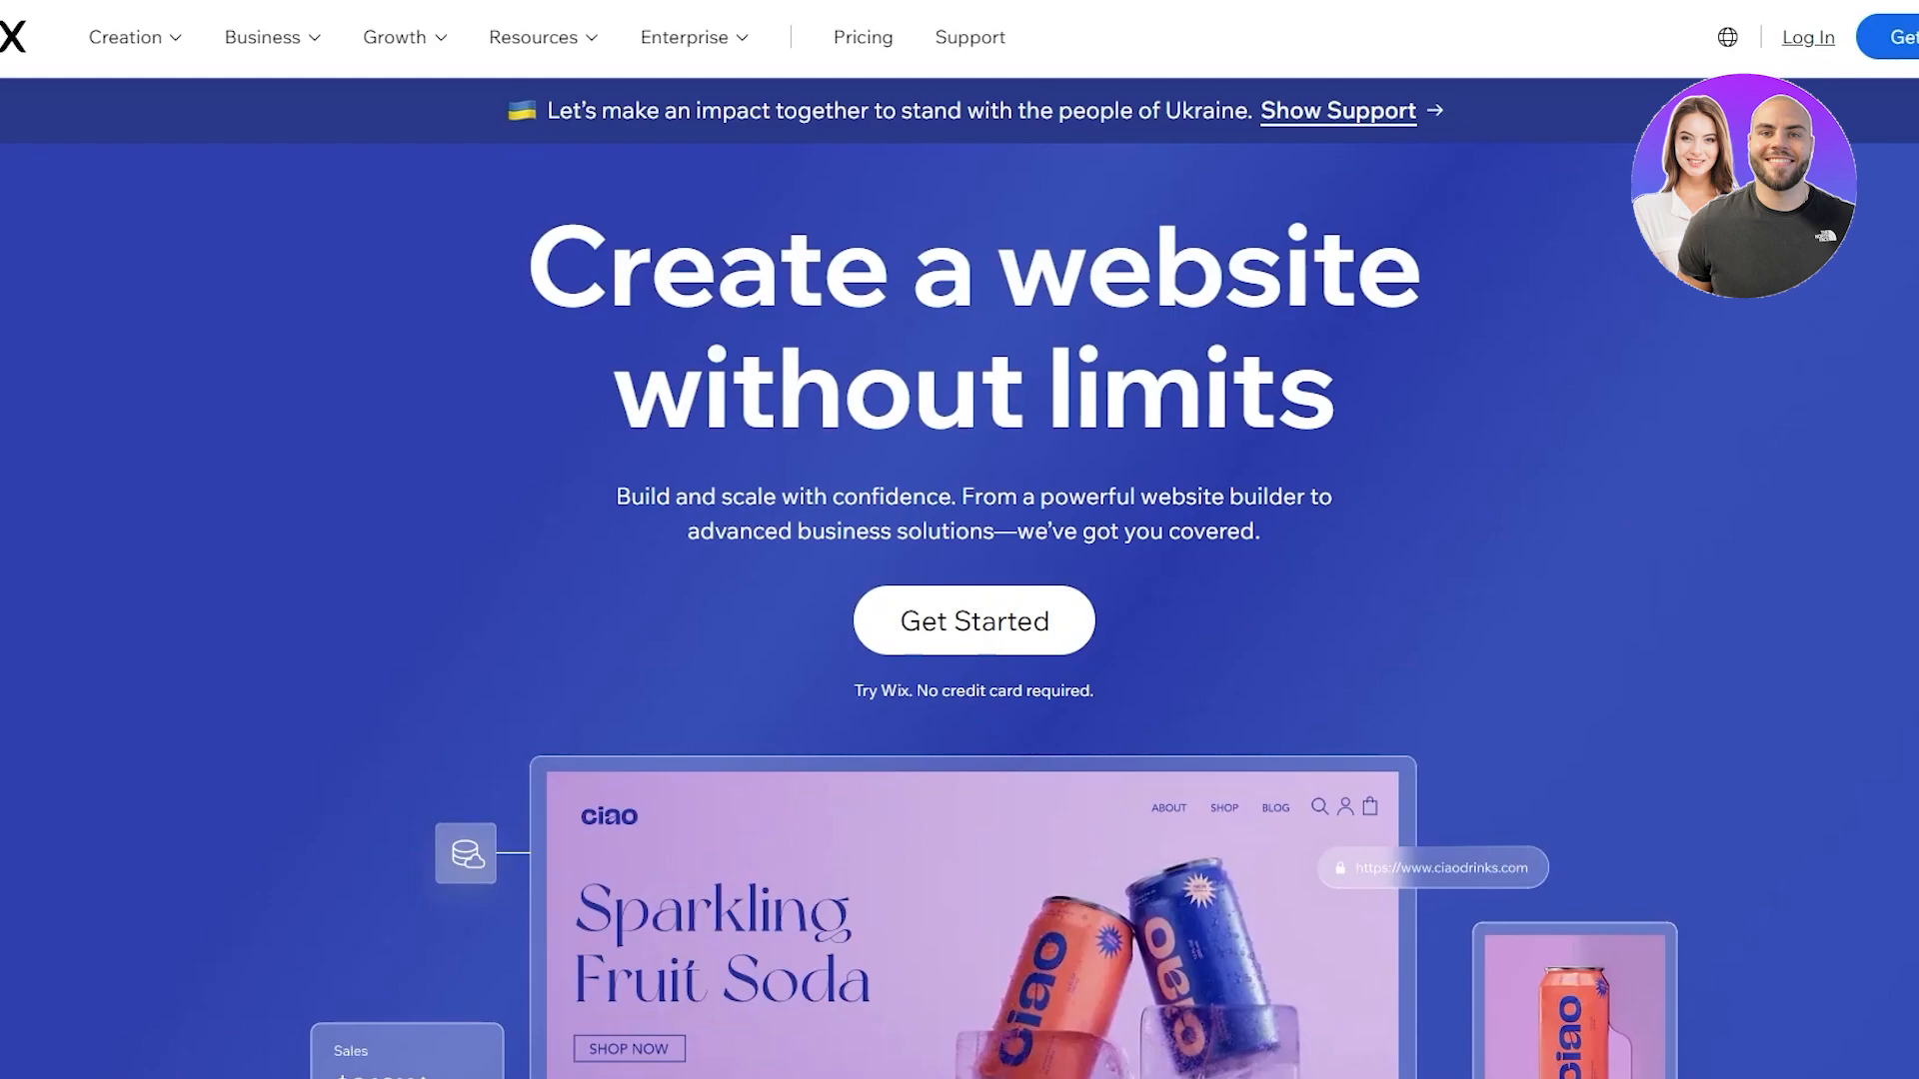
Scroll down the Wix homepage and back up to the top
scroll(122, 265, down, 18)
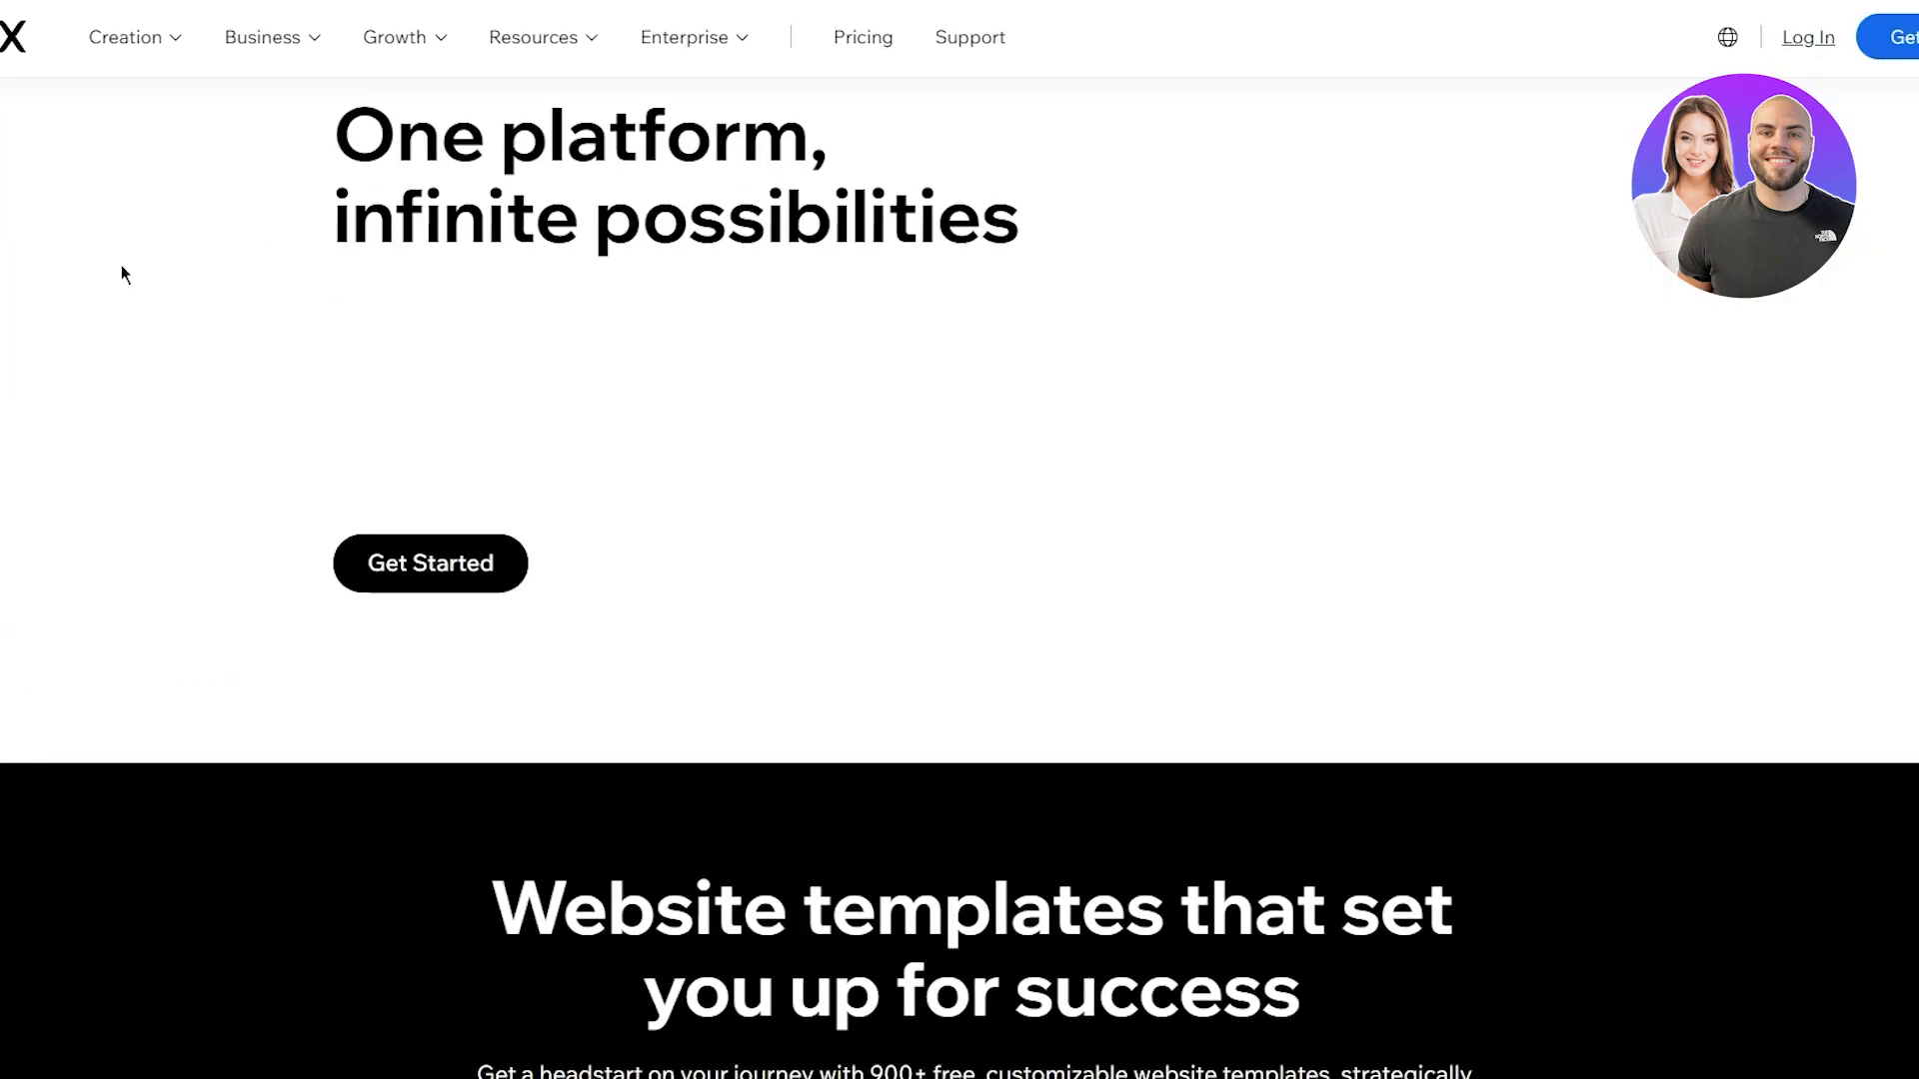
scroll(128, 260, up, 8)
scroll(290, 254, up, 6)
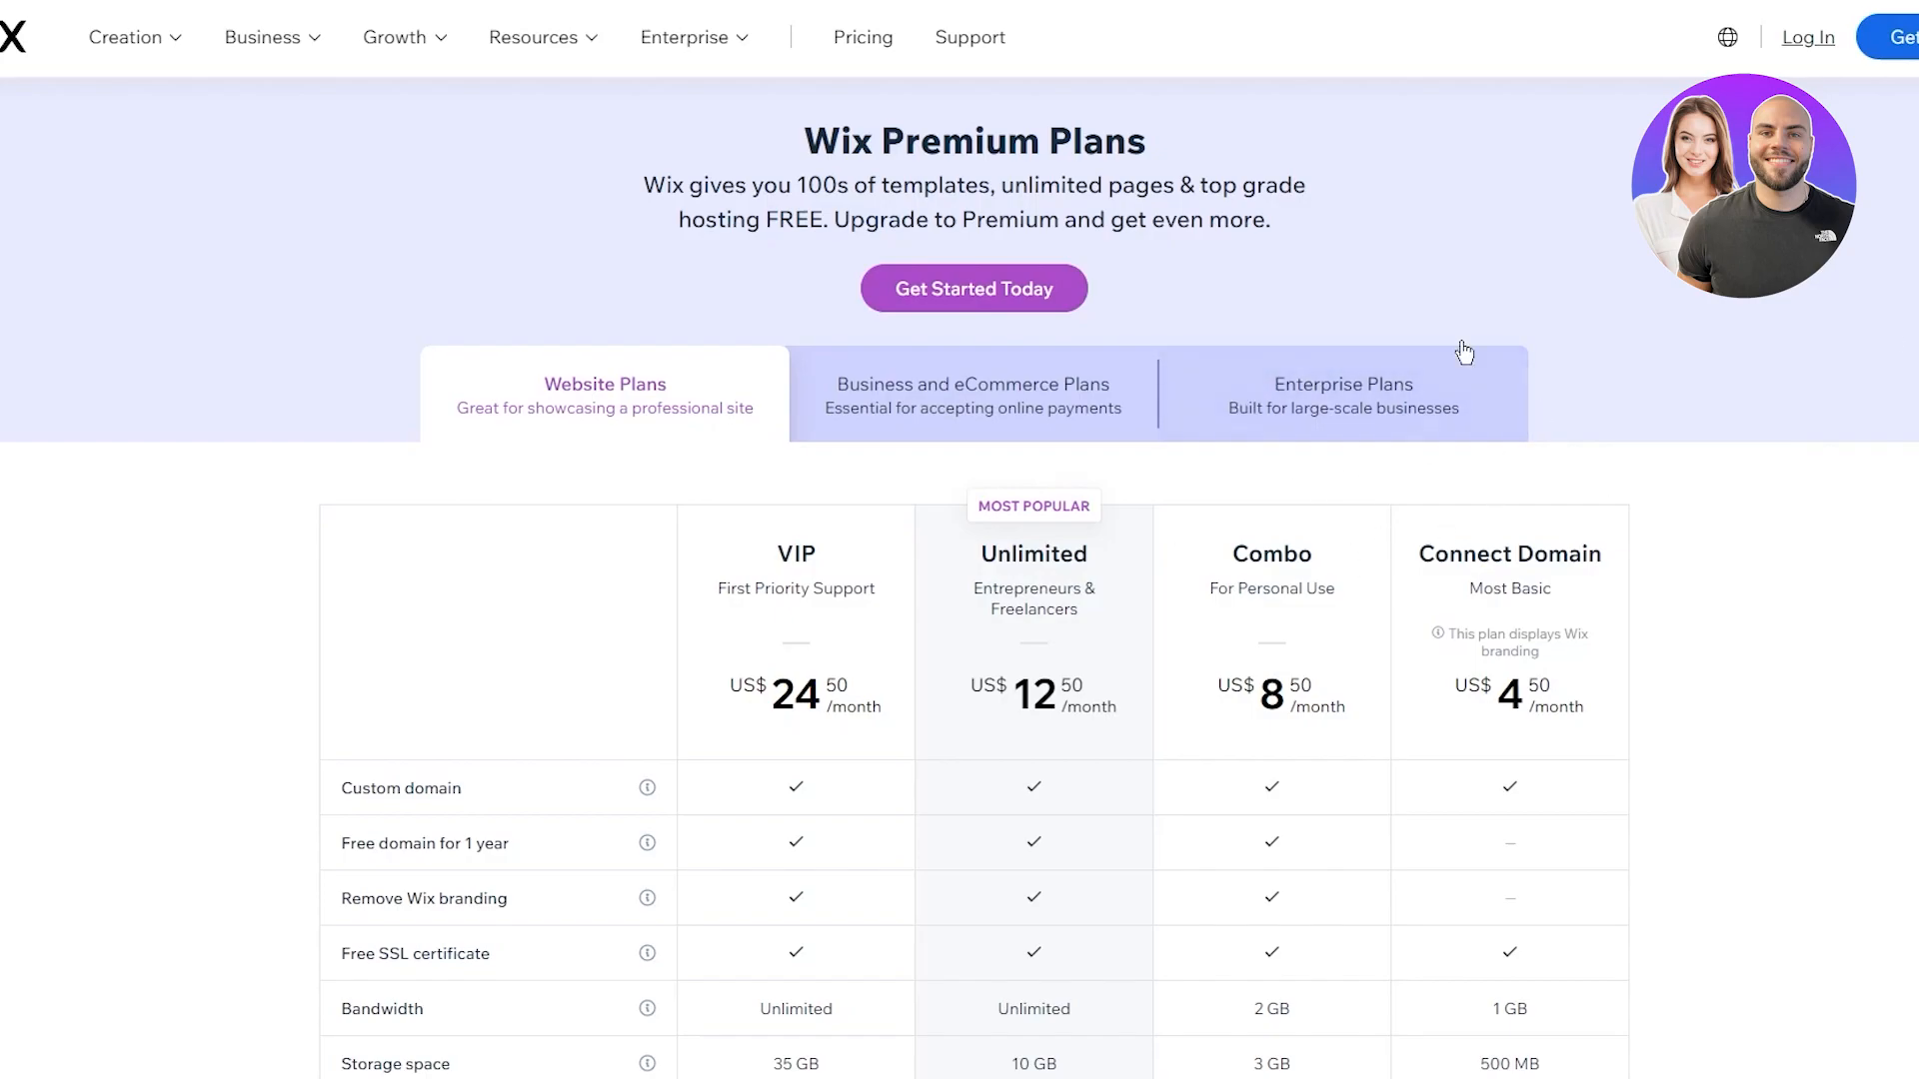
Highlight the Premium Plans heading and its intro paragraph to read them
drag(801, 140, 1431, 210)
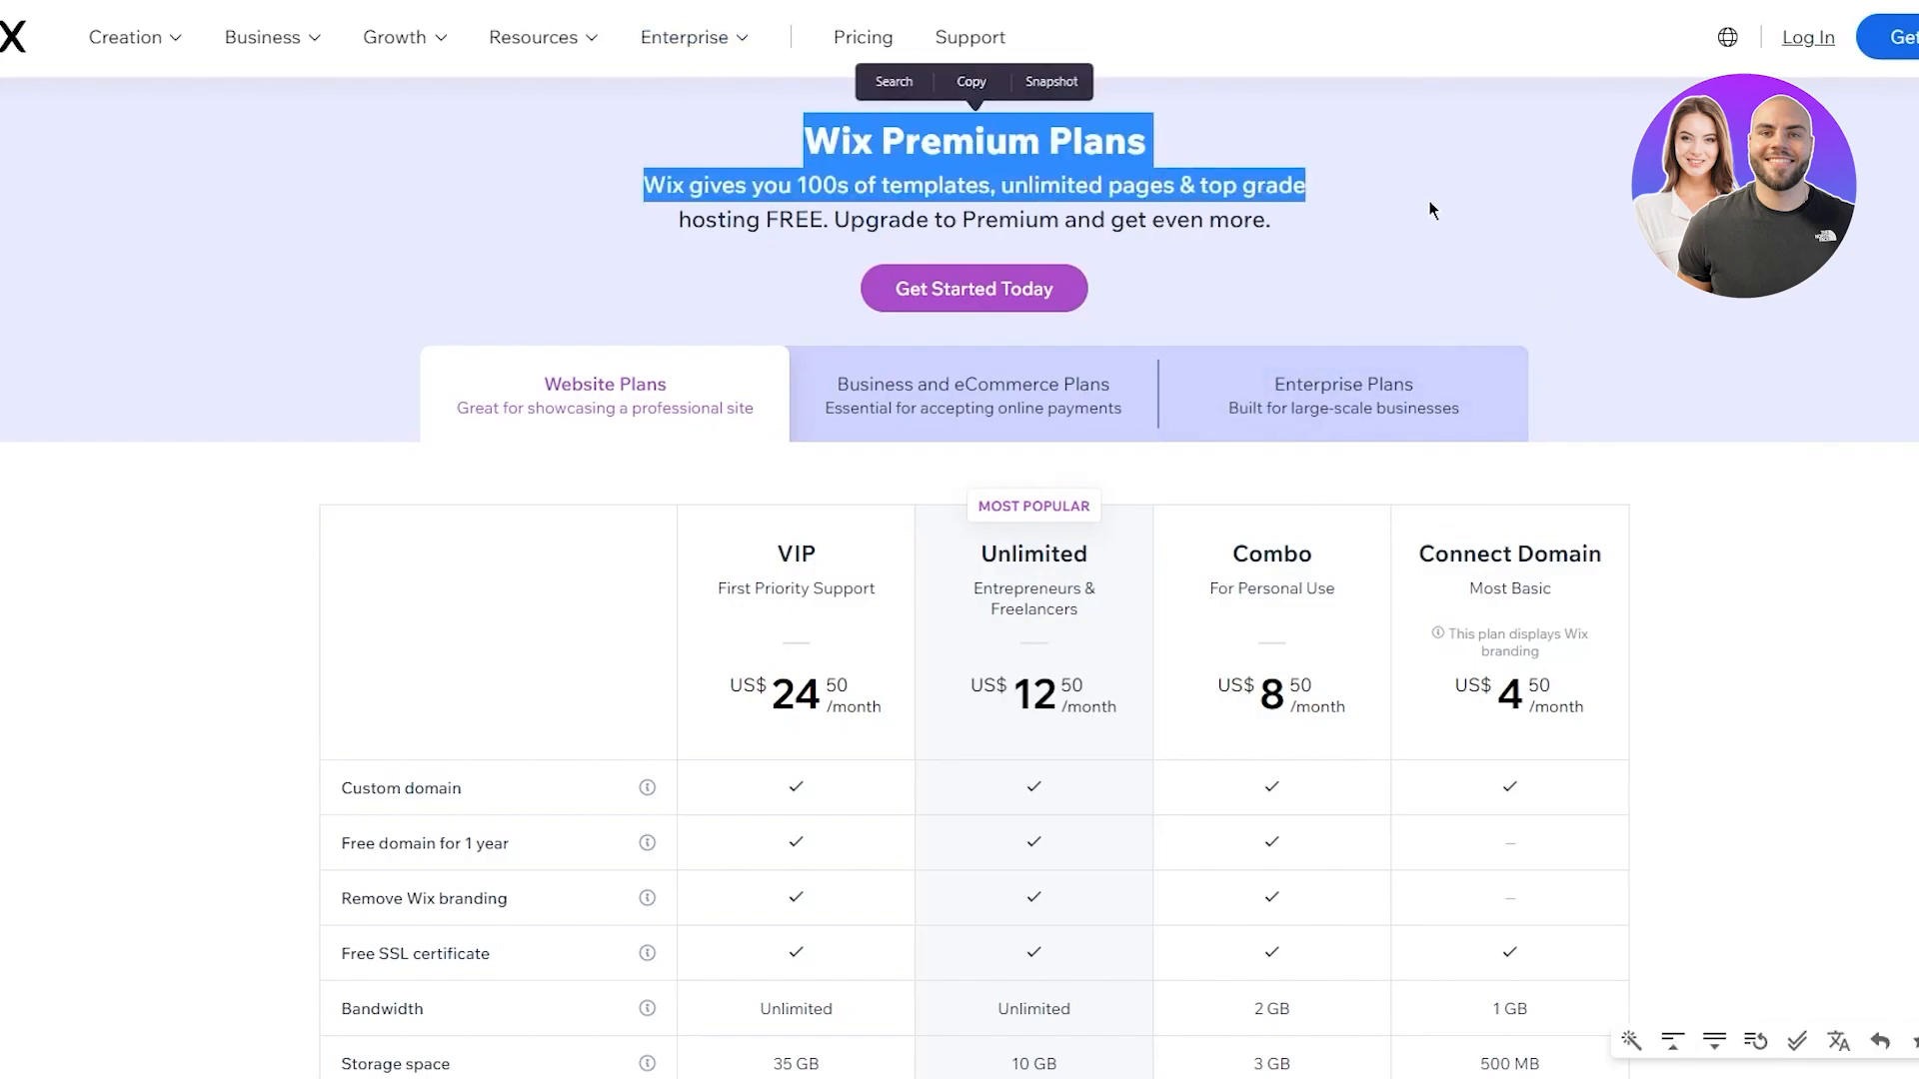
click(1431, 209)
drag(625, 178, 1448, 250)
click(1489, 253)
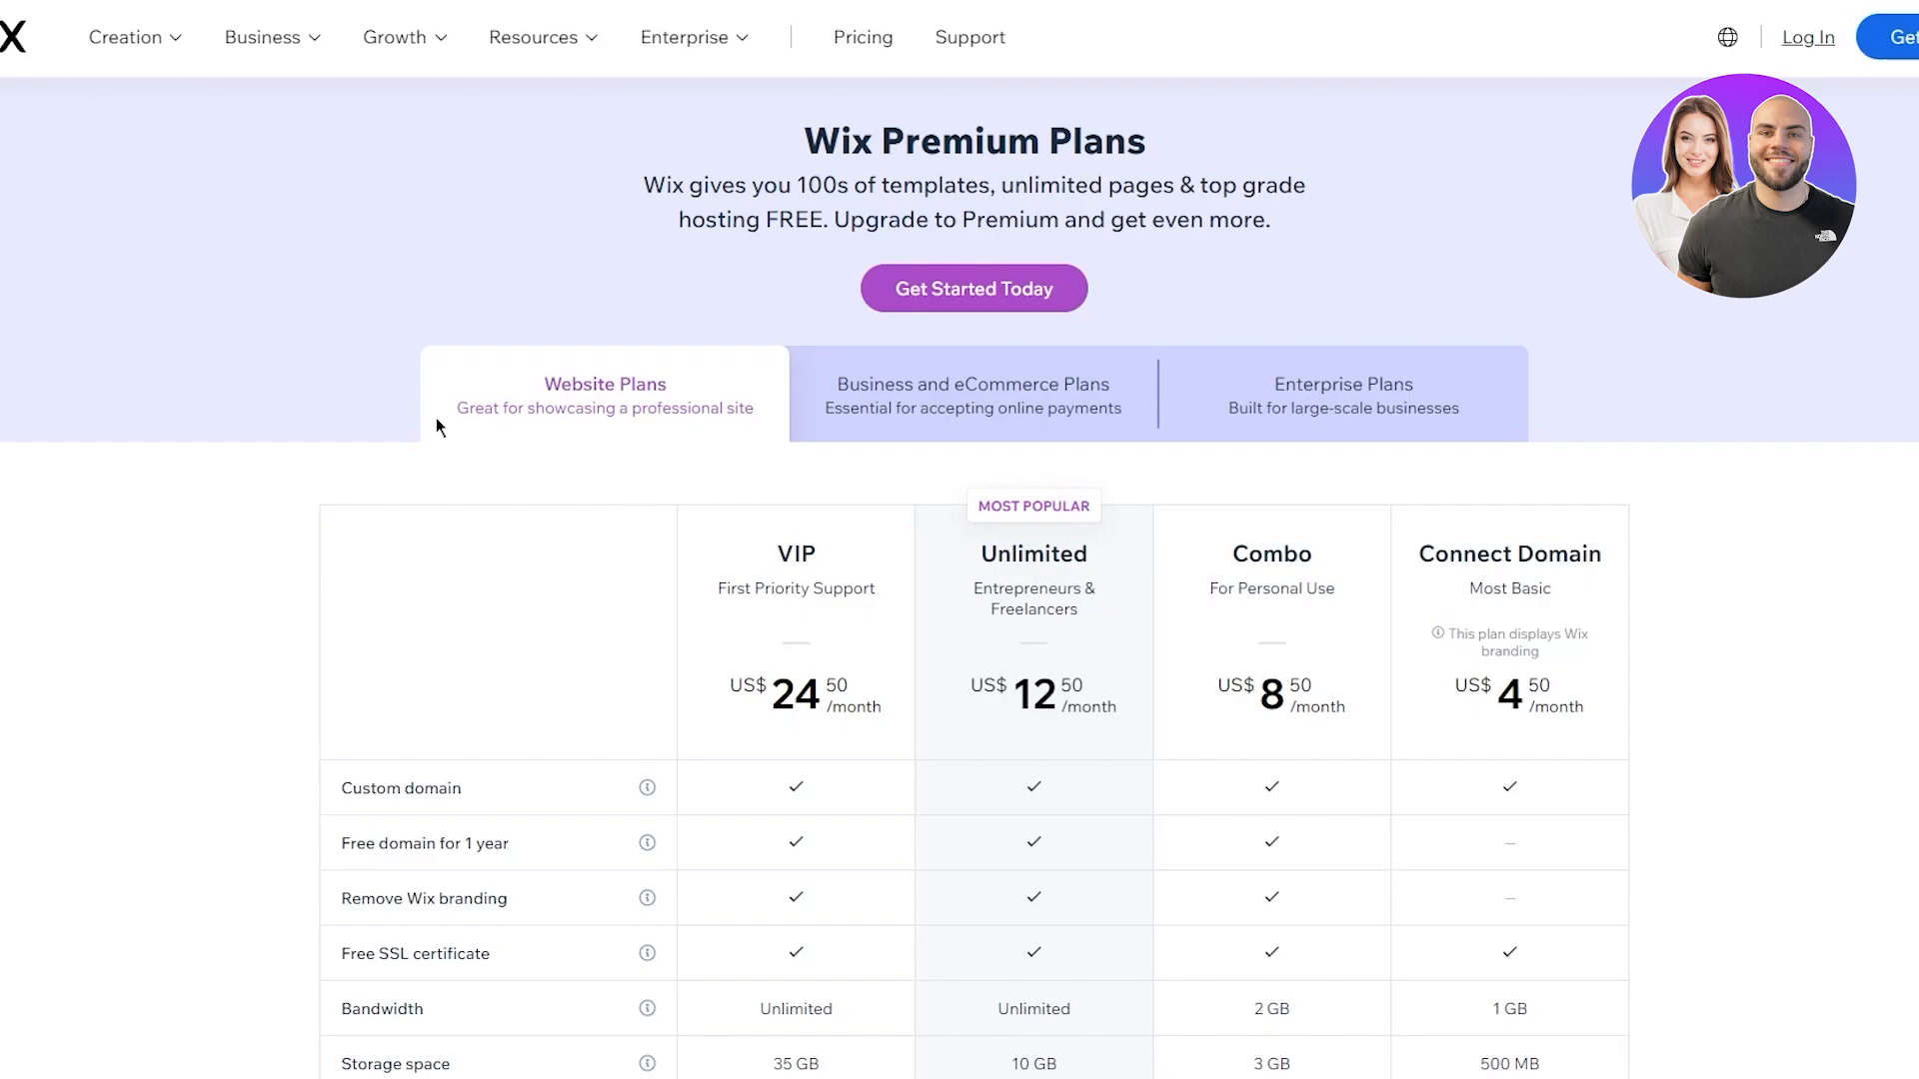
Scroll the pricing table, then switch it to Business and eCommerce Plans
scroll(508, 394, down, 2)
scroll(400, 378, down, 2)
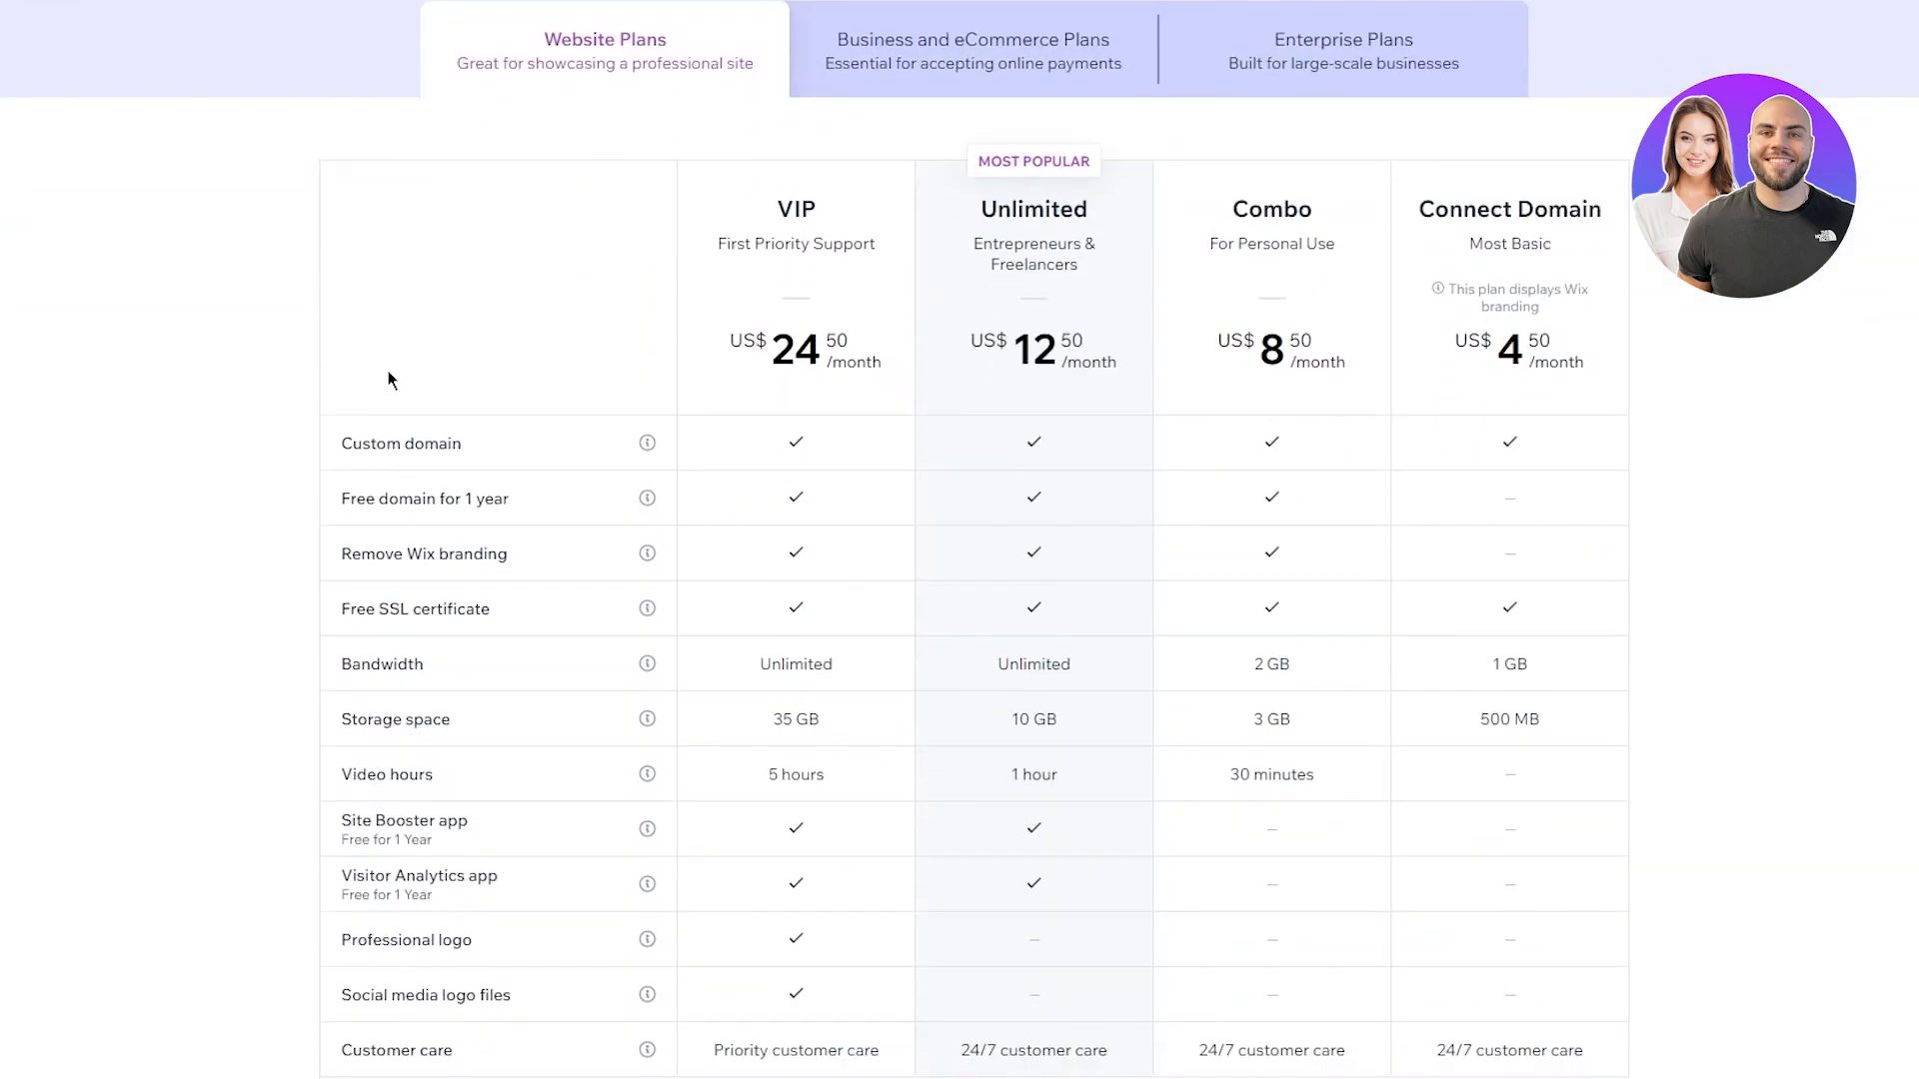
scroll(299, 378, up, 1)
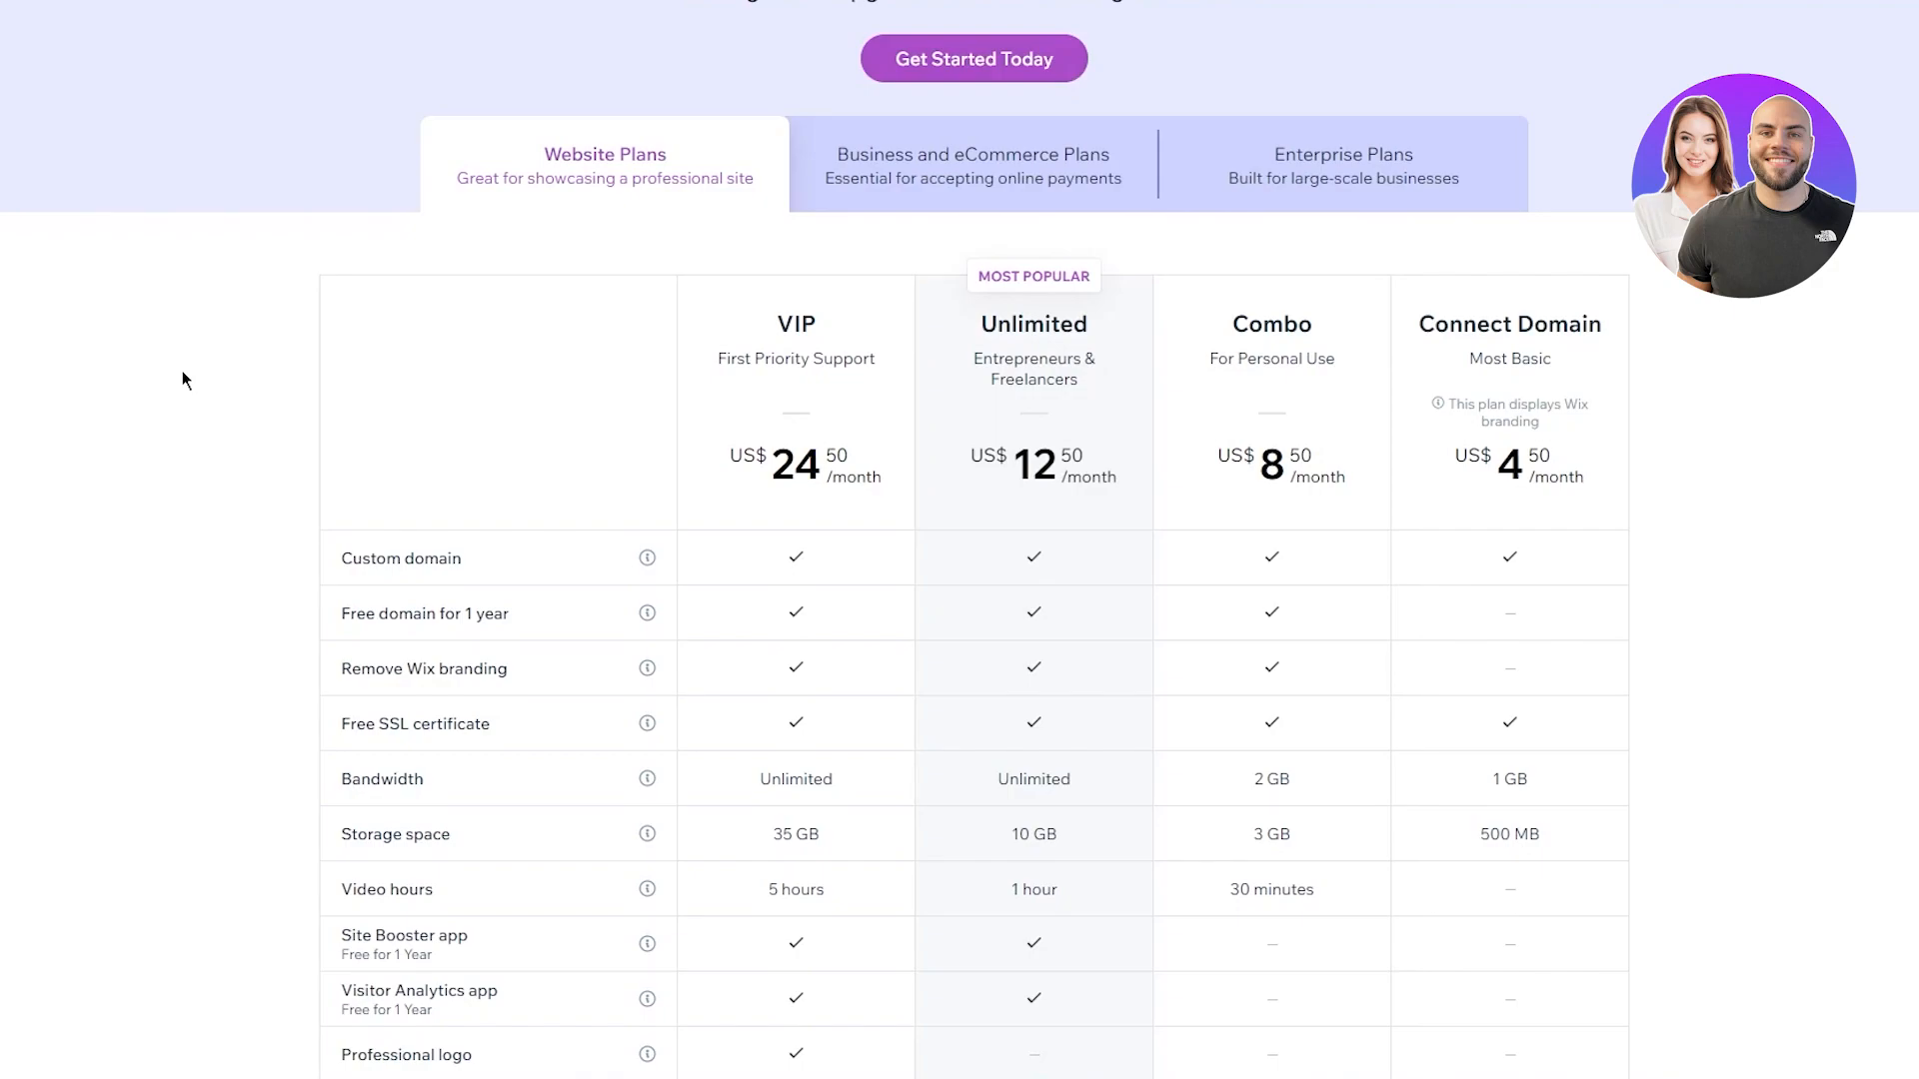
click(893, 145)
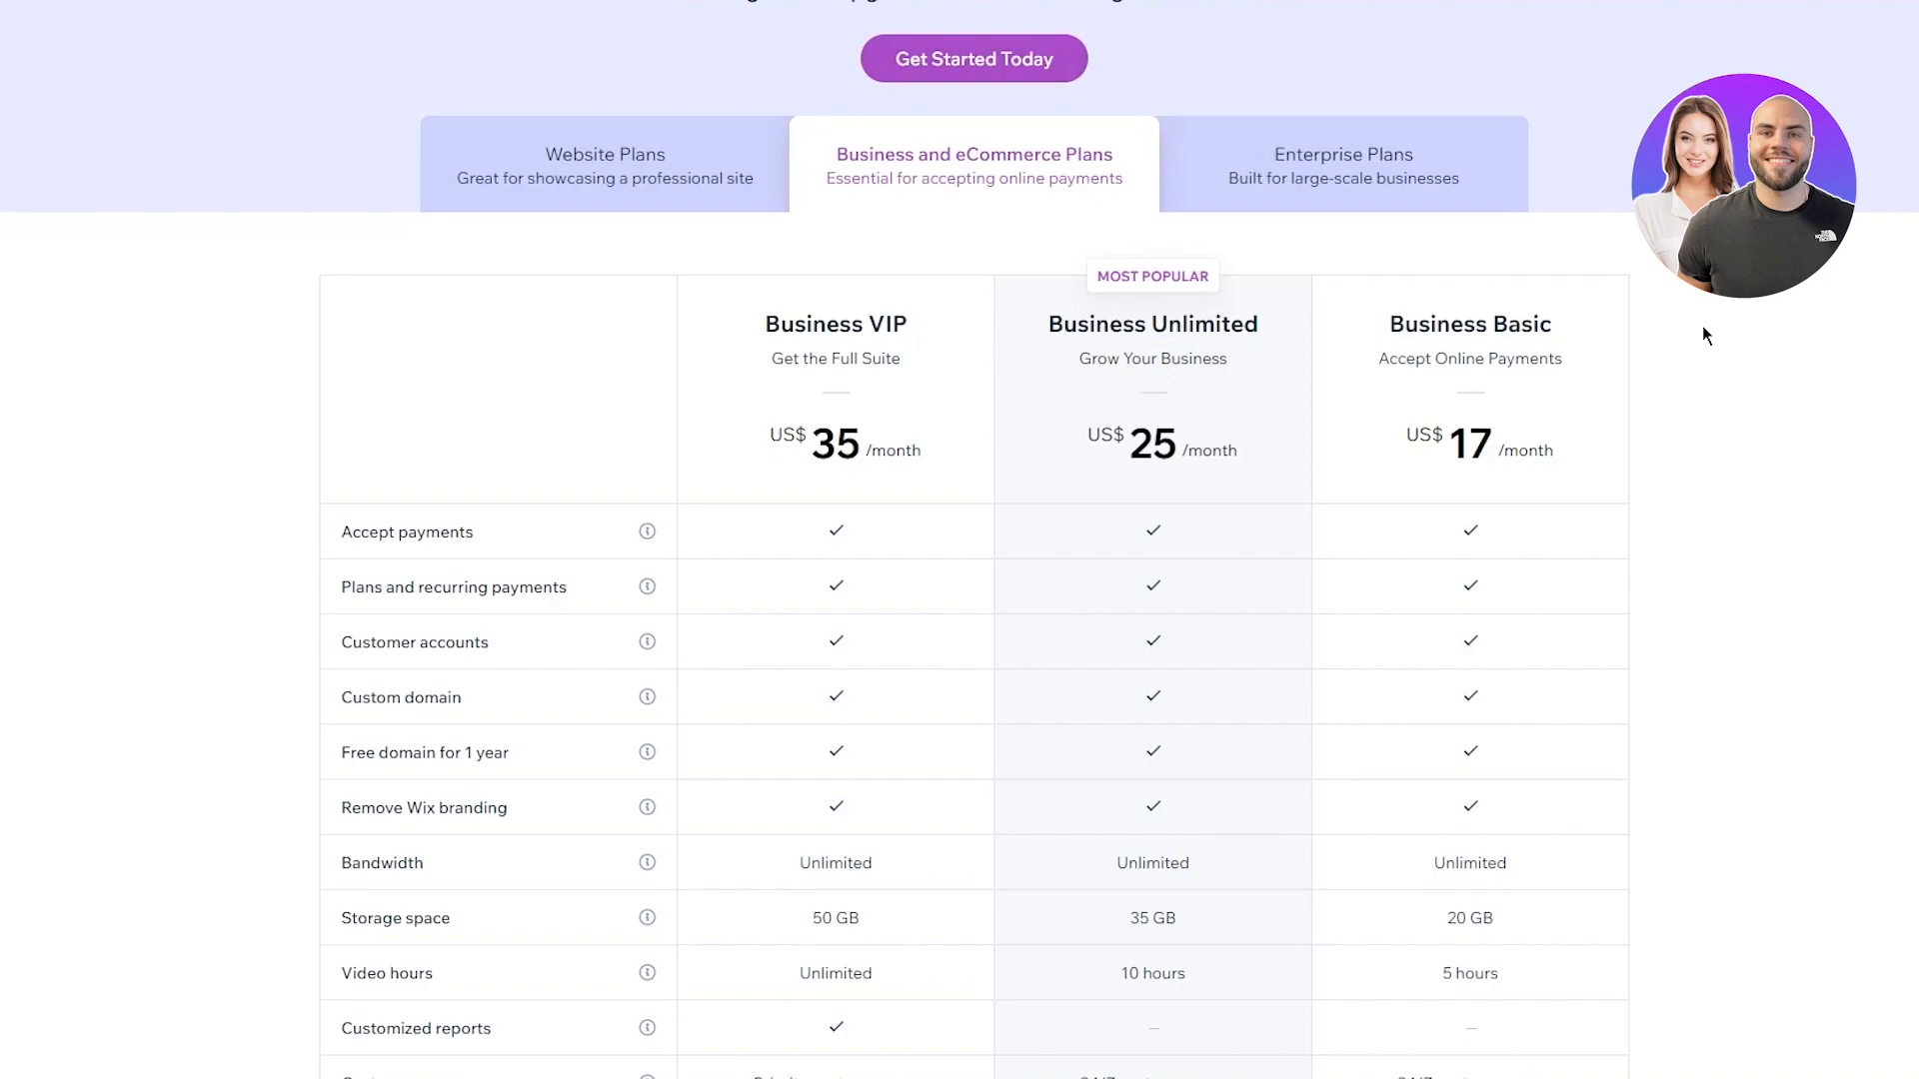
Highlight the business plan names, subtitles and the Accept Online Payments feature line
drag(858, 155, 1248, 179)
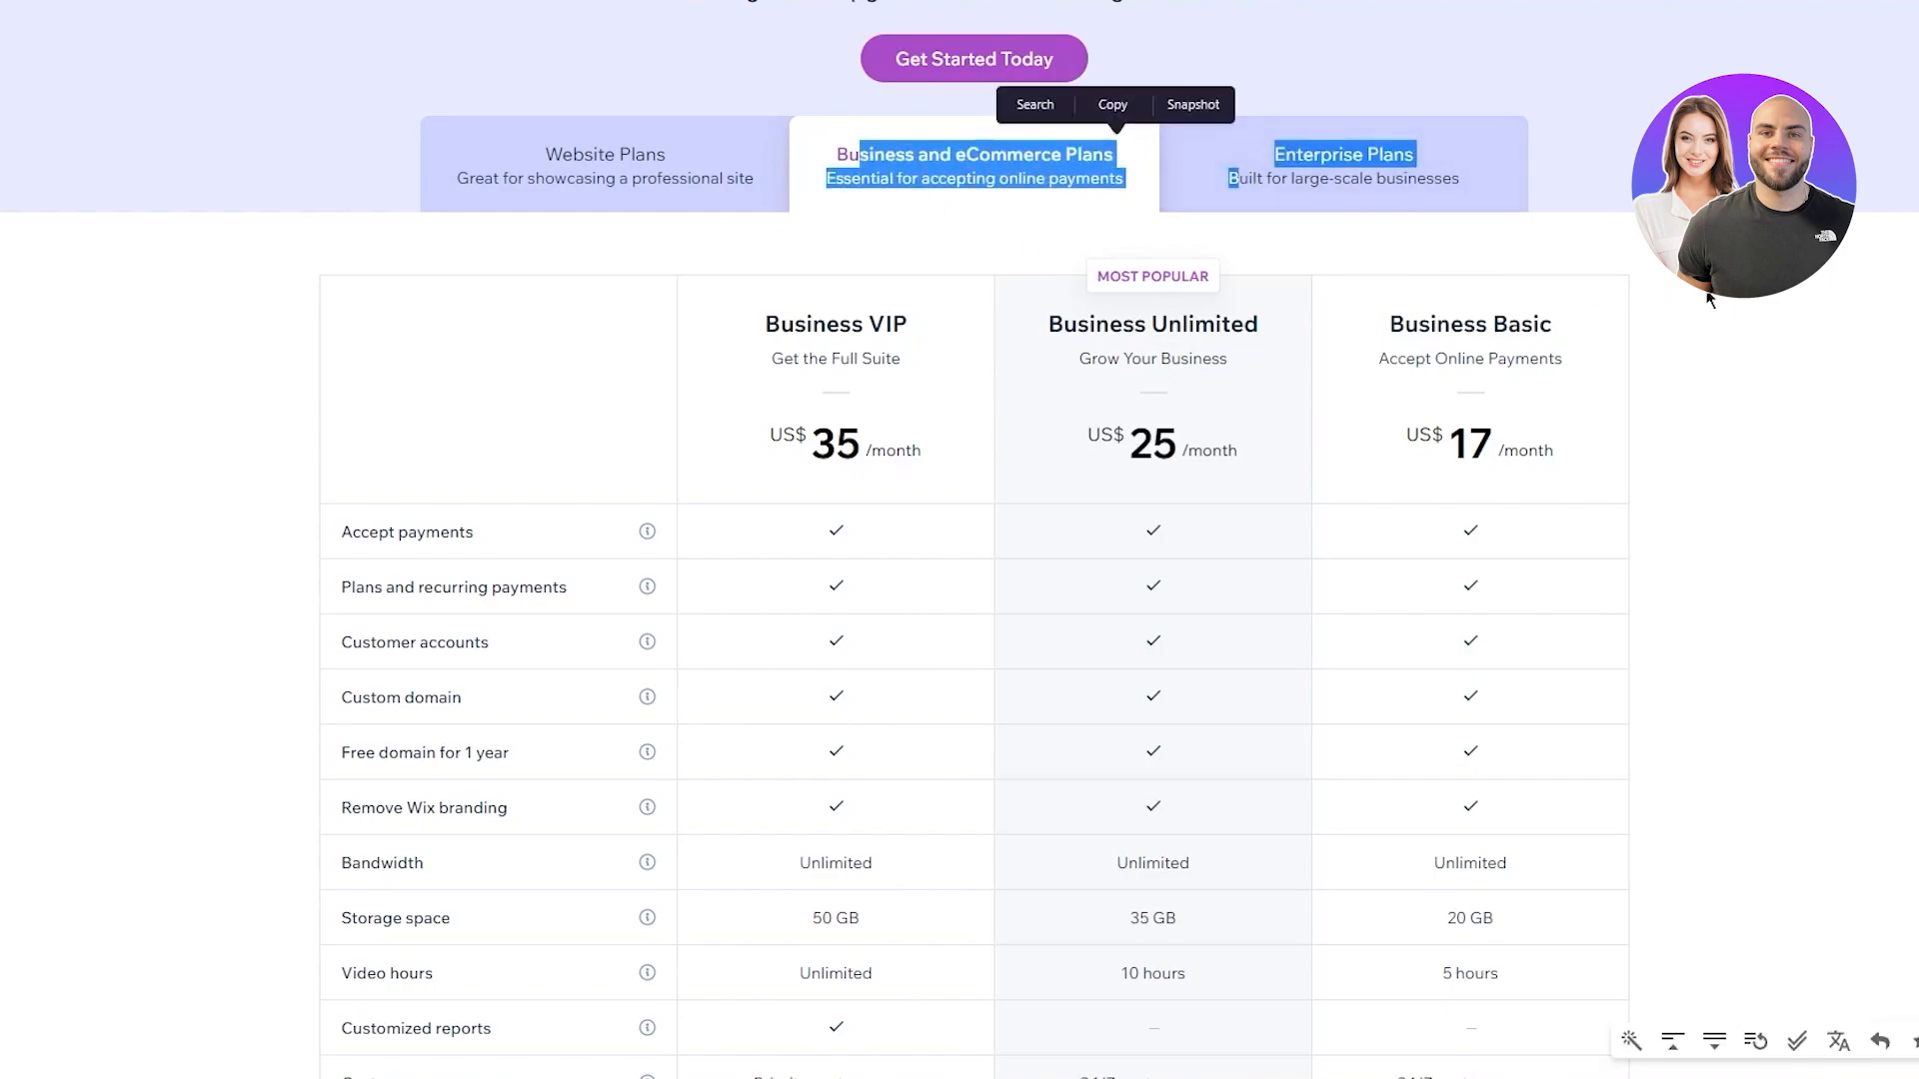
click(1707, 292)
drag(780, 285, 1807, 651)
click(1838, 588)
drag(743, 290, 1657, 427)
click(1807, 477)
click(1817, 447)
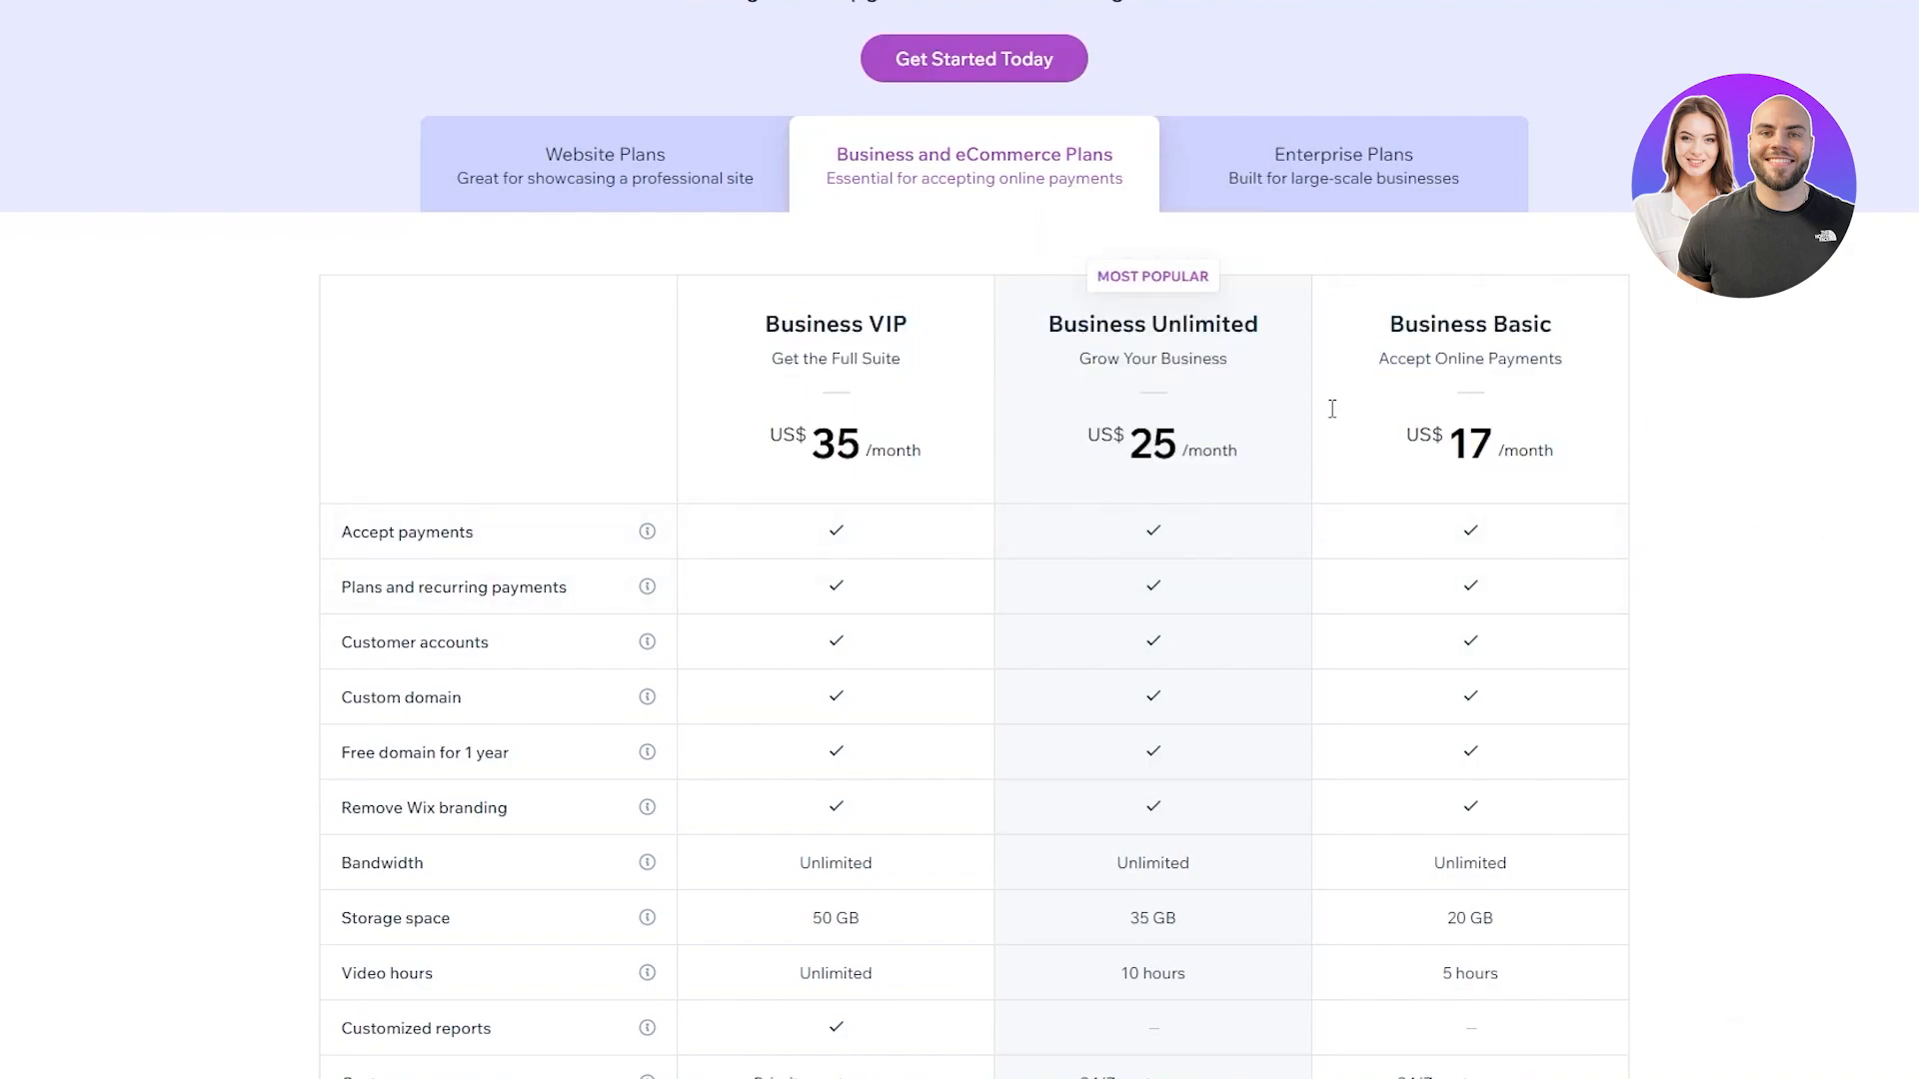
drag(1392, 358, 1835, 409)
click(1832, 404)
drag(1040, 365, 1387, 366)
click(1889, 475)
drag(764, 368, 1009, 400)
click(1730, 475)
Scroll the plans and highlight the Combo and Connect Domain prices
scroll(1743, 477, down, 5)
scroll(720, 284, up, 4)
scroll(215, 310, down, 7)
scroll(206, 314, down, 10)
scroll(206, 313, up, 8)
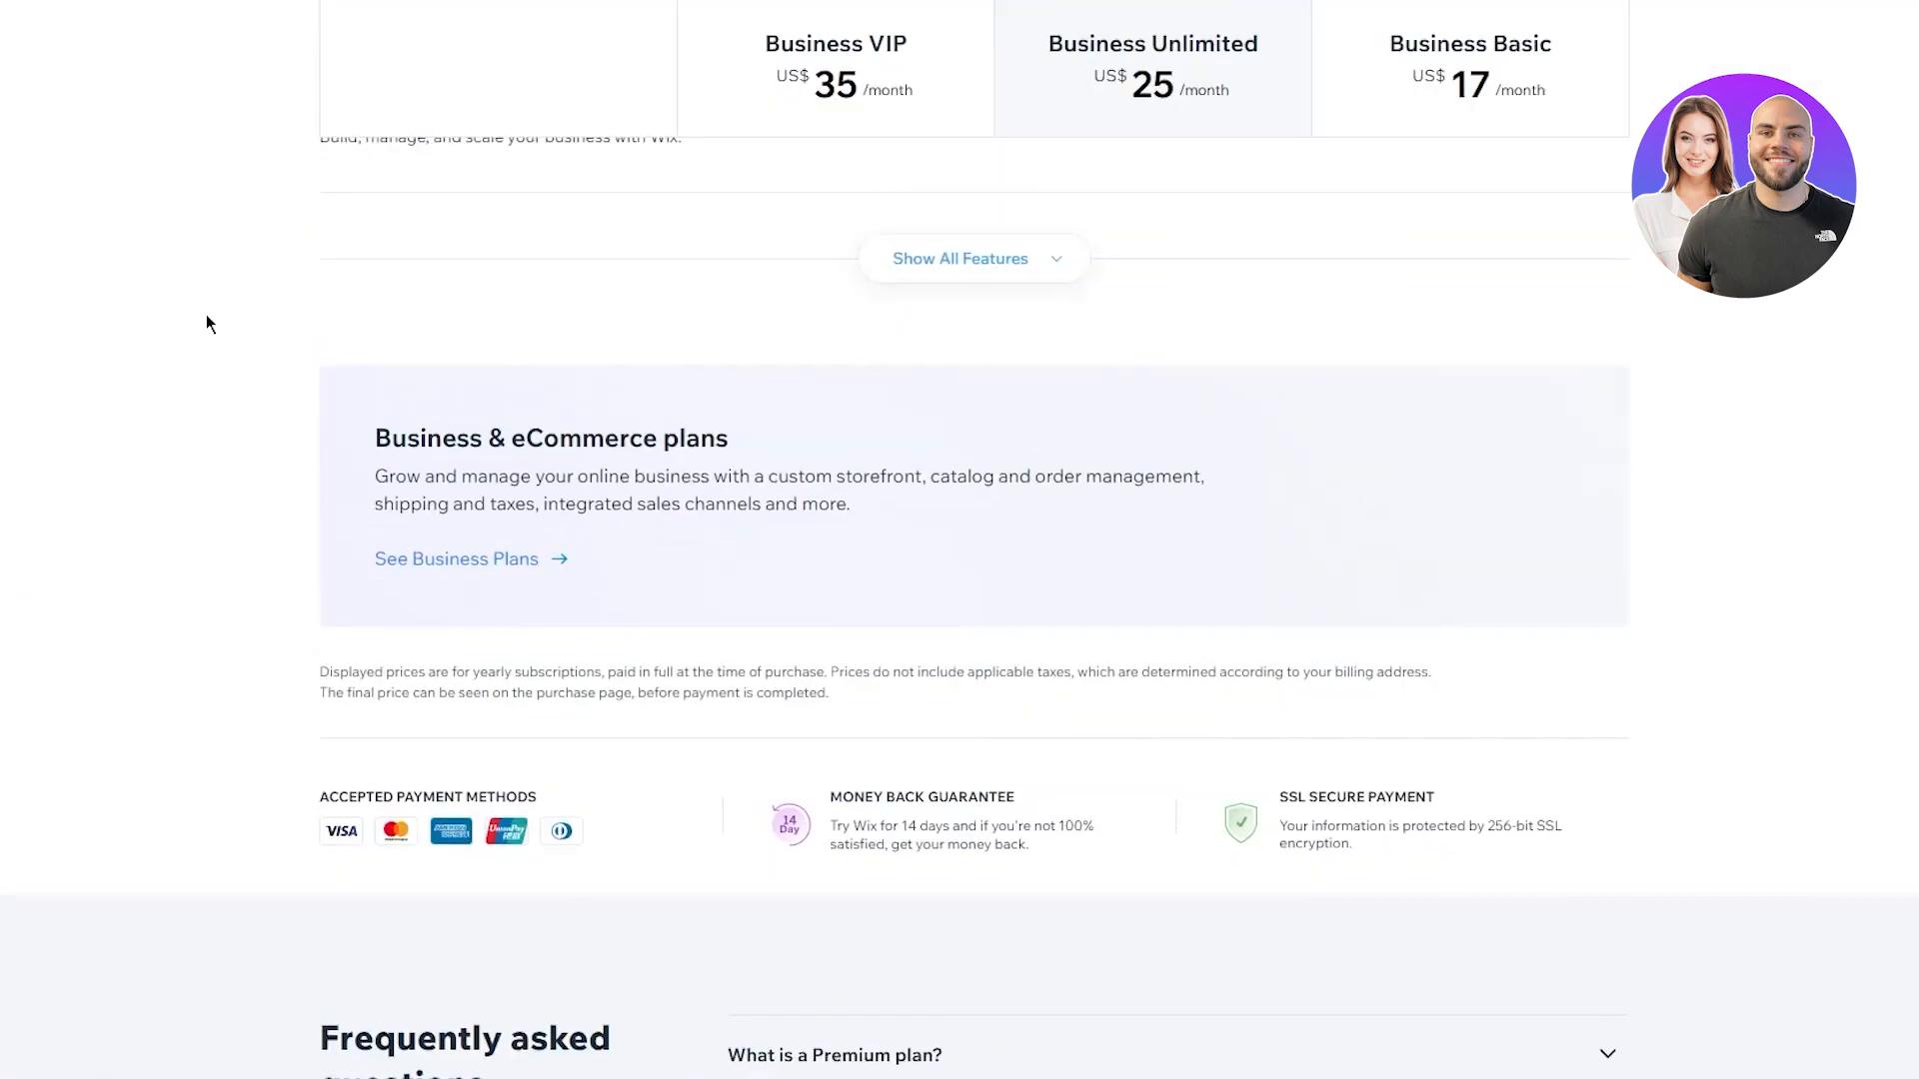
scroll(206, 313, up, 3)
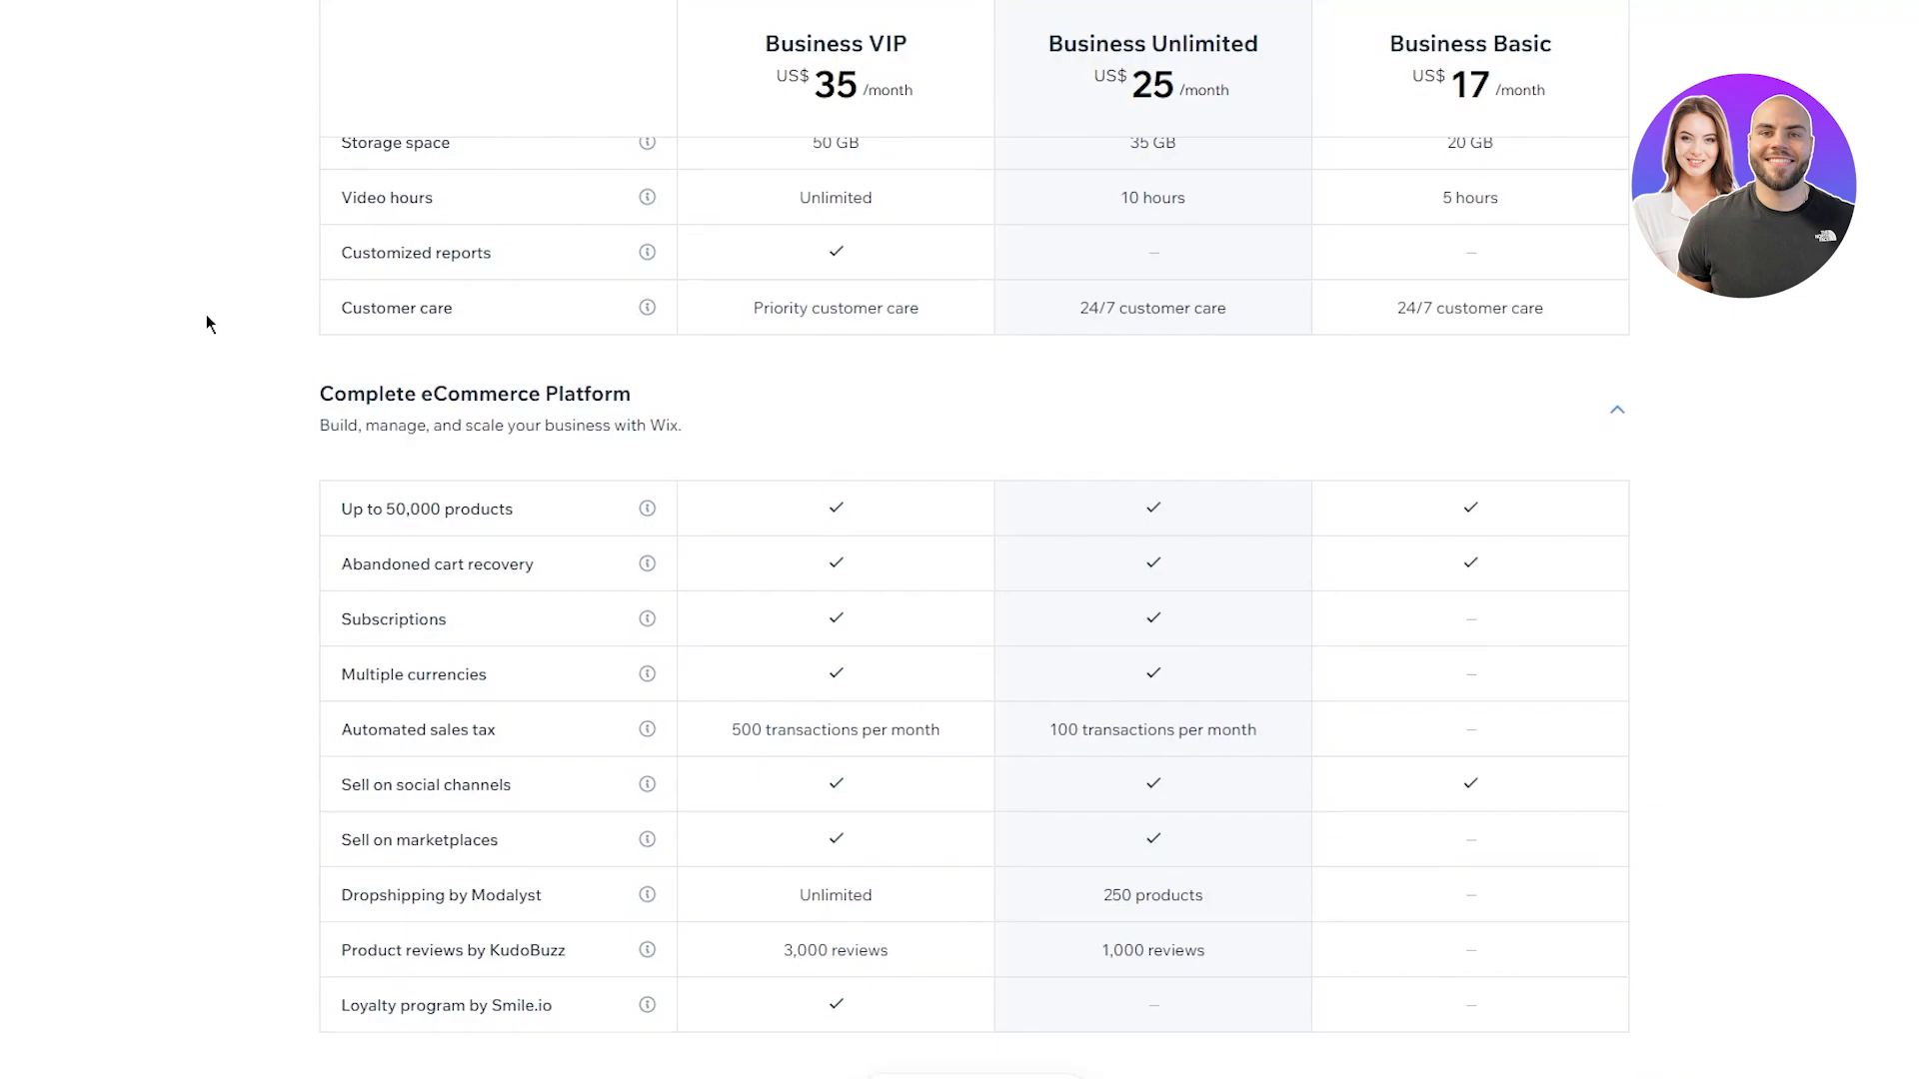
scroll(205, 313, up, 10)
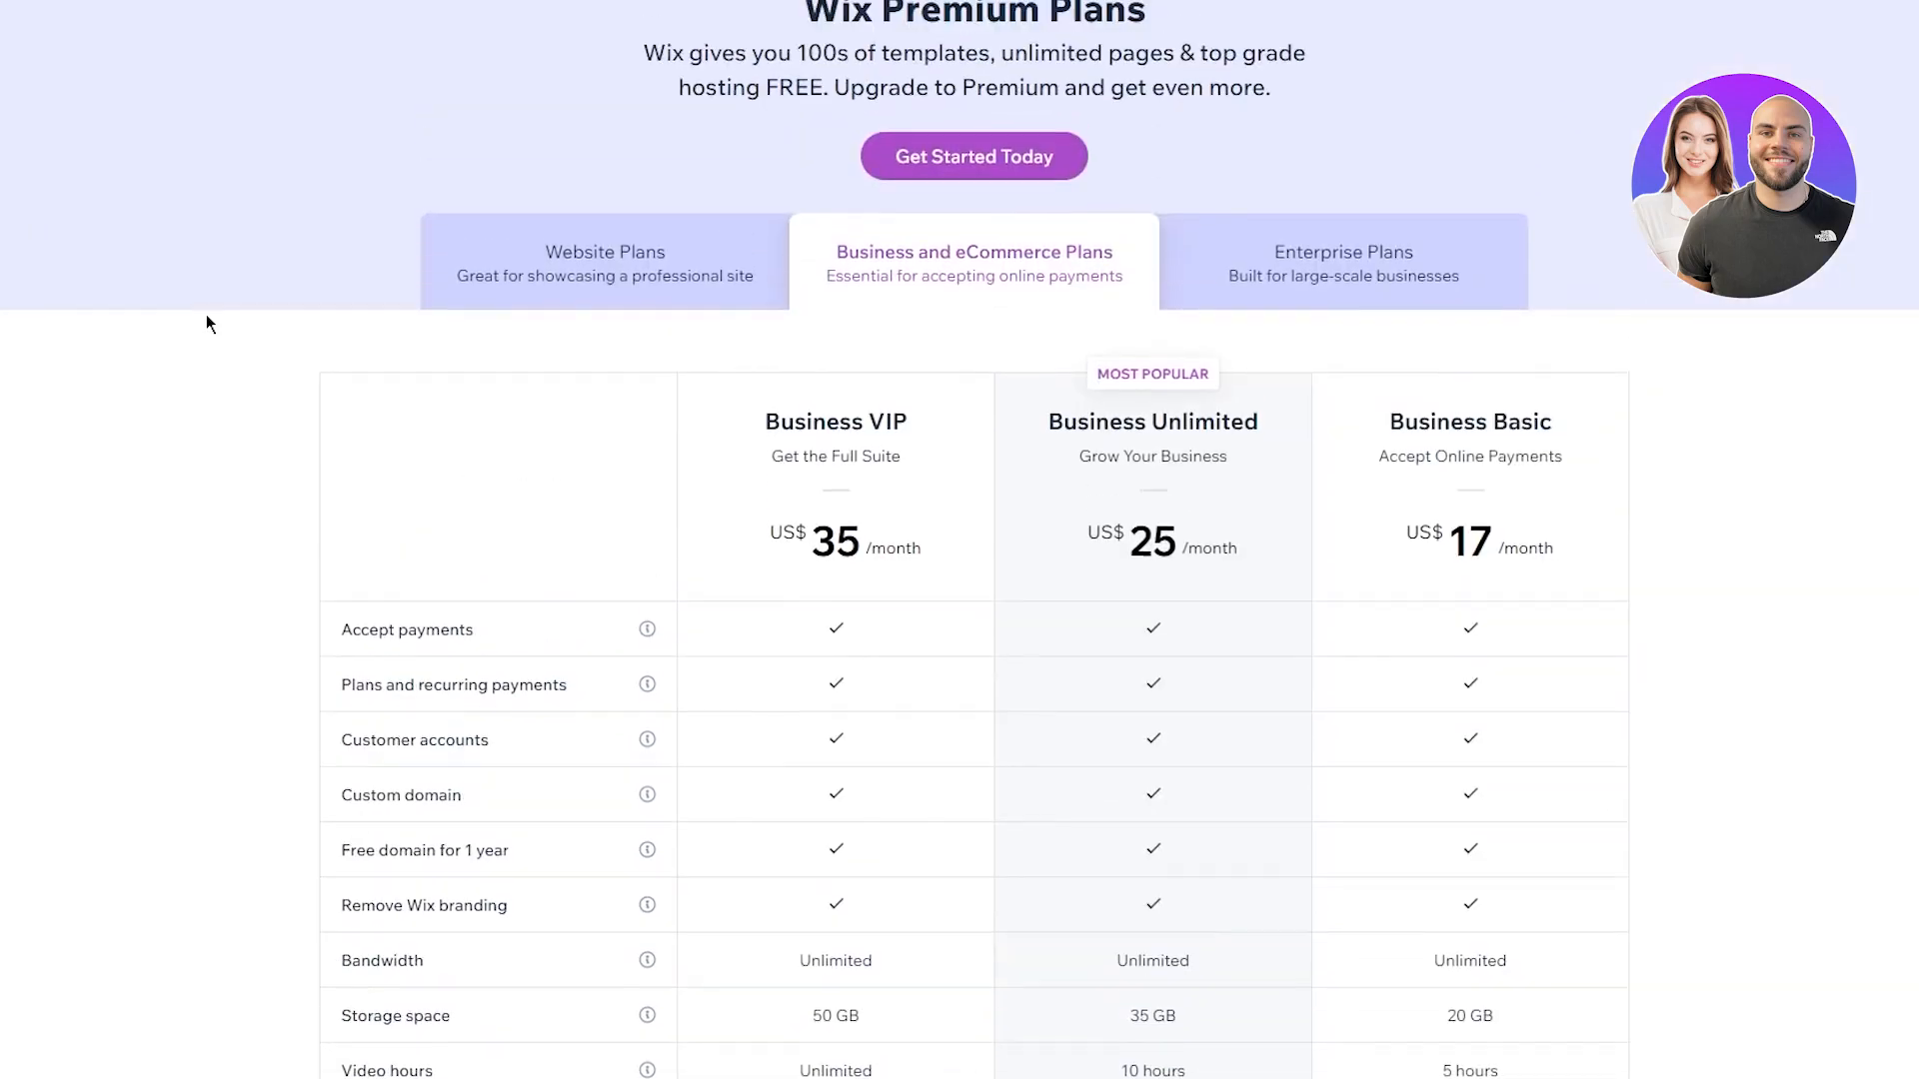
scroll(1477, 540, down, 2)
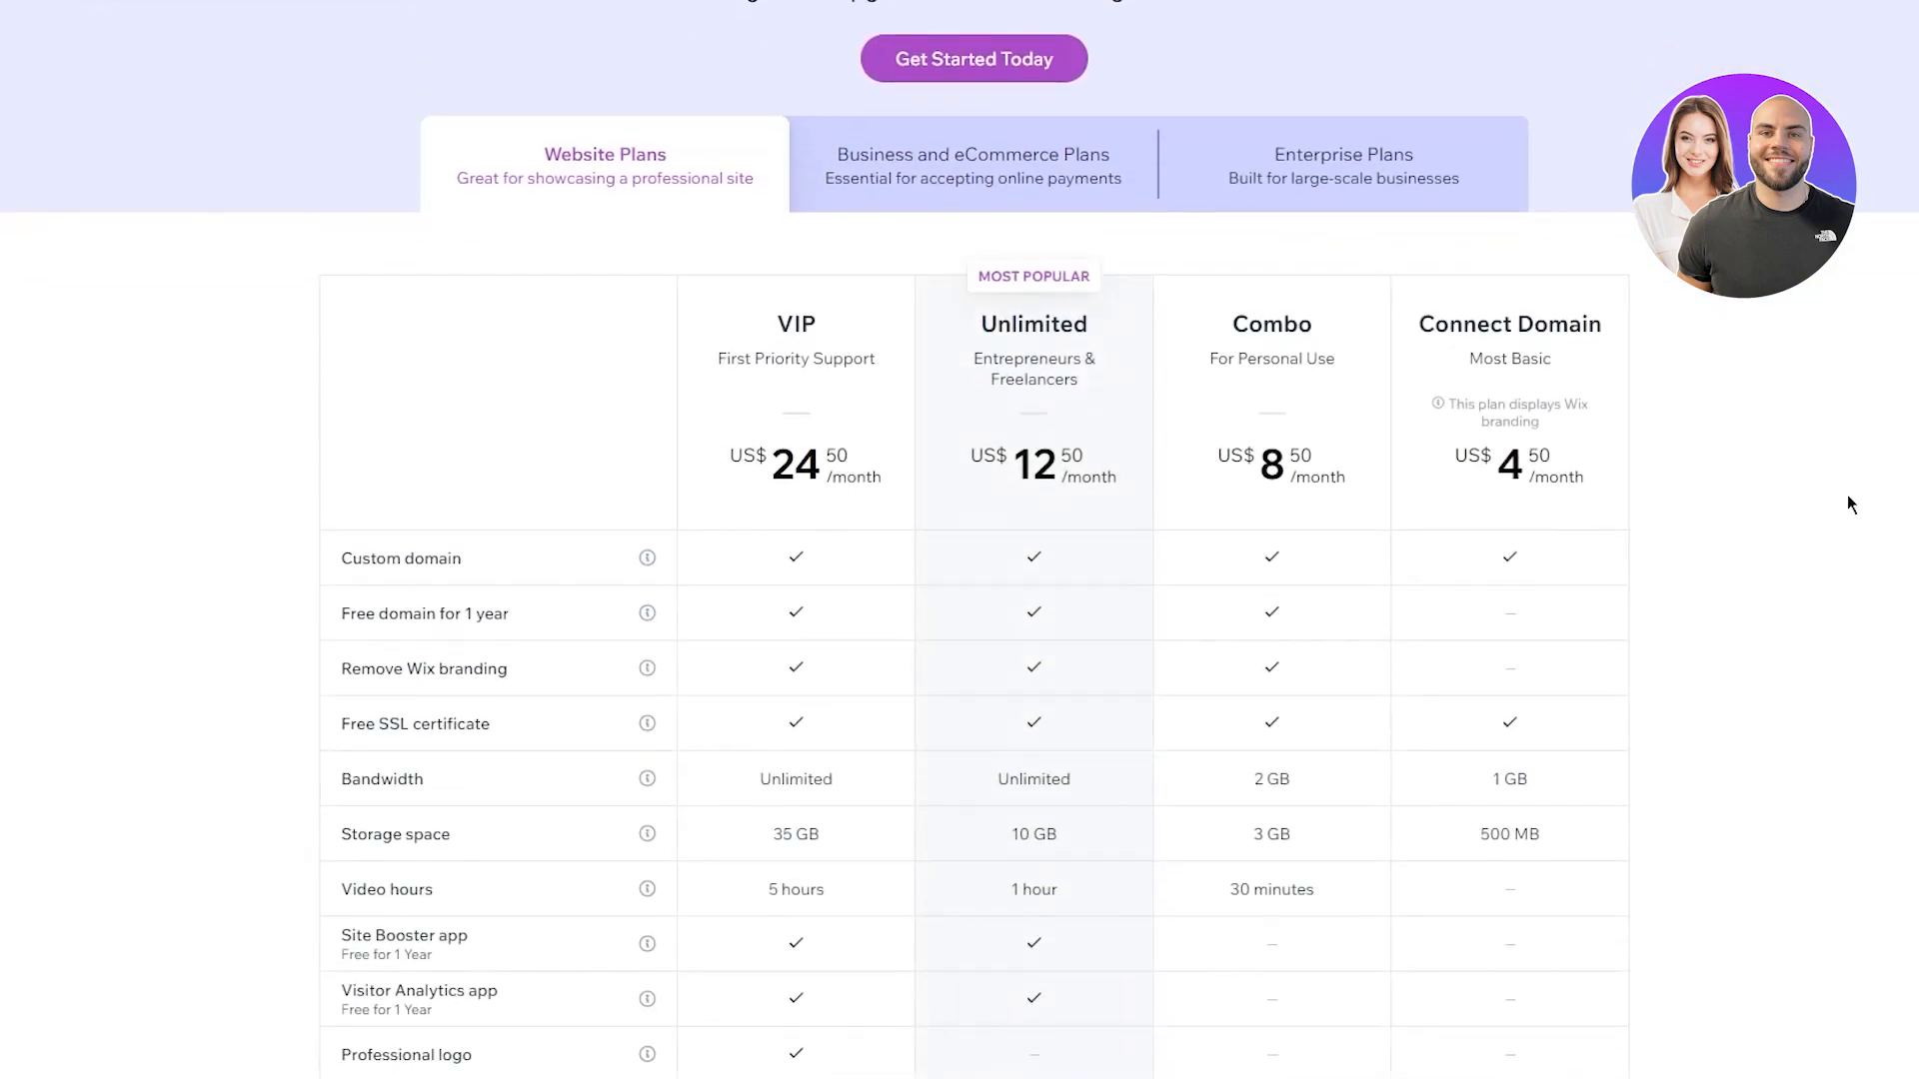
drag(1482, 470, 1611, 466)
click(1790, 490)
drag(1778, 531, 1068, 478)
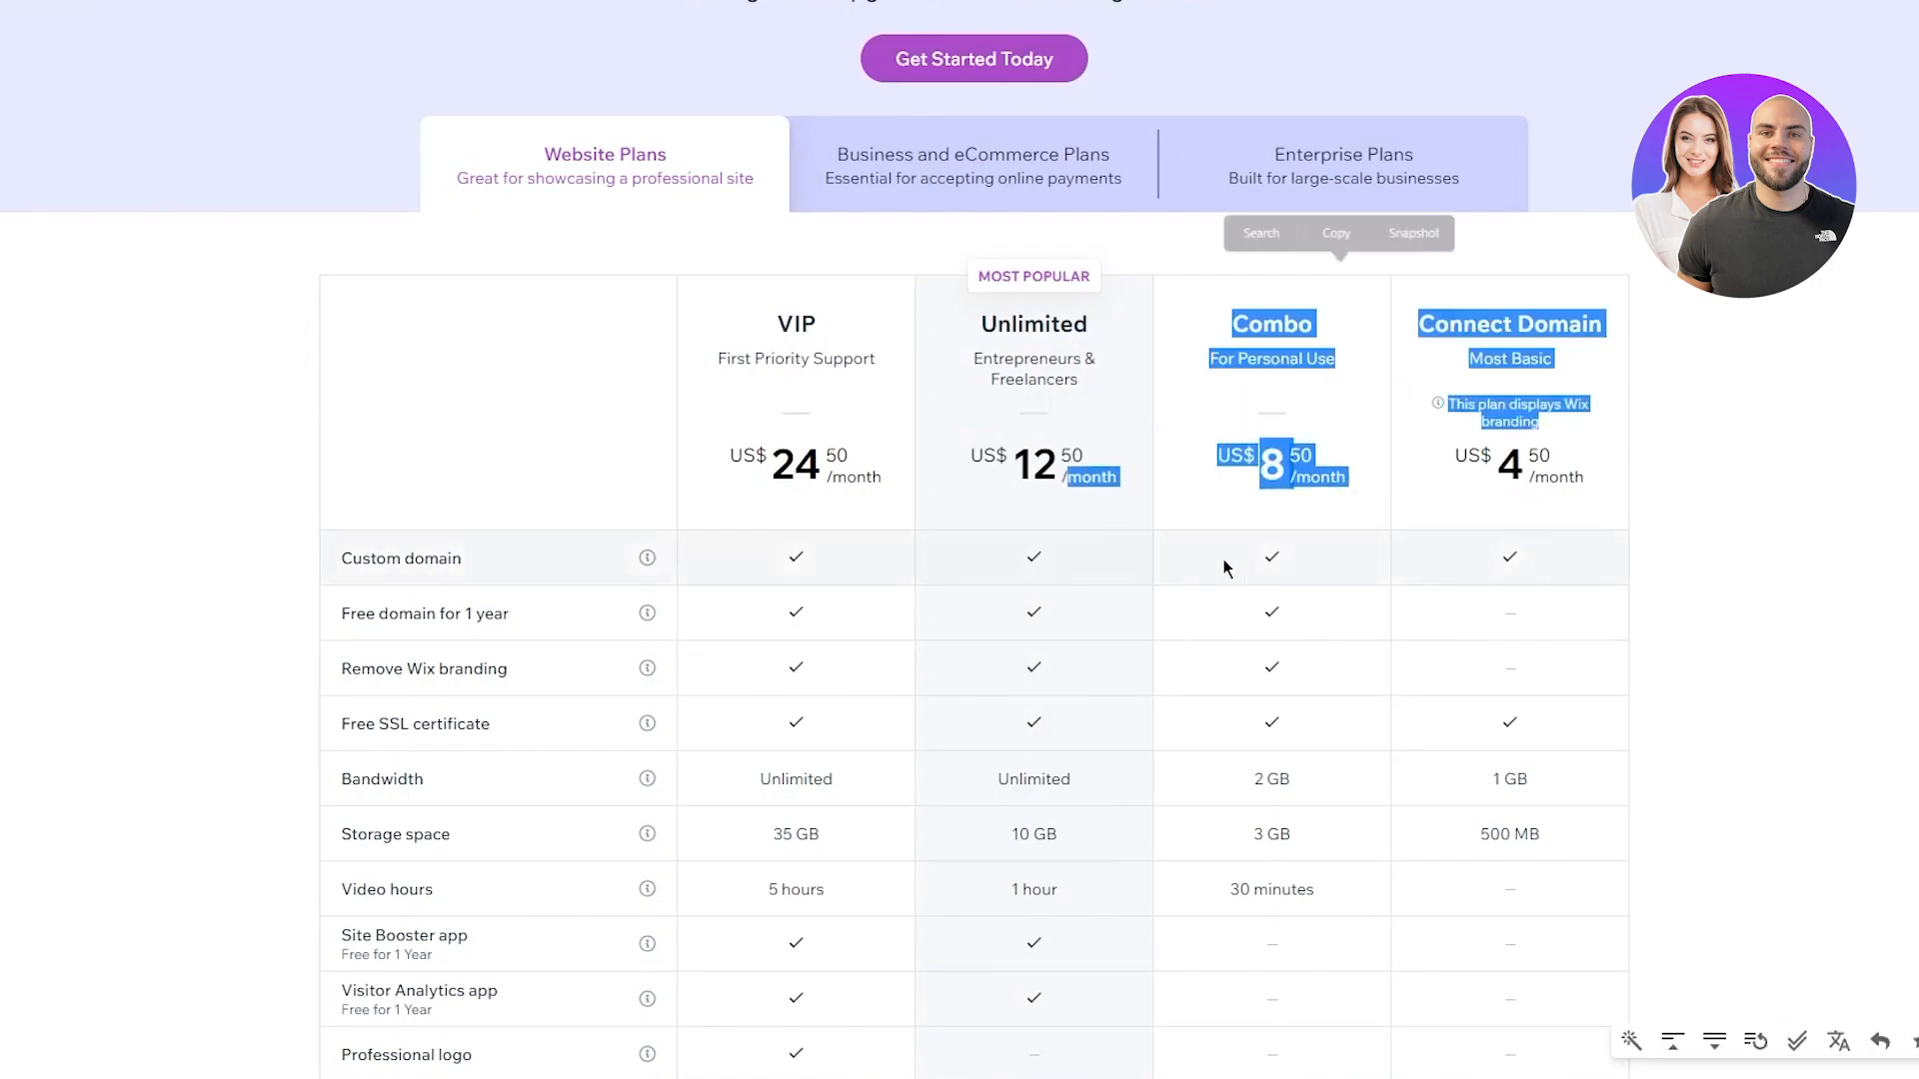
click(975, 296)
Return to Business and eCommerce Plans and highlight the Basic, Unlimited and VIP prices
click(1051, 188)
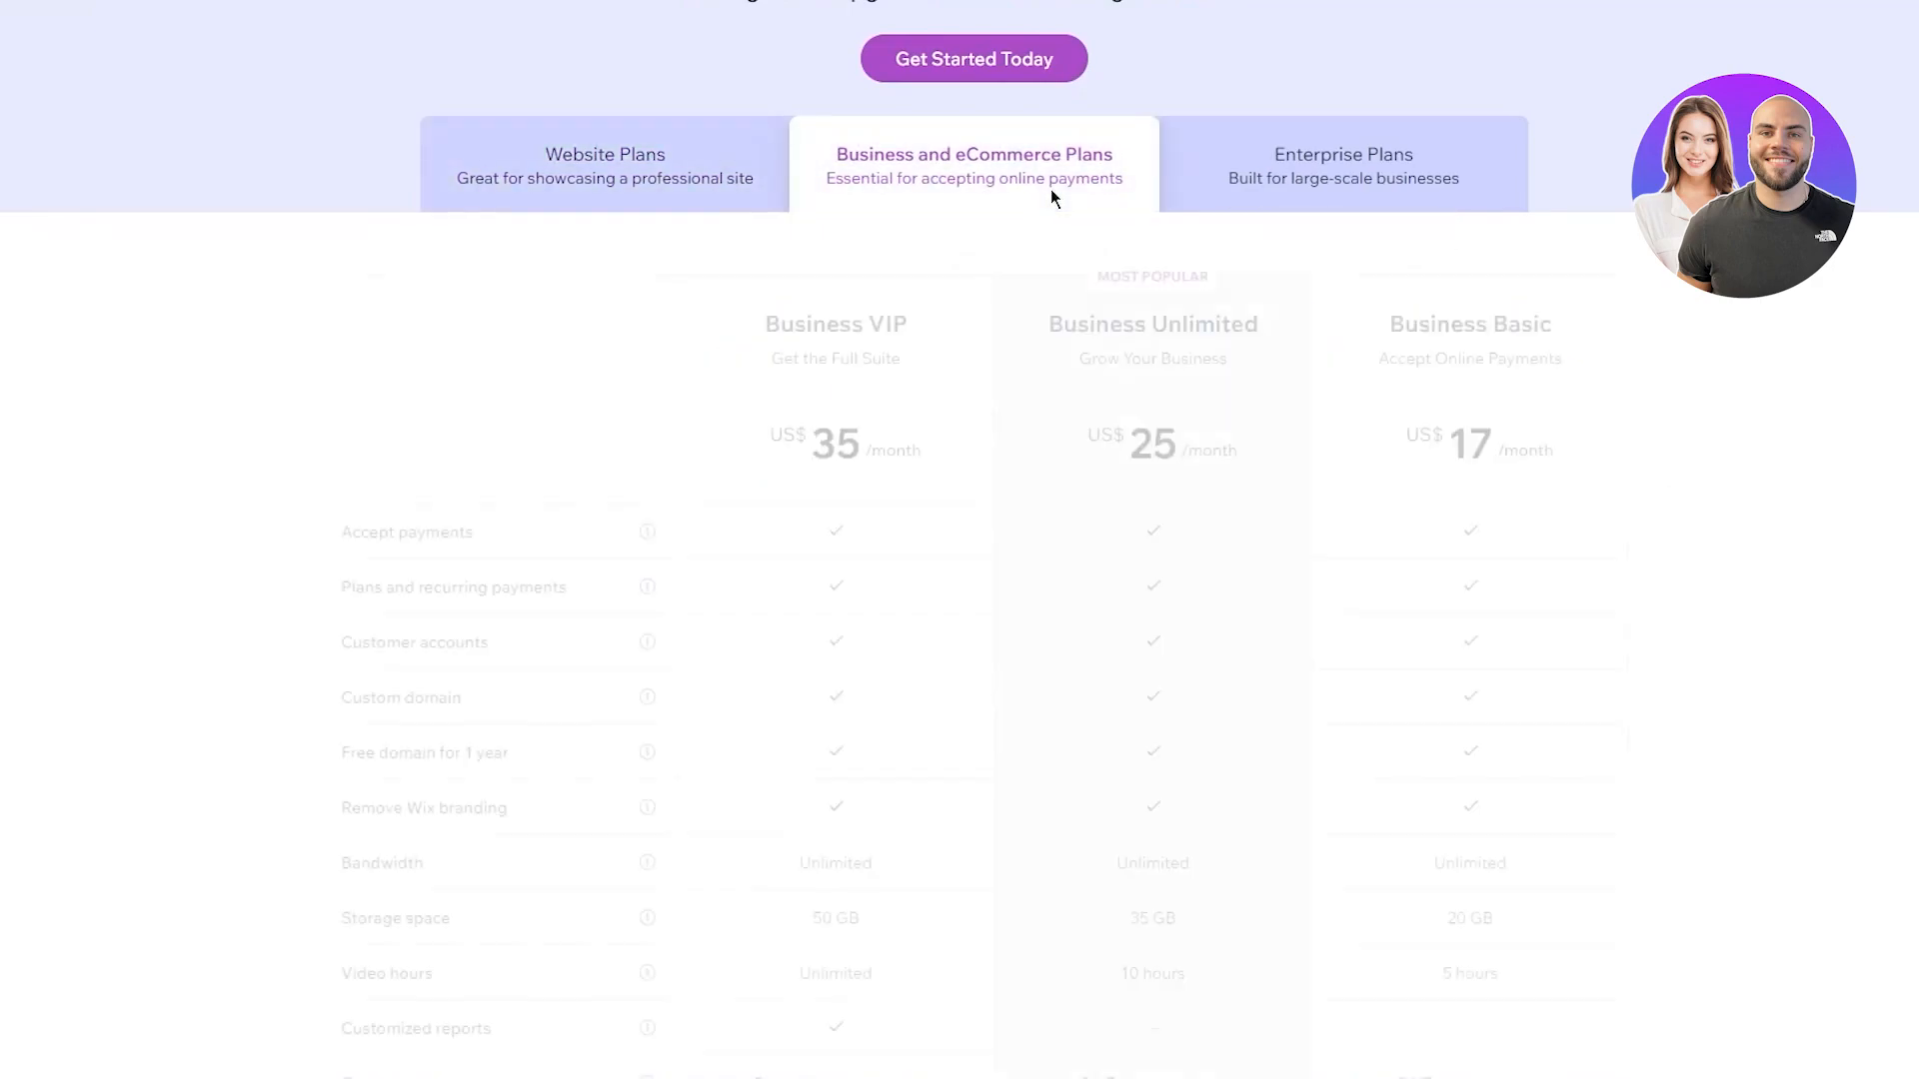
drag(1403, 435, 1572, 456)
click(1735, 465)
drag(1061, 436, 1229, 452)
click(1747, 549)
drag(844, 440, 1119, 454)
click(1788, 516)
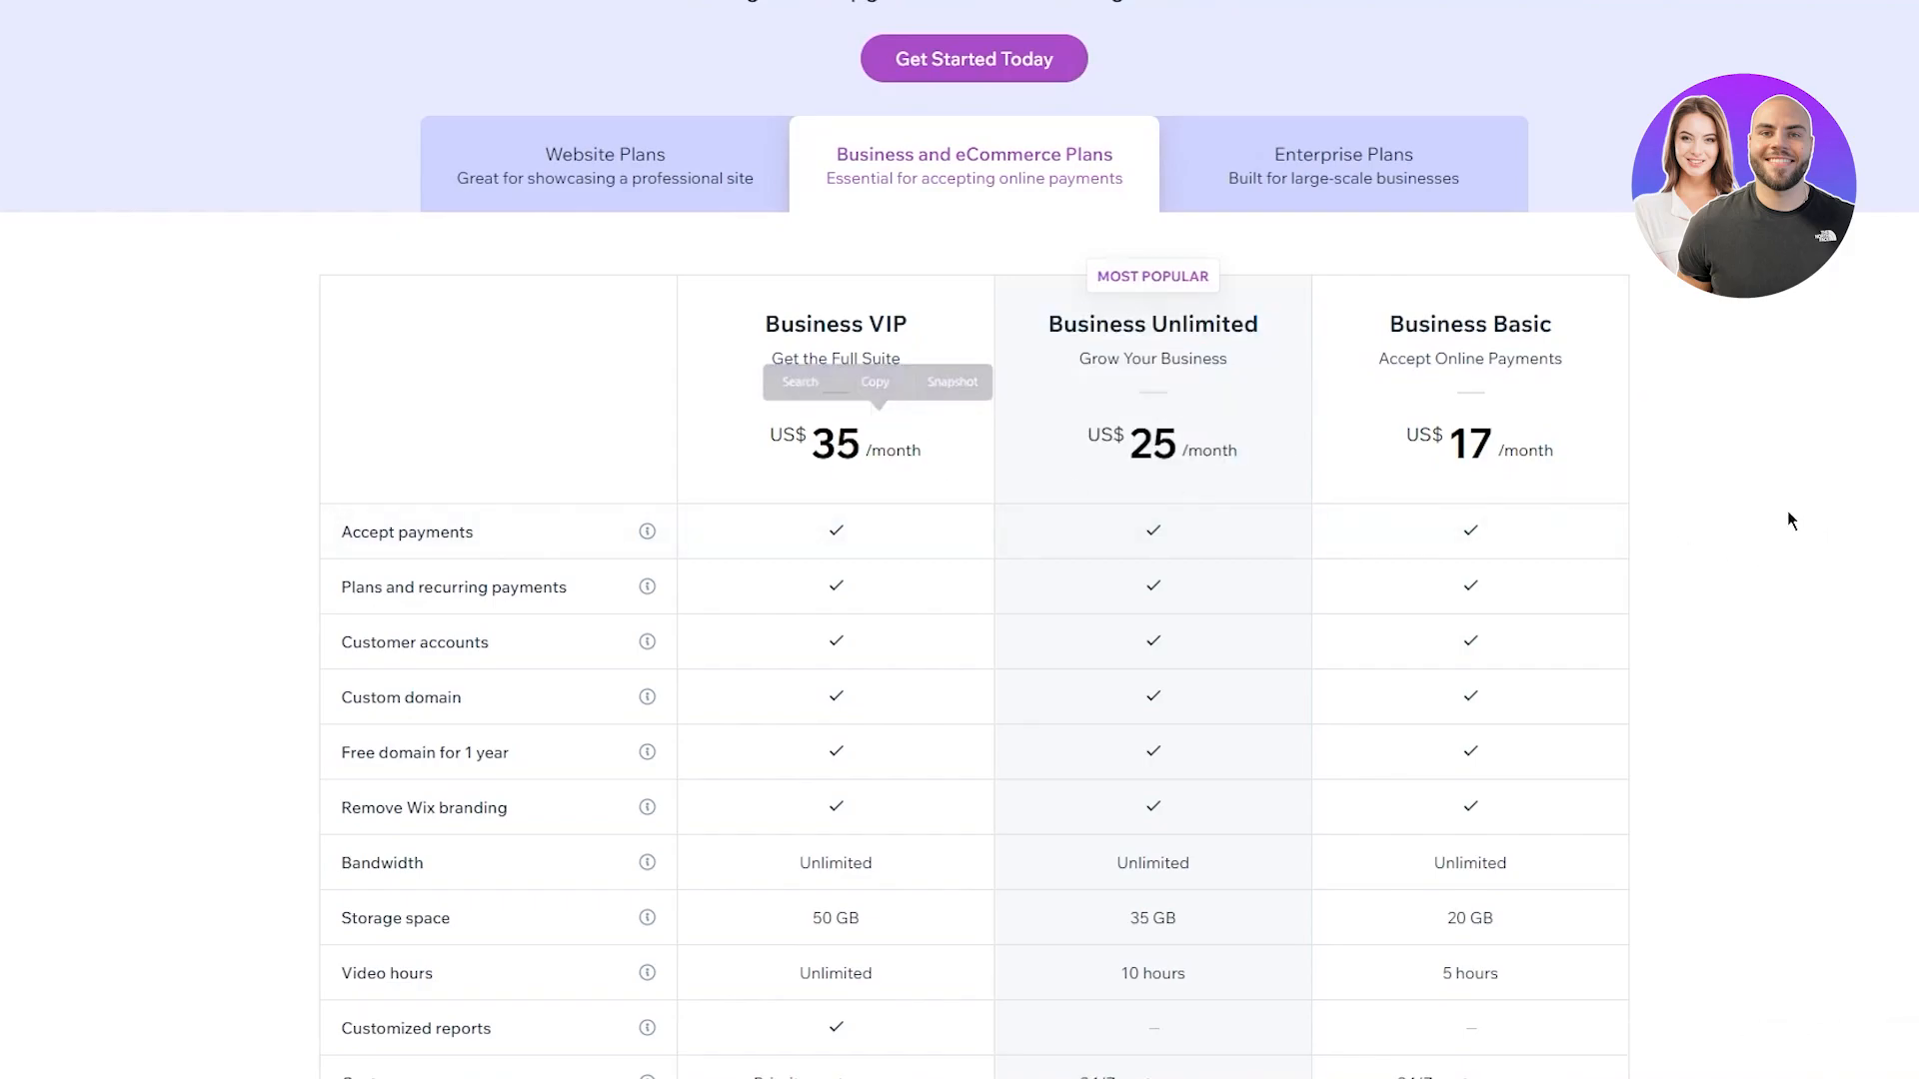
Show the Enterprise plans, highlight their description and scroll through them
click(1433, 206)
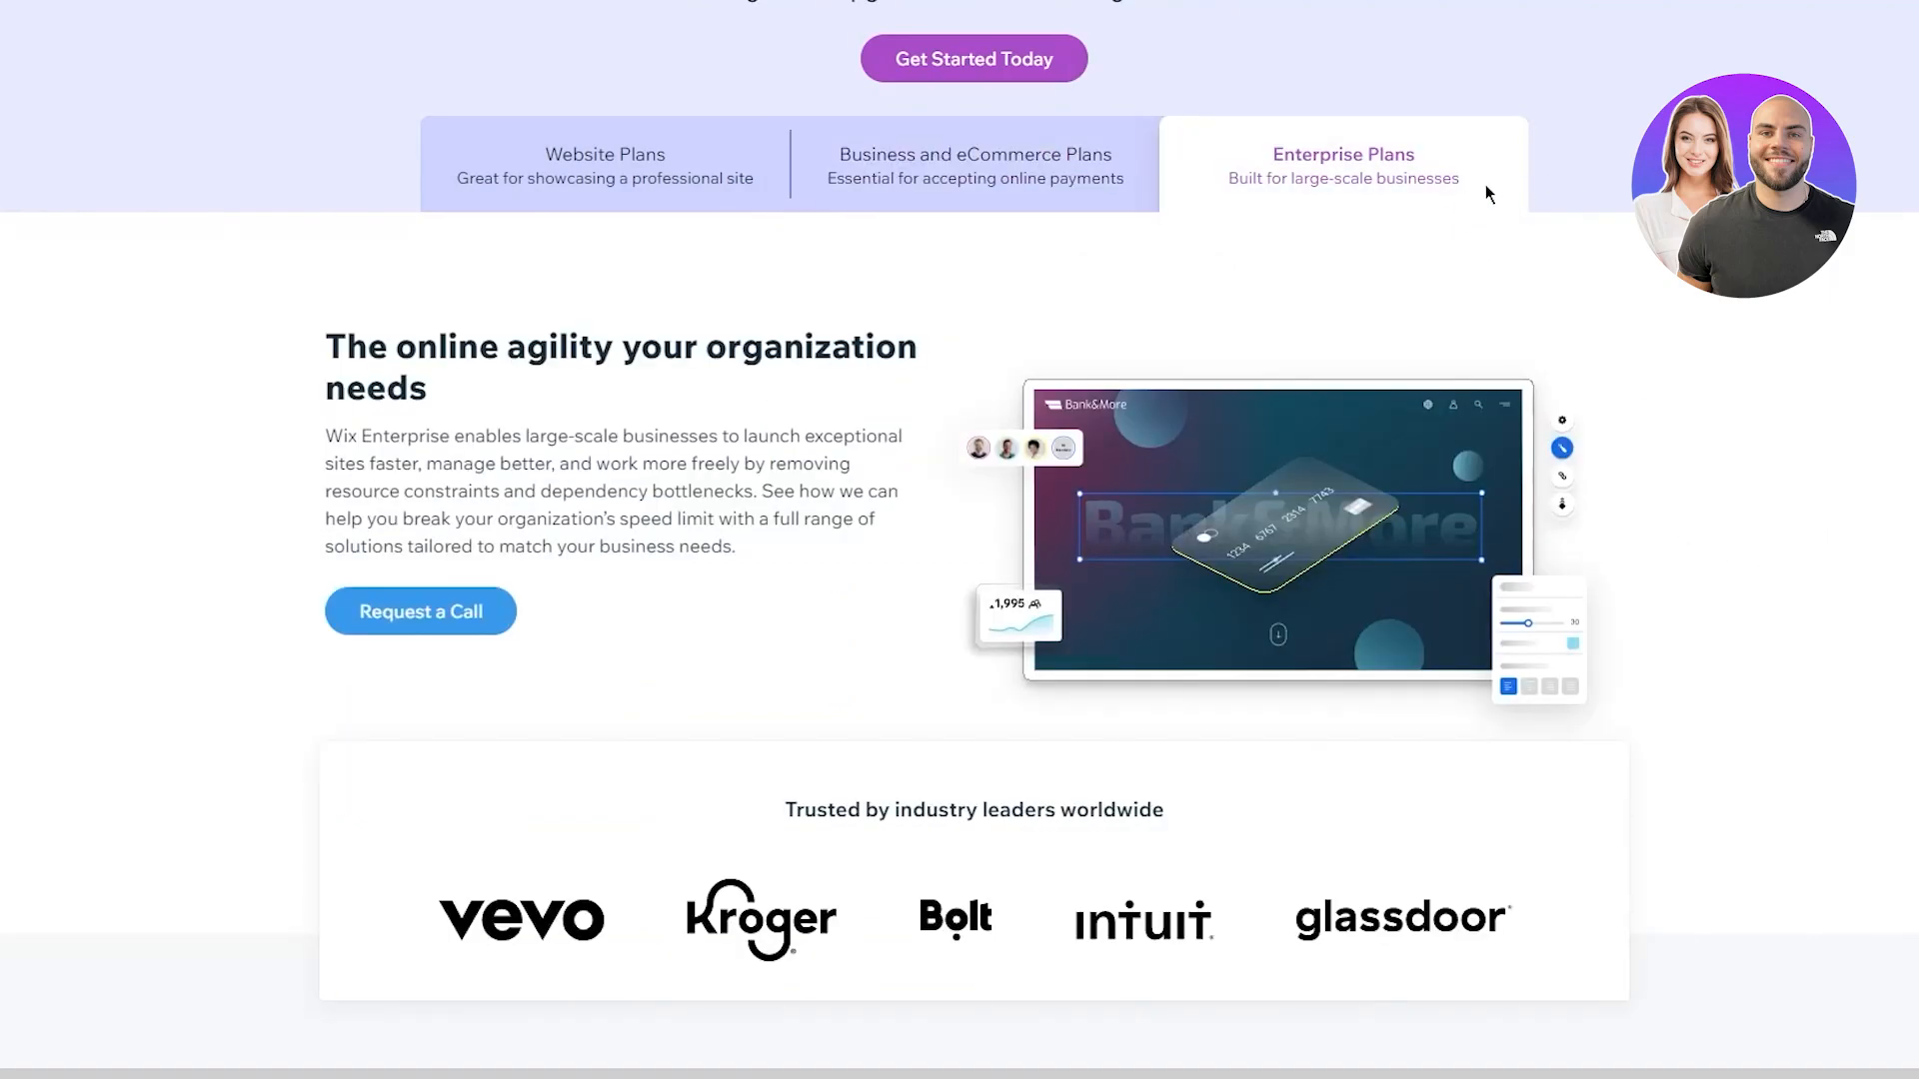
drag(1239, 182, 1739, 396)
click(1738, 396)
scroll(1739, 395, down, 7)
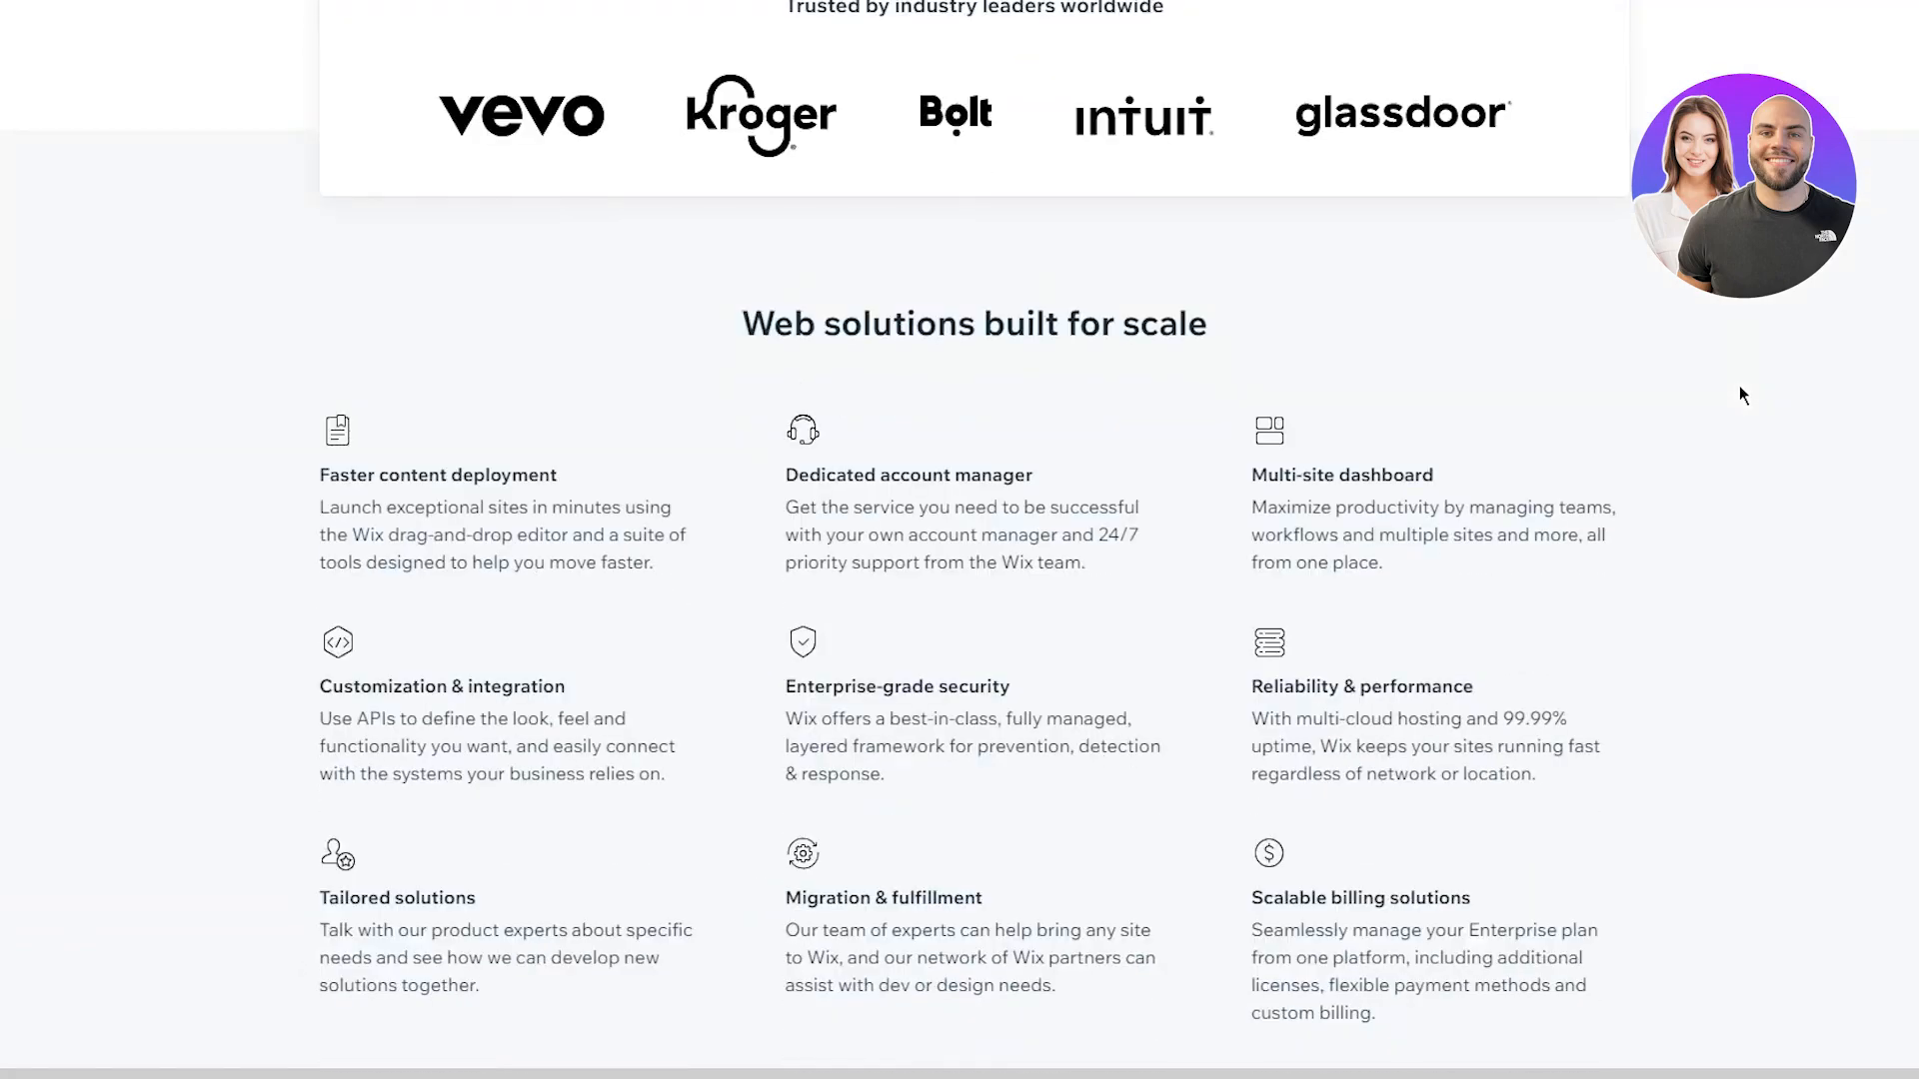
scroll(1739, 396, up, 6)
scroll(1739, 396, down, 1)
scroll(1738, 395, up, 5)
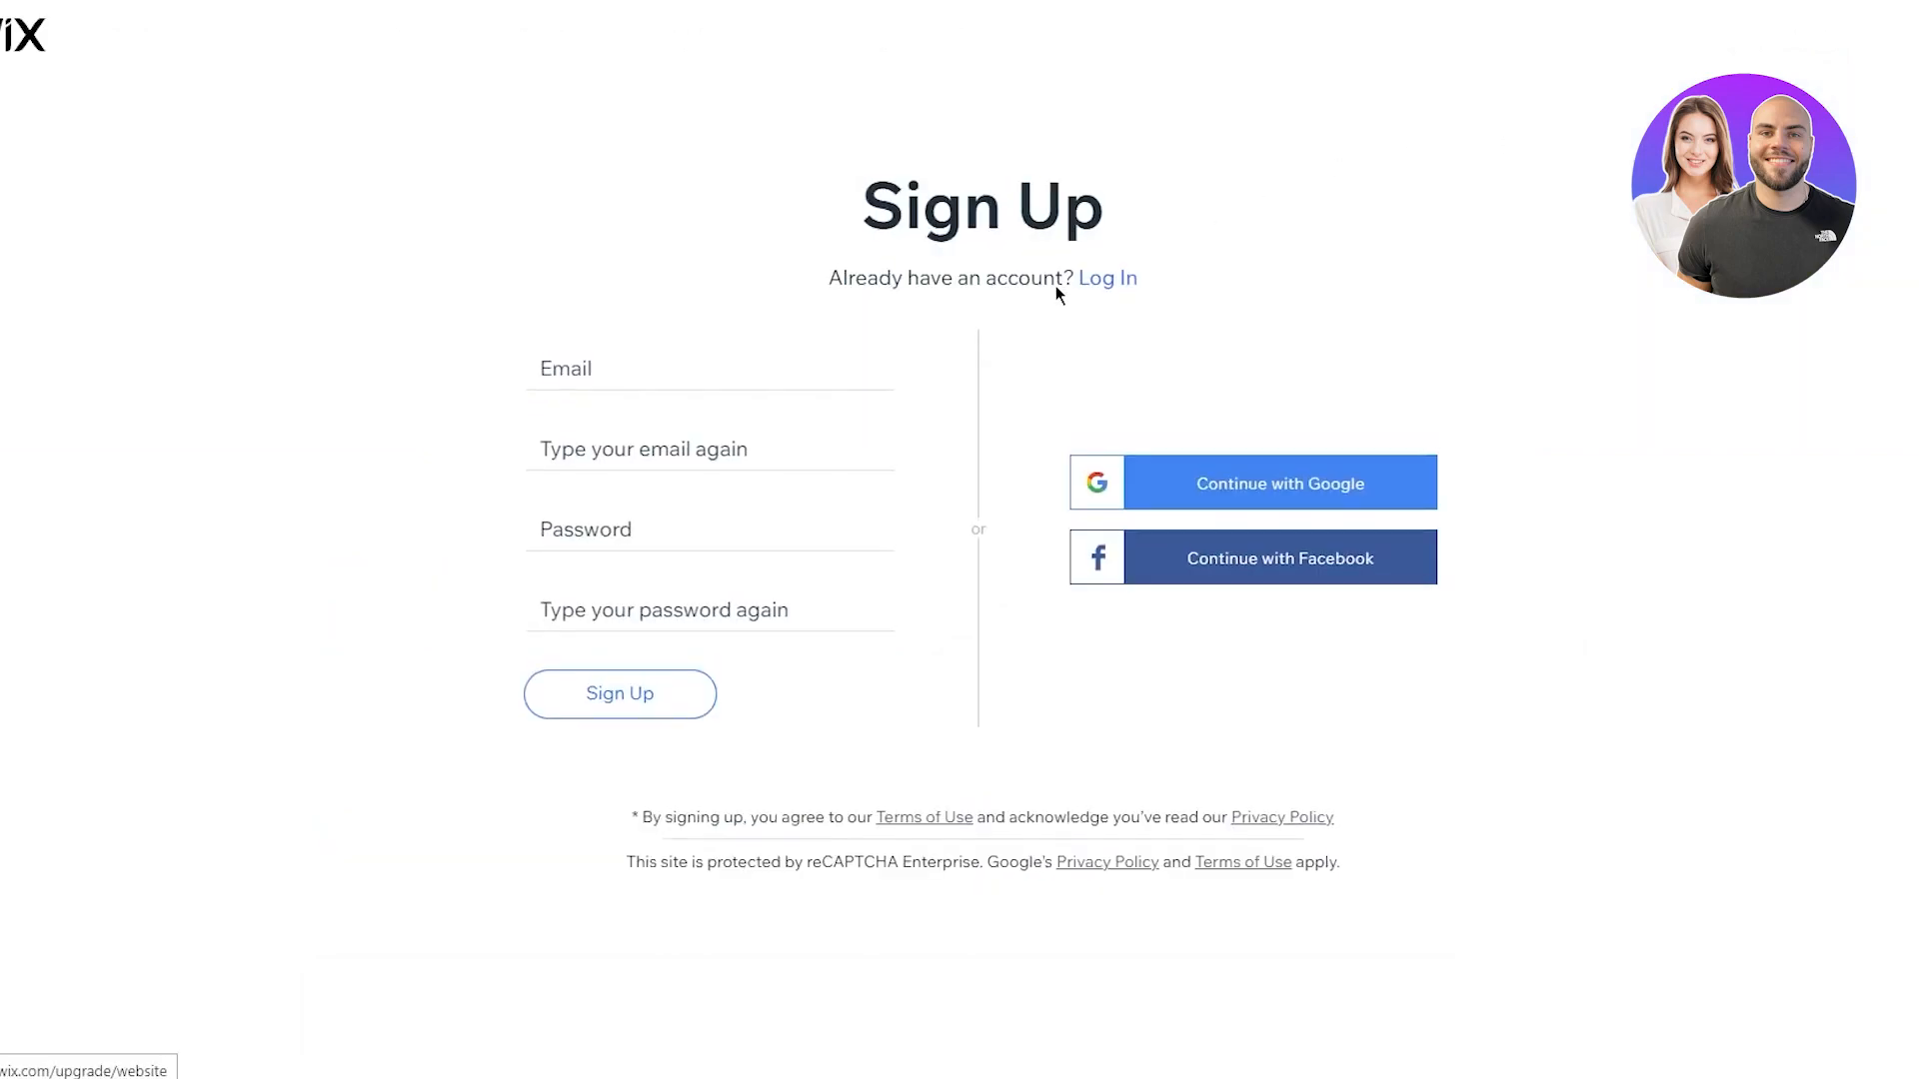
Leave the Wix sign-up form and open temp-mail.org in a new tab
click(711, 360)
click(1486, 263)
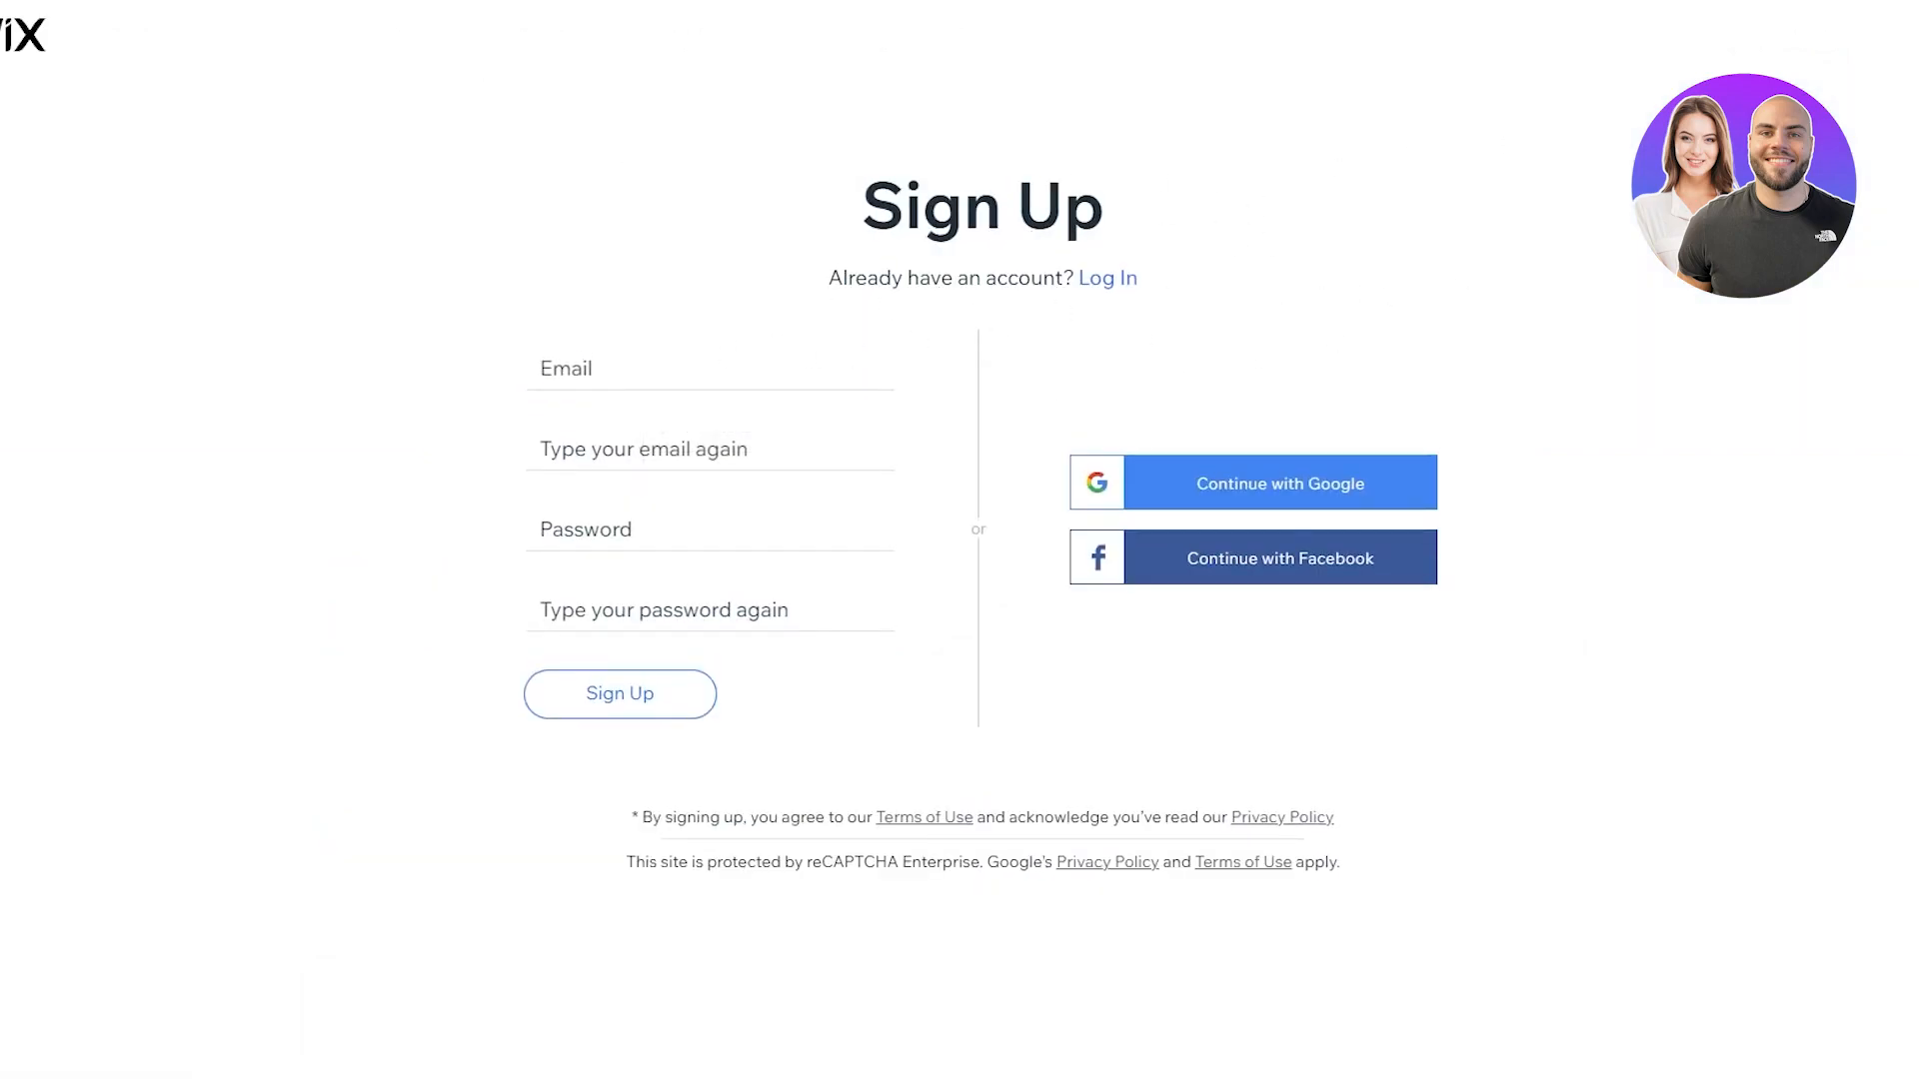
key(ctrl+t)
text(temp-mail.org/en/)
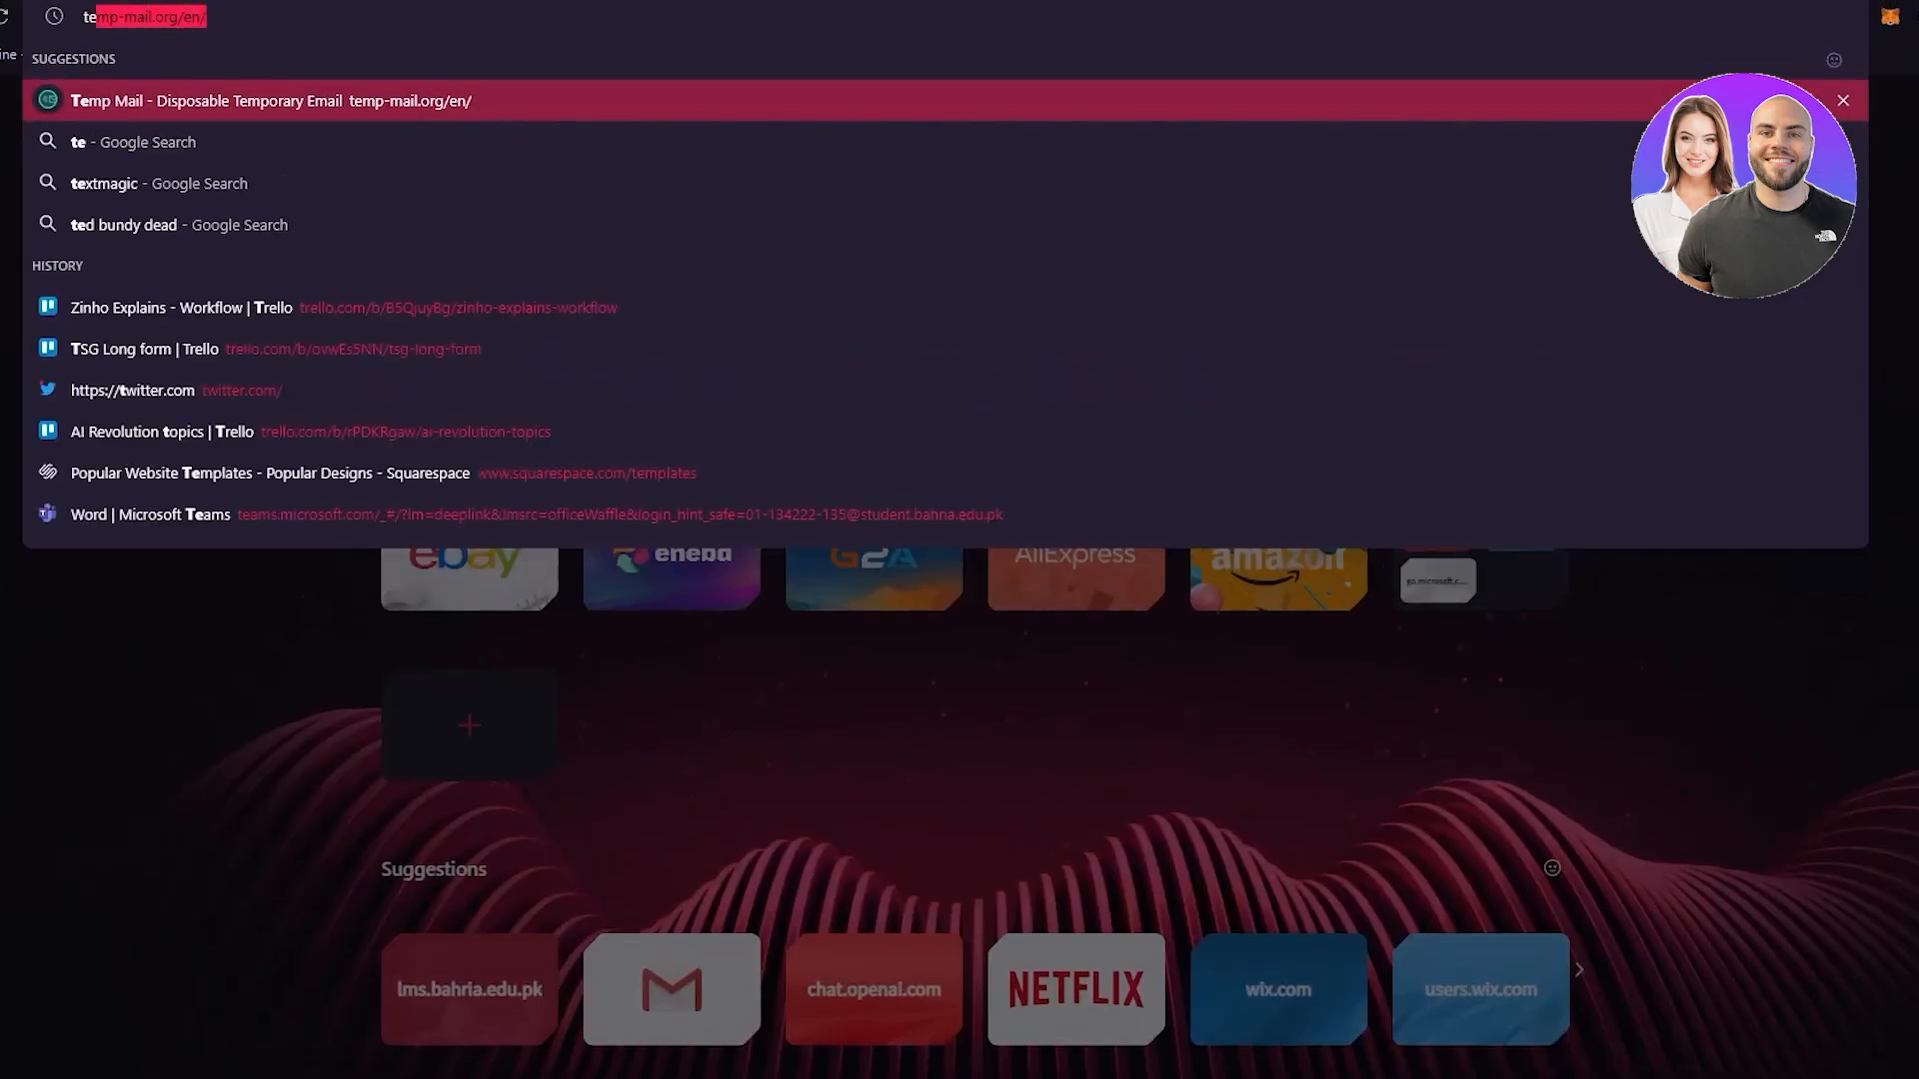
key(Return)
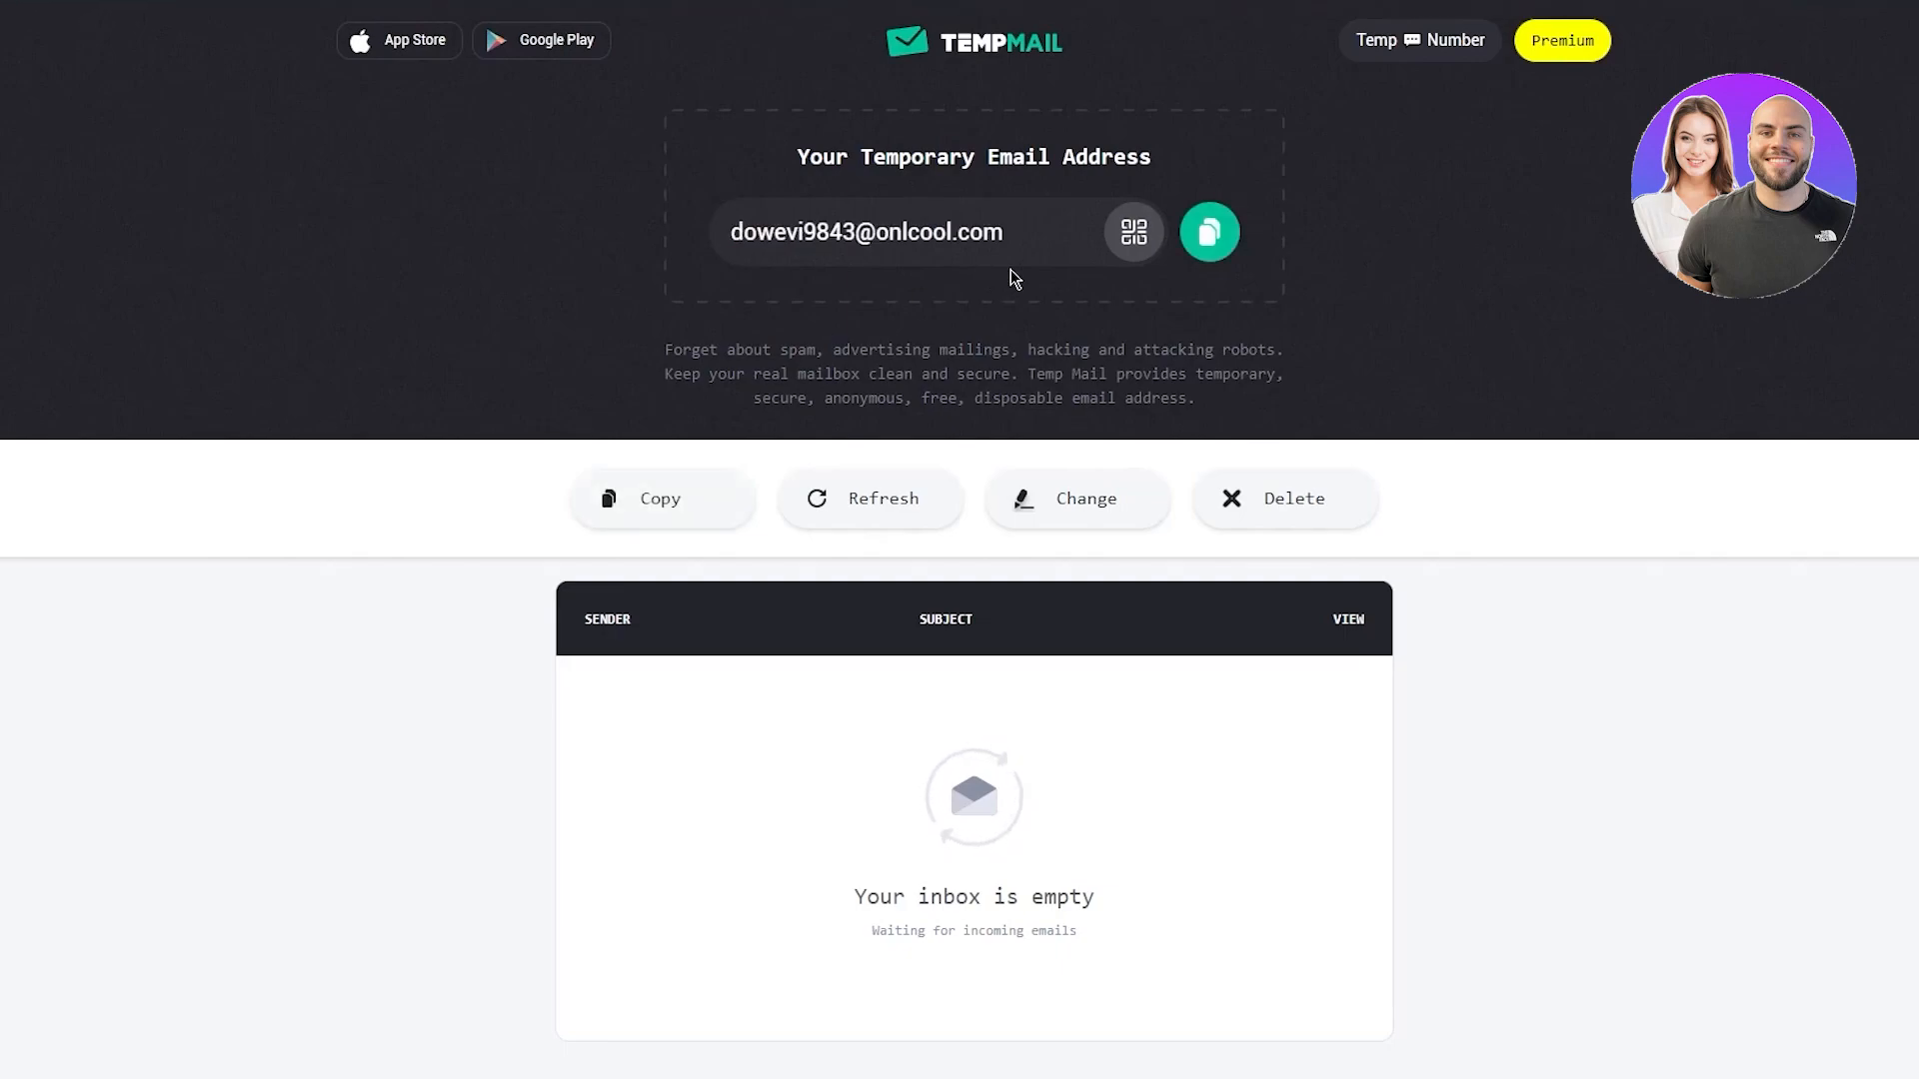
Copy the temporary address and bring up paste options on Wix's Email field
click(1221, 234)
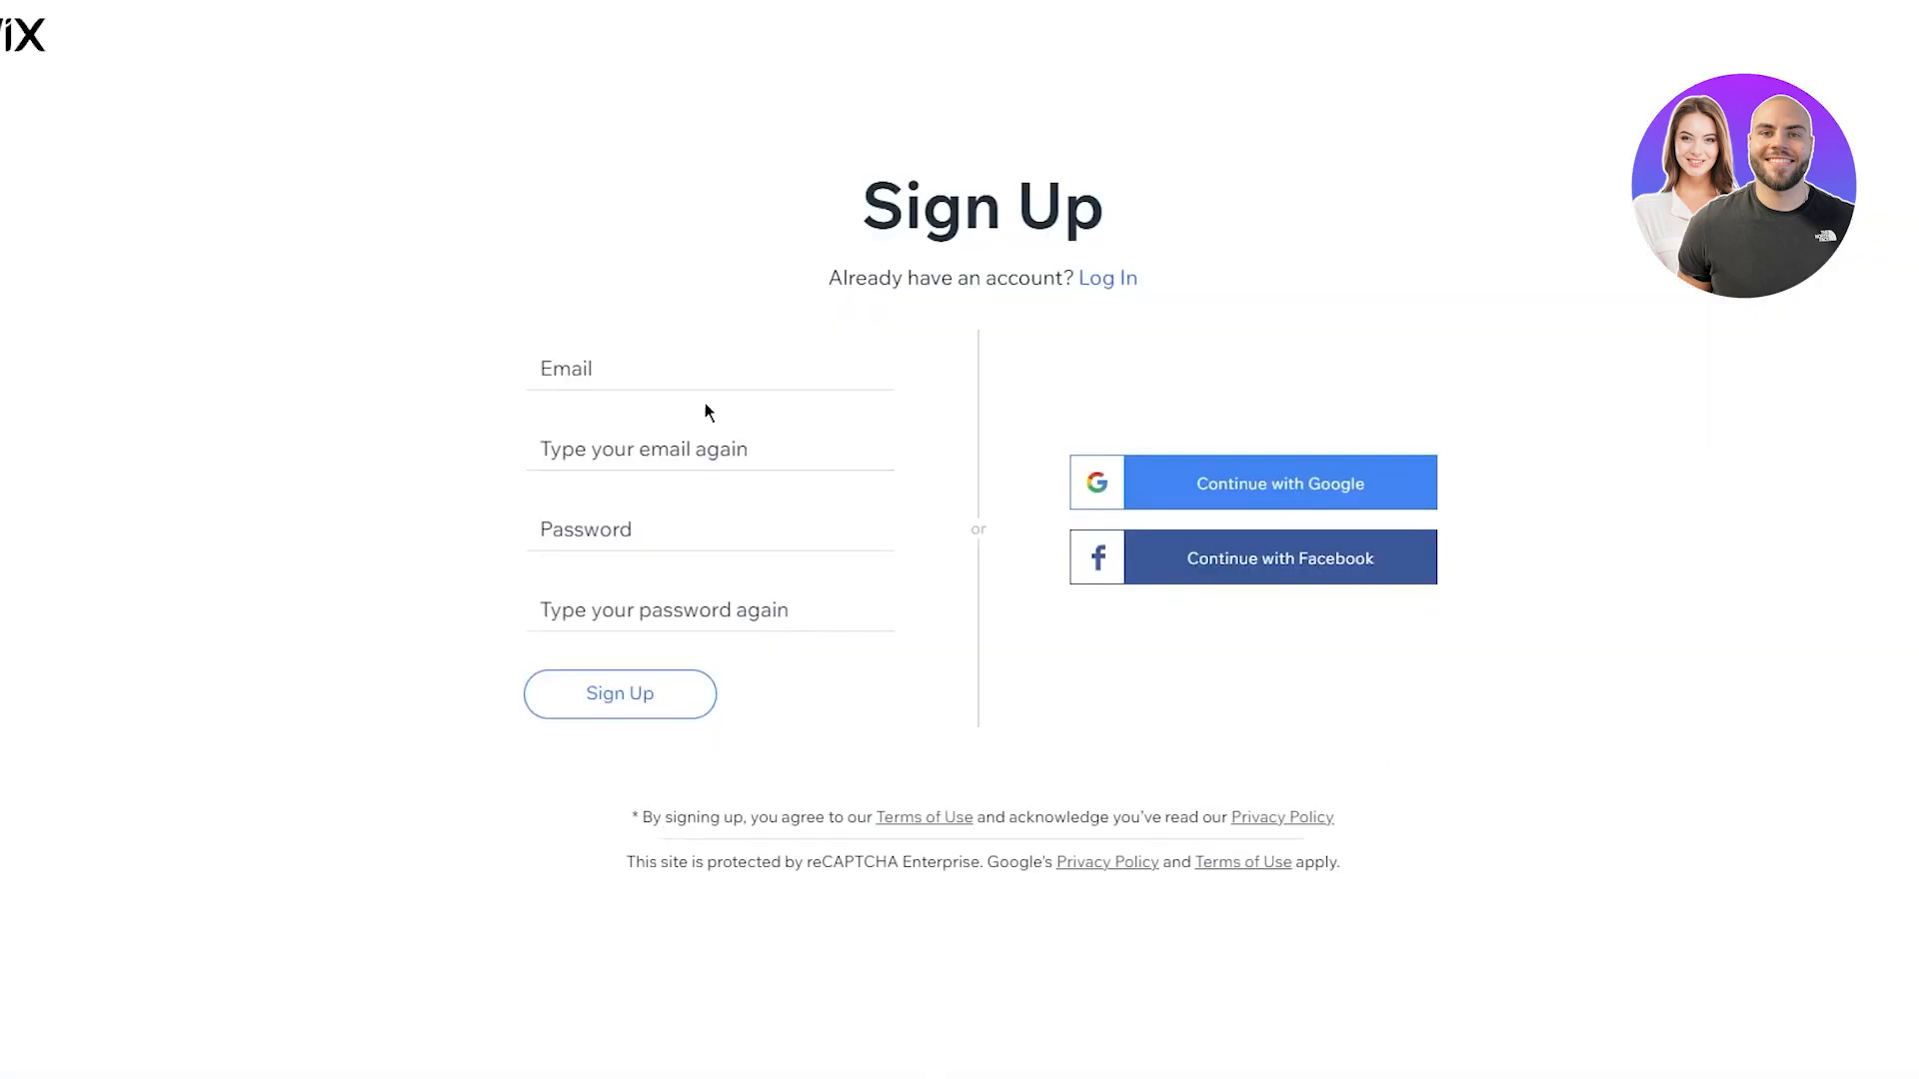
click(684, 376)
right_click(683, 377)
Paste the temporary address as plain text into Email and retype it in the confirm field
click(745, 587)
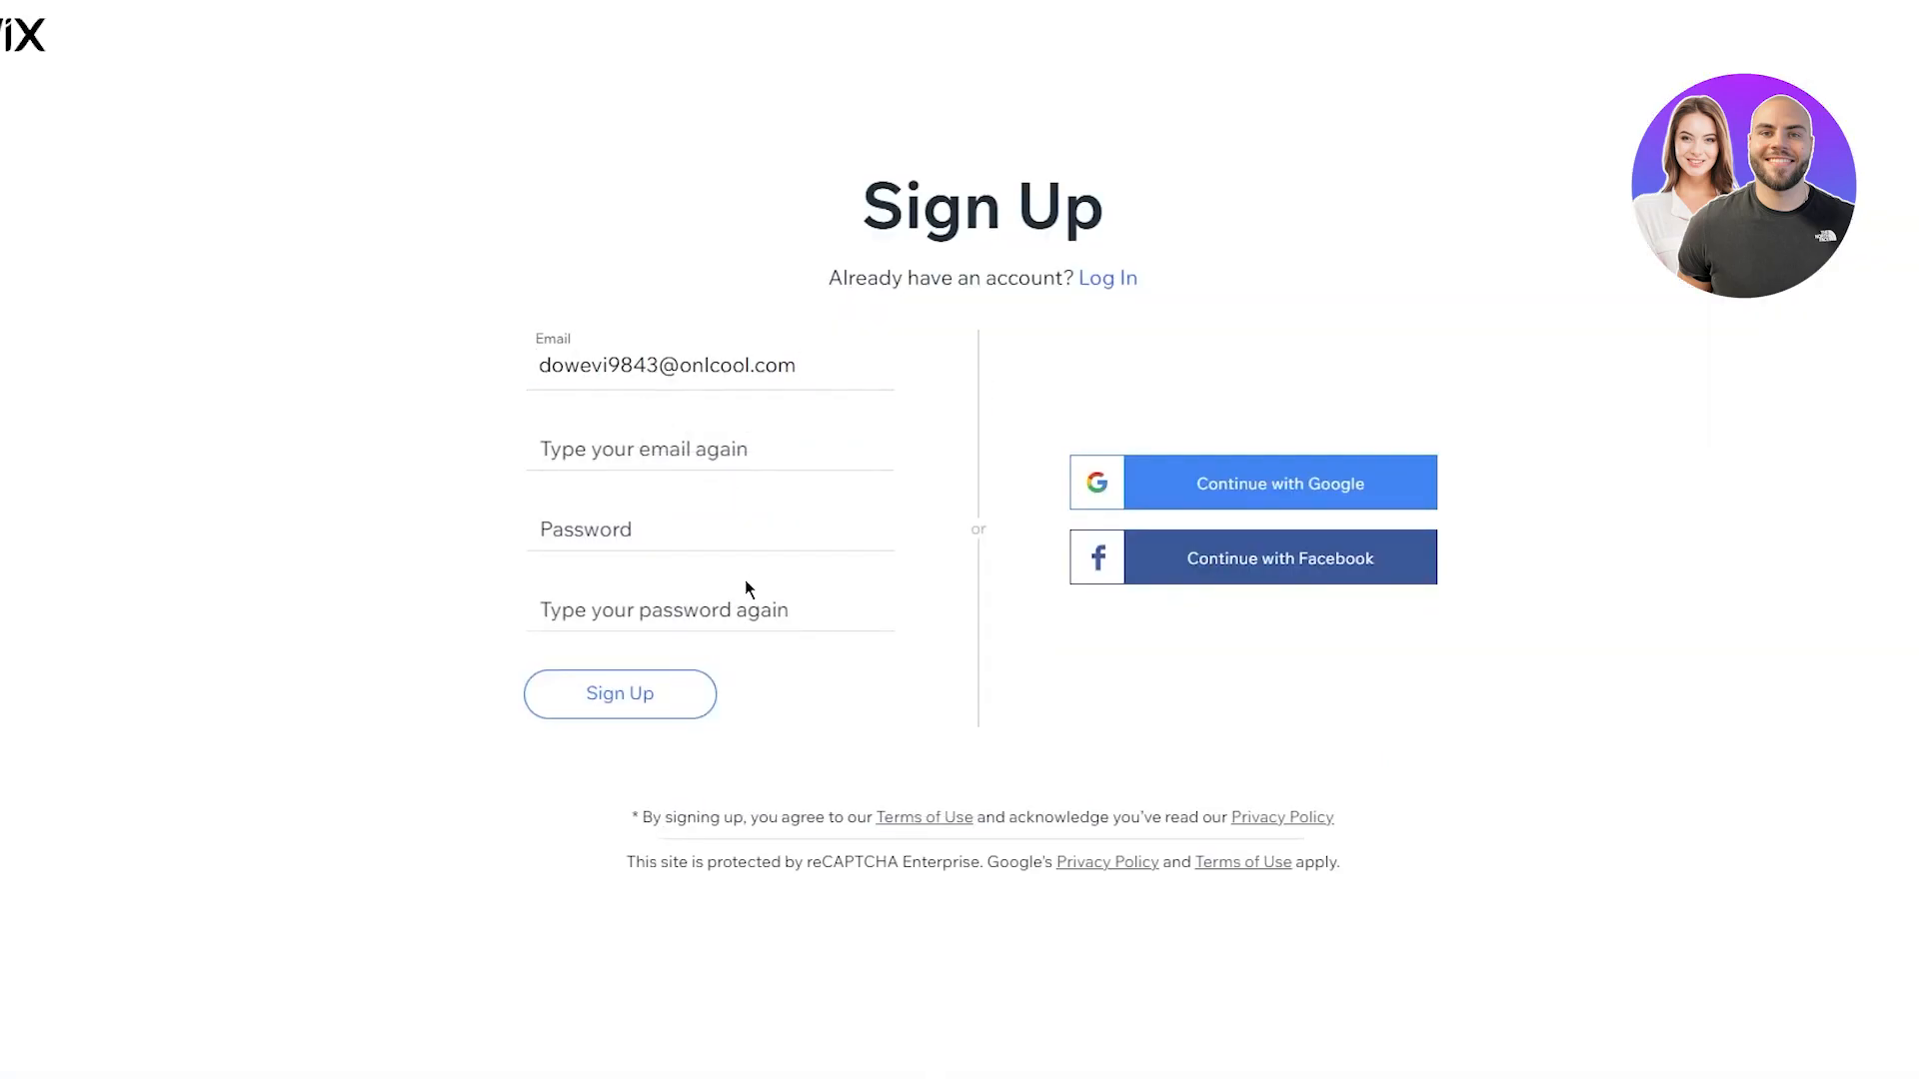
click(704, 450)
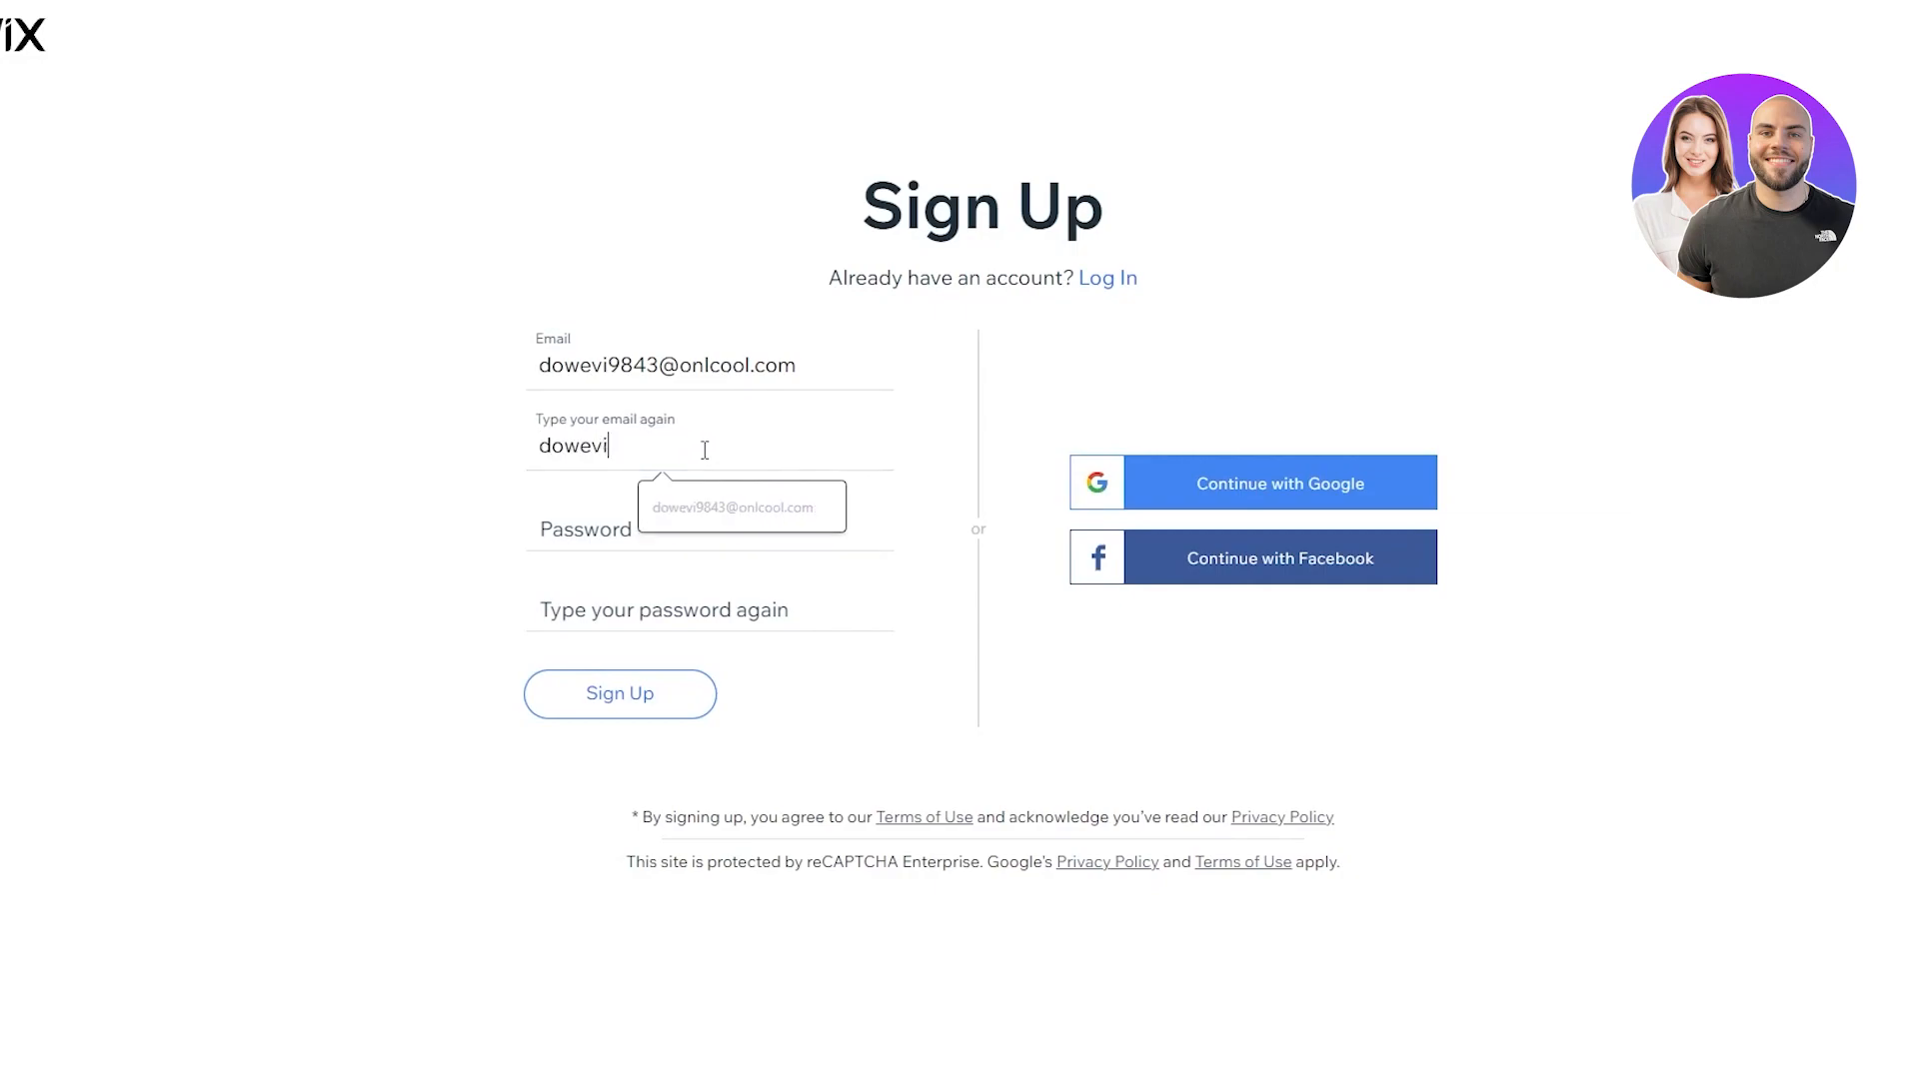
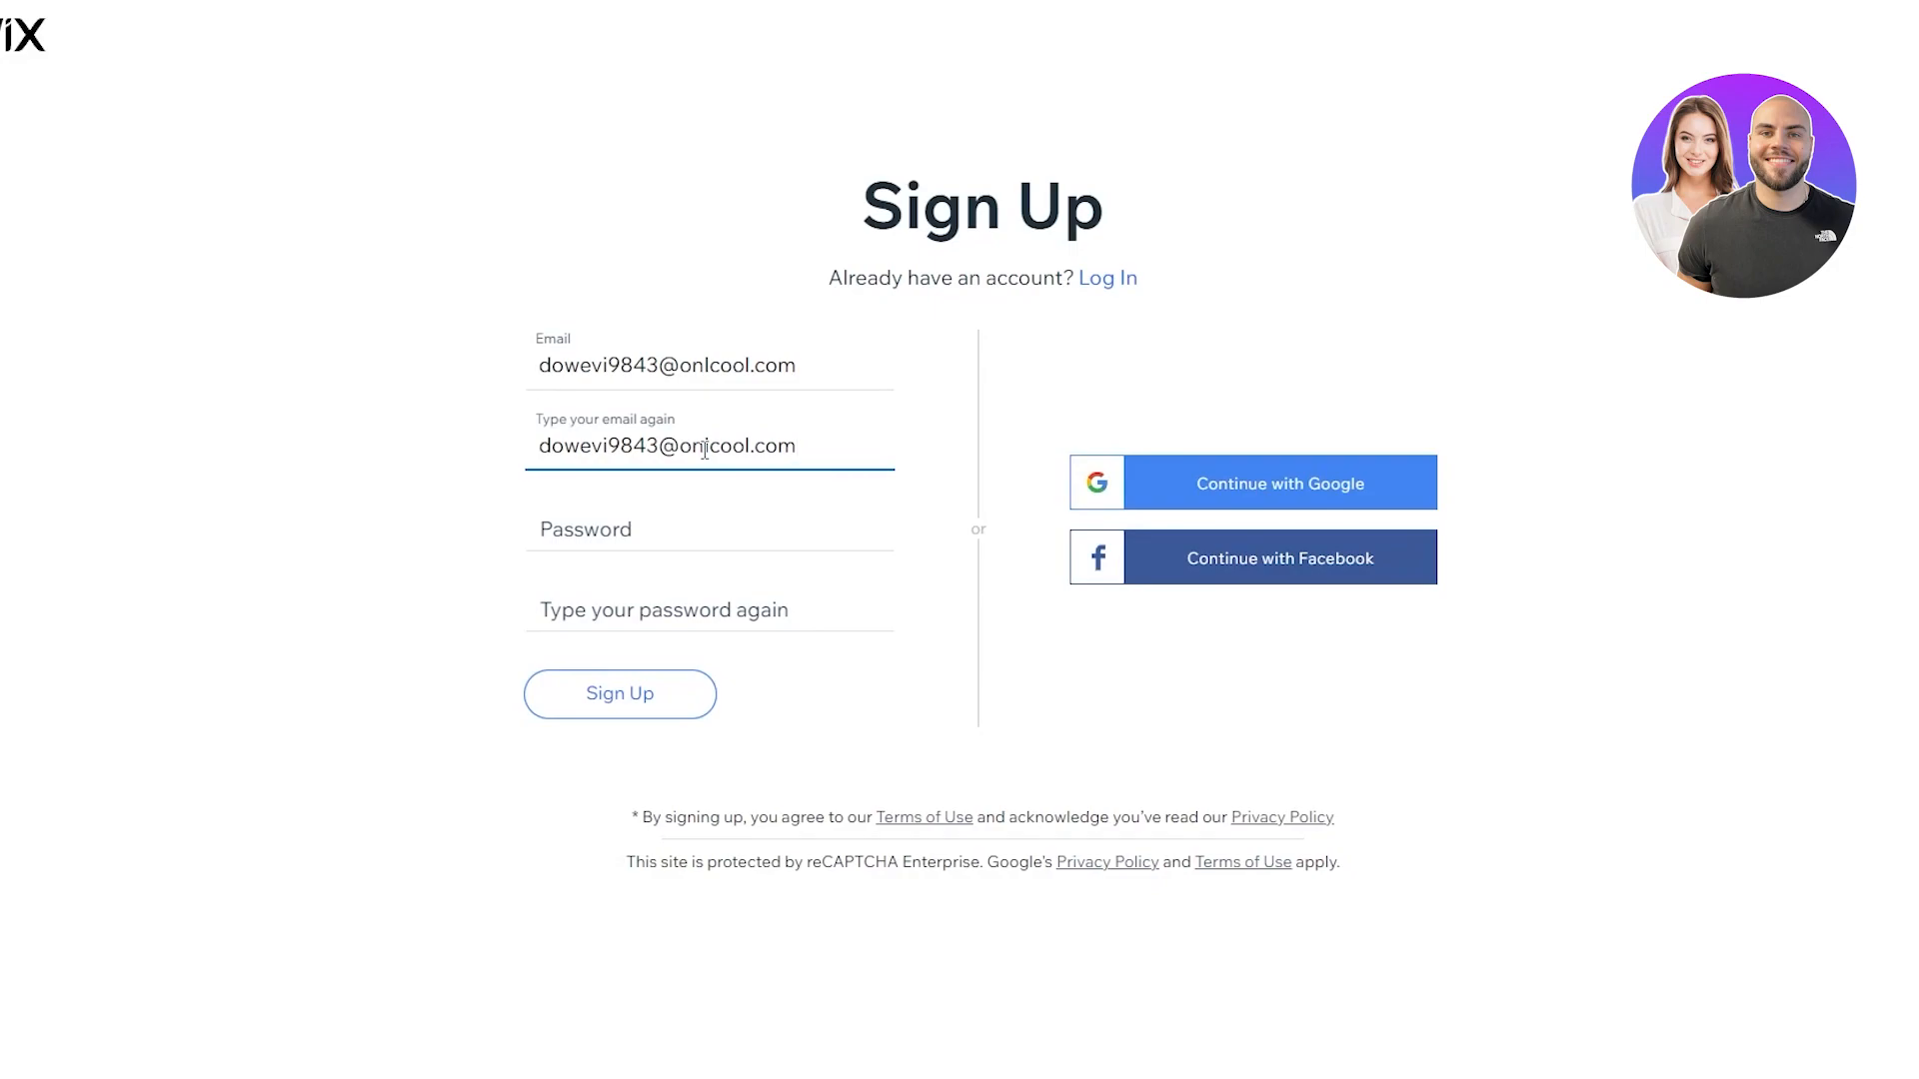
Enter and confirm the account password, then submit the Sign Up form
click(632, 527)
text(•••••••••)
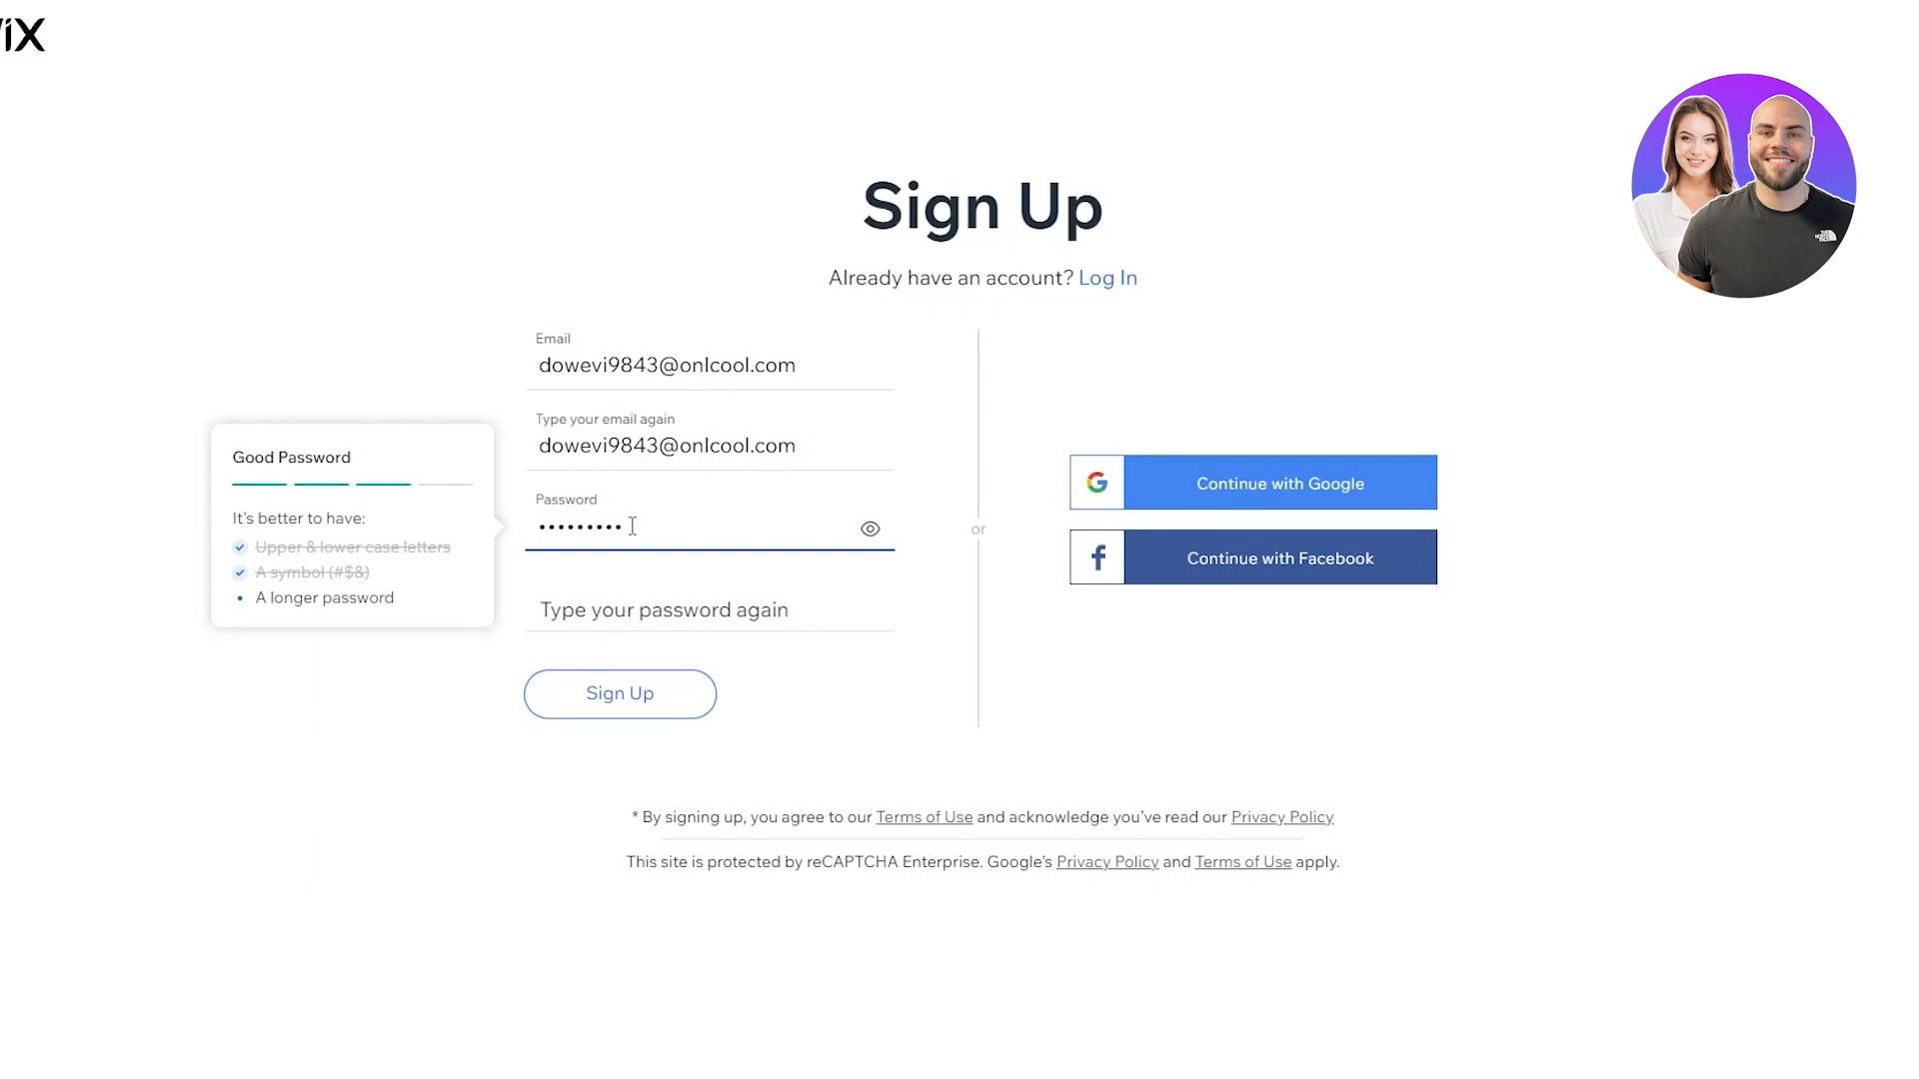
click(627, 622)
text(•••••••••)
click(619, 694)
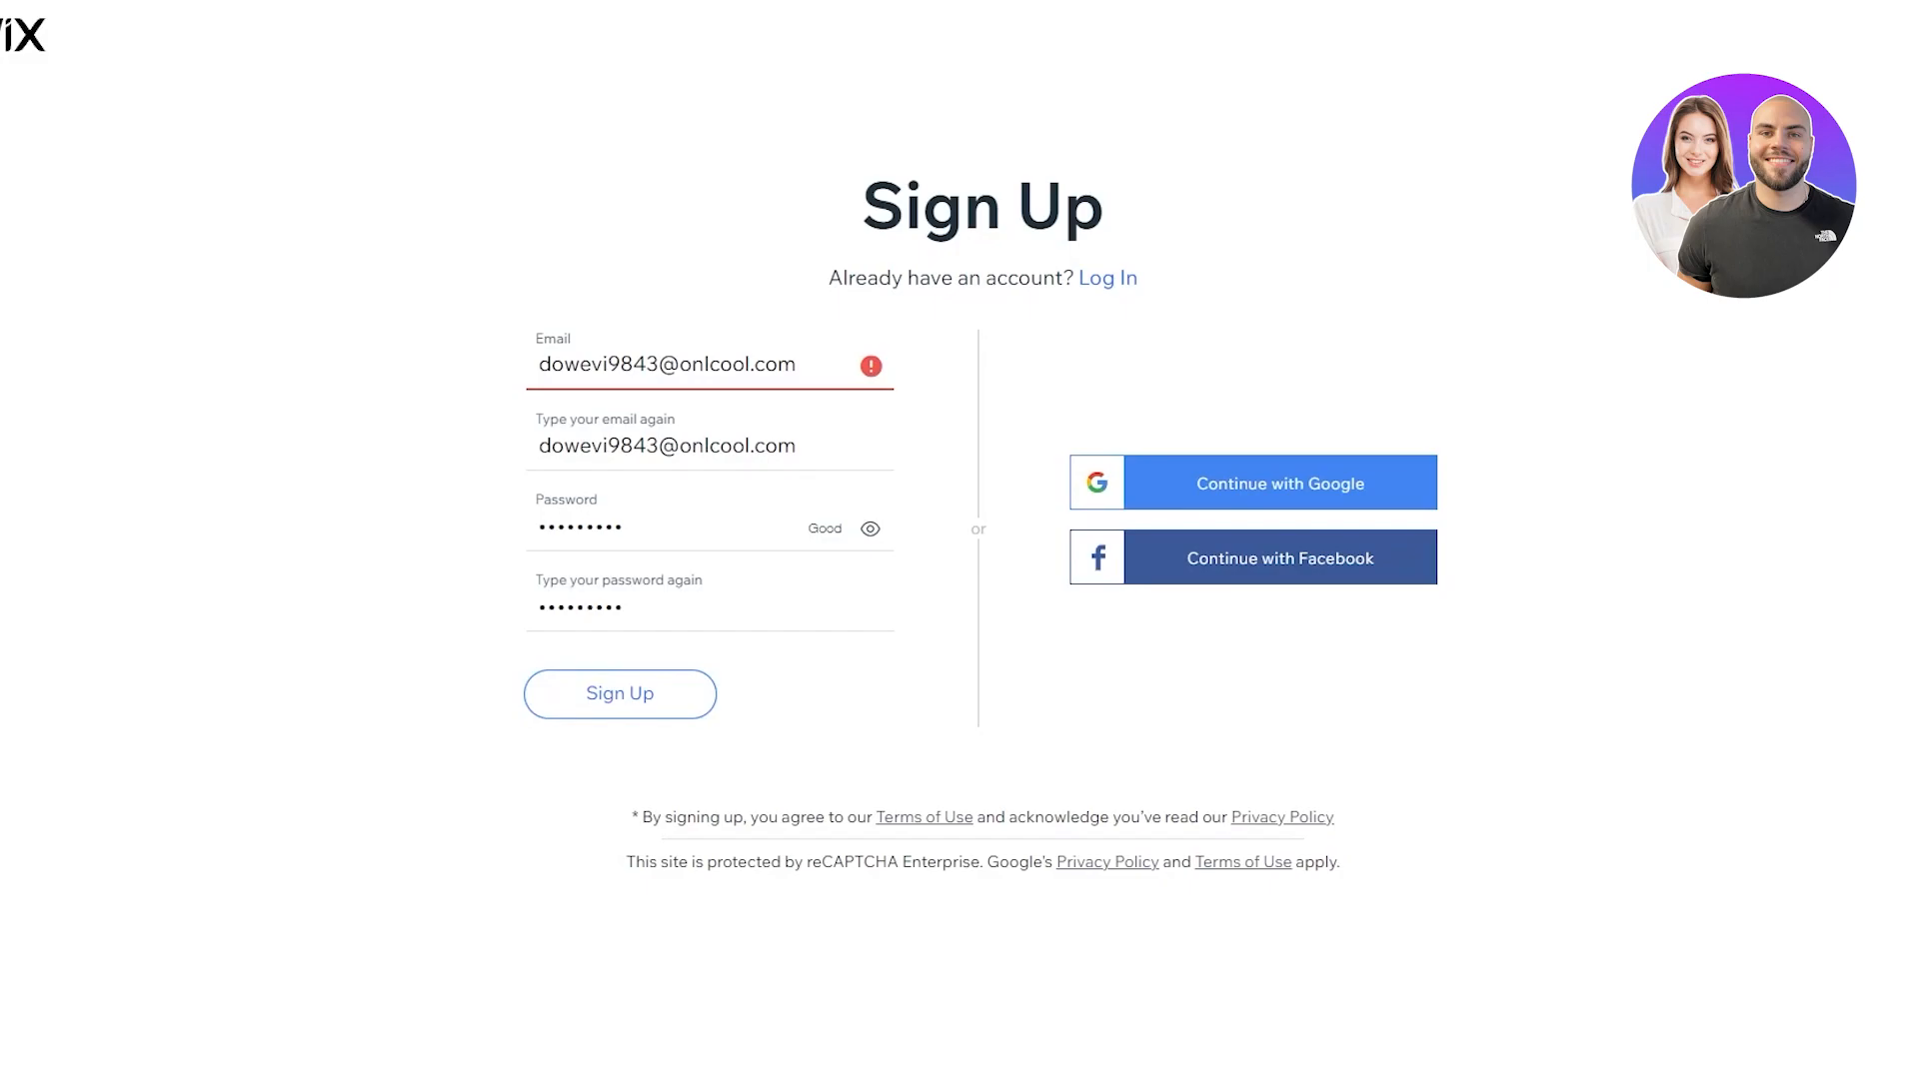
Discard the flagged address in Temp Mail, copy a fresh one, and select Wix's Email field for pasting
click(809, 361)
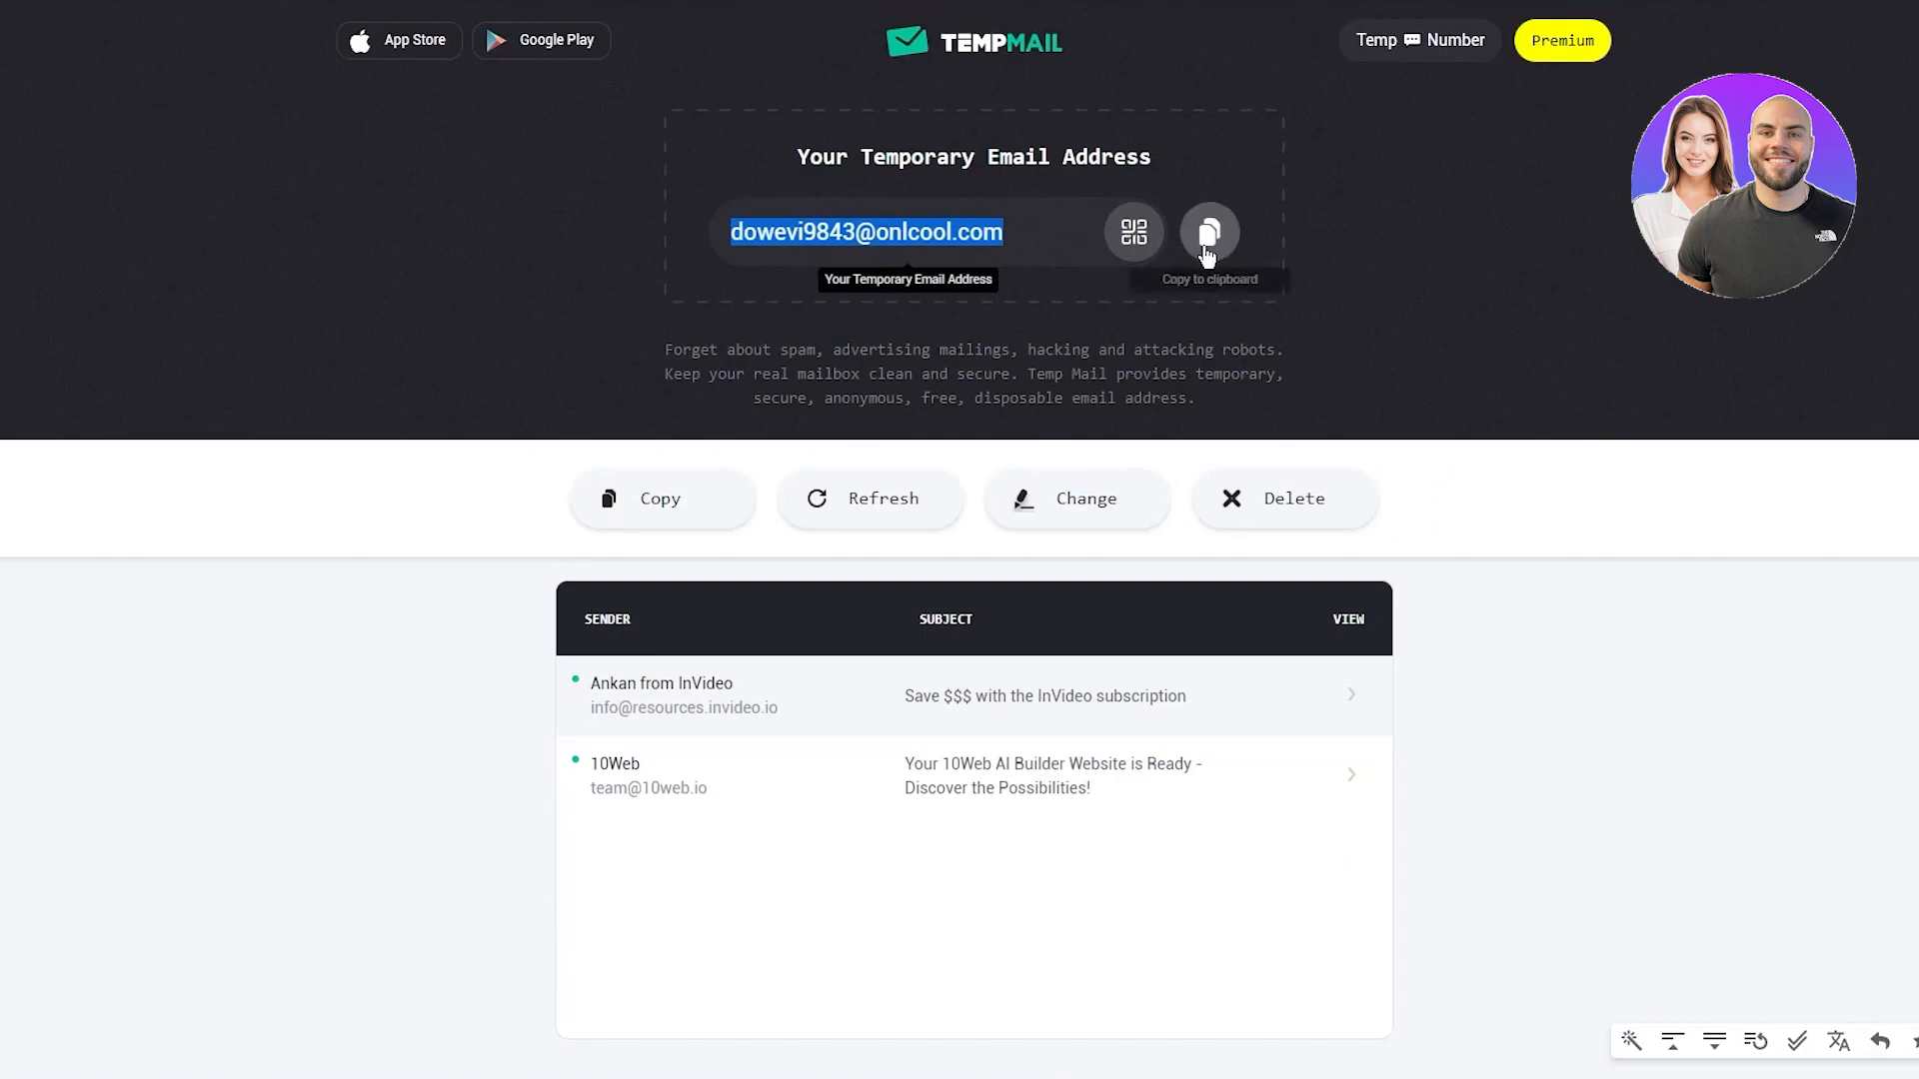
click(1295, 500)
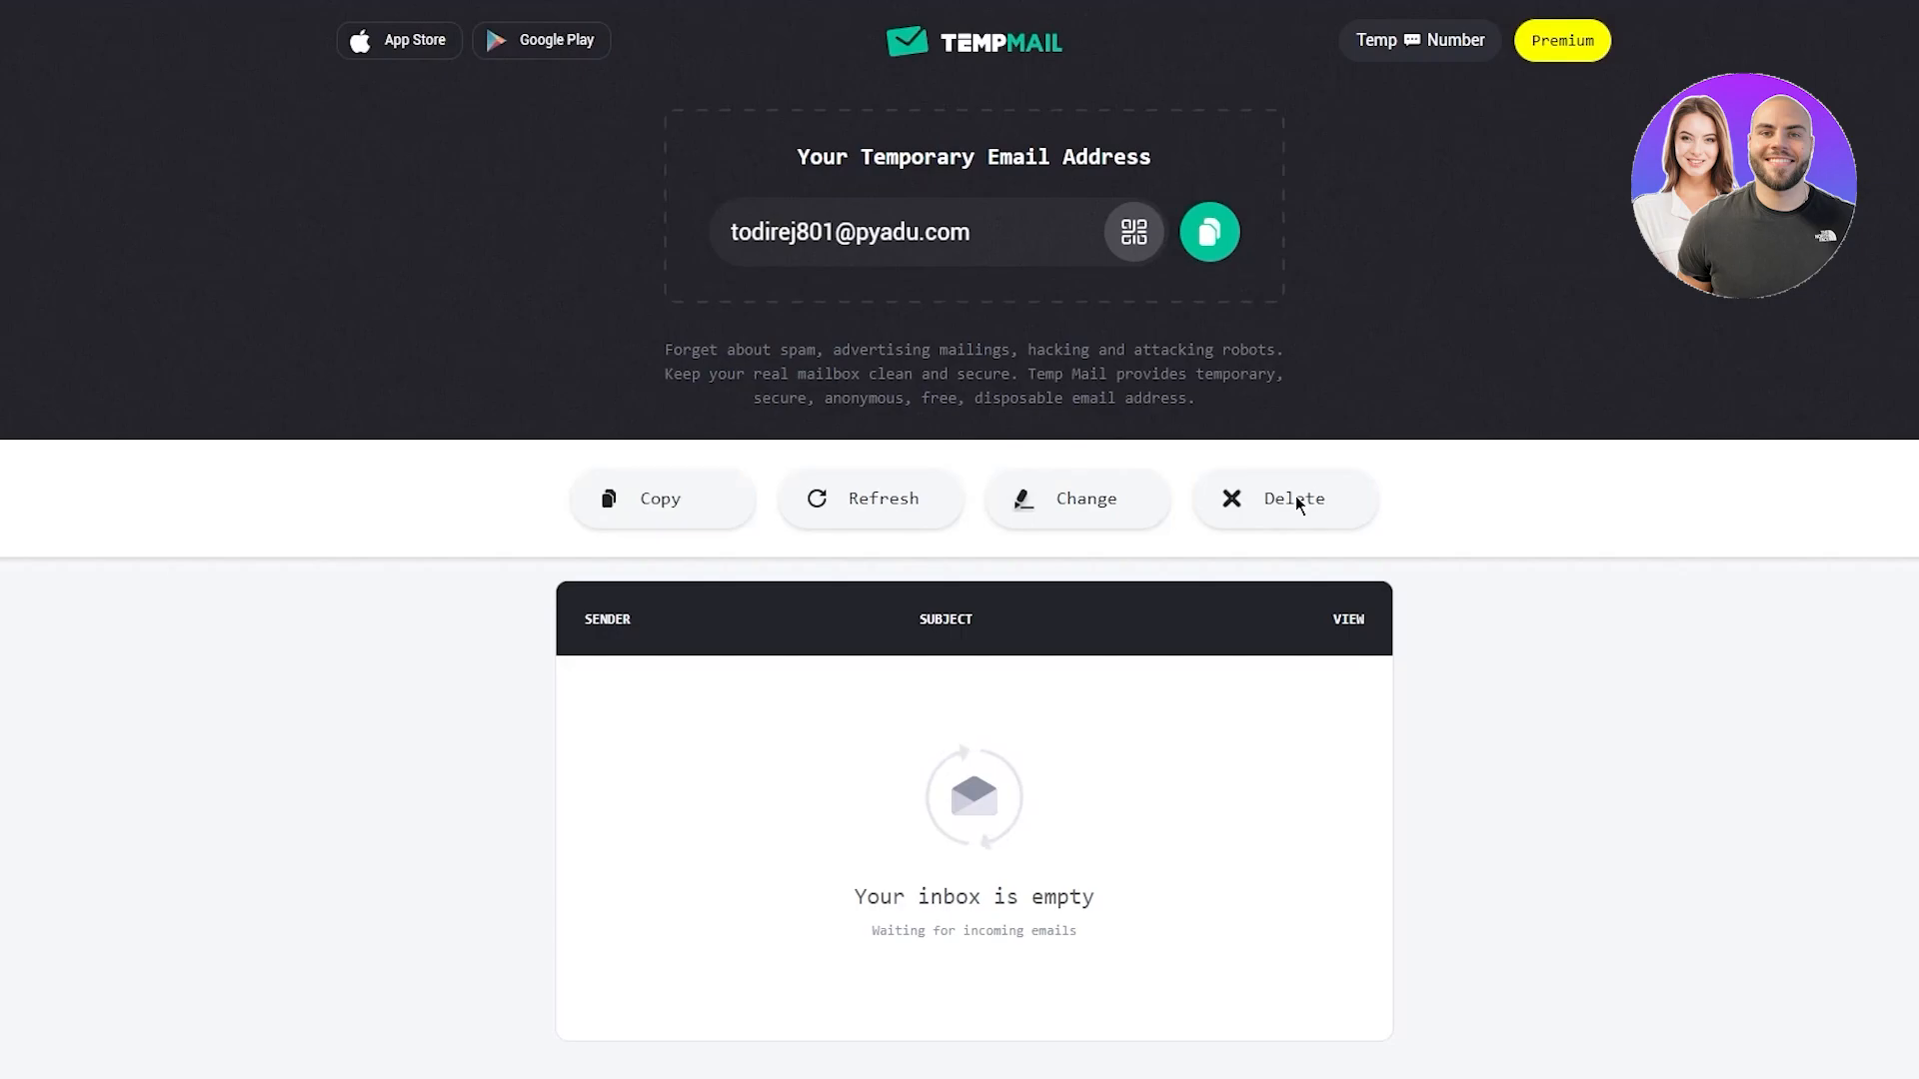
click(1221, 248)
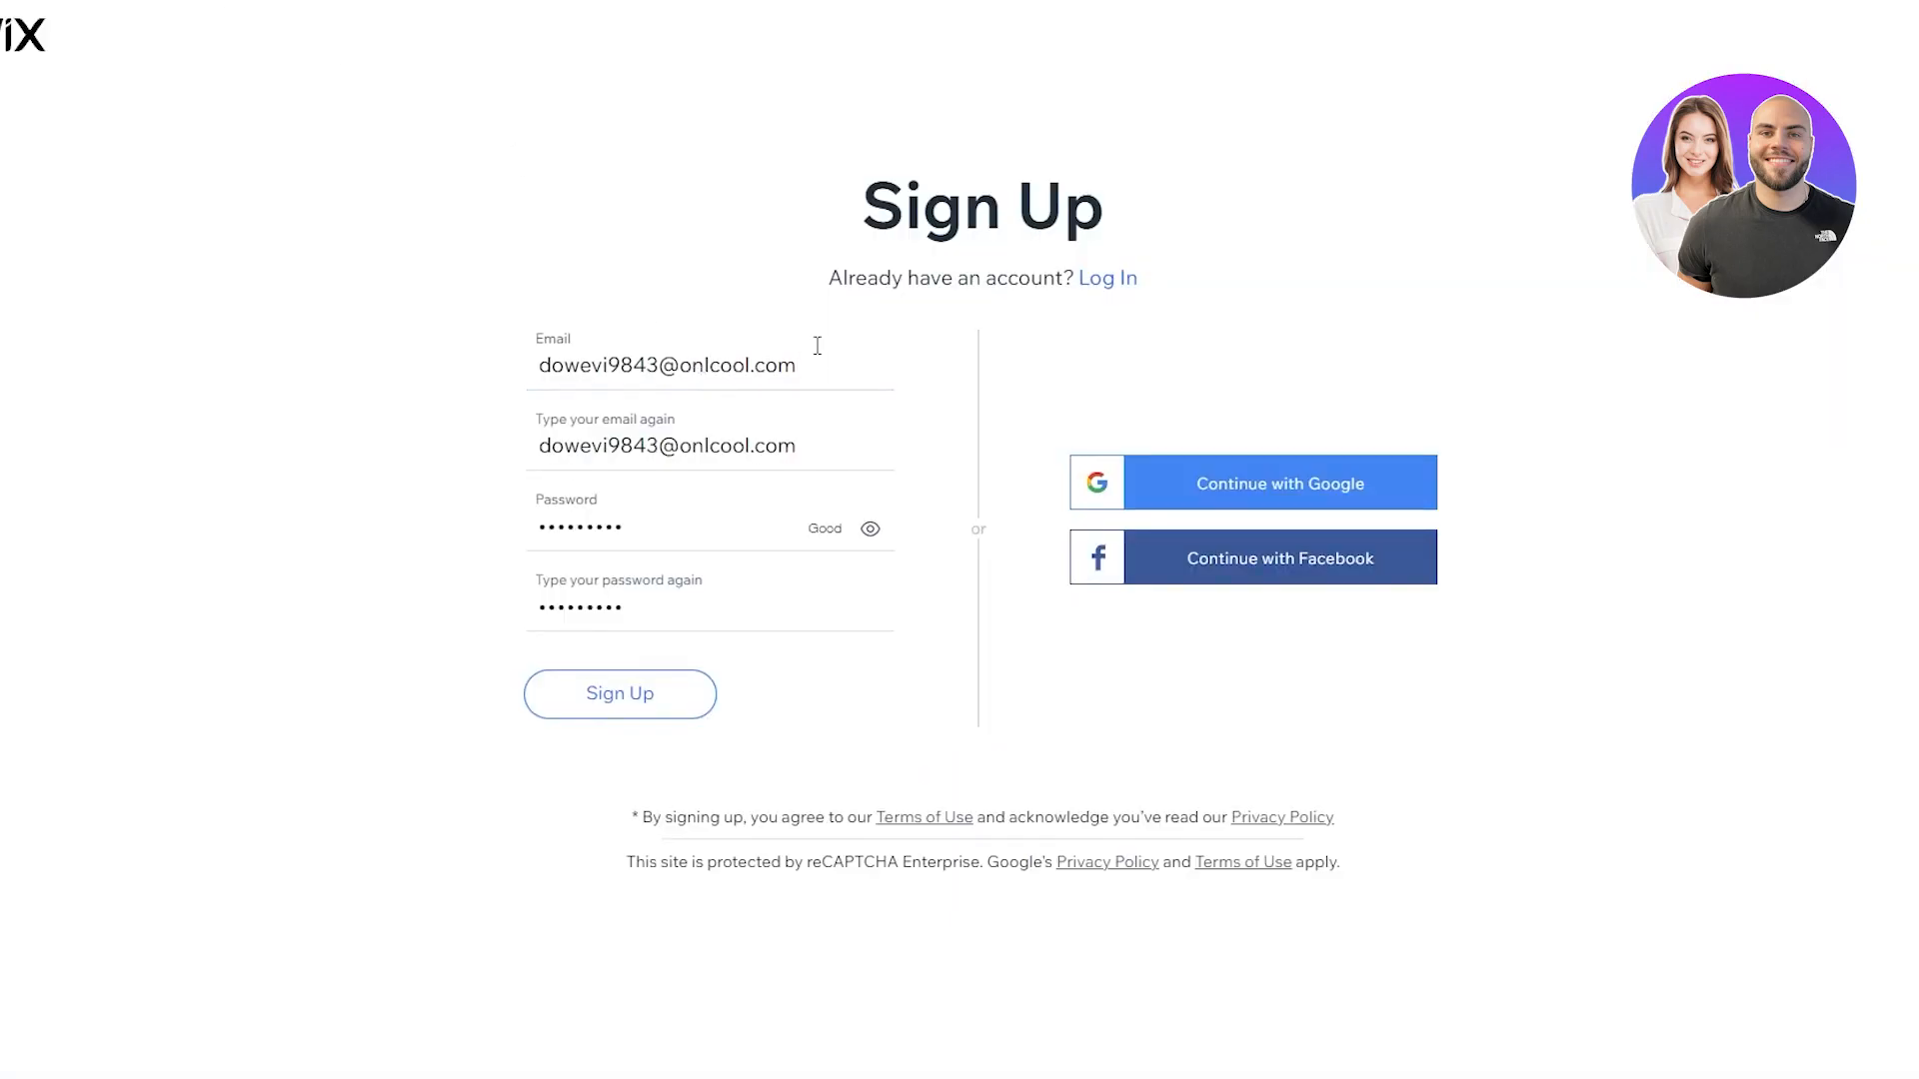
drag(814, 334, 537, 366)
right_click(751, 360)
Paste the fresh temporary address into Email, retype it in the confirm field, and submit
click(818, 472)
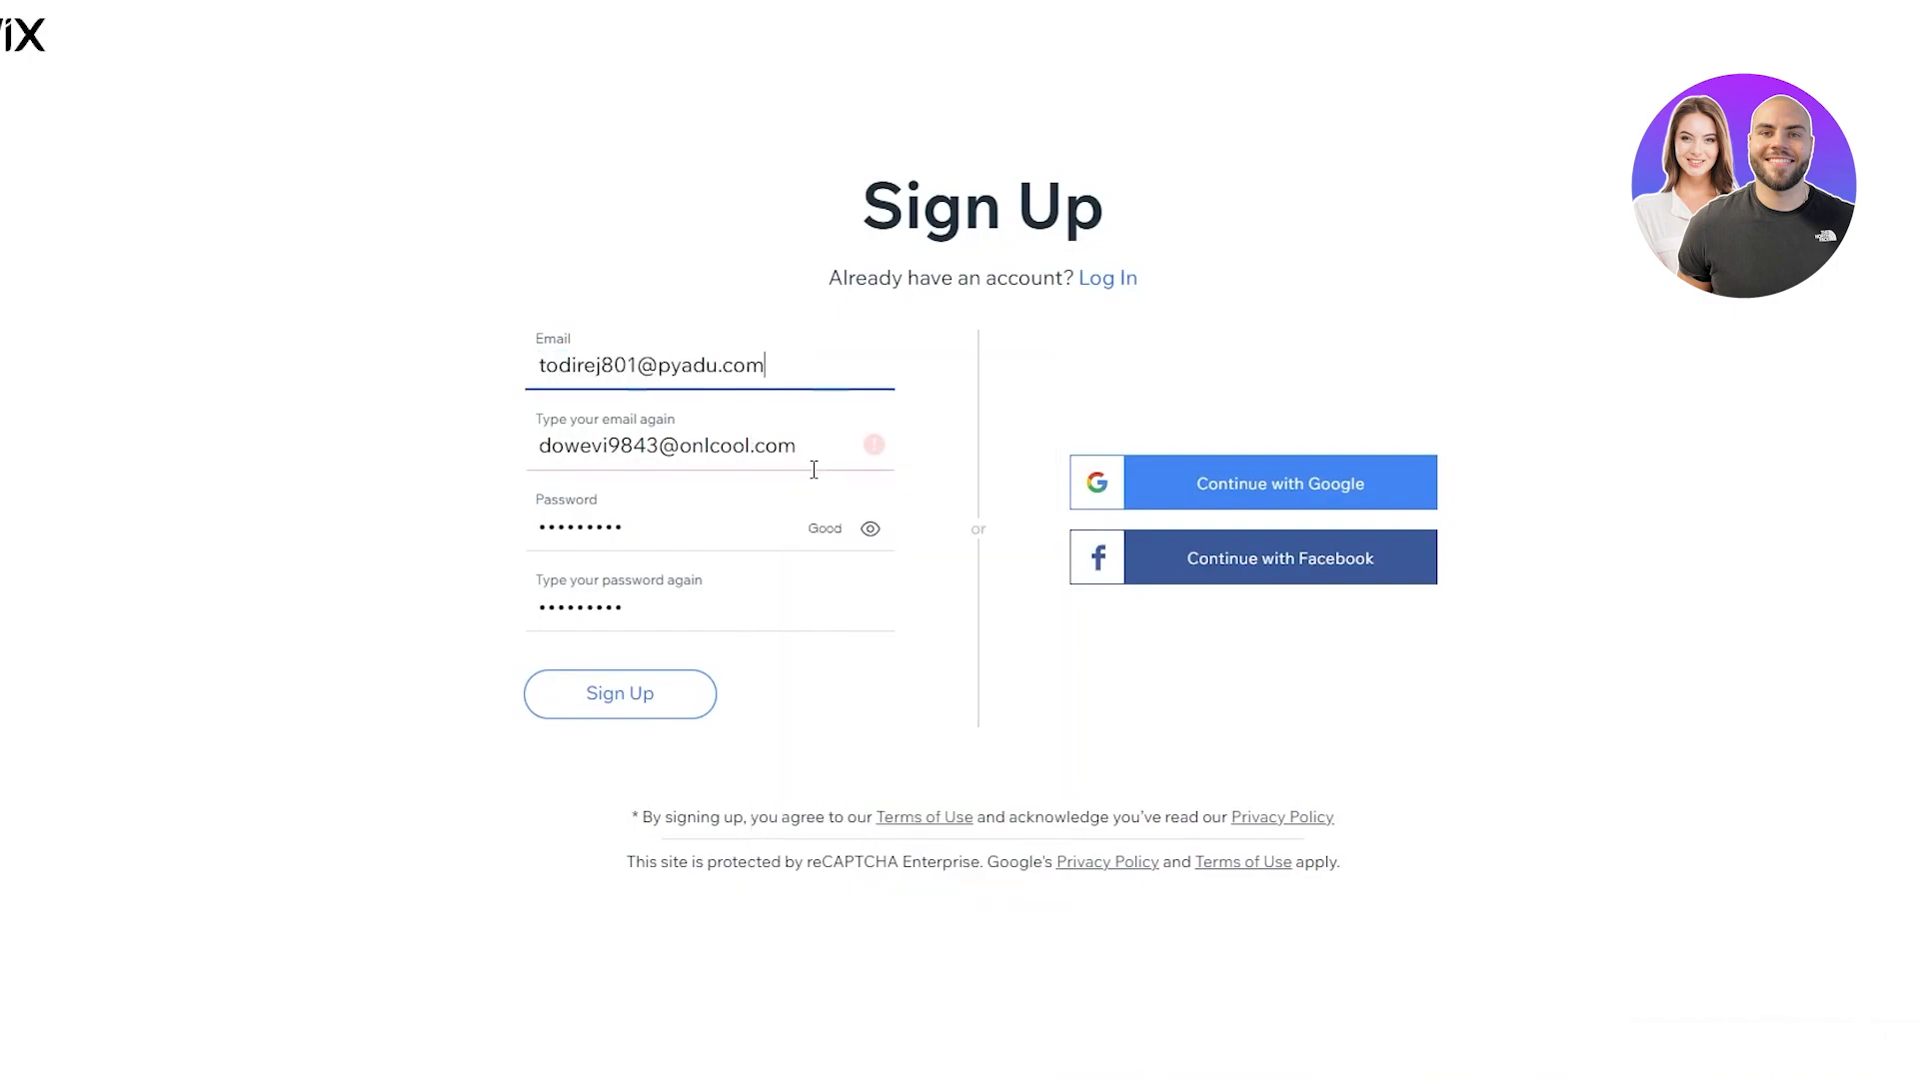
drag(796, 444, 383, 435)
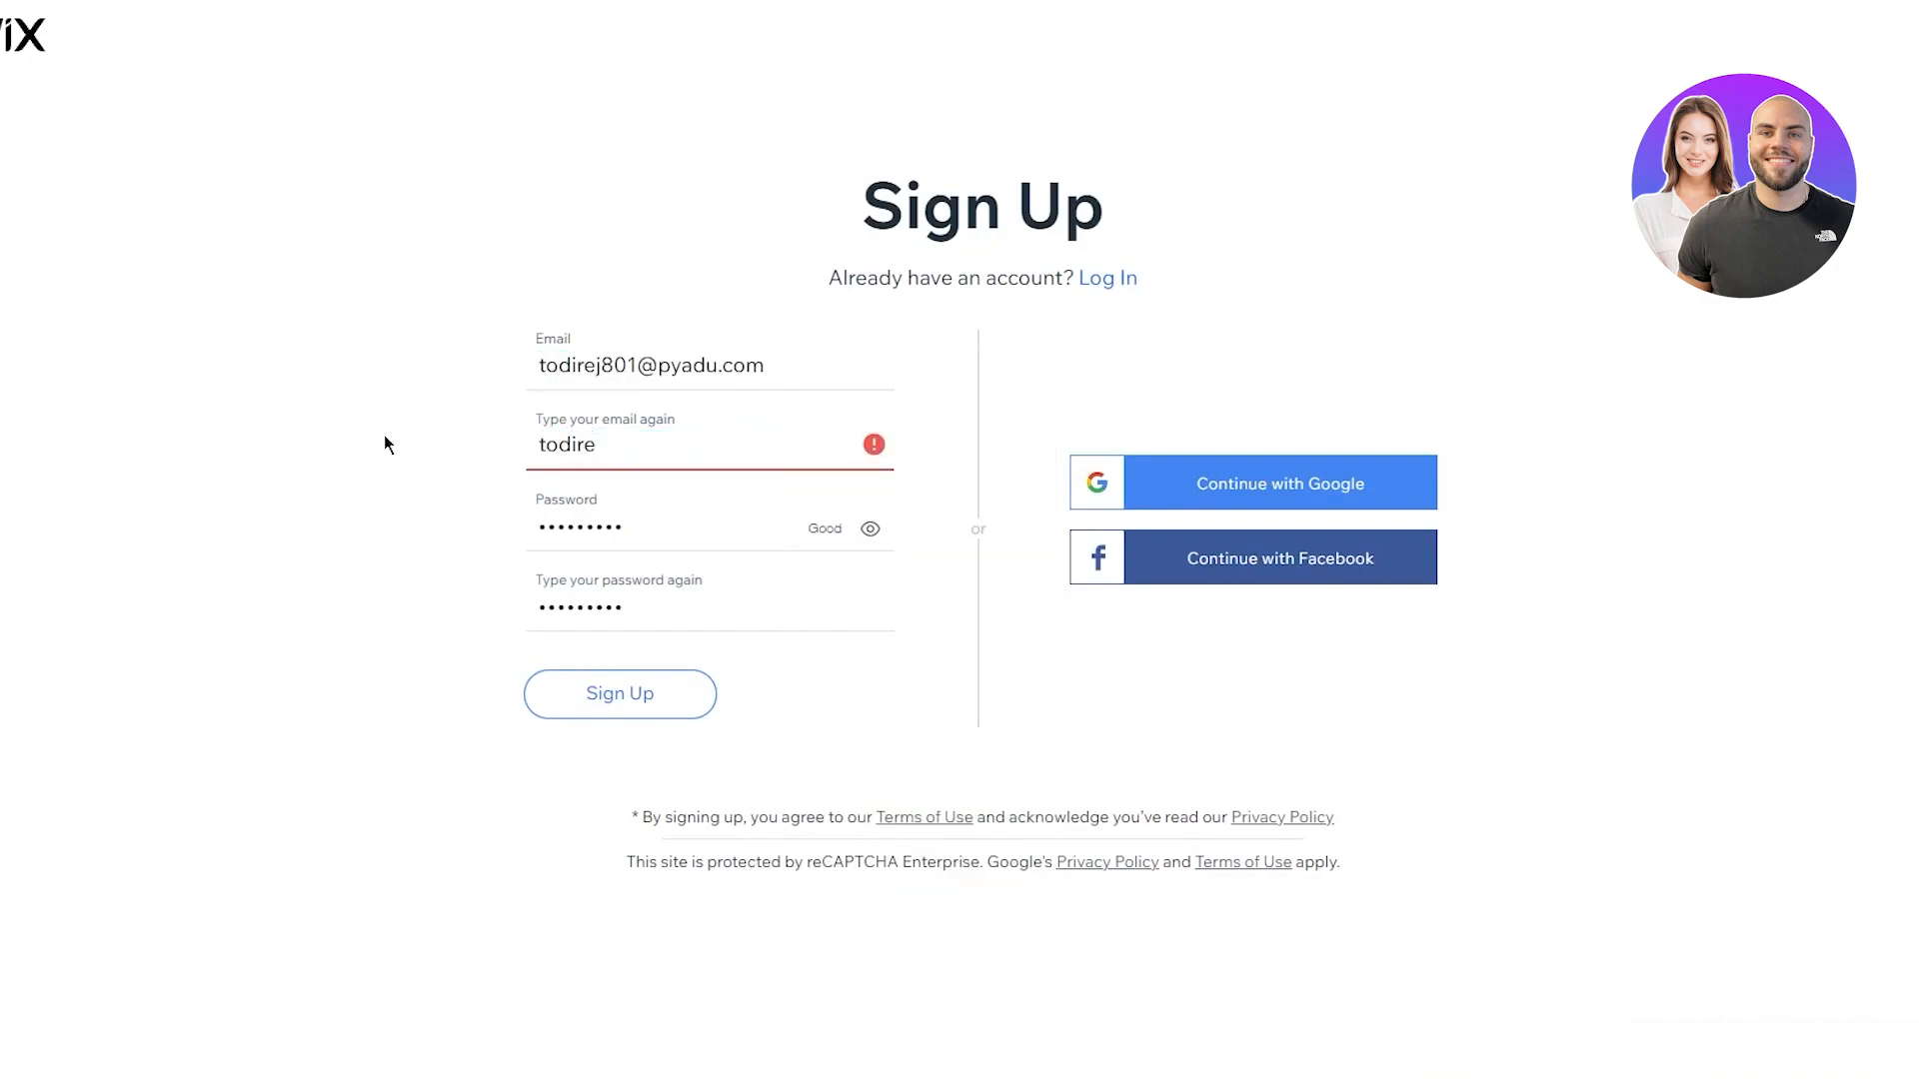
key(Return)
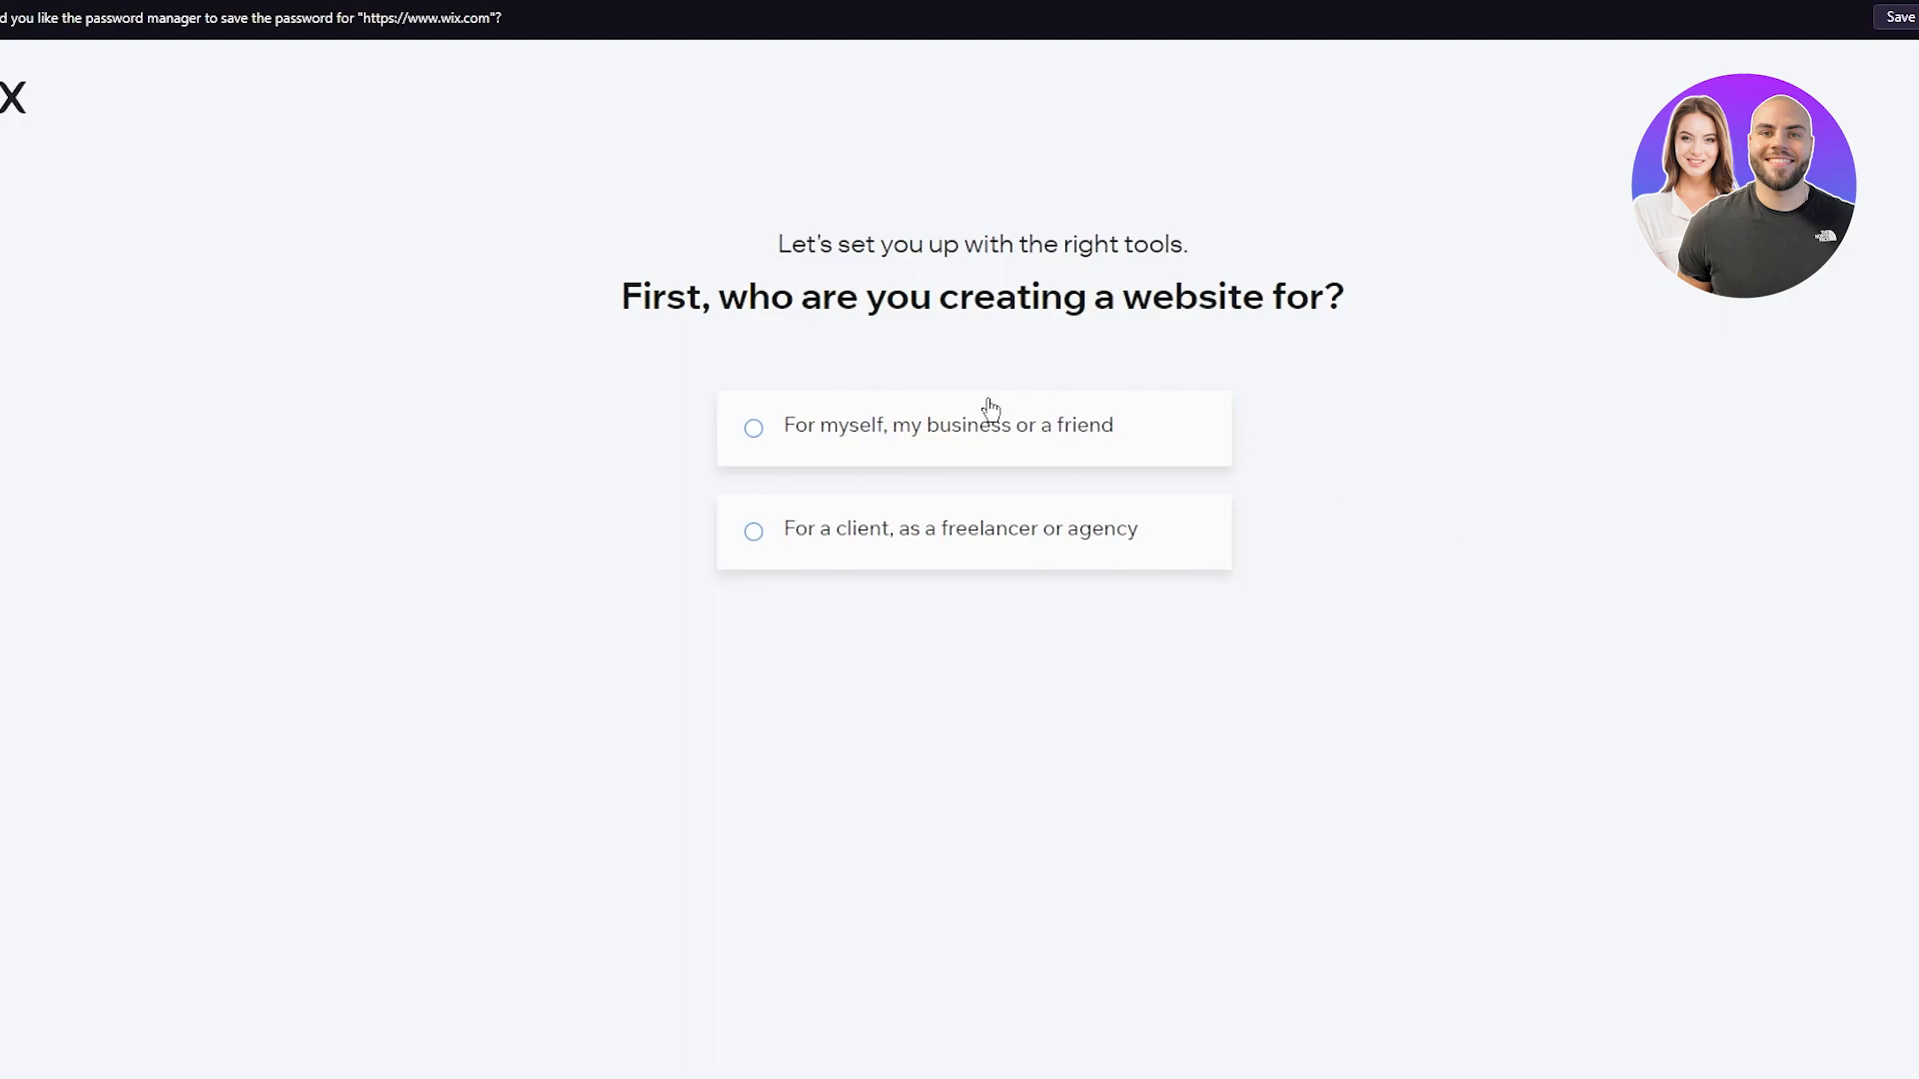
Answer 'For myself, my business or a friend' and continue to the website-type question
triple_click(846, 429)
click(1088, 449)
click(921, 390)
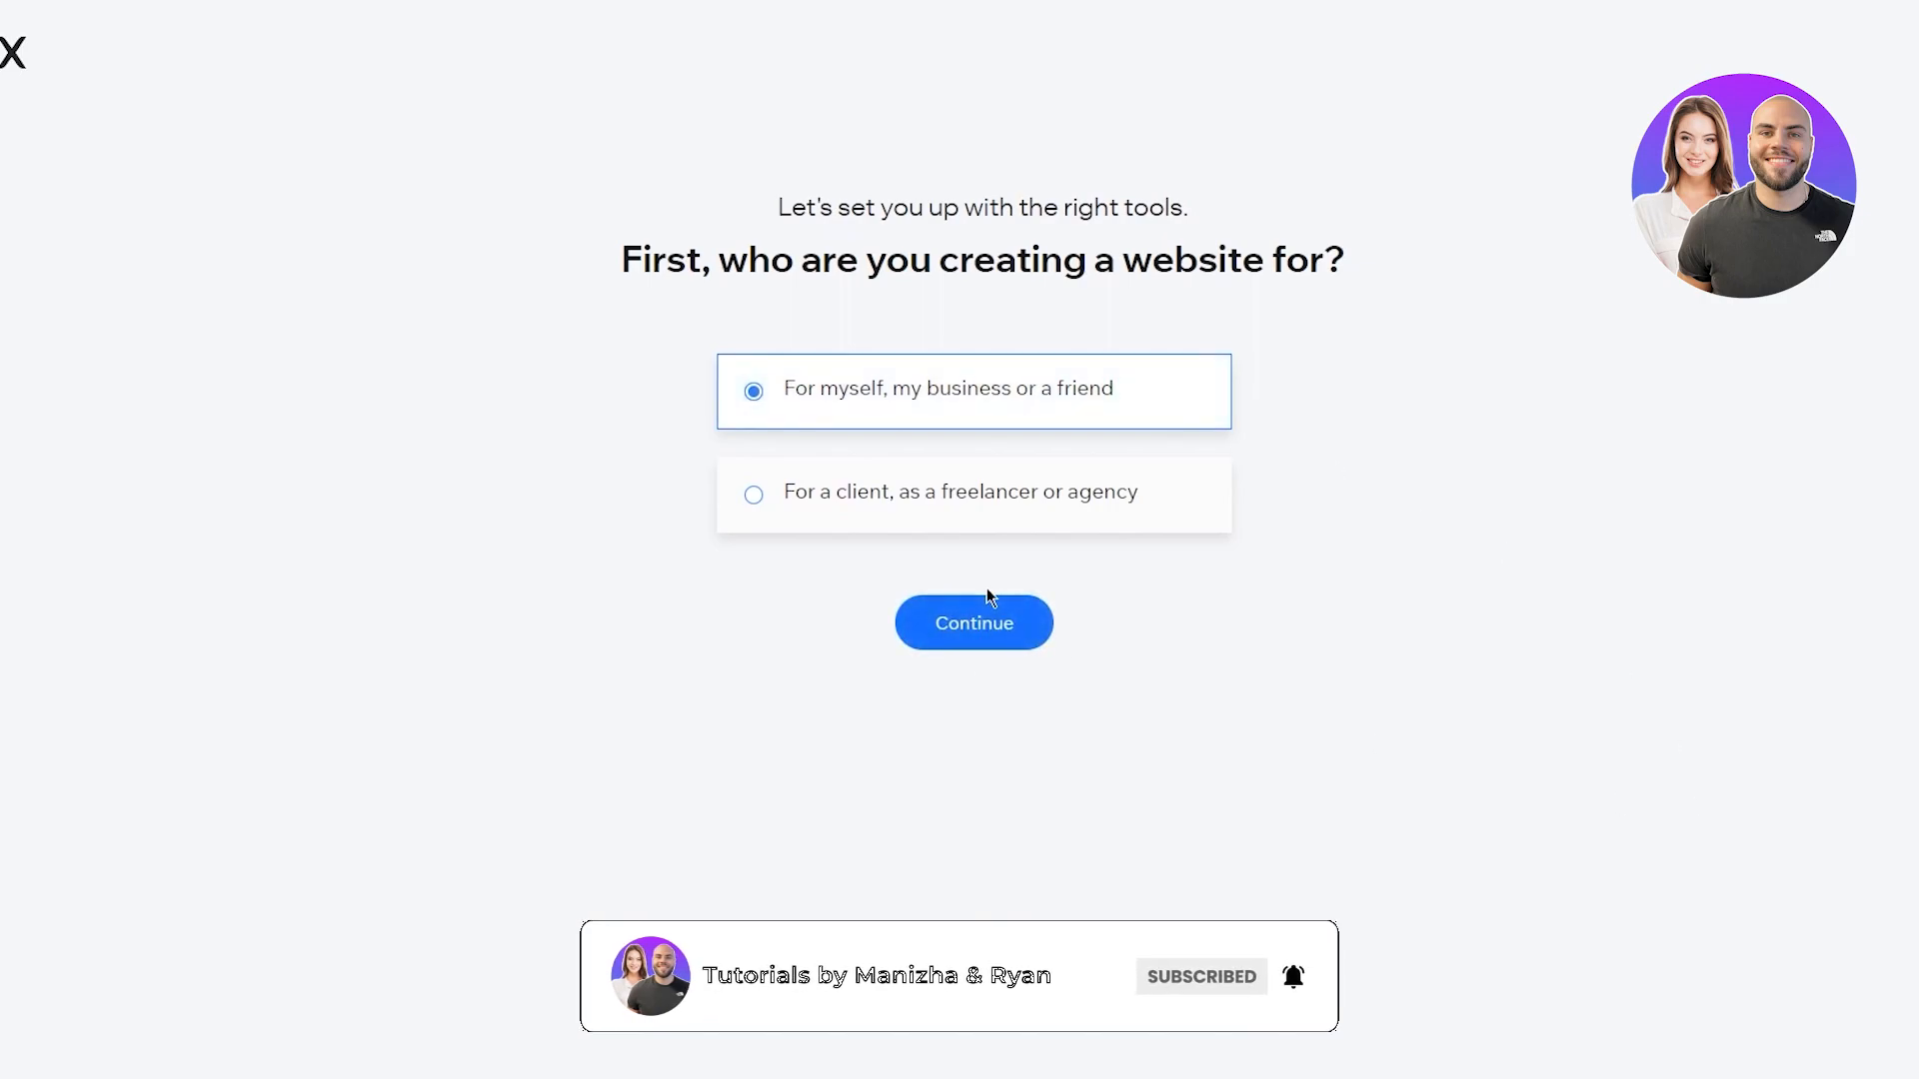
click(979, 627)
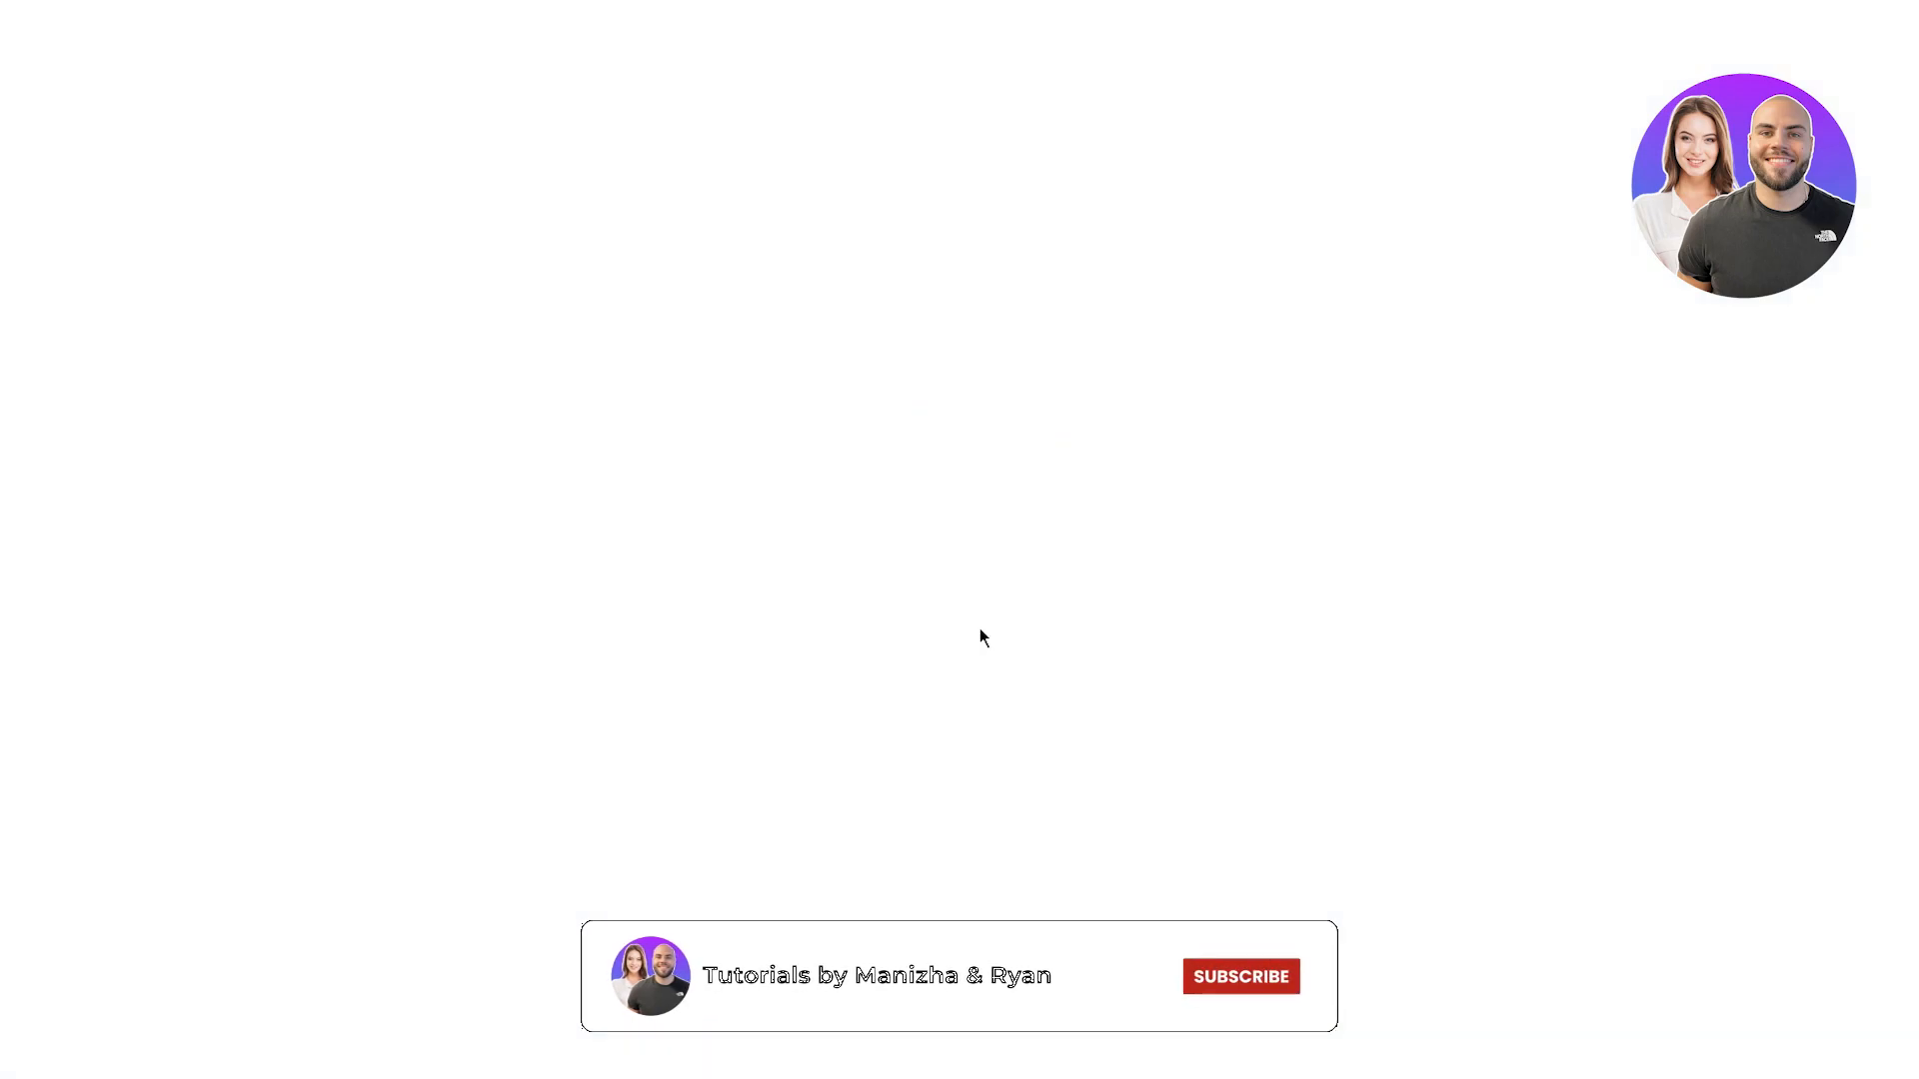
drag(635, 216, 1319, 218)
click(1643, 246)
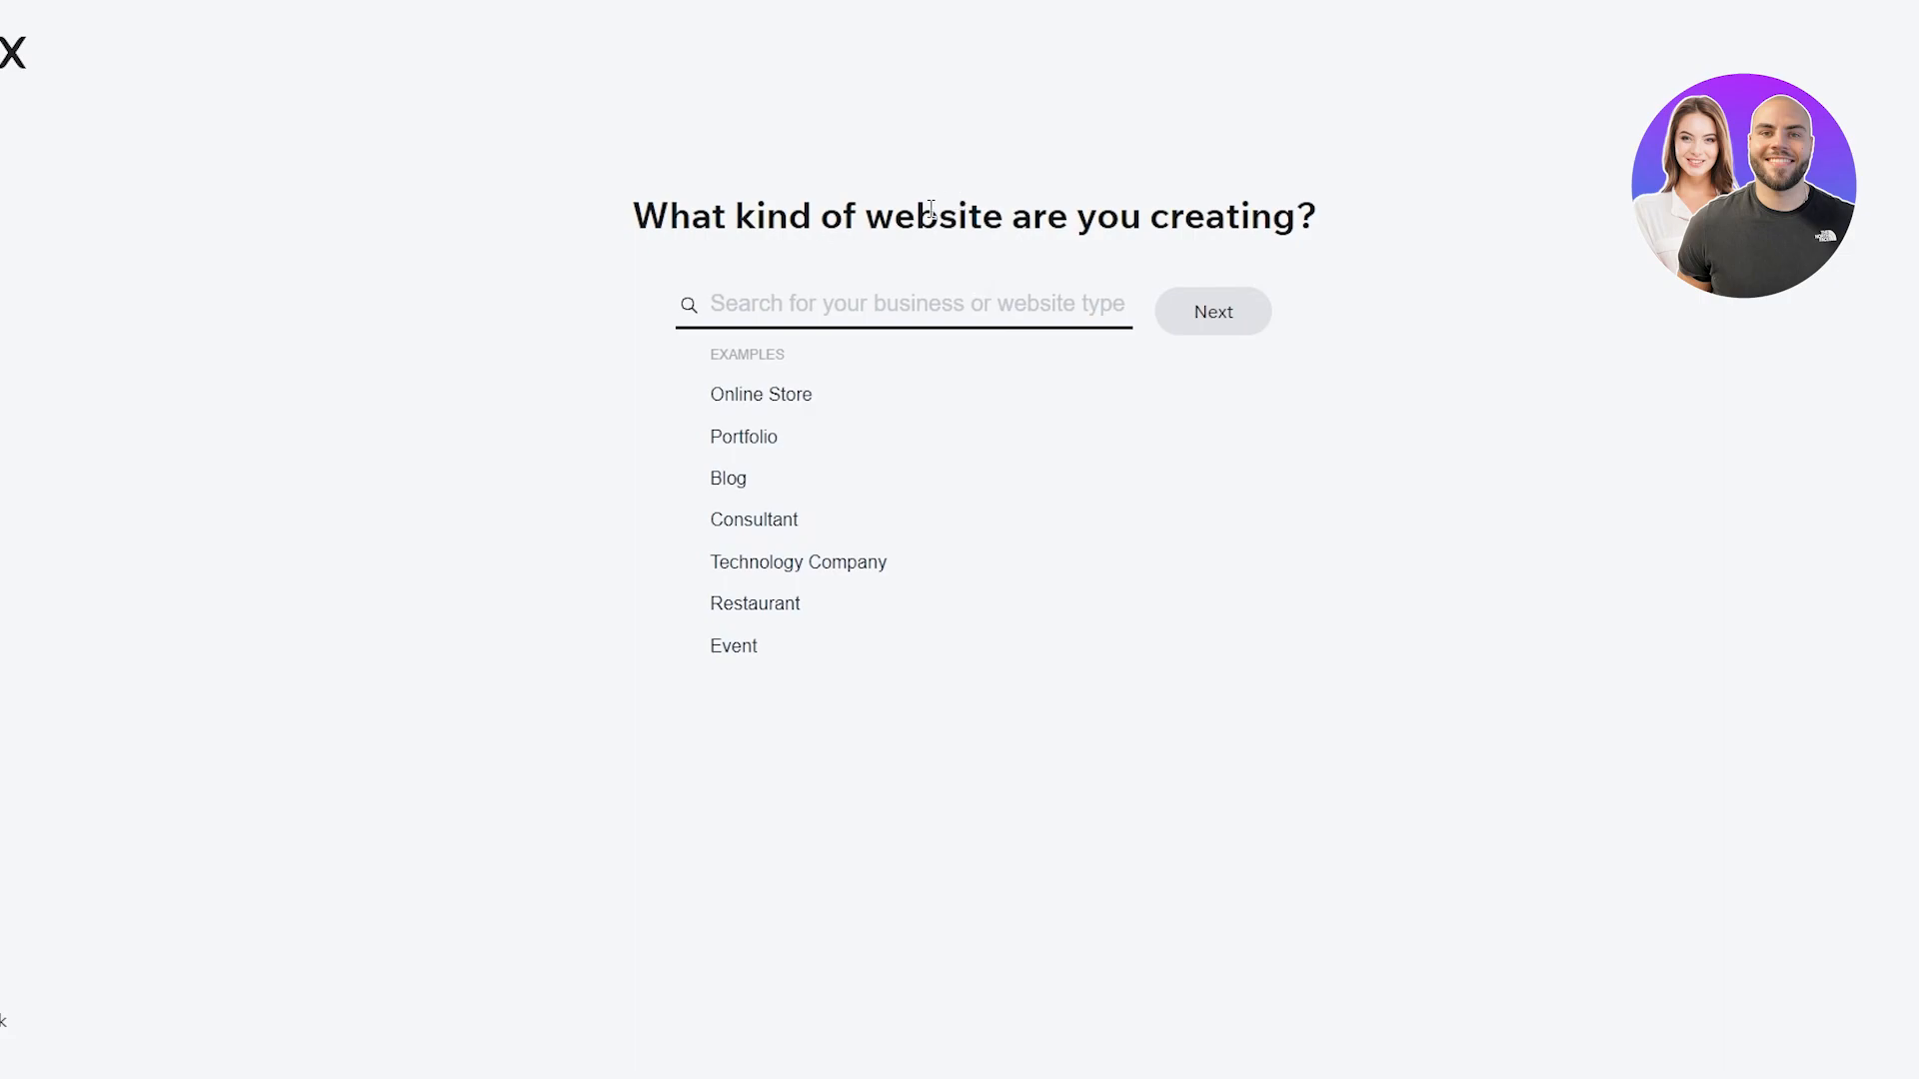
Read through the website-type question and its listed example types
drag(621, 218, 1401, 220)
click(1631, 382)
drag(615, 386, 1333, 709)
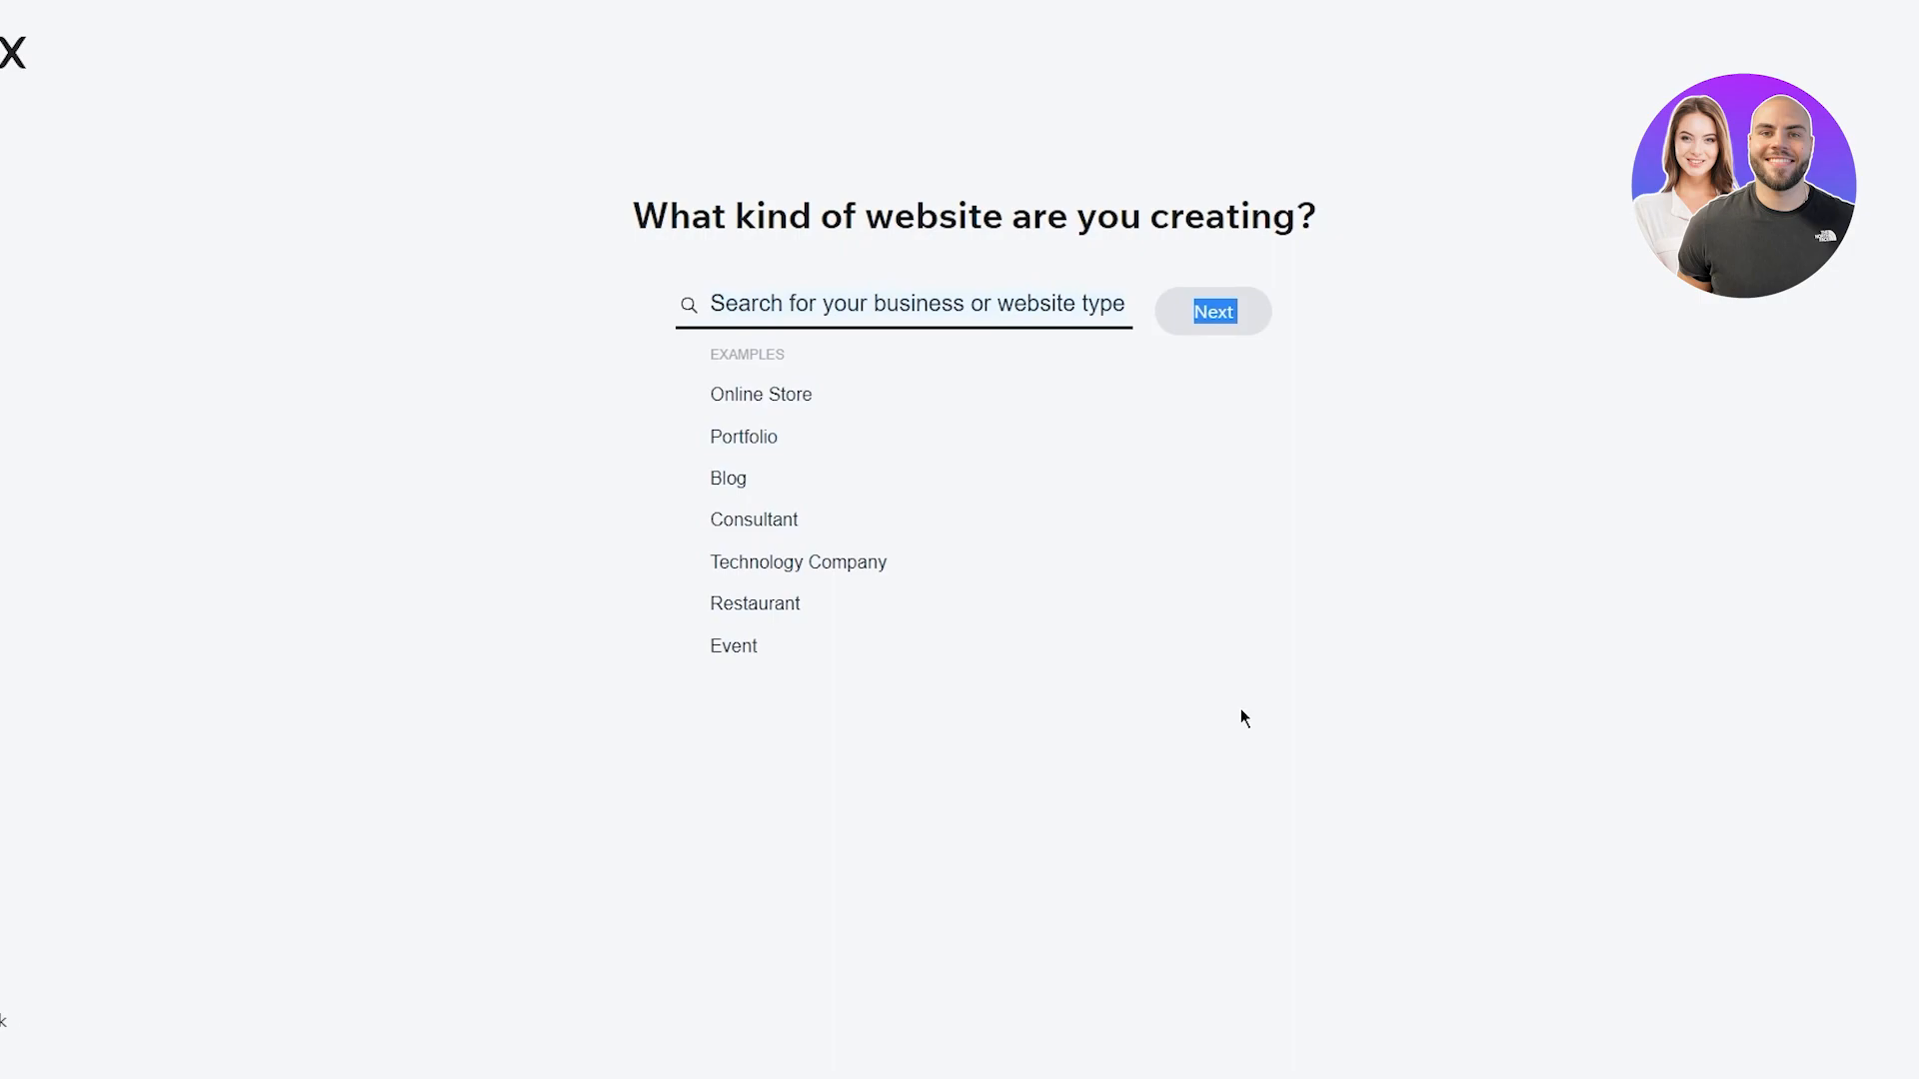
drag(707, 354, 787, 355)
click(1381, 597)
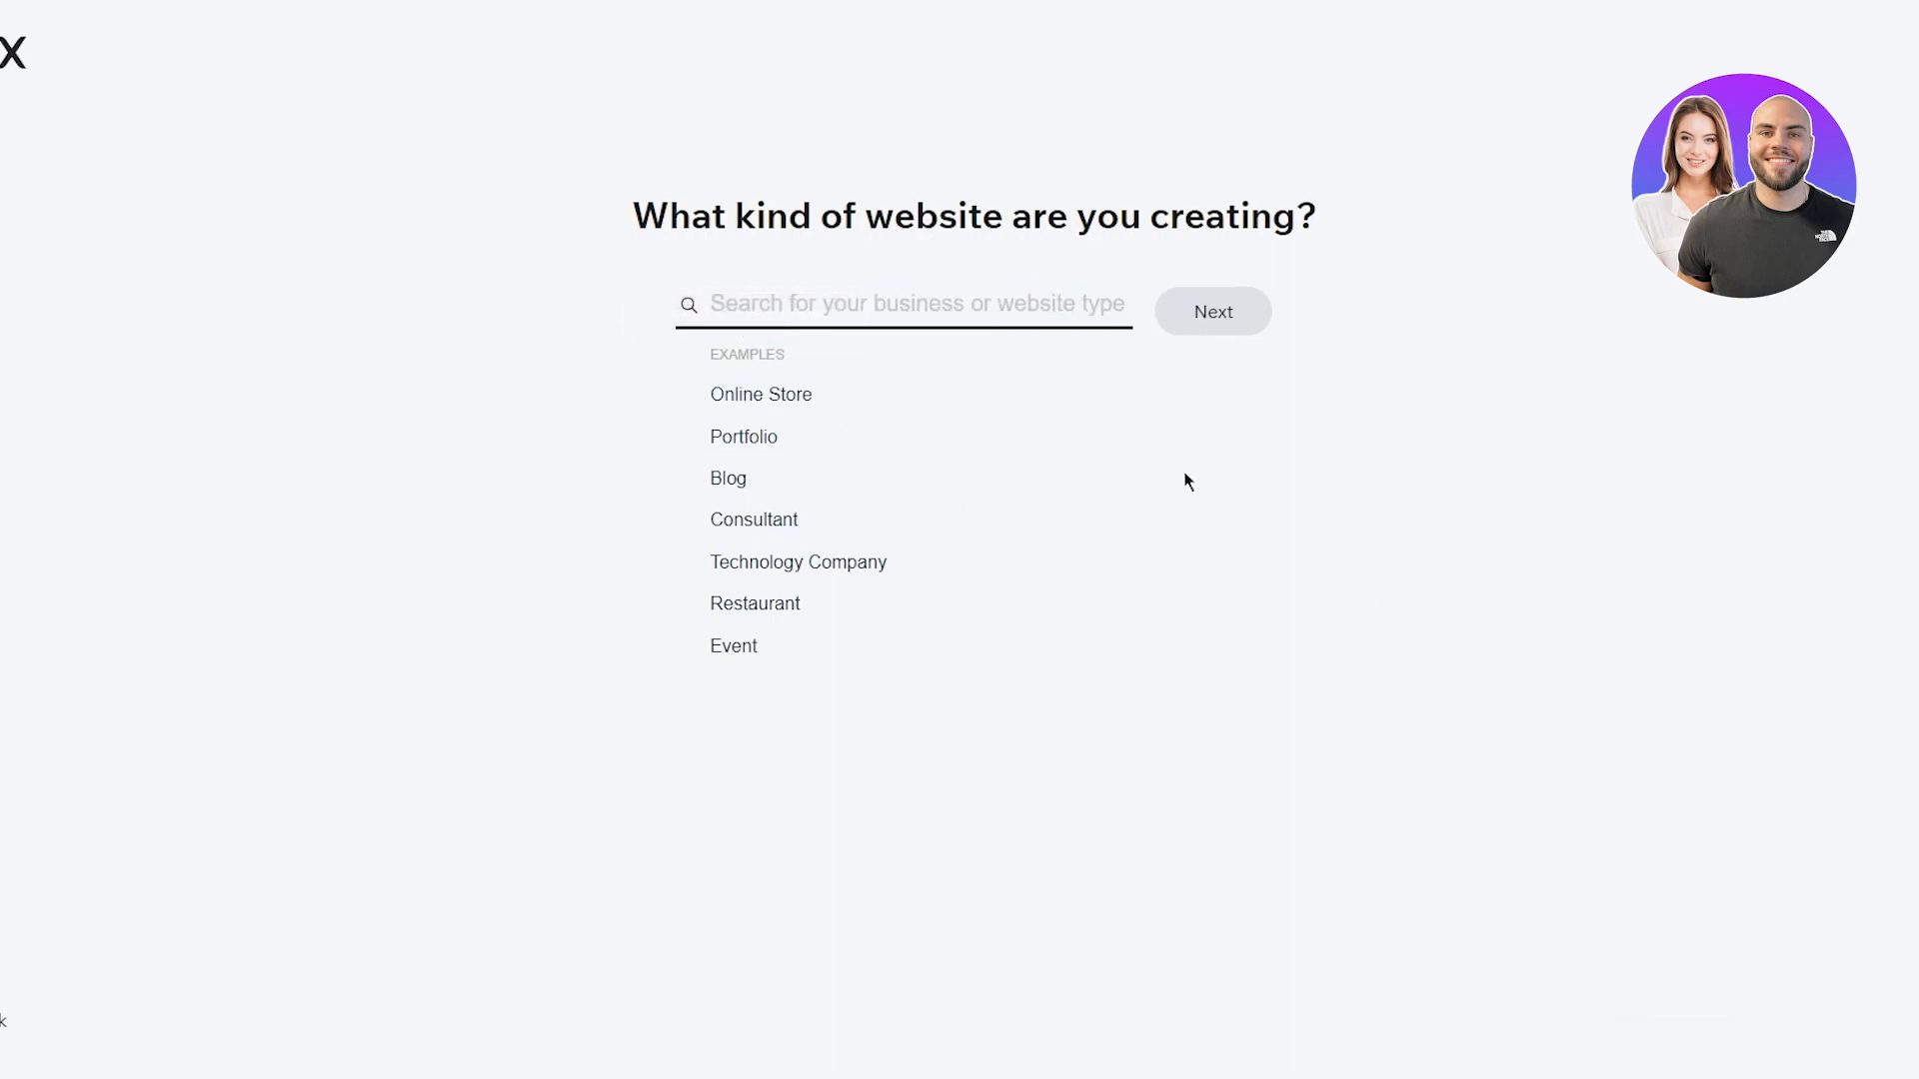
drag(695, 303, 1211, 358)
click(1276, 538)
drag(637, 220, 1499, 291)
click(1517, 347)
Pick Blog as the website type and continue to the naming question
click(729, 478)
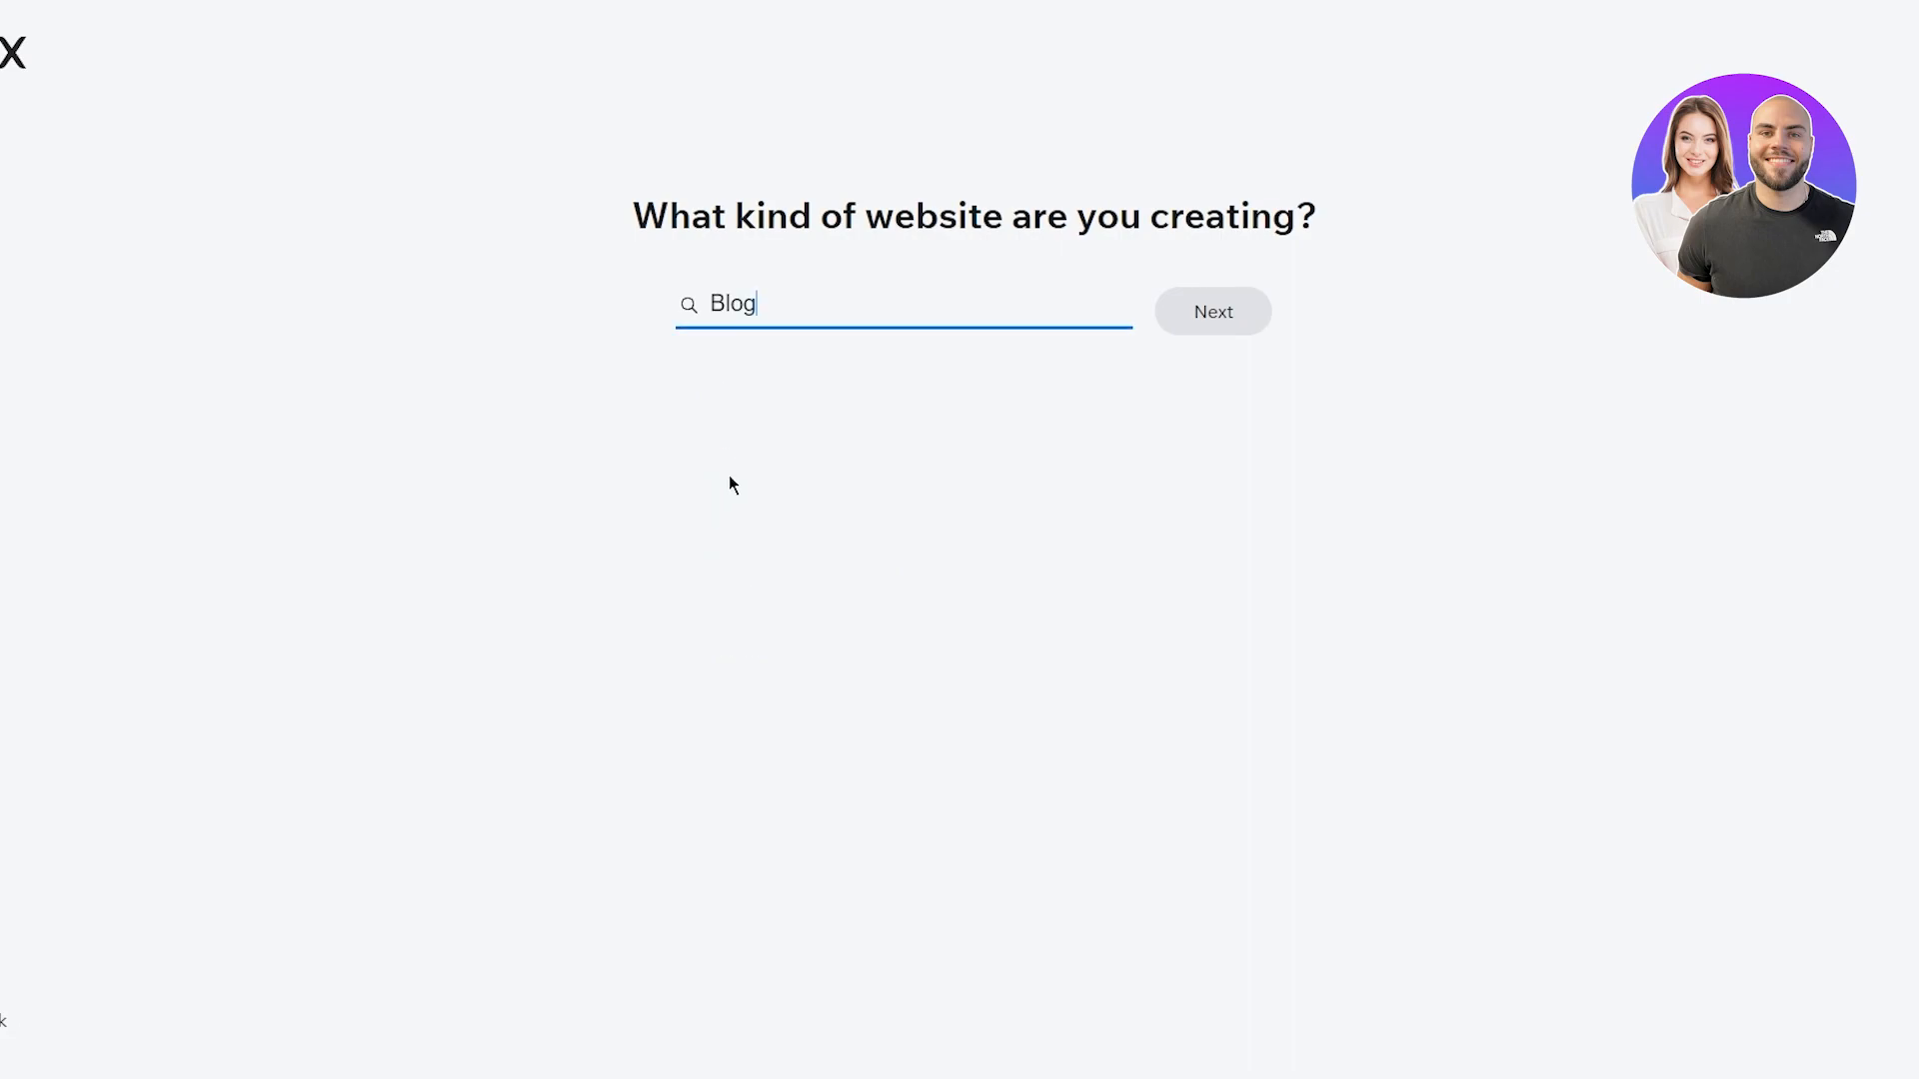
click(1223, 312)
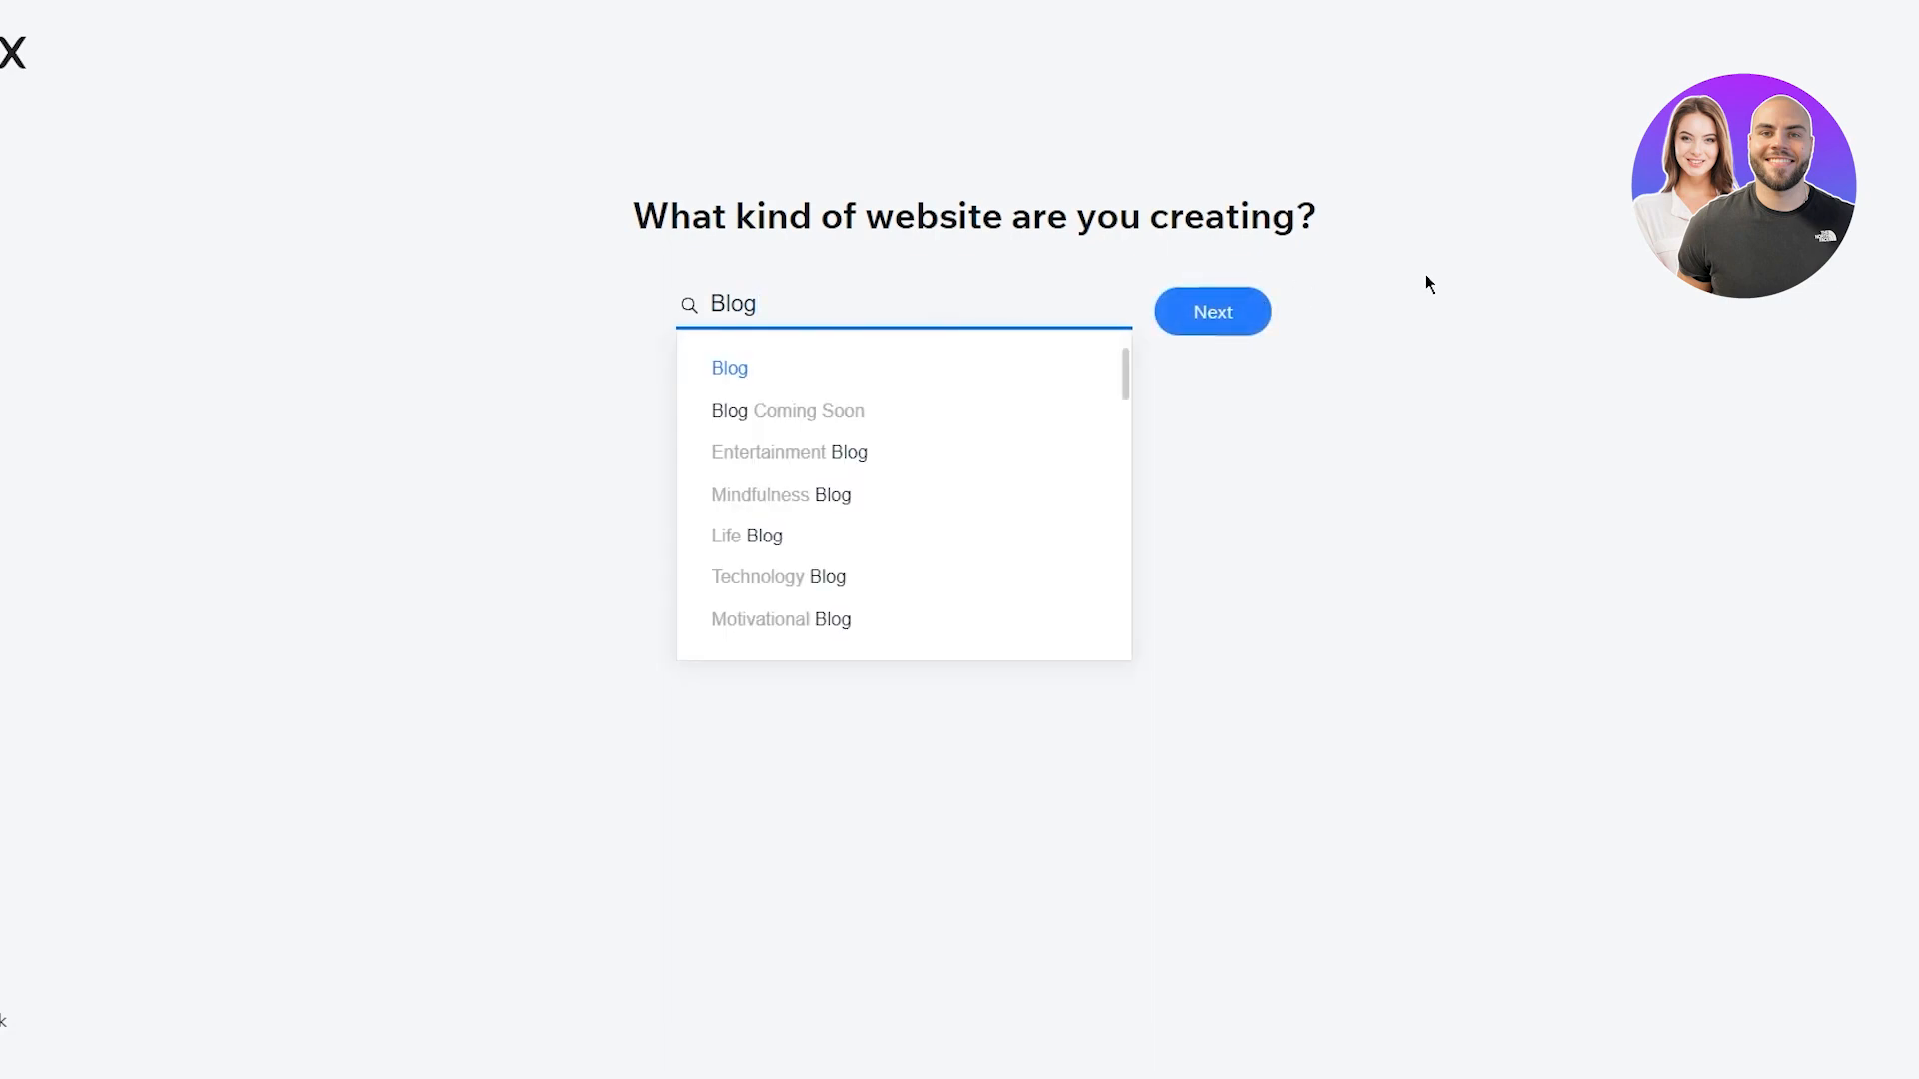
drag(652, 216, 1377, 260)
click(1377, 261)
drag(870, 270, 1187, 286)
Name the website 'iyfygyuf fif' and continue to the site-goals question
click(1187, 287)
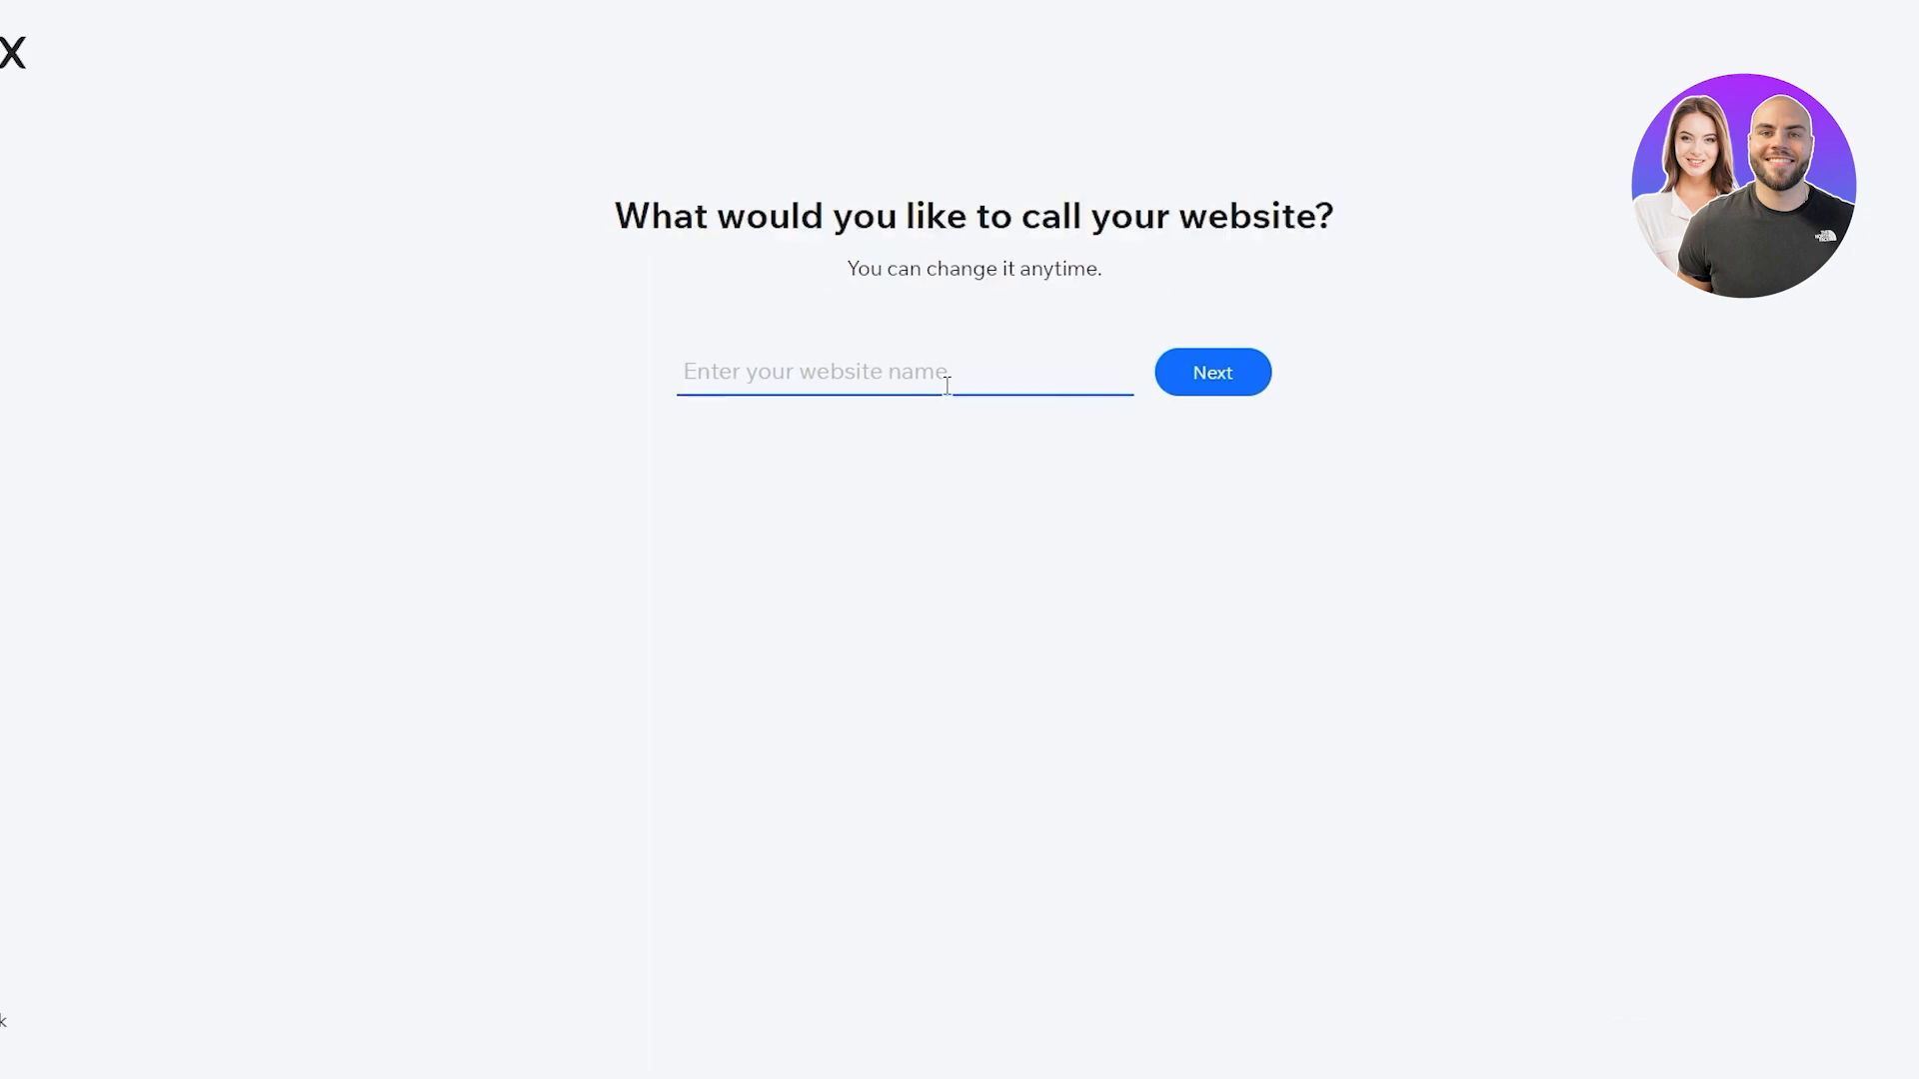
click(831, 374)
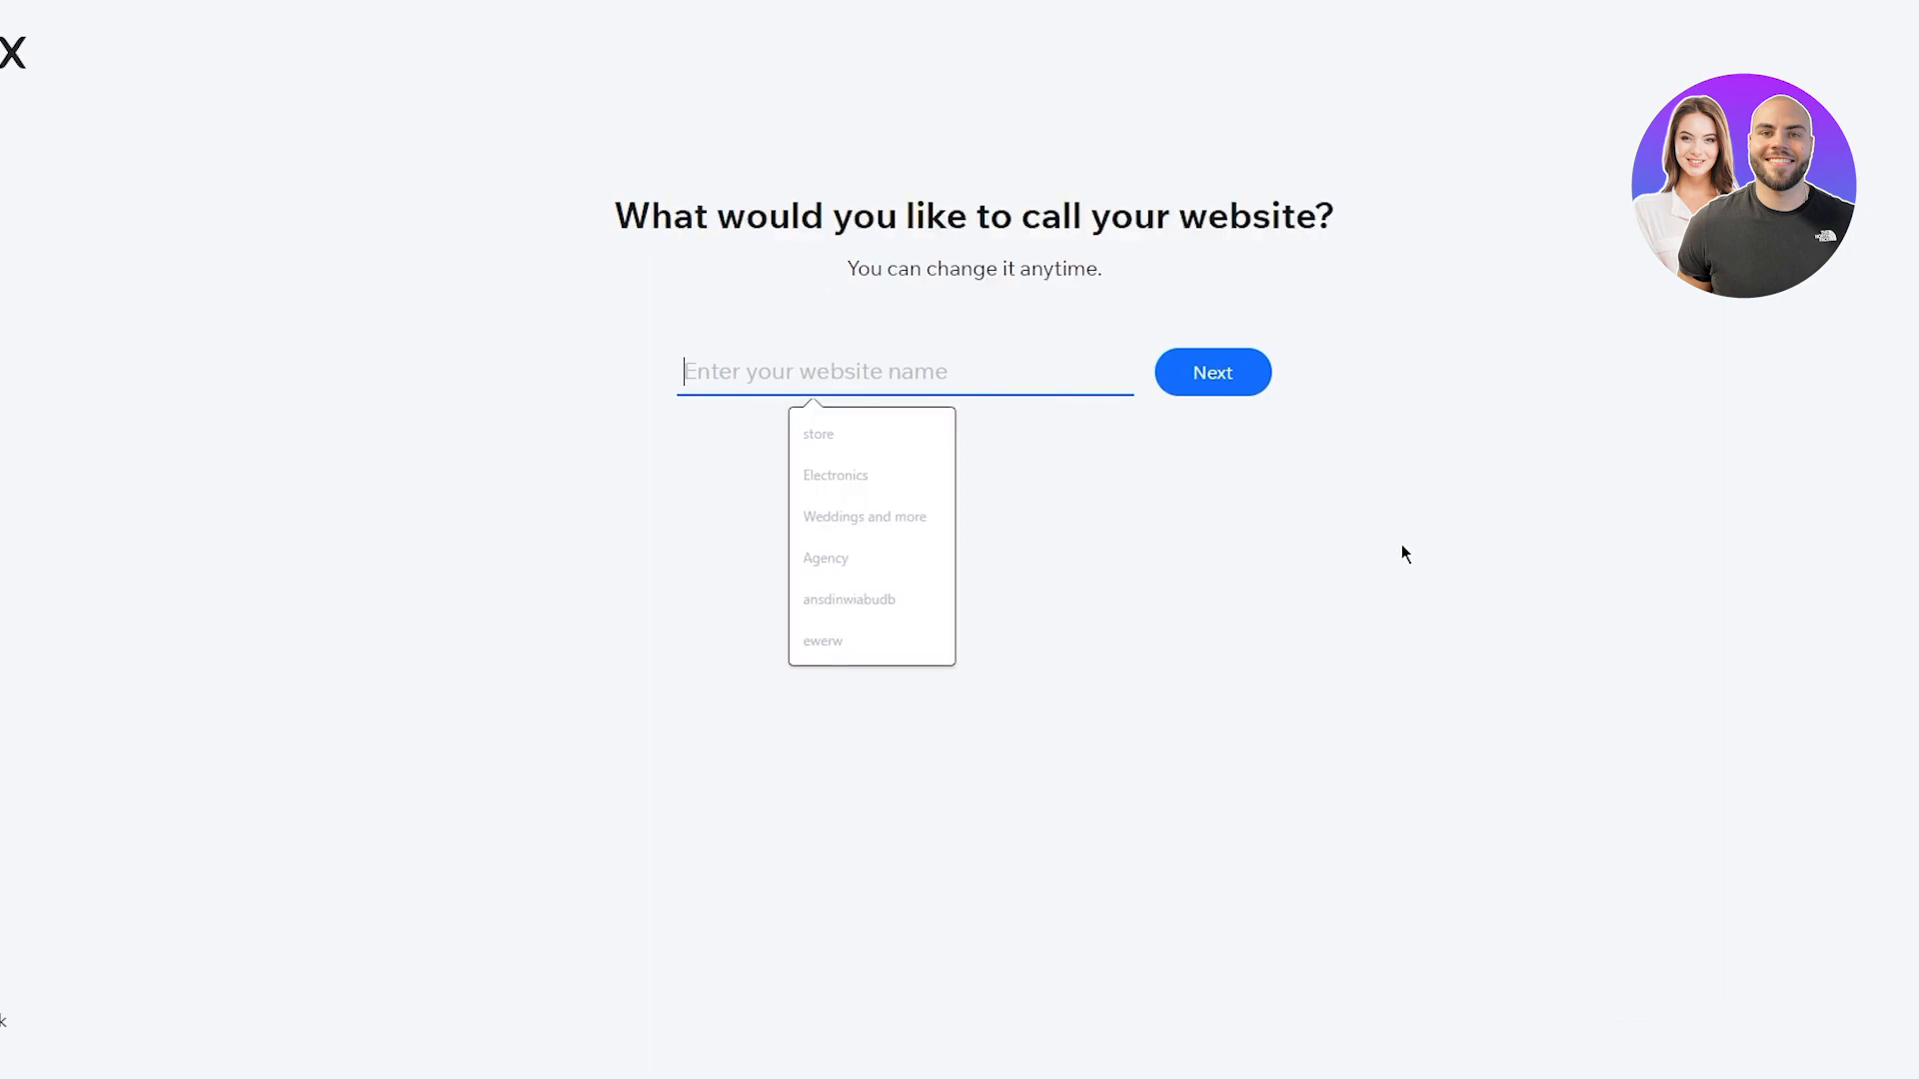
text(iyfygyuf fif)
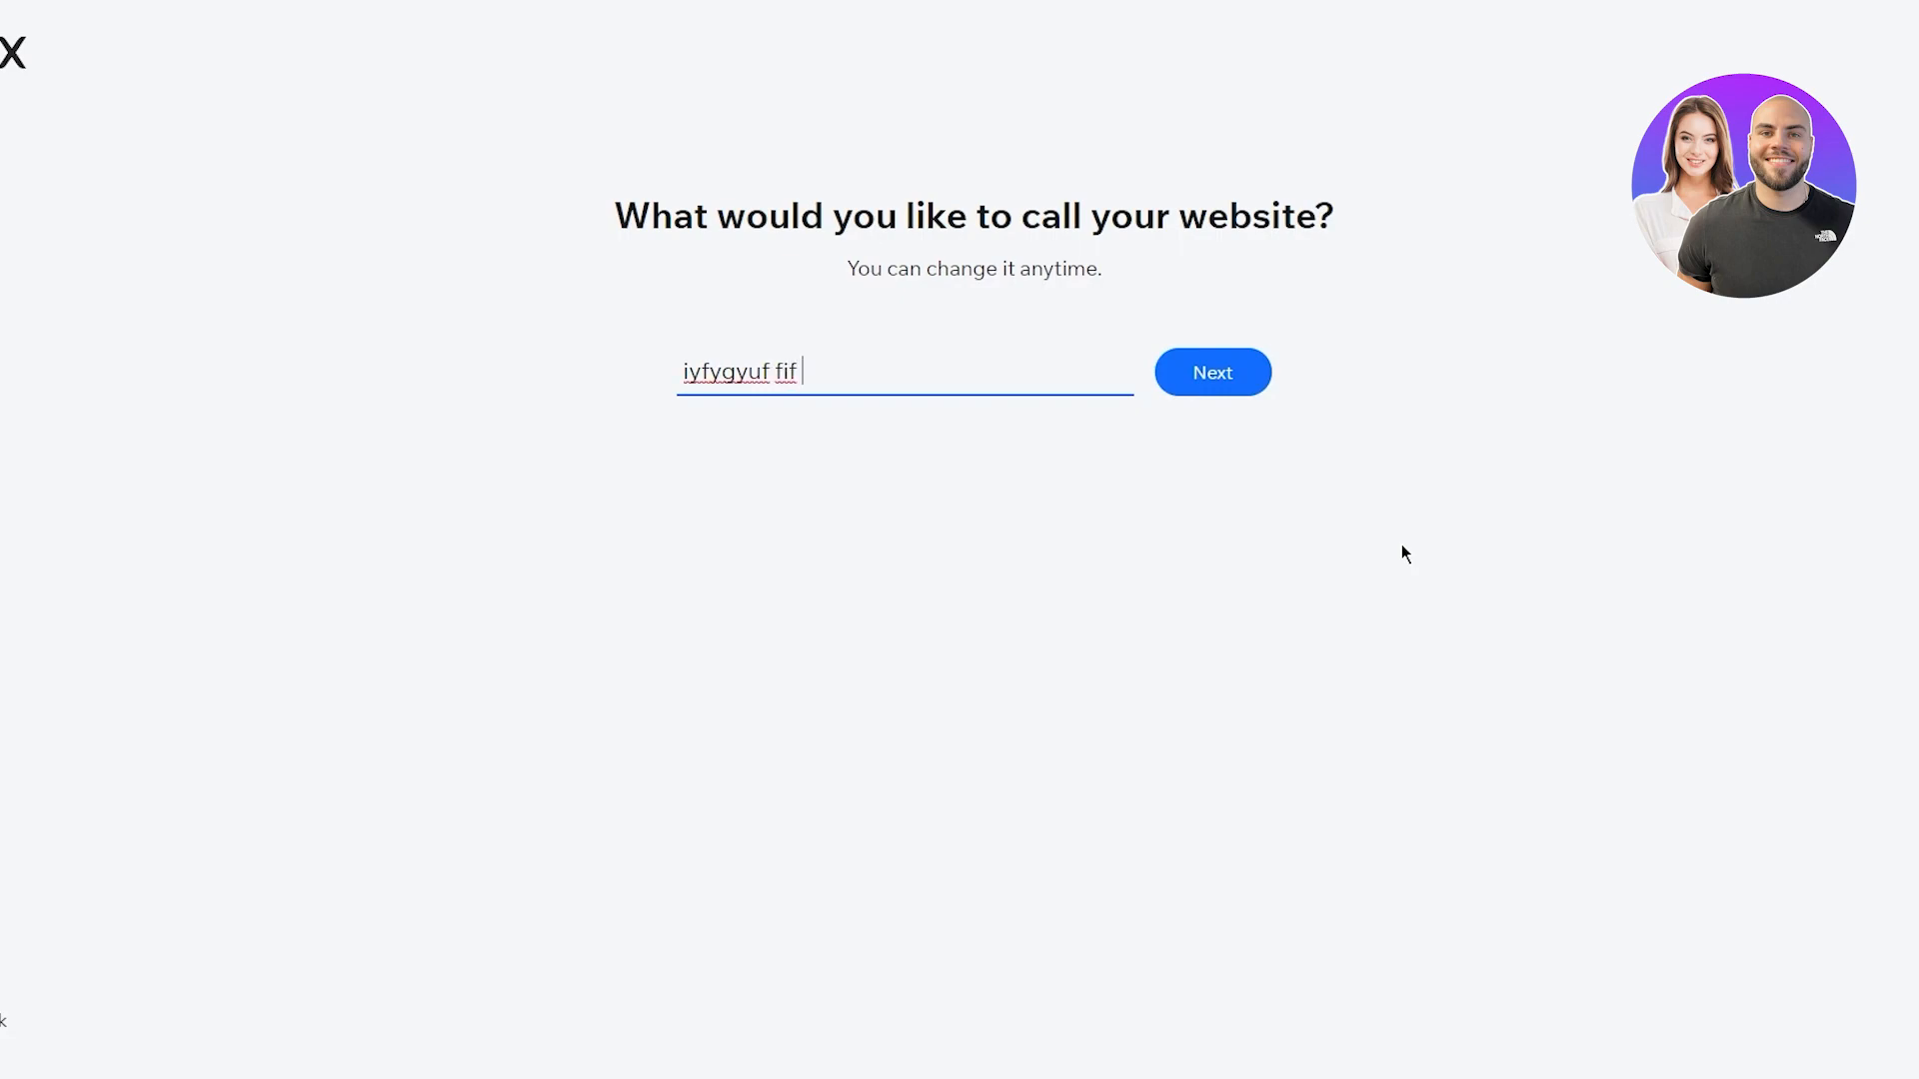
click(1187, 369)
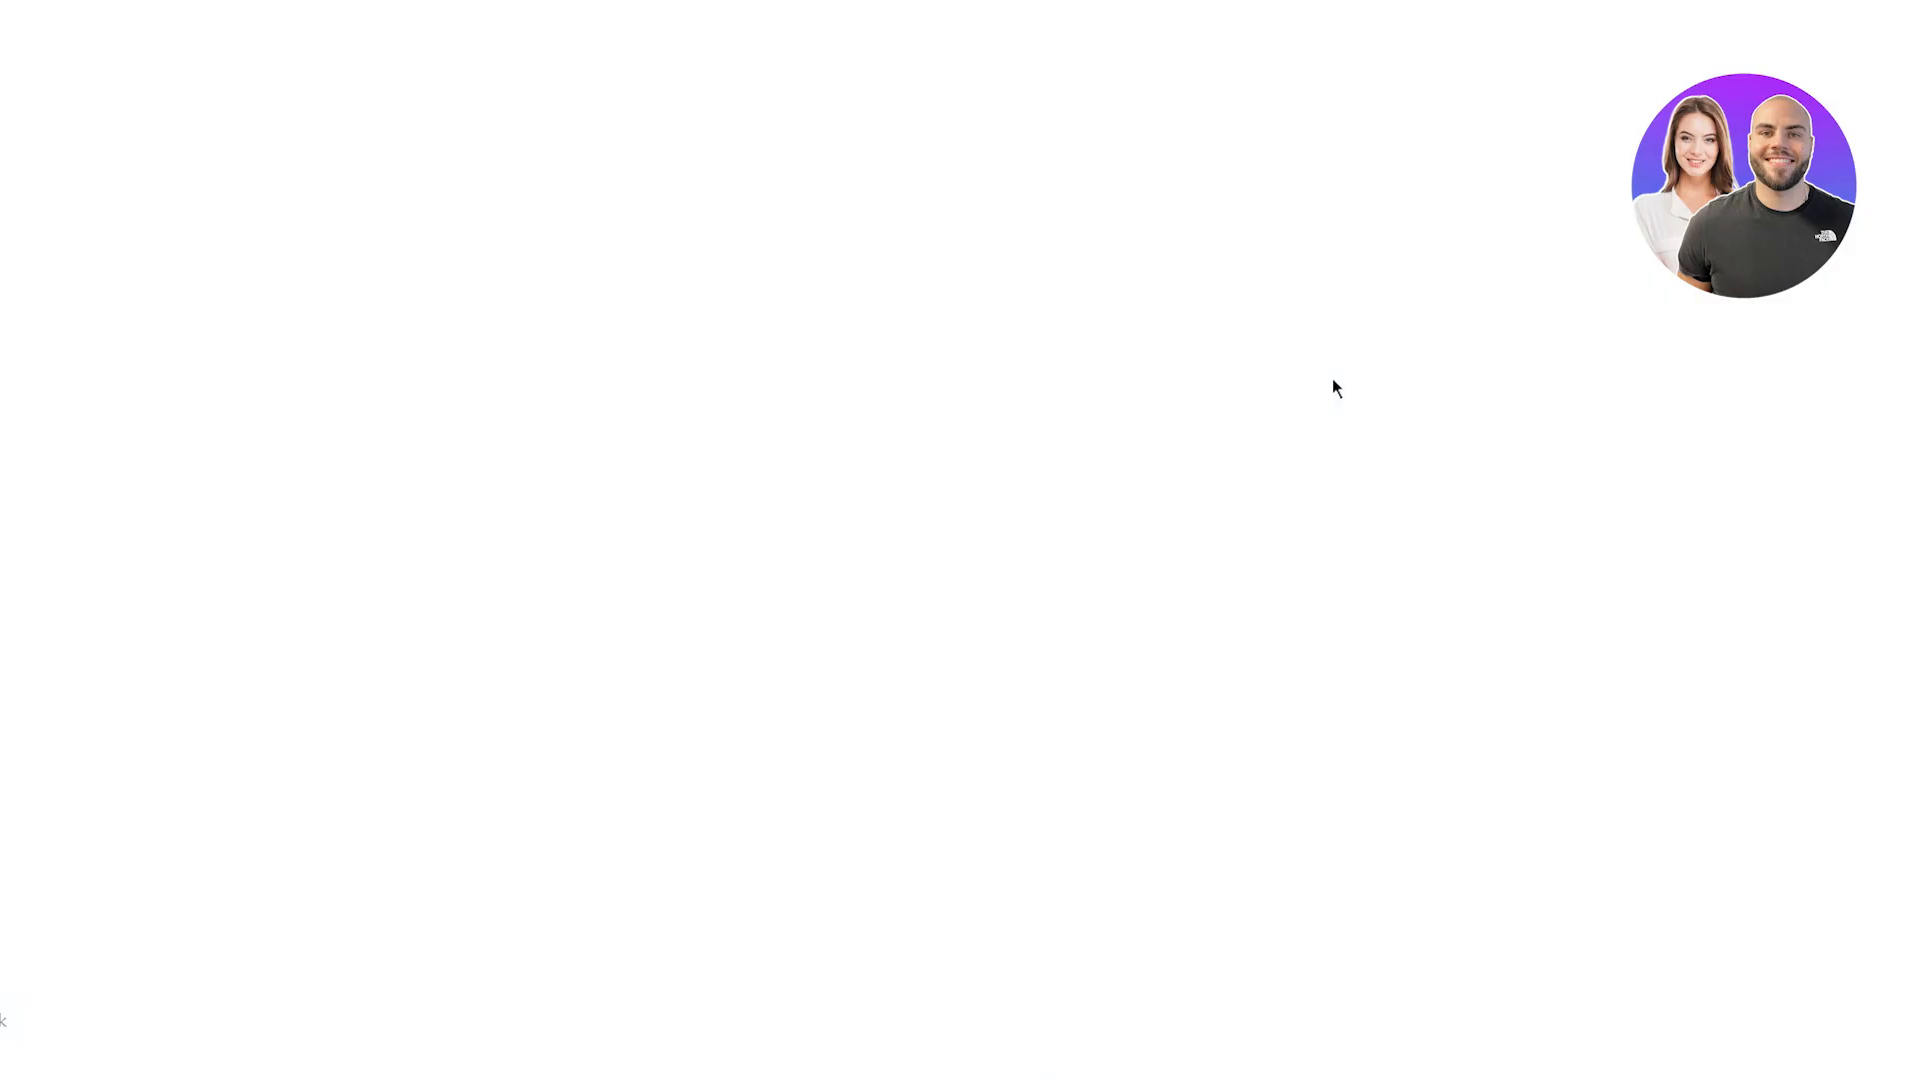
drag(724, 203, 1443, 197)
click(1489, 192)
drag(454, 265, 1863, 670)
click(1863, 670)
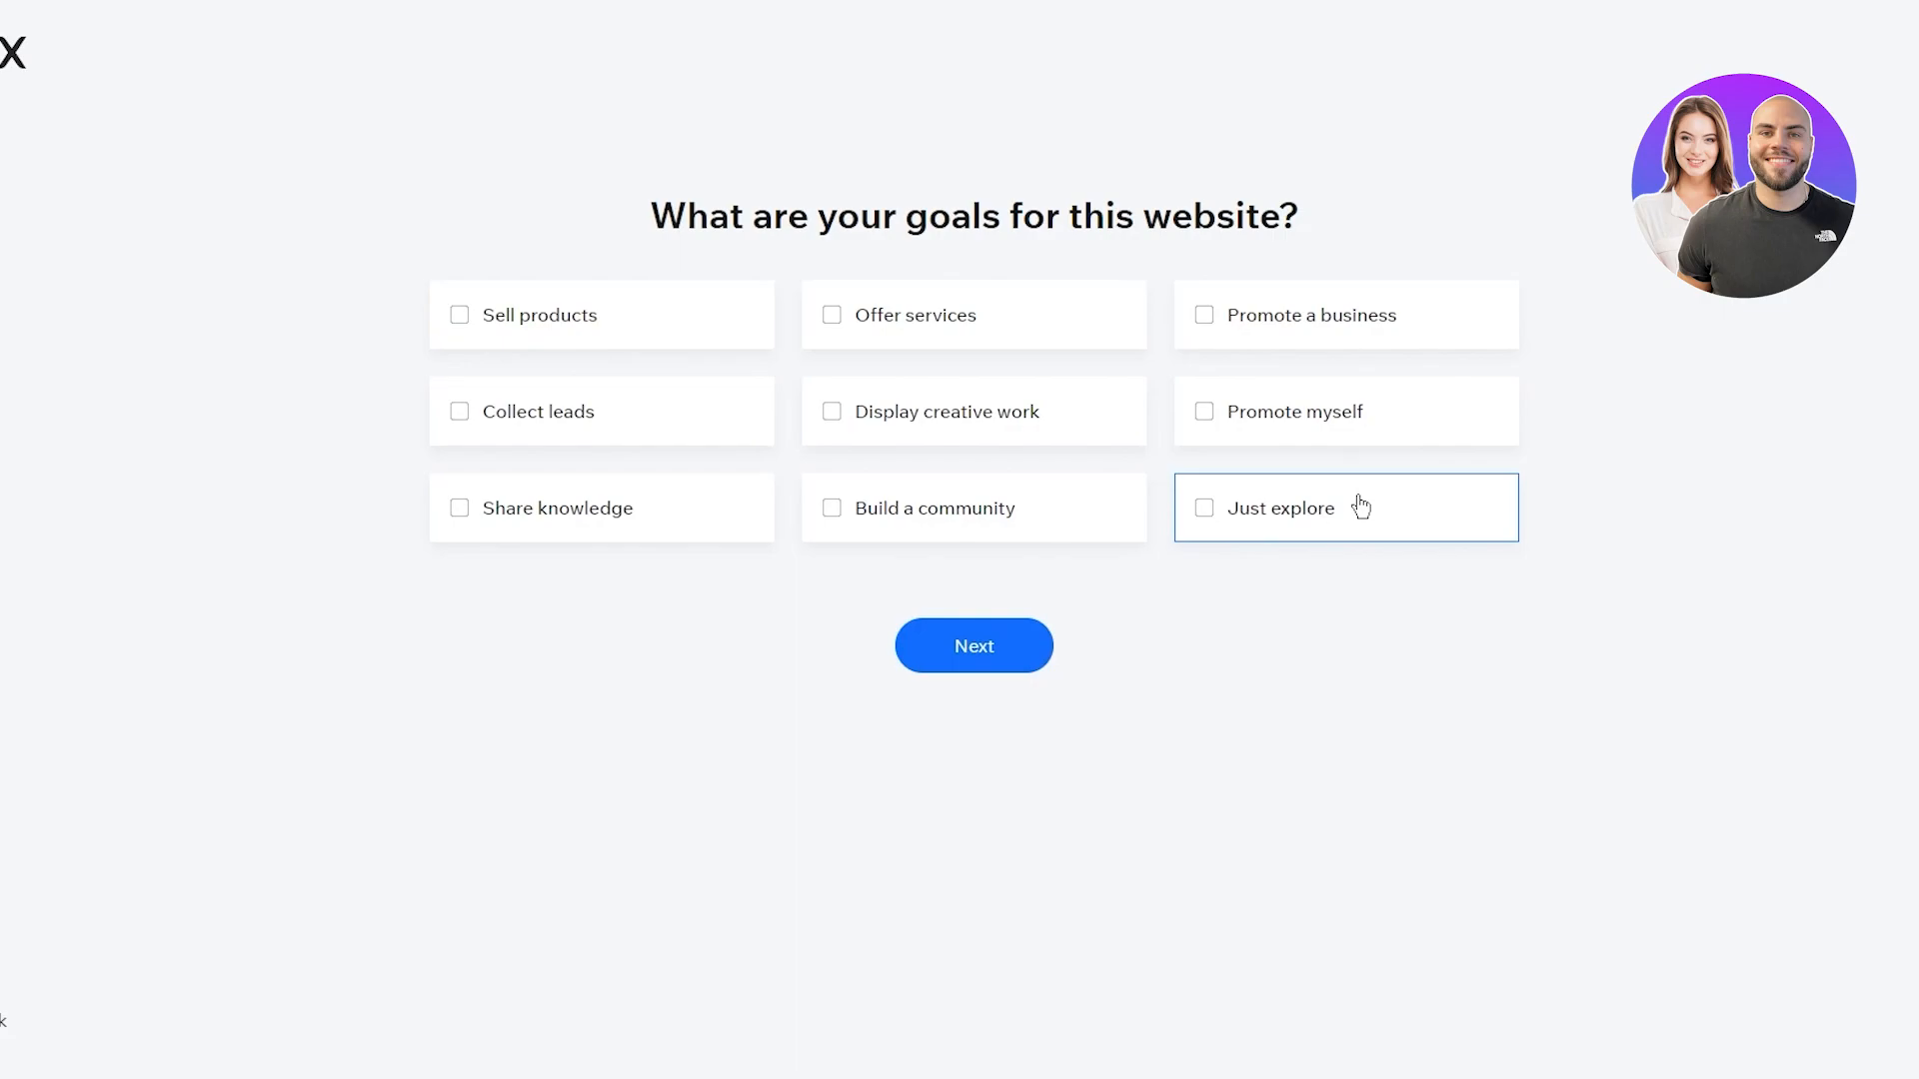
Tick the site goals Sell products, Promote a business, Display creative work and Promote myself, leaving Offer services unticked
click(589, 331)
click(999, 315)
click(1075, 338)
click(1139, 324)
click(934, 335)
click(1239, 310)
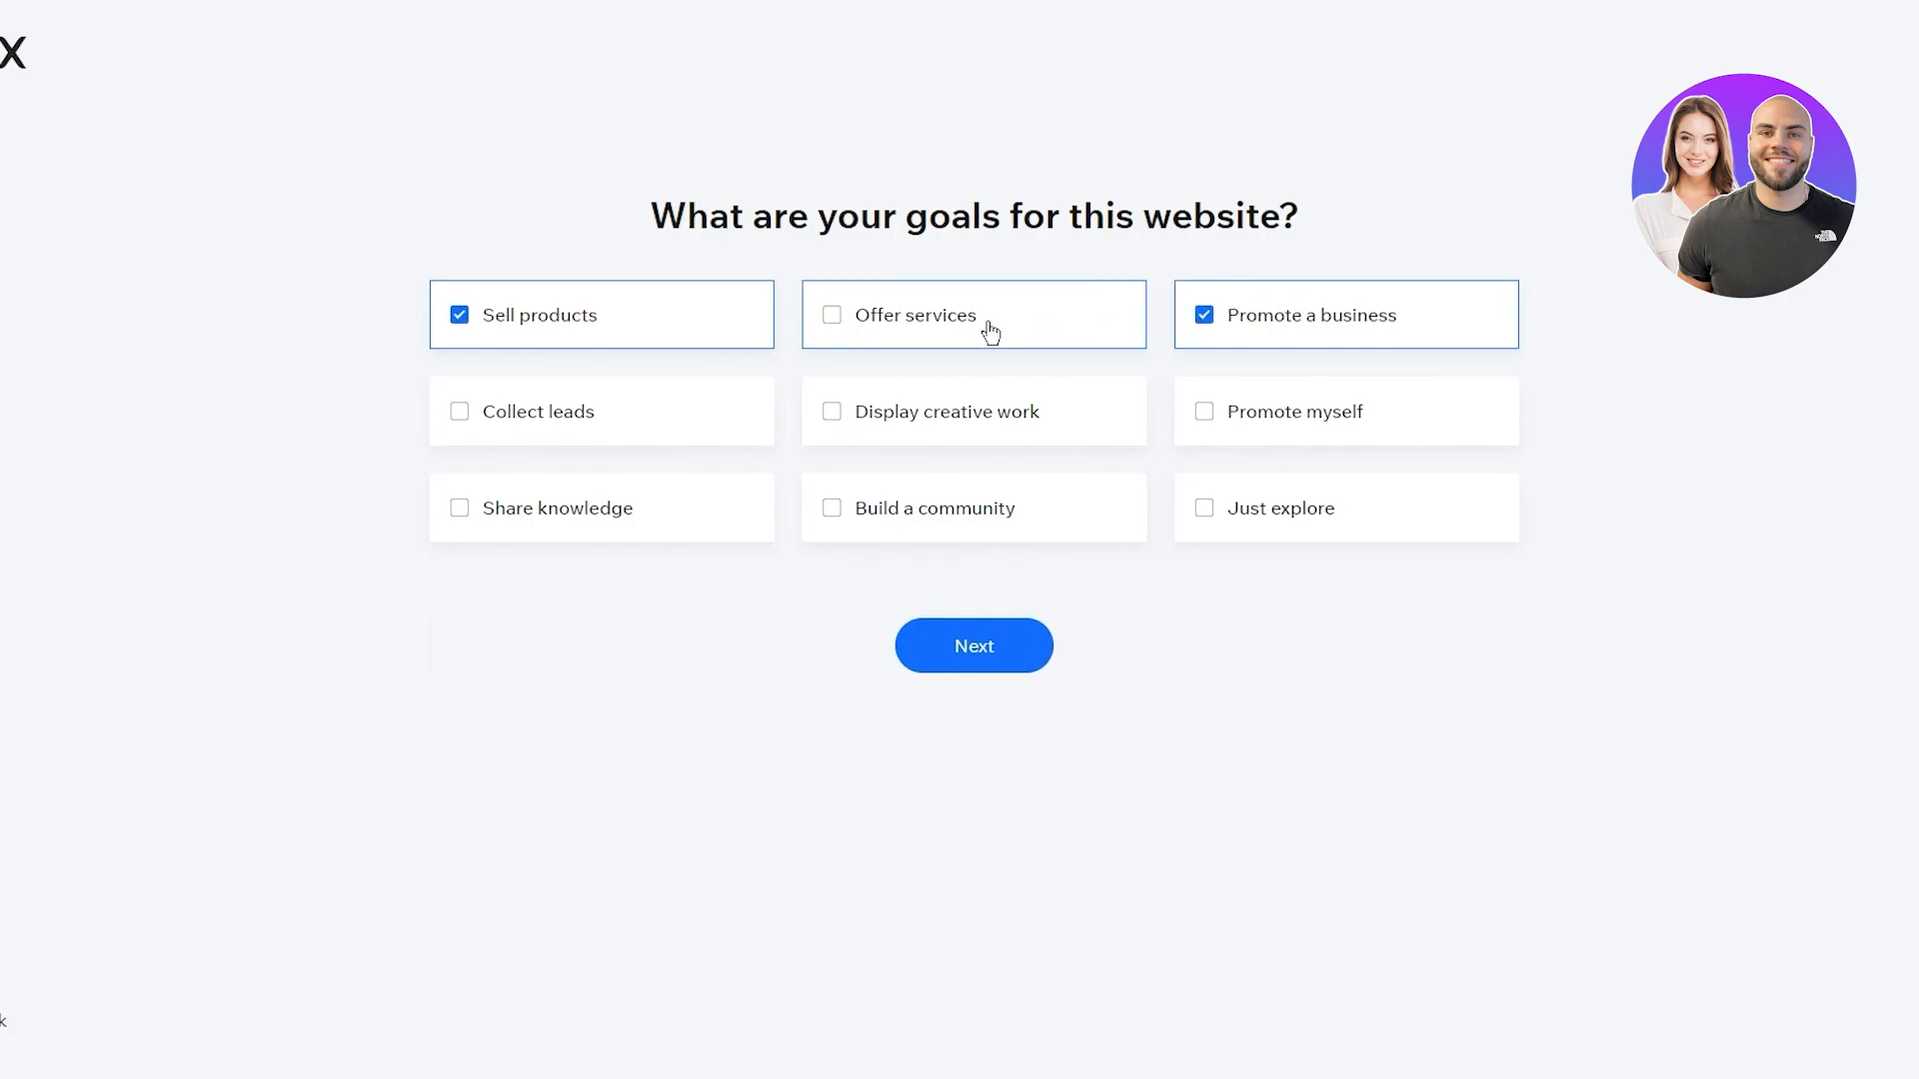
click(1049, 409)
click(1367, 433)
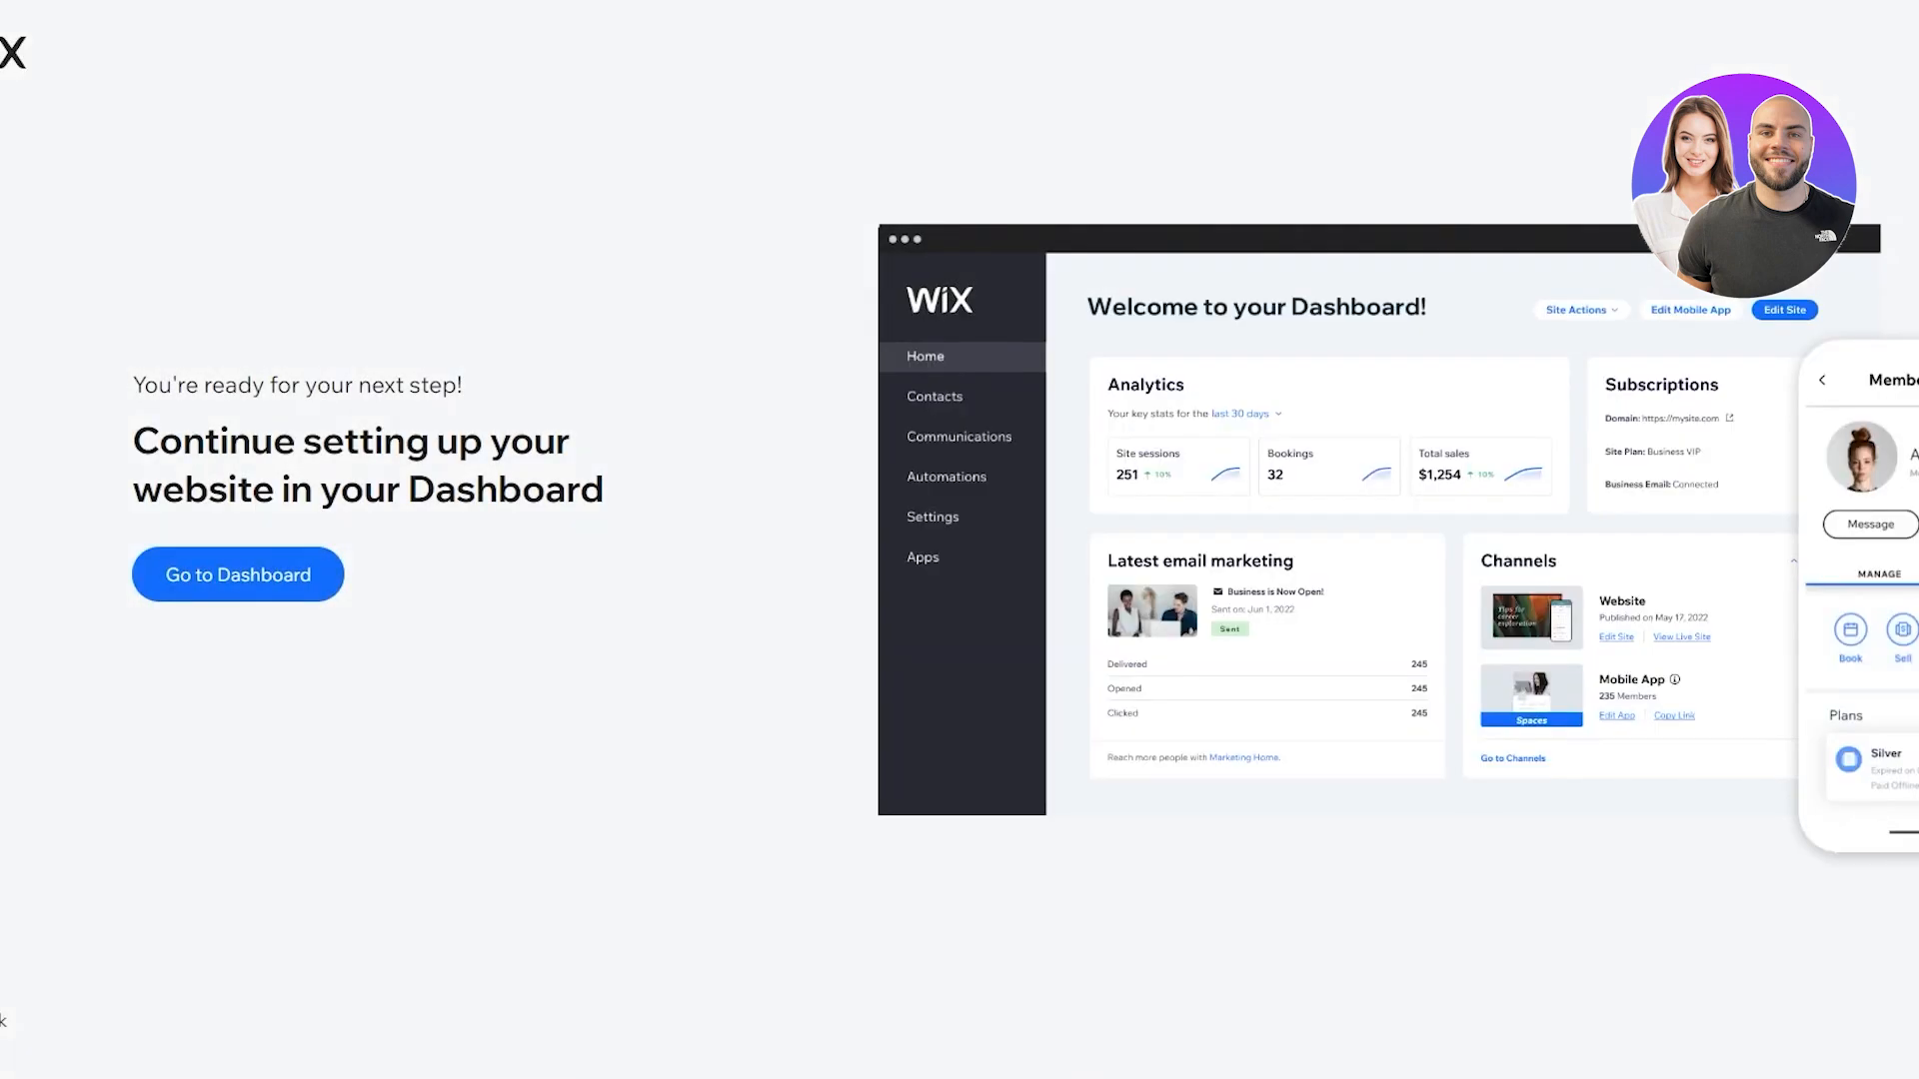
Go to the Dashboard, which opens with the four-step business setup checklist at 0/4
drag(134, 441, 668, 543)
click(668, 542)
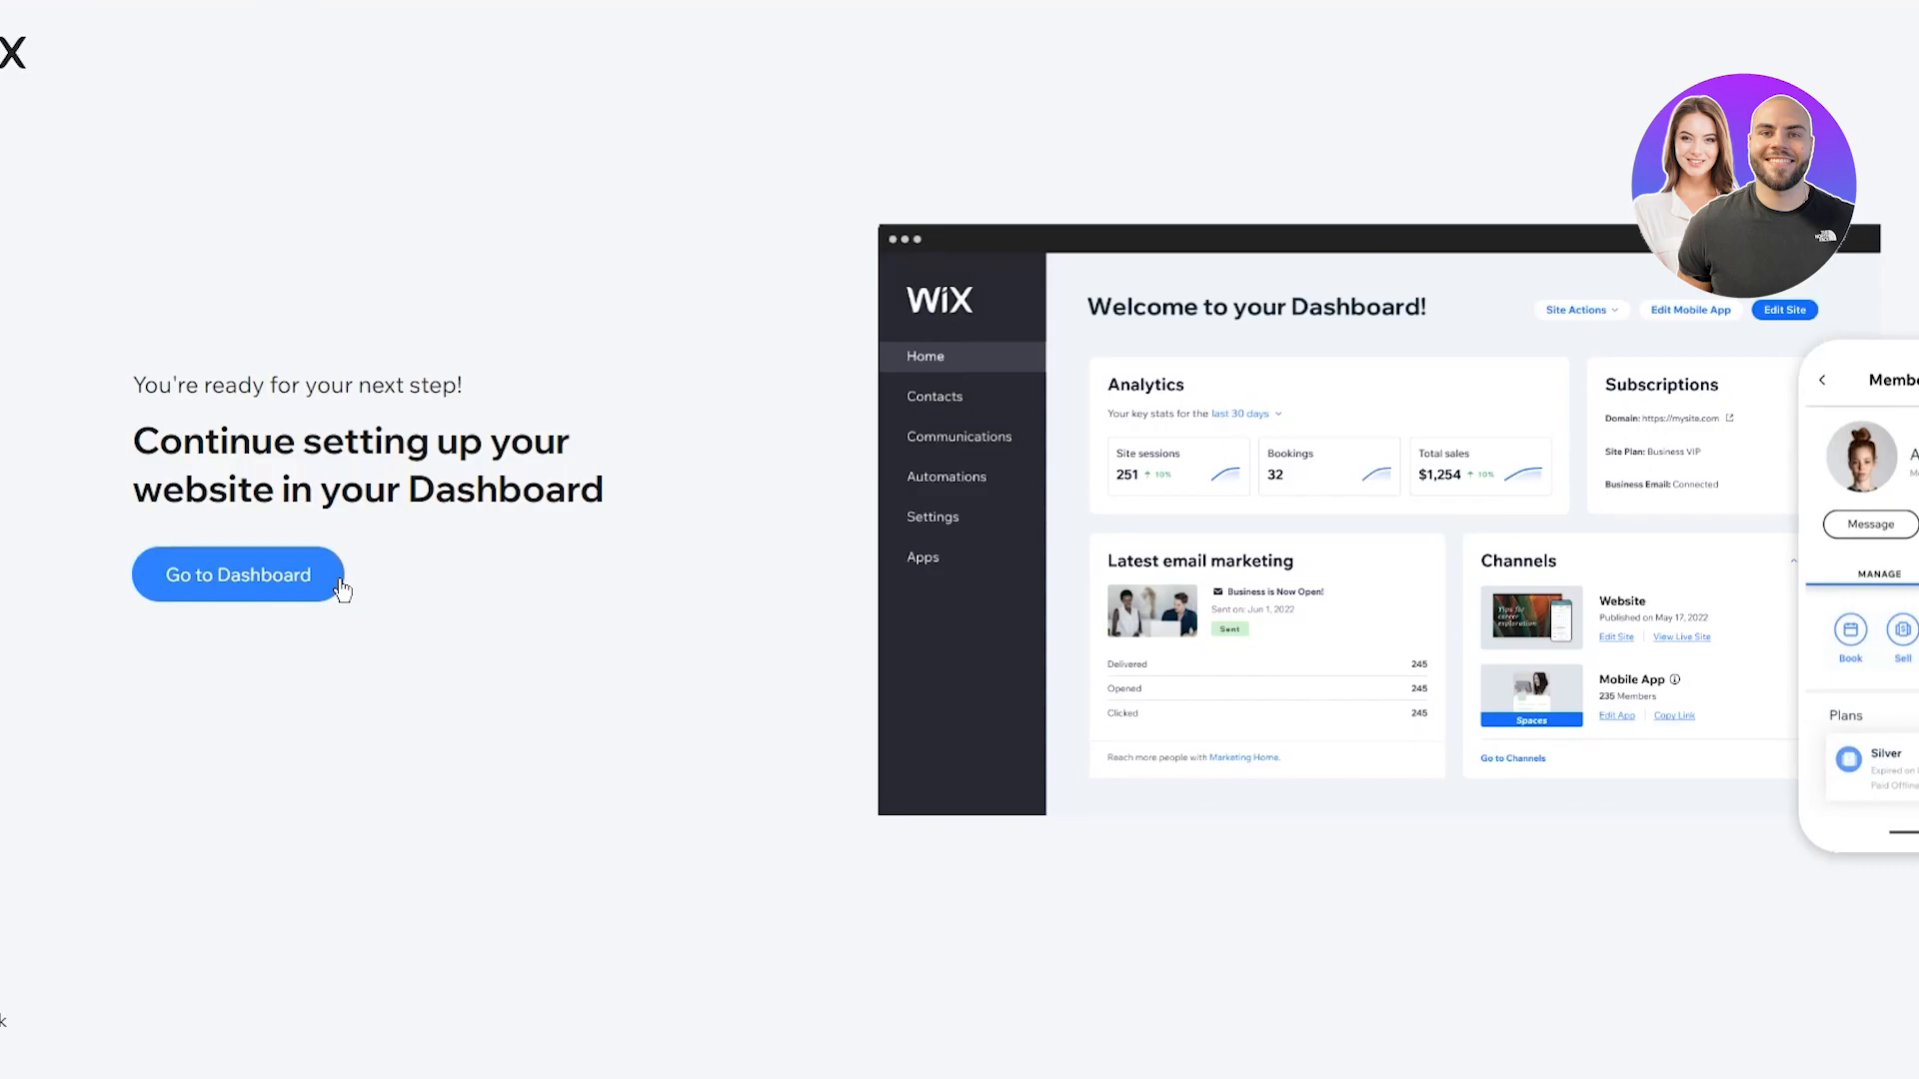
click(300, 576)
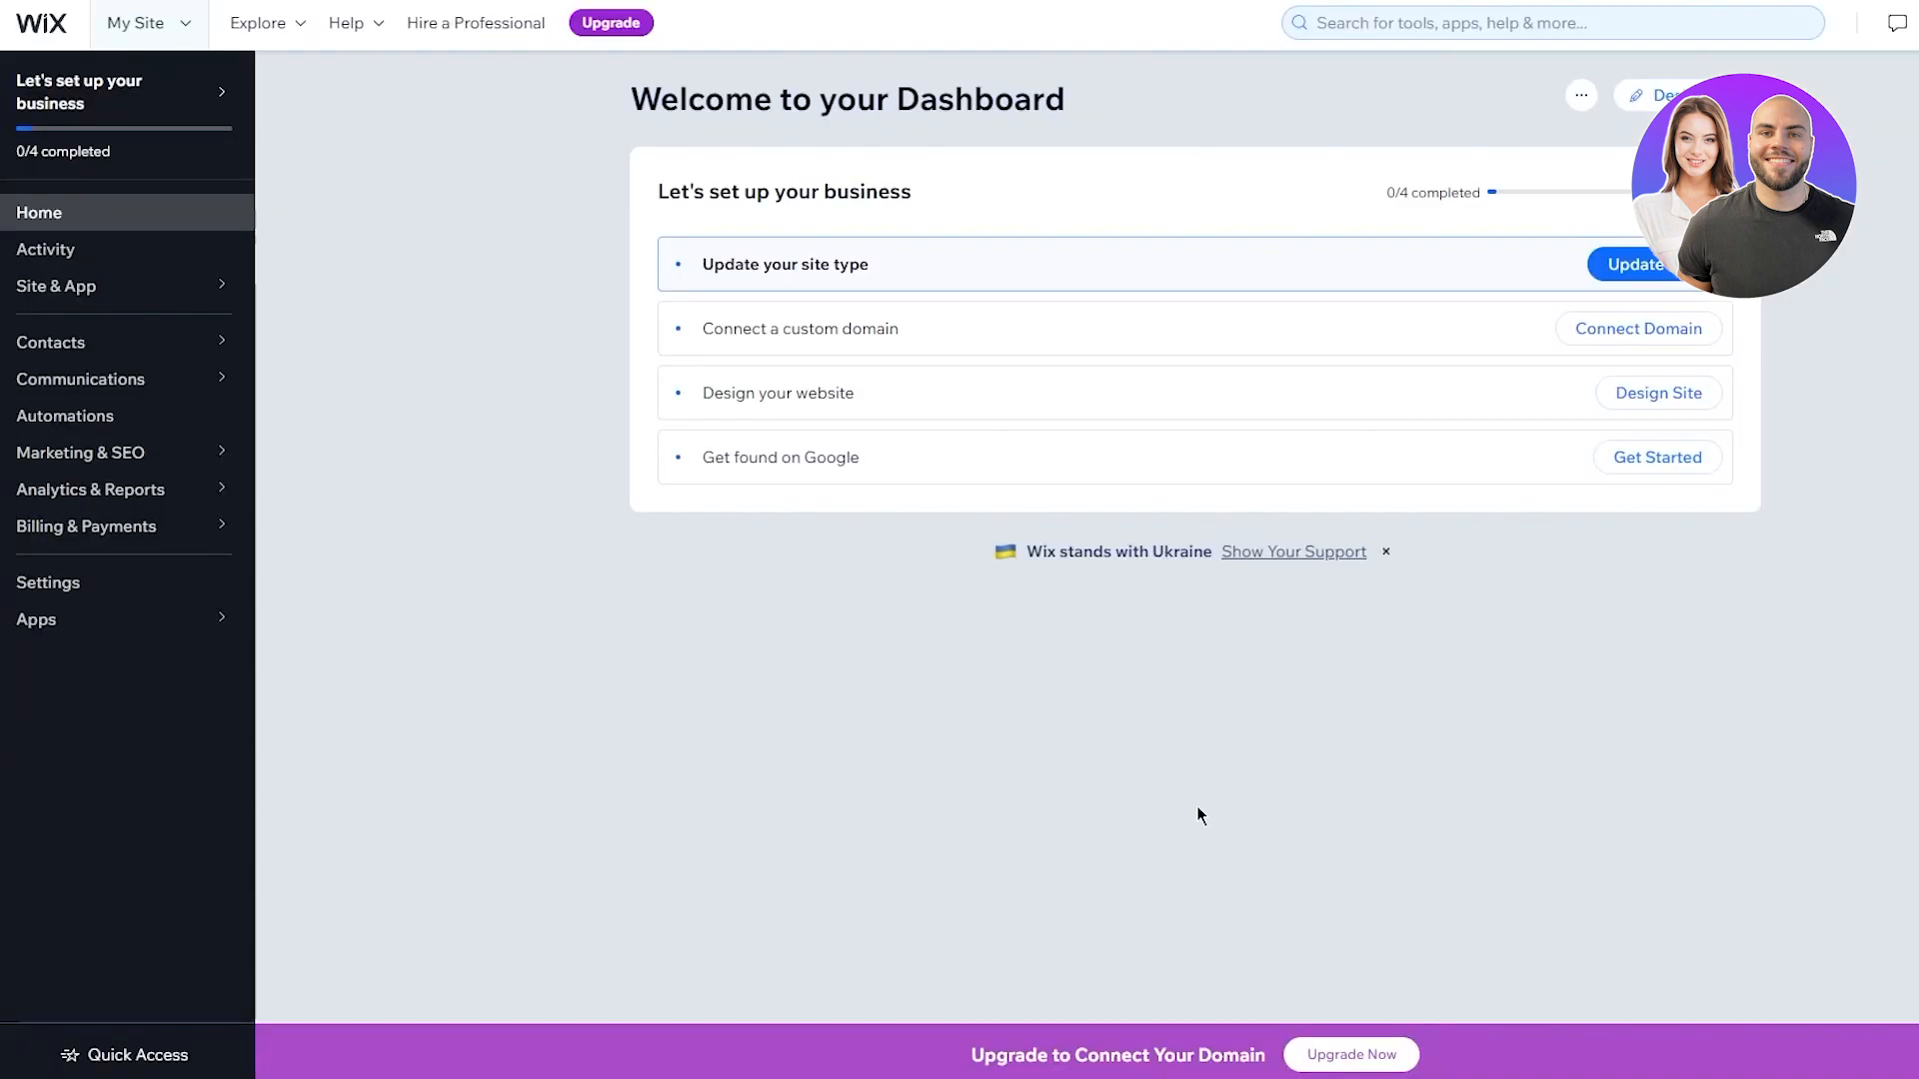
double_click(1040, 728)
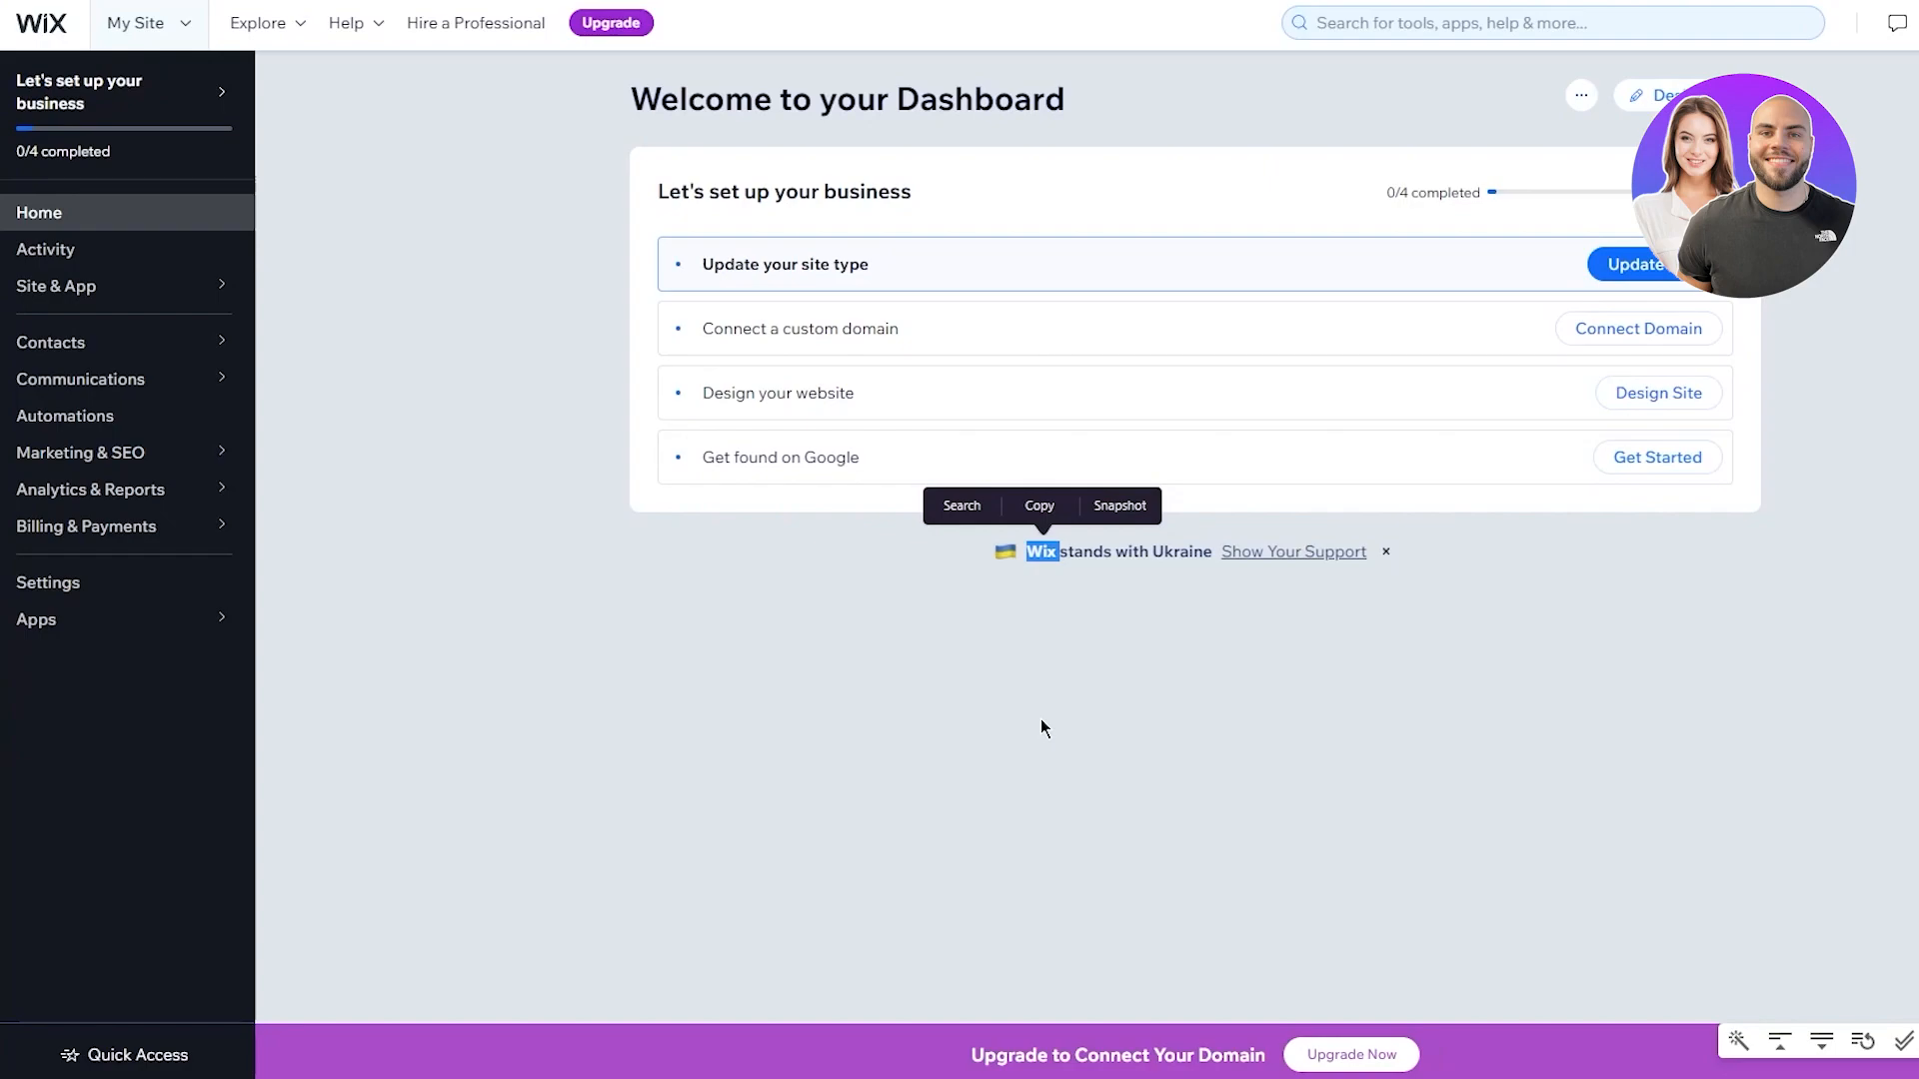
click(656, 543)
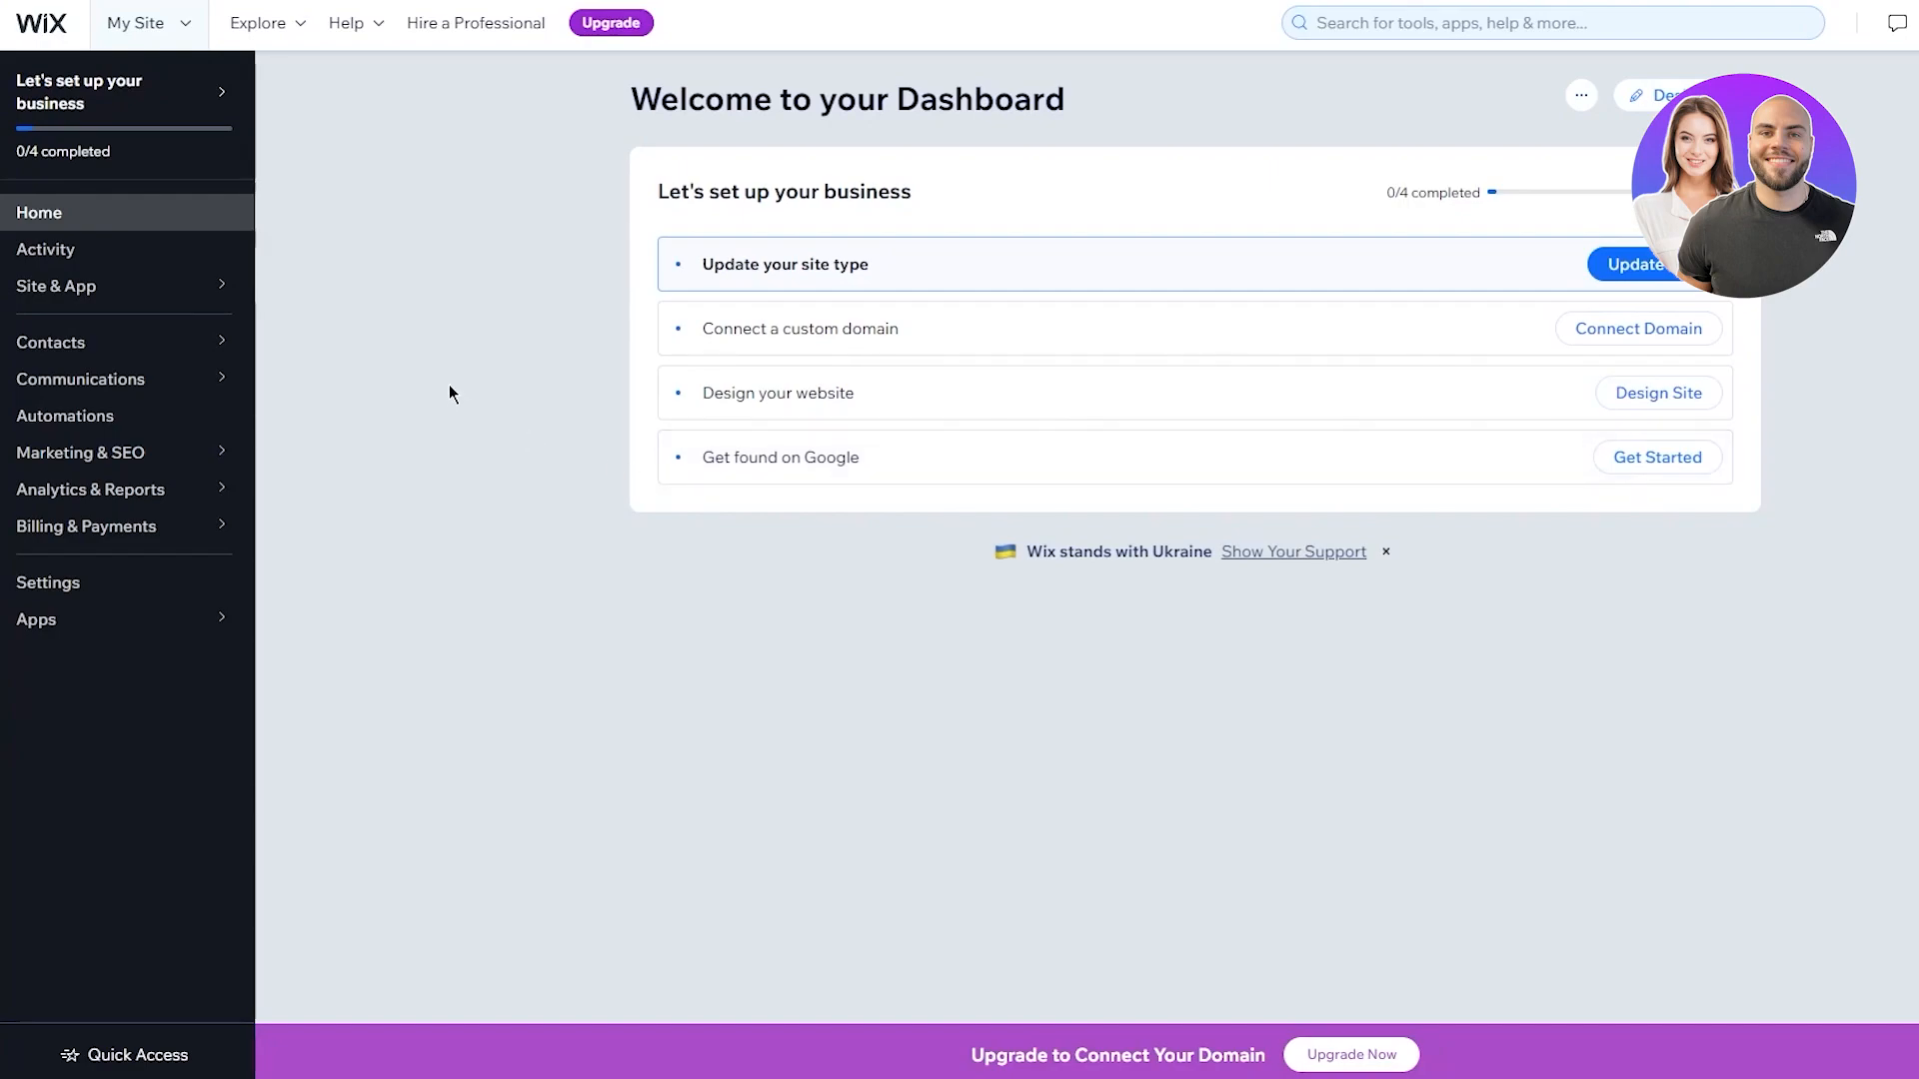
mouse_move(216, 290)
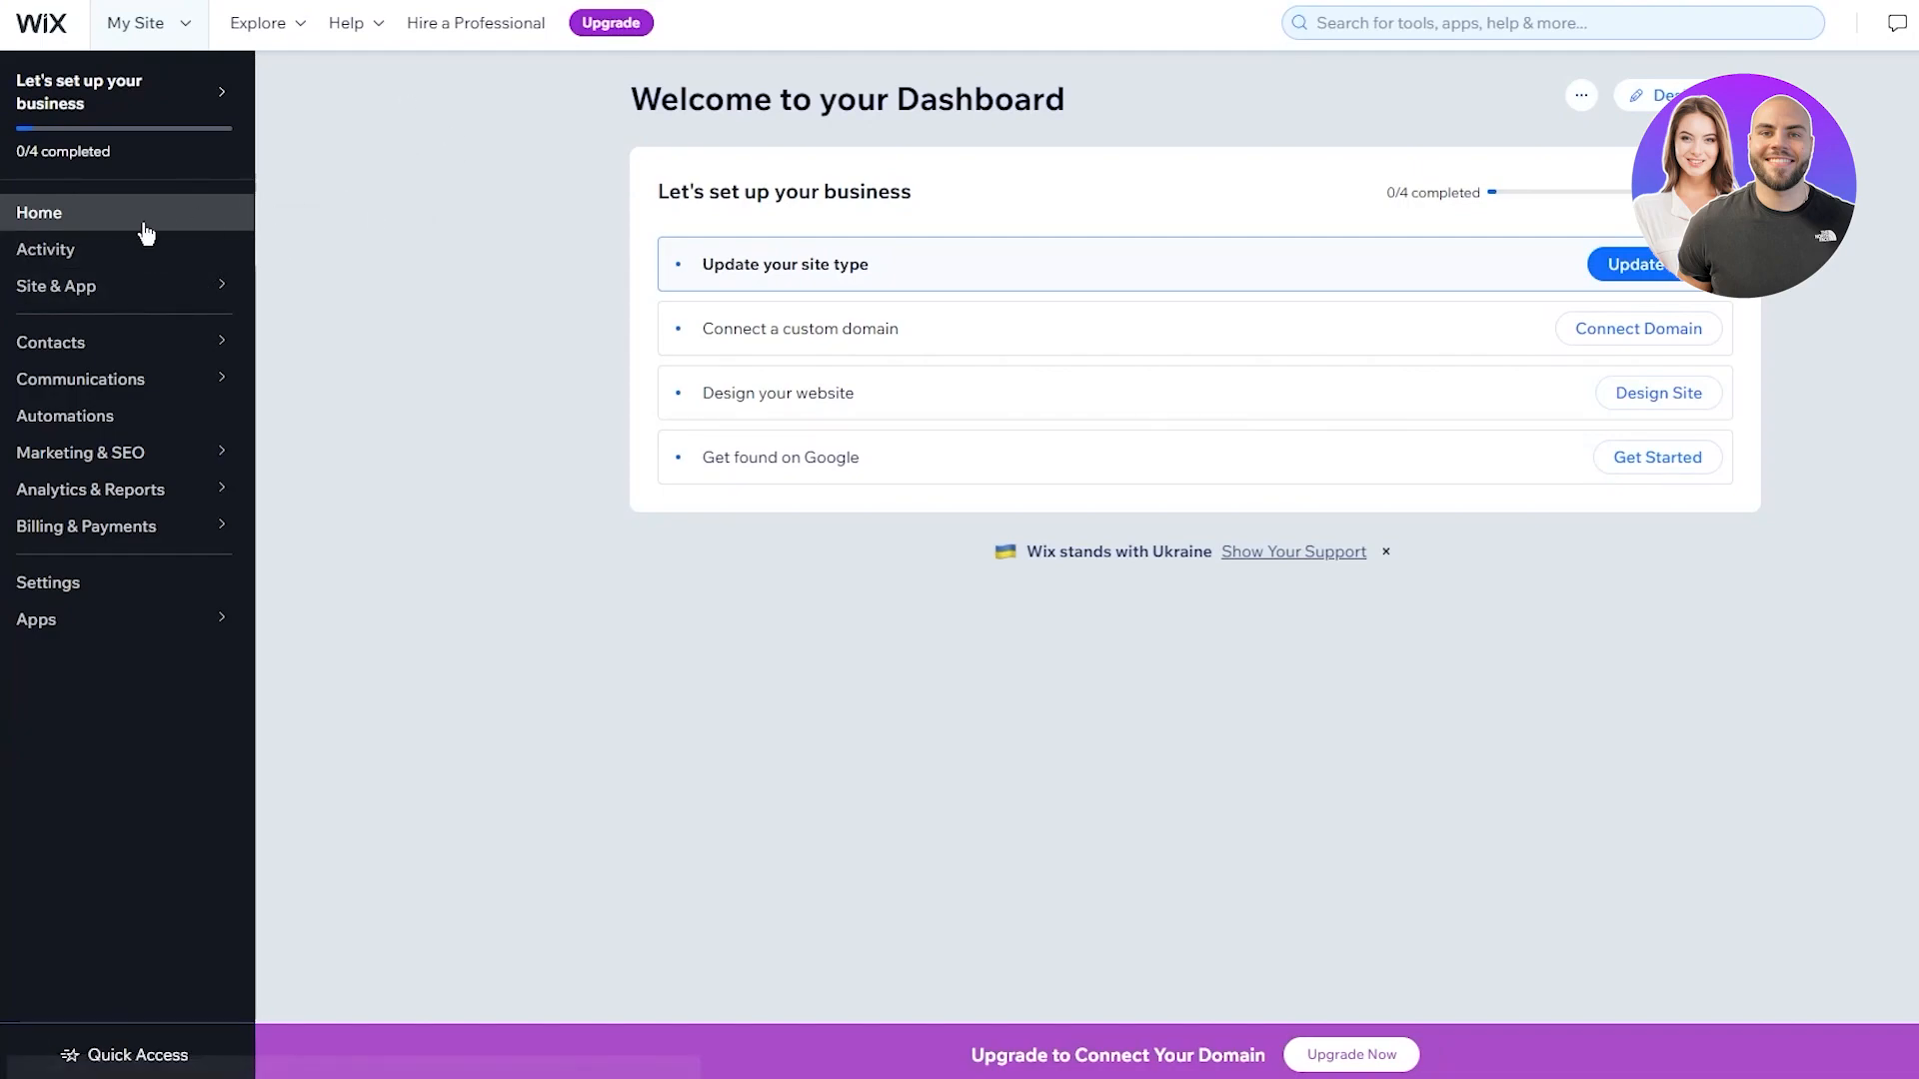
From the Website page, search for 'booking' and open the Wix Bookings app page
mouse_move(133, 290)
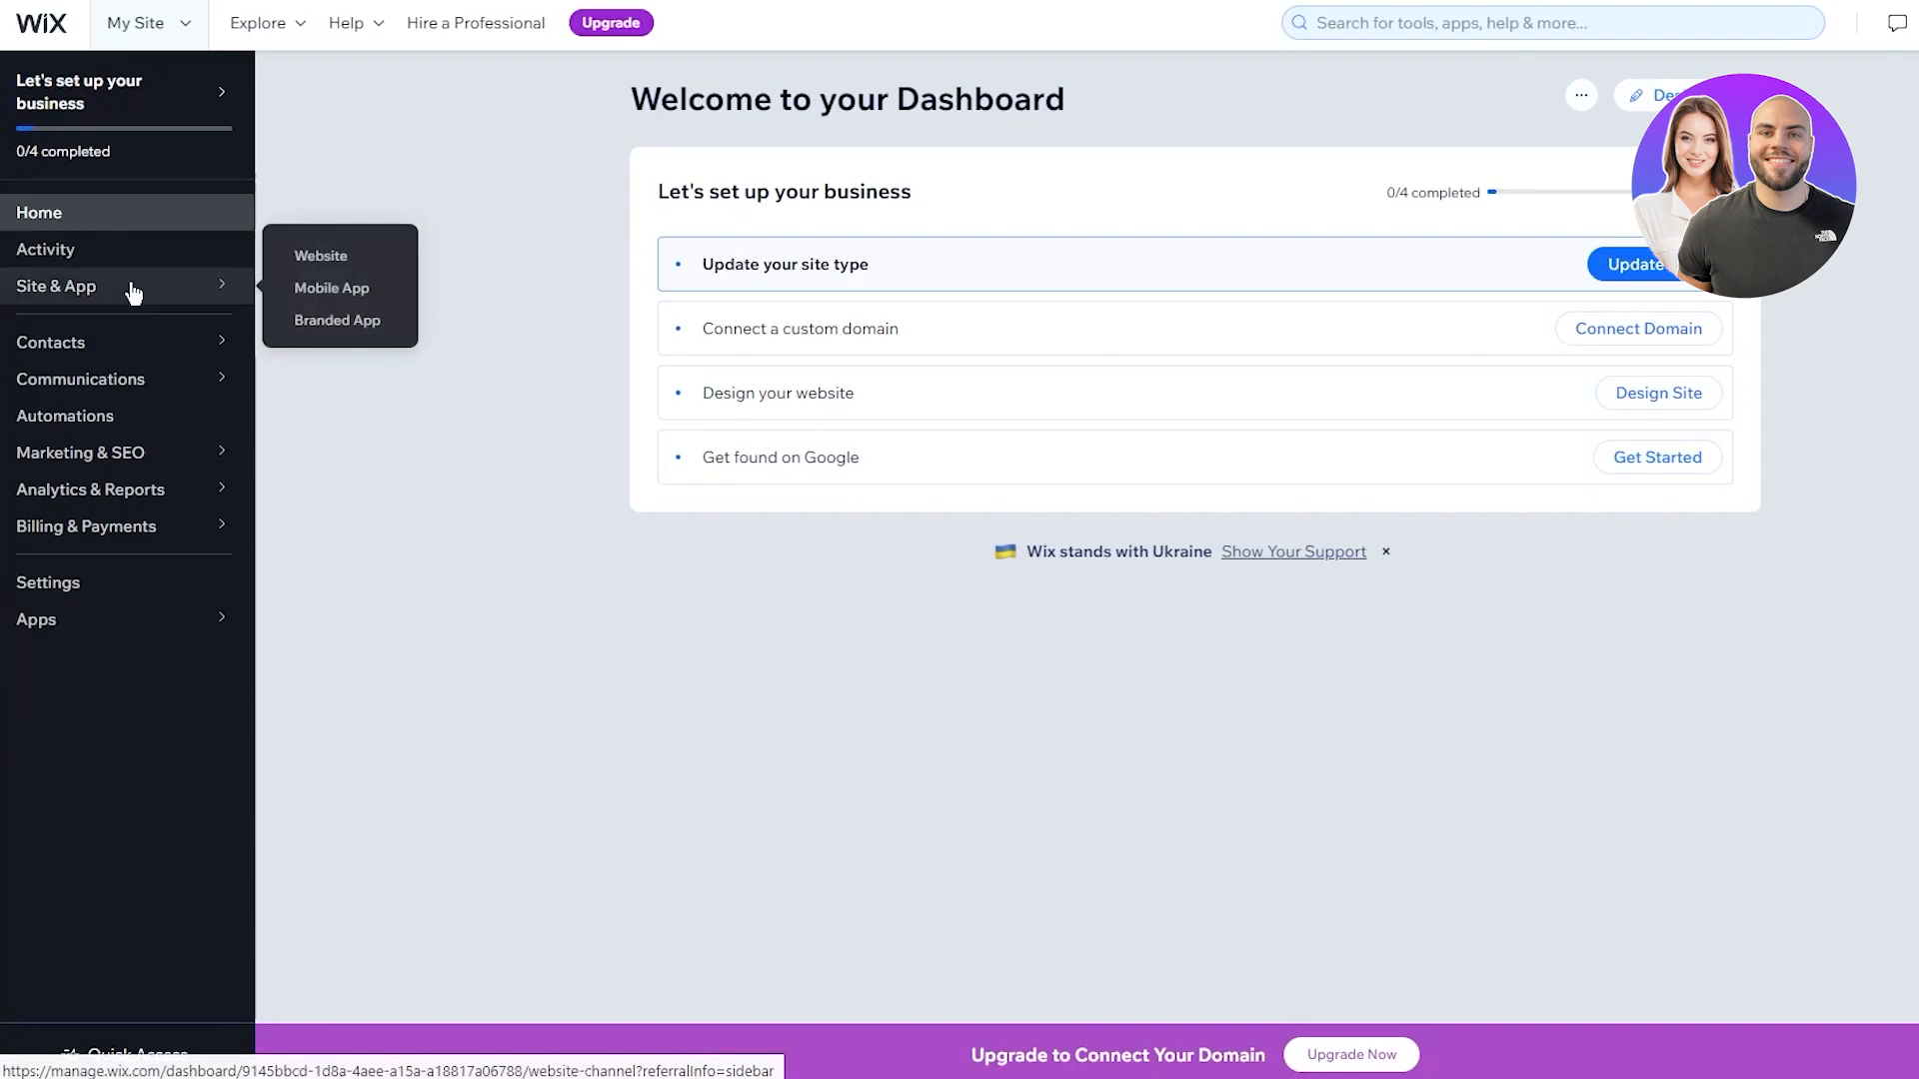
click(326, 262)
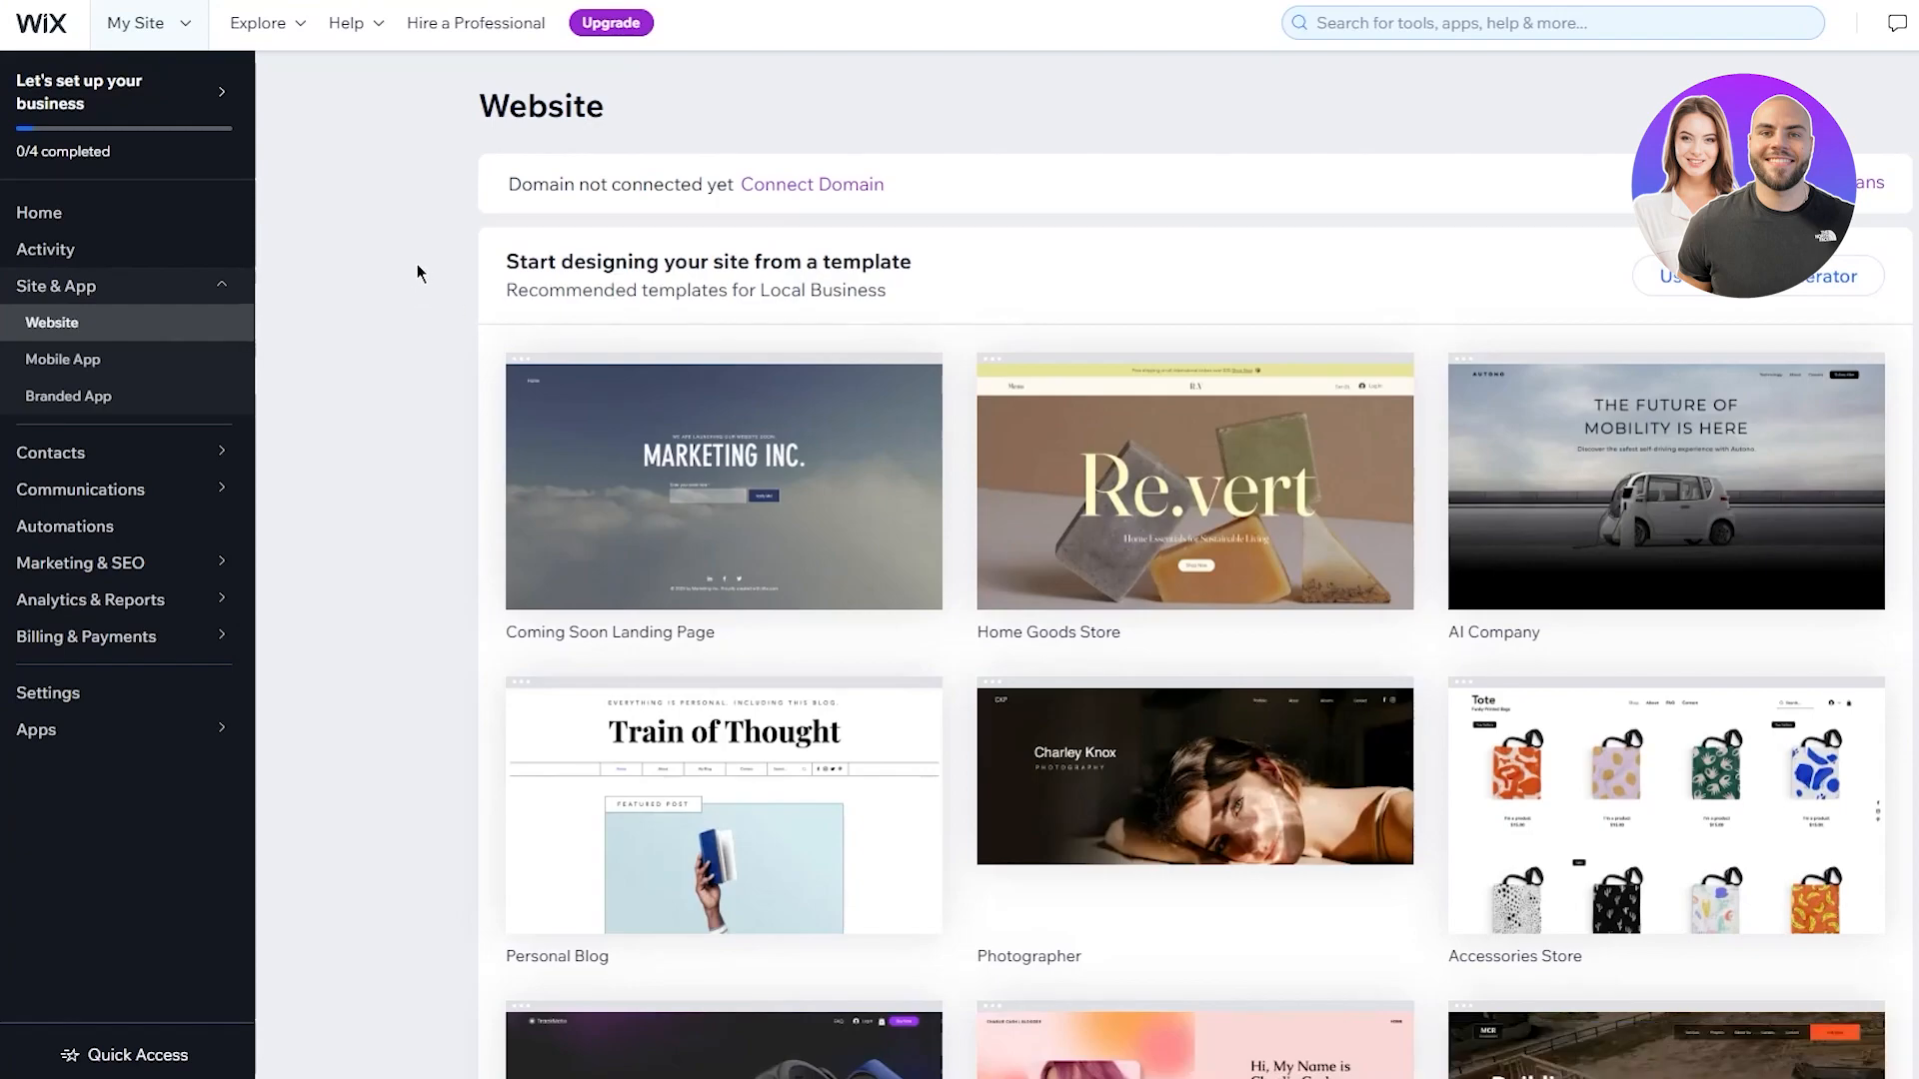
click(1419, 24)
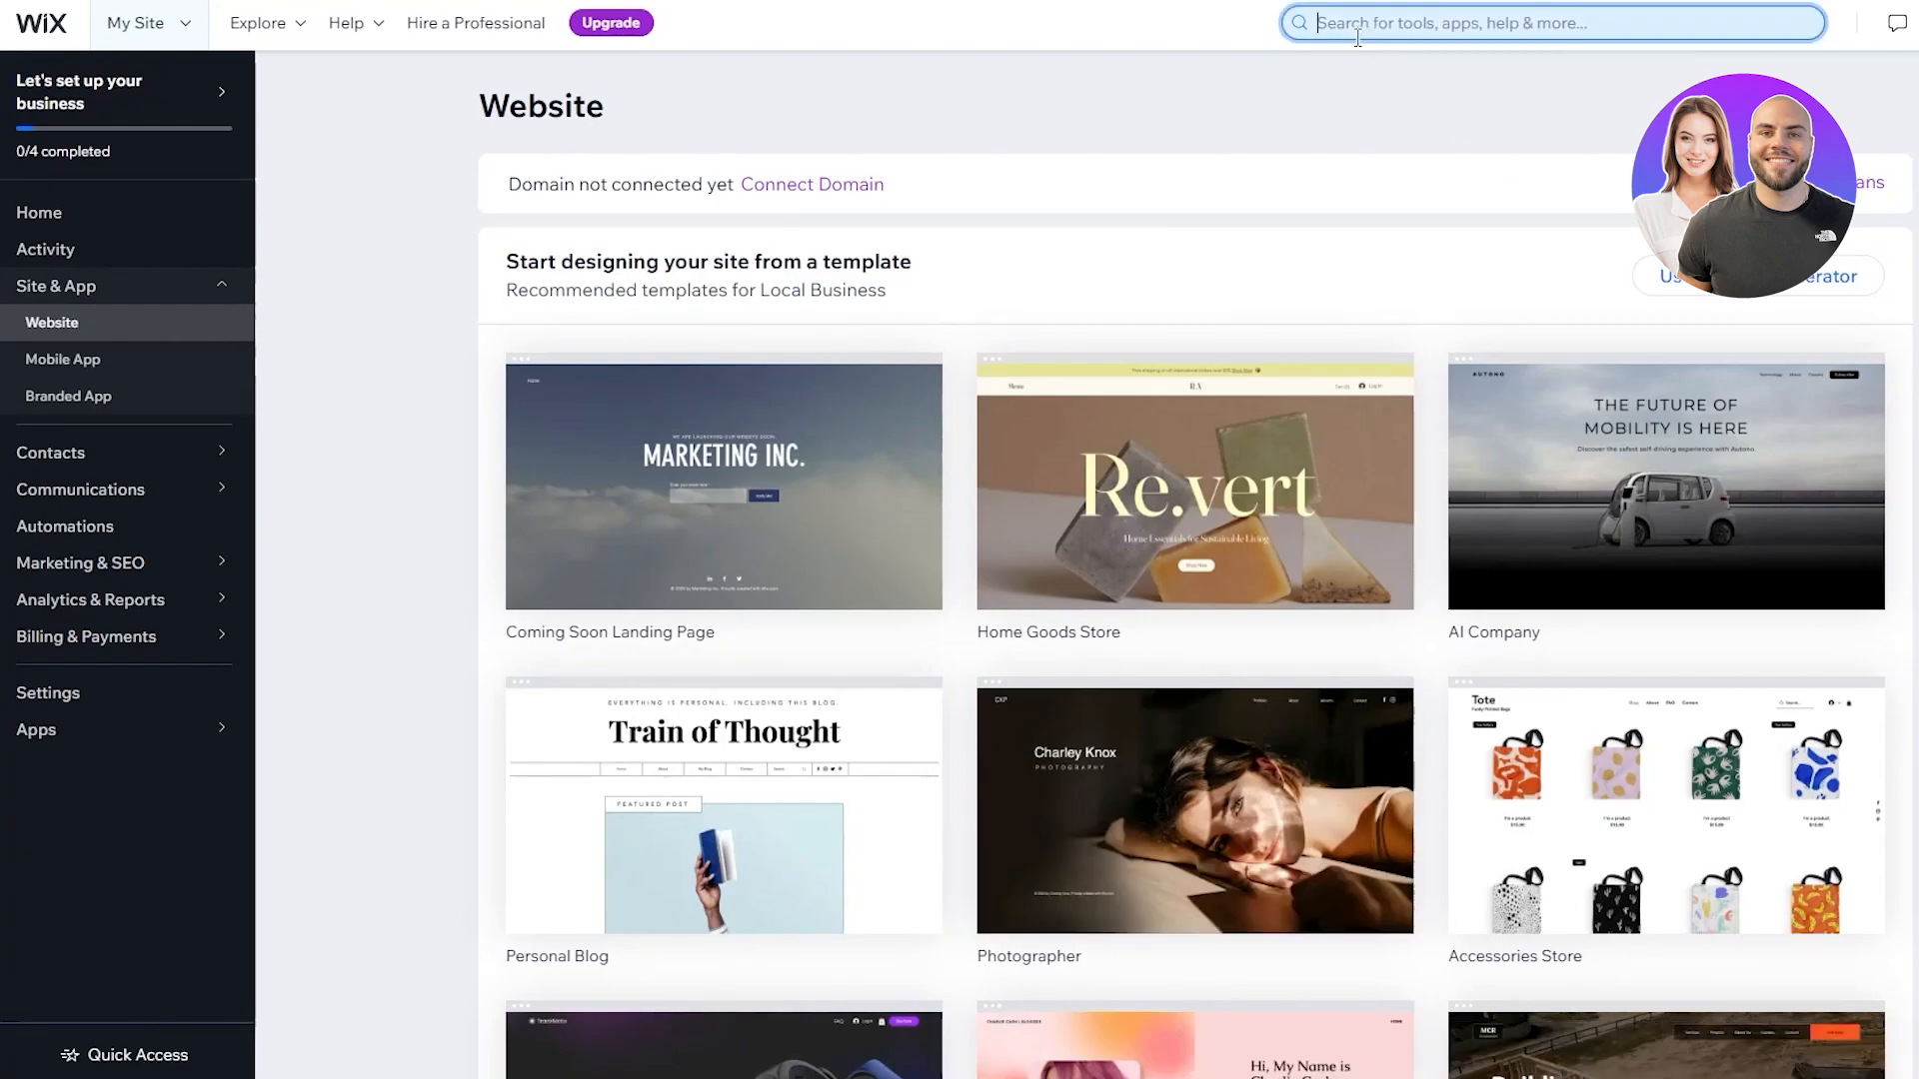
text(booking)
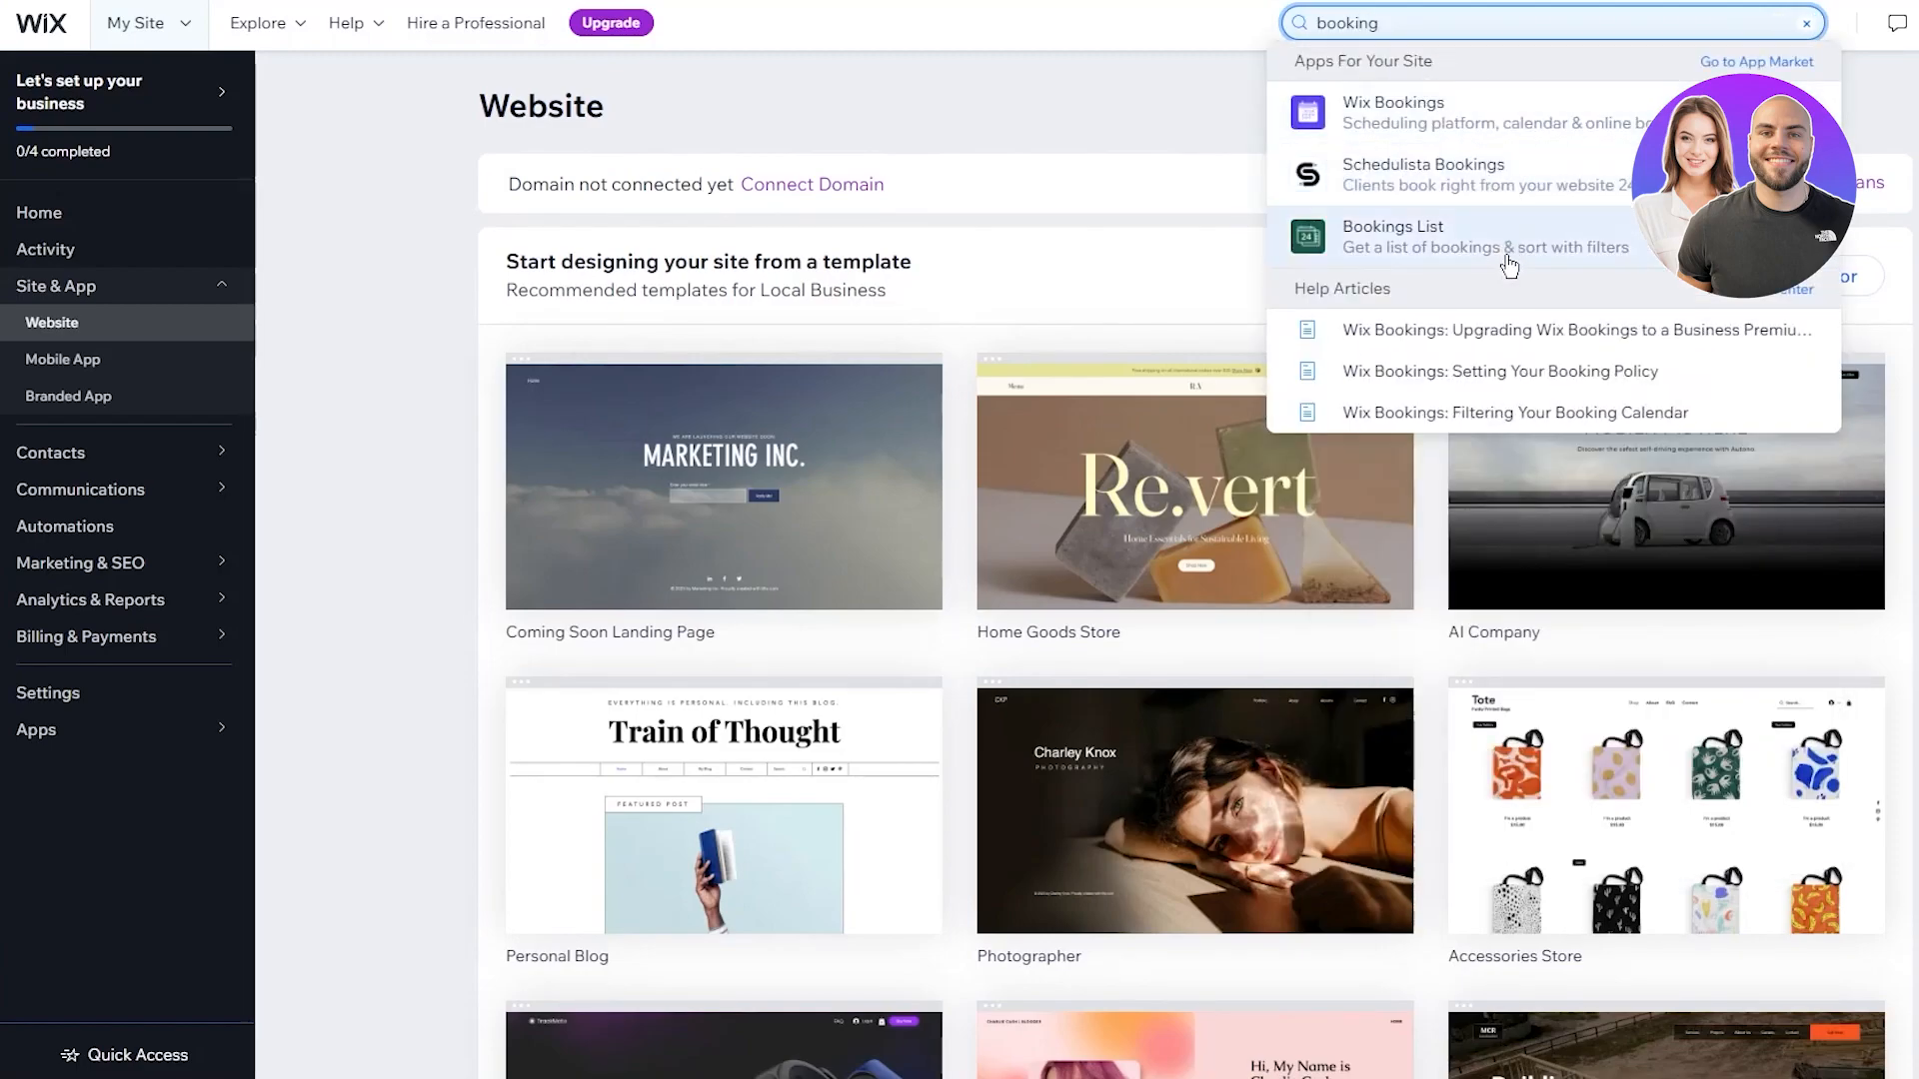
click(1419, 127)
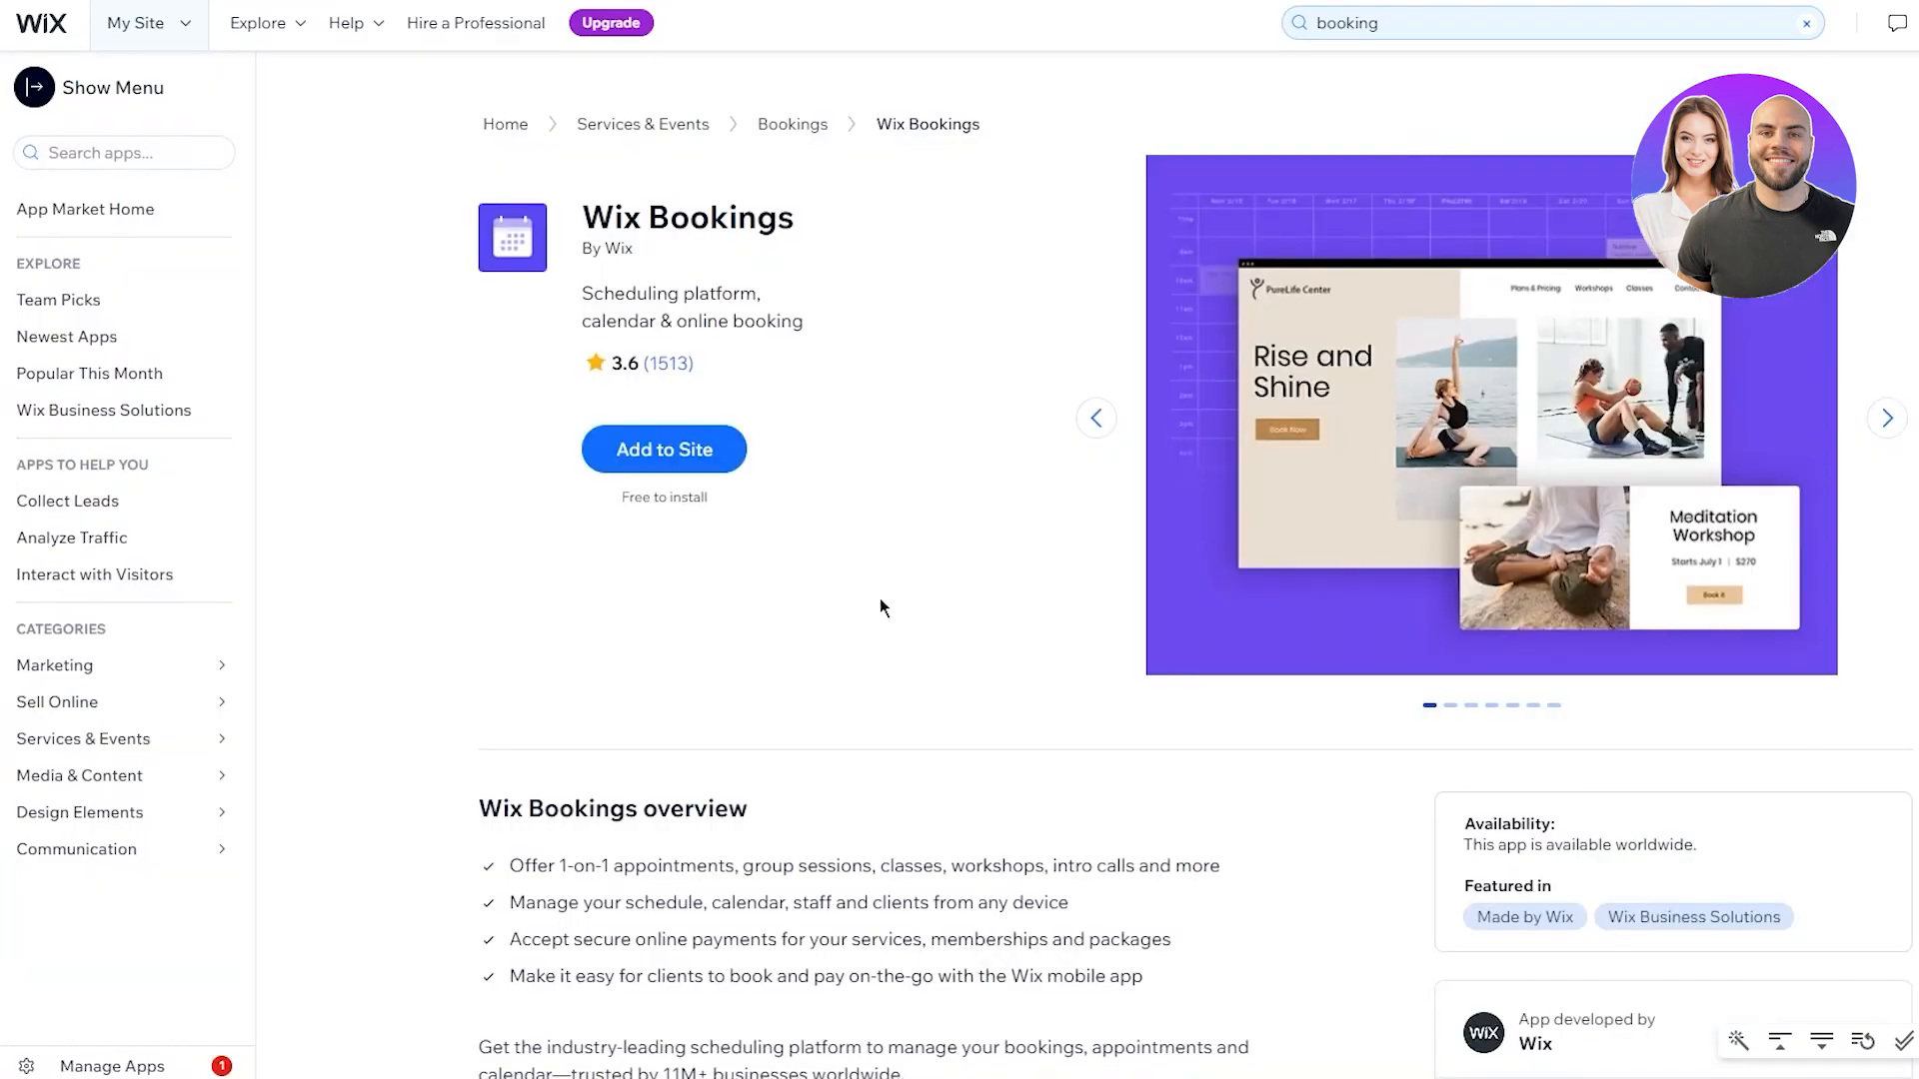
scroll(953, 612, down, 5)
scroll(509, 441, up, 5)
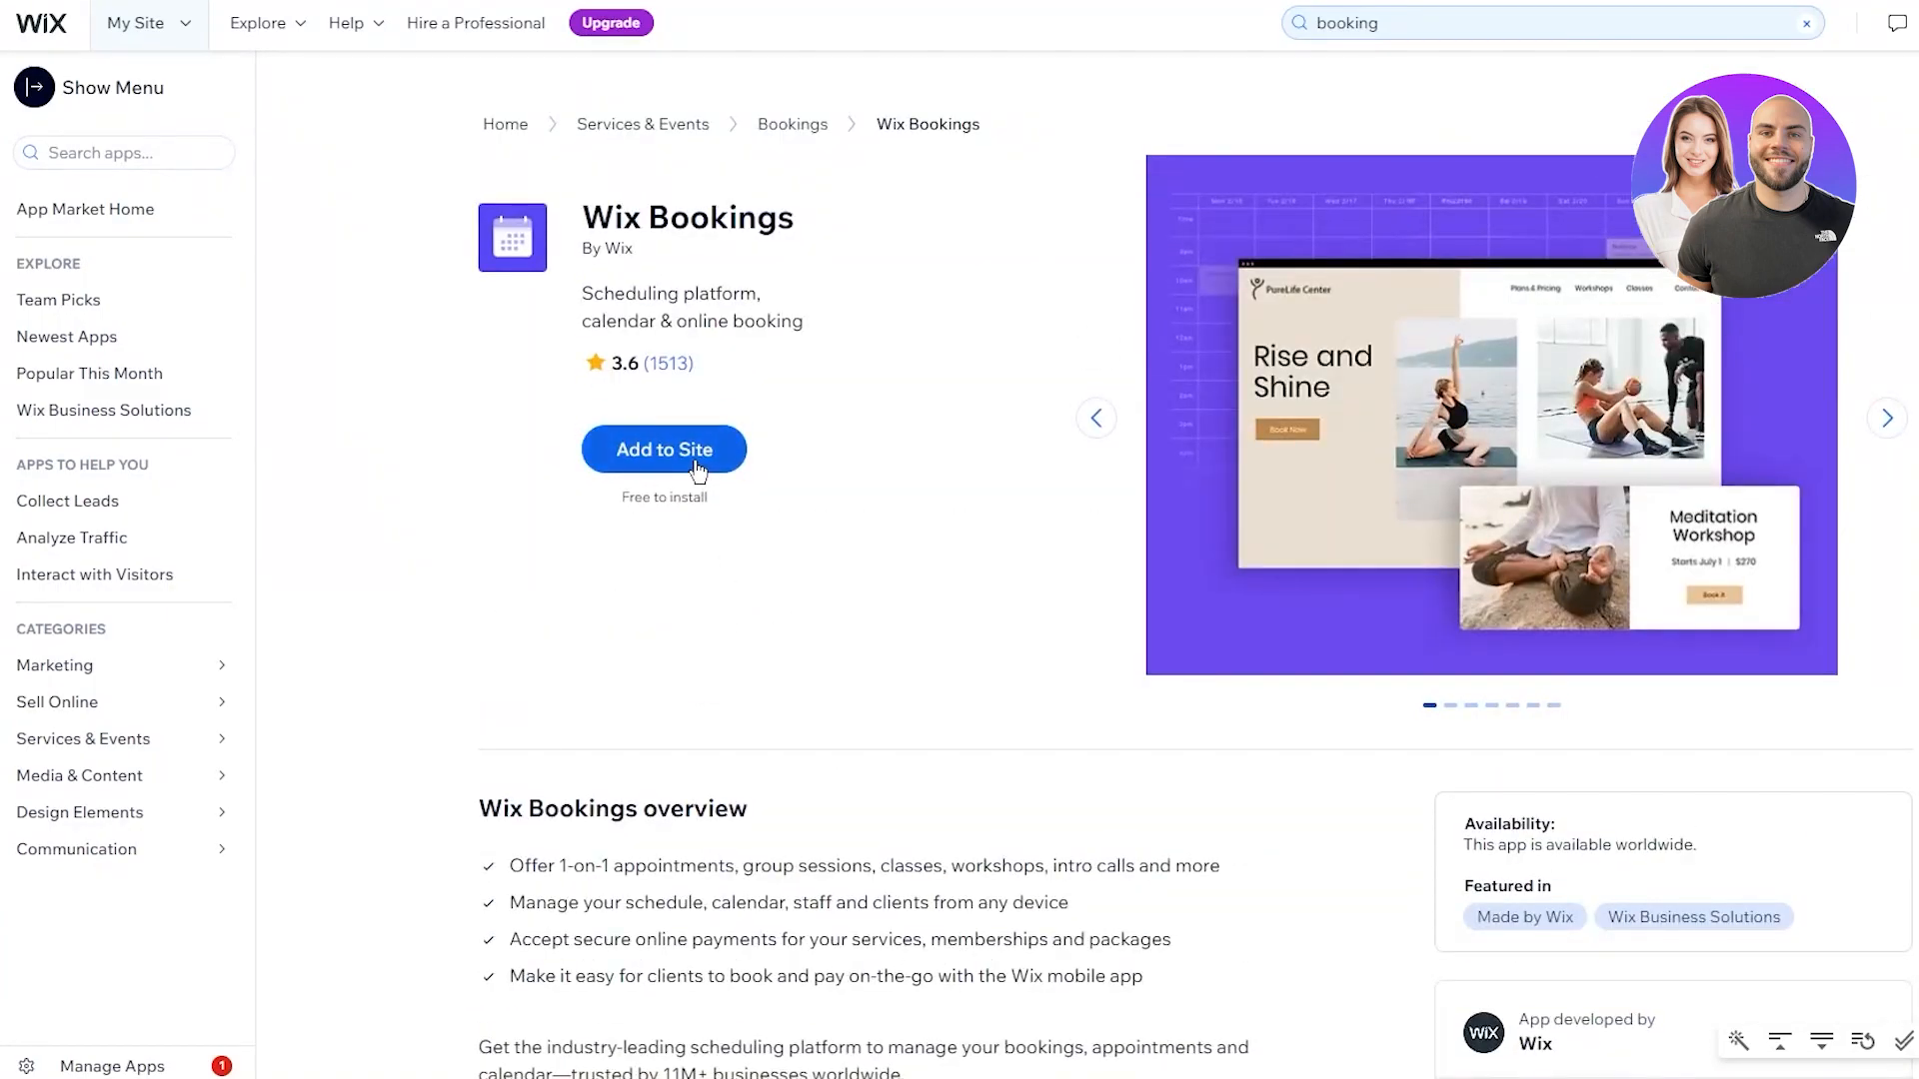
Add Wix Bookings to the site and open the Virtual Consultation service for editing
click(664, 450)
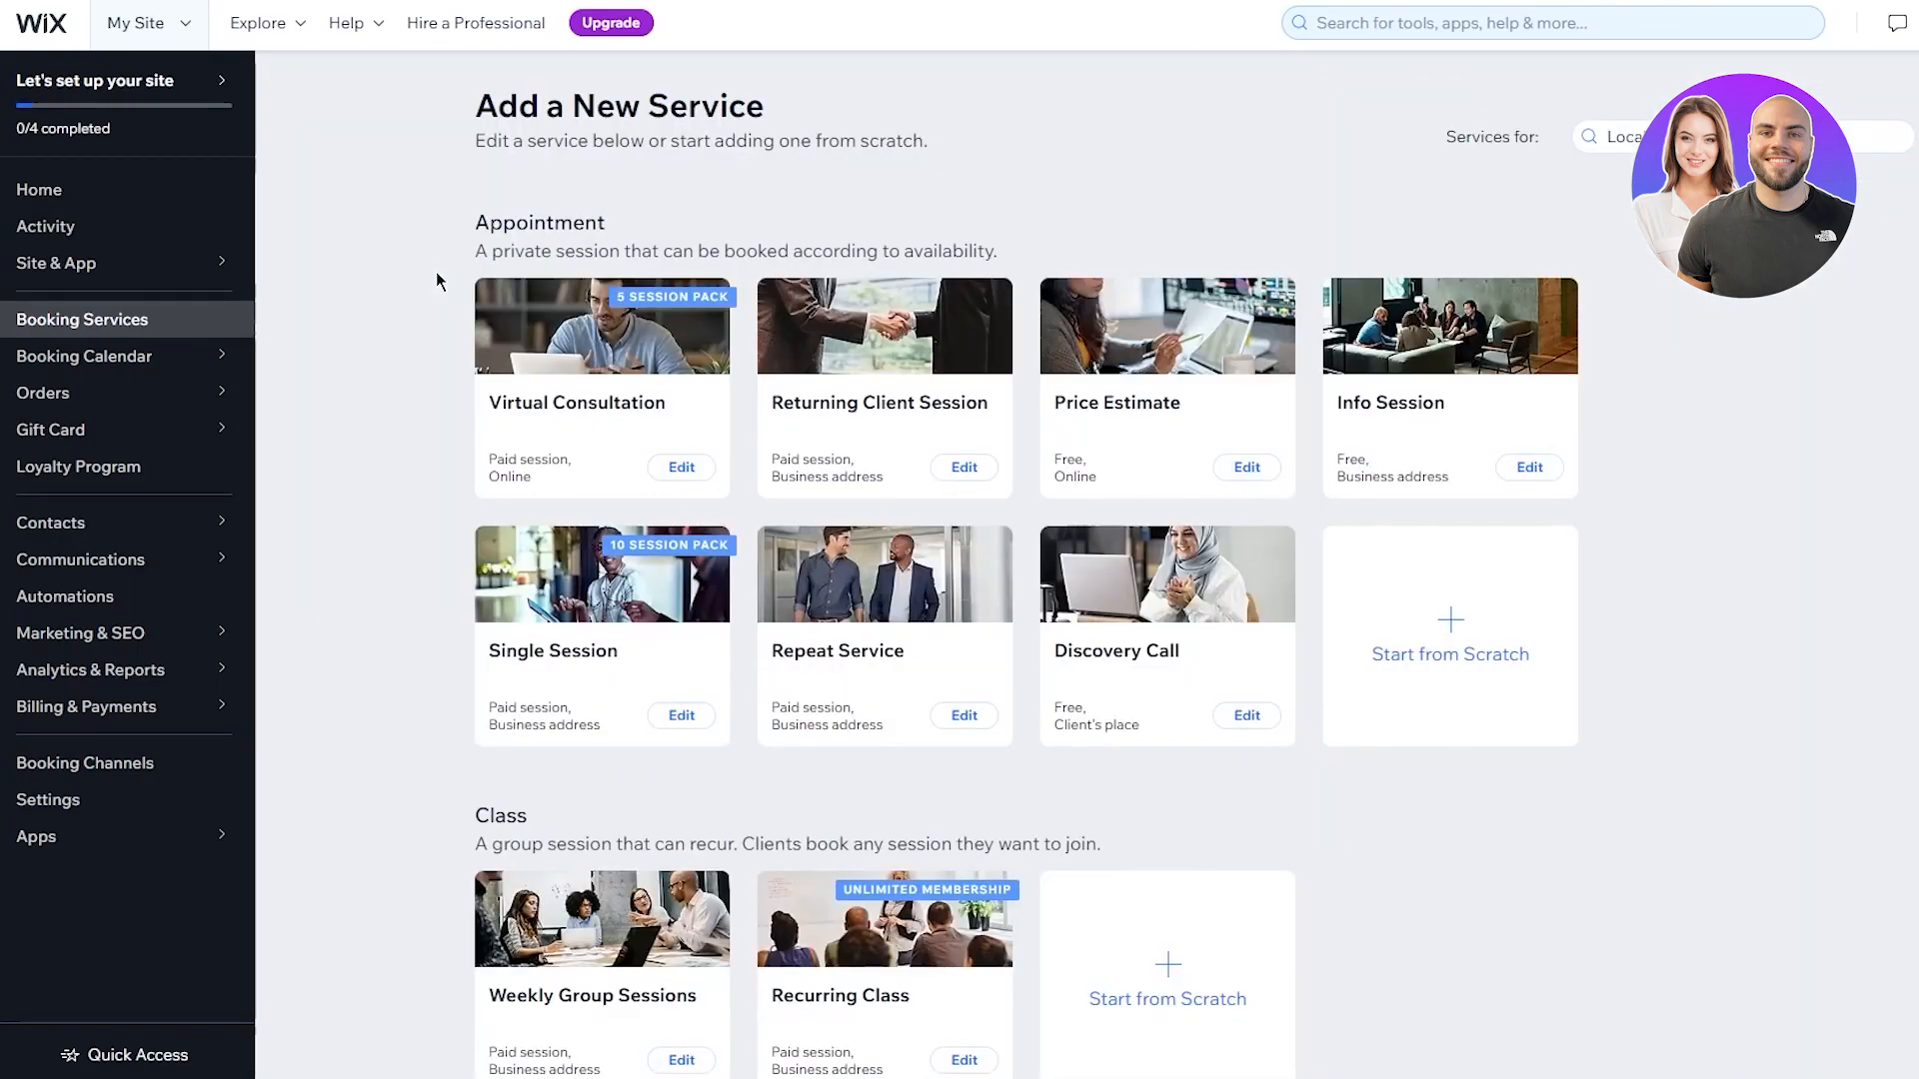
scroll(515, 392, down, 4)
scroll(516, 392, up, 4)
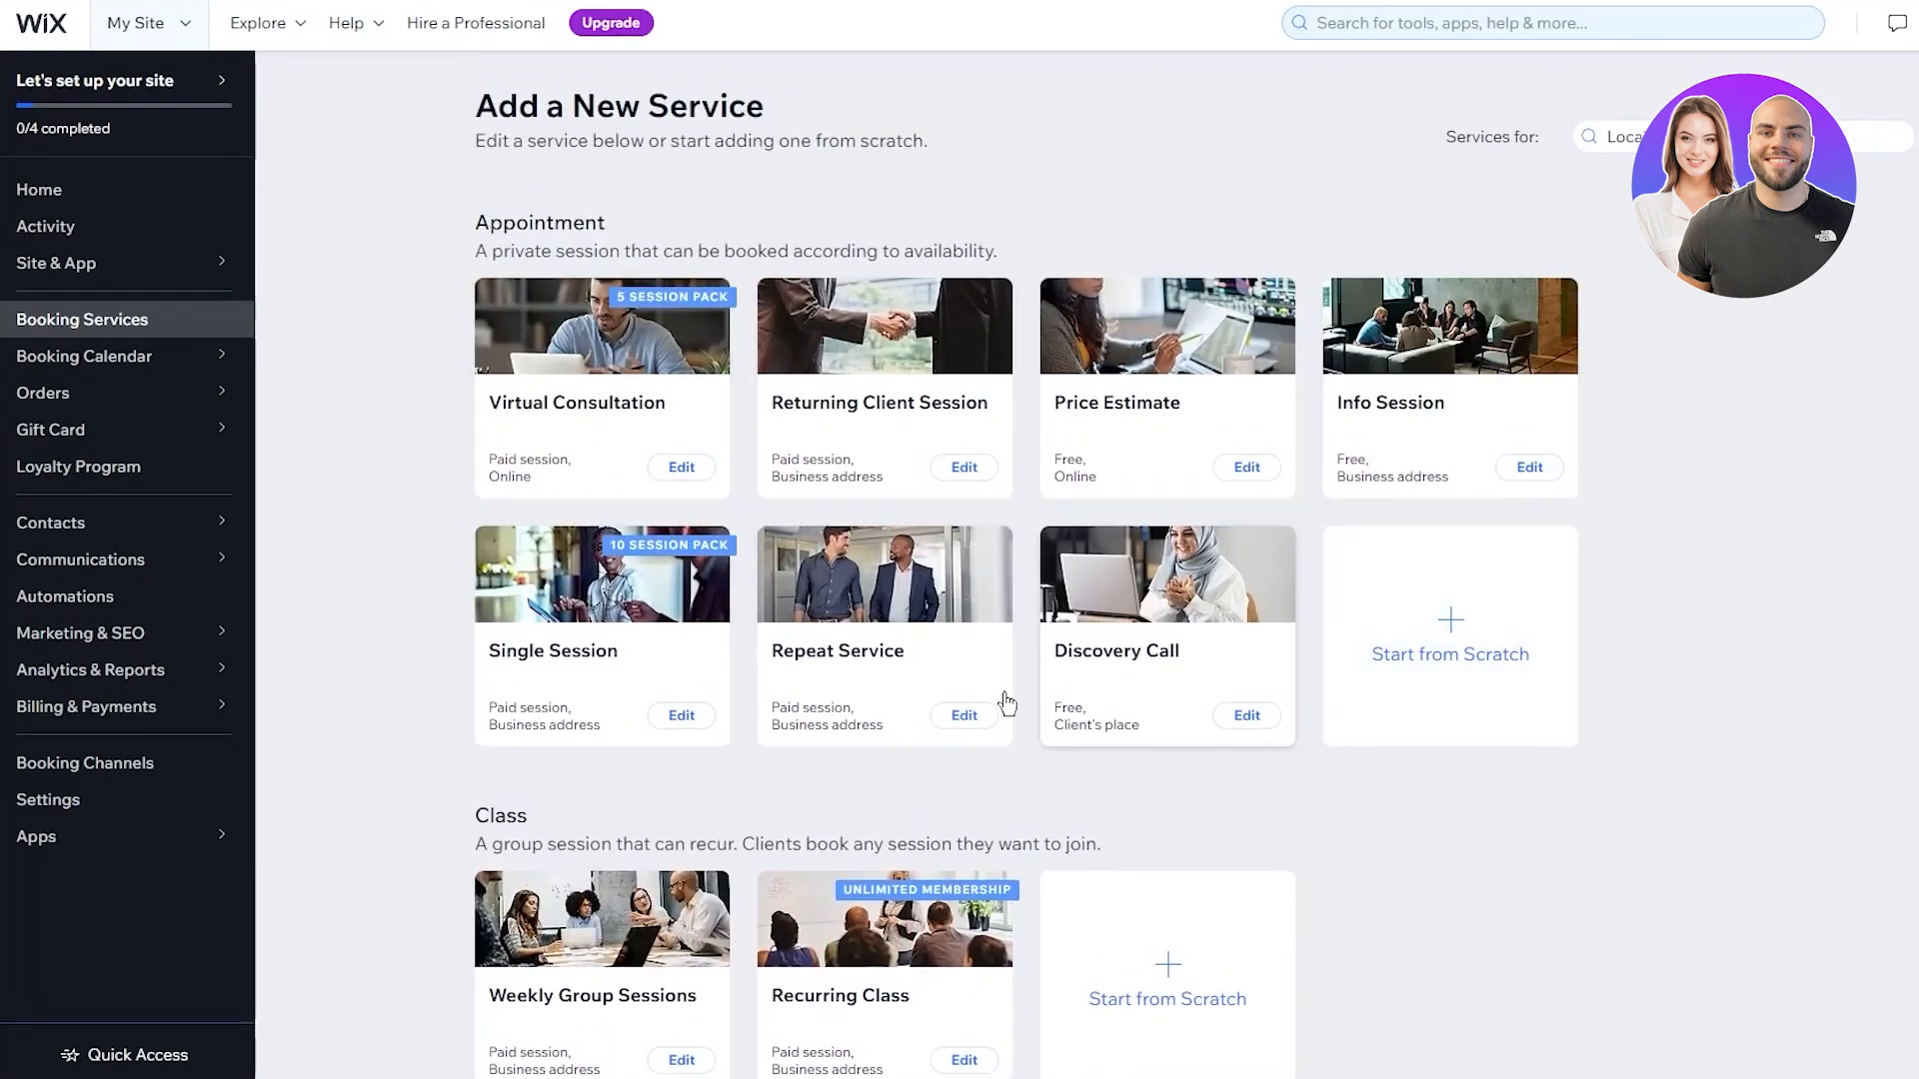
scroll(770, 649, down, 4)
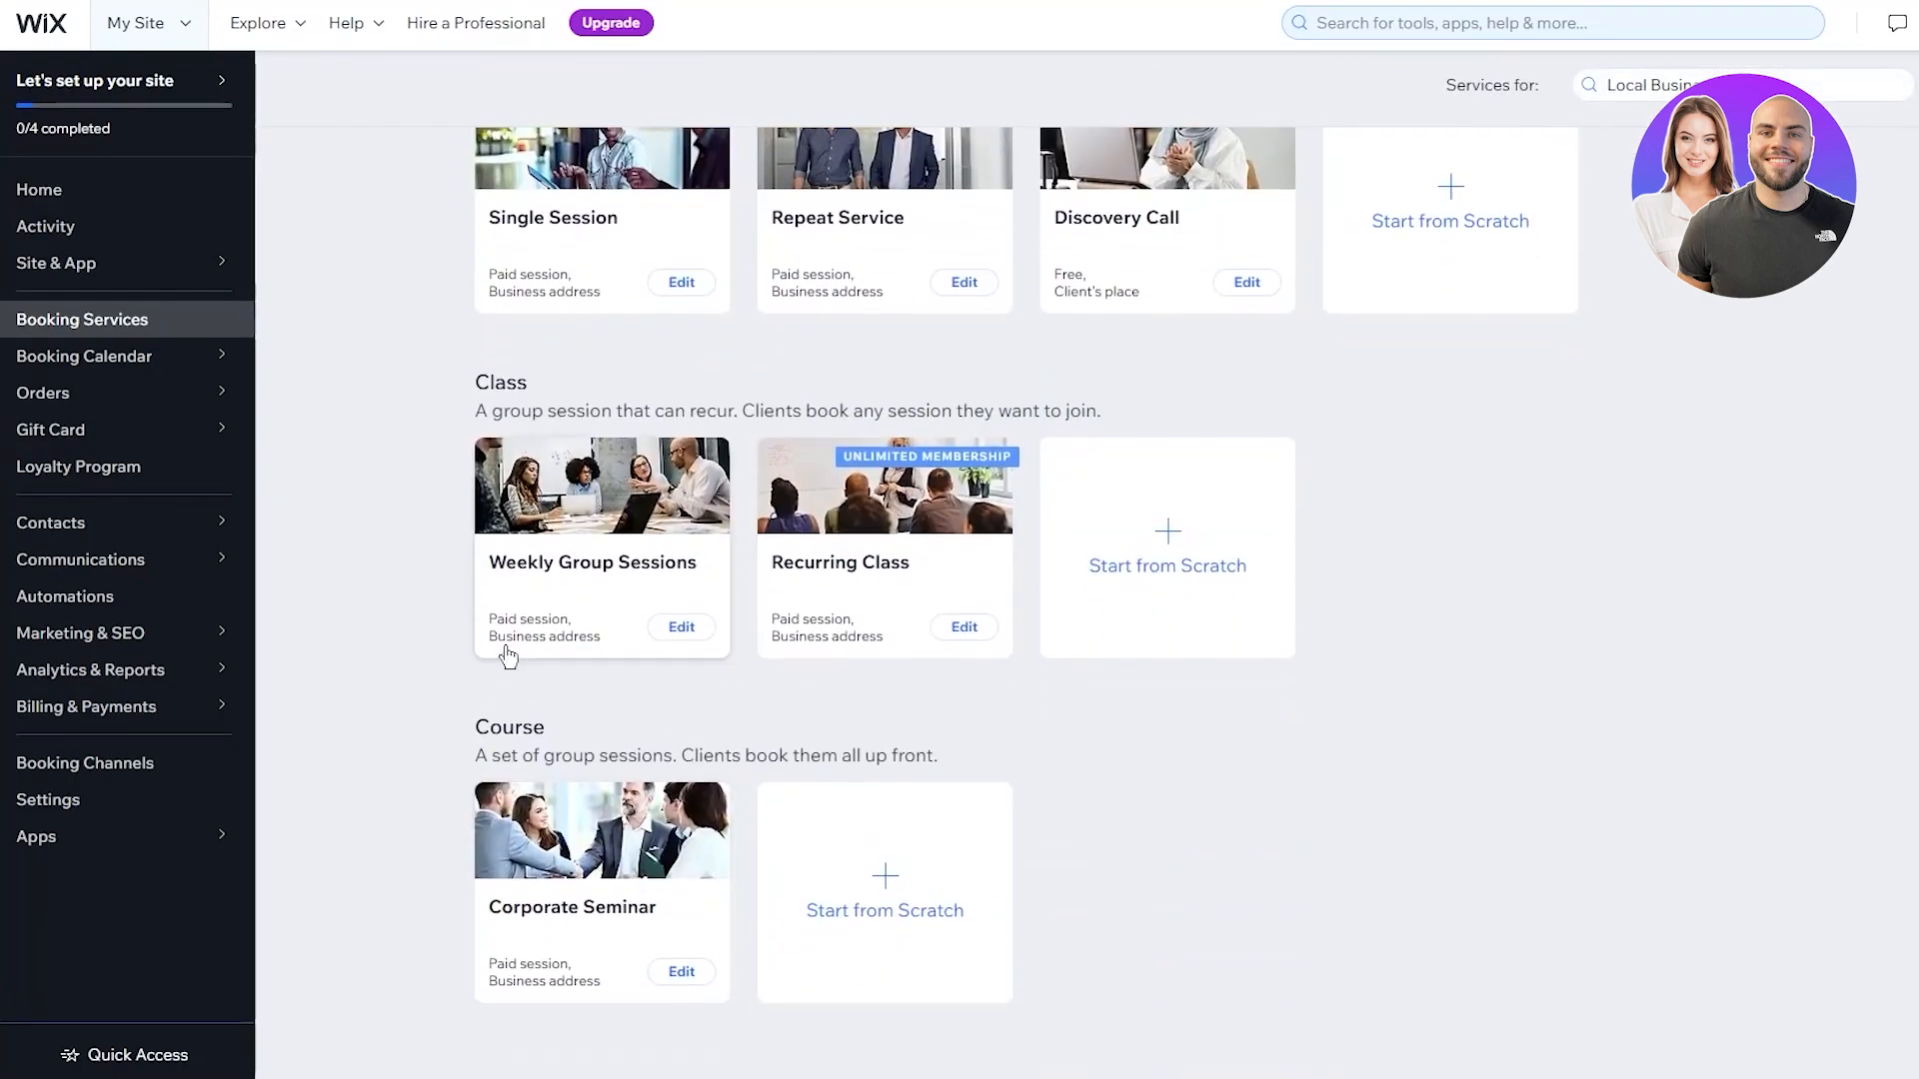
scroll(505, 655, up, 4)
click(687, 351)
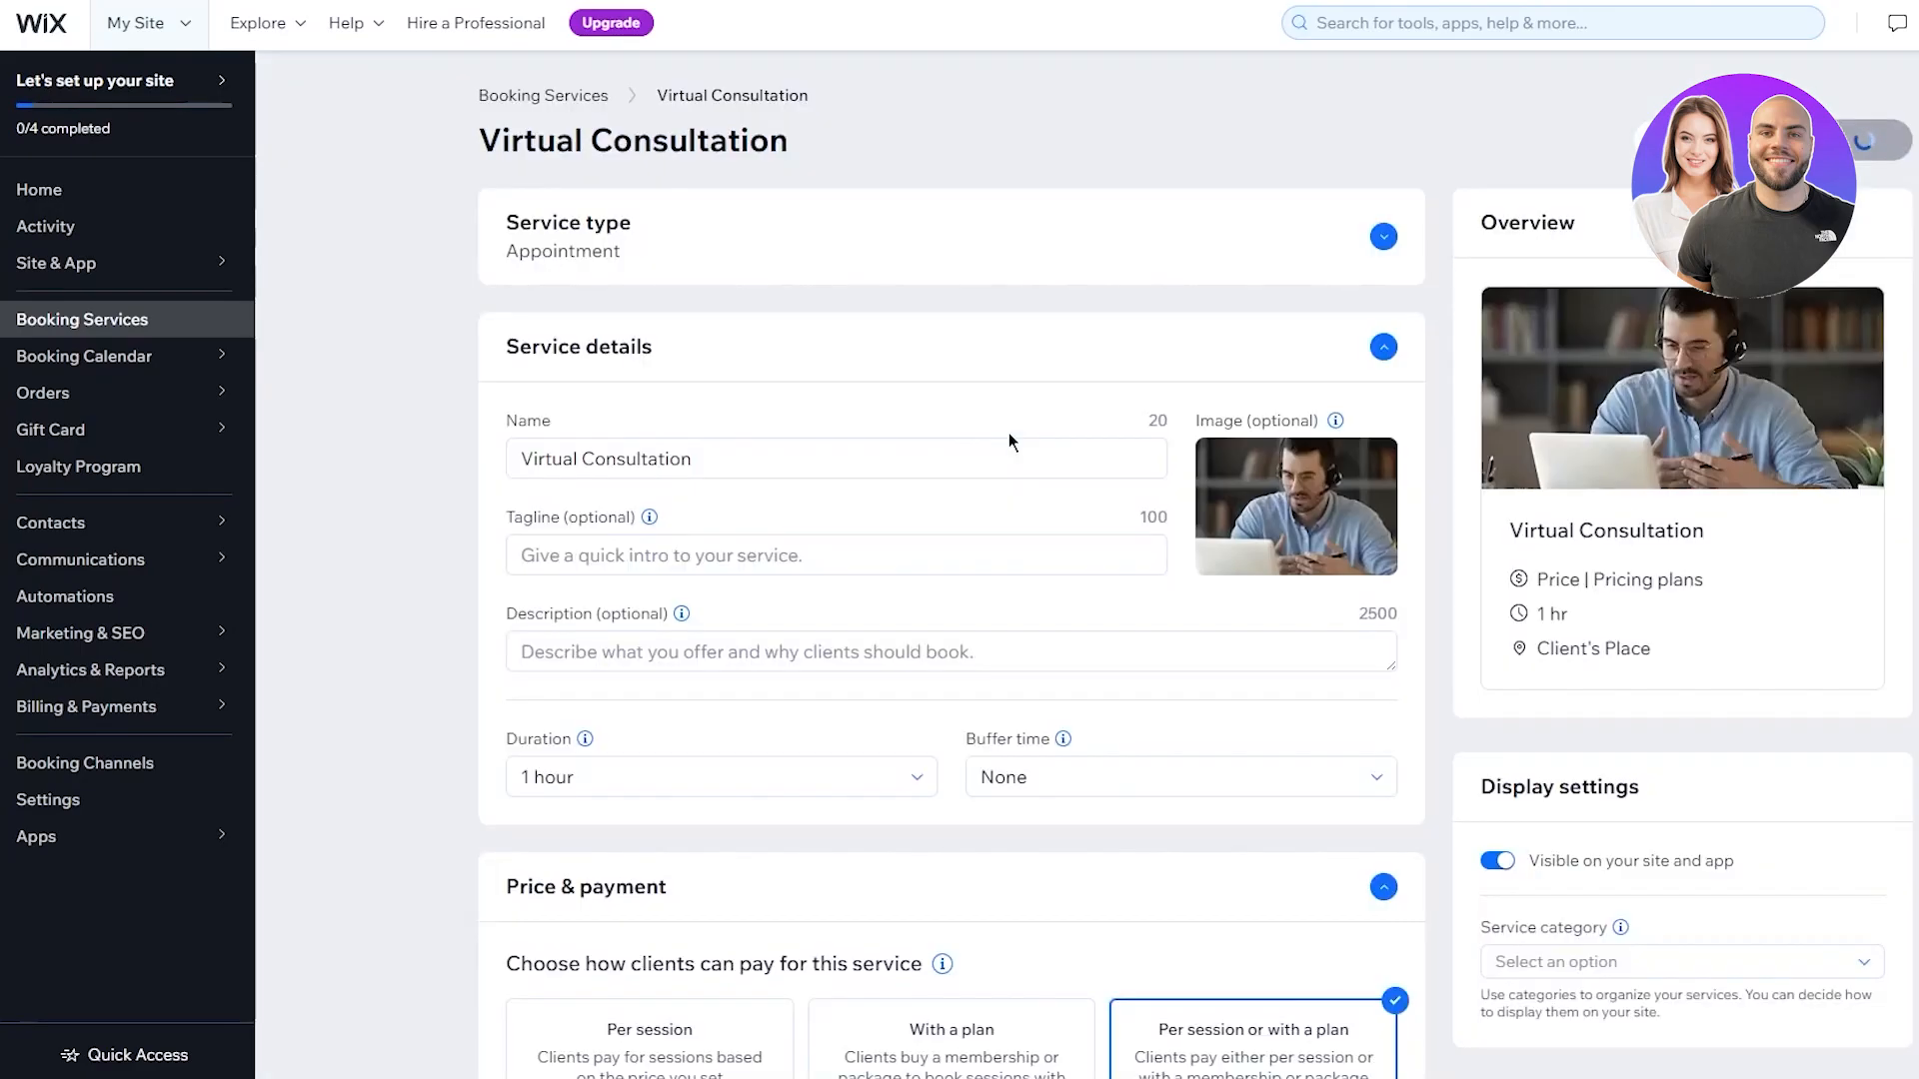
Leave the Virtual Consultation service without saving and return to the dashboard Home
scroll(472, 488, down, 9)
scroll(472, 488, up, 10)
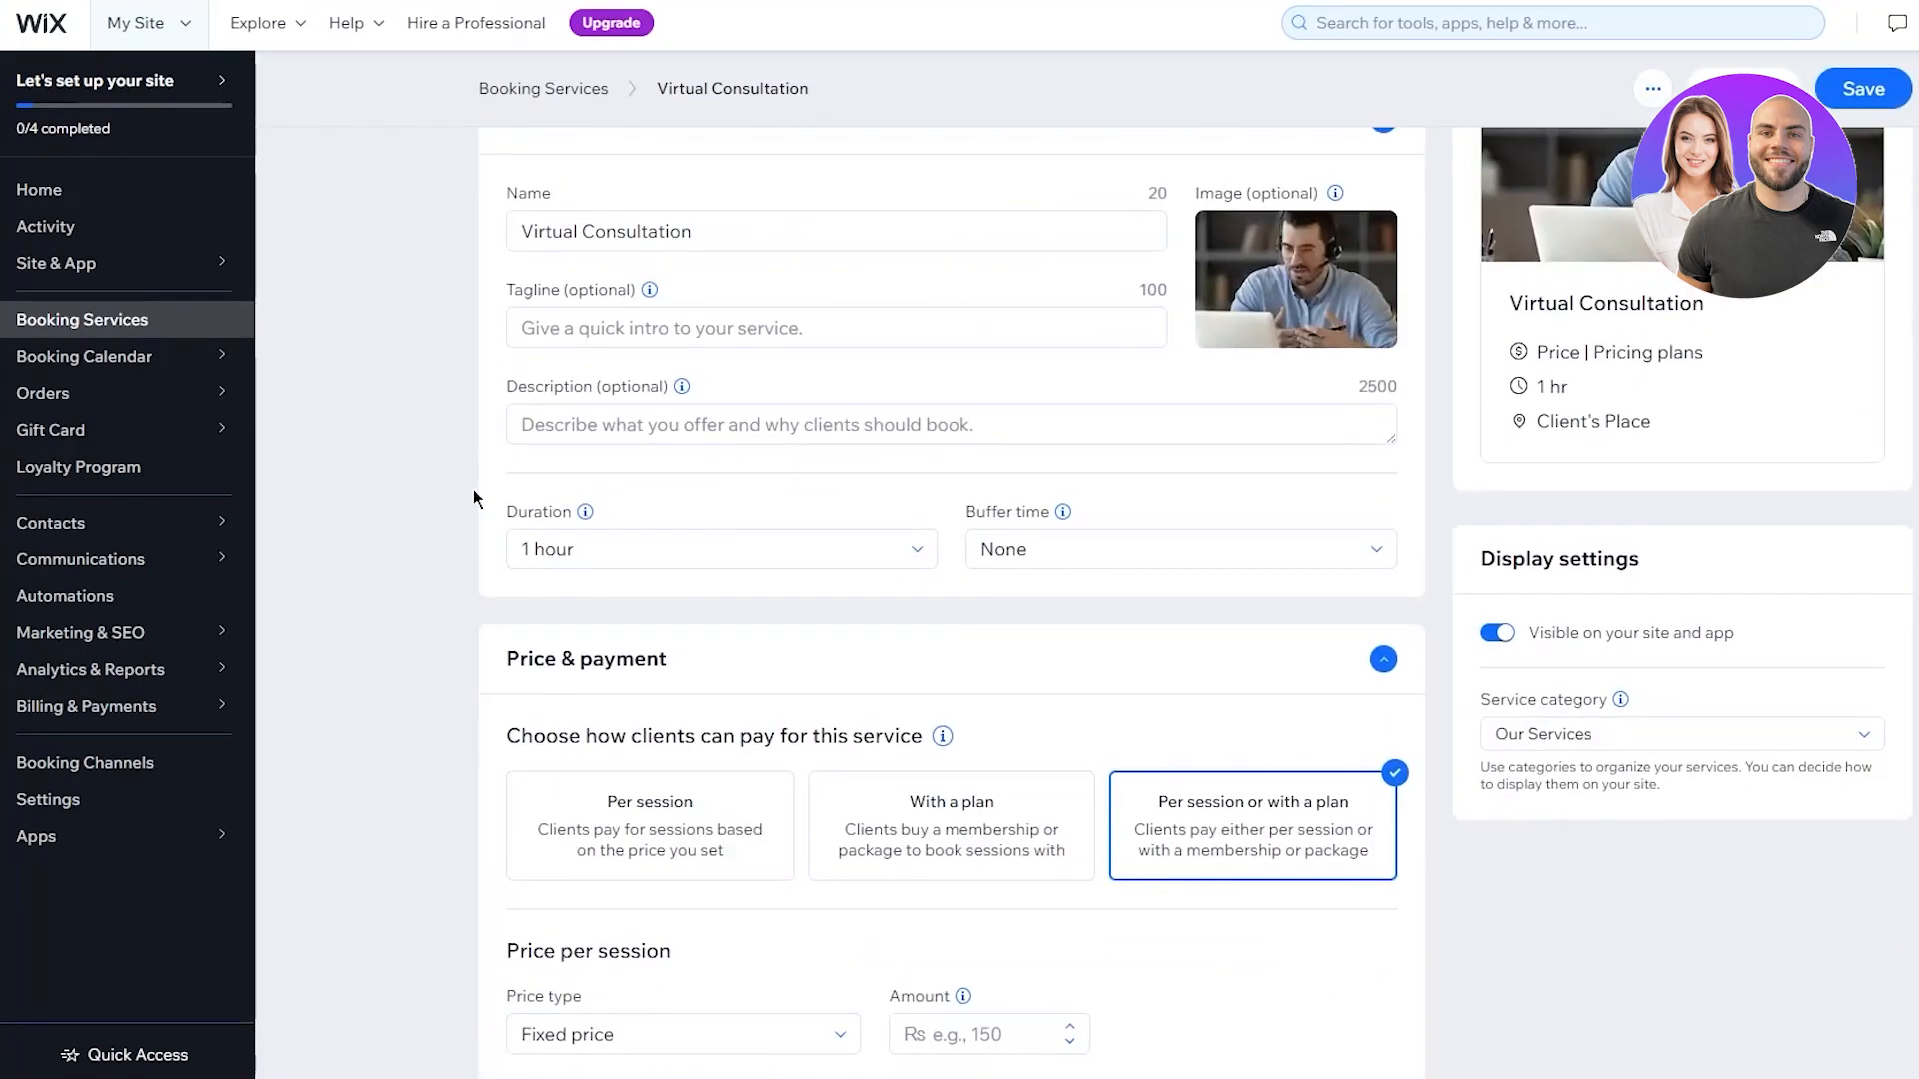
click(1715, 141)
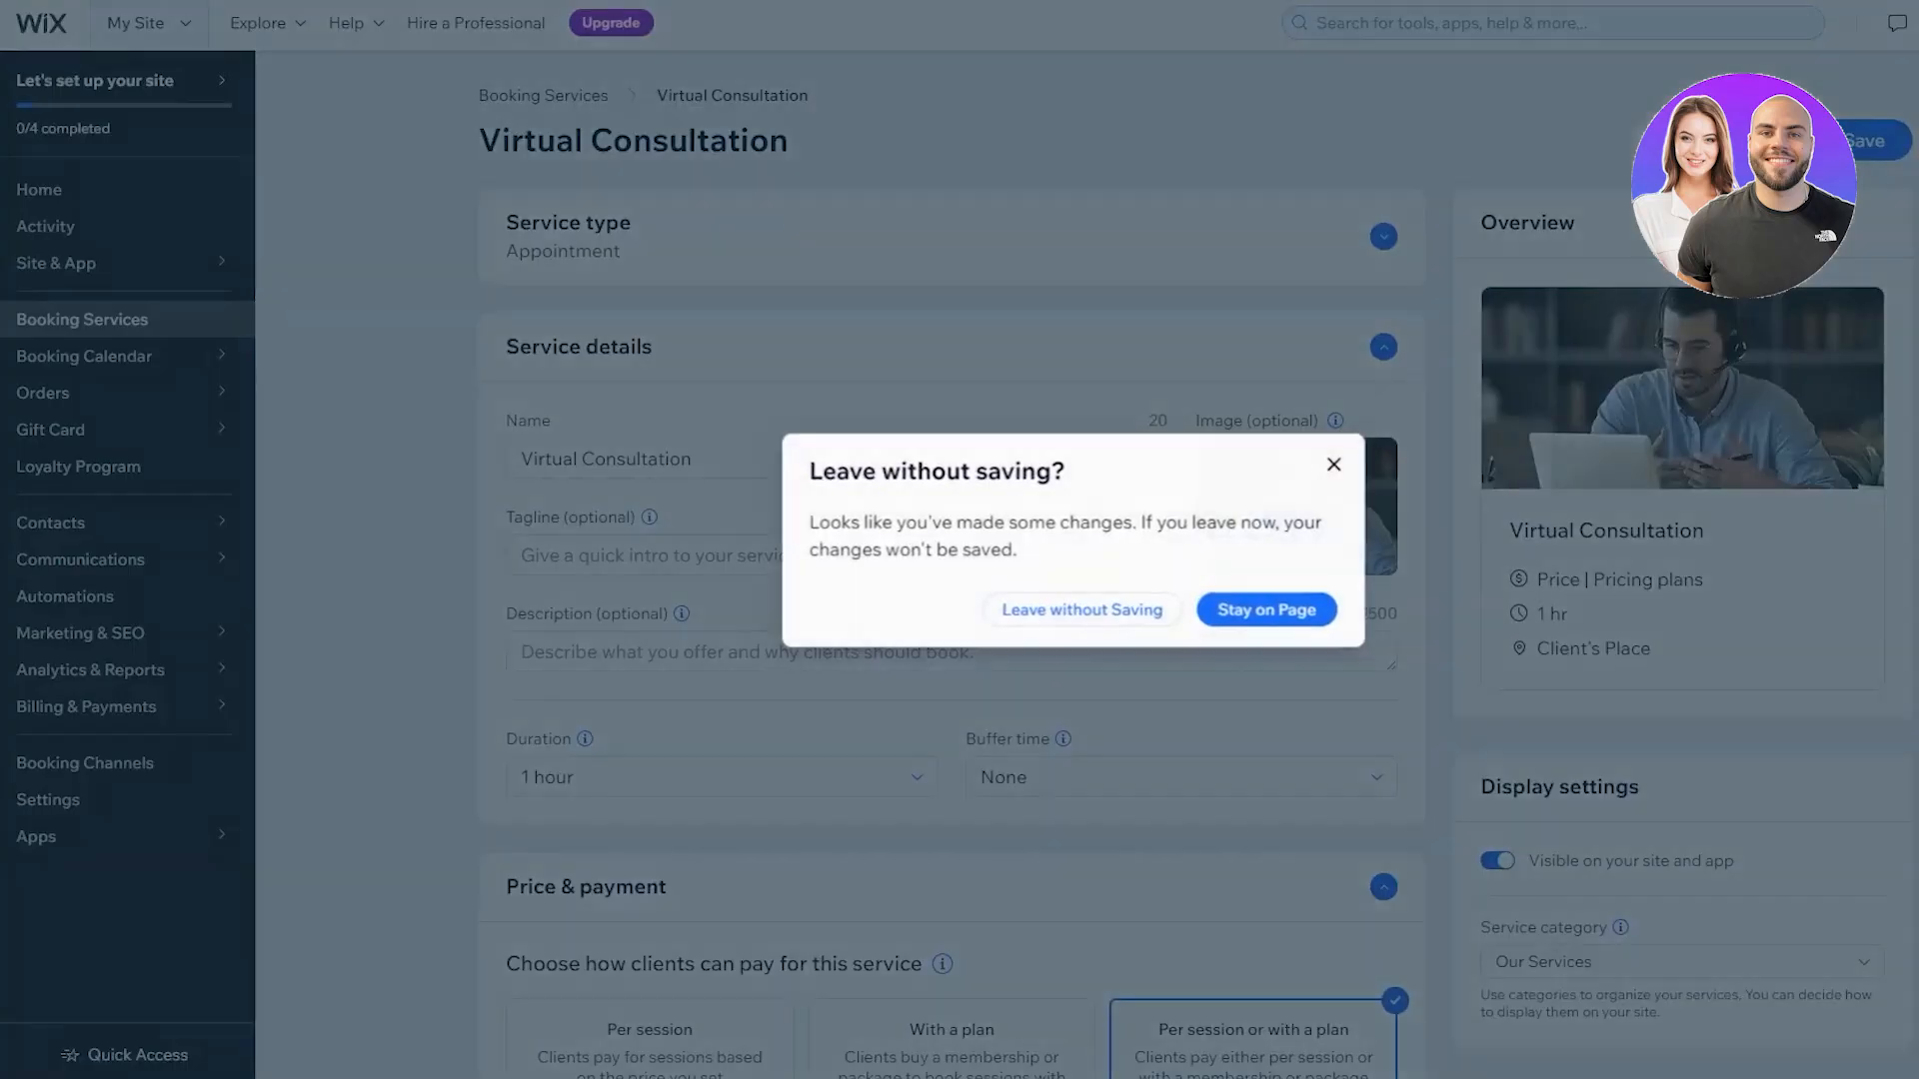
click(1030, 607)
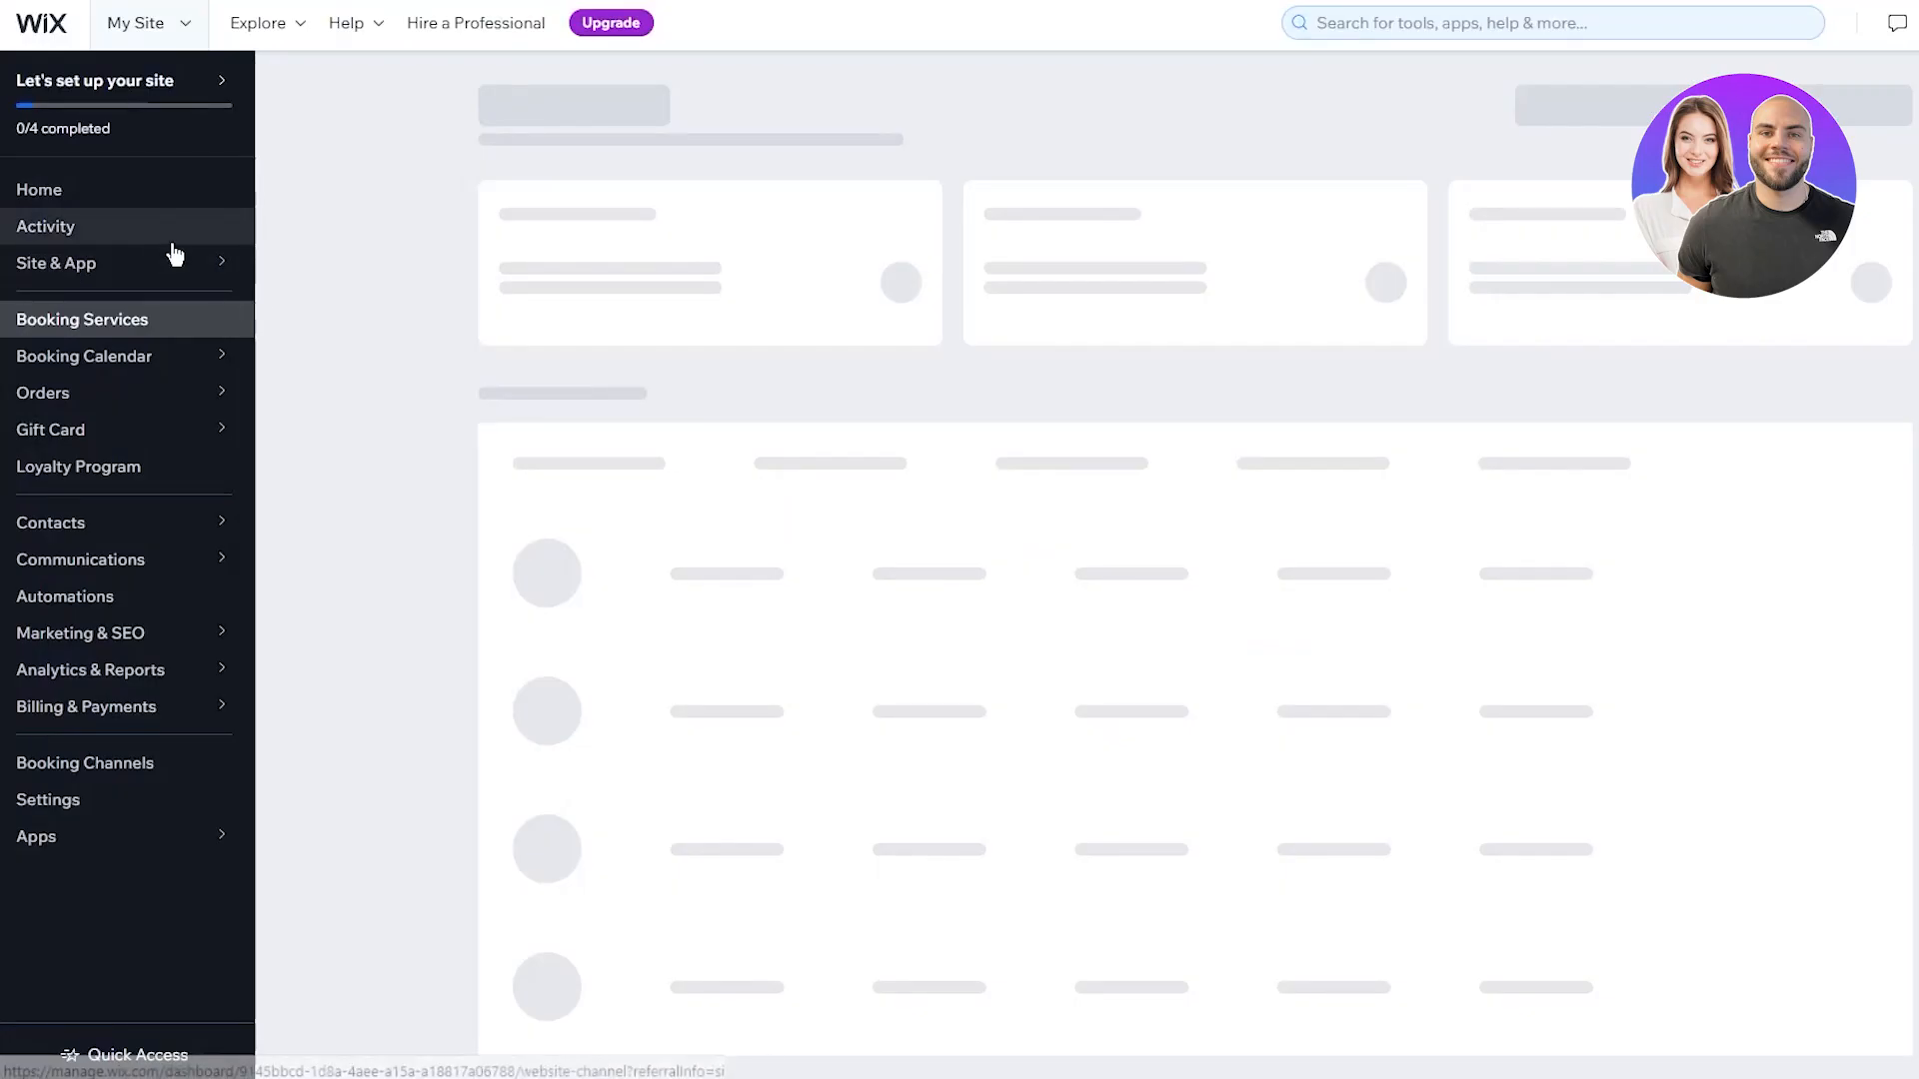
click(85, 196)
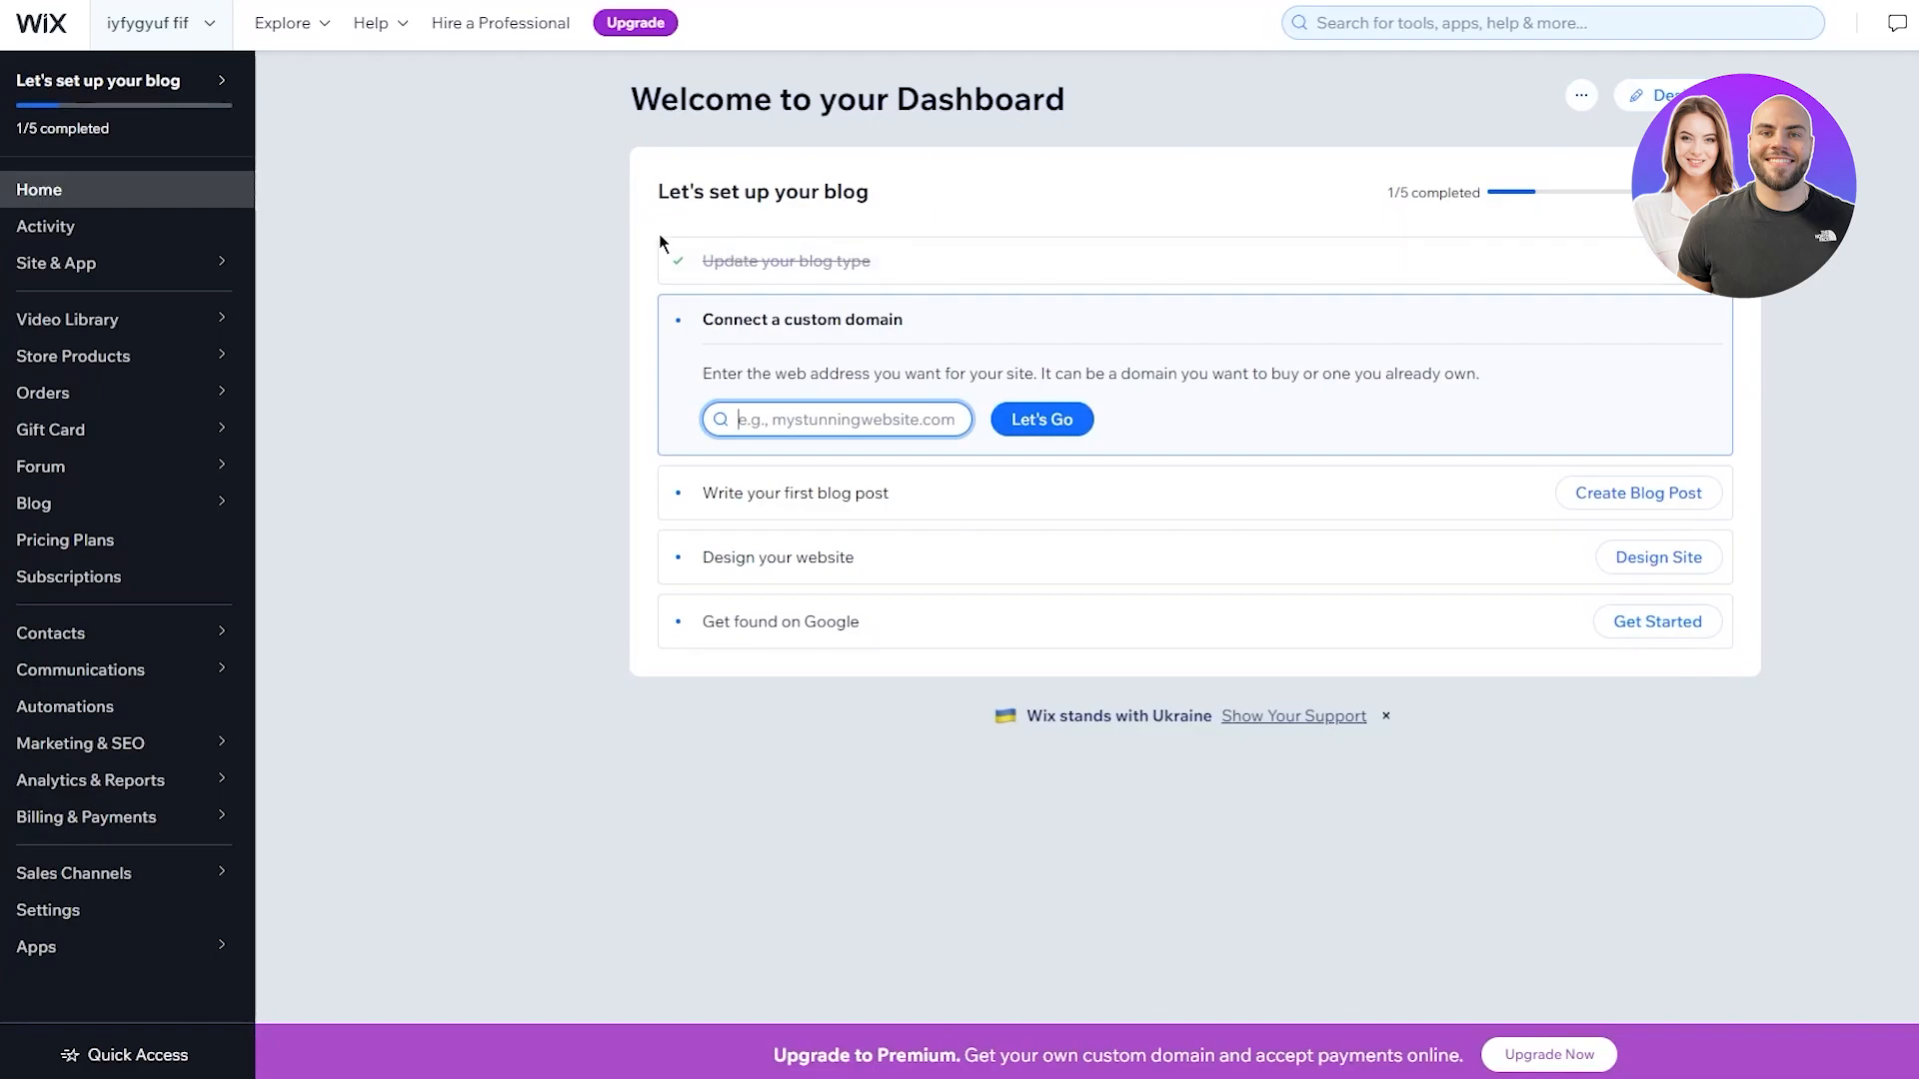
drag(699, 304, 1053, 423)
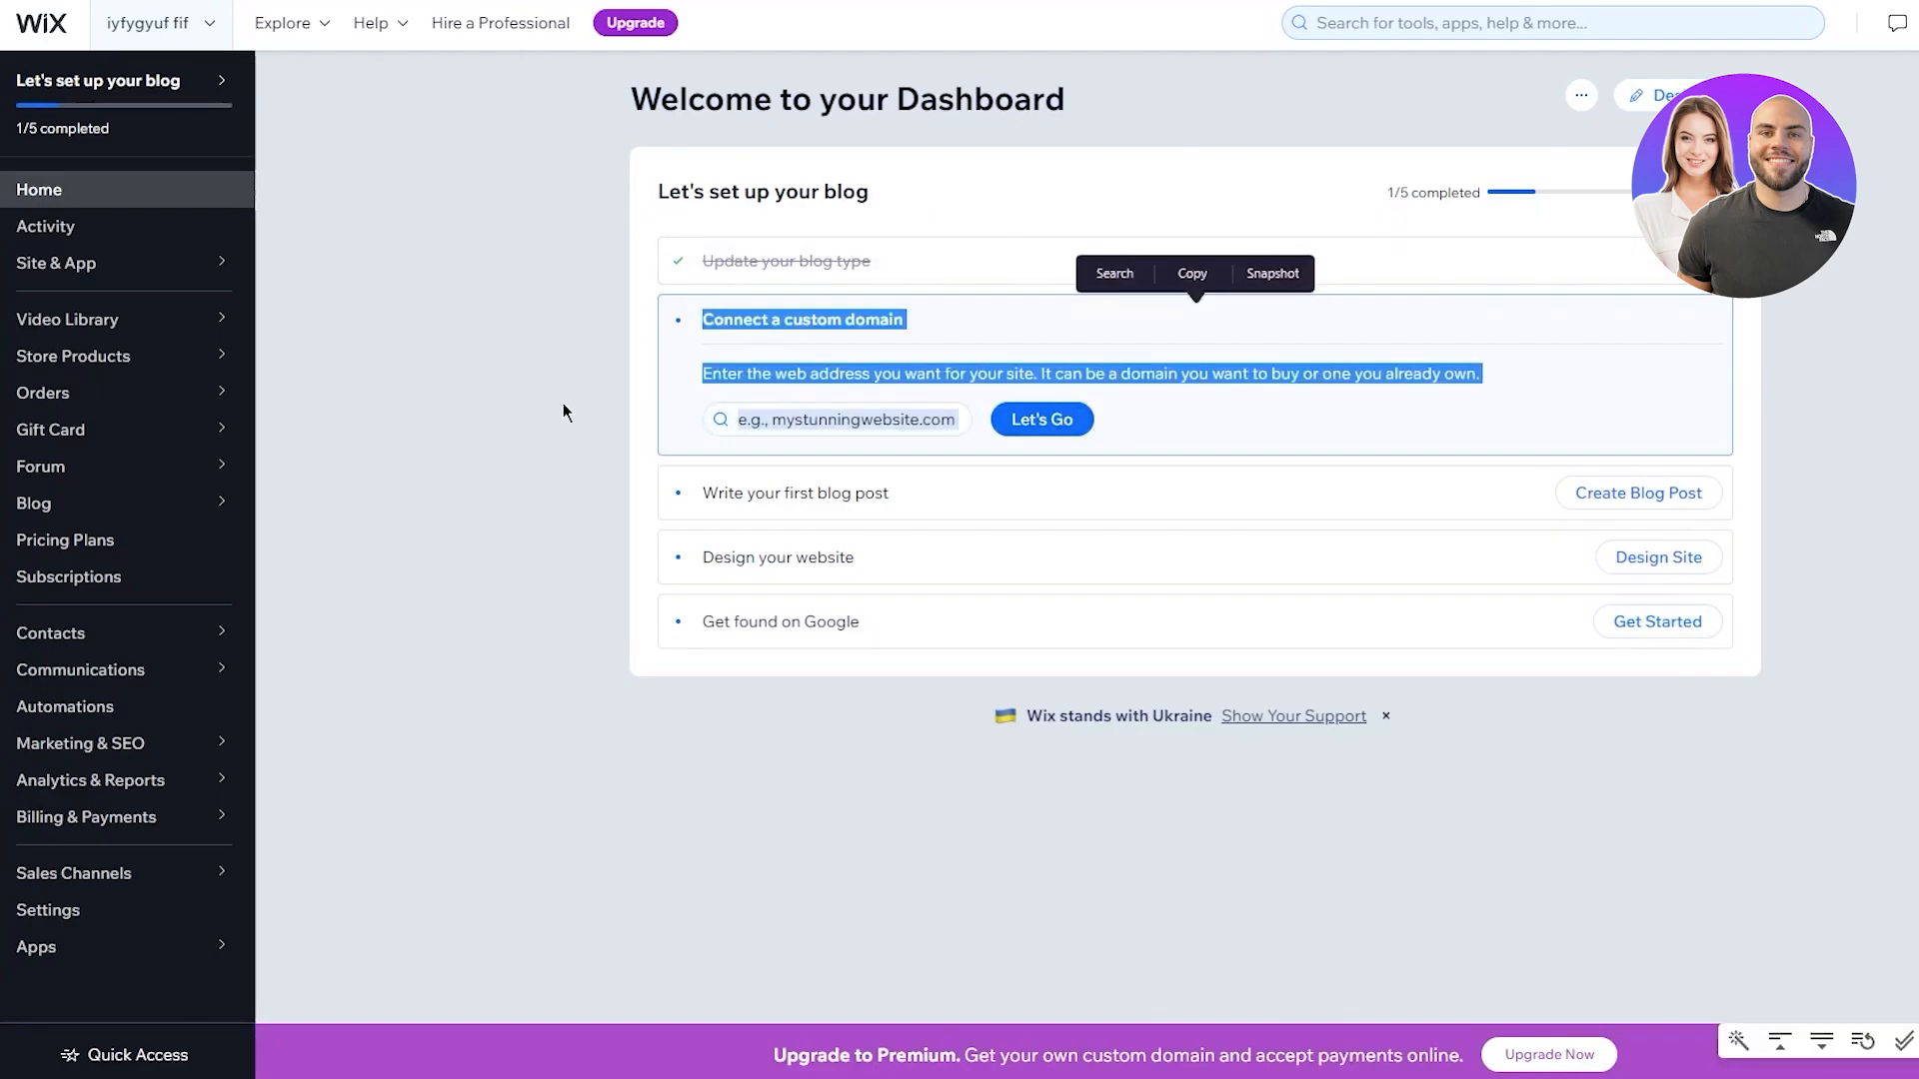
click(808, 415)
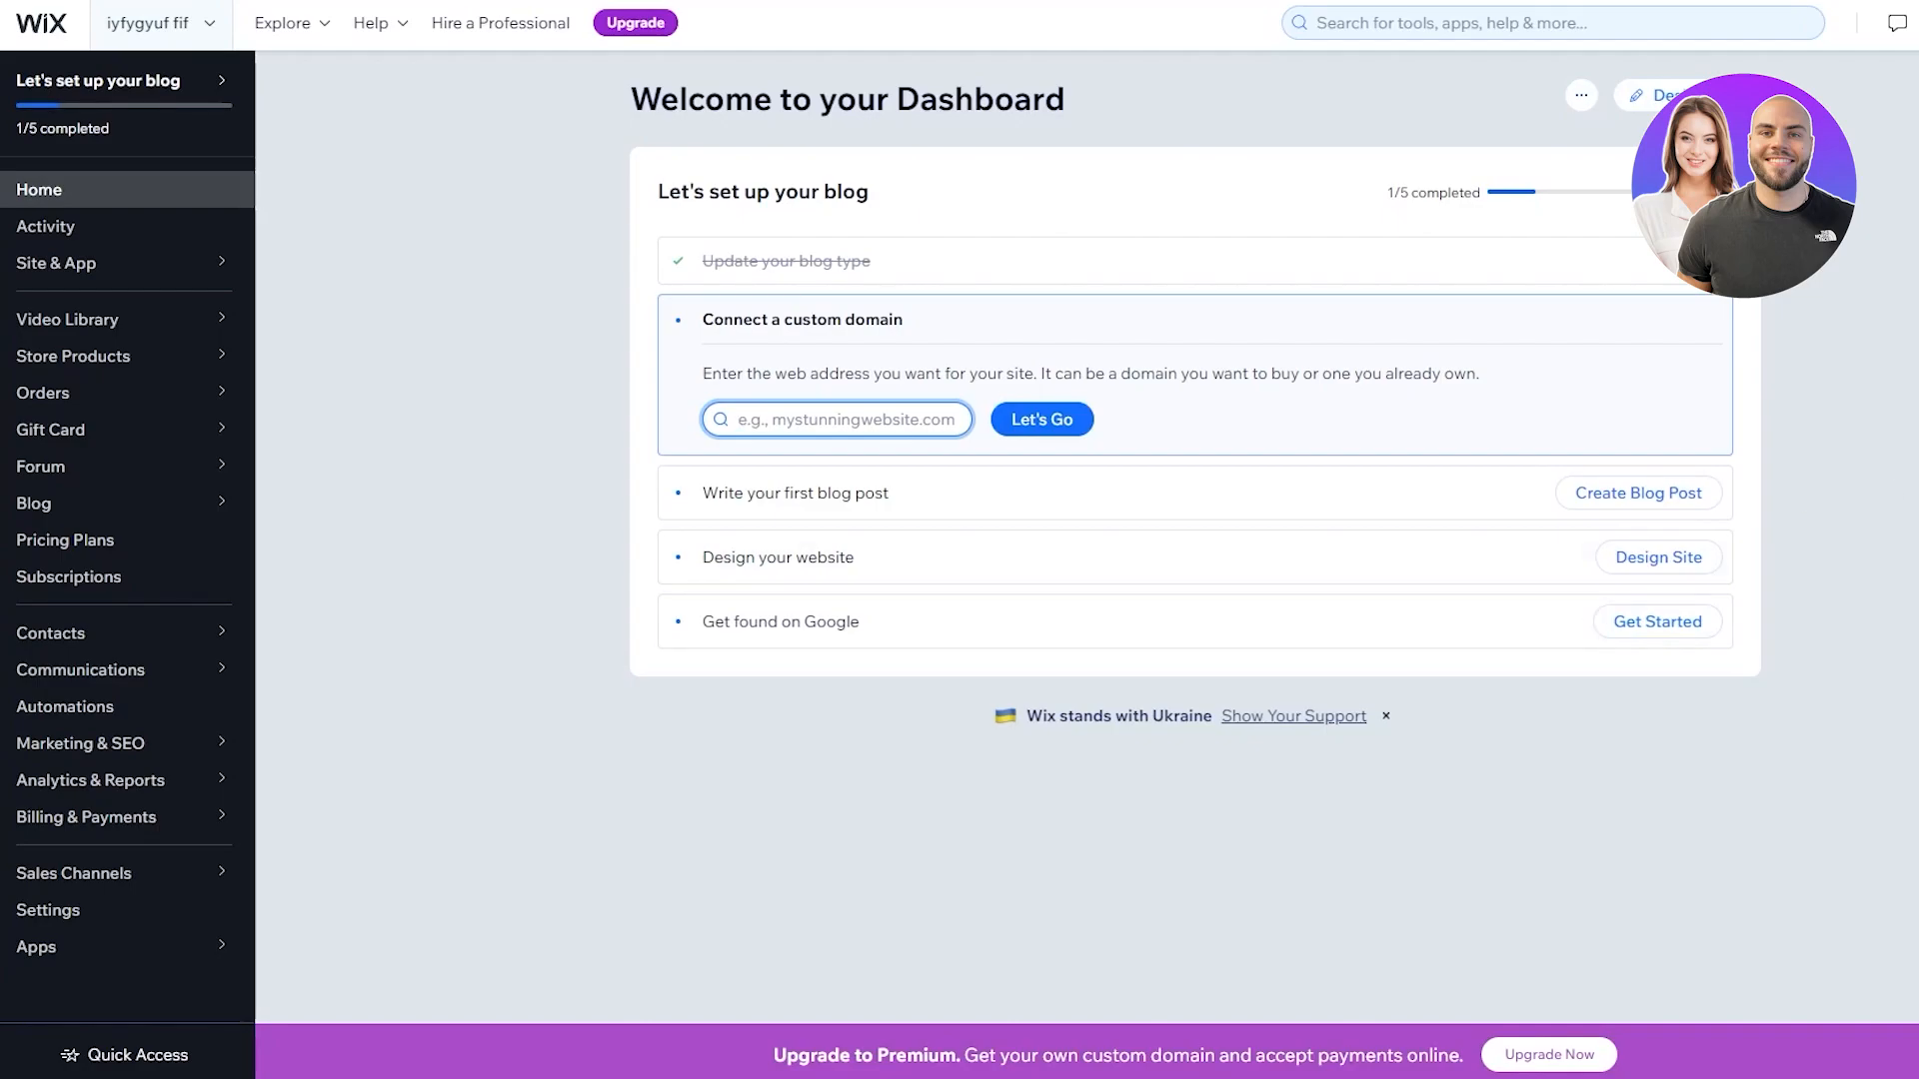
drag(1913, 425, 1915, 649)
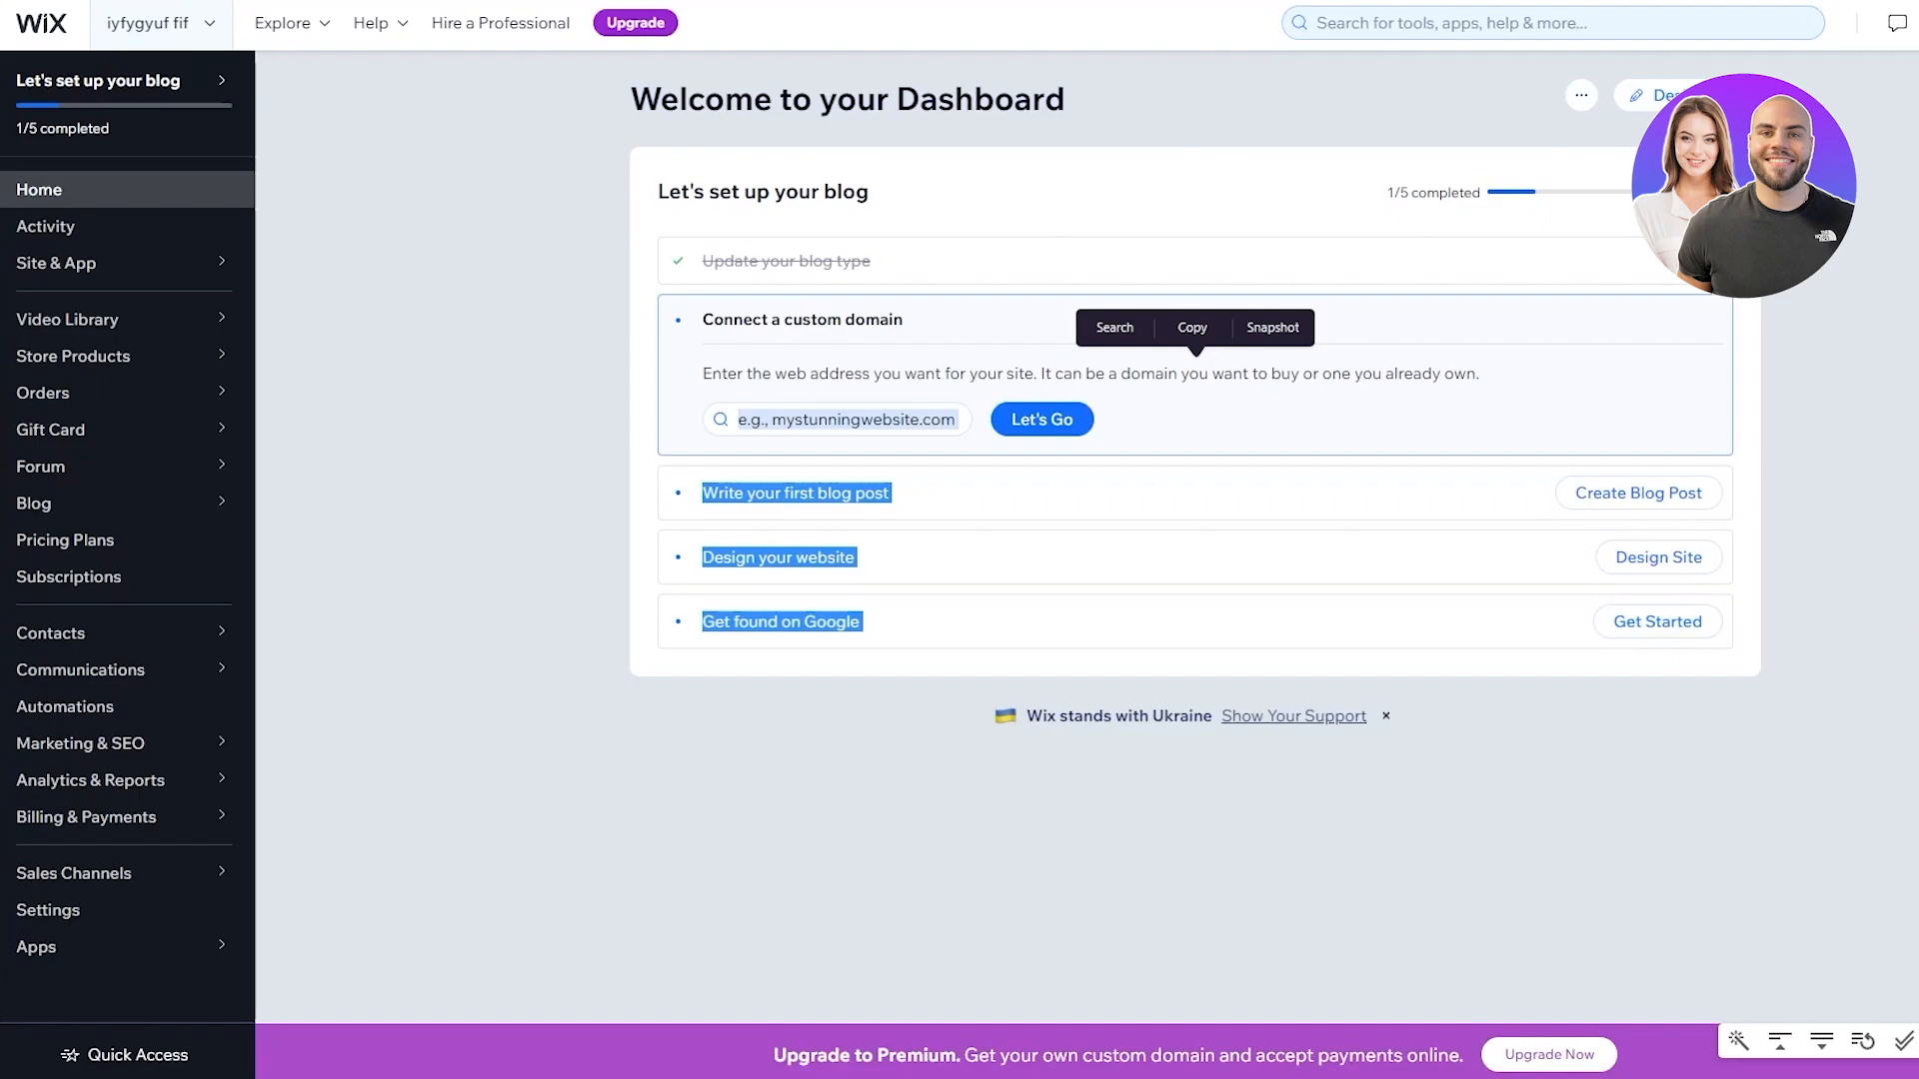
click(1887, 433)
drag(504, 367, 1479, 374)
click(1886, 404)
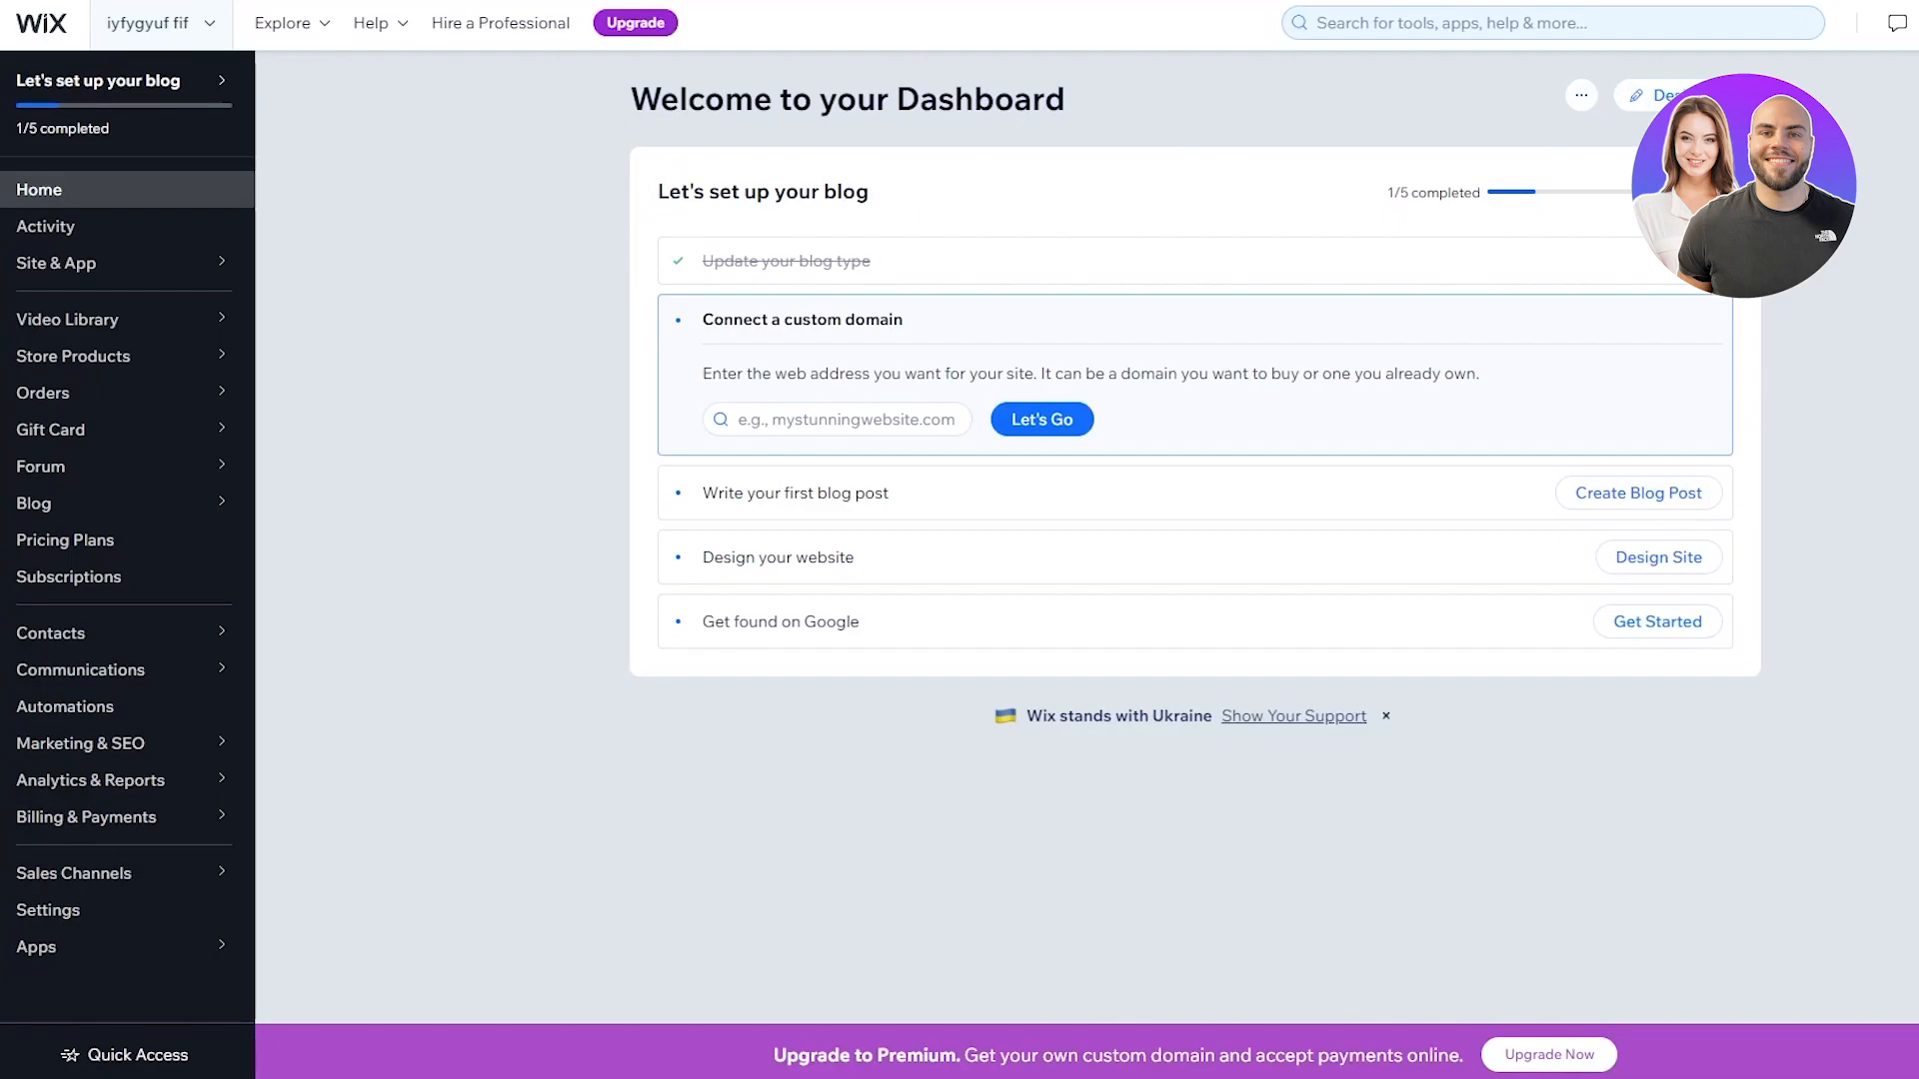
Open the website design choice page and review its heading and two options
click(175, 911)
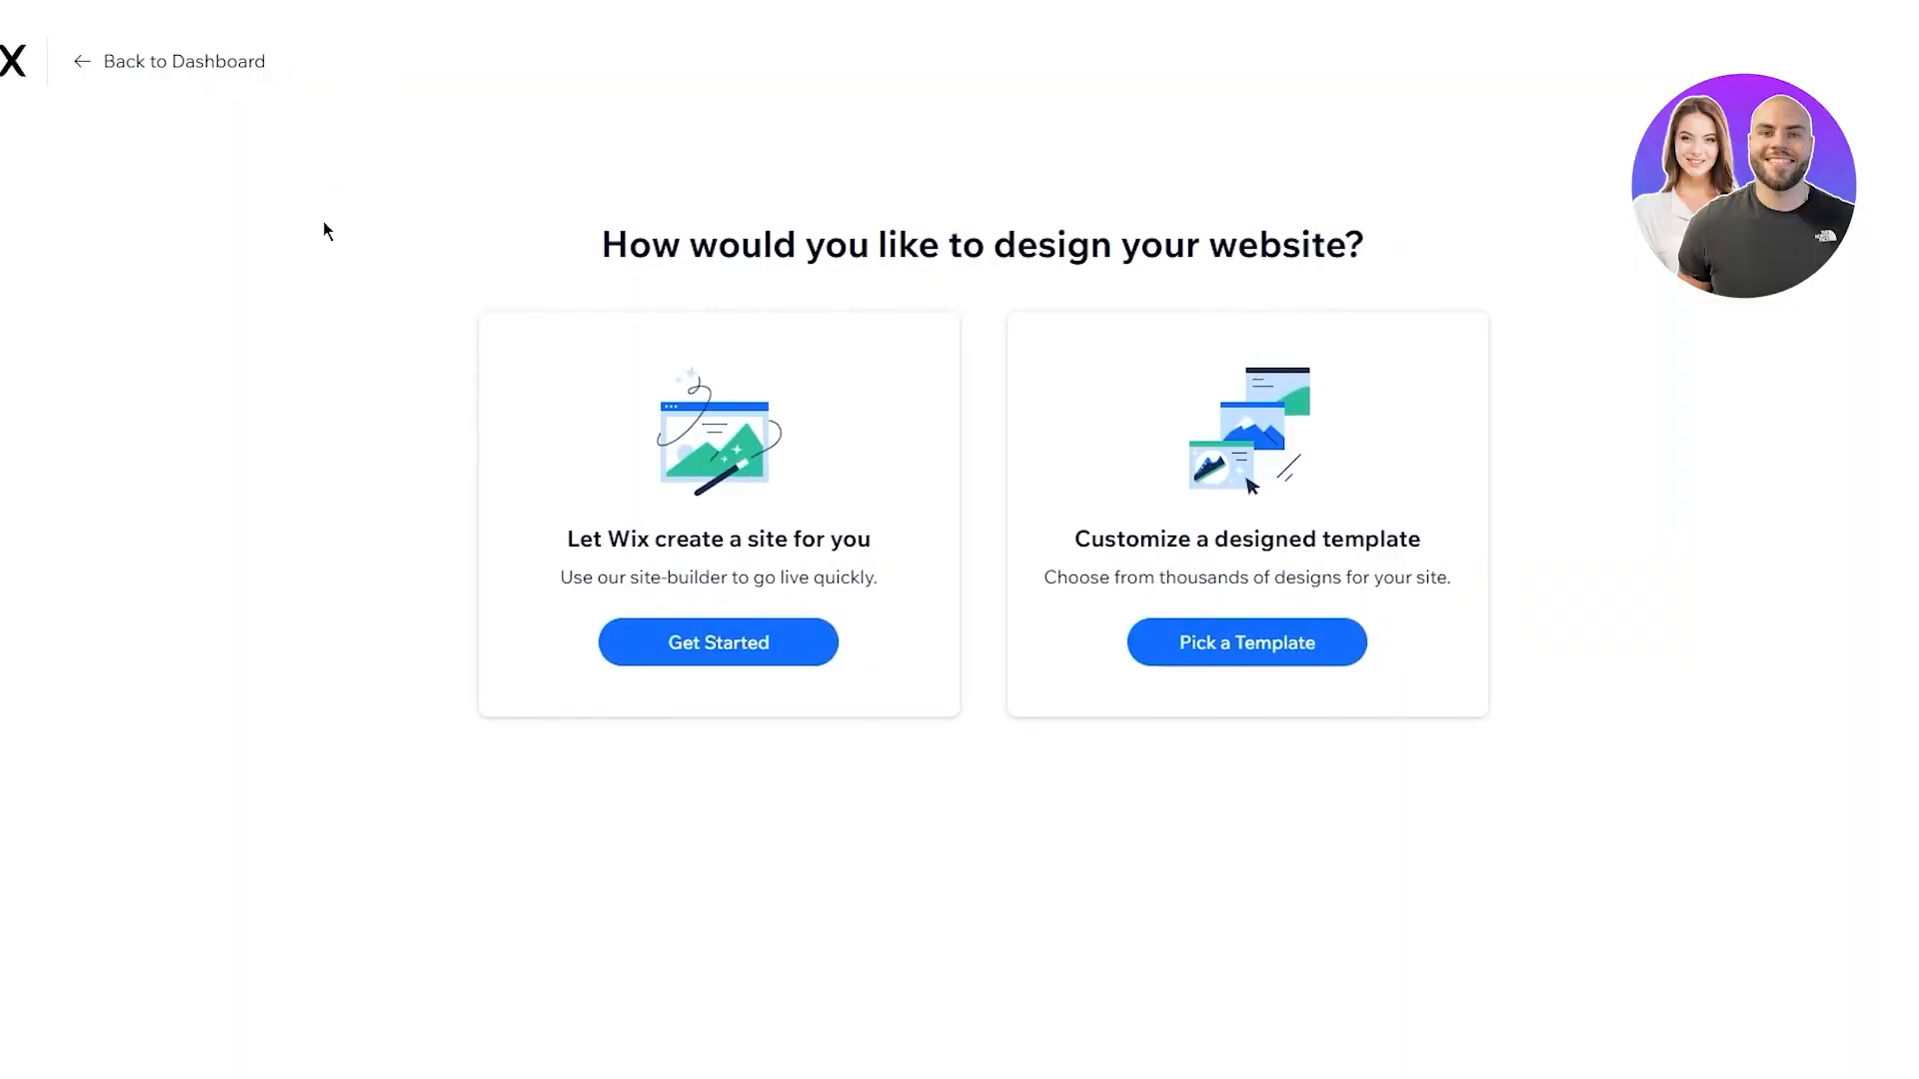
drag(608, 250, 1858, 357)
click(1765, 347)
drag(325, 427, 1508, 650)
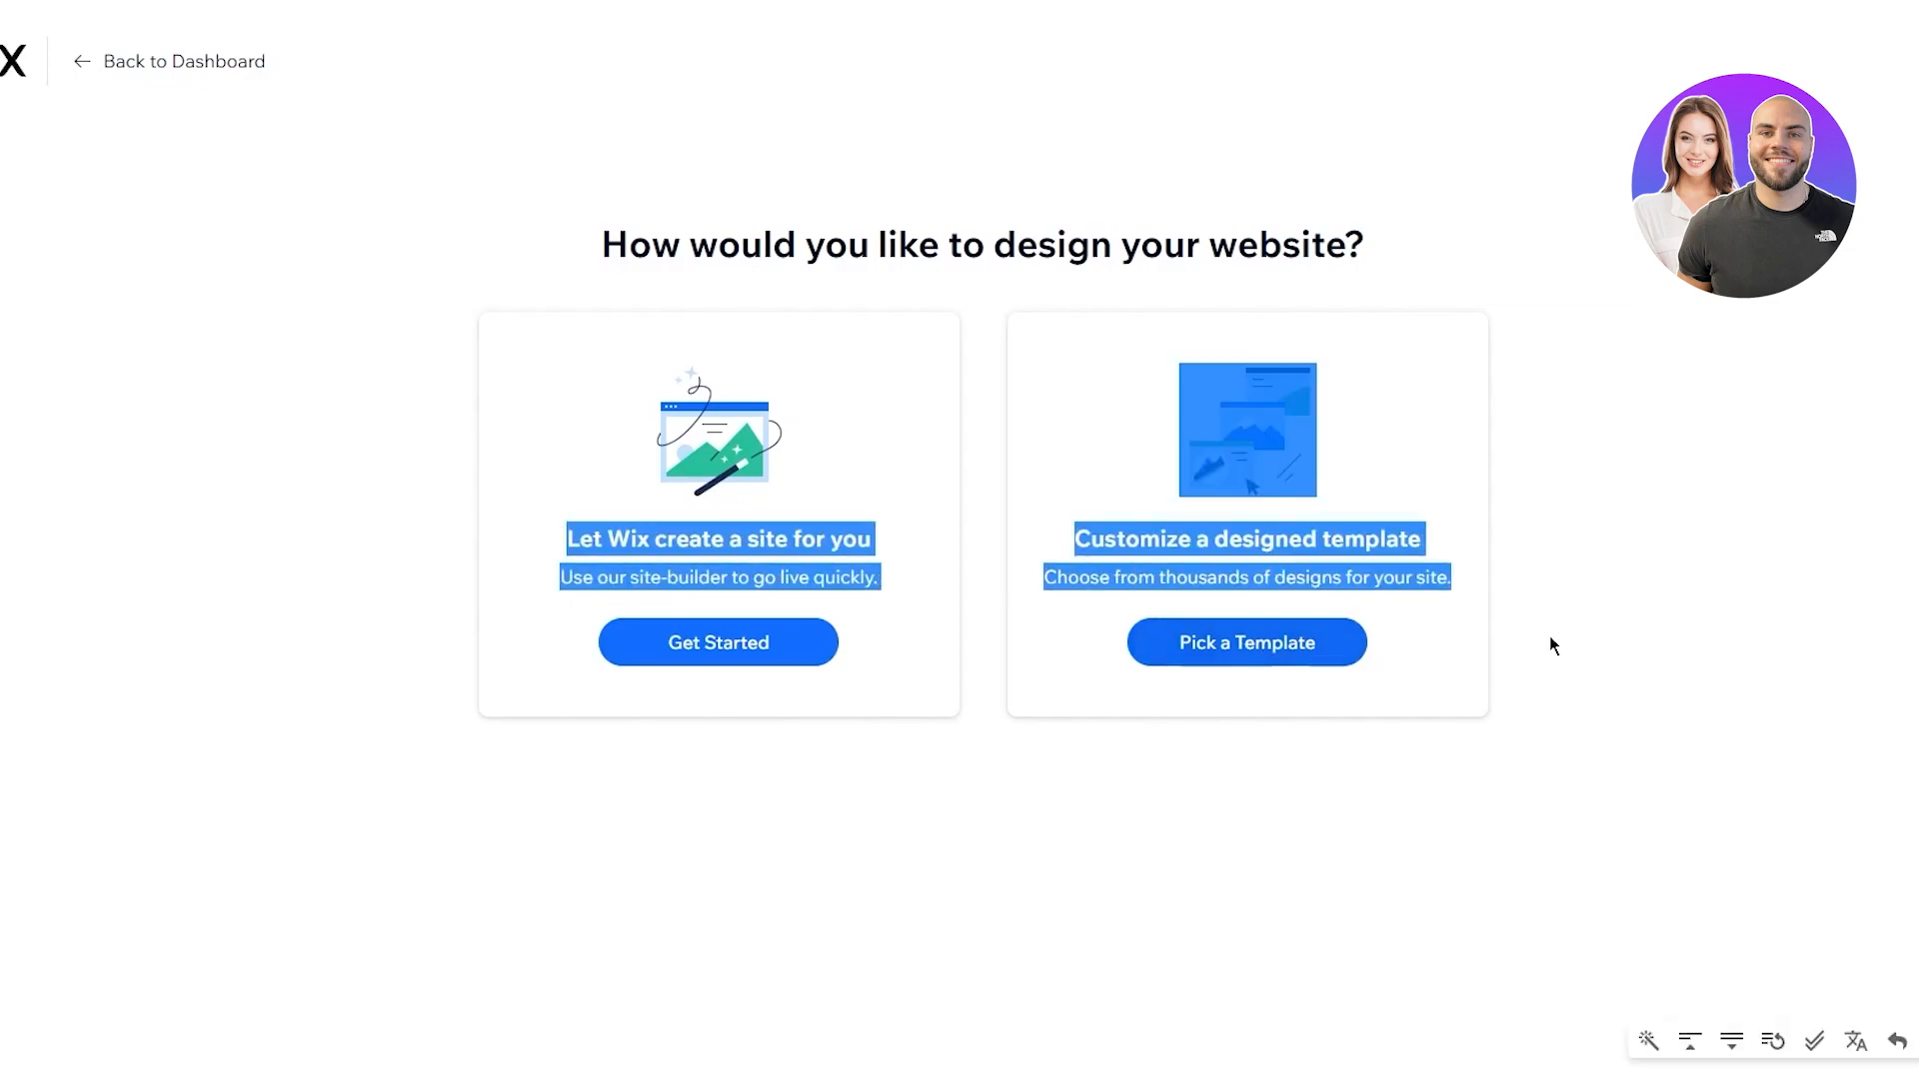
click(1696, 596)
Read the site-builder and Customize a designed template descriptions, then close the system notification panel
drag(465, 581, 944, 572)
click(943, 571)
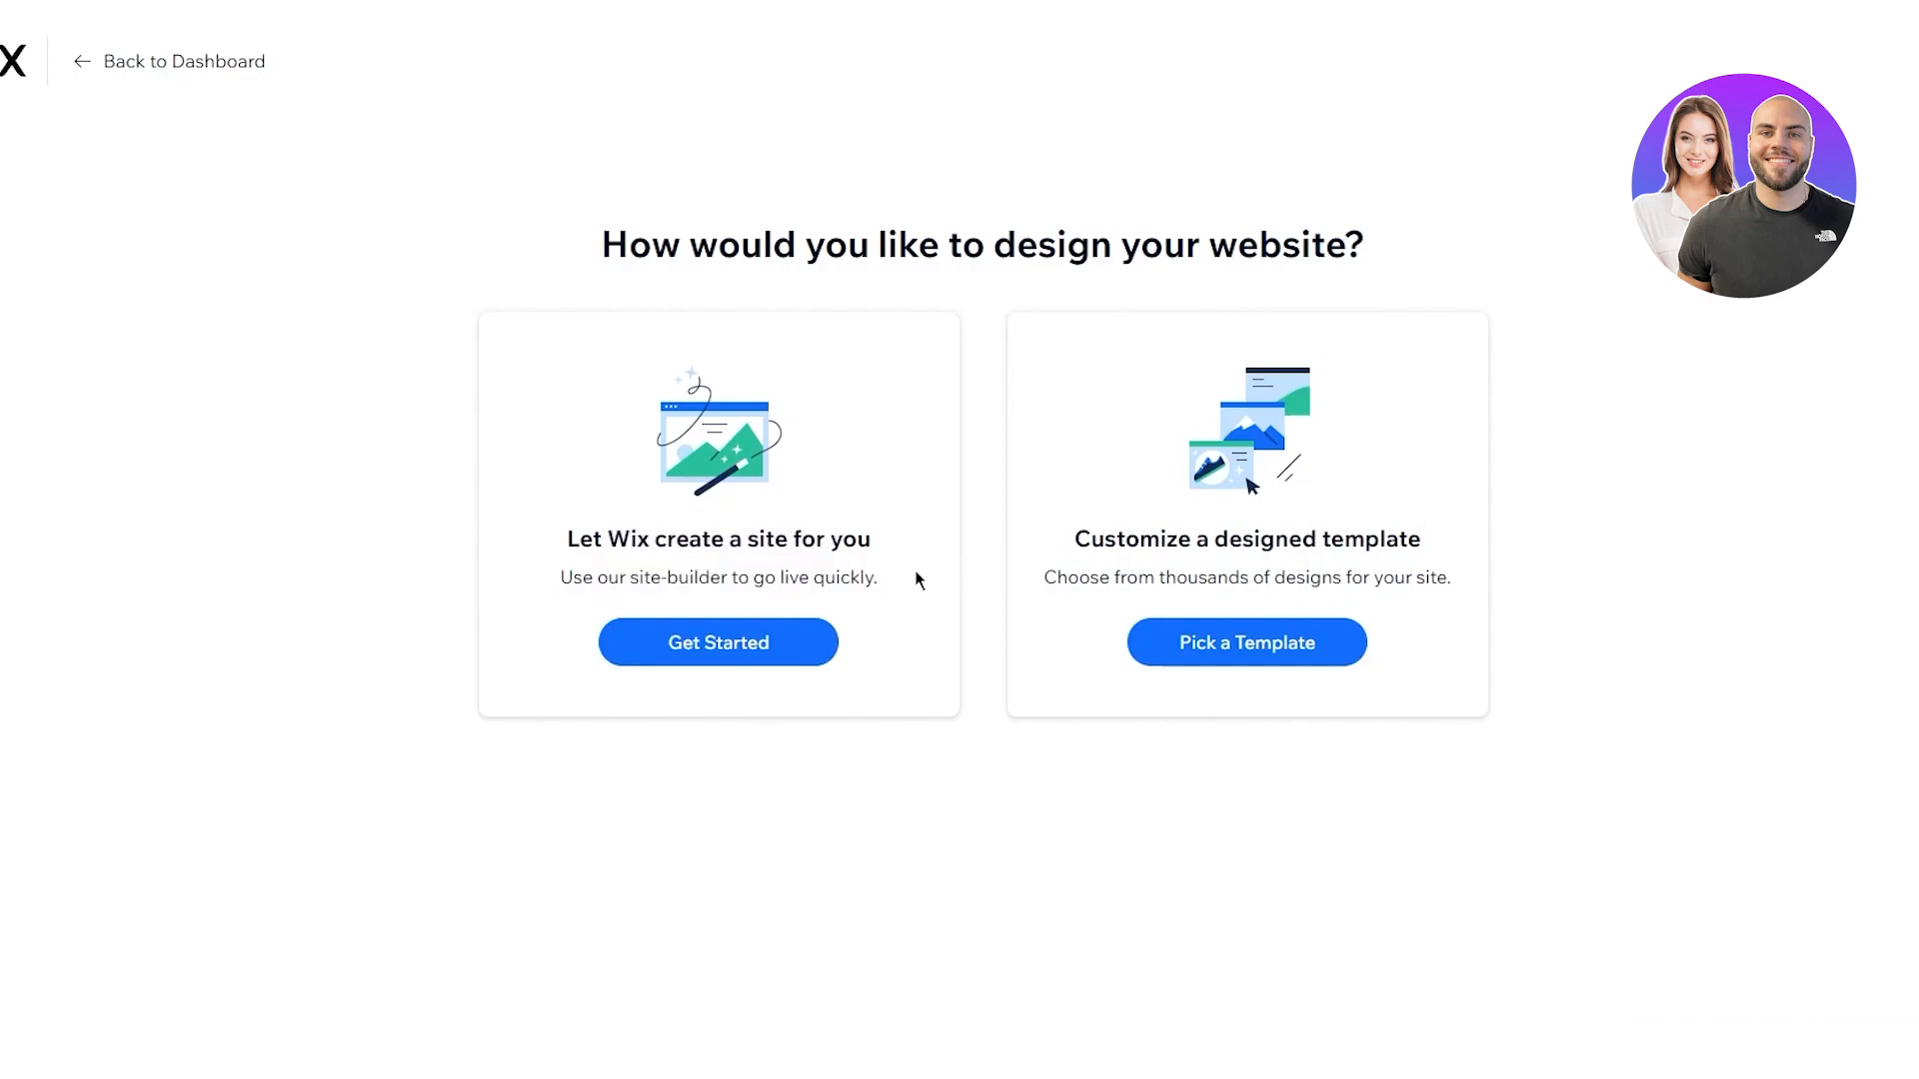
drag(1028, 523, 1695, 557)
click(1599, 568)
drag(1001, 581, 1517, 599)
click(1517, 599)
drag(380, 500, 989, 621)
click(989, 621)
key(super+a)
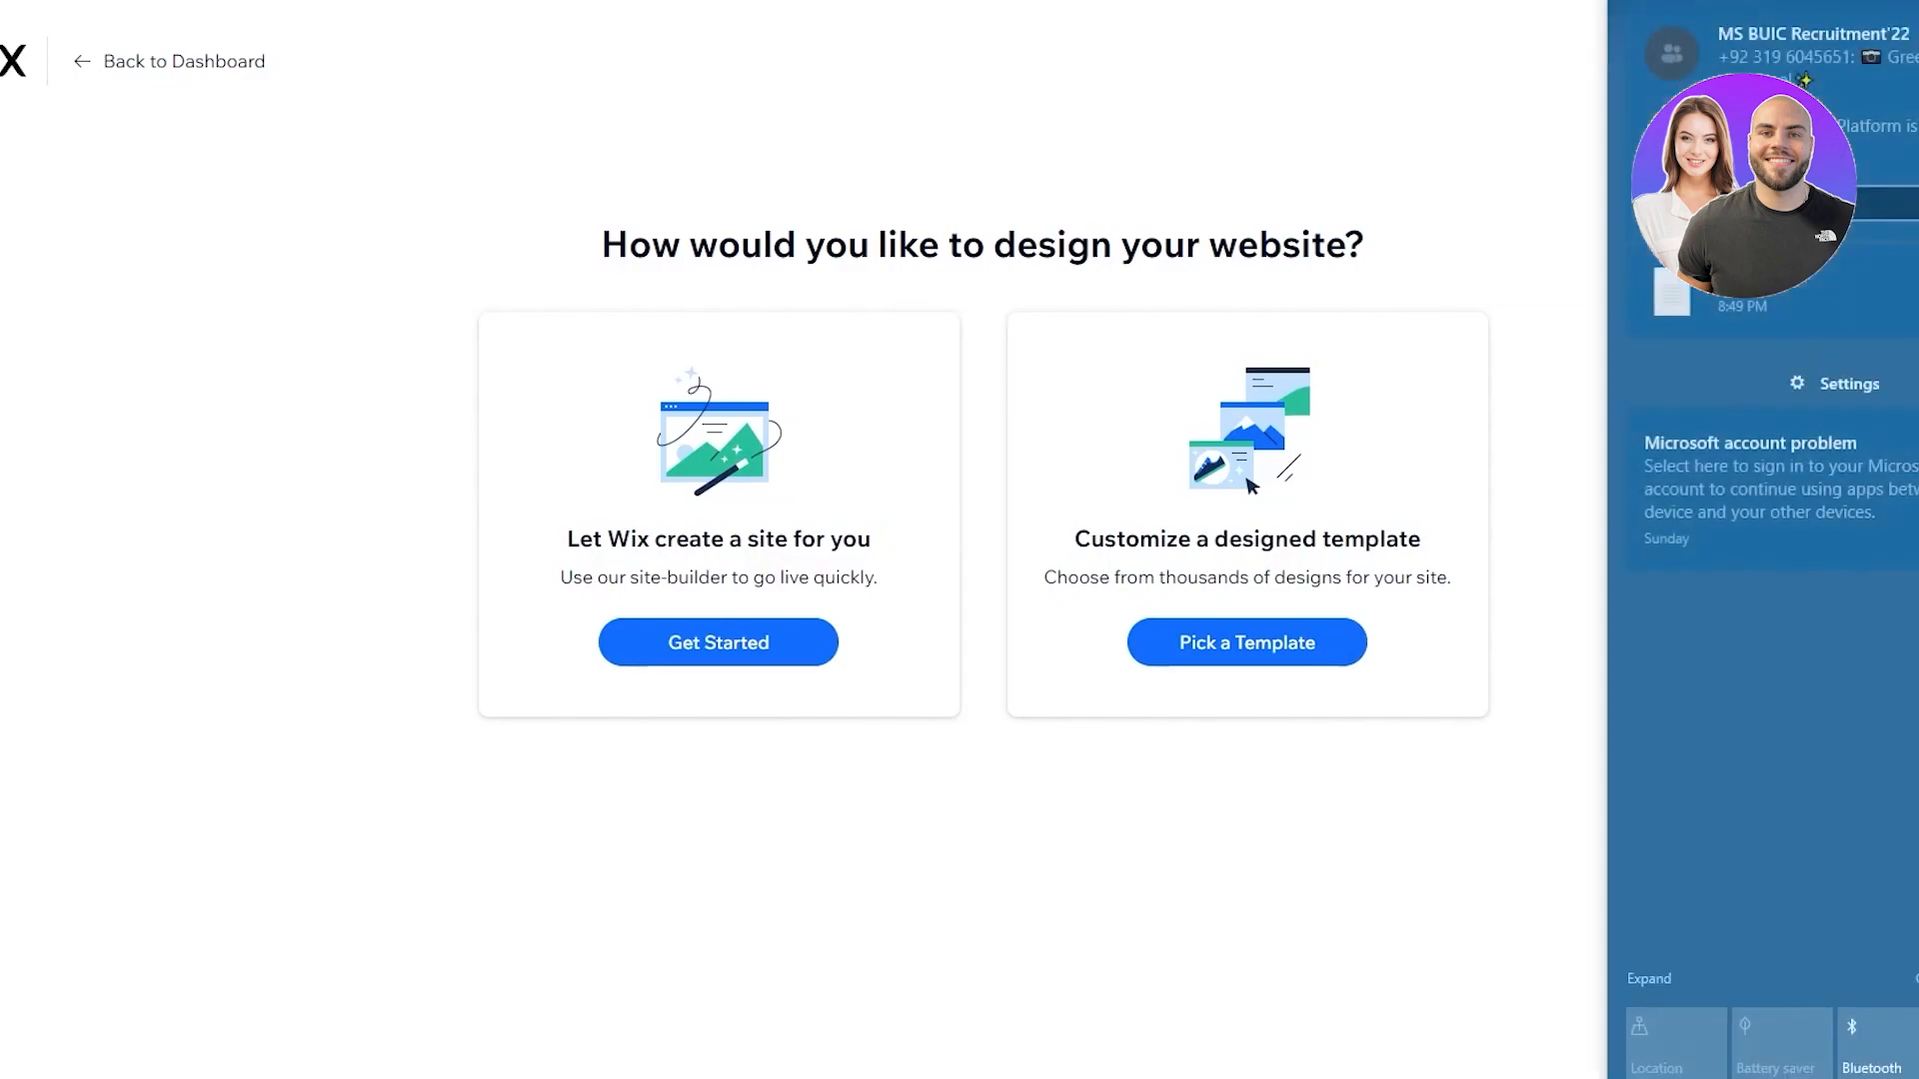
click(1514, 978)
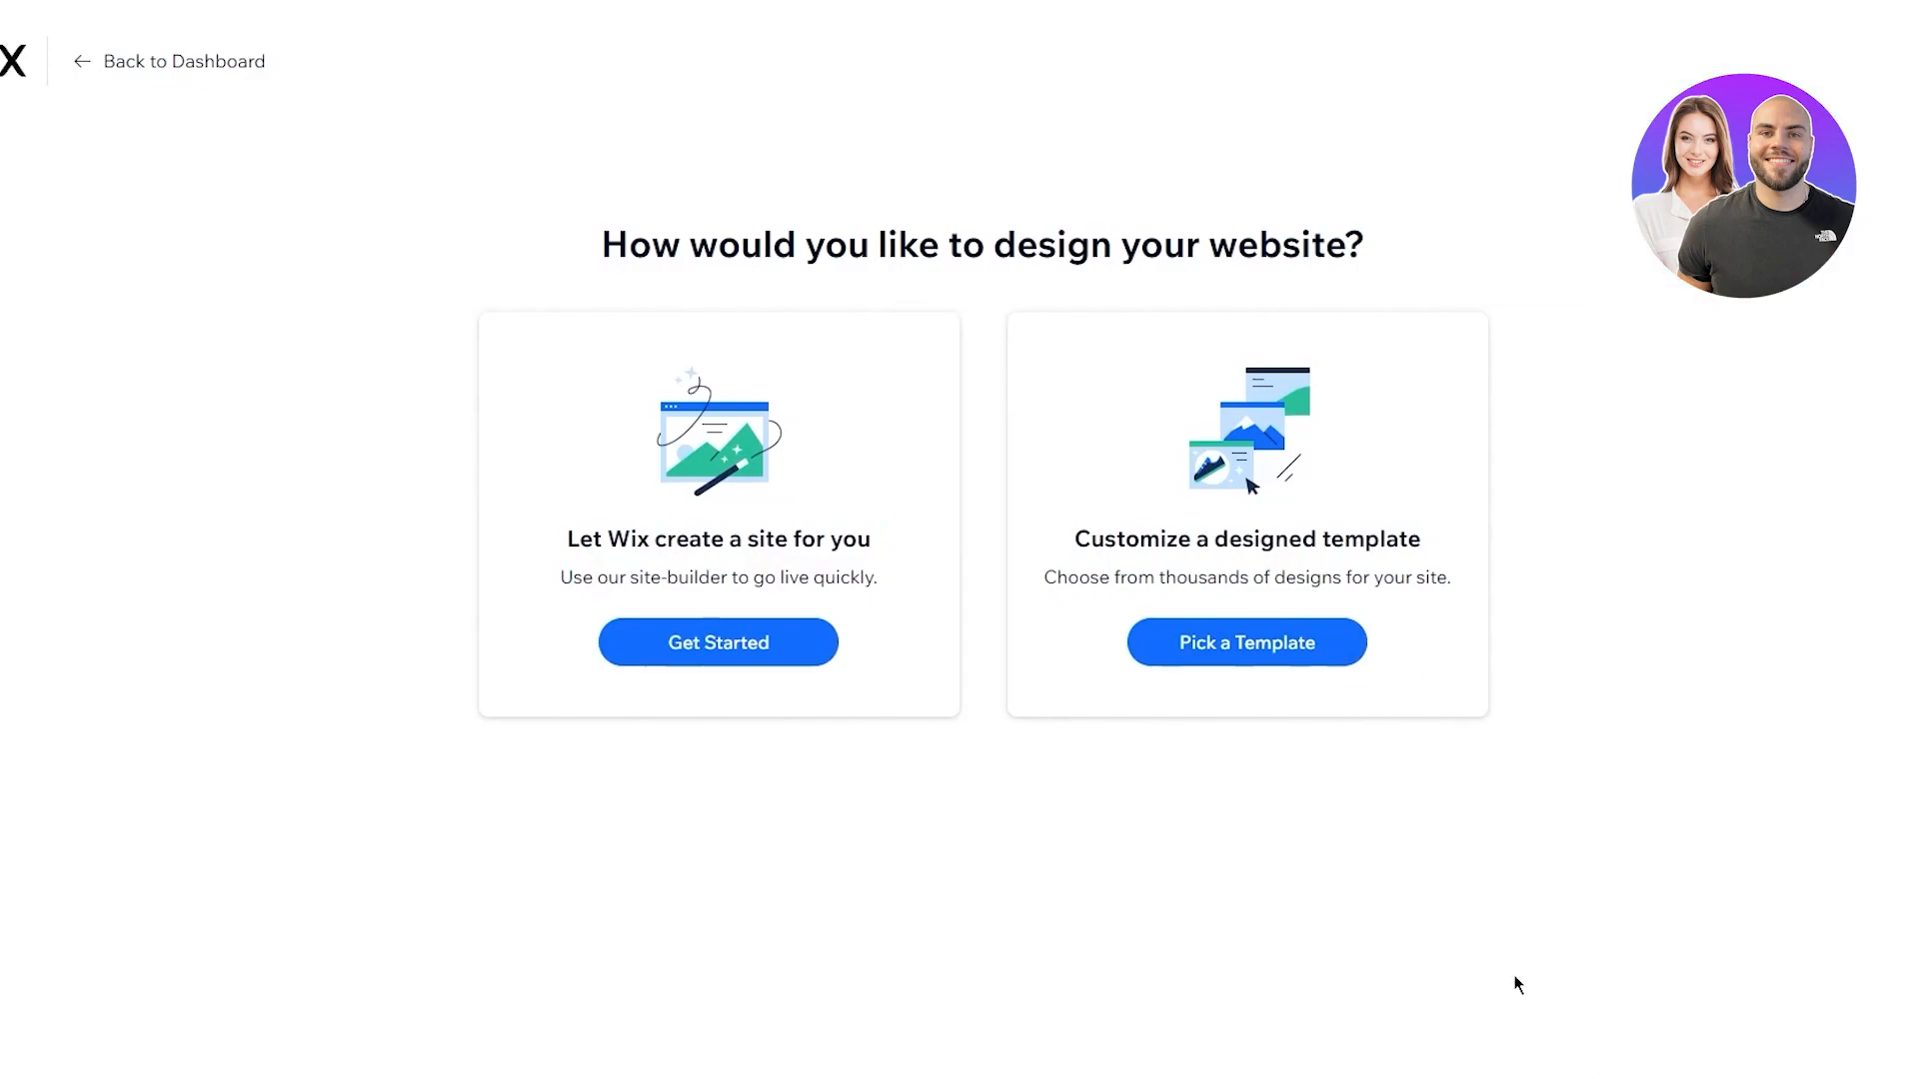
Choose to customize a designed template and review the Blog Website Templates heading, sort option and filters
click(1226, 622)
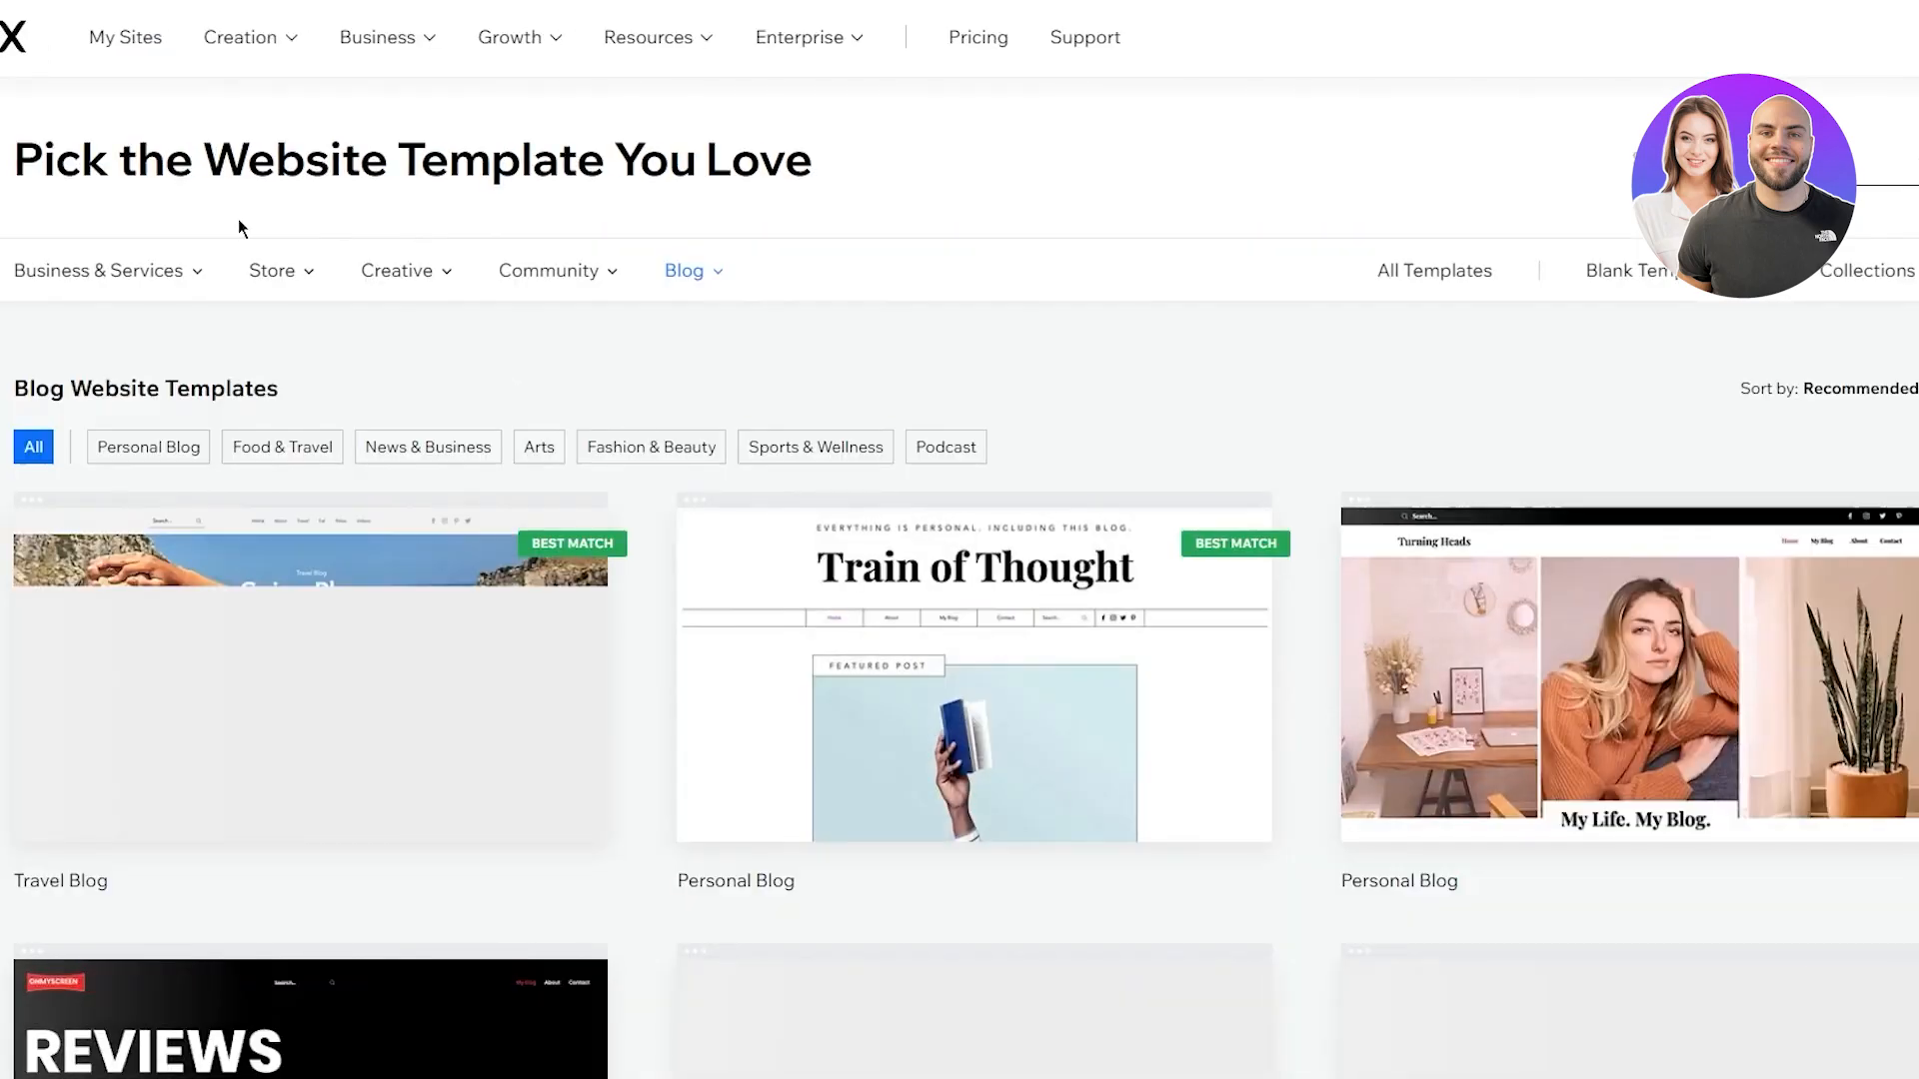
drag(15, 388, 631, 379)
click(630, 380)
drag(50, 389, 639, 417)
click(637, 416)
drag(82, 420, 654, 382)
click(654, 381)
drag(374, 386, 693, 476)
click(707, 391)
drag(705, 400, 835, 330)
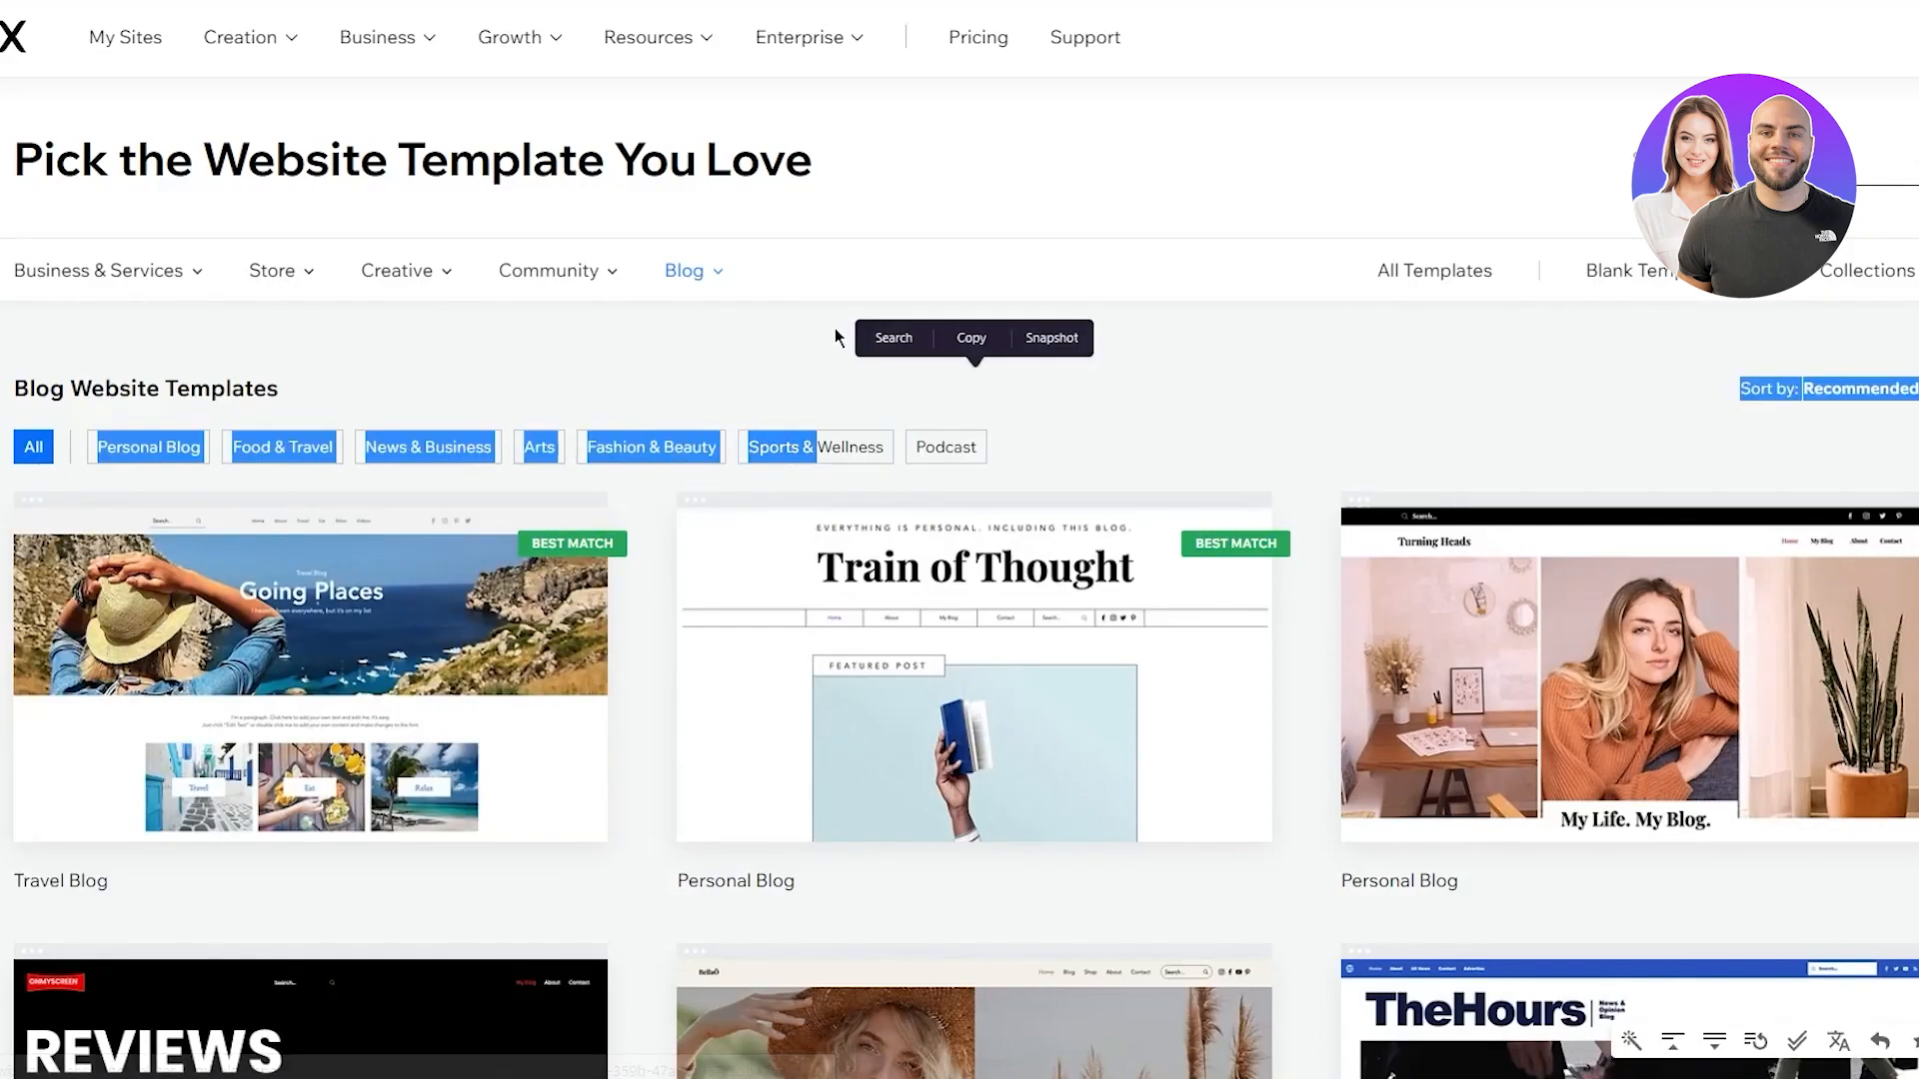
click(836, 375)
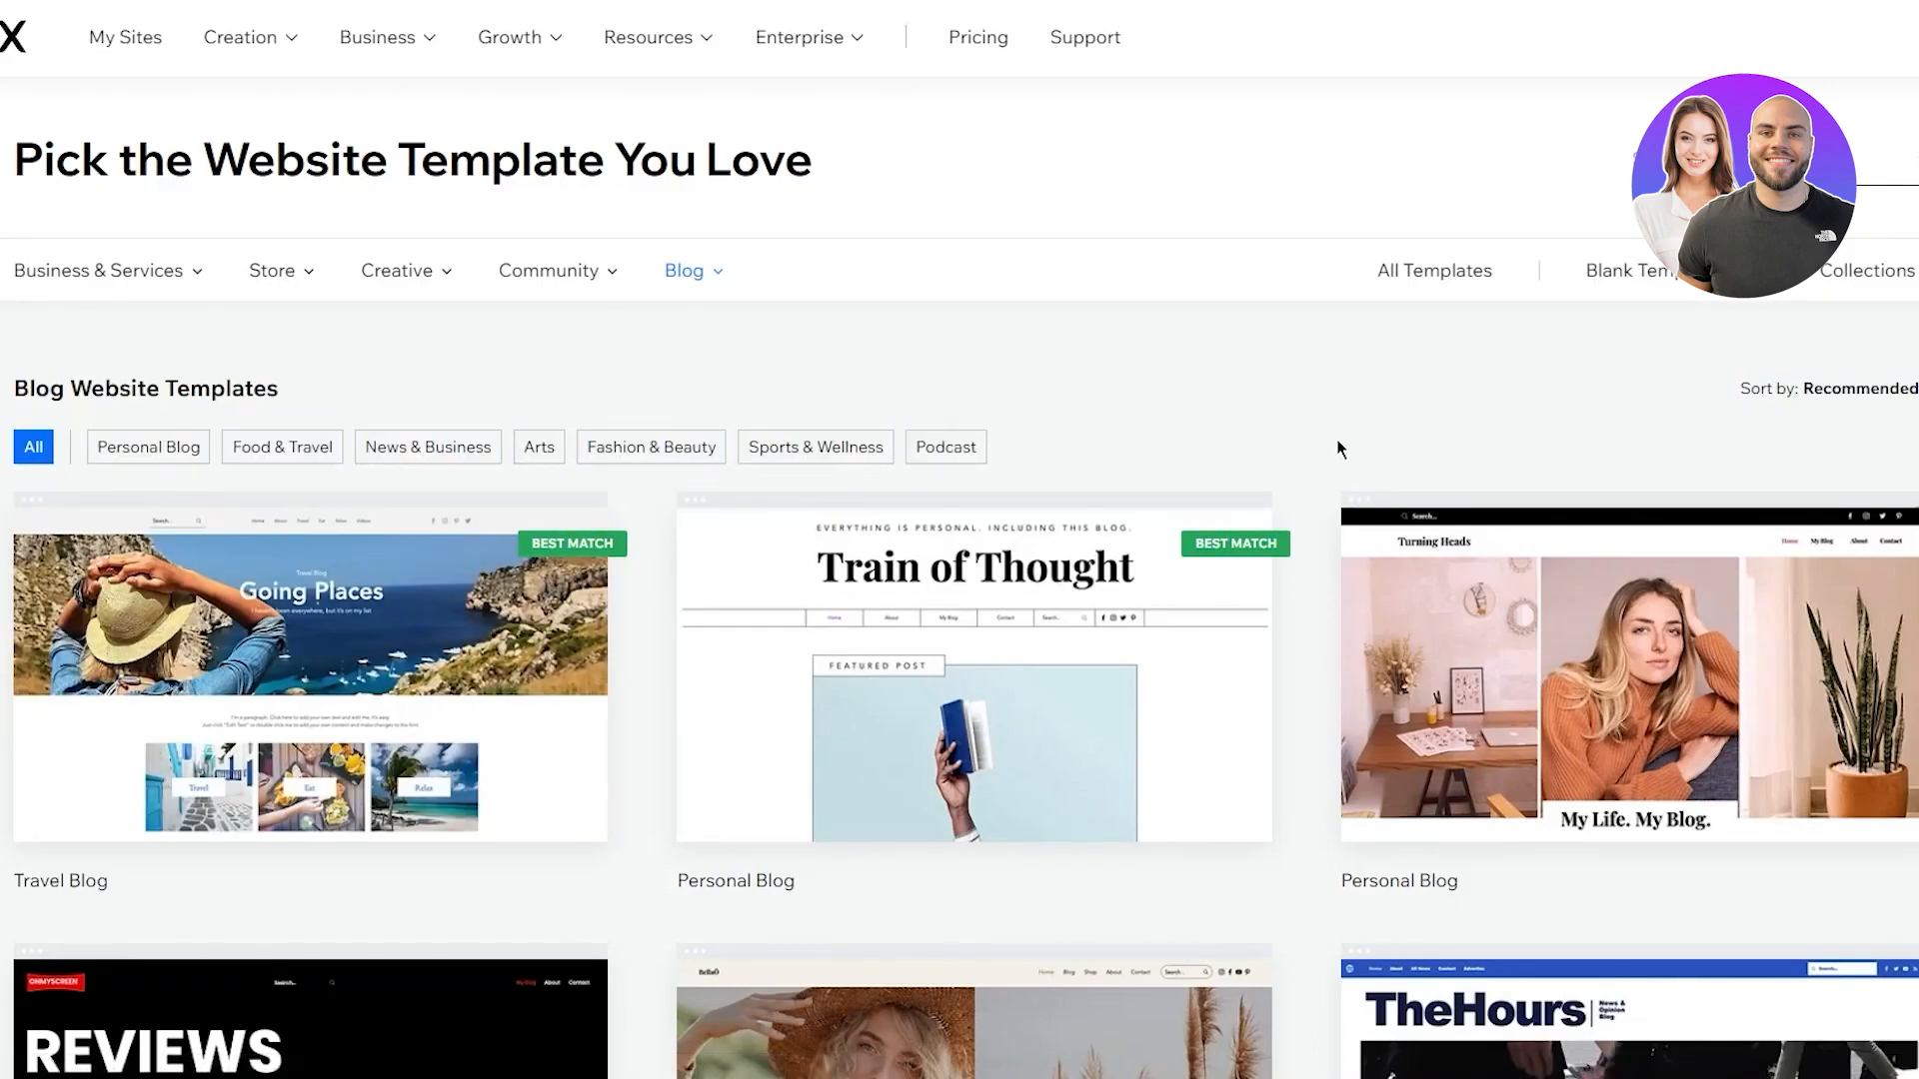
Scroll through the Blog Website Templates gallery and back to the top
scroll(1333, 516, down, 3)
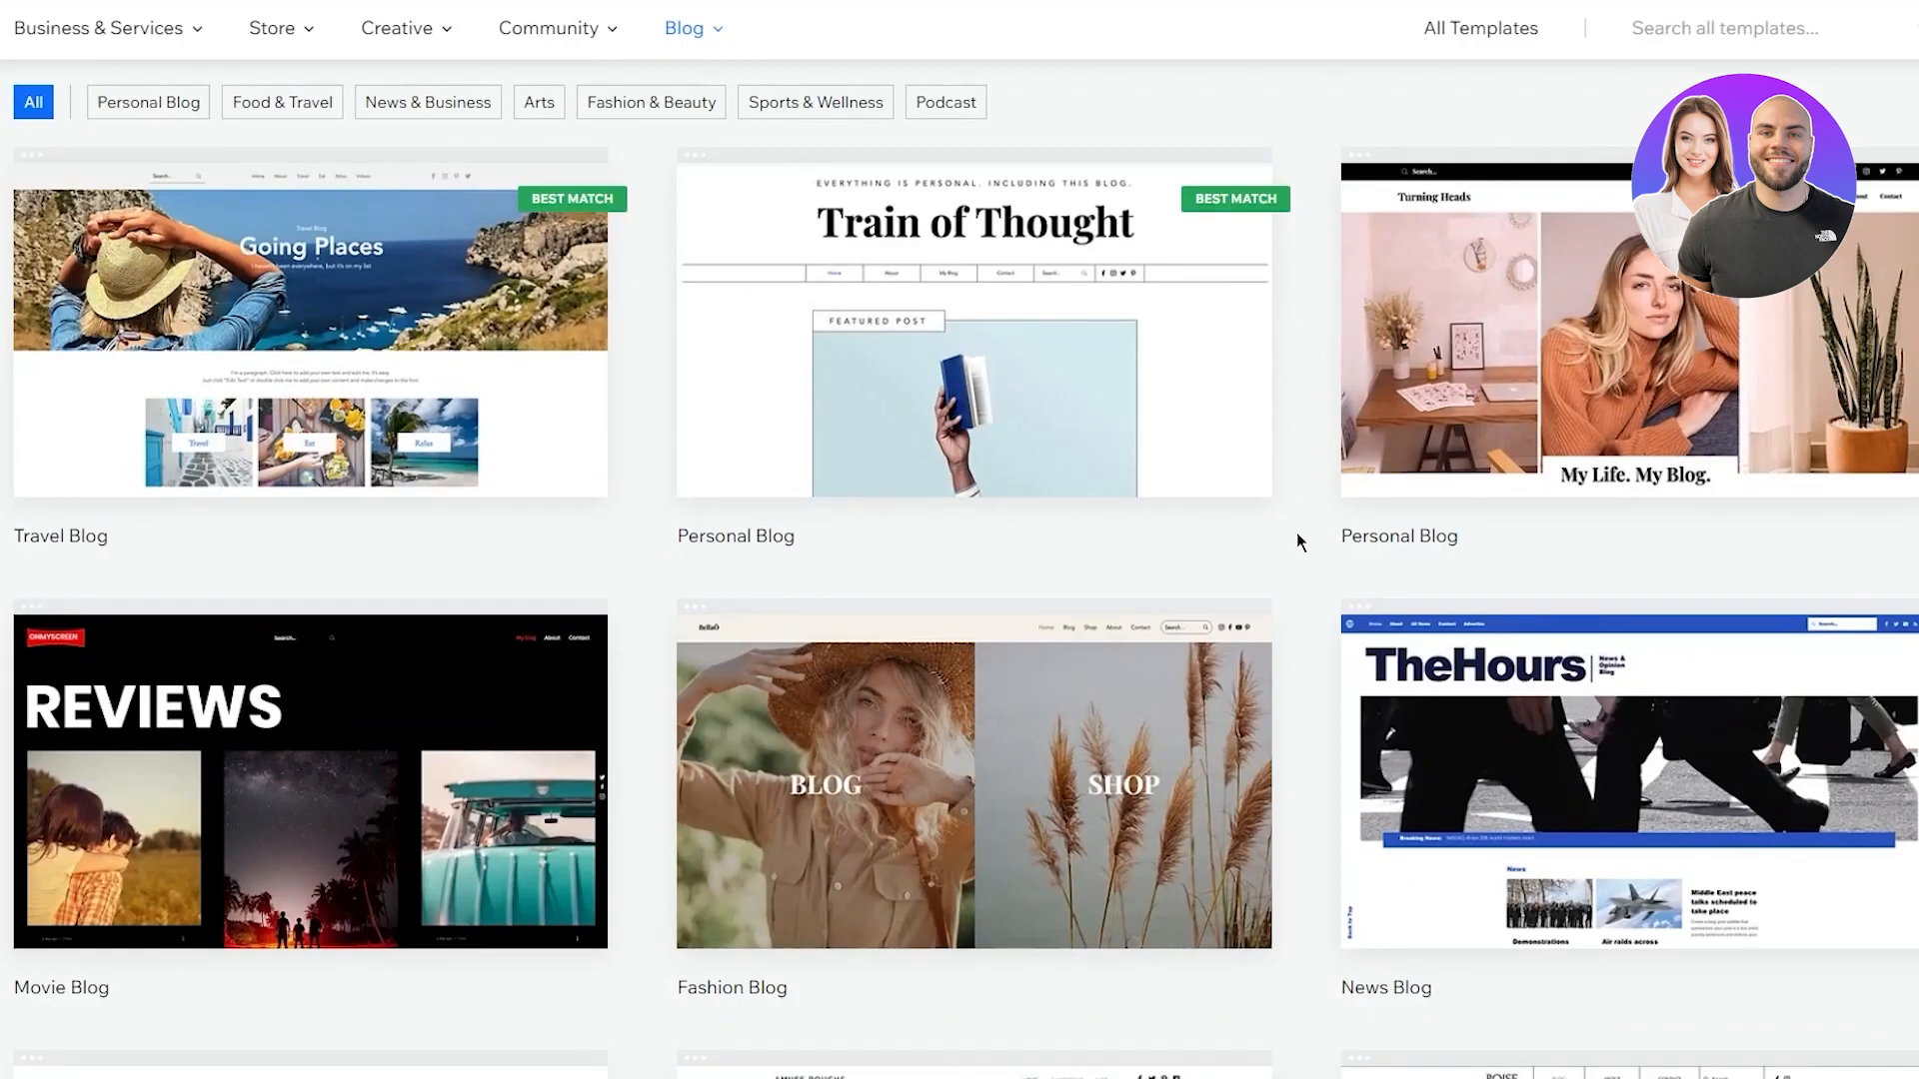
scroll(1297, 531, down, 3)
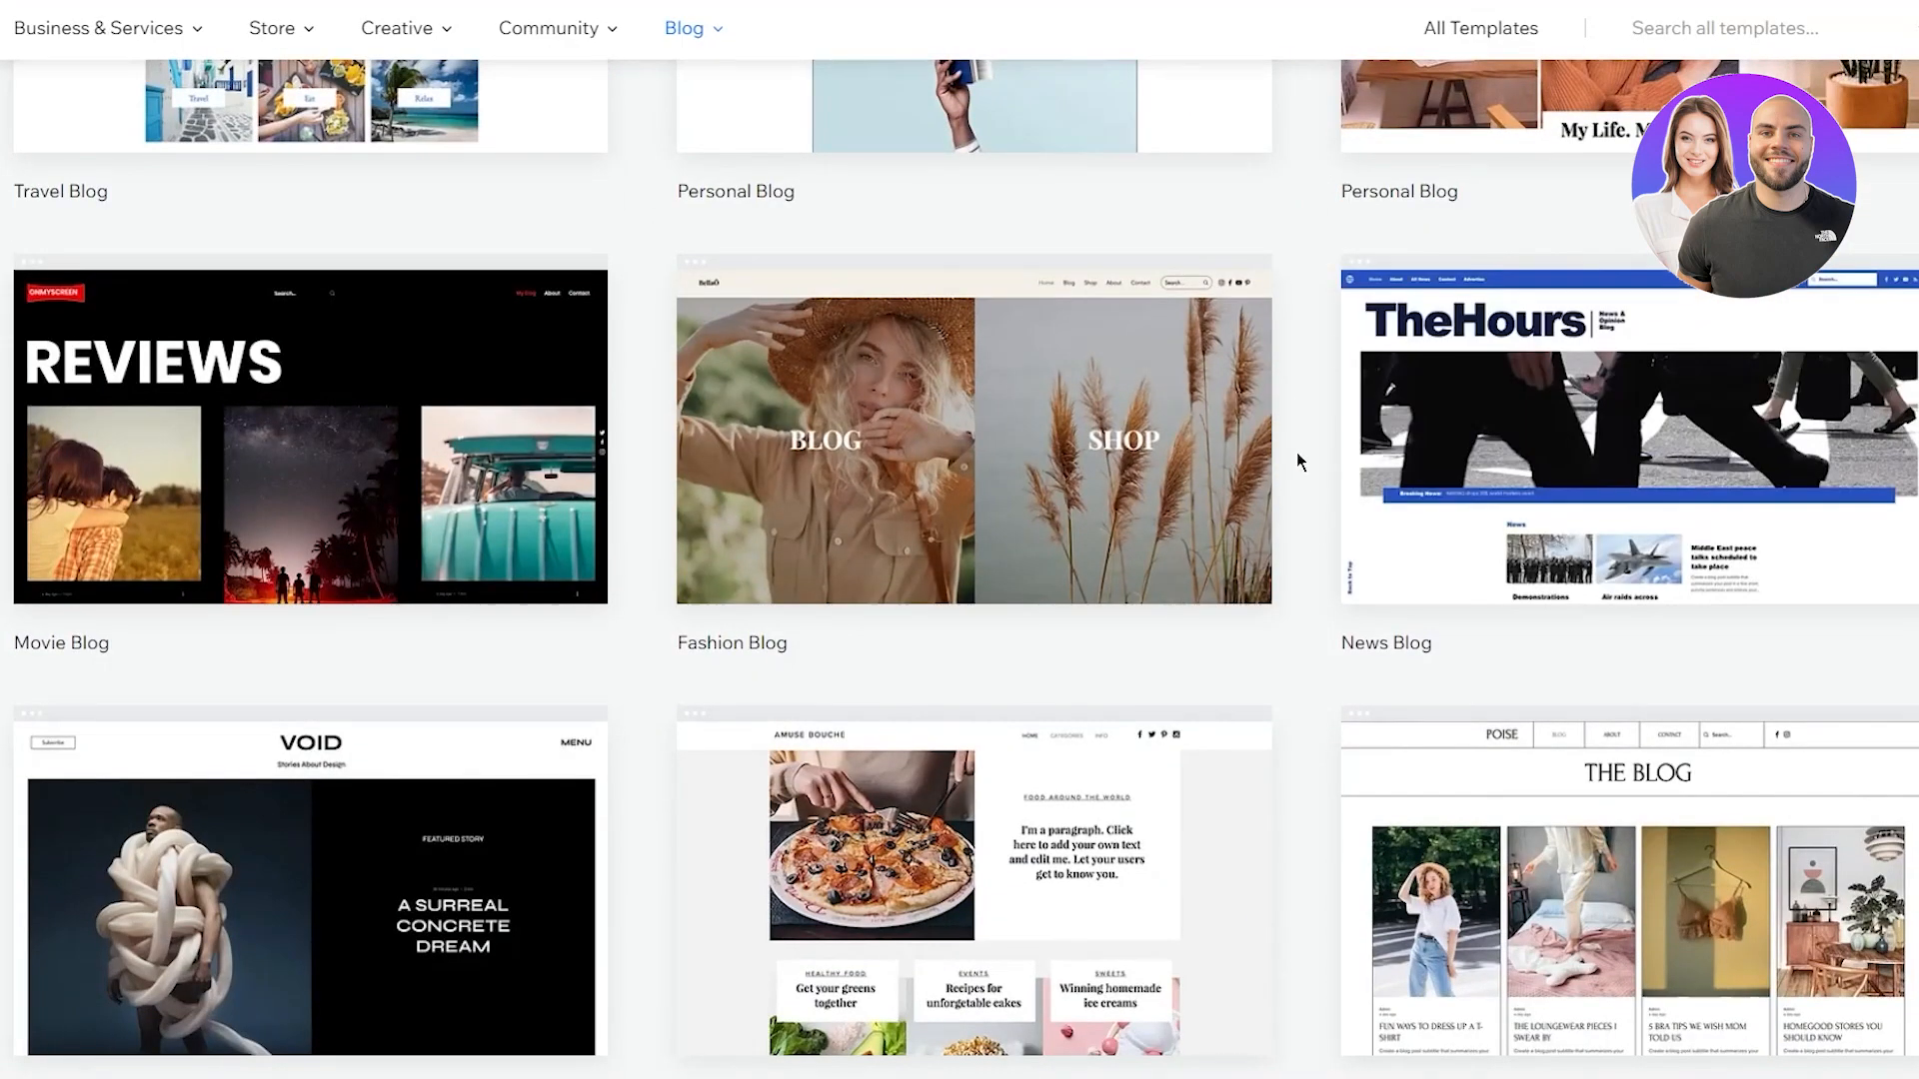
scroll(1297, 455, up, 4)
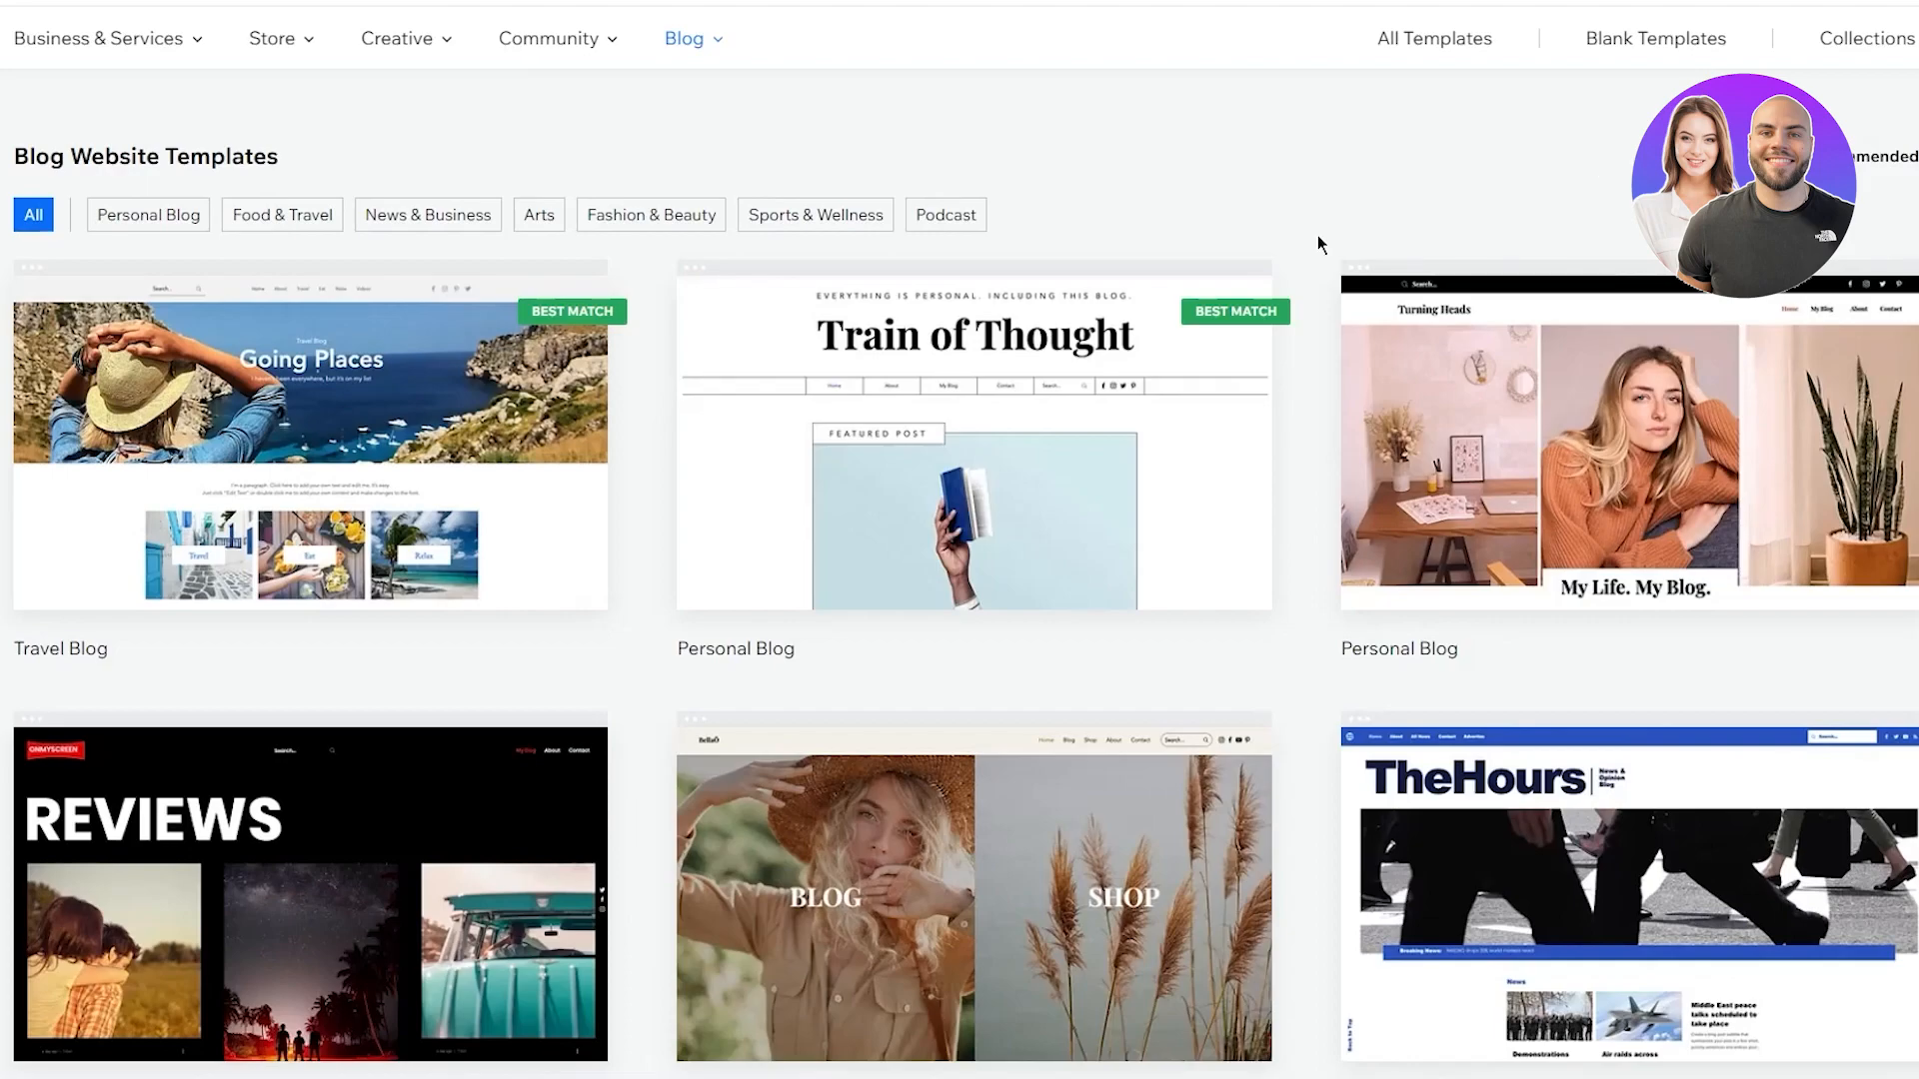
scroll(1196, 355, down, 7)
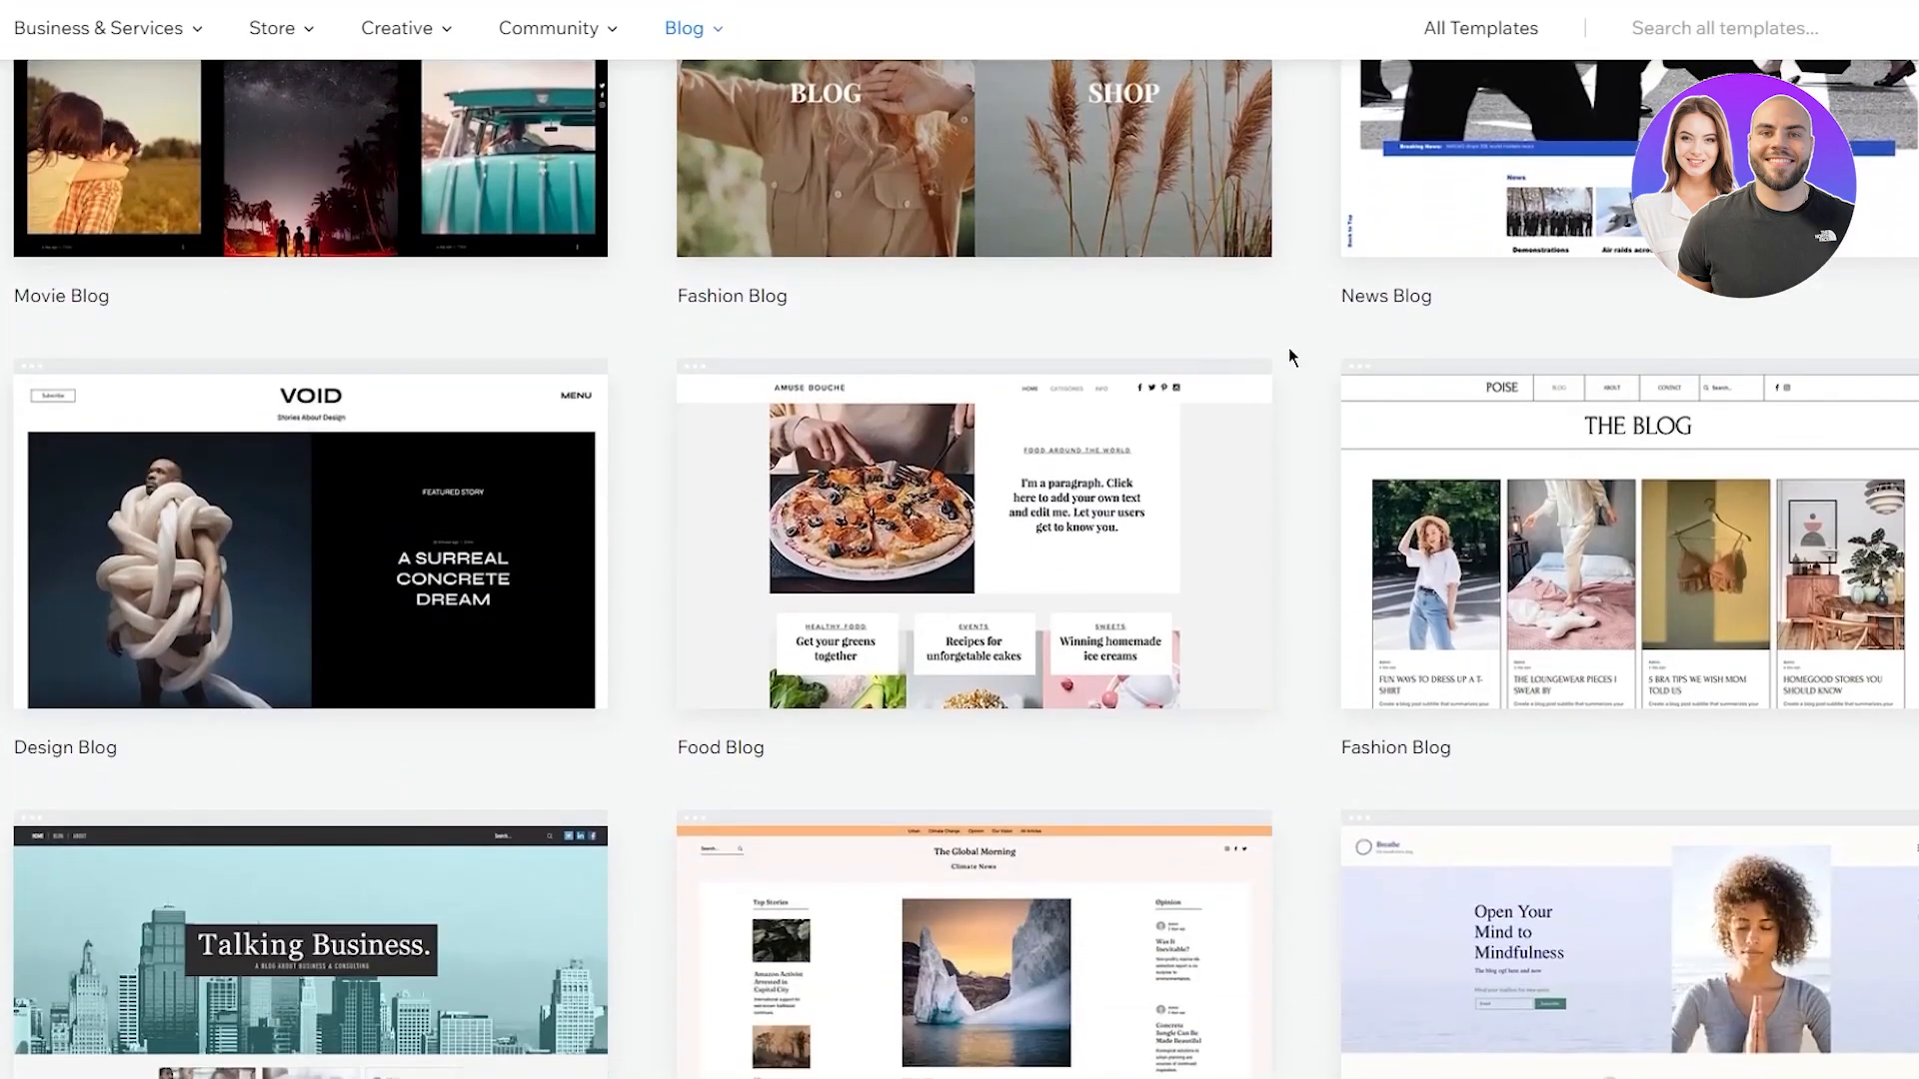
scroll(1385, 444, up, 9)
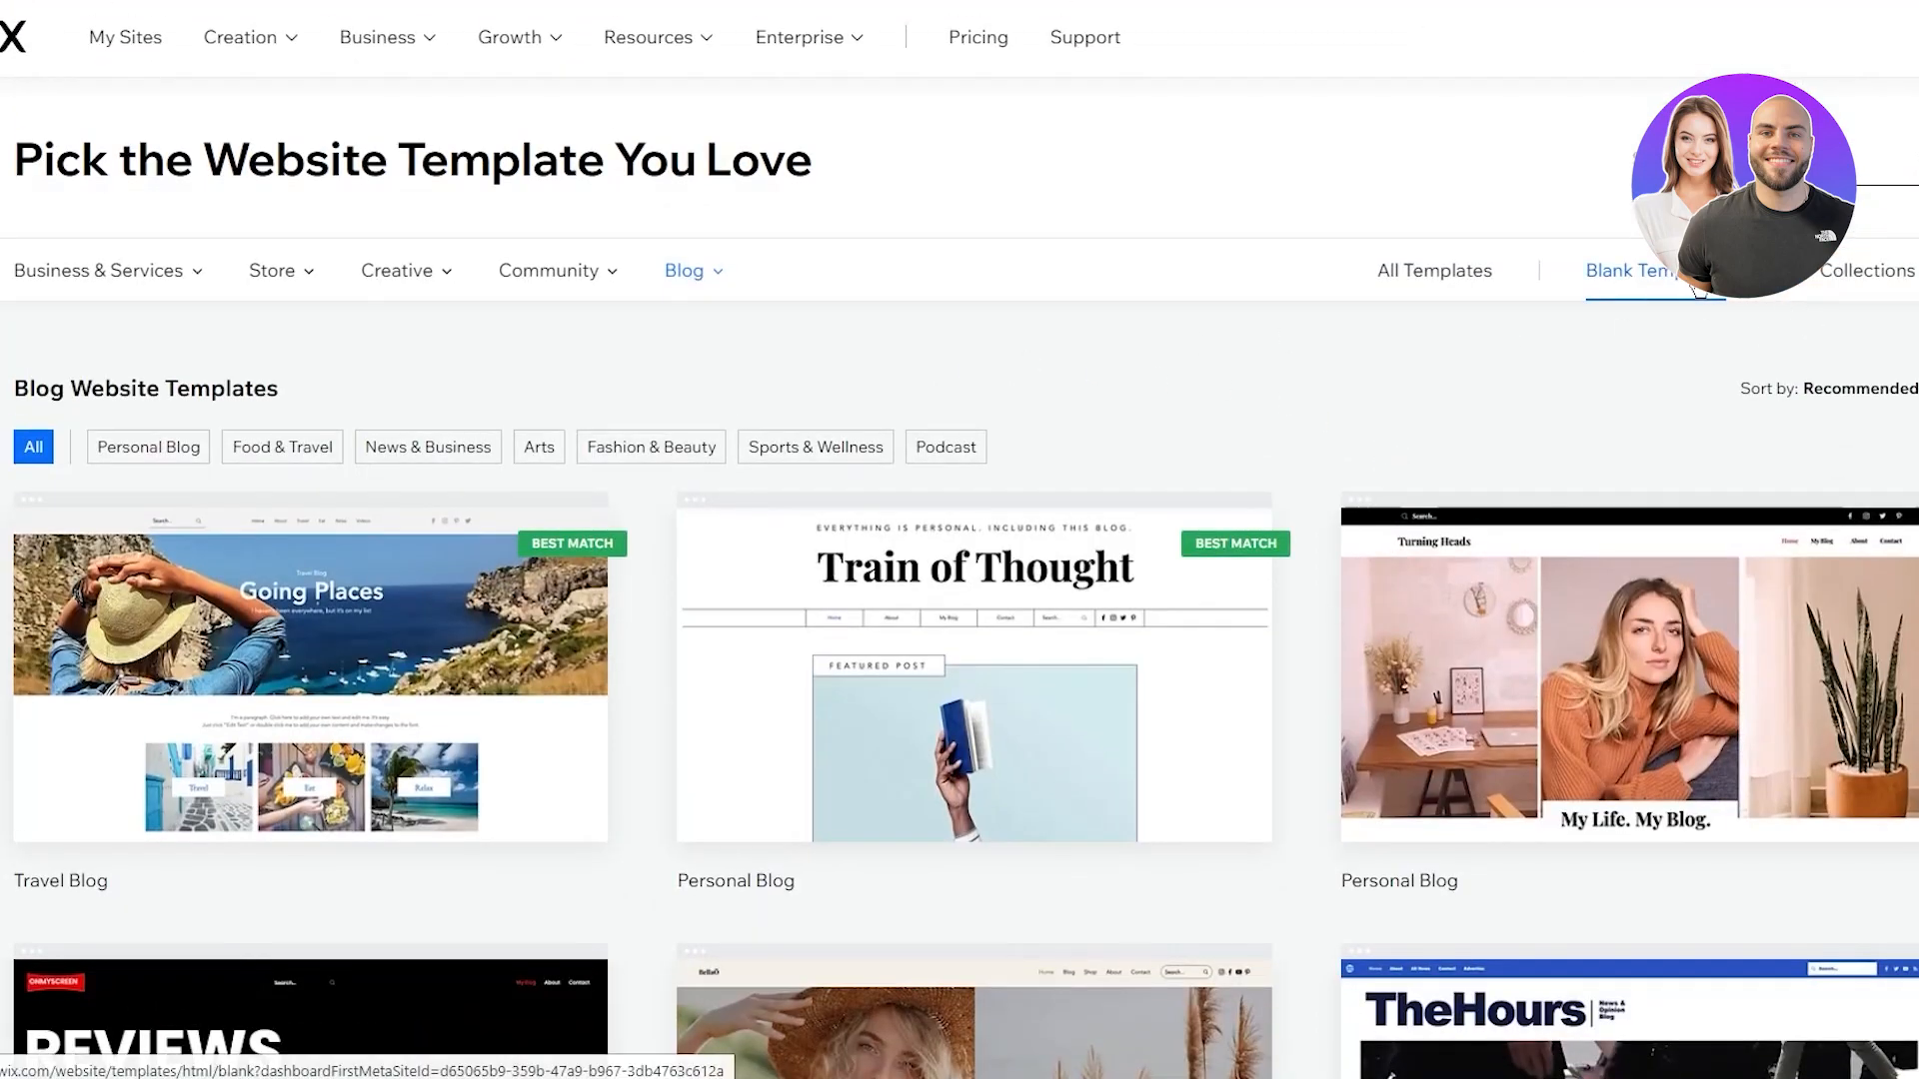
scroll(1482, 347, down, 11)
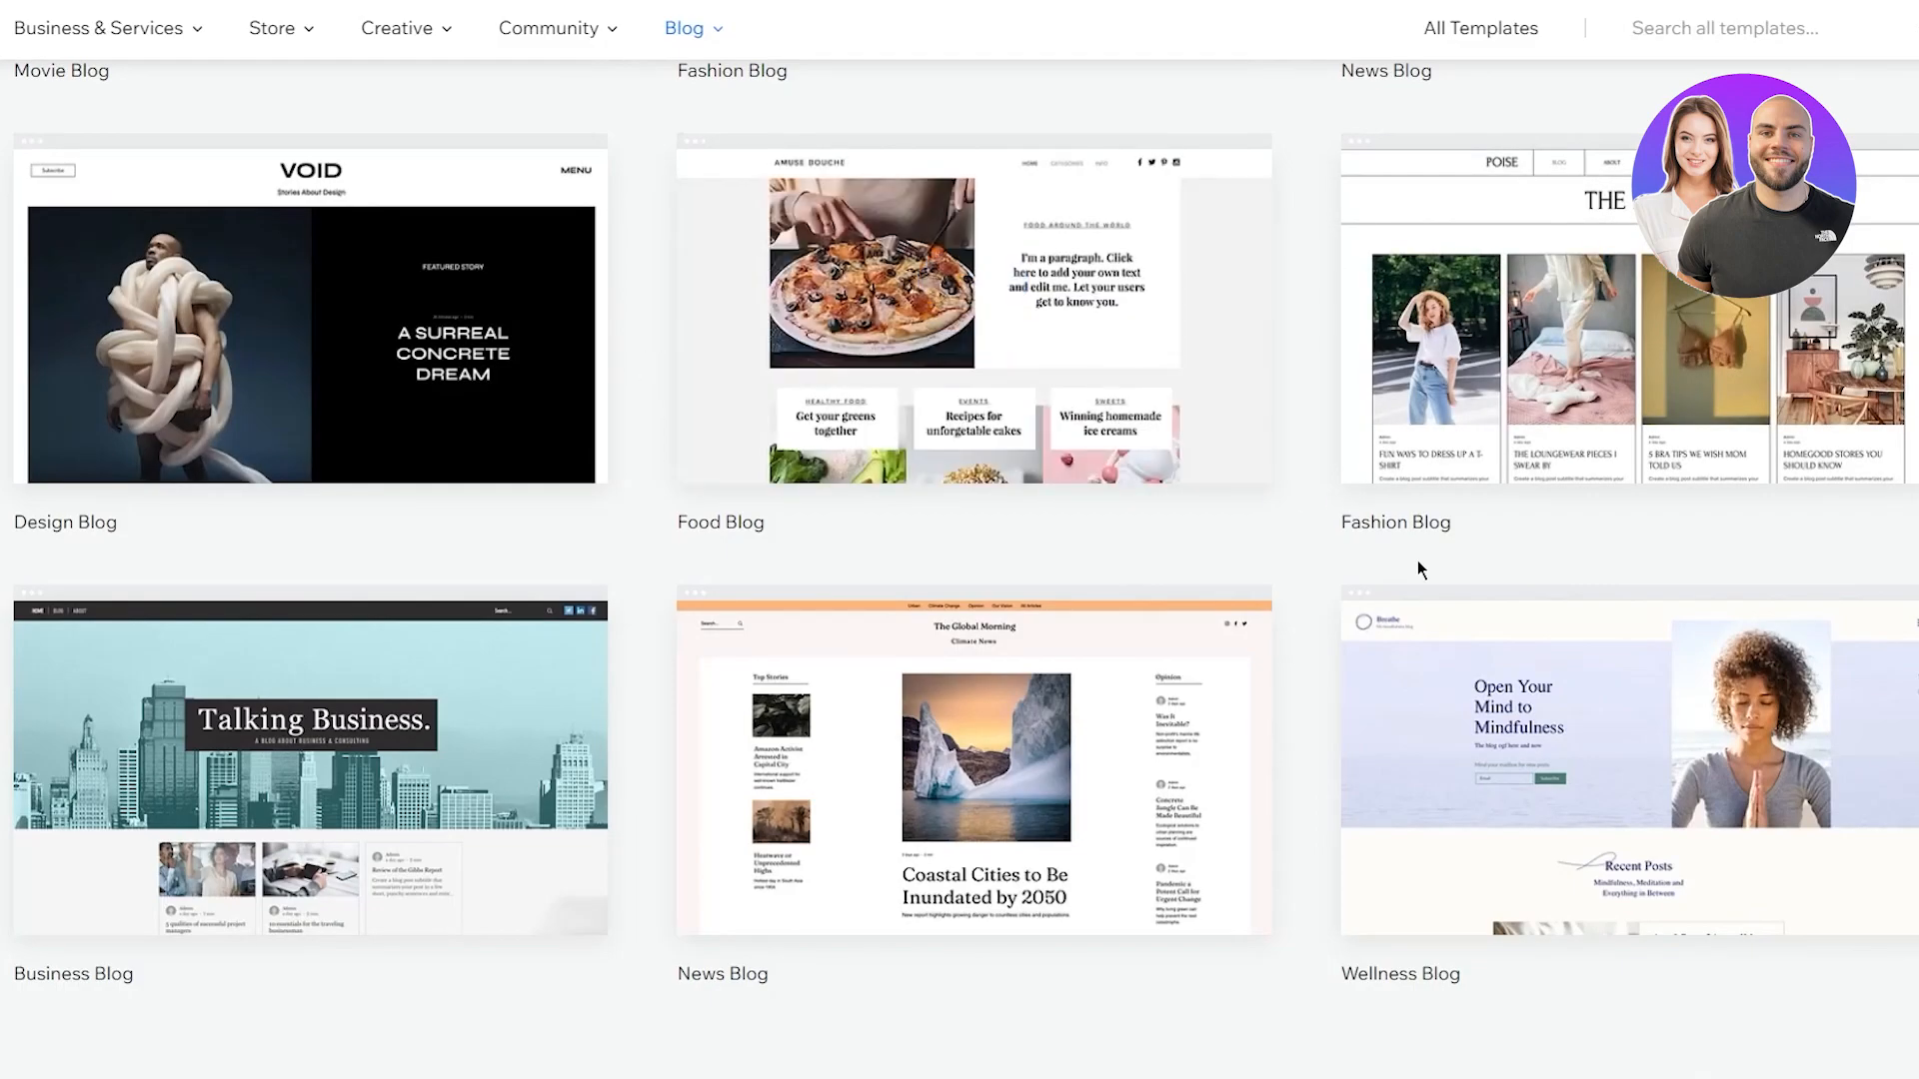
scroll(1293, 470, up, 10)
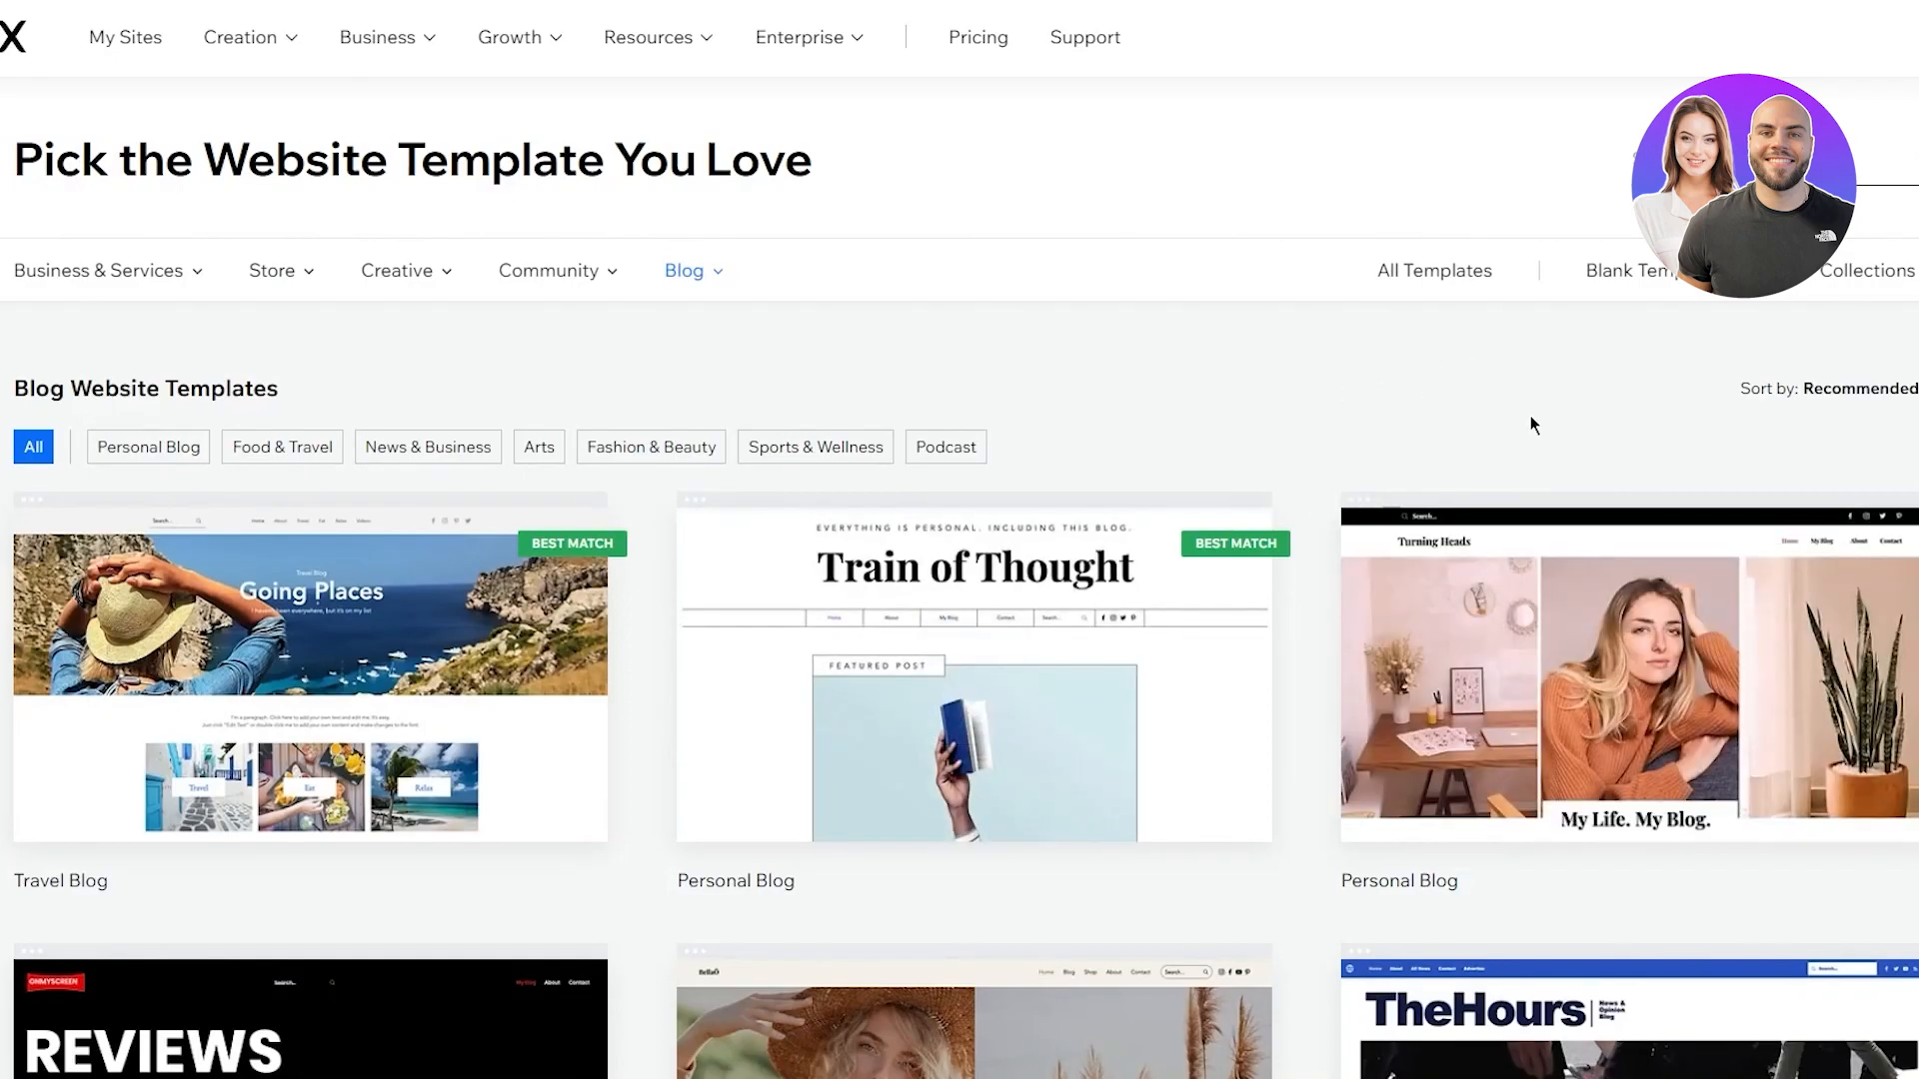
Show the blank website templates and start editing the Start from Scratch template
click(1610, 271)
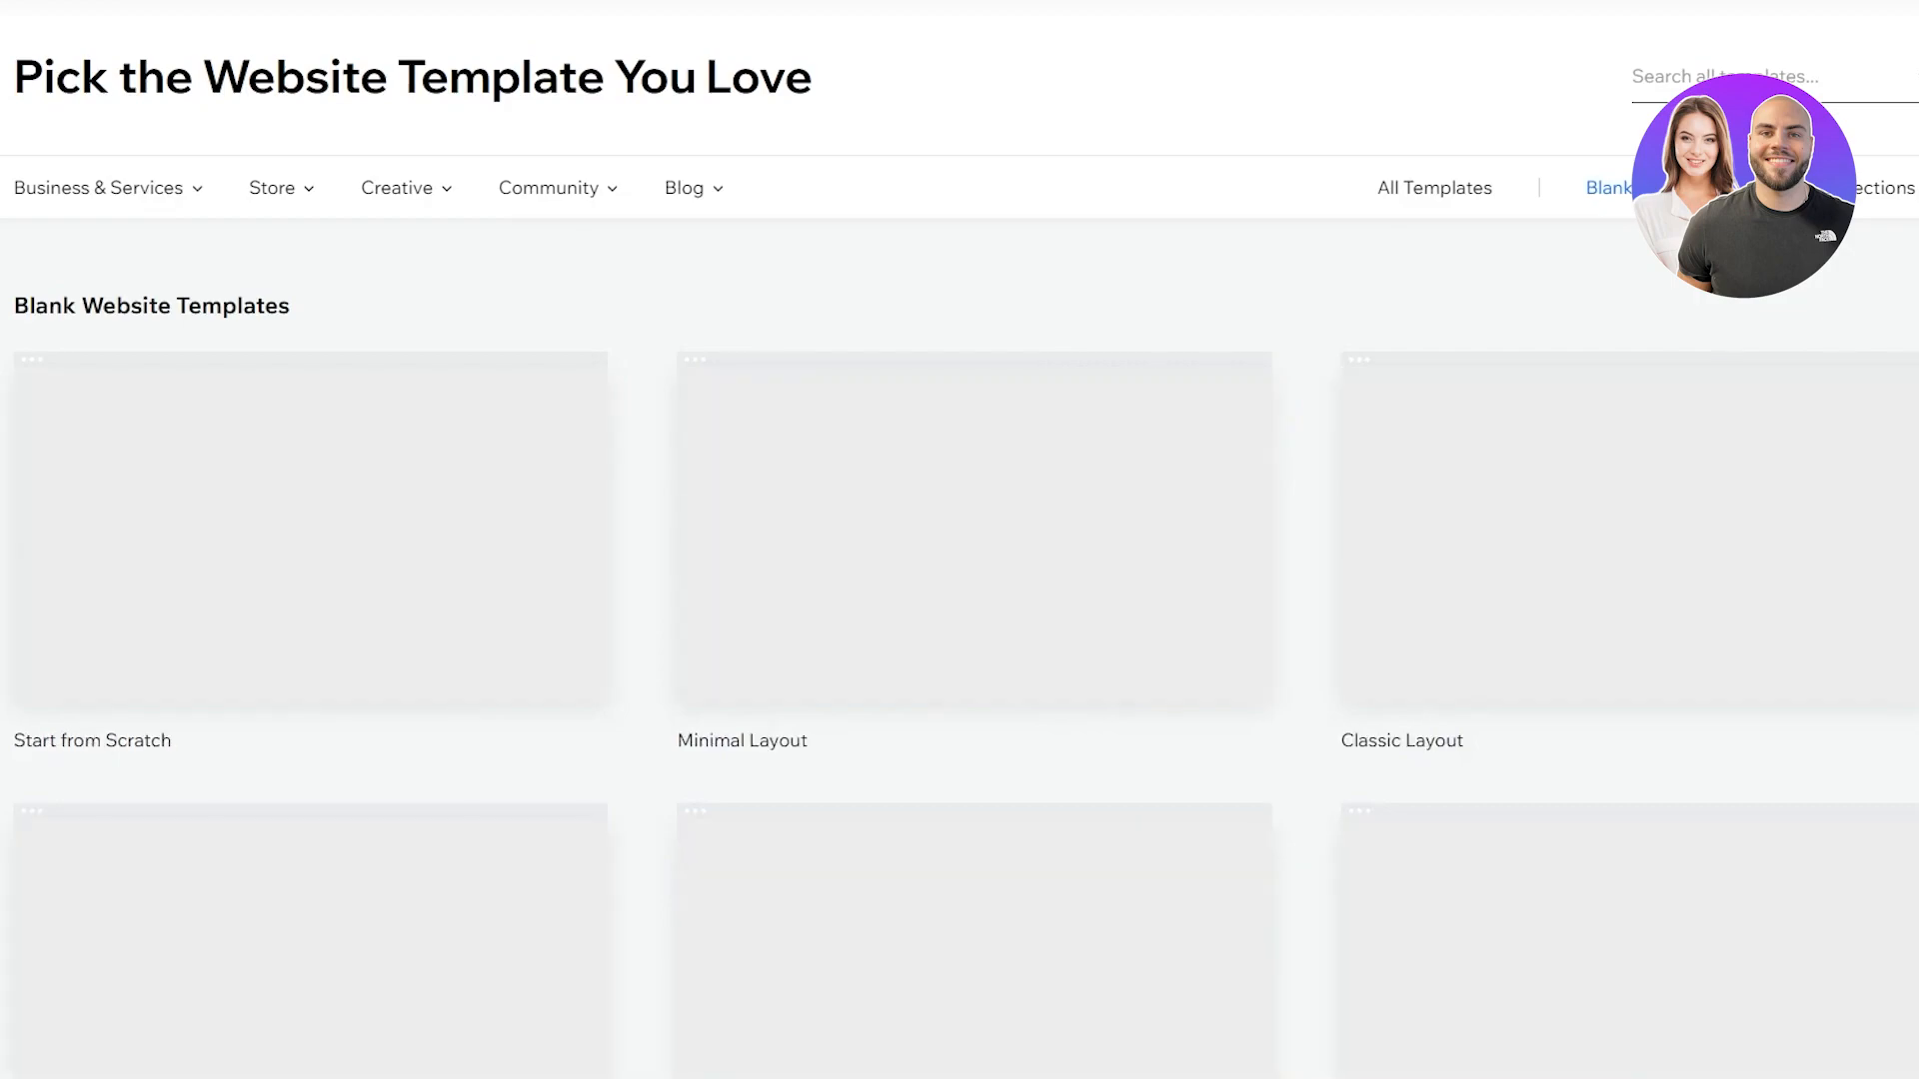
mouse_move(364, 466)
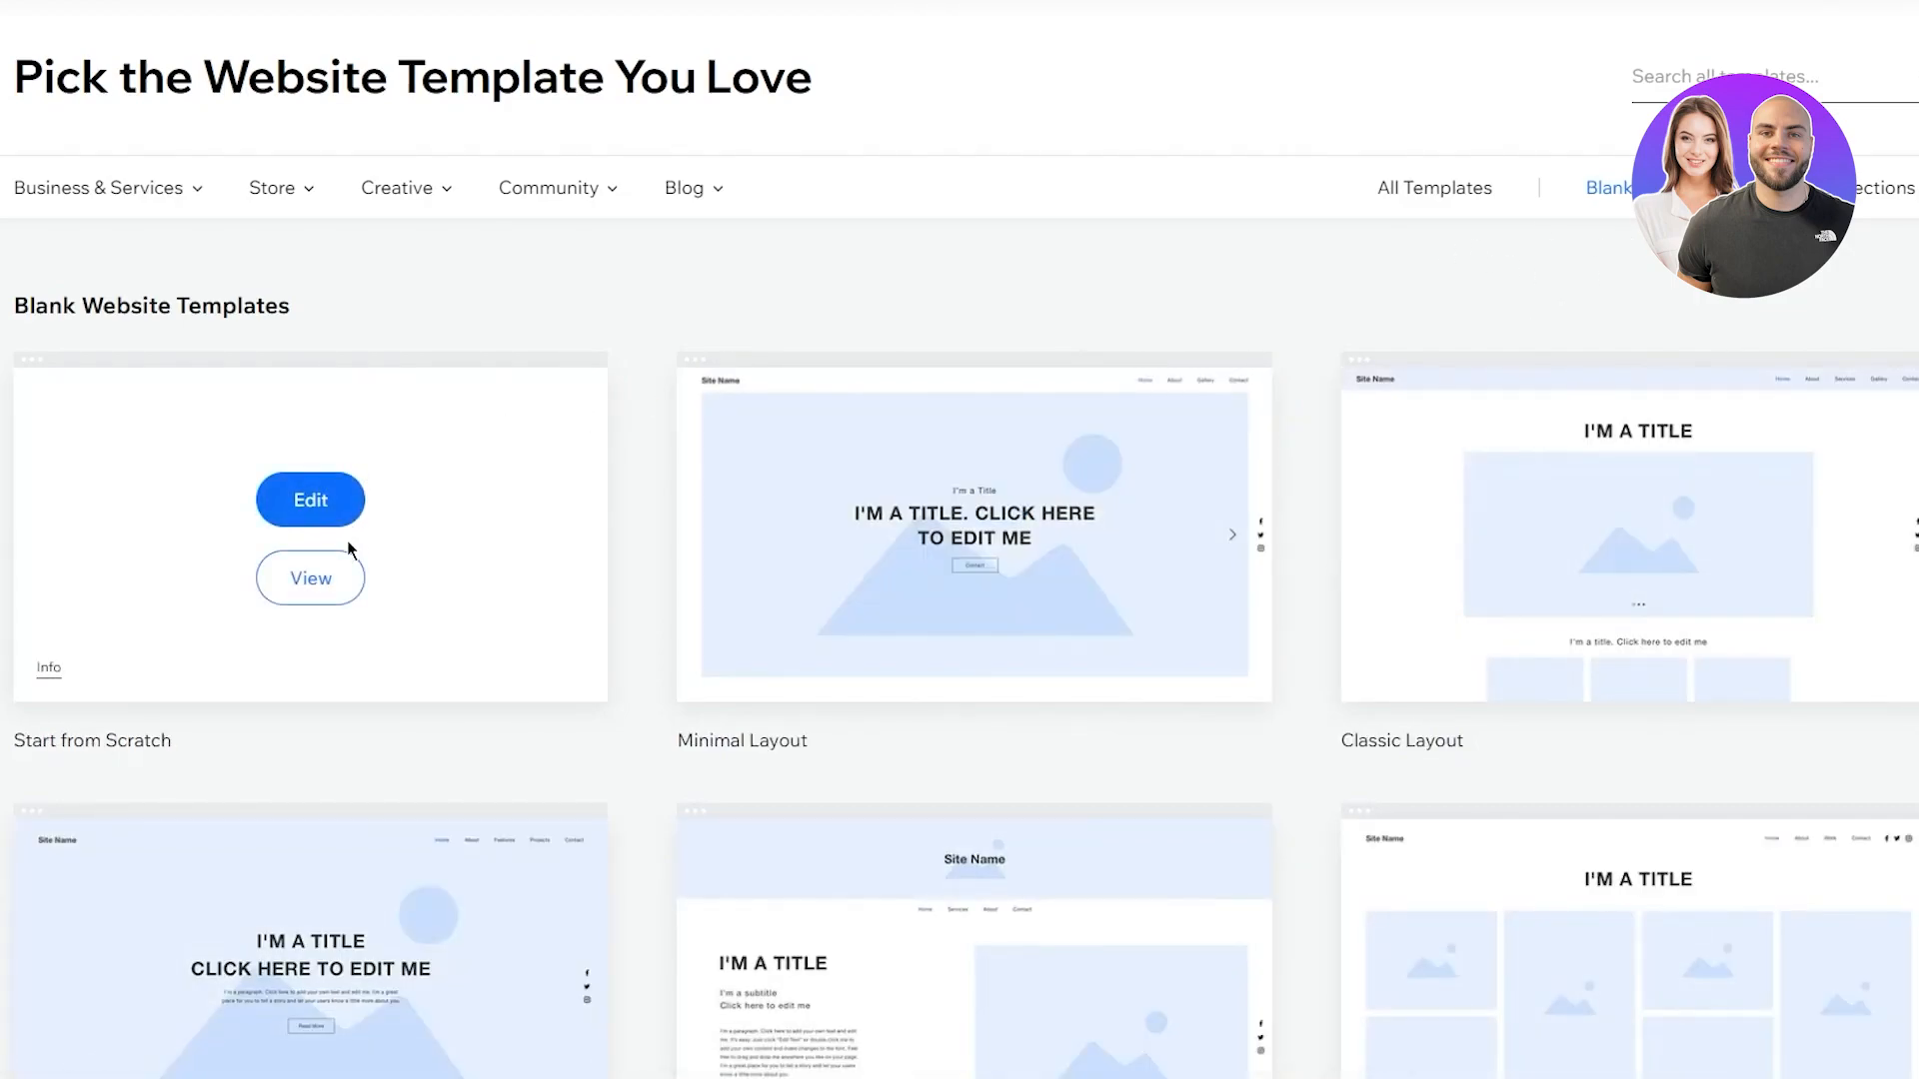
click(372, 508)
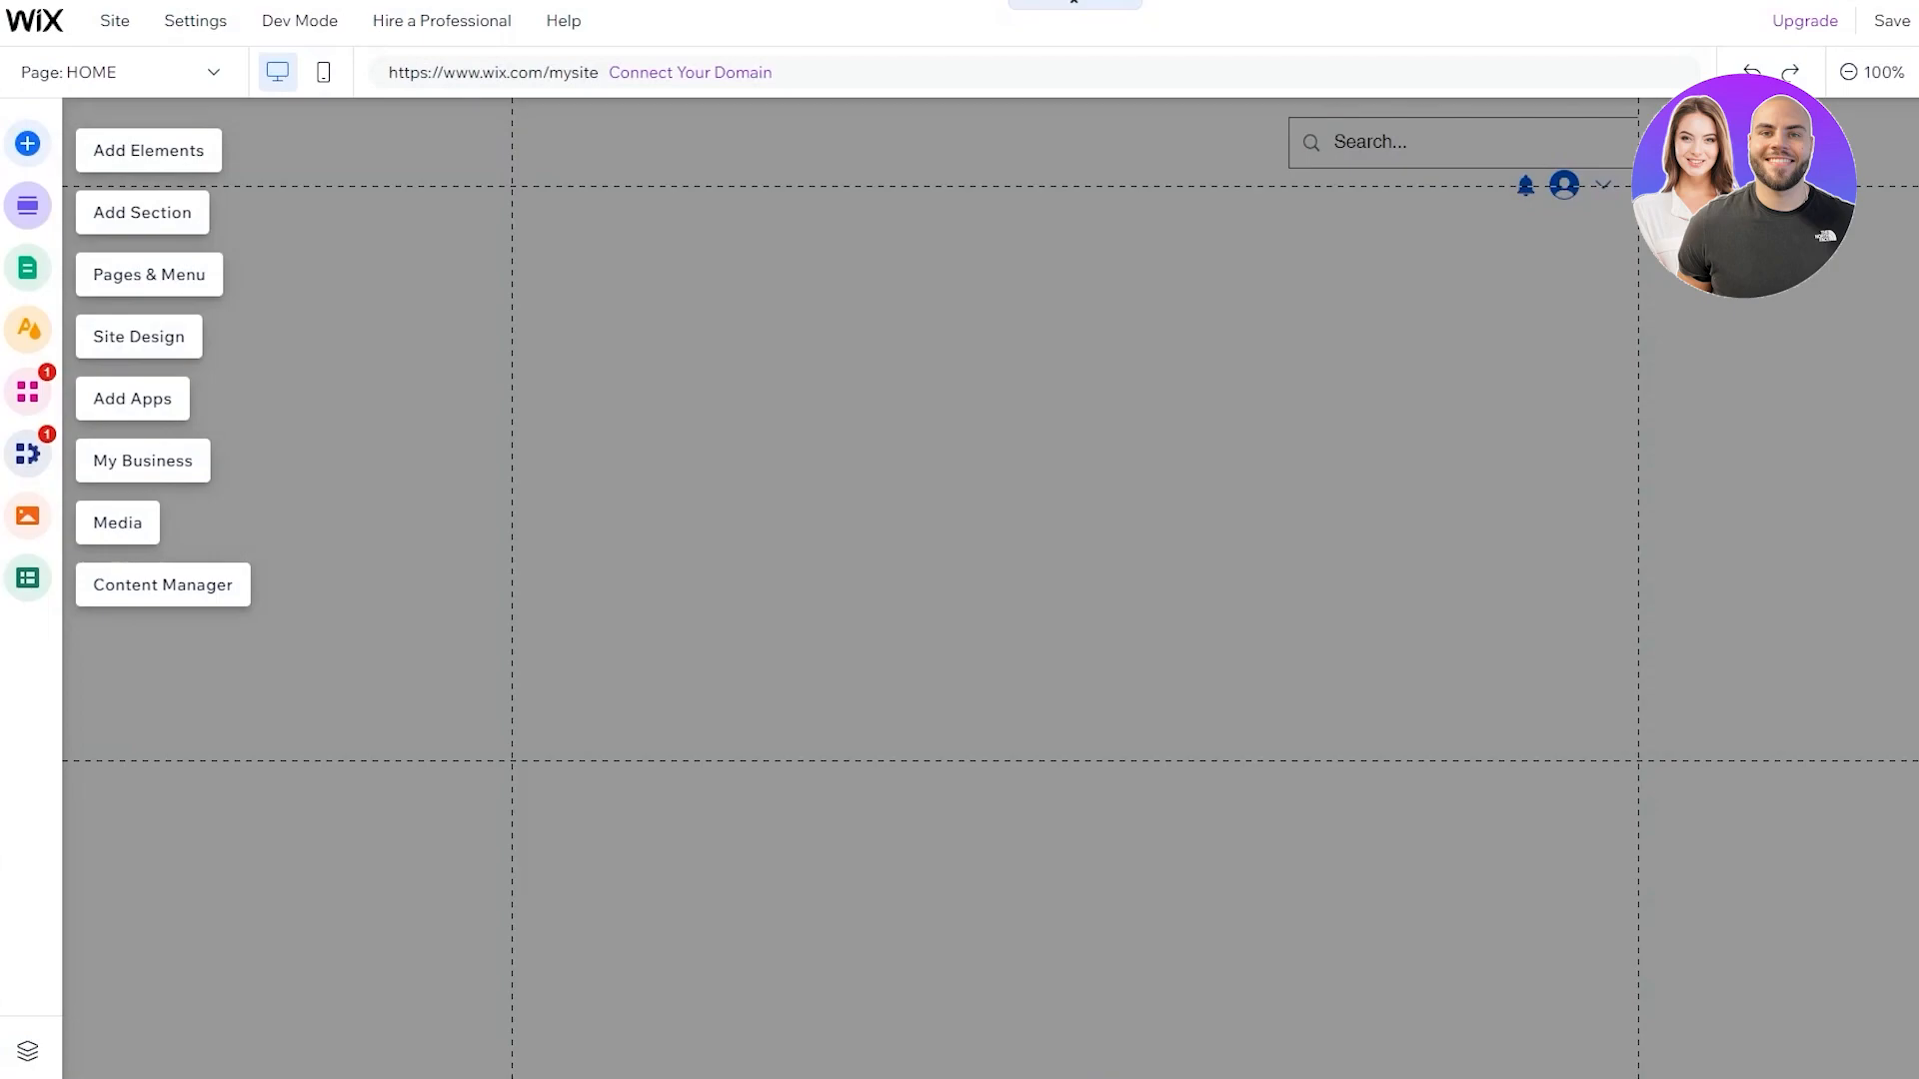
Add a plain black strip to the page from the Add Elements strip designs
click(30, 147)
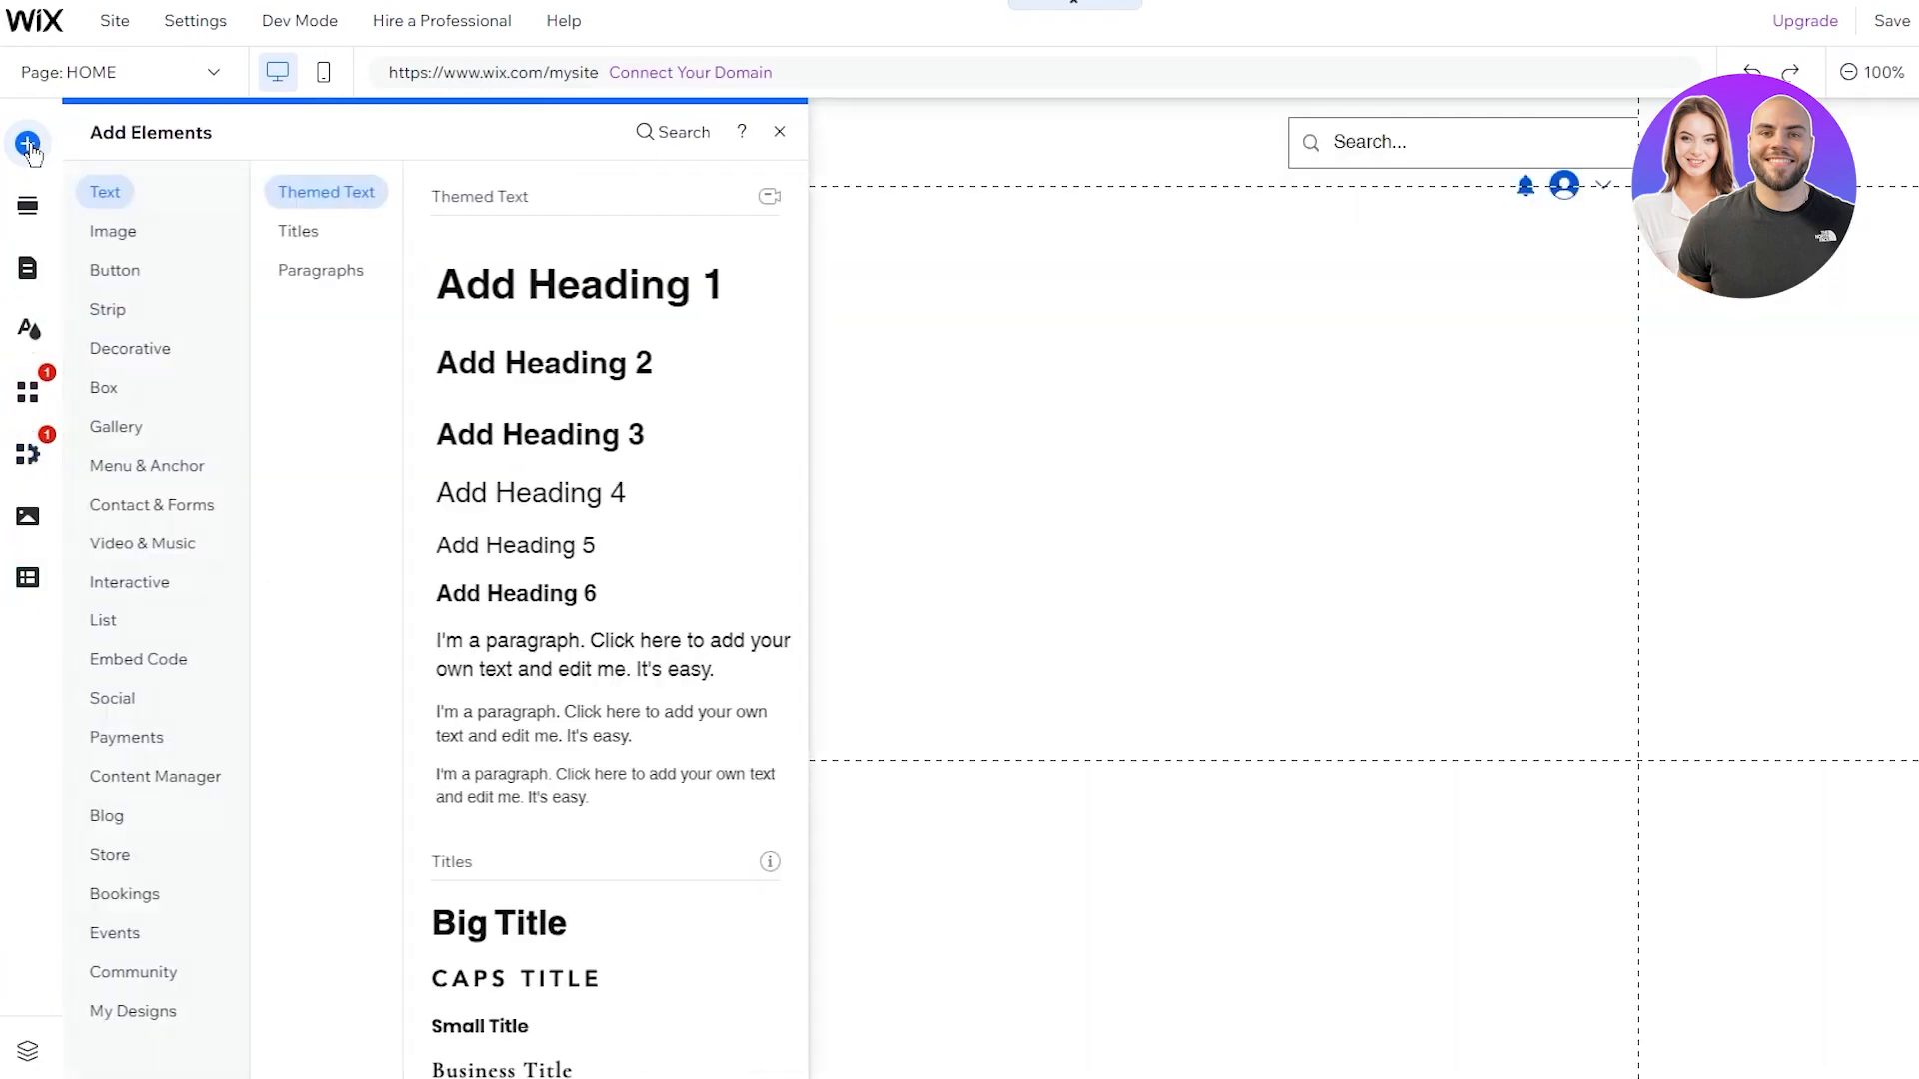
click(118, 312)
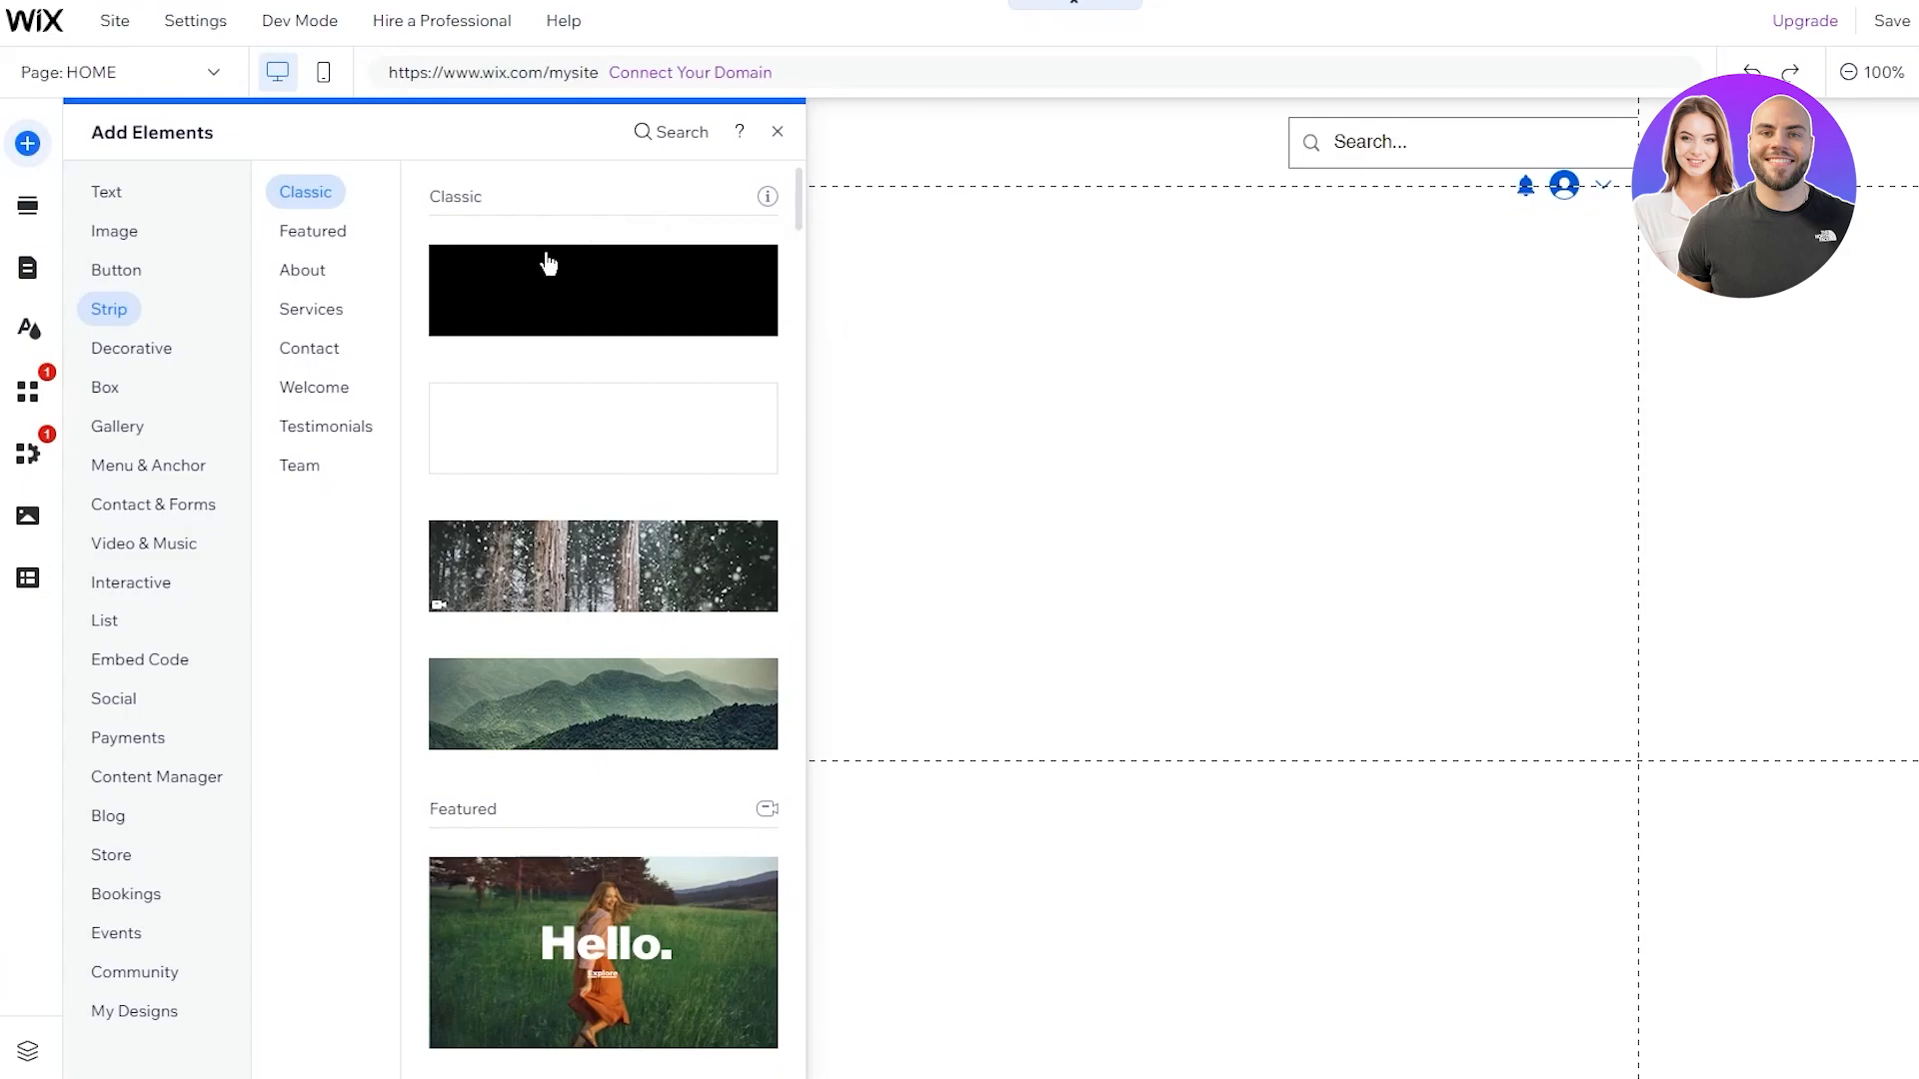
drag(547, 262, 999, 286)
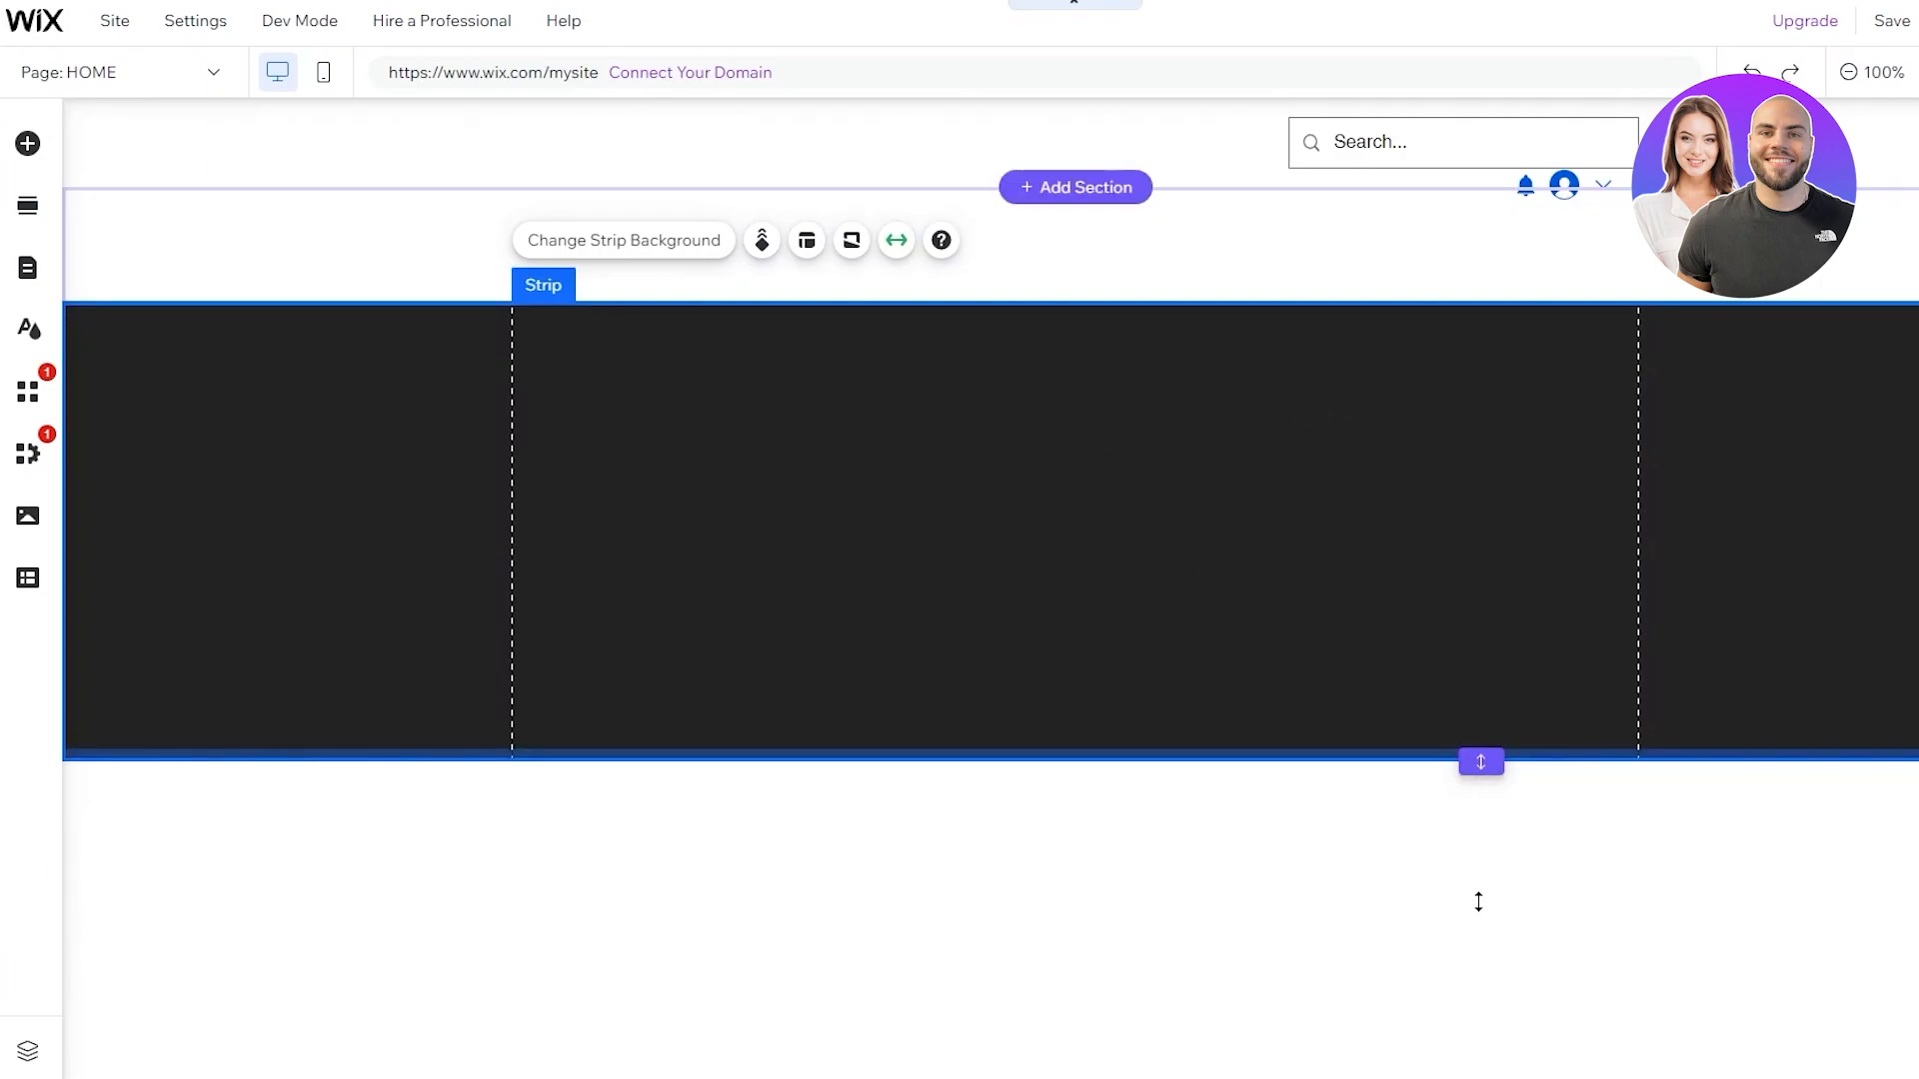
Resize the section under the header and stretch the dark strip to about 515 px tall
drag(1481, 762, 1477, 865)
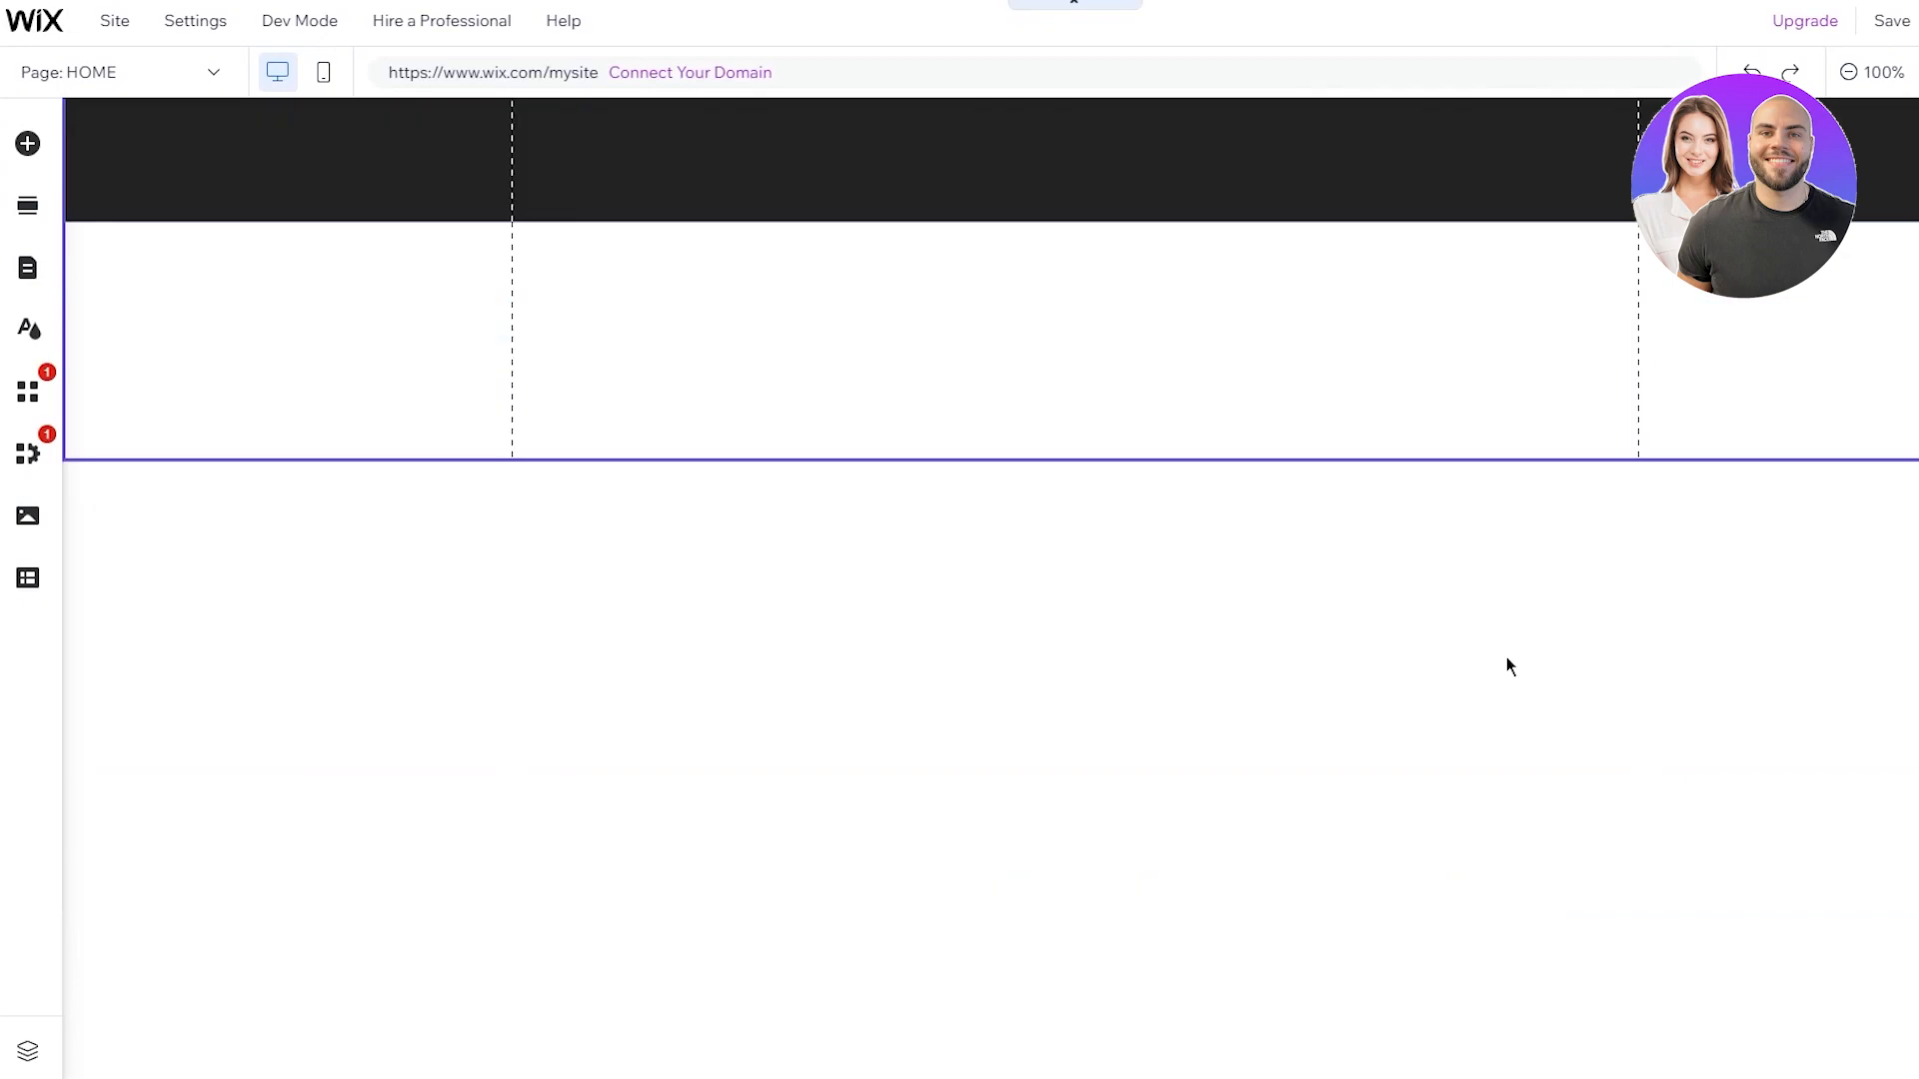
scroll(1507, 663, up, 5)
click(1495, 736)
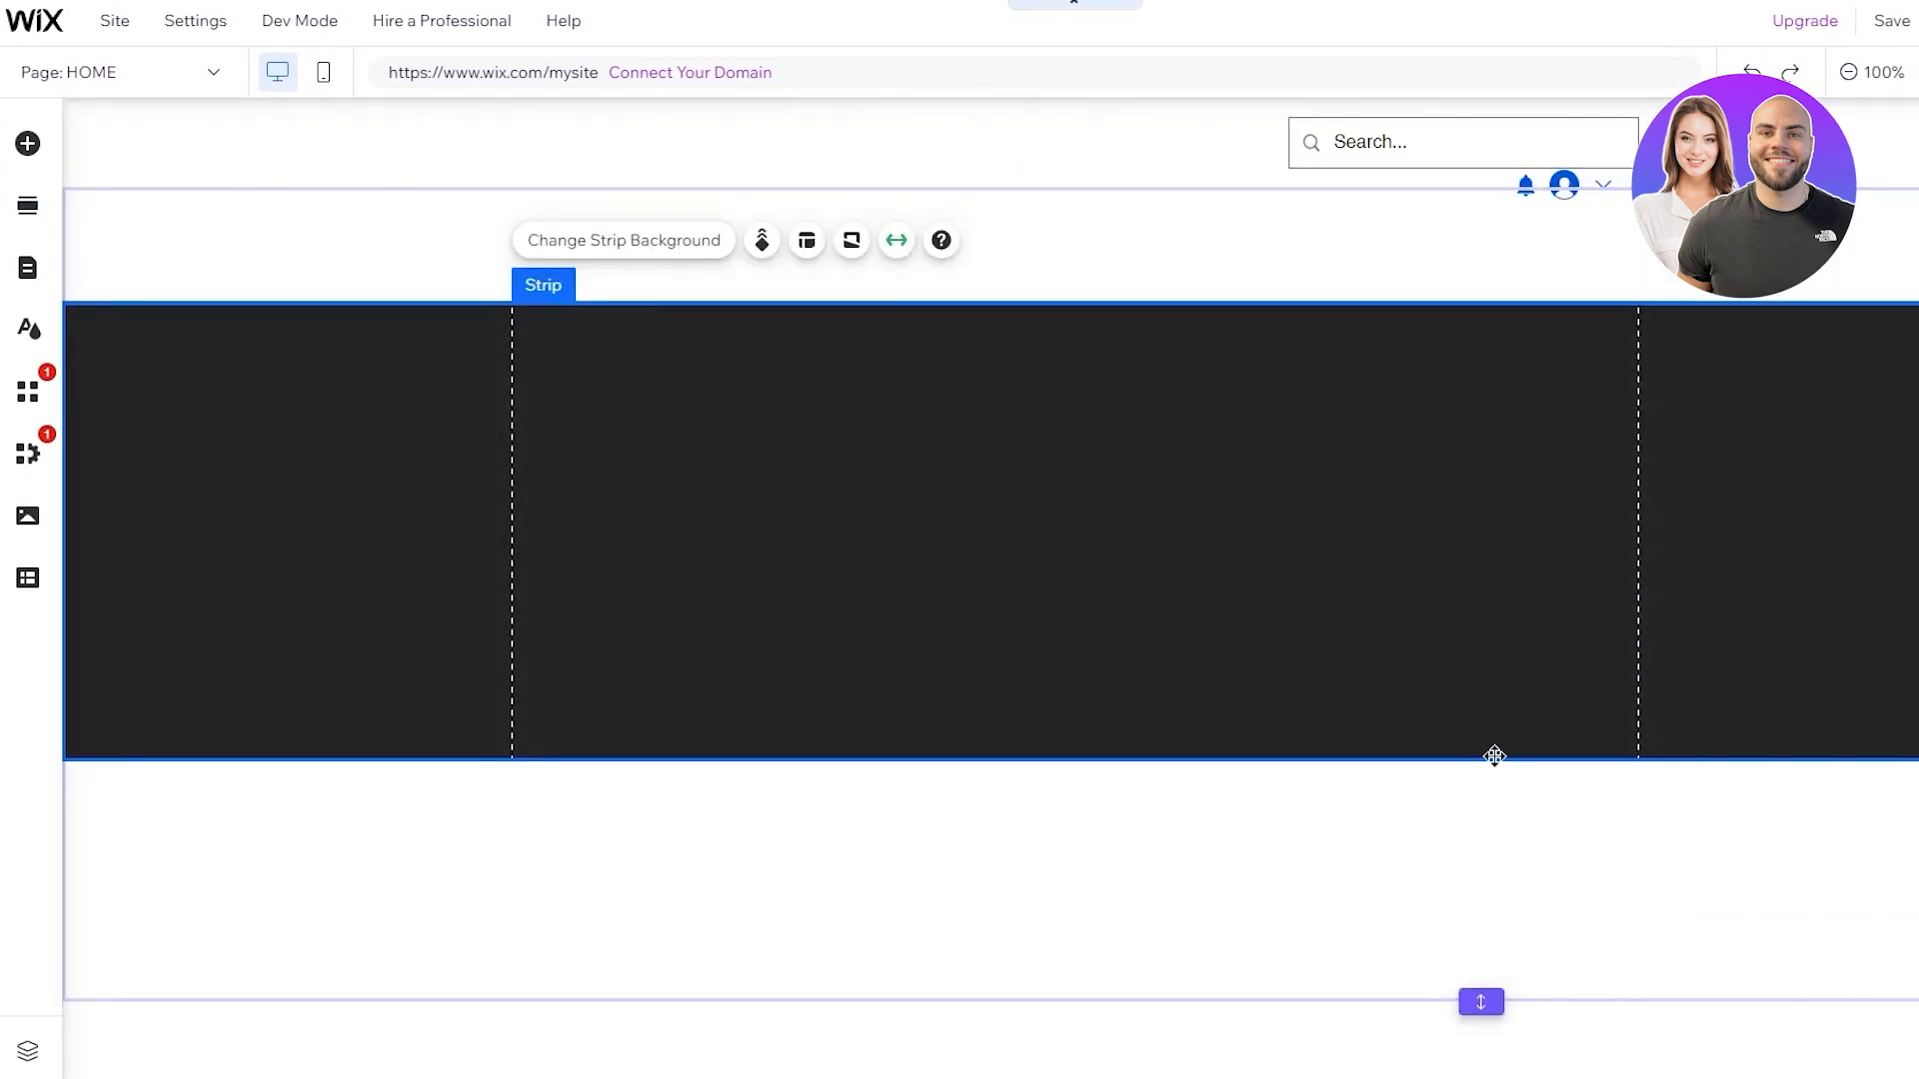
drag(1494, 1005, 1507, 878)
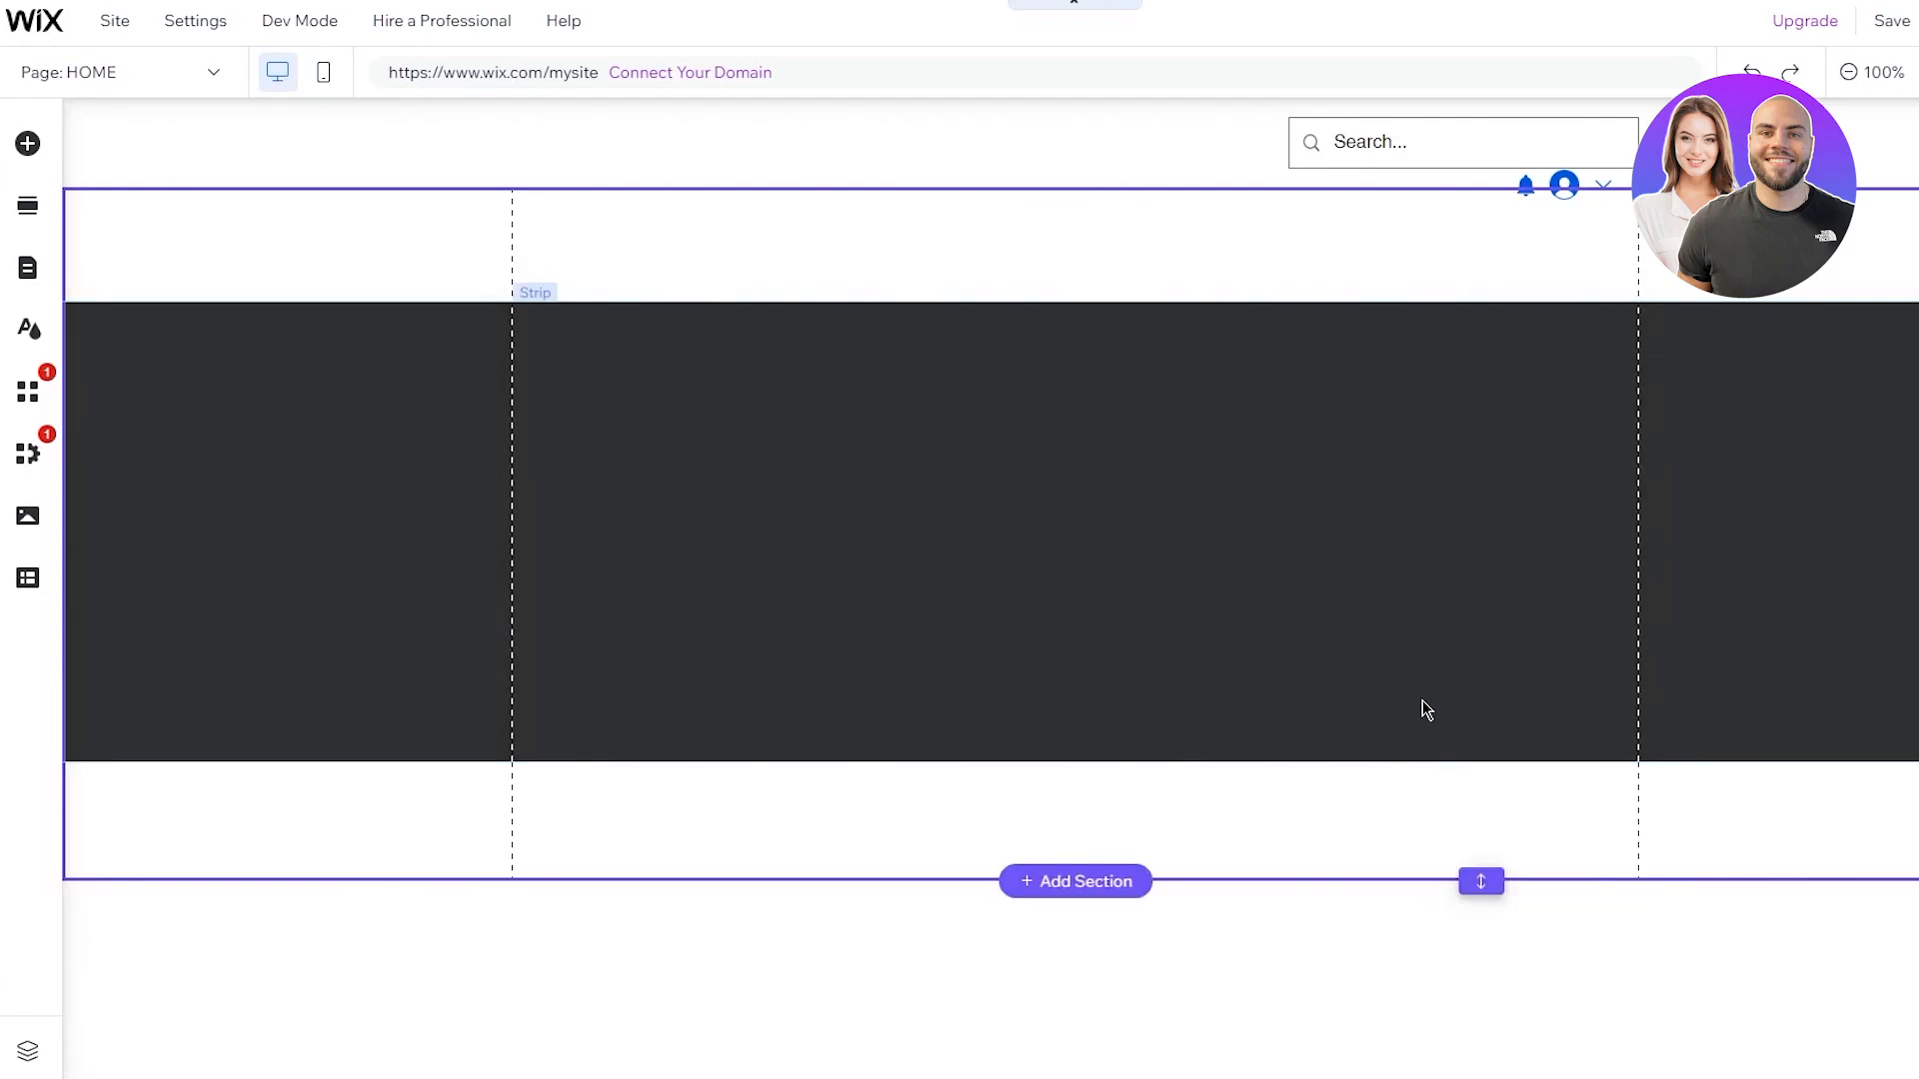
click(1422, 710)
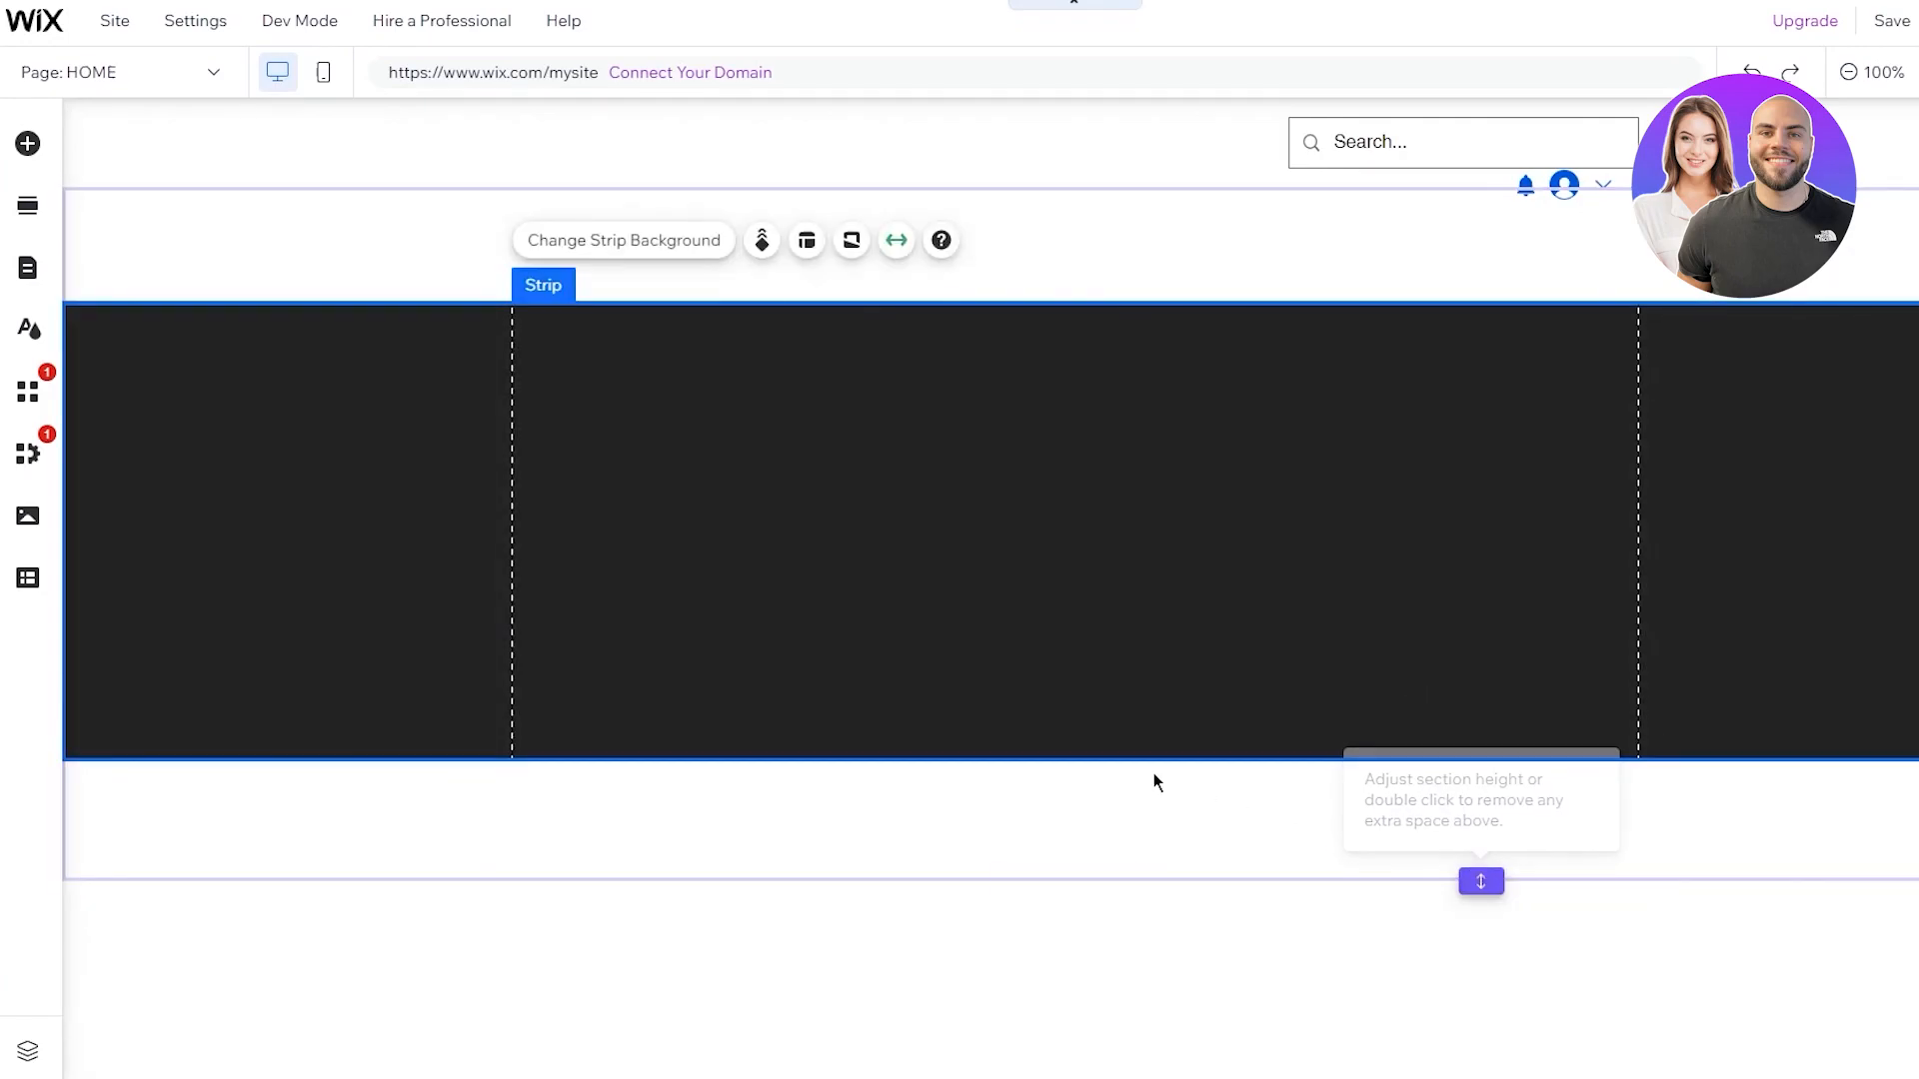
drag(1045, 762, 1061, 903)
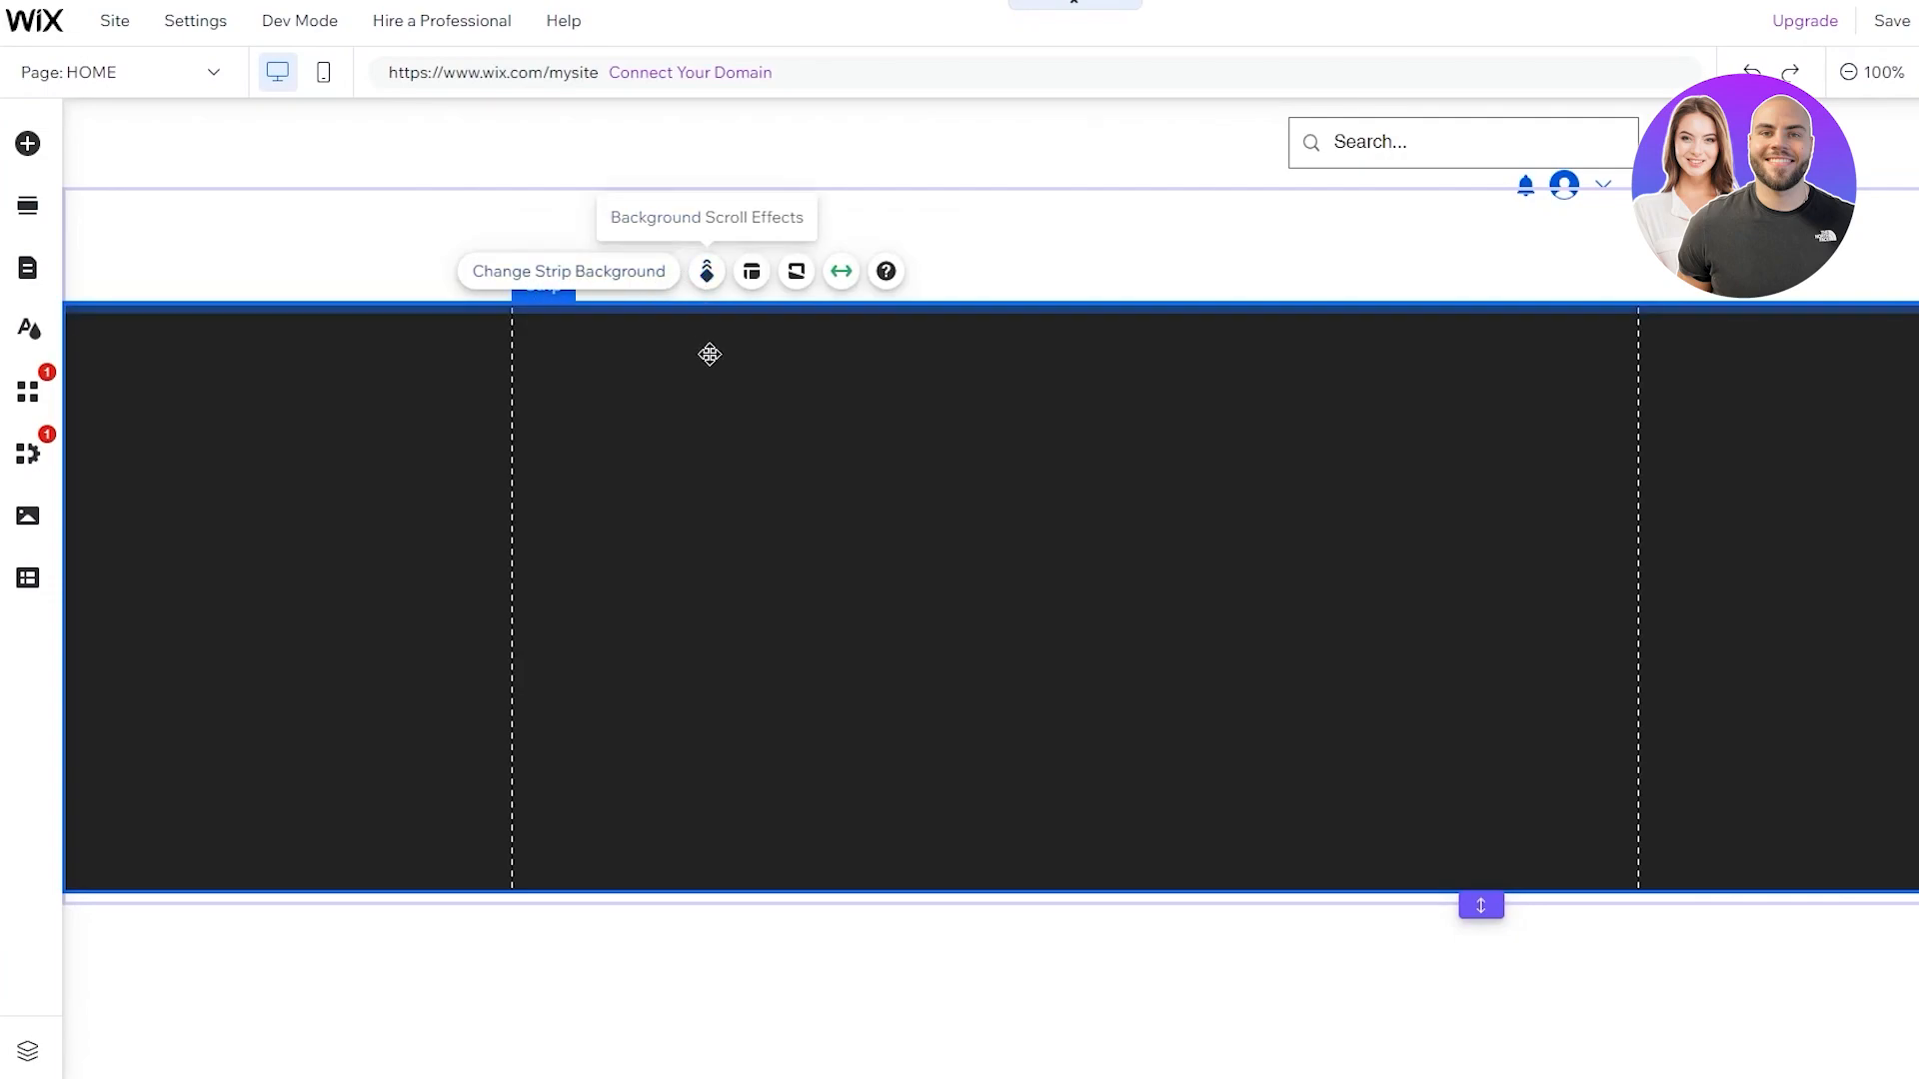
click(854, 283)
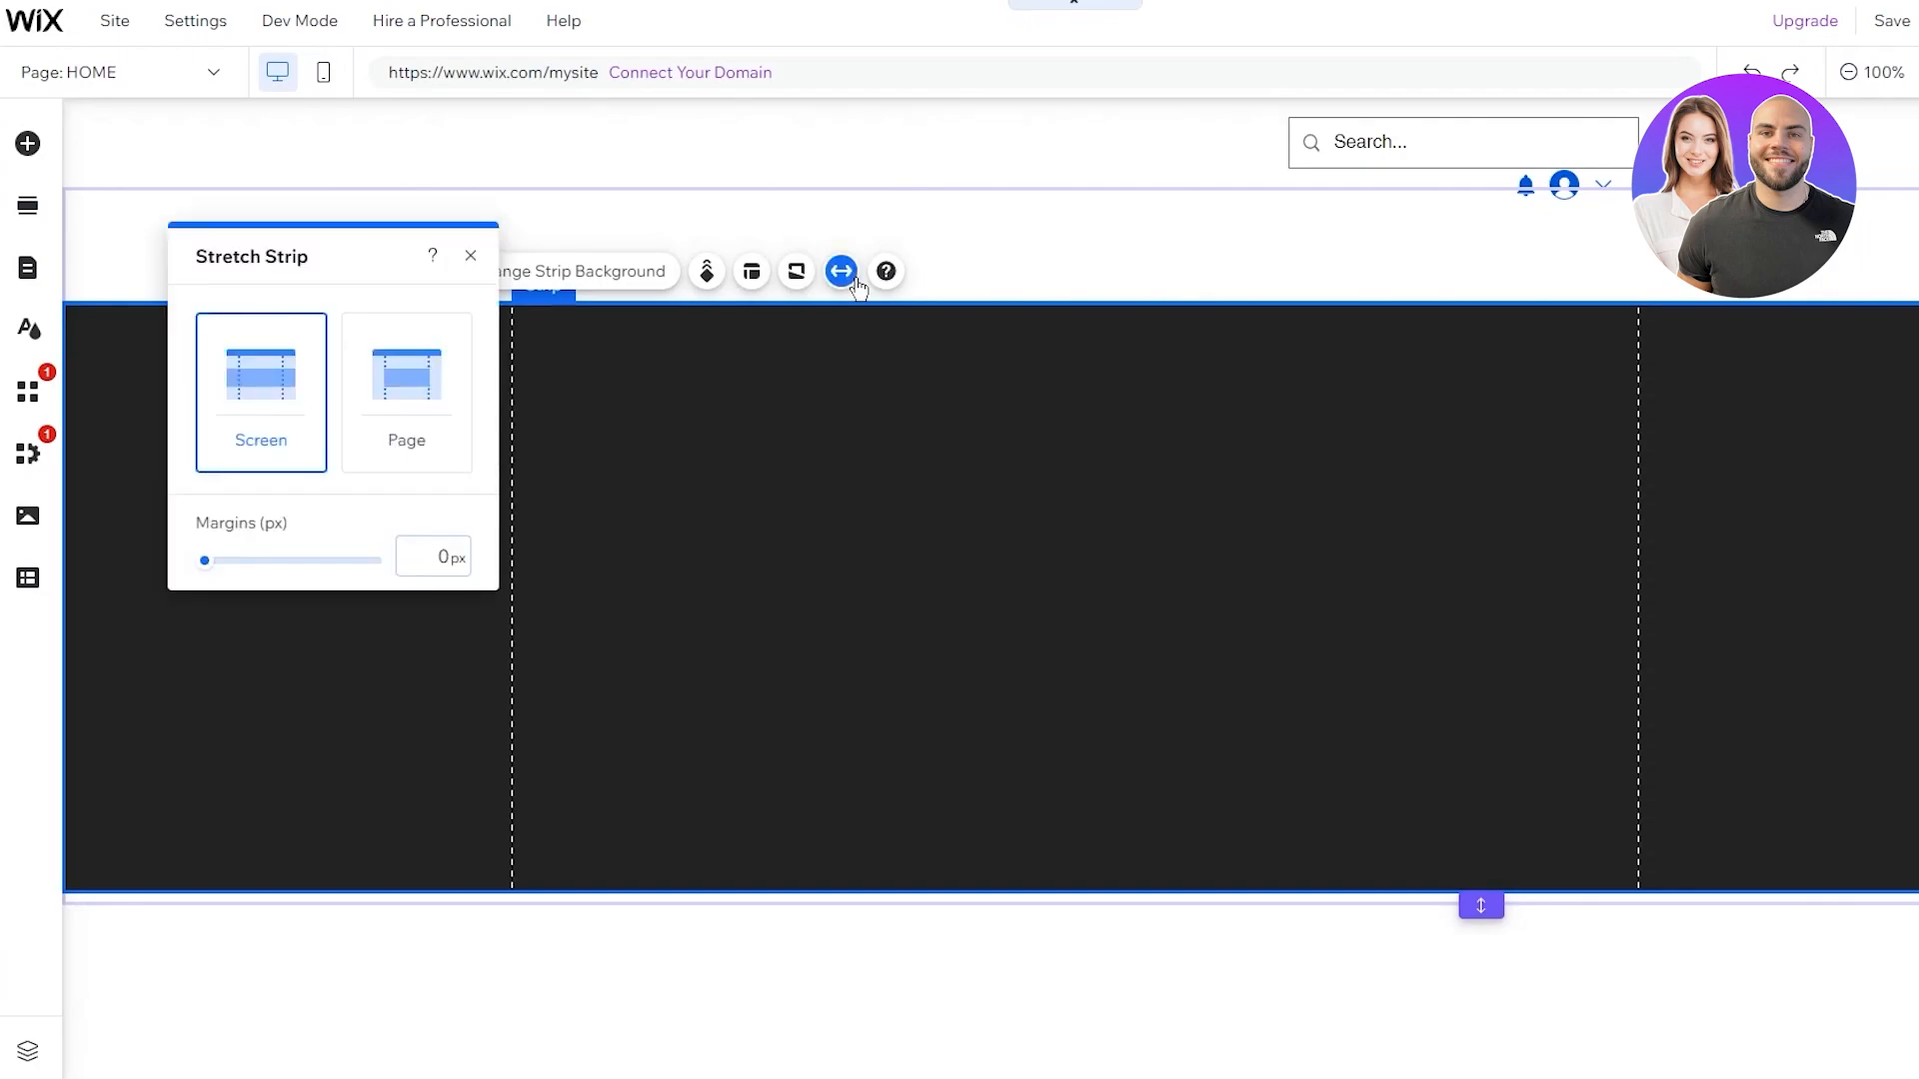
click(376, 394)
click(223, 388)
click(1221, 274)
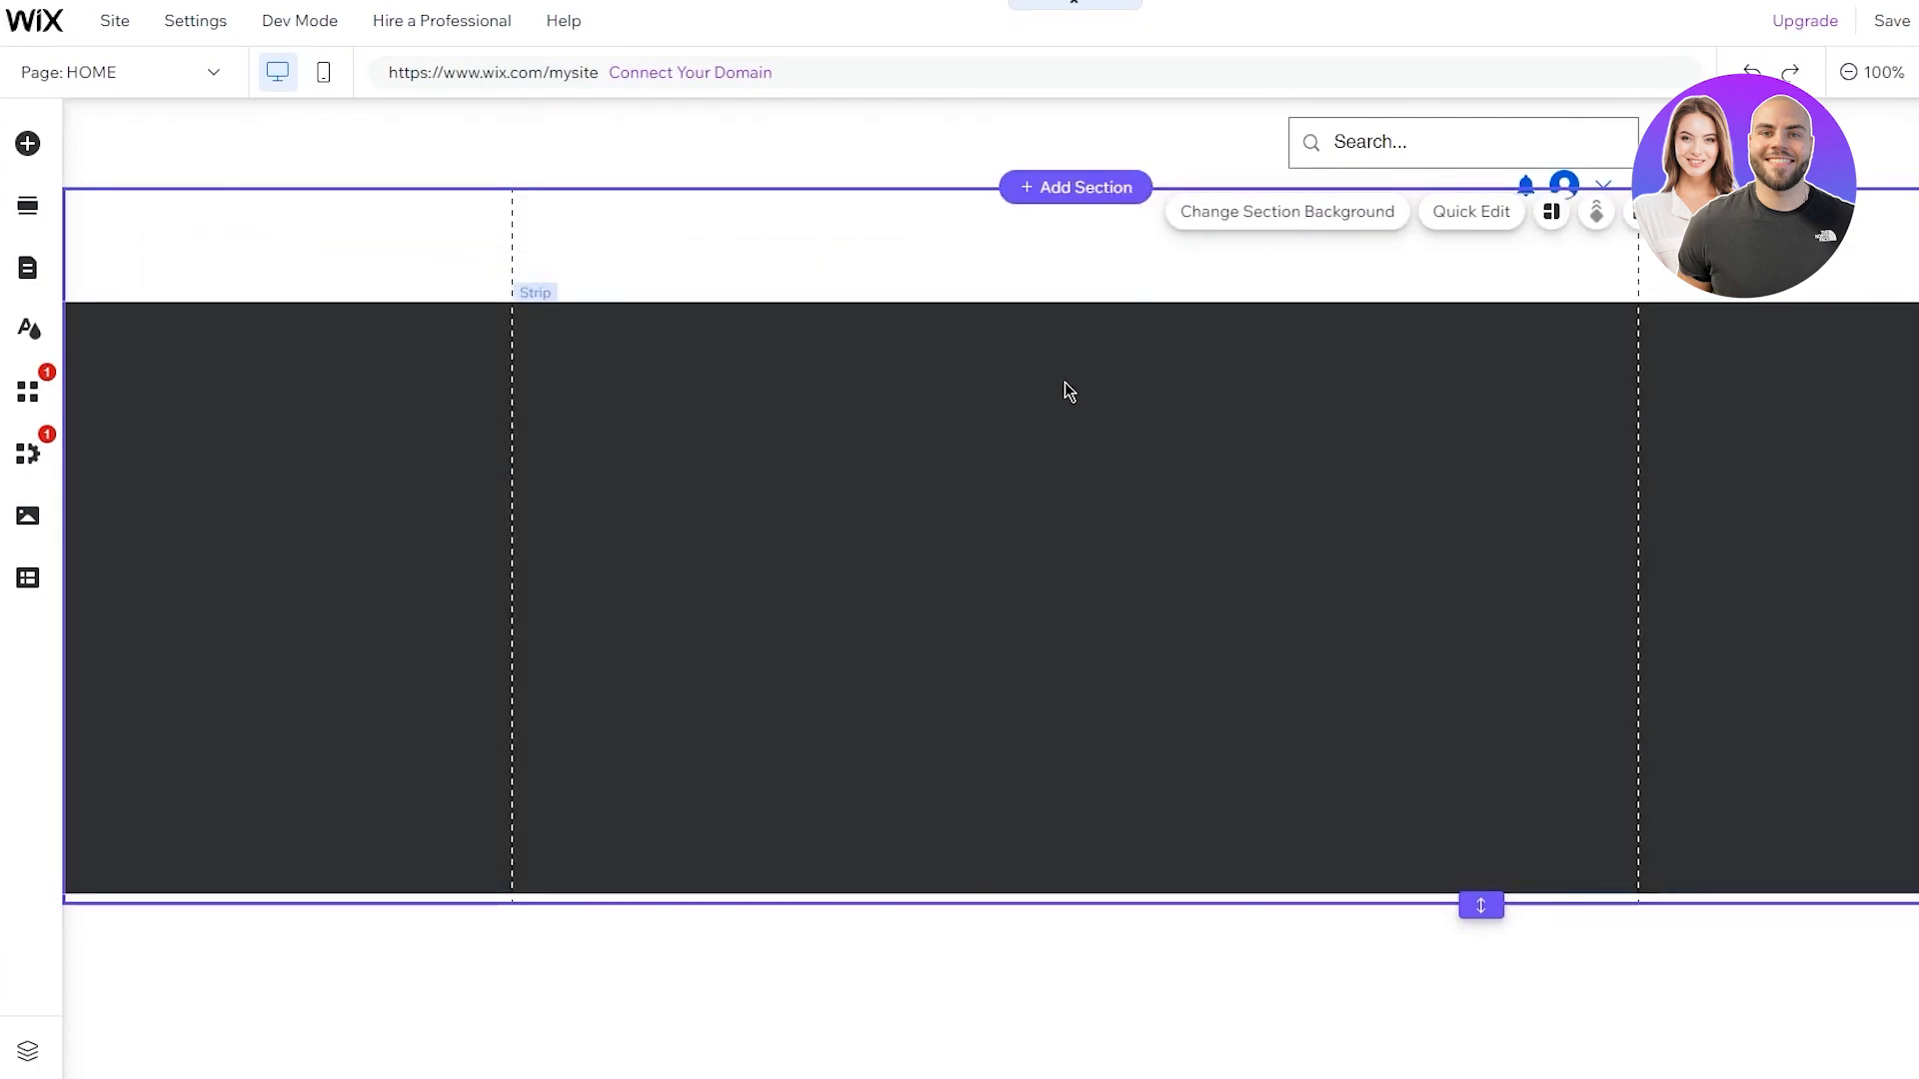
click(1065, 389)
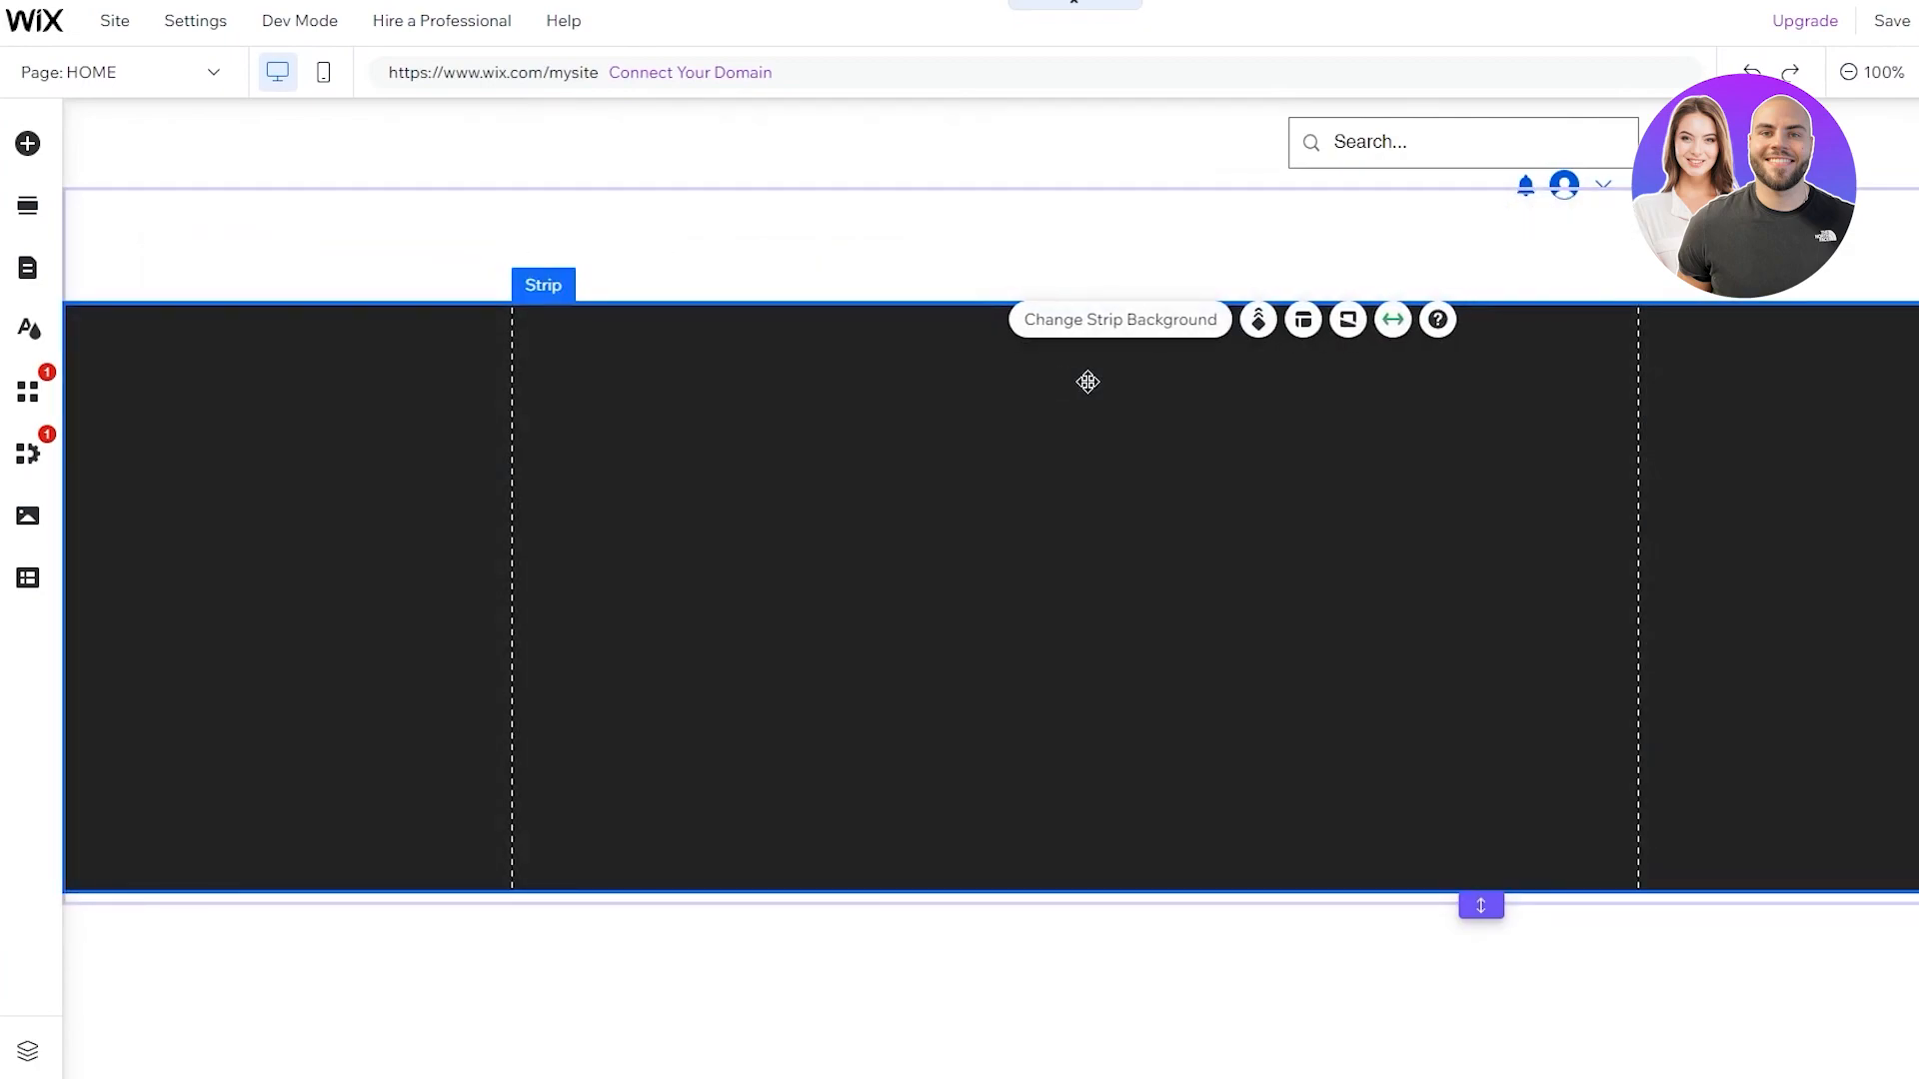
Browse images for the strip background and close the picker without choosing one
click(1126, 320)
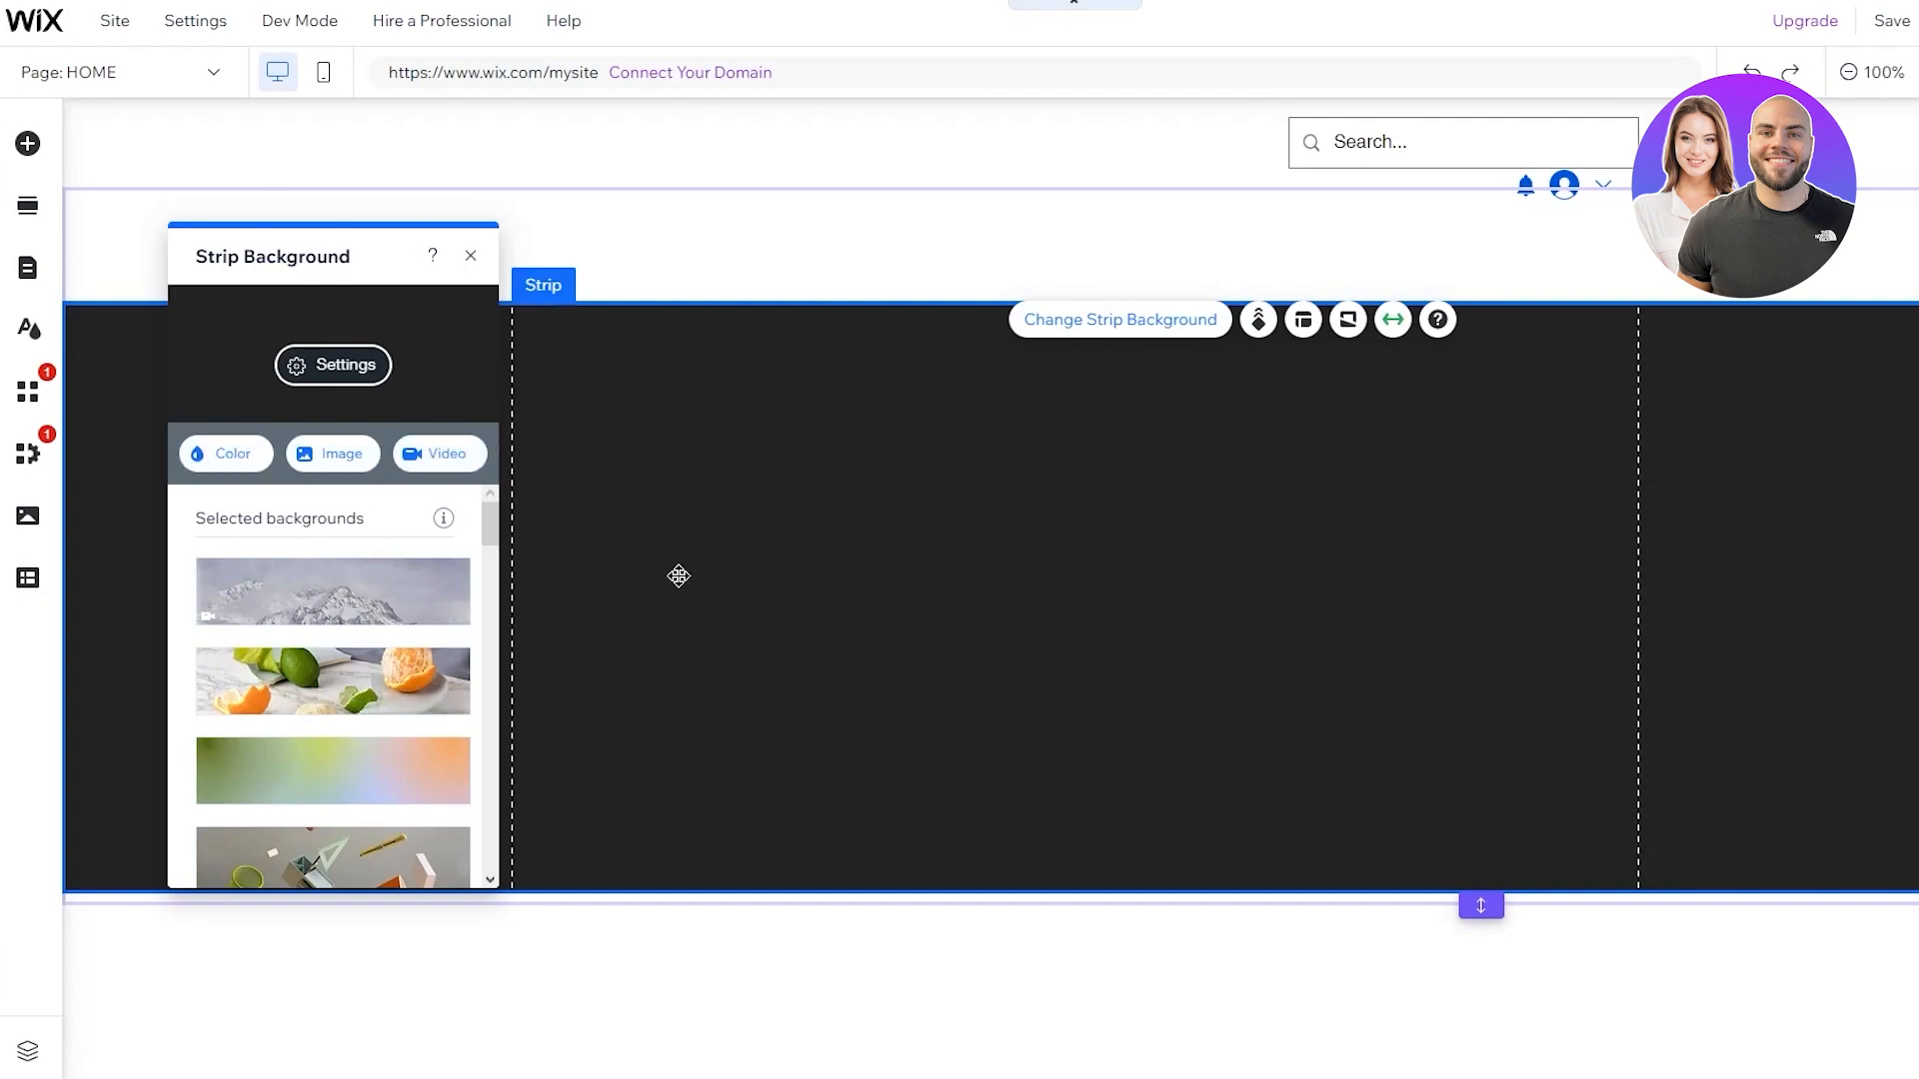
click(310, 453)
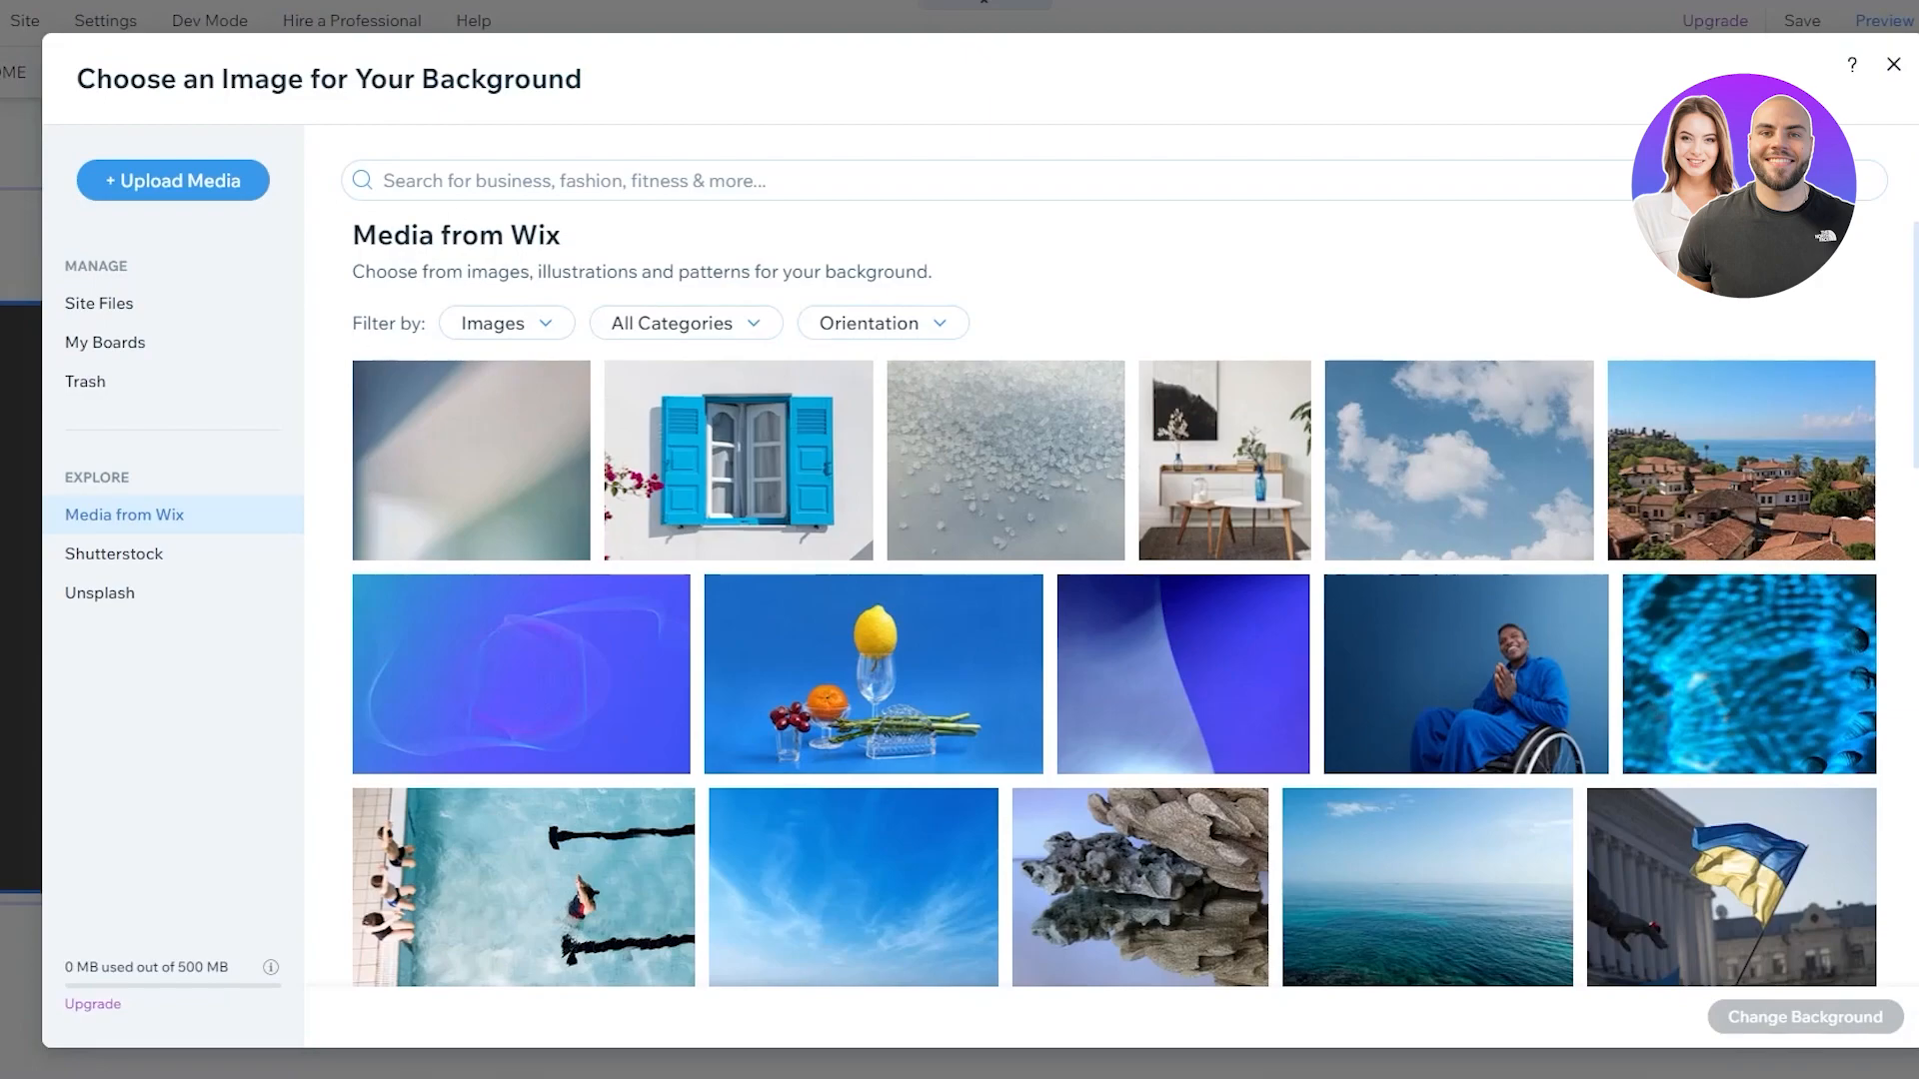
click(1893, 64)
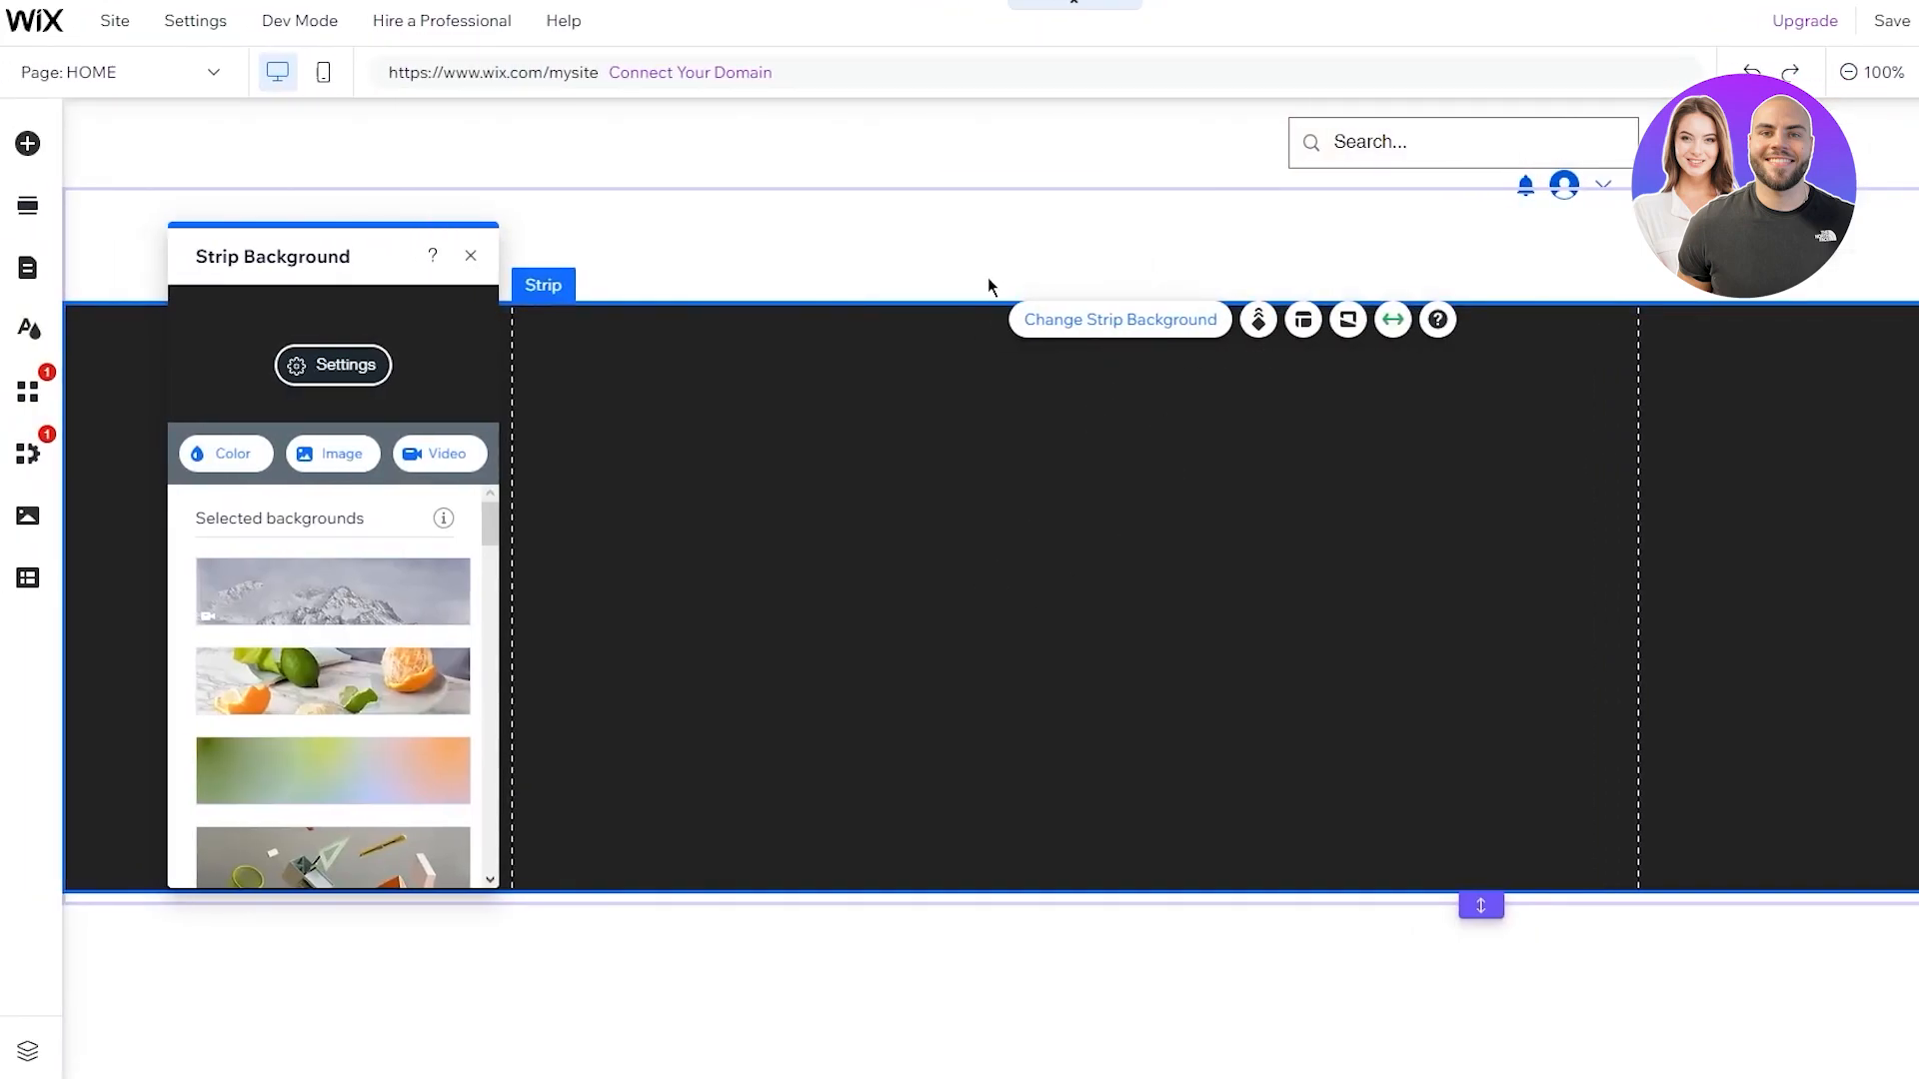
Close the strip background options, keeping the strip dark, and reselect the strip
scroll(360, 761, down, 6)
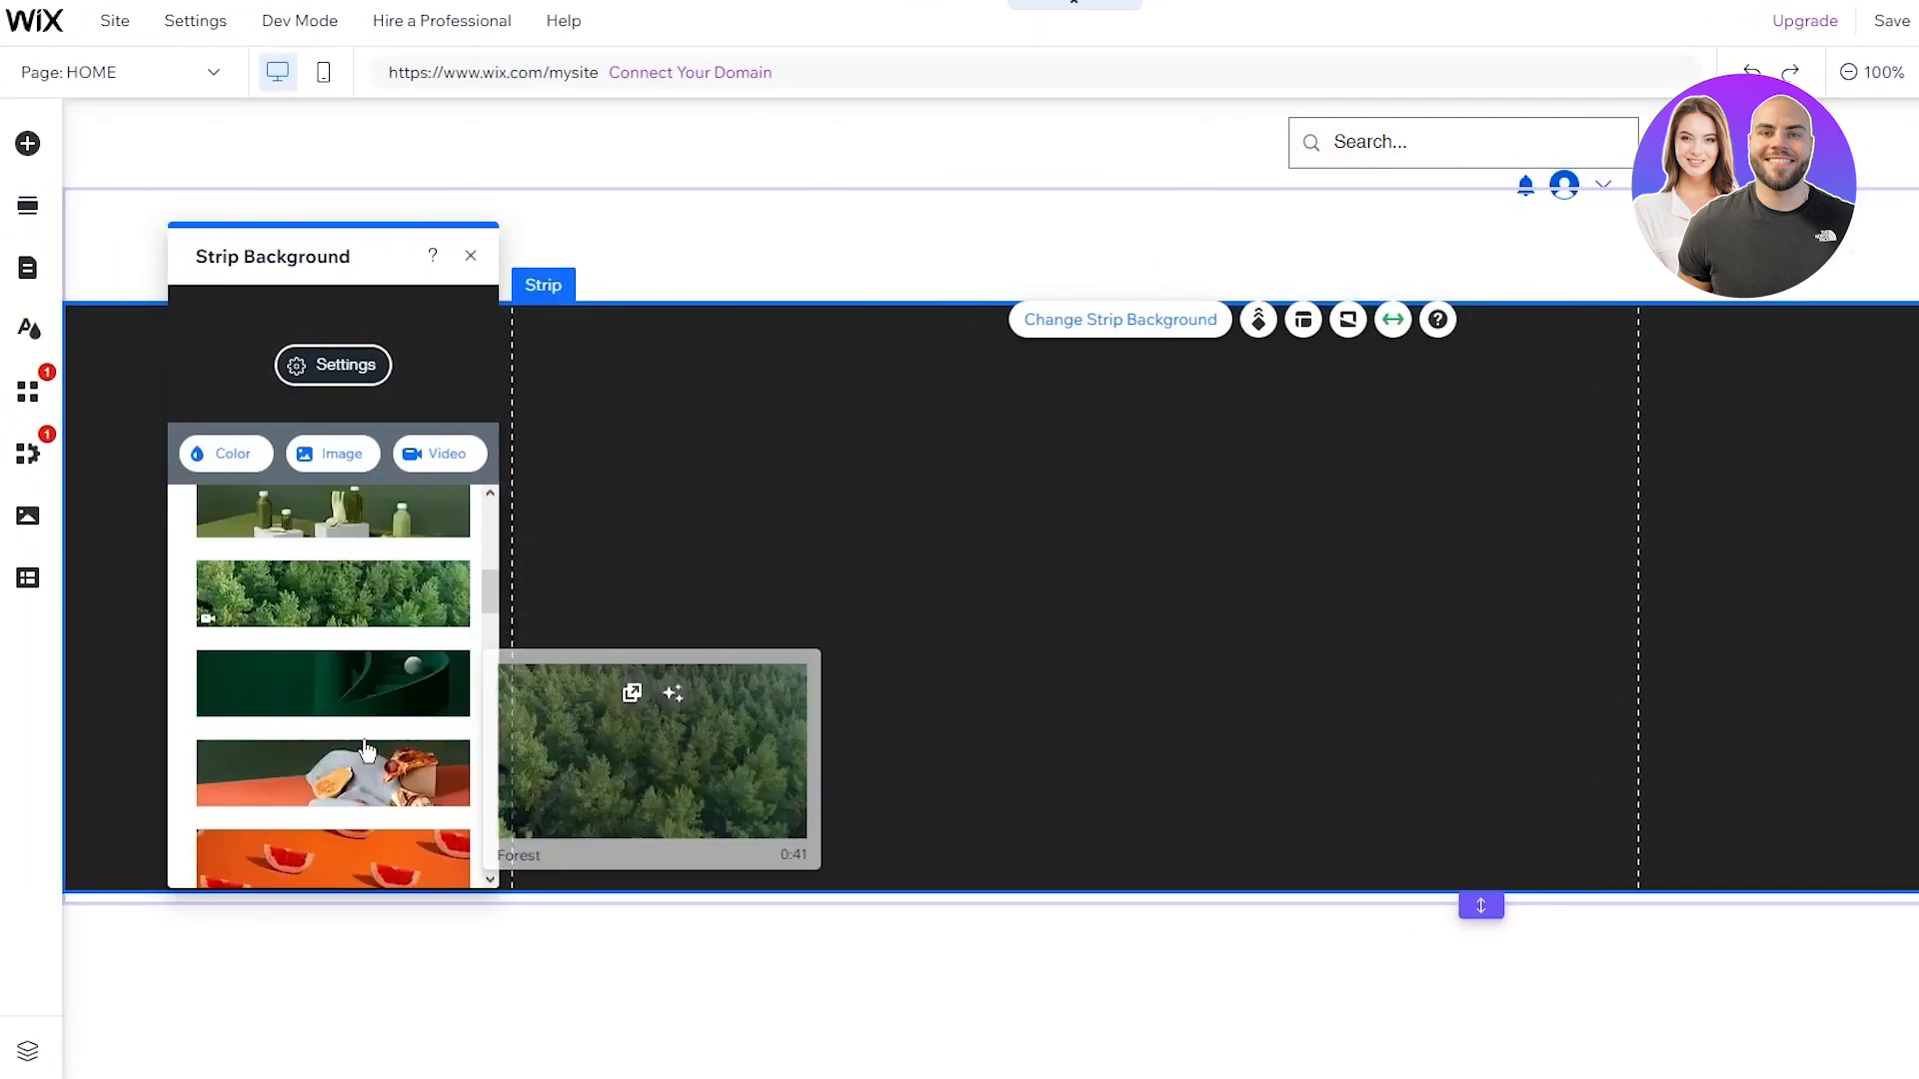
scroll(403, 640, down, 8)
scroll(403, 639, up, 4)
scroll(403, 640, down, 10)
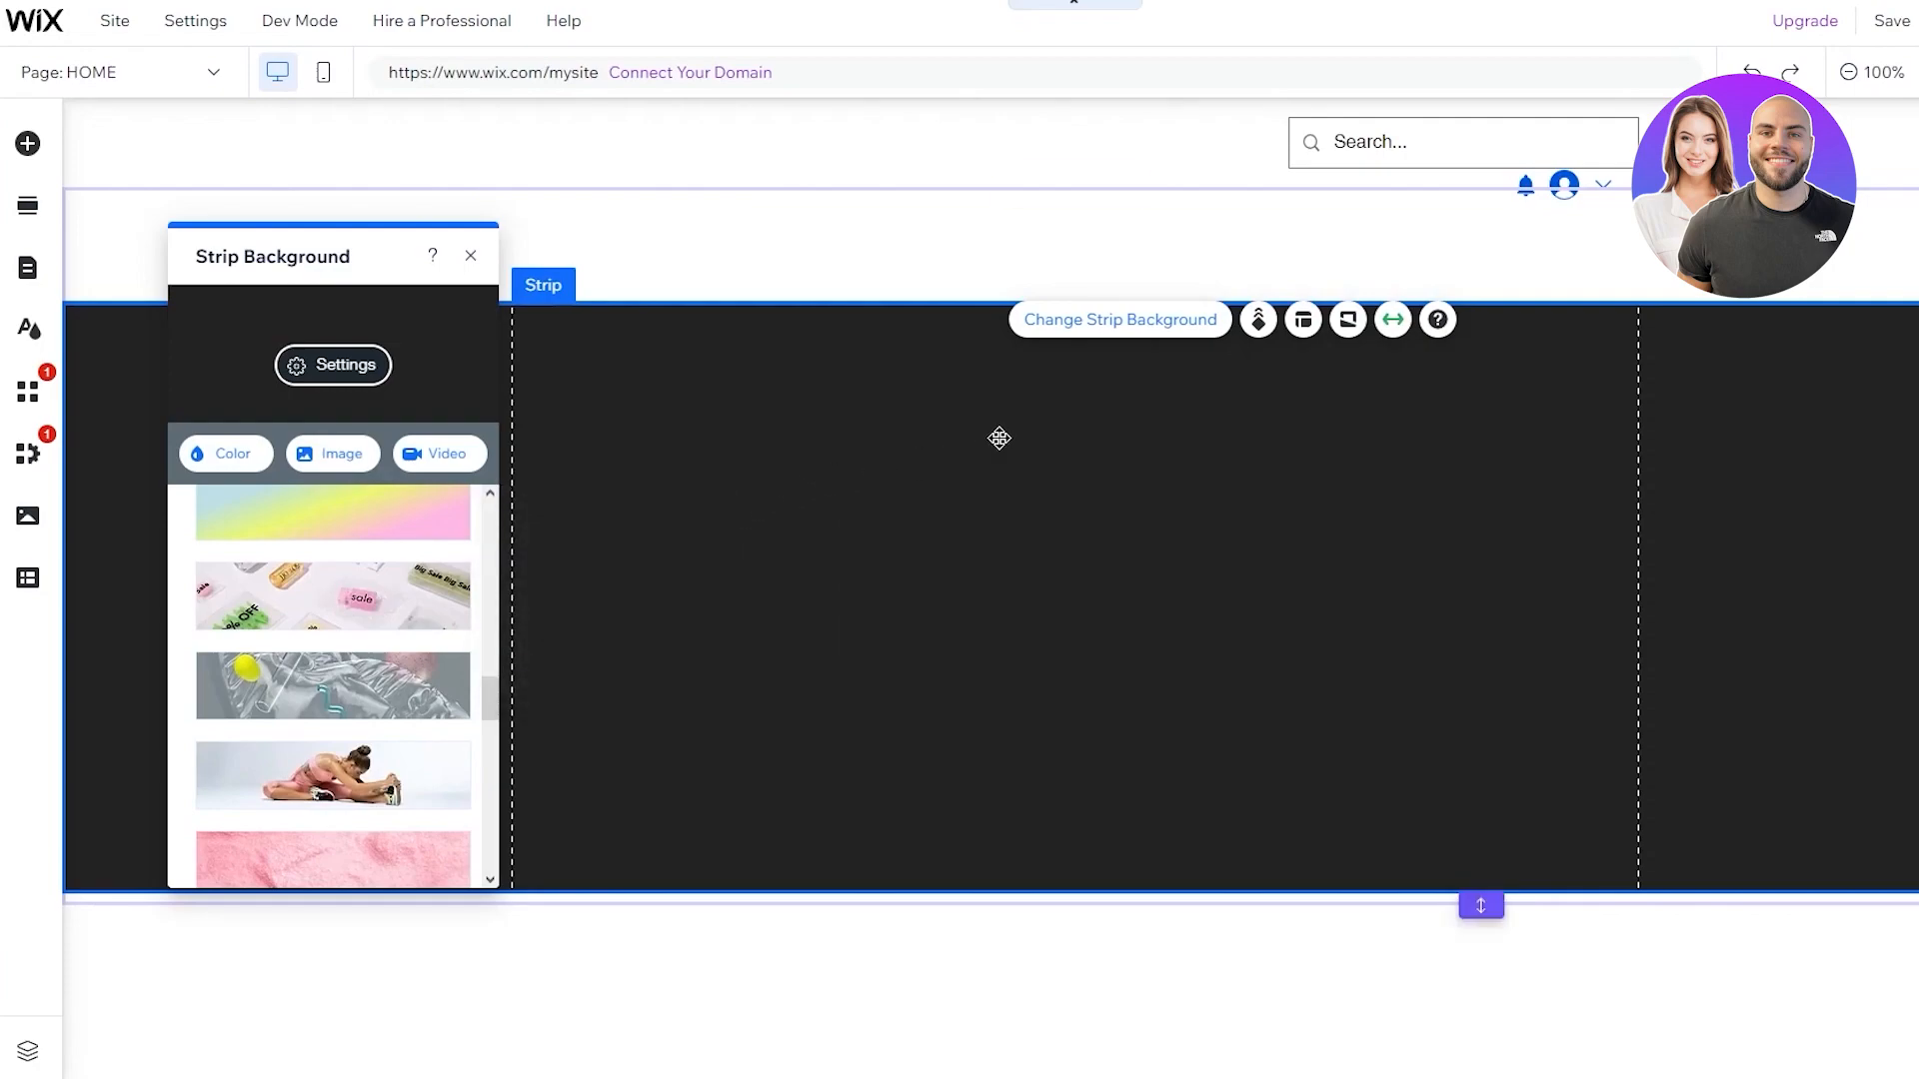
click(1000, 258)
click(1068, 501)
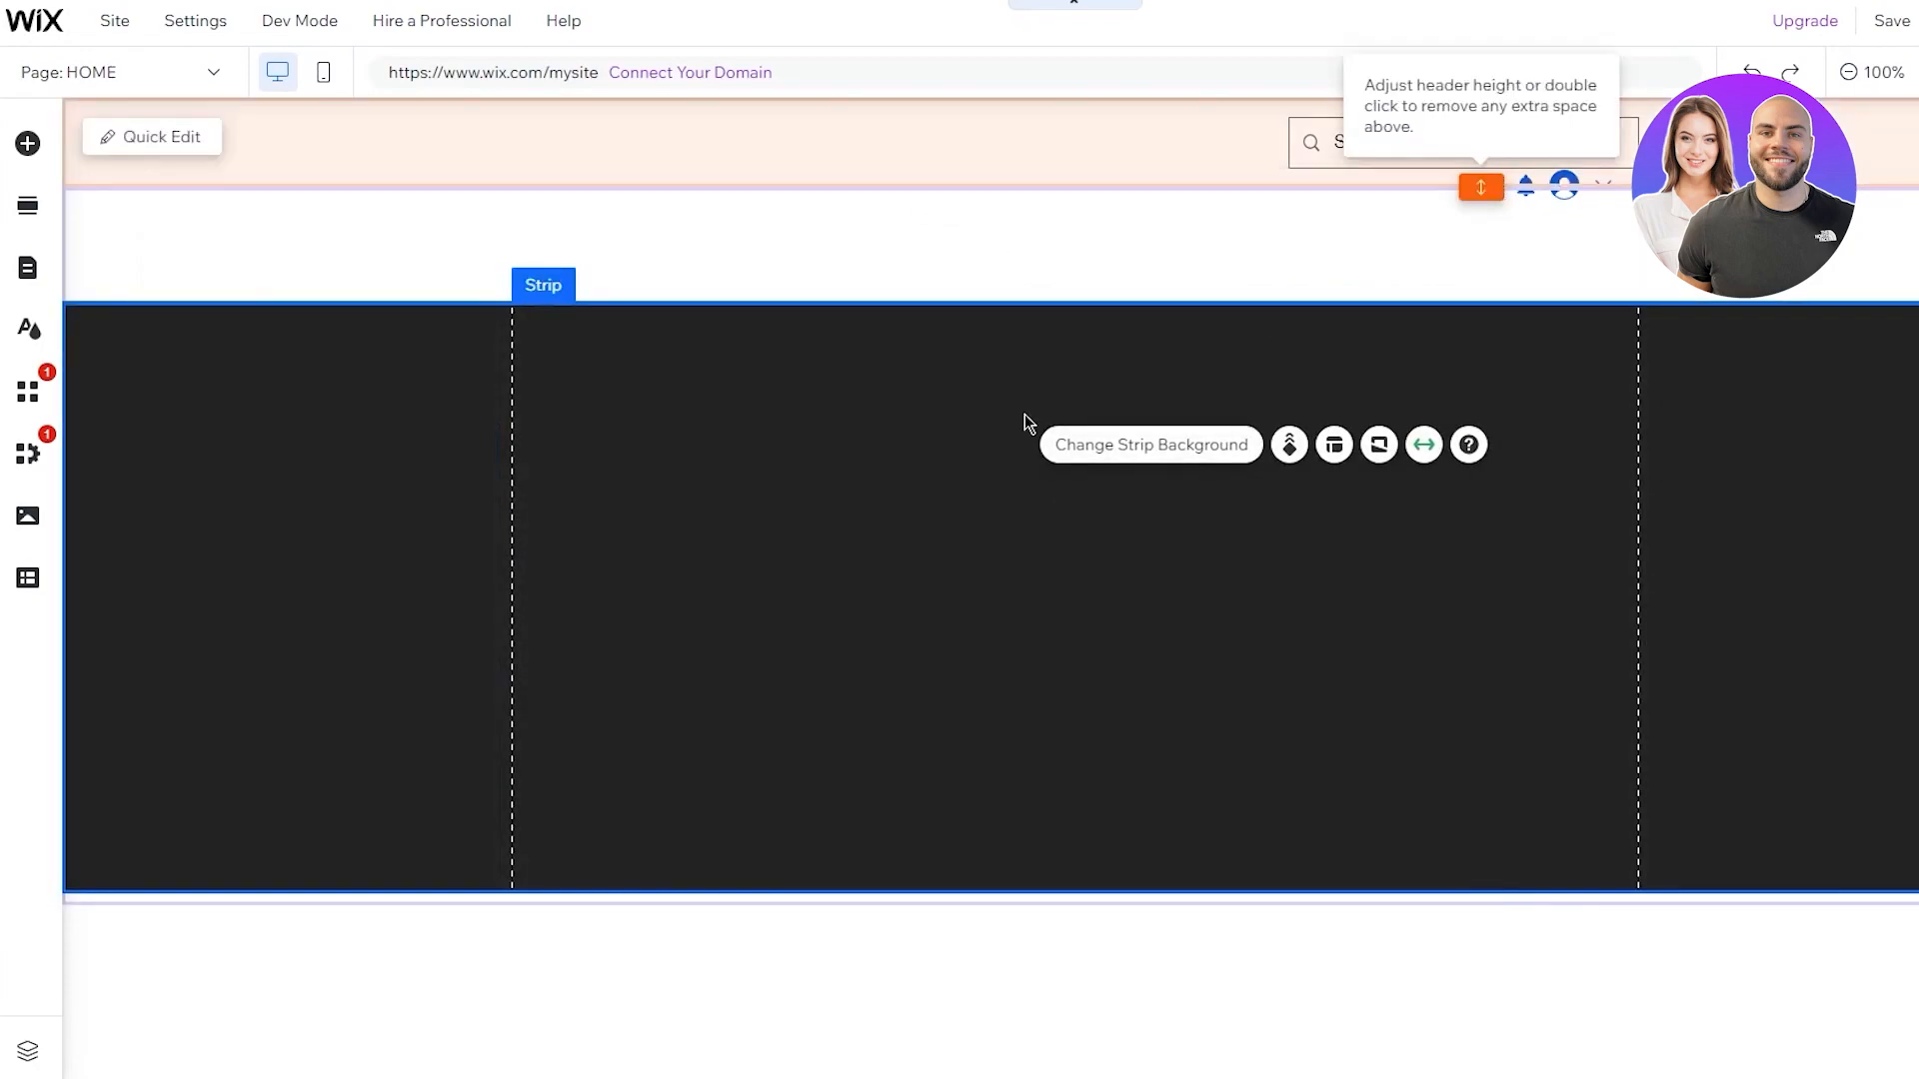
click(810, 537)
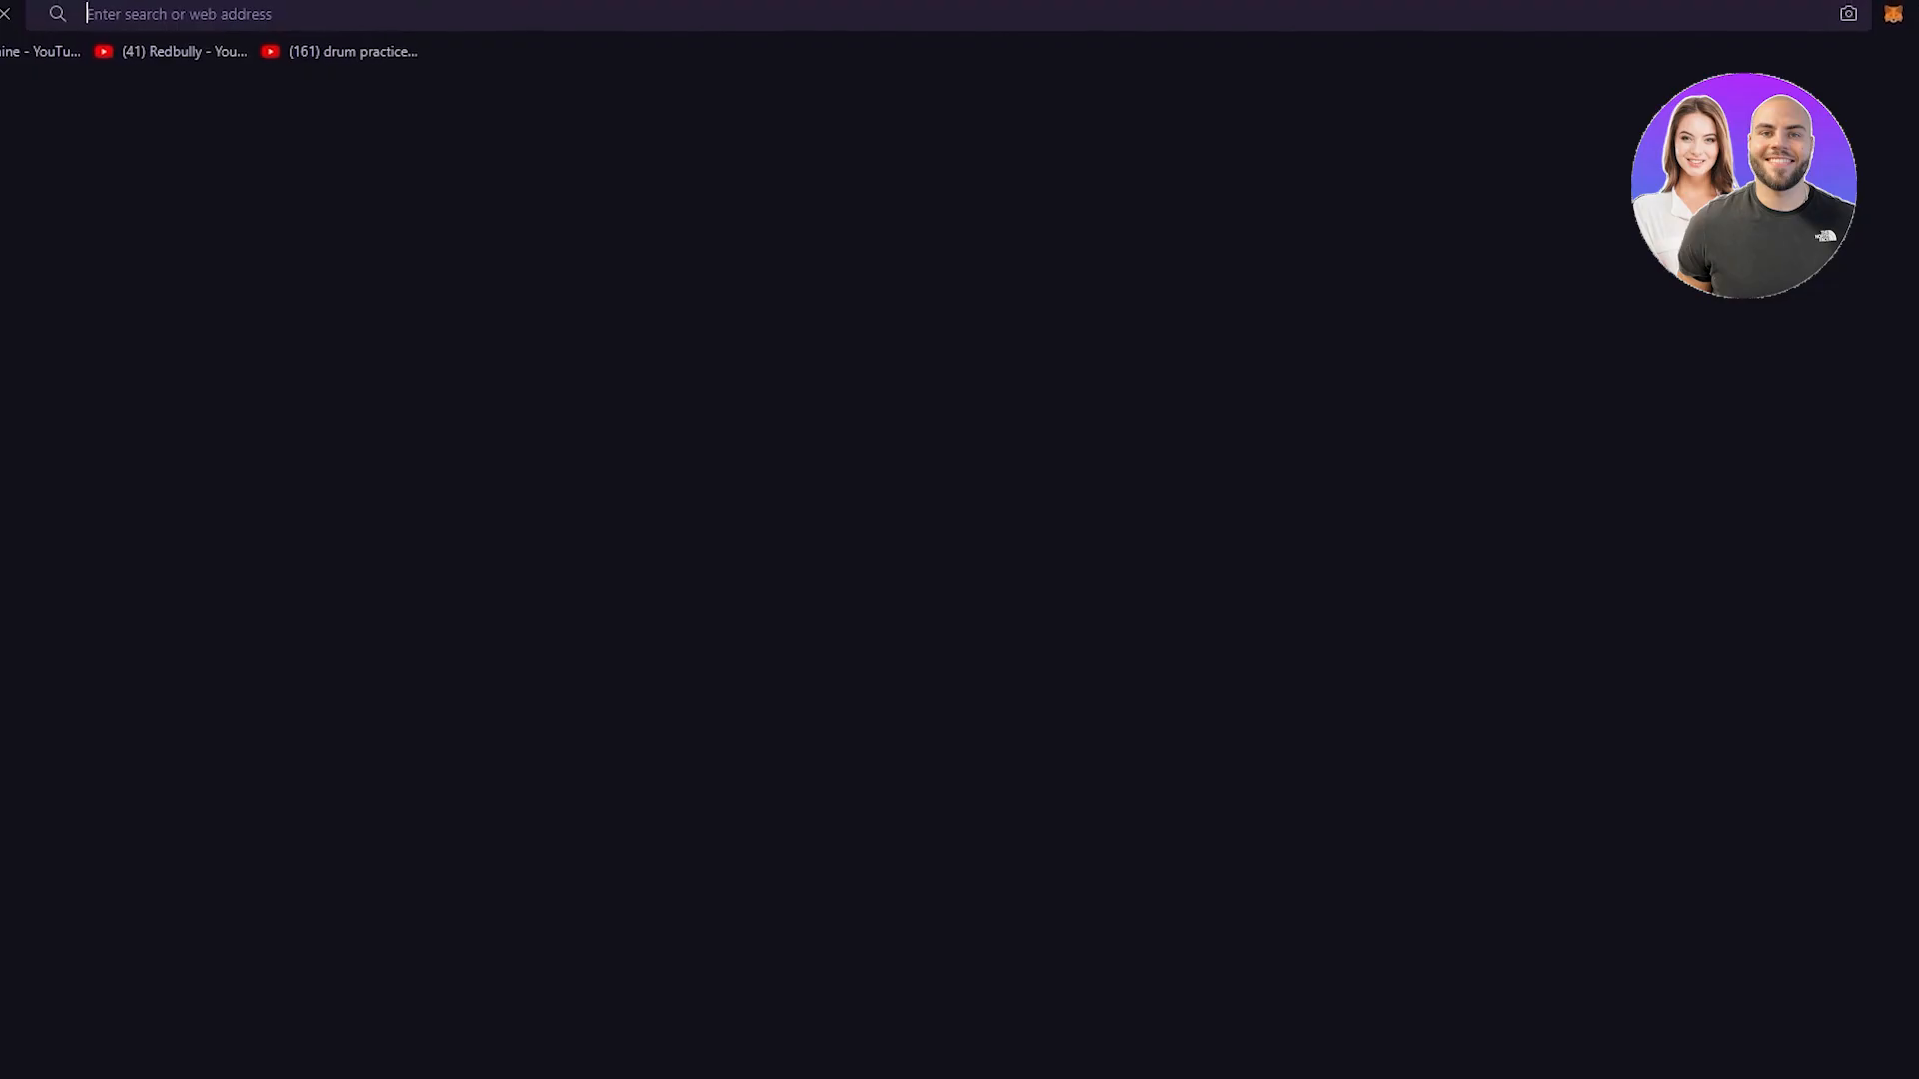
Go to the Pexels website and search for fitness photos
text(pexe)
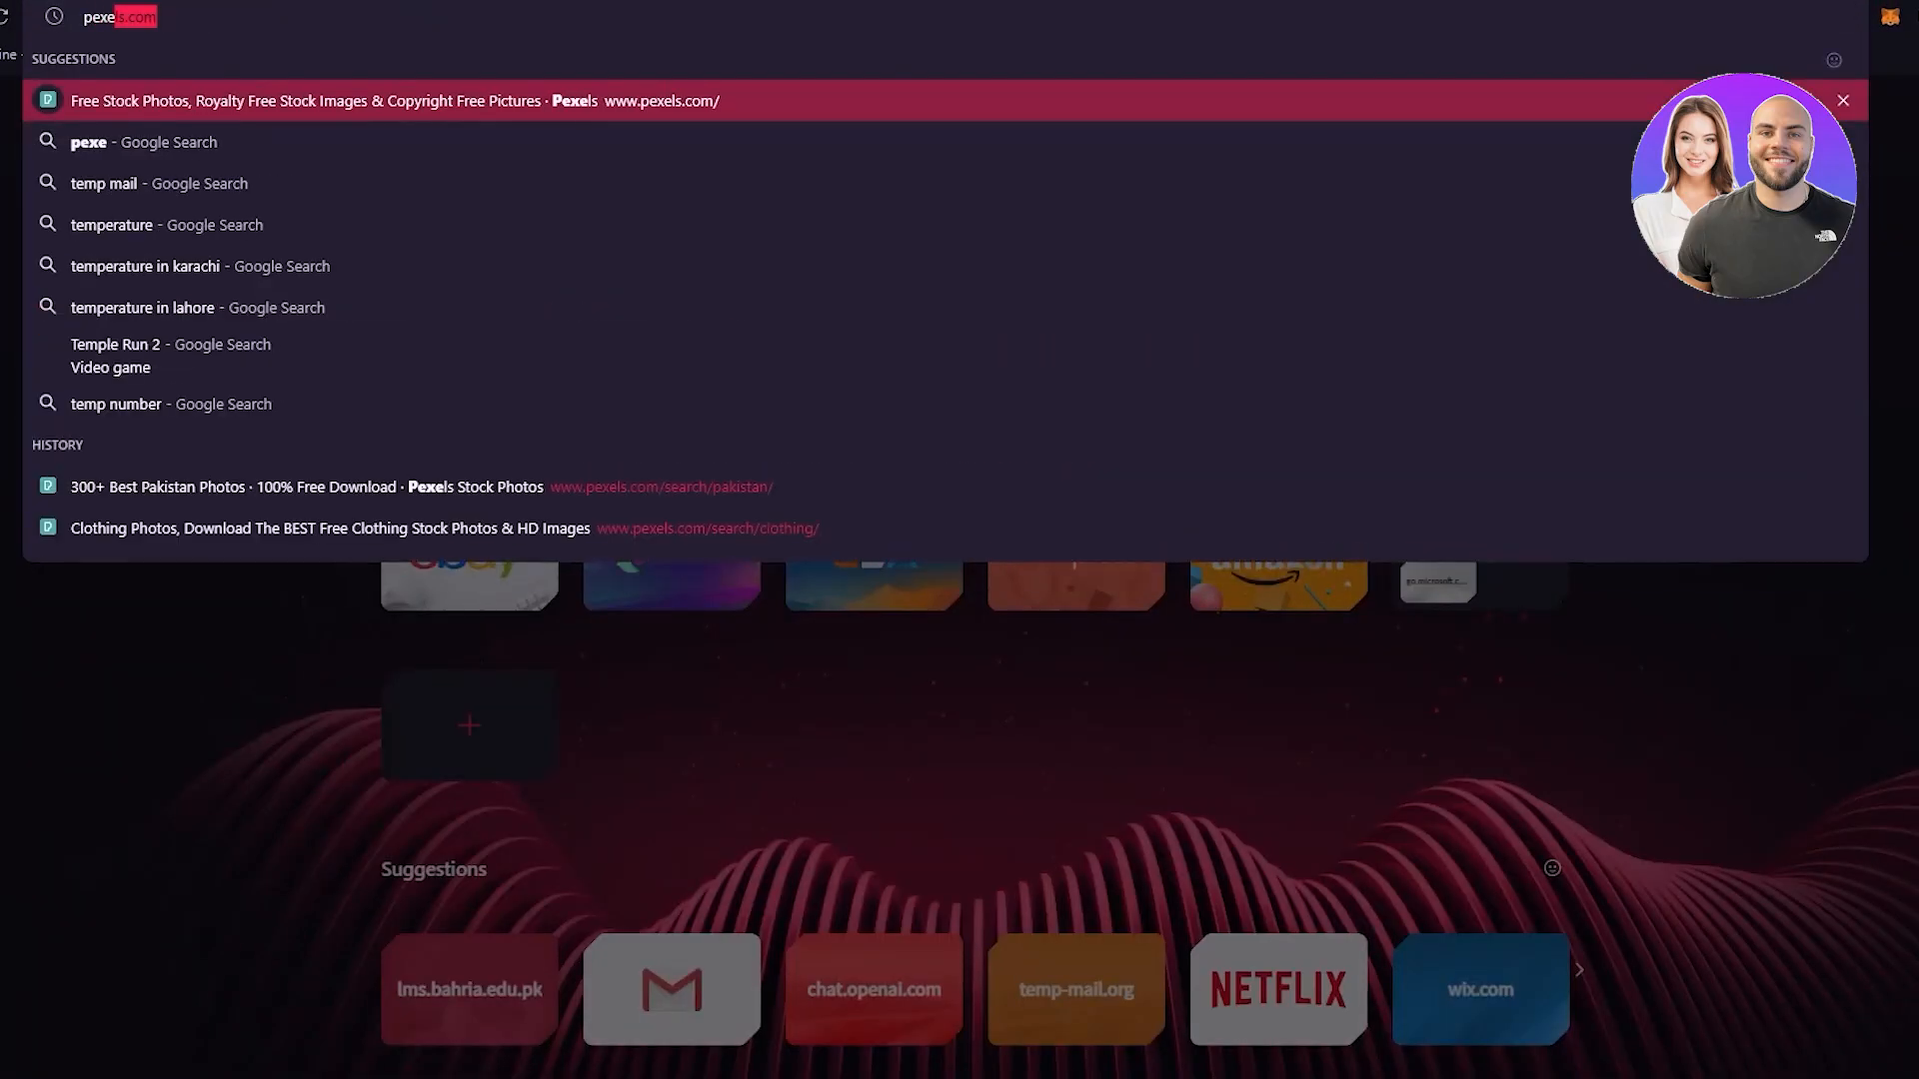
key(Return)
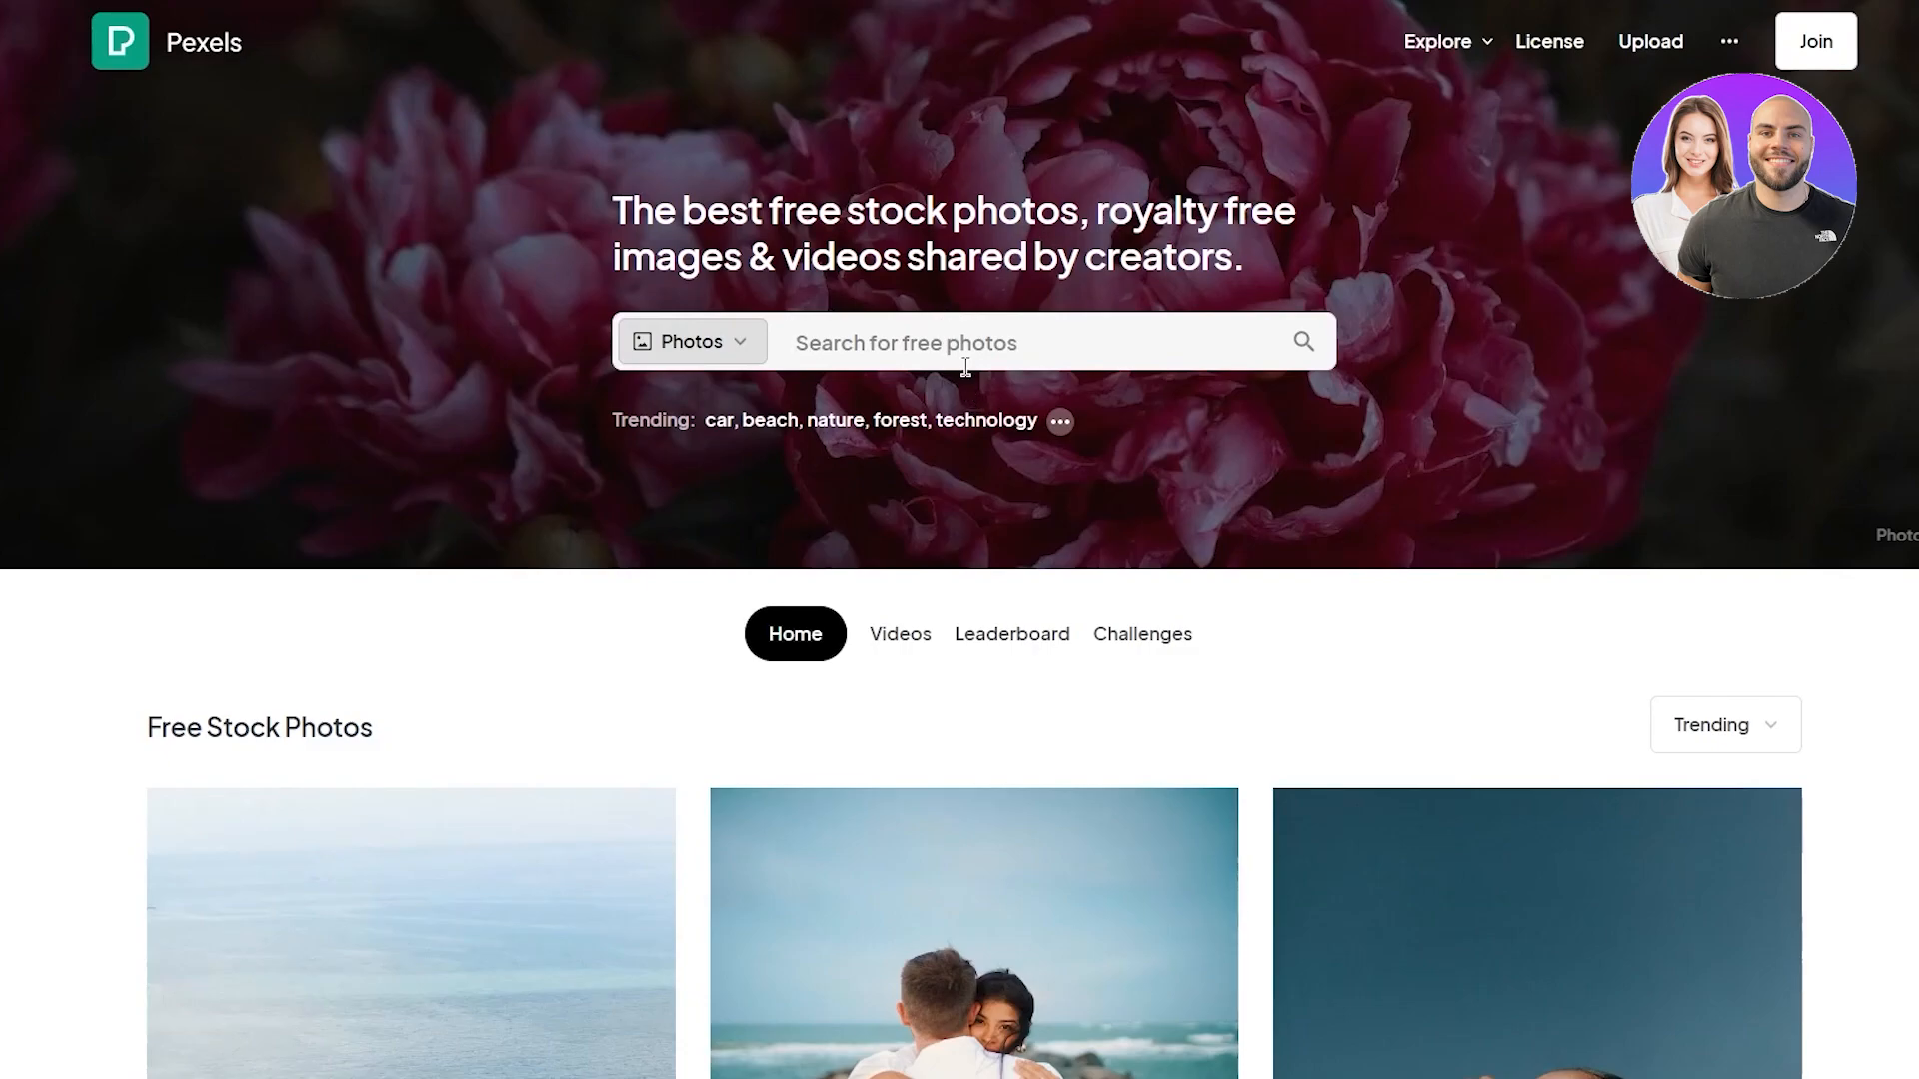
click(966, 349)
text(fitness)
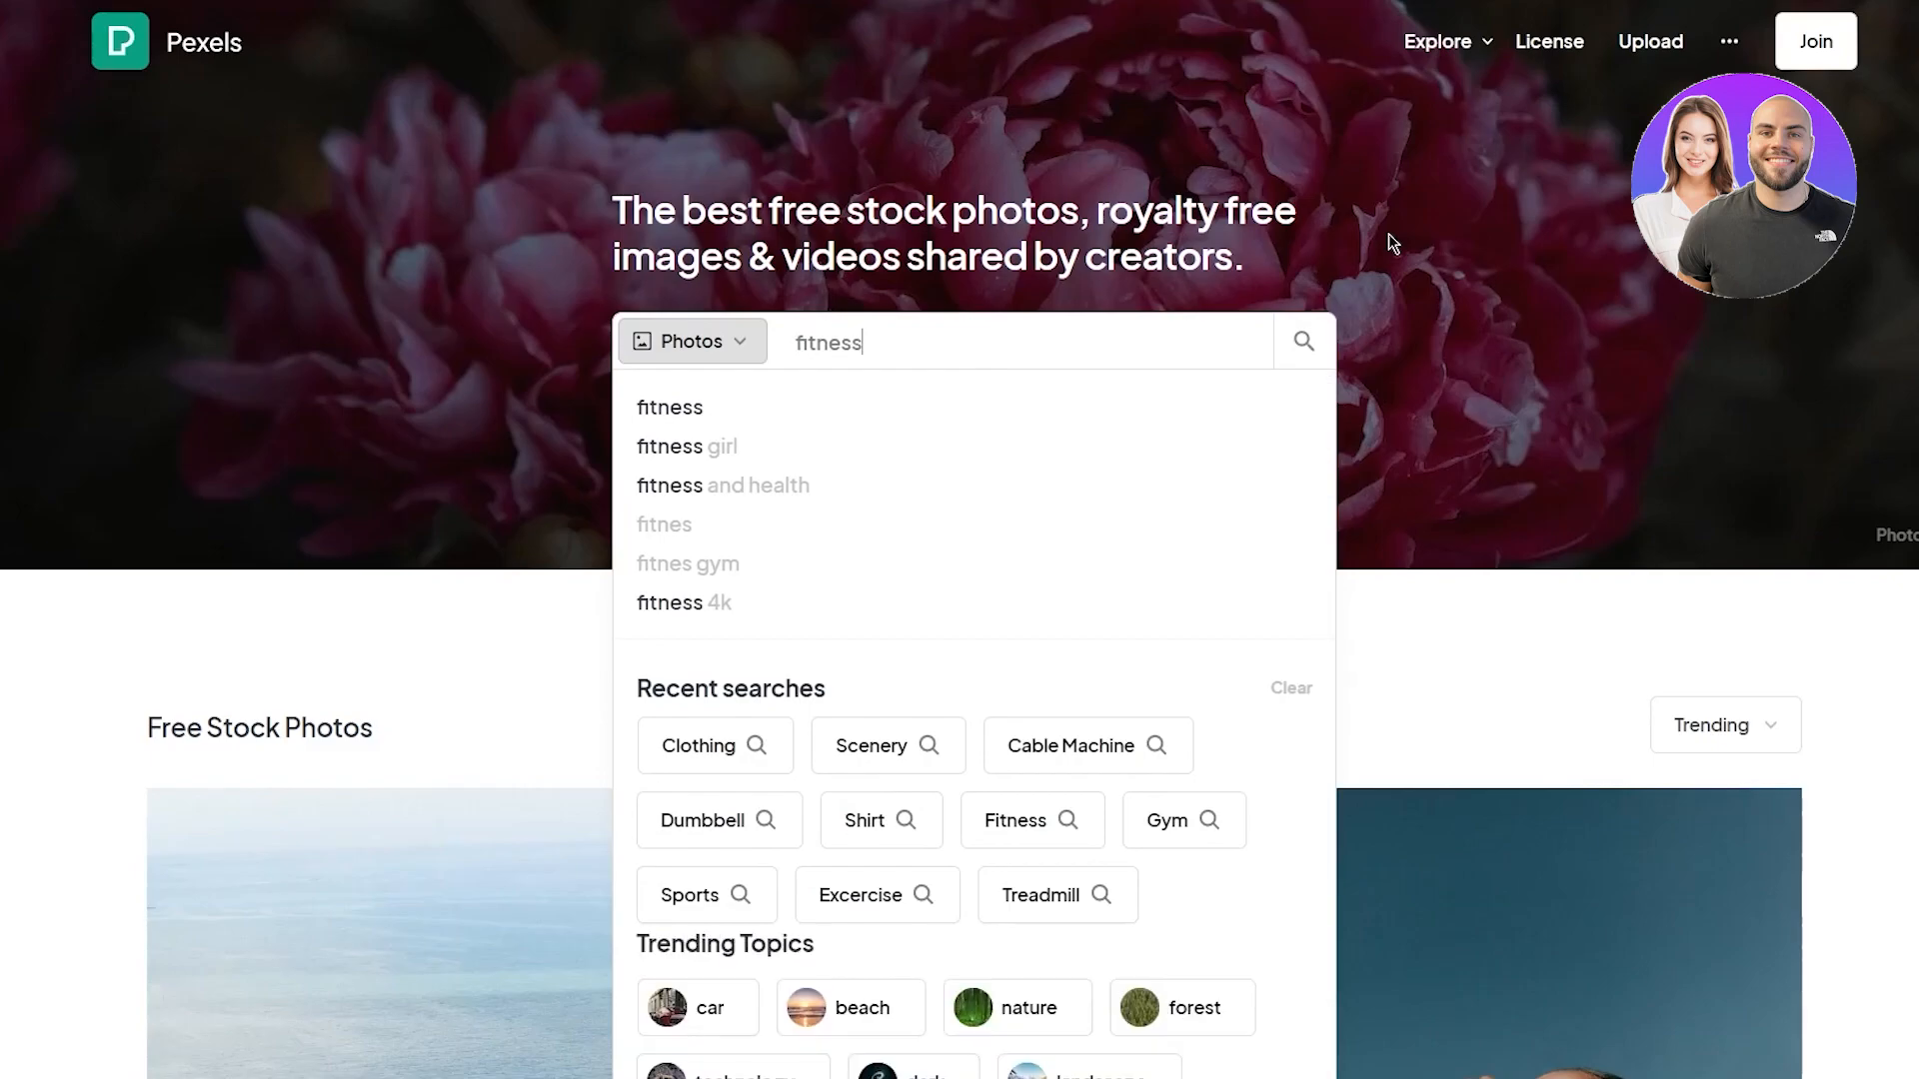
key(Return)
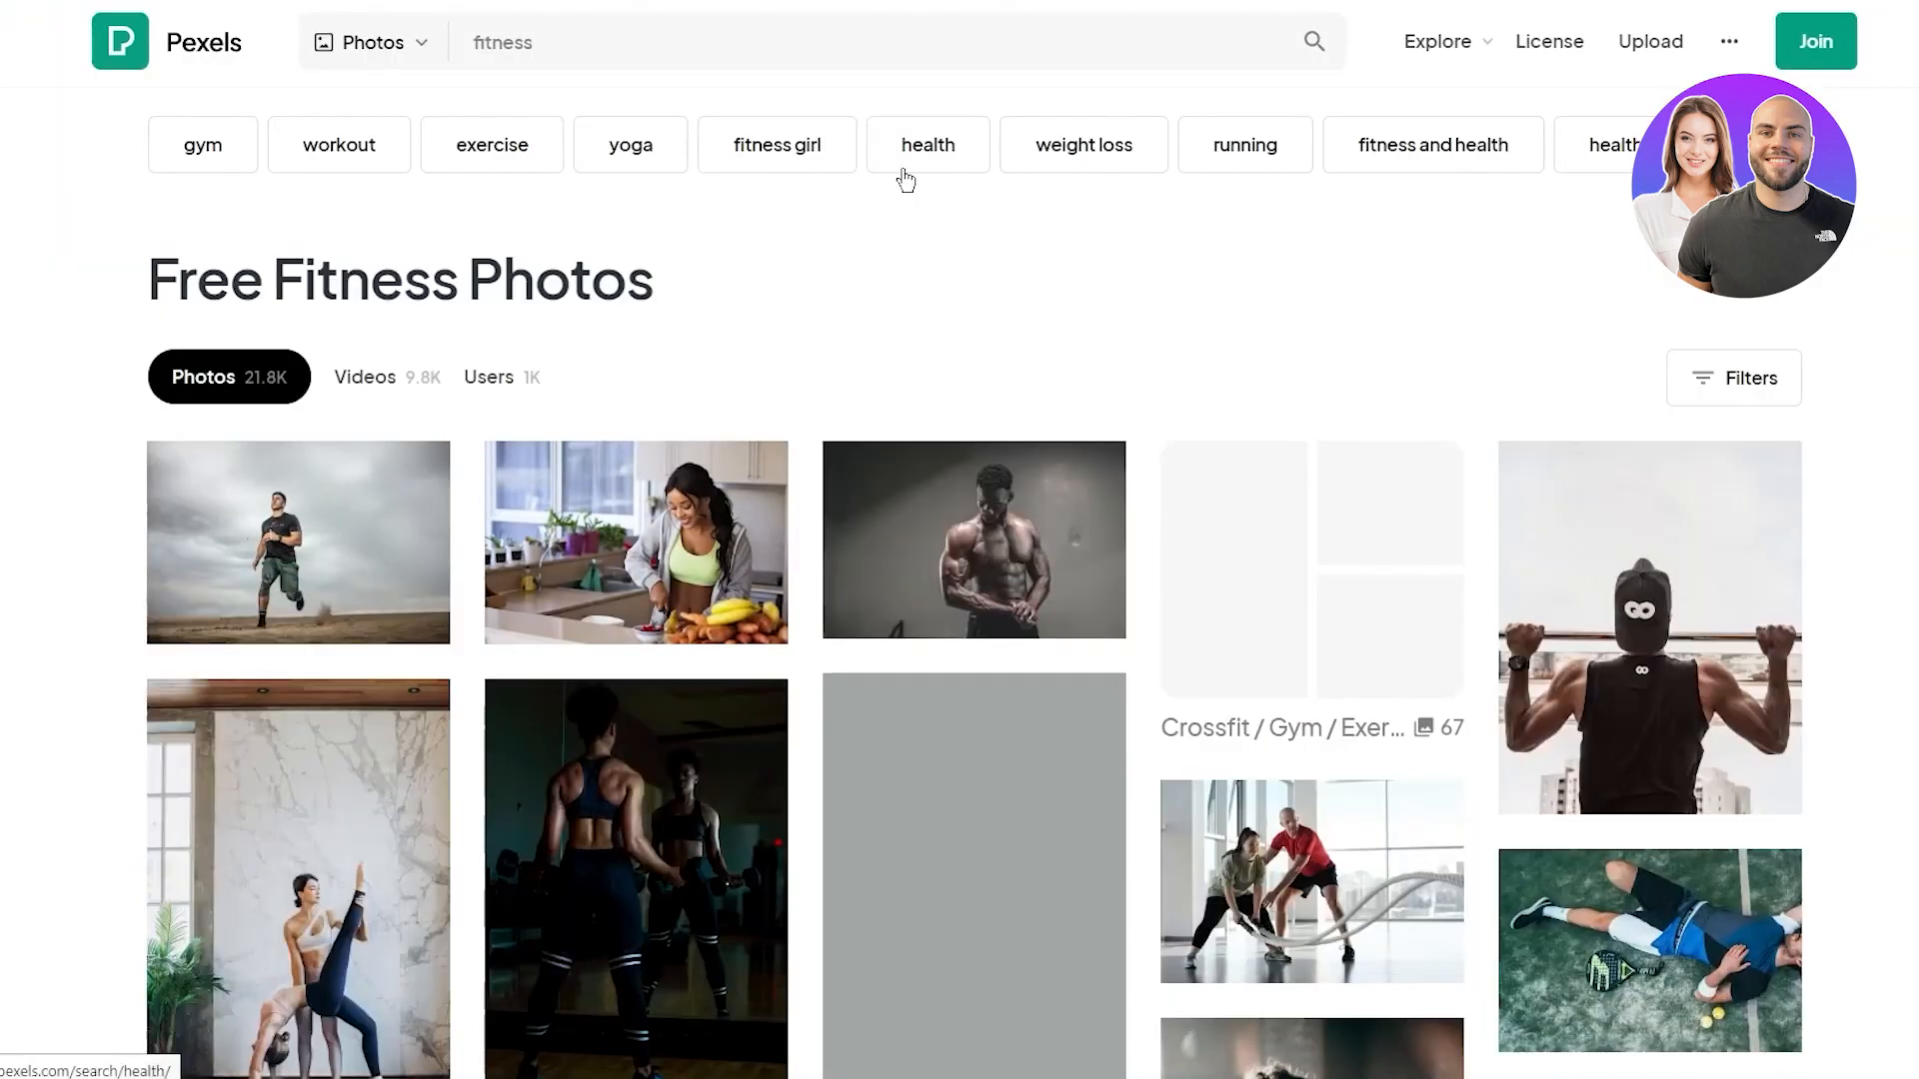
Download the photo of the man running on sand from the results
mouse_move(370, 568)
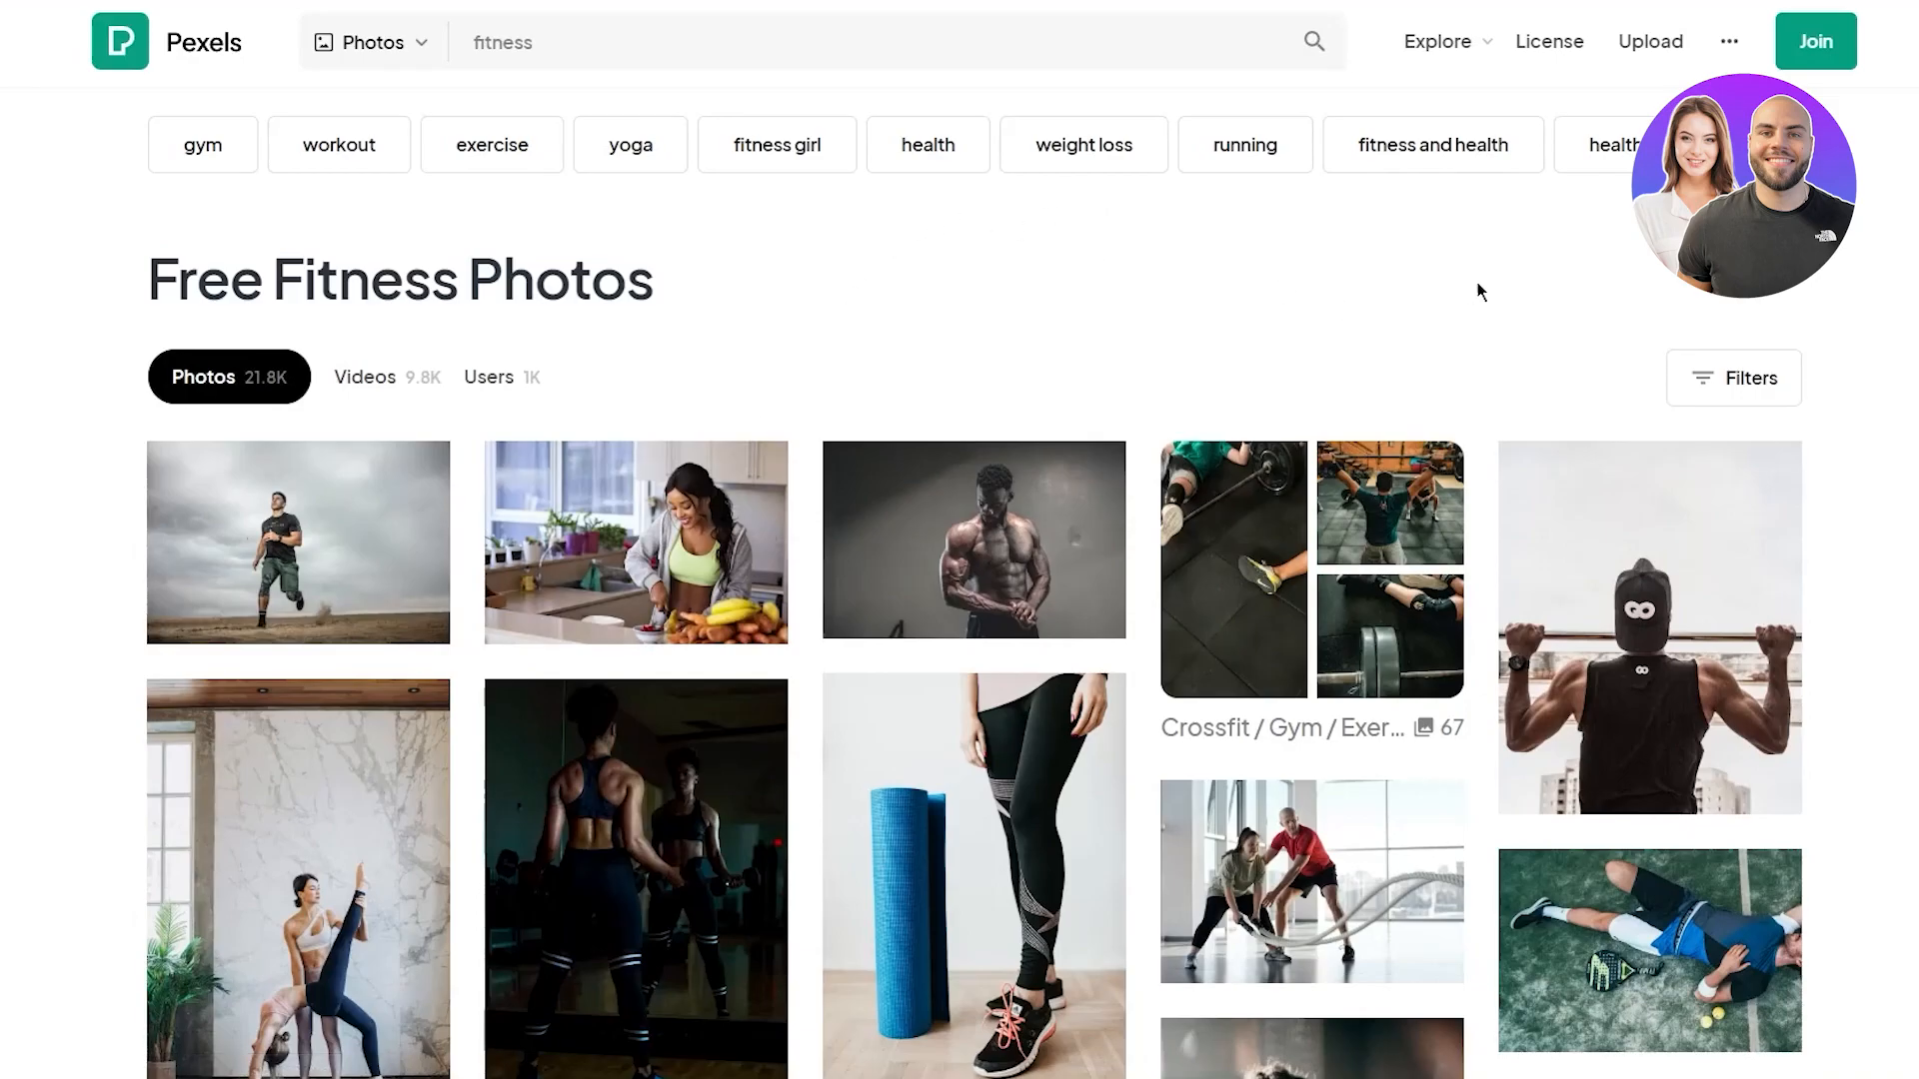
scroll(1649, 599, down, 5)
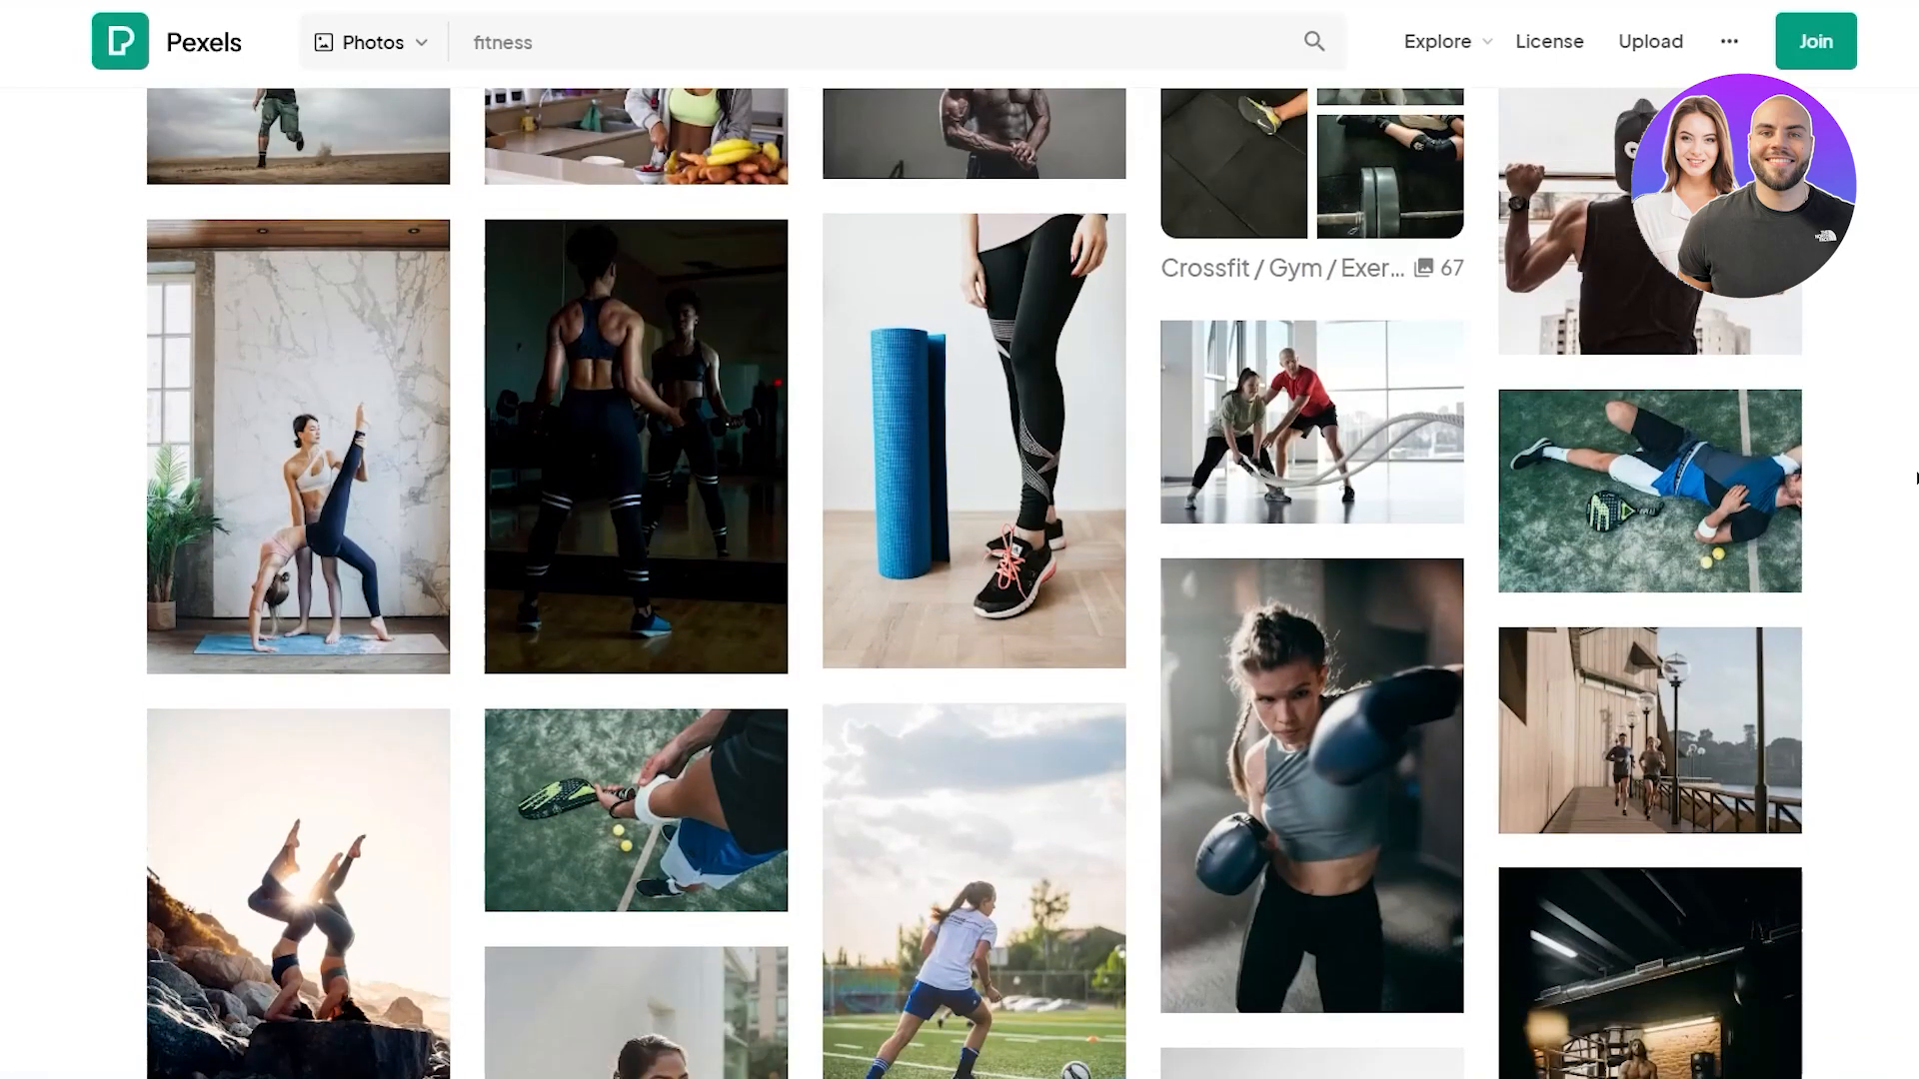
scroll(1915, 478, down, 5)
scroll(1915, 479, down, 5)
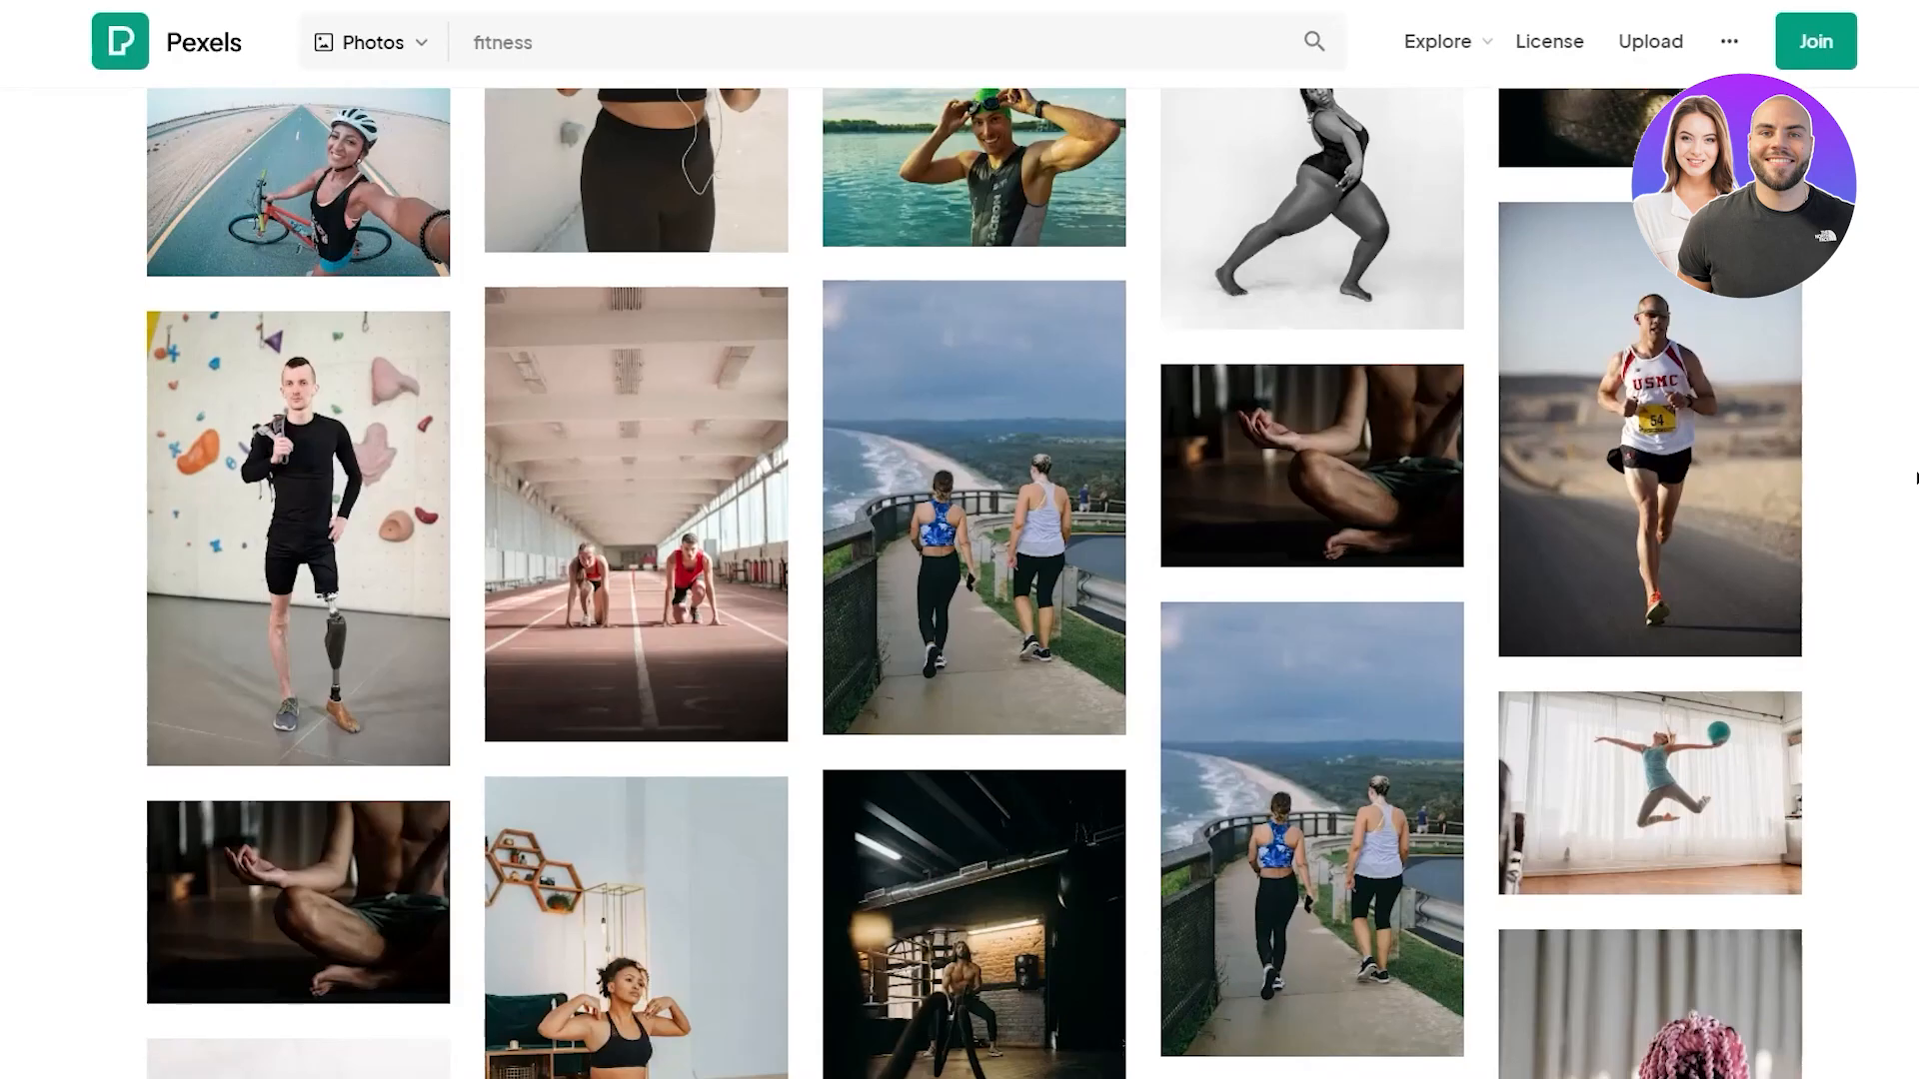
scroll(1916, 479, up, 15)
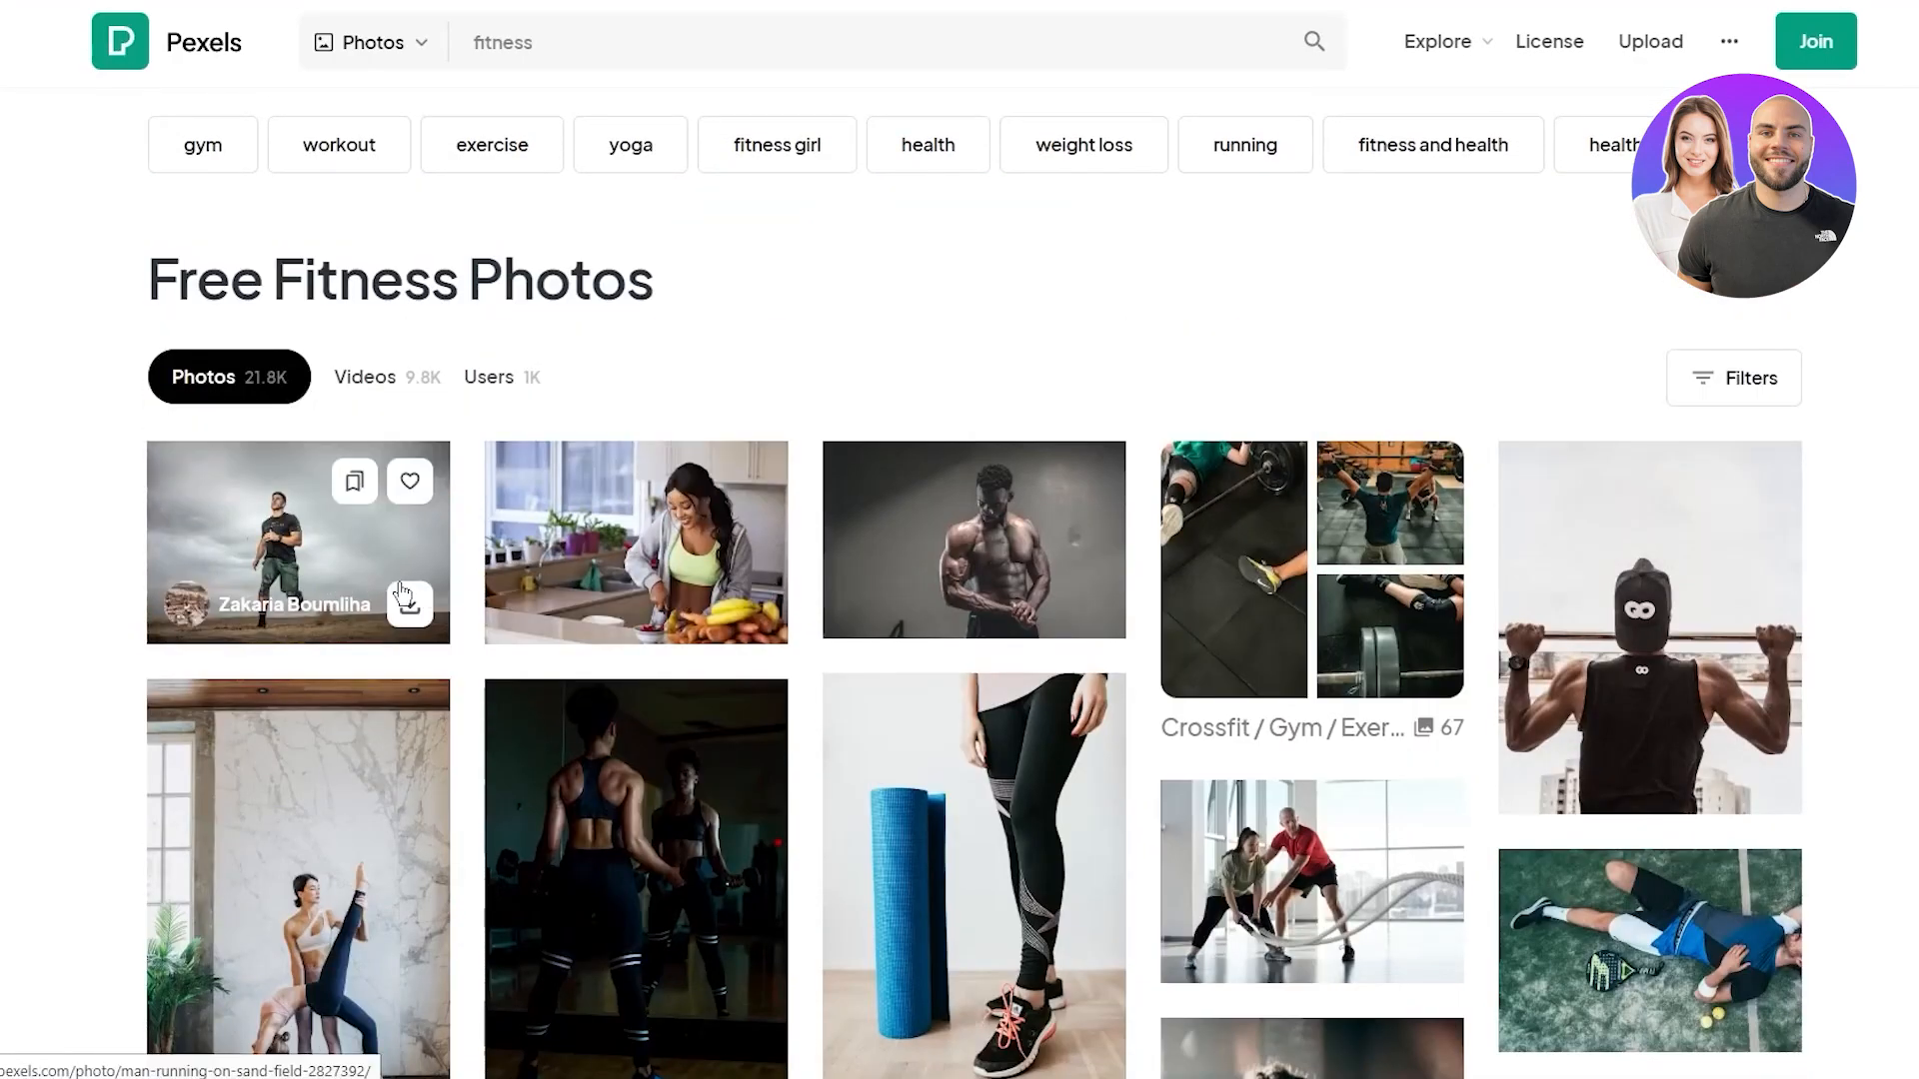
click(410, 607)
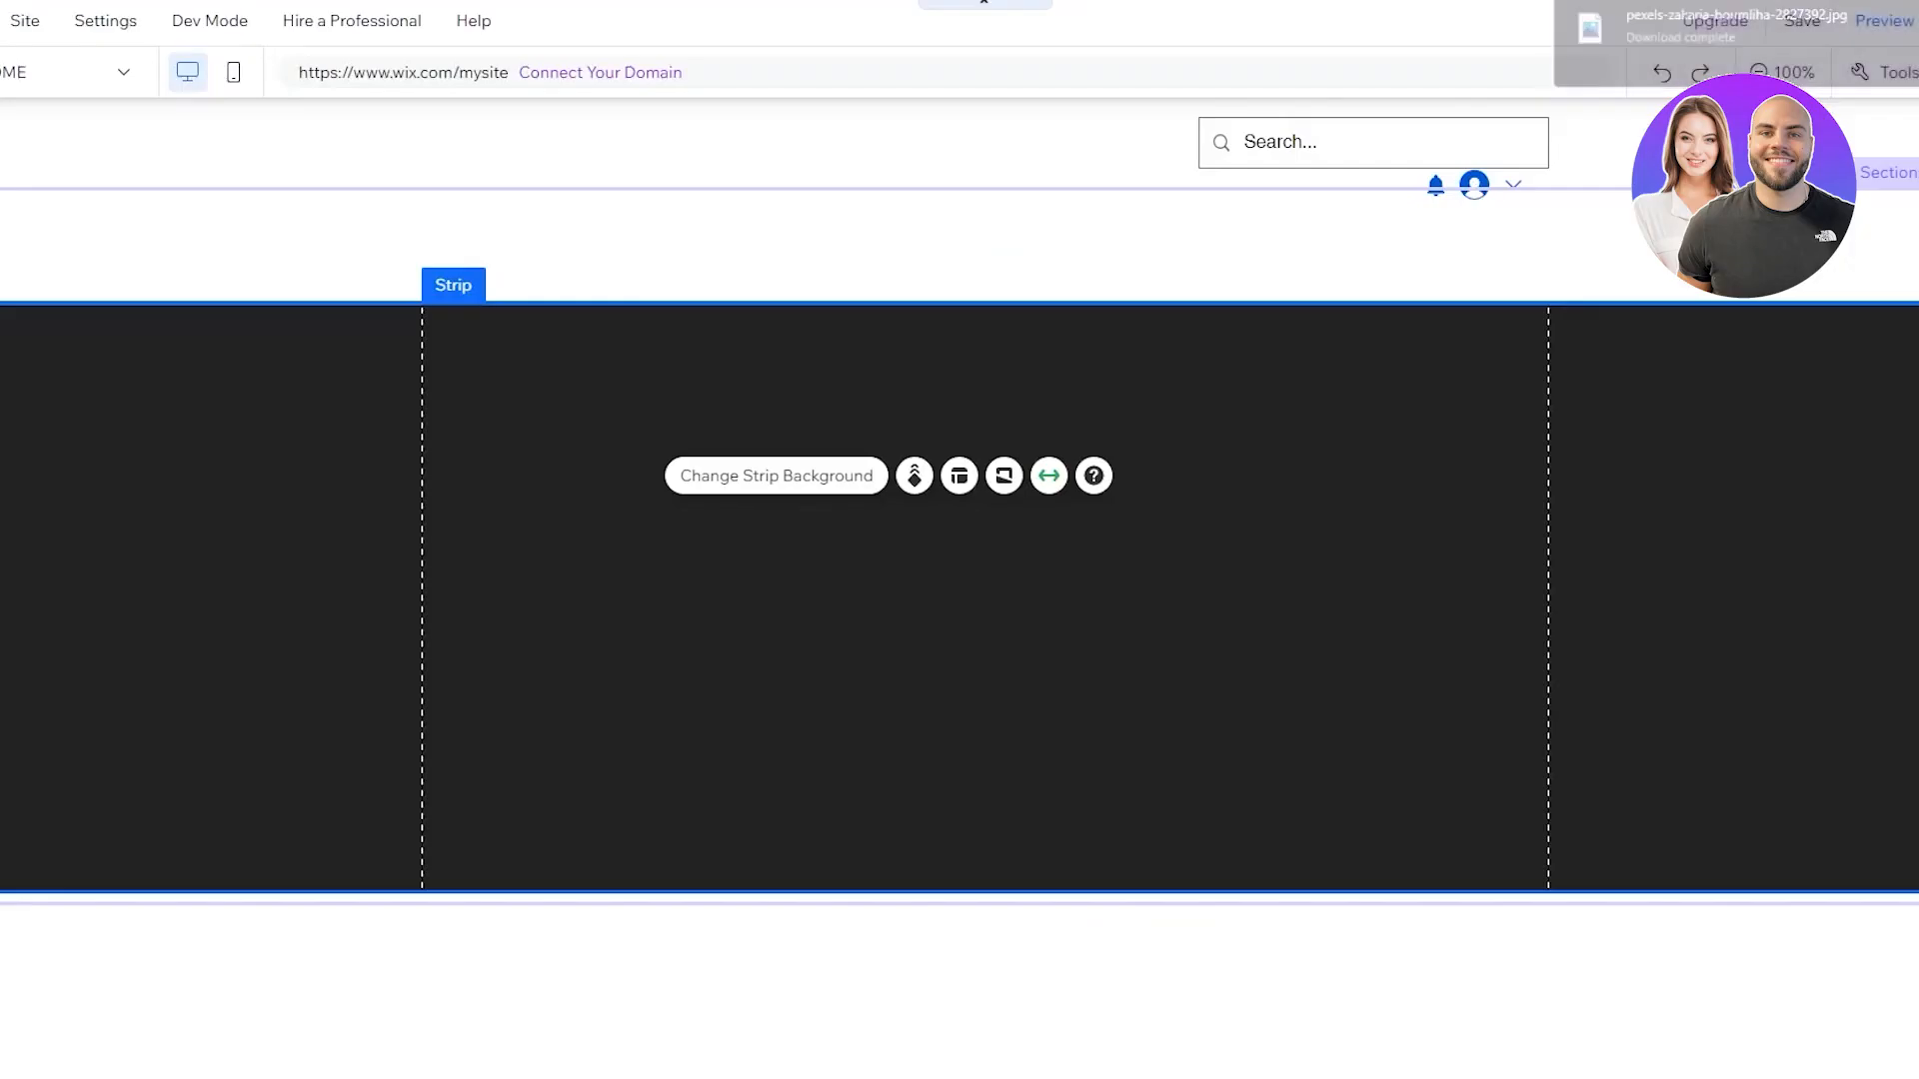
Upload the downloaded Pexels running-man photo from the computer and apply it as the strip background
click(723, 484)
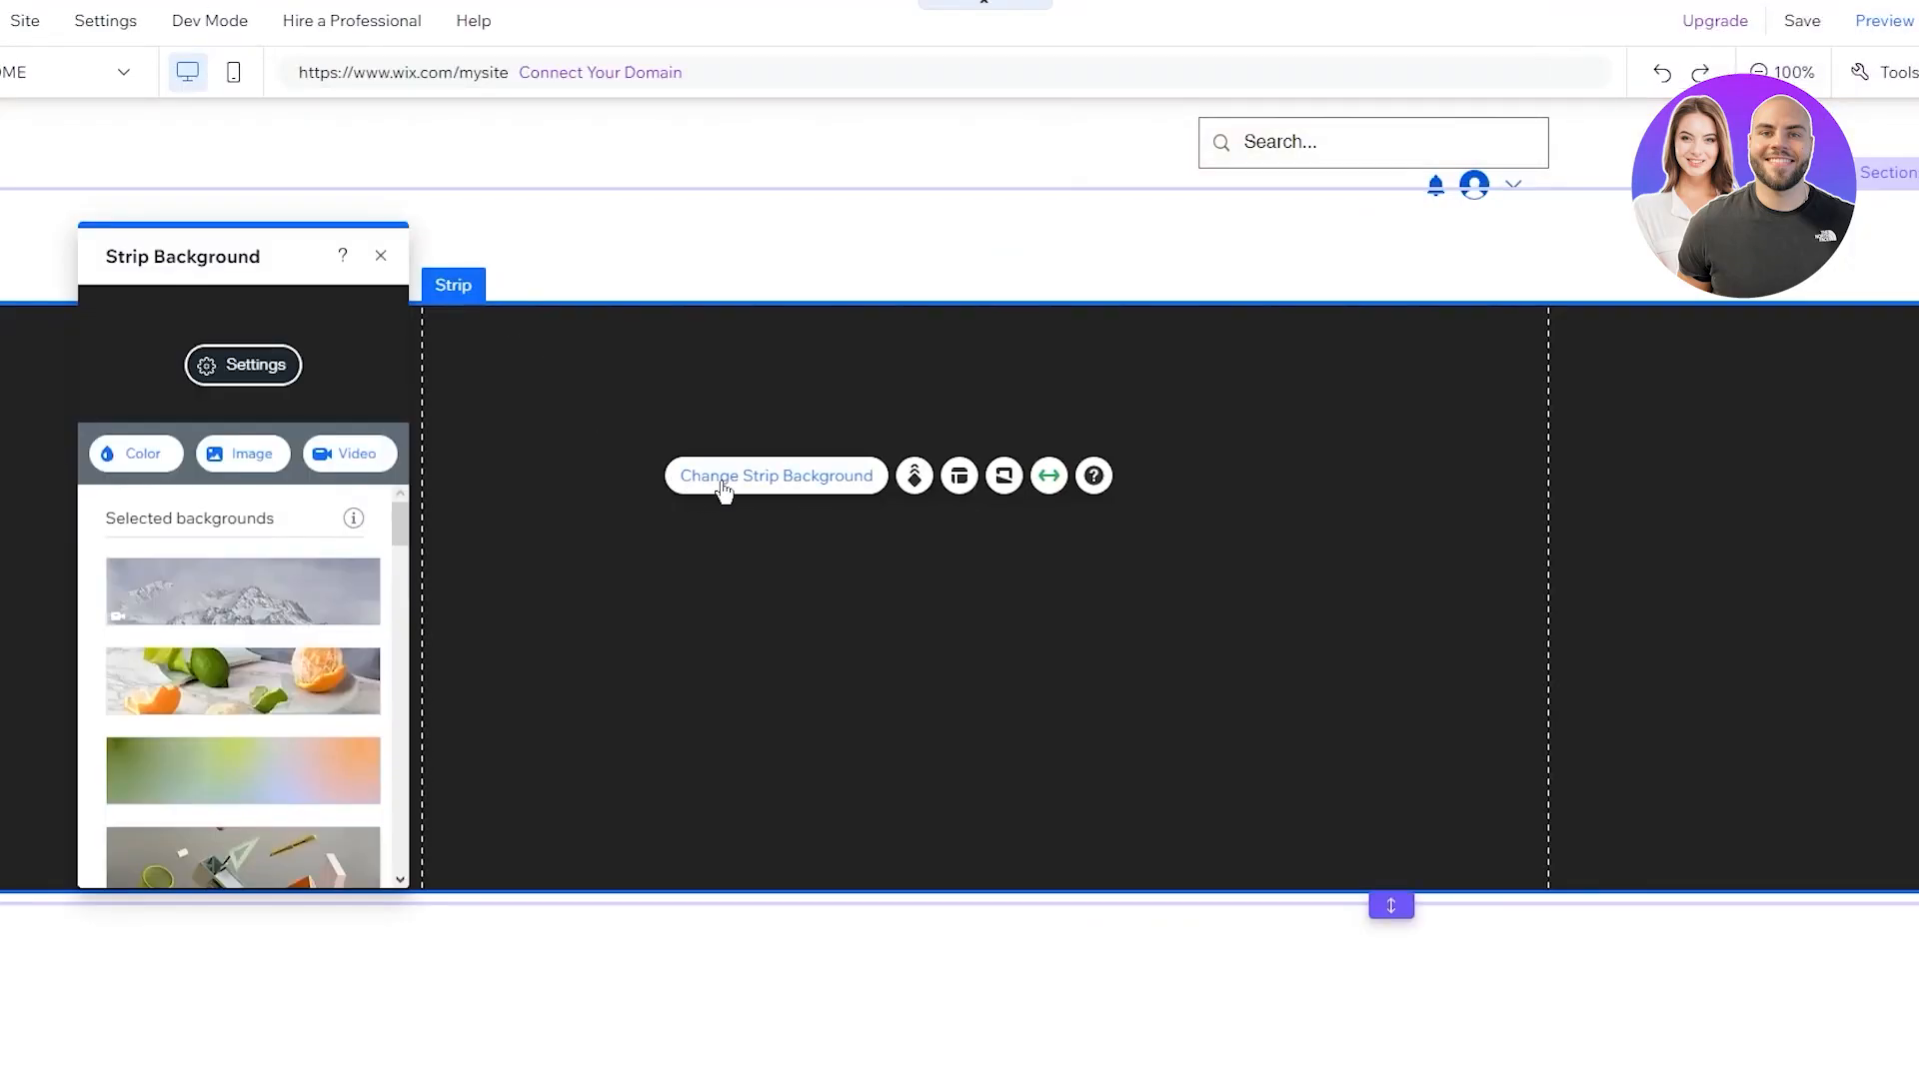
click(213, 465)
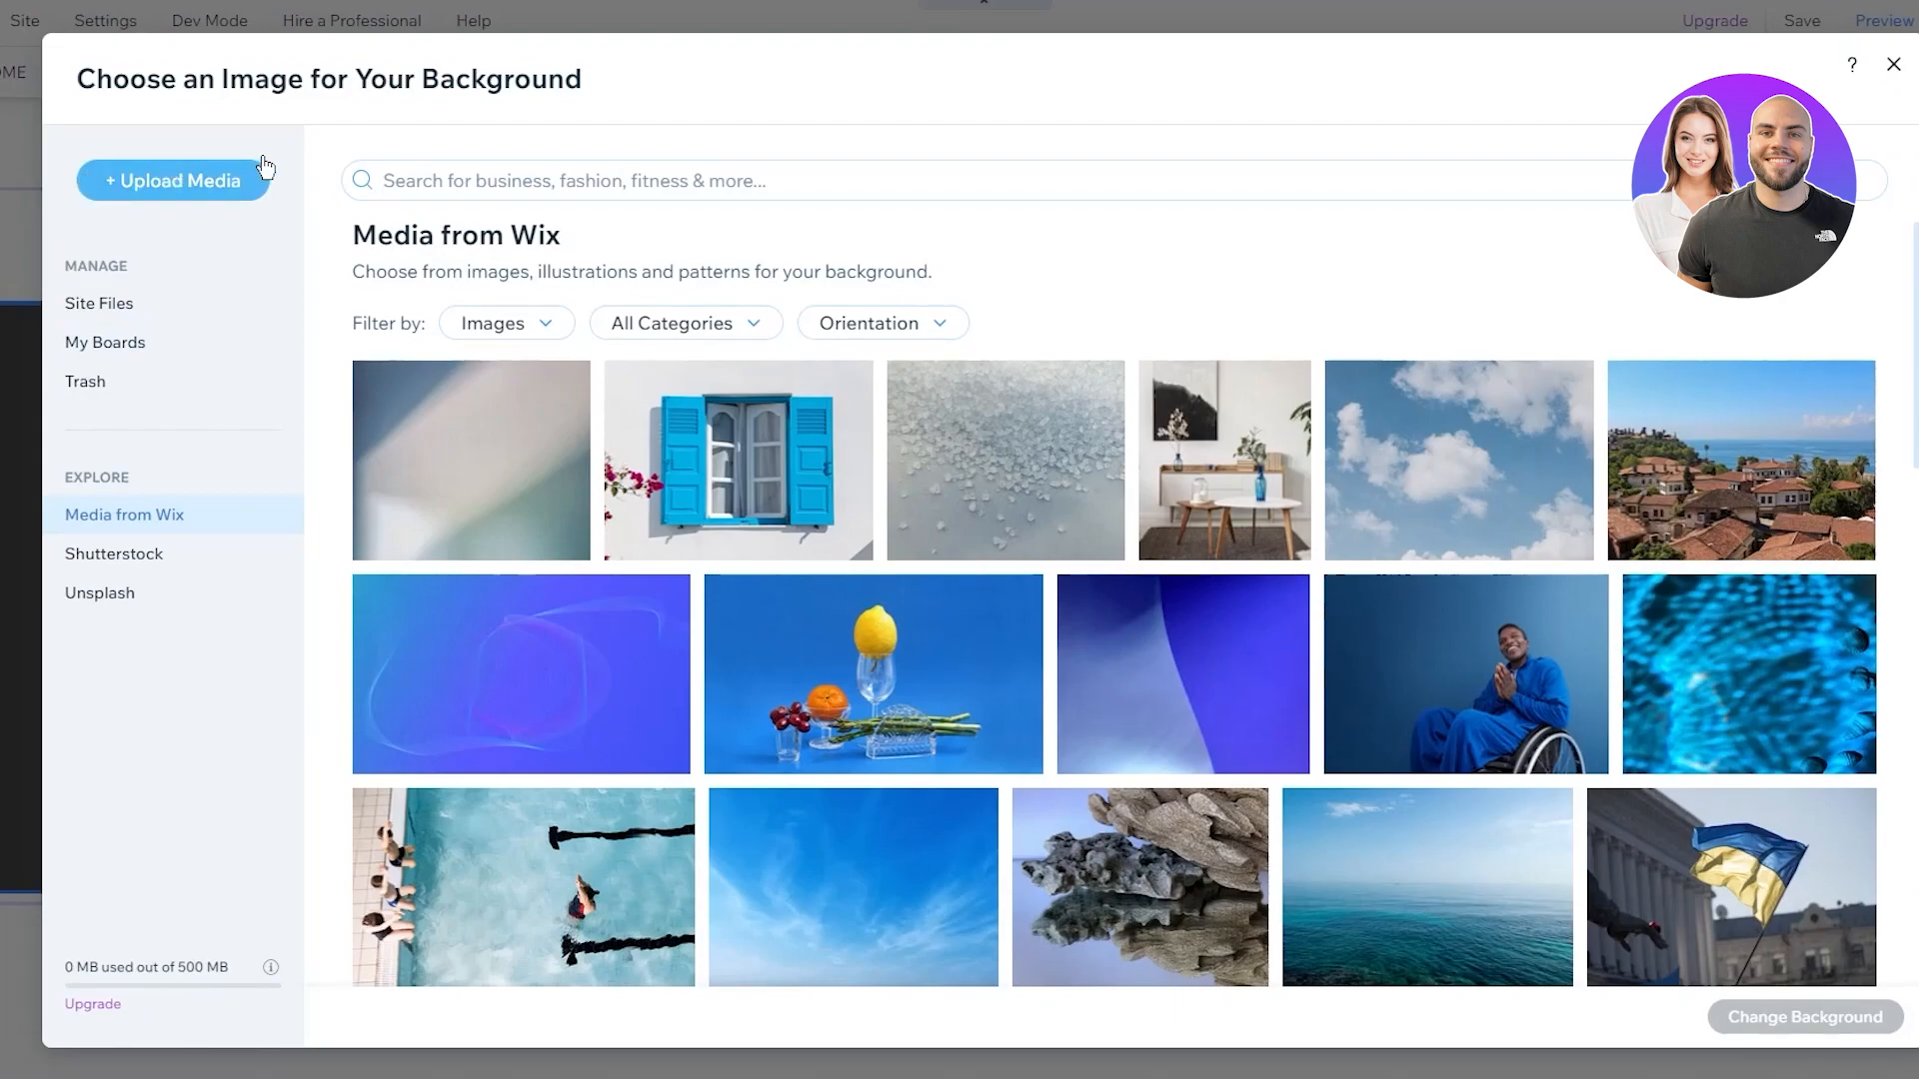
click(206, 180)
click(1022, 590)
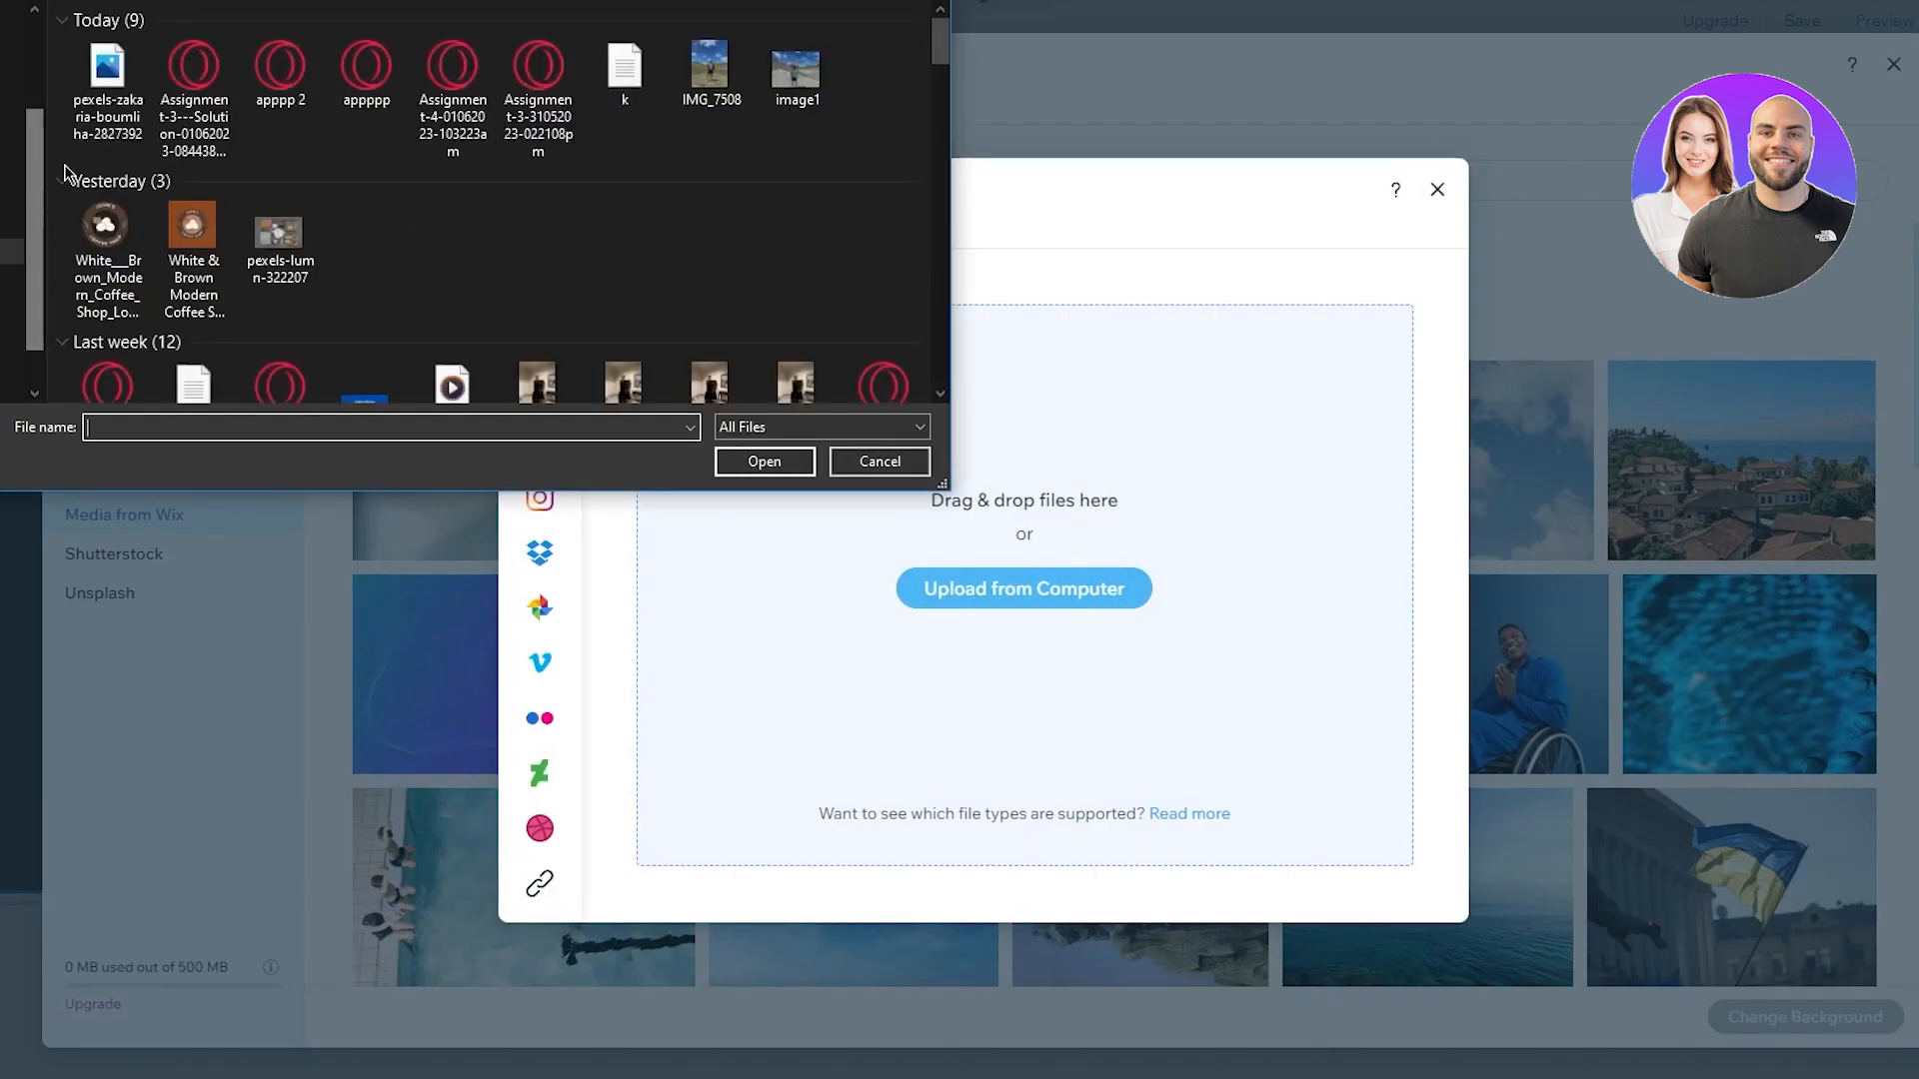
double_click(110, 80)
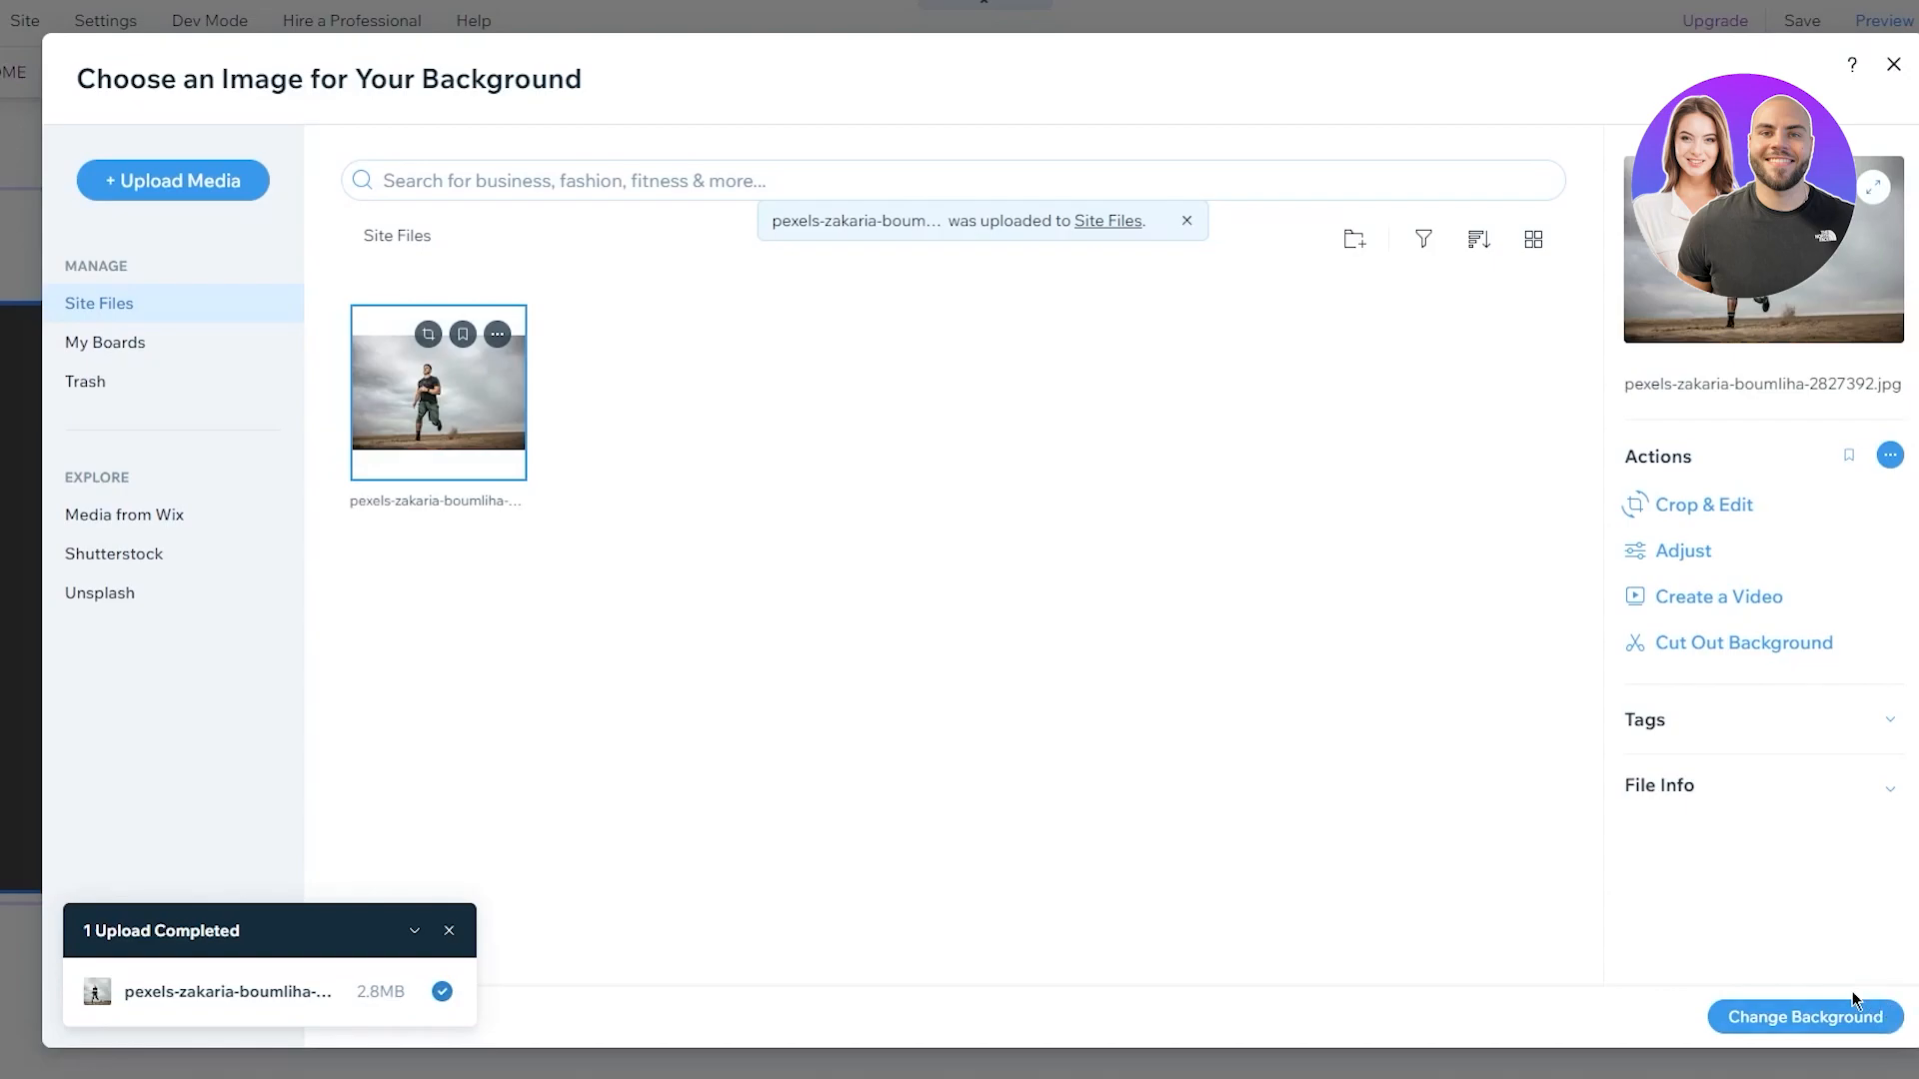
click(1821, 1011)
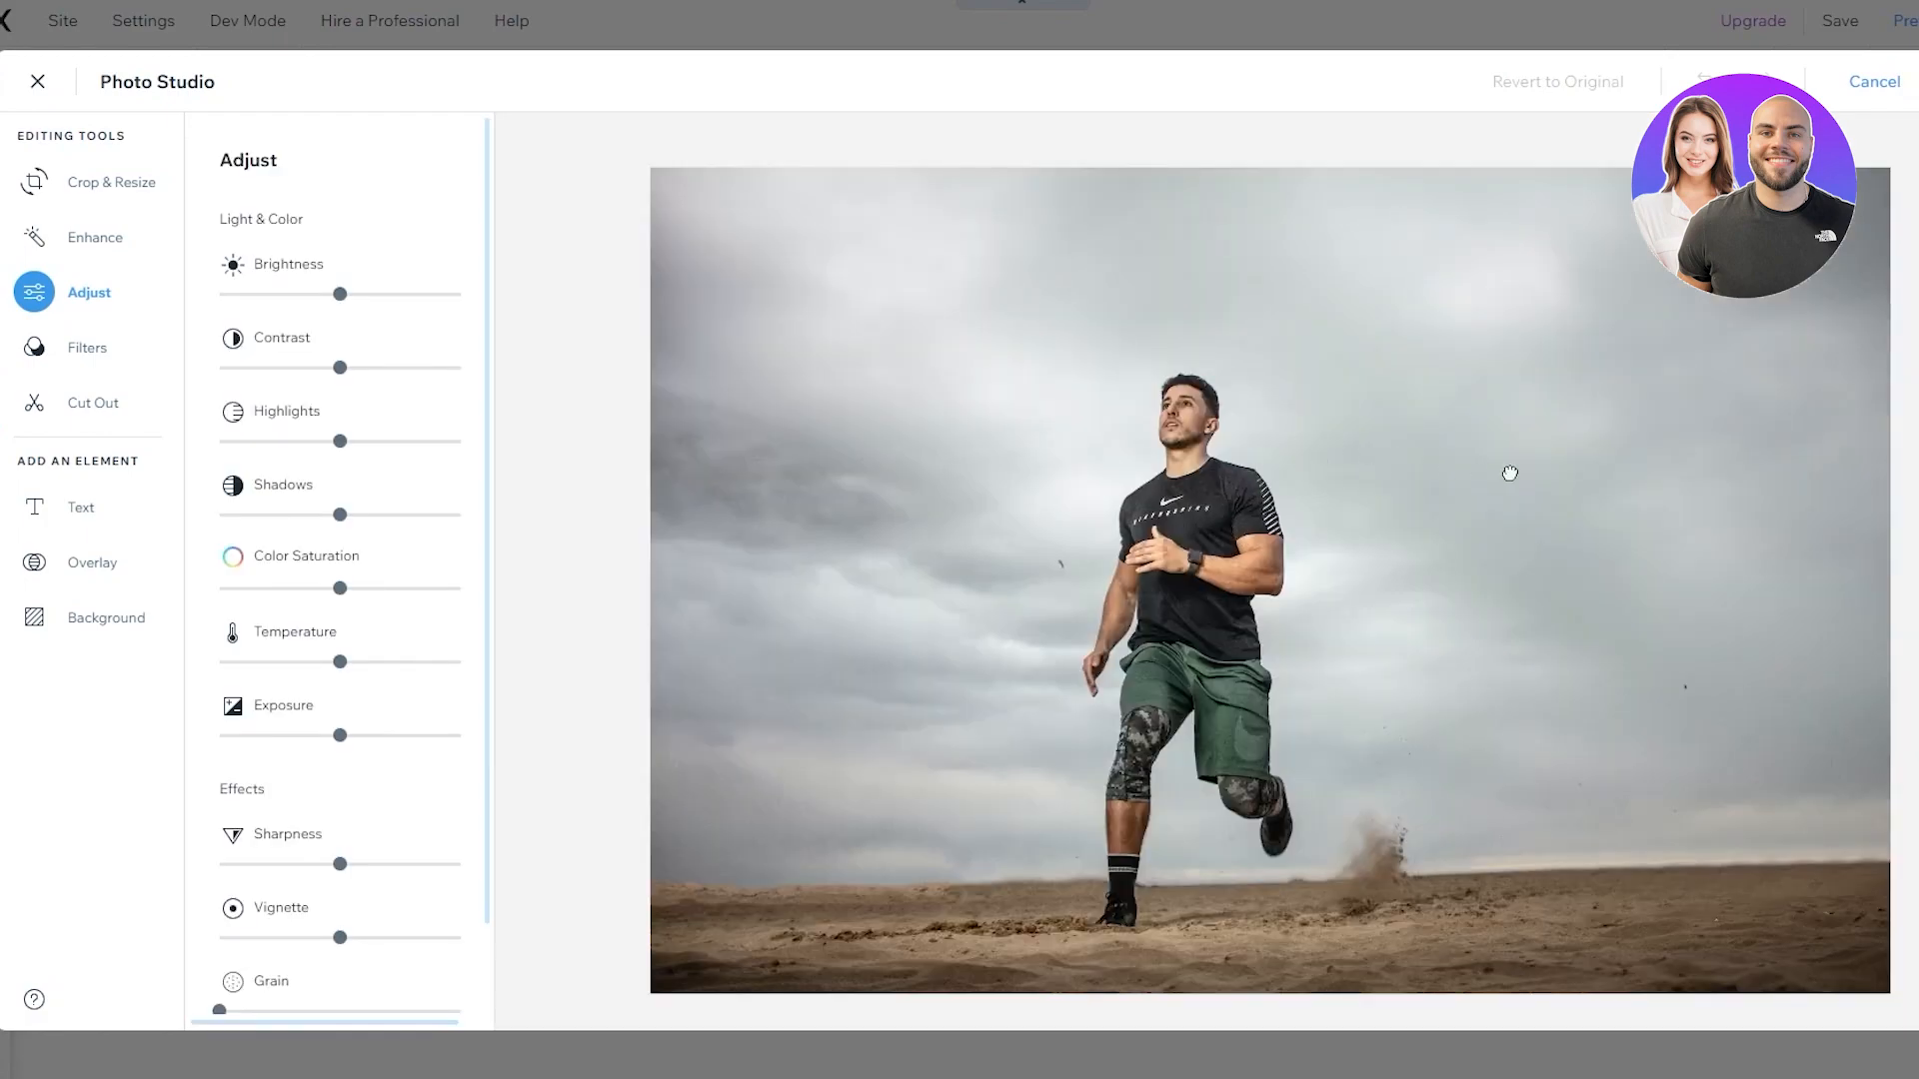
Try brightness and contrast tweaks in Photo Studio, then discard them and leave without saving
mouse_move(340, 302)
mouse_down()
mouse_move(265, 294)
mouse_move(373, 298)
mouse_move(351, 315)
mouse_up()
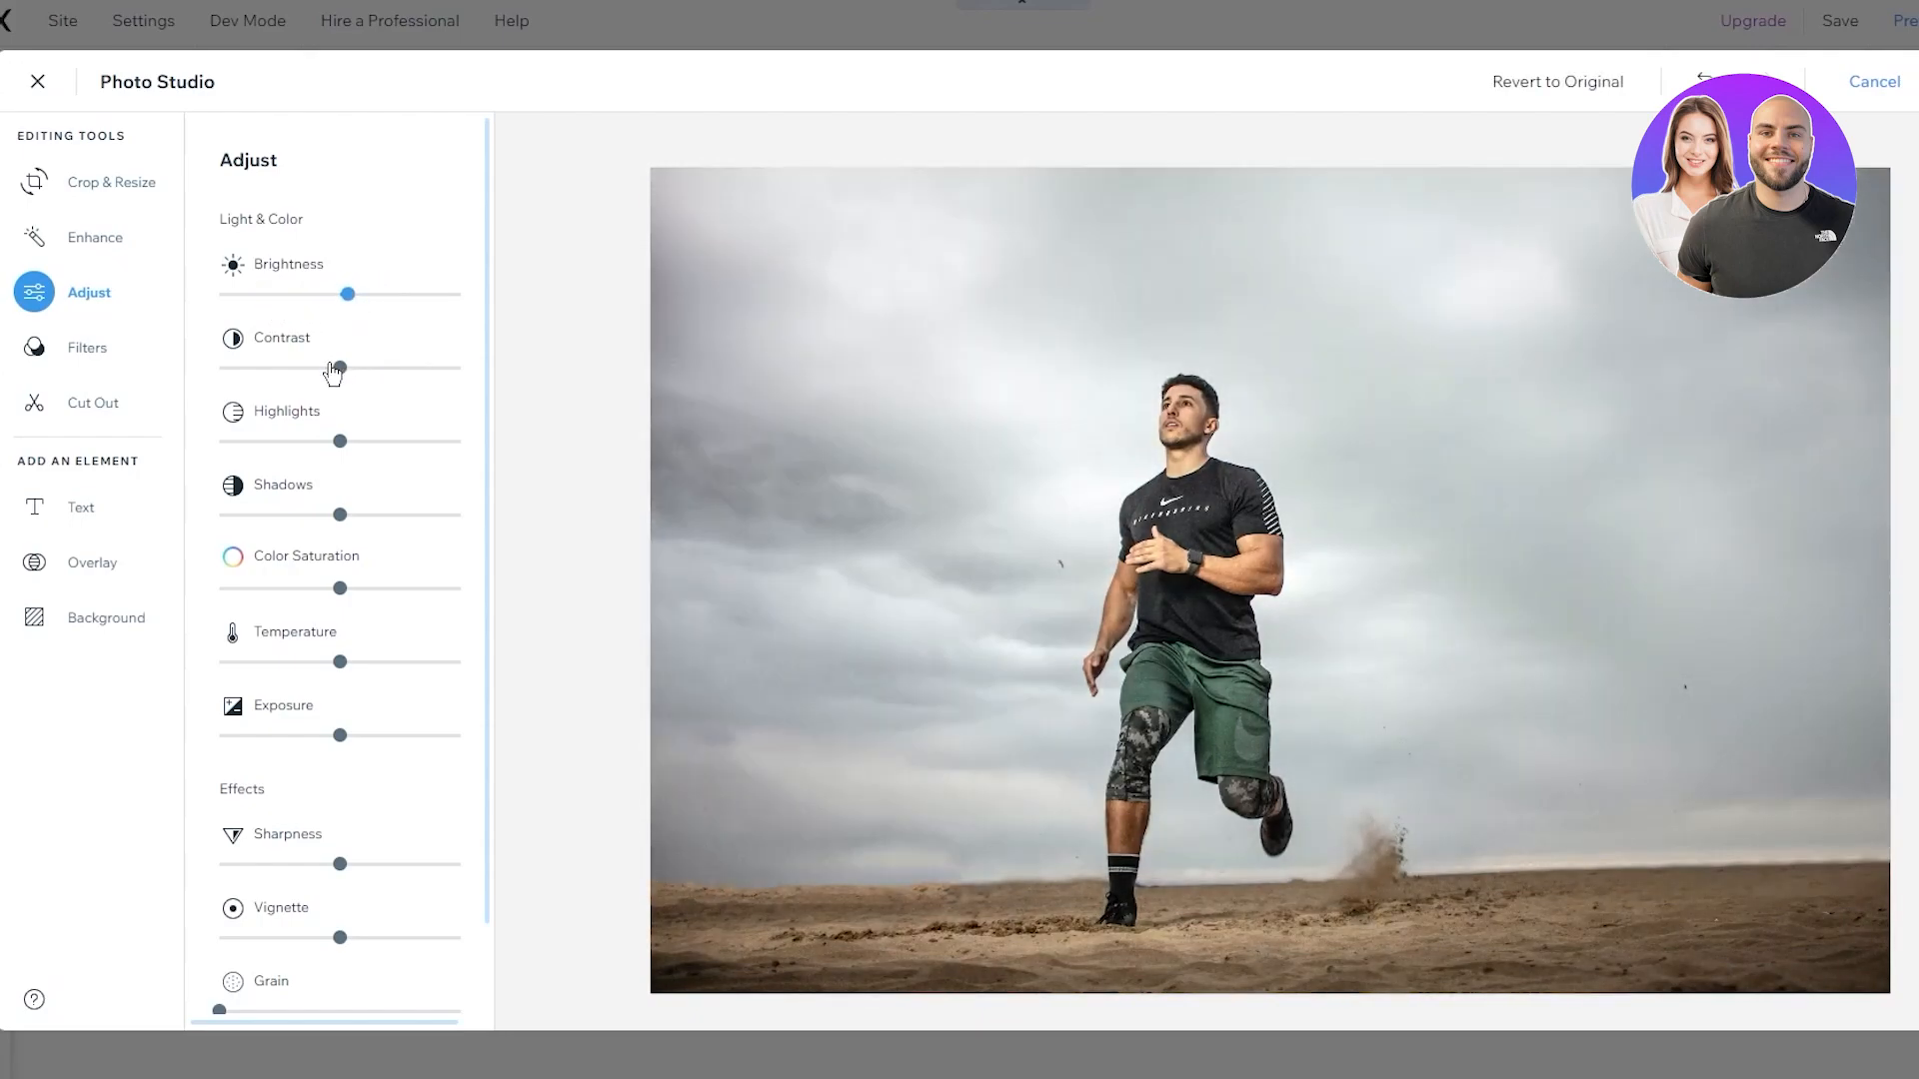
click(397, 367)
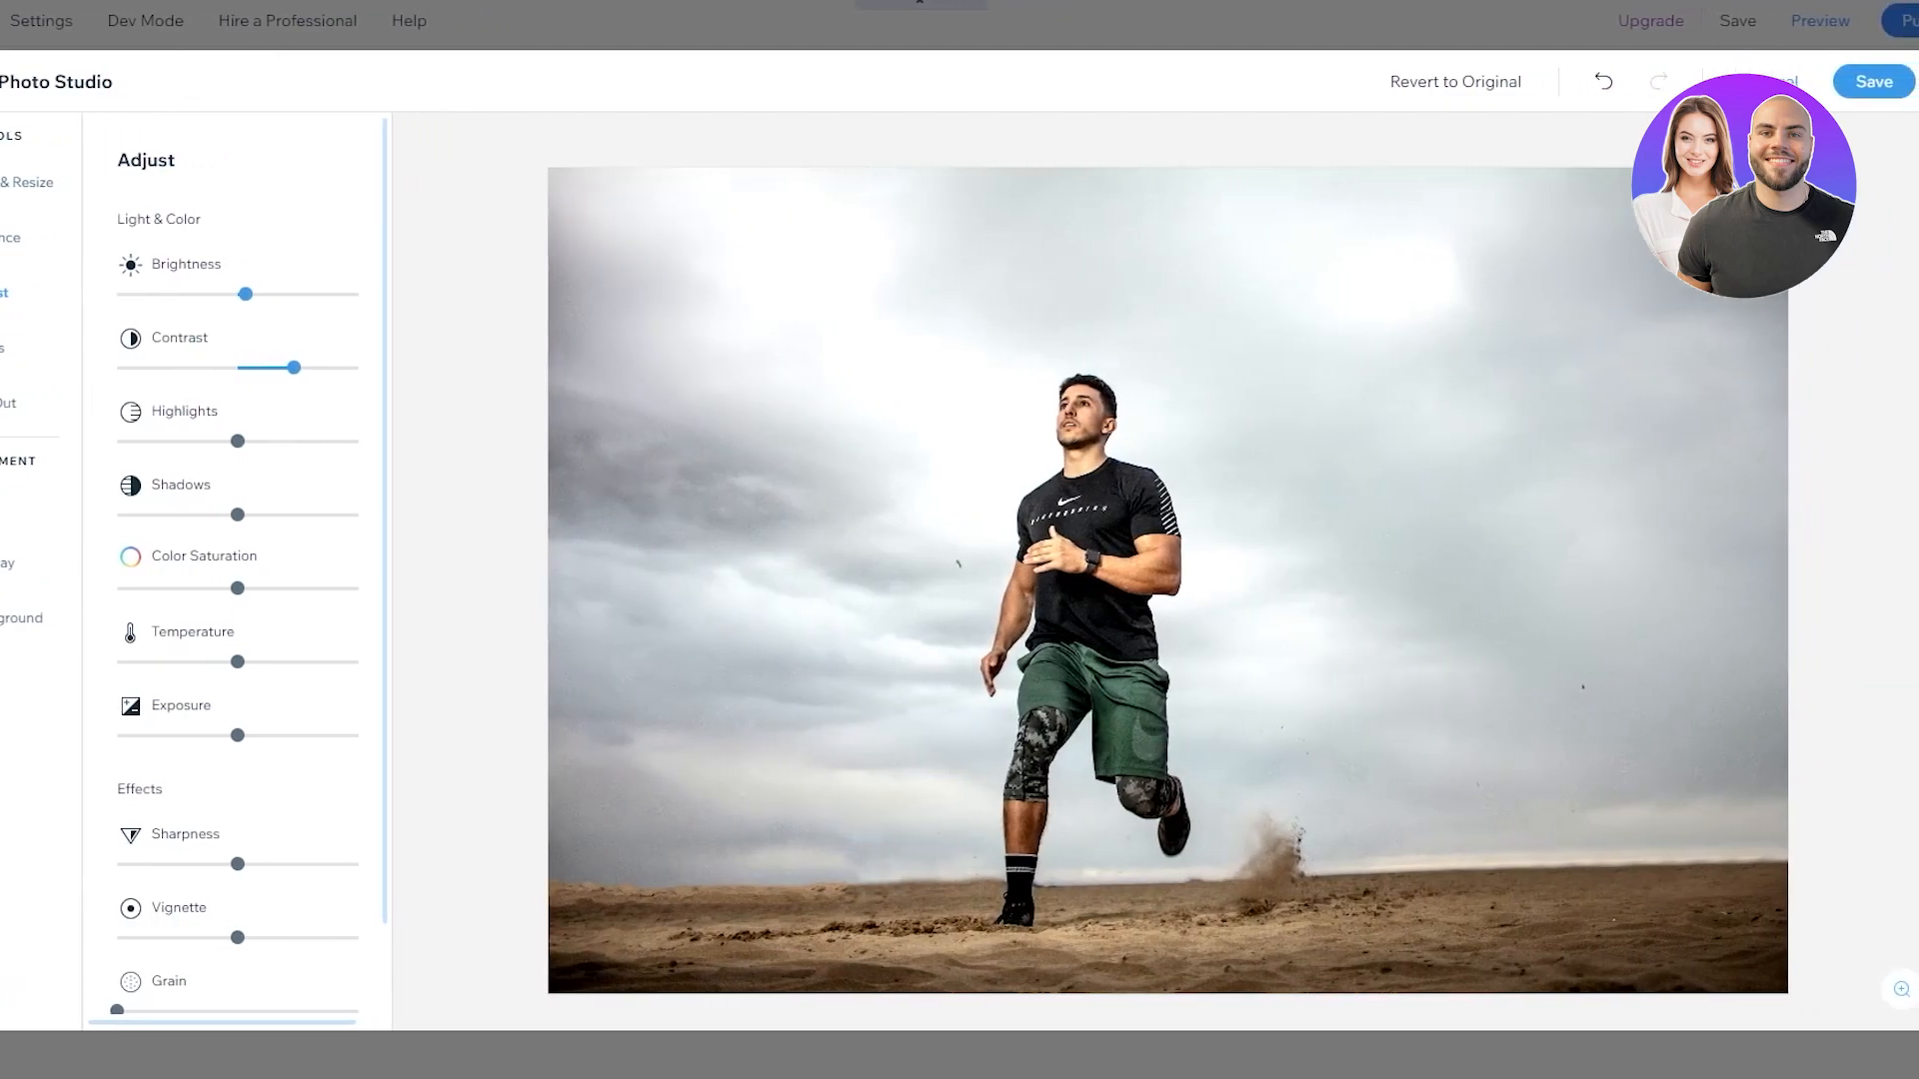
click(1874, 82)
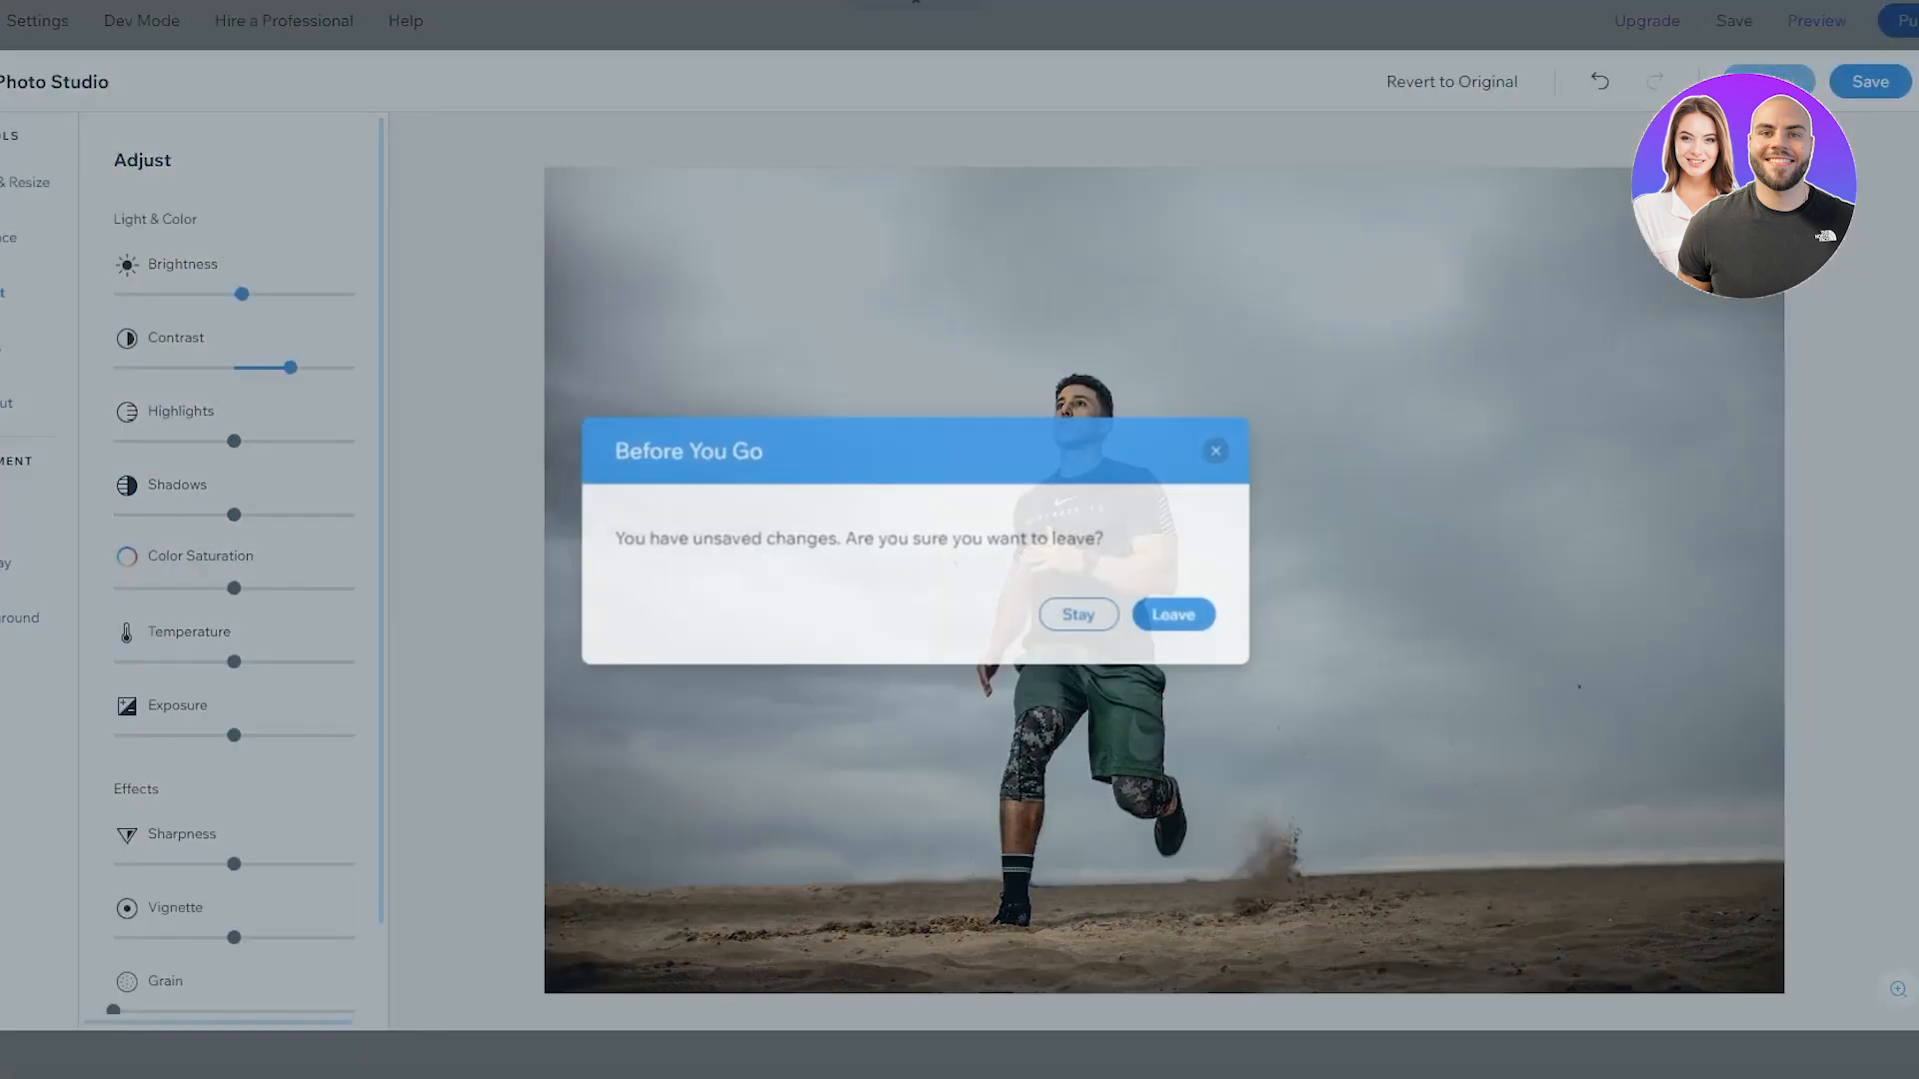
click(1171, 623)
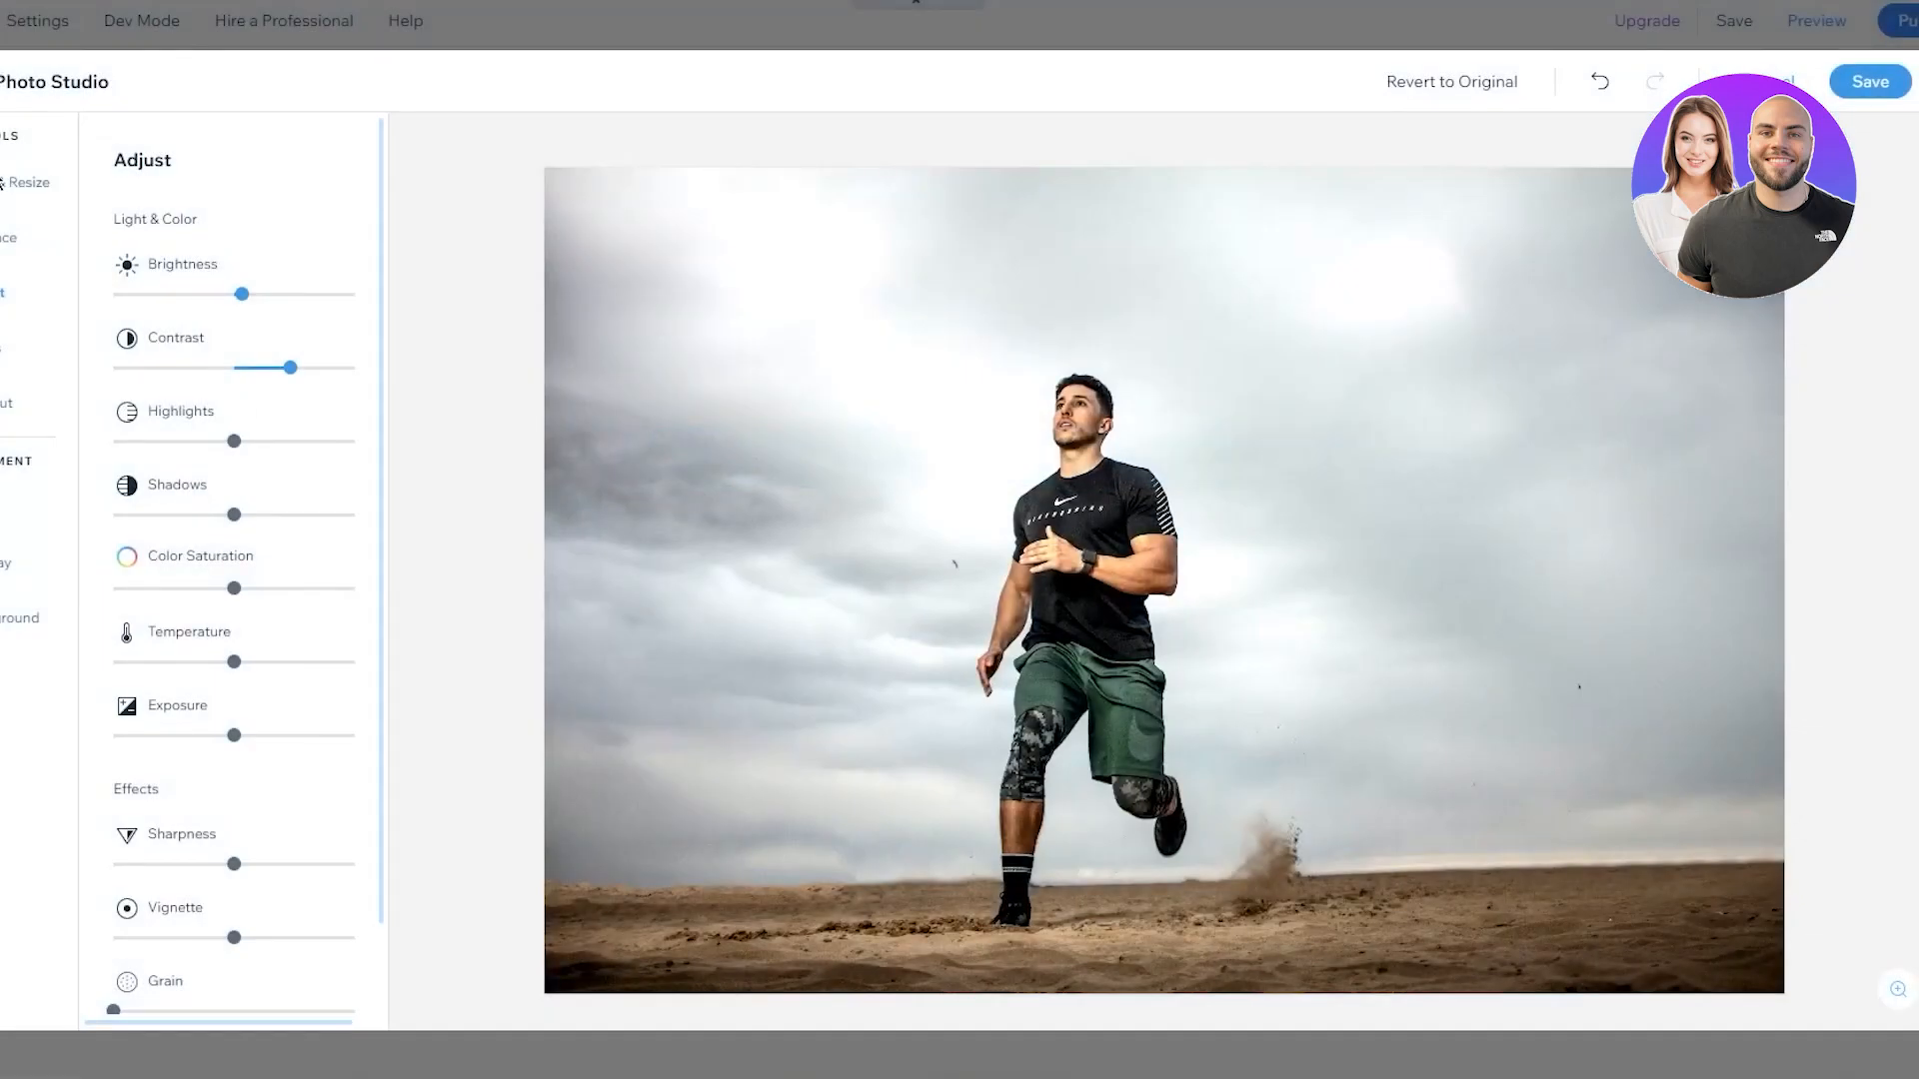
click(3, 183)
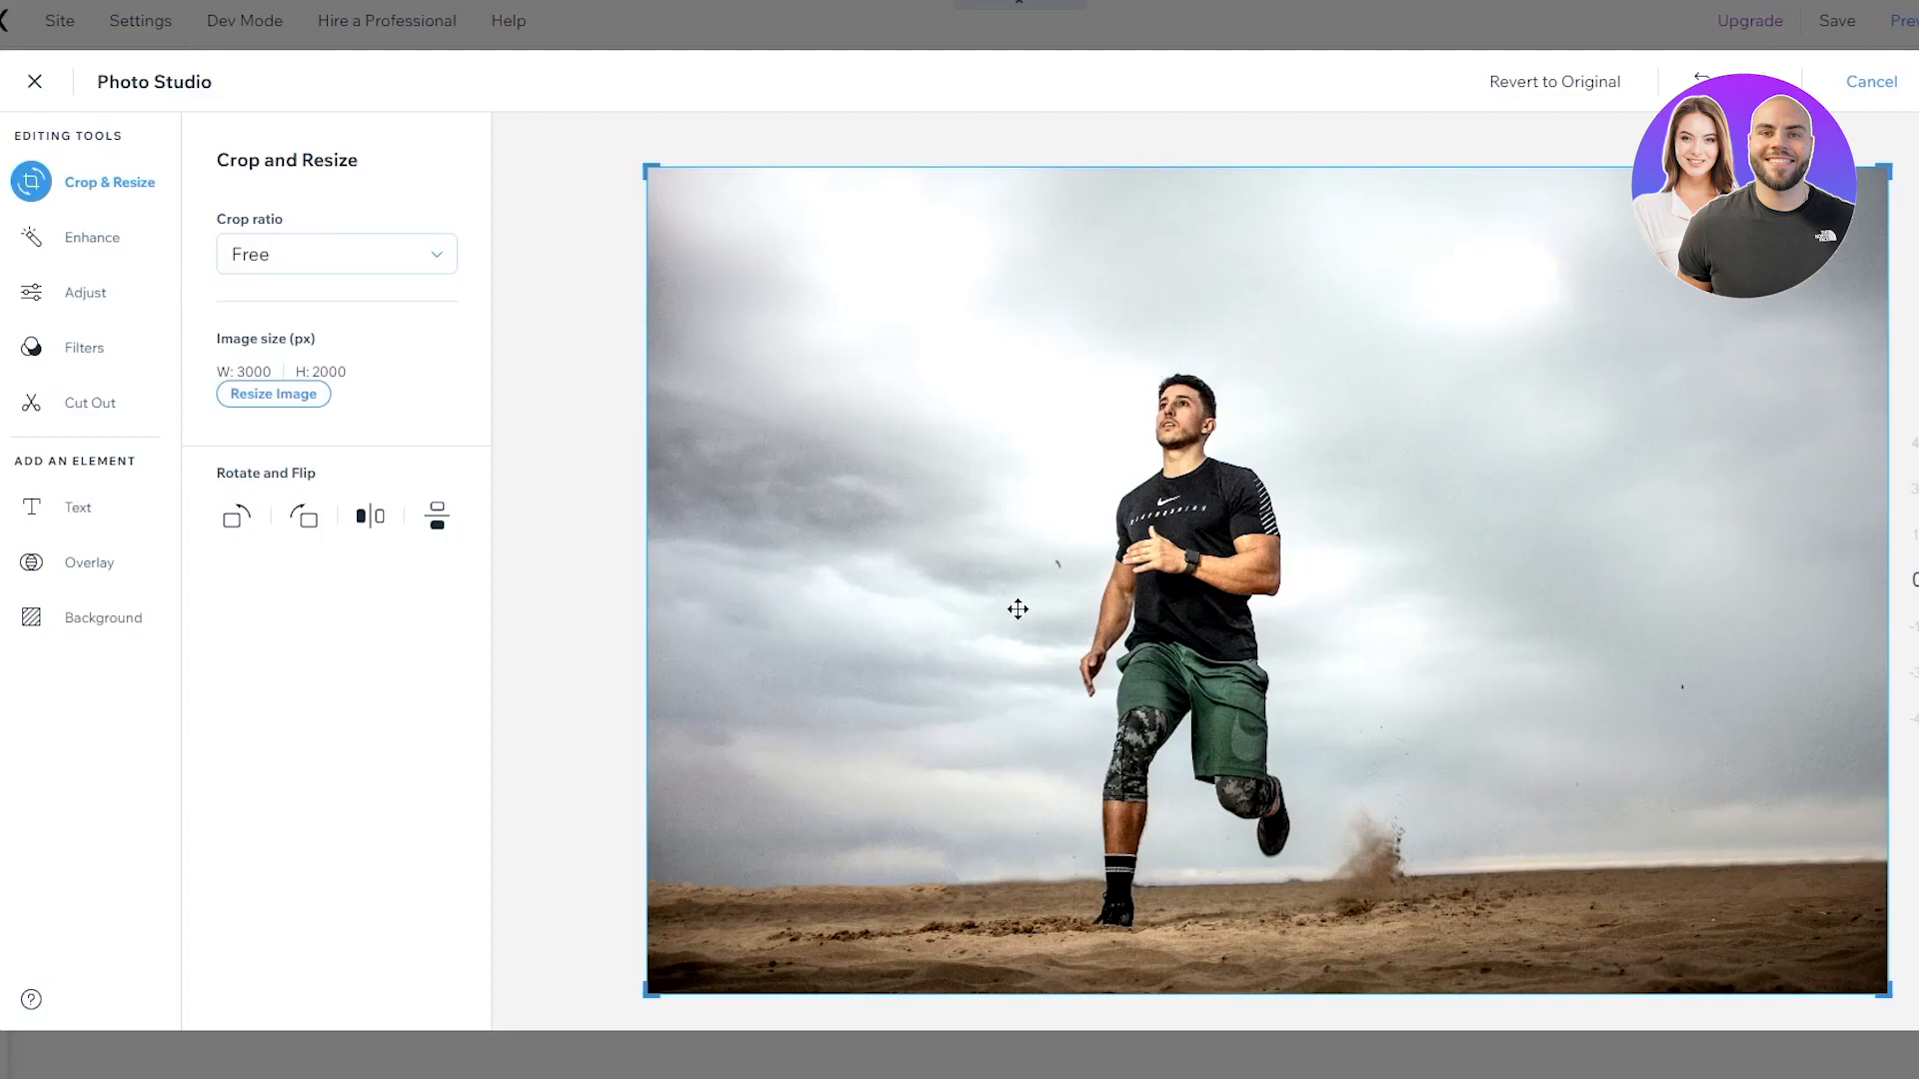
click(1871, 81)
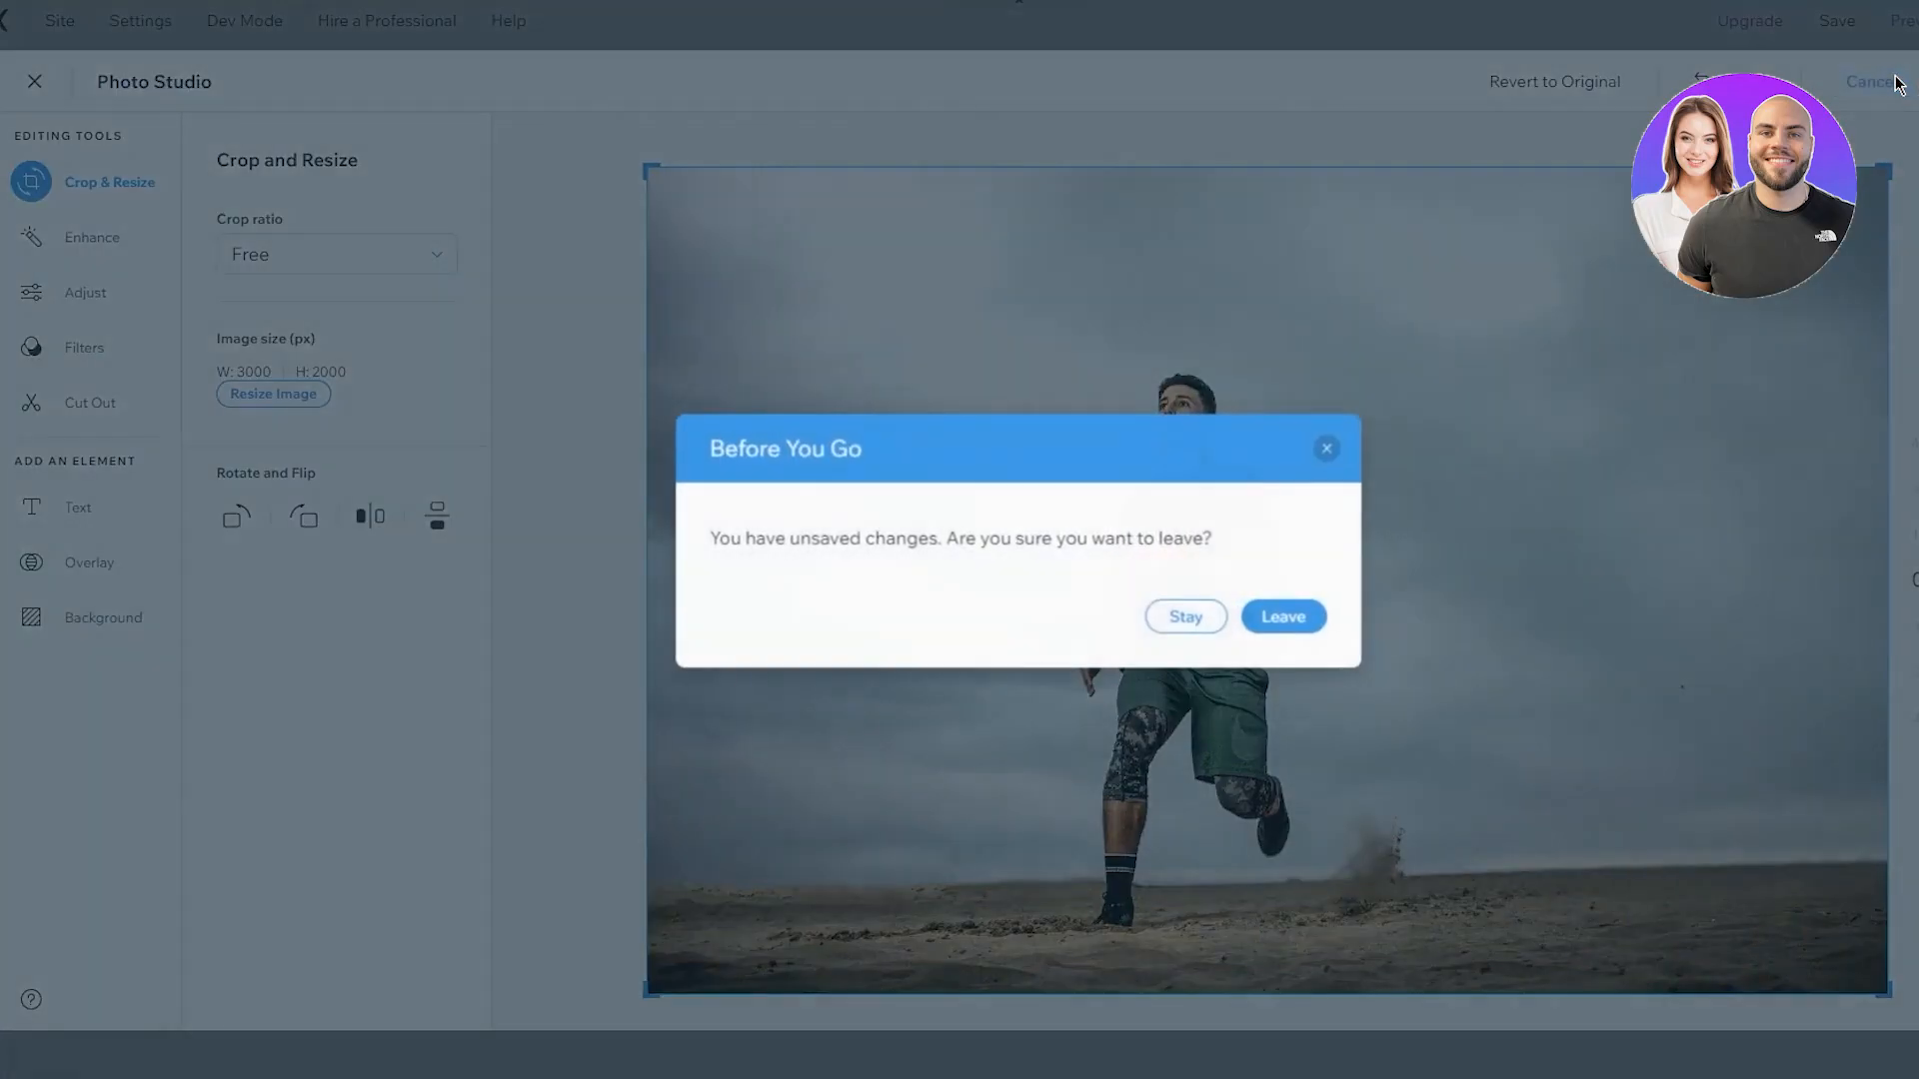
Try top, bottom and top-left anchors for the background photo, then reset it to centre
click(1285, 614)
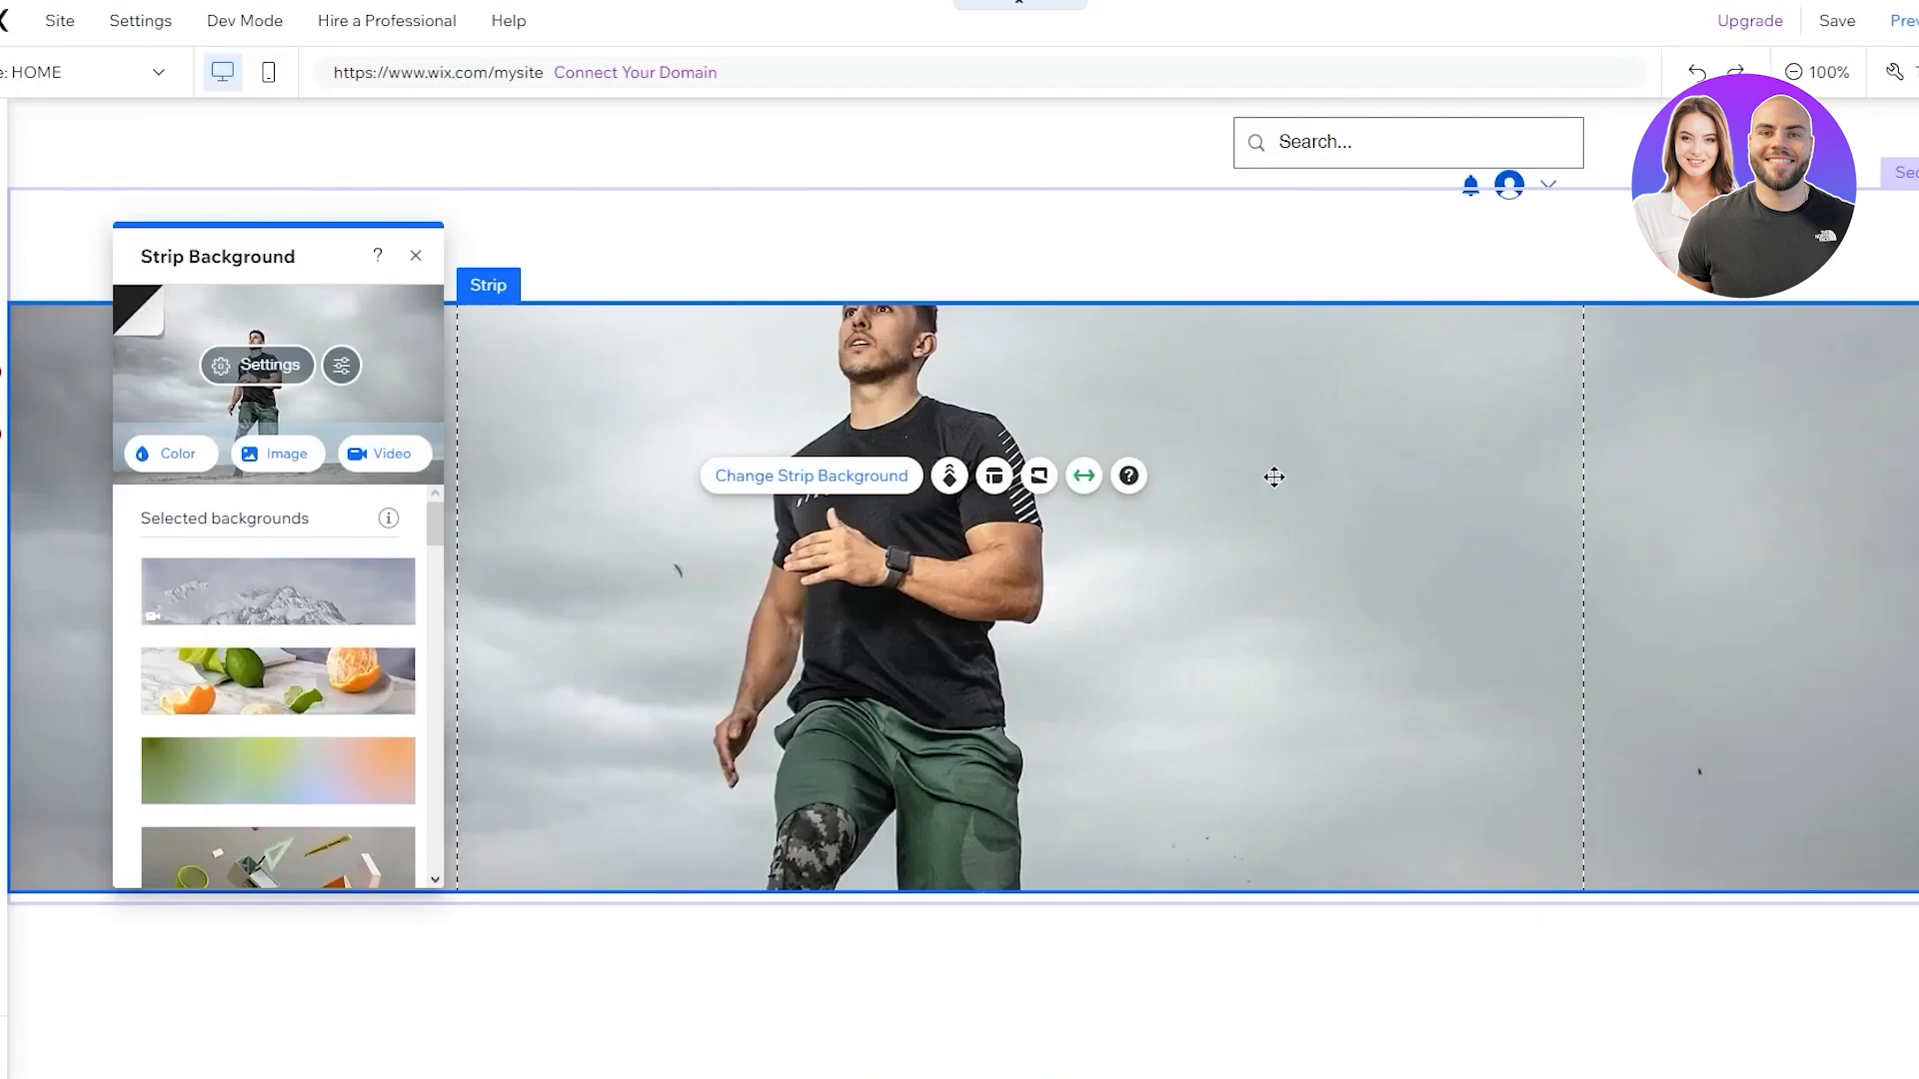
mouse_move(1401, 530)
mouse_down()
mouse_move(1422, 587)
mouse_move(1442, 460)
mouse_move(1507, 416)
mouse_move(1503, 463)
mouse_up()
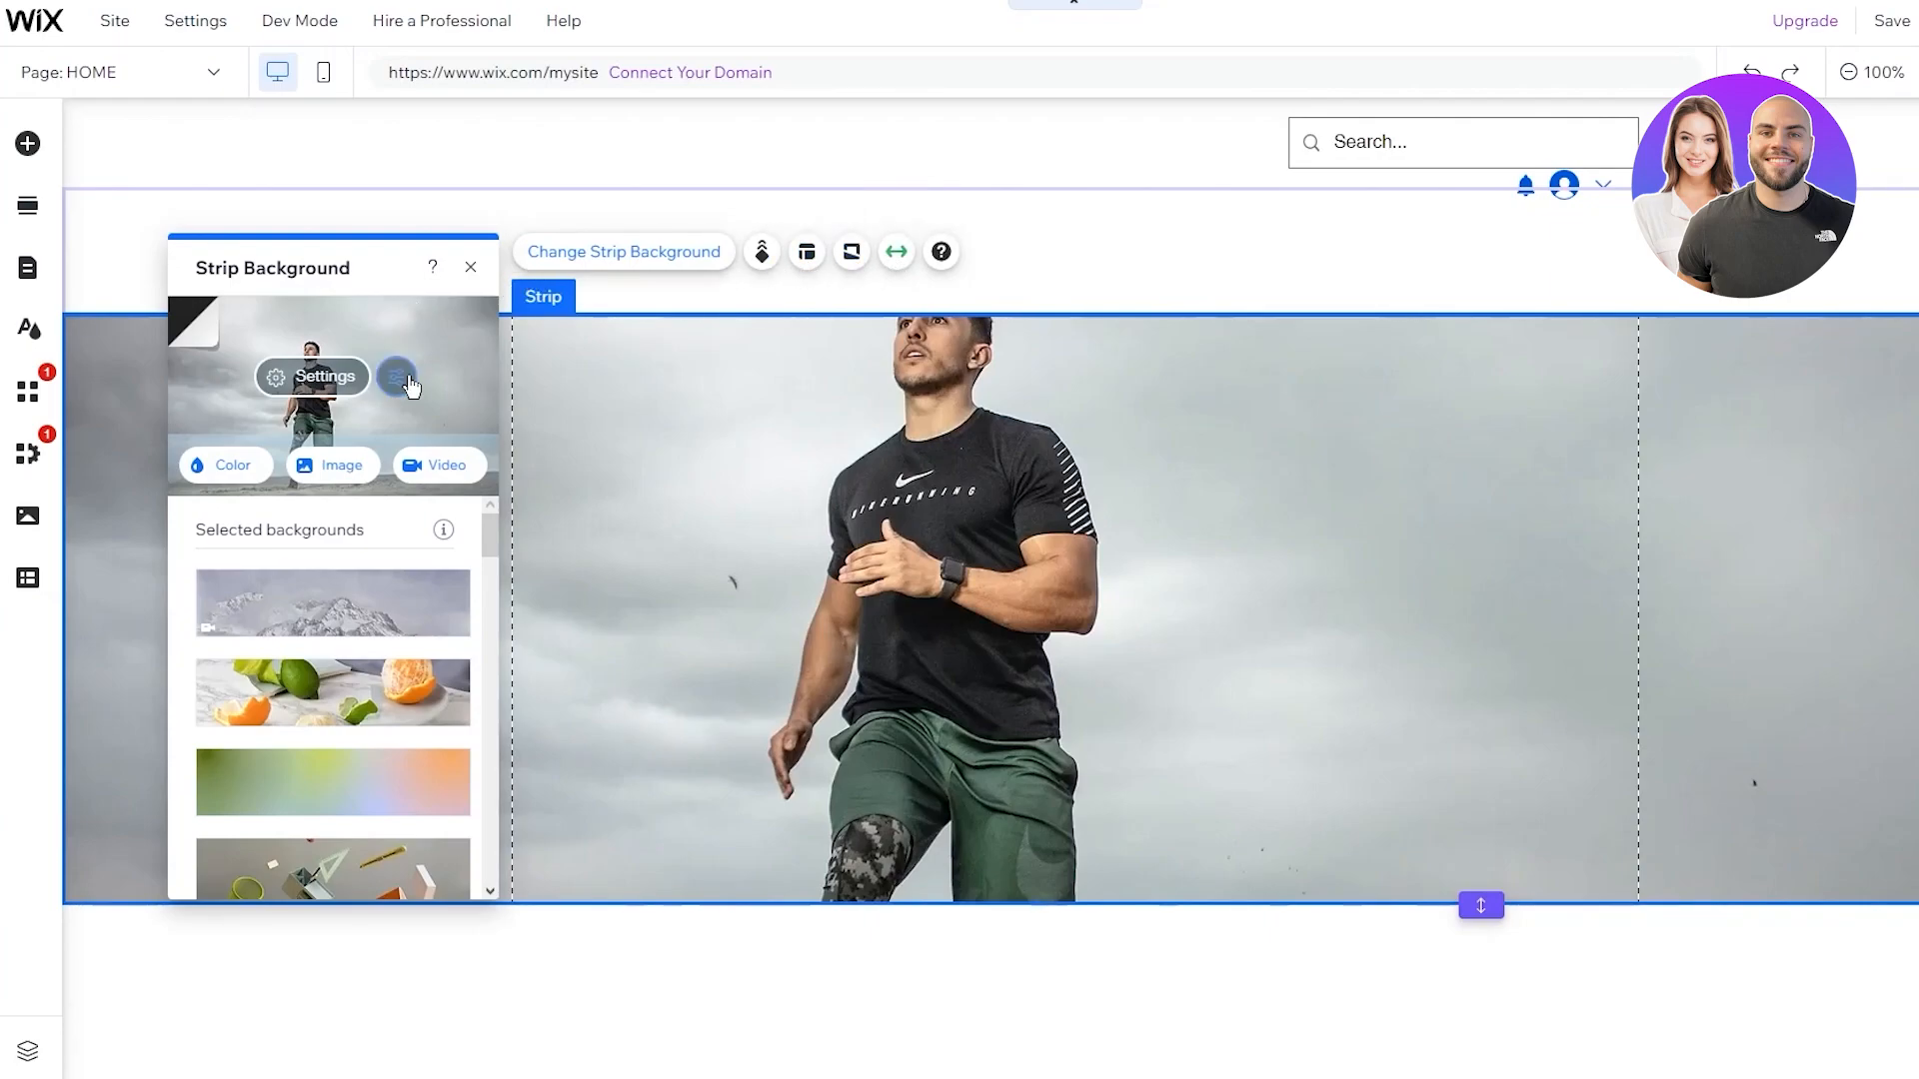
click(312, 378)
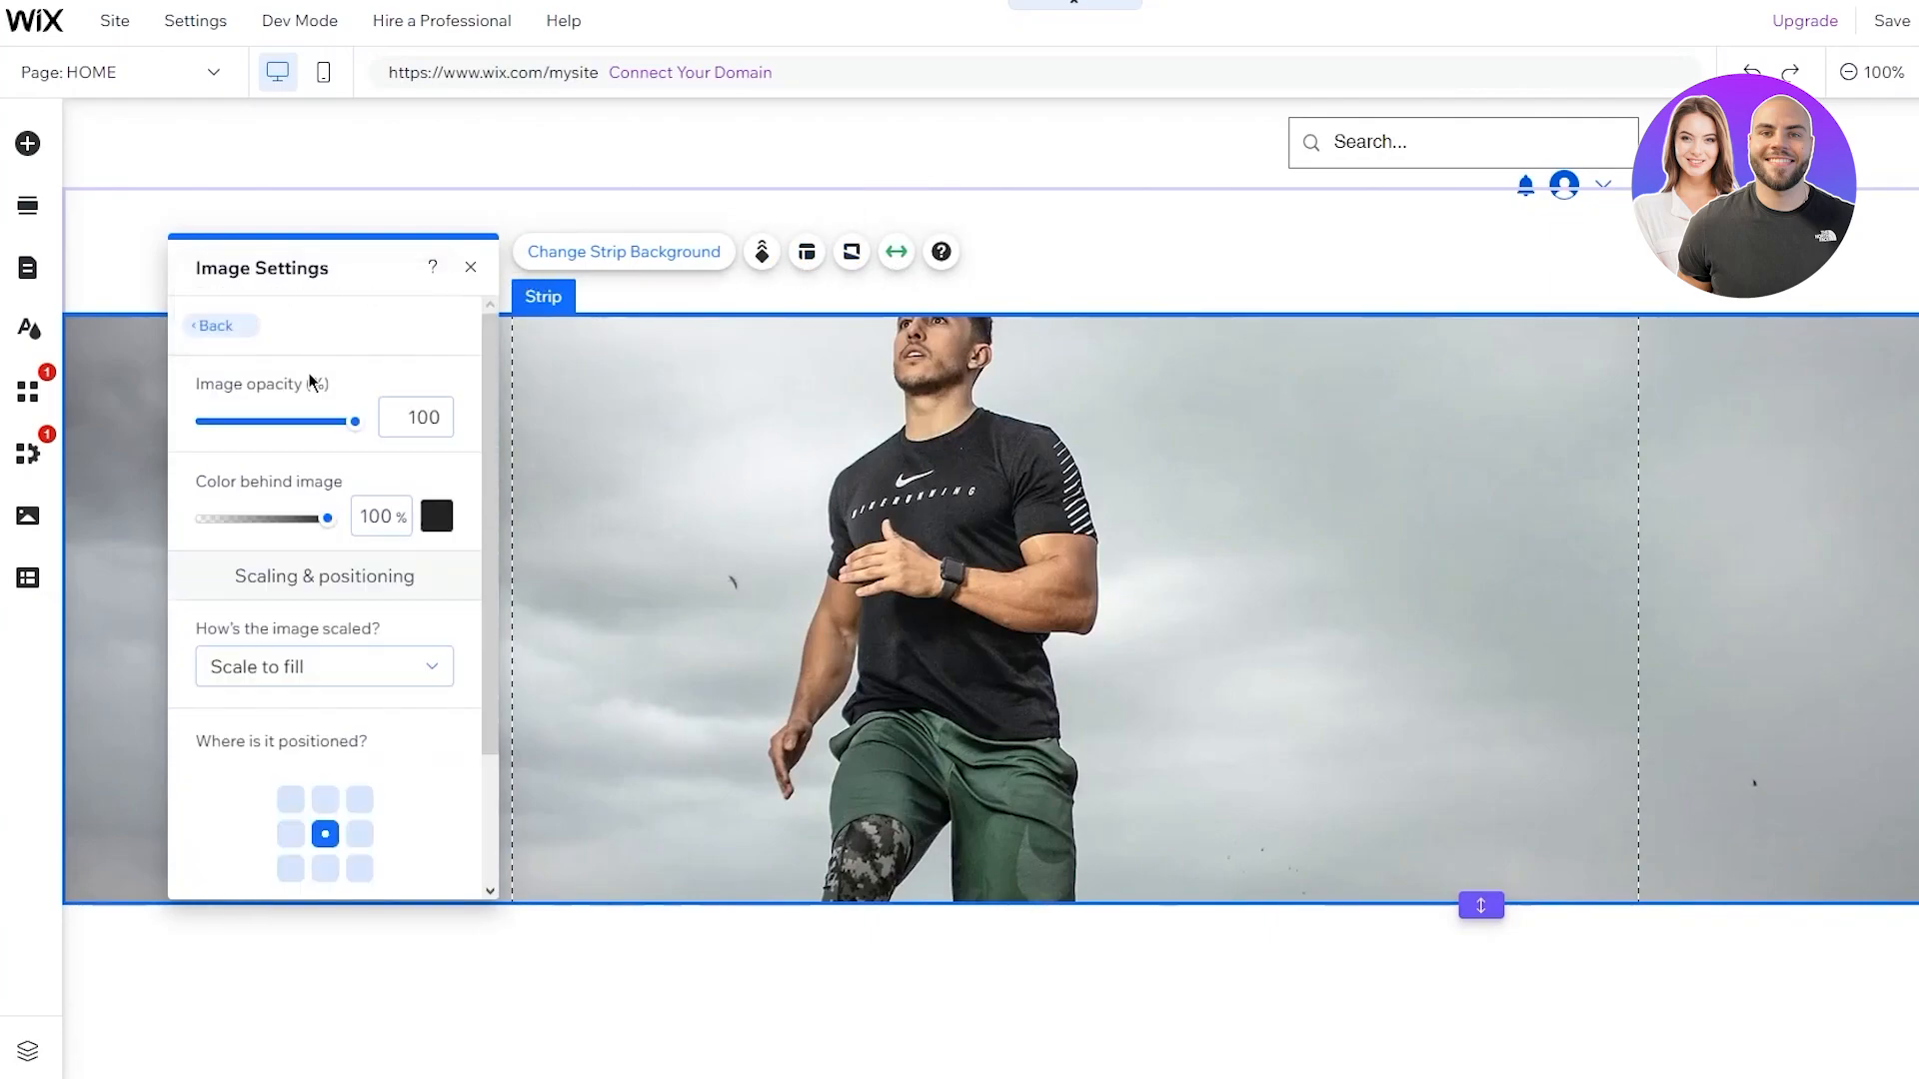
scroll(399, 420, down, 2)
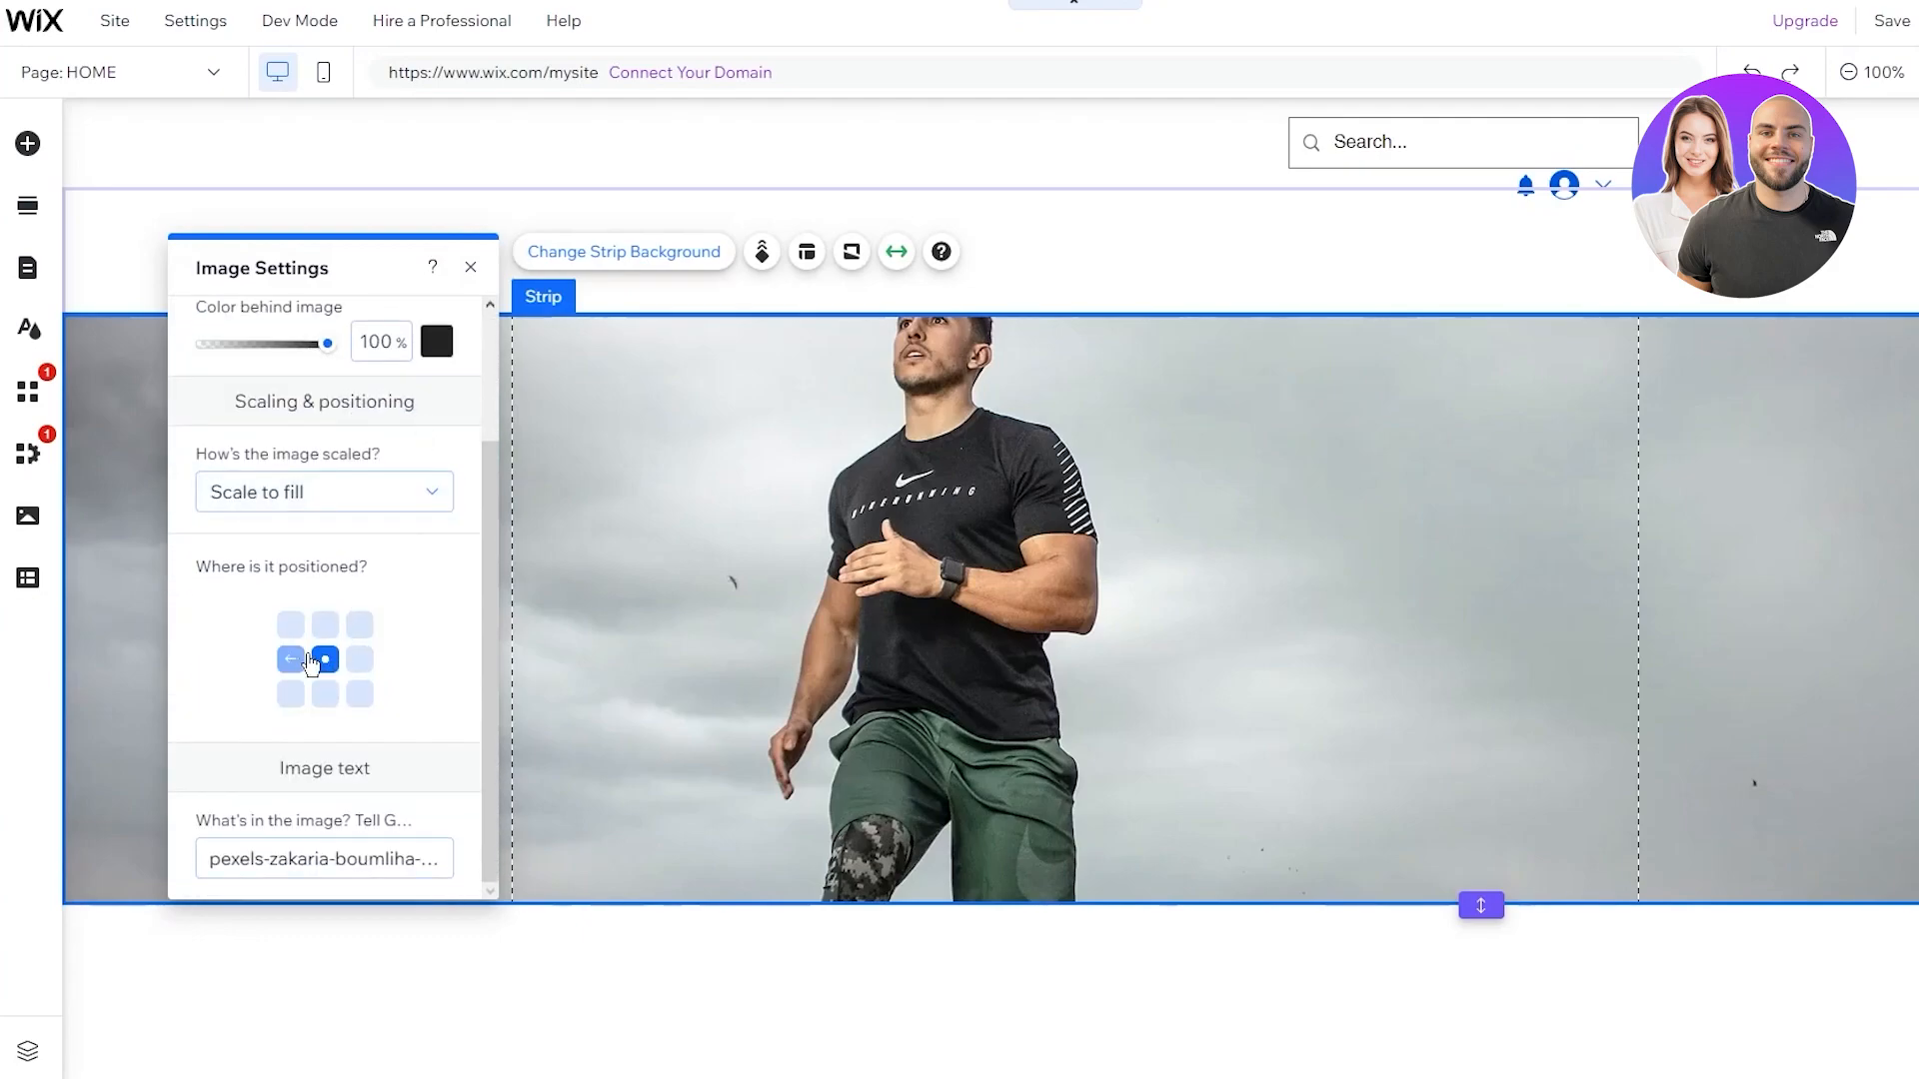
click(318, 630)
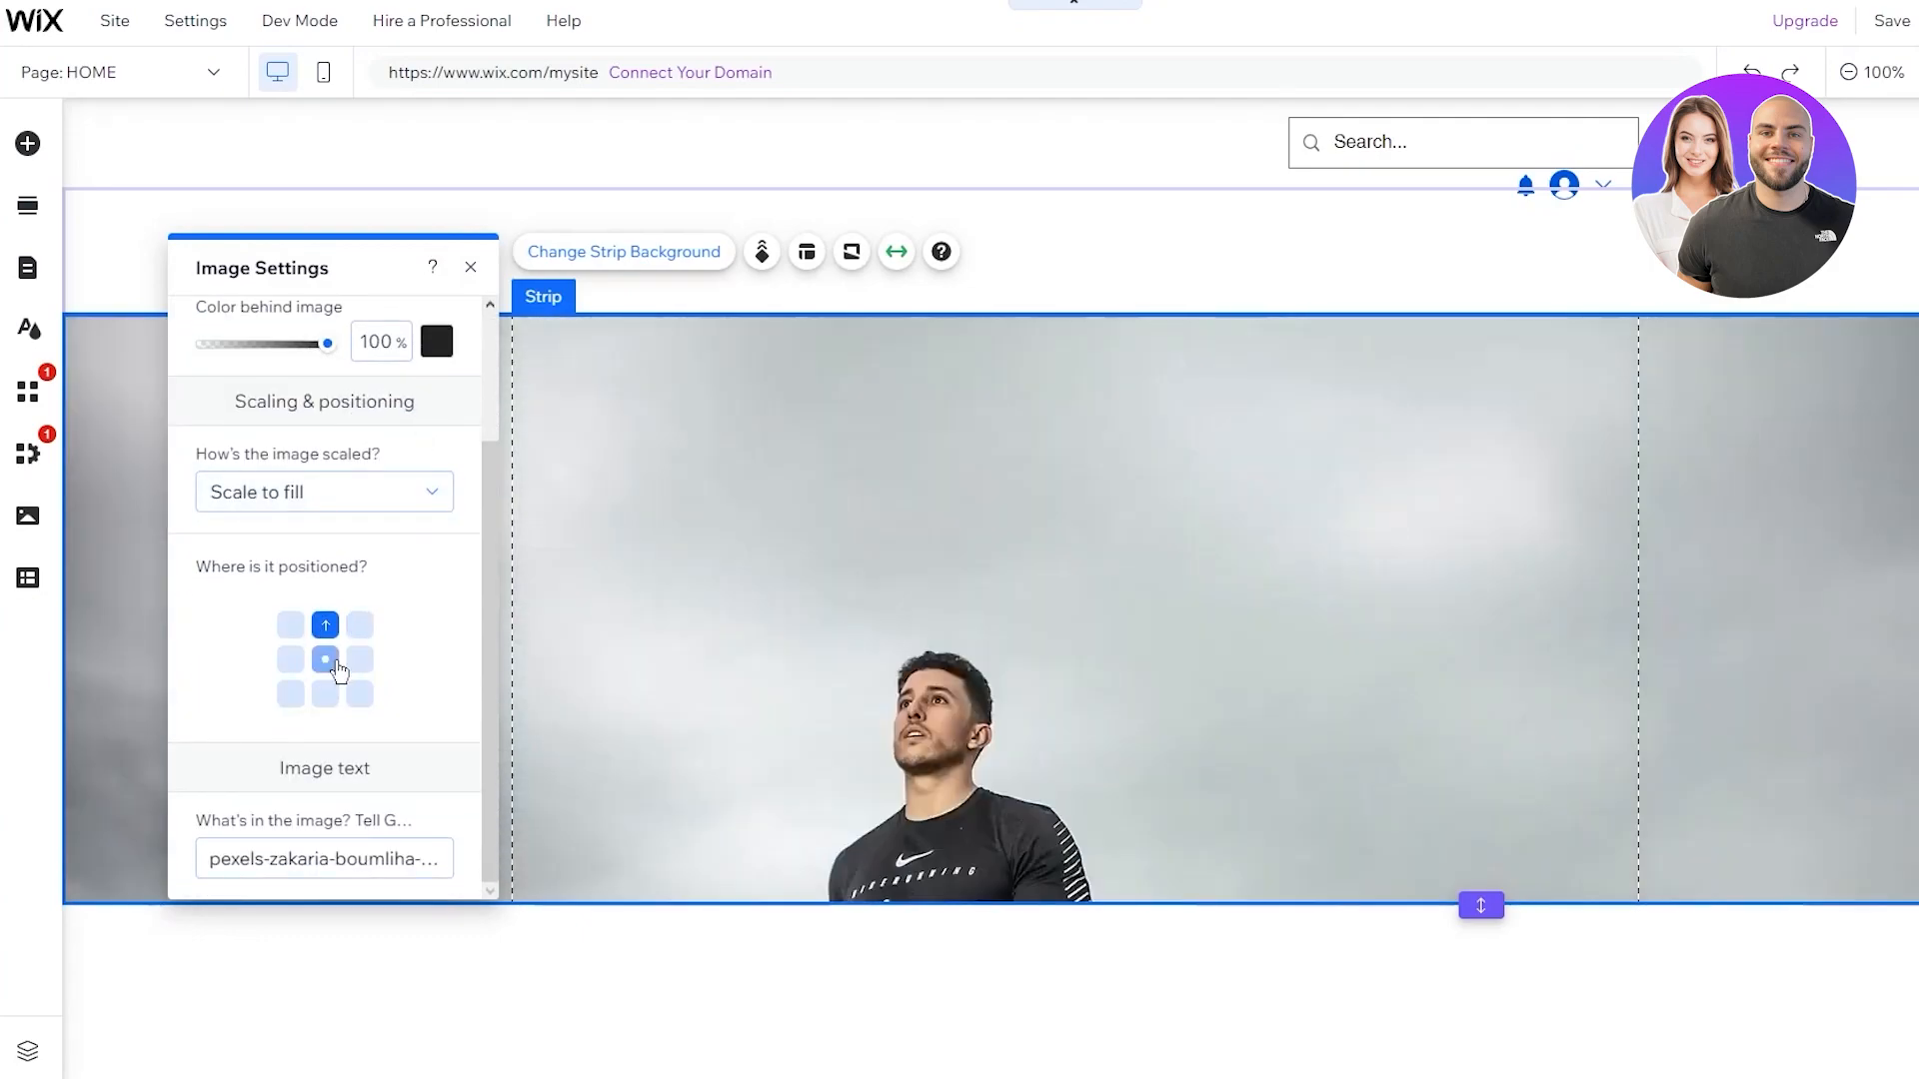
click(325, 693)
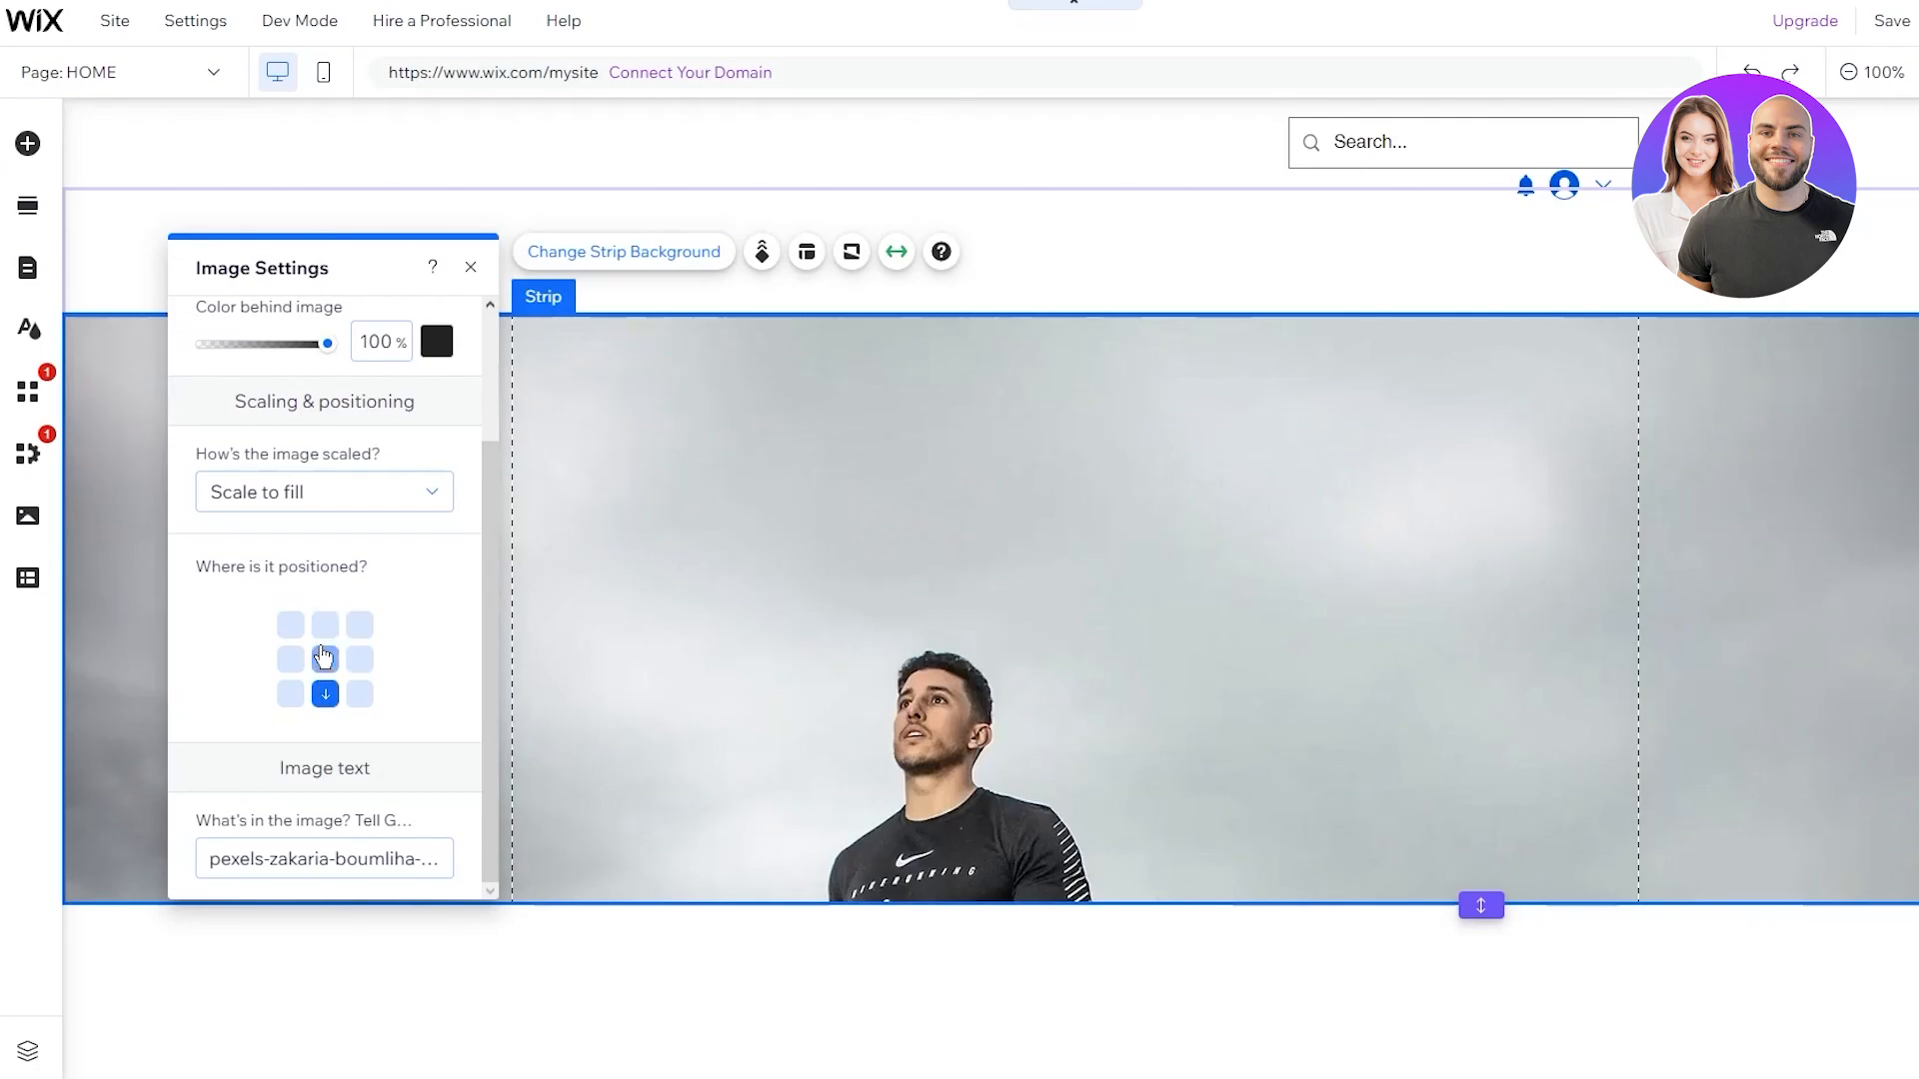
click(321, 662)
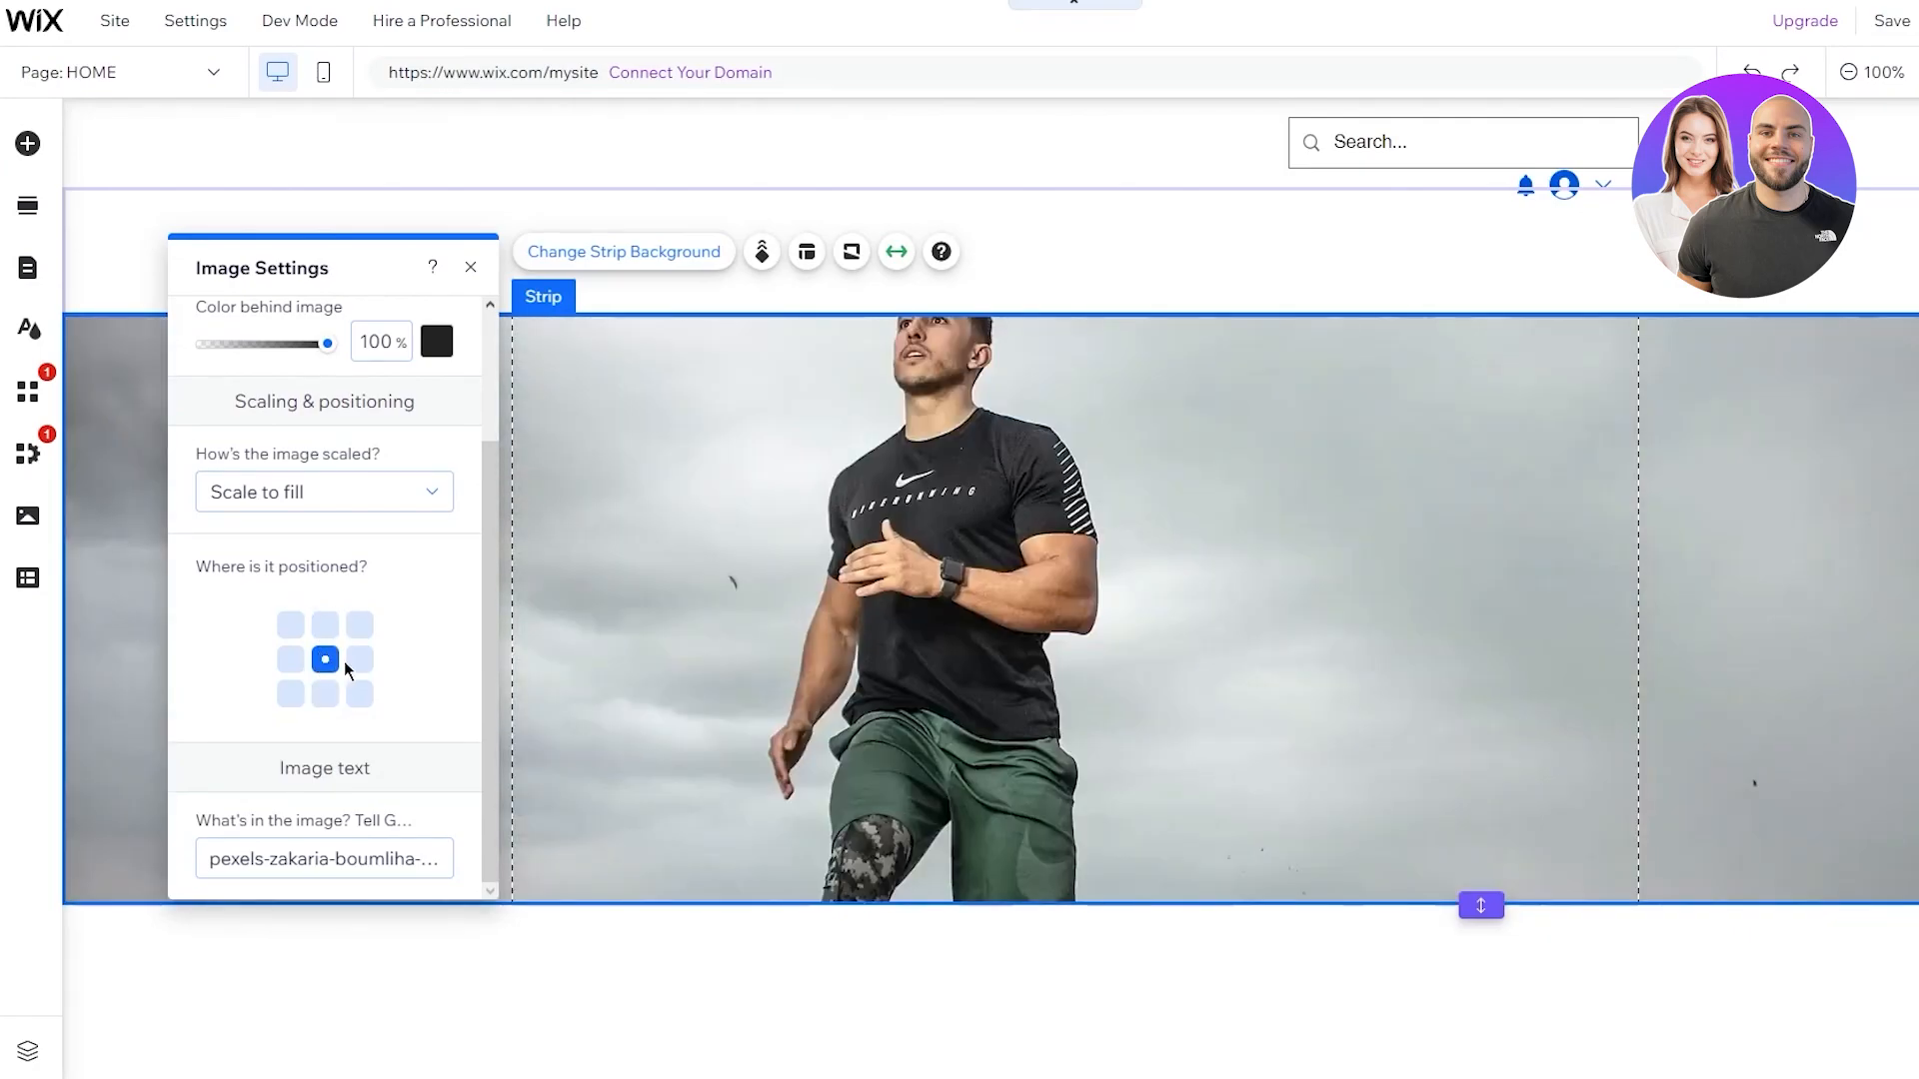
click(291, 627)
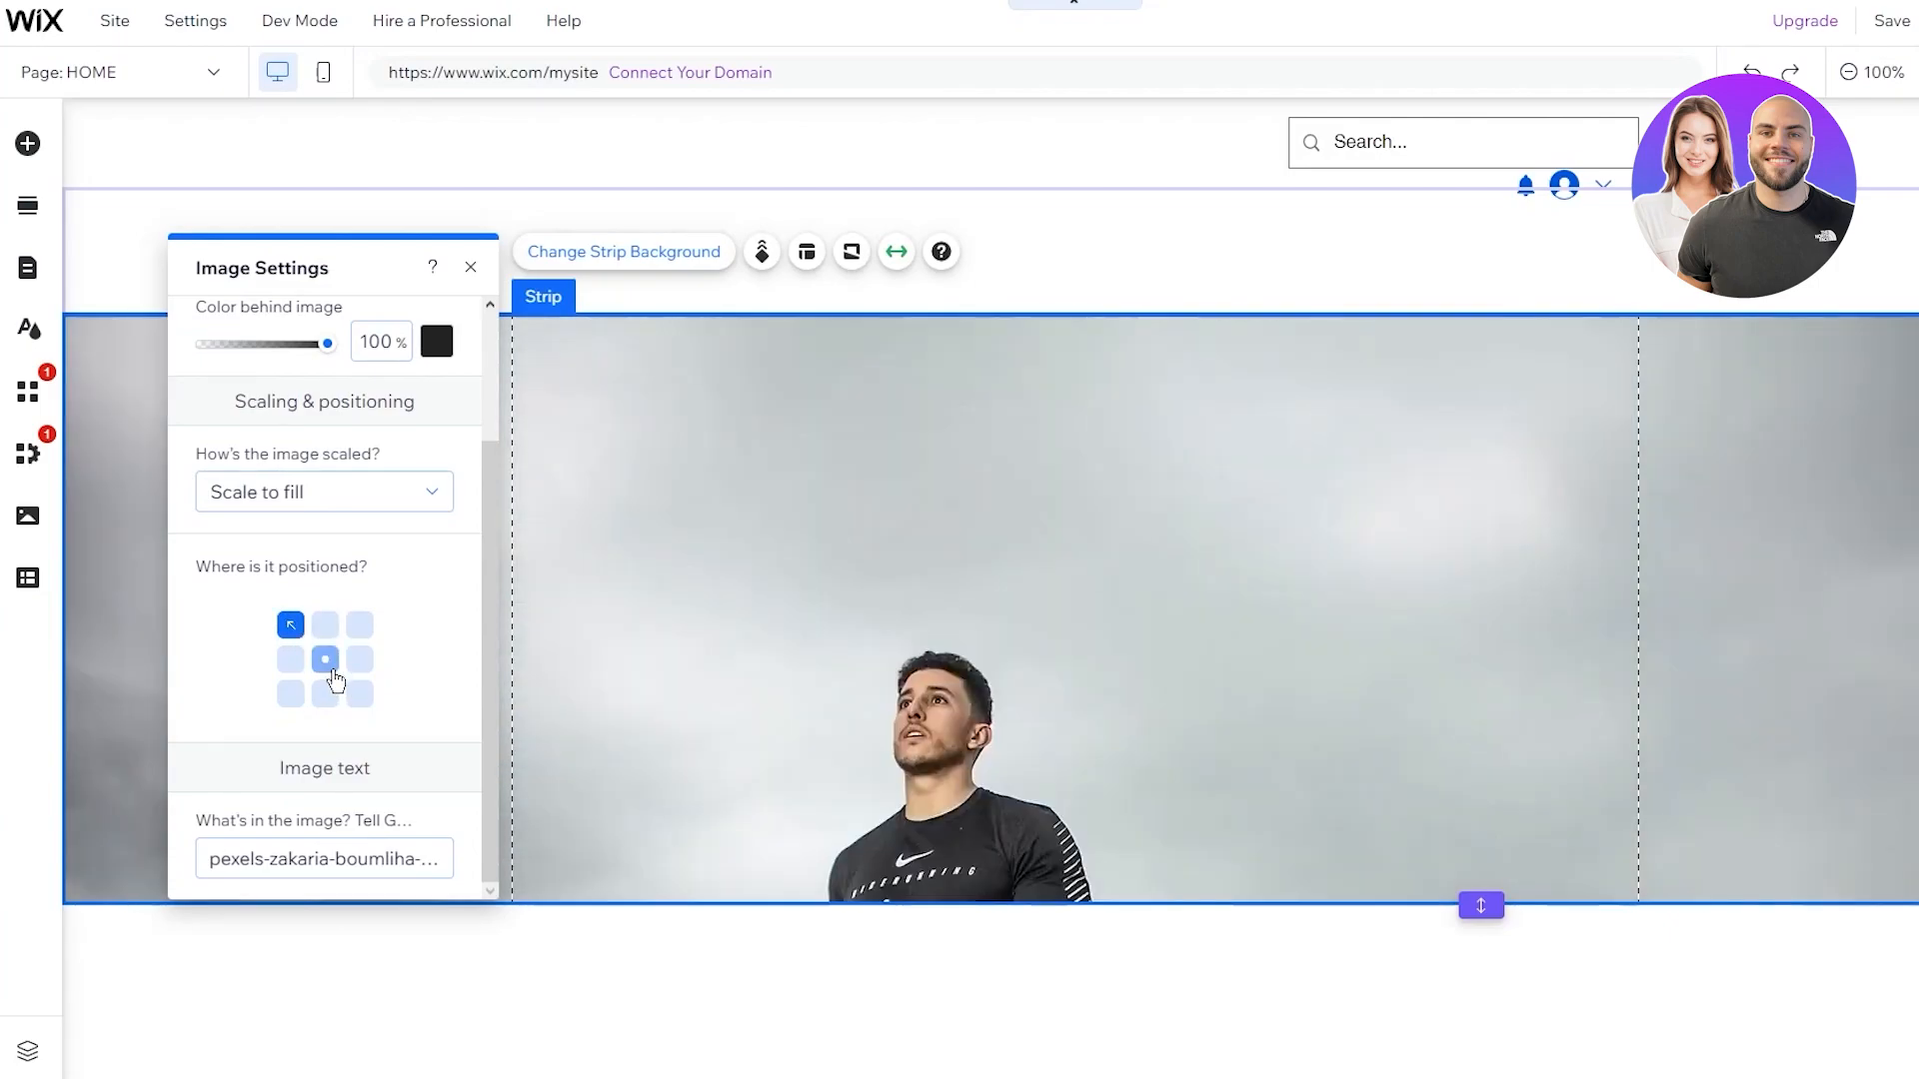
click(325, 660)
key(Escape)
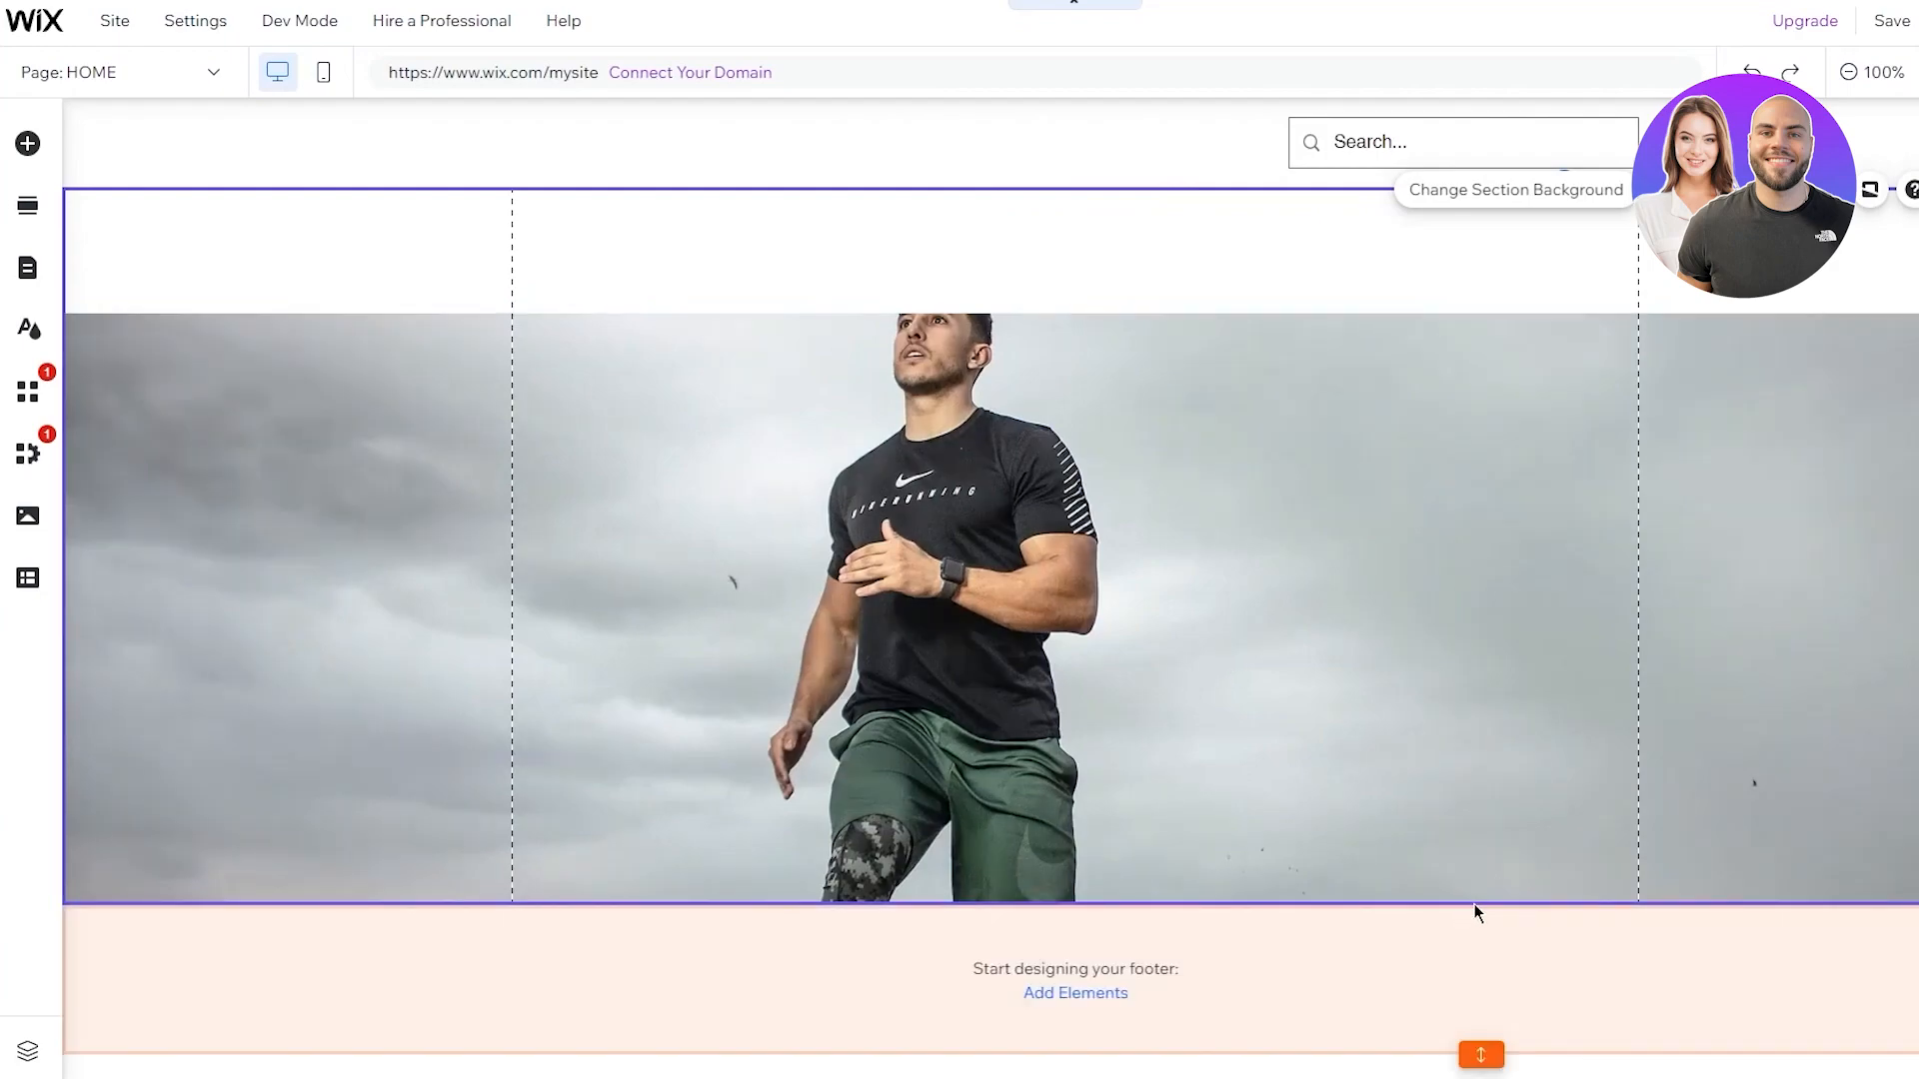
Stretch the hero strip taller by dragging its bottom edge down
click(1289, 822)
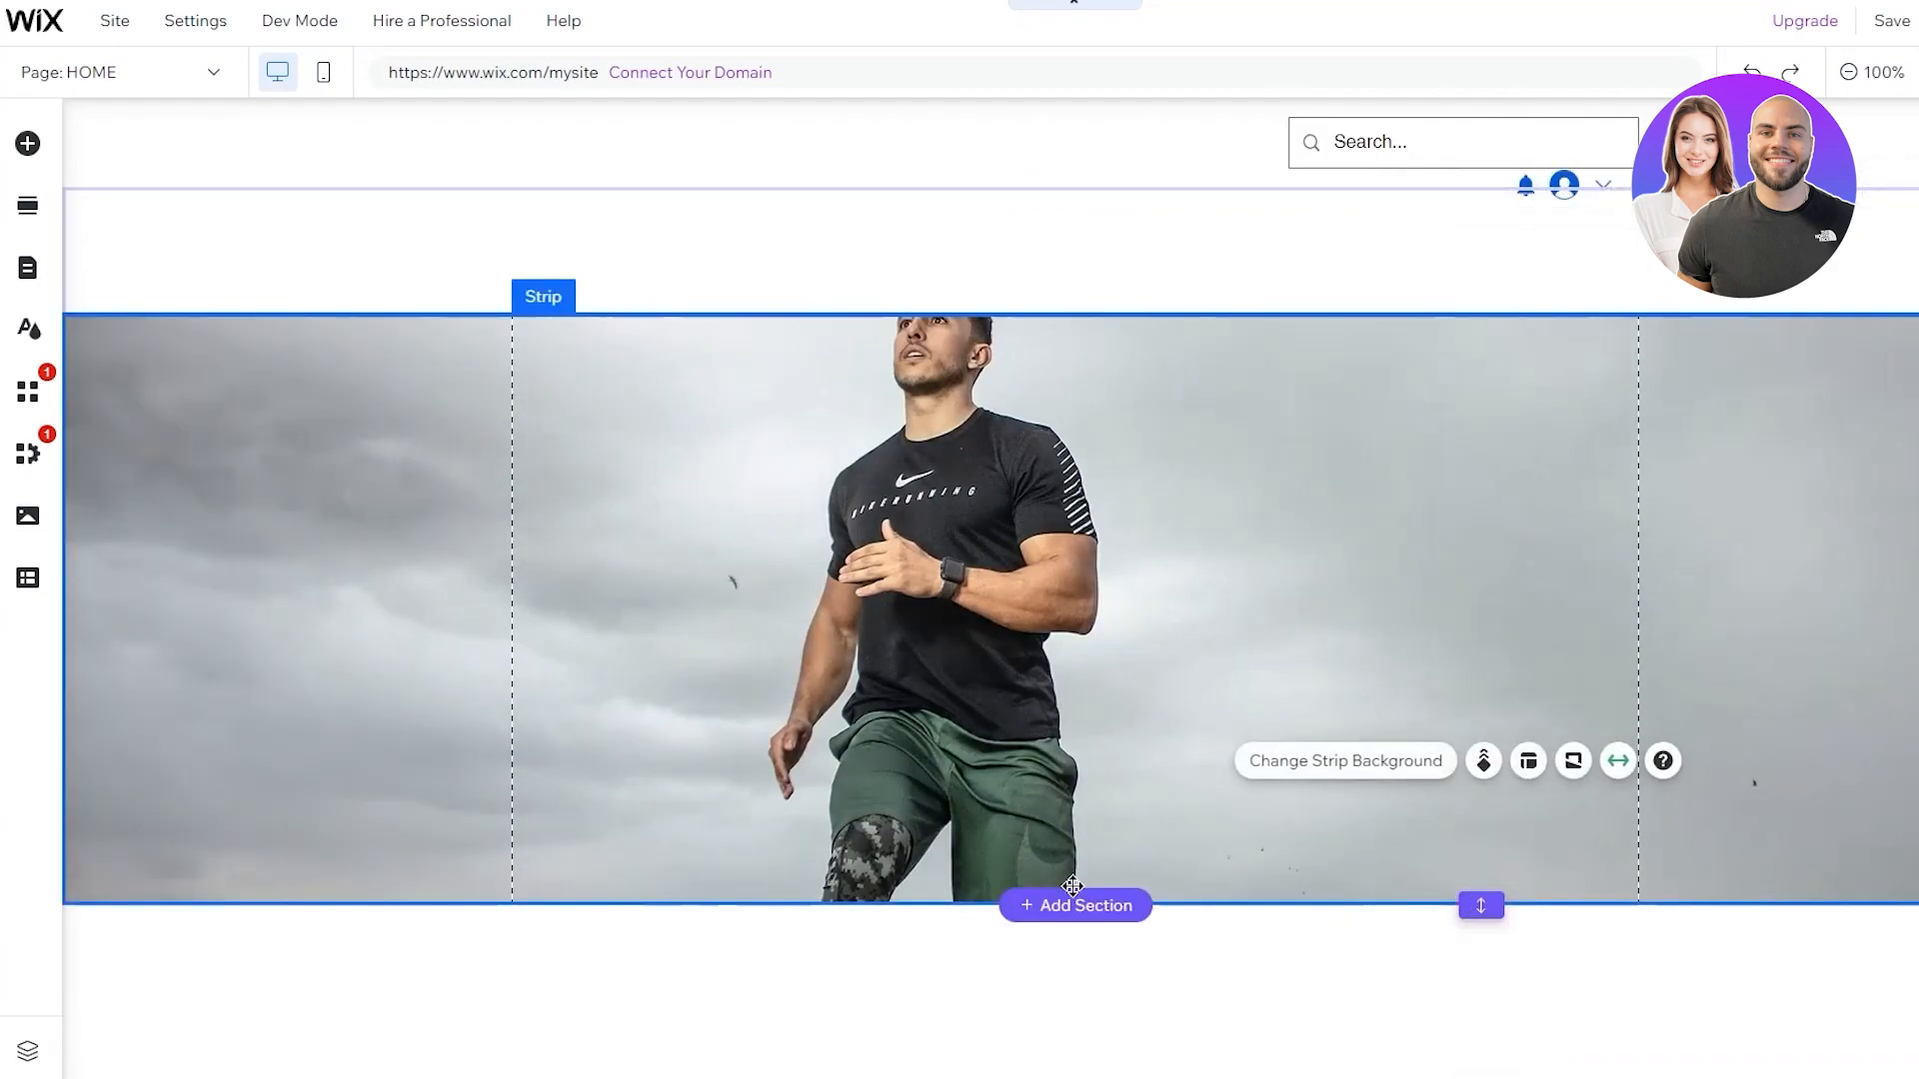
drag(1486, 903, 1486, 1071)
click(1114, 896)
mouse_move(1095, 956)
mouse_down()
mouse_move(1097, 1075)
mouse_move(1101, 1035)
mouse_up()
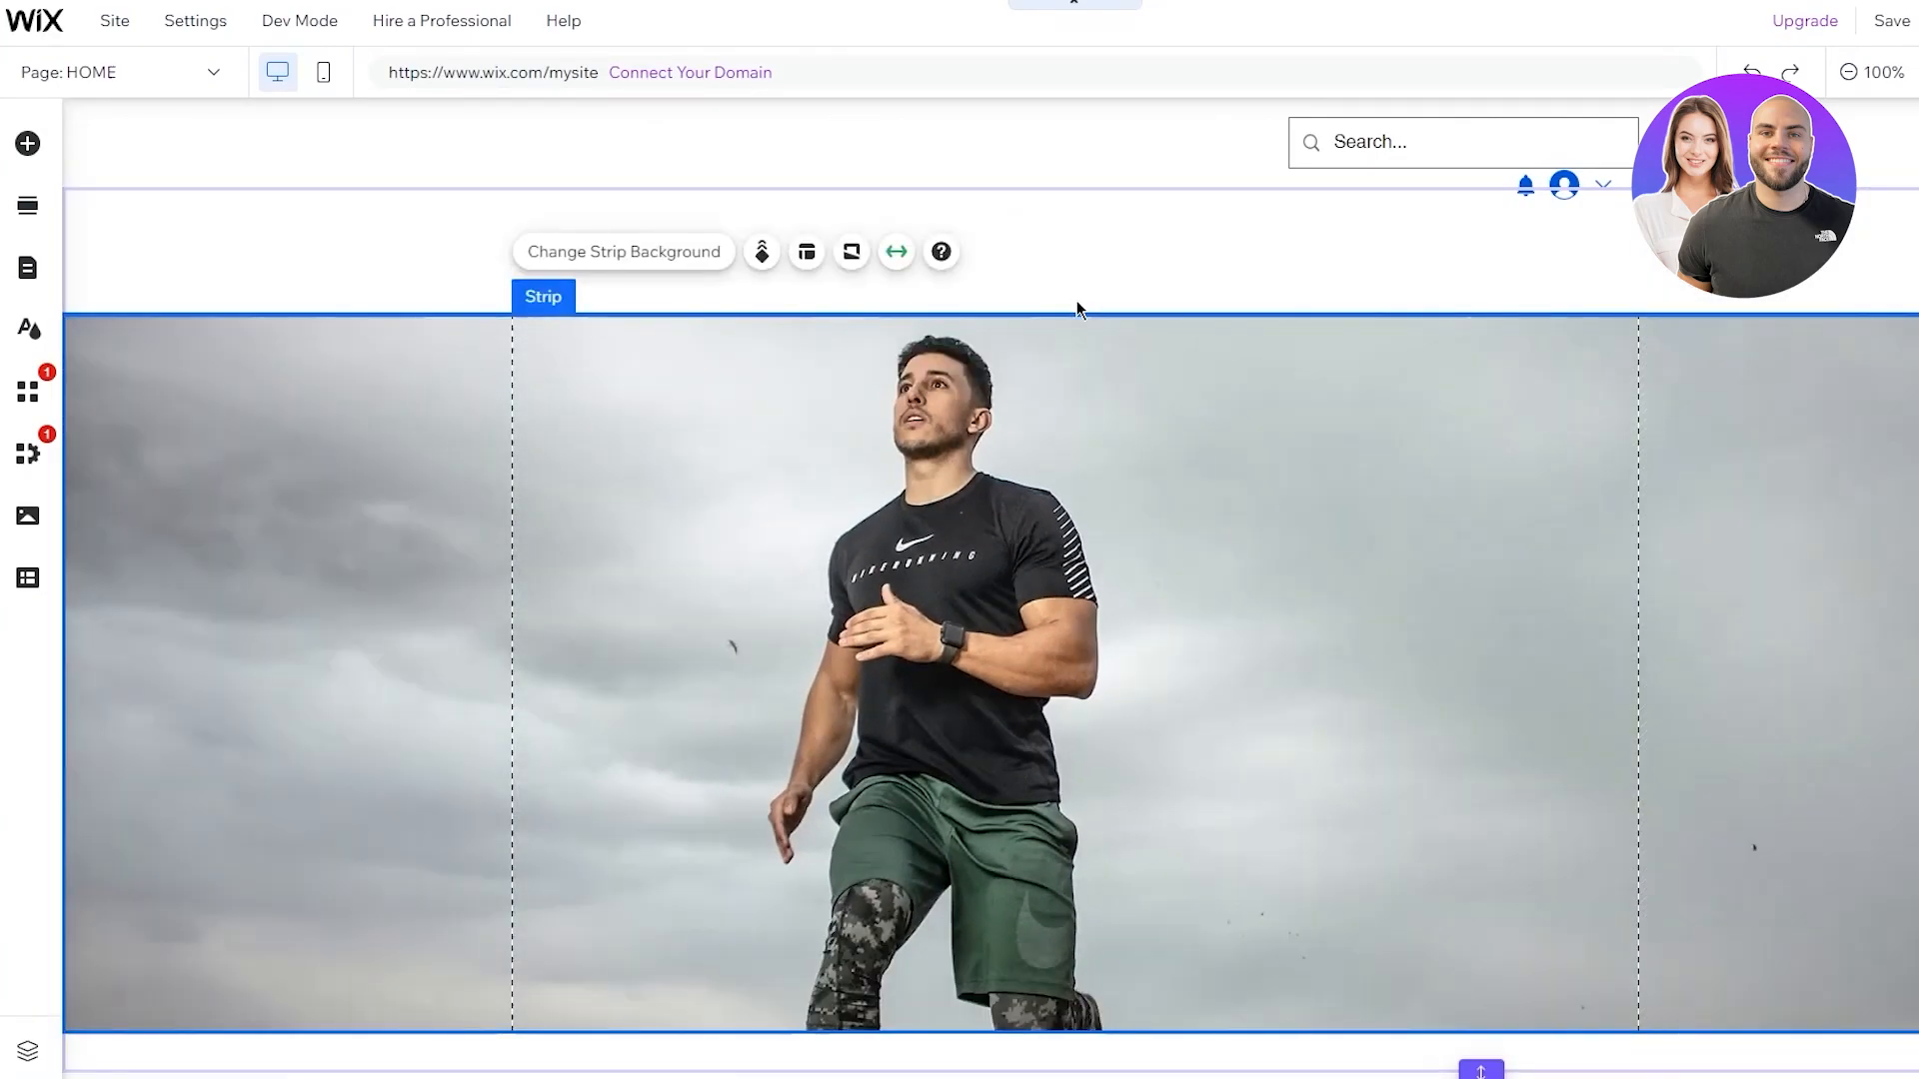
scroll(1315, 419, down, 4)
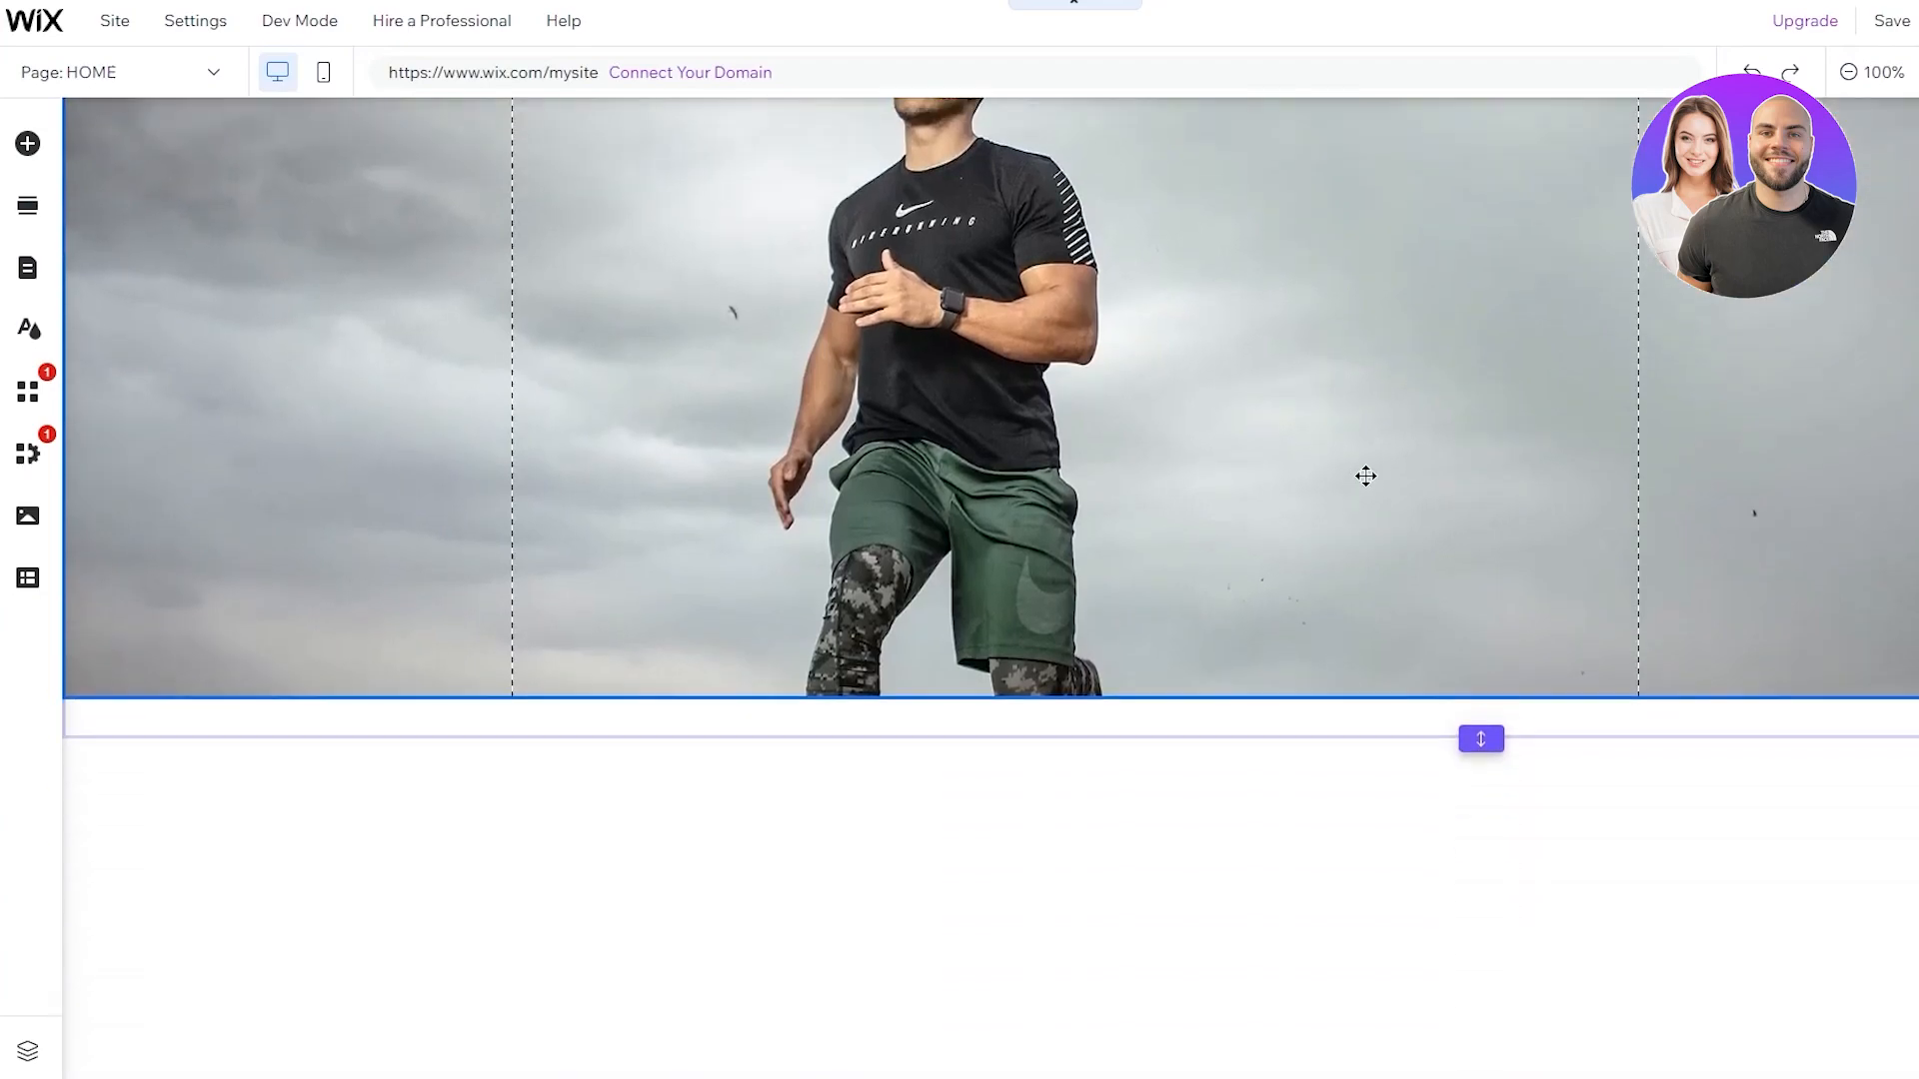
scroll(1366, 476, up, 4)
Move the hero strip up so it sits directly beneath the header
click(1113, 258)
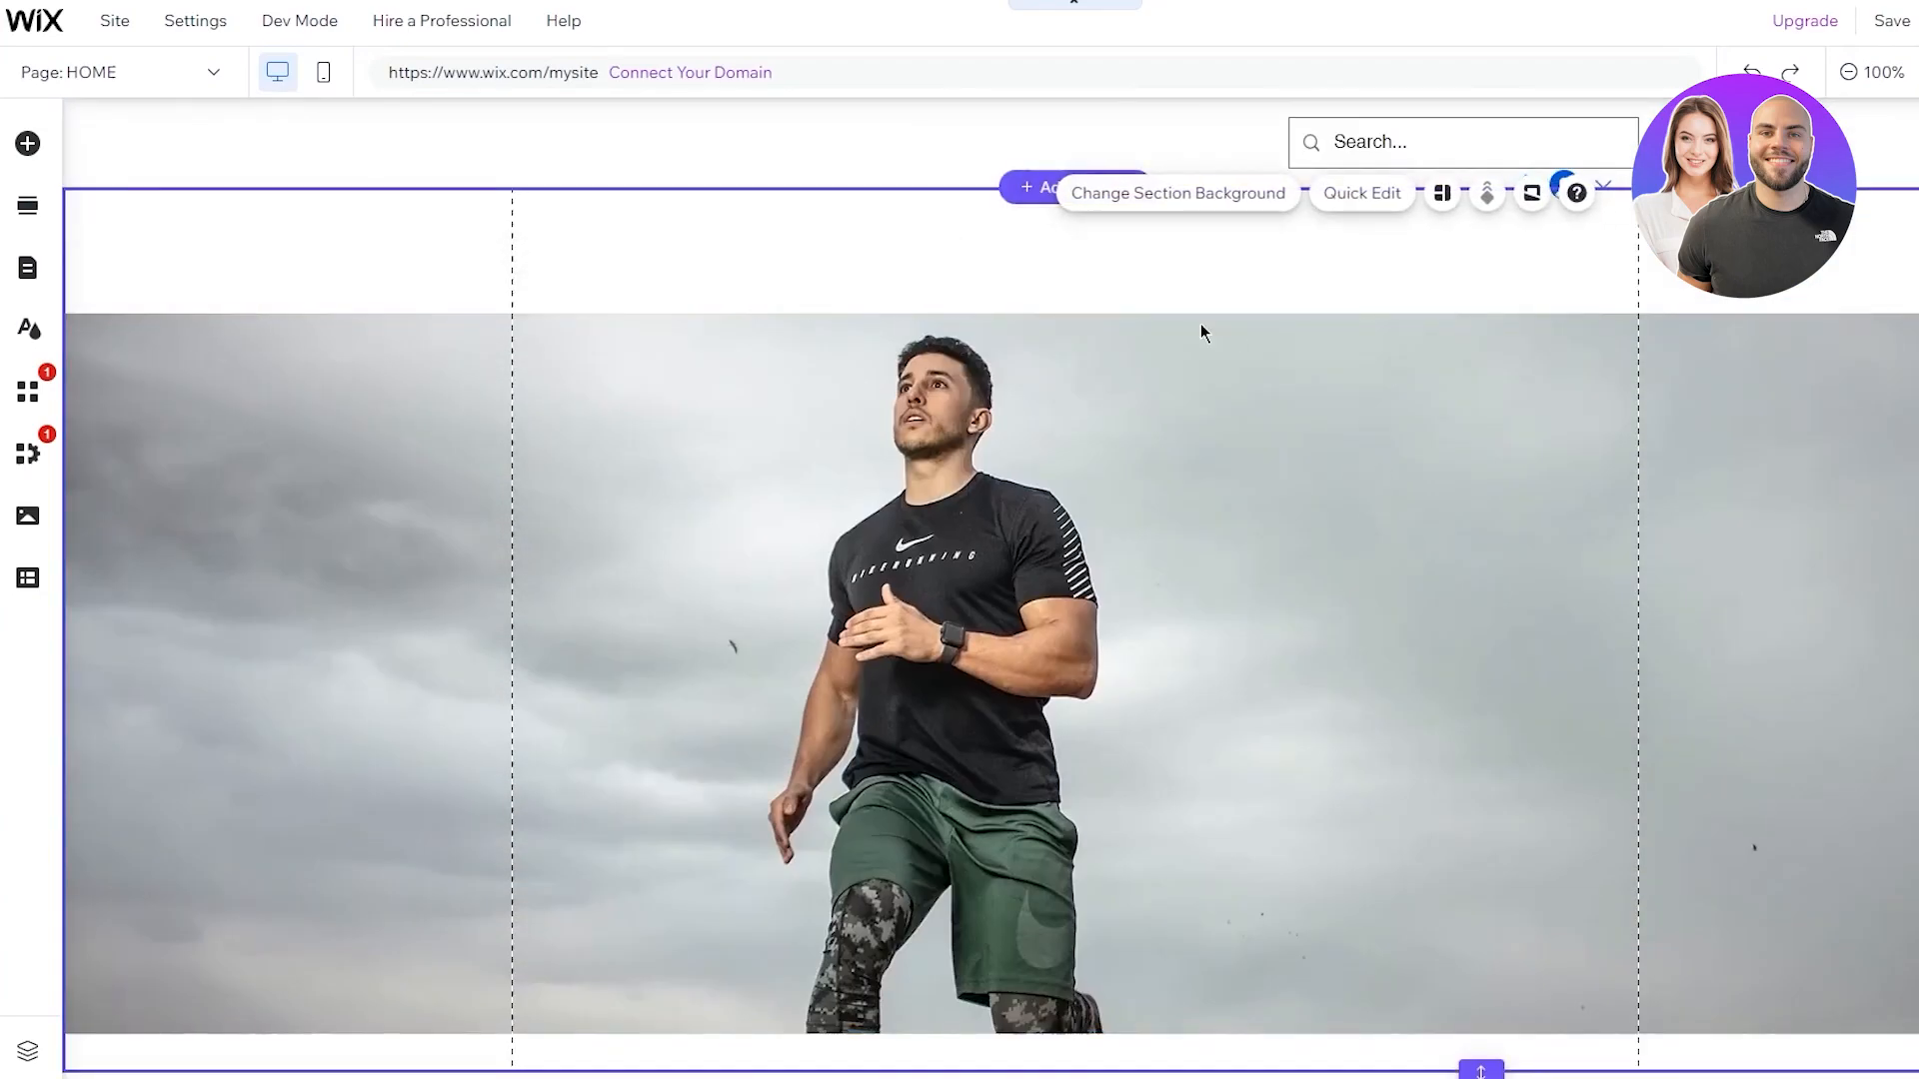
click(777, 281)
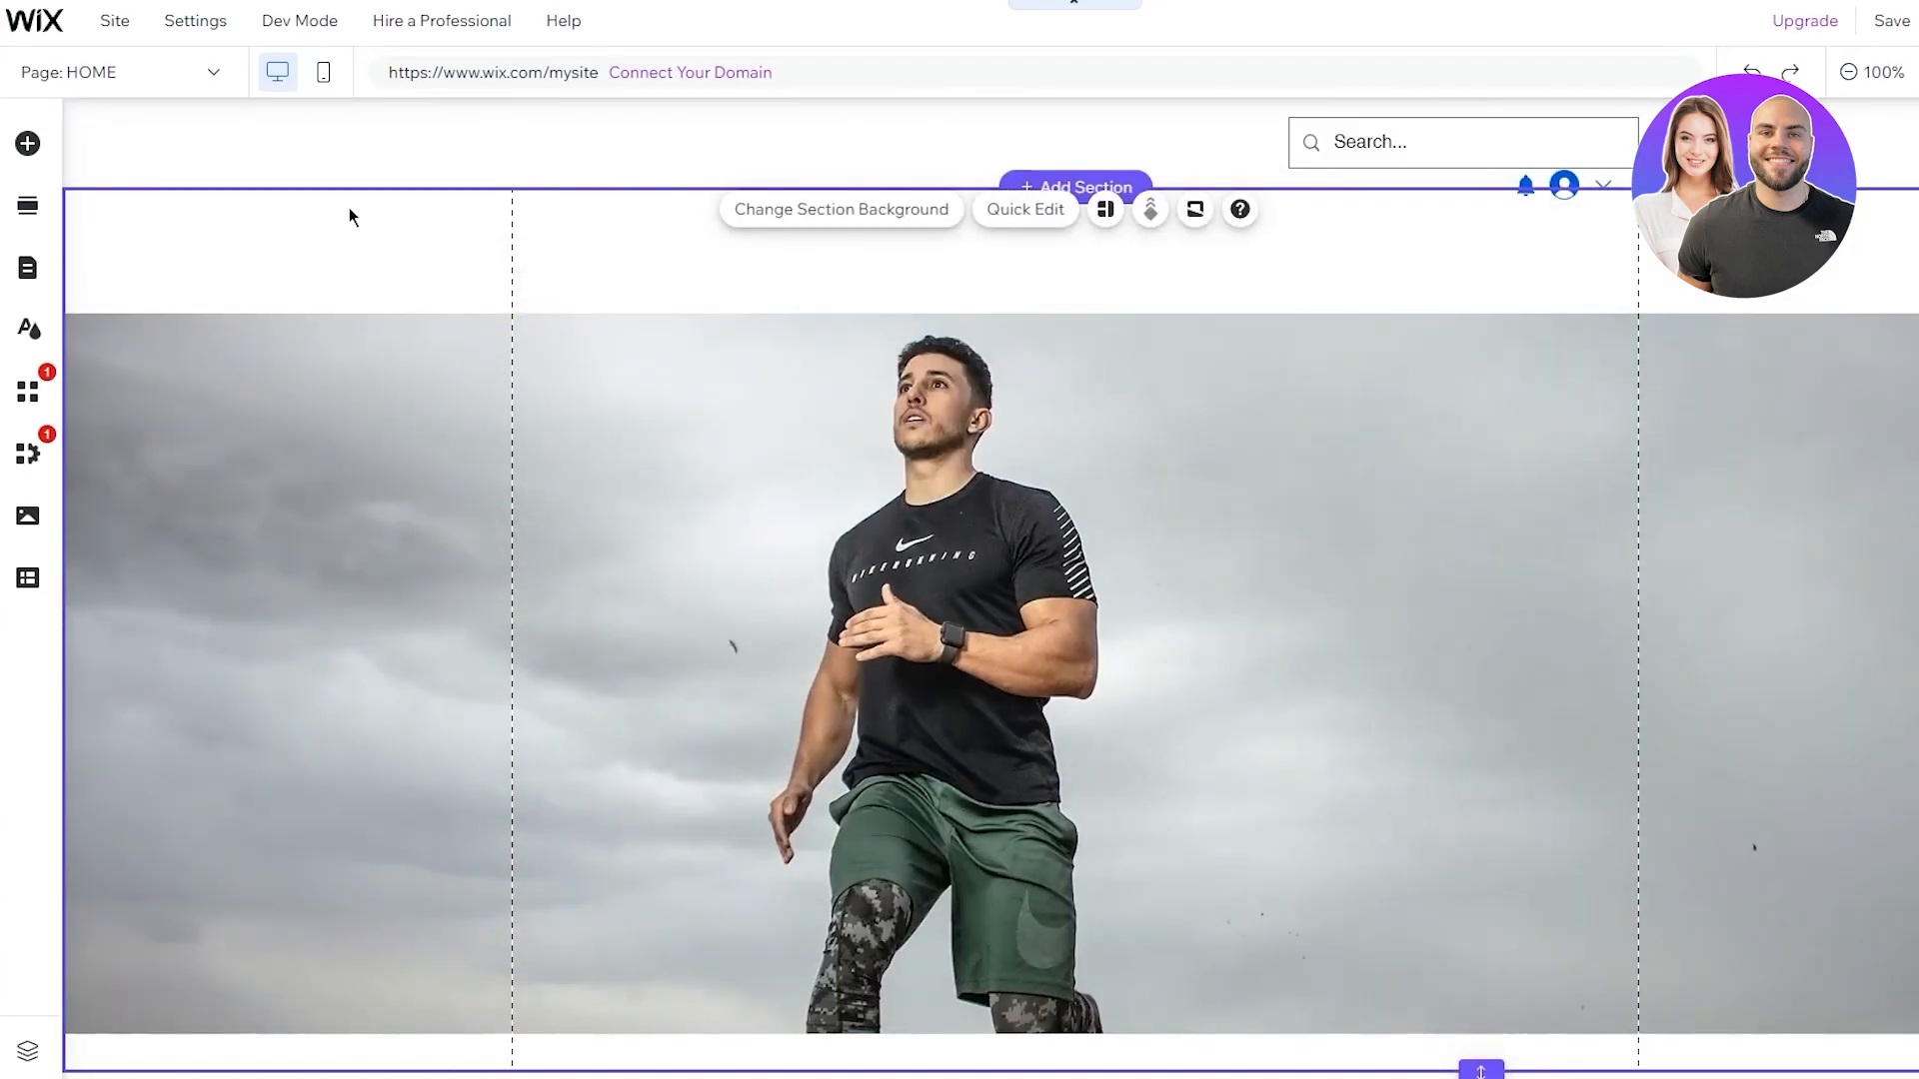
mouse_move(1152, 302)
mouse_down()
mouse_move(1152, 180)
mouse_move(1167, 311)
mouse_up()
click(1254, 266)
scroll(1599, 499, down, 3)
scroll(1604, 500, up, 3)
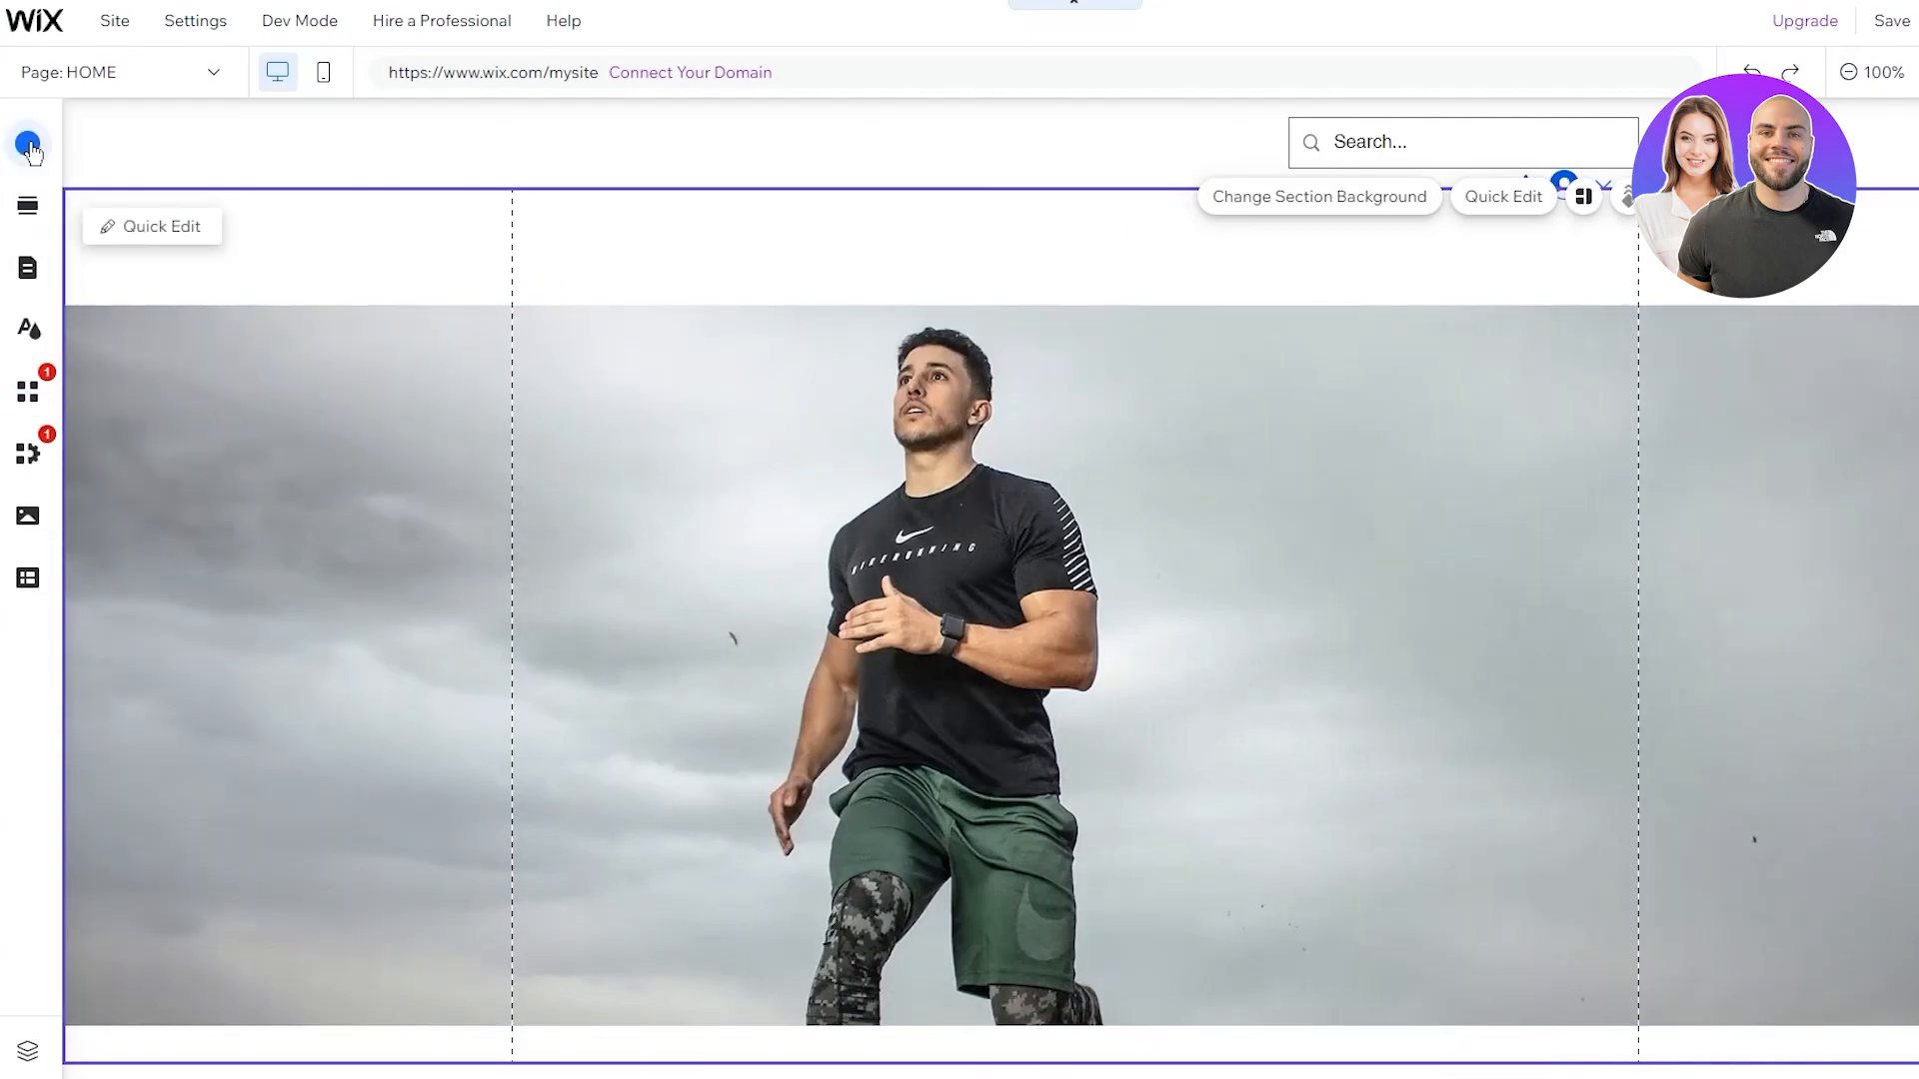
Drag an 'Add Heading 1' text box onto the hero strip and move it to the right side
click(27, 143)
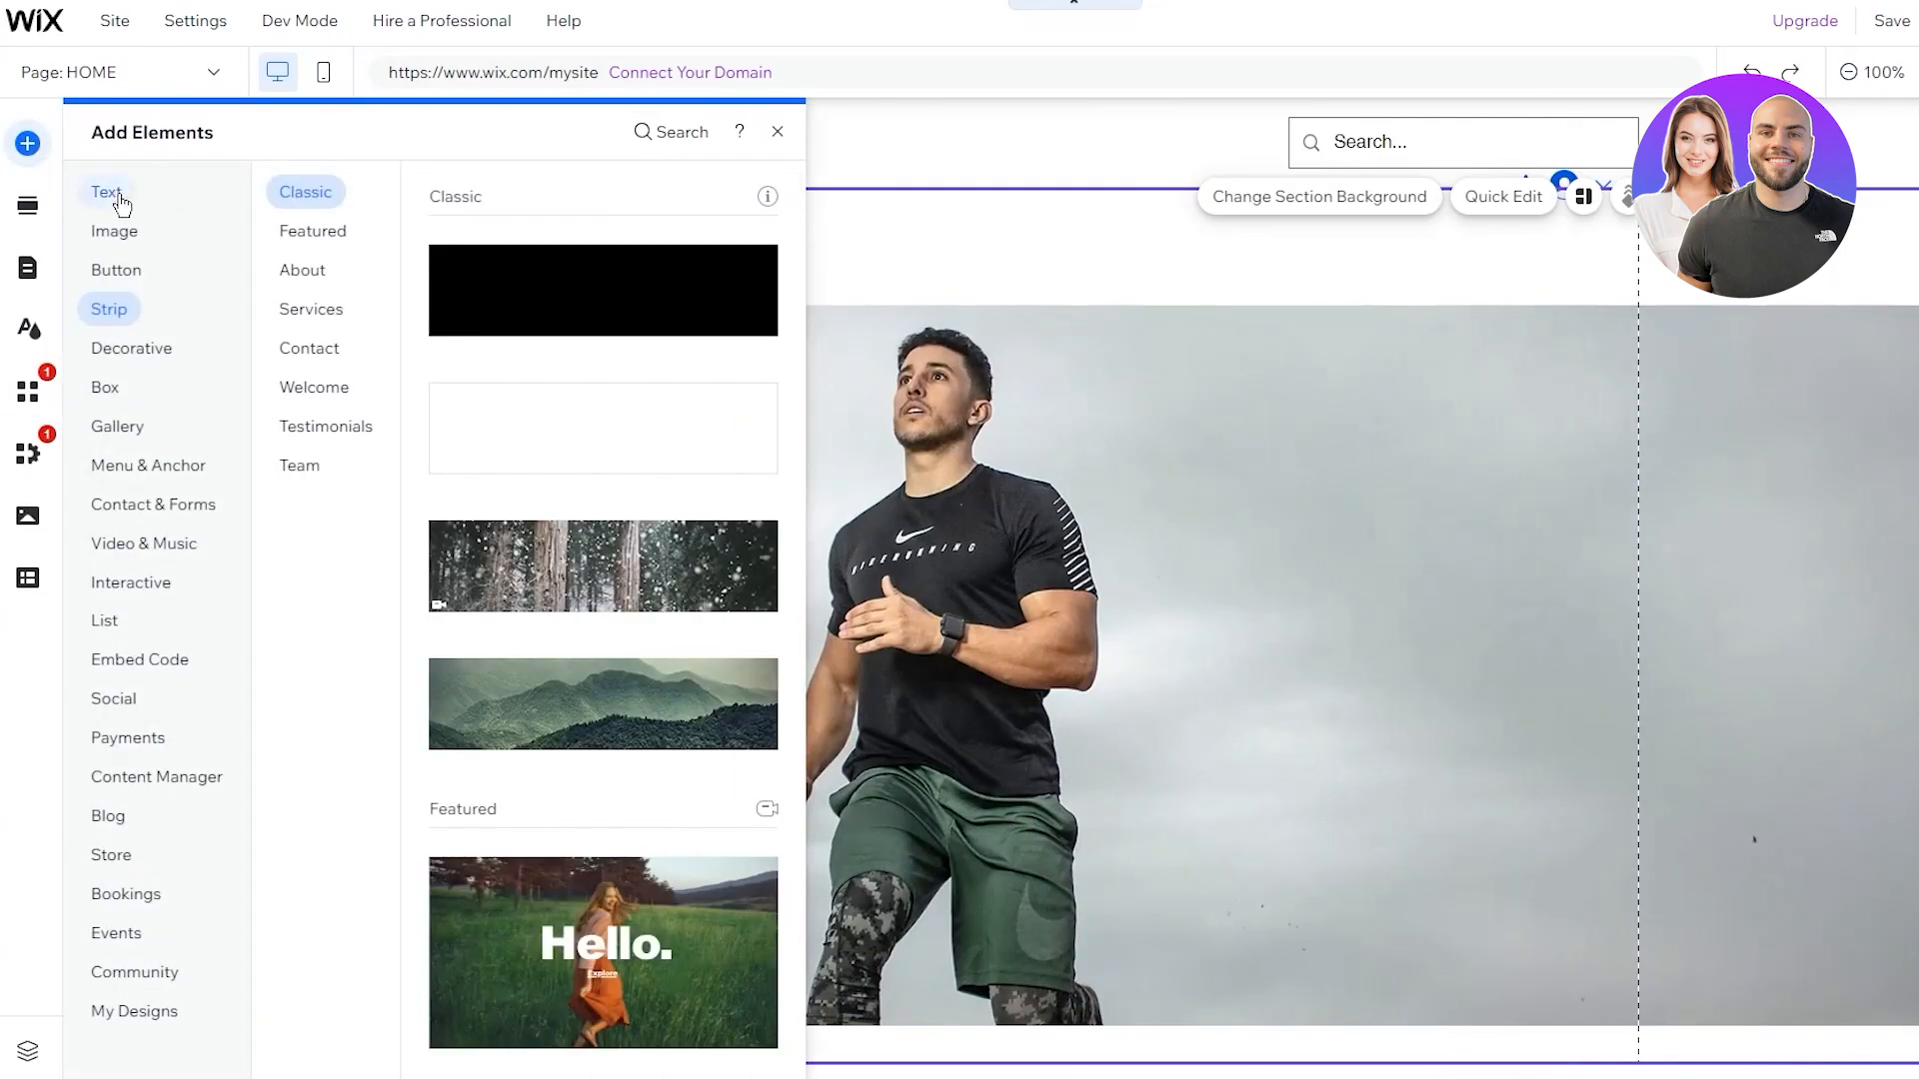
click(118, 200)
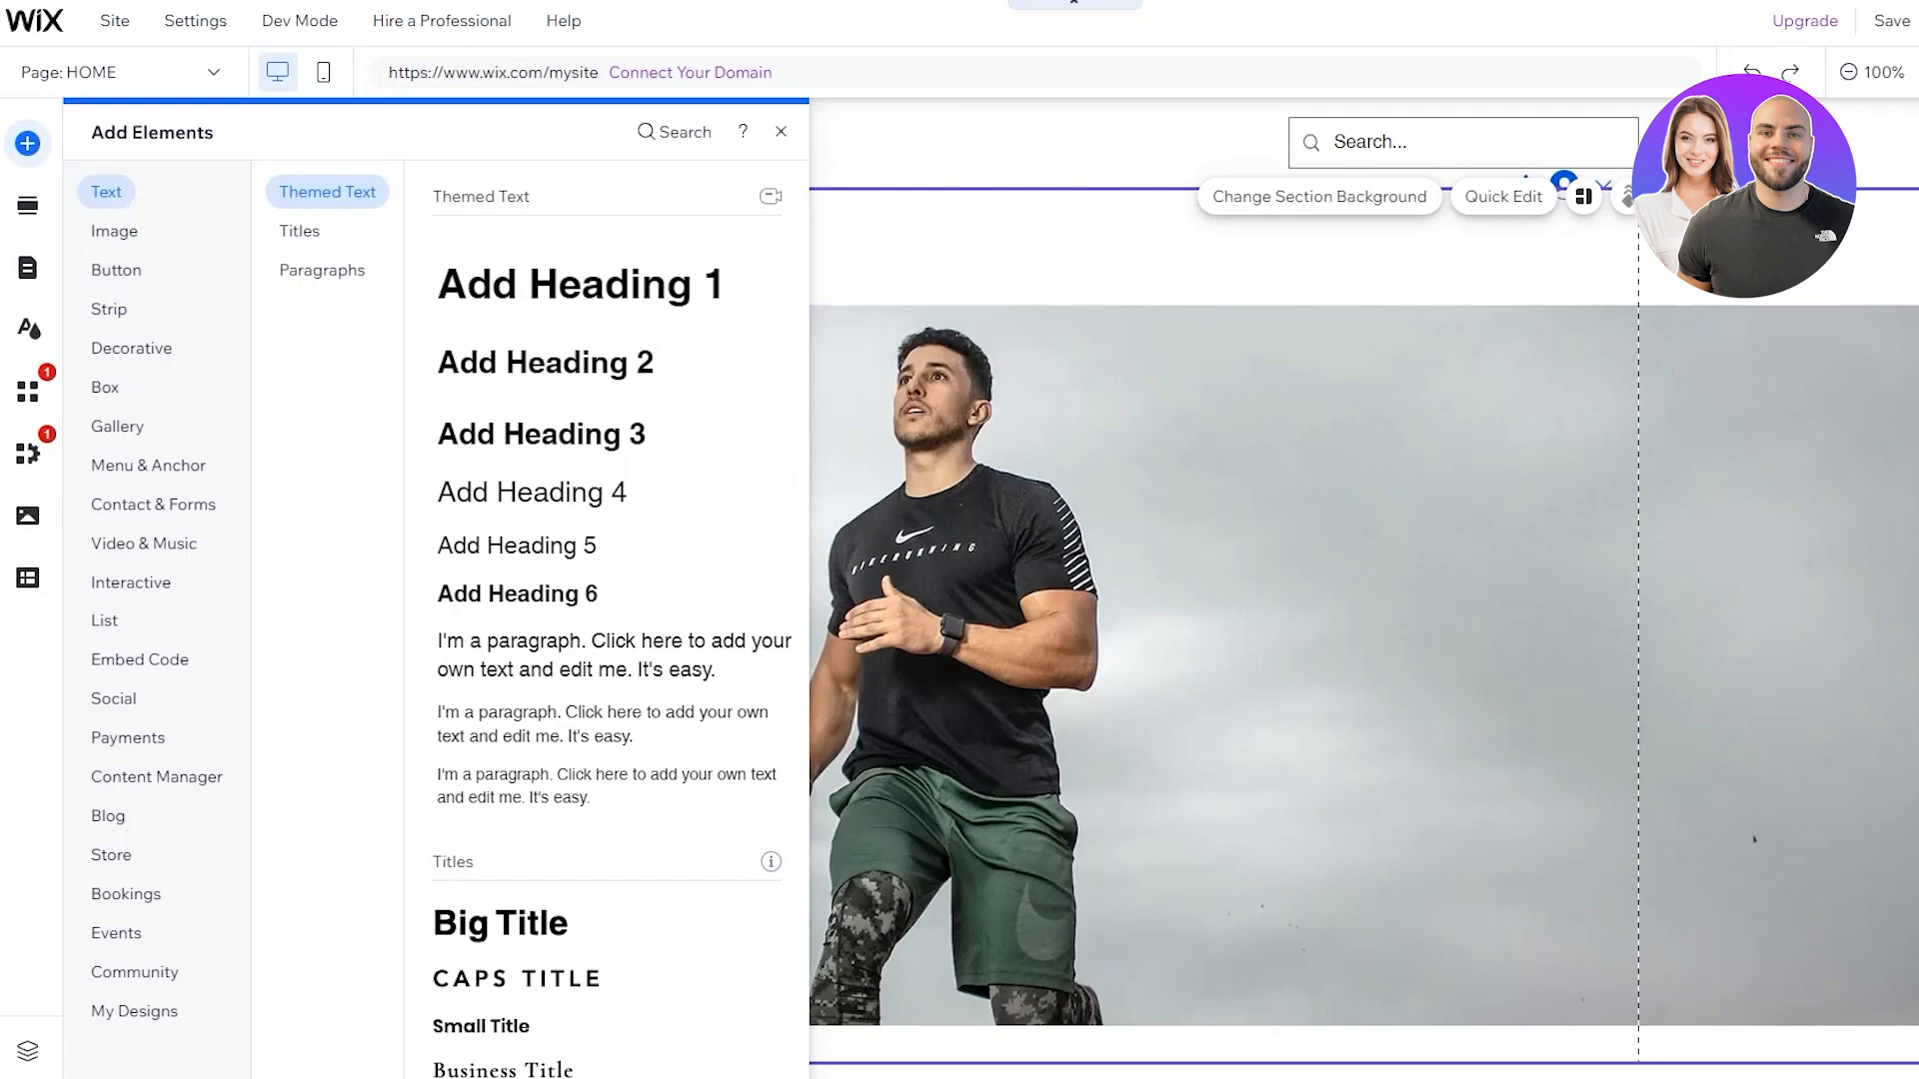
click(1319, 196)
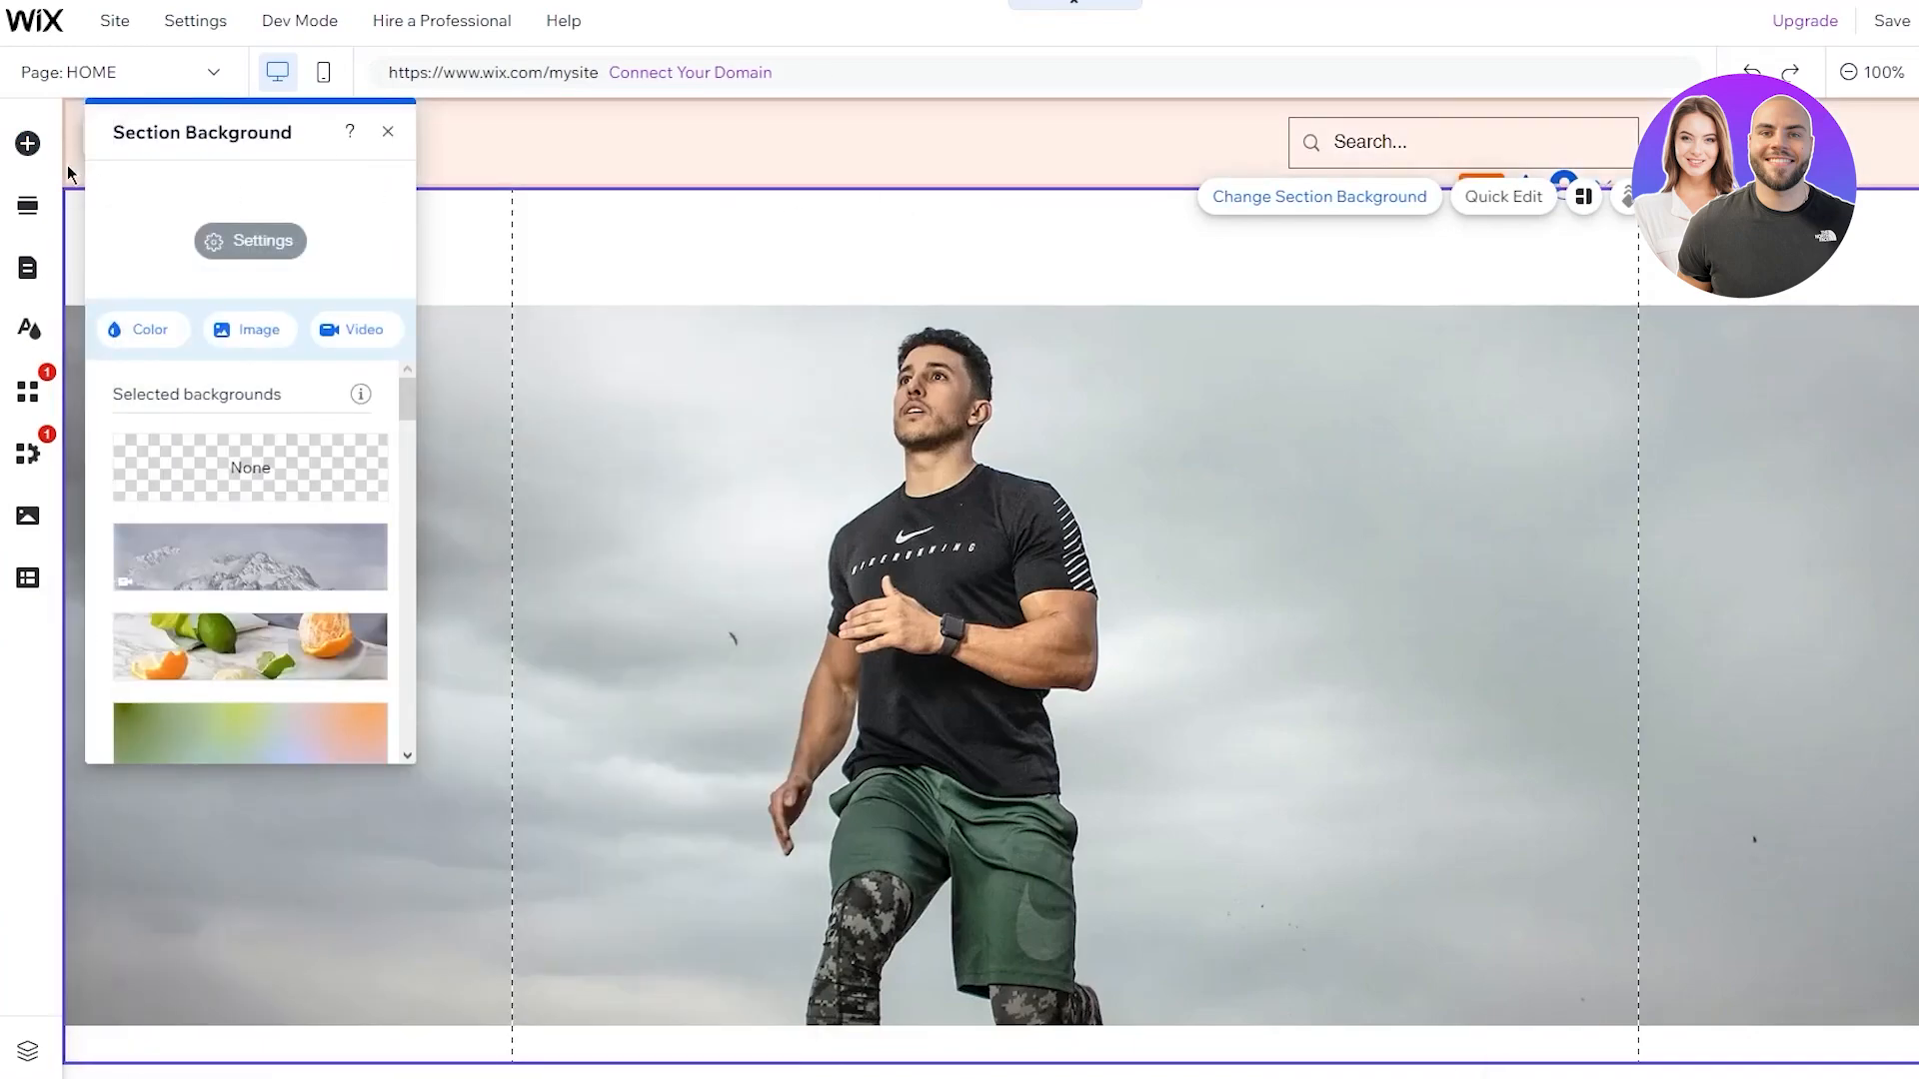
click(27, 143)
scroll(656, 354, down, 6)
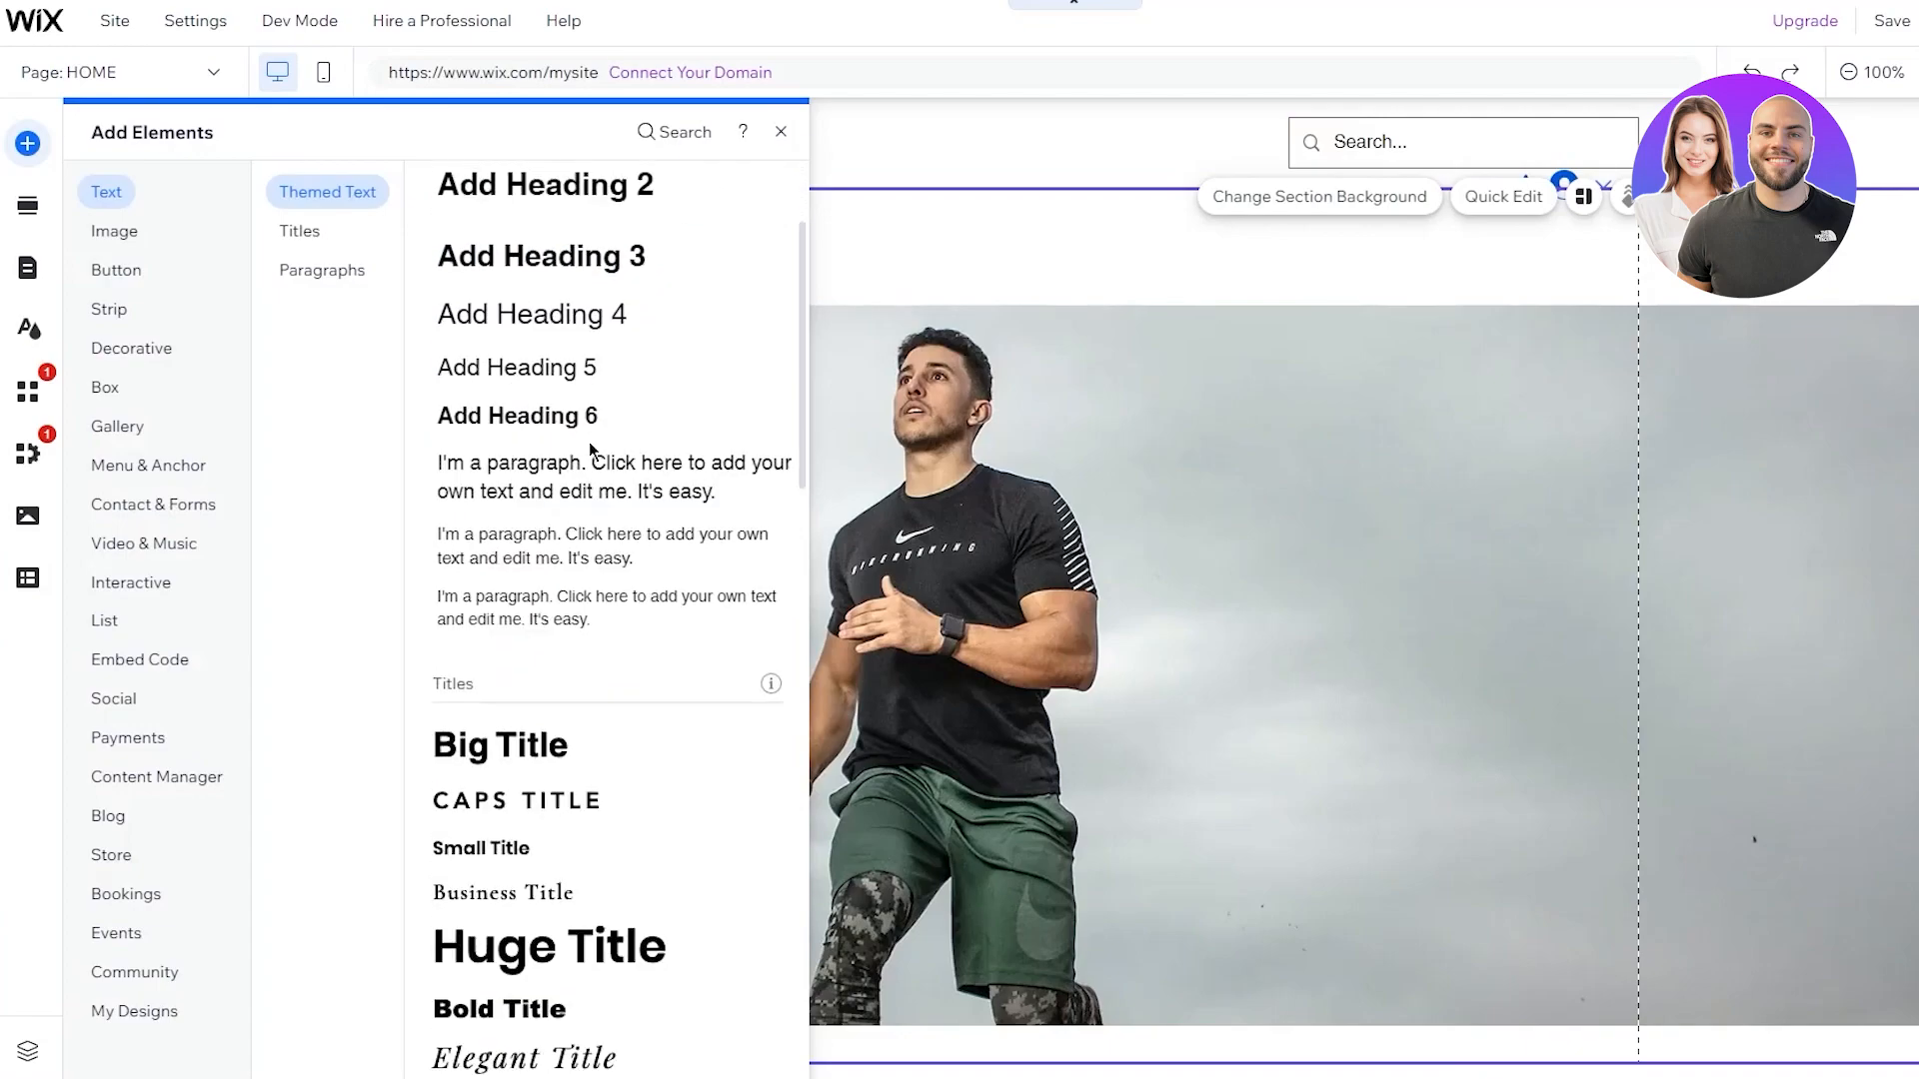
scroll(599, 290, up, 6)
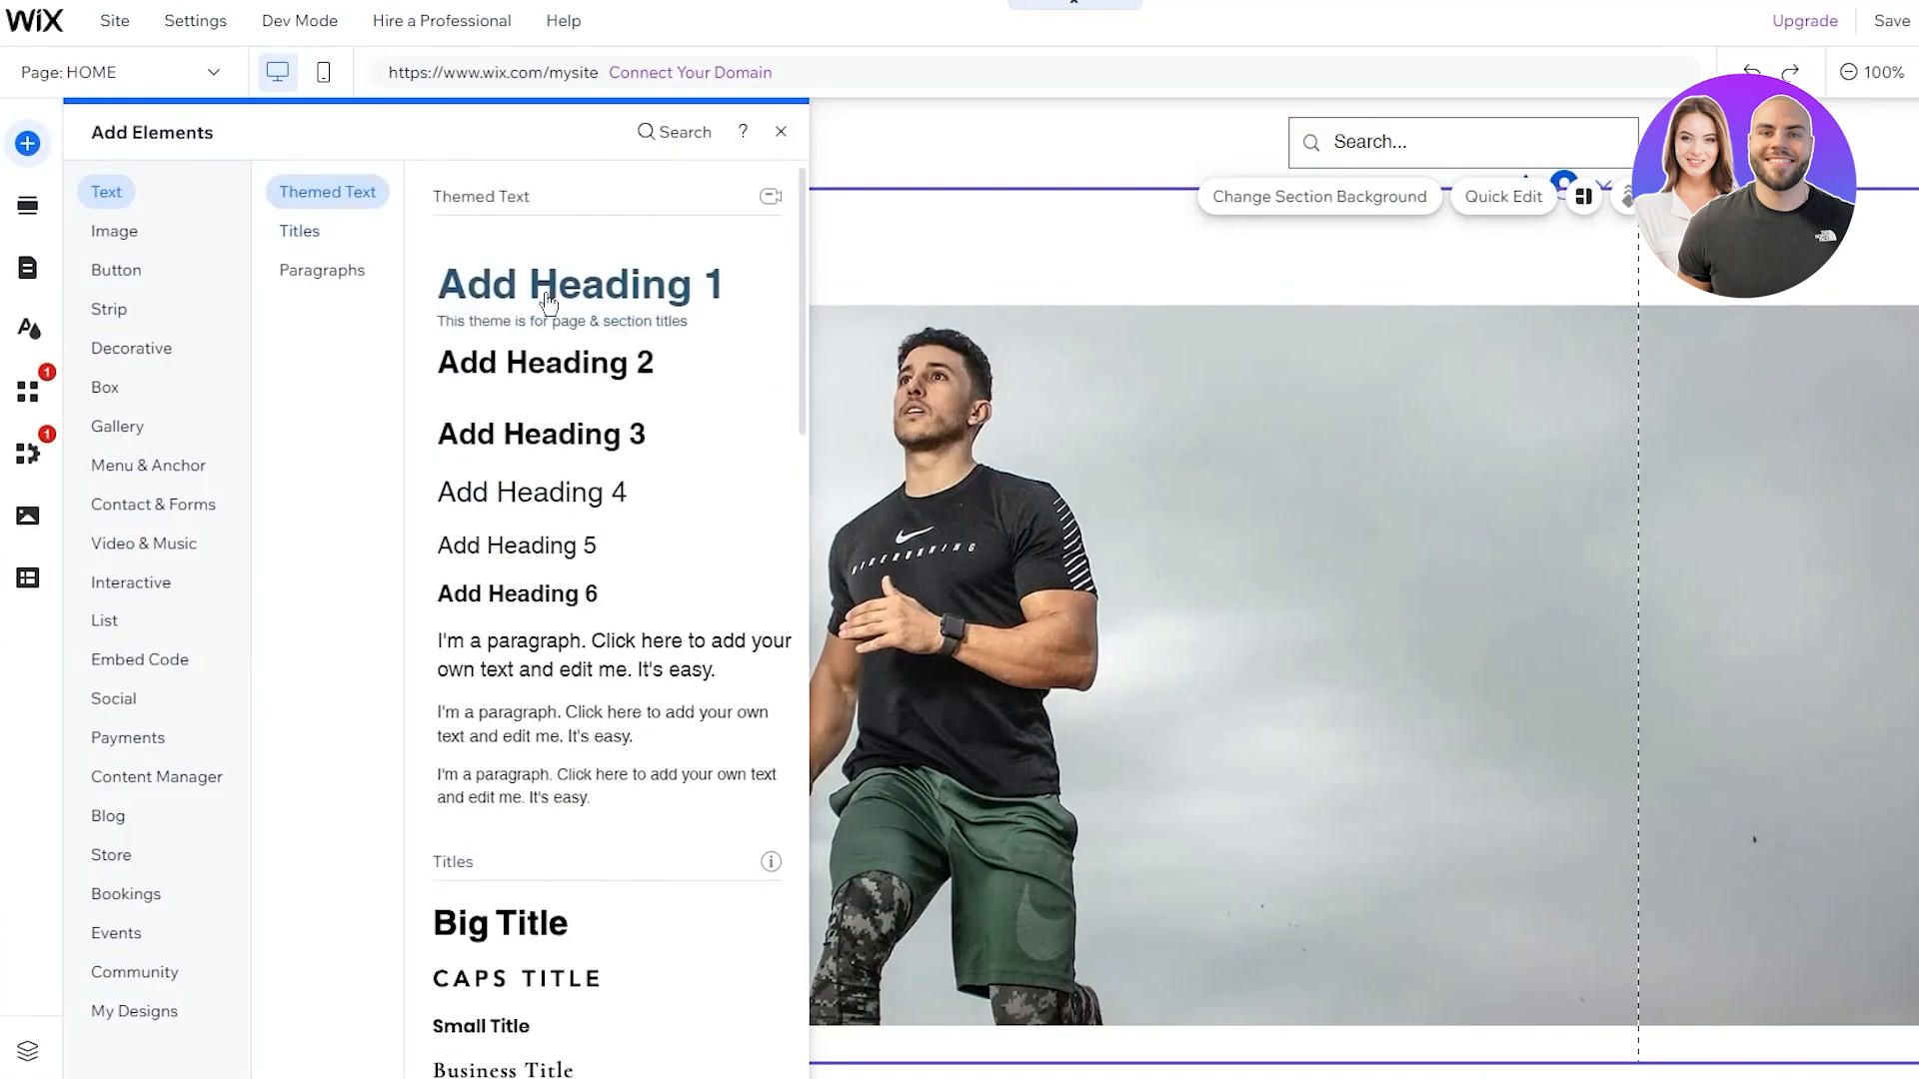
drag(540, 300, 834, 639)
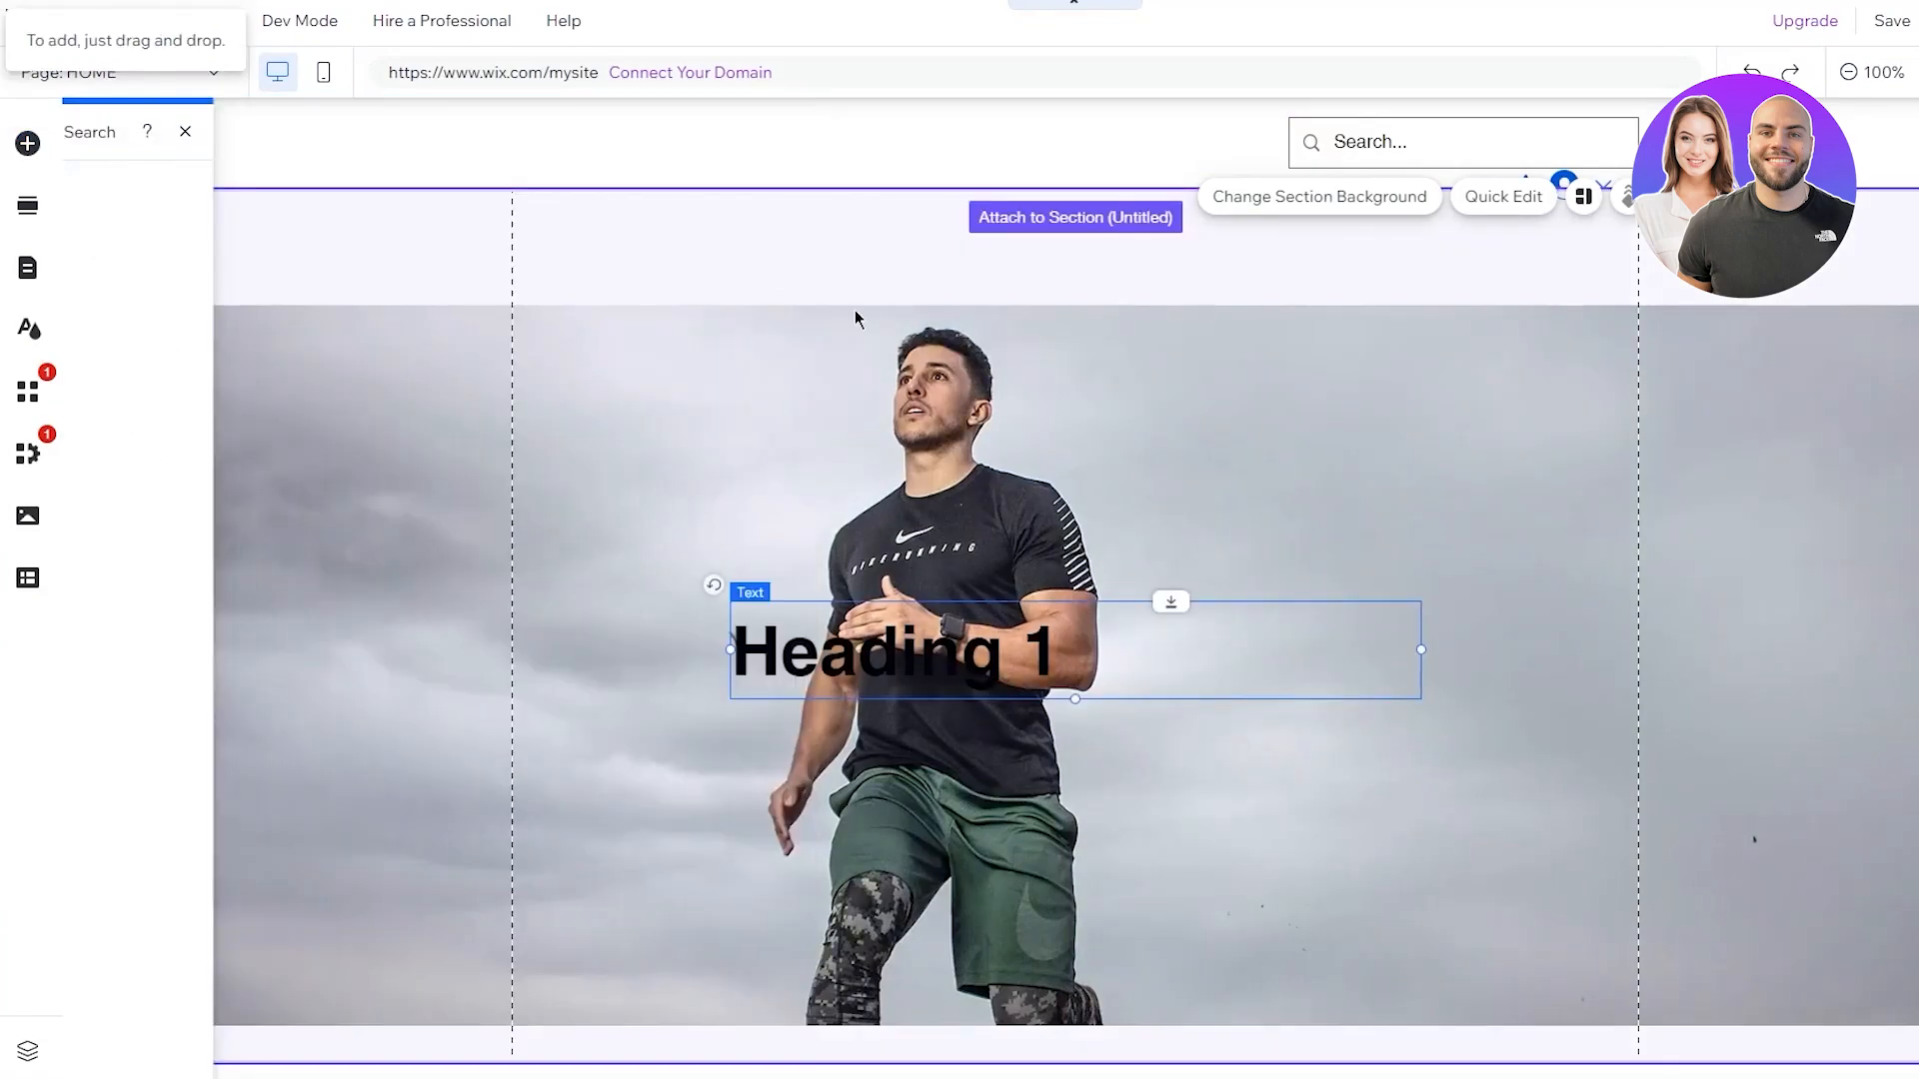
drag(1301, 655, 1746, 465)
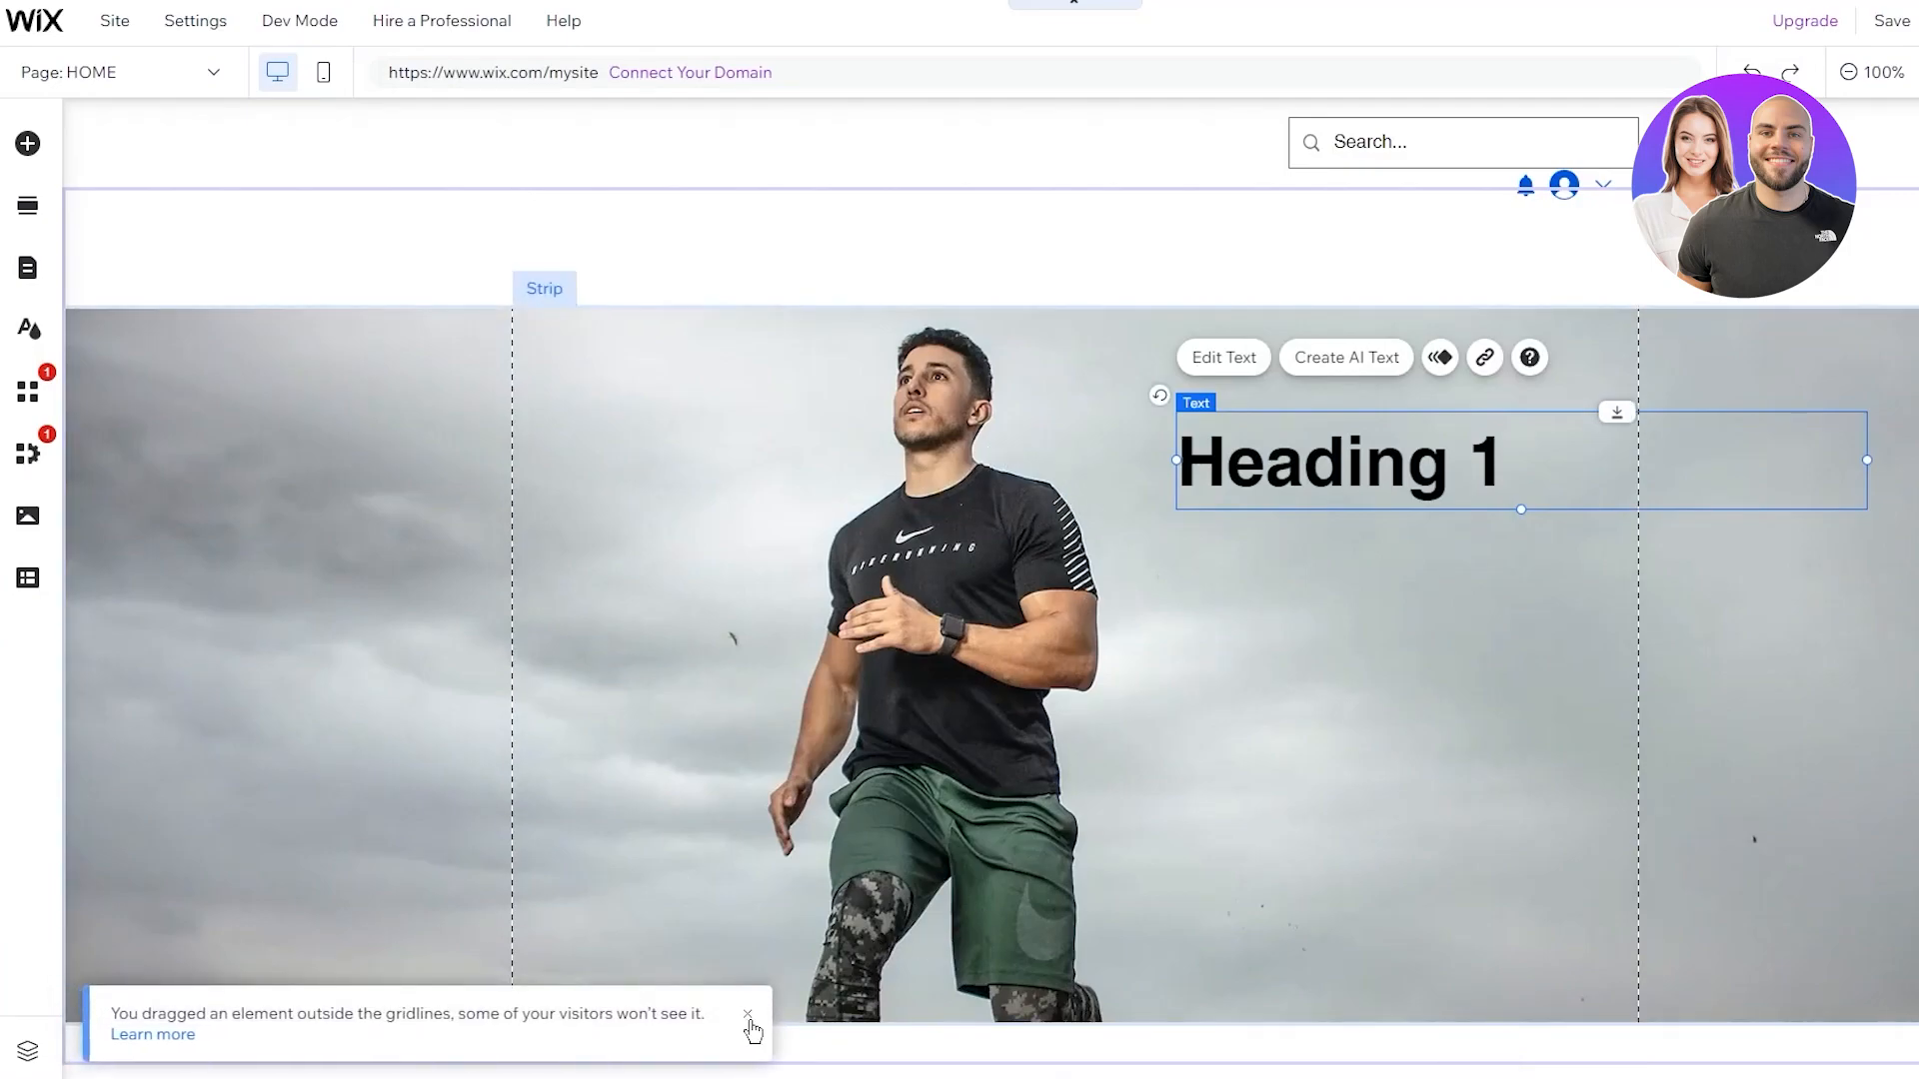
Narrow the heading box inside the gridlines and retype it as Train, With, John on separate lines
click(748, 1015)
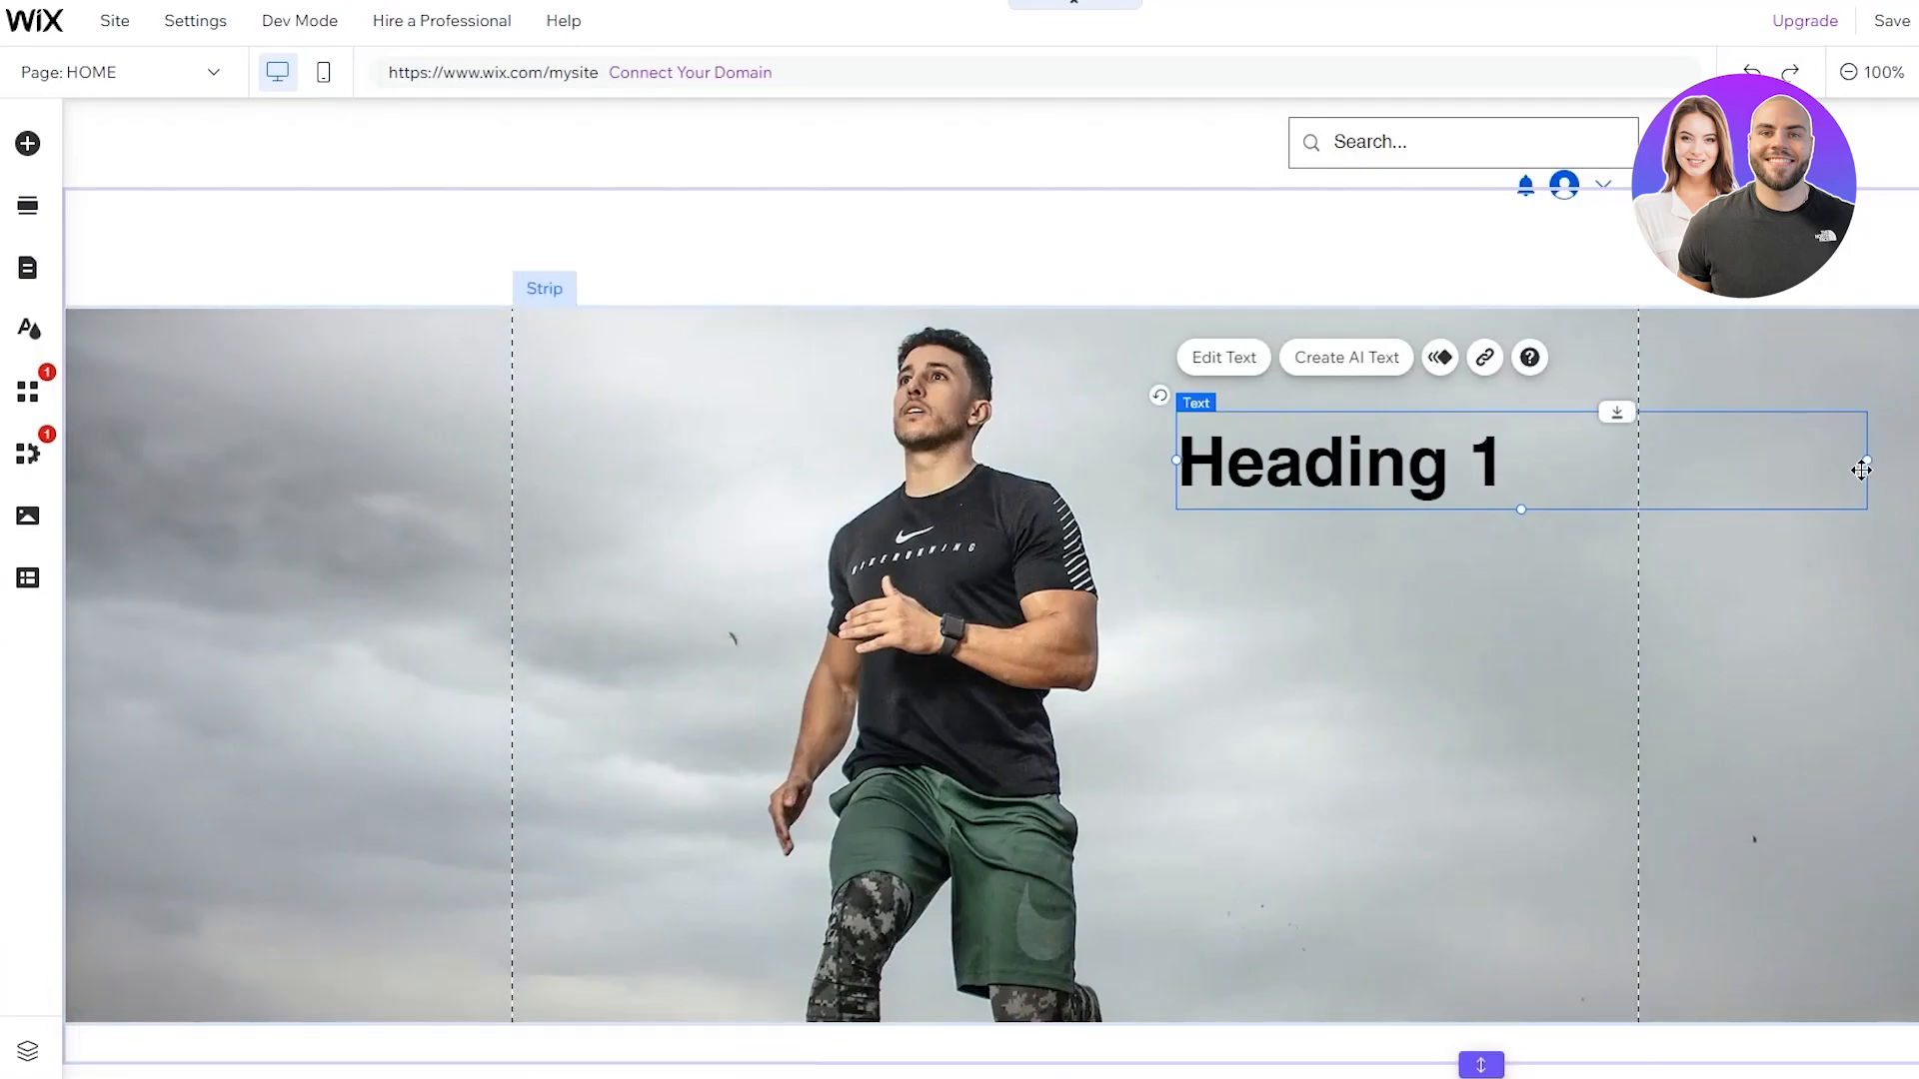
drag(1599, 455, 1628, 454)
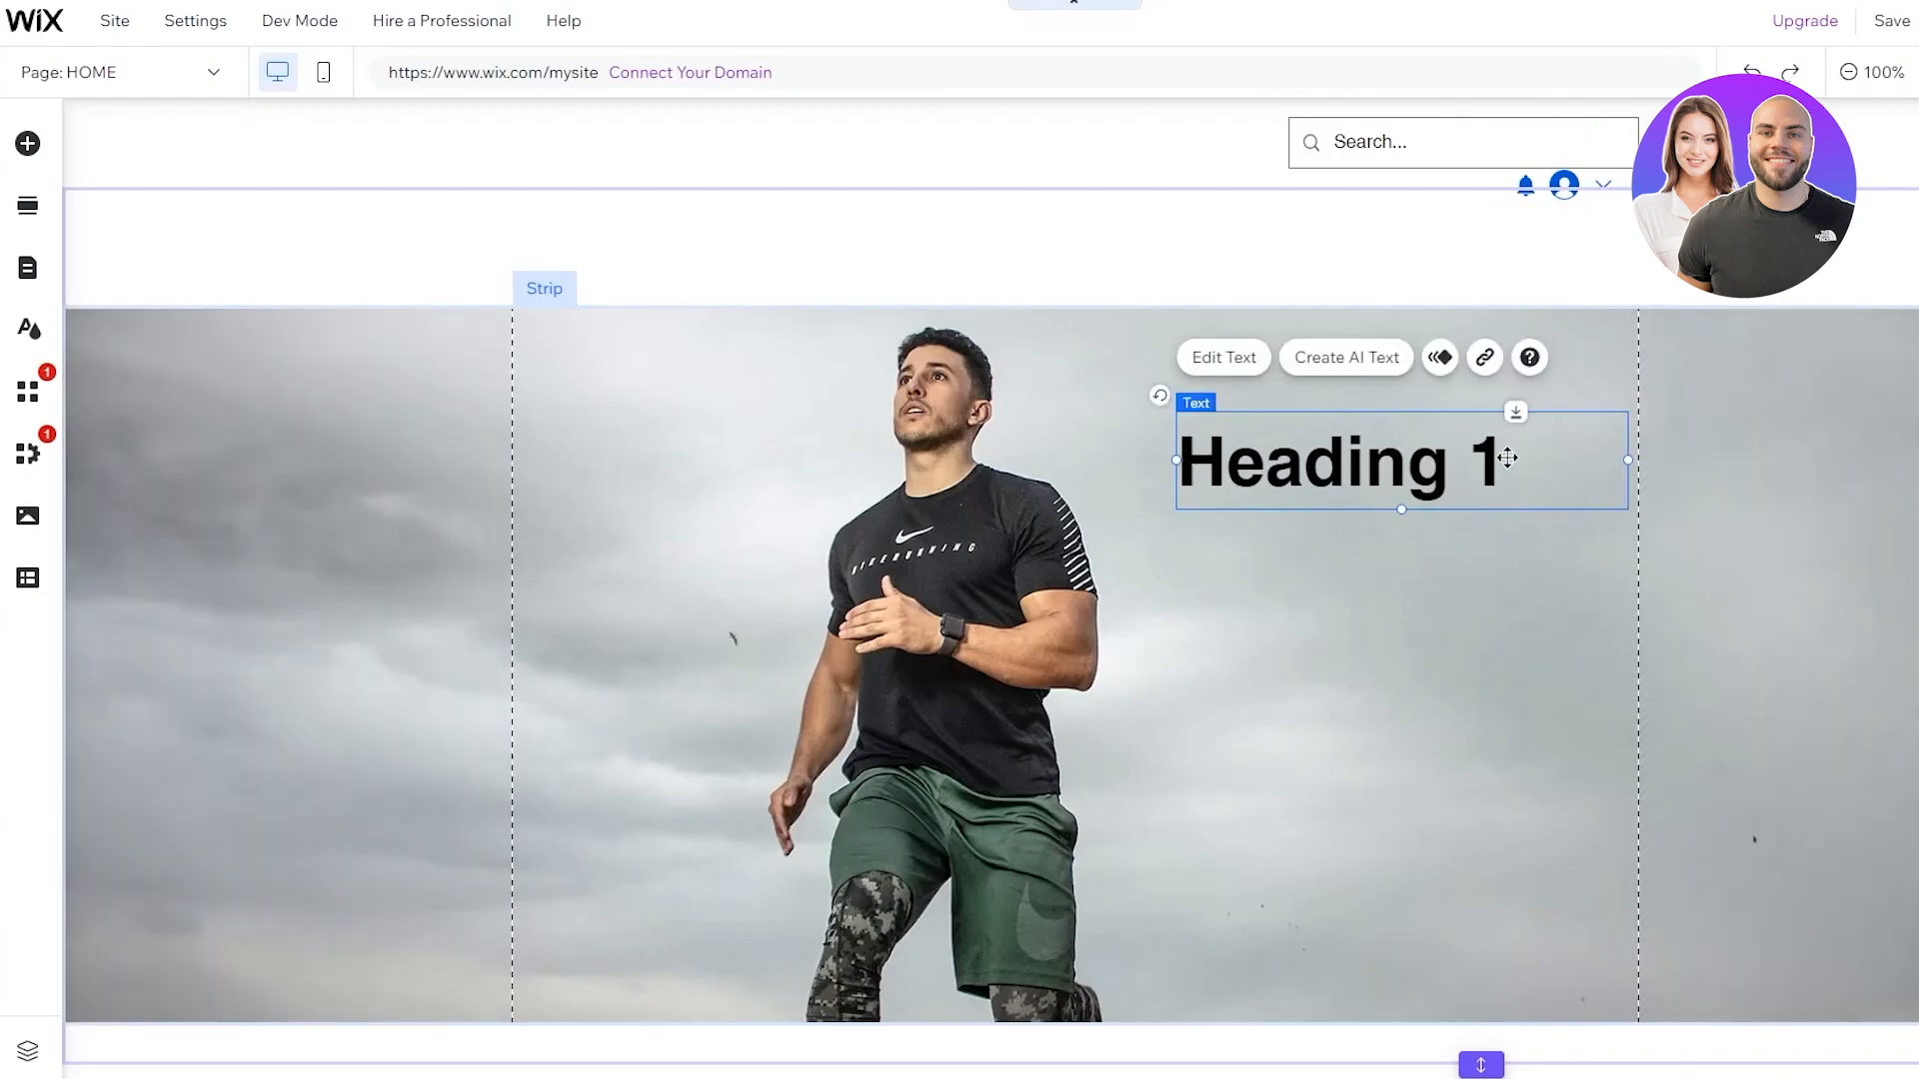
double_click(1506, 457)
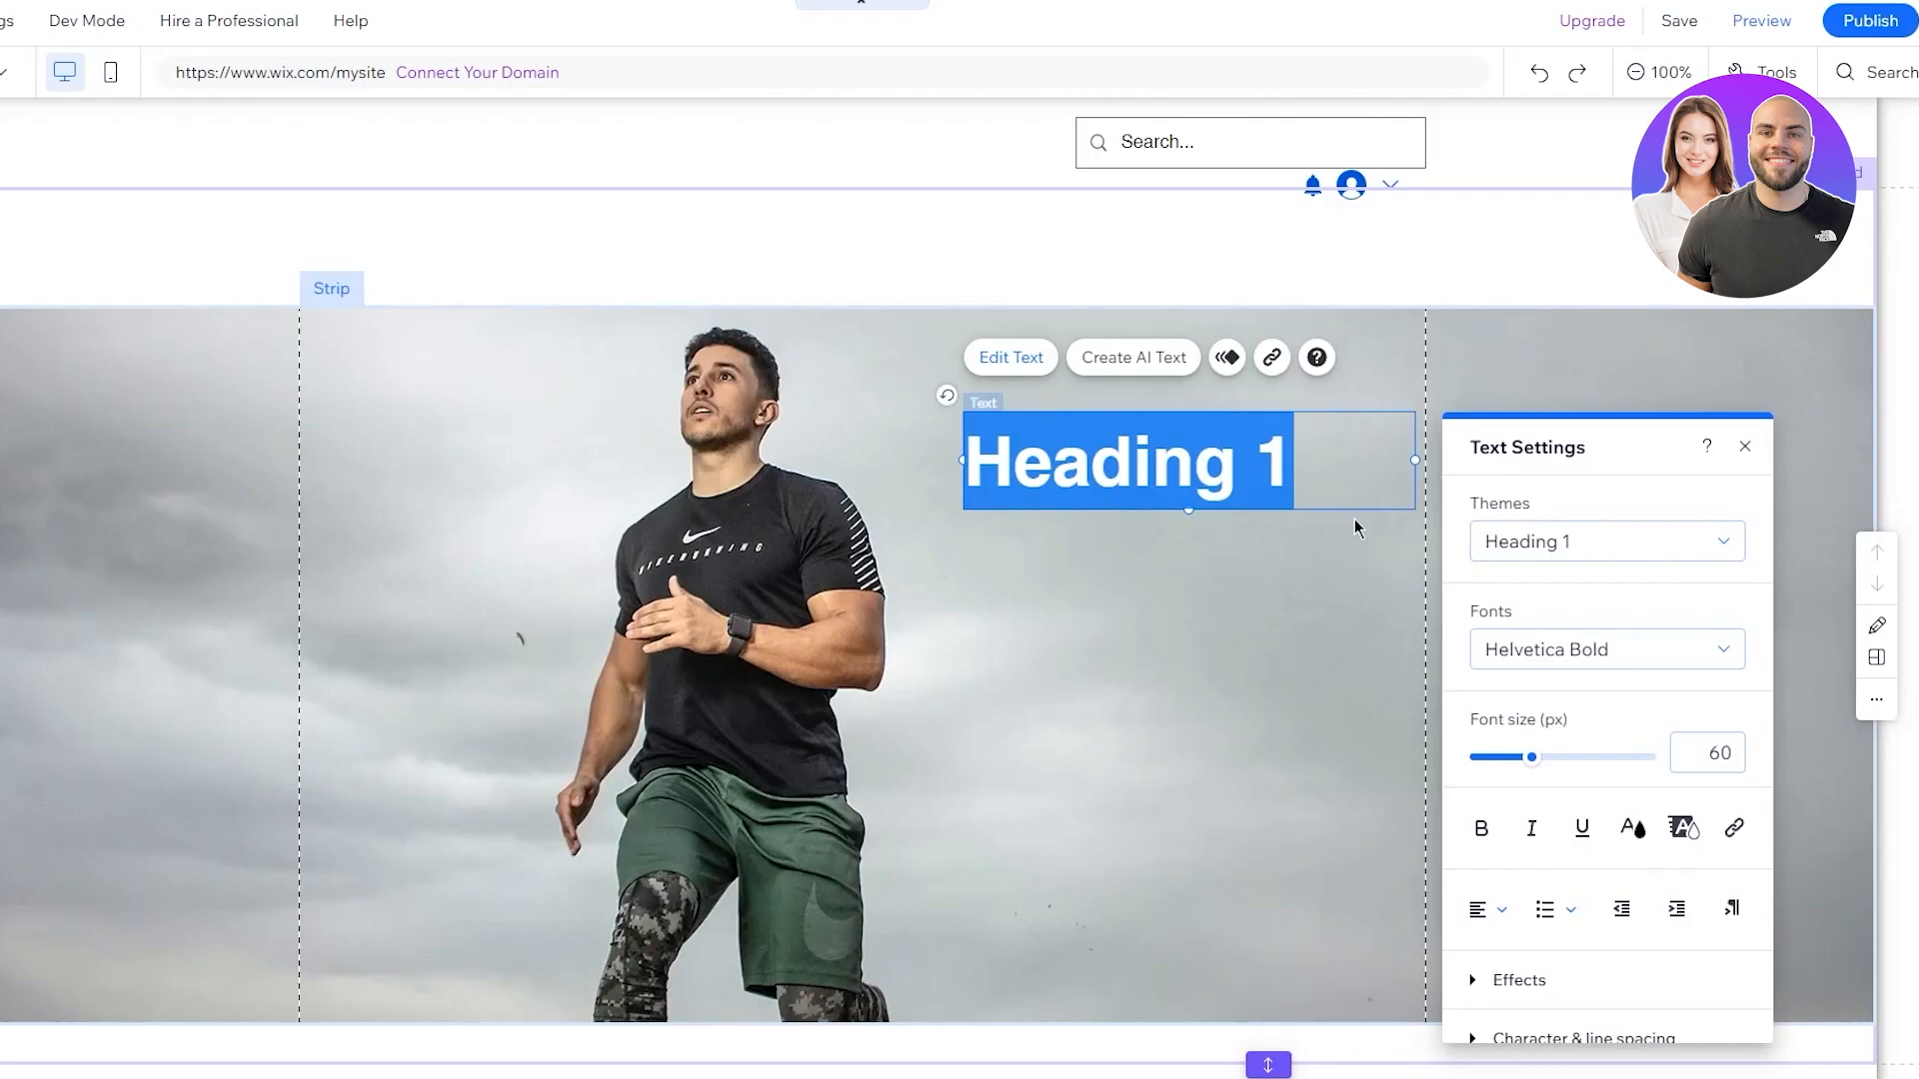
text(T)
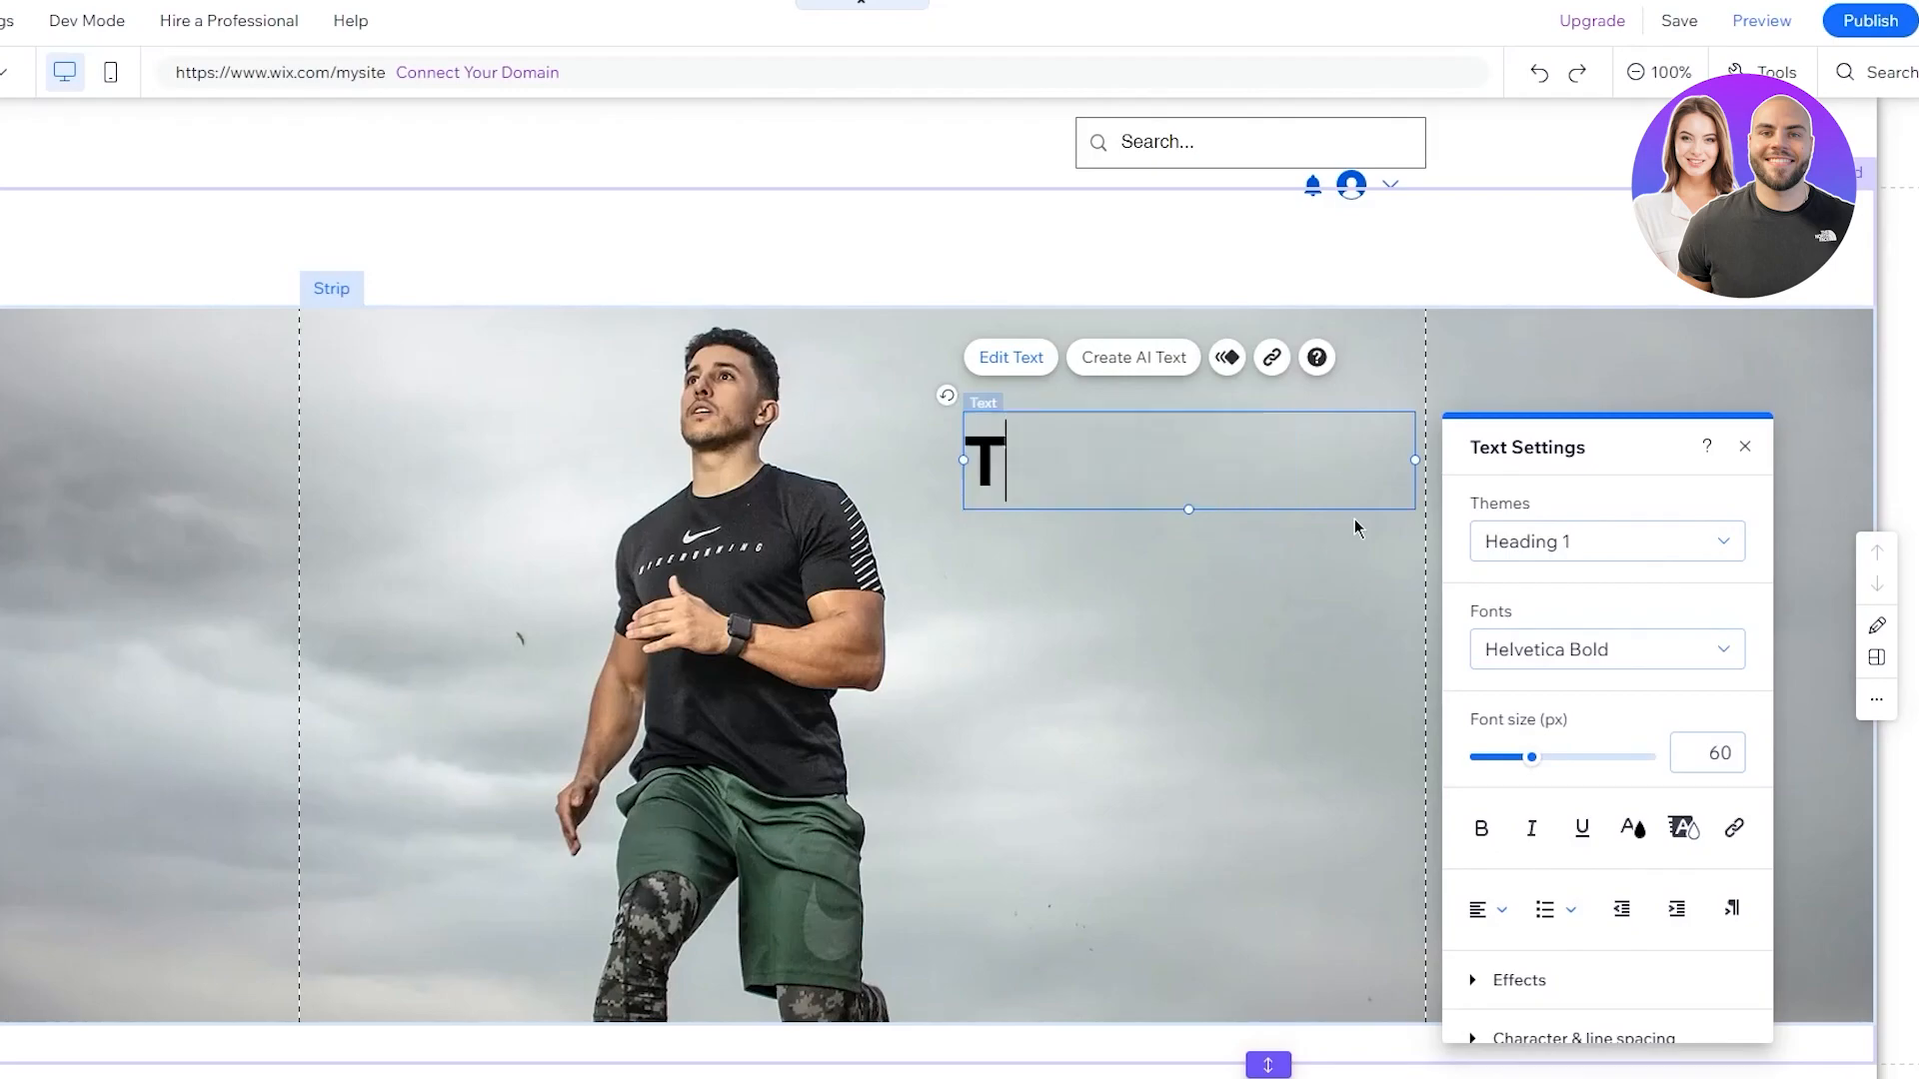
text(rain)
key(Return)
key(Return)
text(With)
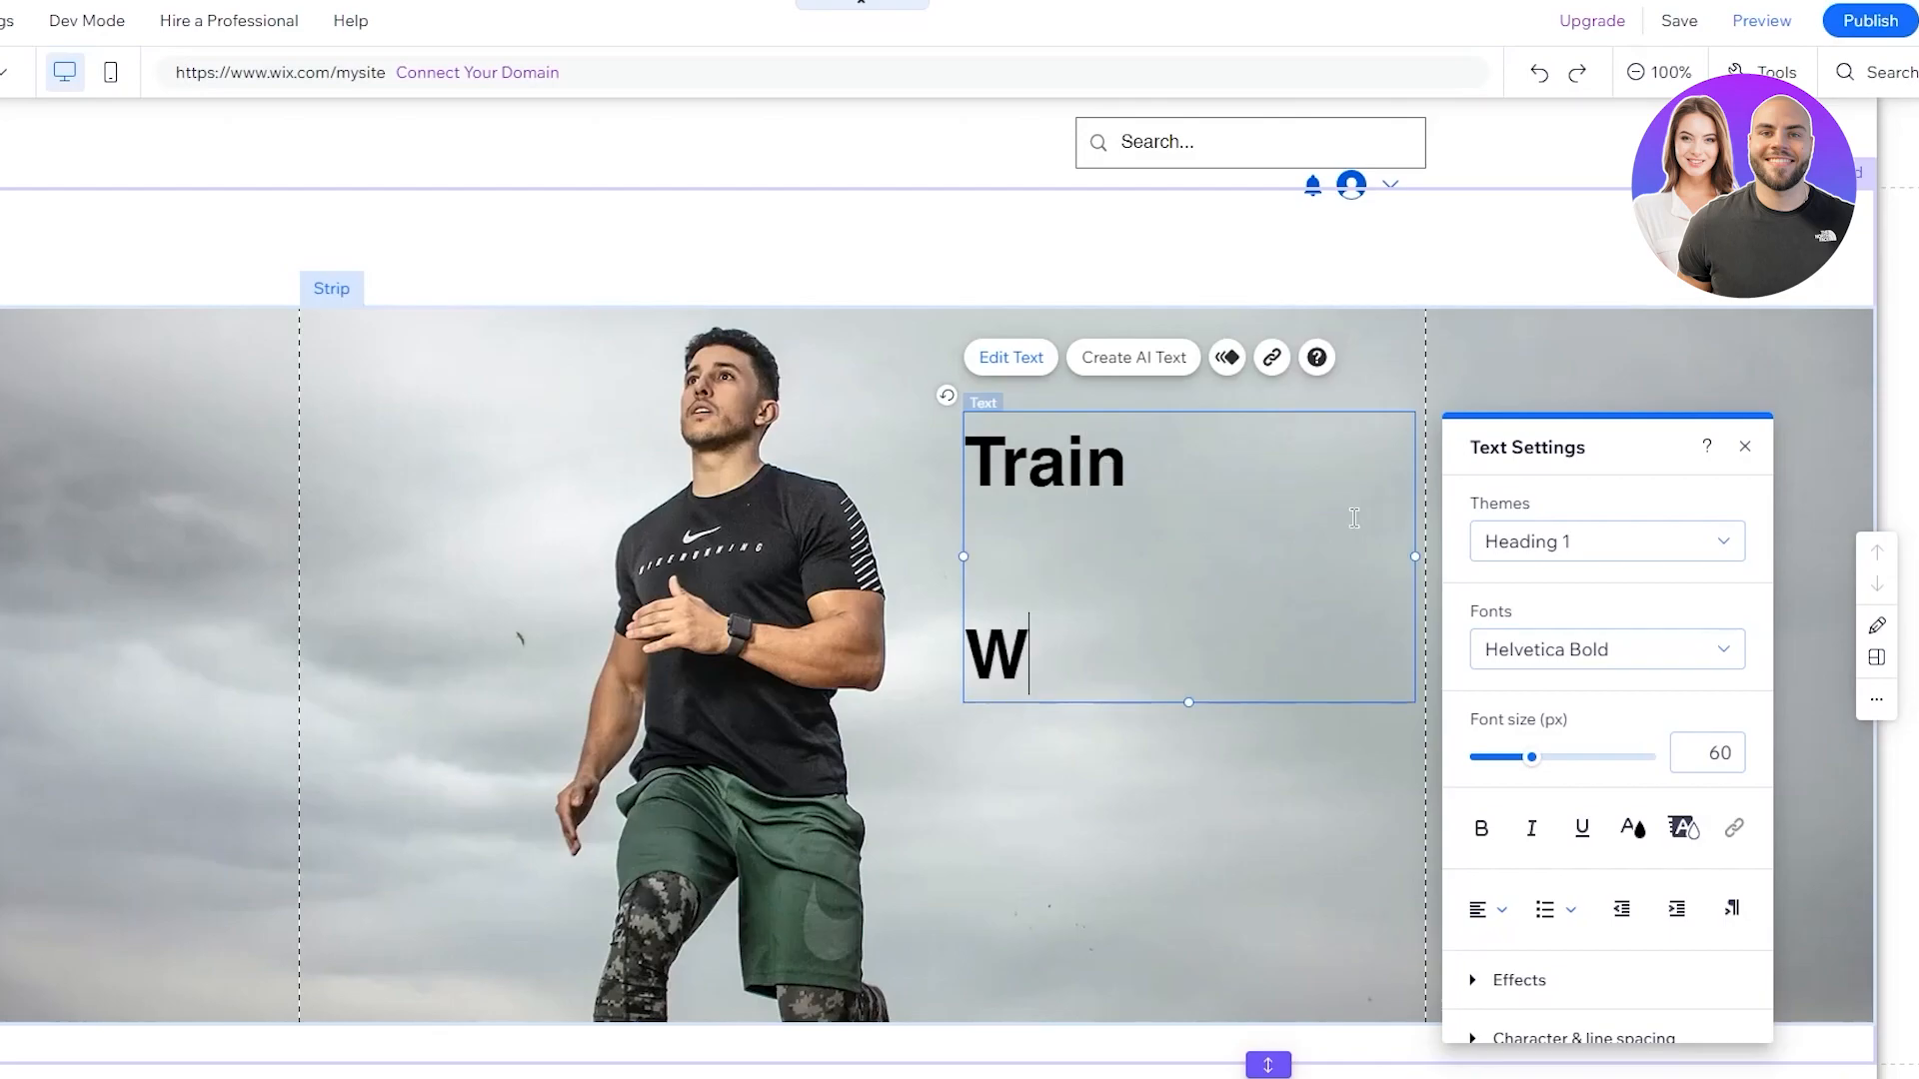
key(Return)
key(Return)
text(John)
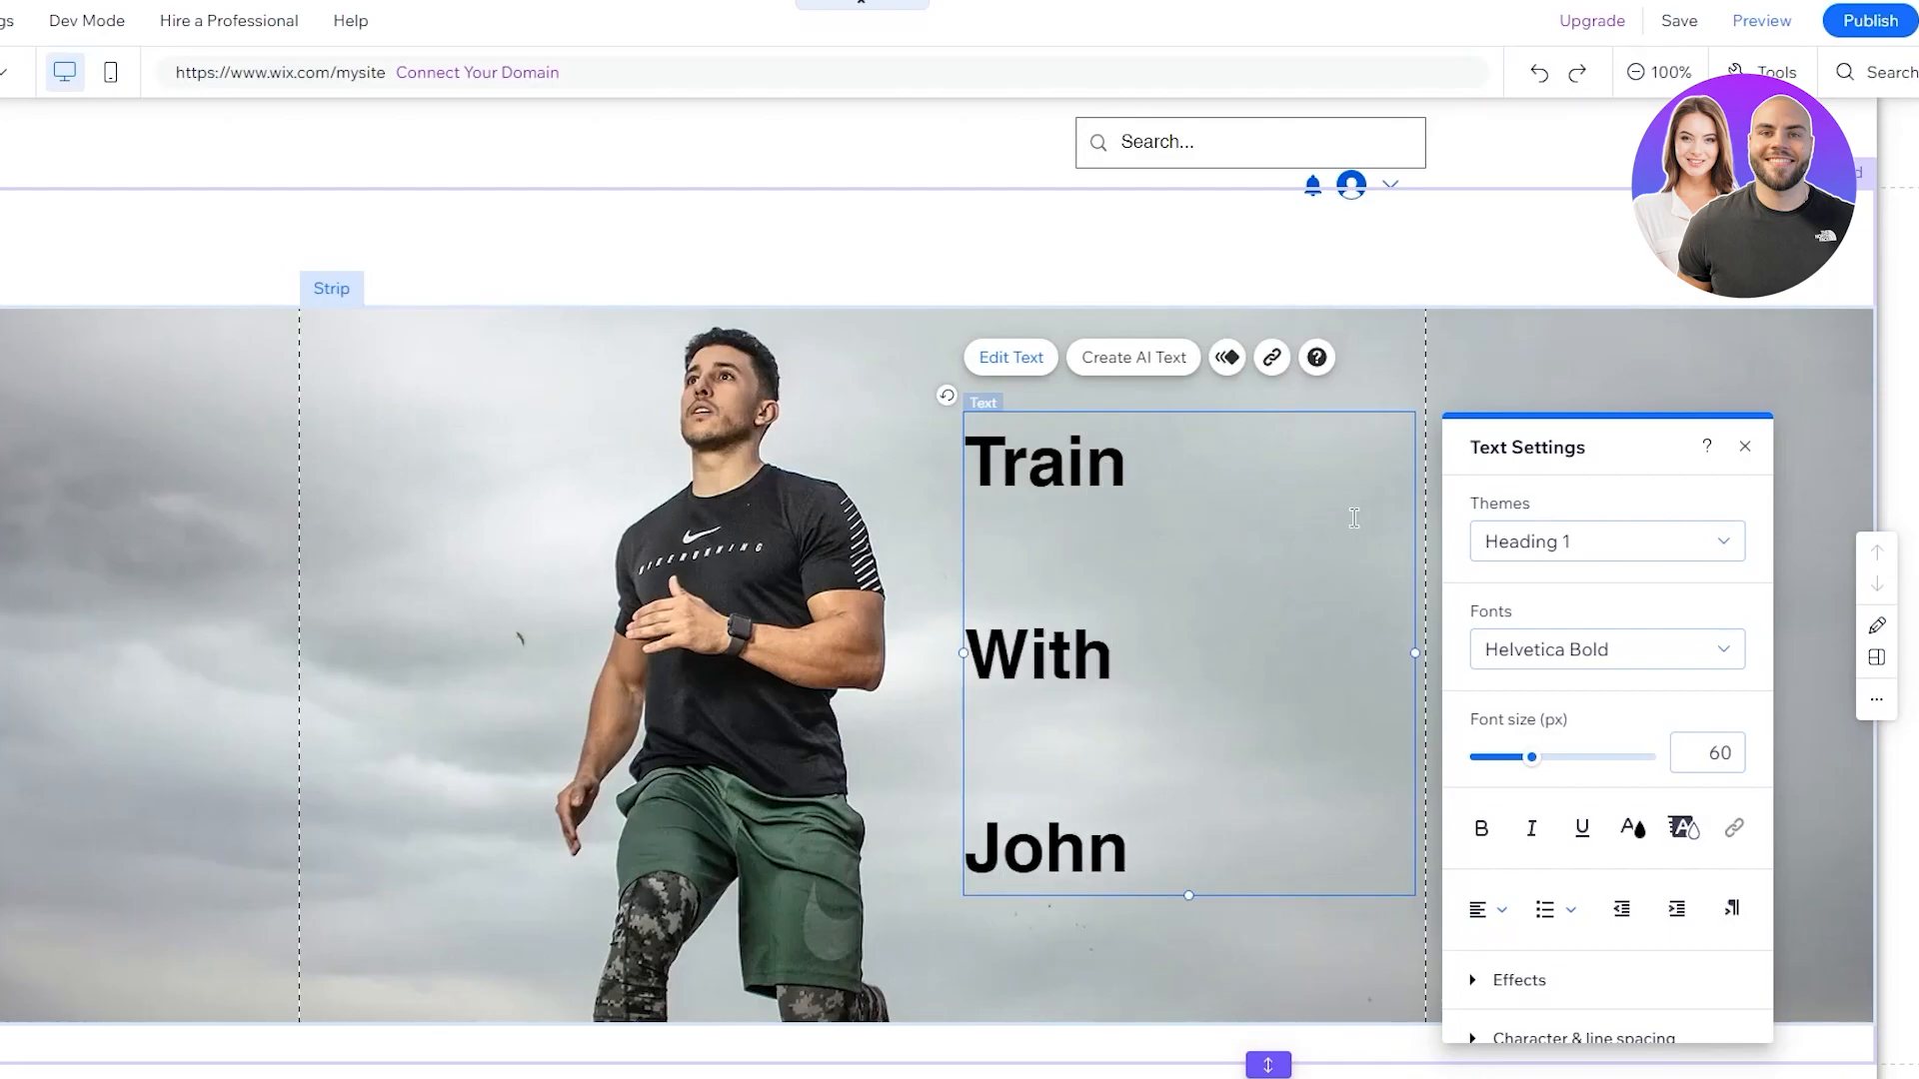
Set the heading to 79 px, bold, italic, in the Jockey One font
drag(1140, 856, 928, 443)
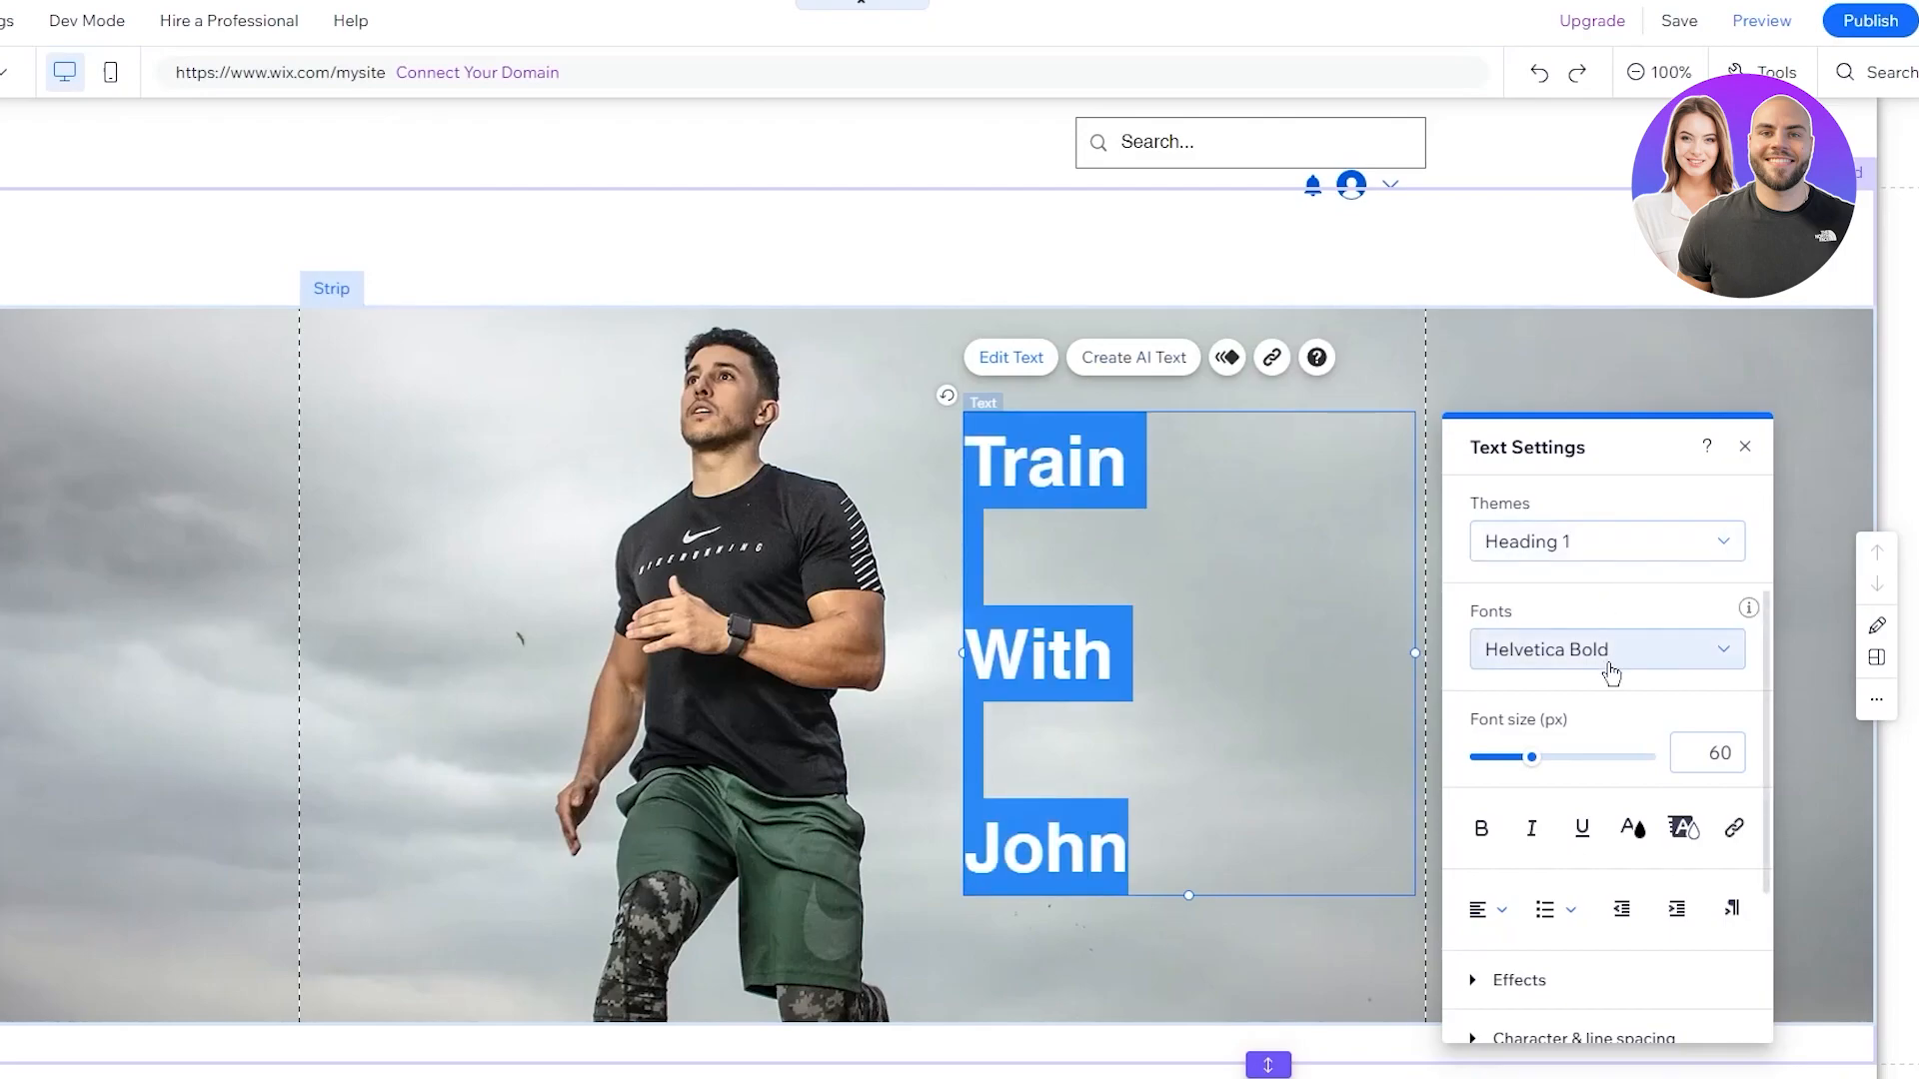
drag(1516, 773, 1533, 773)
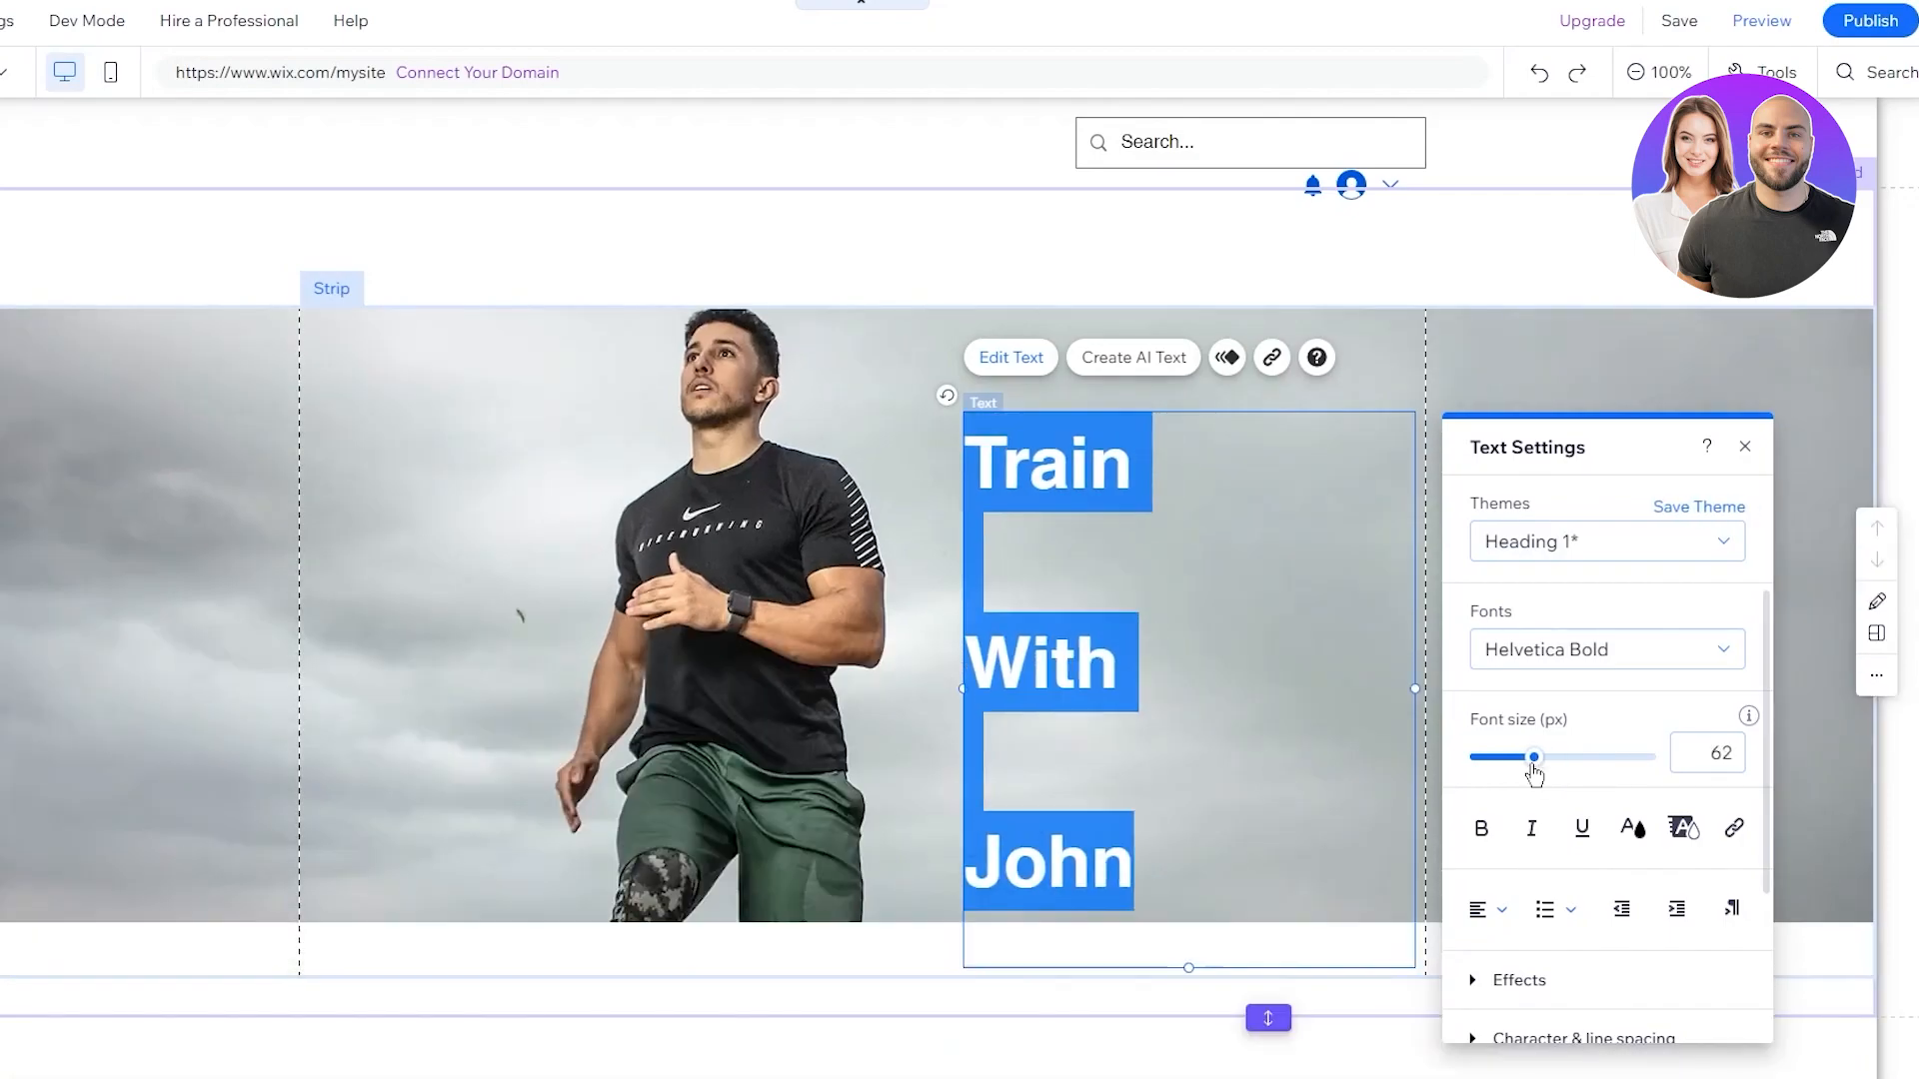
drag(1544, 771, 1550, 771)
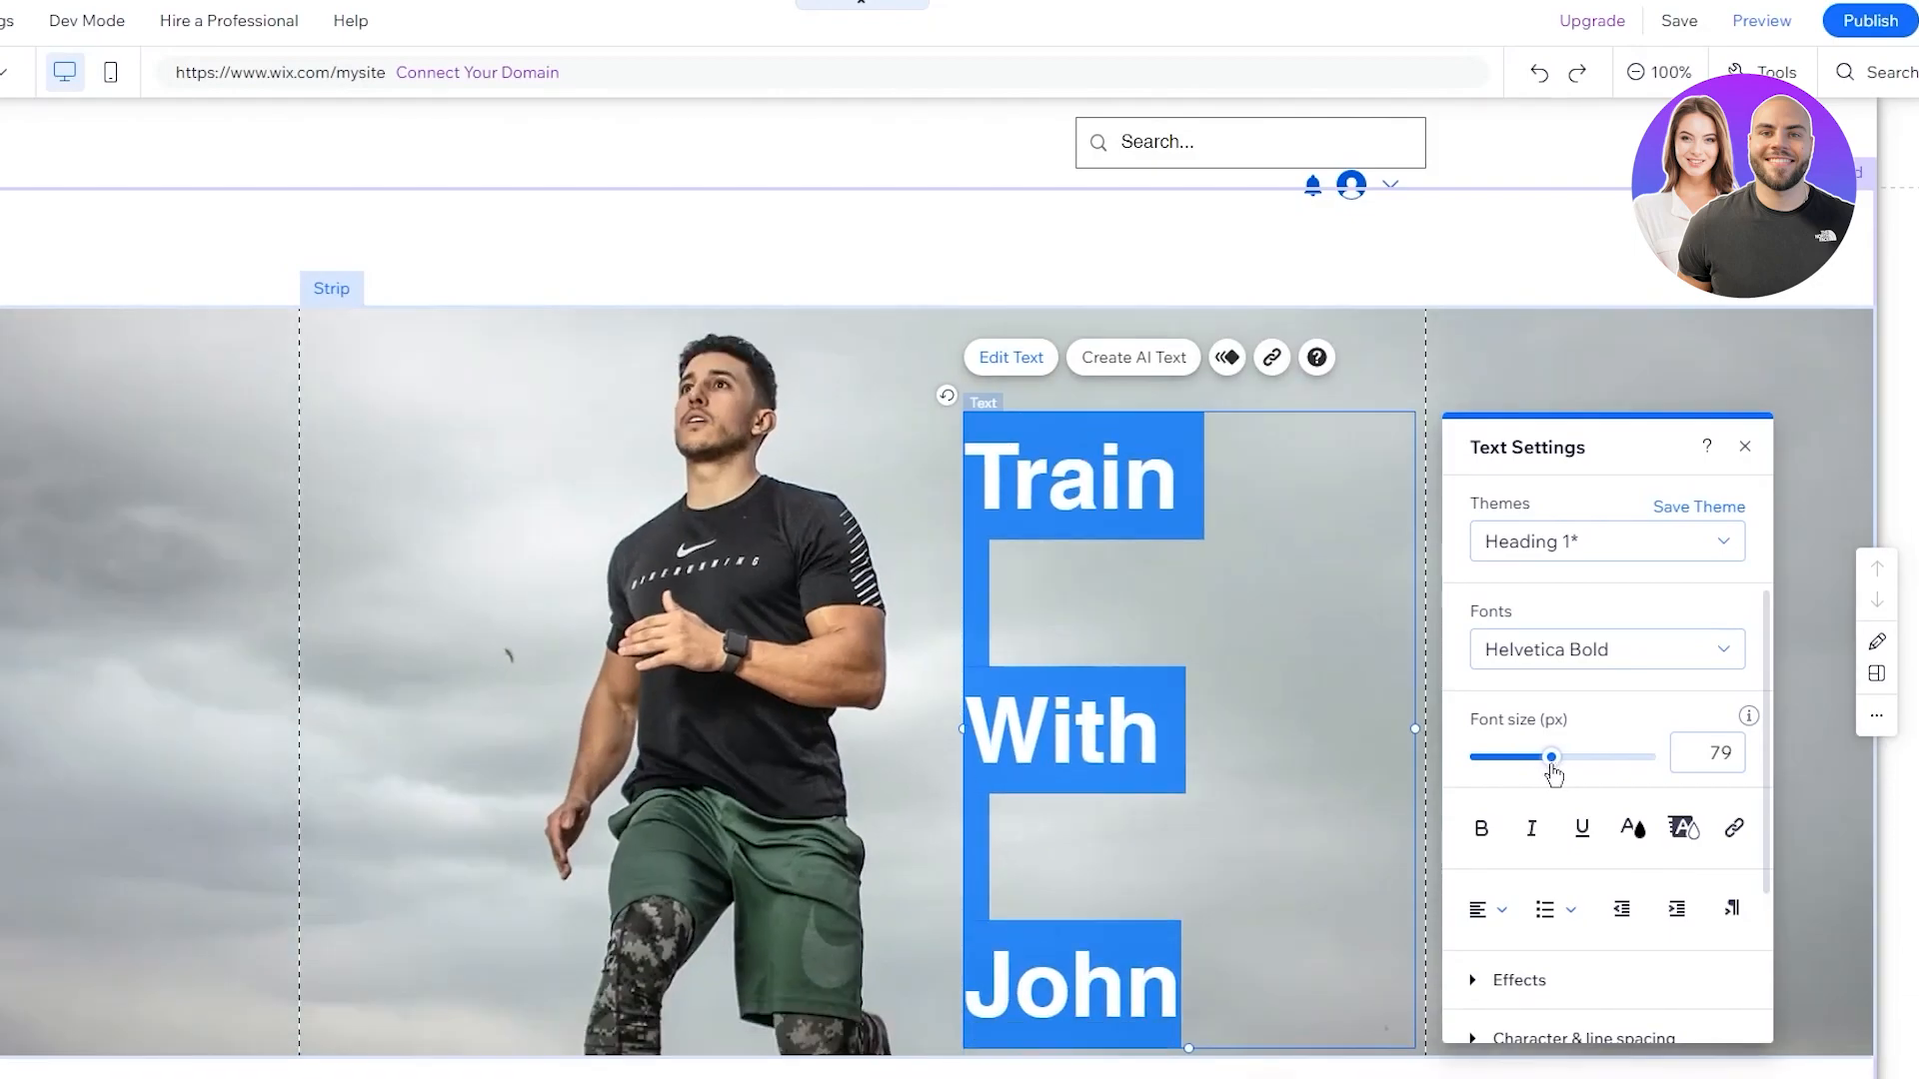
click(1475, 843)
click(1529, 844)
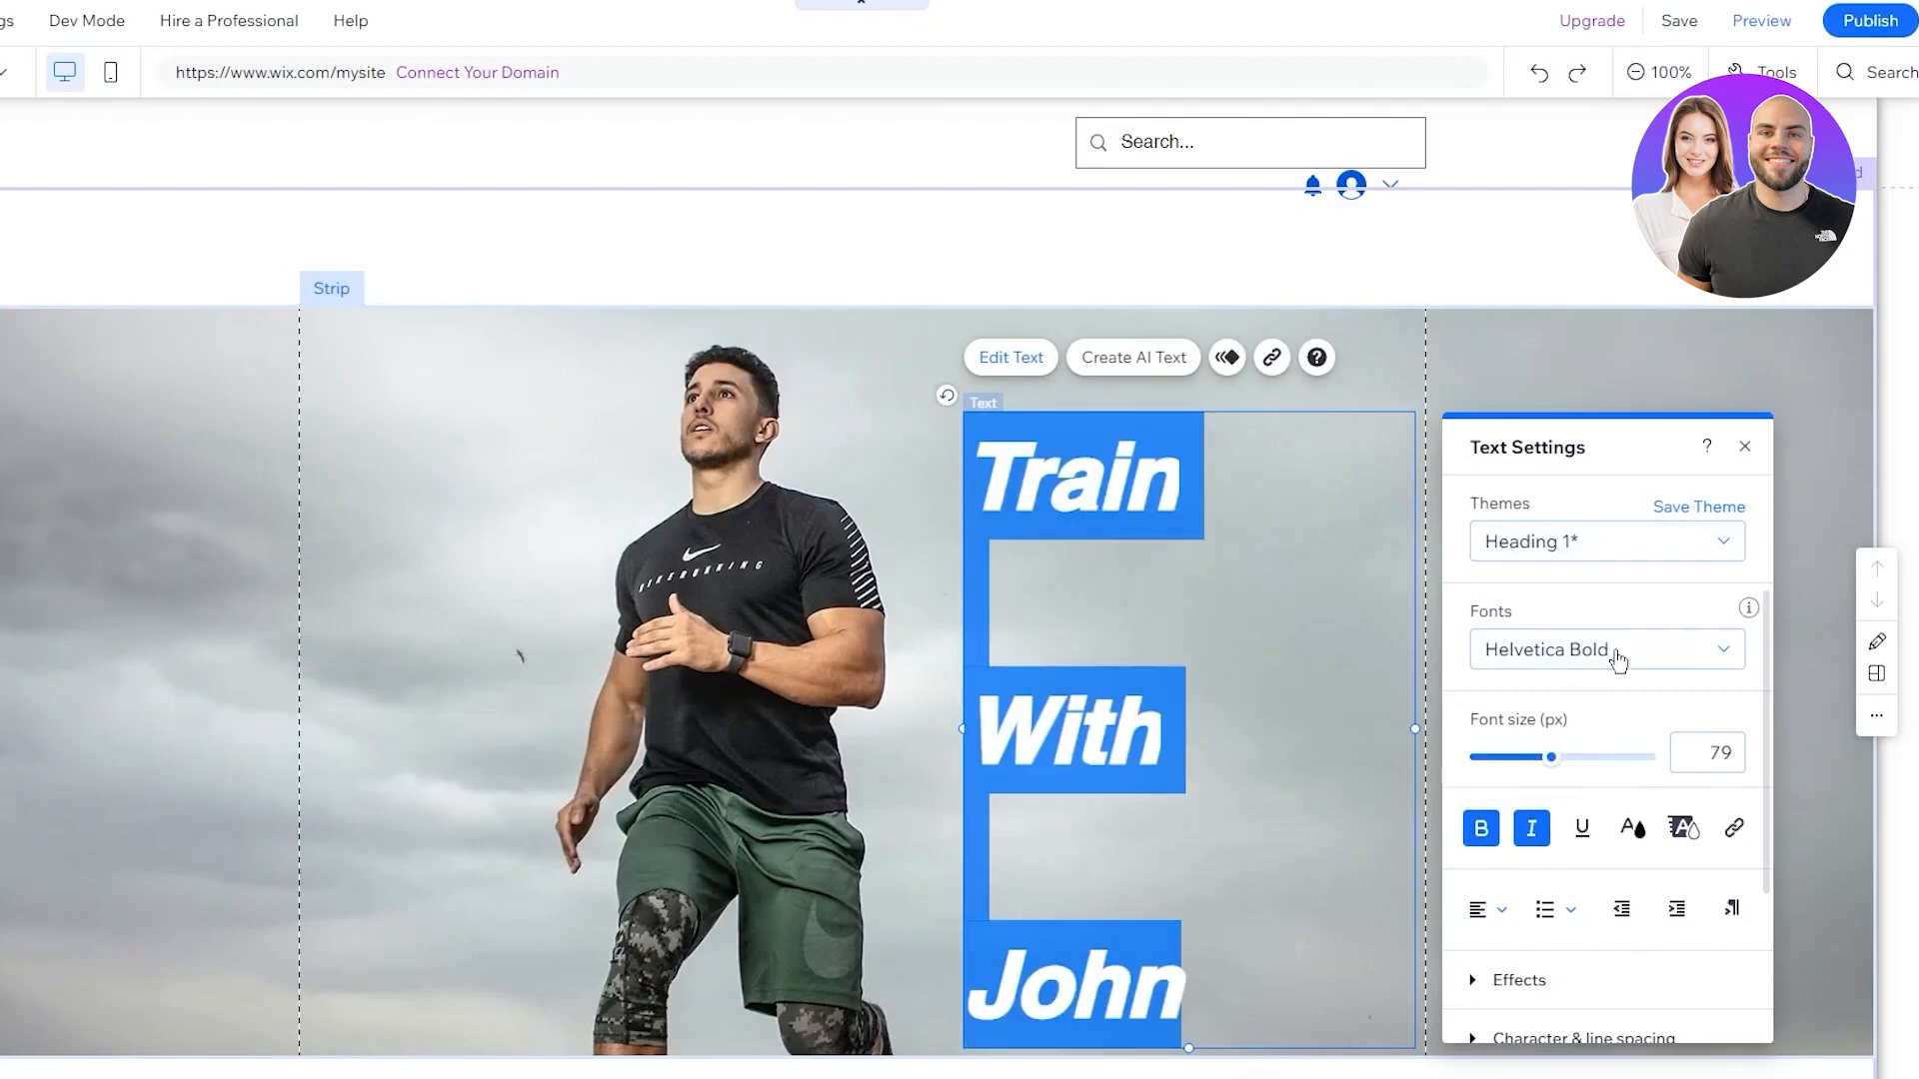
click(1739, 651)
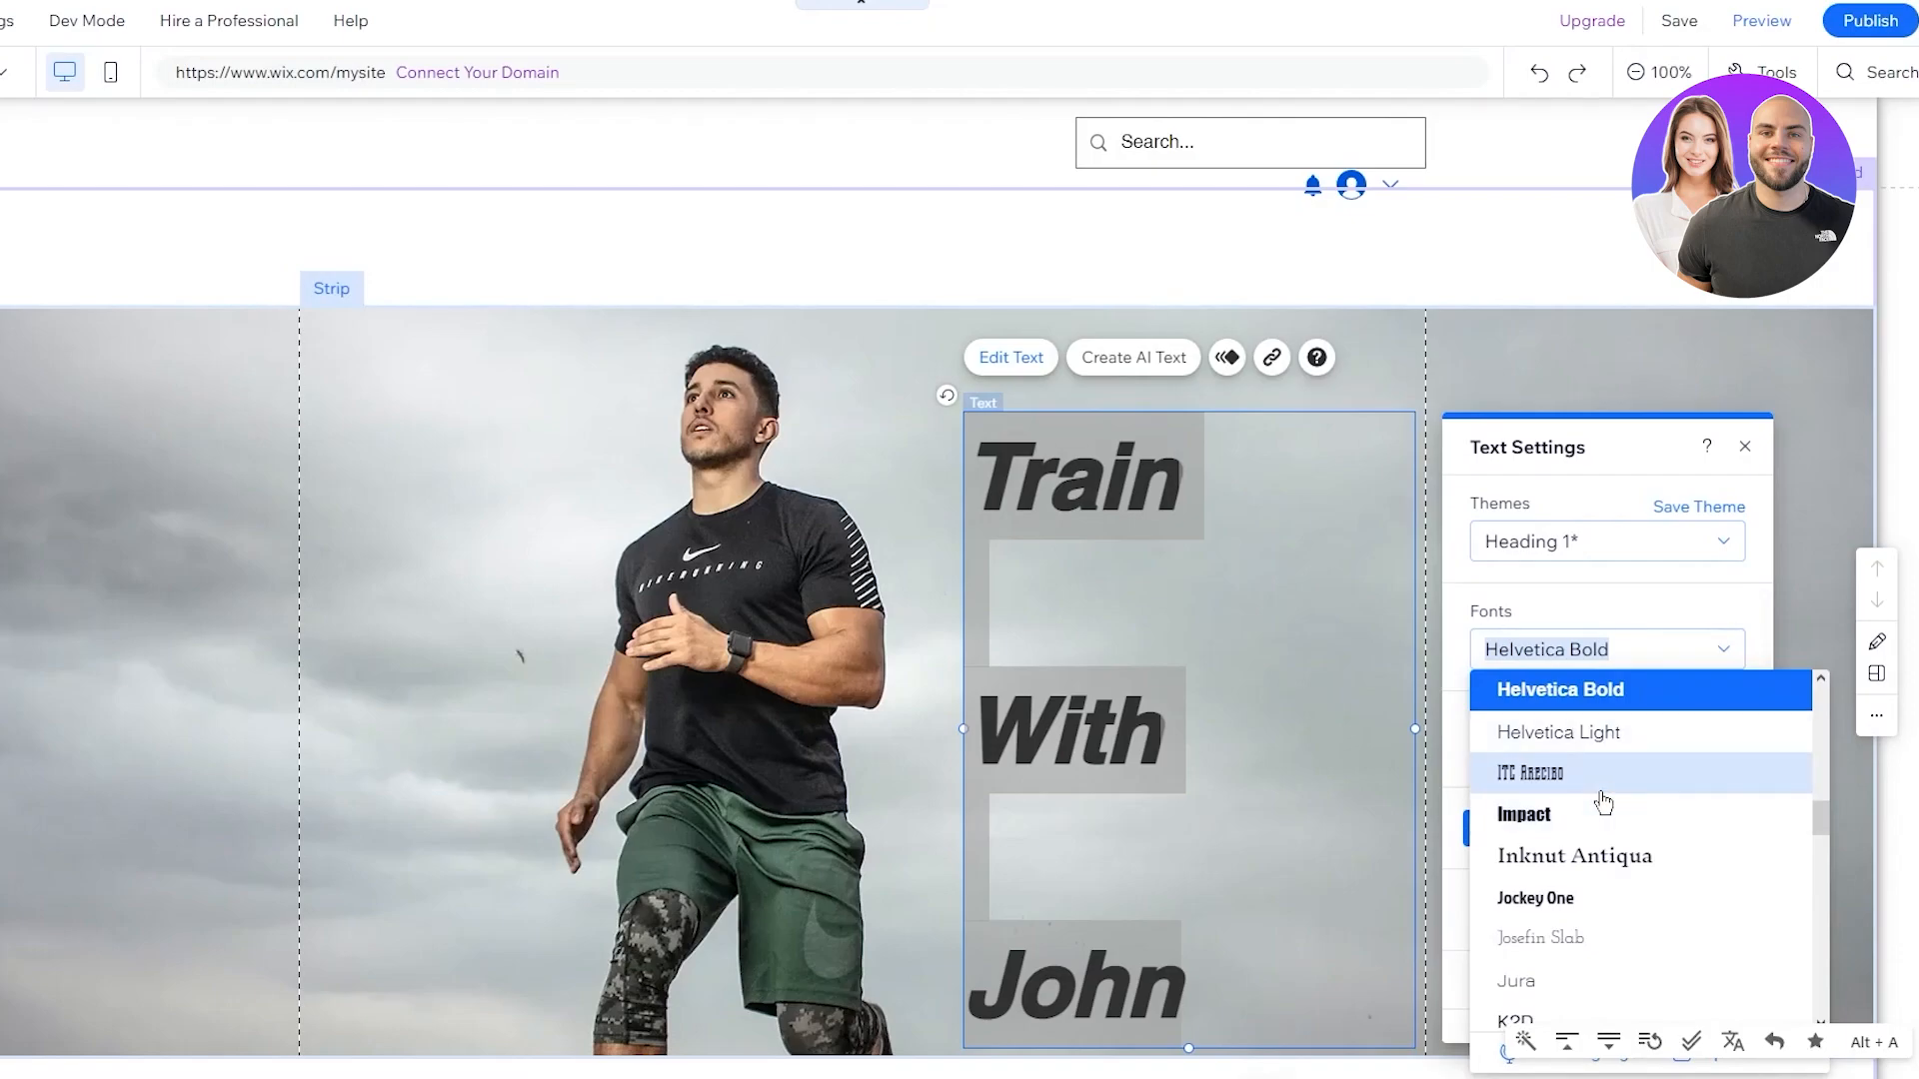
click(1622, 898)
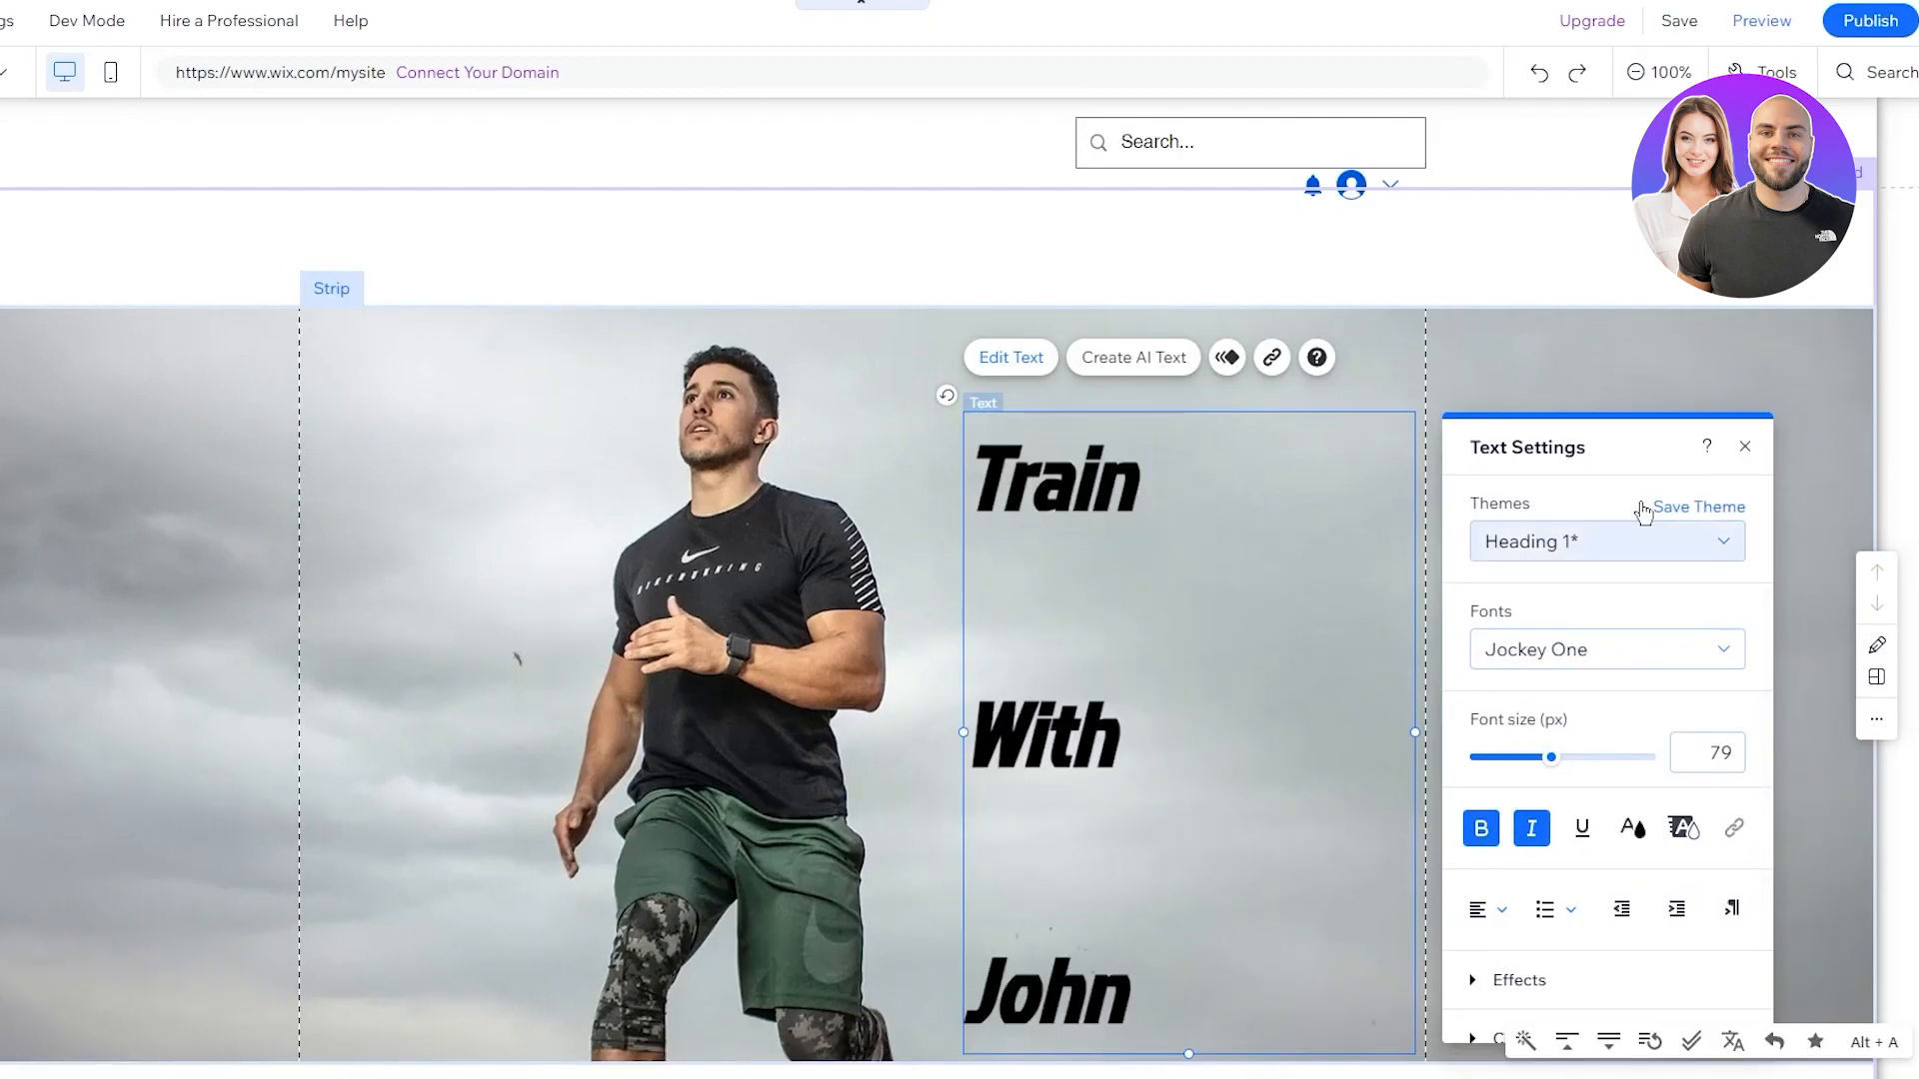
Colour the Train With John heading text white (#FFFFFF)
drag(1131, 1019, 884, 488)
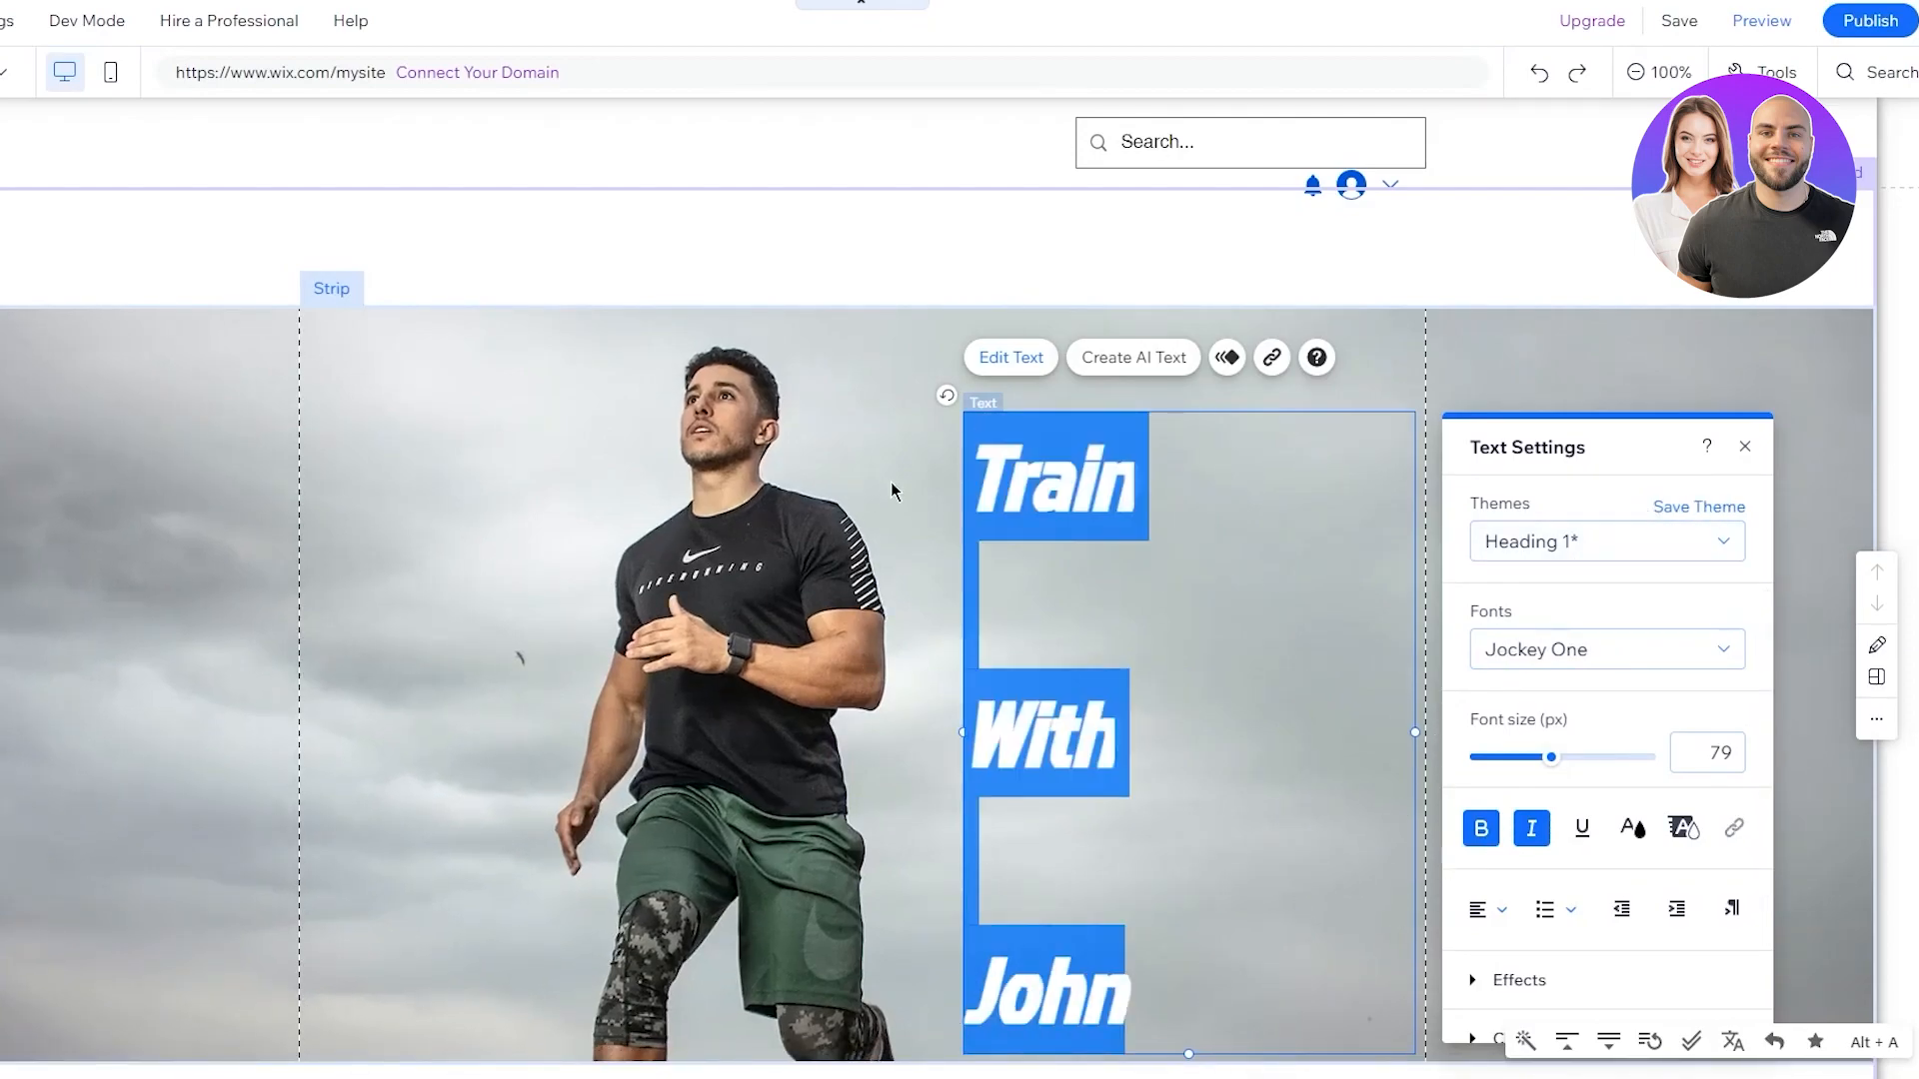
click(1632, 829)
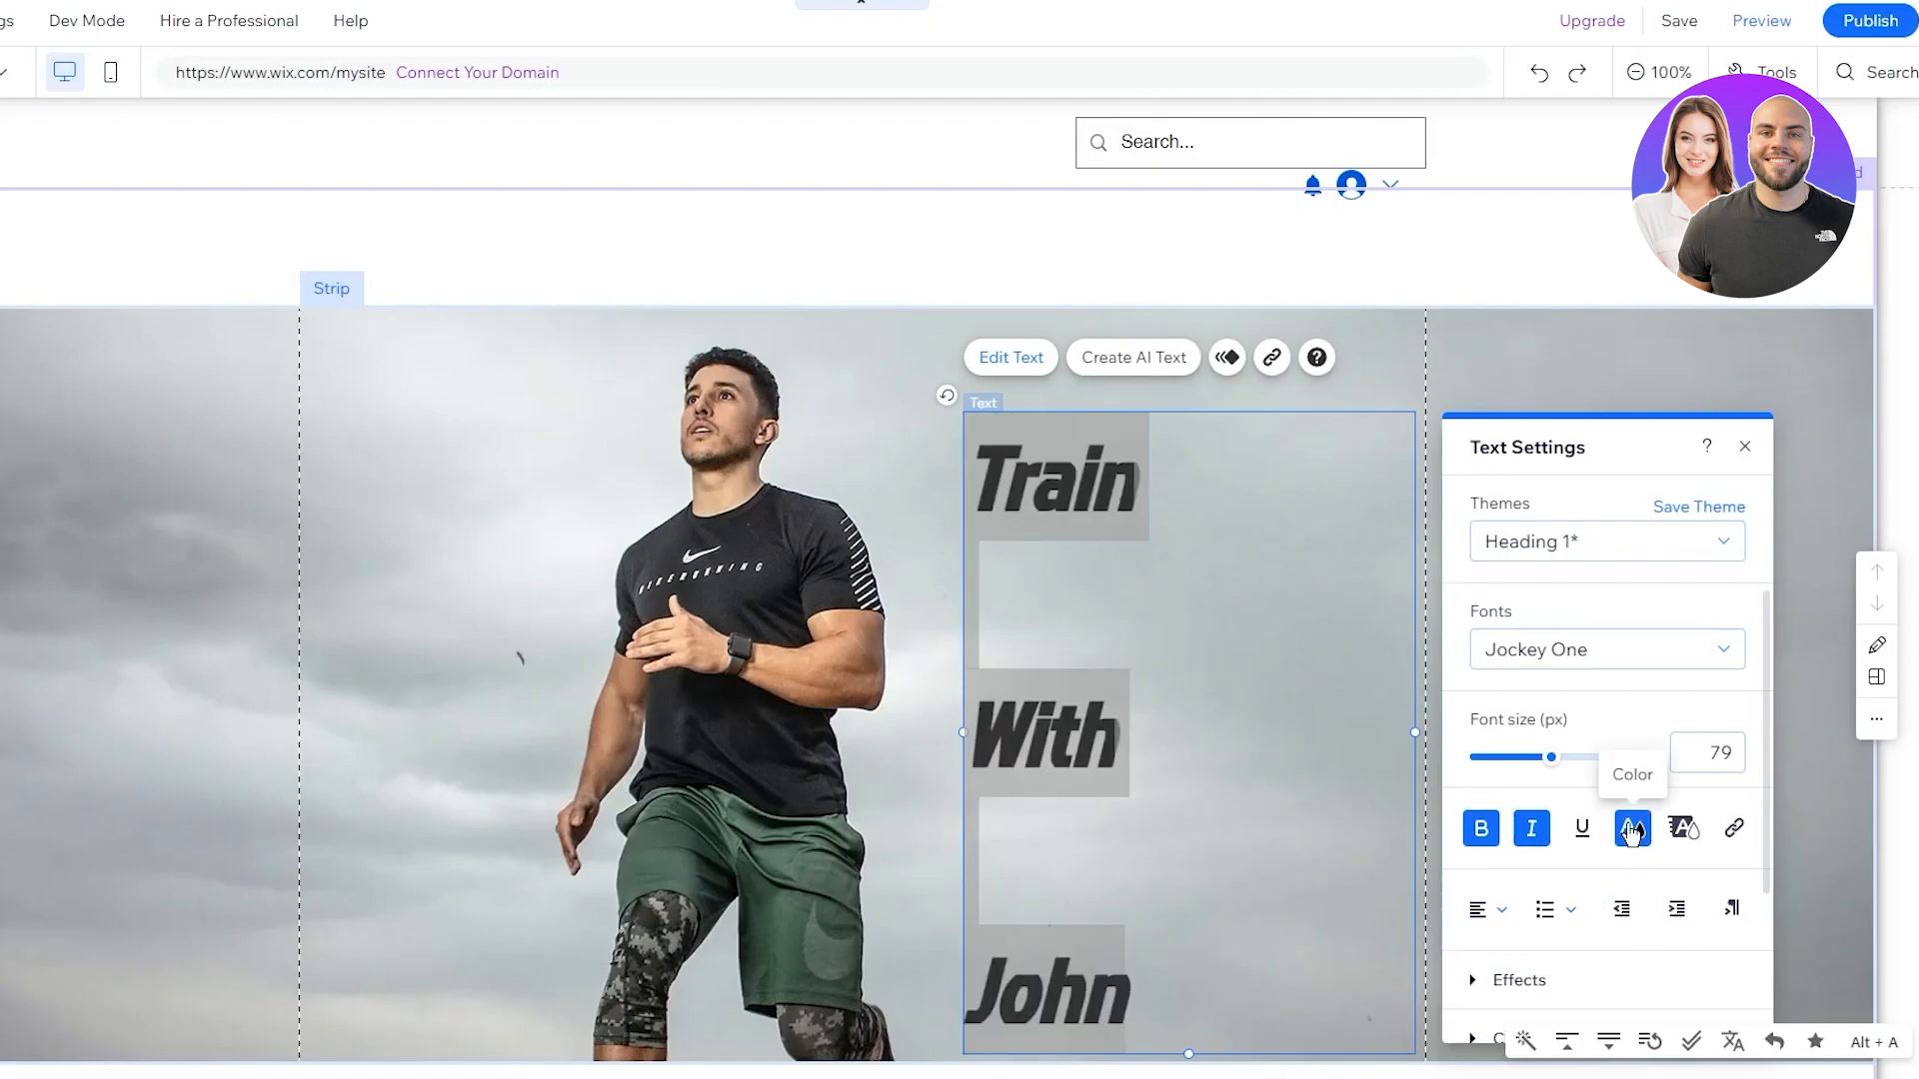
click(1487, 640)
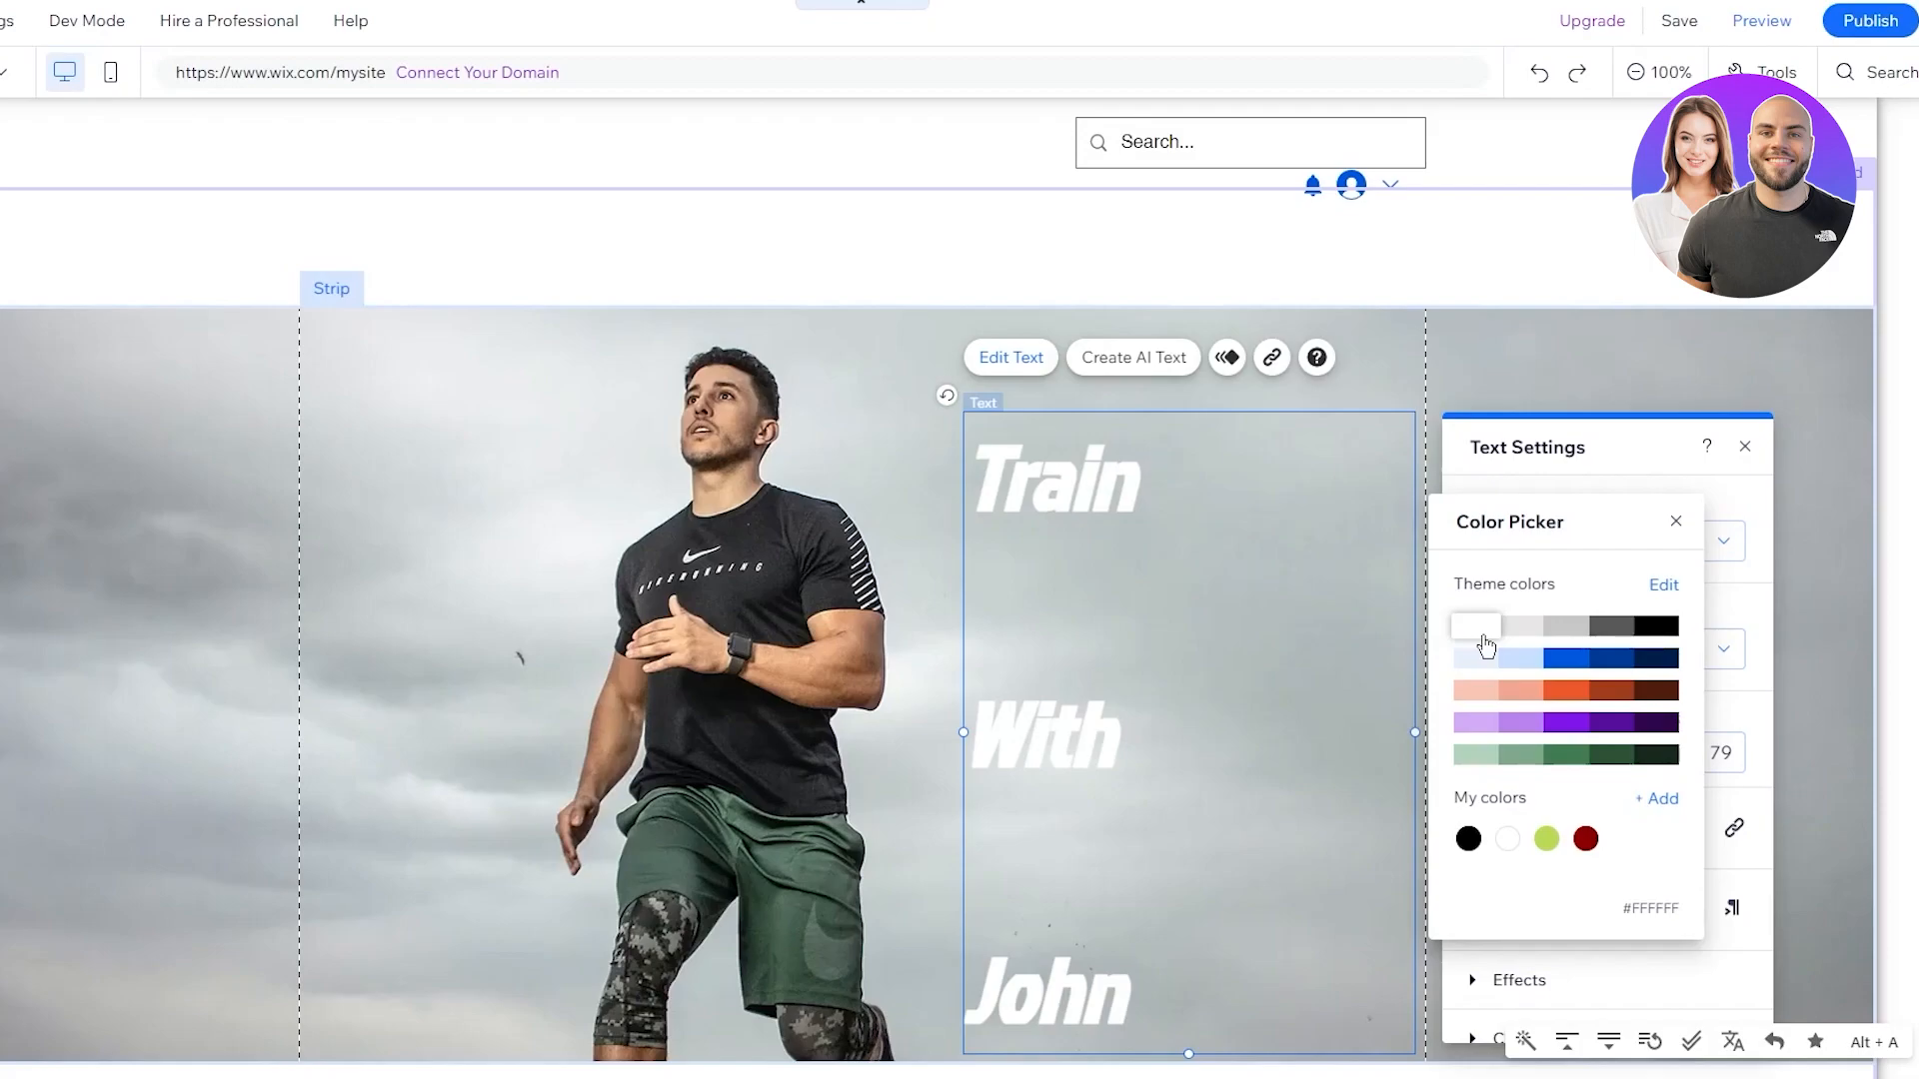
click(1676, 520)
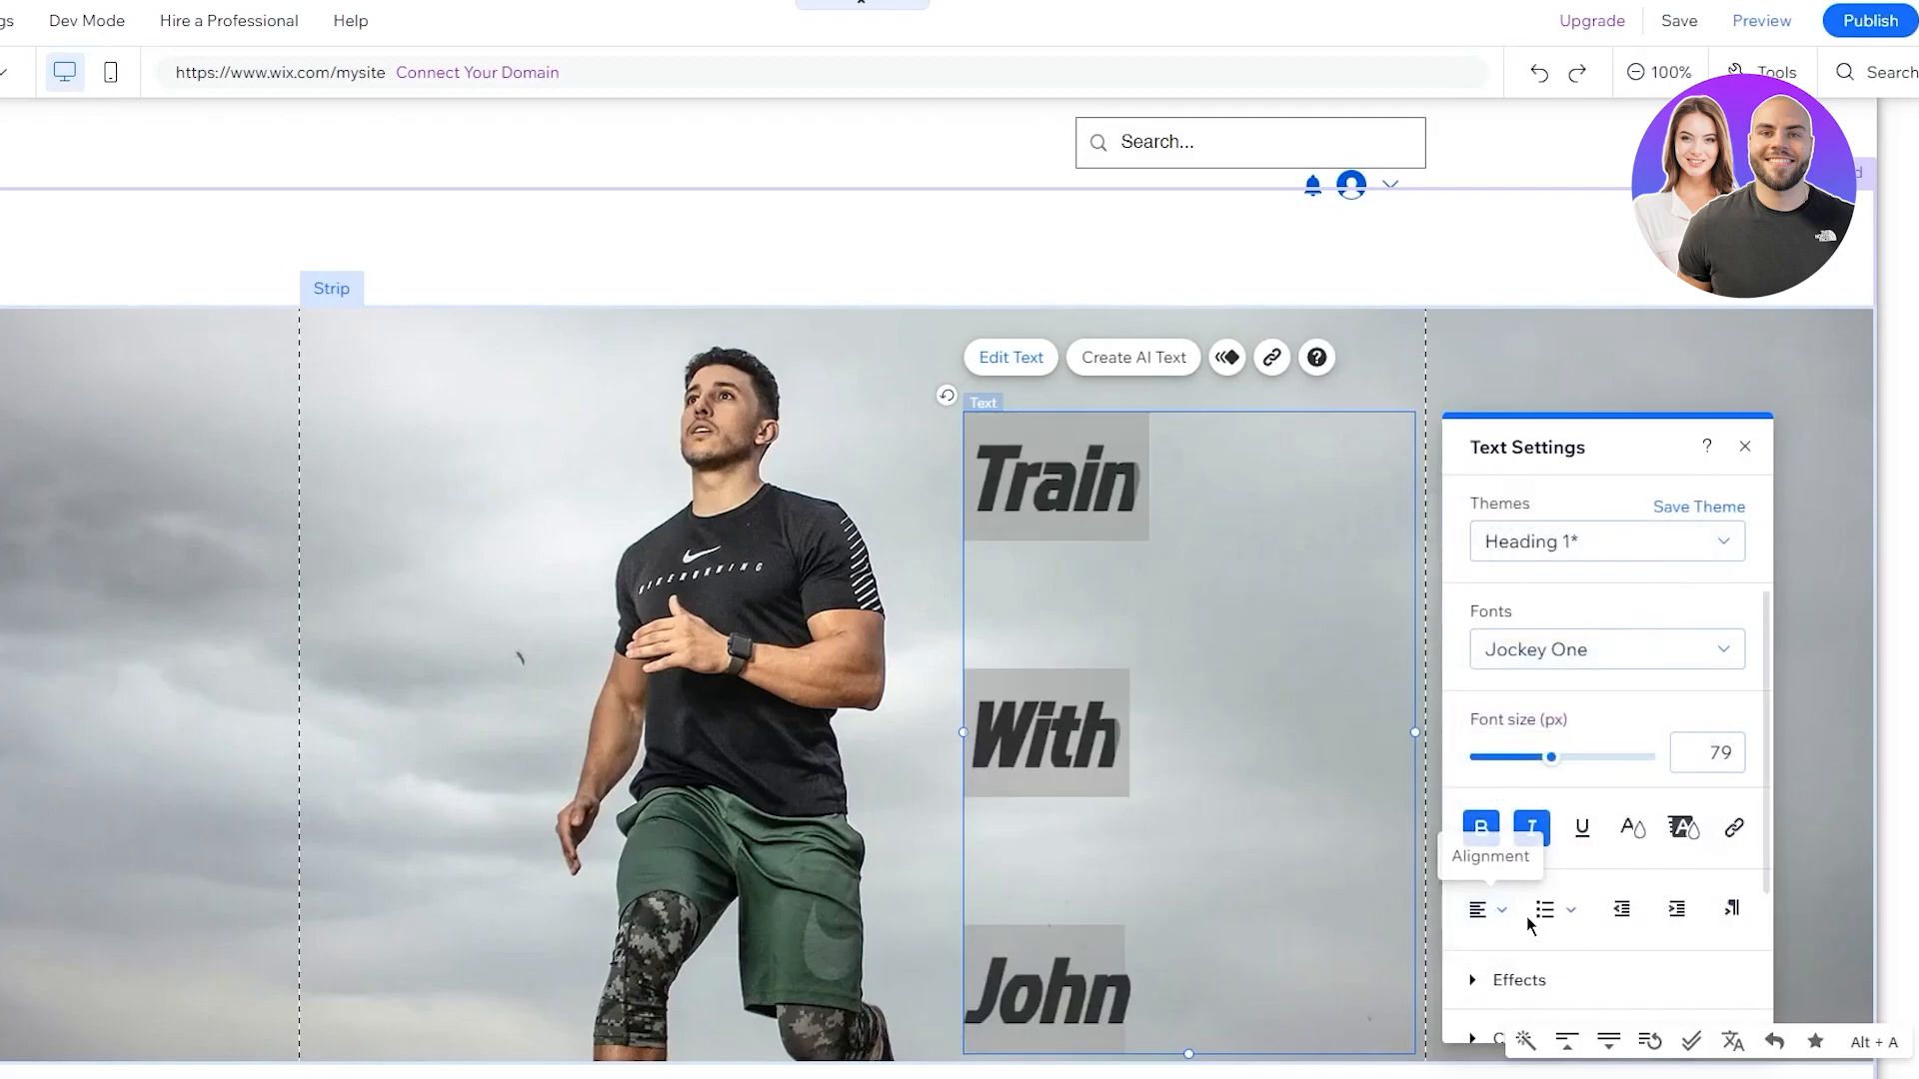
click(1632, 829)
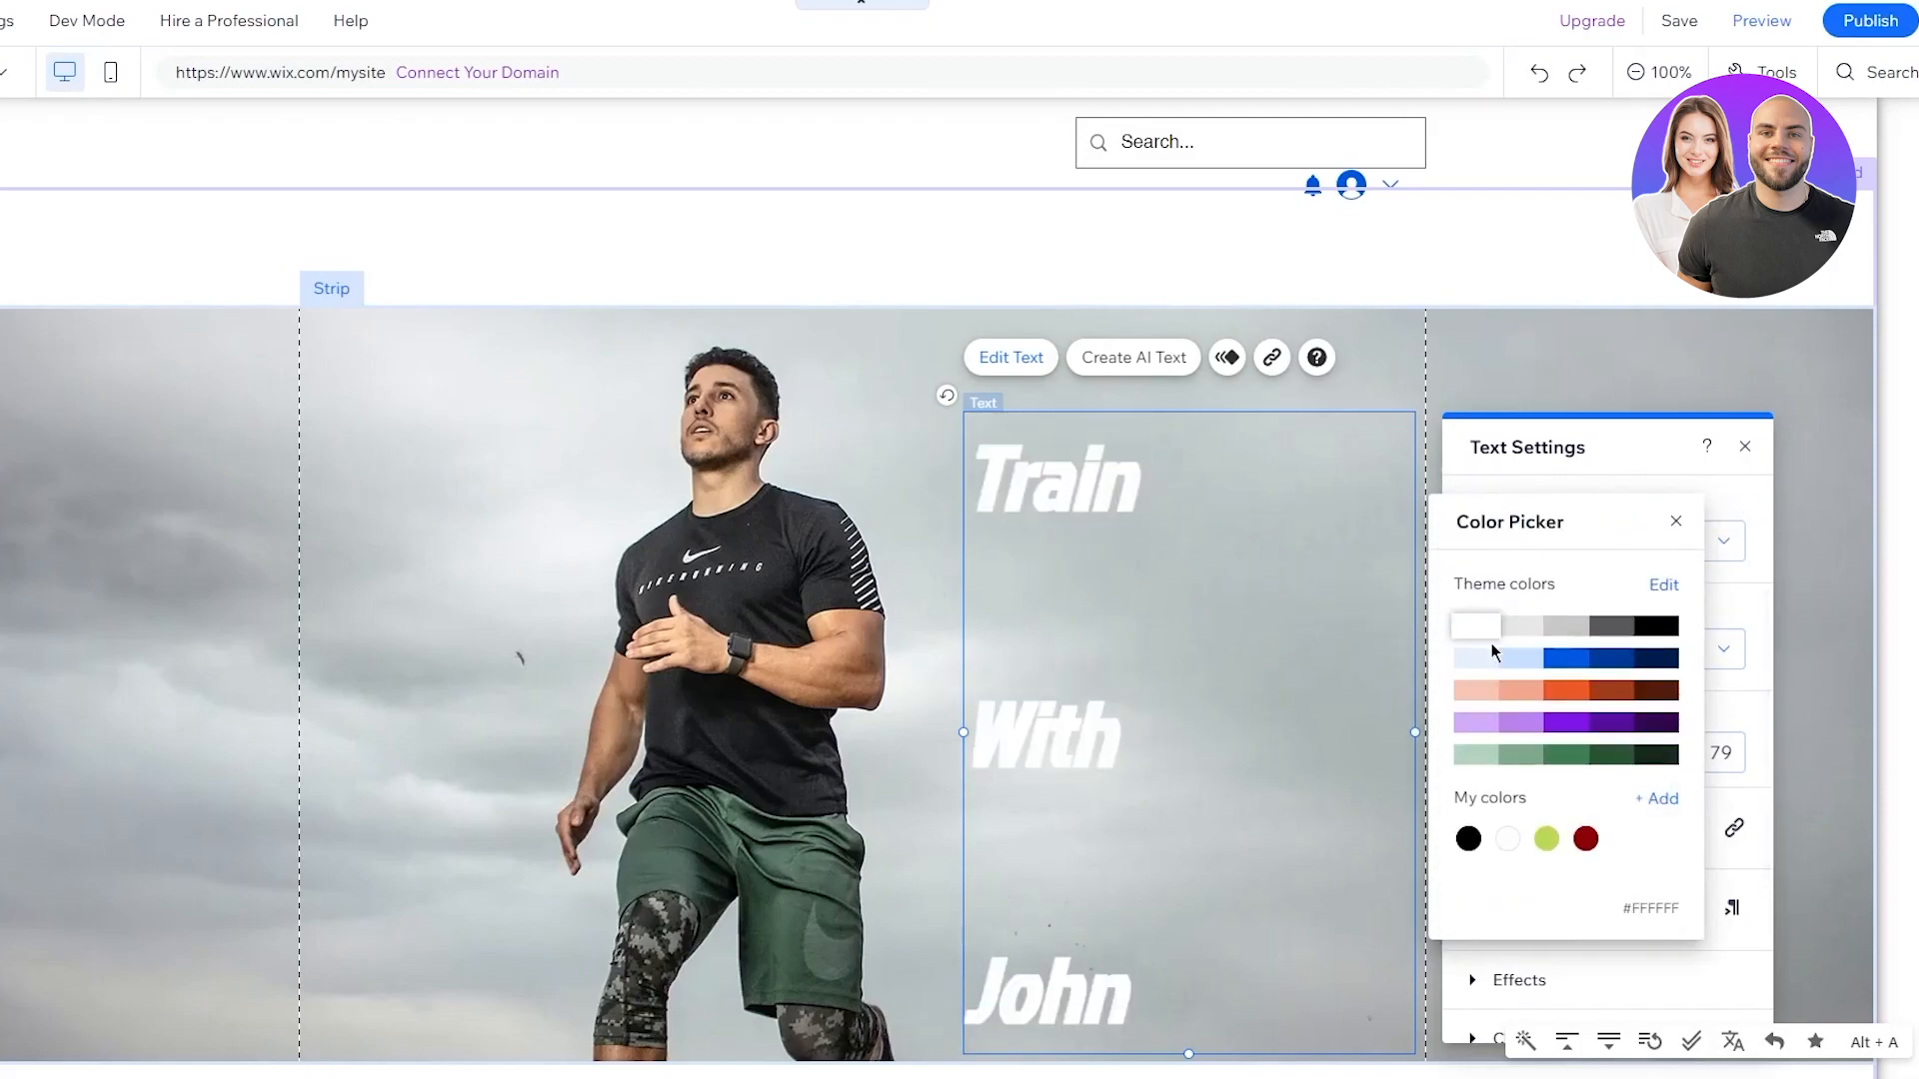
click(1478, 633)
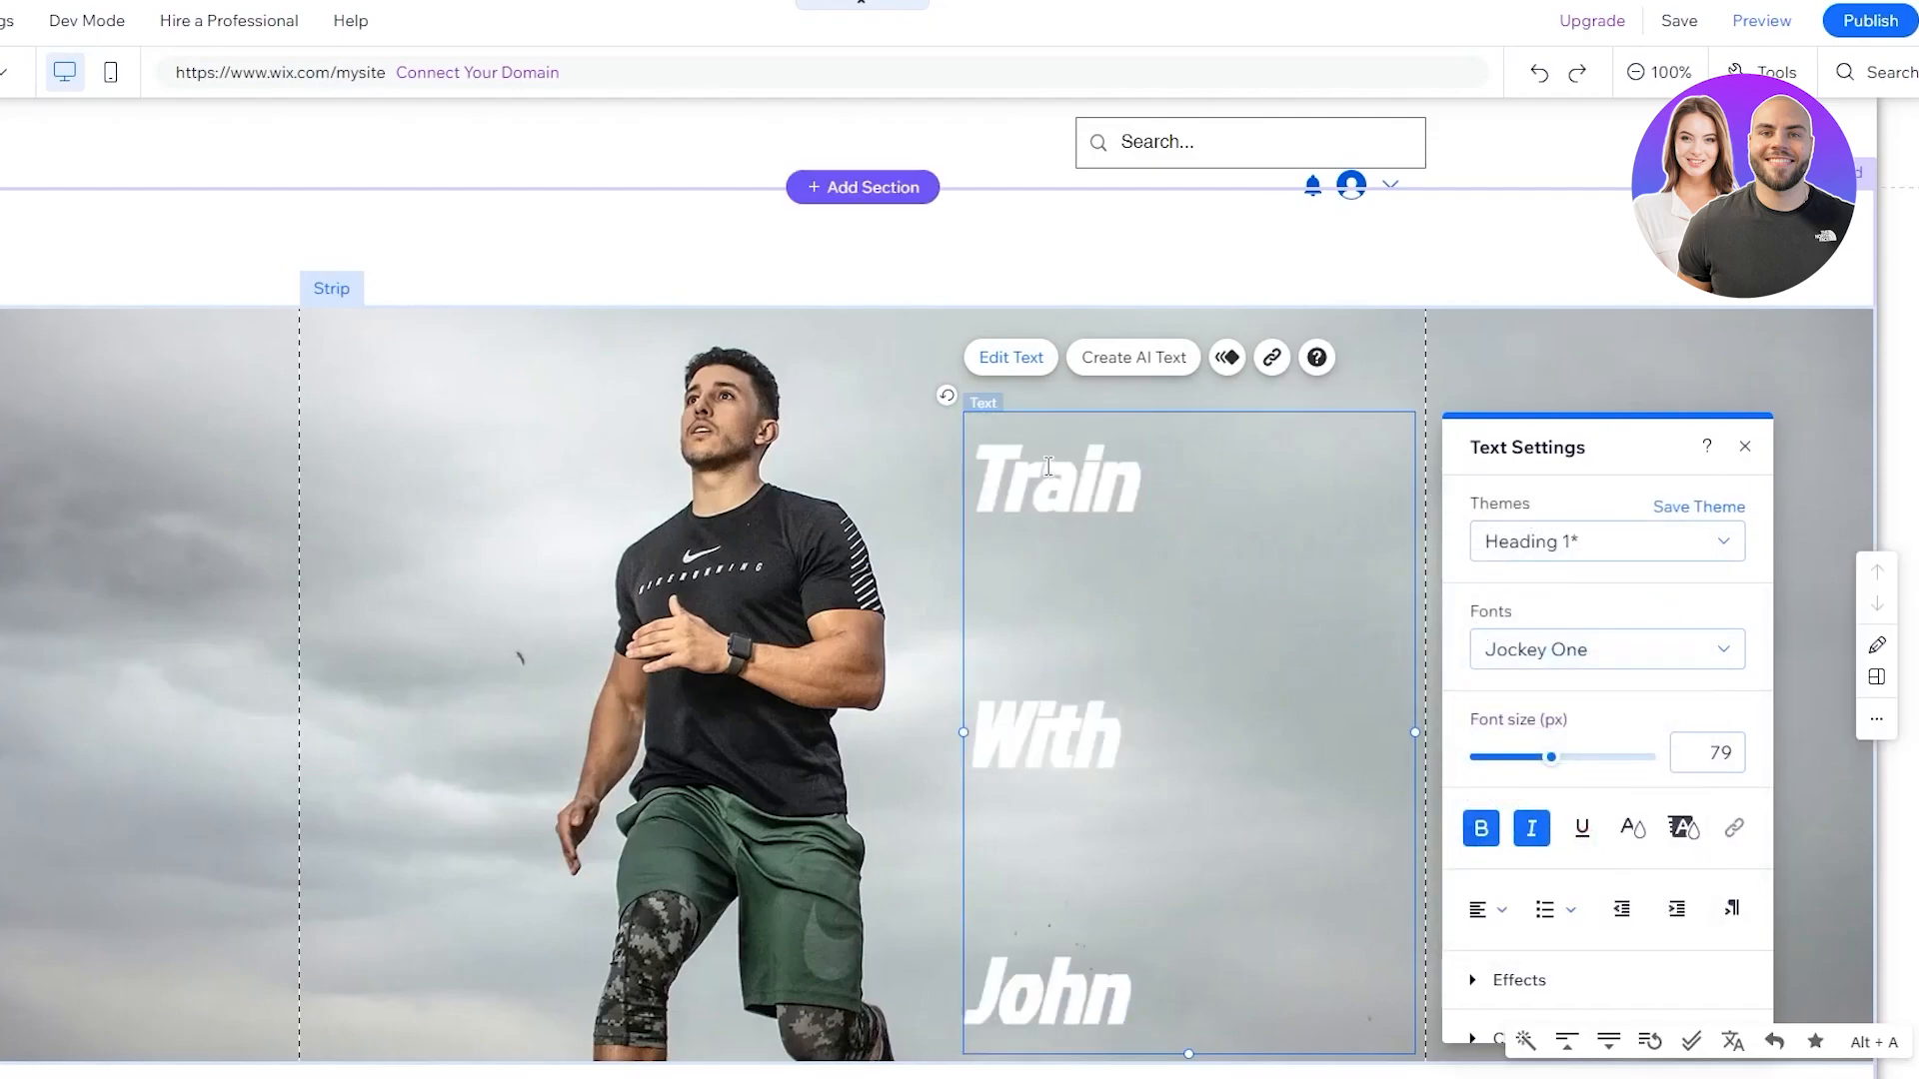
drag(1217, 971, 876, 405)
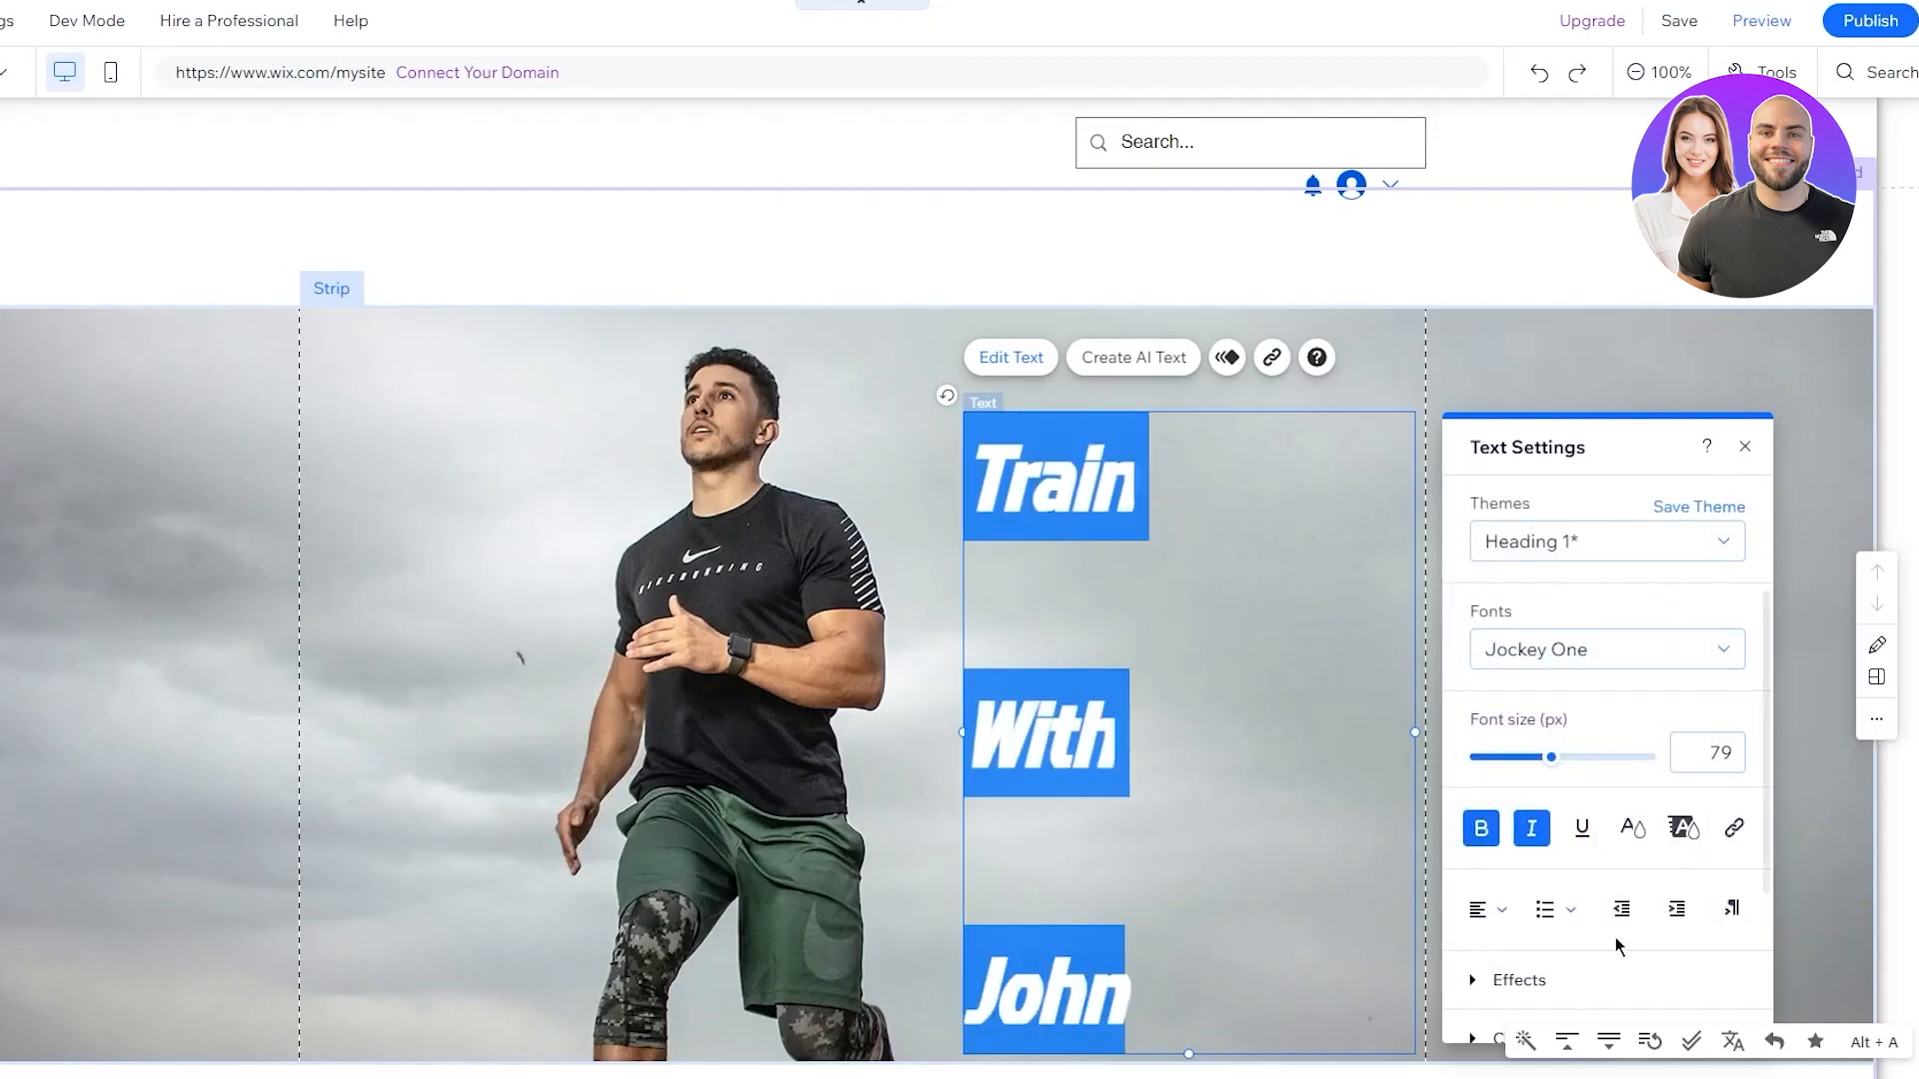
scroll(1589, 846, down, 2)
Try shadowed text effects H, G and F on the heading, ending on preset F
click(1477, 777)
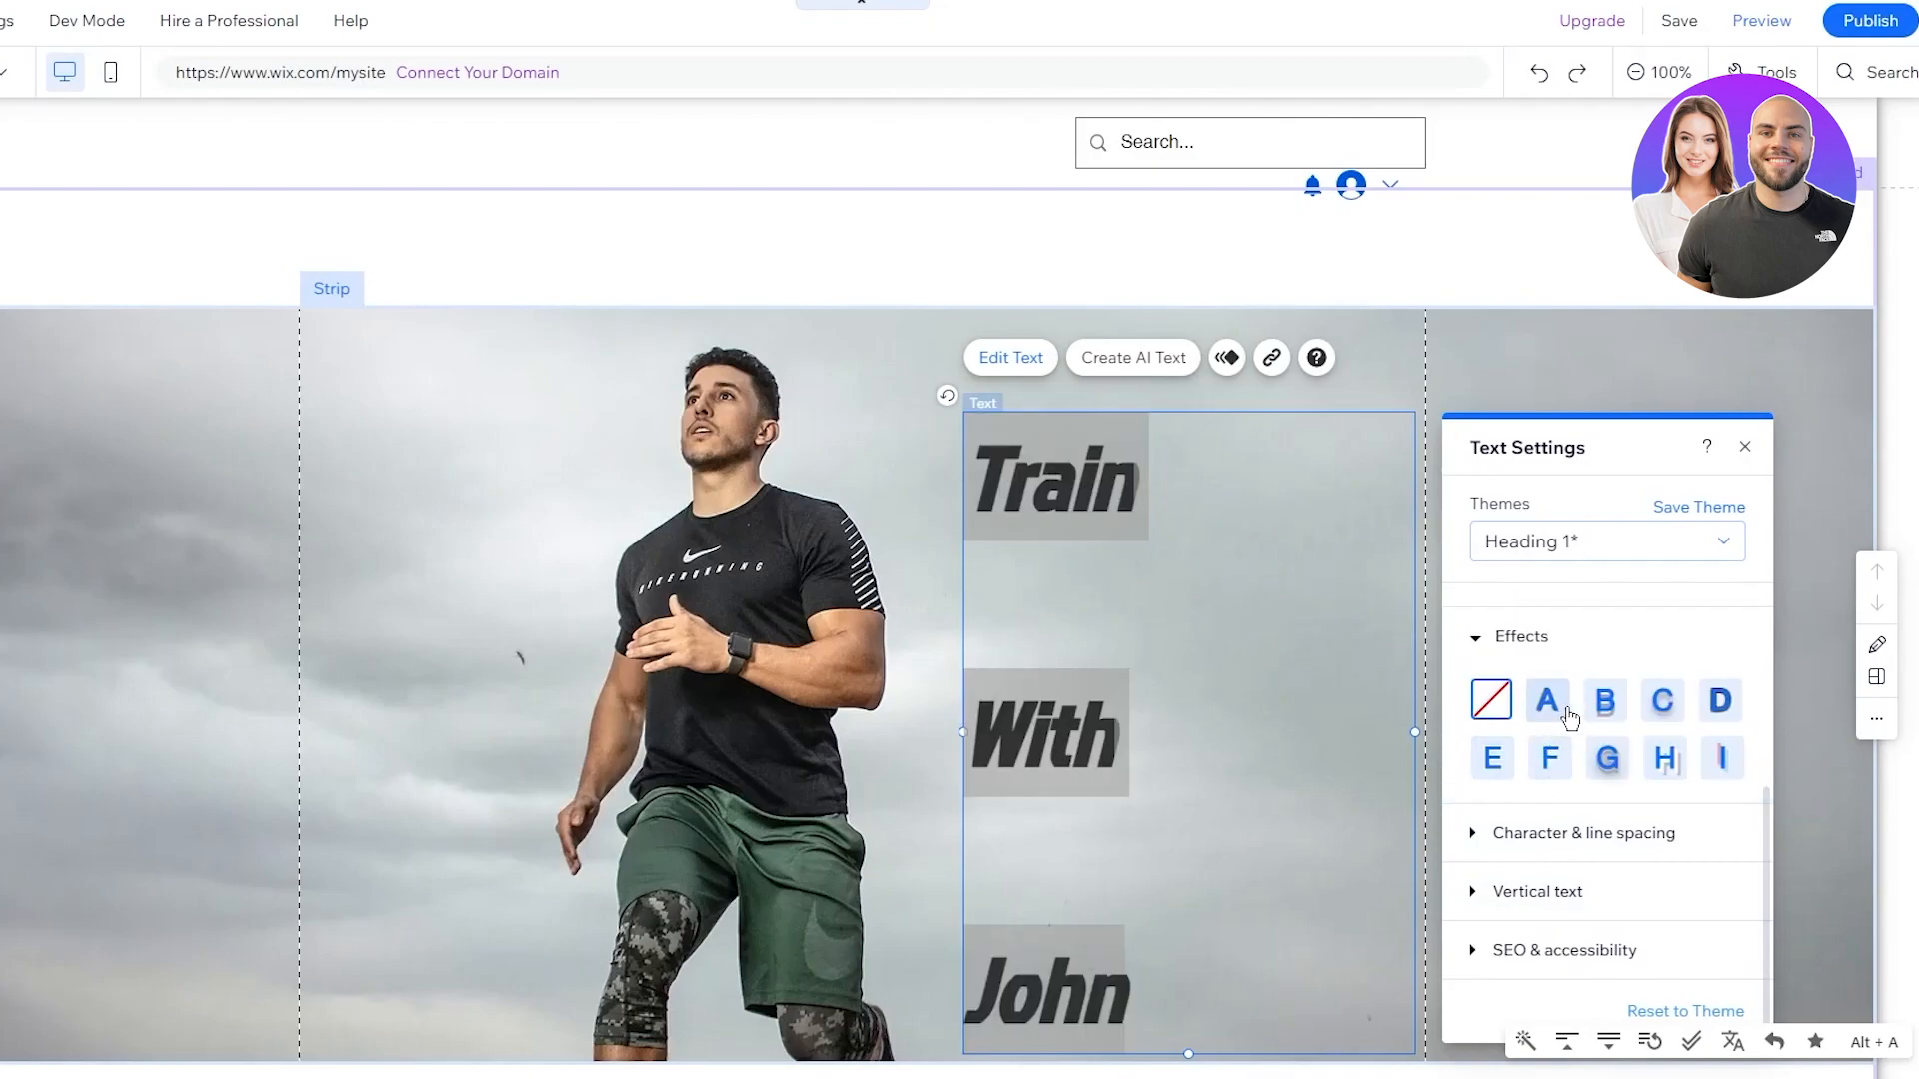
click(1663, 757)
click(1314, 732)
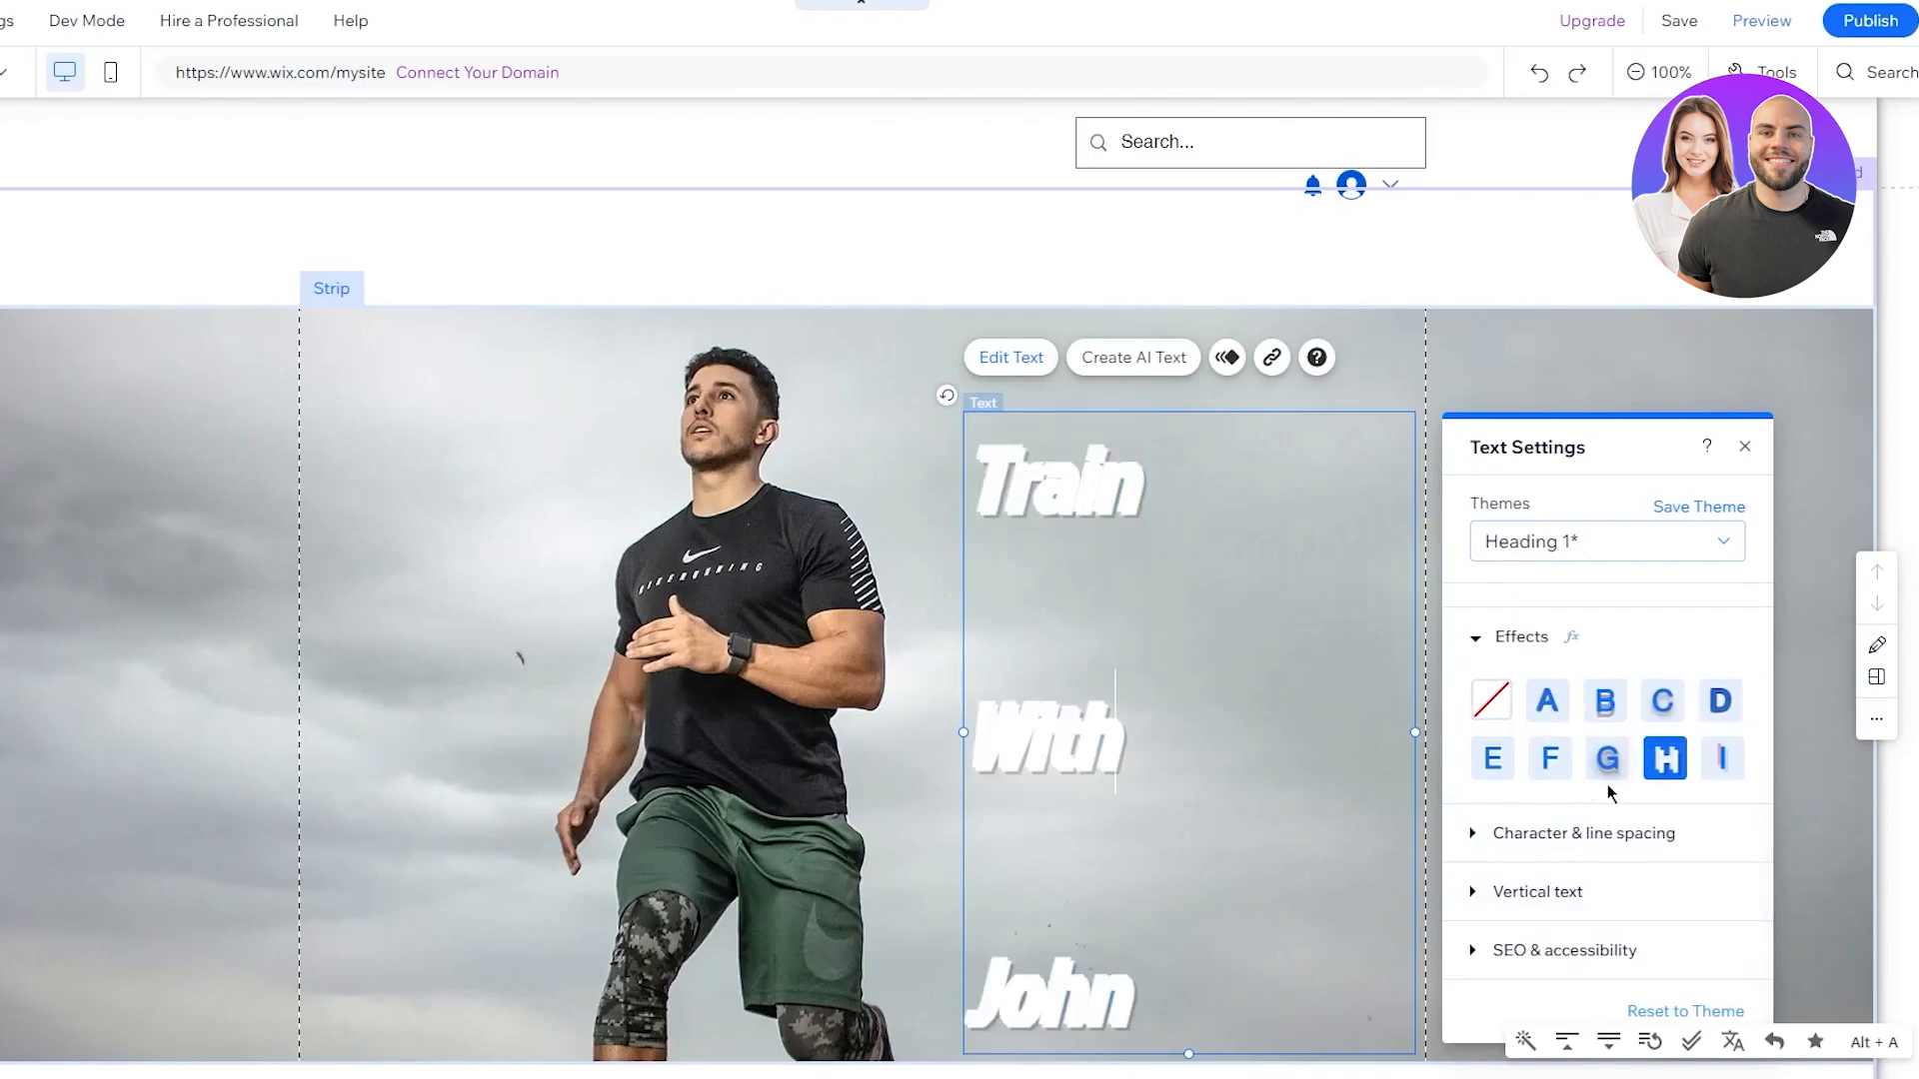
click(1594, 754)
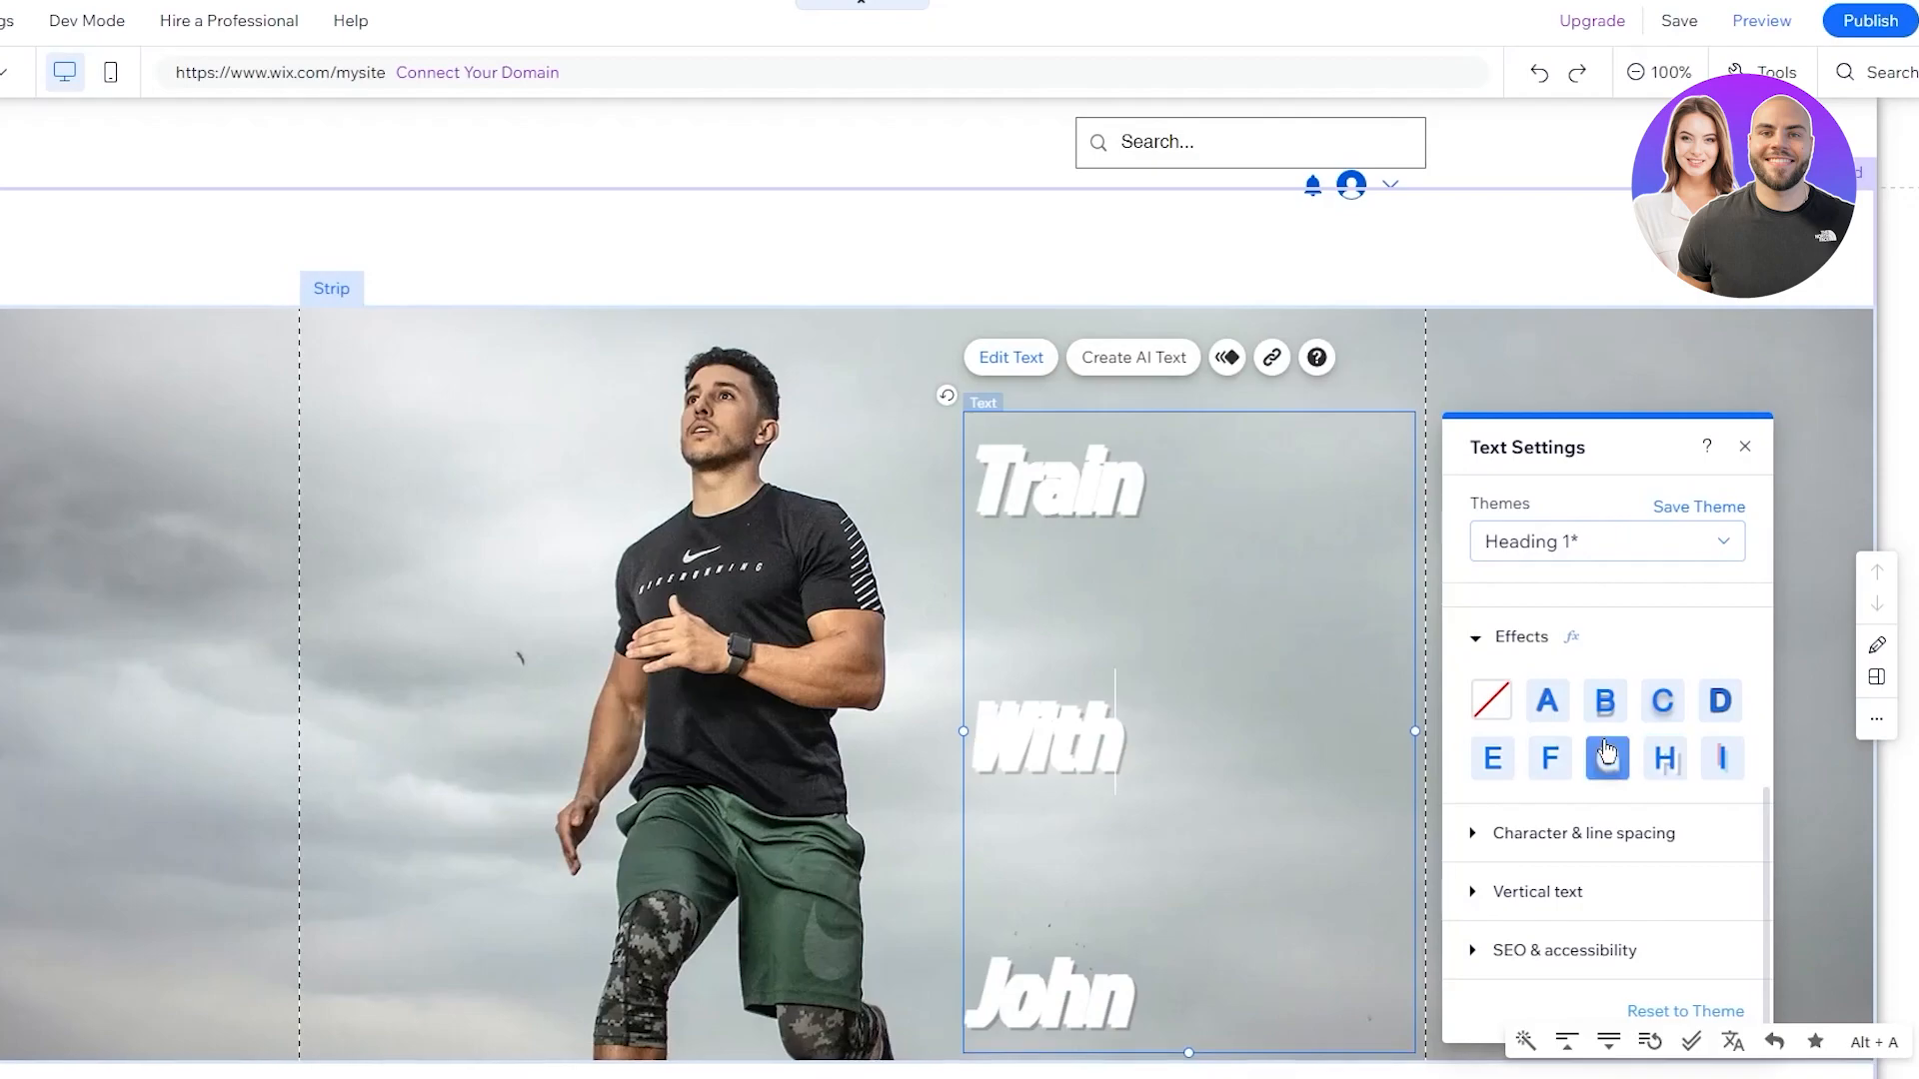
click(1549, 758)
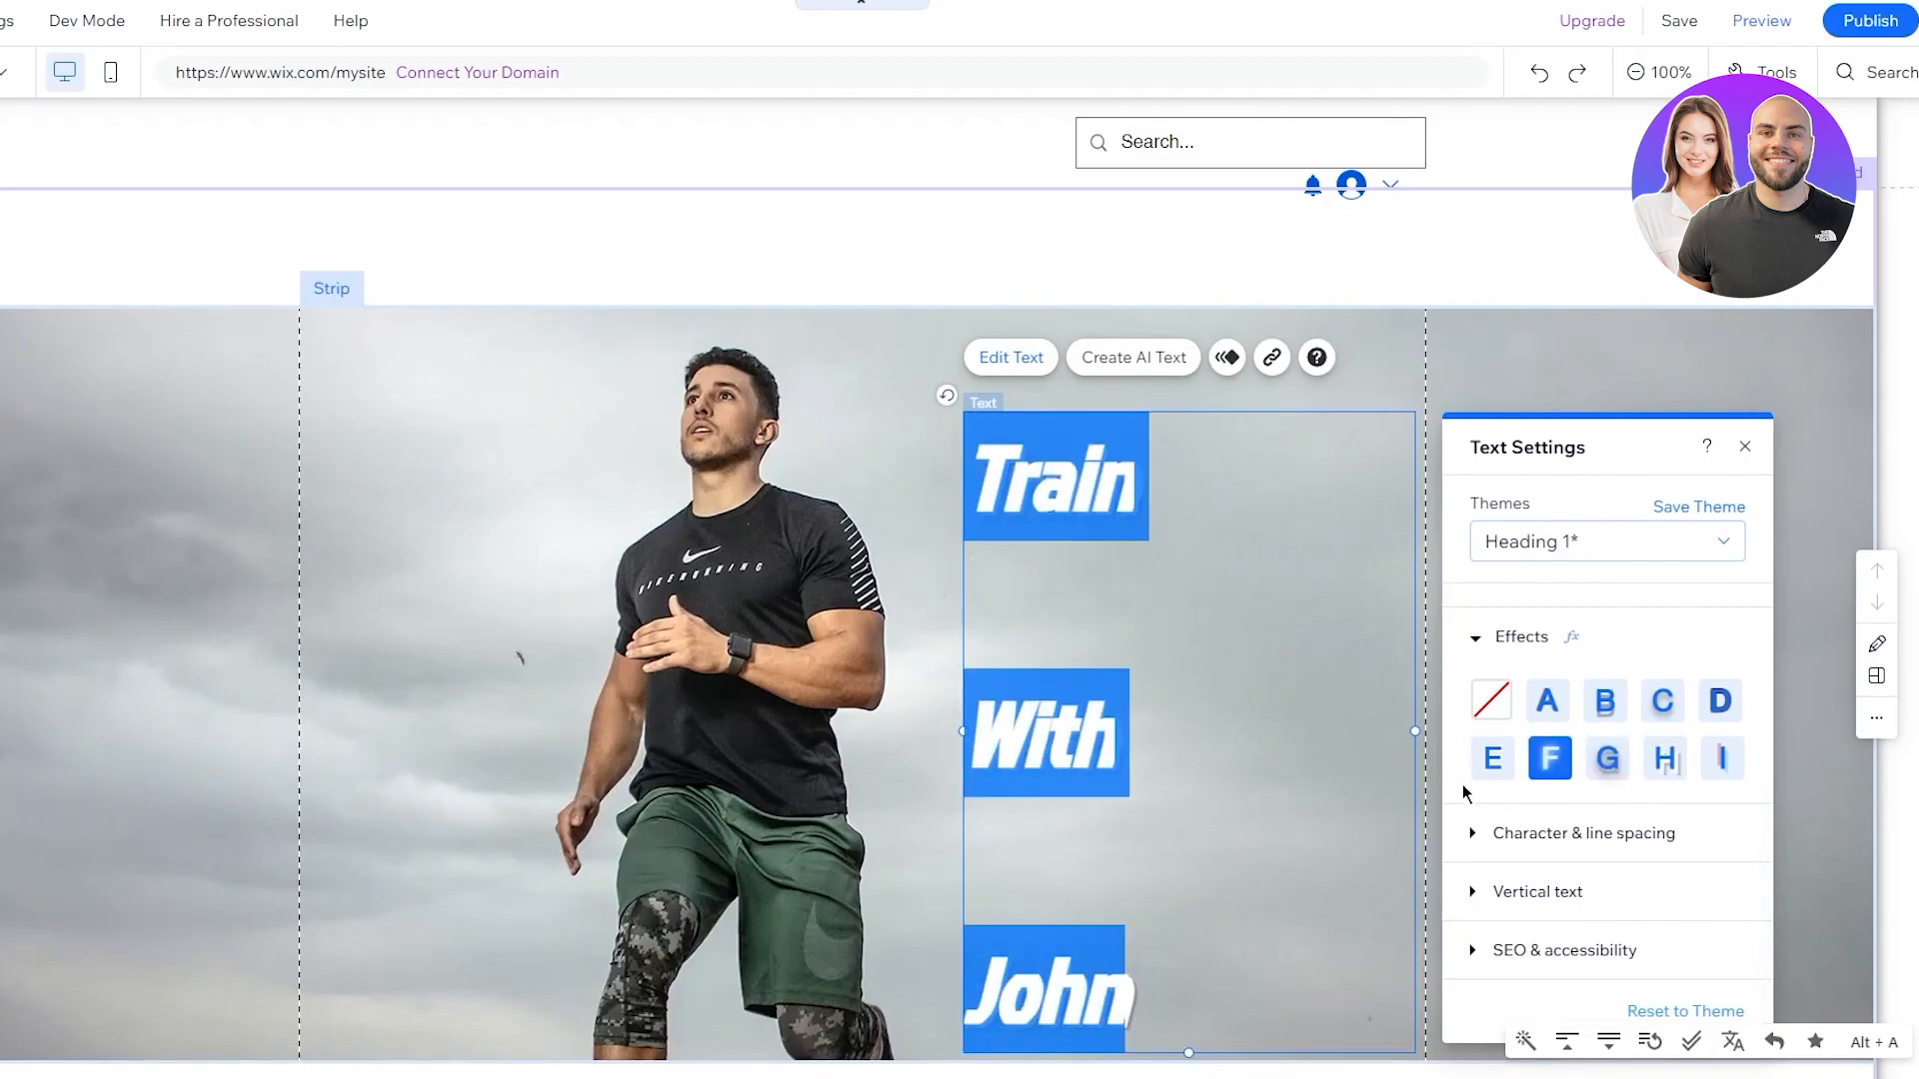
click(1607, 758)
Move the heading box up and left, then shorten it from the bottom
click(952, 647)
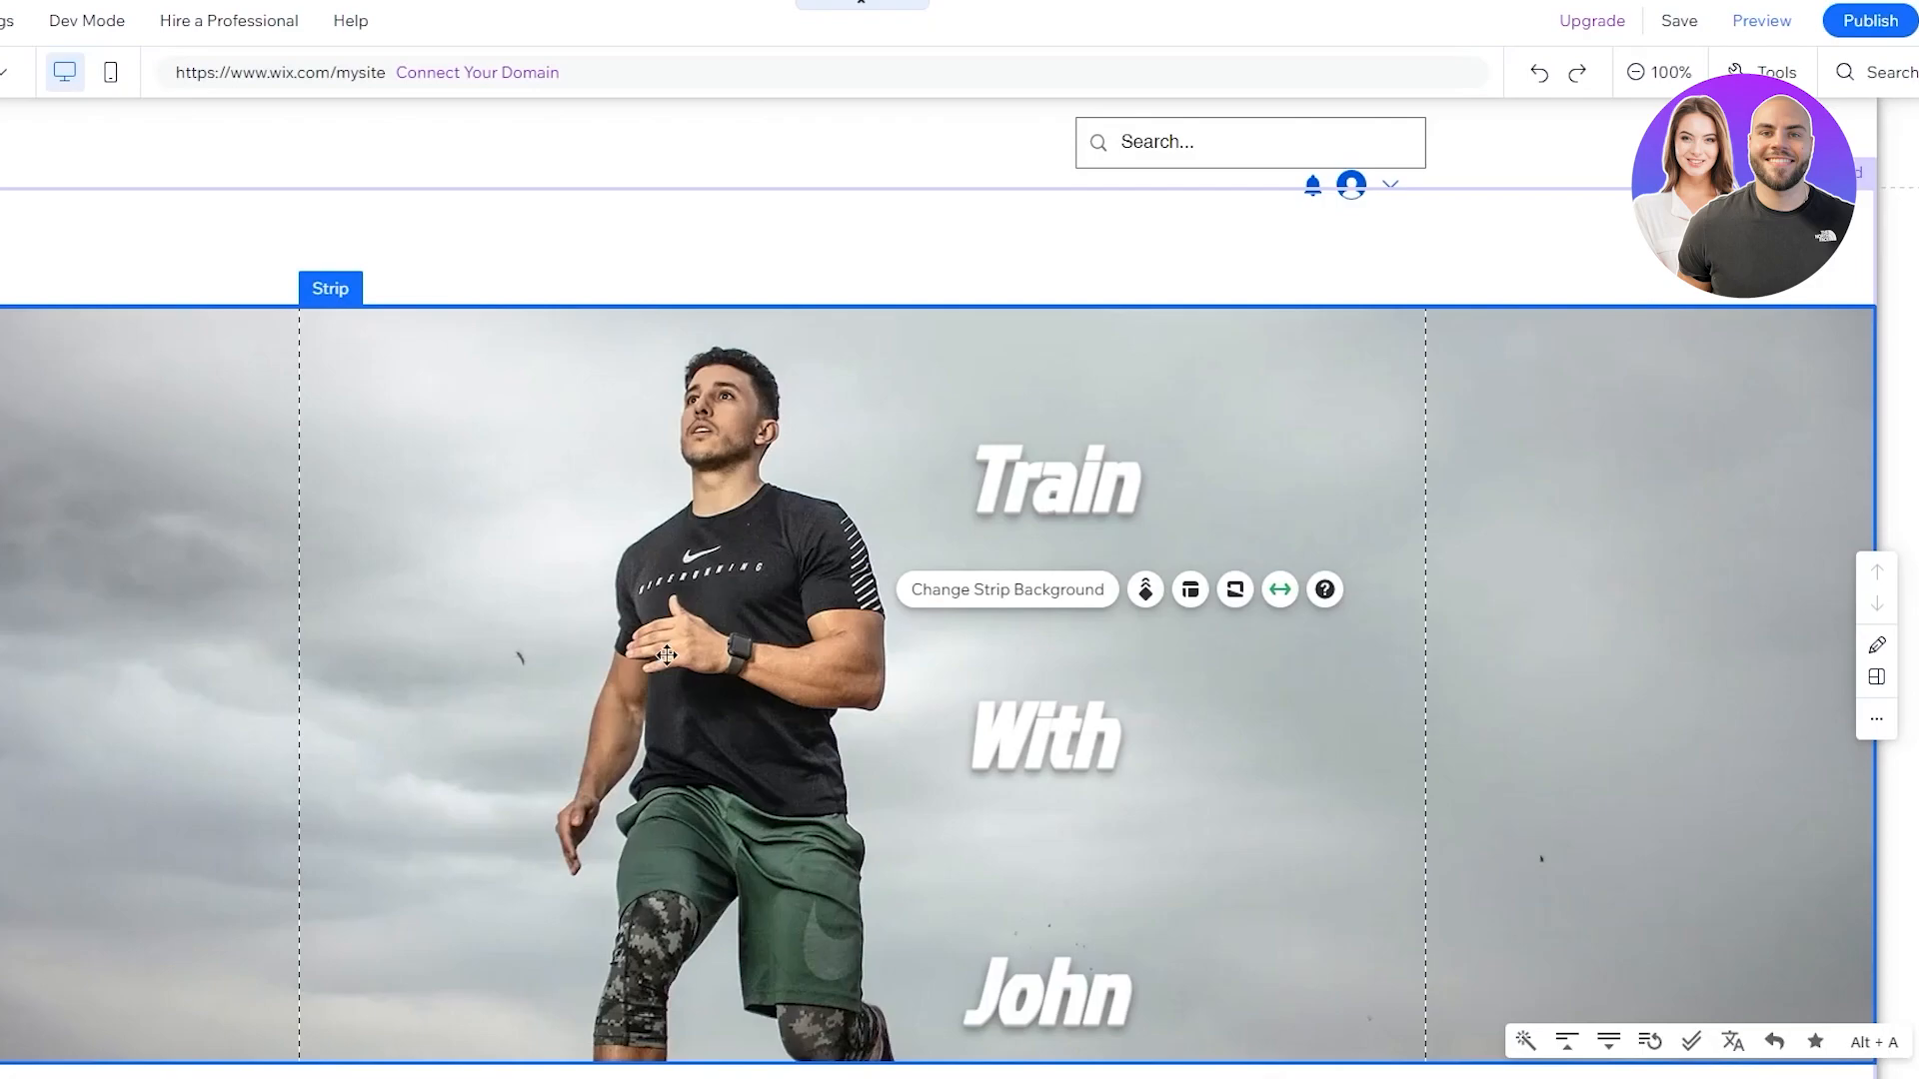
scroll(514, 441, down, 3)
scroll(819, 478, up, 3)
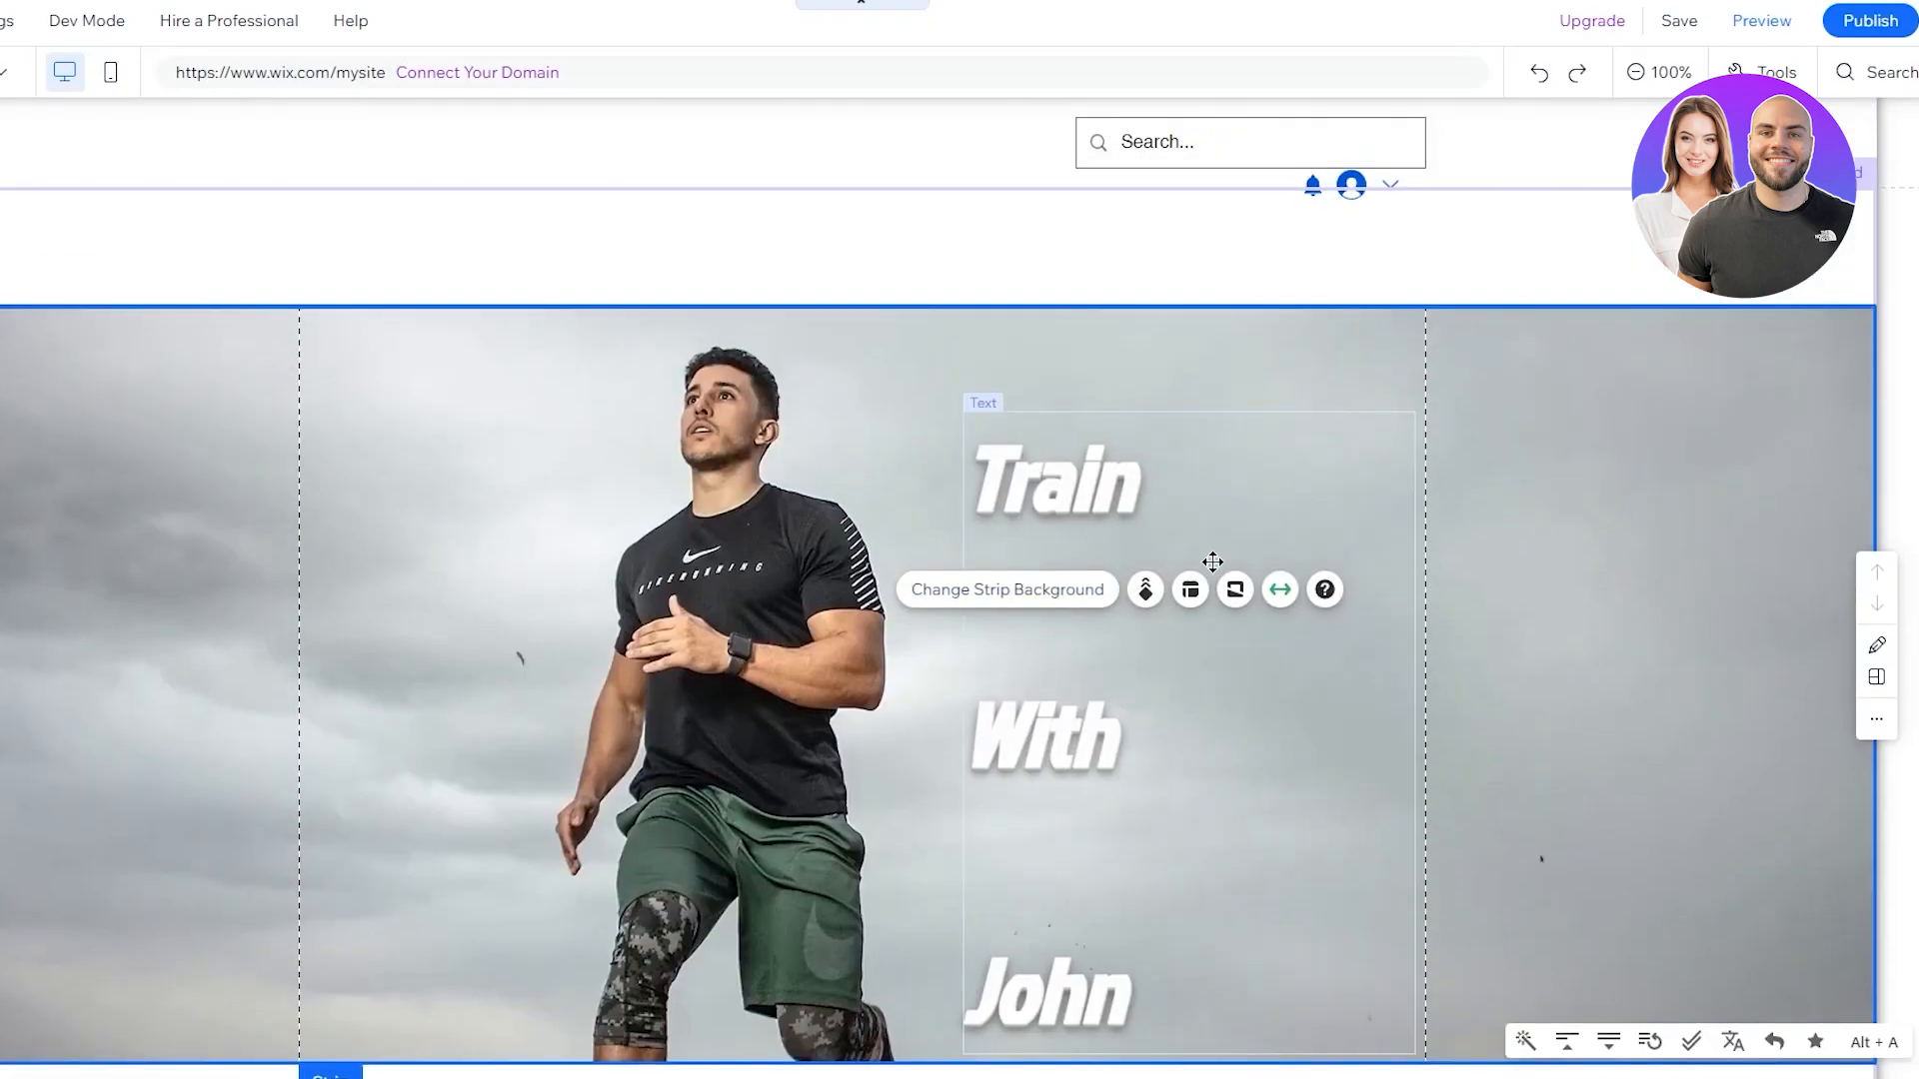
click(1204, 420)
drag(1194, 417, 1178, 373)
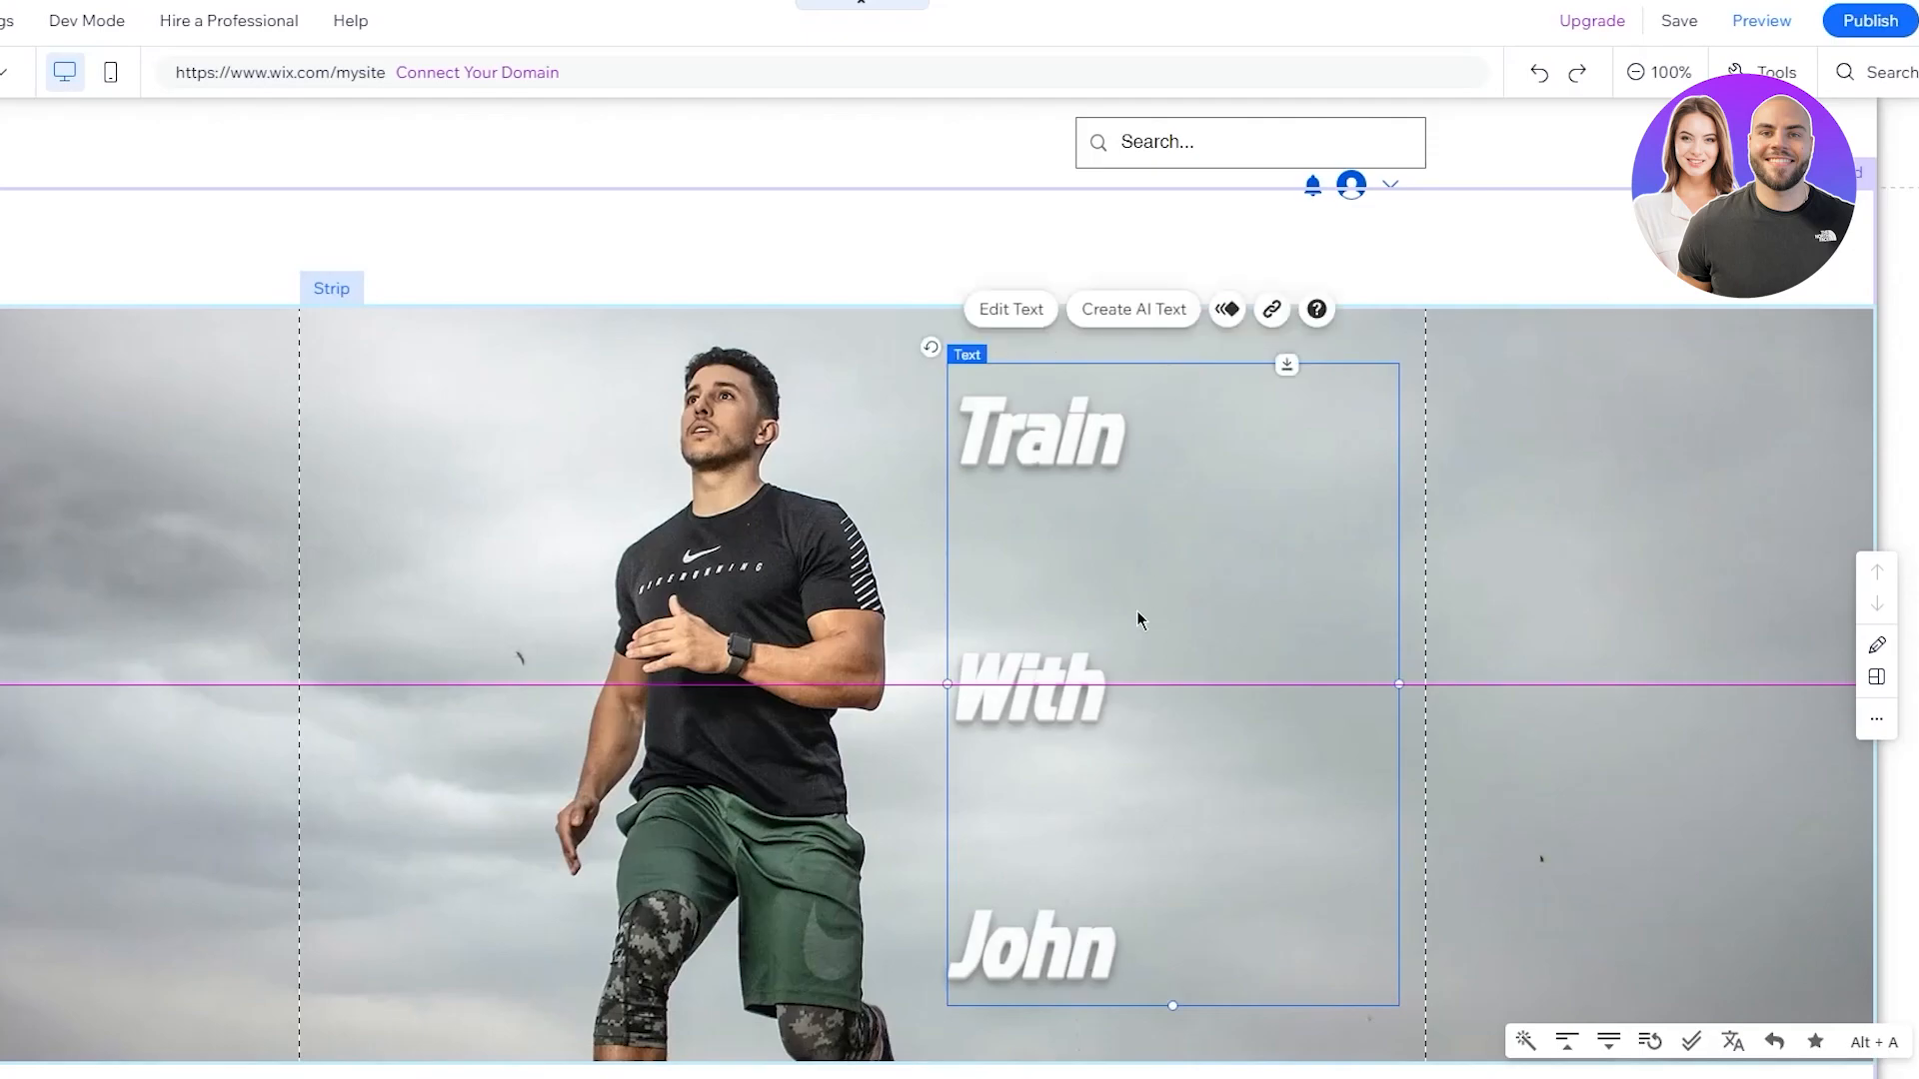
click(107, 574)
scroll(244, 505, down, 3)
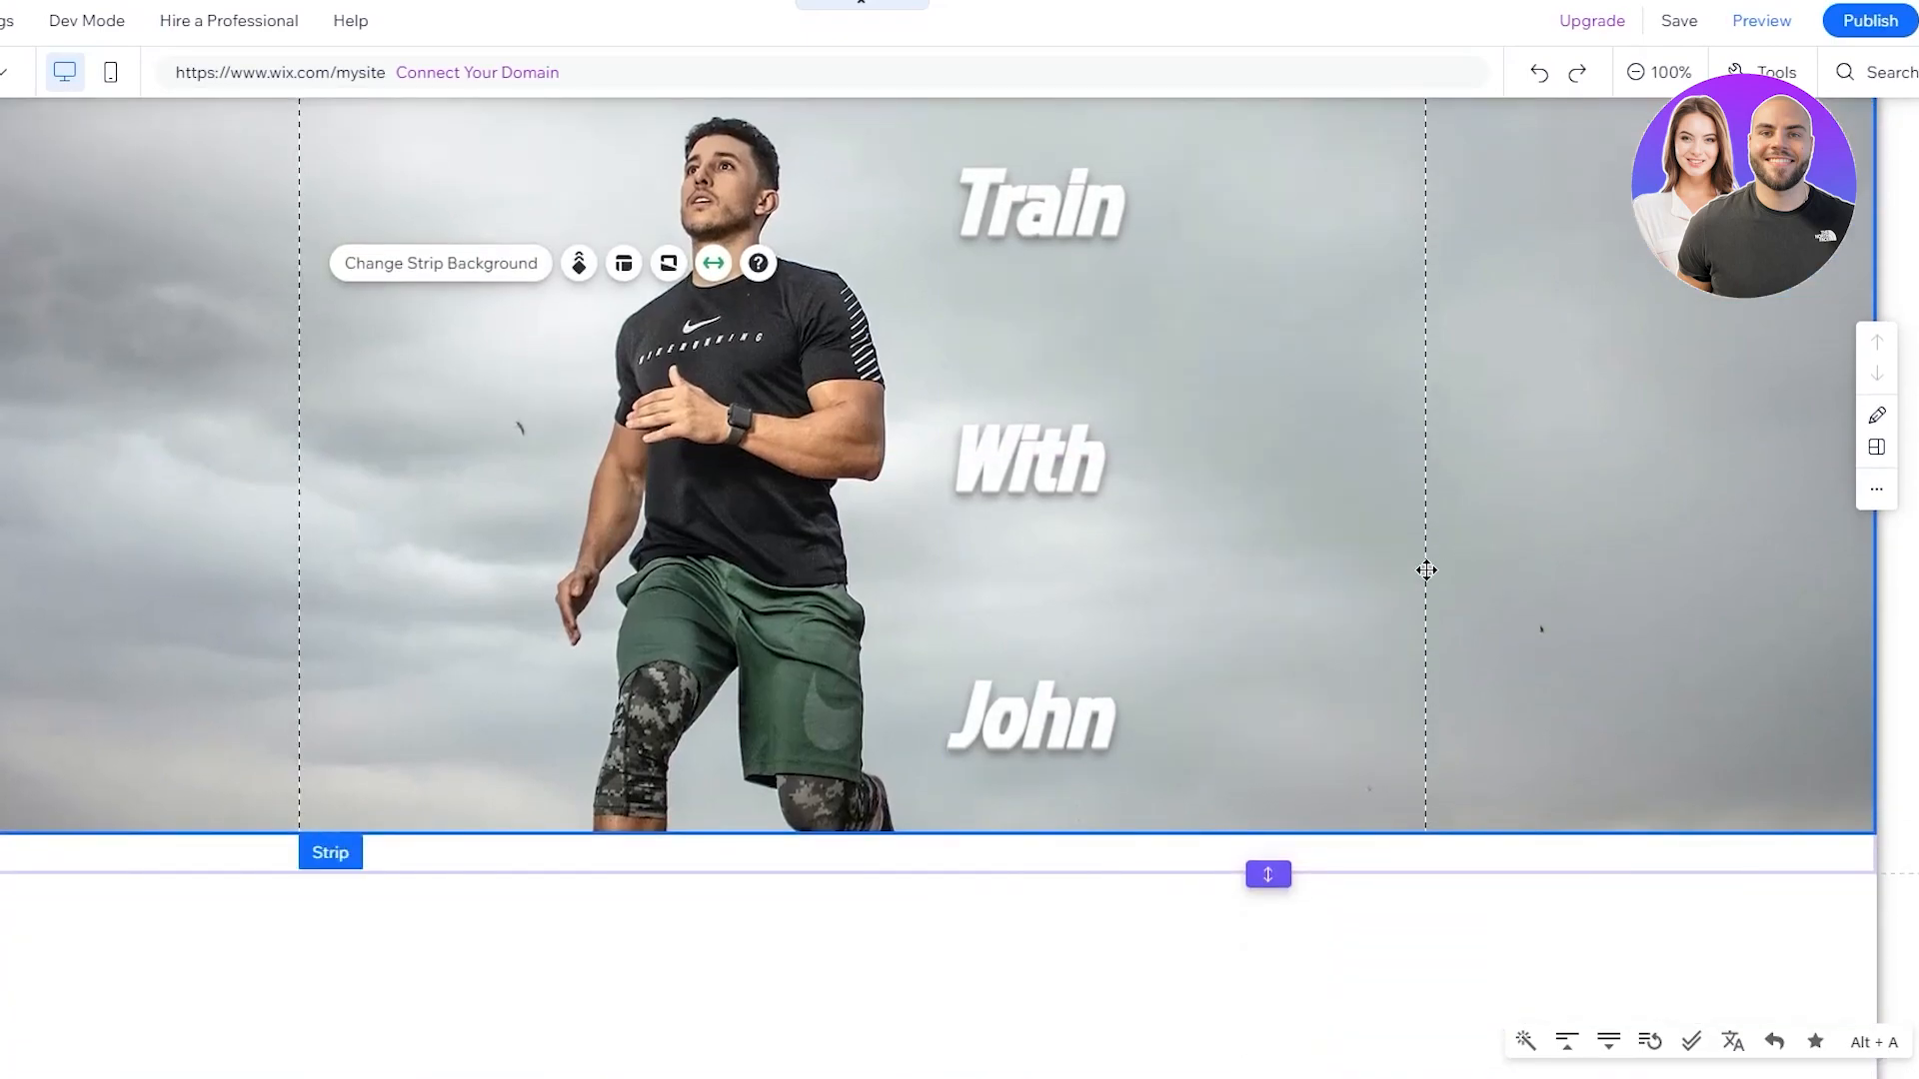
click(1119, 630)
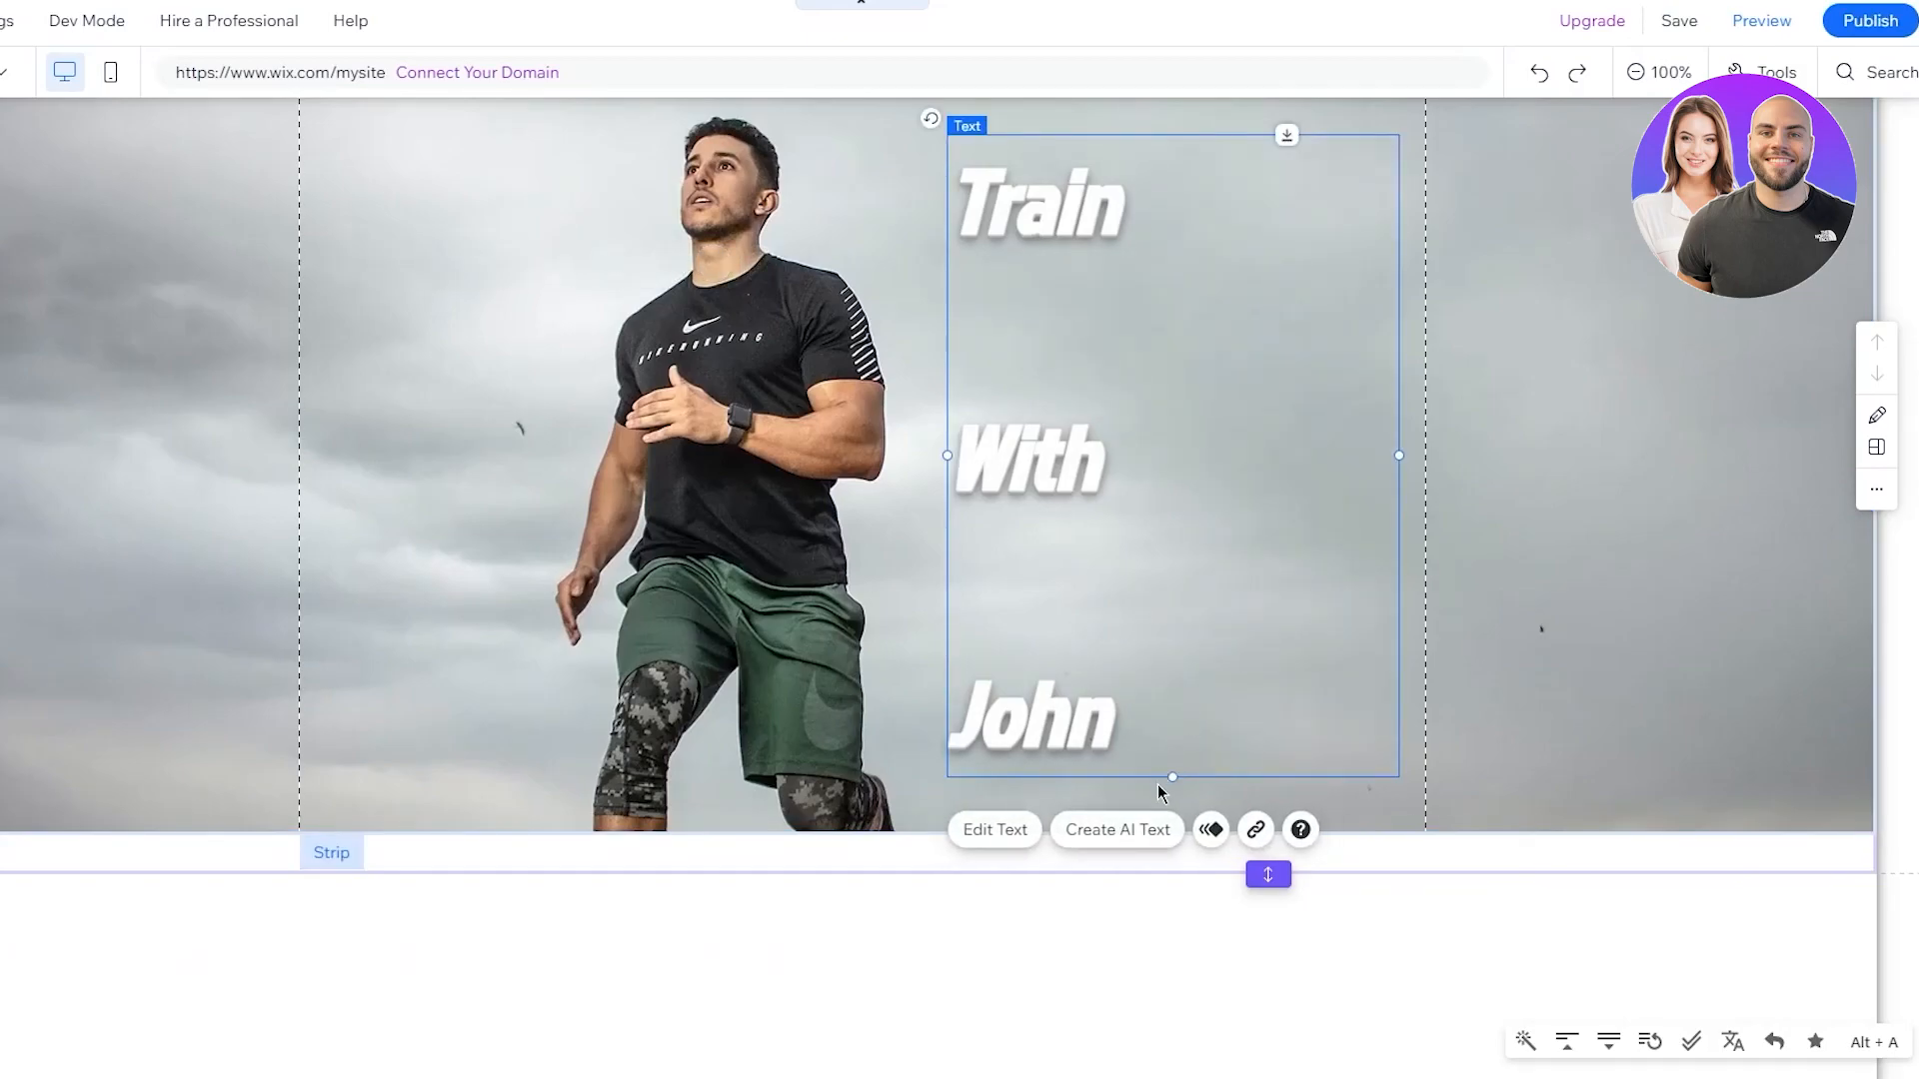
drag(1172, 776, 1172, 514)
drag(1176, 744, 1135, 599)
Delete the blank lines between Train, With and John
double_click(1012, 666)
click(1006, 712)
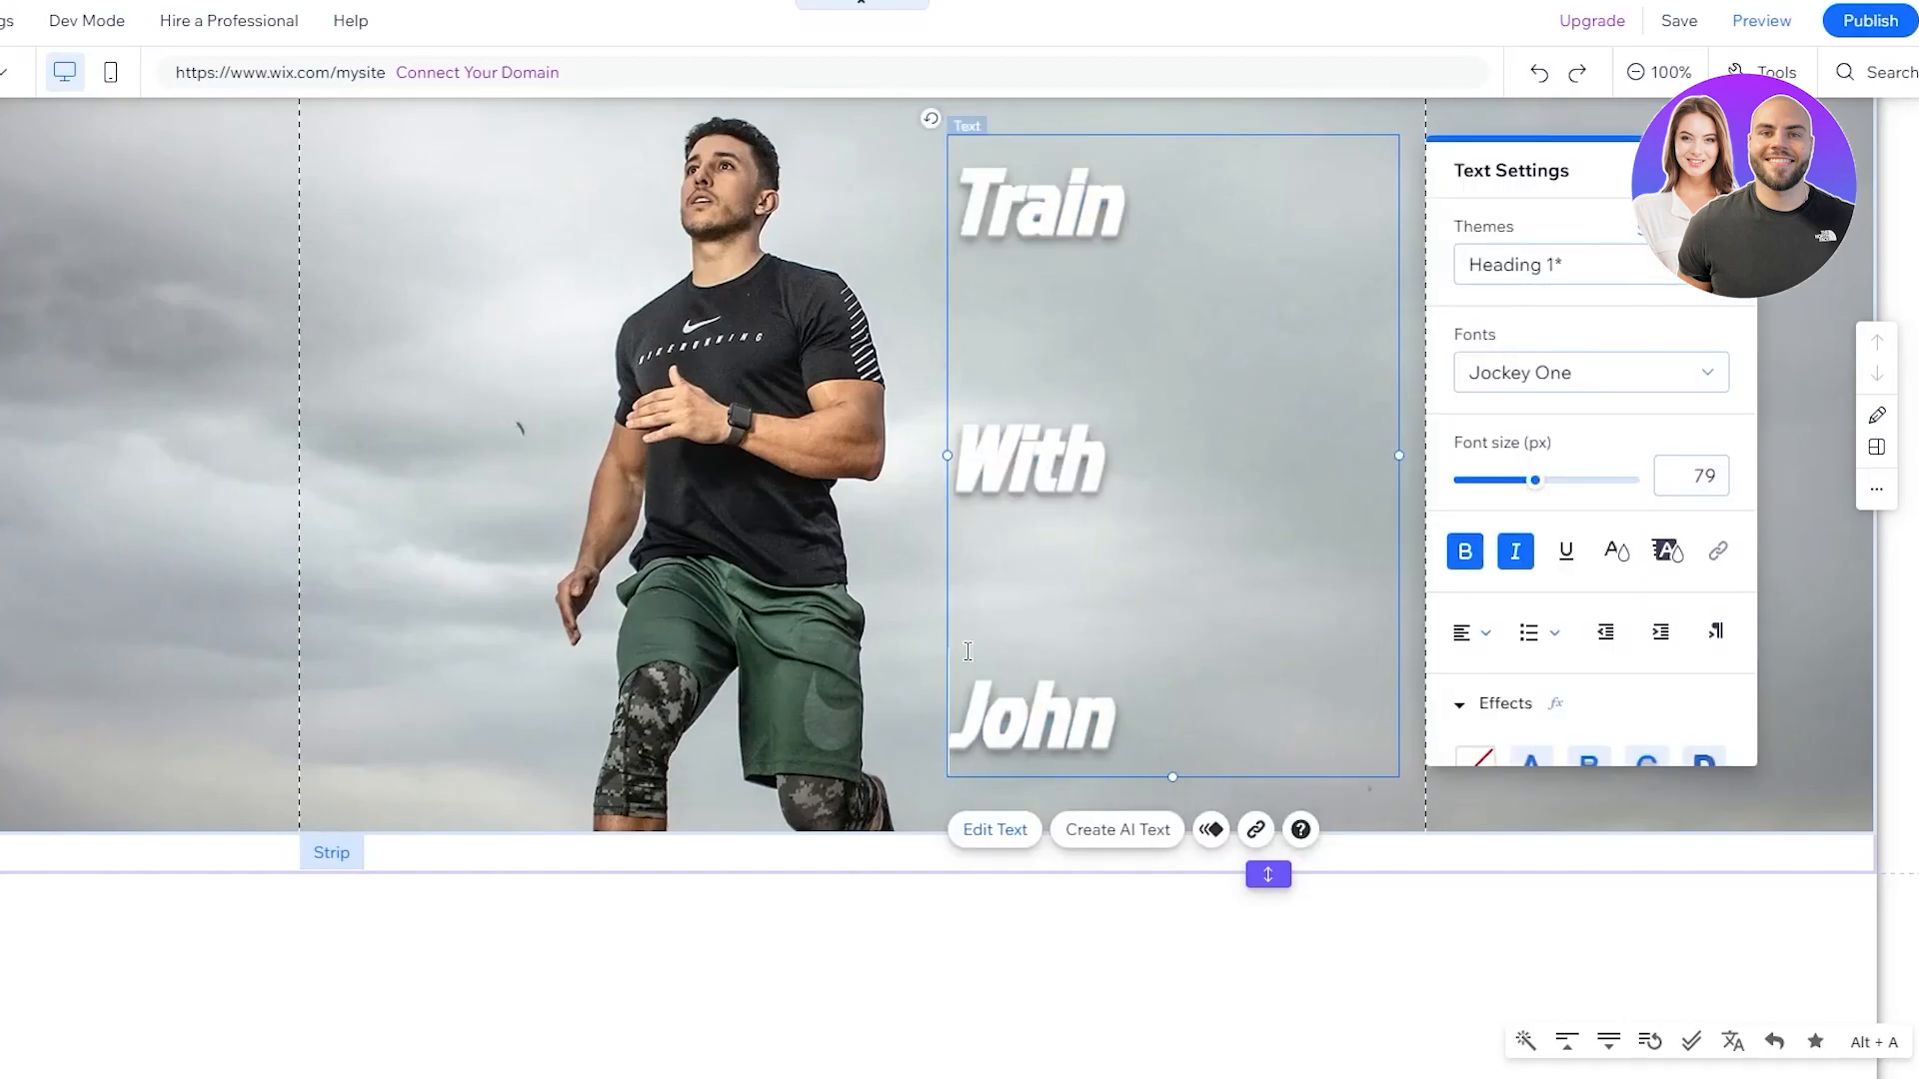
key(BackSpace)
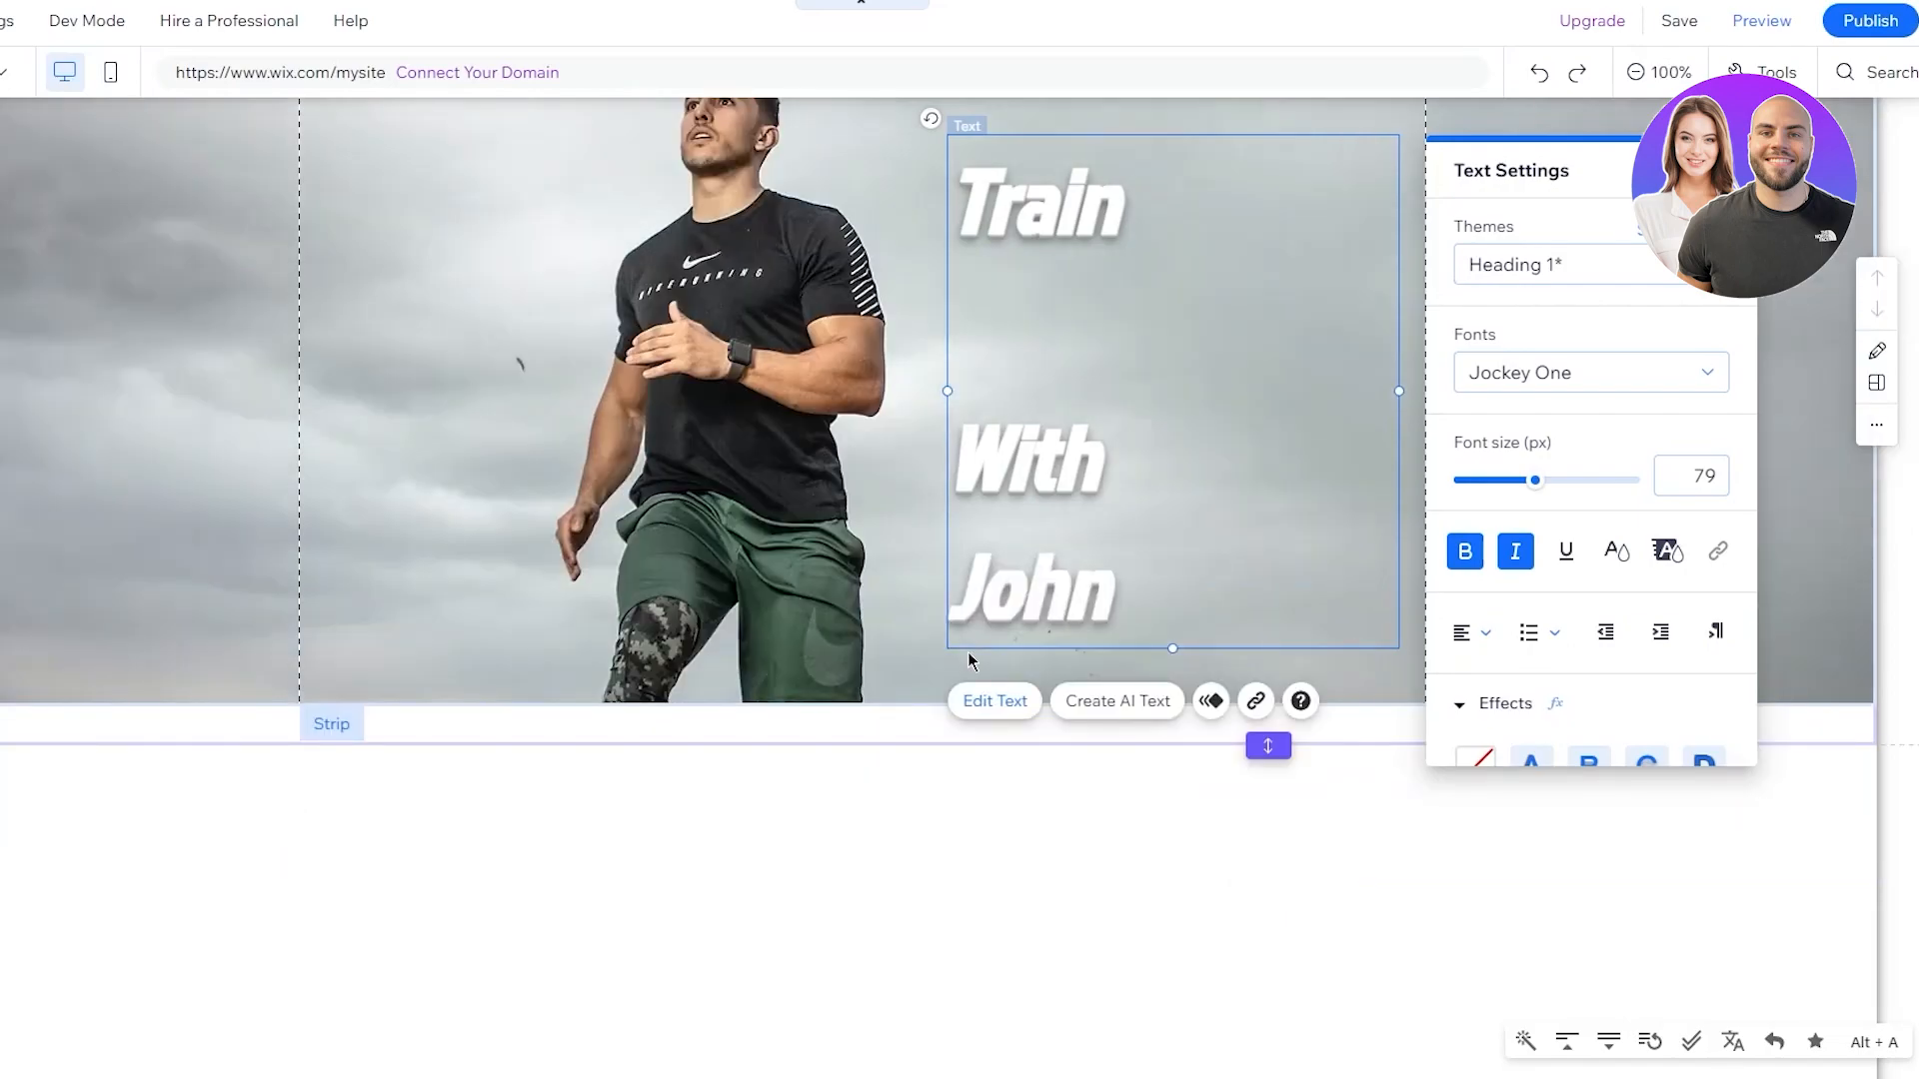
key(BackSpace)
scroll(896, 645, up, 2)
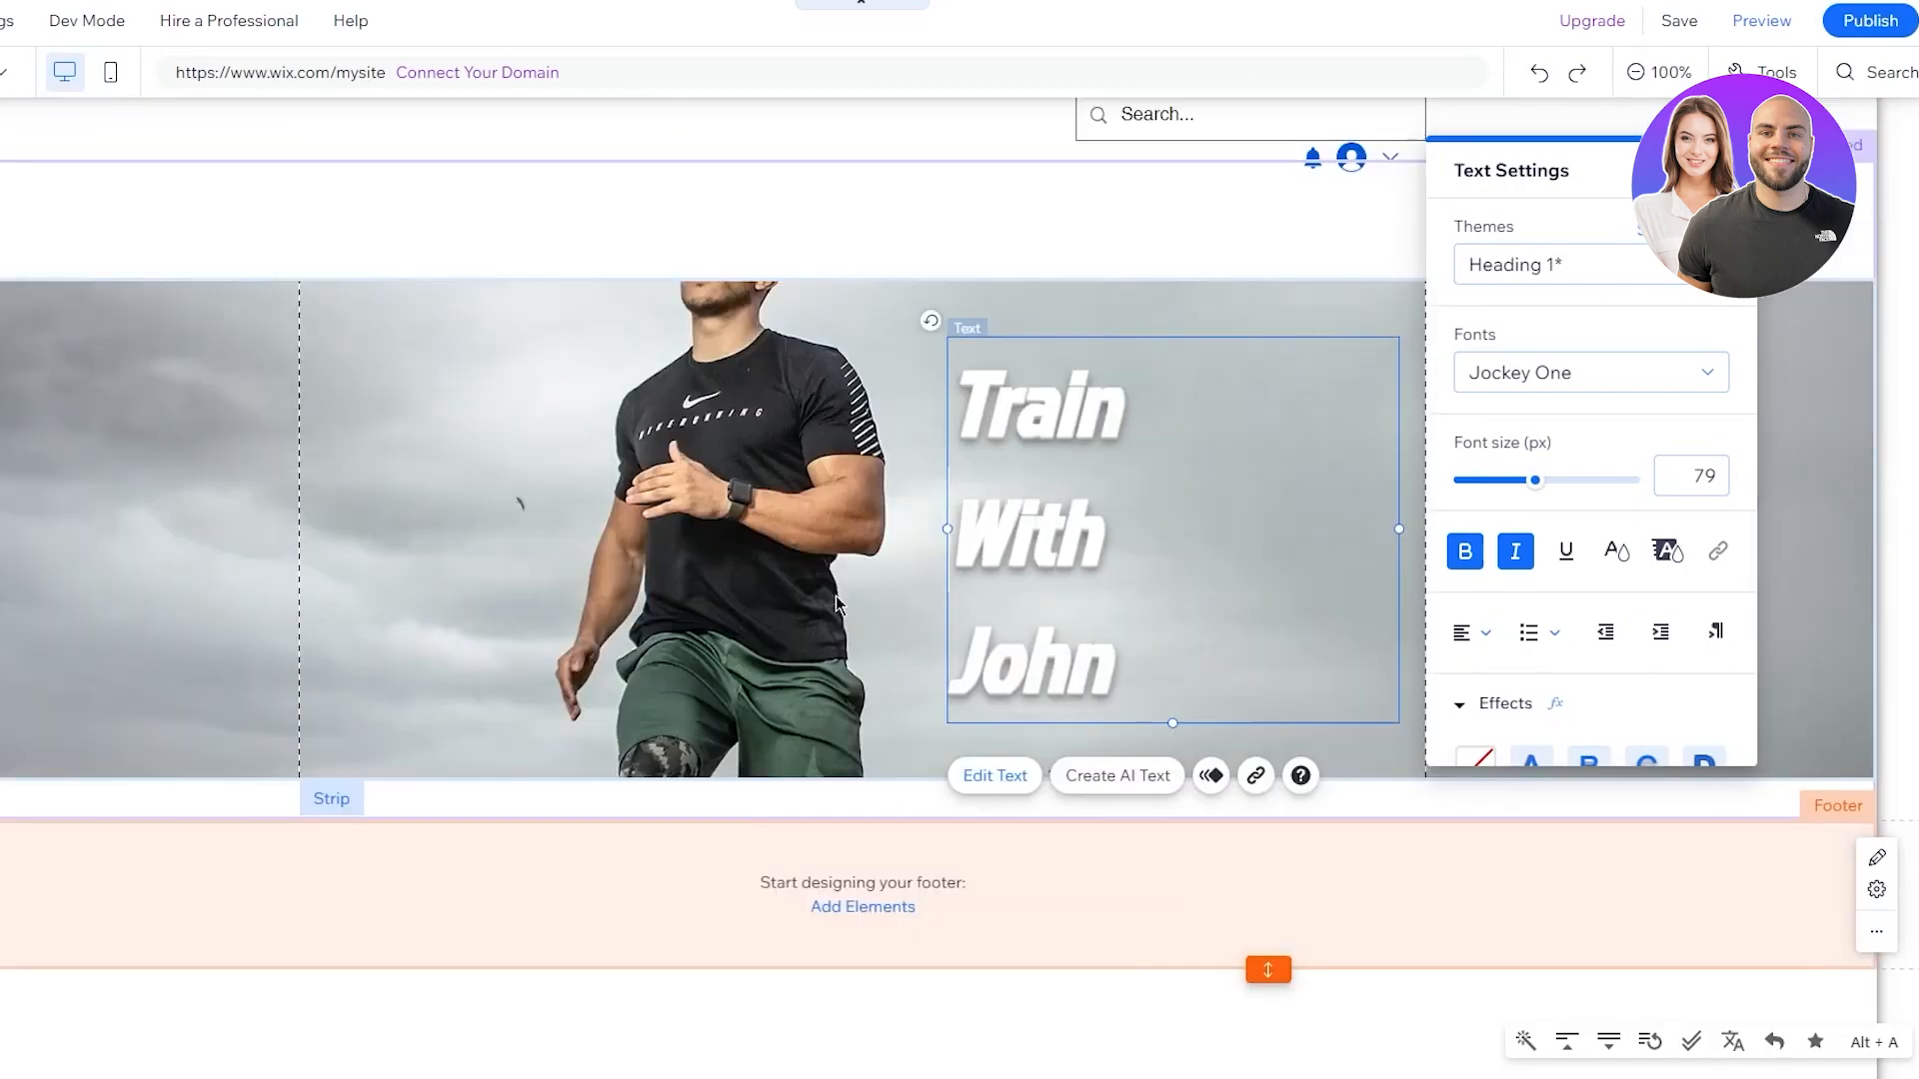
Nudge the heading into its final spot, slightly right and down in the strip
click(716, 250)
click(1024, 518)
drag(1024, 518, 1011, 482)
click(1385, 530)
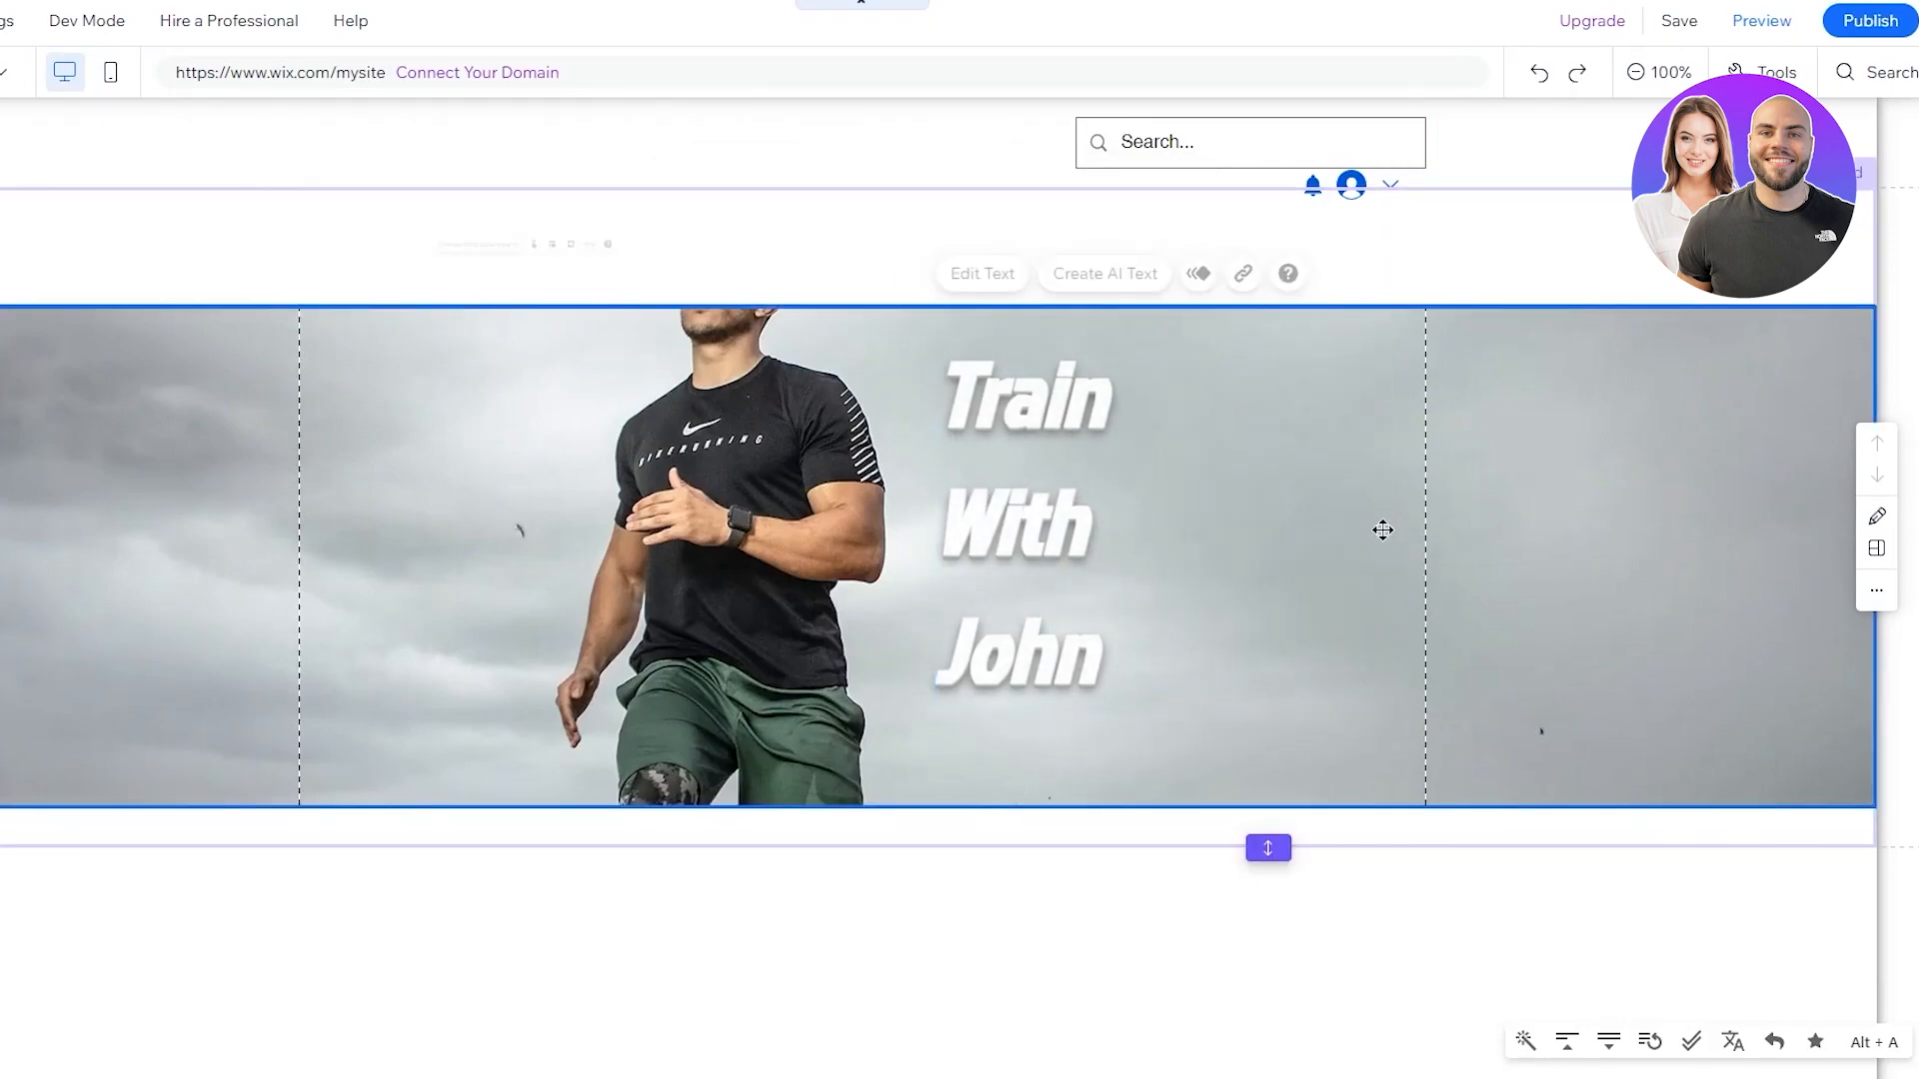
click(1208, 558)
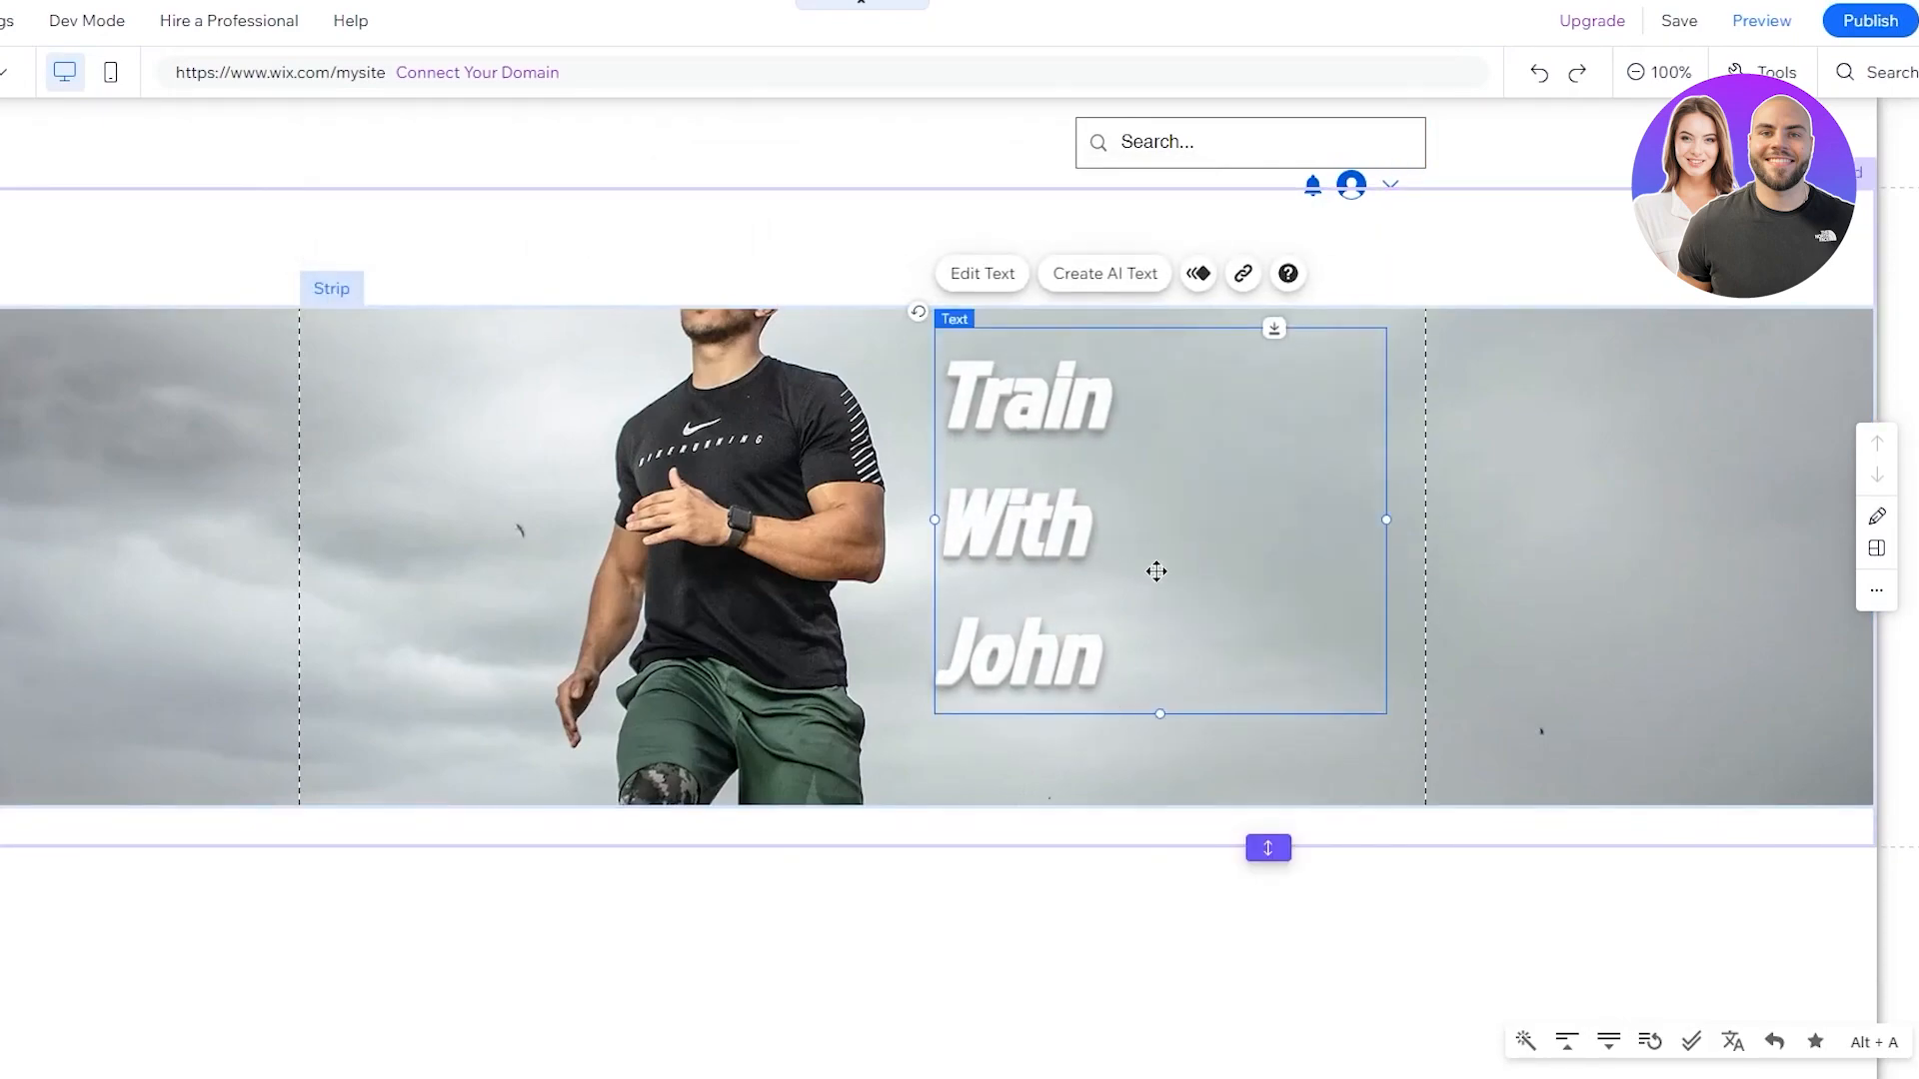
drag(1165, 480, 1204, 497)
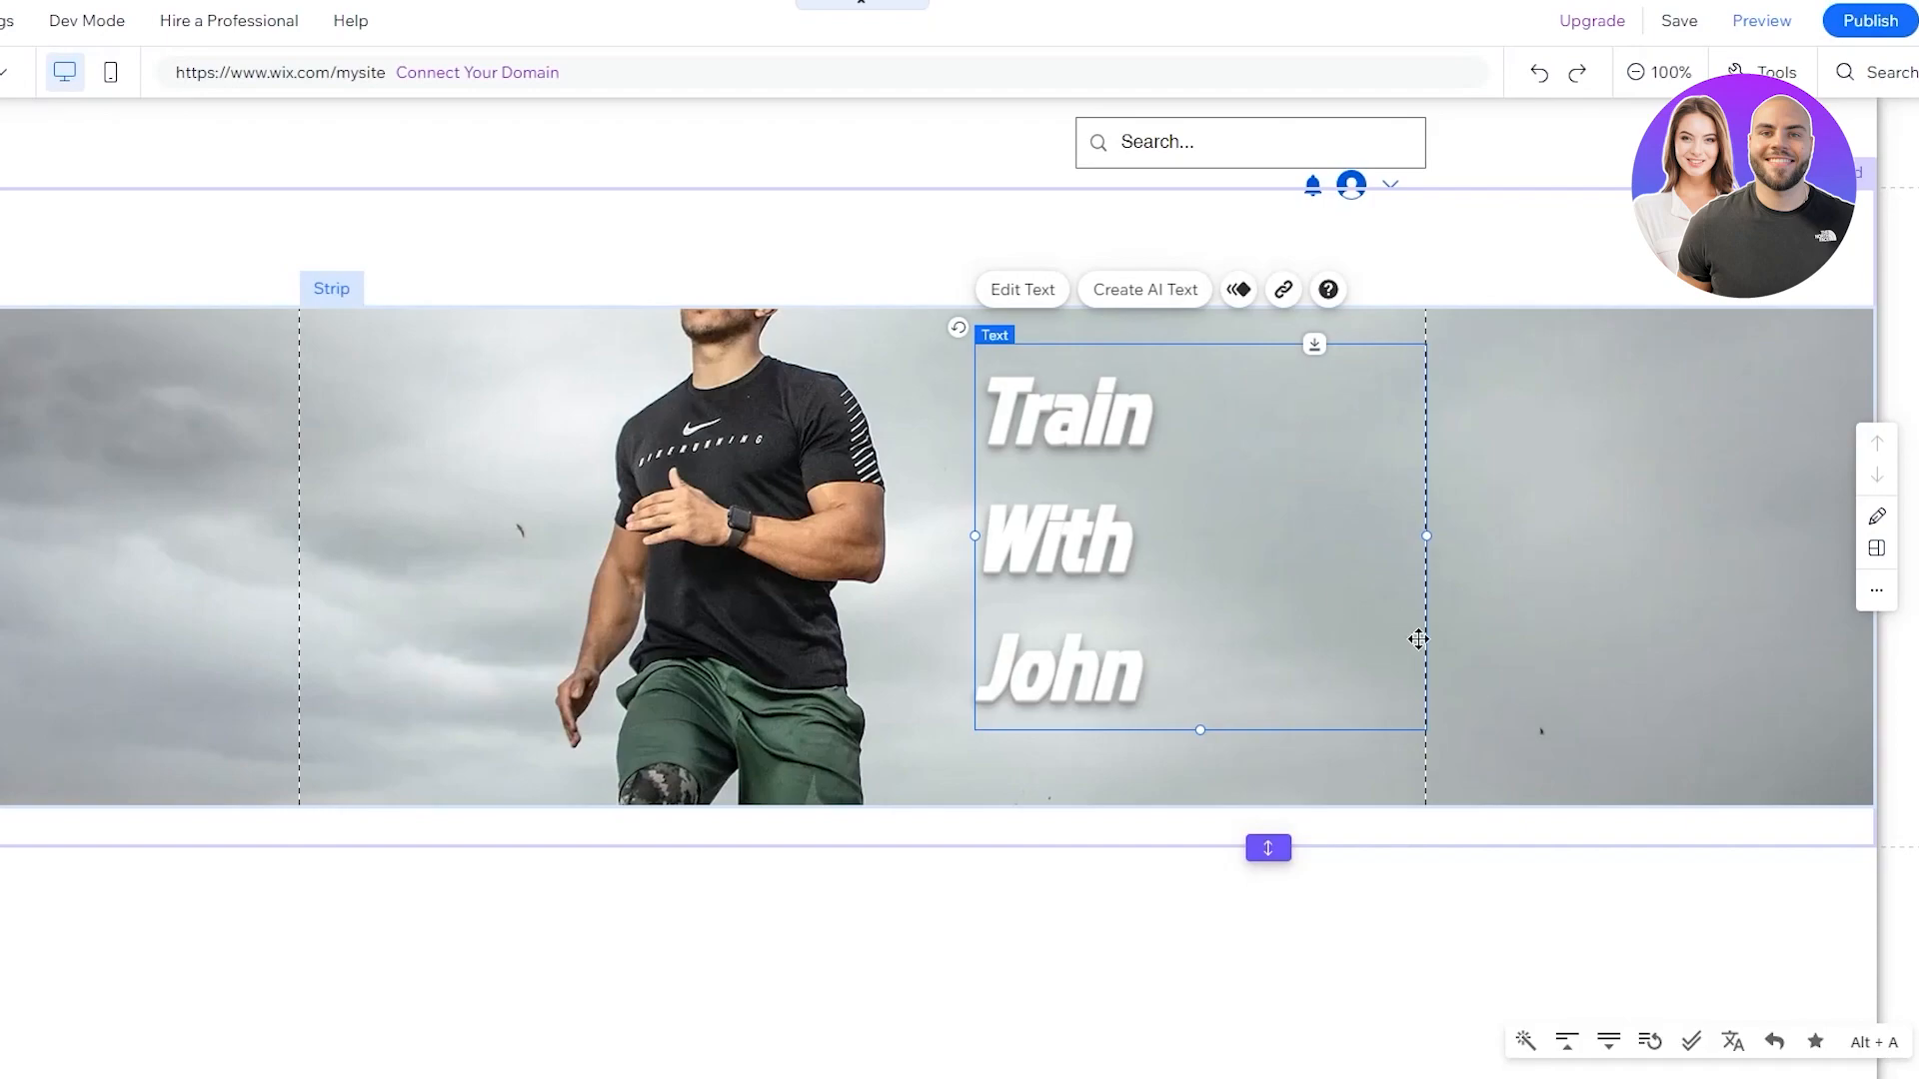
click(1030, 796)
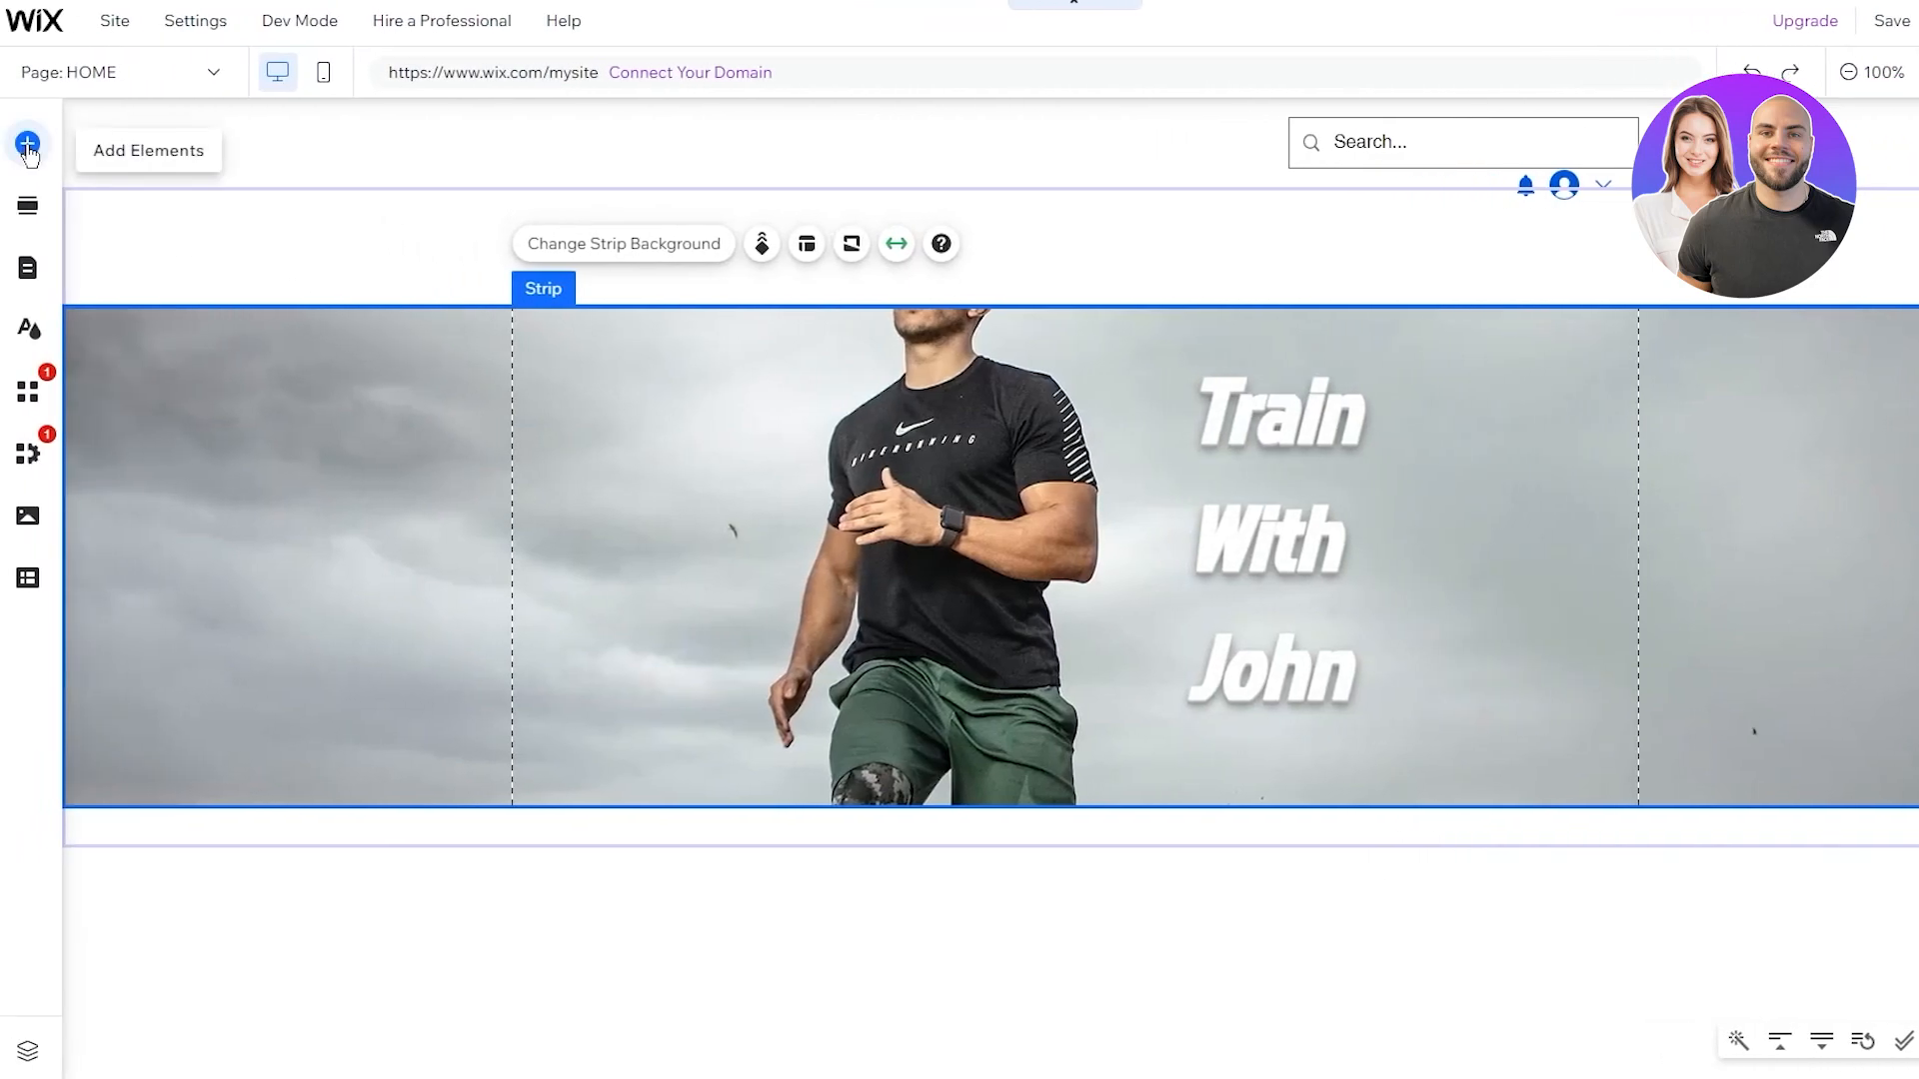
click(28, 146)
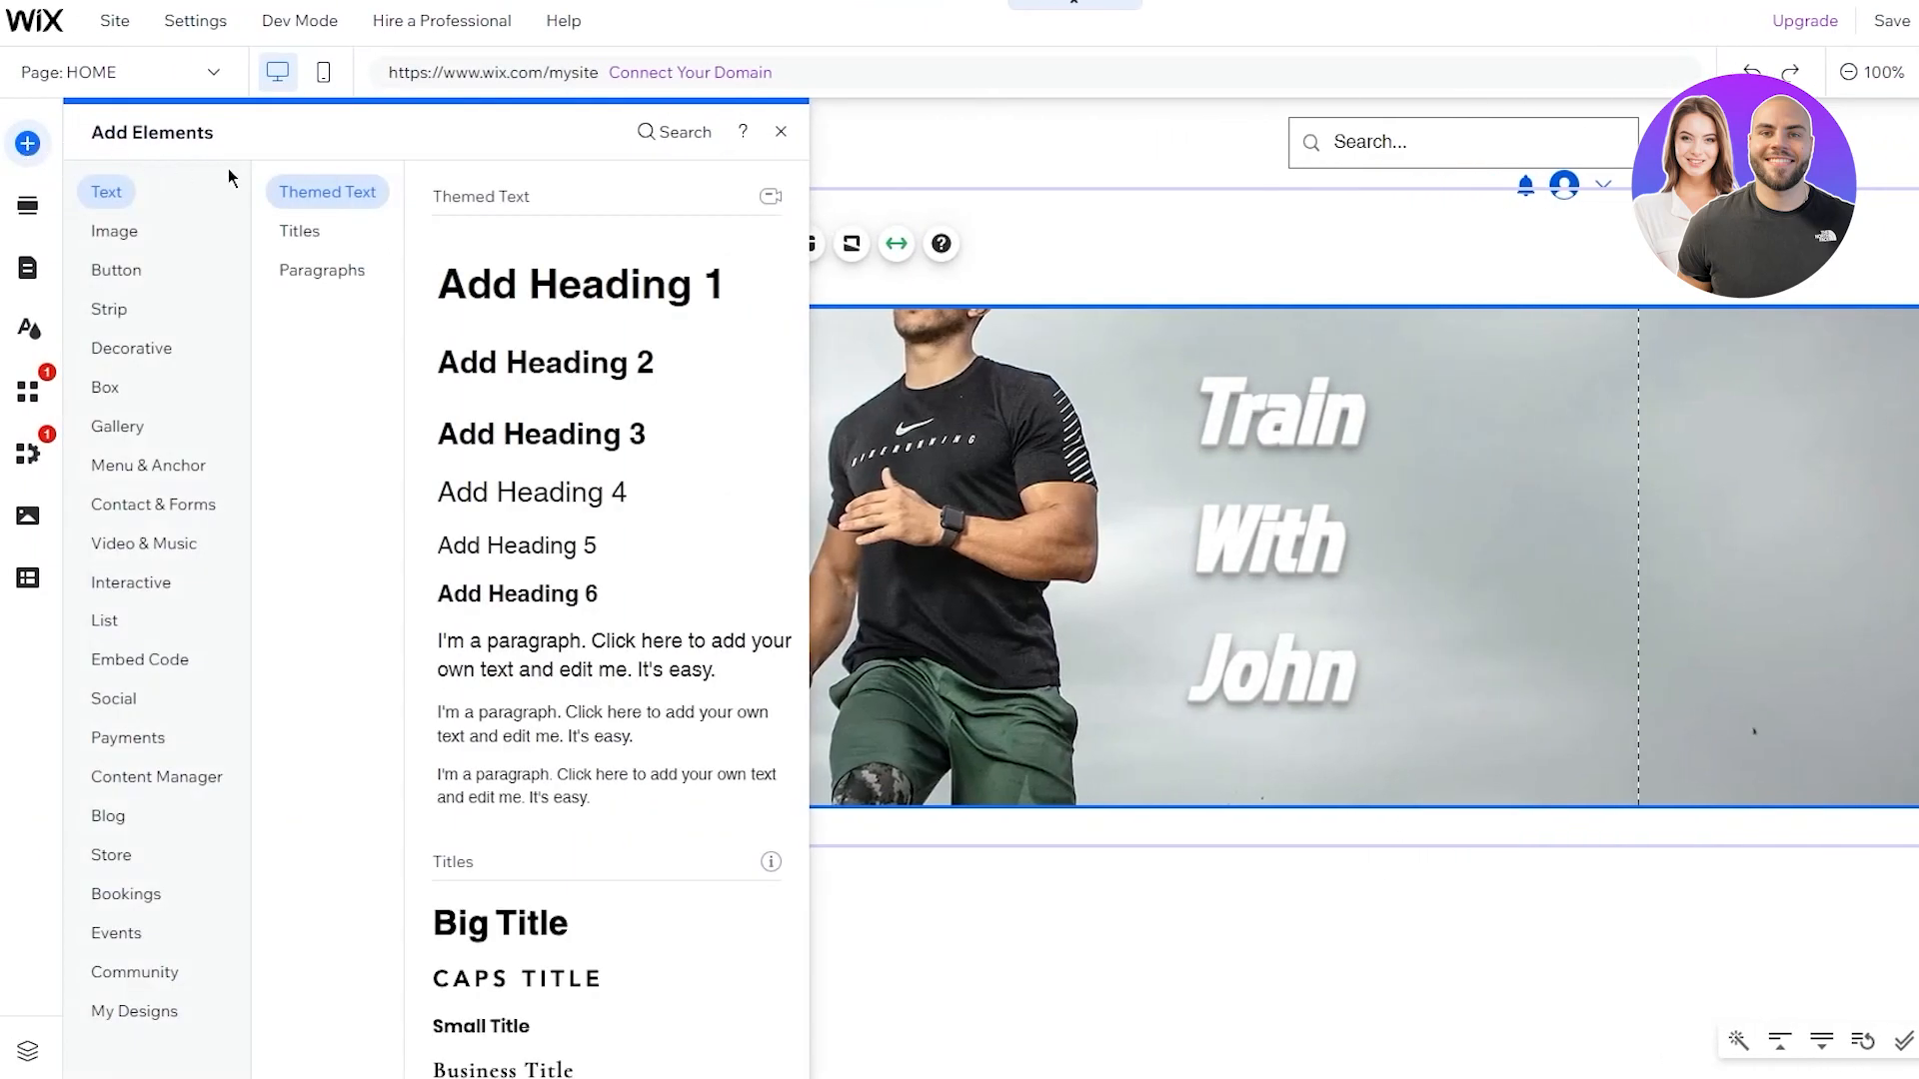
Place a Heading 6 text box under the main heading reading 'Your Body, Your Way'
drag(560, 594, 1435, 768)
double_click(1359, 765)
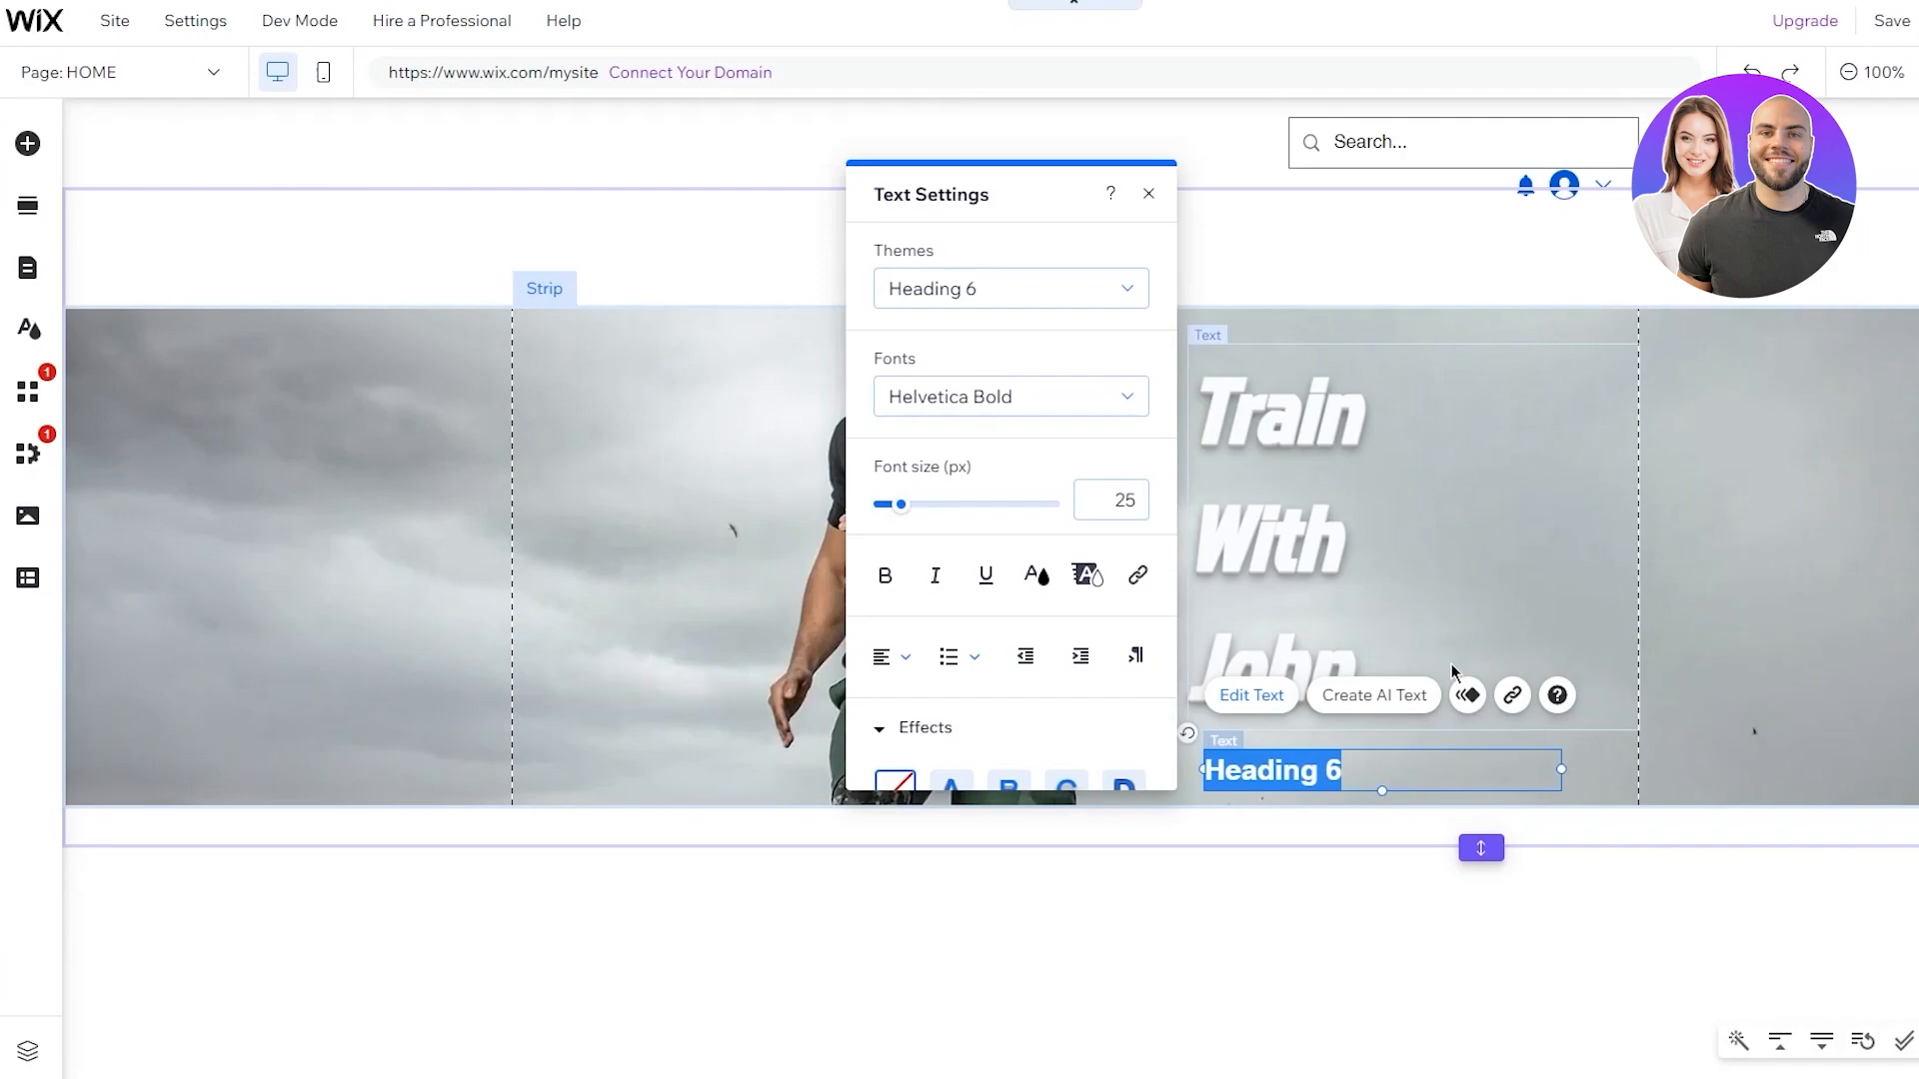
text(Yo)
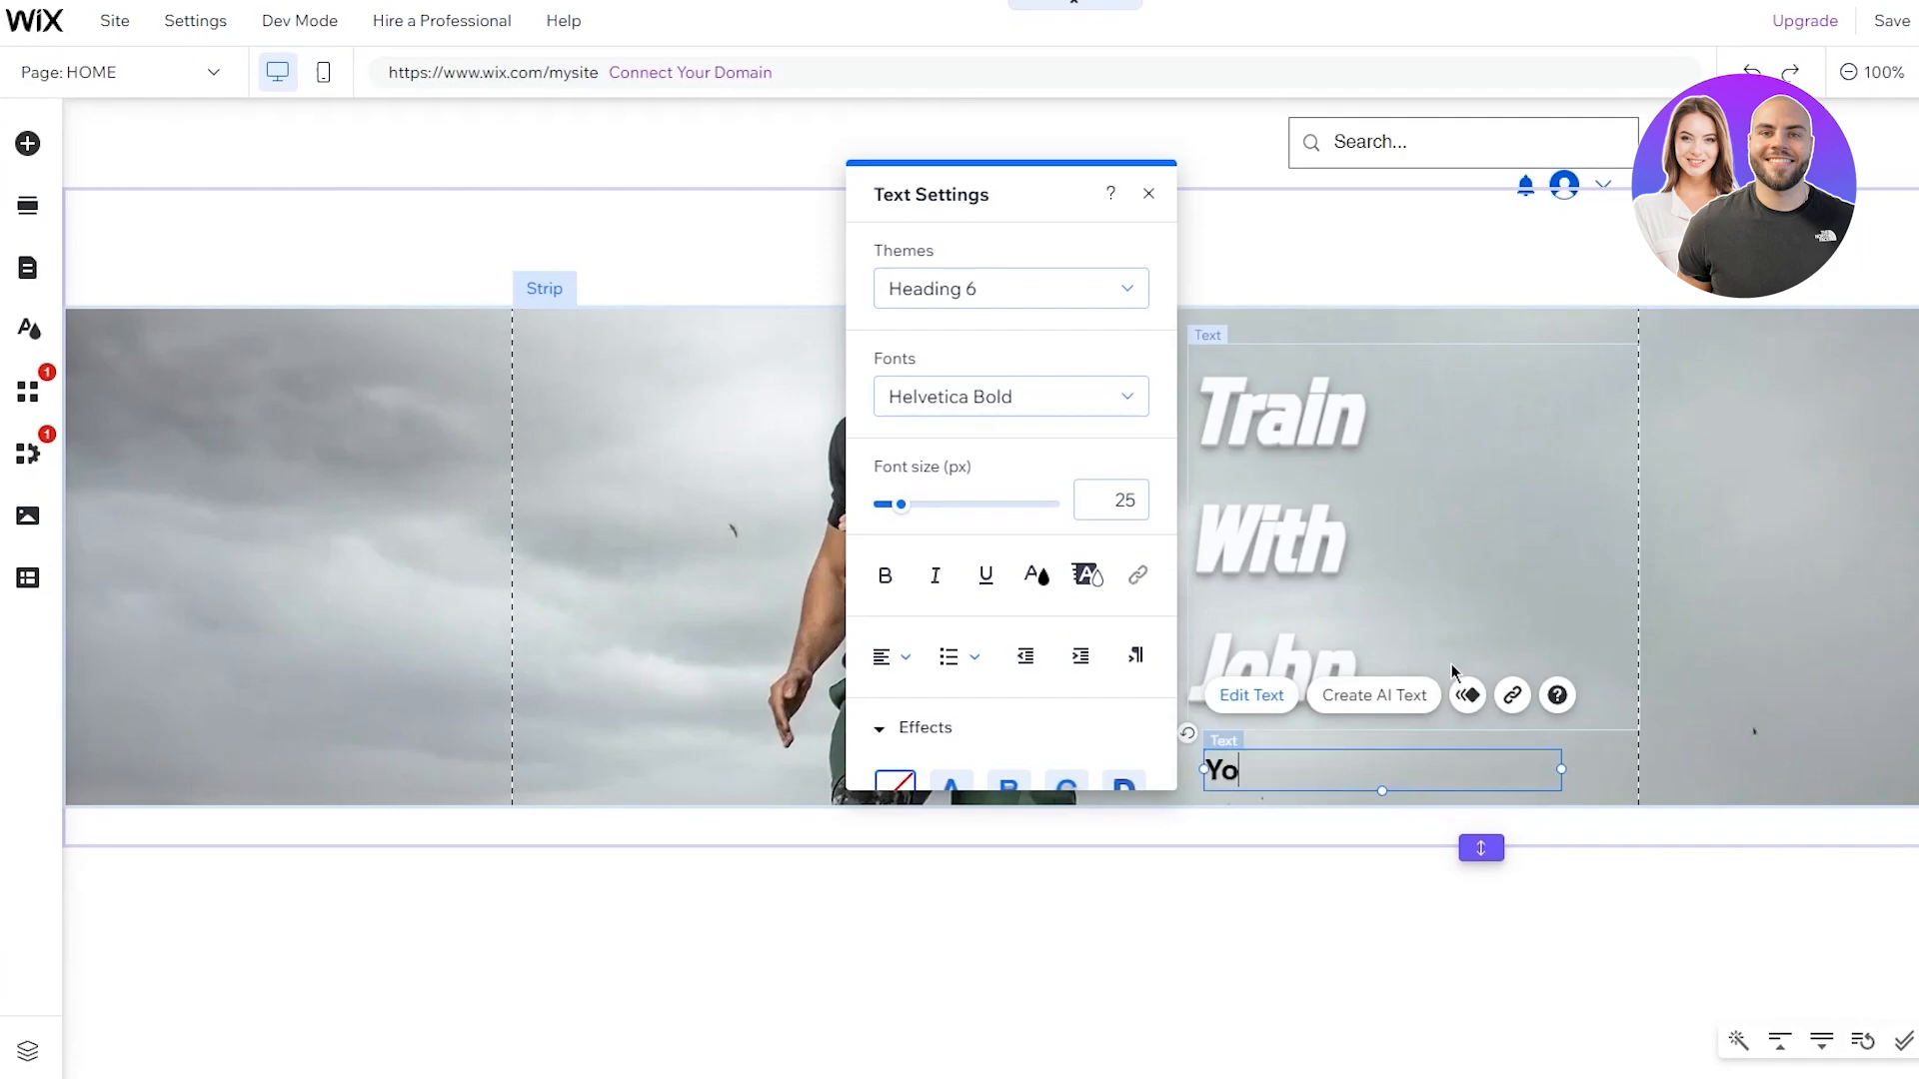
text(ur Body, Your )
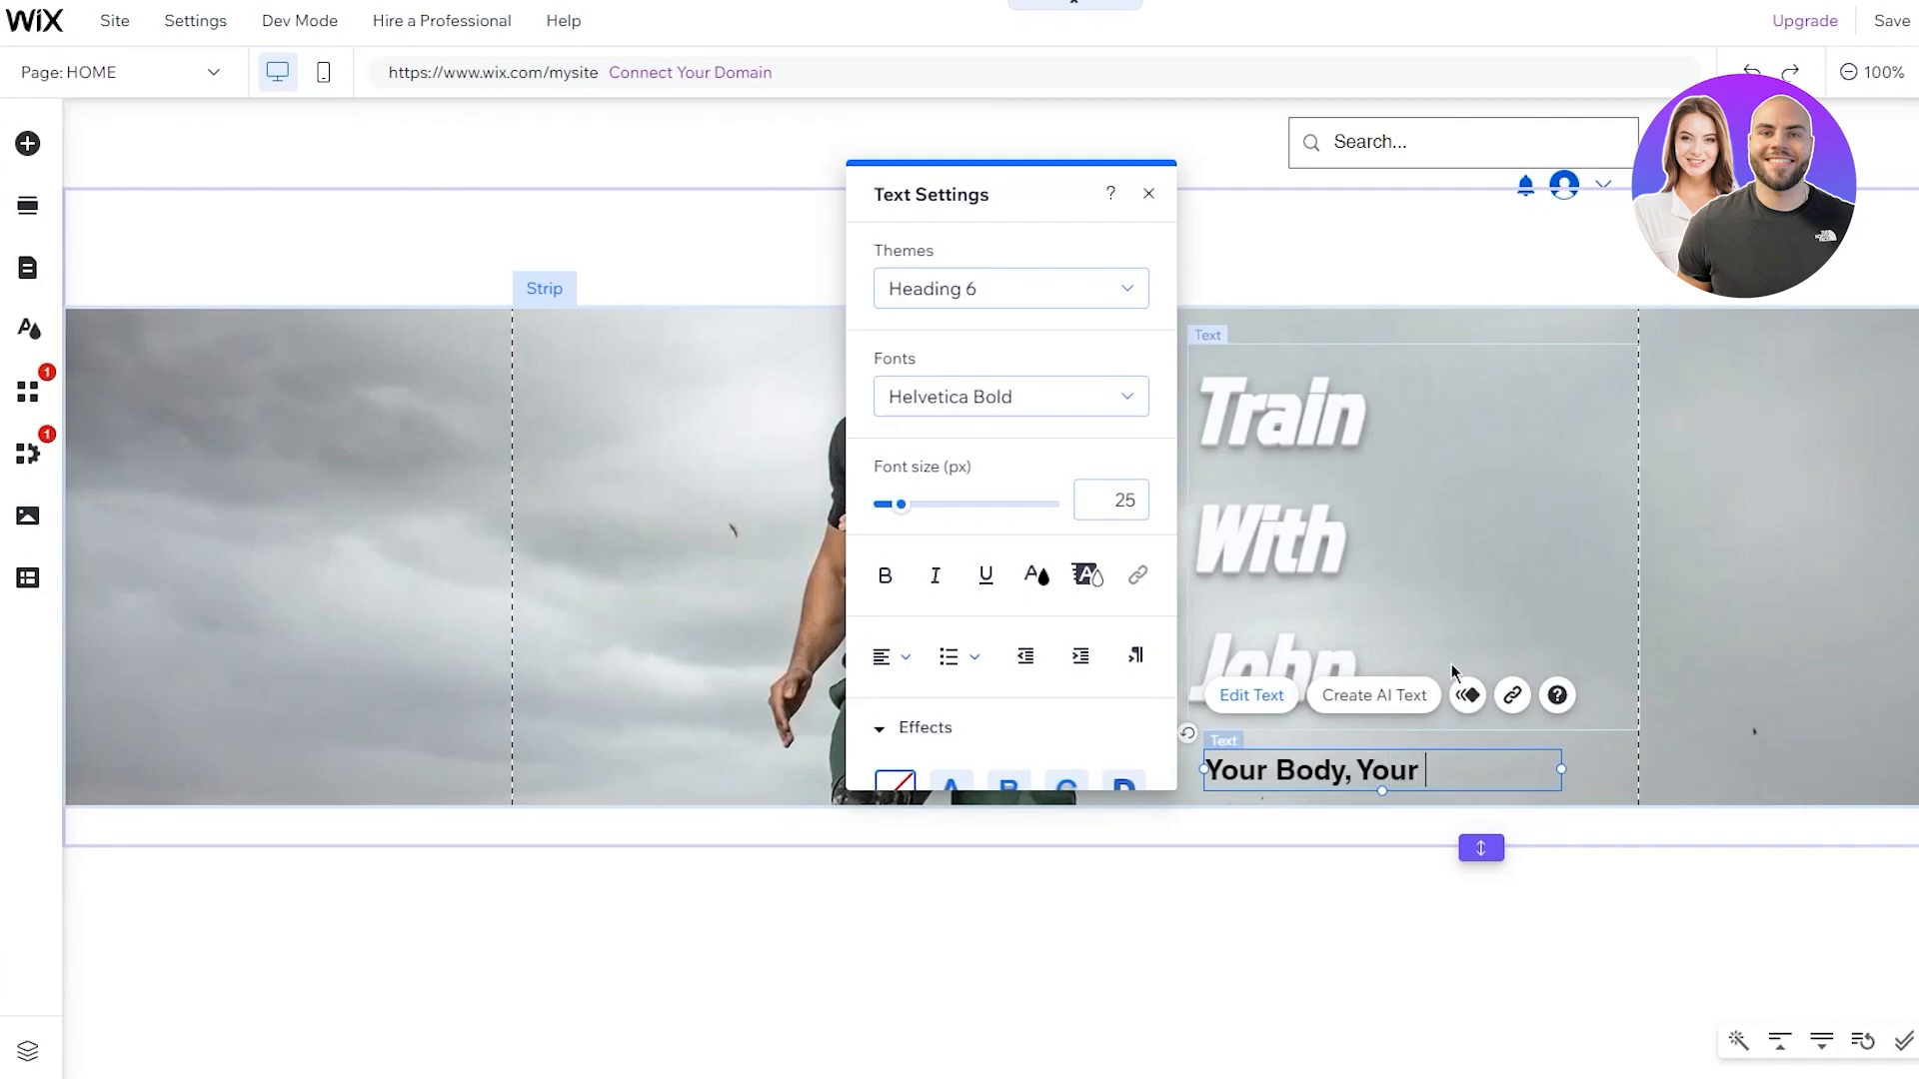
text(Way)
Make the subheading text white and apply text effect C
drag(1529, 781, 1199, 766)
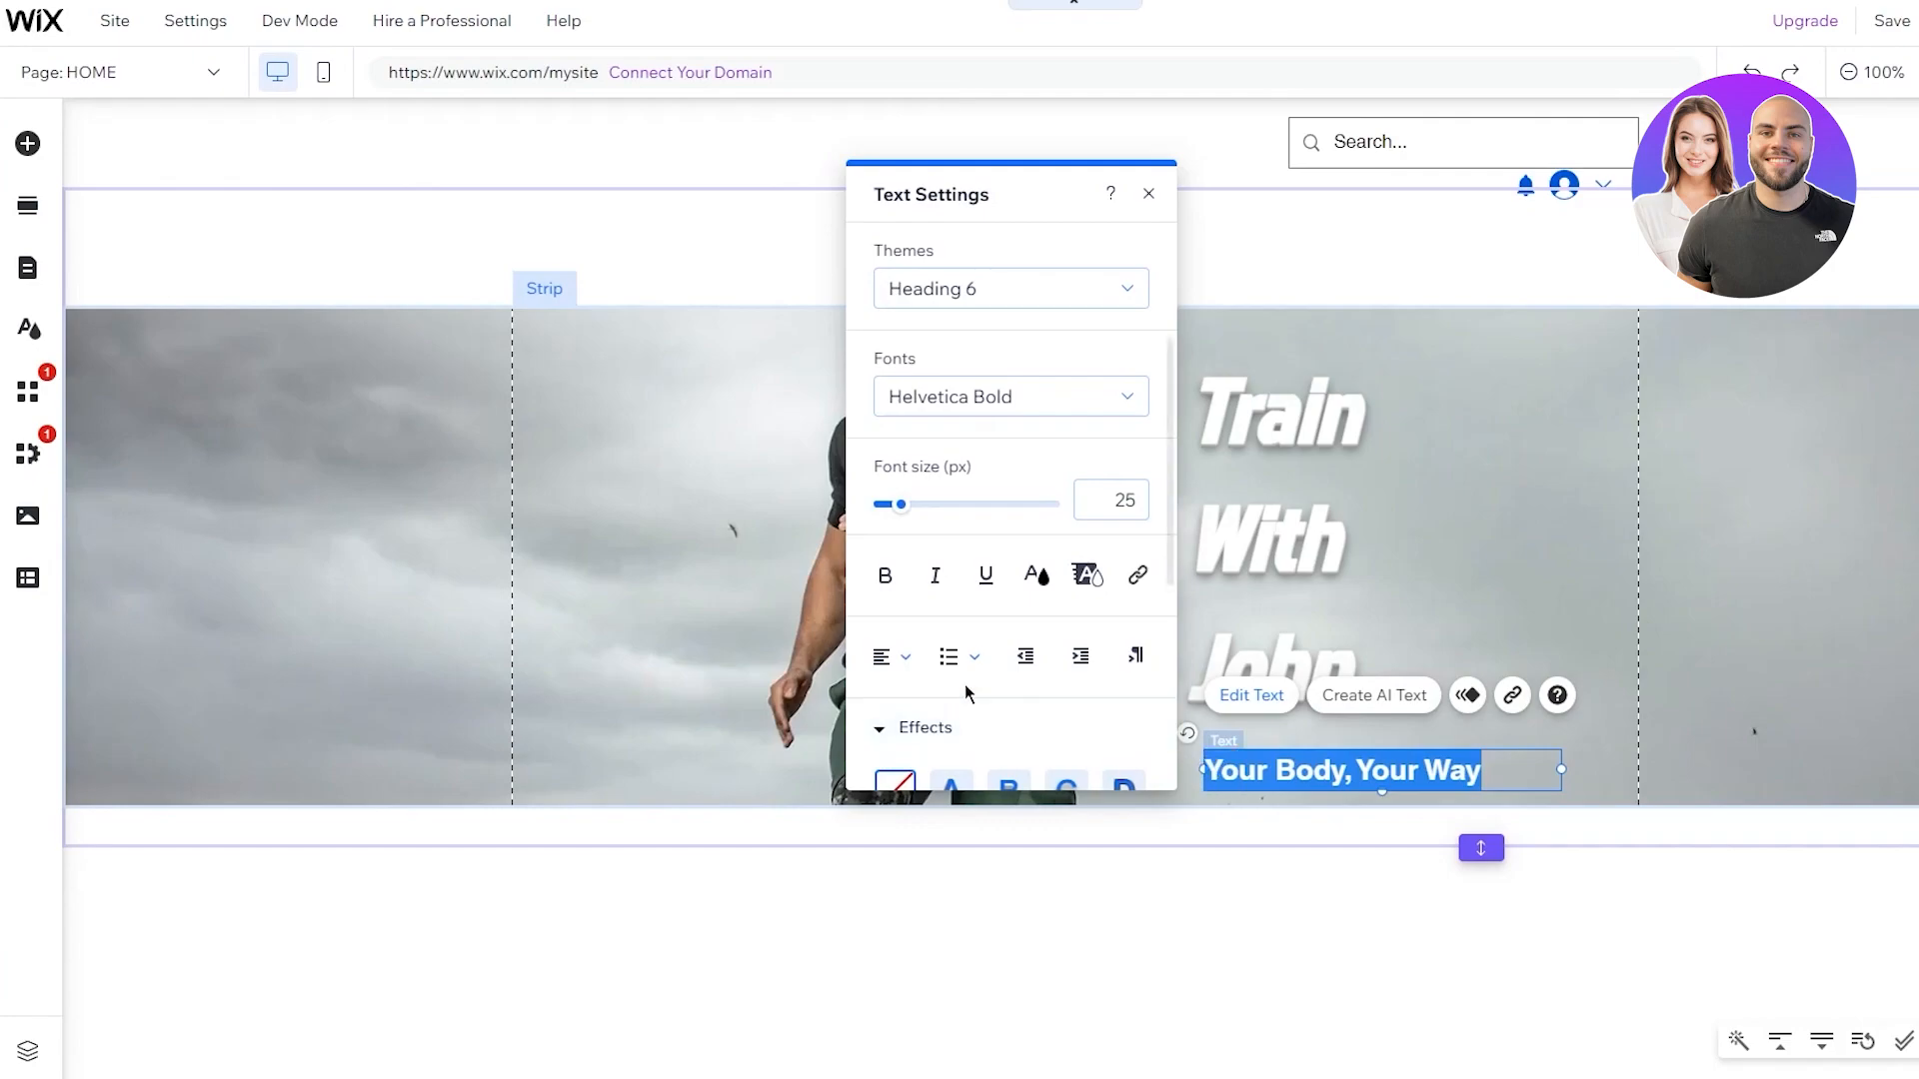
click(1033, 577)
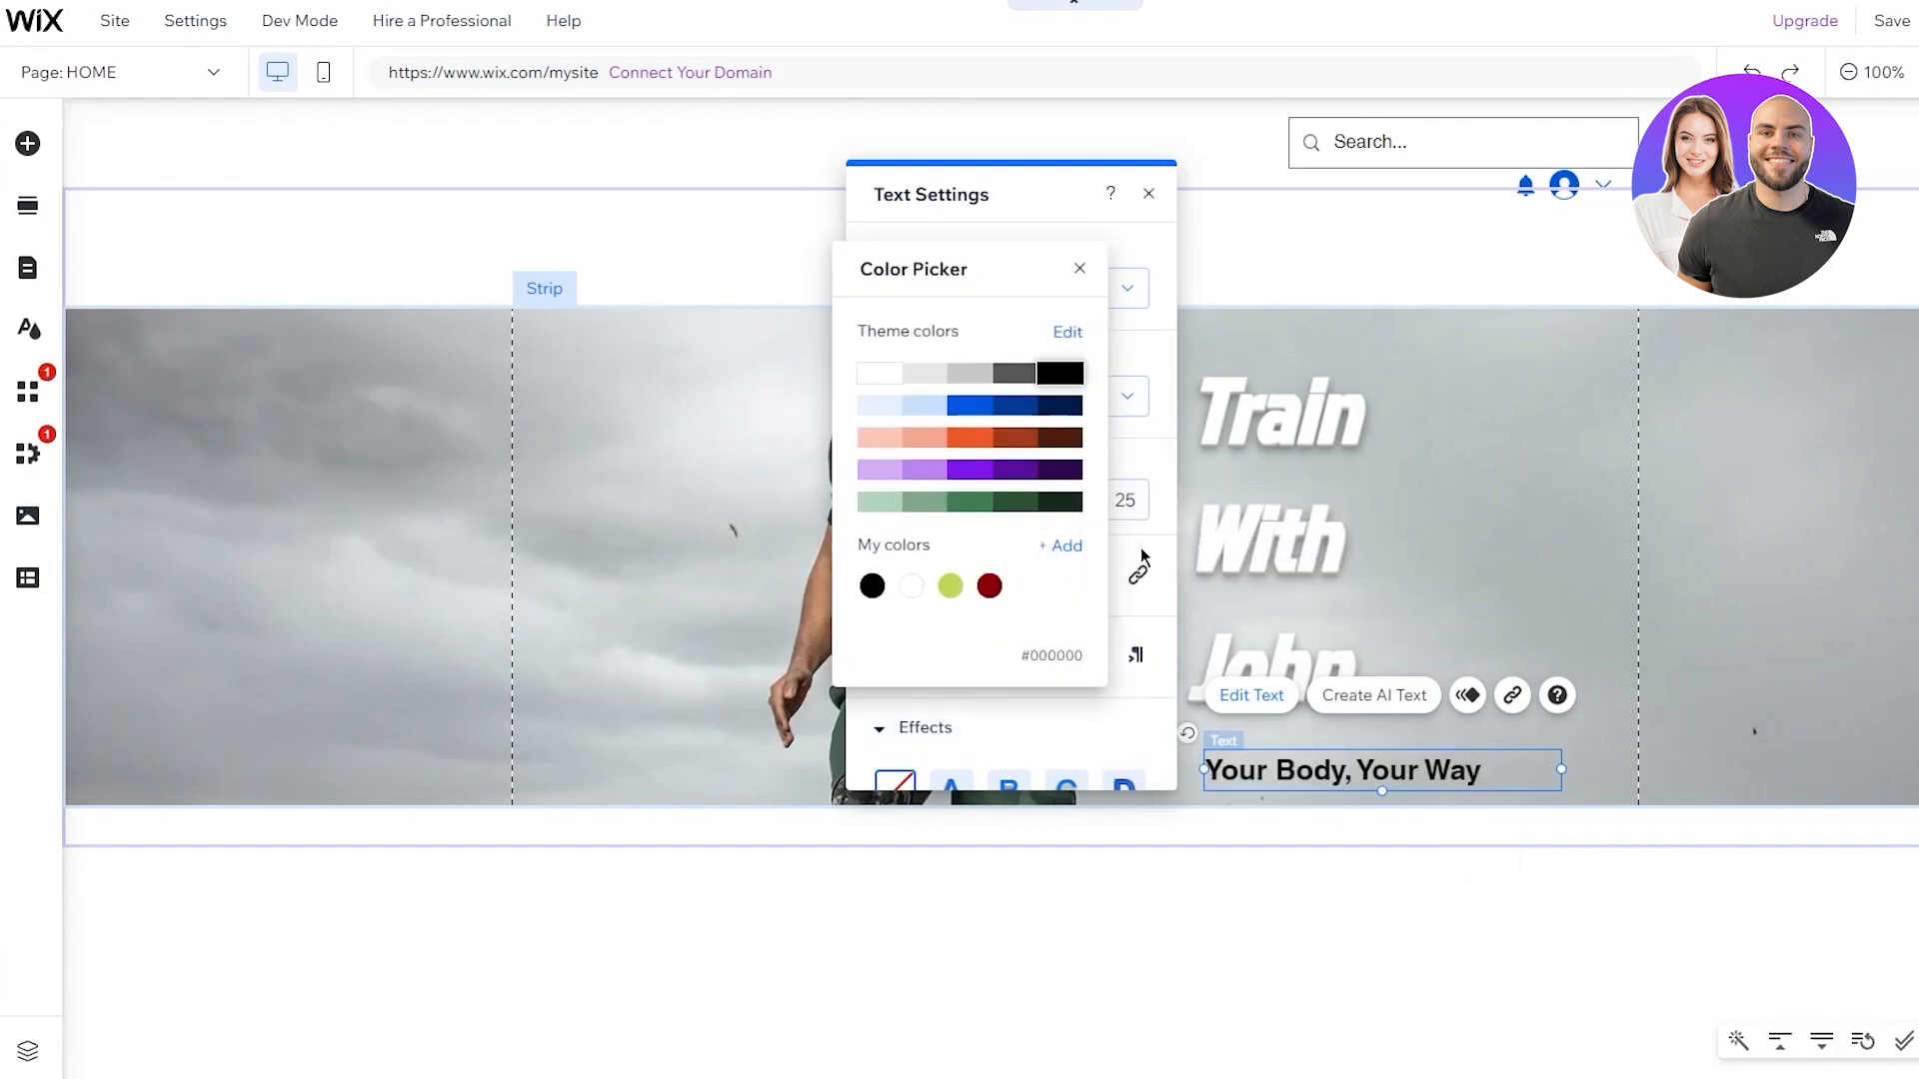
click(869, 378)
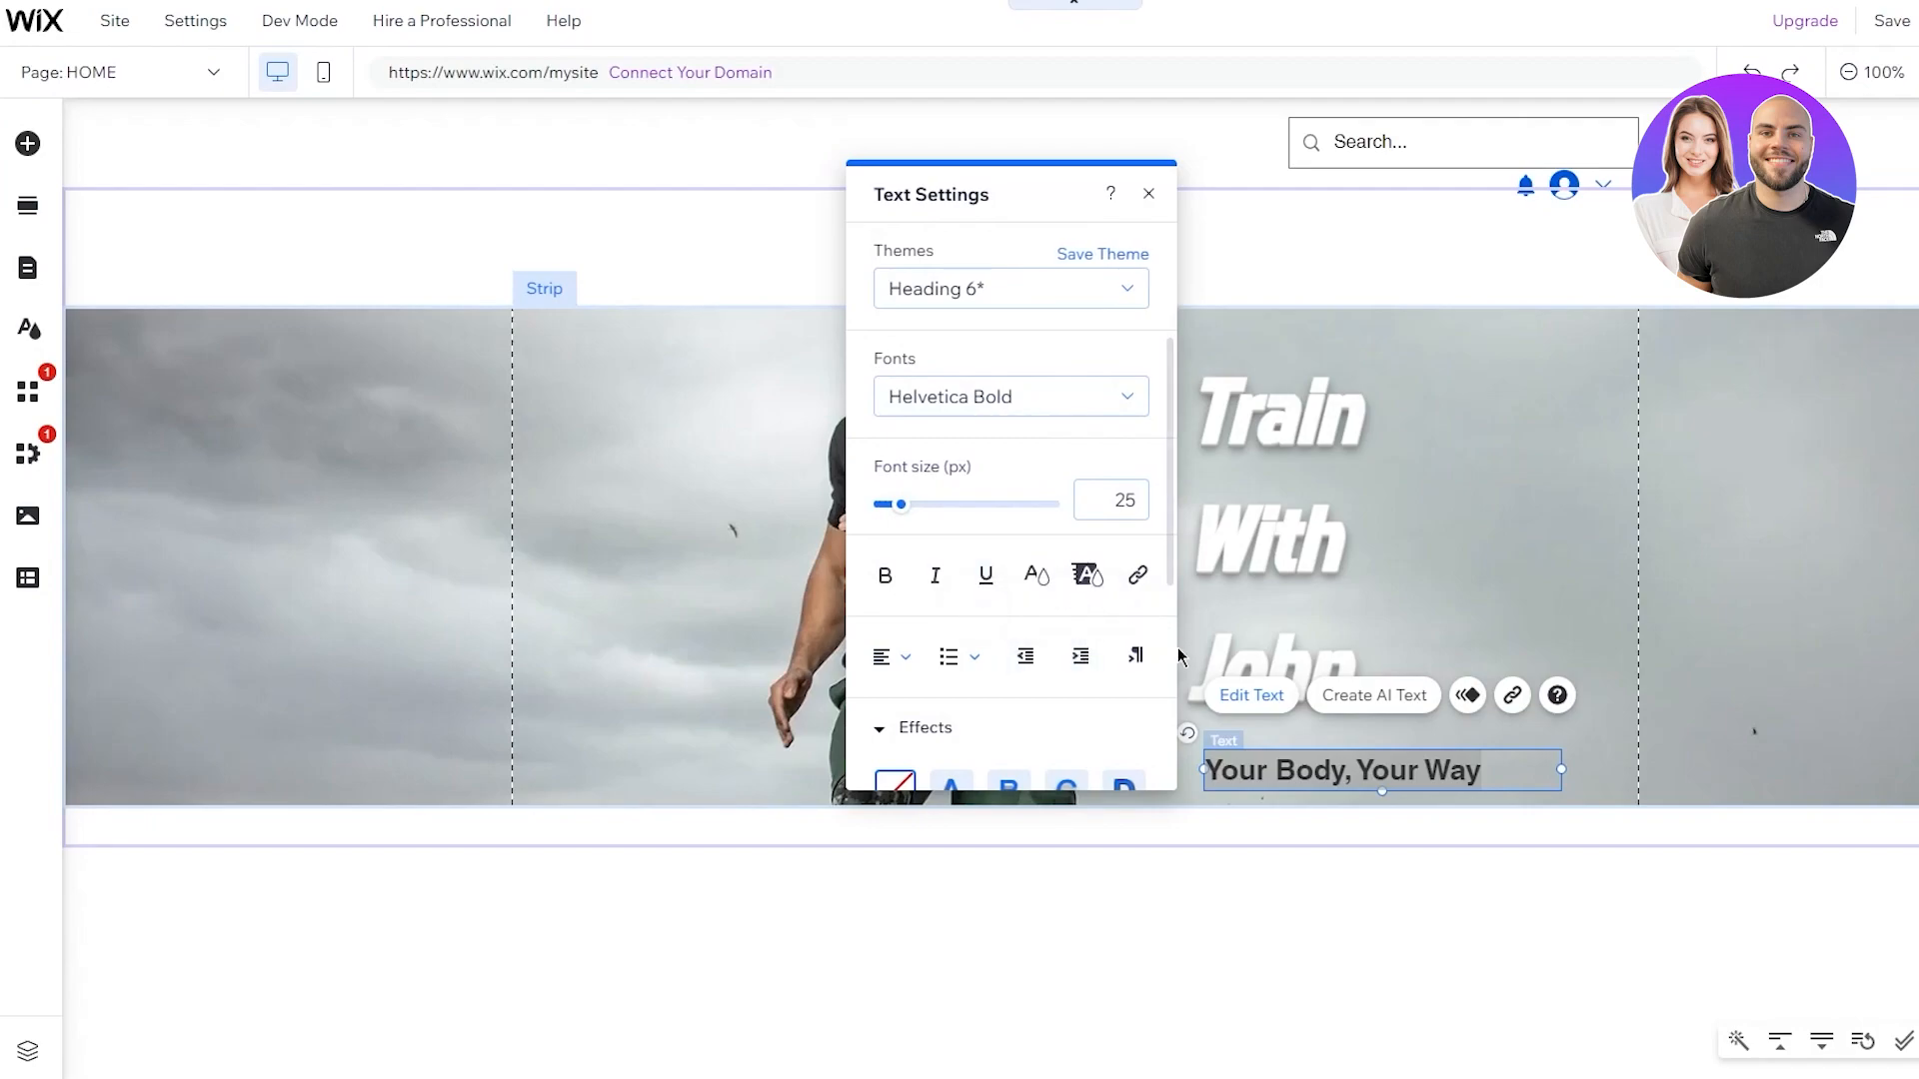
scroll(949, 667, down, 5)
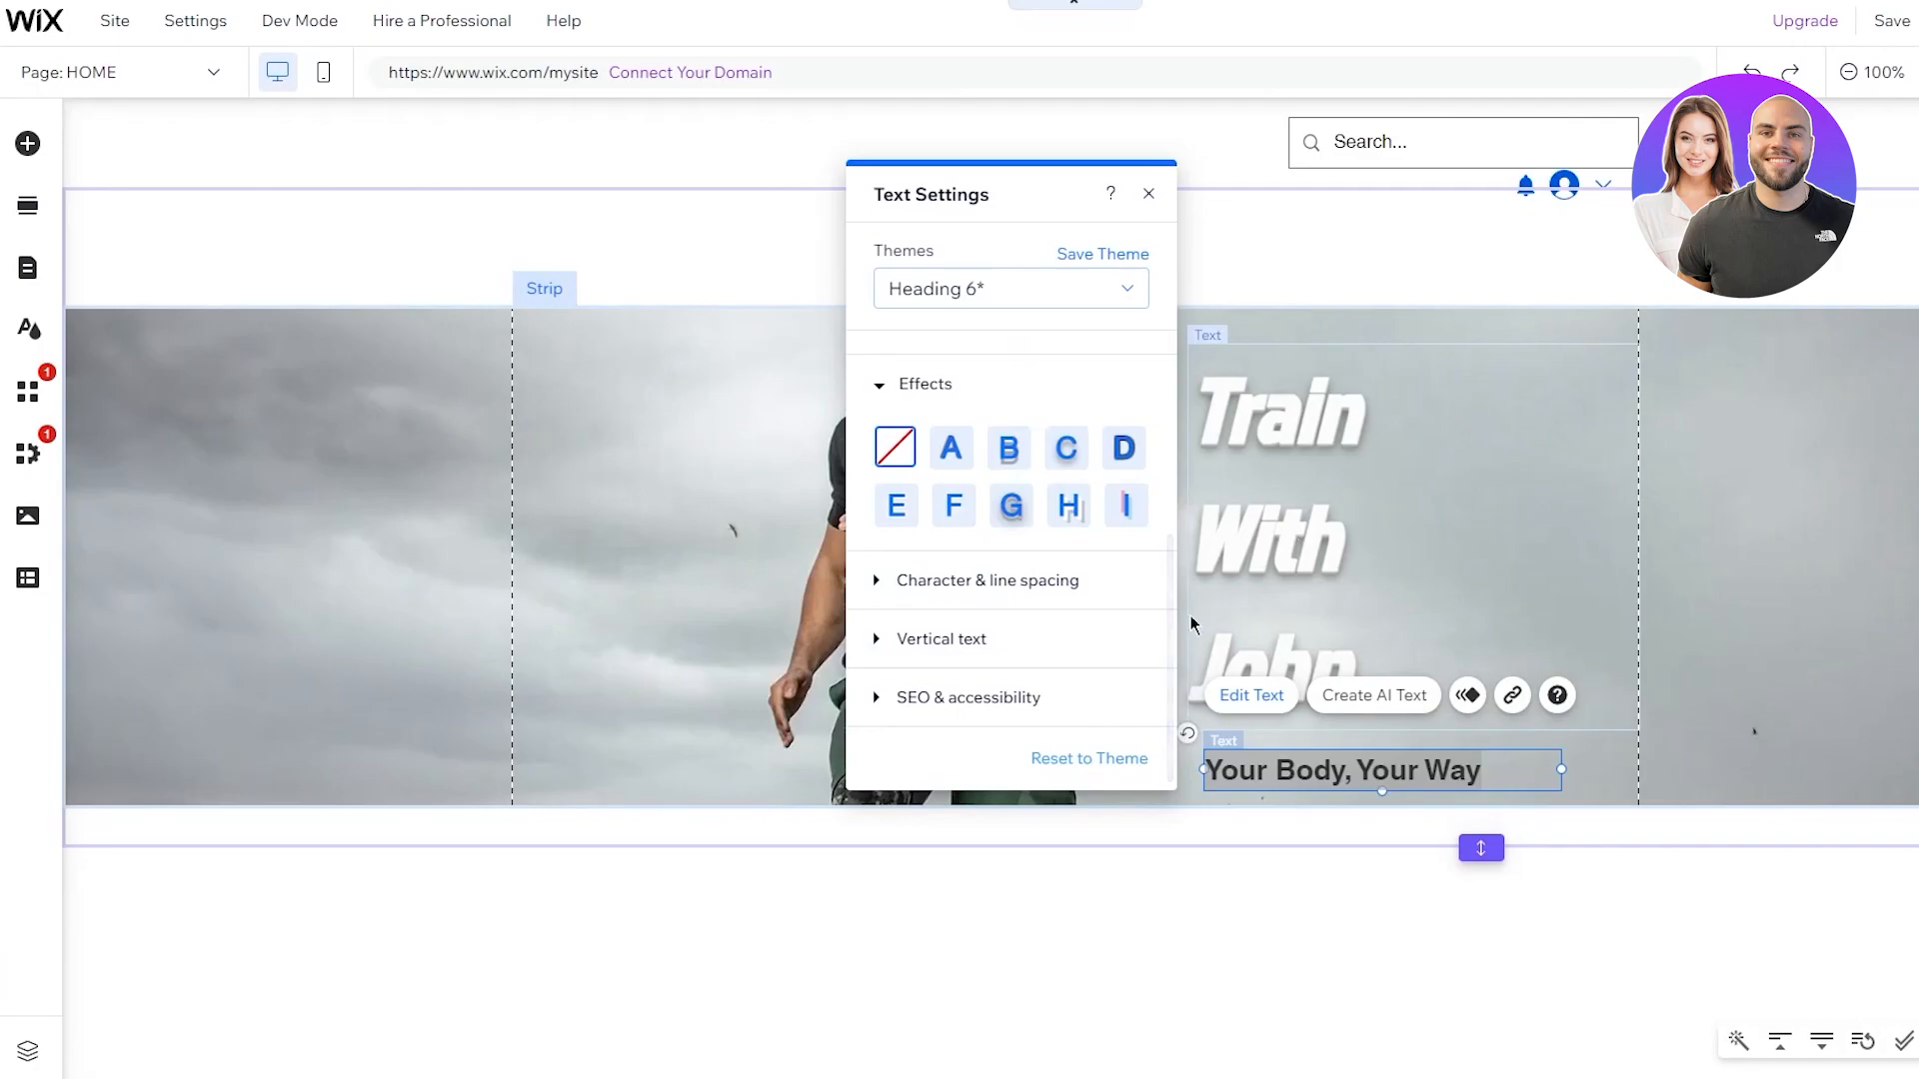
click(1066, 448)
click(1214, 639)
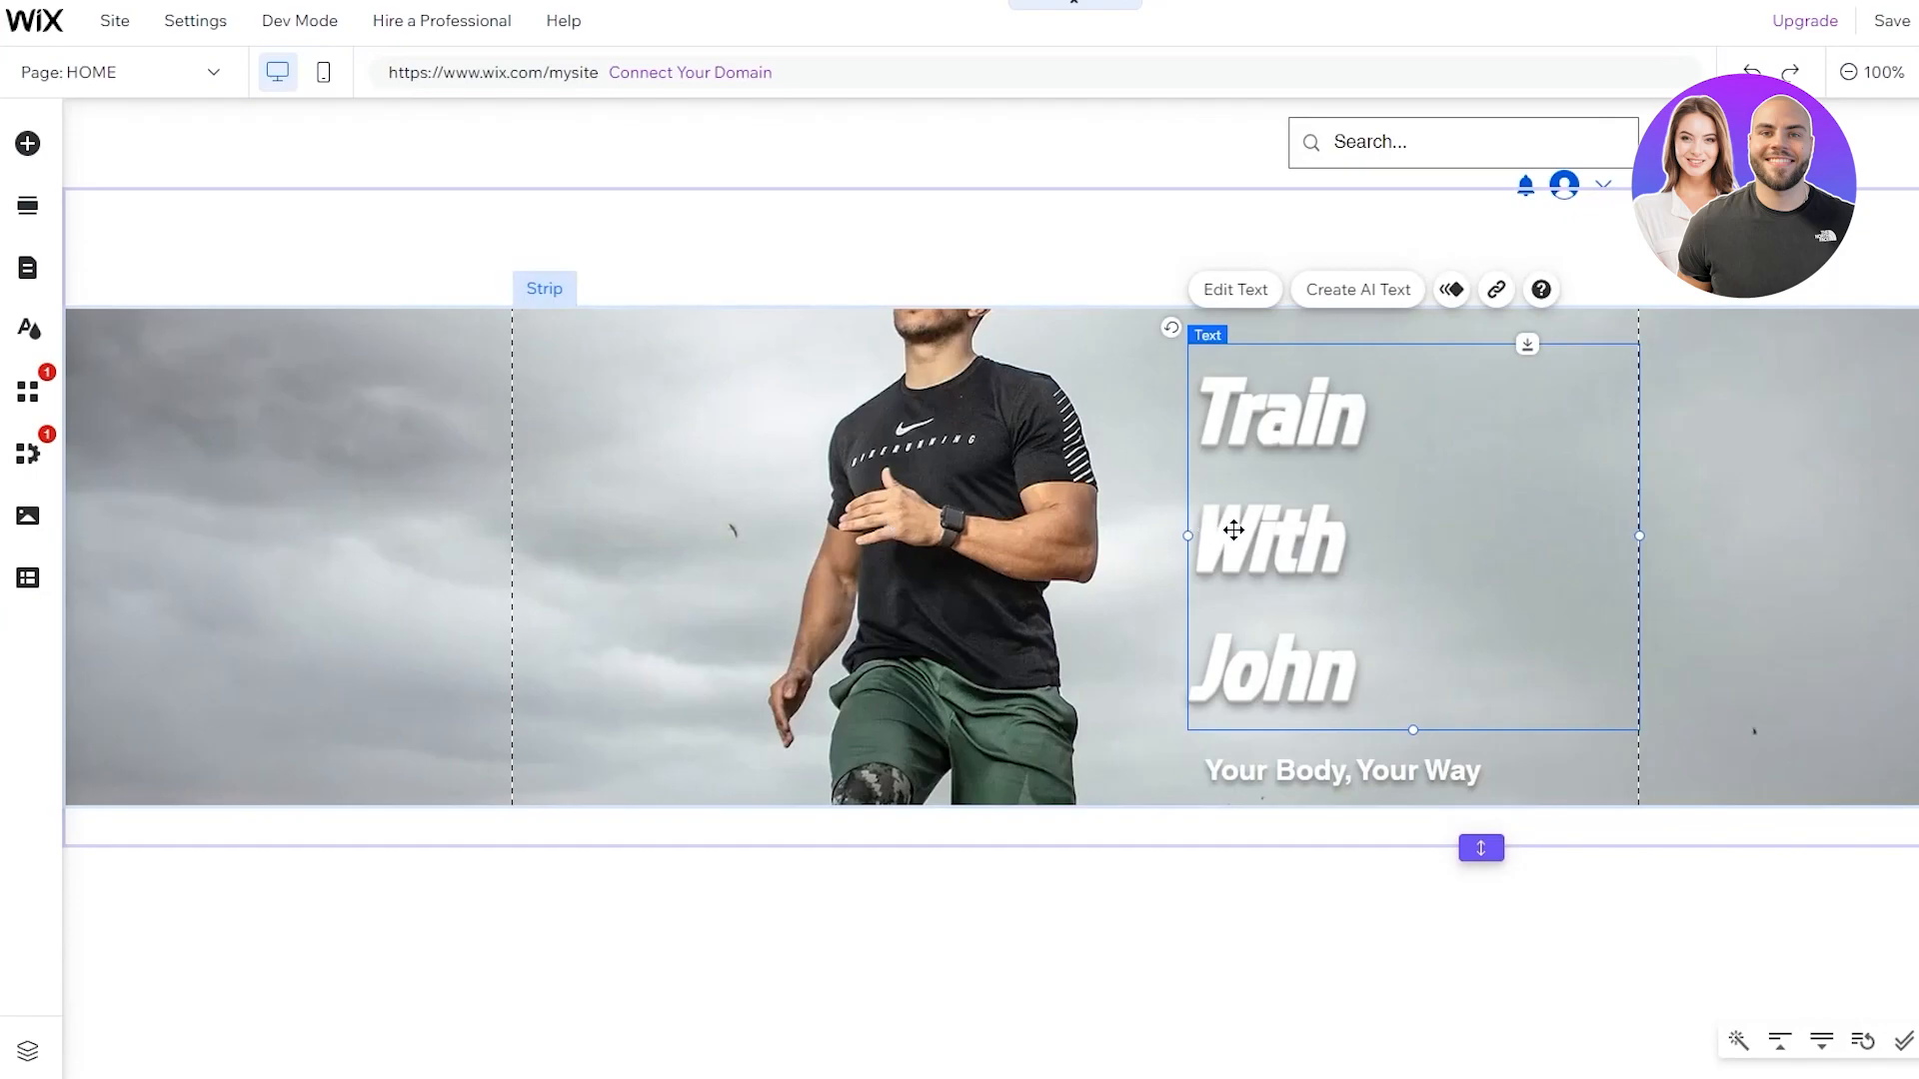
Extend the hero strip's bottom edge downward to make the strip taller
drag(1481, 848, 1481, 964)
click(1130, 777)
drag(1128, 807, 1125, 1012)
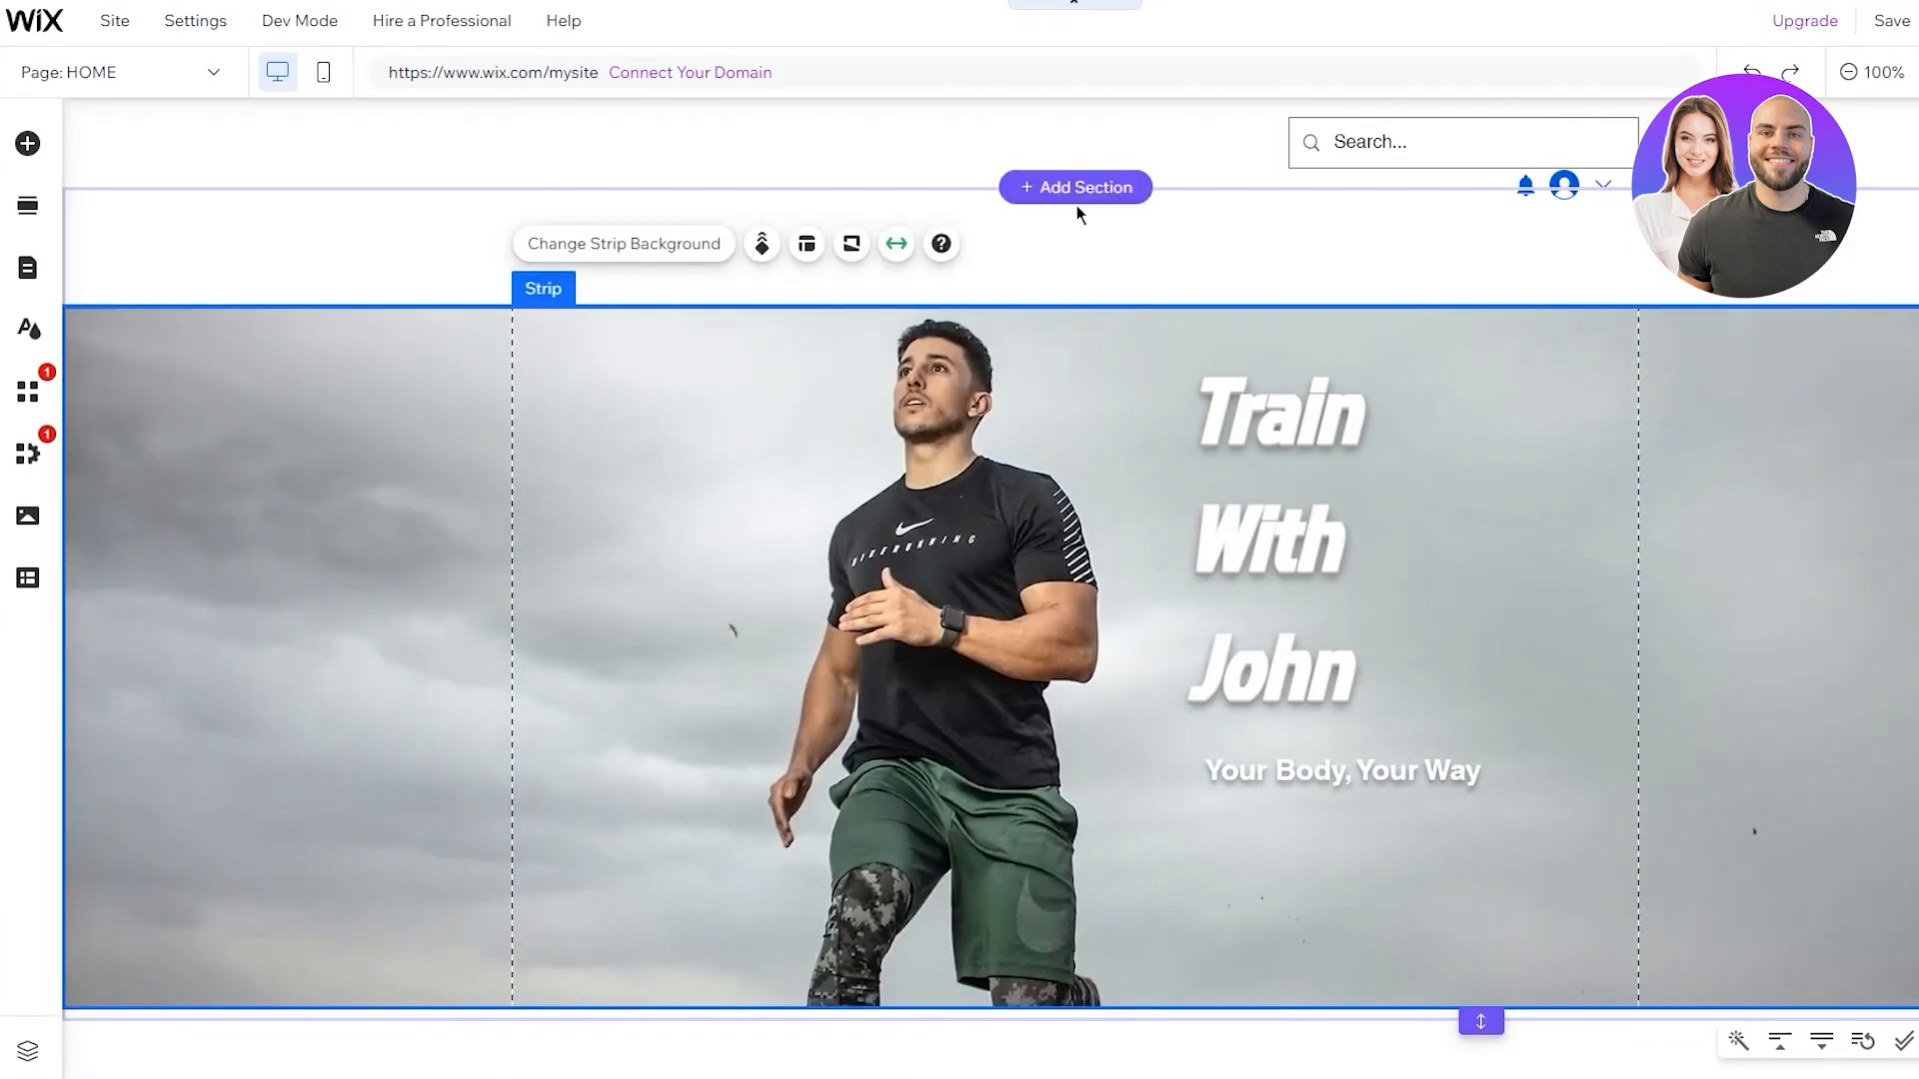
click(1077, 206)
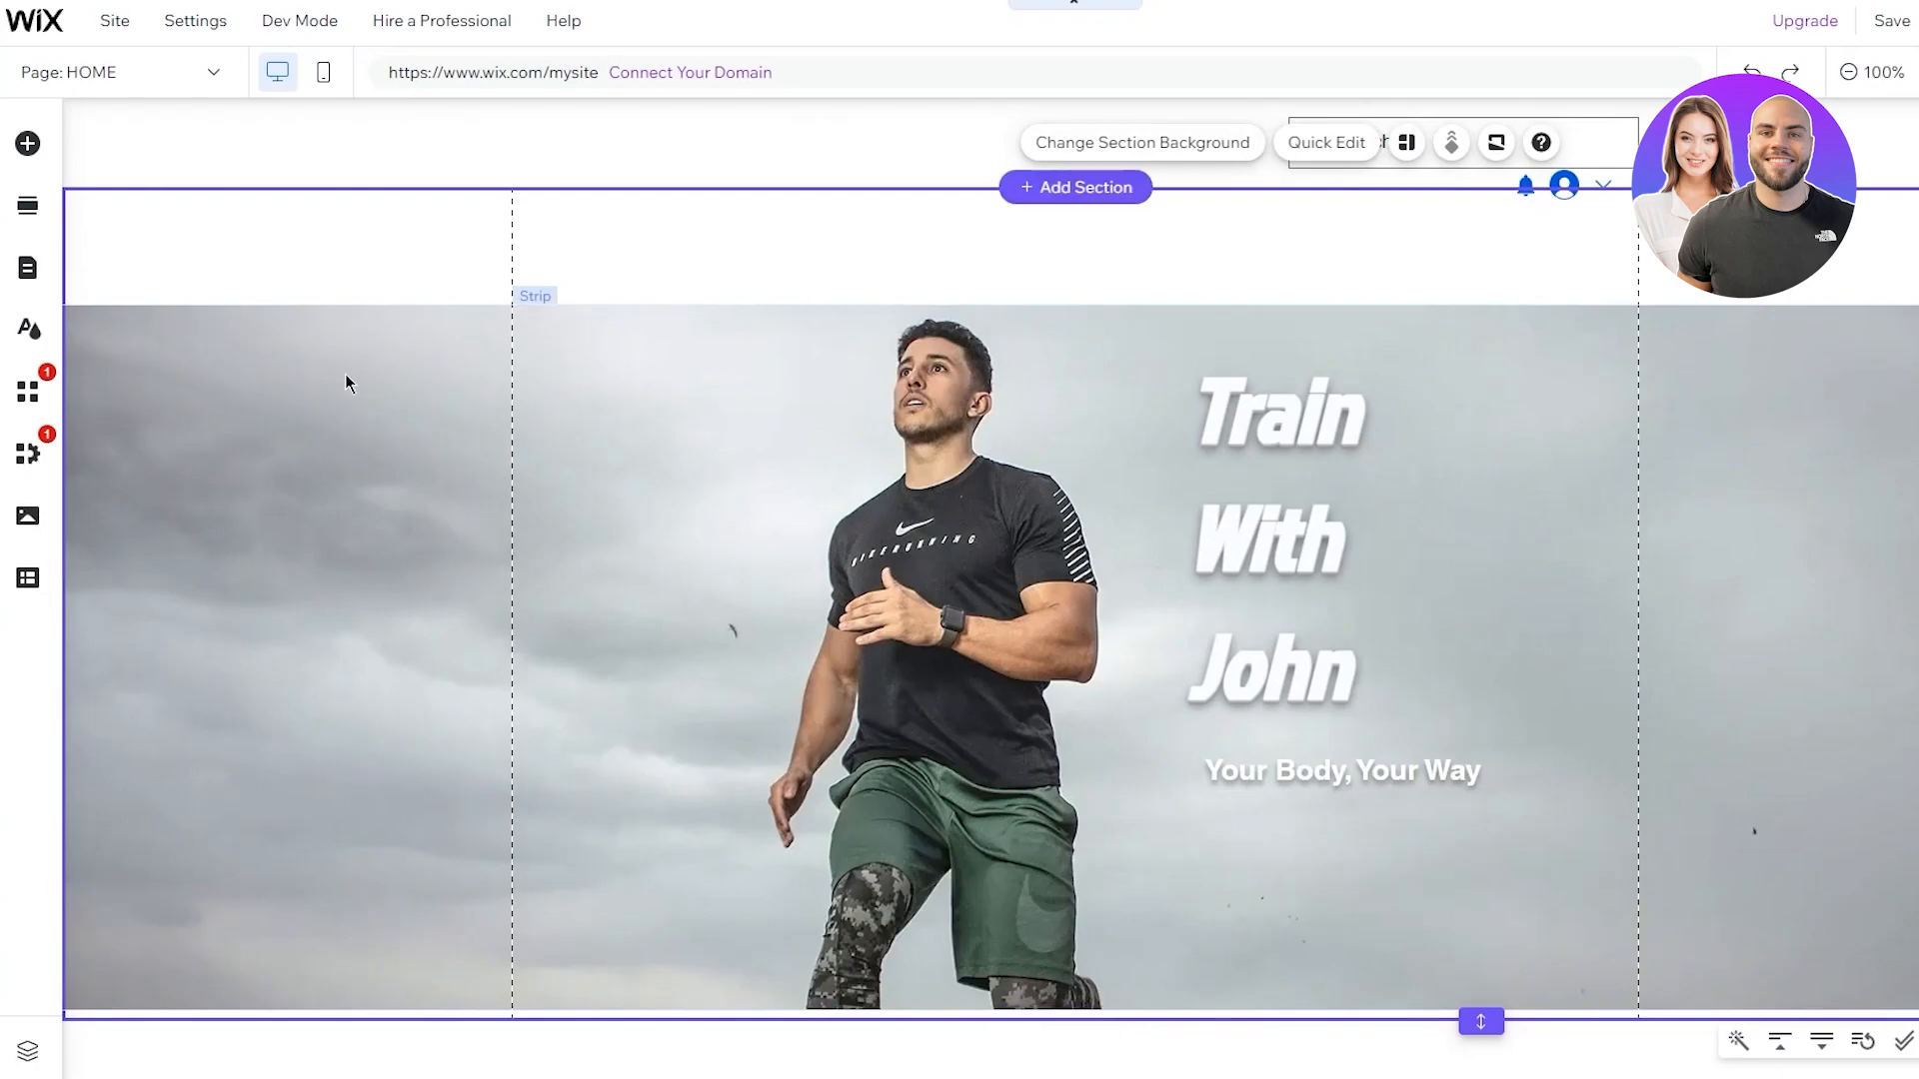
Add a navy themed SEND button below the 'Your Body, Your Way' subheading
click(27, 143)
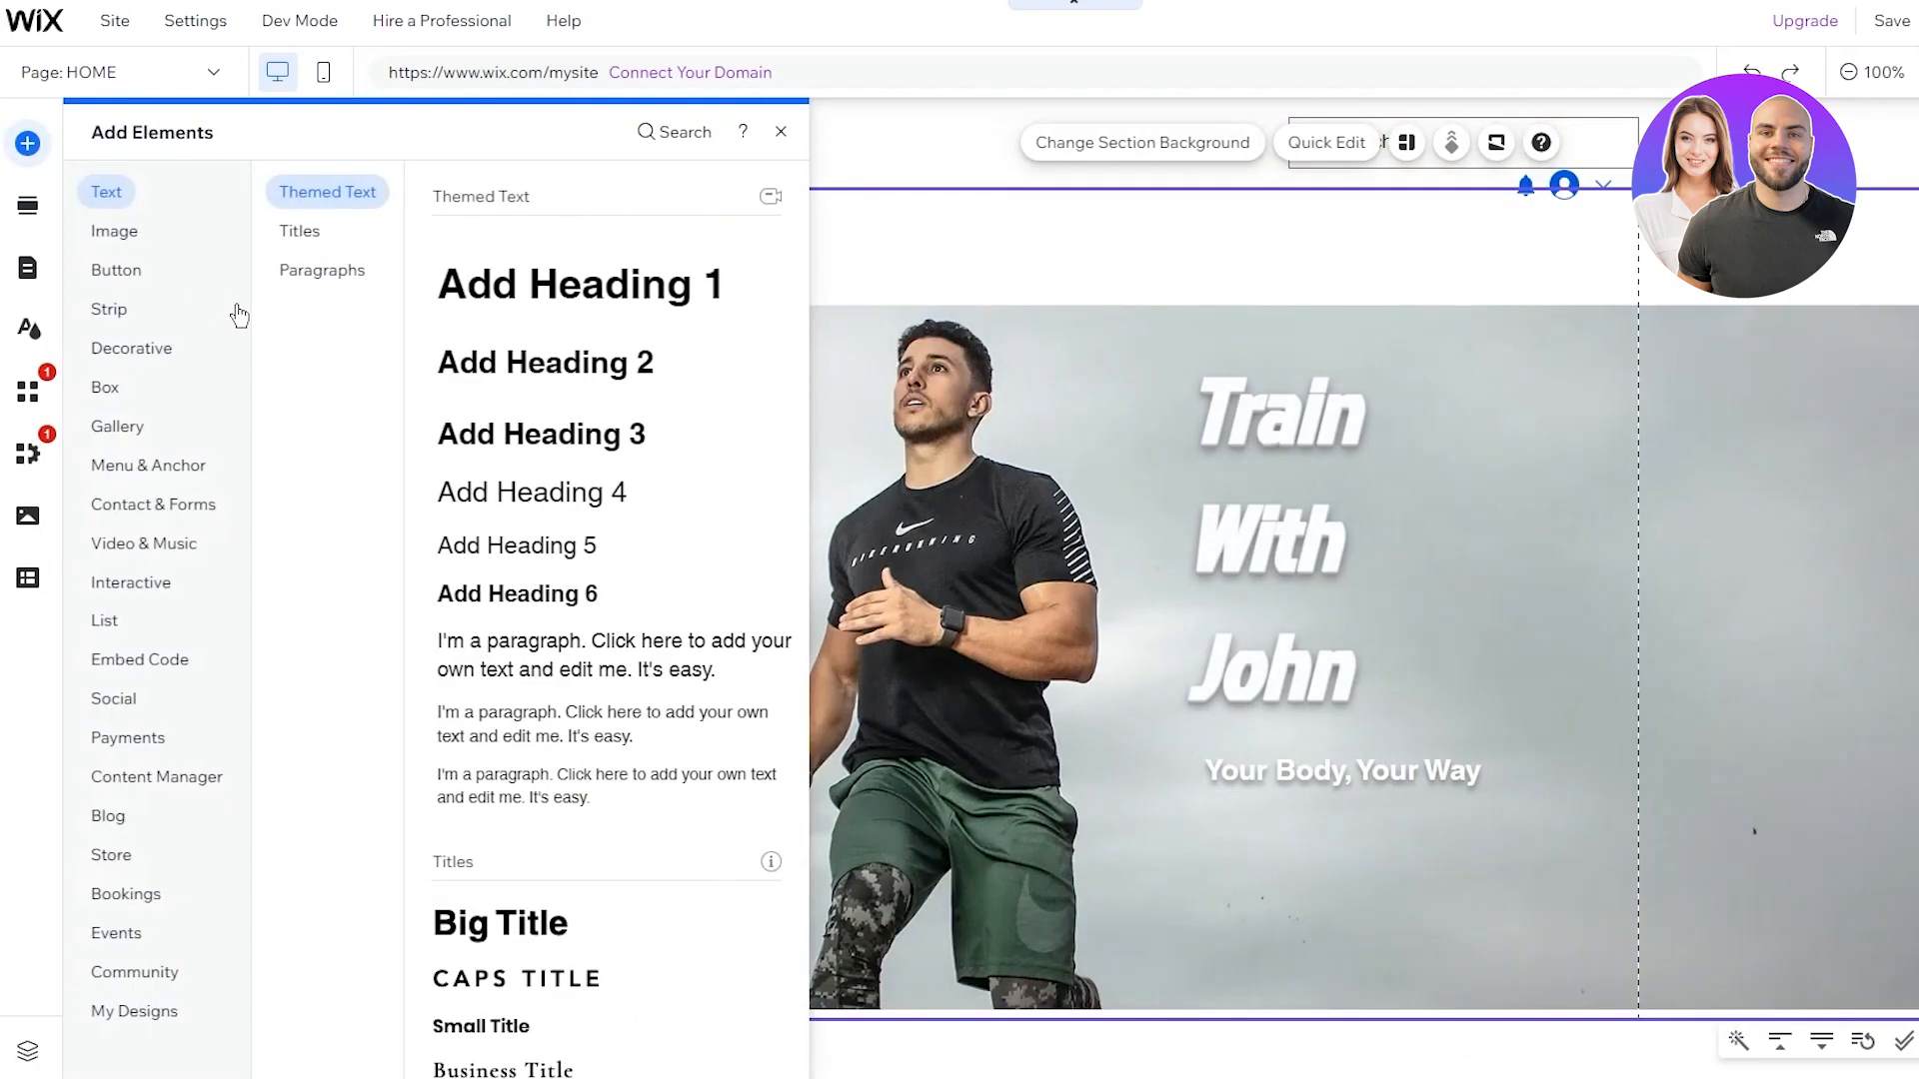
click(120, 265)
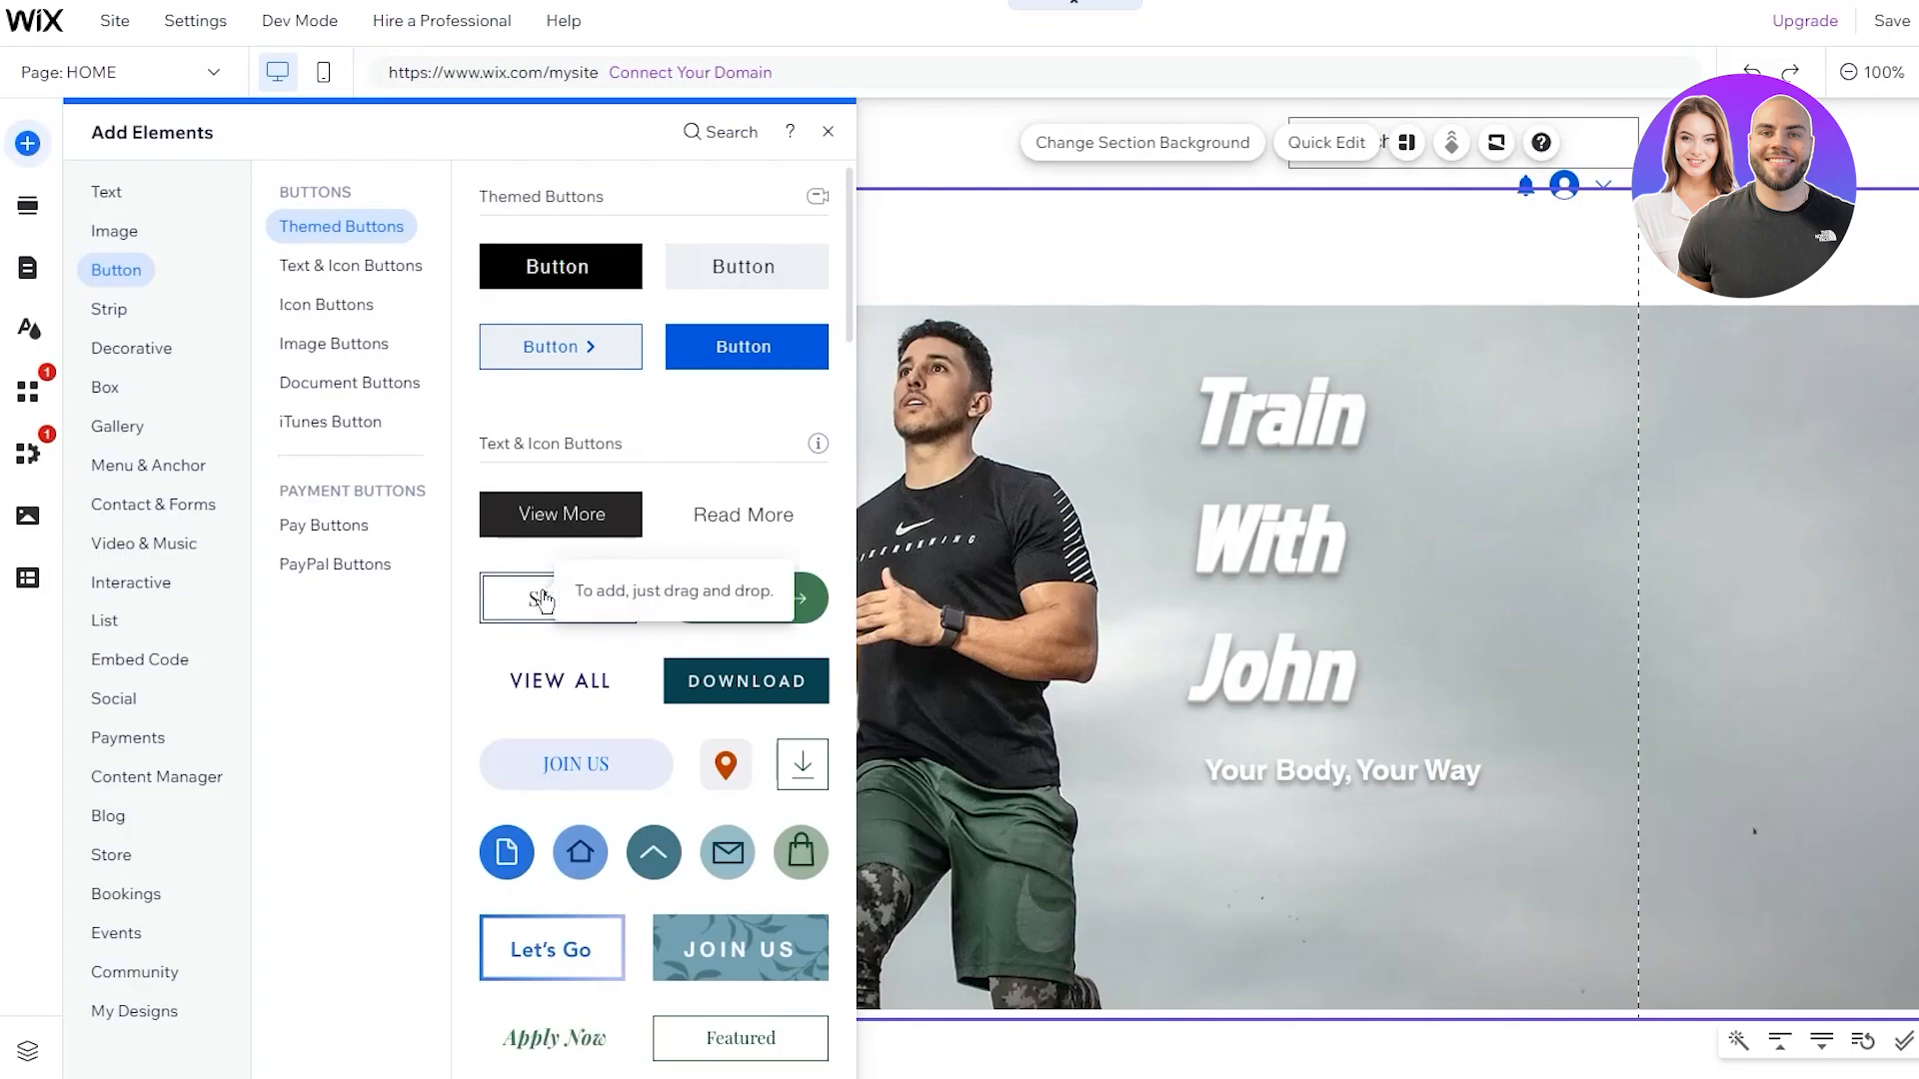
drag(543, 600, 1448, 952)
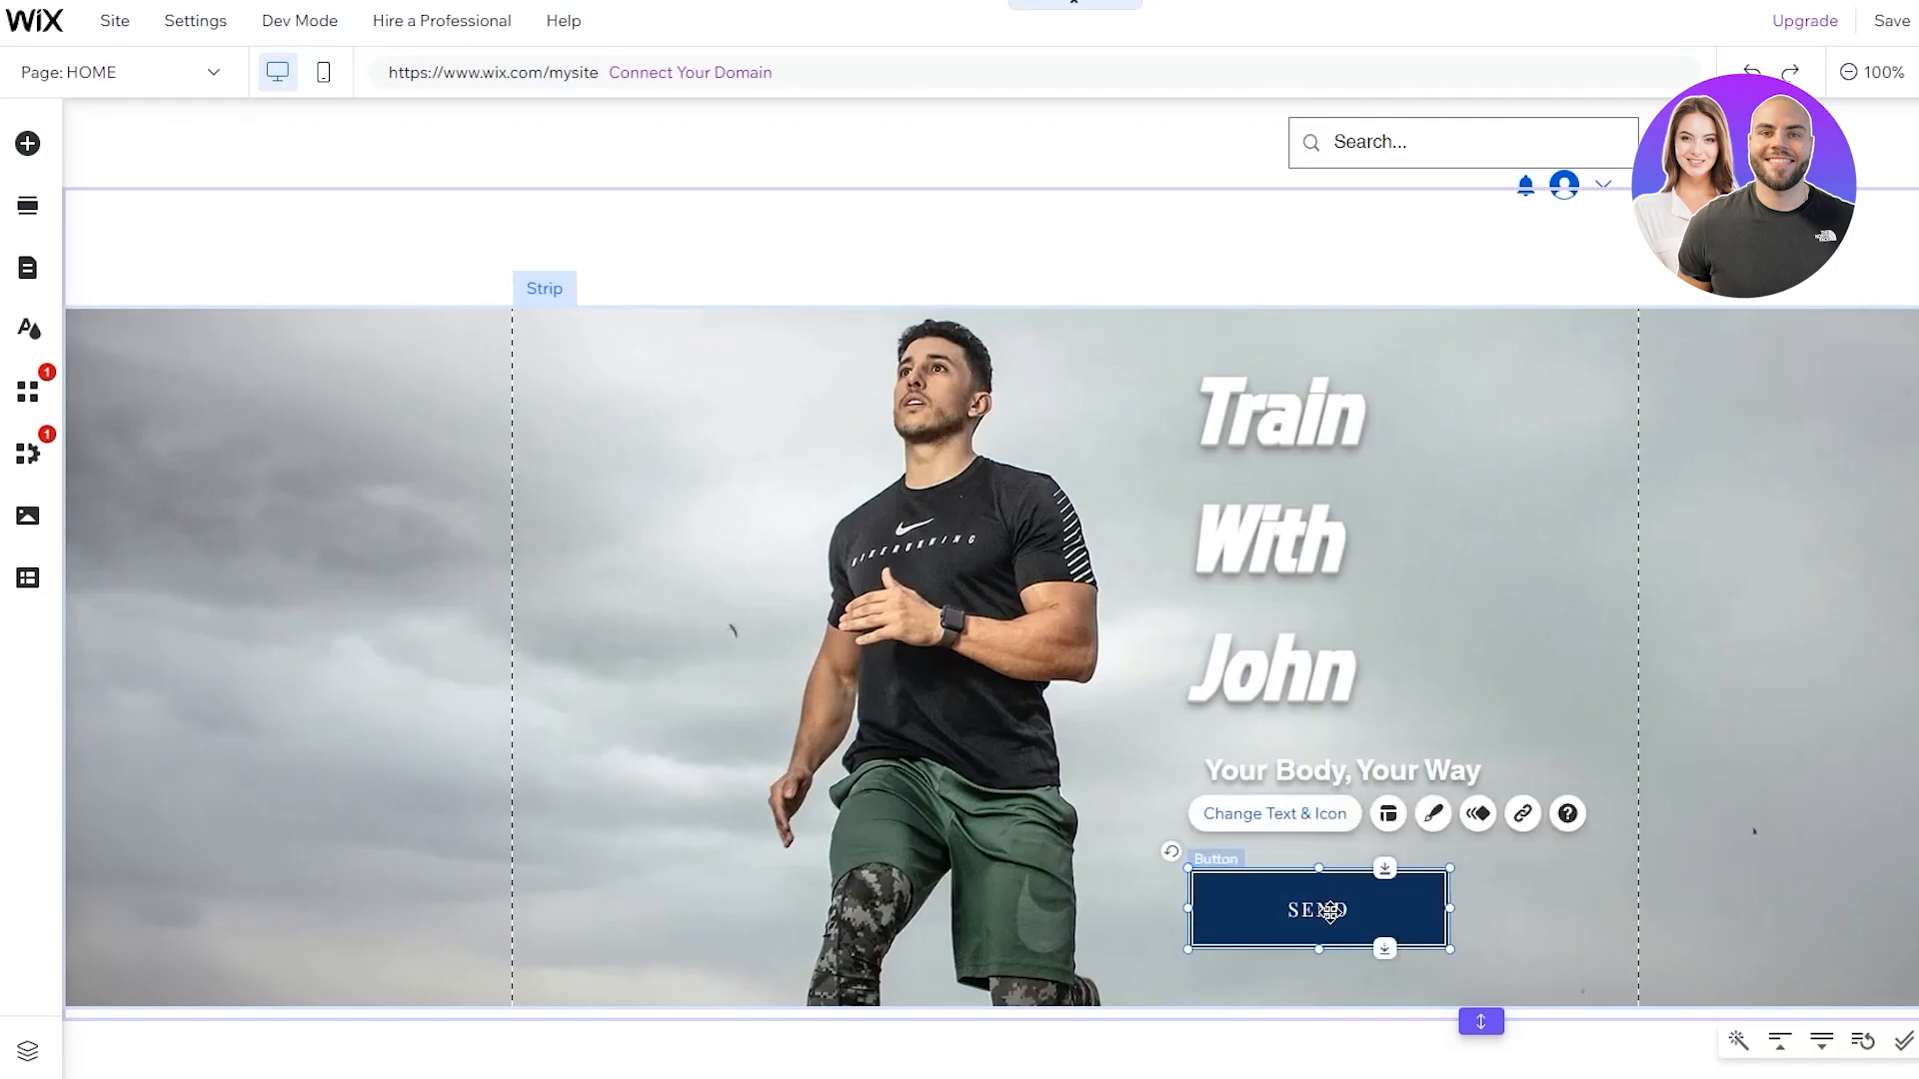
Change the button label from SEND to 'Start Here', leave it unlinked, and nudge it up
double_click(1326, 909)
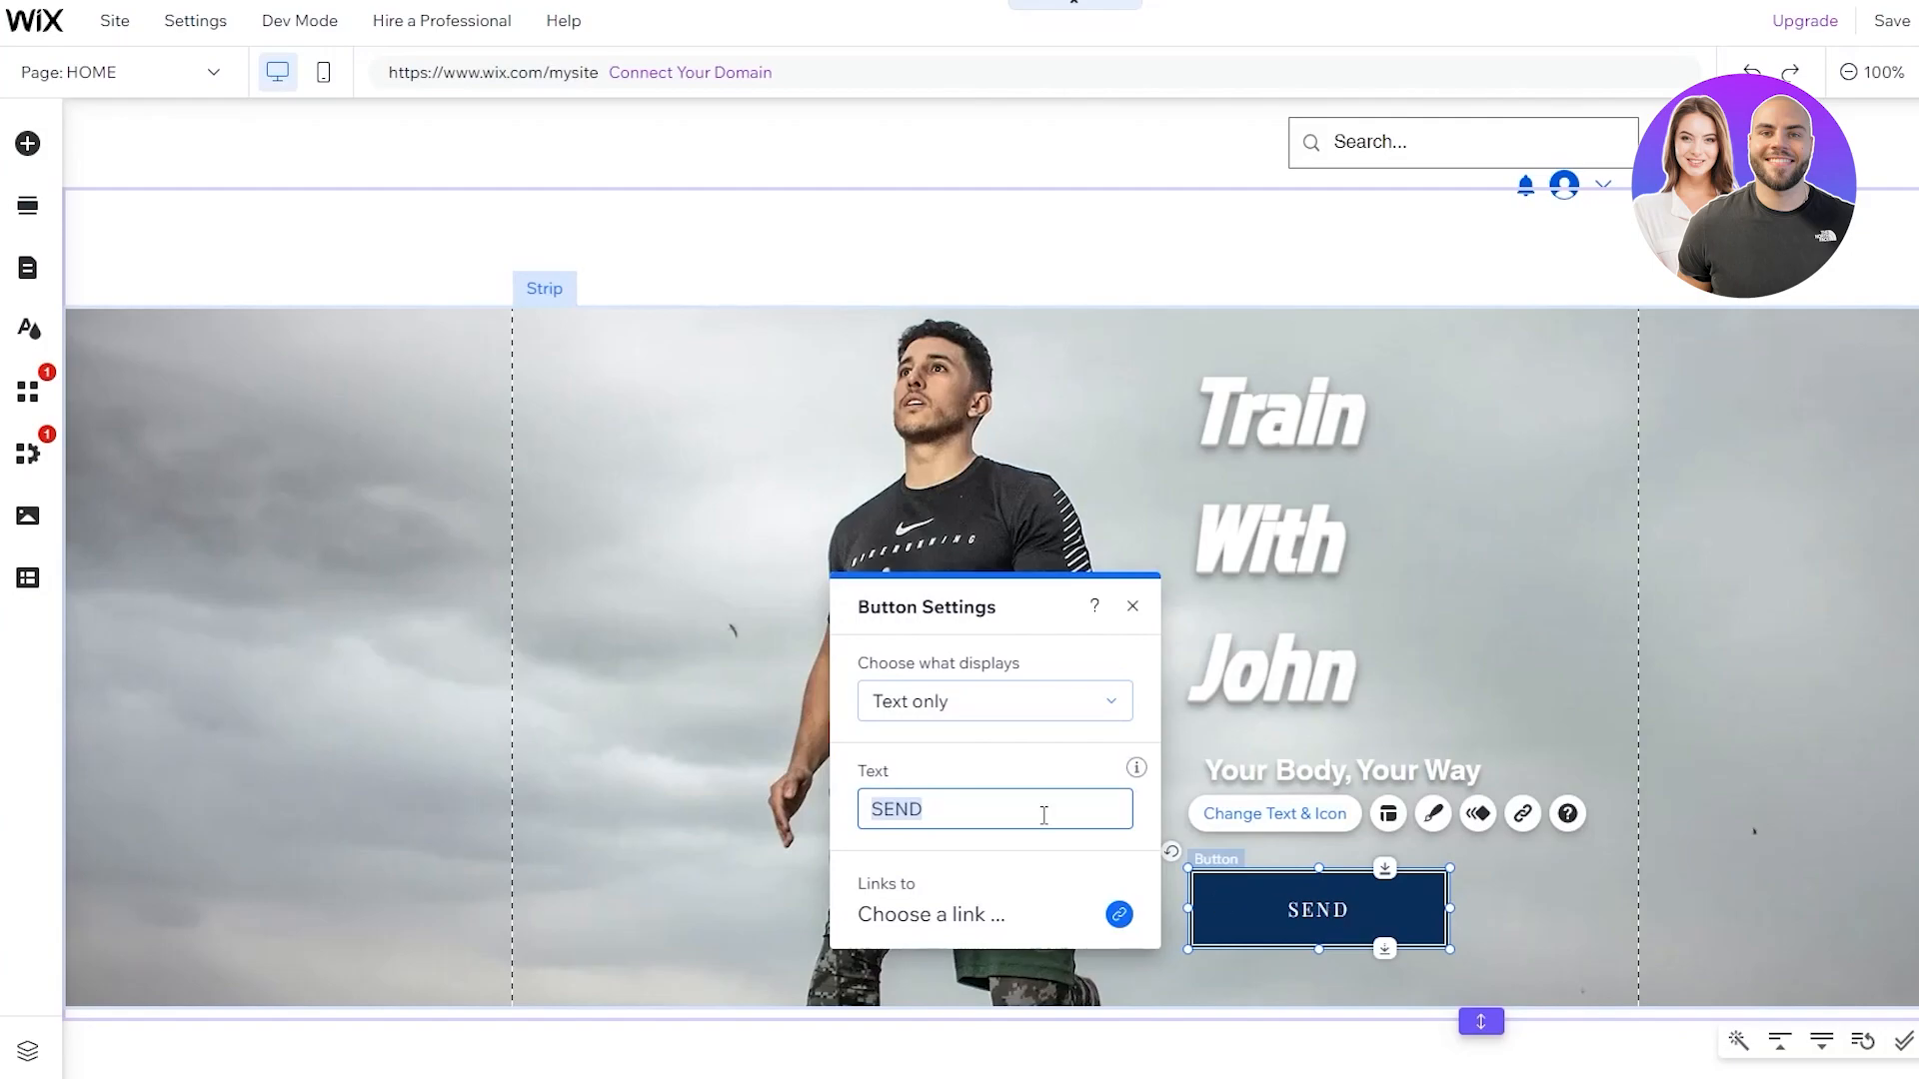
key(BackSpace)
text(Start Here)
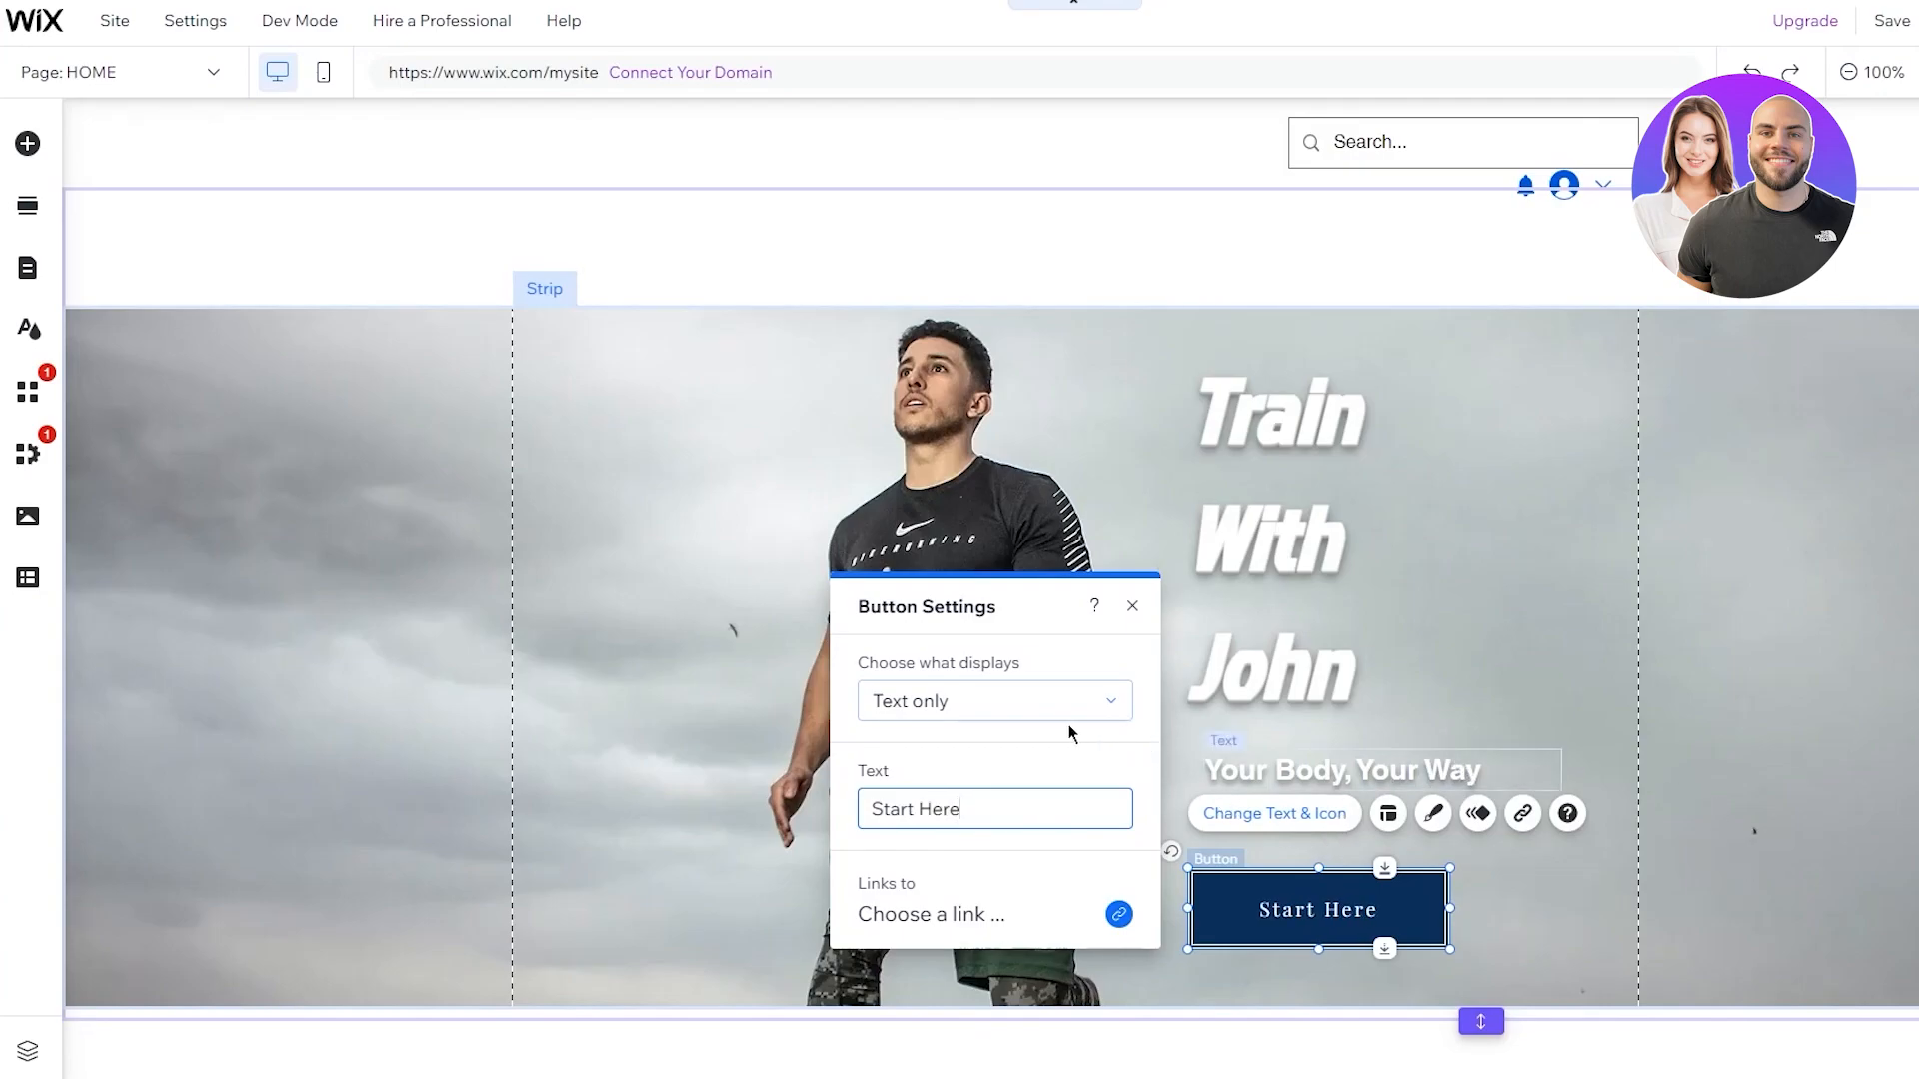
click(1119, 915)
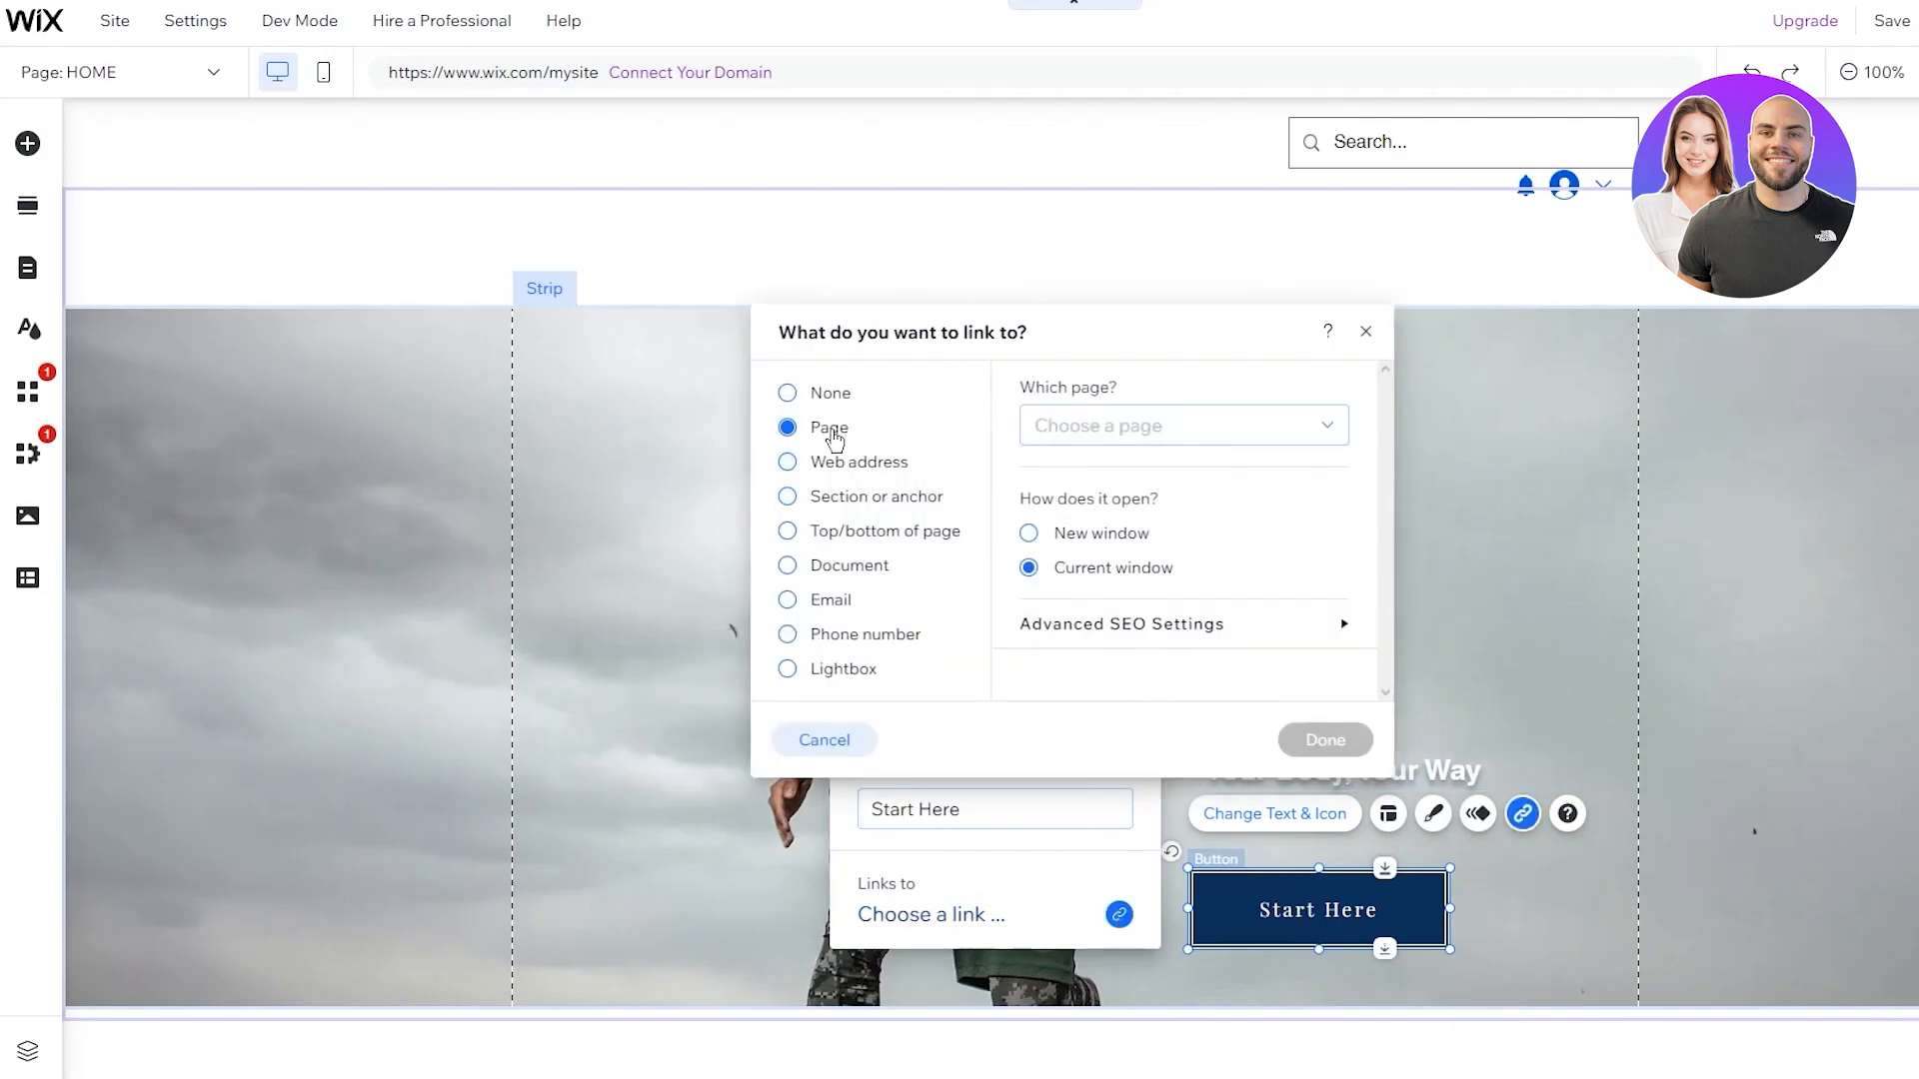
click(1367, 331)
click(1526, 561)
drag(1405, 907, 1400, 884)
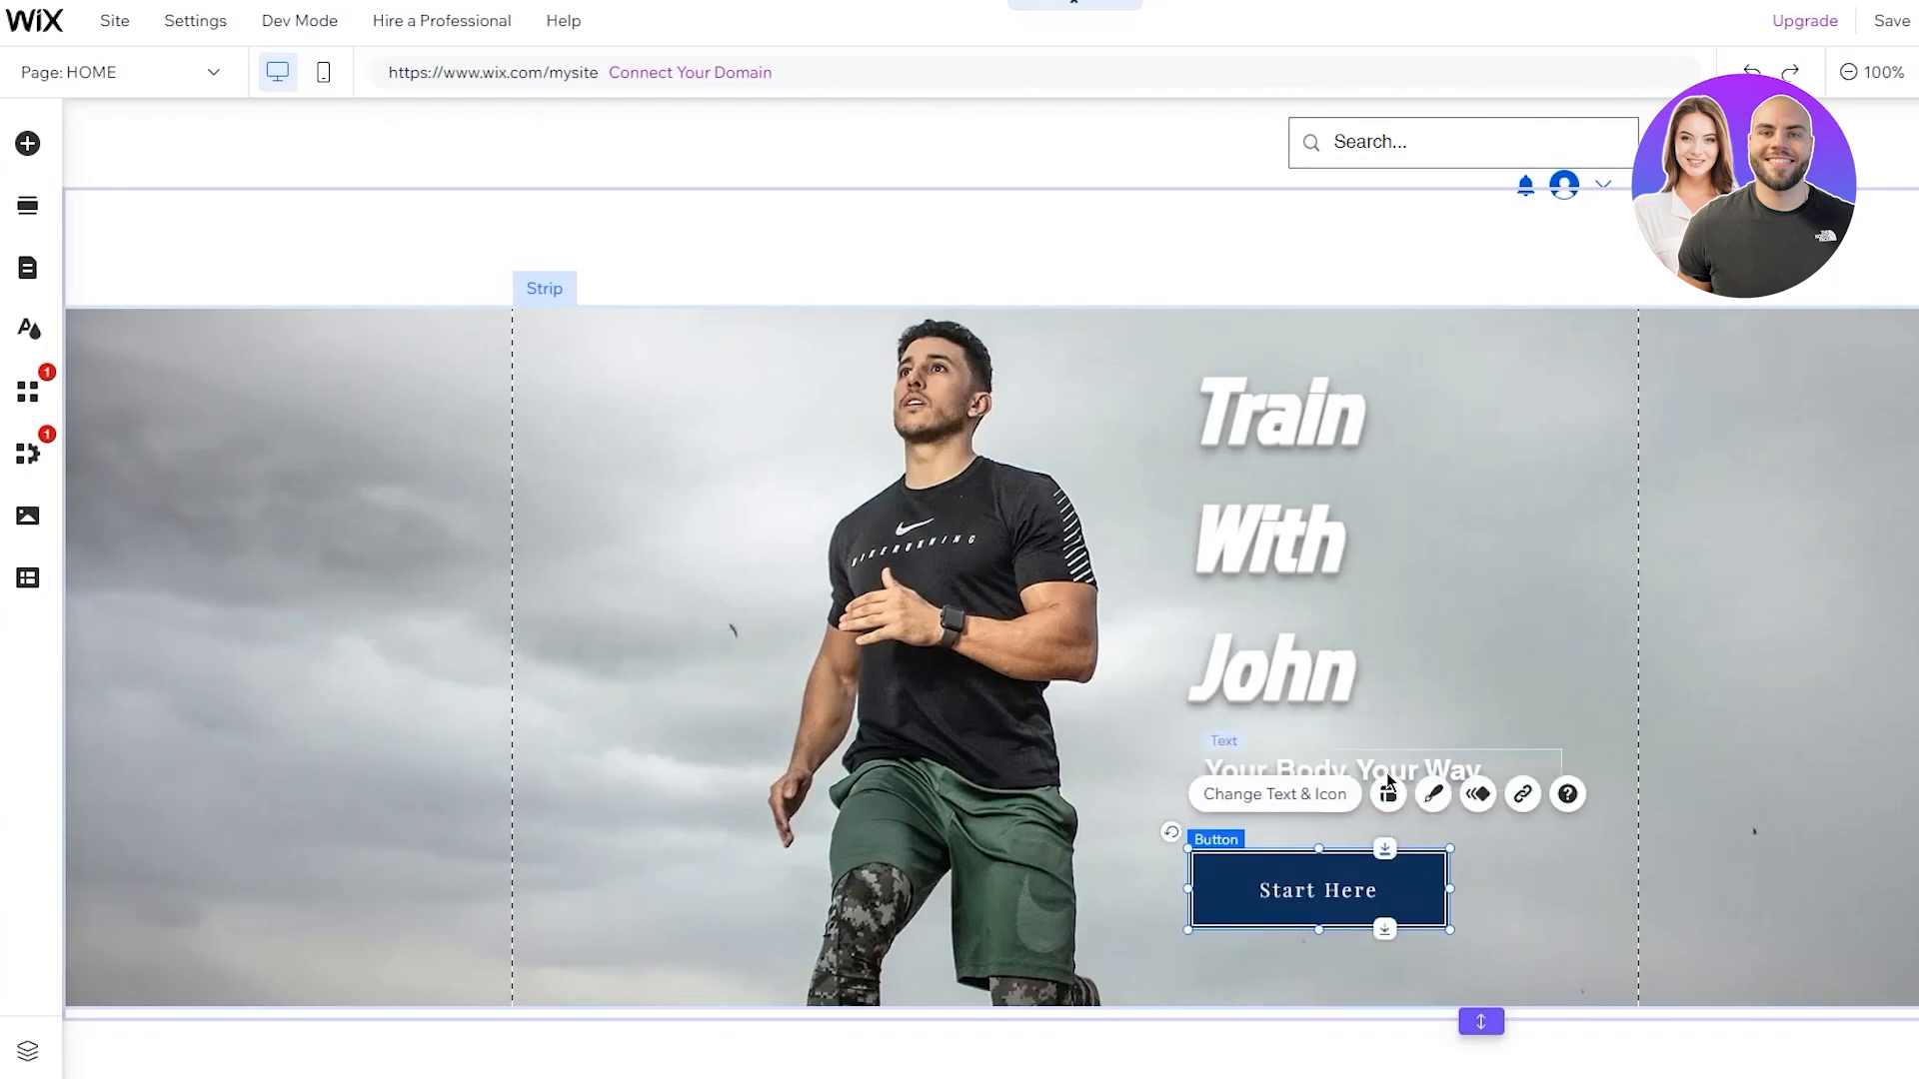
Apply the solid blue themed style to the Start Here button instead of black
click(1322, 795)
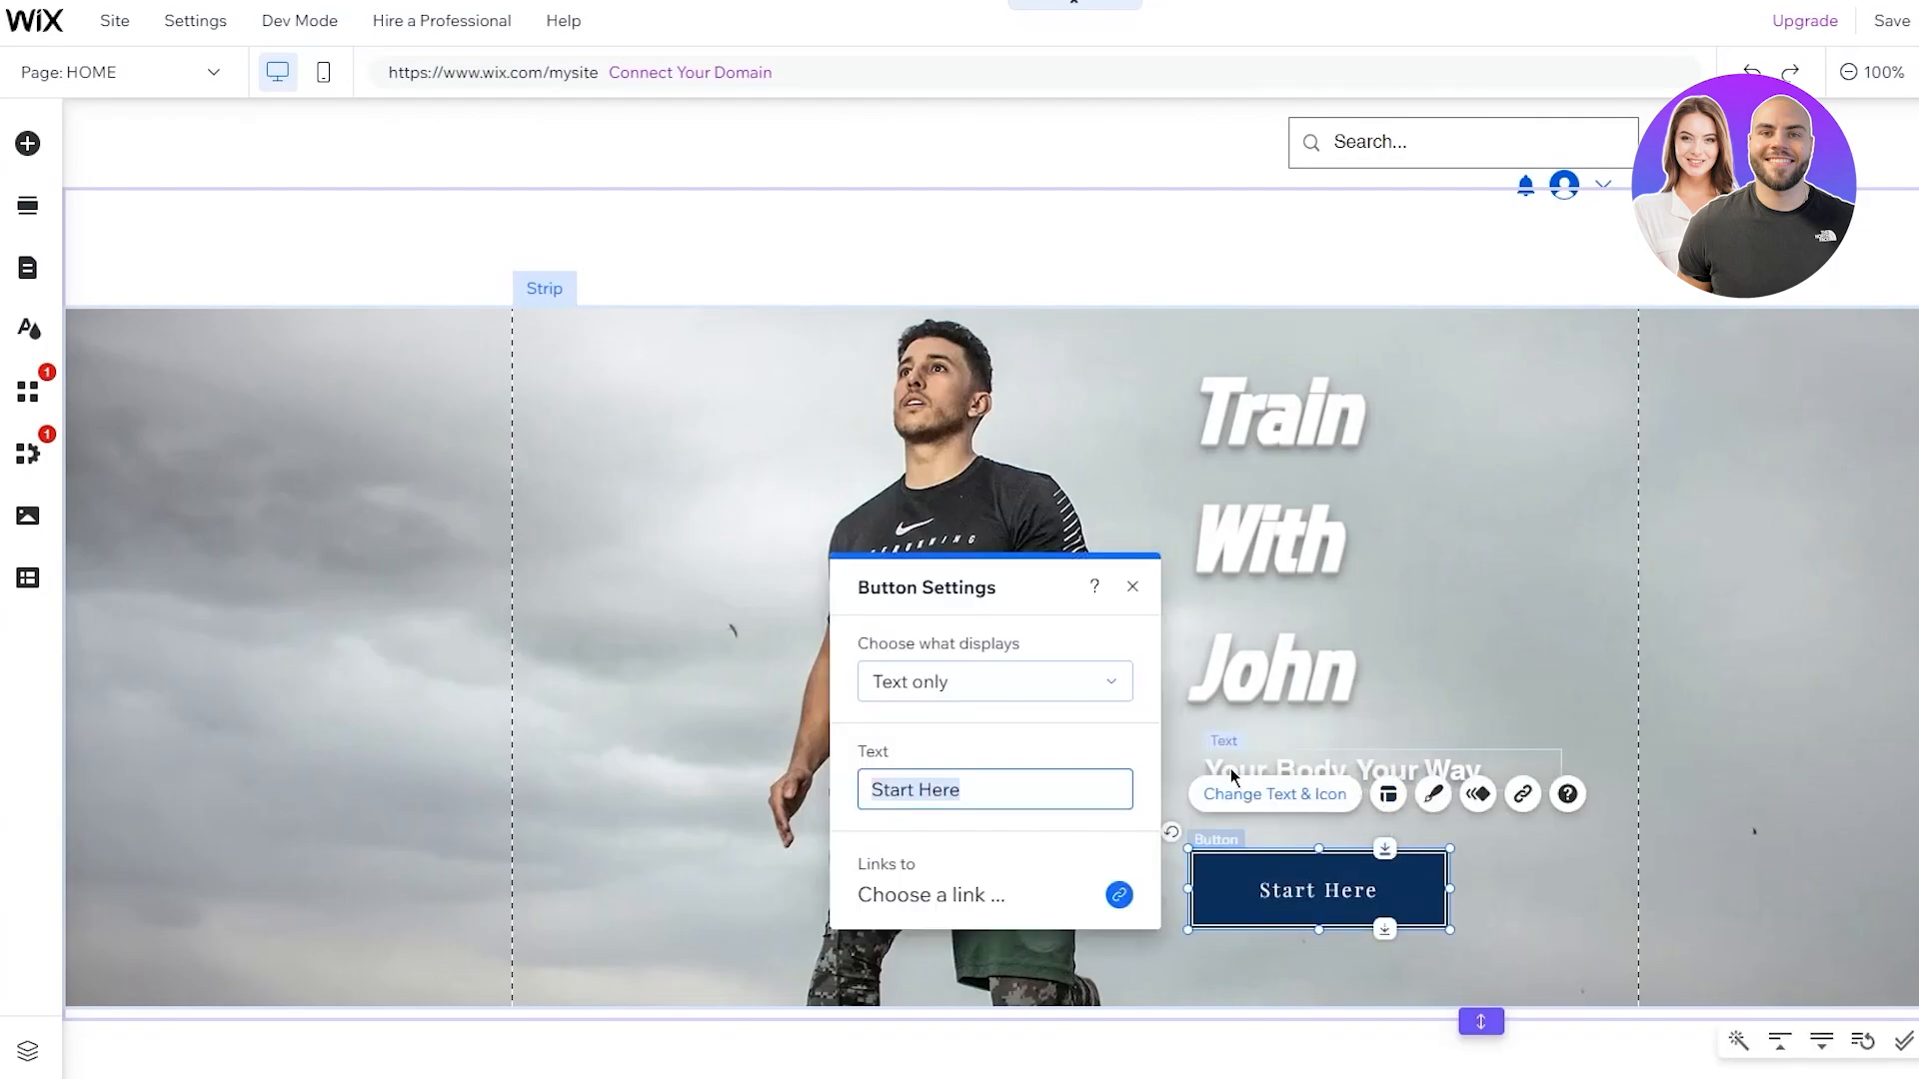
click(1132, 466)
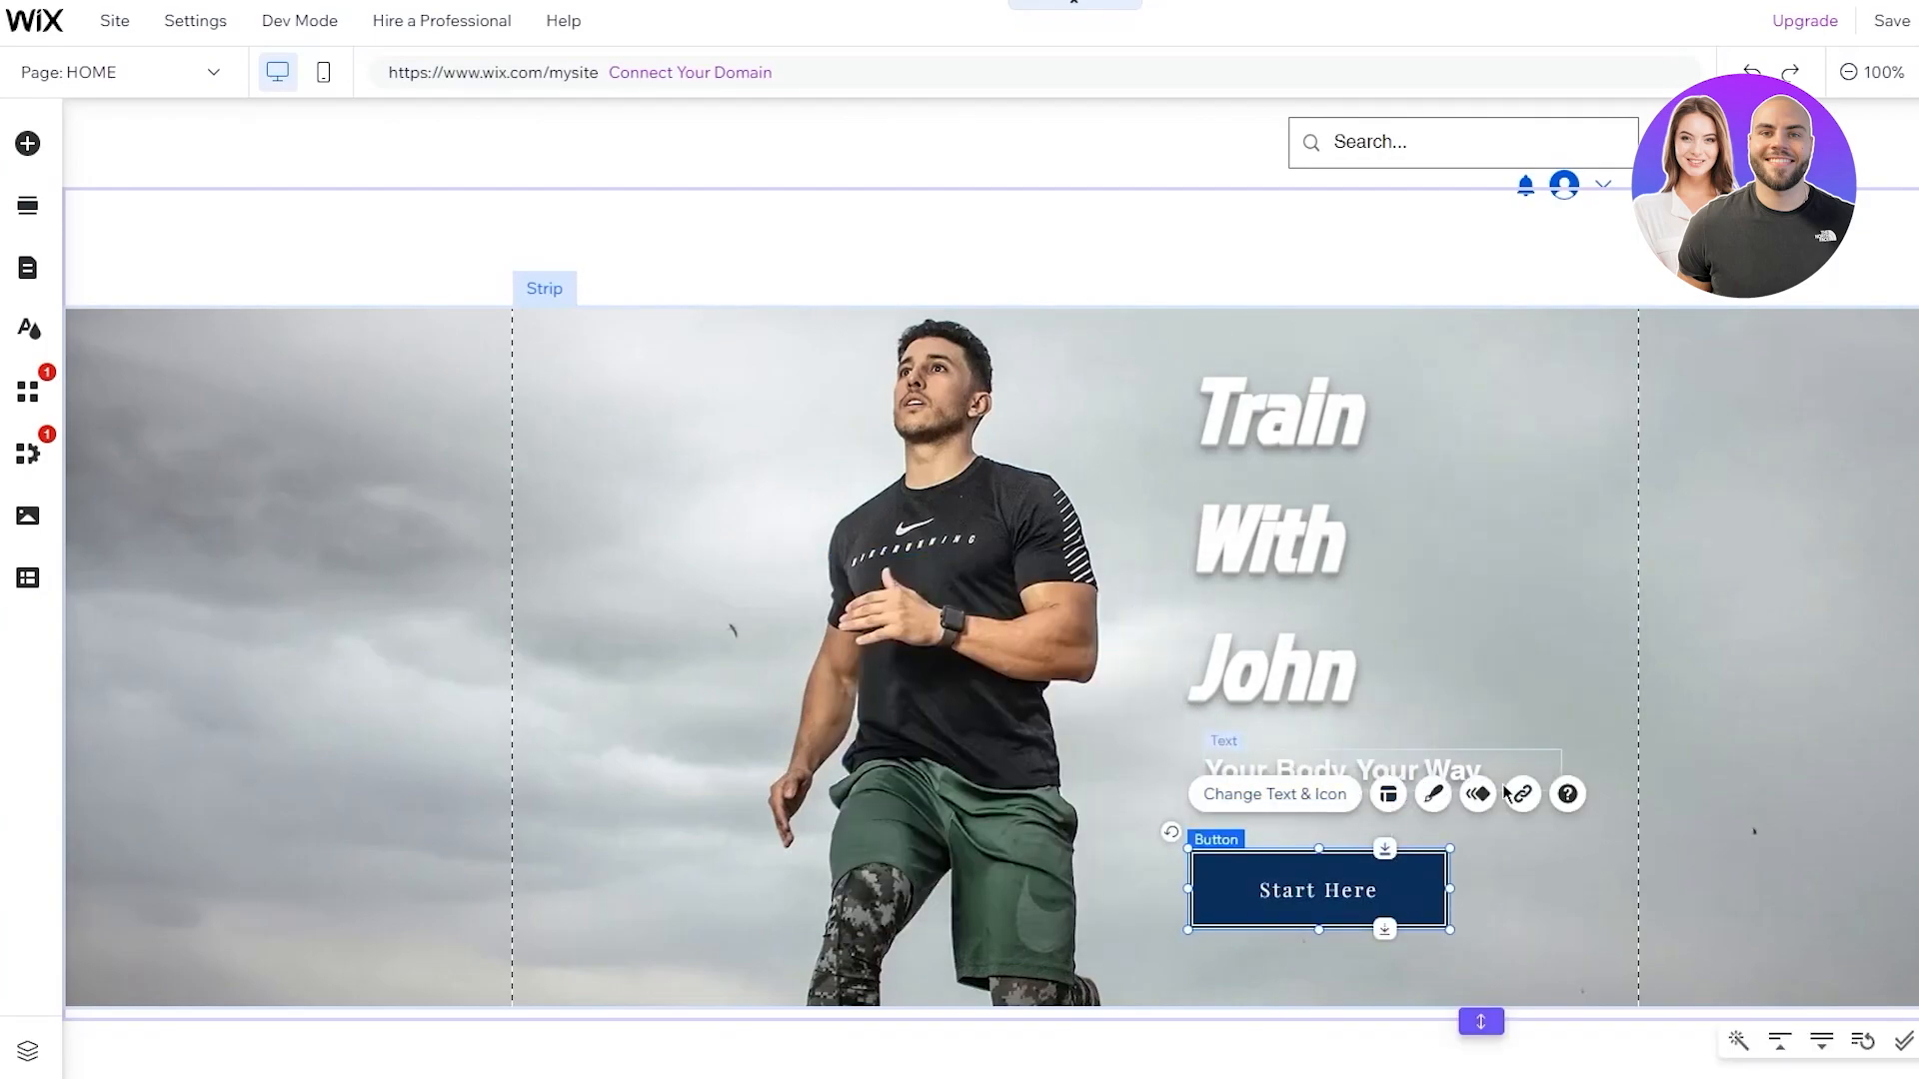
click(1431, 795)
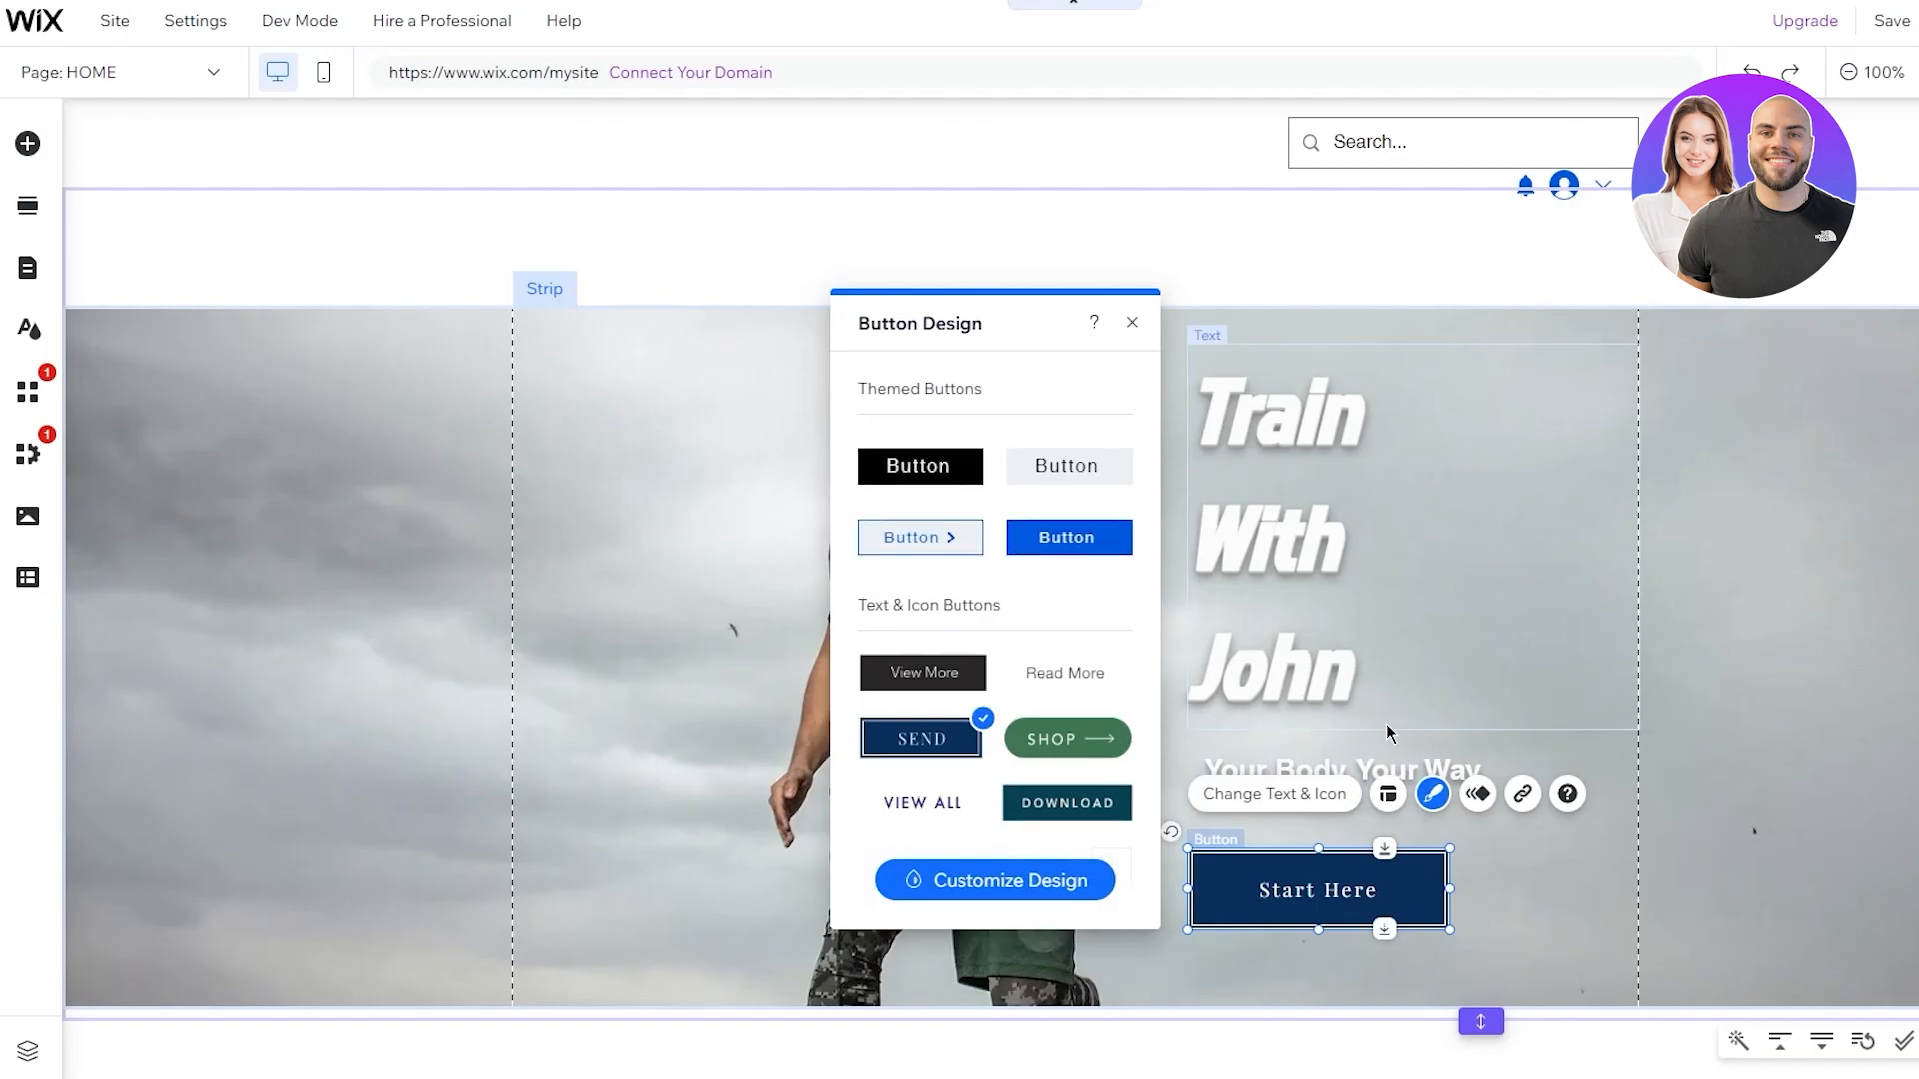
click(905, 468)
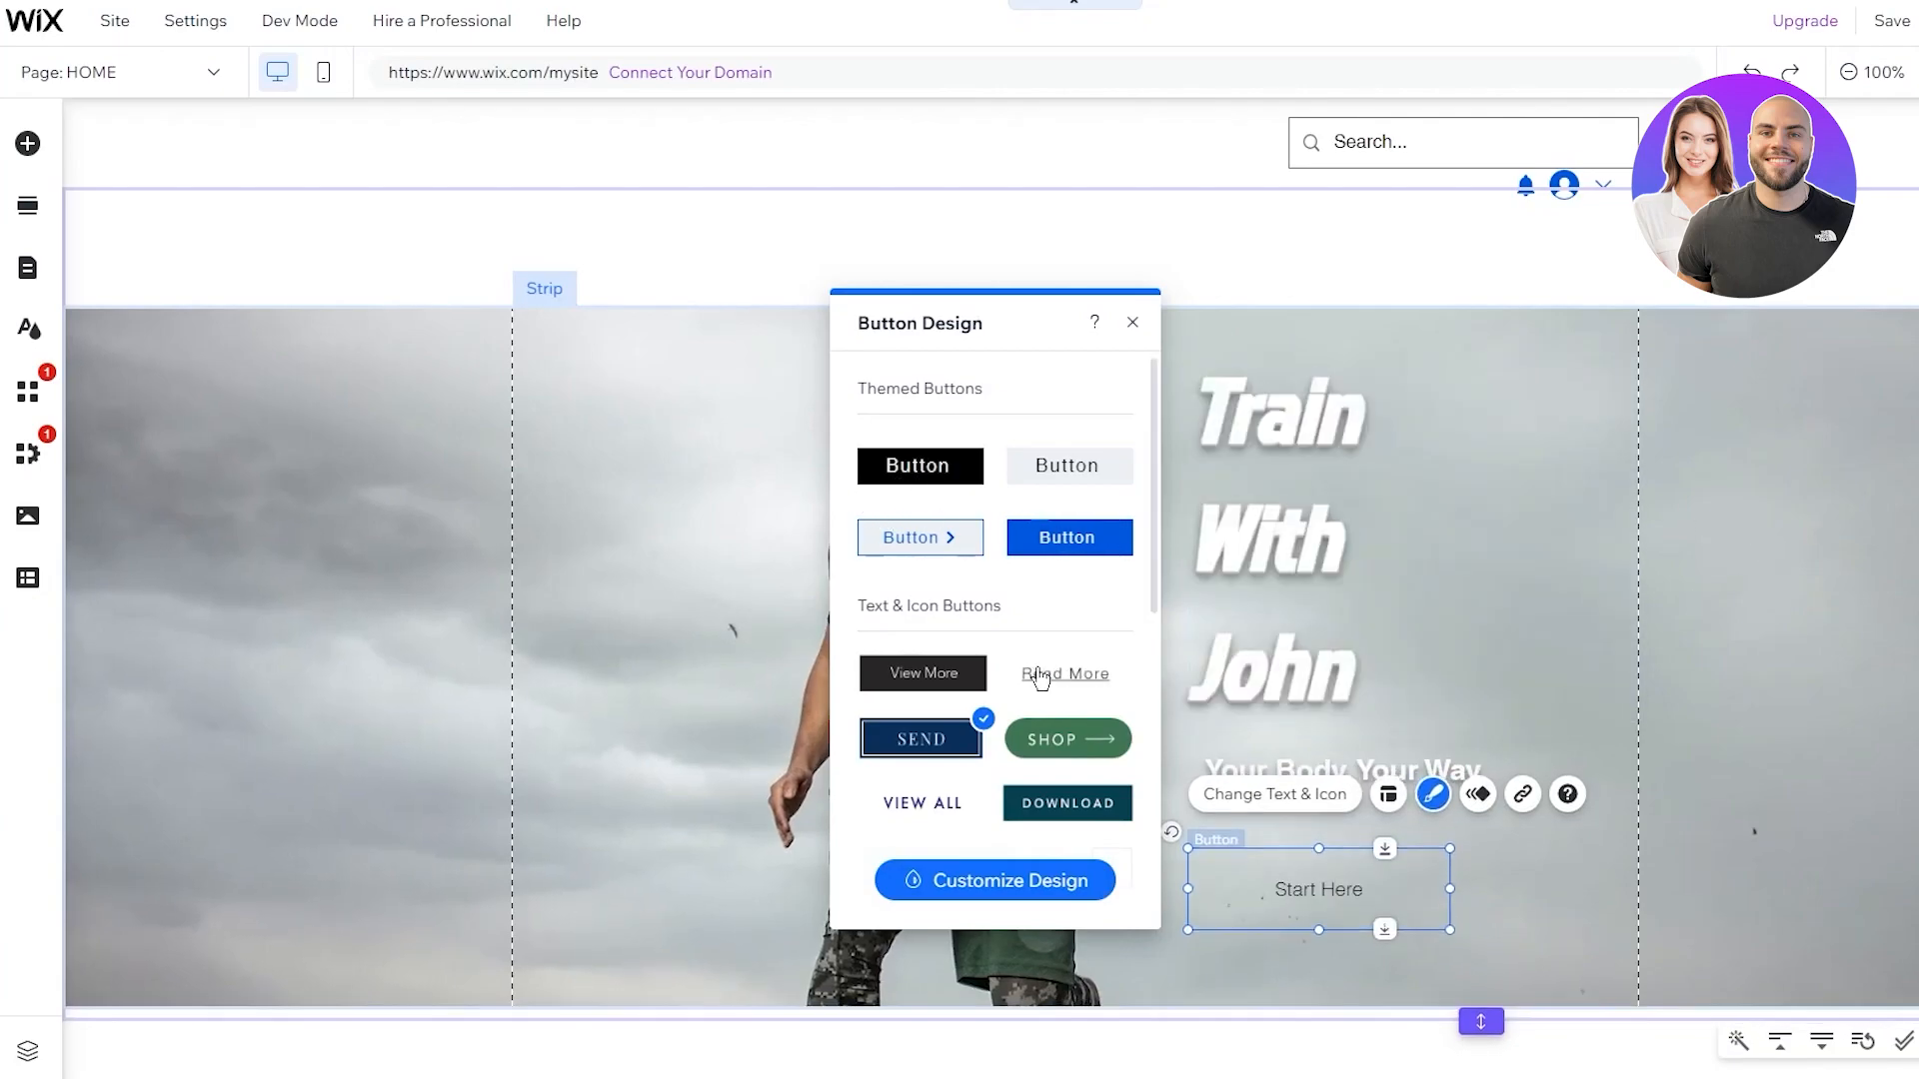
scroll(1019, 590, down, 5)
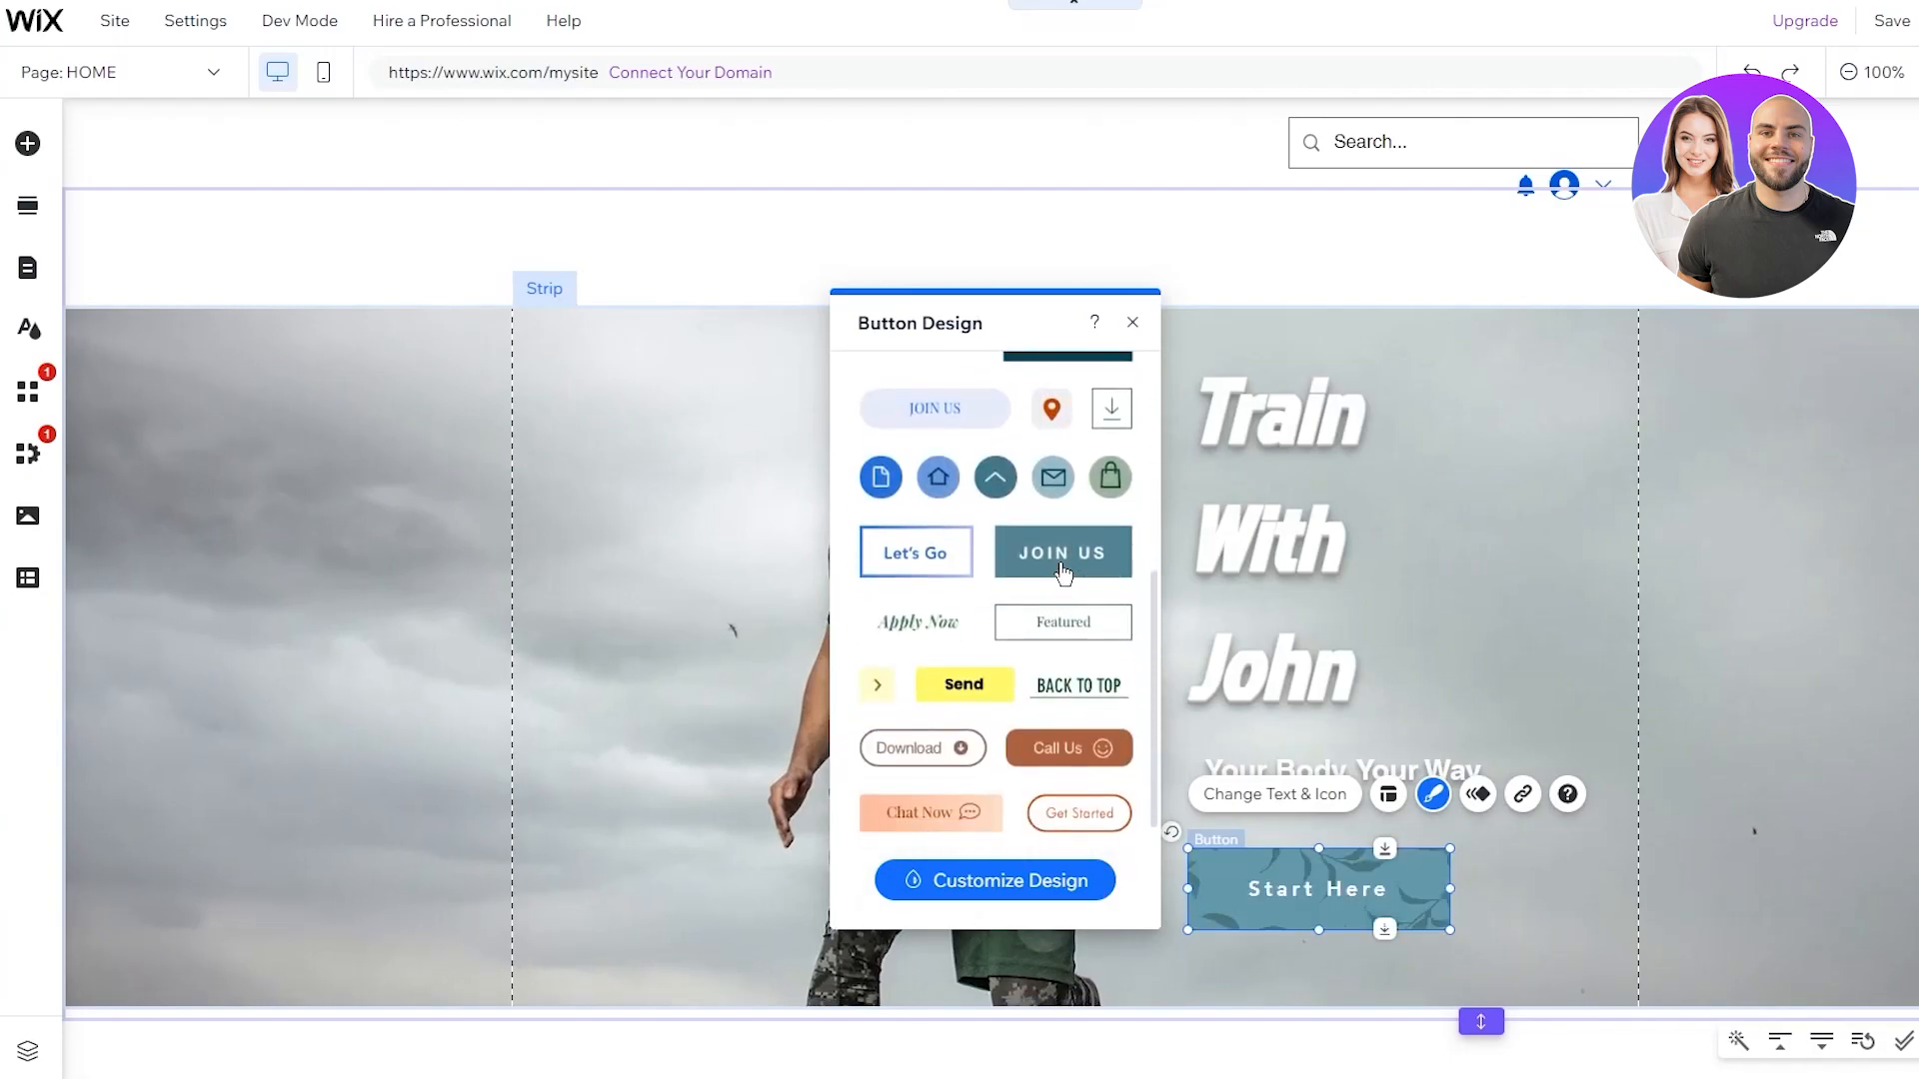
scroll(1080, 557, up, 5)
click(1087, 557)
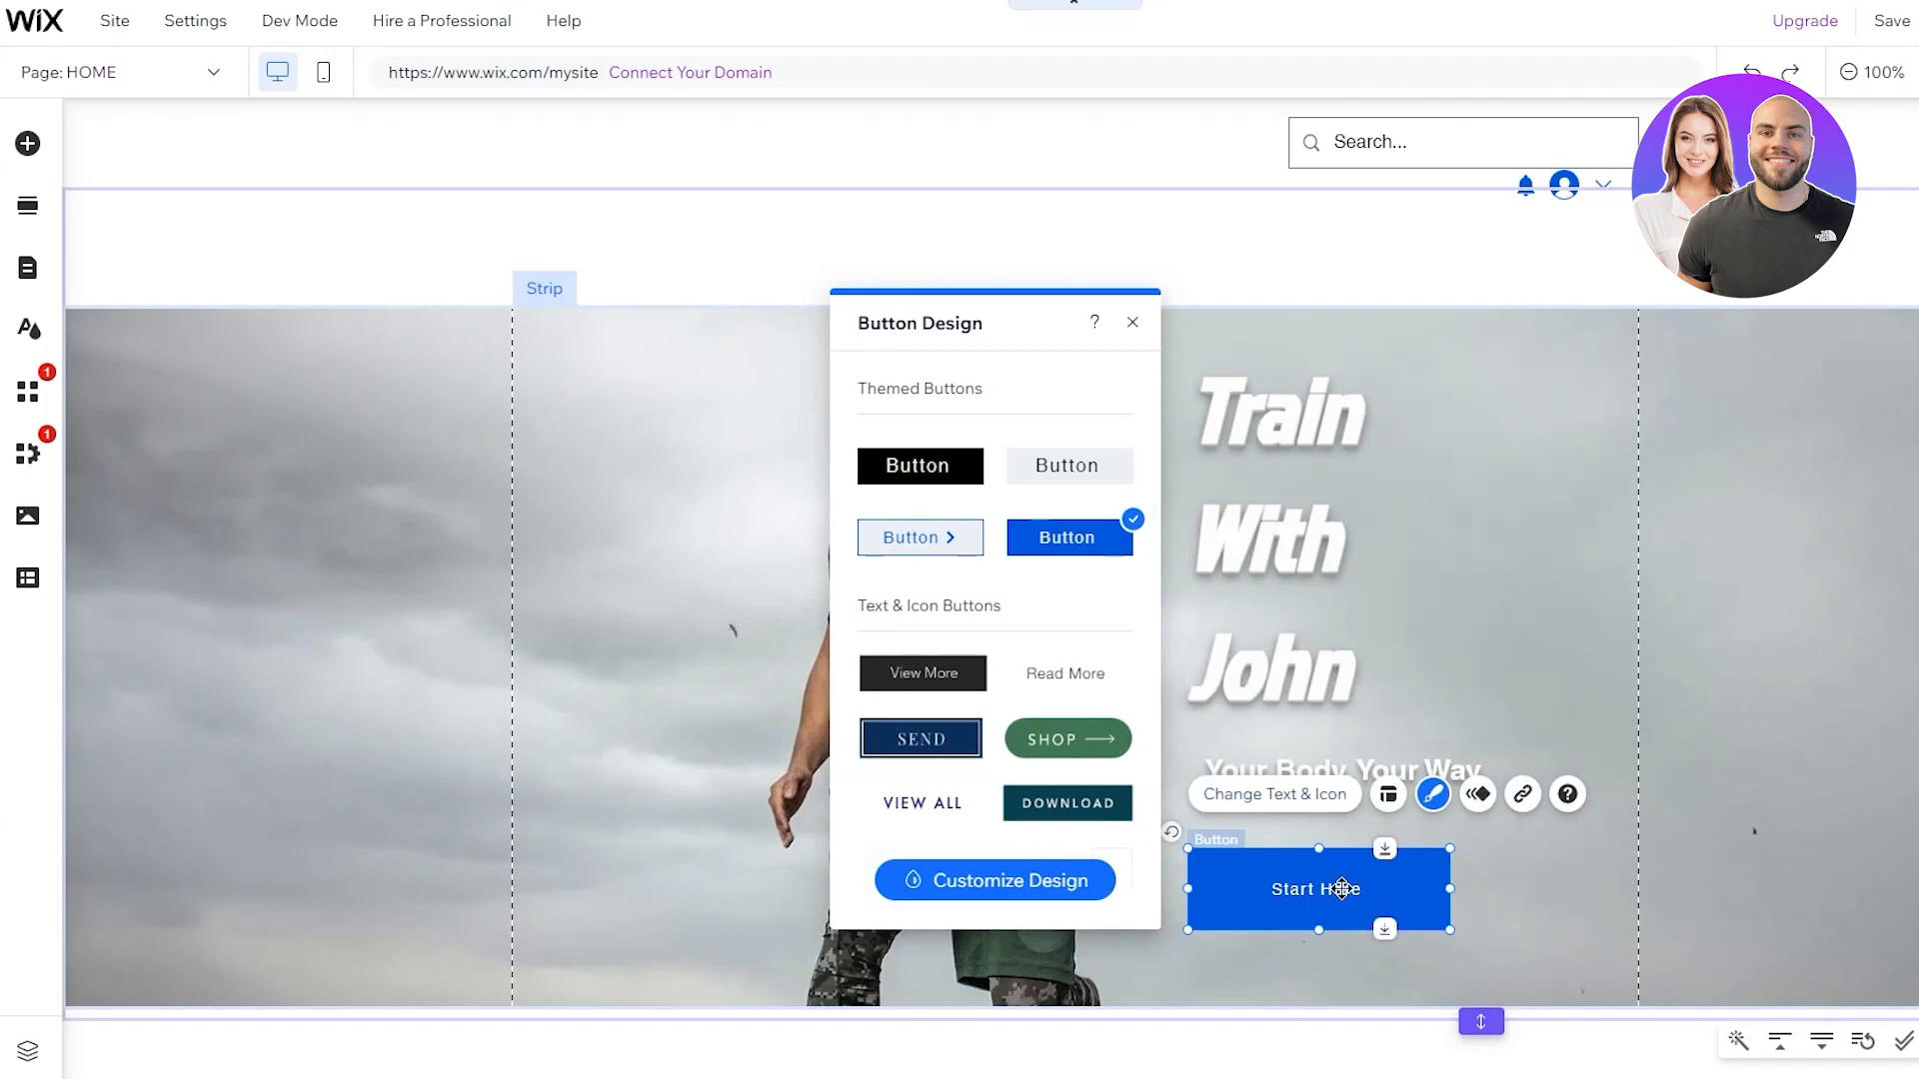
Set the Start Here button to display text only
click(1261, 796)
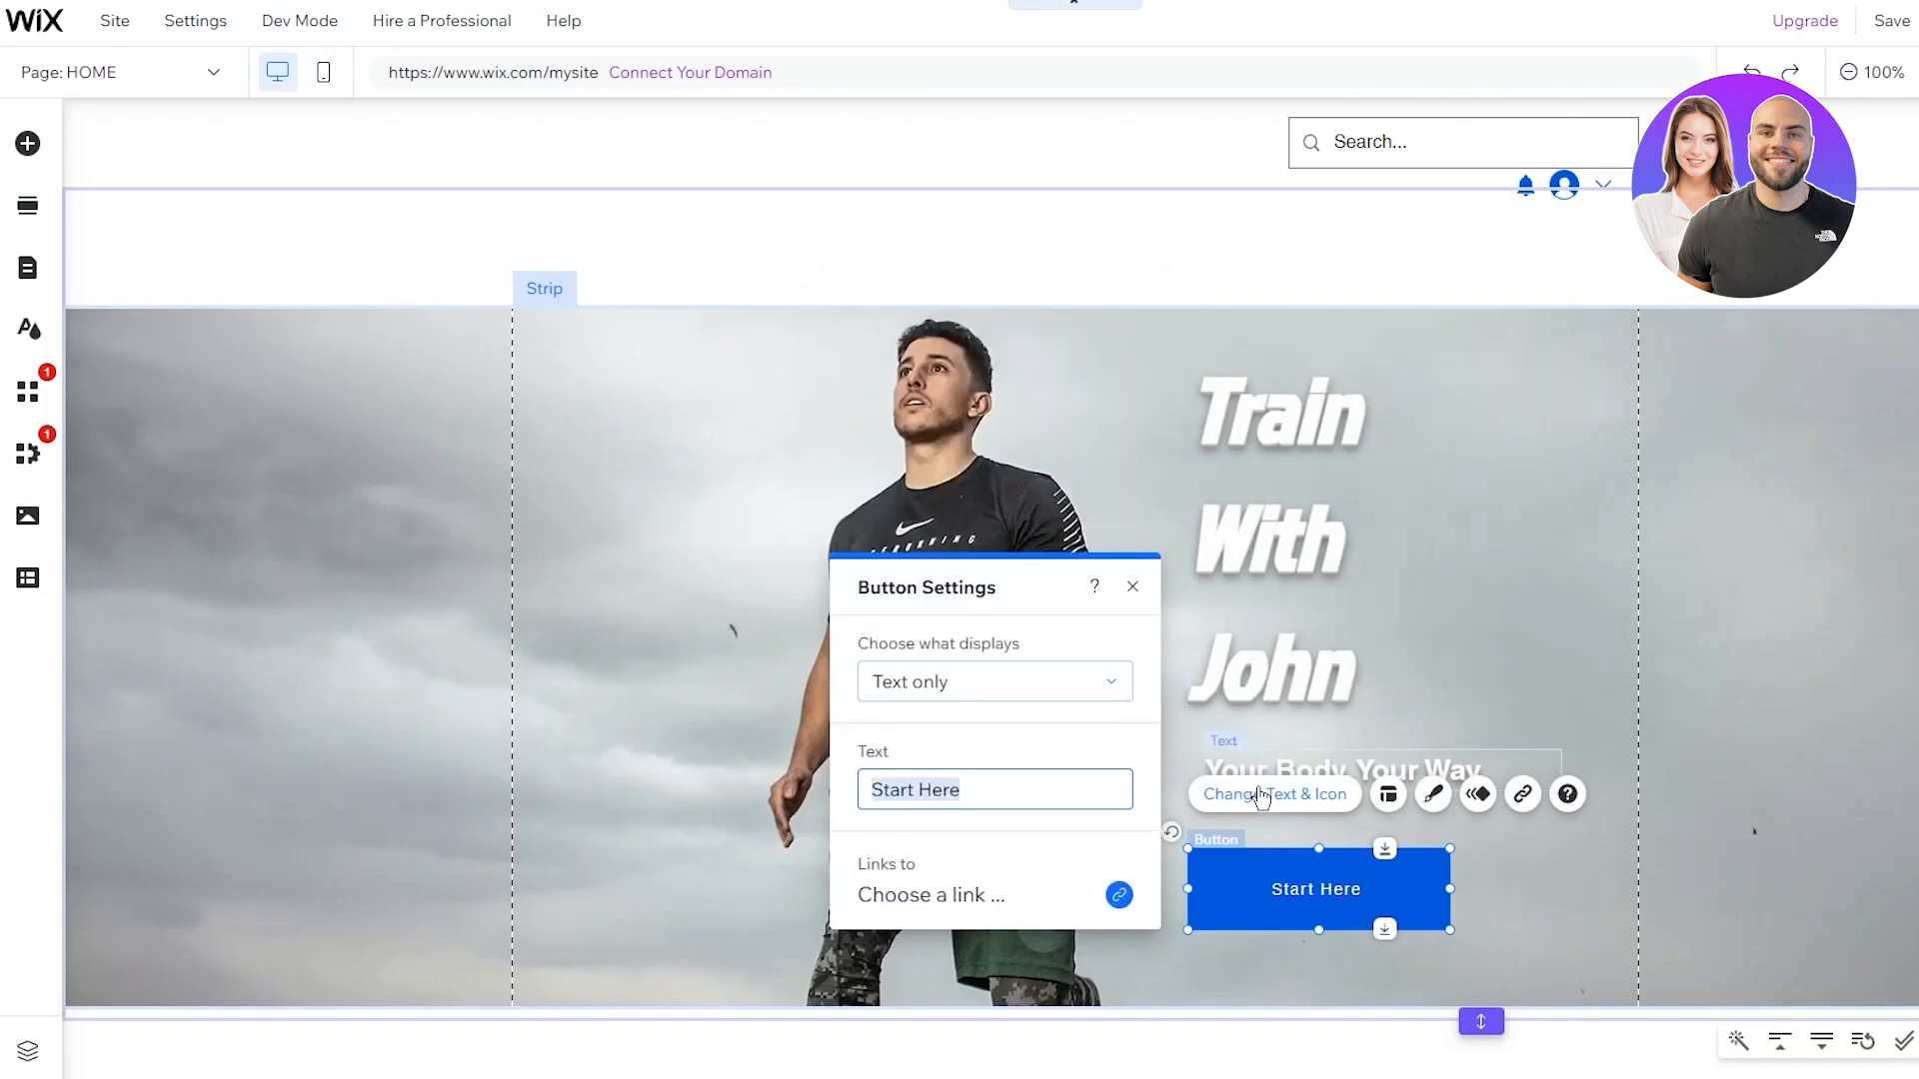
click(1079, 706)
click(978, 684)
click(1113, 291)
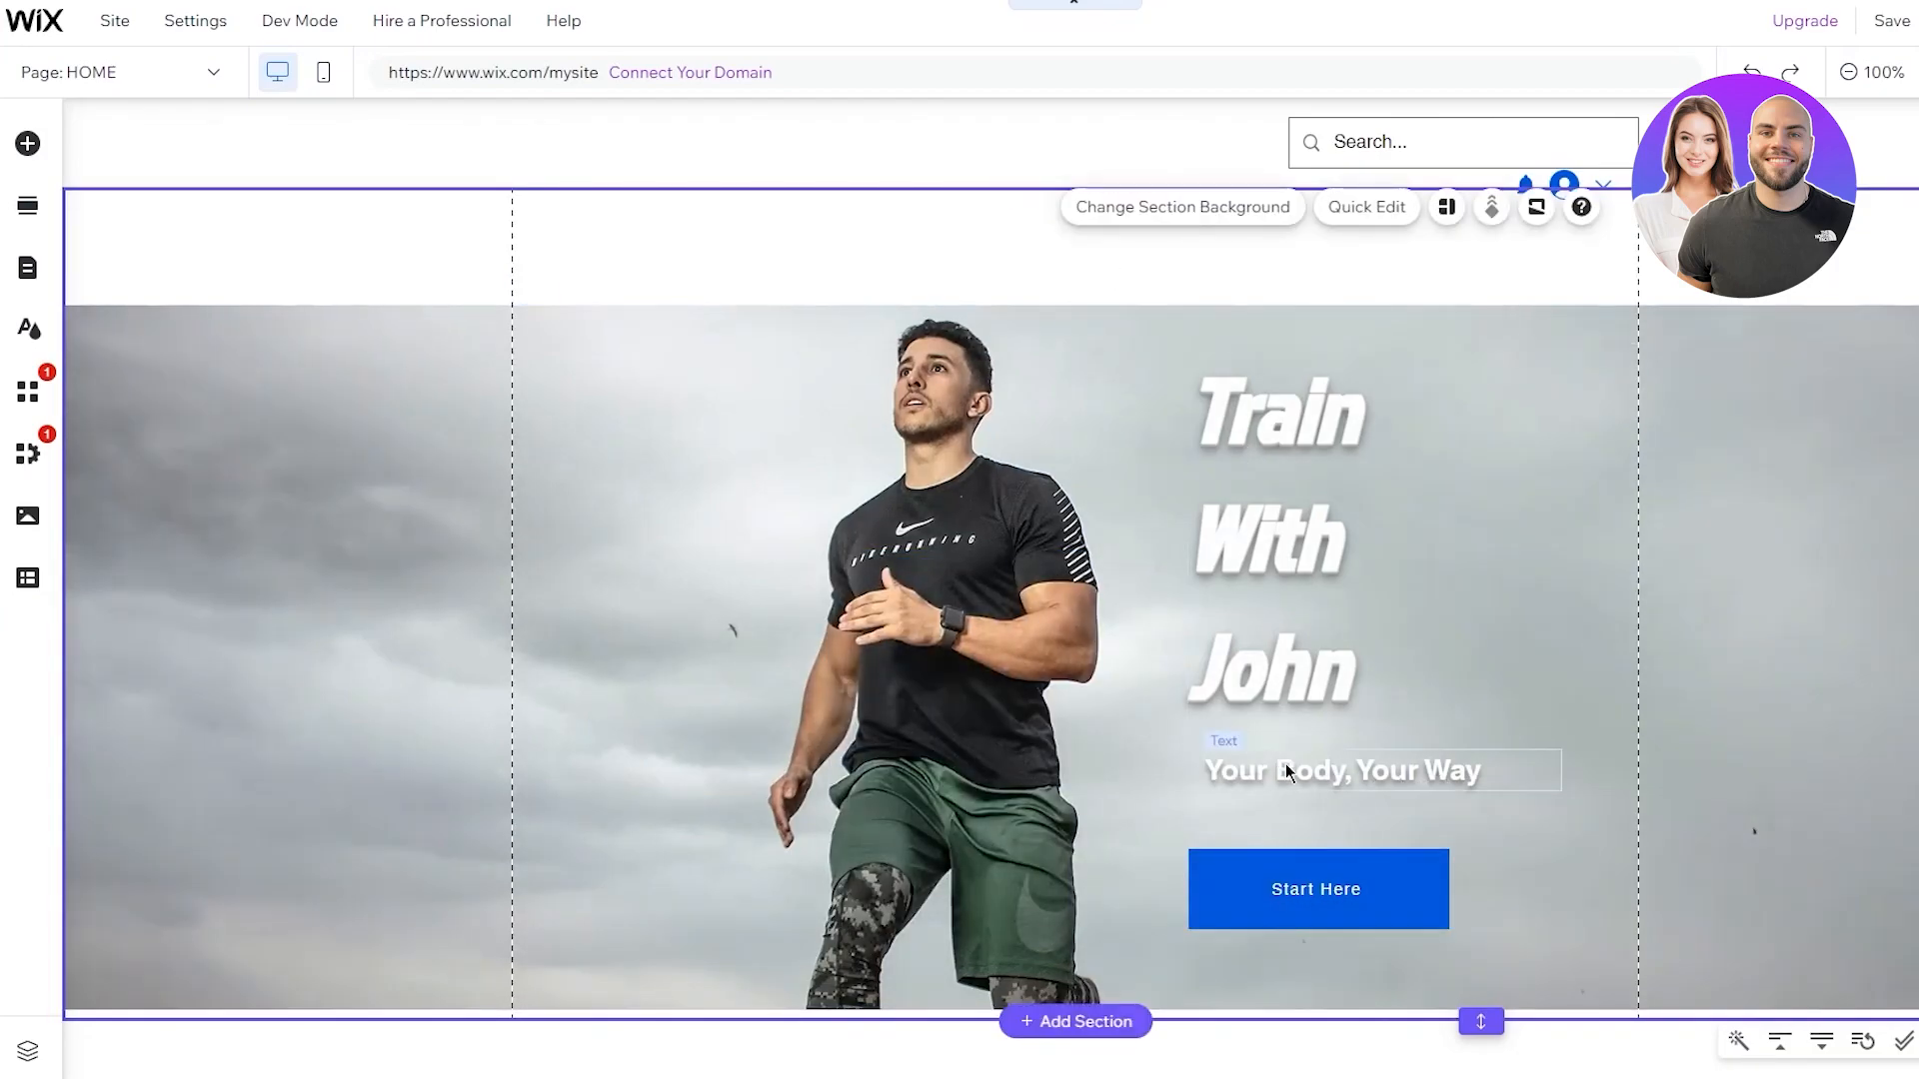
Move the Start Here button about 25 px higher, just under the subheading
drag(1319, 917, 1299, 861)
click(1229, 262)
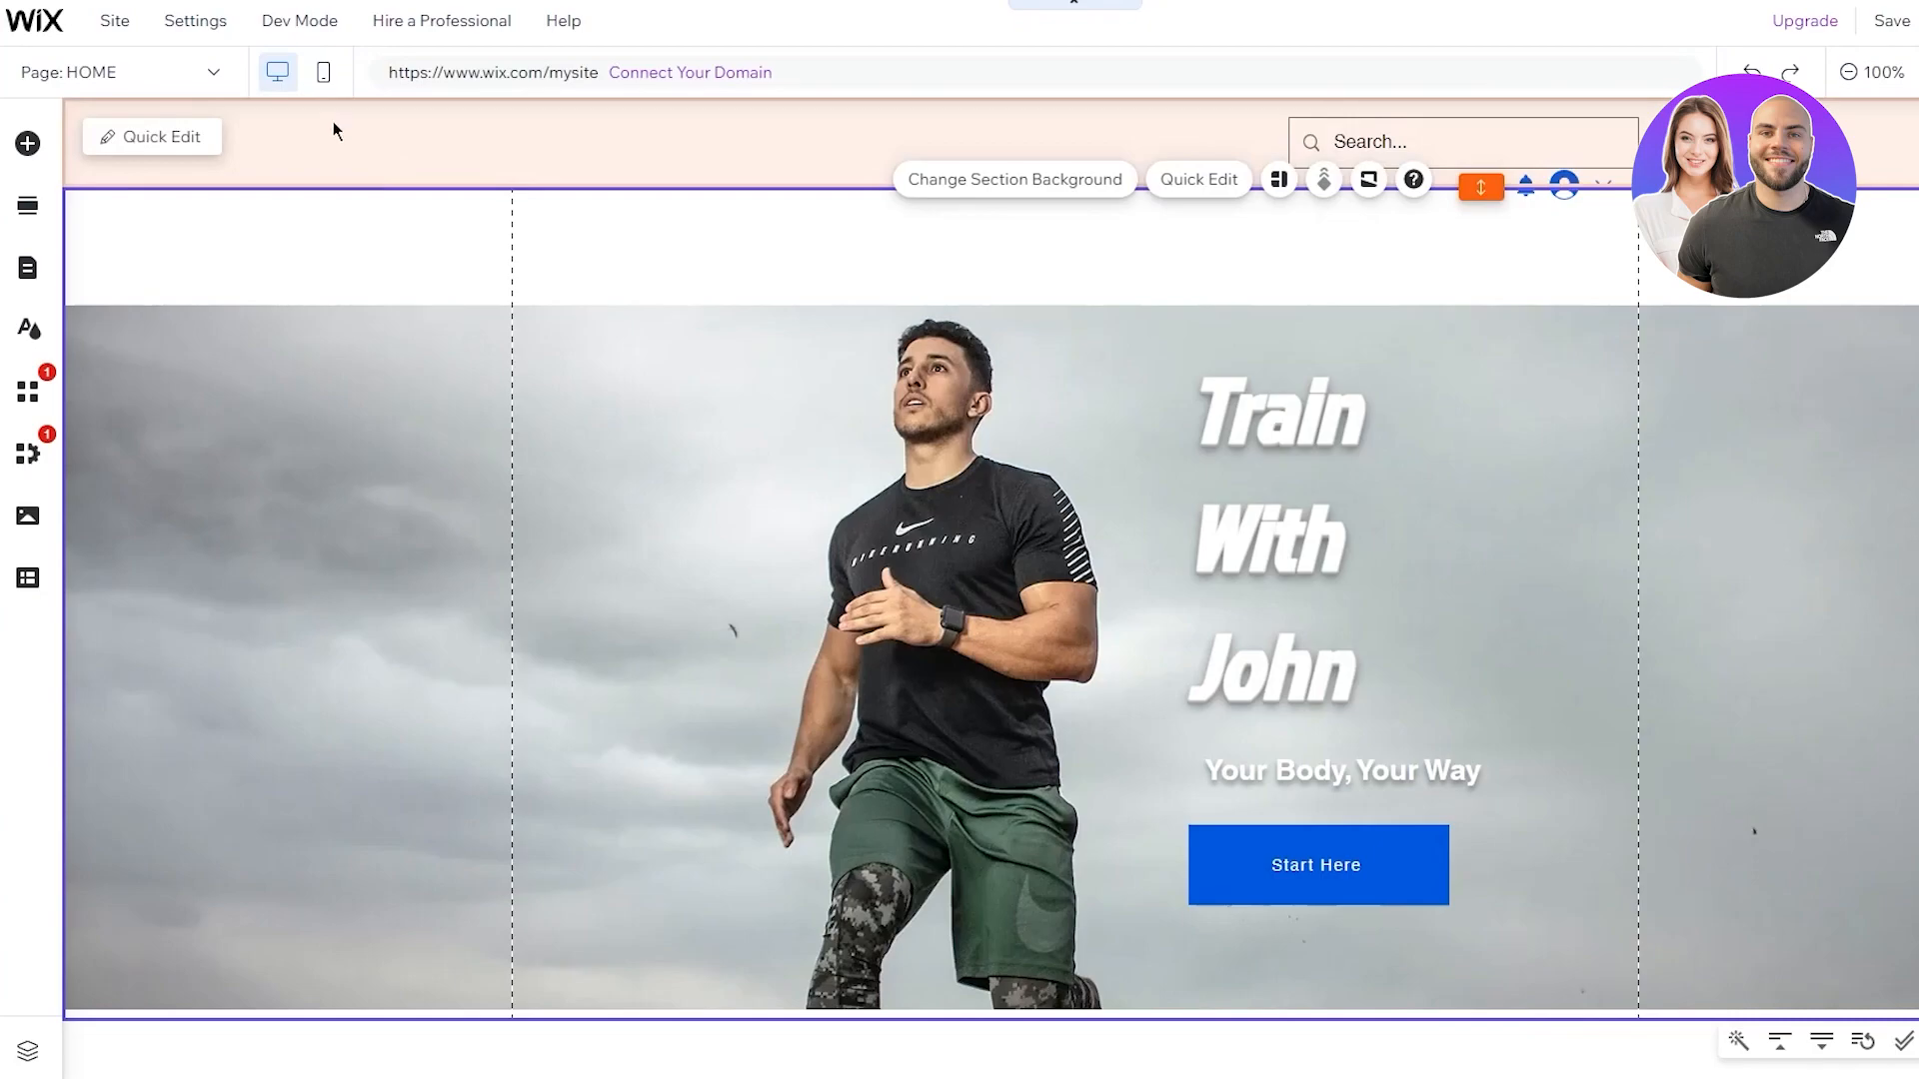
click(212, 74)
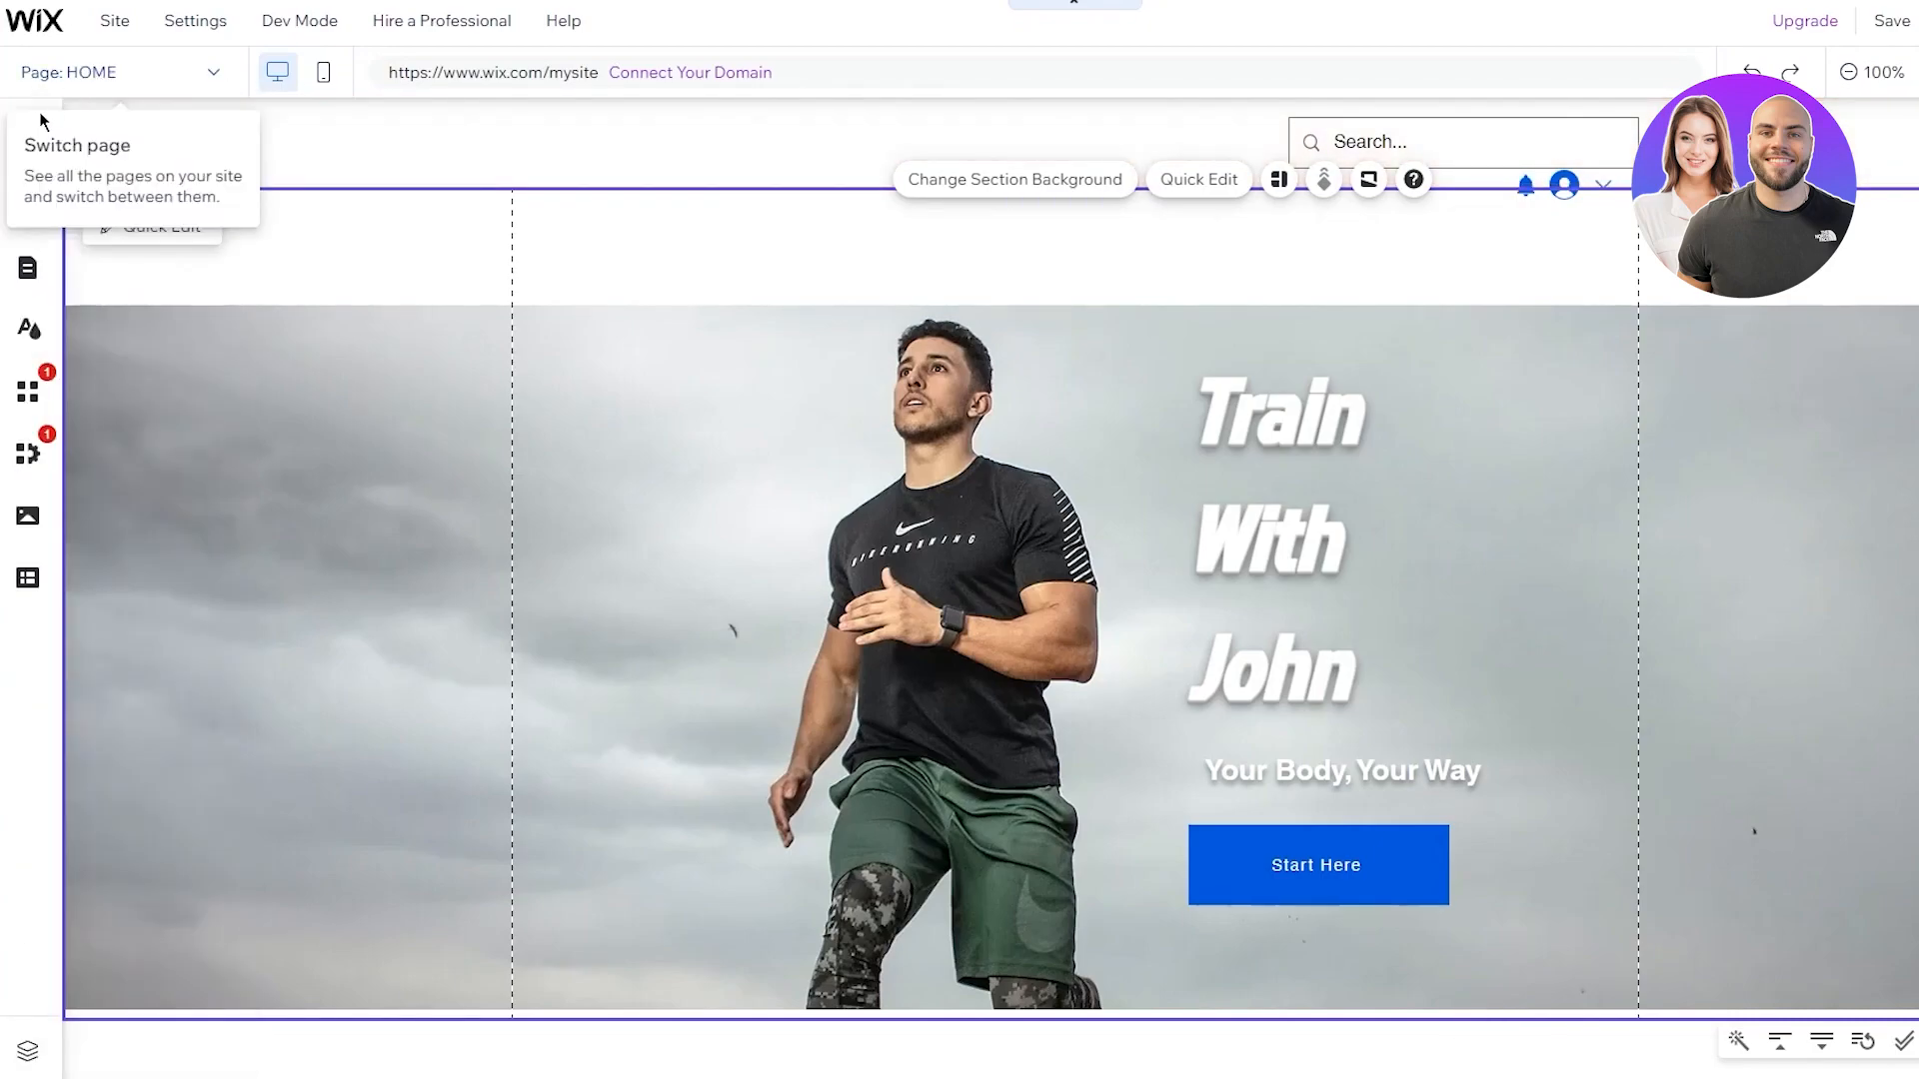
Add a new page named PRIVATE SESSIONS to the site menu
click(22, 269)
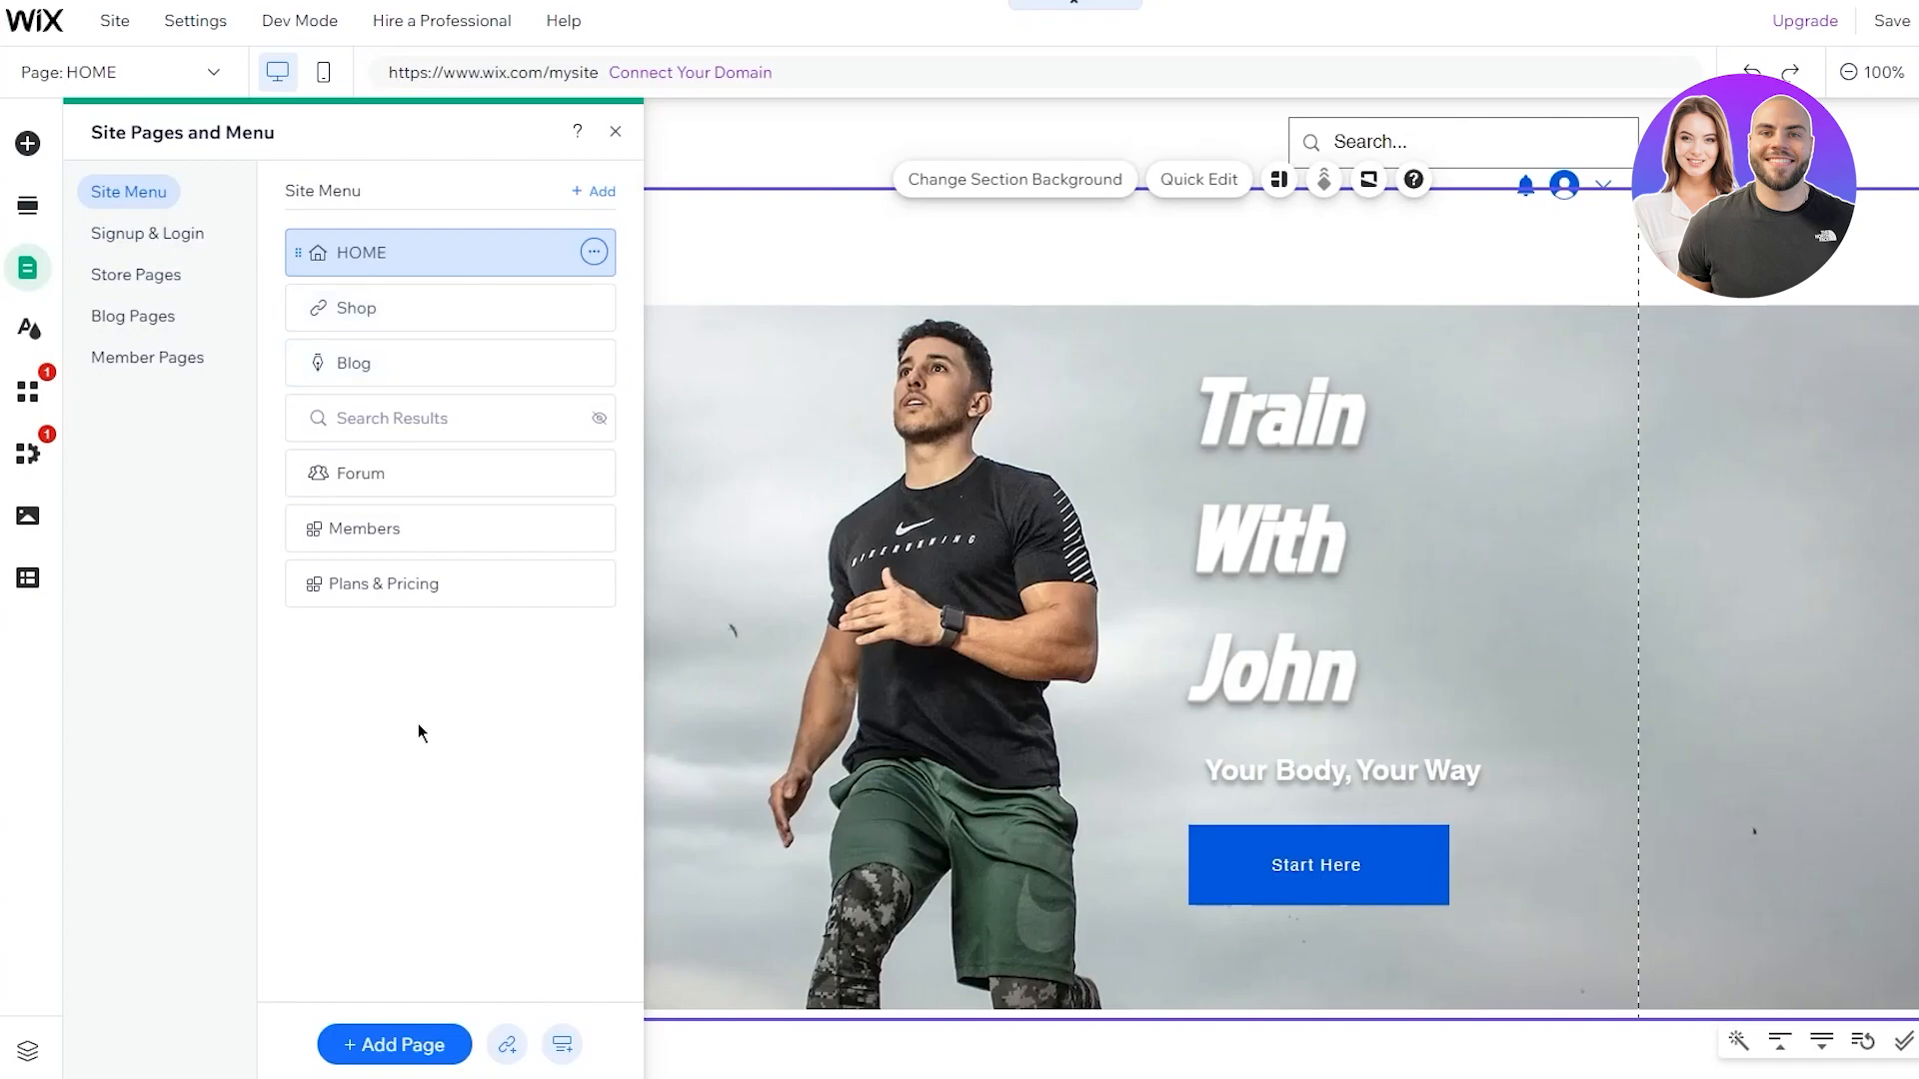
click(430, 1047)
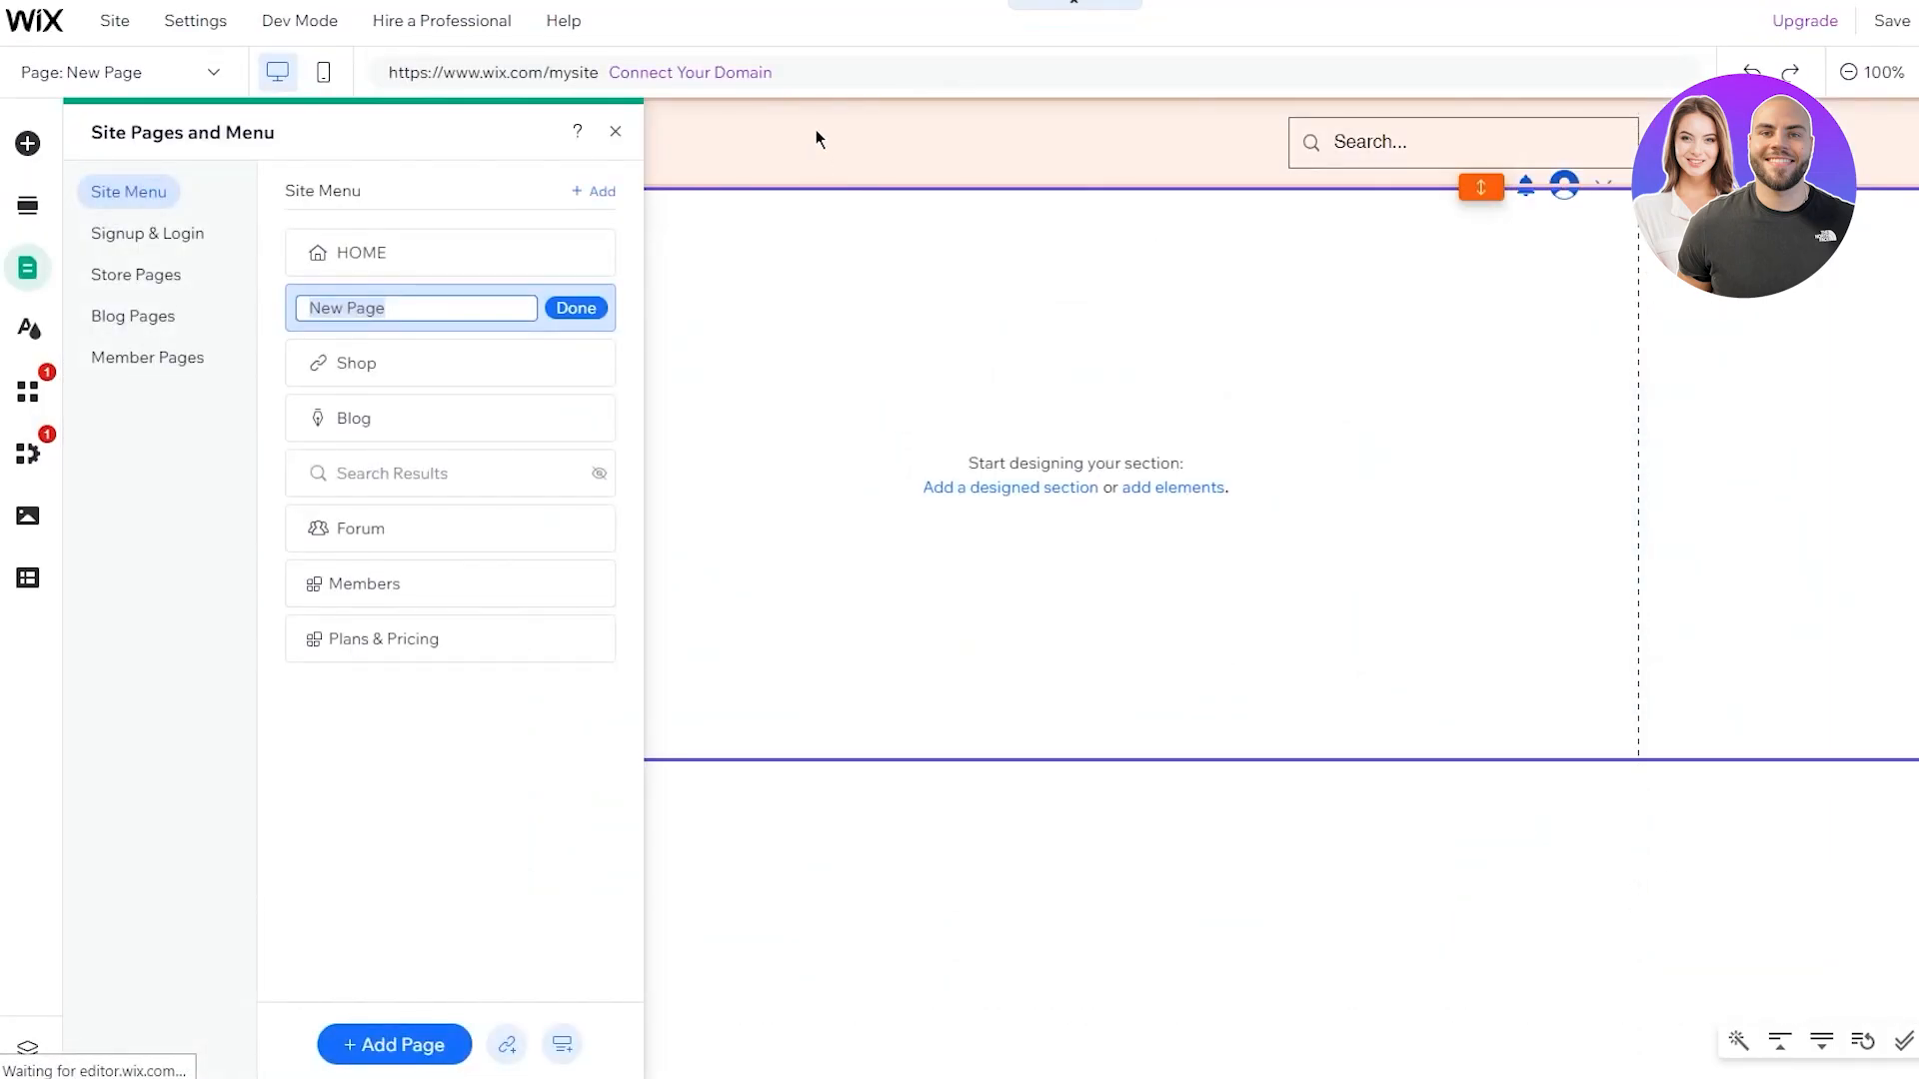
key(BackSpace)
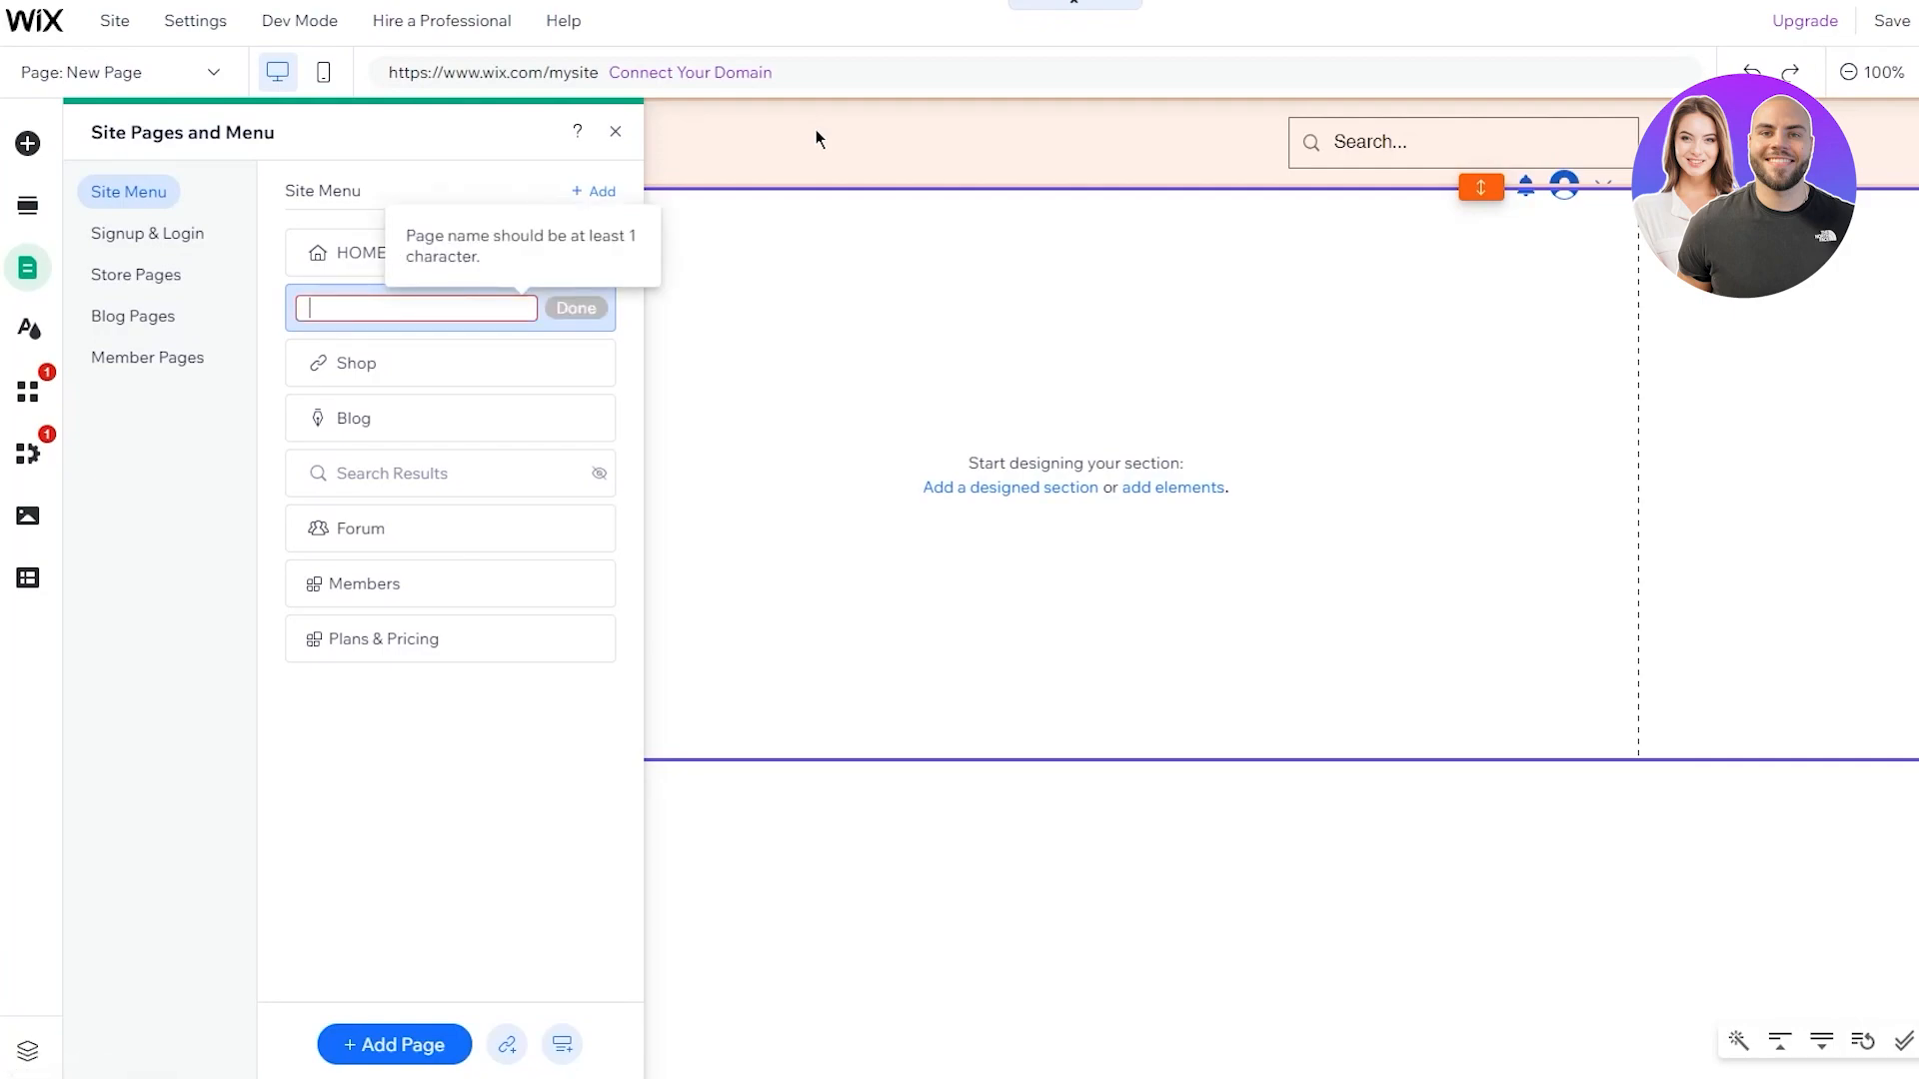
text(PRI)
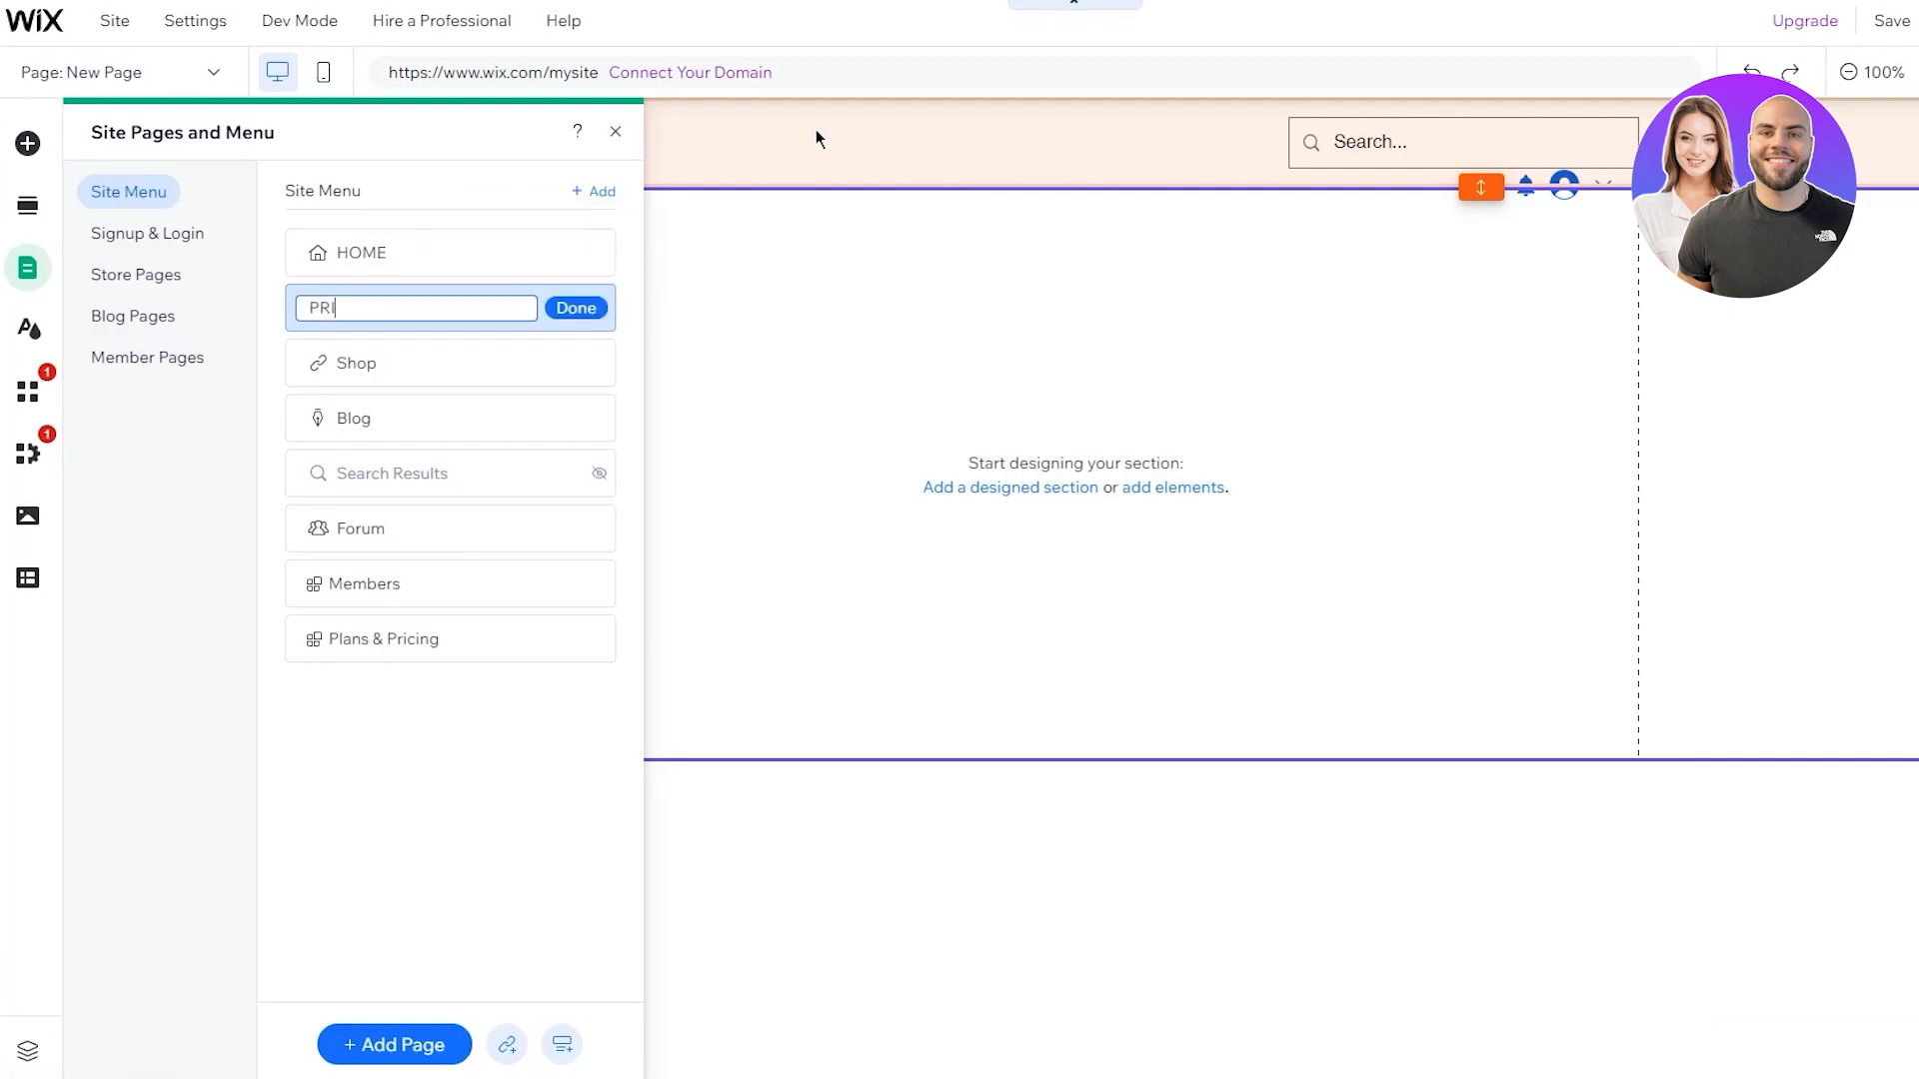
text(VATE SESSIONS)
click(573, 306)
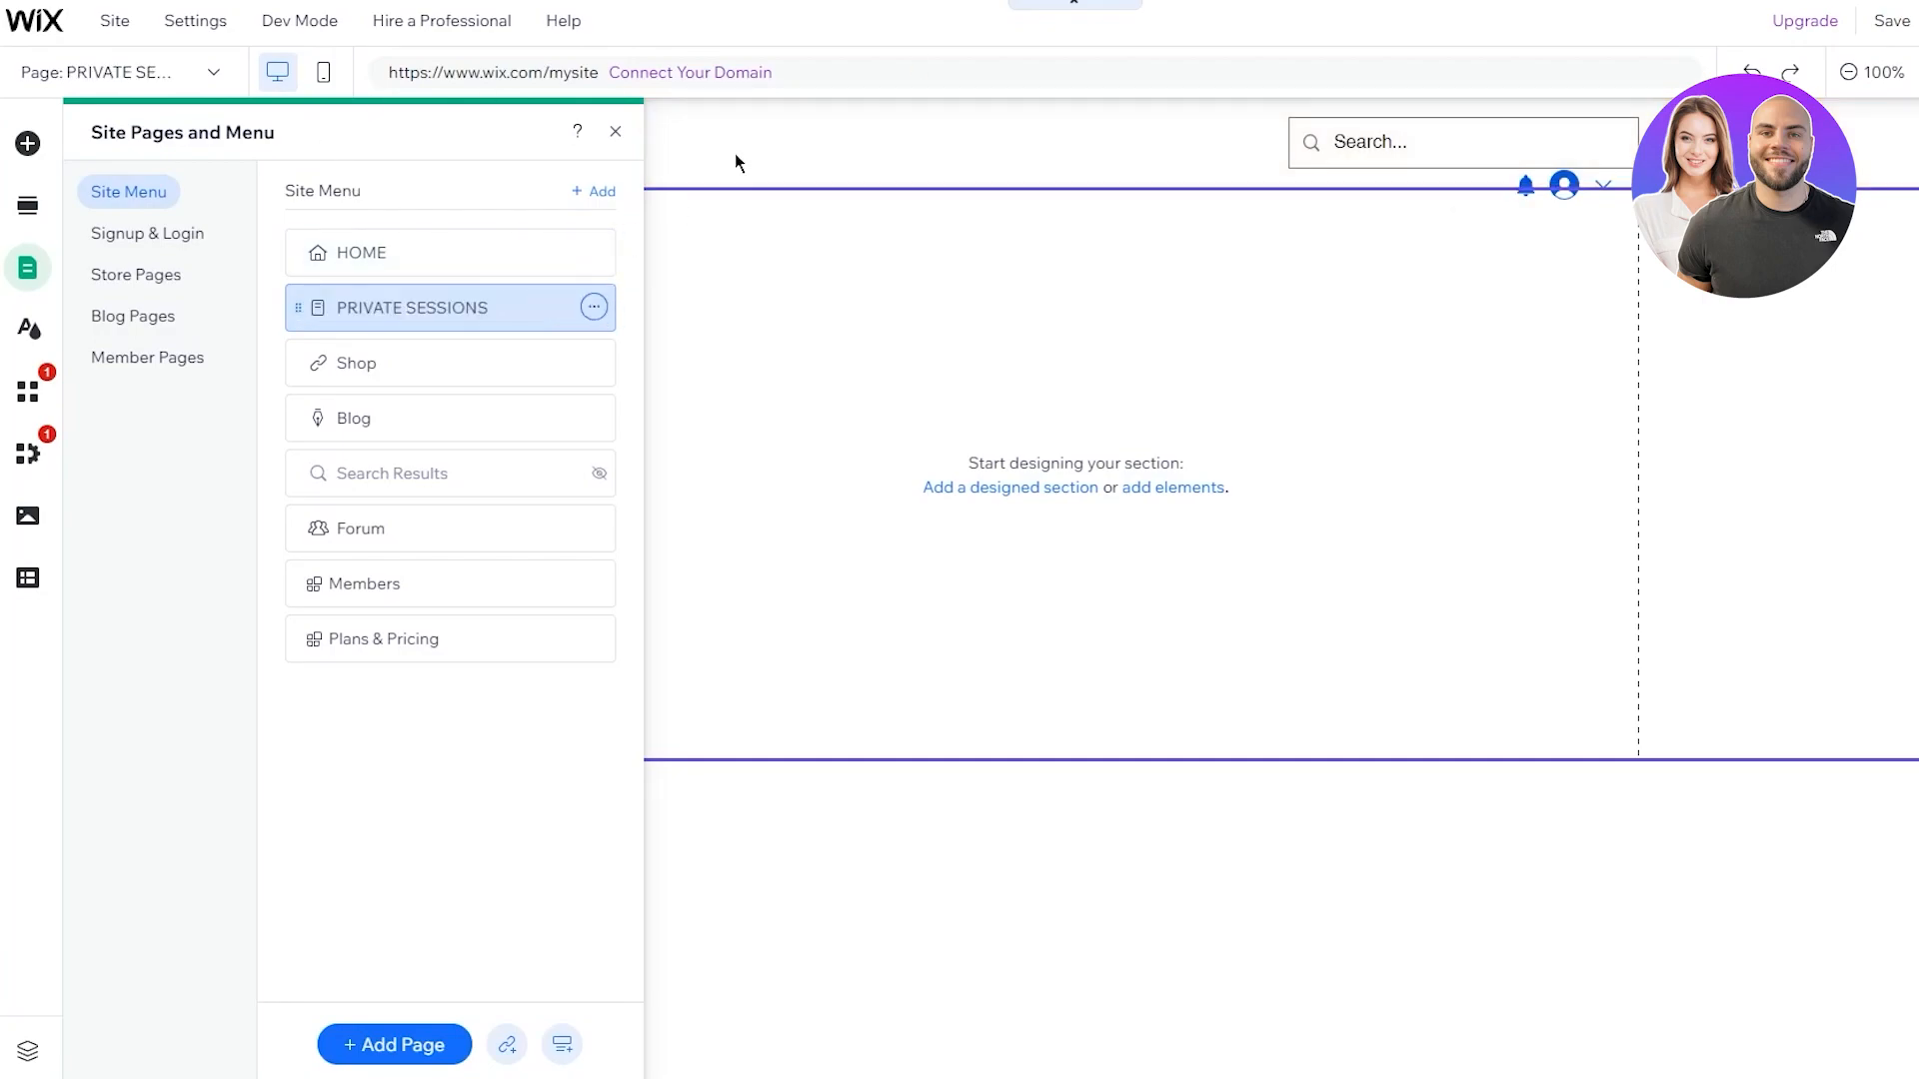
click(1045, 965)
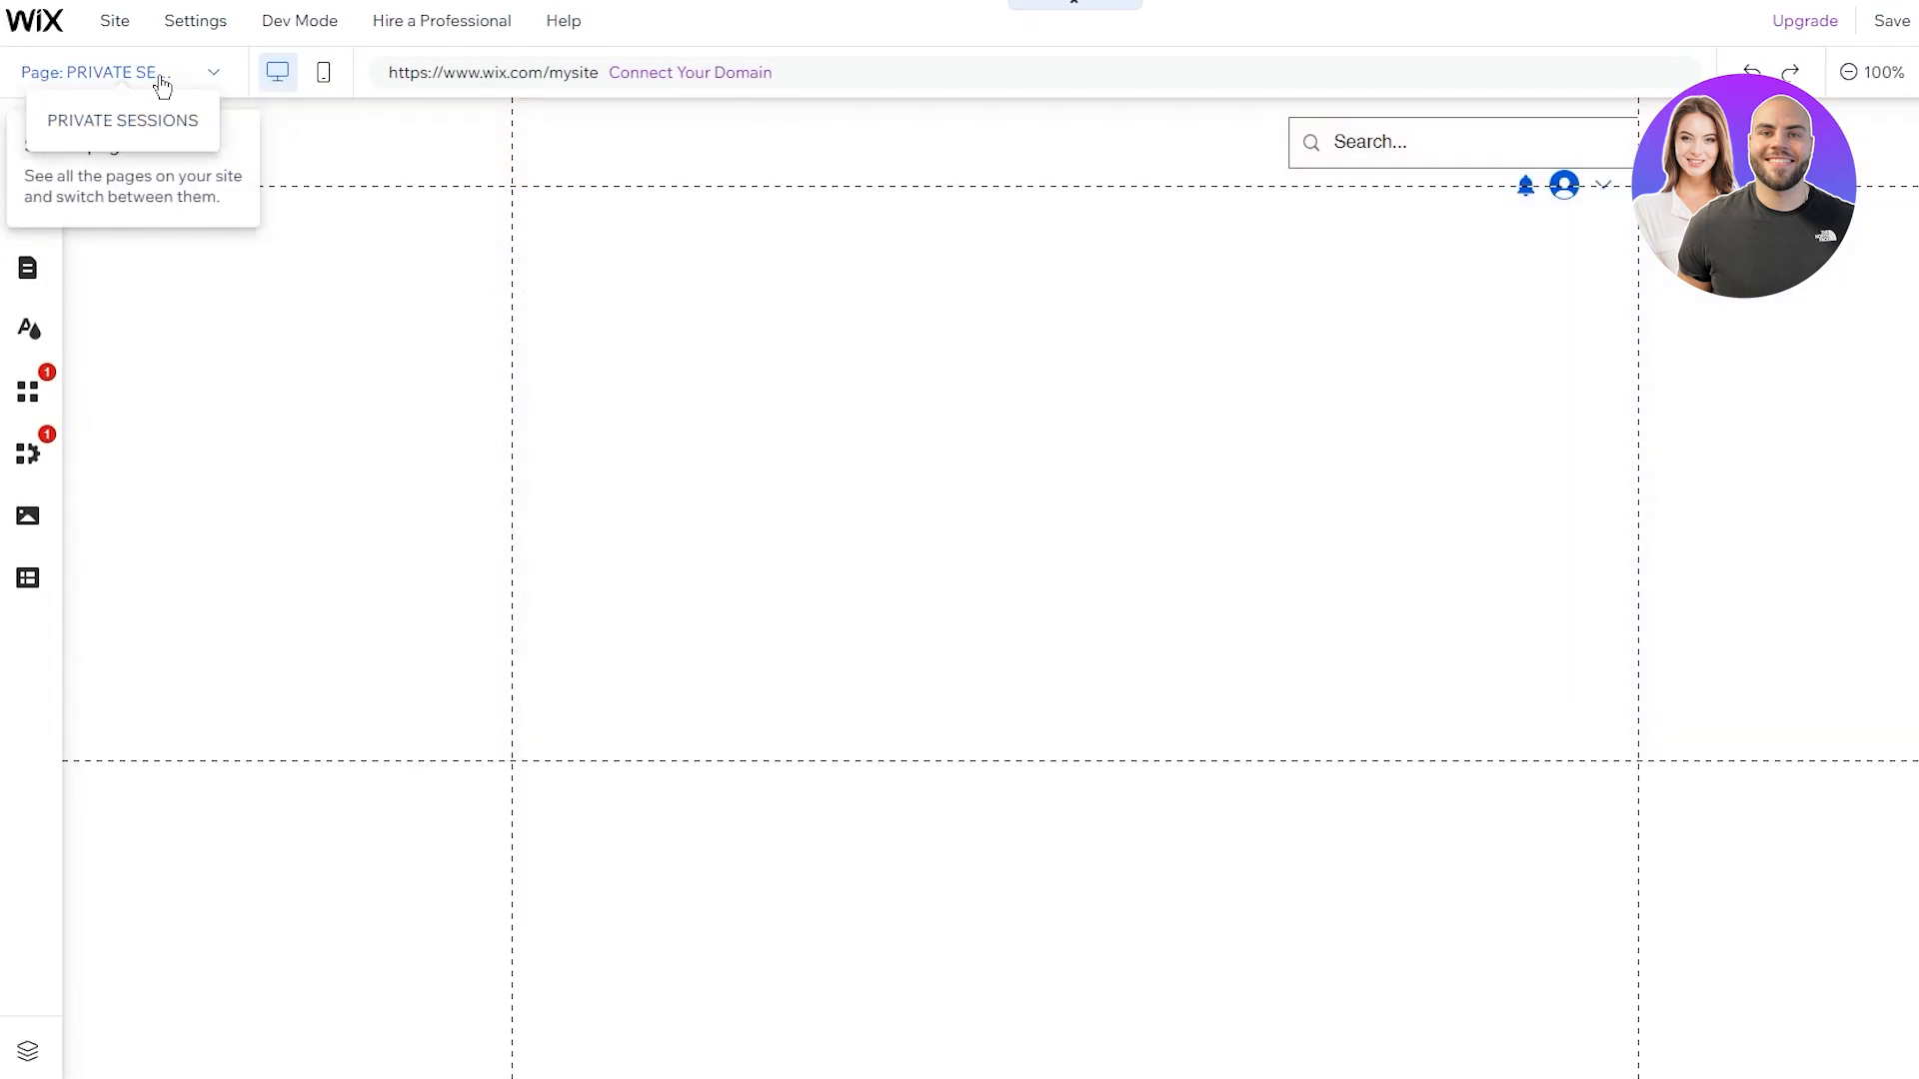
On the HOME page, link the Start Here button to the PRIVATE SESSIONS page
click(154, 73)
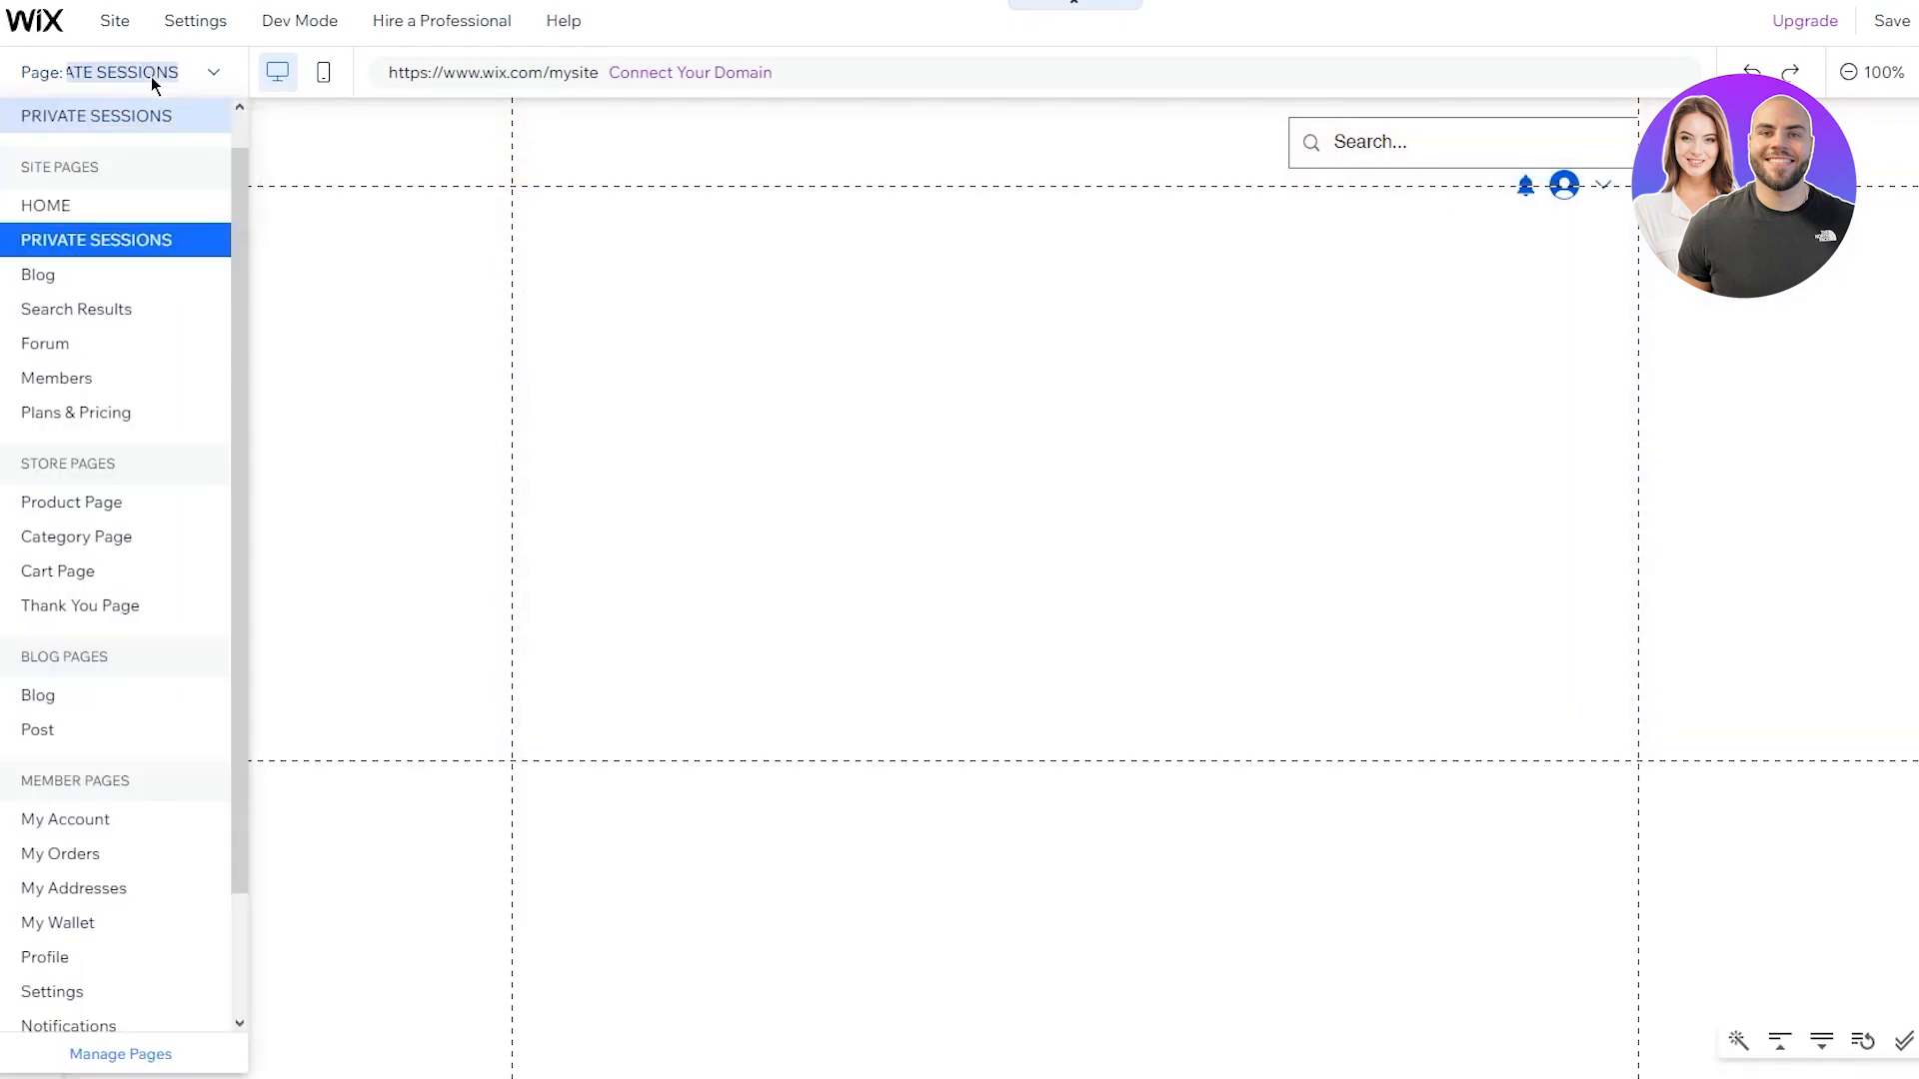
click(99, 204)
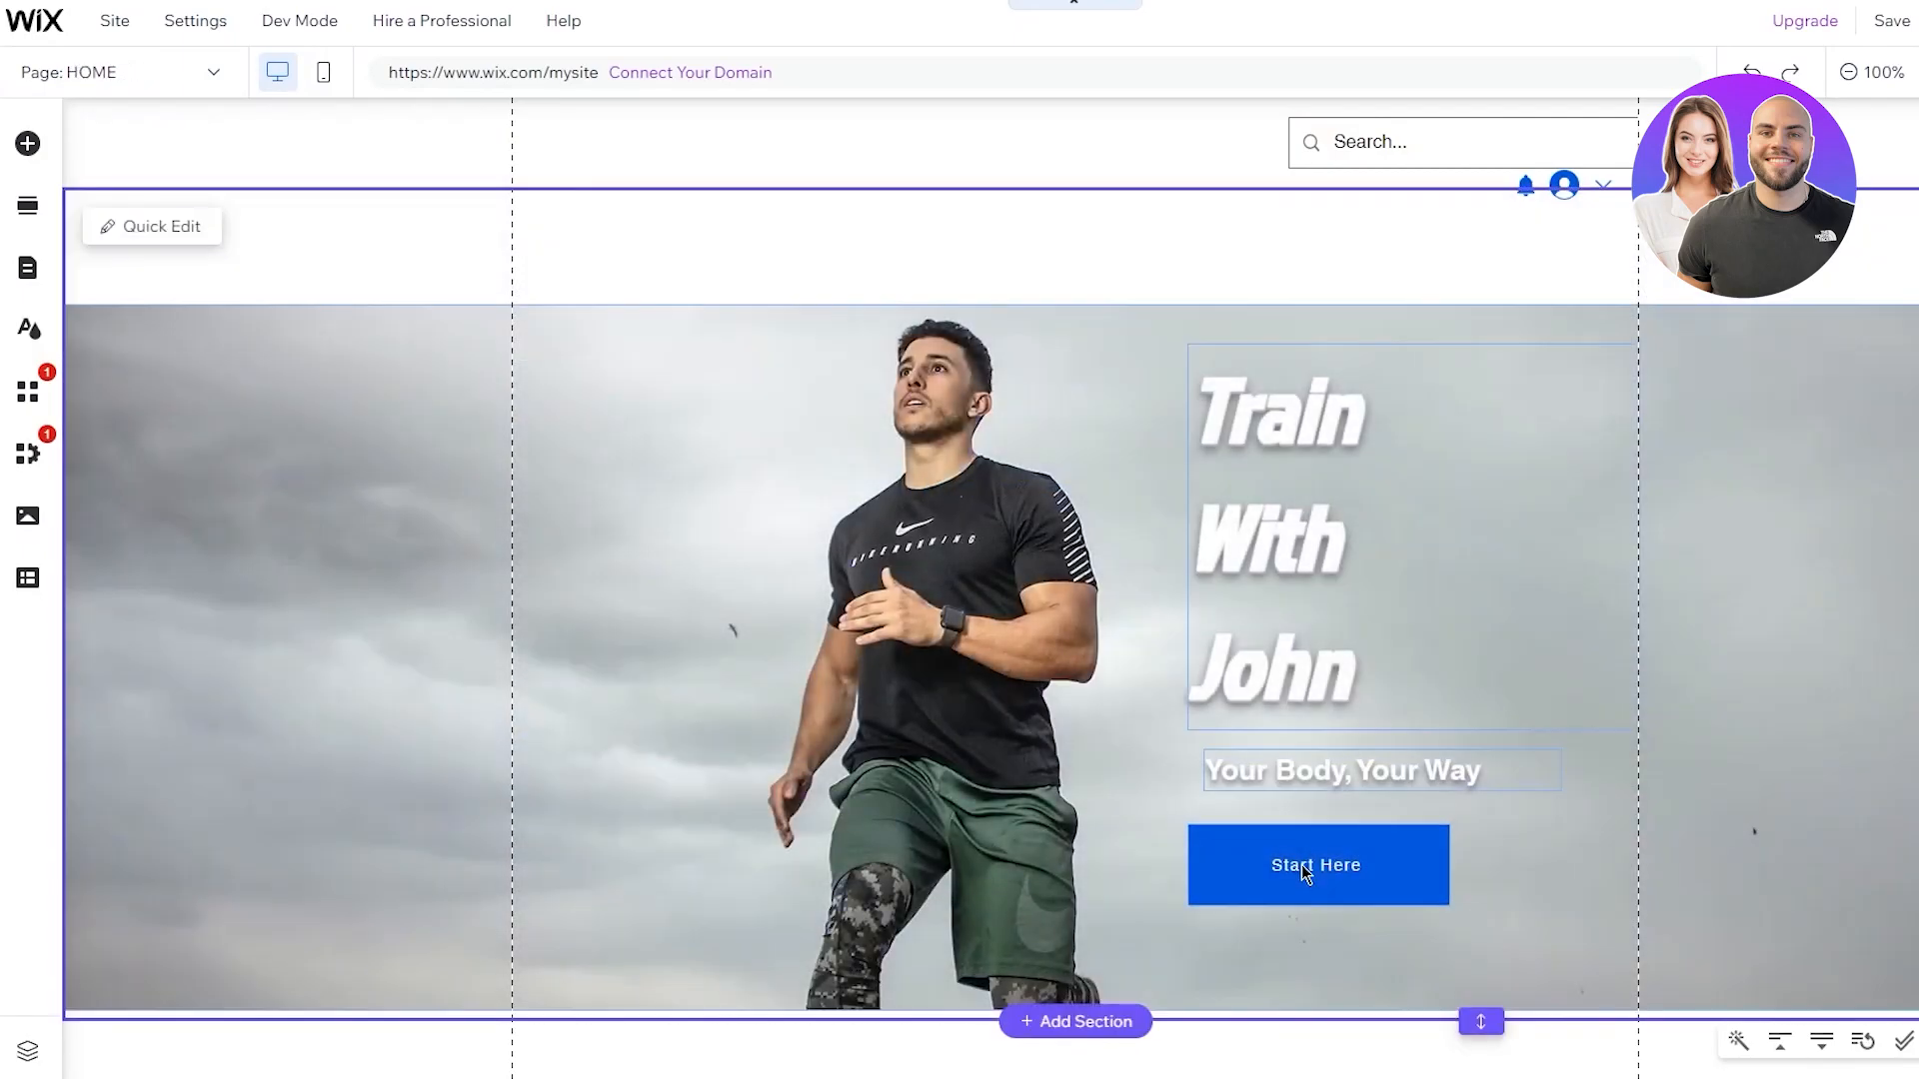
click(1353, 864)
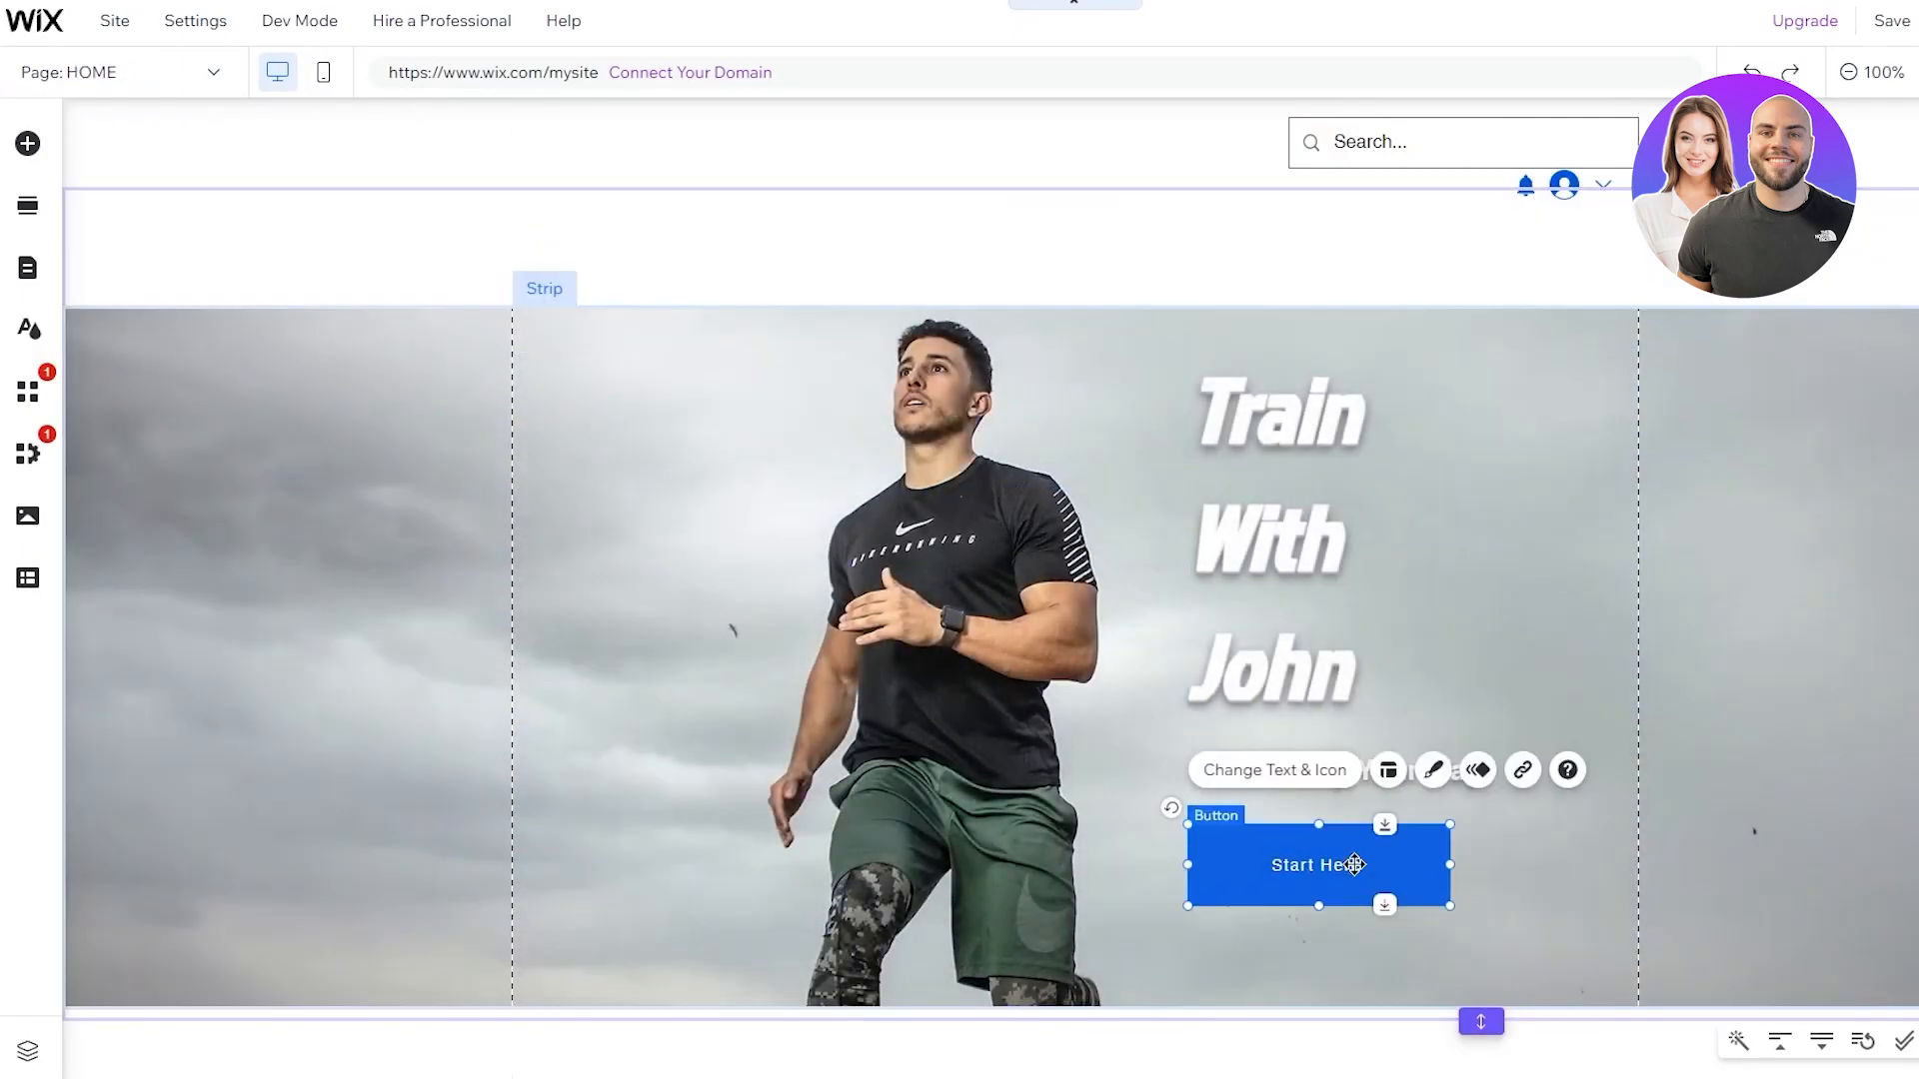
click(1513, 778)
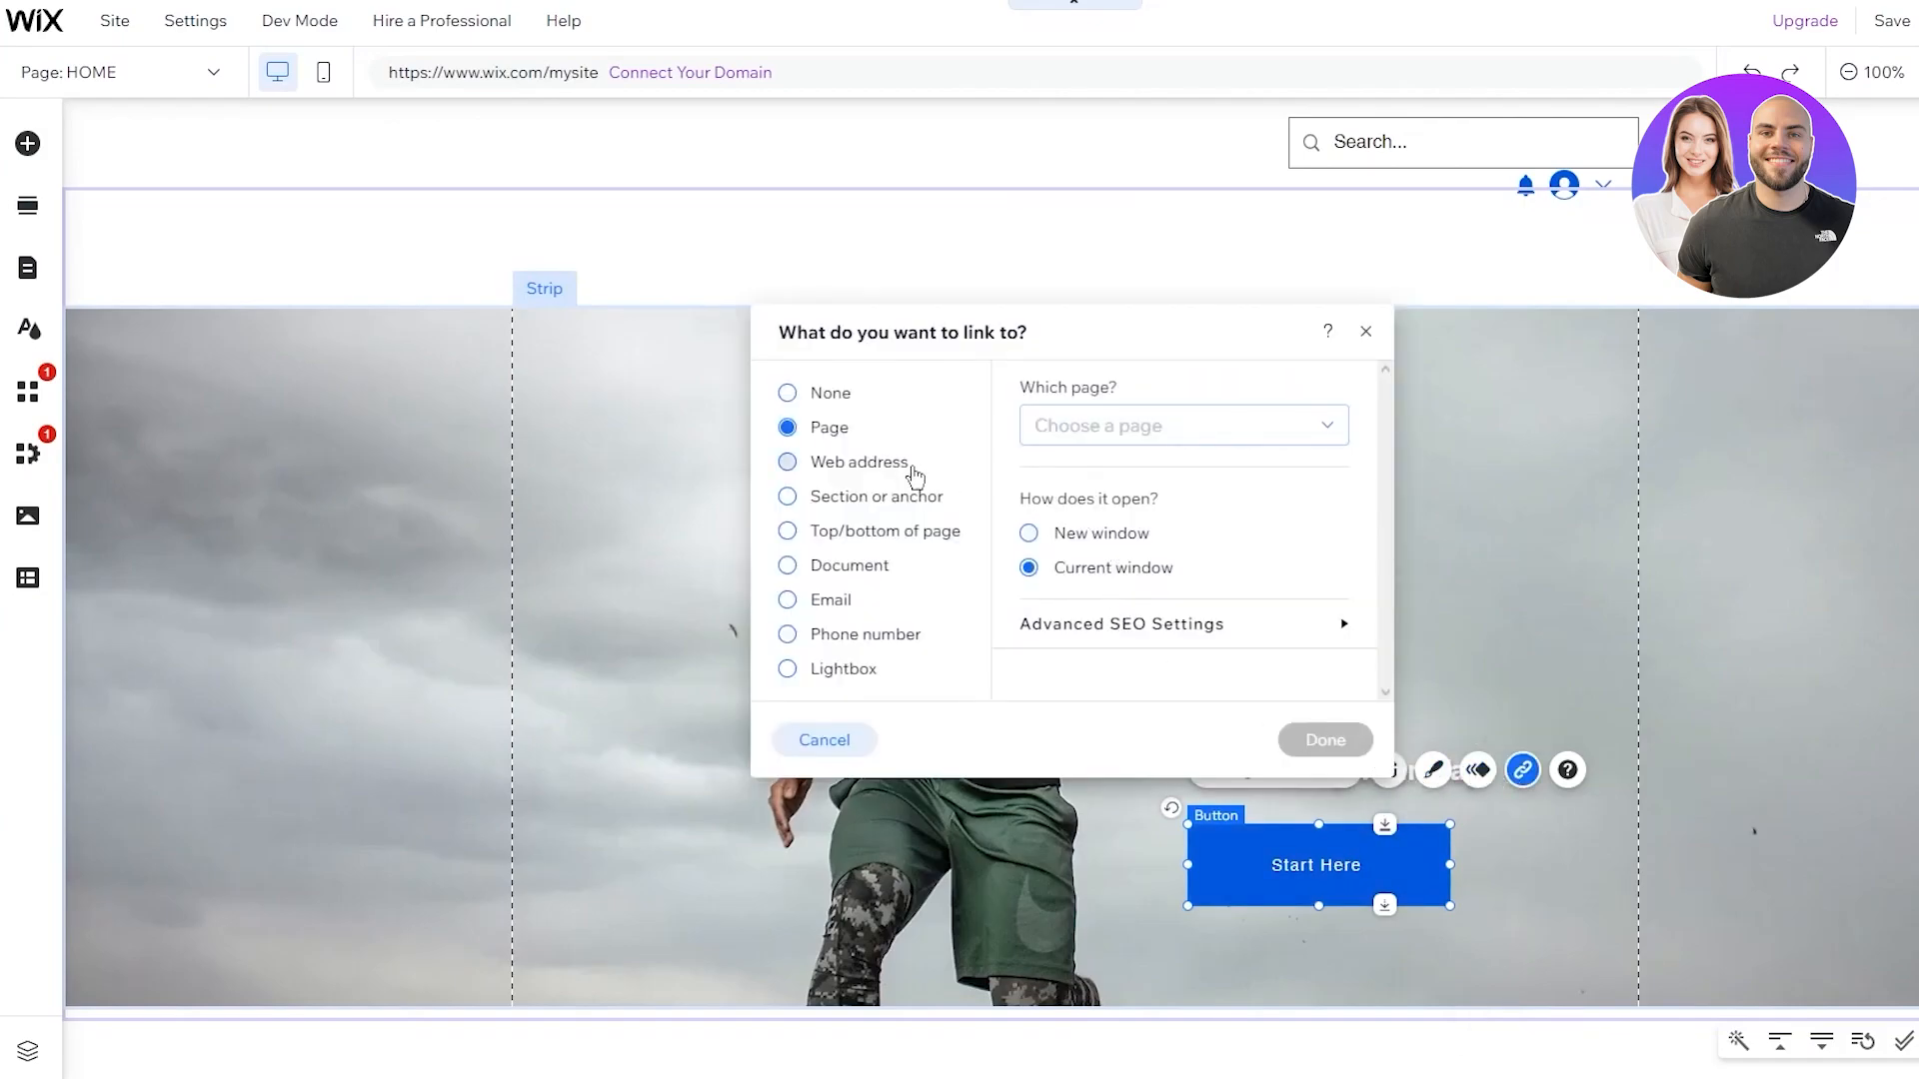
click(1155, 441)
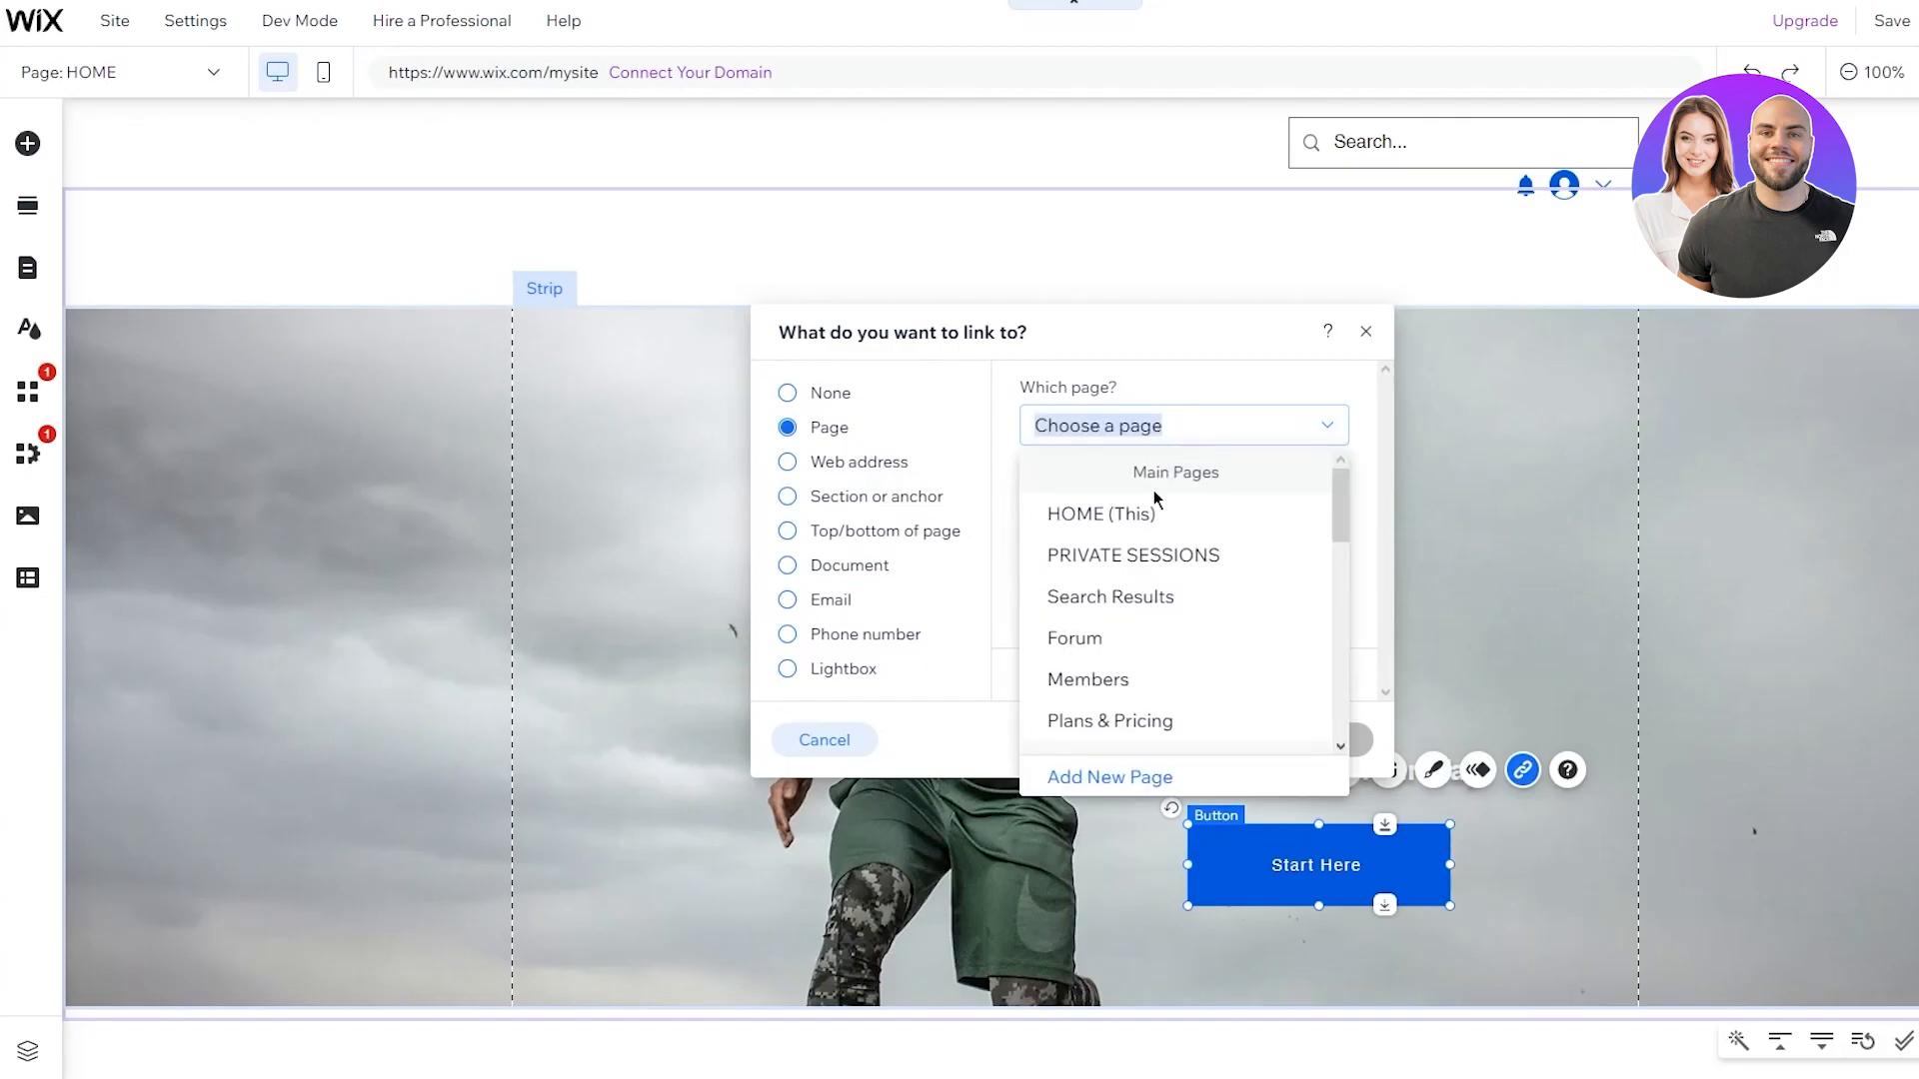
click(1160, 557)
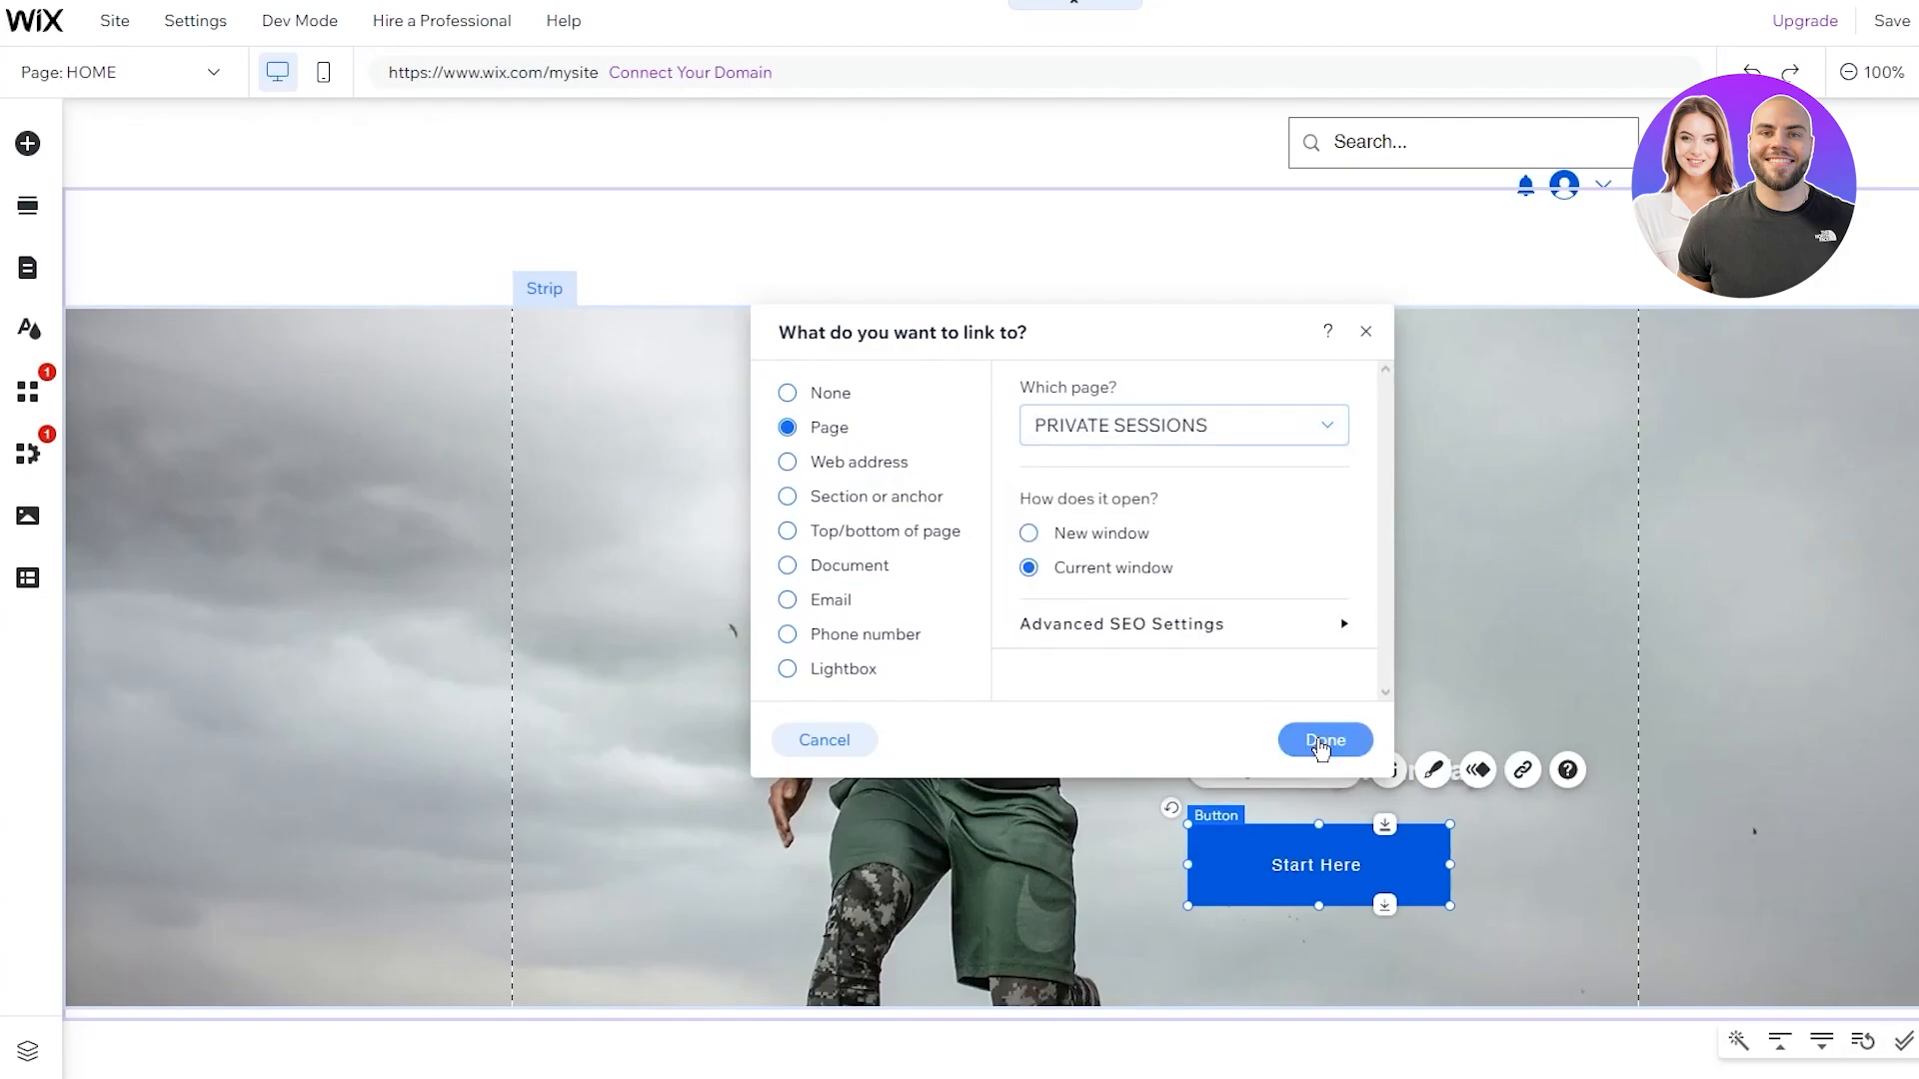
click(1318, 739)
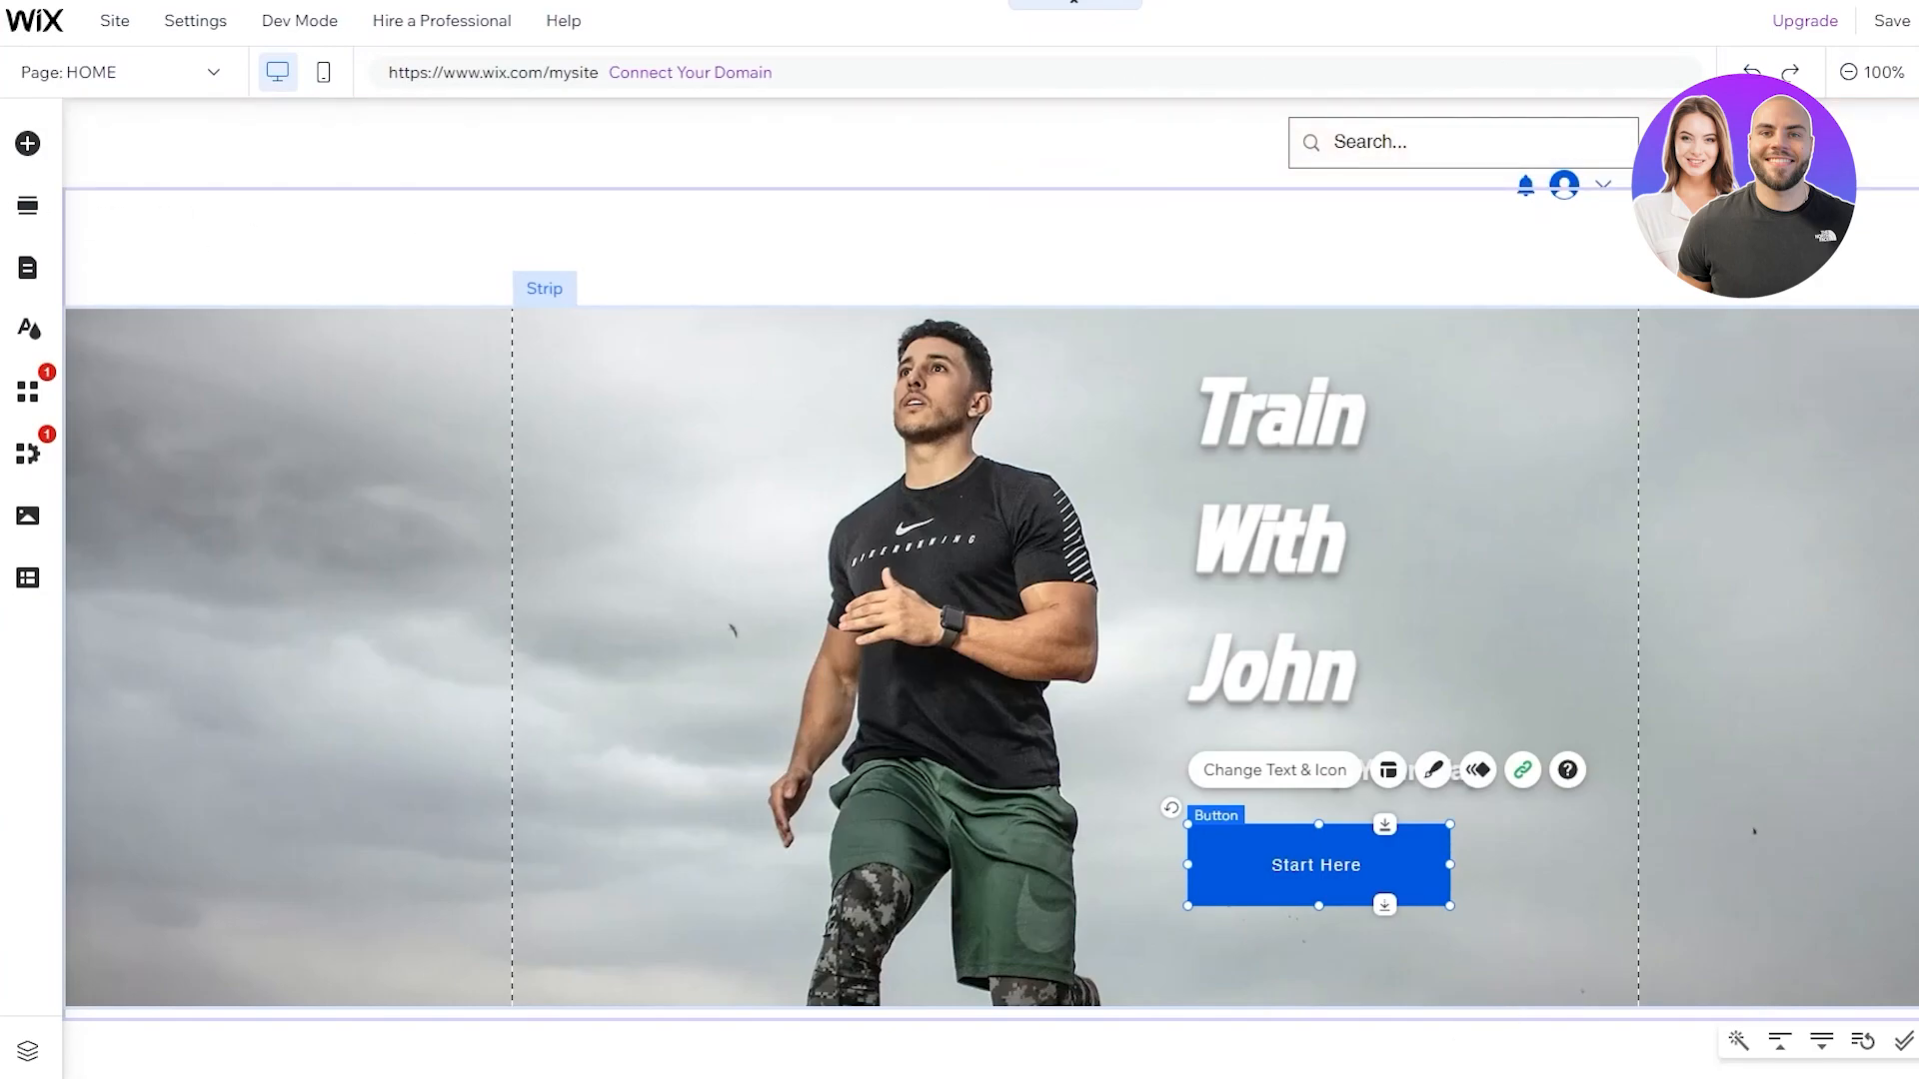
Drag a Horizontal Menus design from Menu & Anchor into the header
click(24, 144)
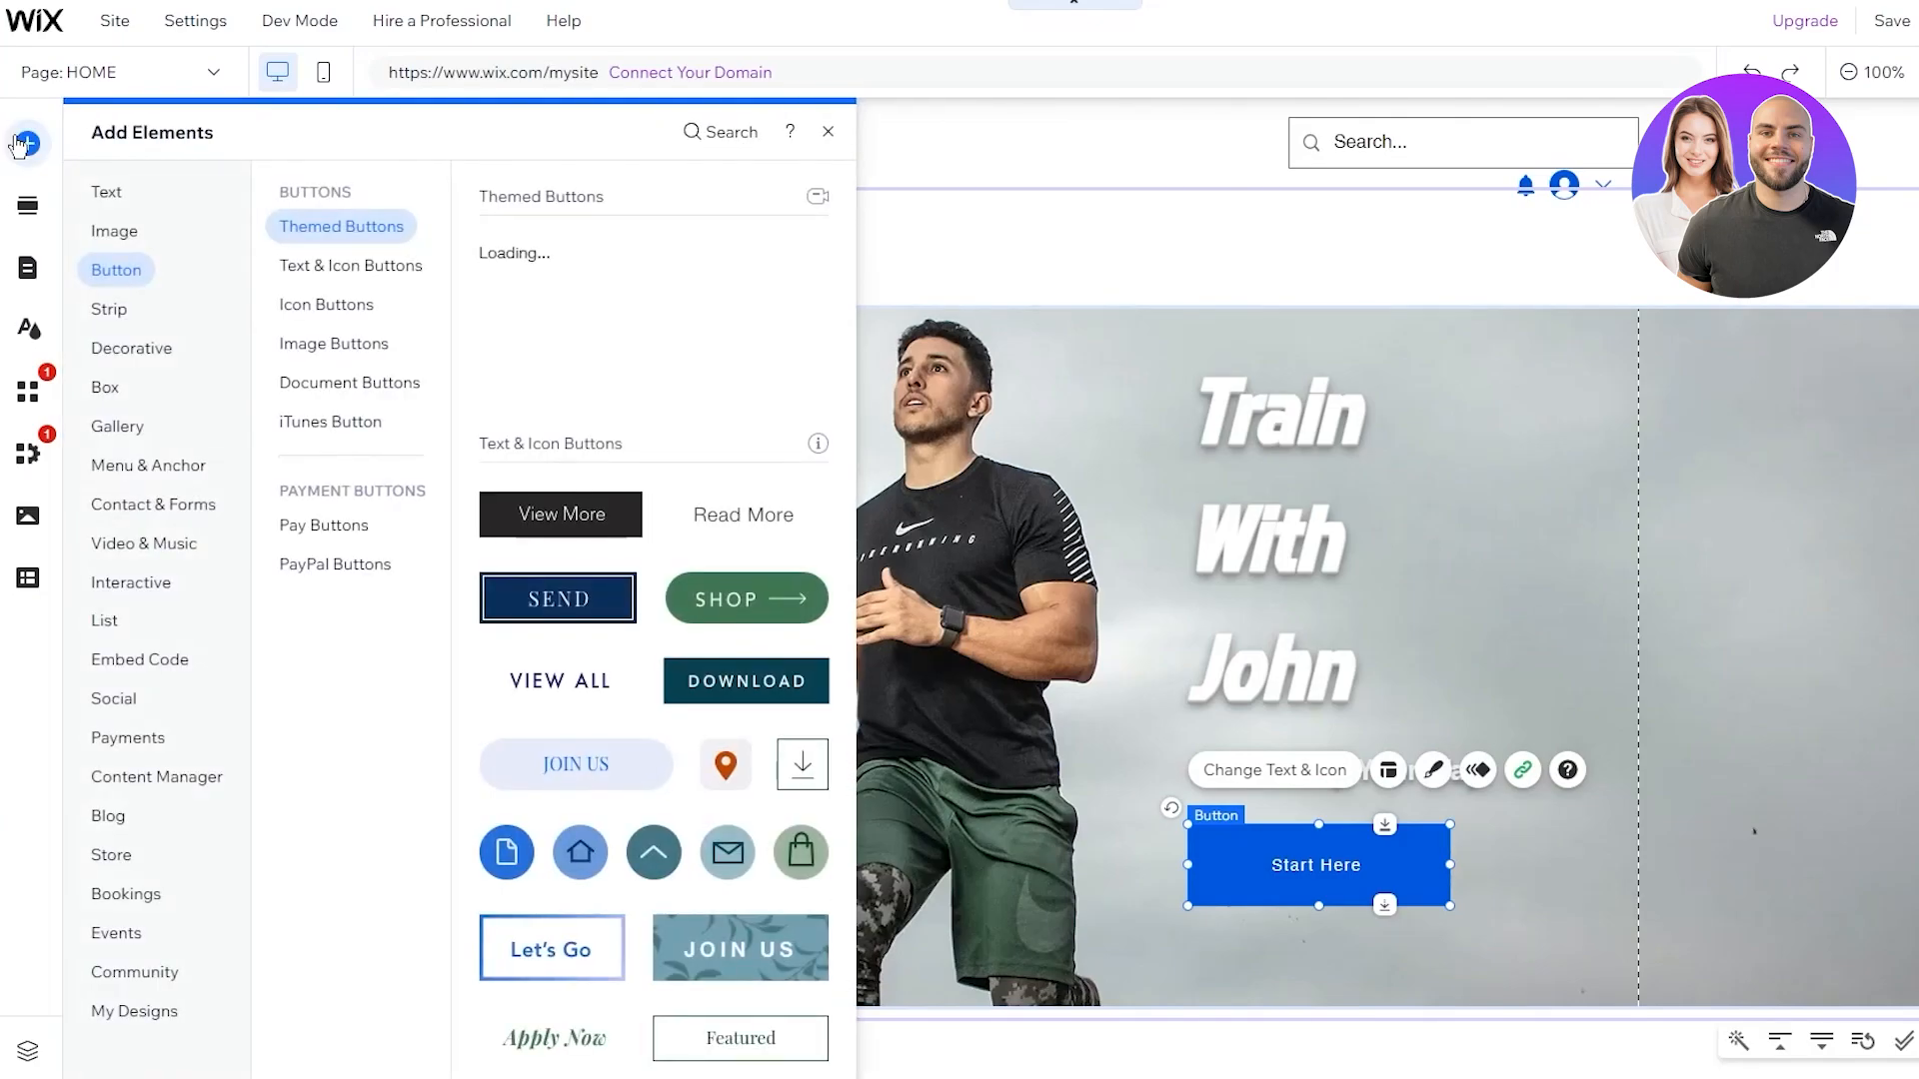
mouse_move(113, 212)
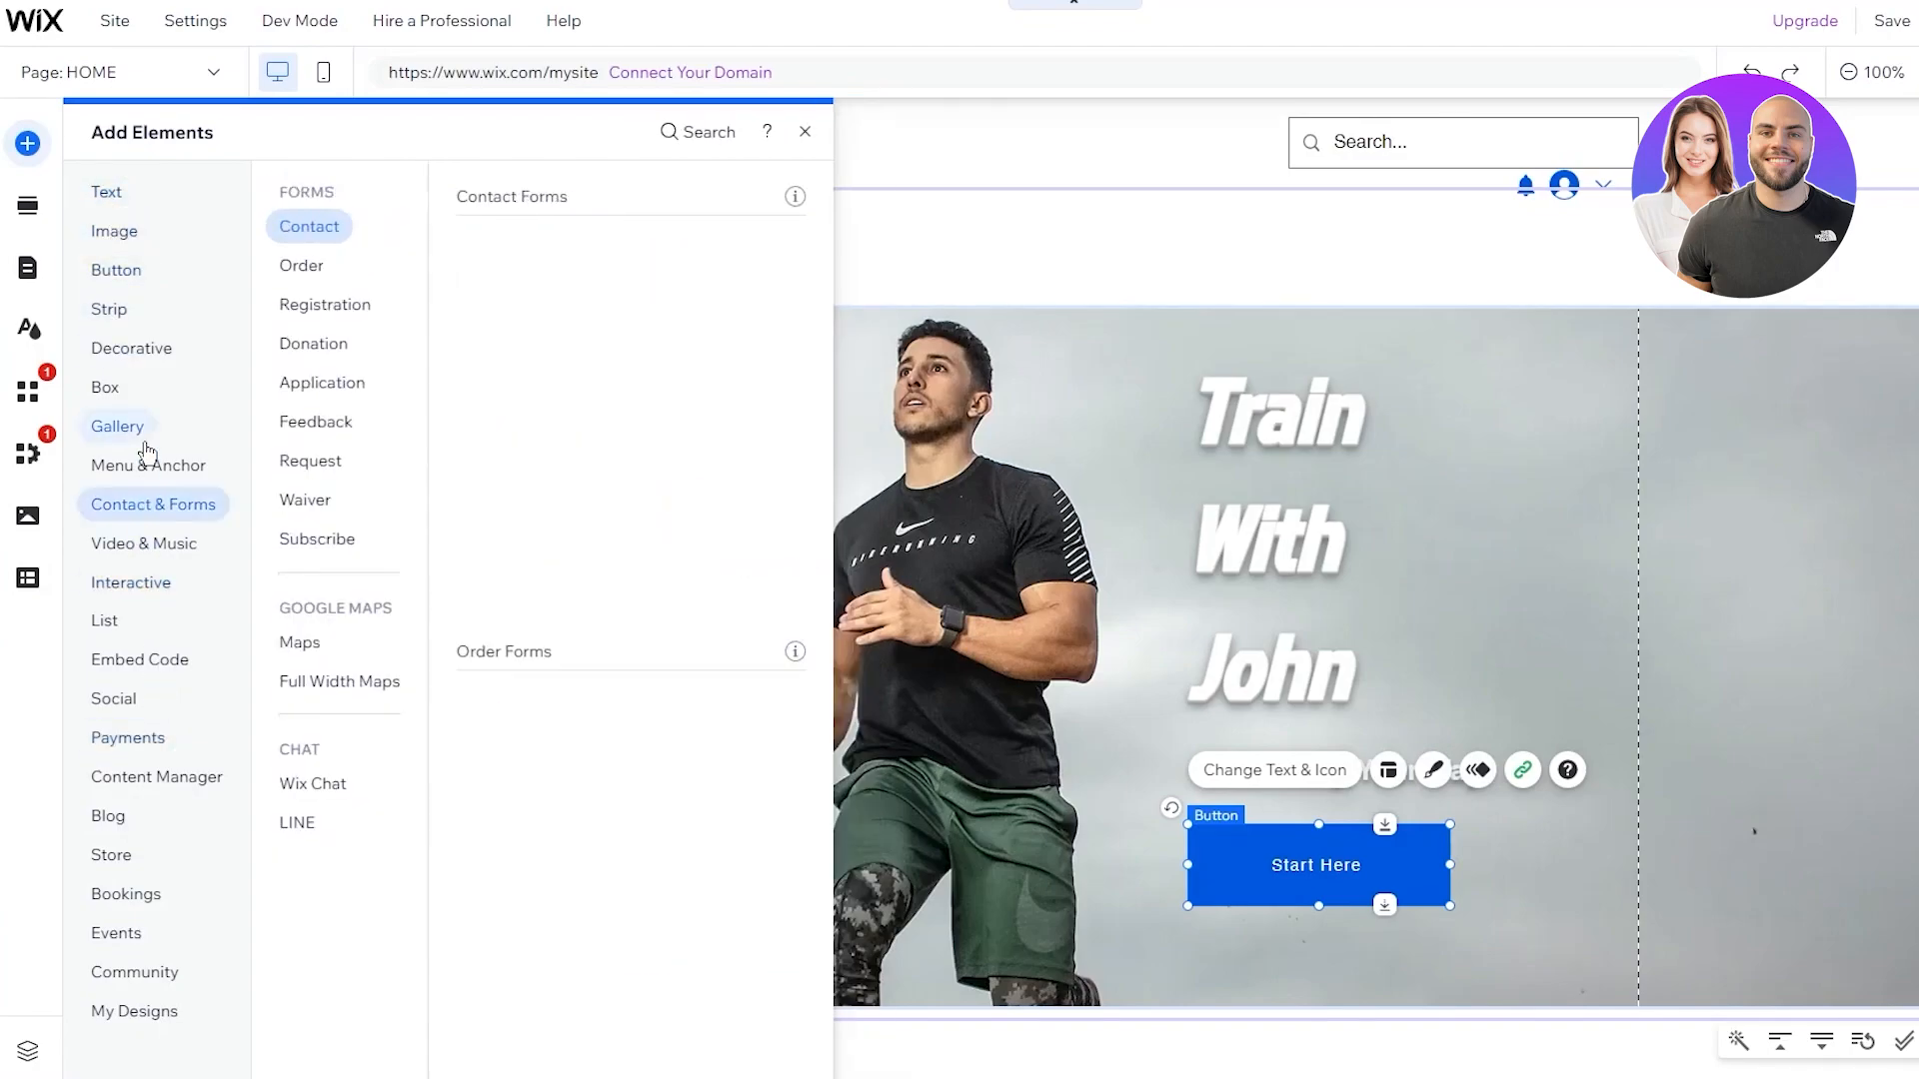
mouse_move(143, 477)
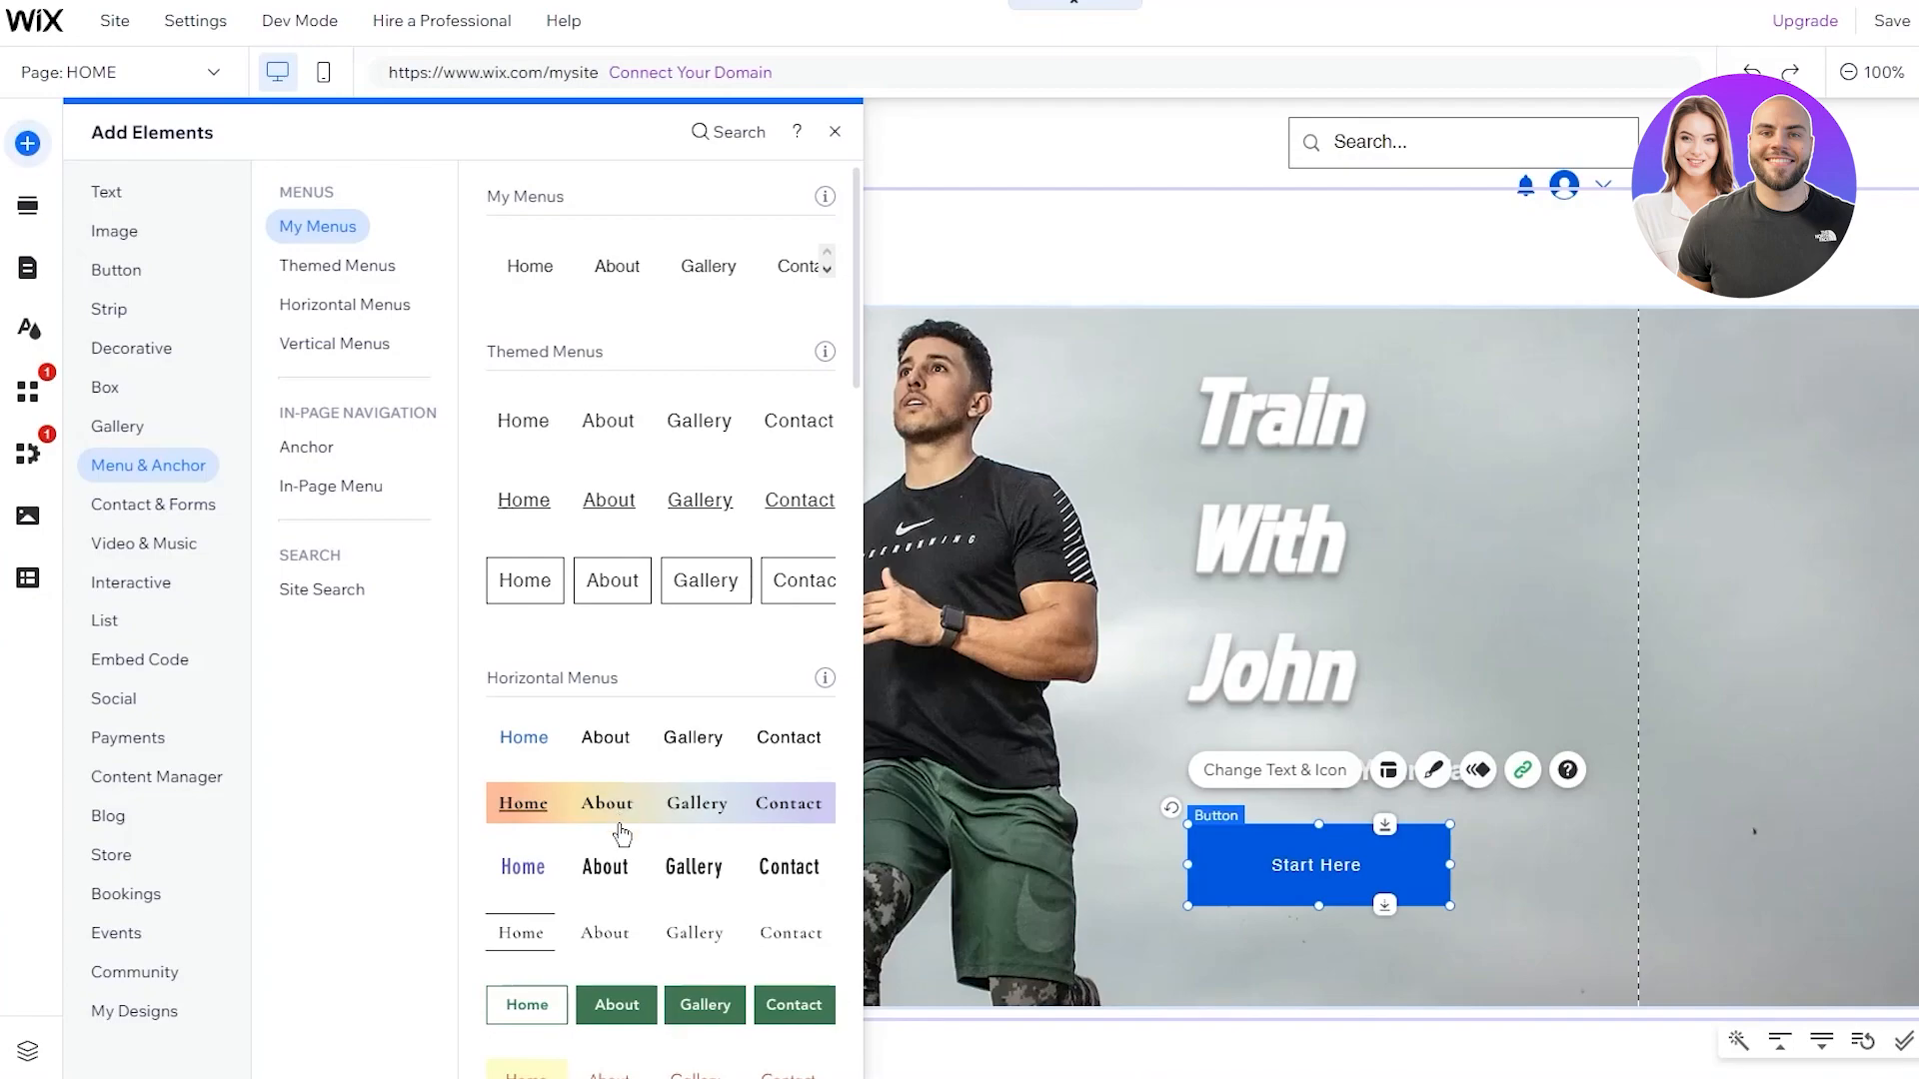
drag(644, 905, 1065, 140)
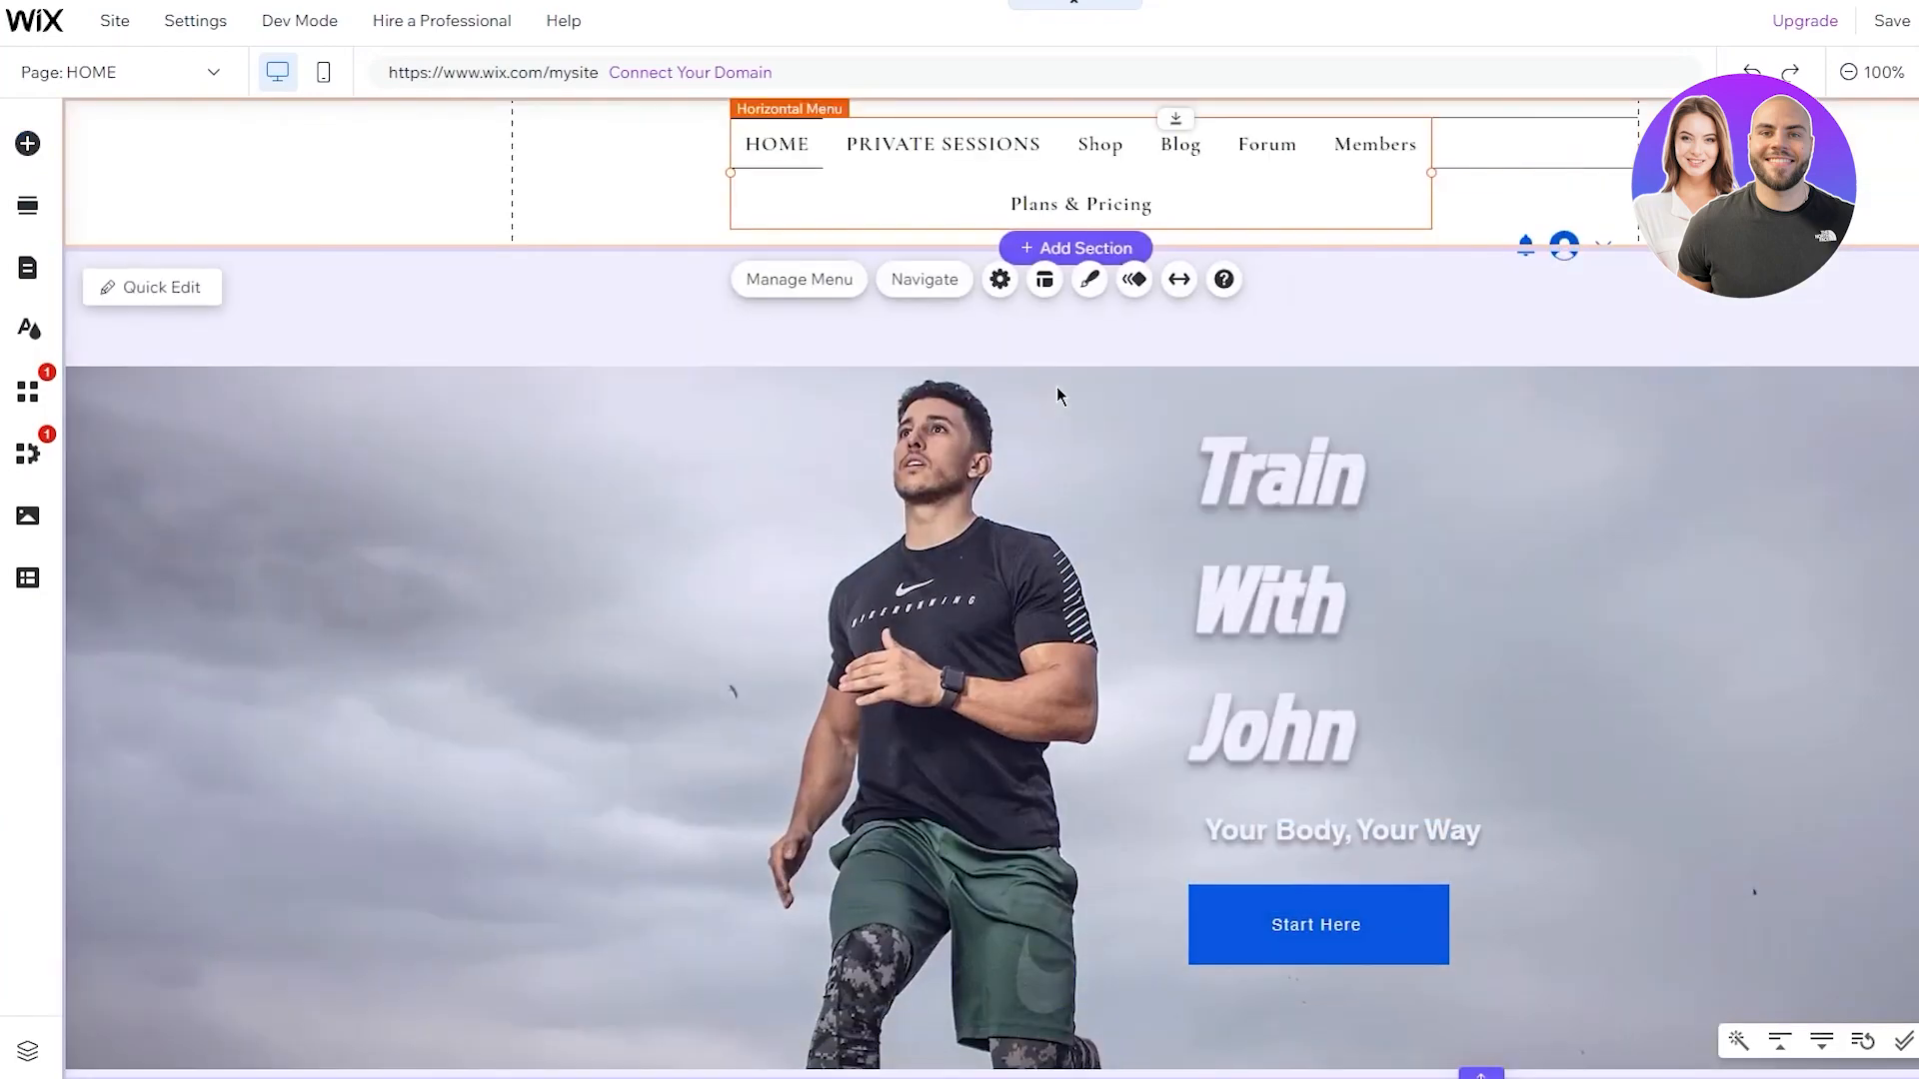
Pull the hero strip up so it sits directly under the header
click(1036, 377)
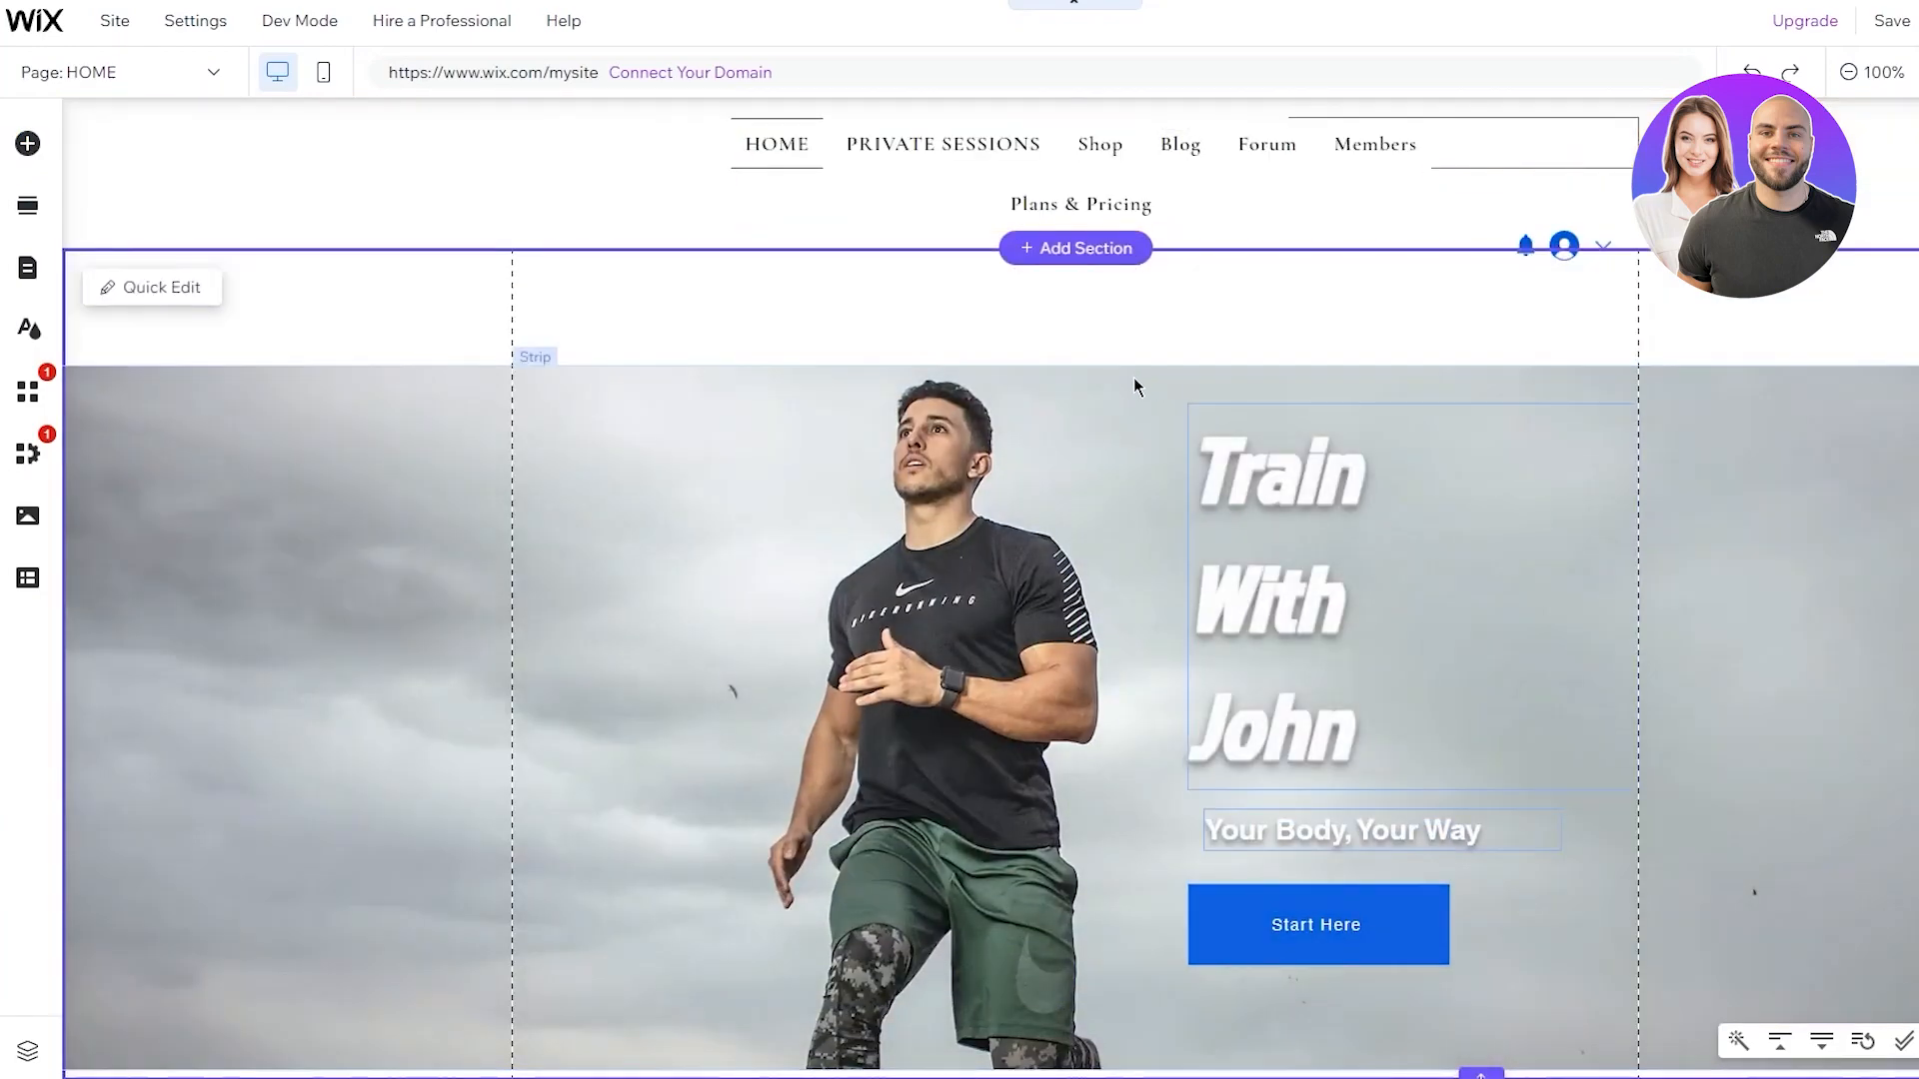
click(1101, 394)
drag(1105, 390, 1082, 280)
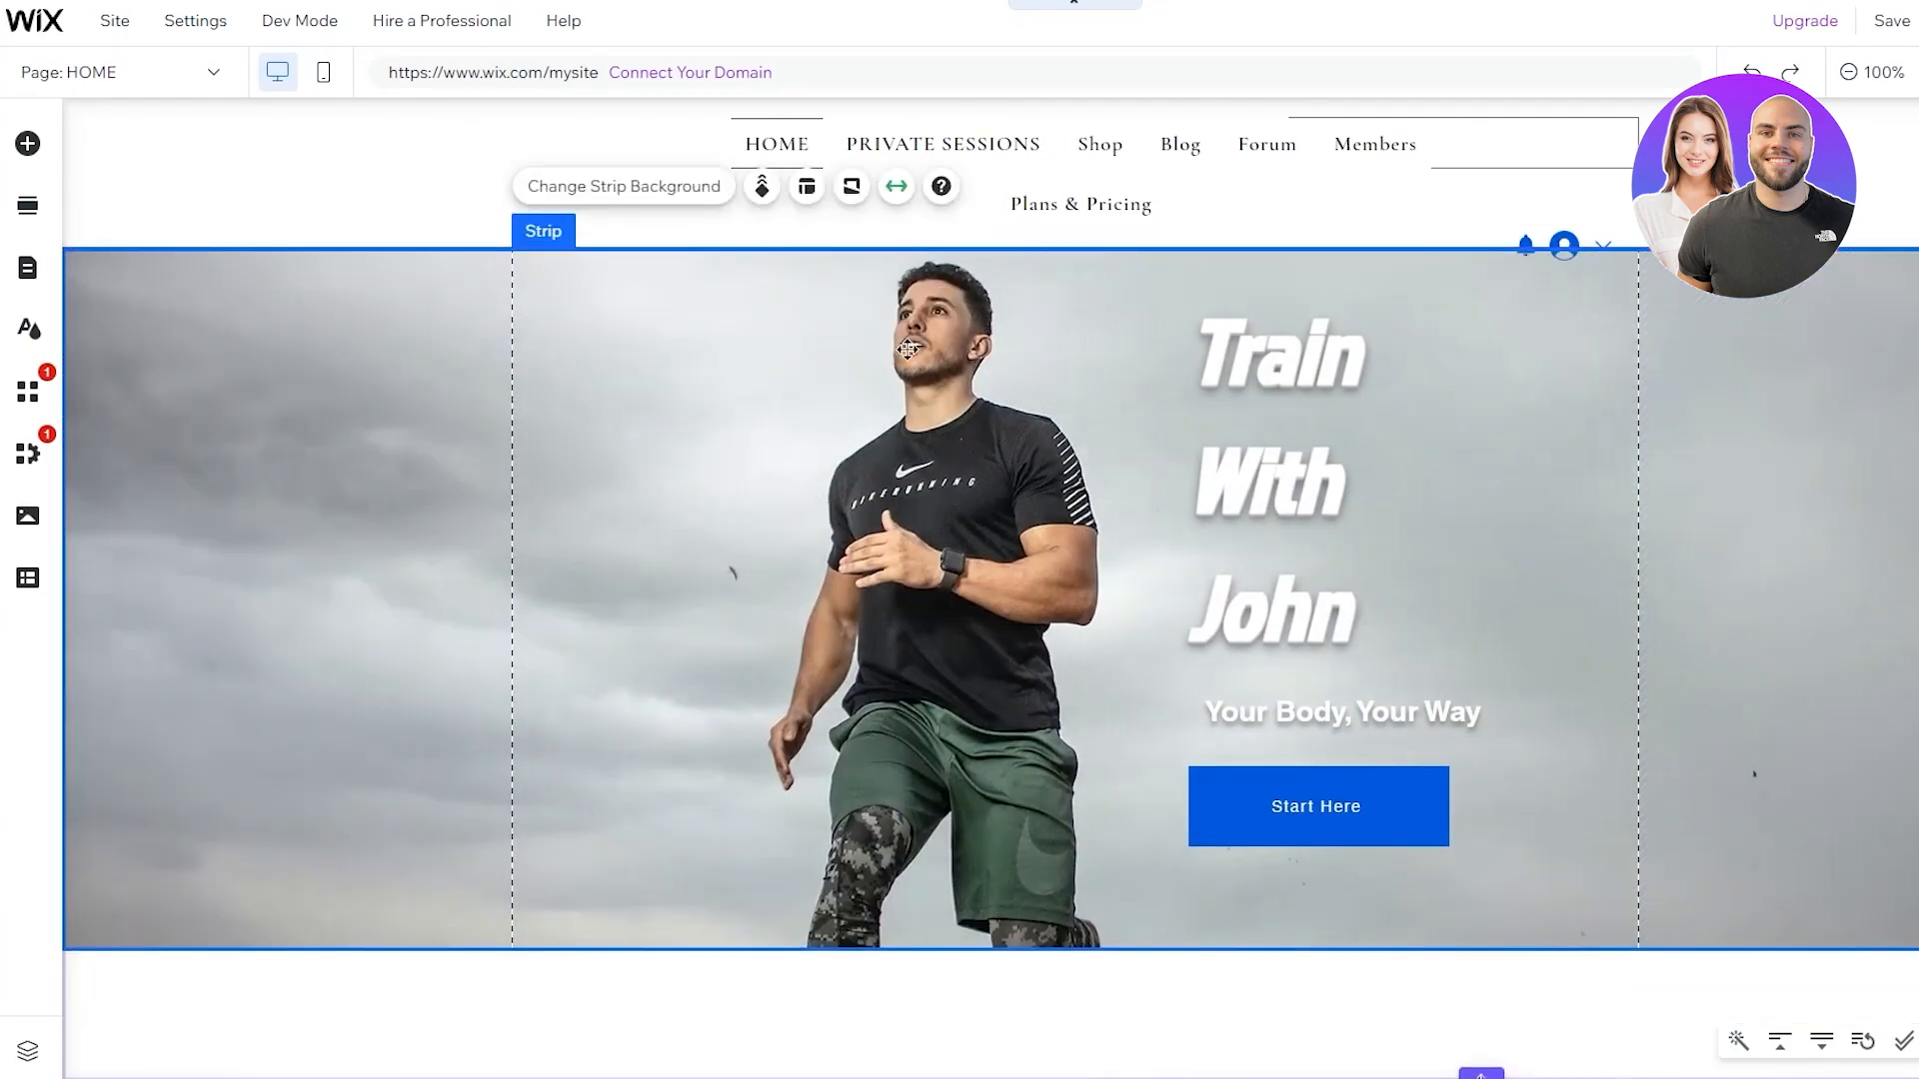
Move the page menu to the header's left edge and widen it onto one line
click(1142, 187)
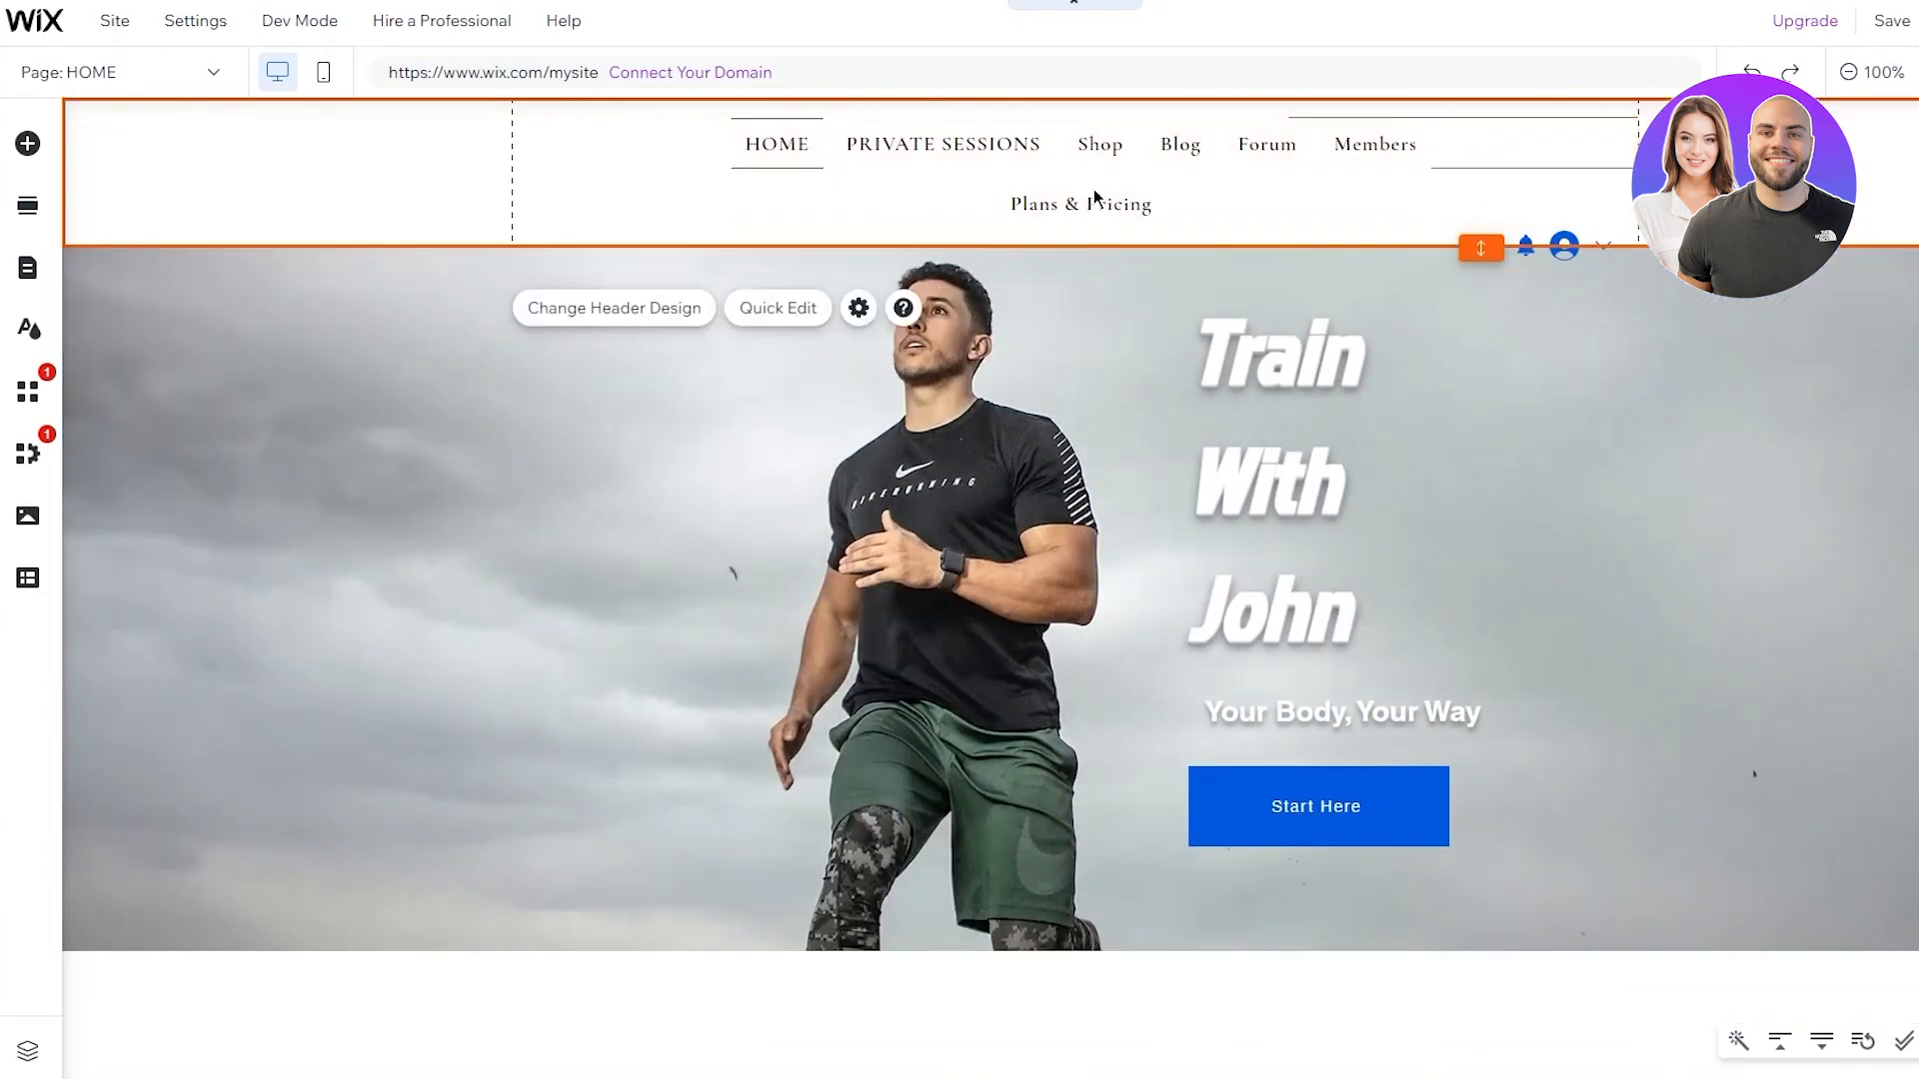
click(1039, 189)
drag(800, 197, 415, 205)
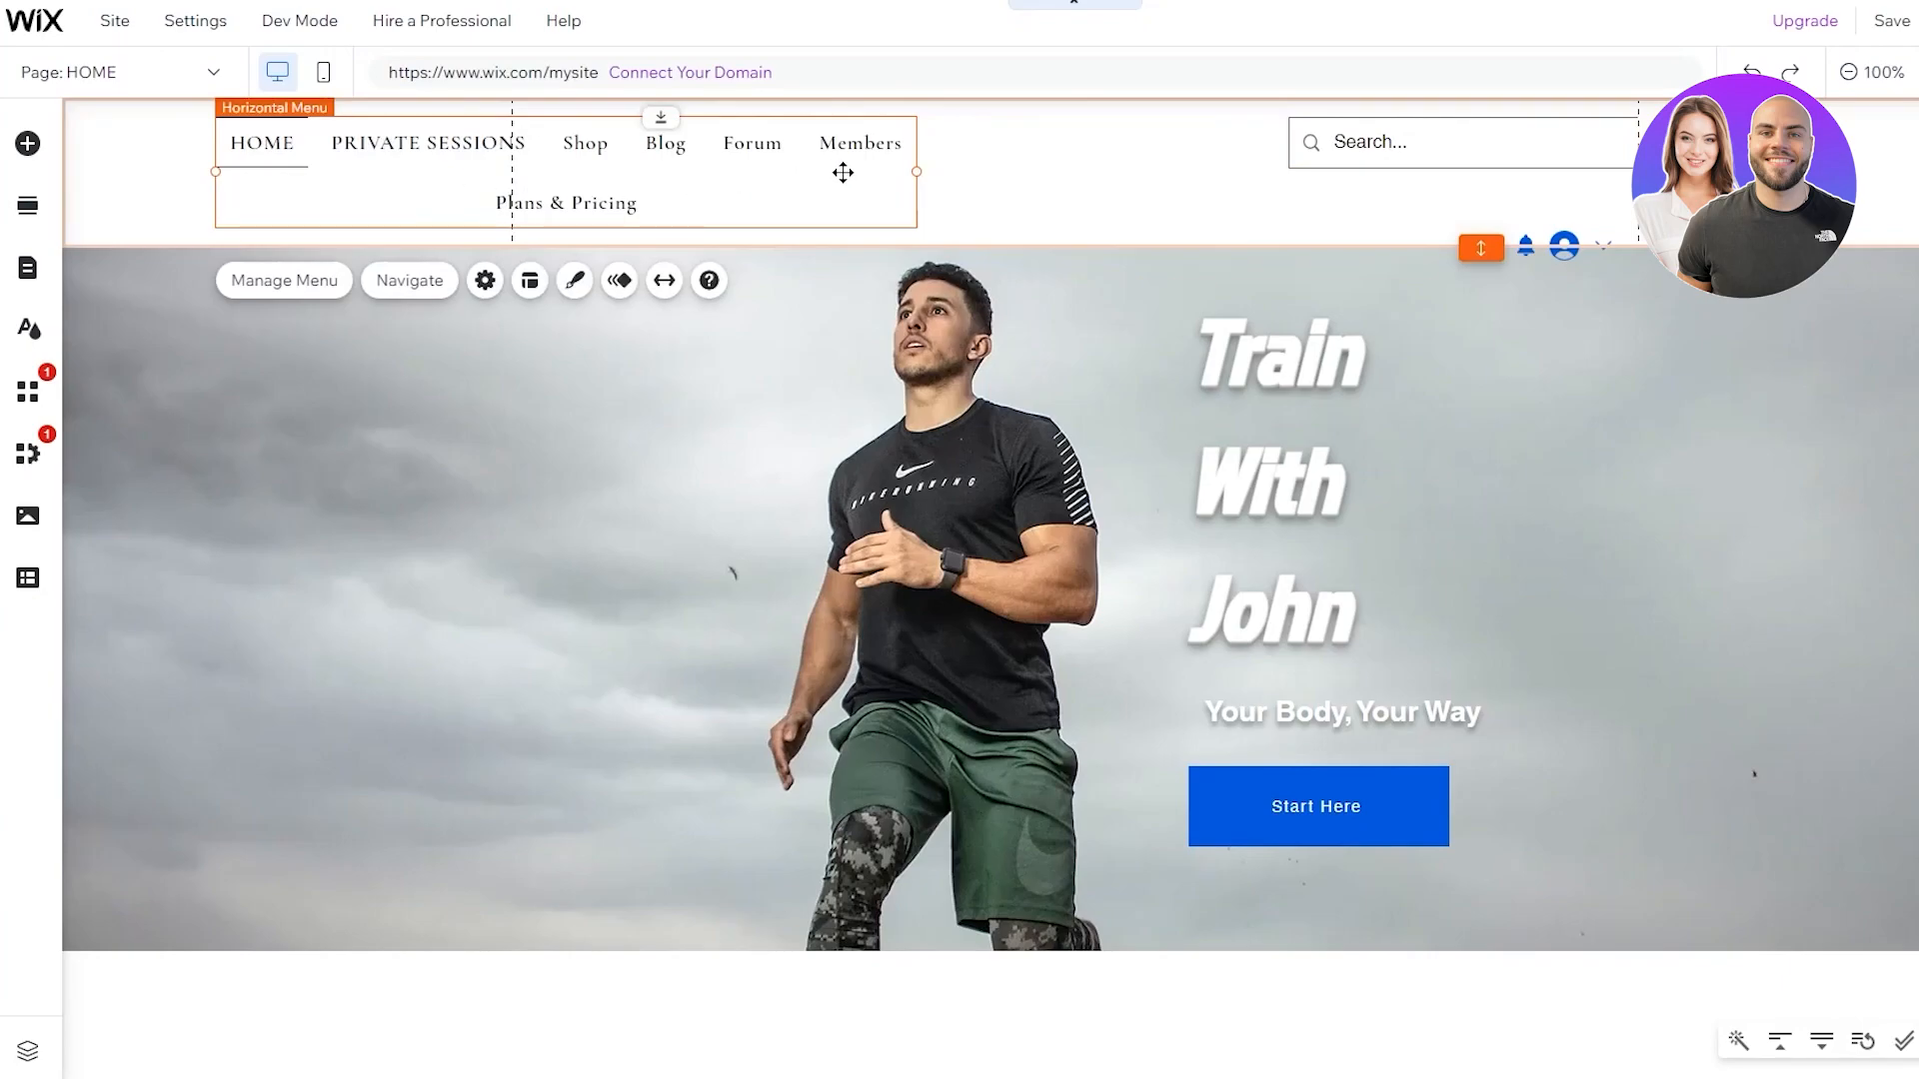
drag(917, 172, 1252, 180)
click(1115, 198)
click(1002, 154)
drag(1020, 162, 908, 184)
click(1207, 502)
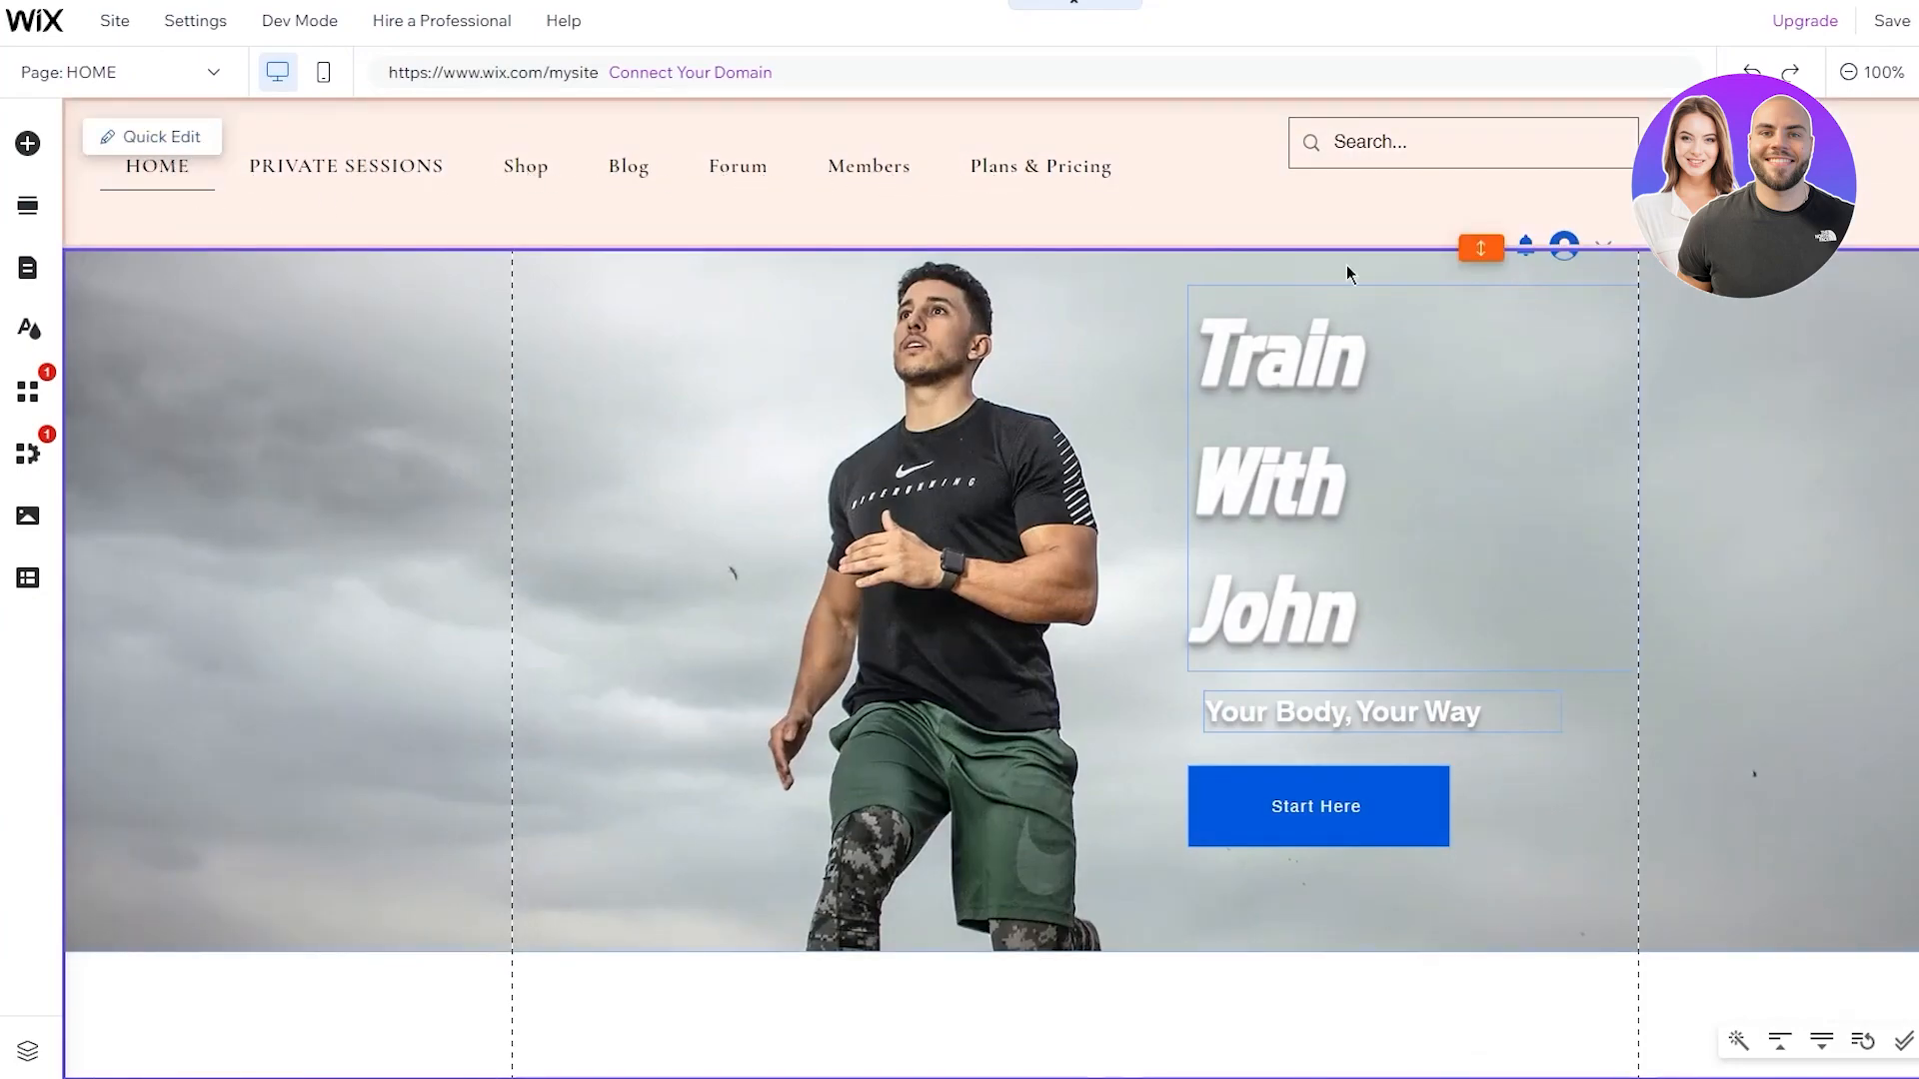
Move the search bar to the right side of the header
click(1467, 144)
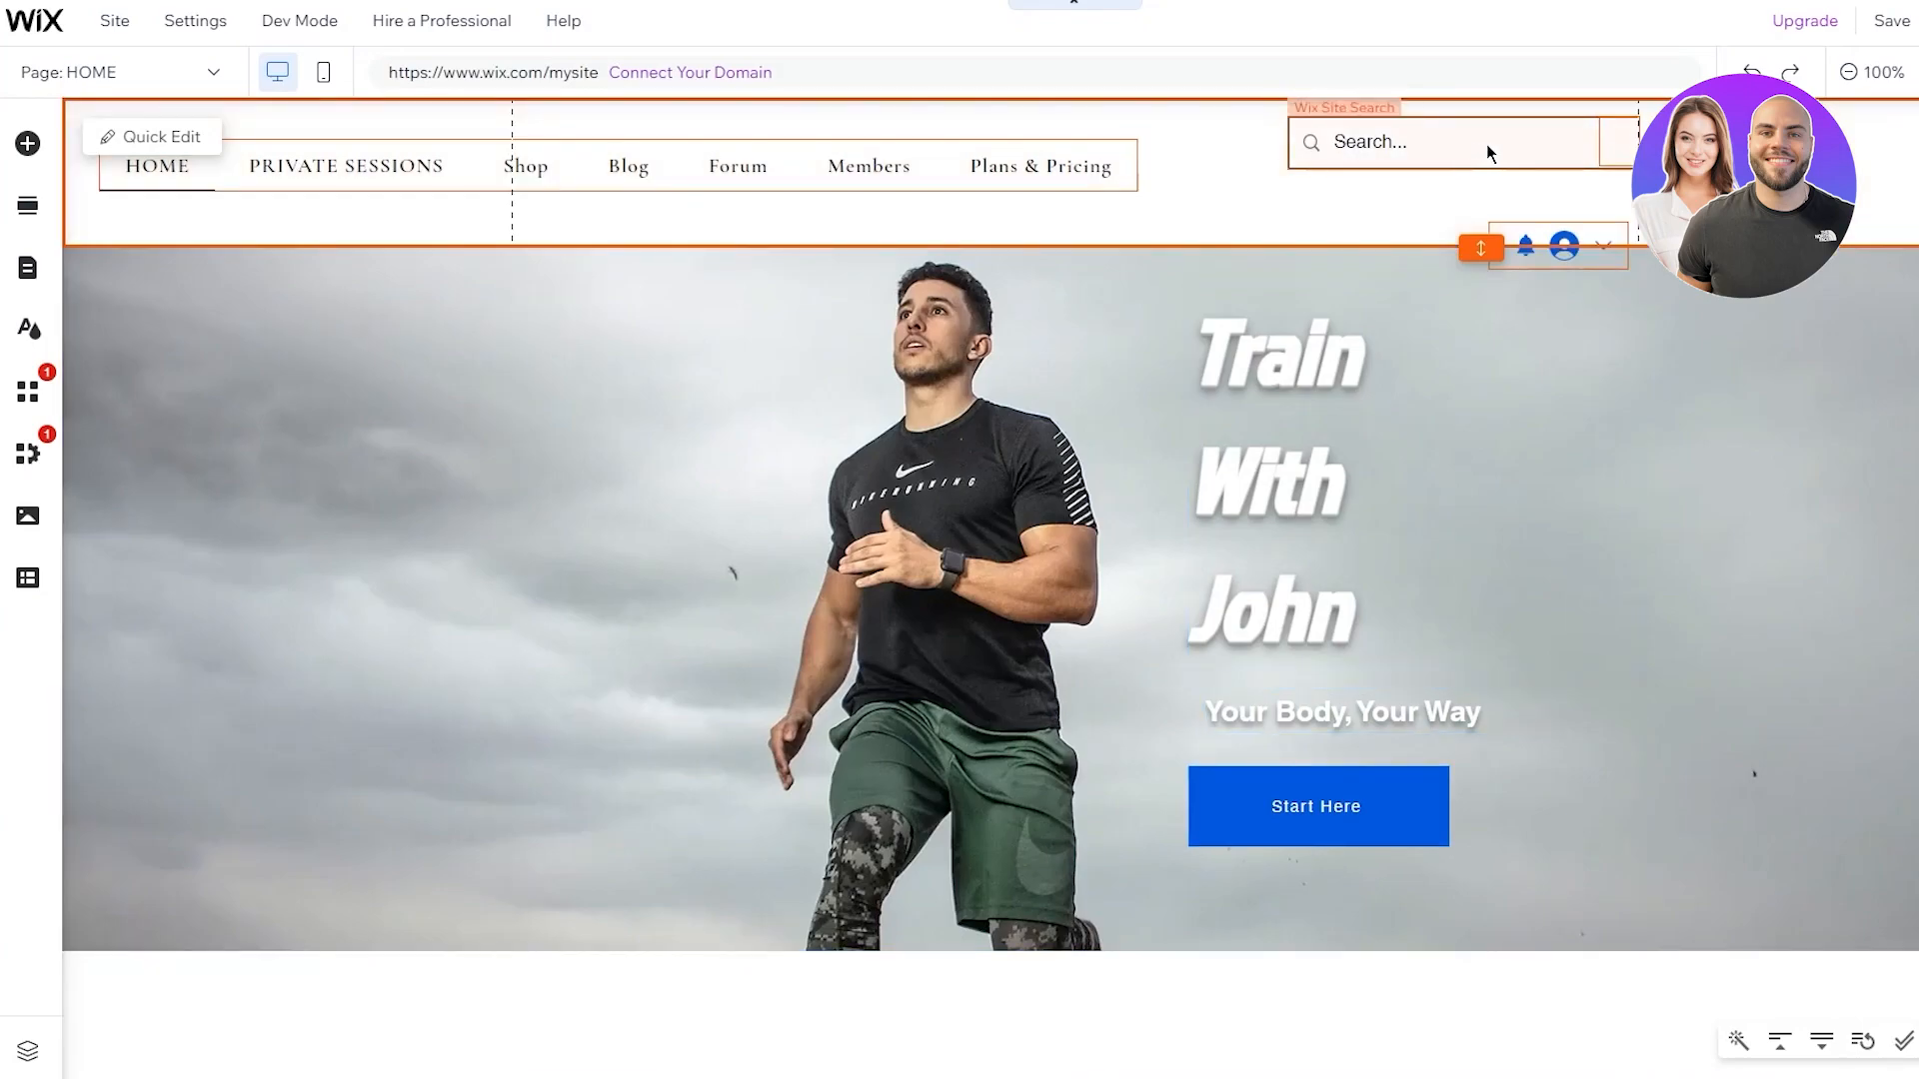
click(1489, 147)
drag(1529, 151, 1542, 174)
click(1753, 410)
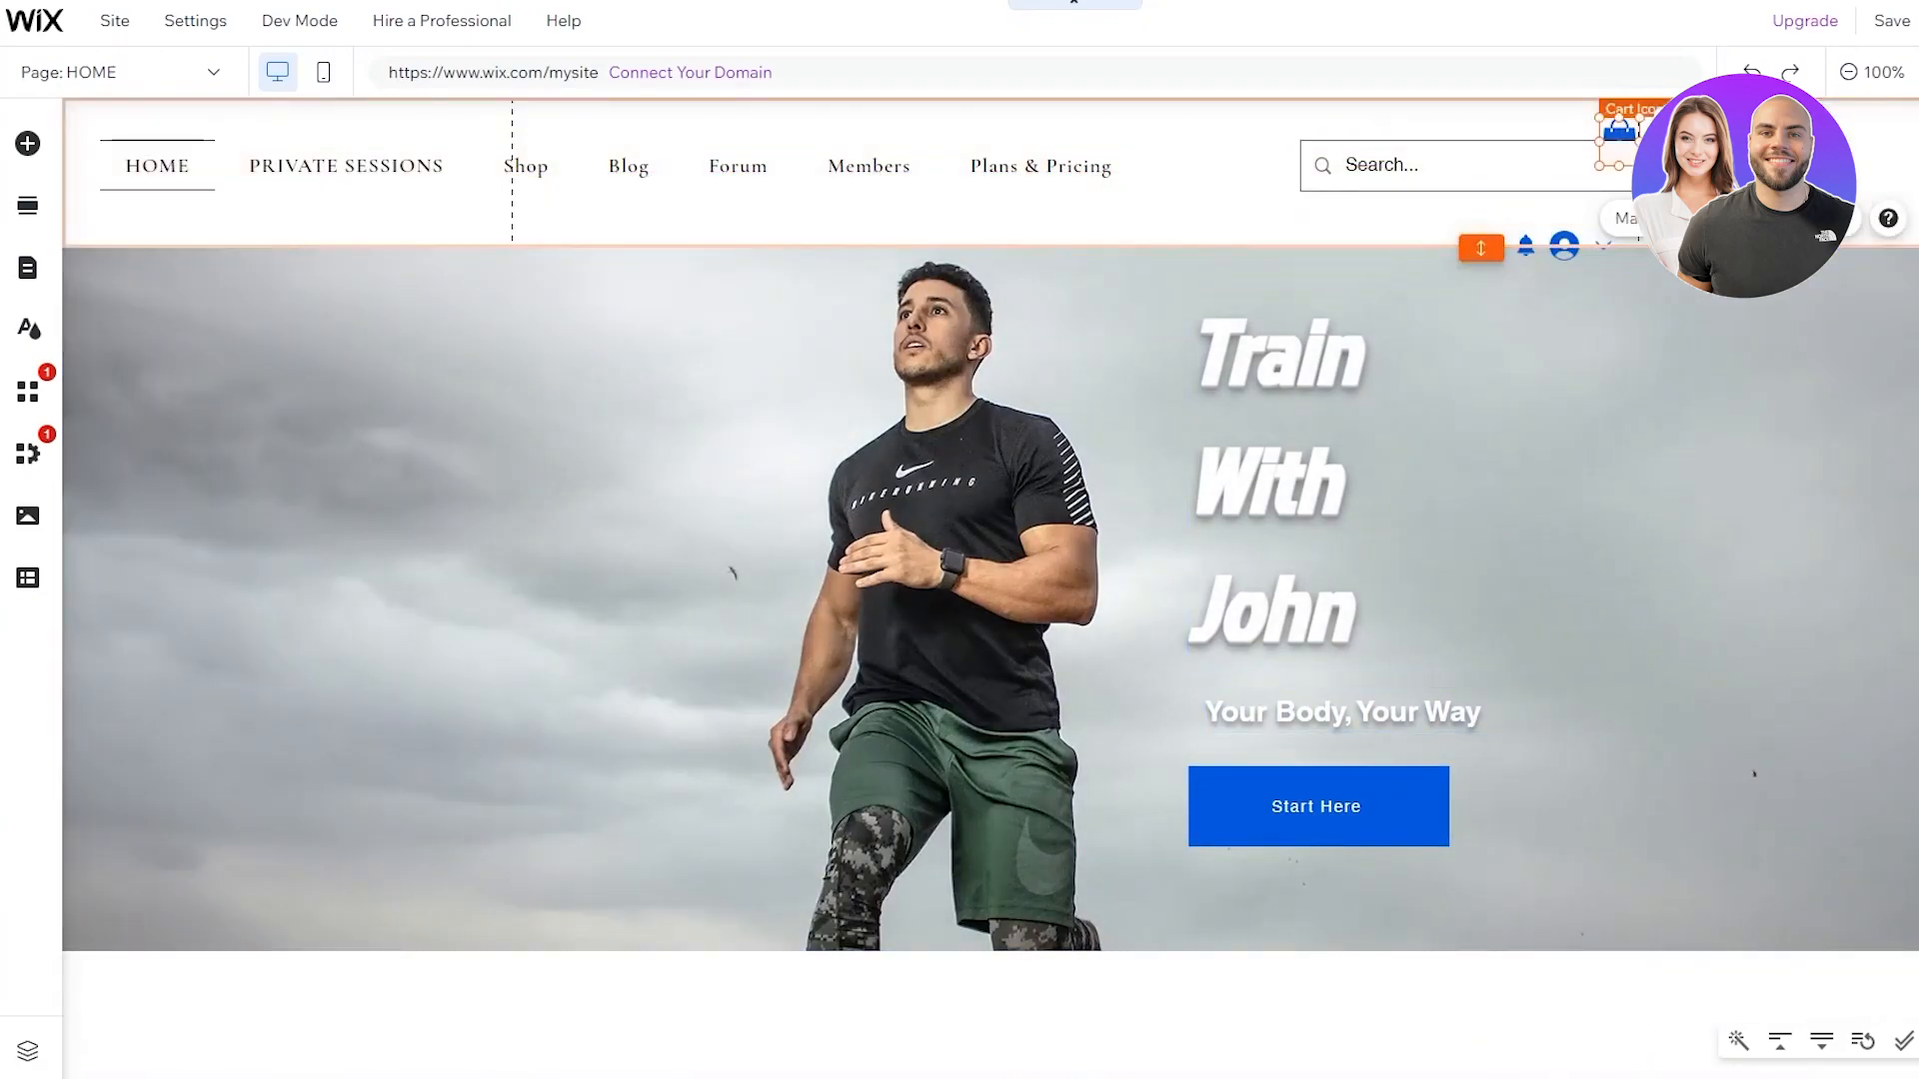
Delete the cart icon and move the login bar beside the search bar
drag(1807, 176, 1806, 165)
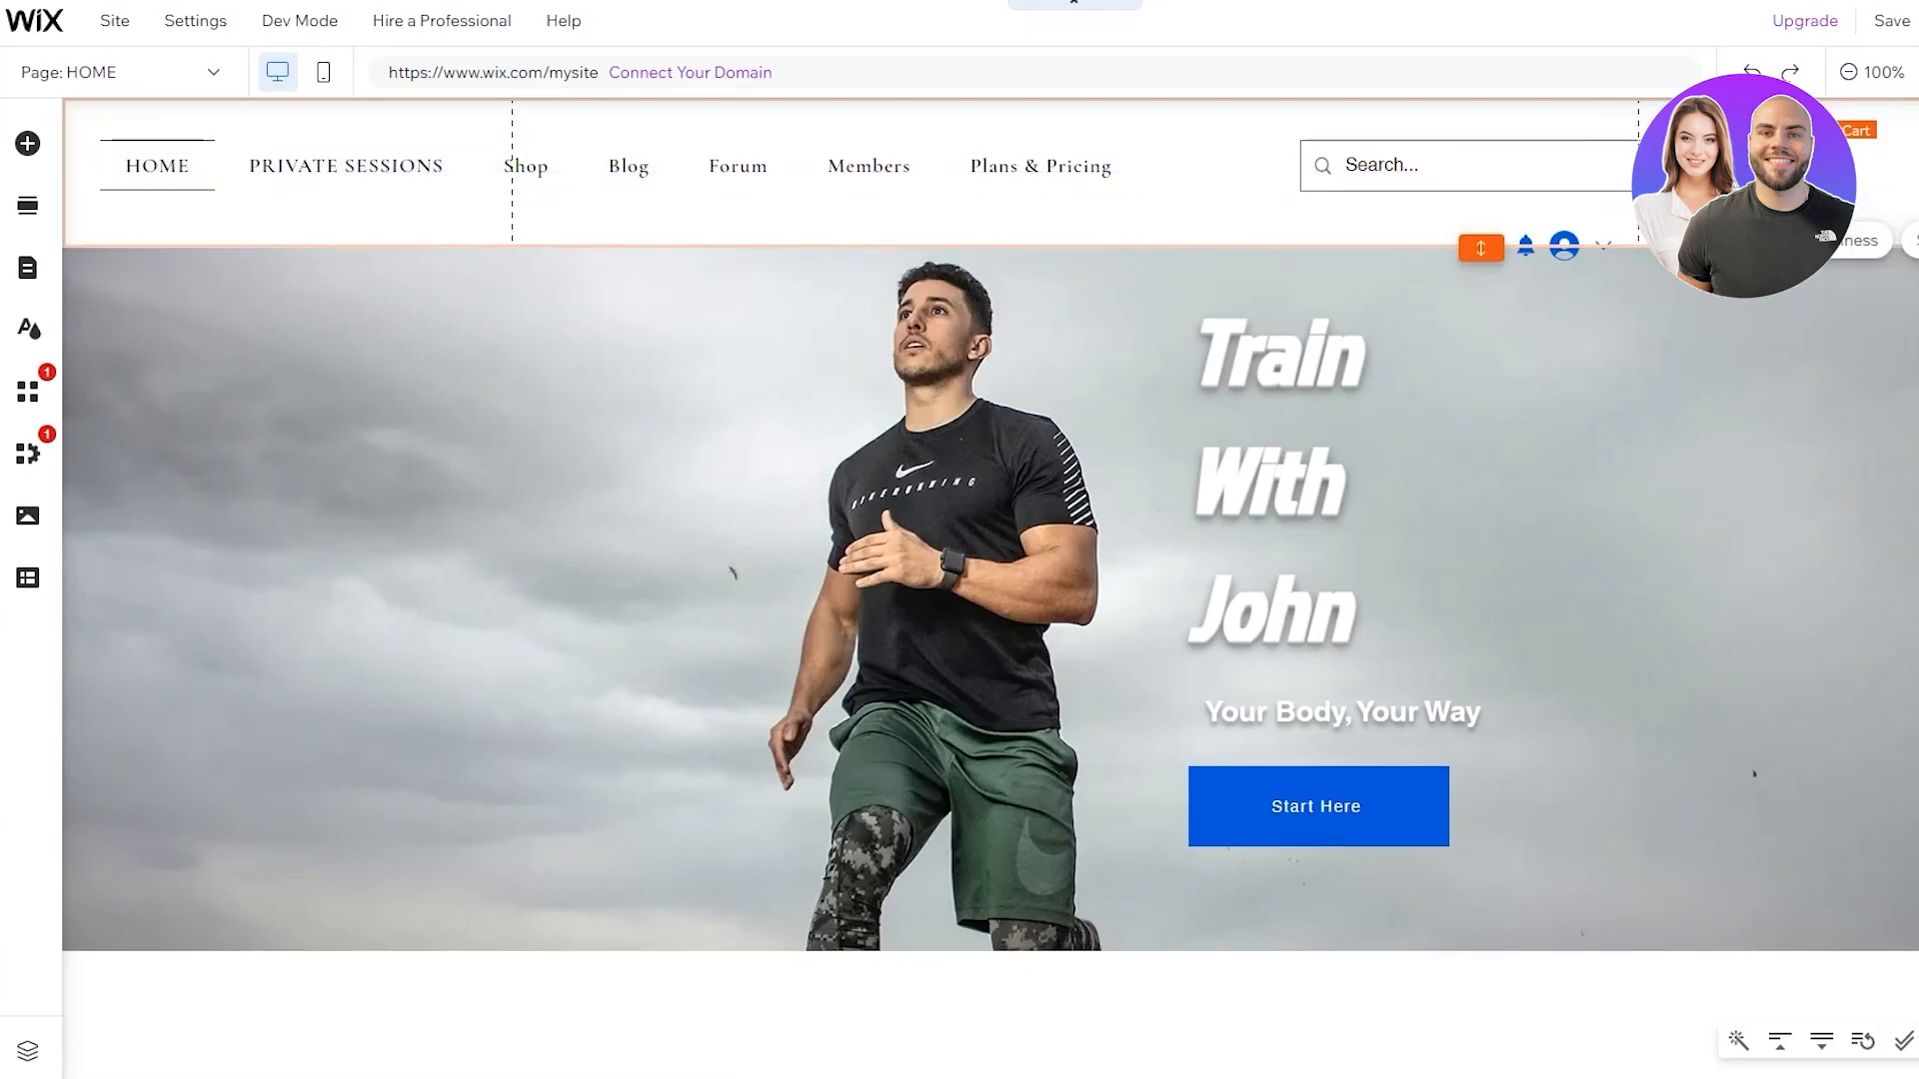
key(Delete)
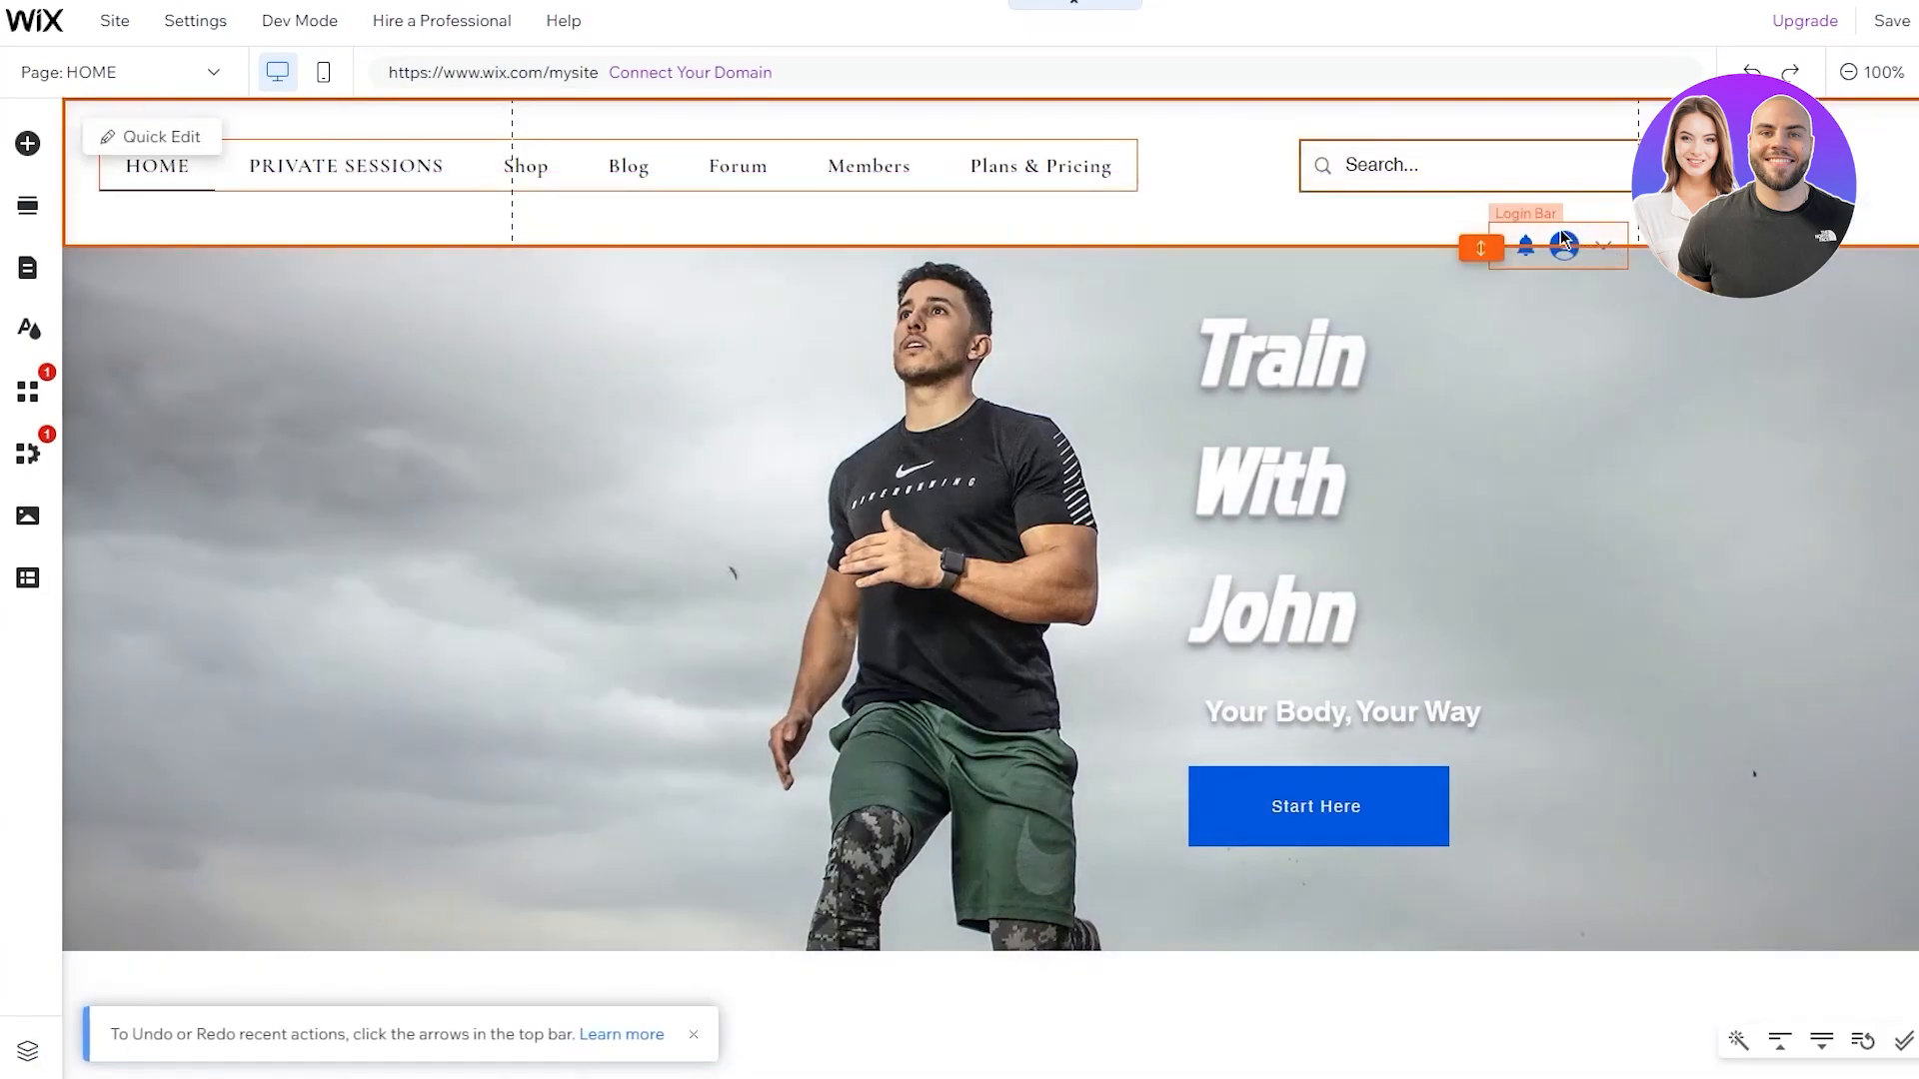
drag(1561, 231, 1814, 162)
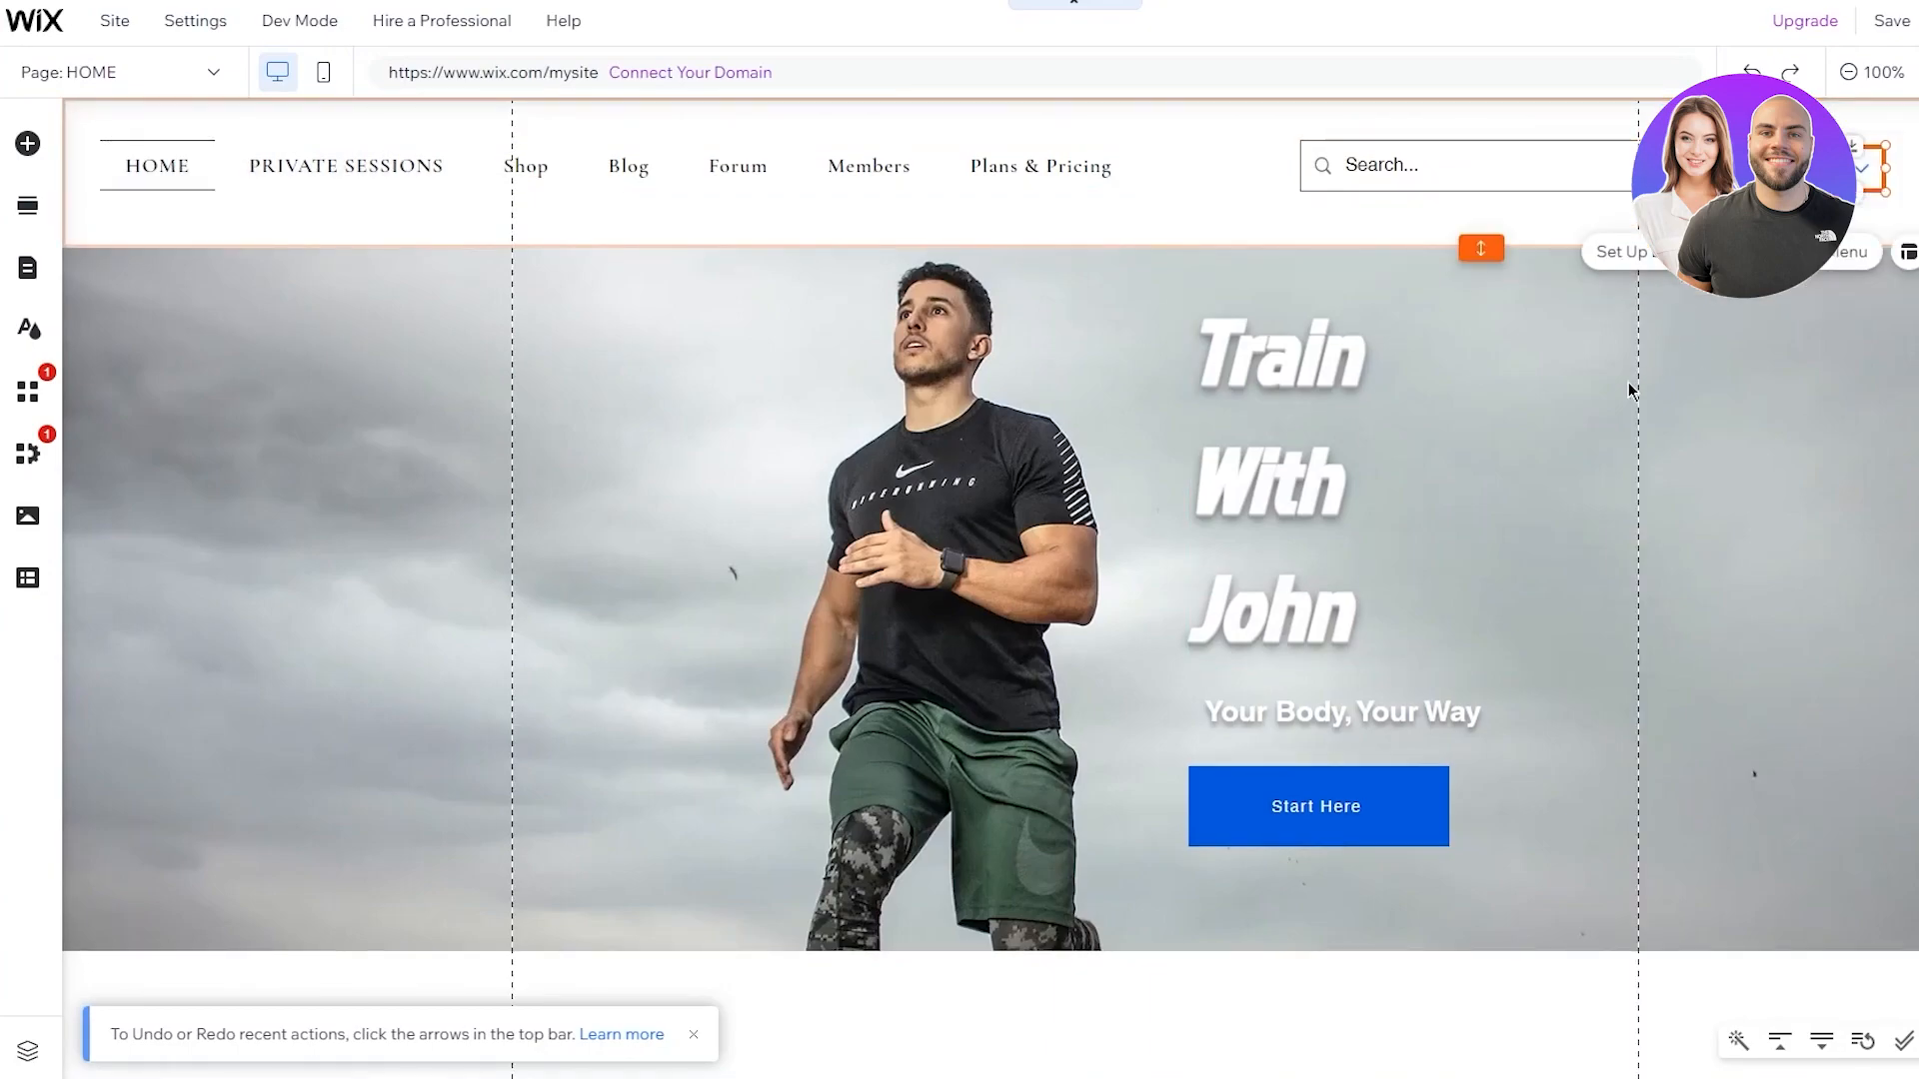
Shift the Start Here button slightly to the right
click(1628, 386)
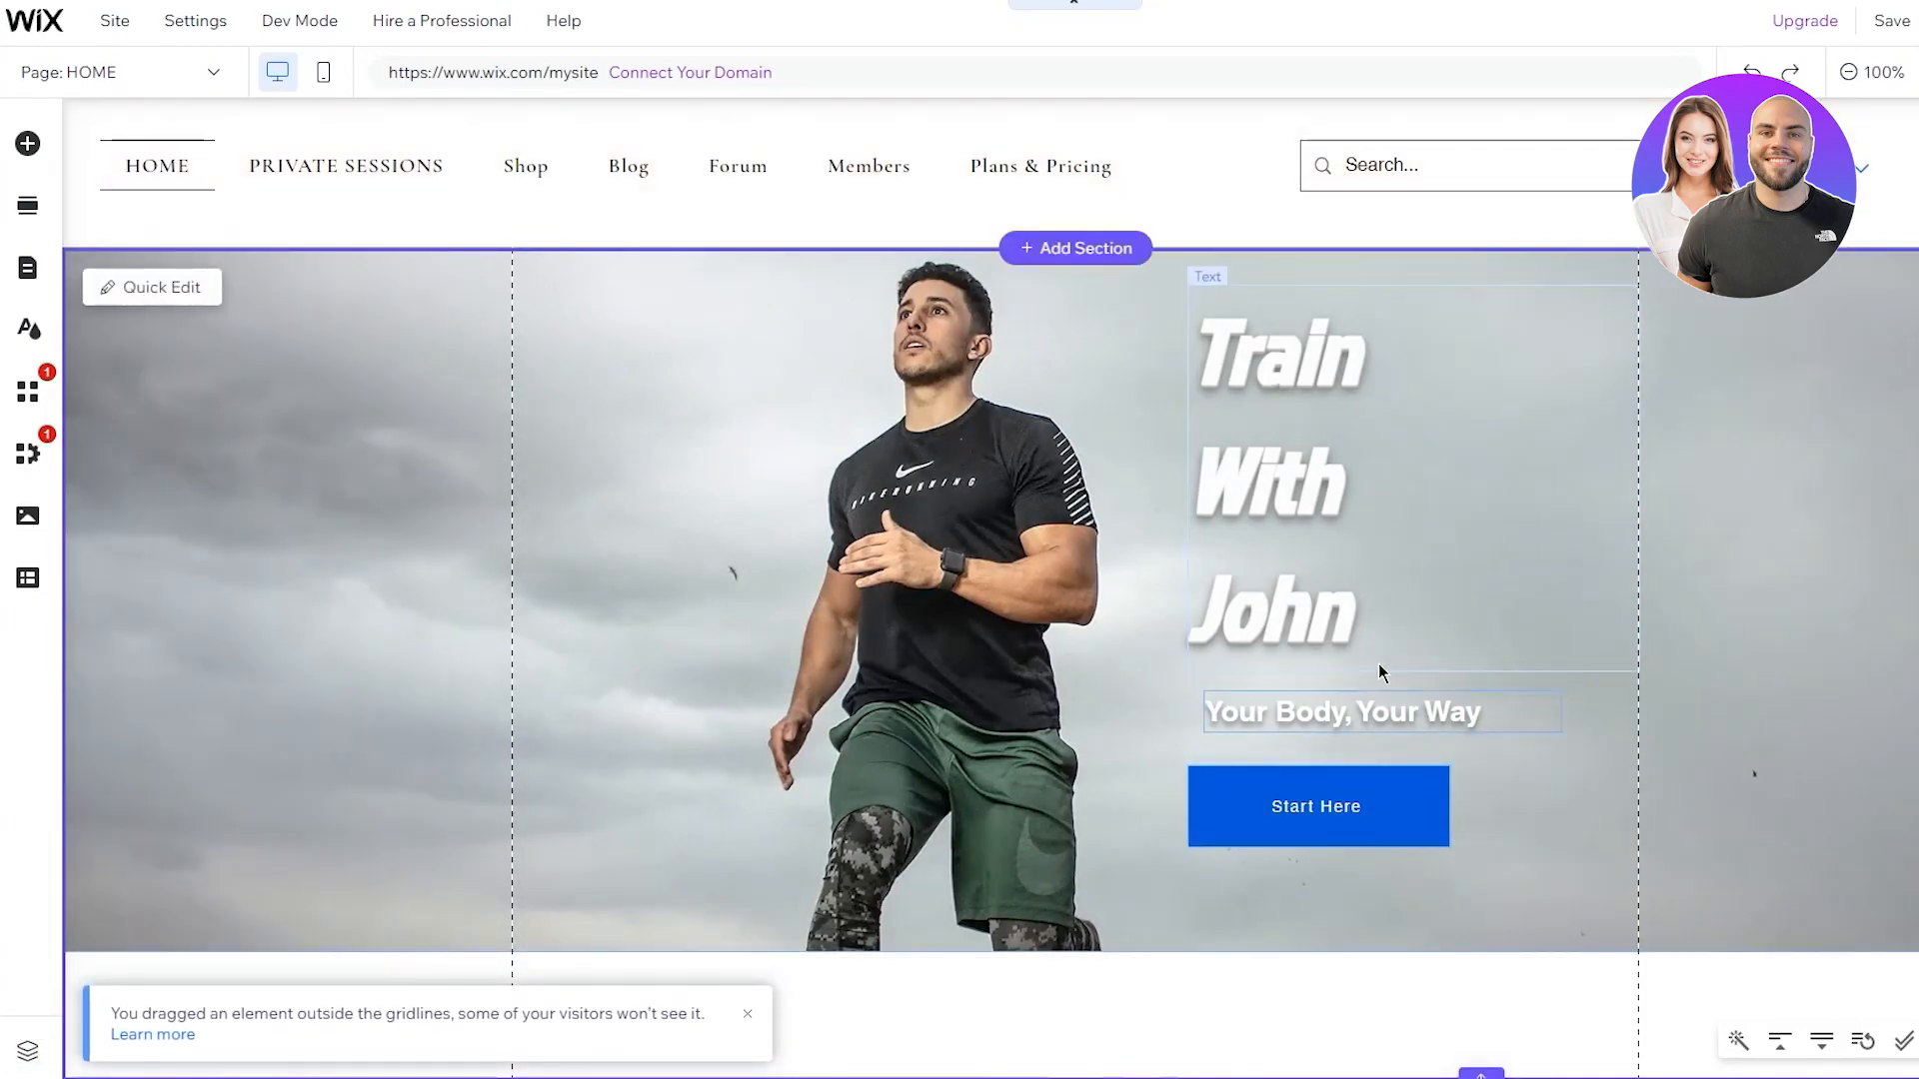
click(1406, 815)
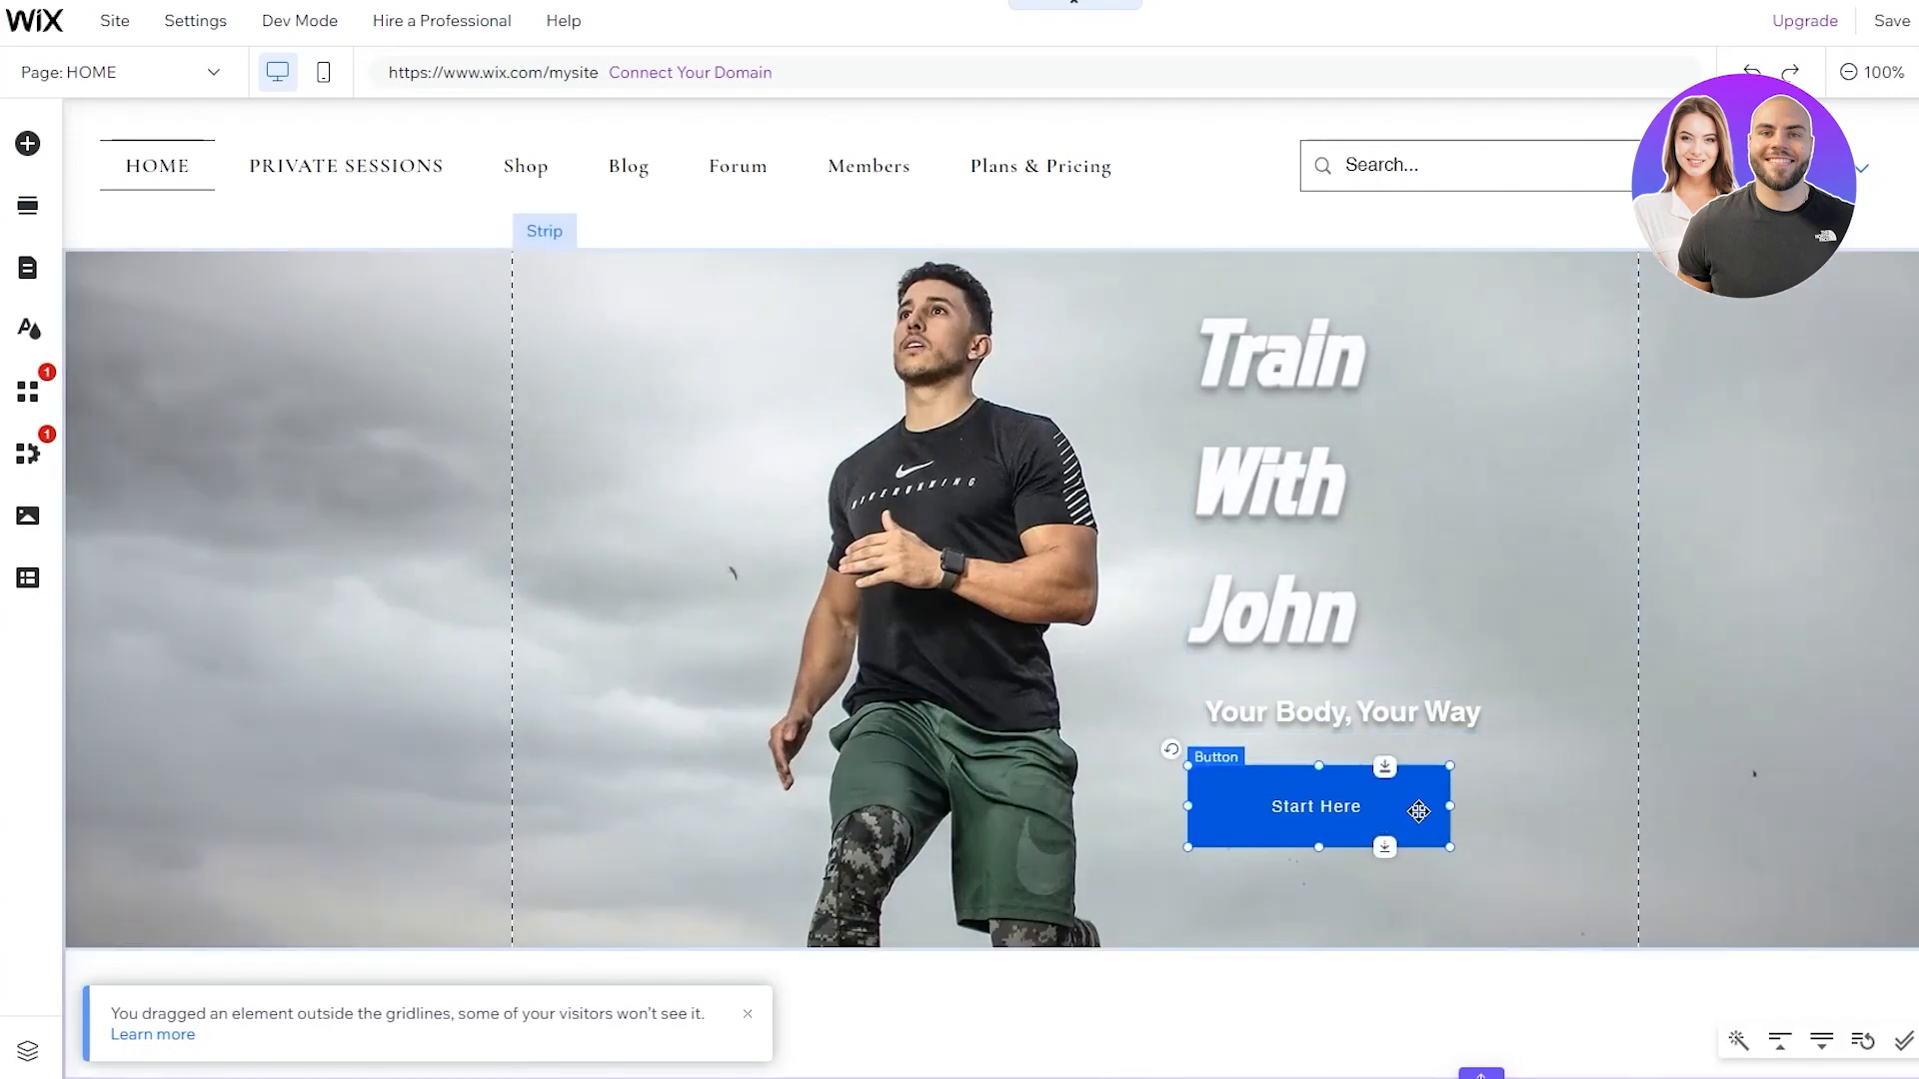
drag(1424, 807, 1364, 801)
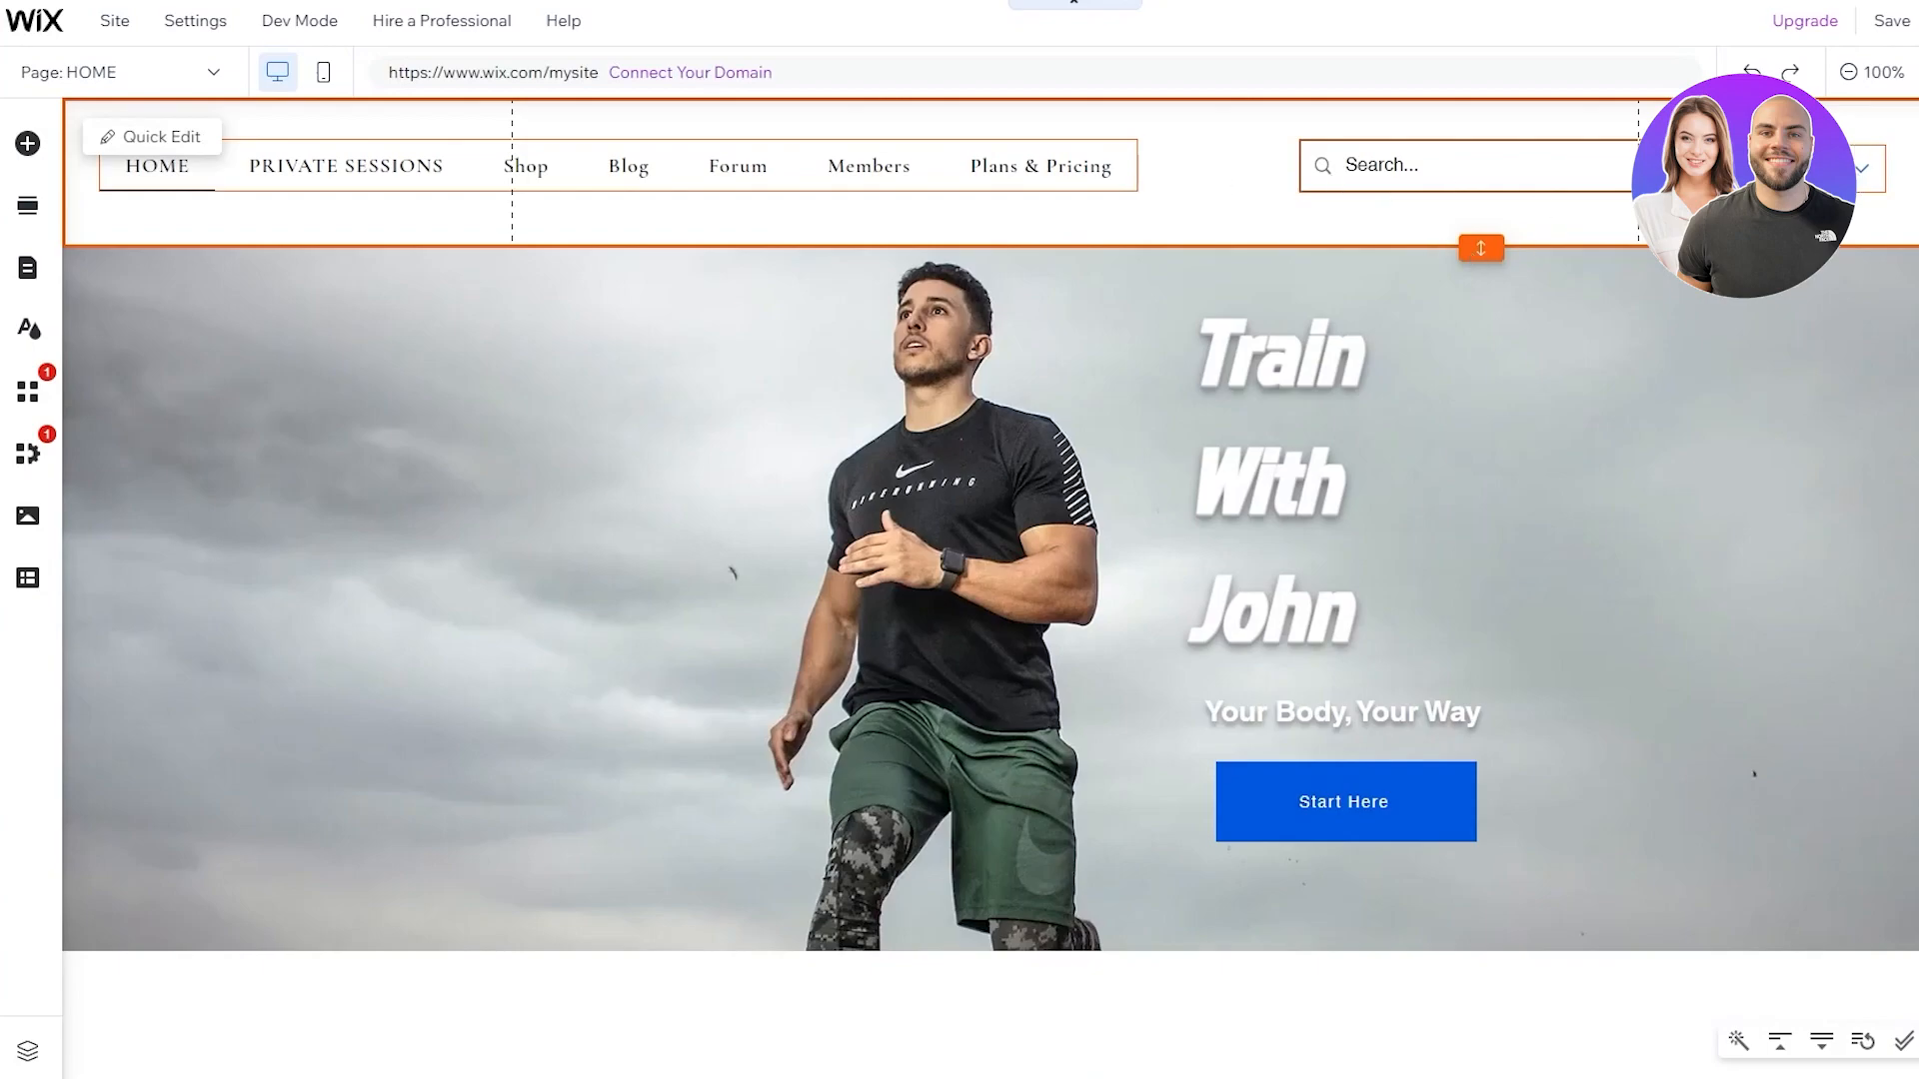
Delete the login bar from the header and acknowledge the deletion notice
drag(1774, 168, 1729, 168)
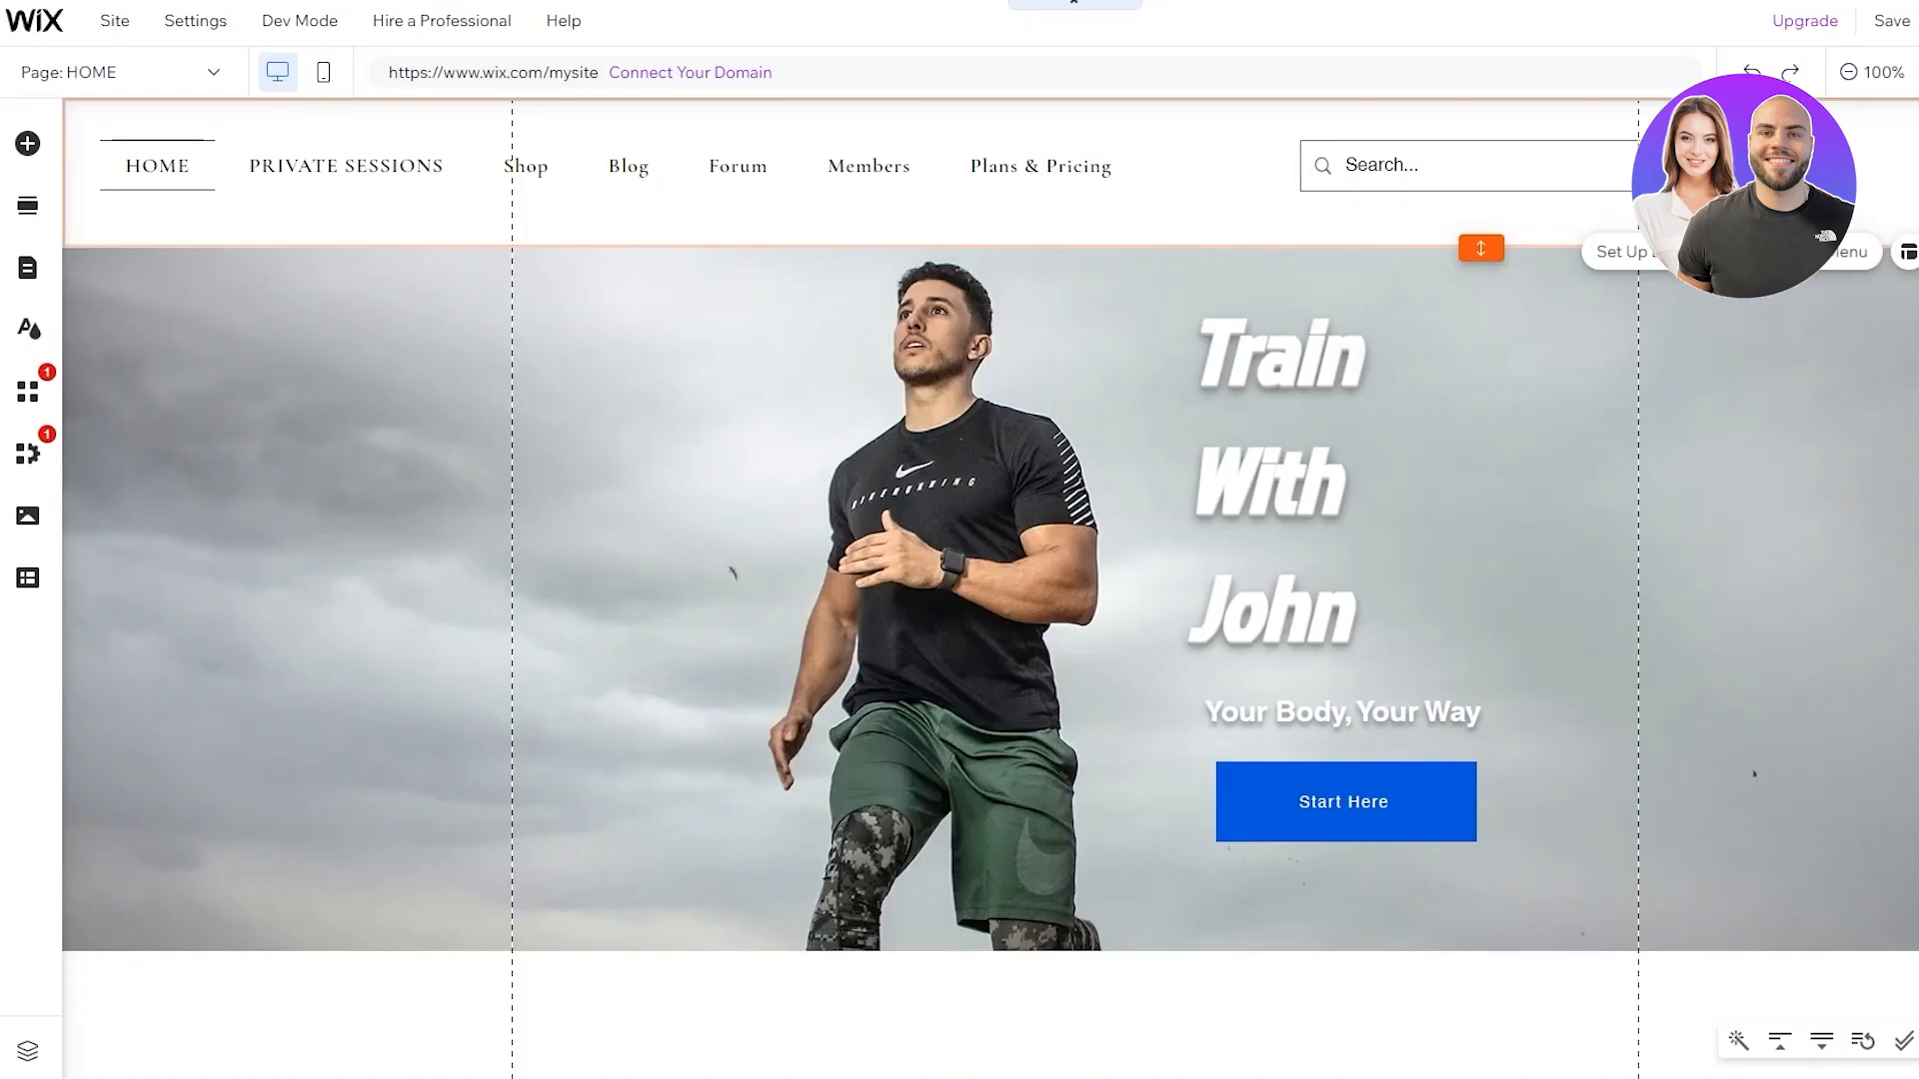
key(Delete)
click(1347, 709)
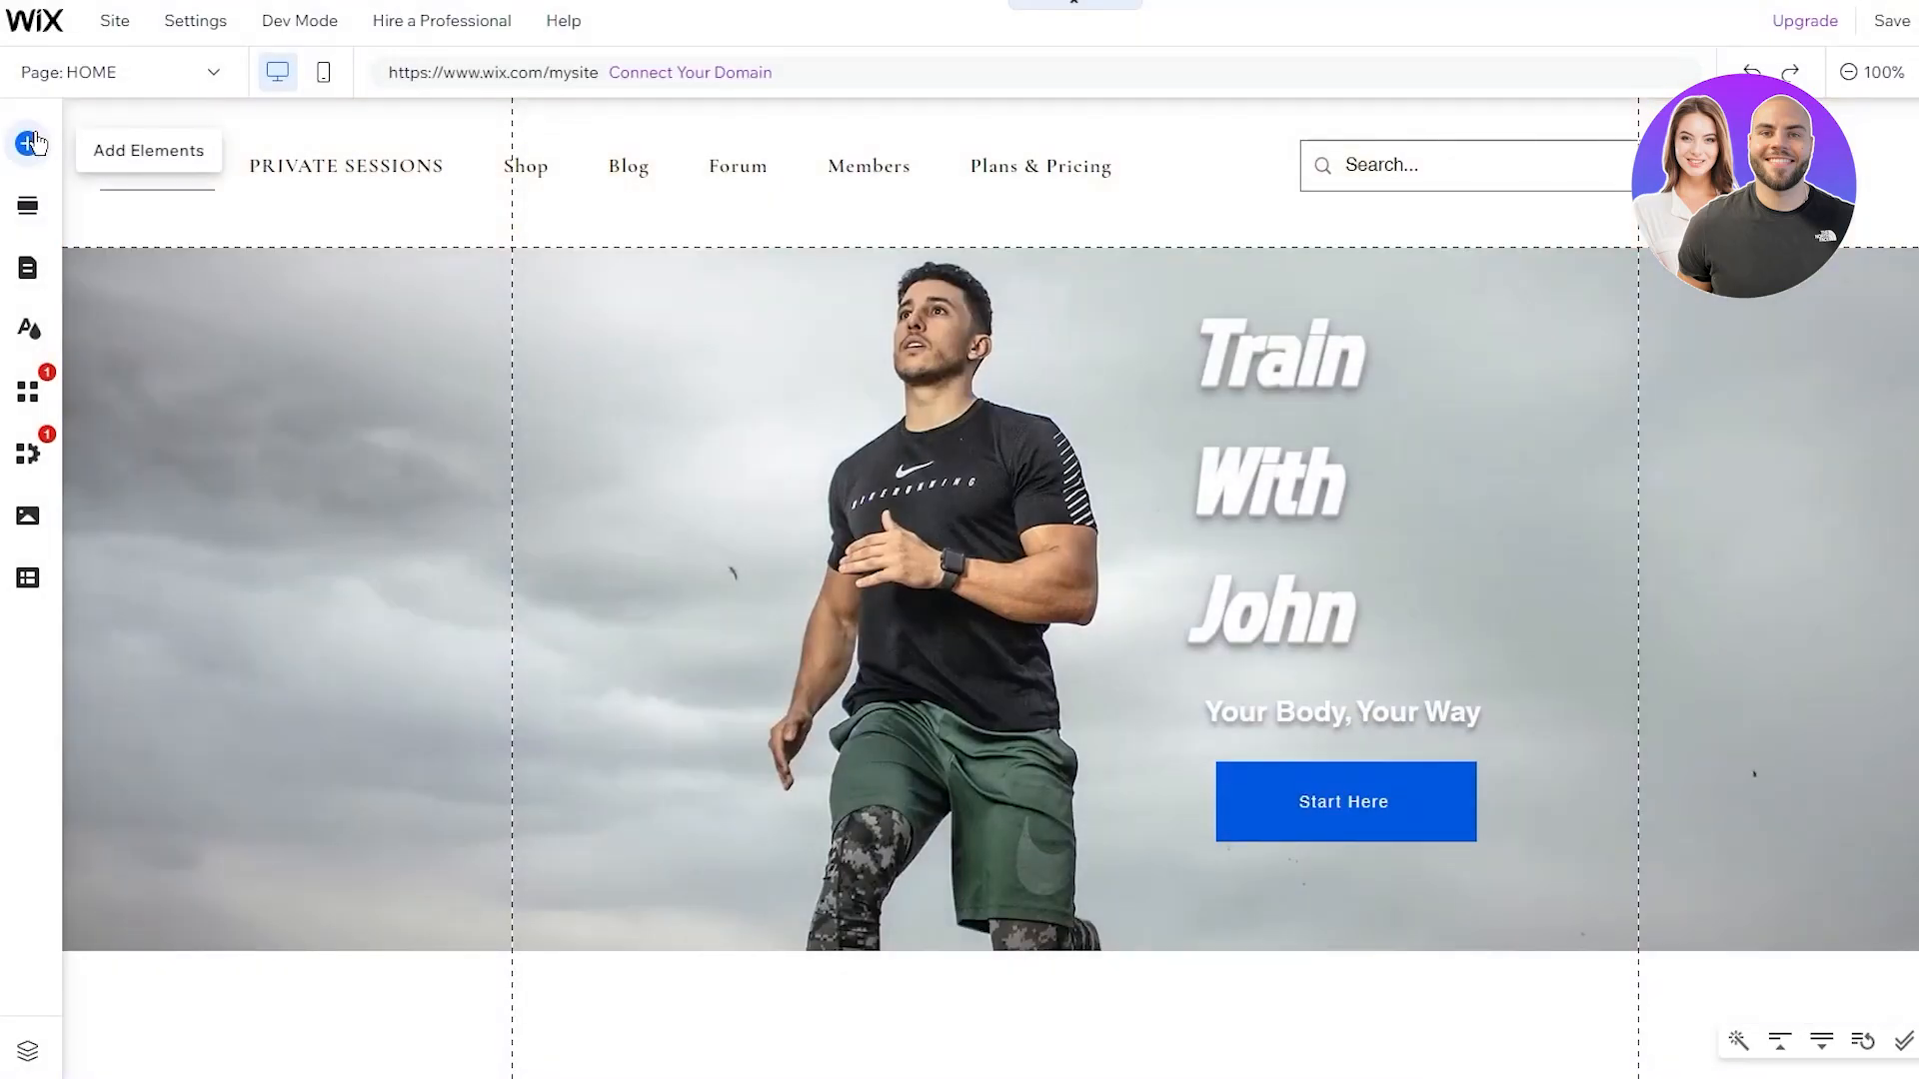
Place a social bar of black Instagram, Facebook and Twitter icons right of the search bar
click(29, 143)
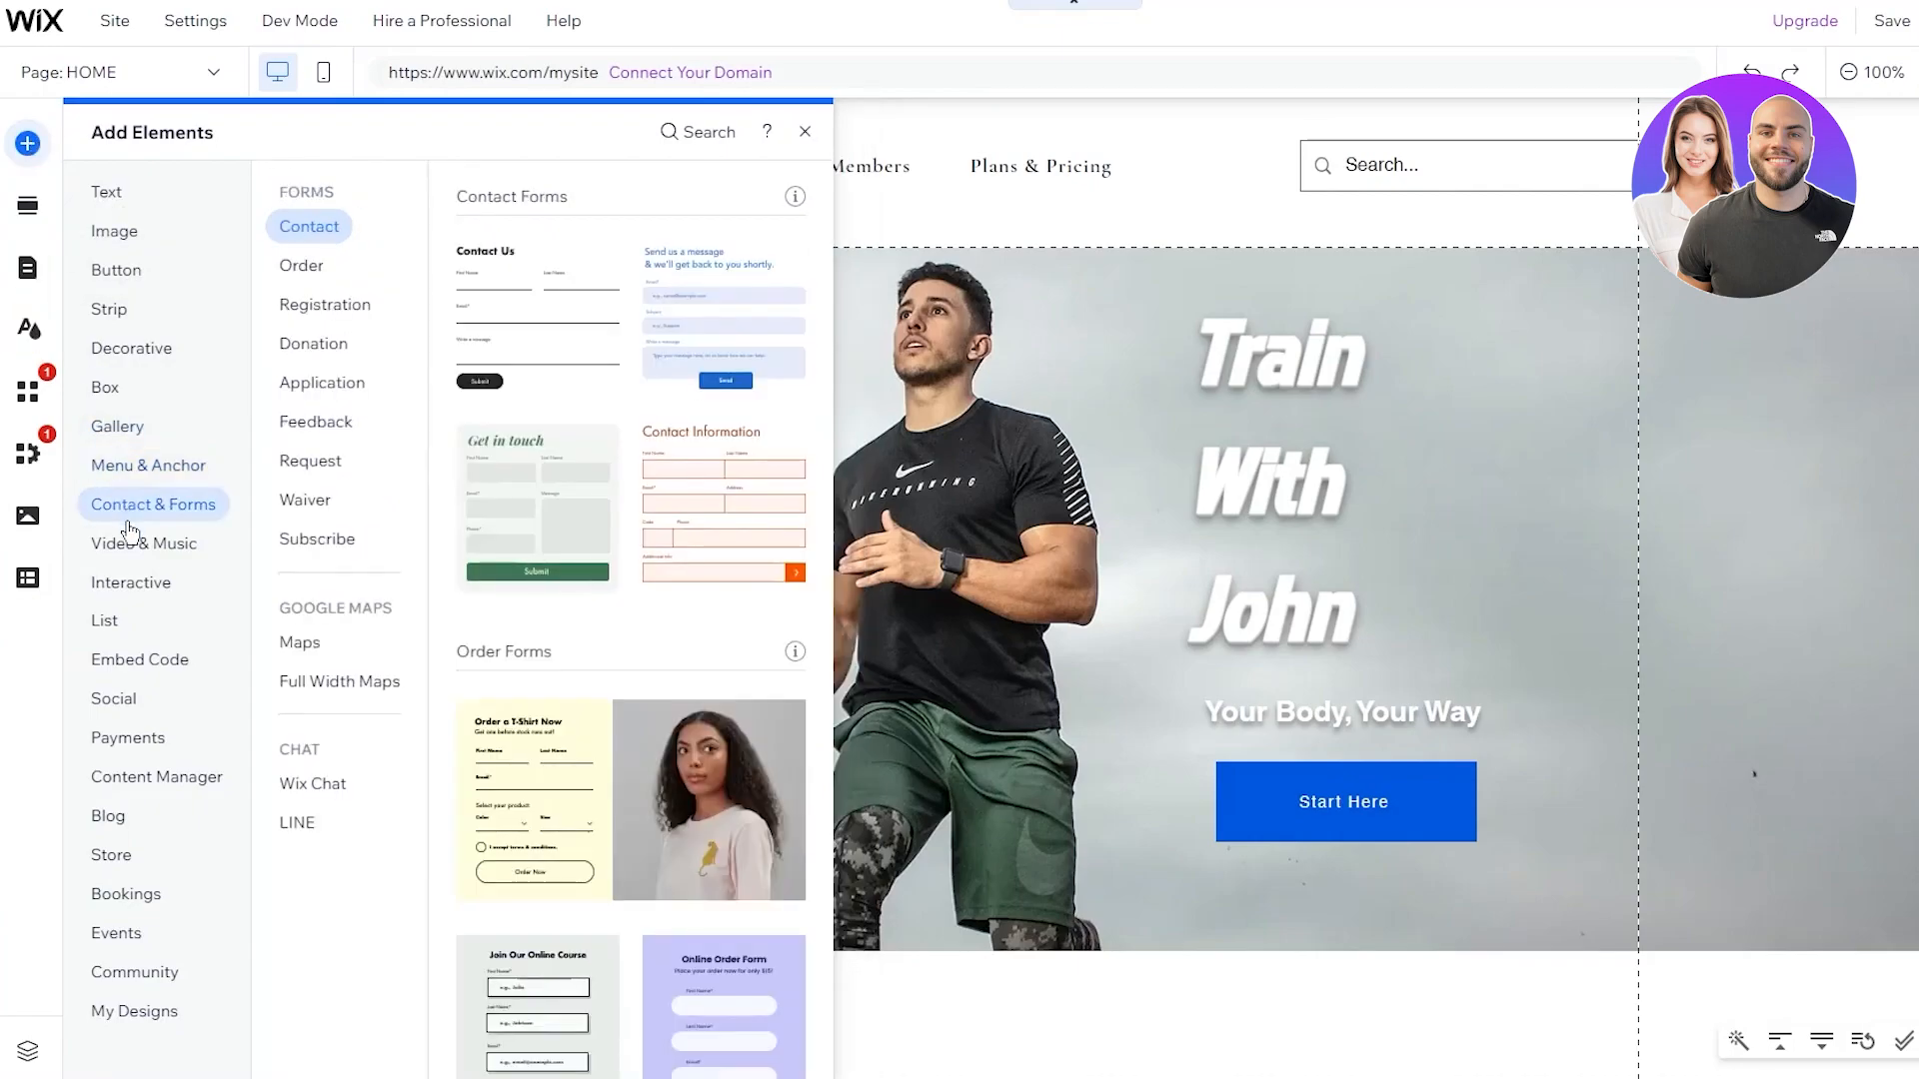
mouse_move(135, 555)
click(134, 704)
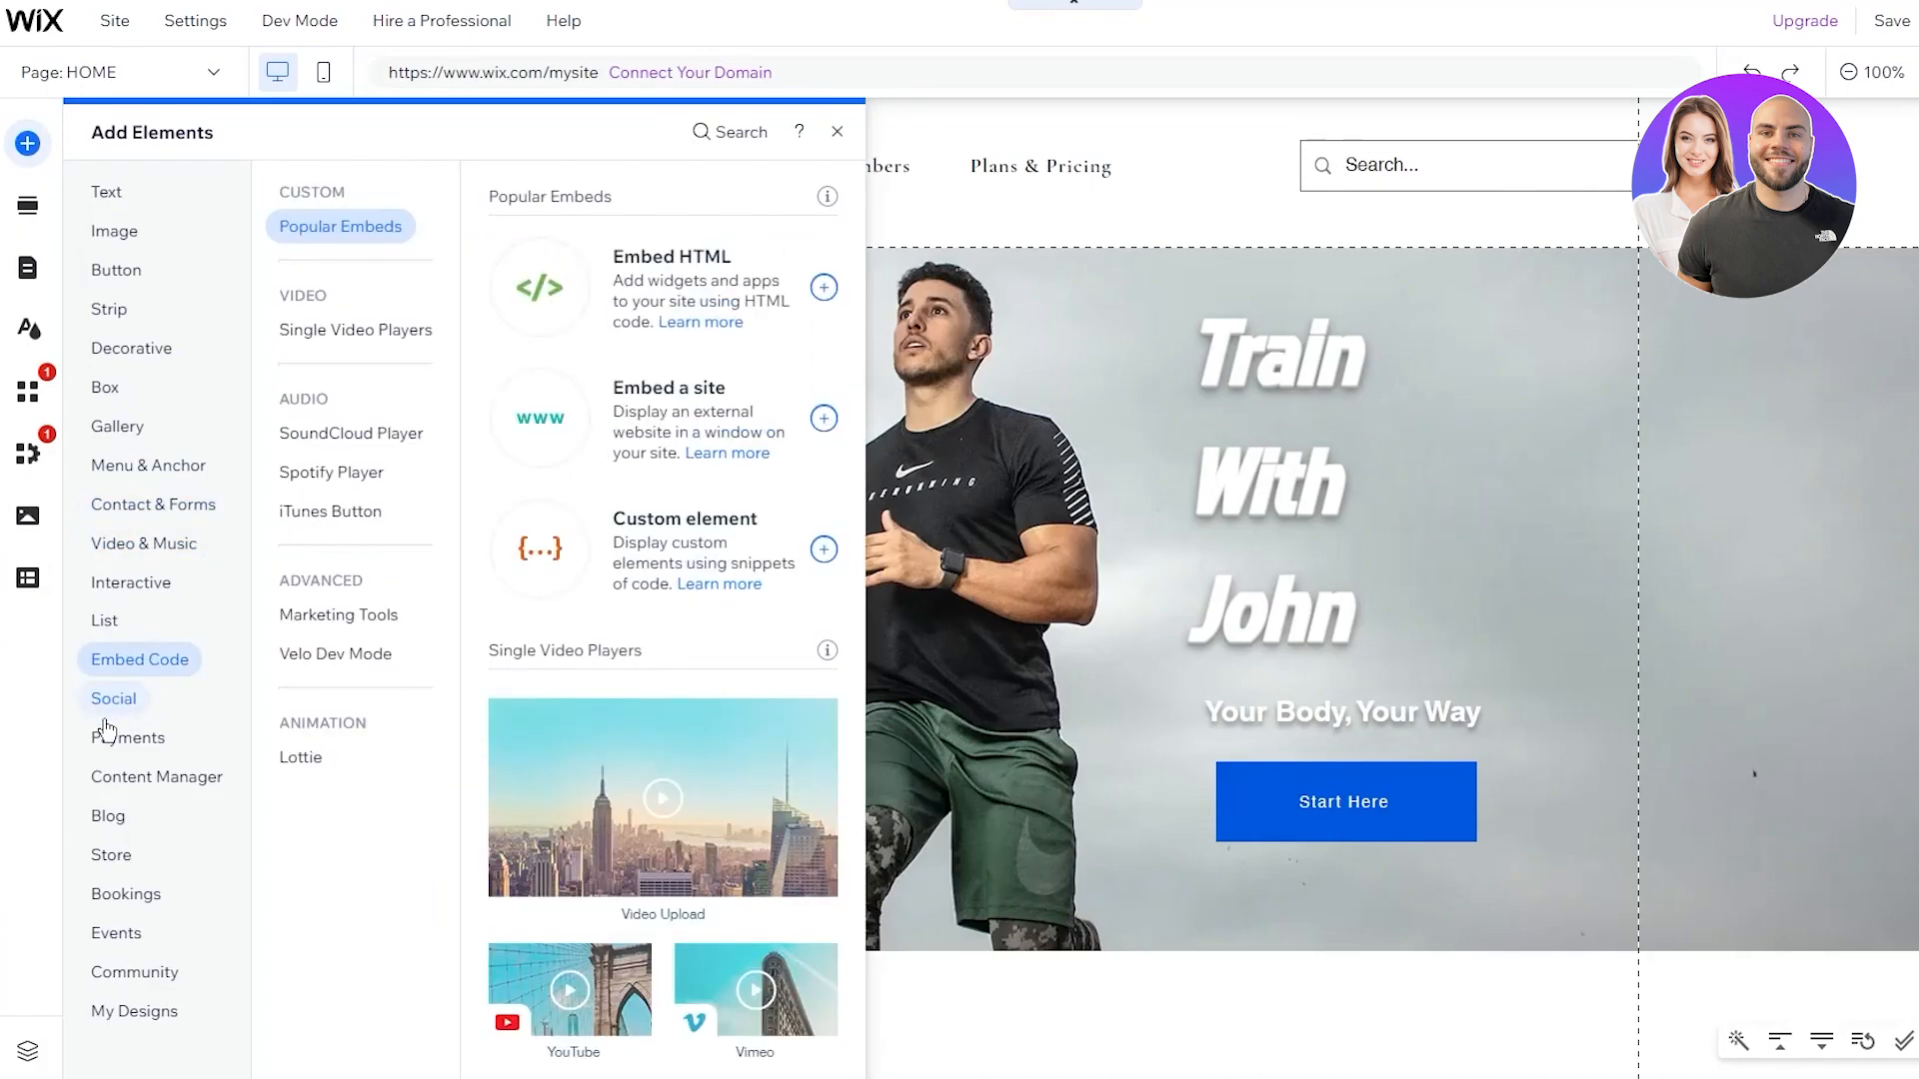
mouse_move(109, 699)
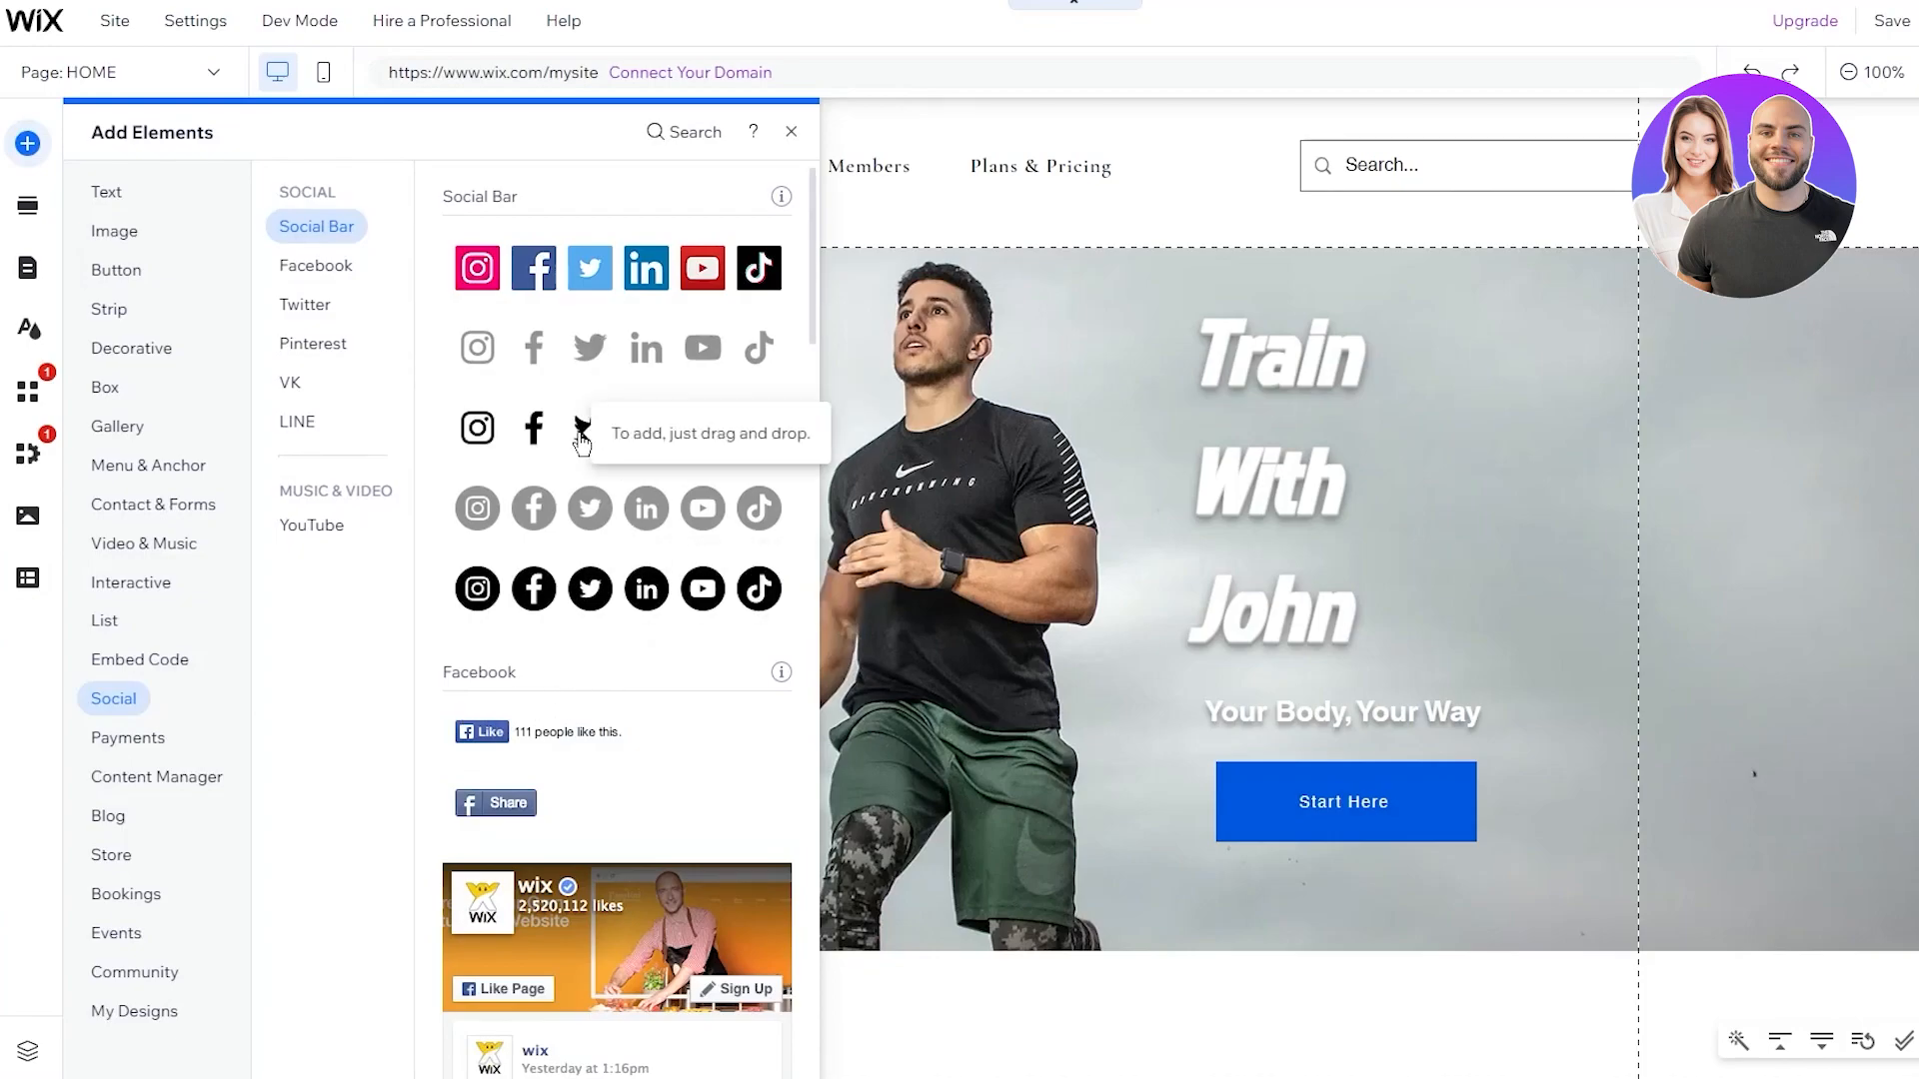
drag(581, 440, 1820, 169)
drag(1600, 170, 1598, 168)
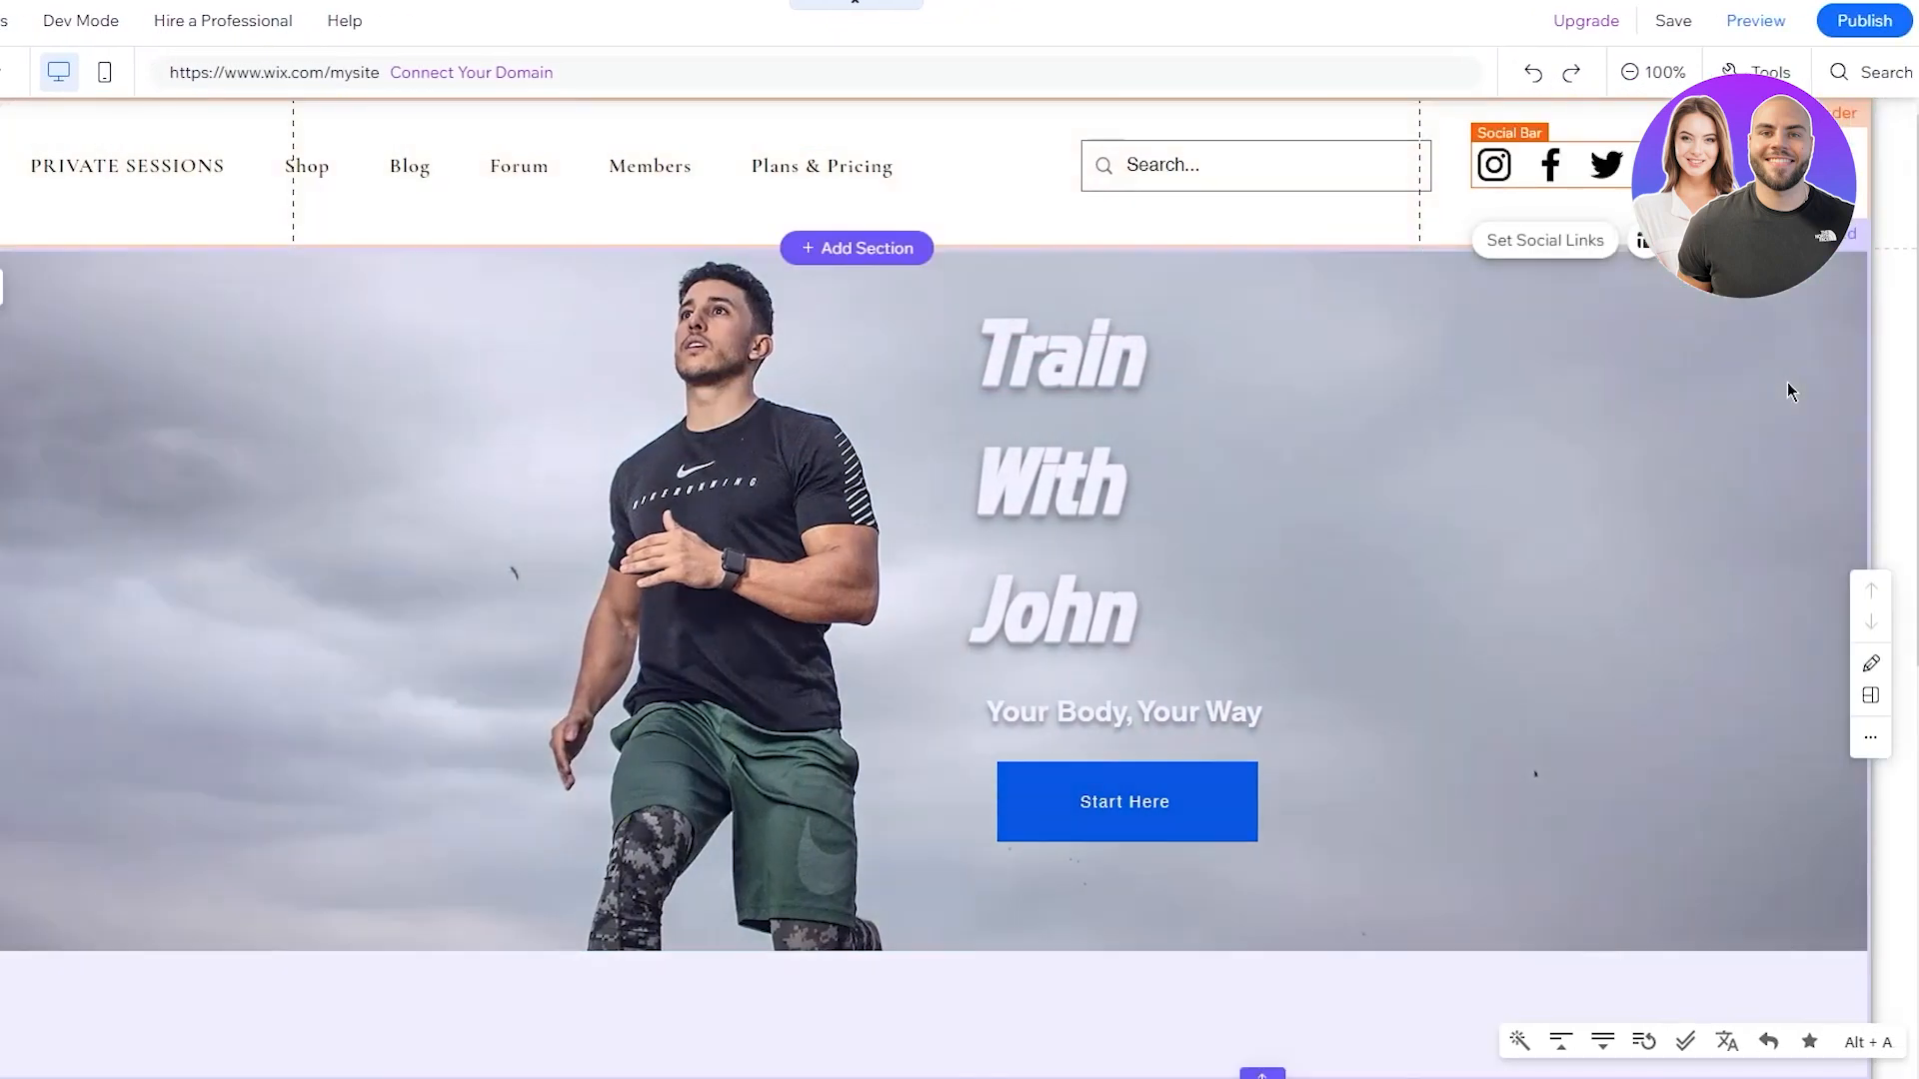
Nudge the header's social icons about 21 px right and review their social links
click(1786, 382)
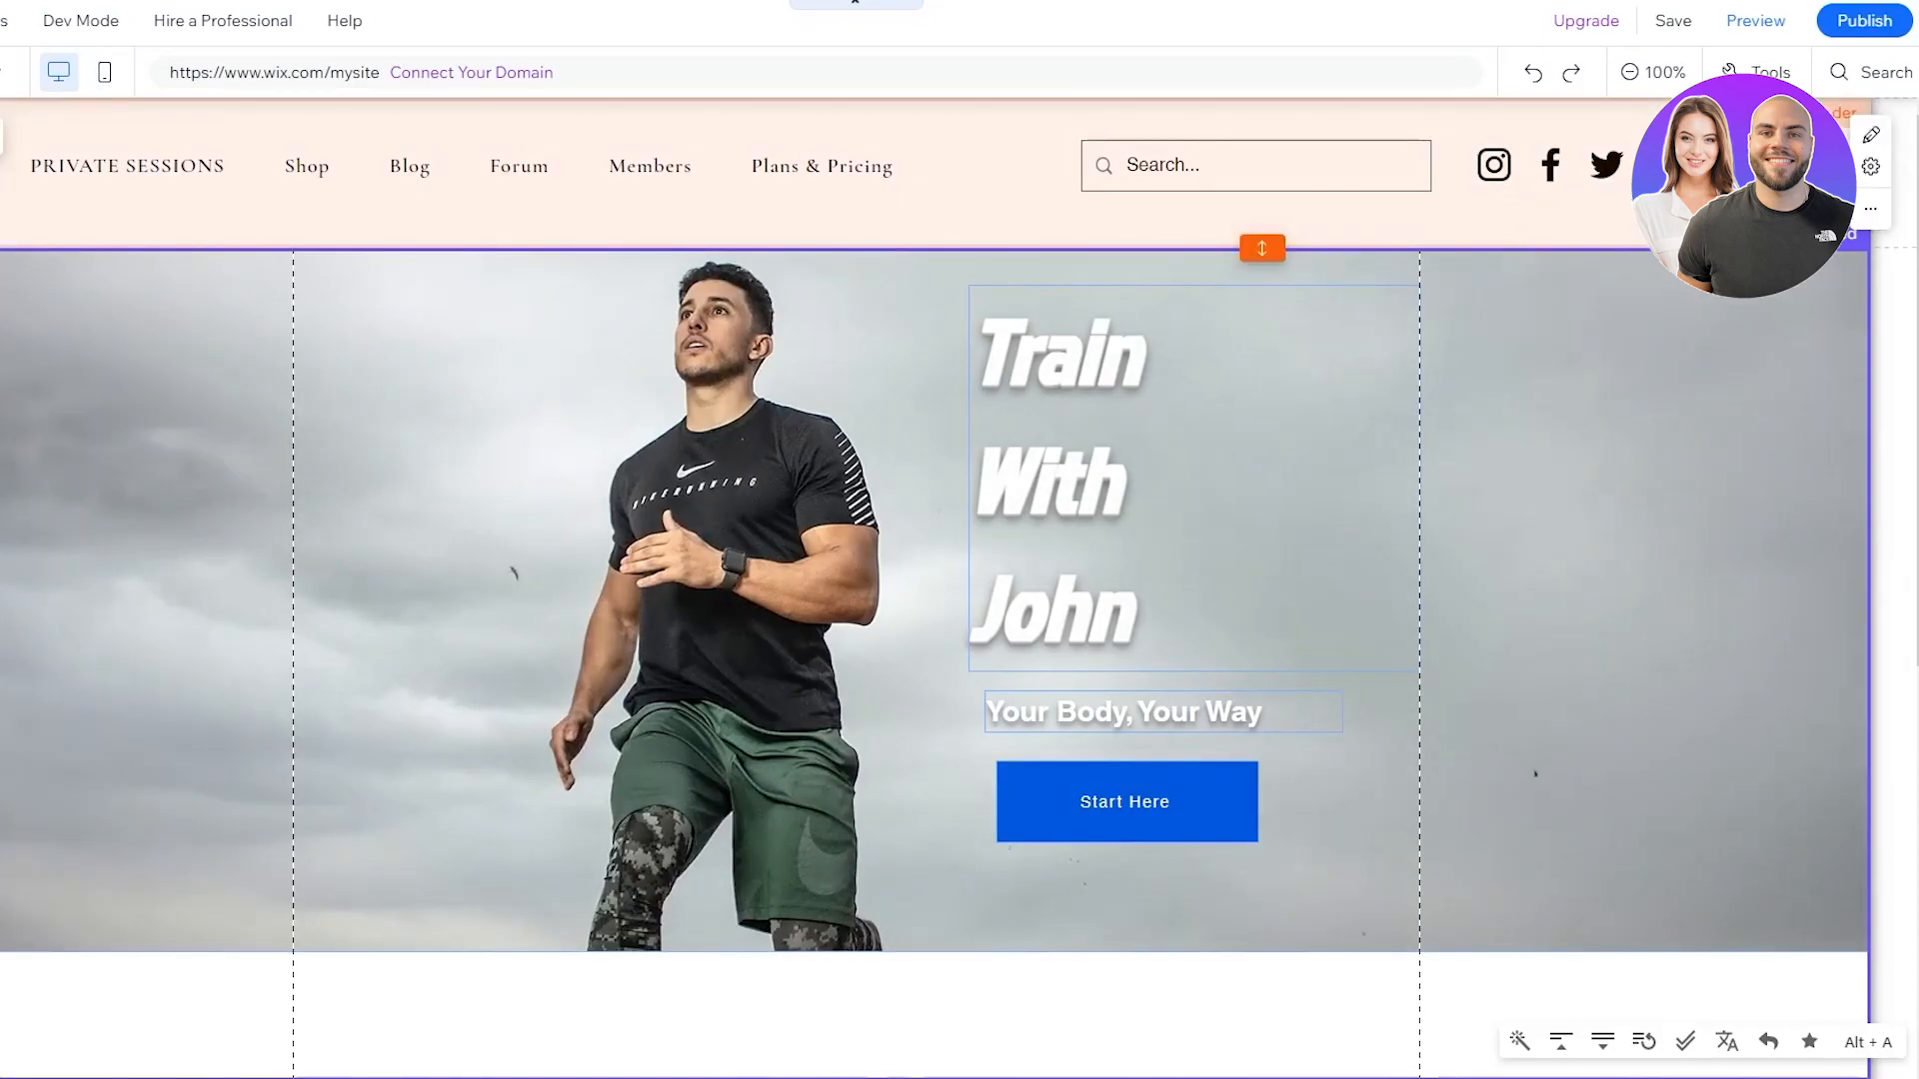
drag(1551, 166, 1572, 166)
click(1593, 244)
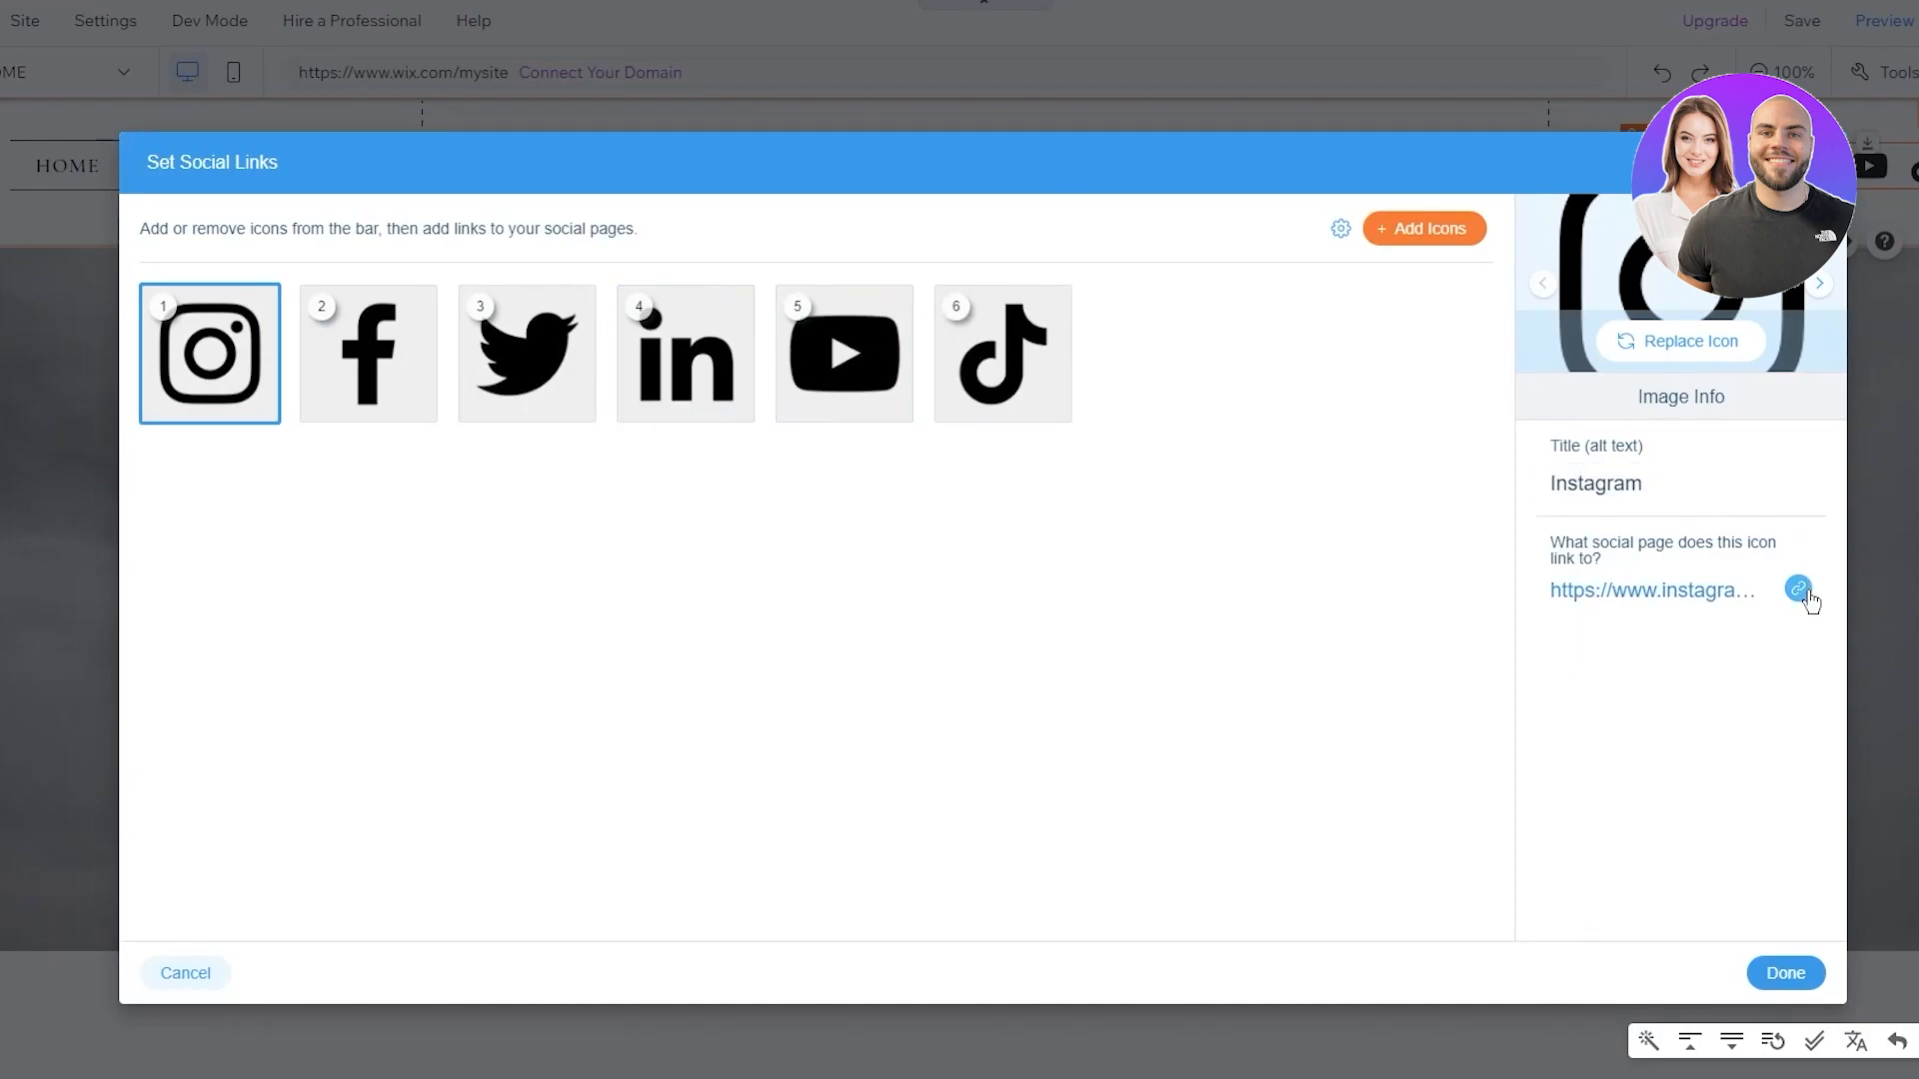
click(1777, 972)
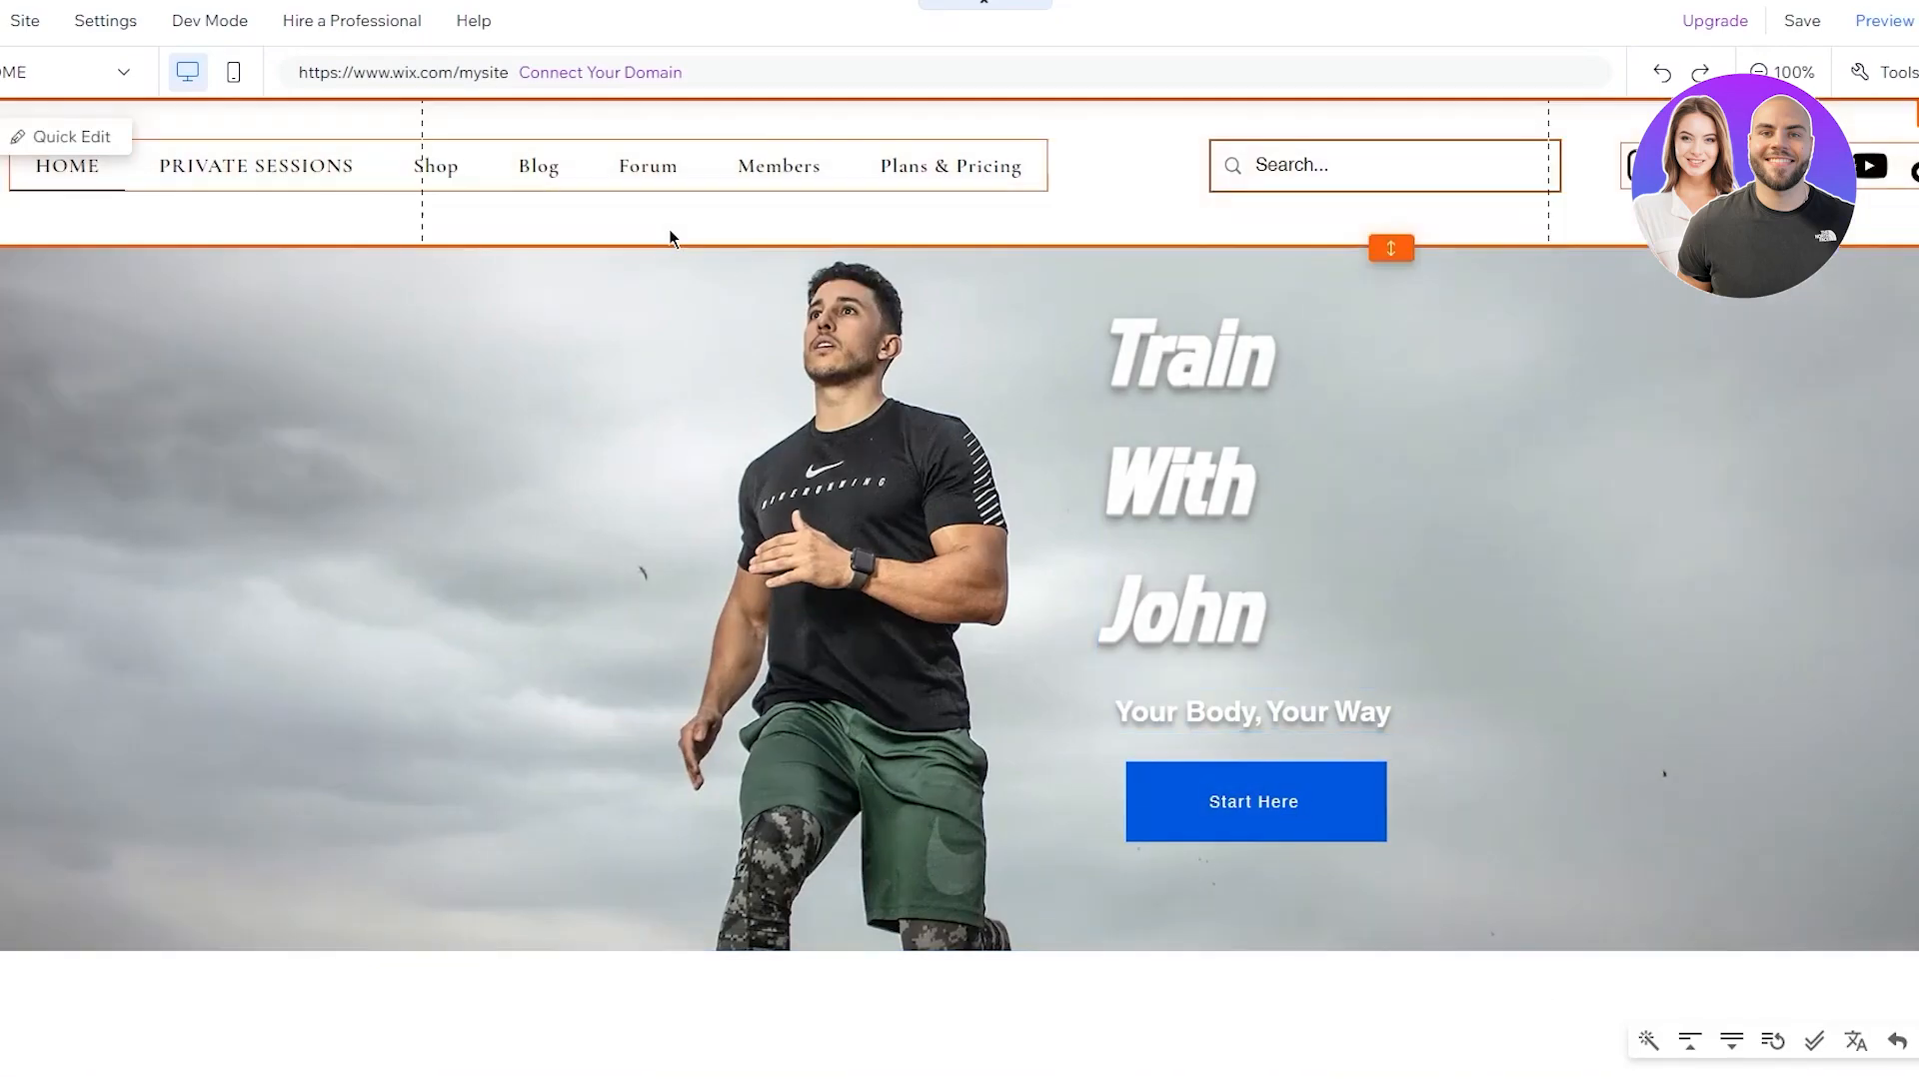
Set the header's scroll behaviour to Scrolls with site and test it by scrolling
click(711, 226)
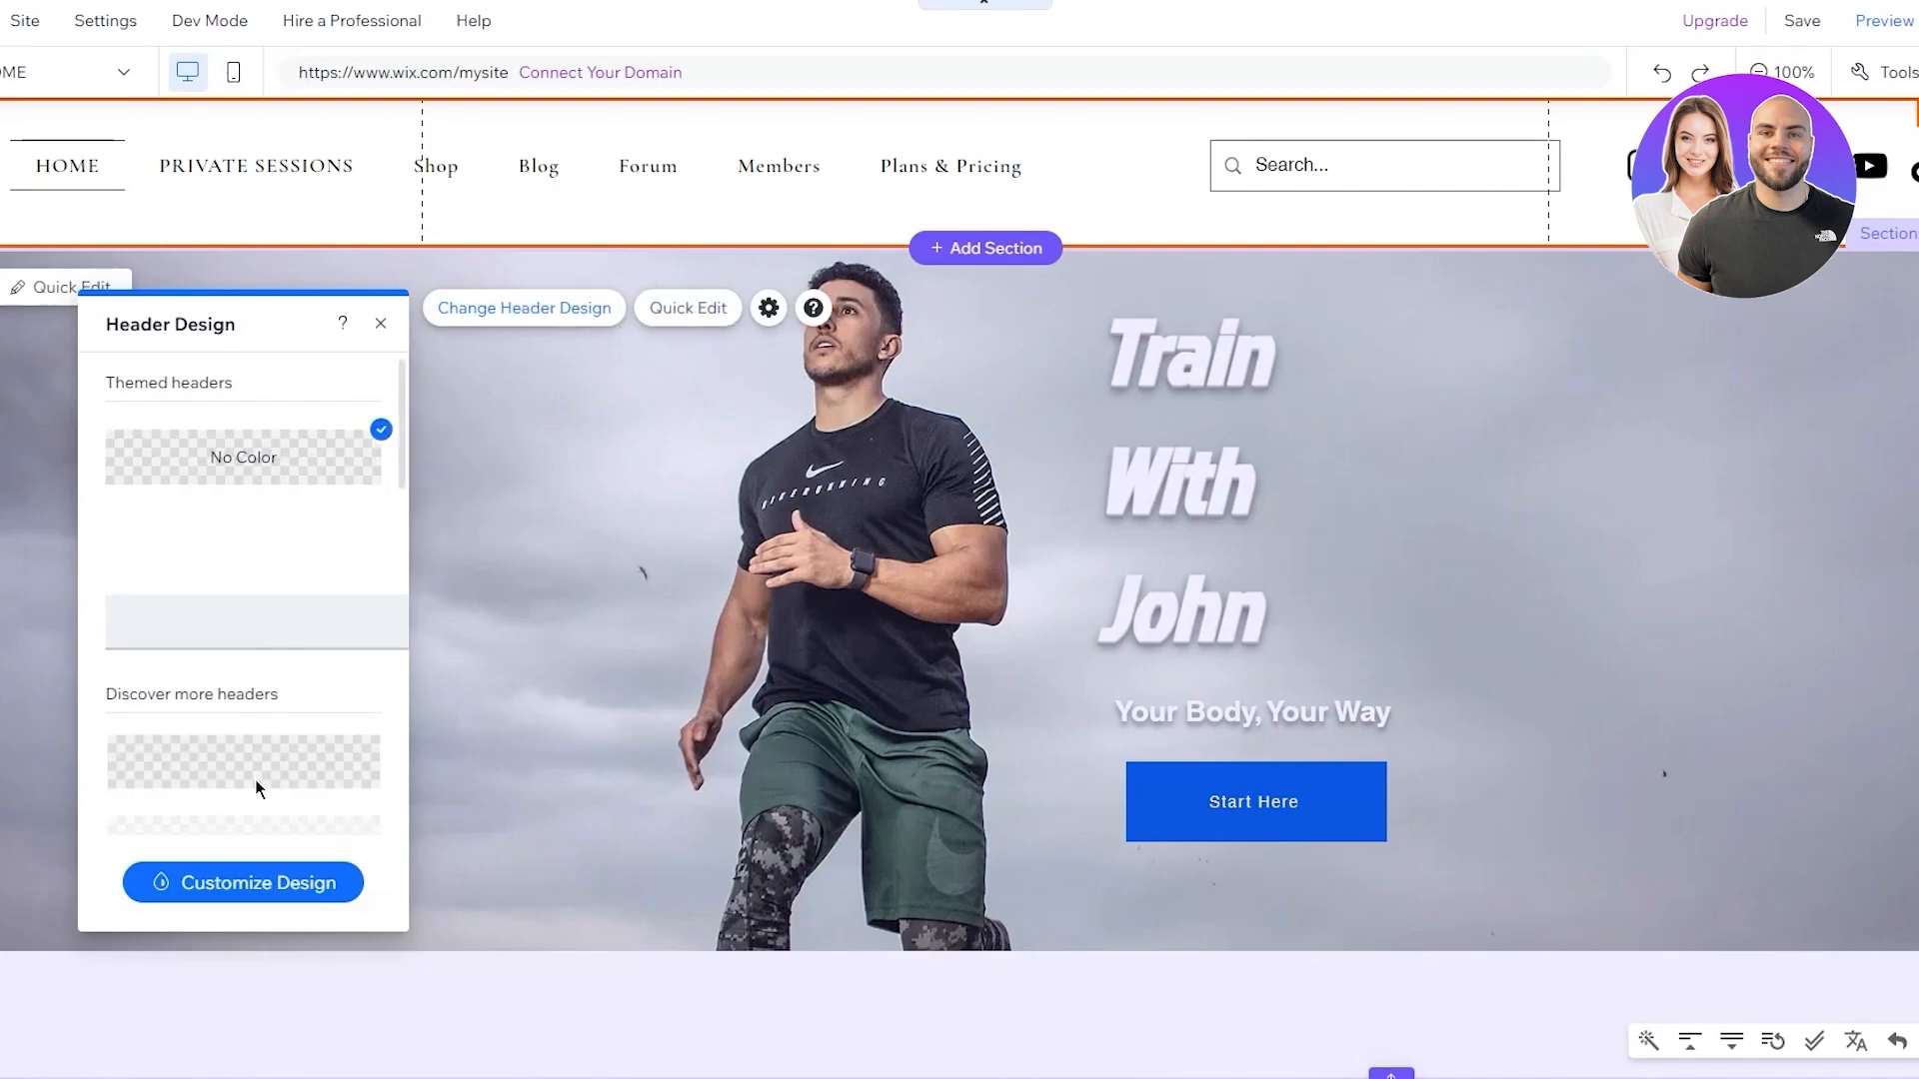
scroll(294, 654, down, 3)
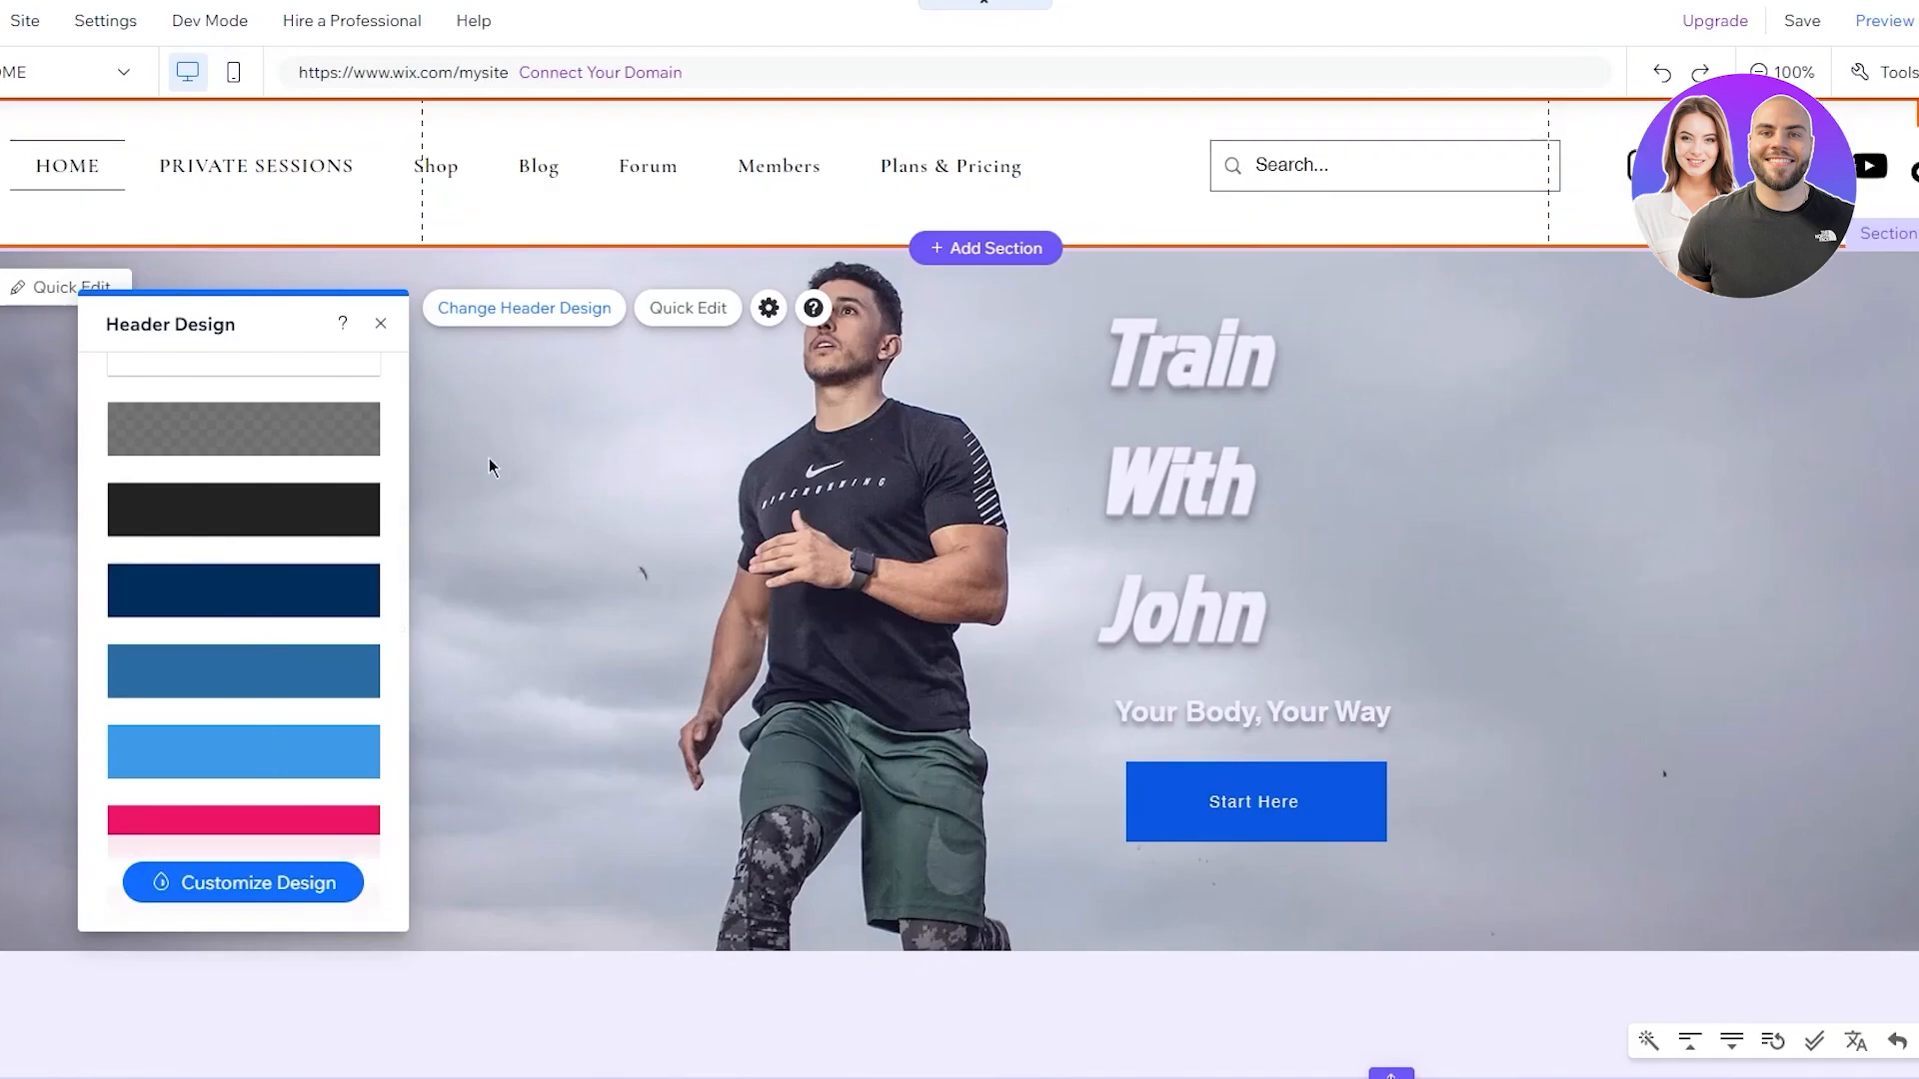
click(768, 308)
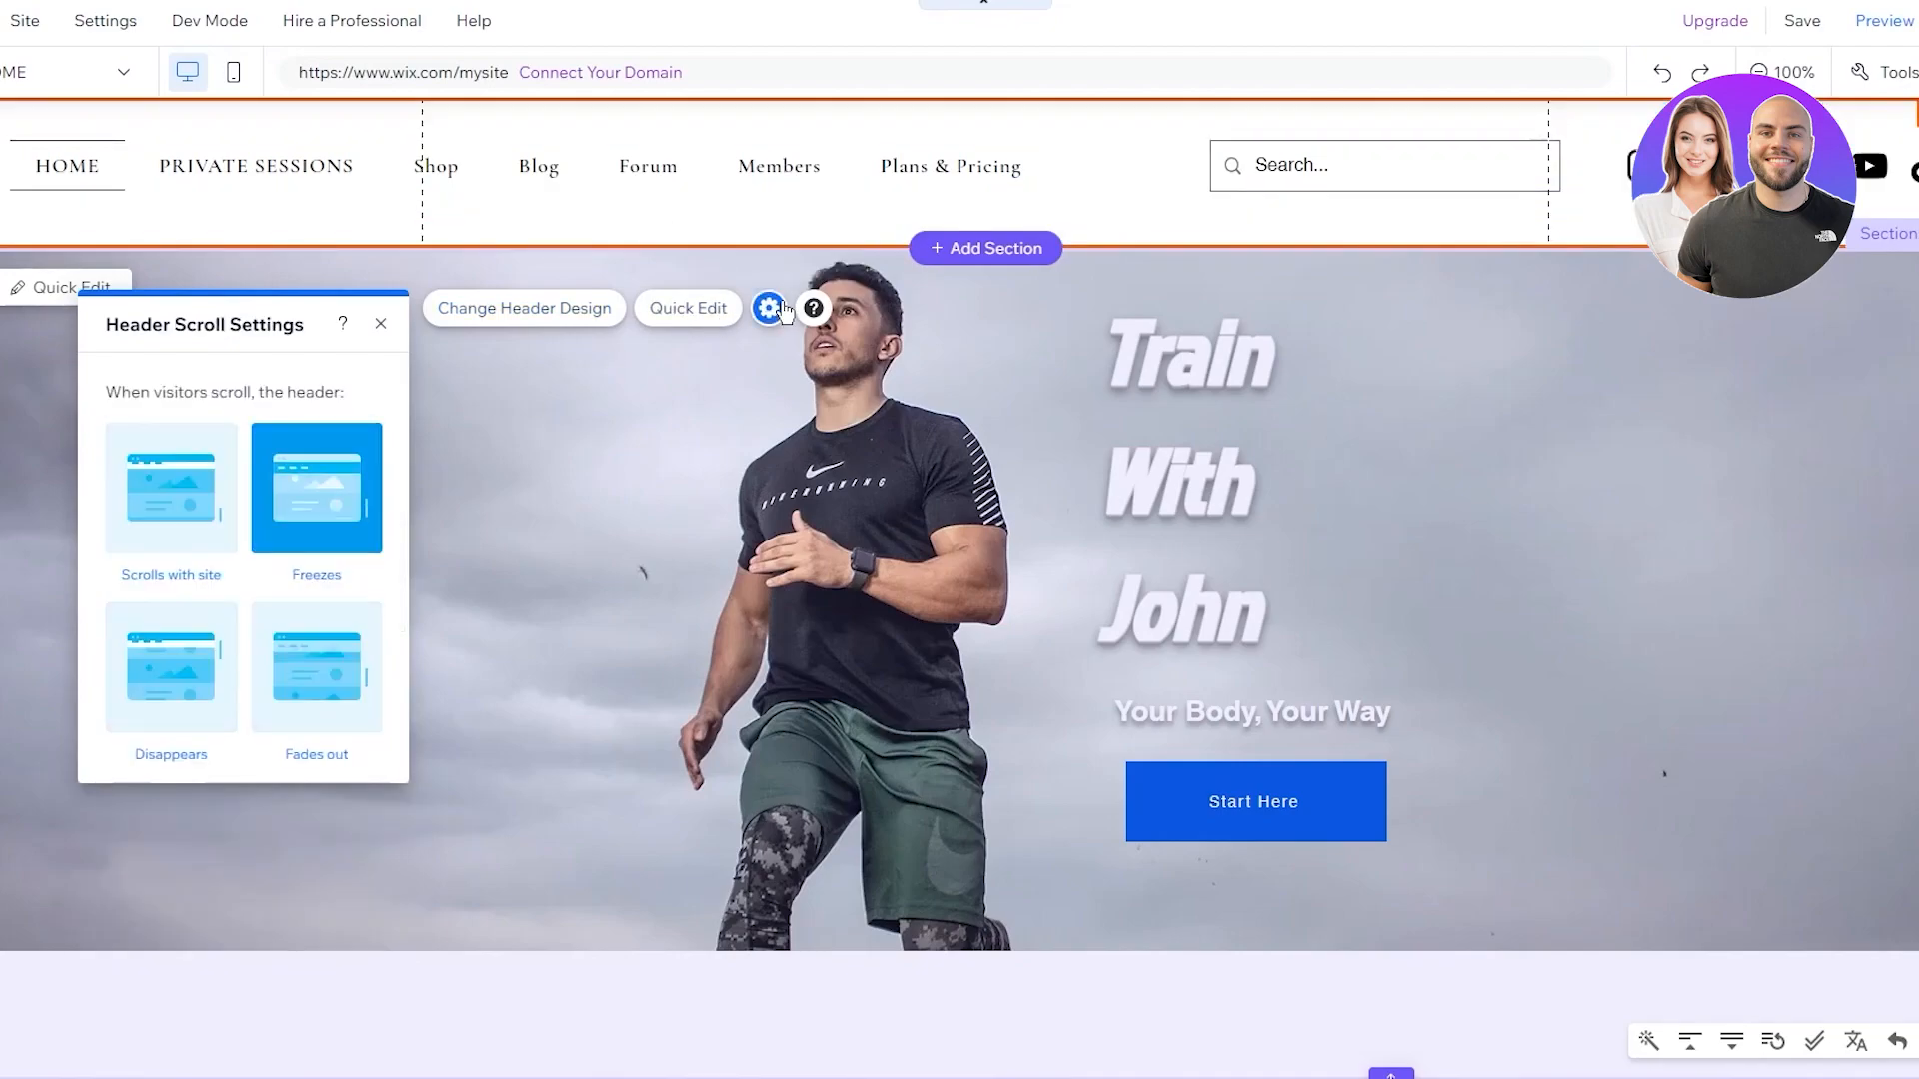
click(175, 539)
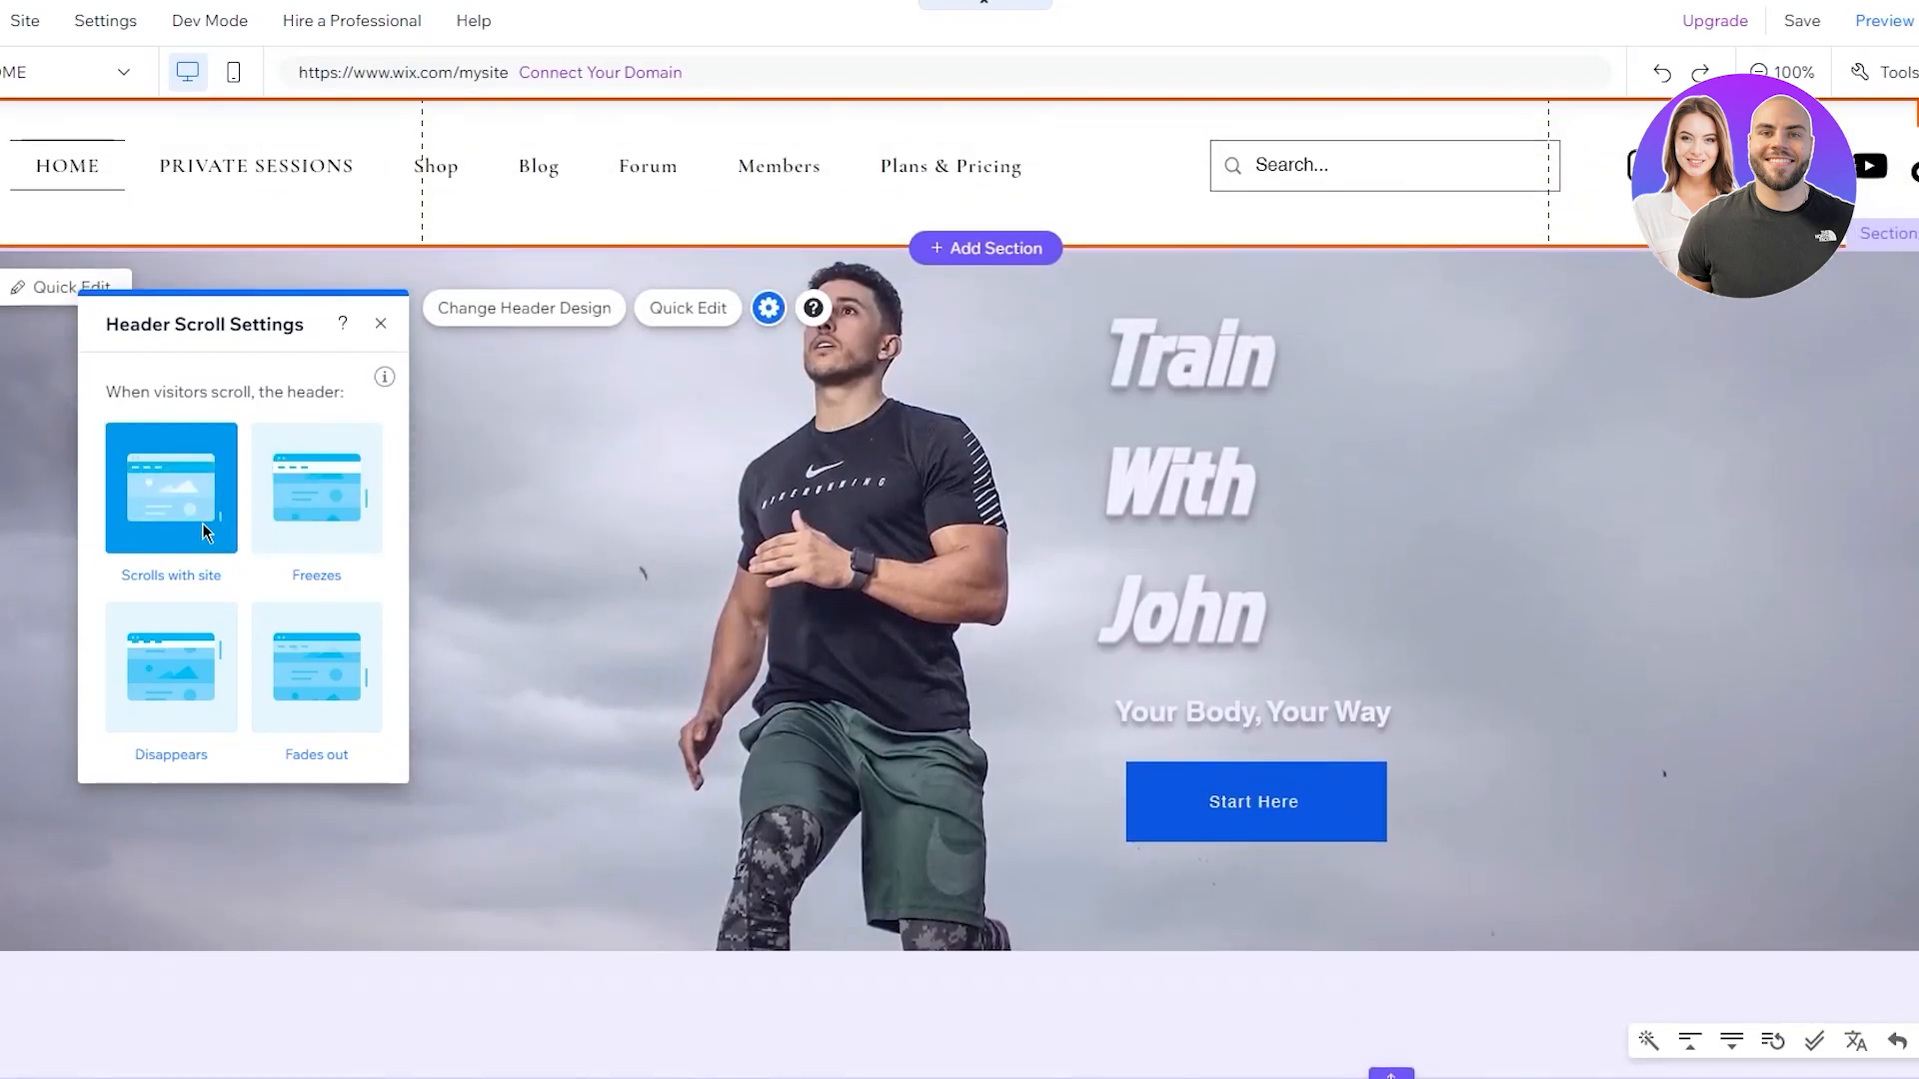
scroll(583, 410, down, 4)
scroll(584, 410, up, 4)
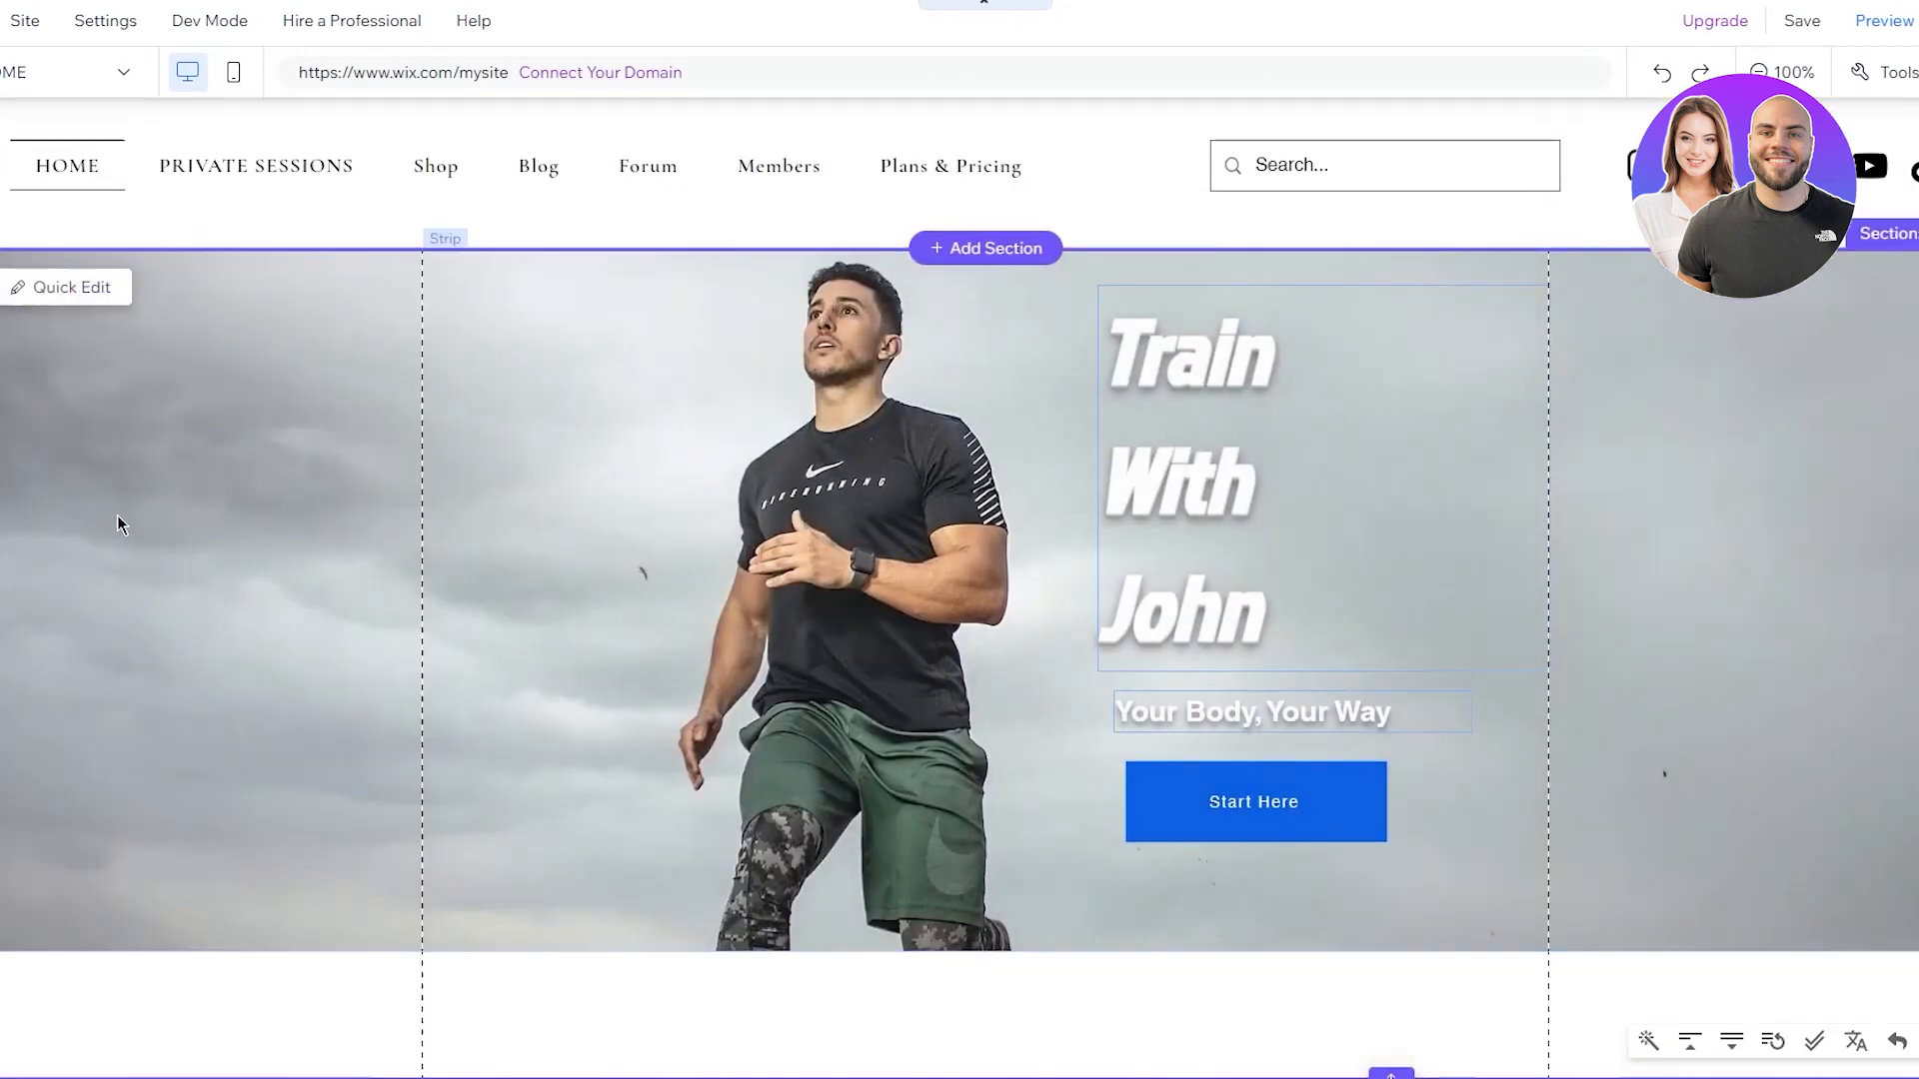
scroll(694, 331, down, 3)
scroll(693, 331, up, 3)
Switch the header's scroll behaviour to Freezes and close the settings
click(814, 198)
click(769, 307)
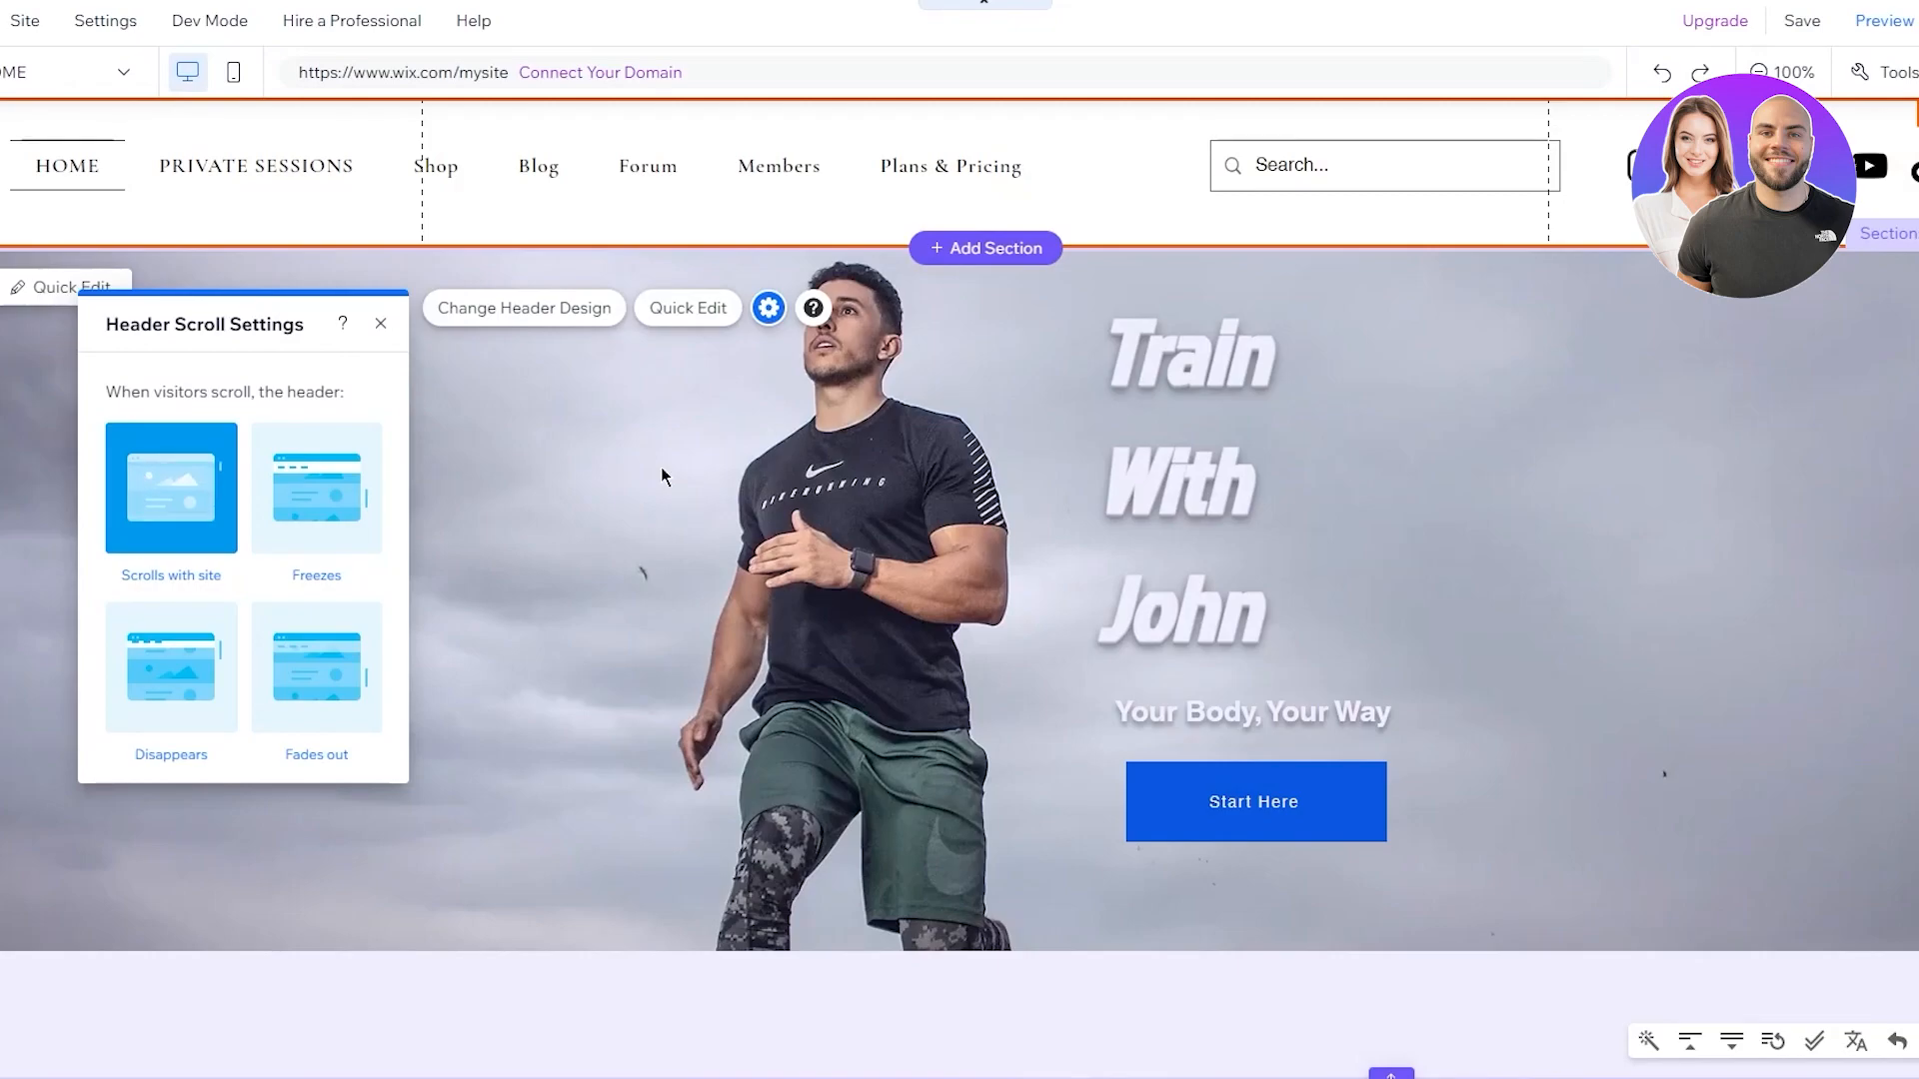
scroll(565, 512, down, 3)
scroll(565, 512, up, 3)
click(275, 515)
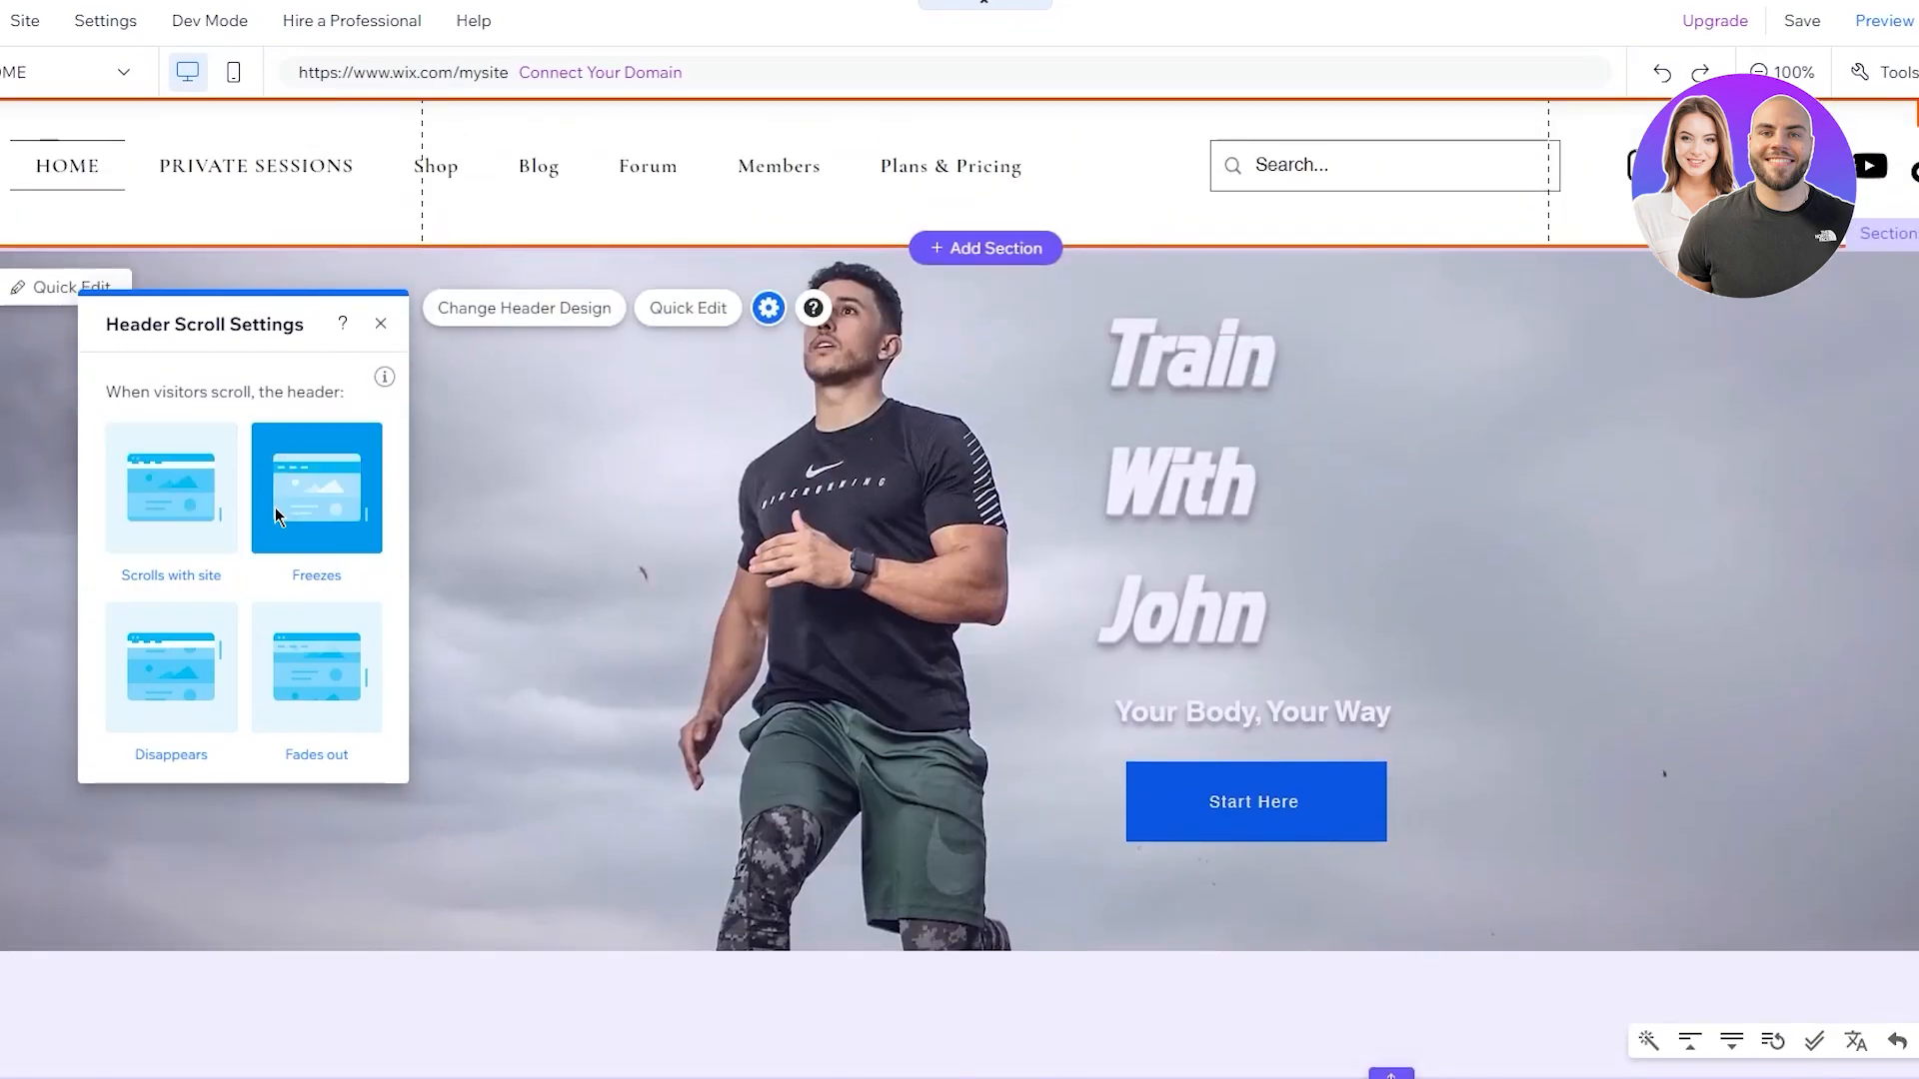
scroll(470, 414, down, 3)
scroll(471, 414, up, 3)
scroll(498, 464, down, 3)
scroll(498, 464, up, 3)
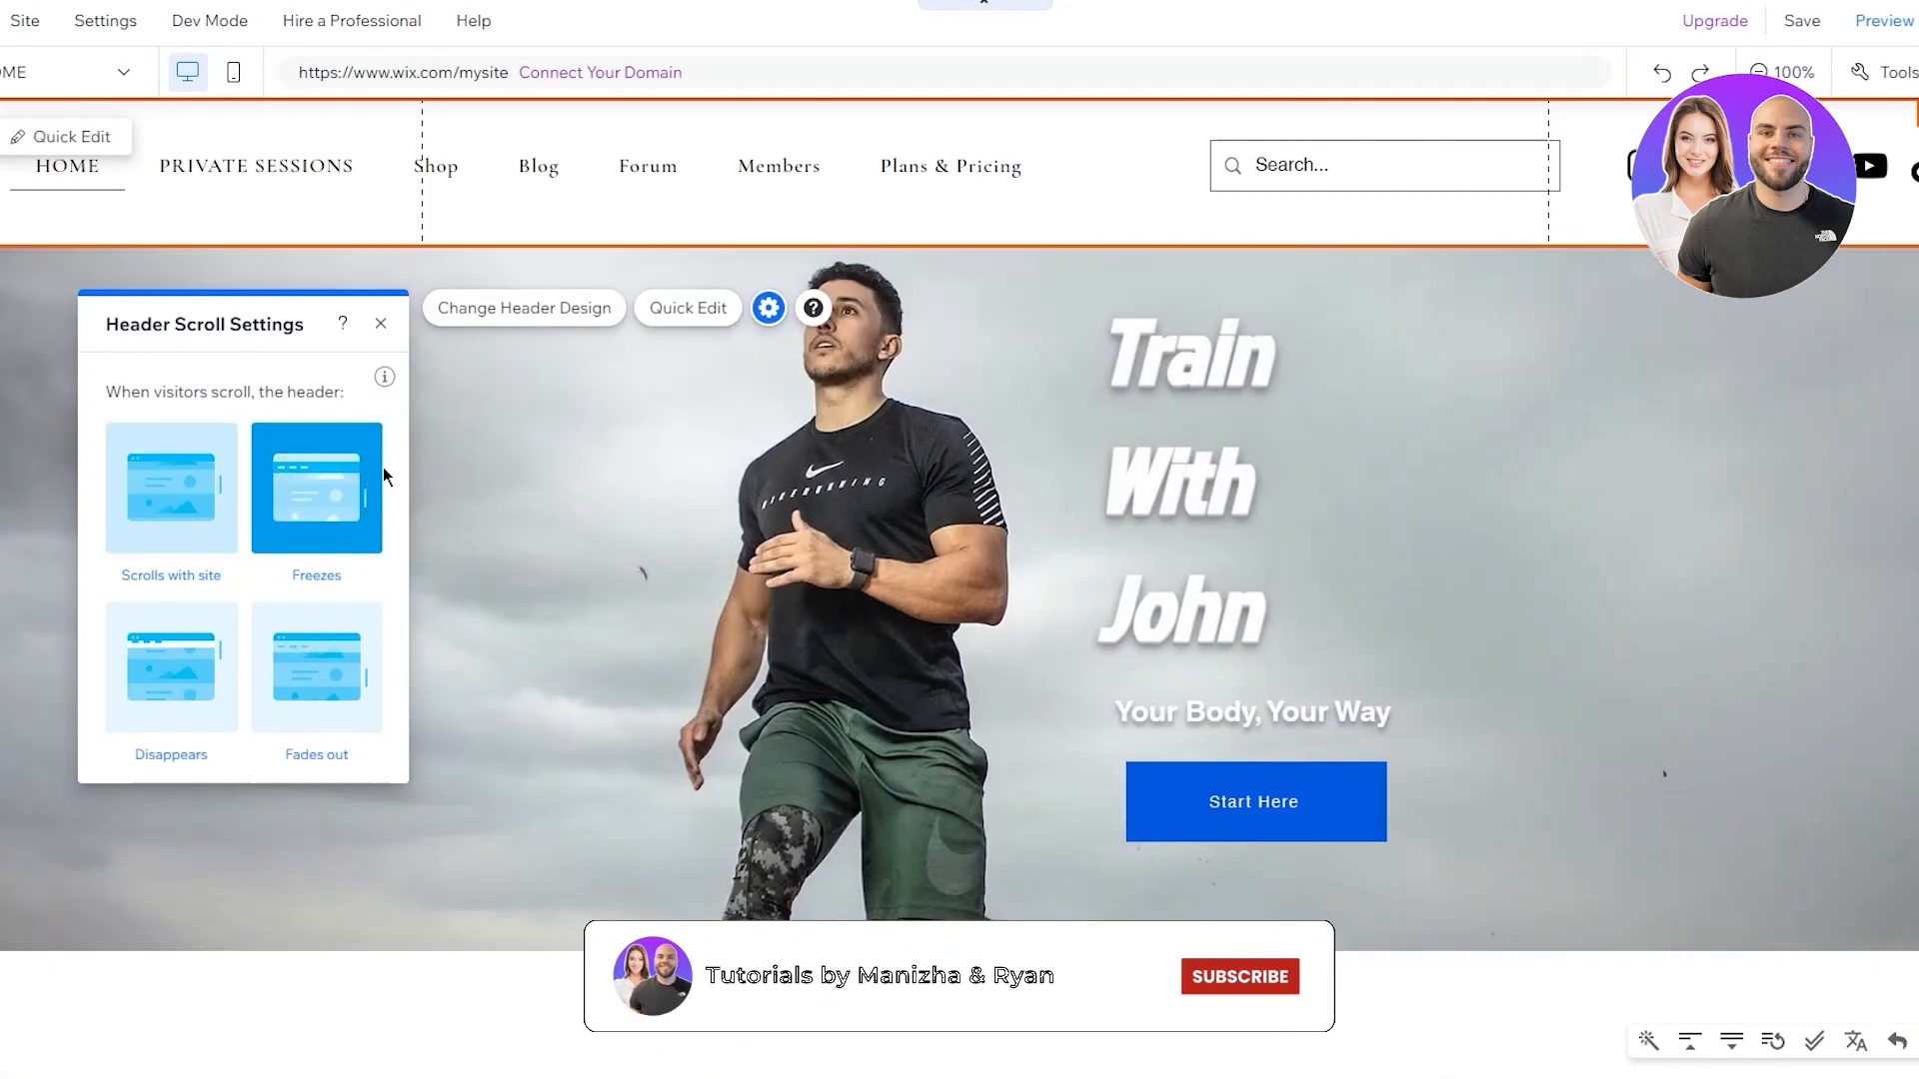
click(449, 466)
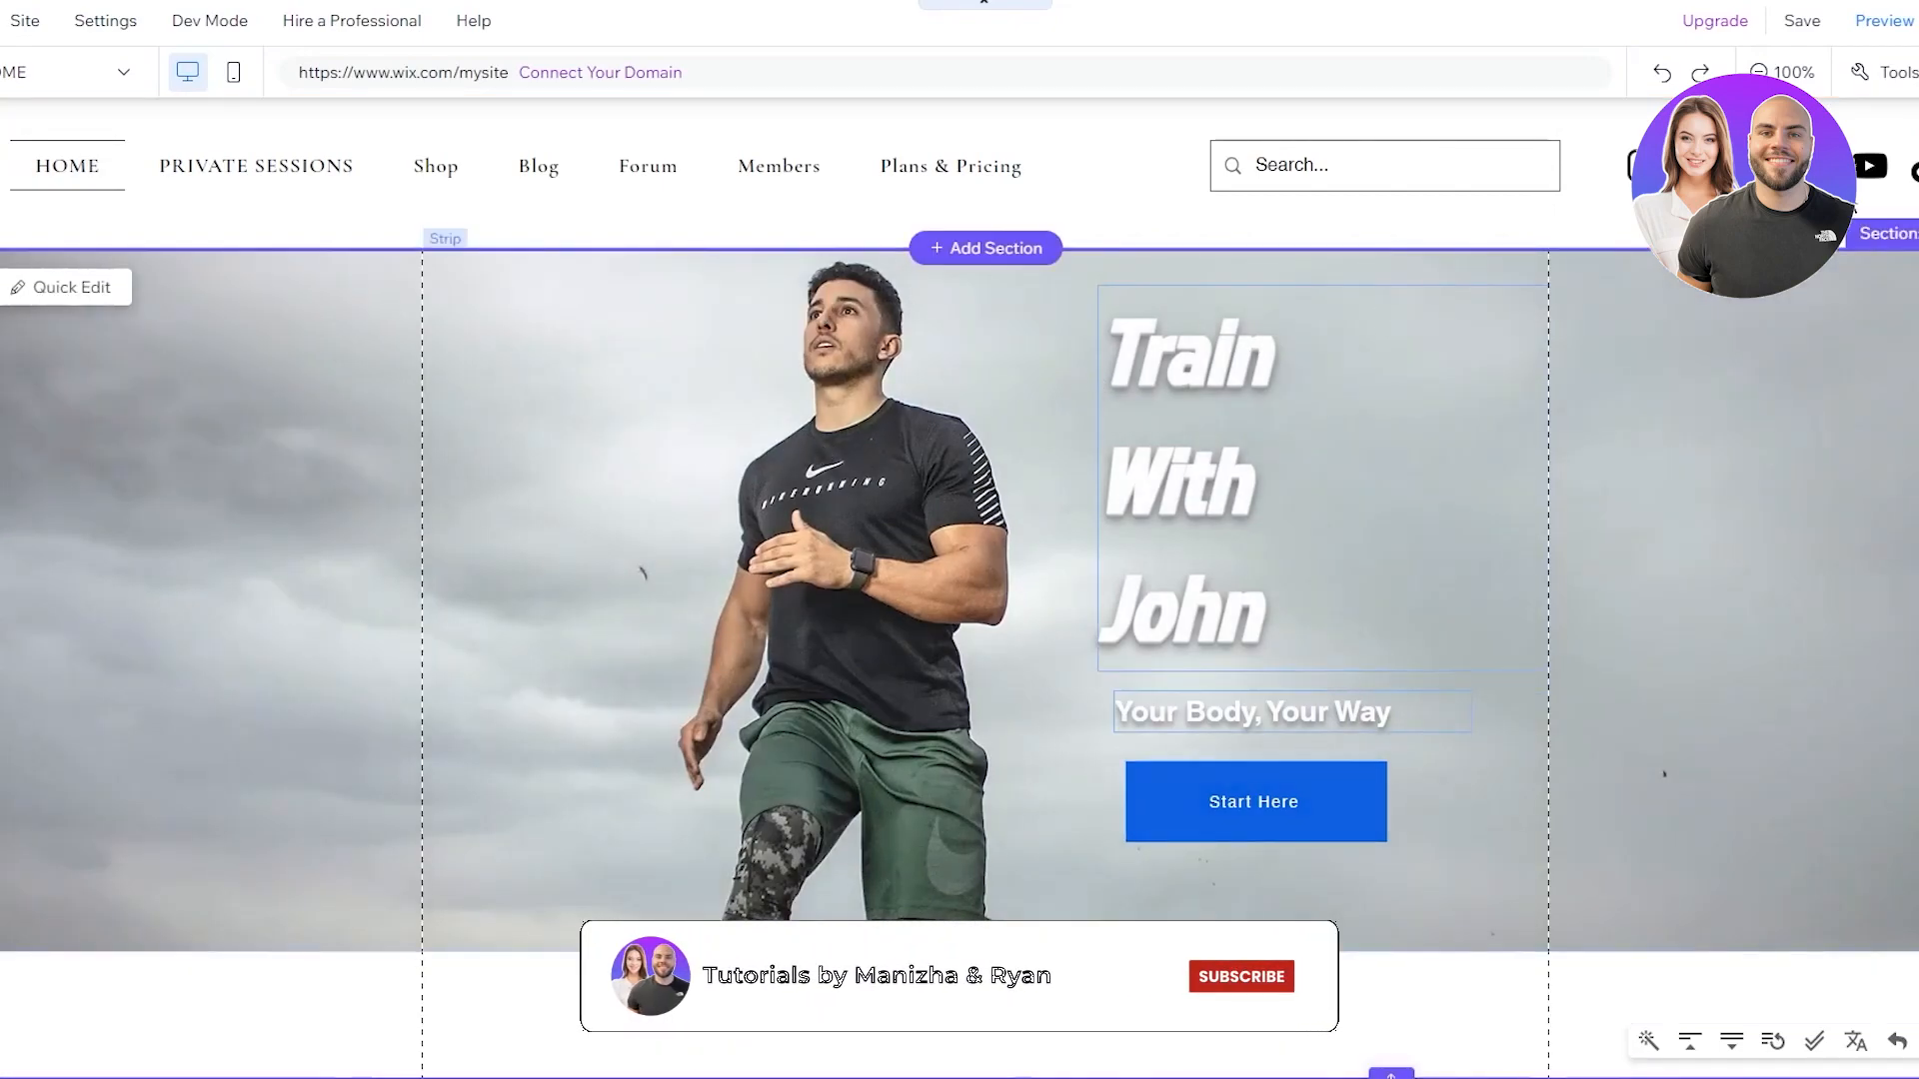
Preview the site, then back in the editor set the header to Fades out
click(1784, 24)
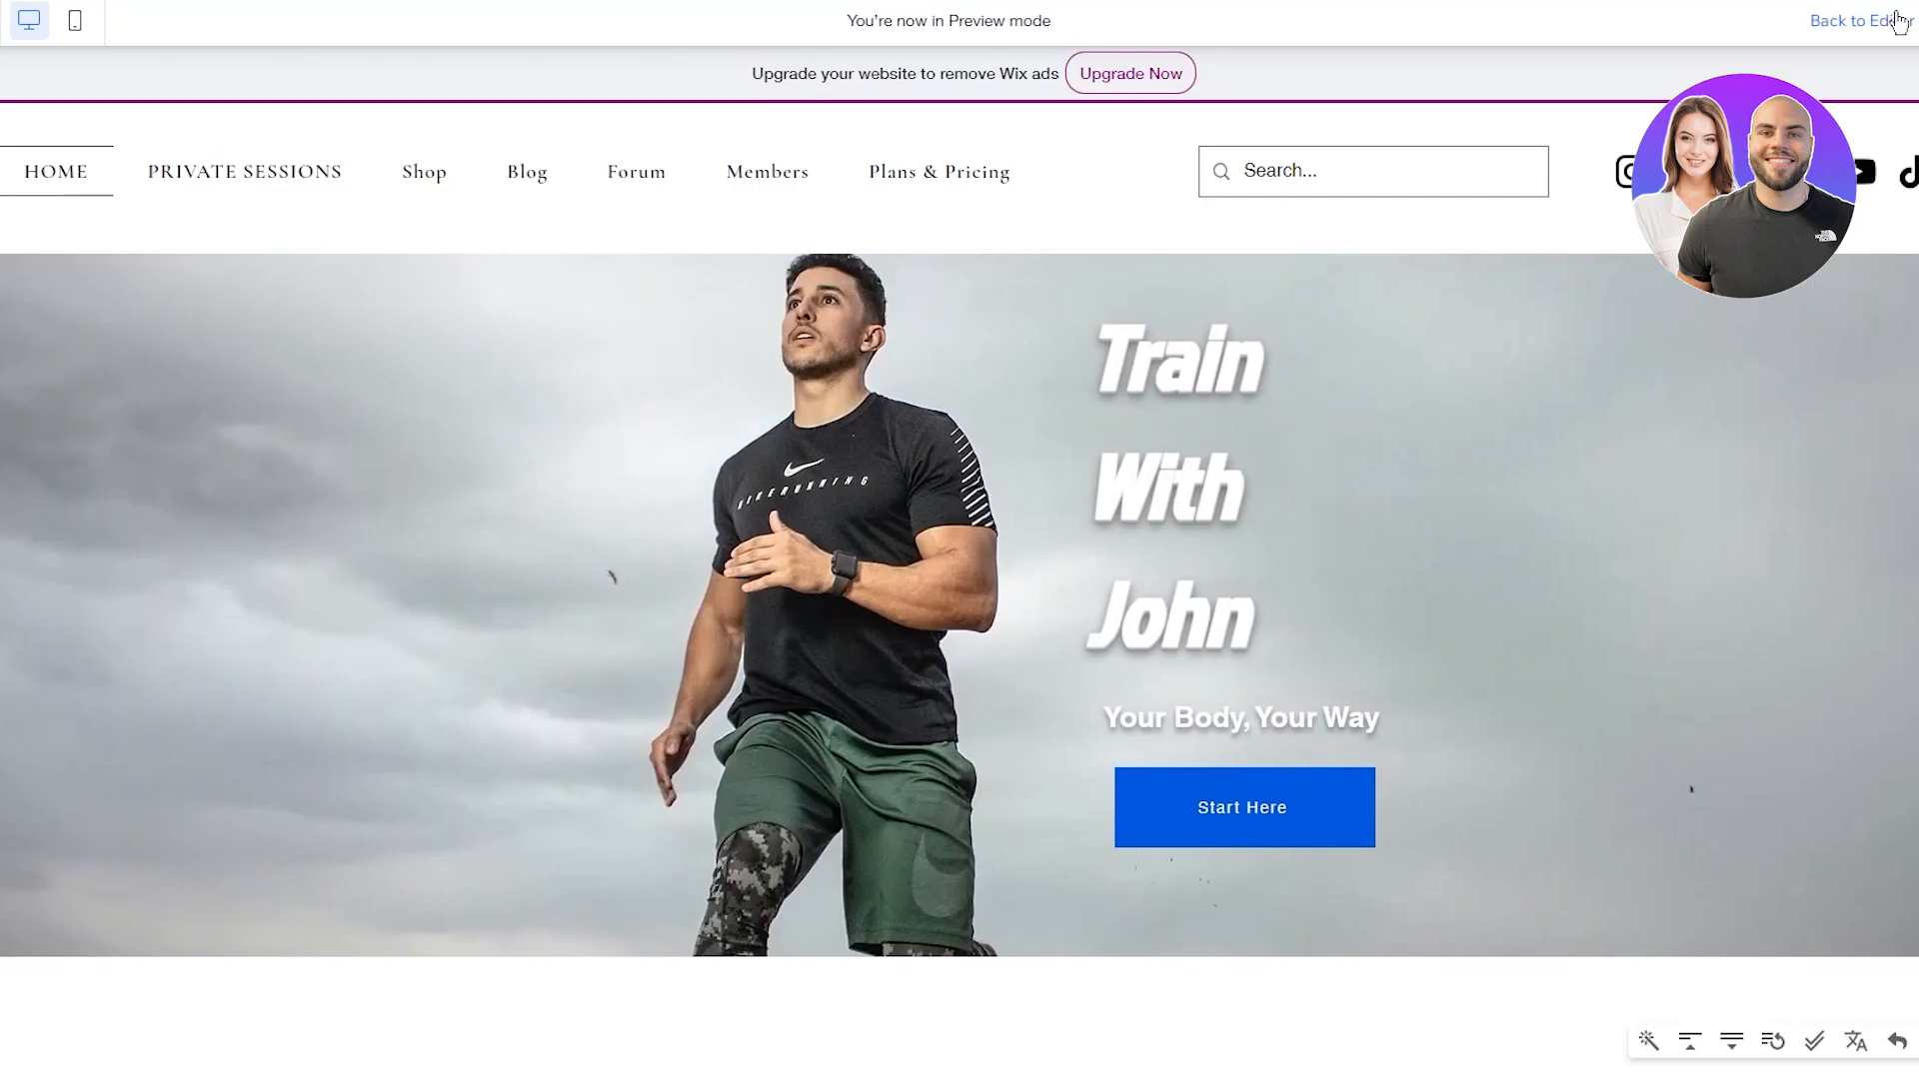
click(1893, 20)
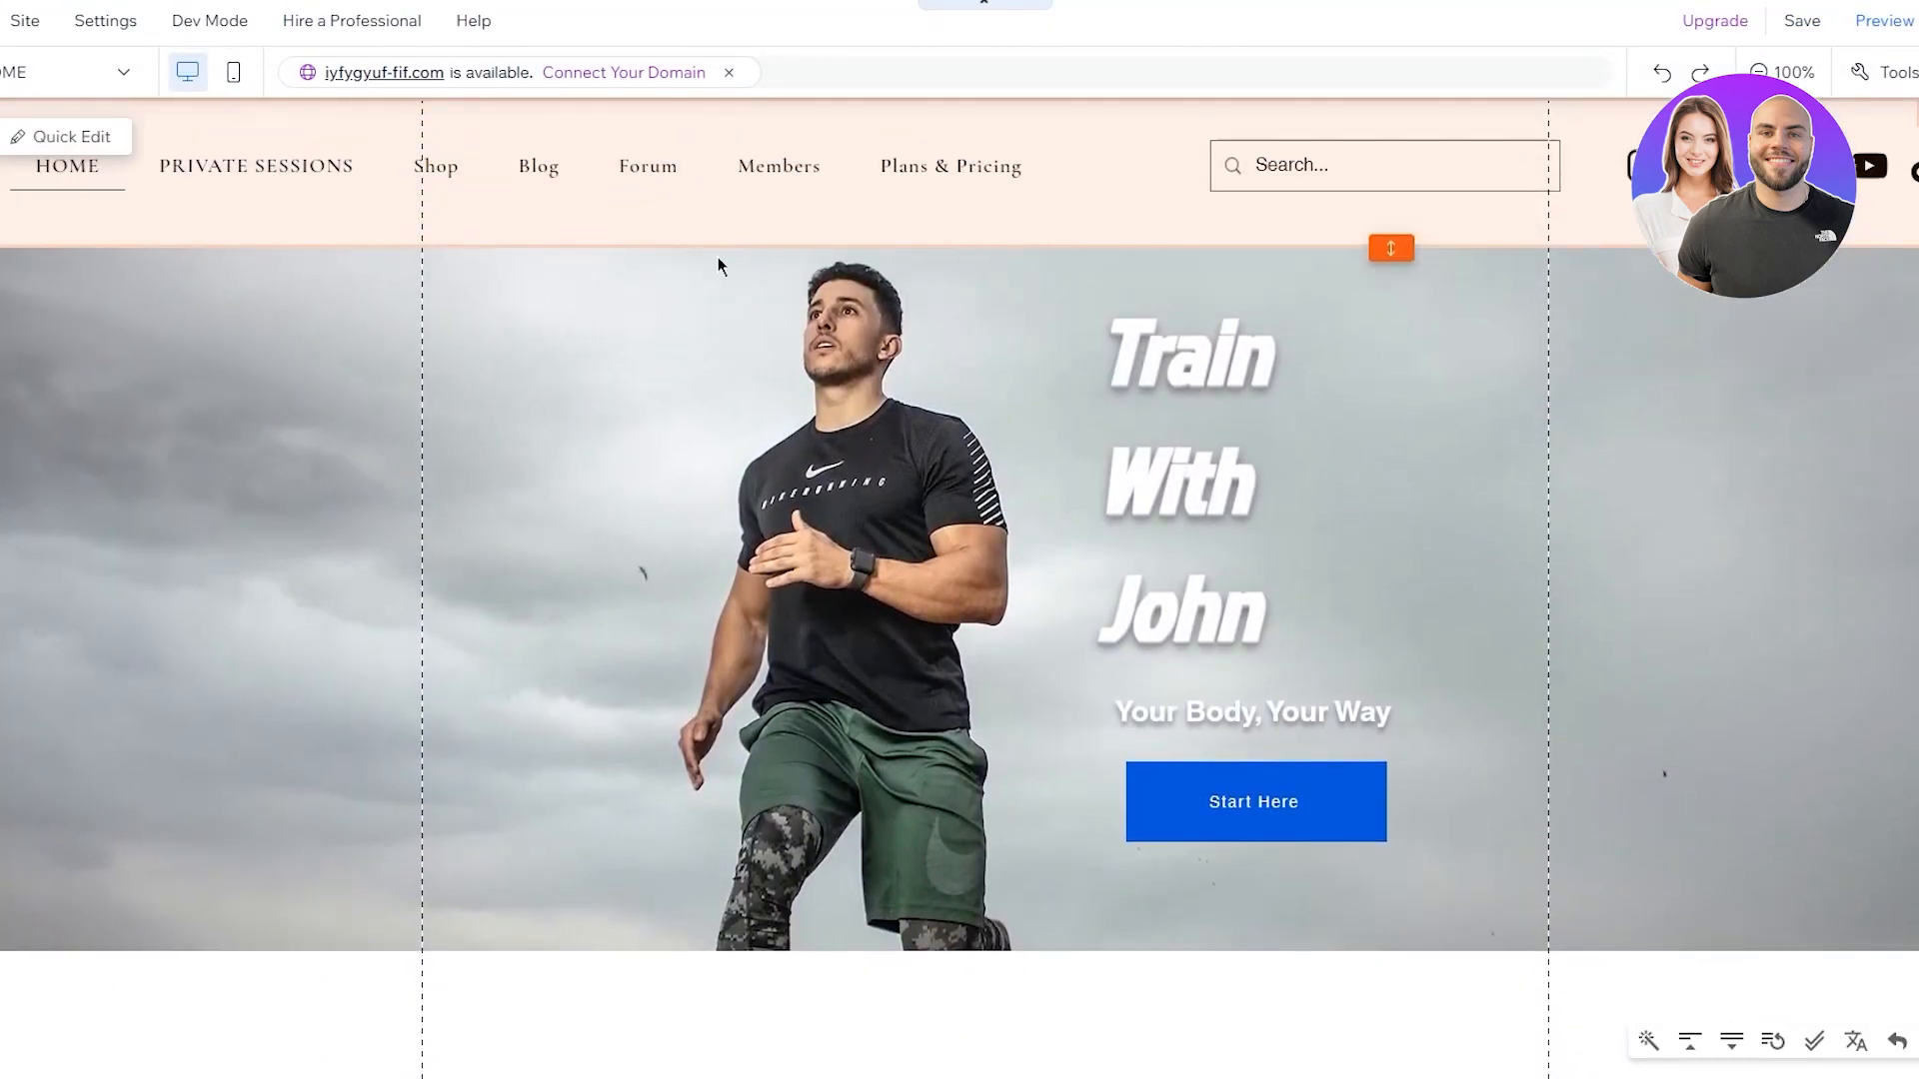
click(698, 220)
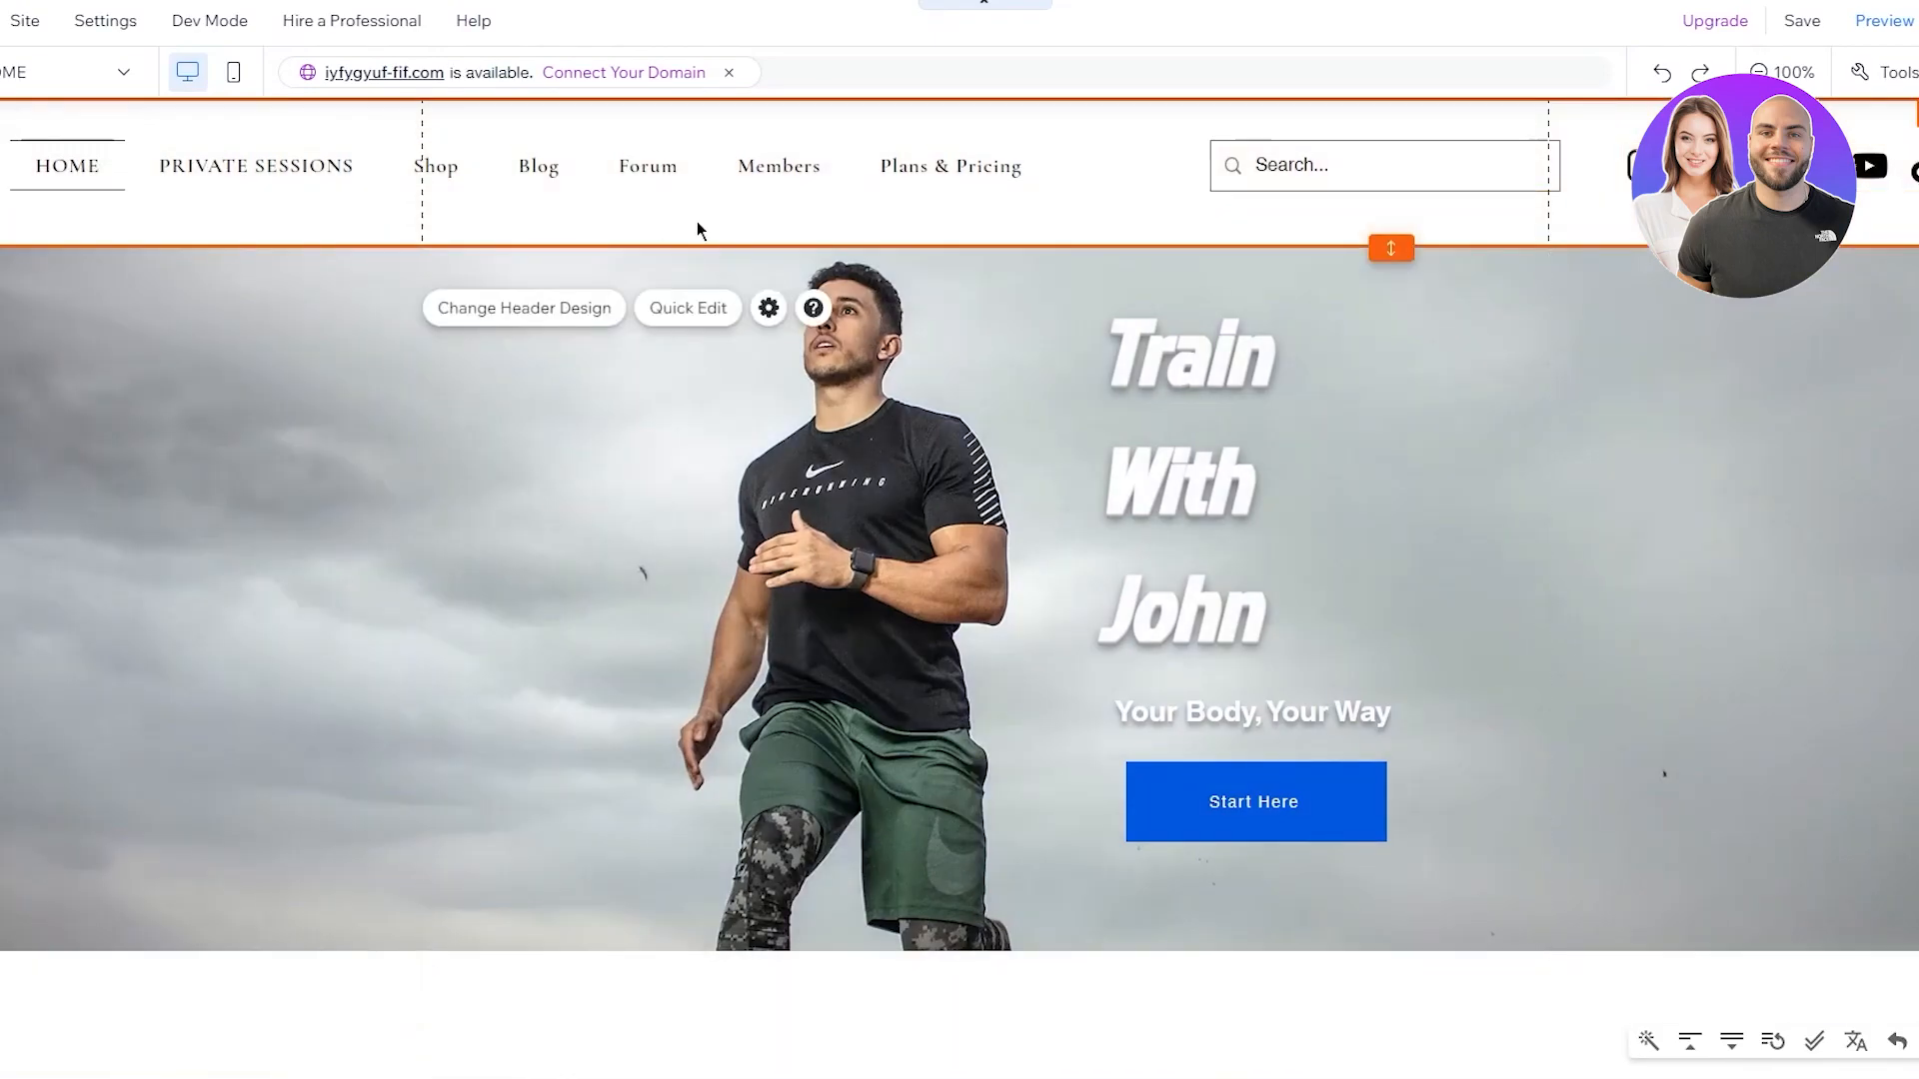
click(769, 308)
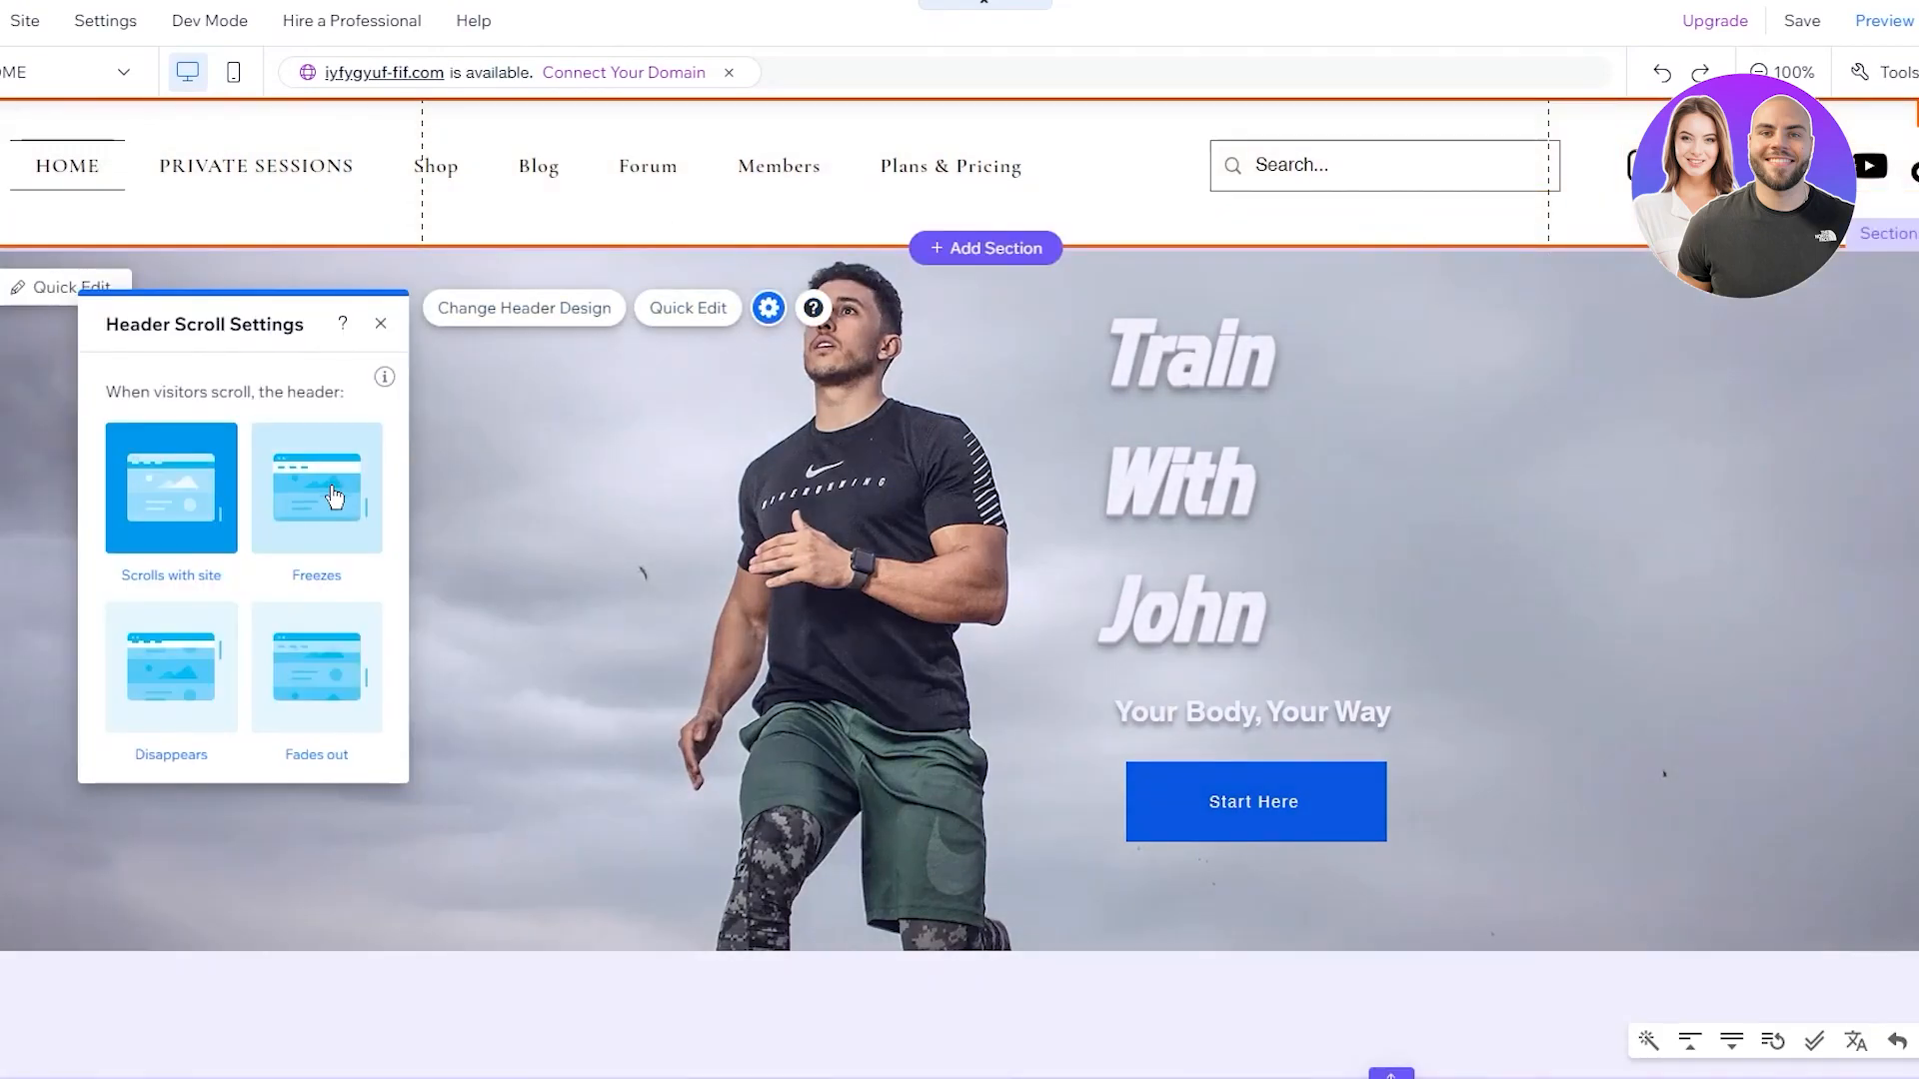
click(301, 655)
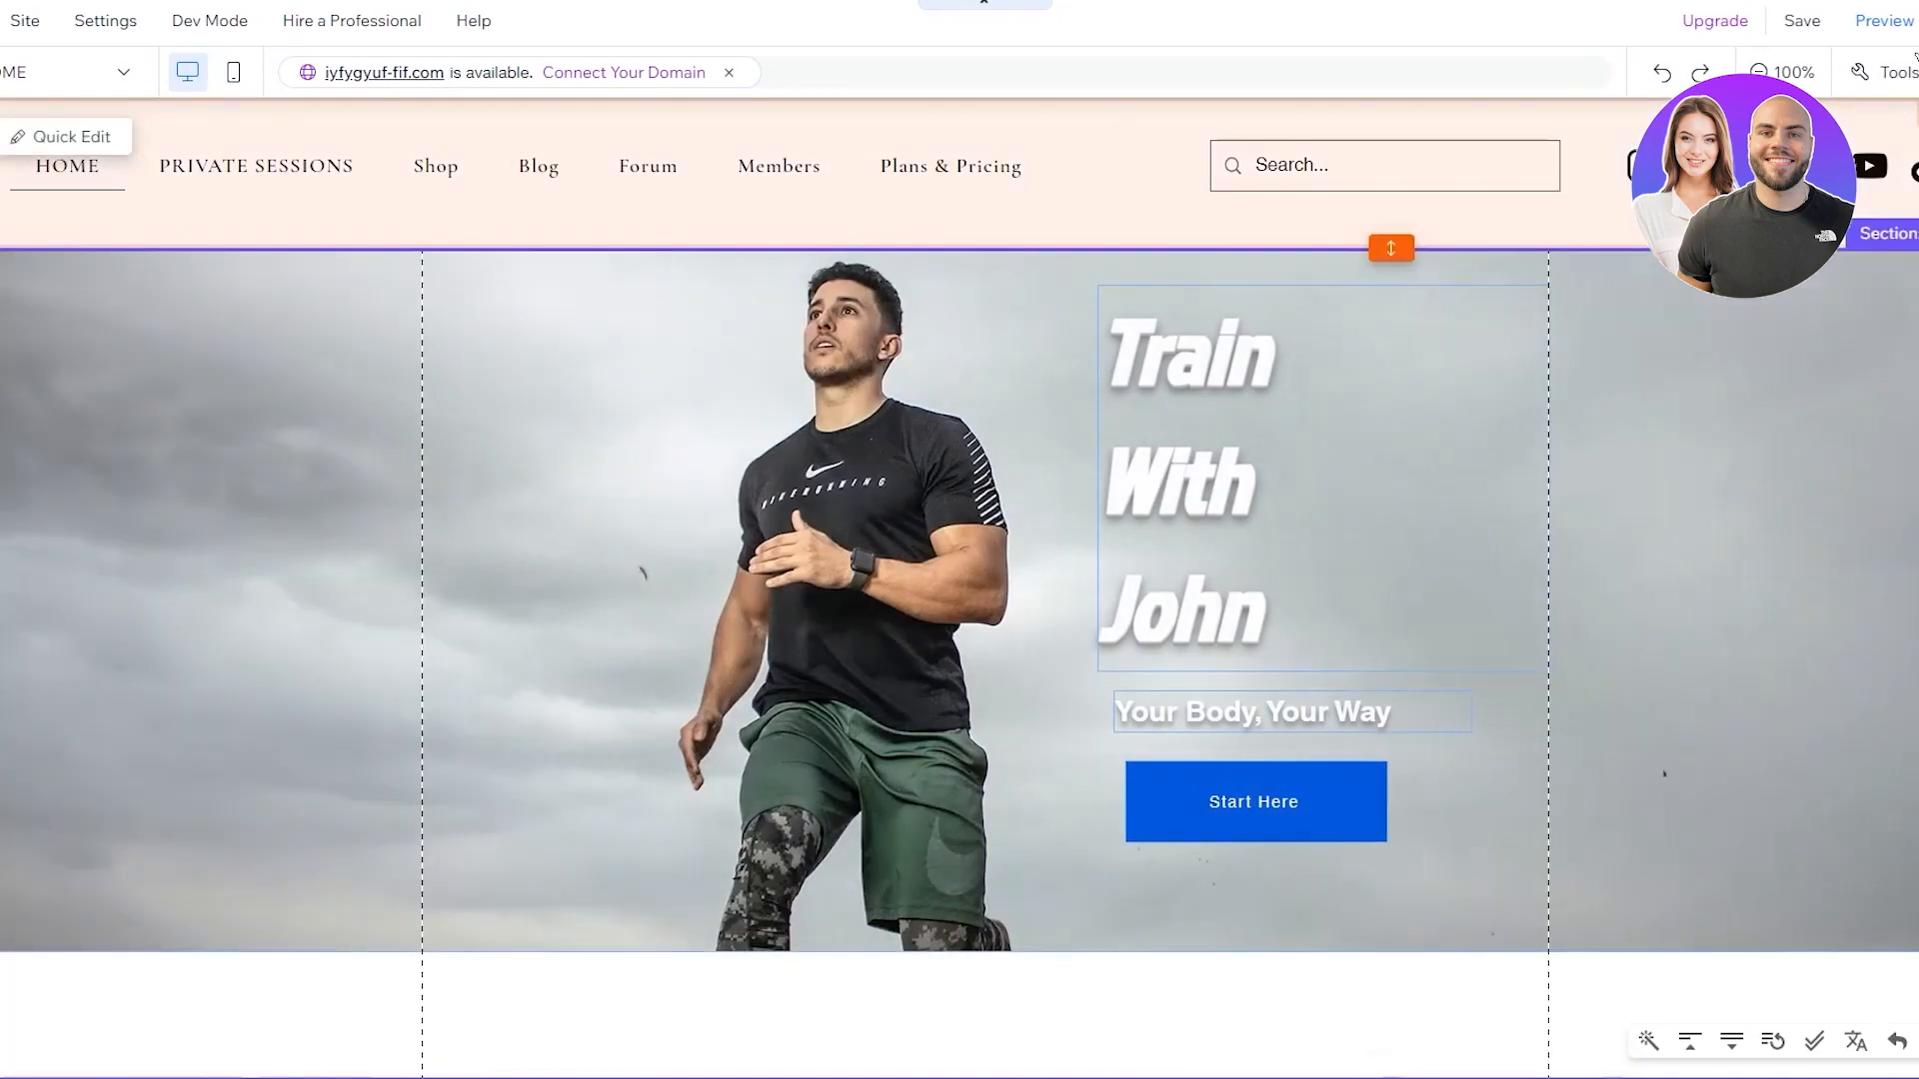
Preview the site and scroll up and down to test the fading header
click(1884, 20)
scroll(1170, 222, down, 2)
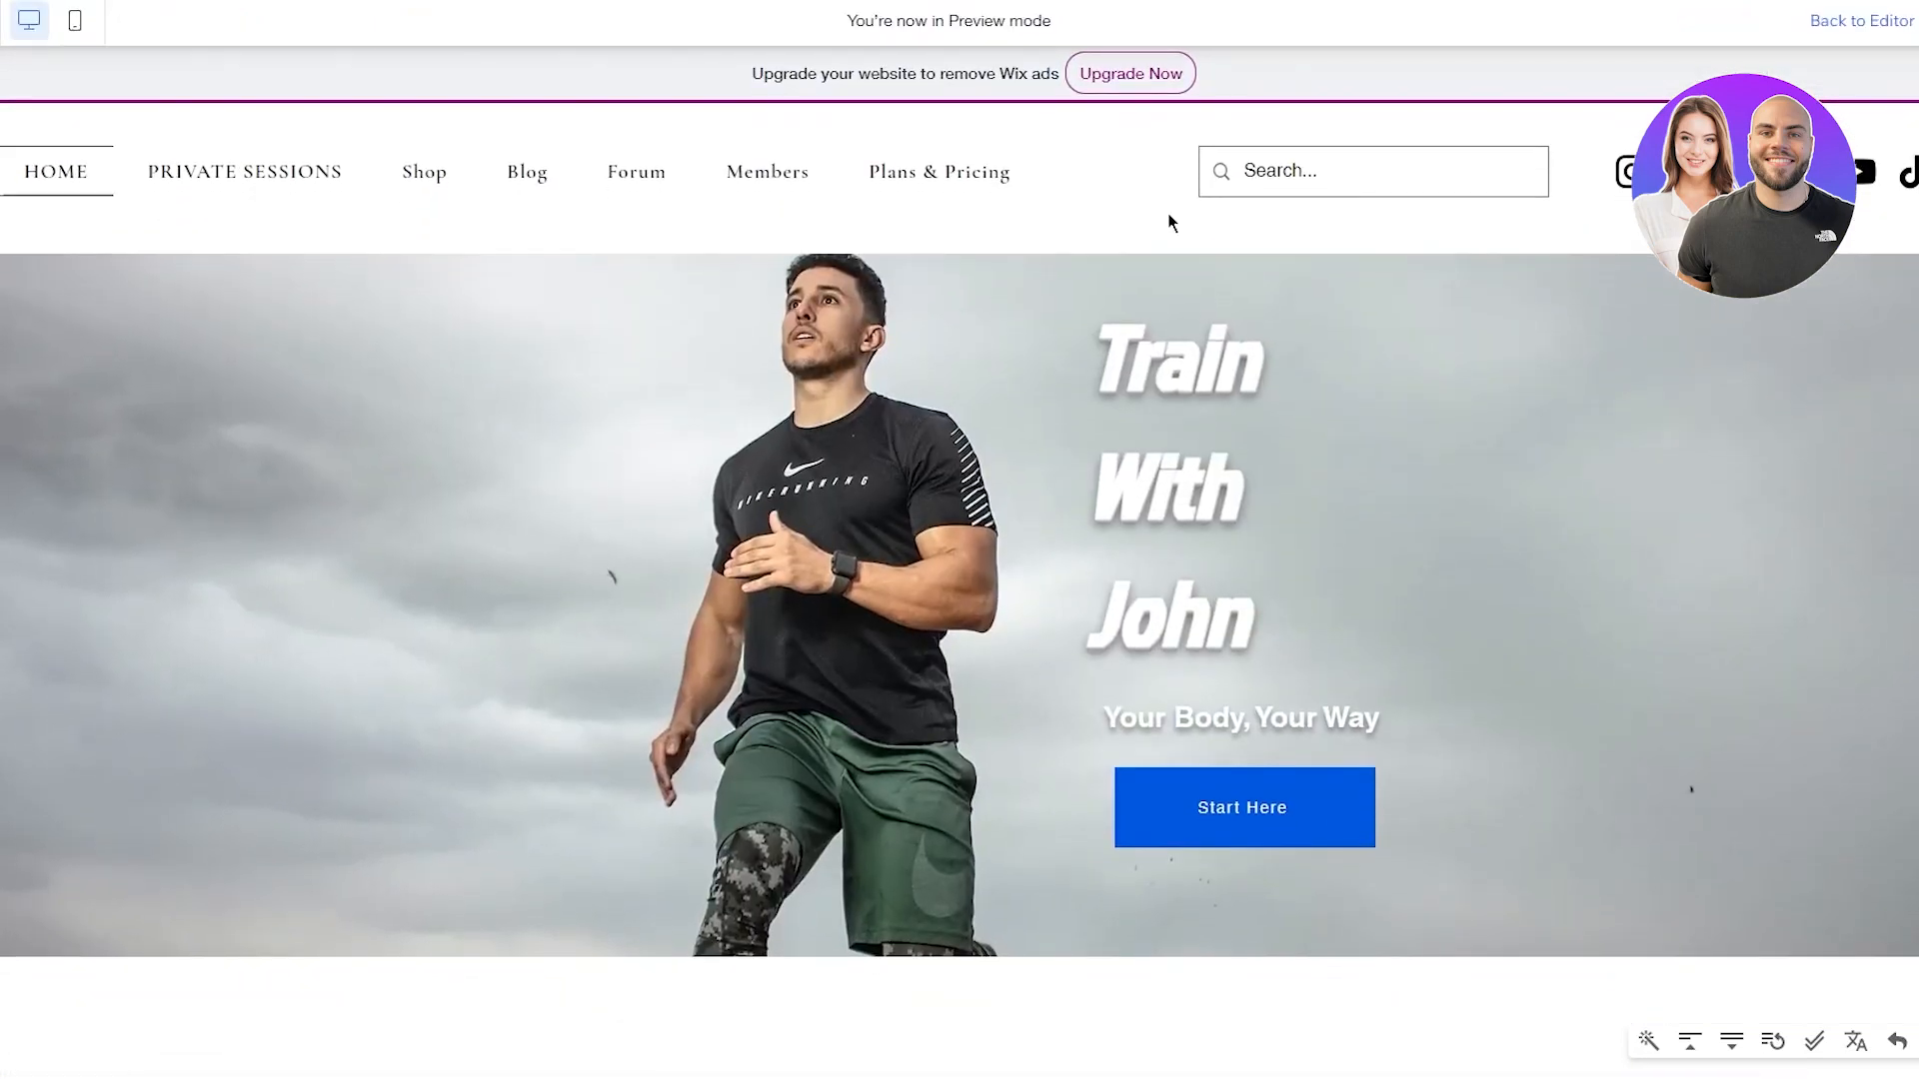
scroll(1170, 222, down, 1)
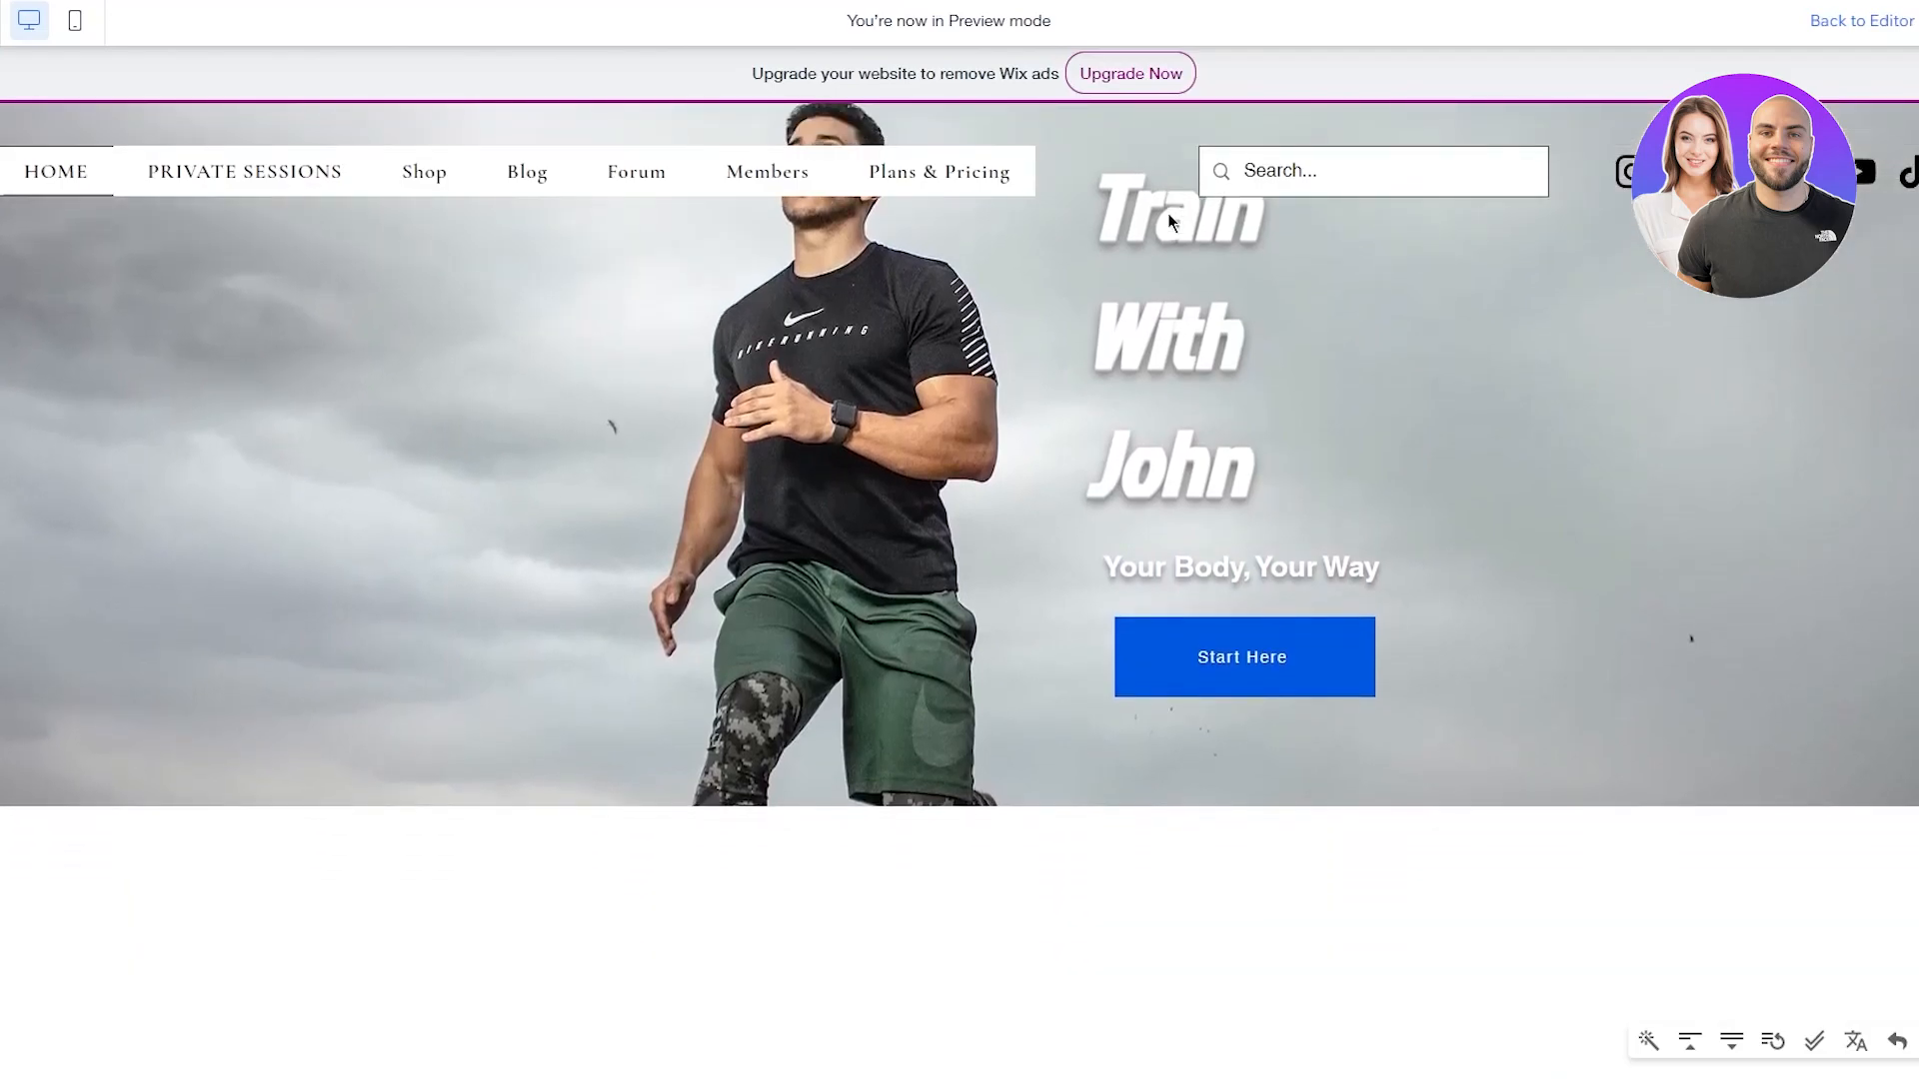
scroll(777, 410, up, 2)
scroll(774, 406, down, 2)
scroll(784, 210, up, 2)
scroll(906, 291, down, 1)
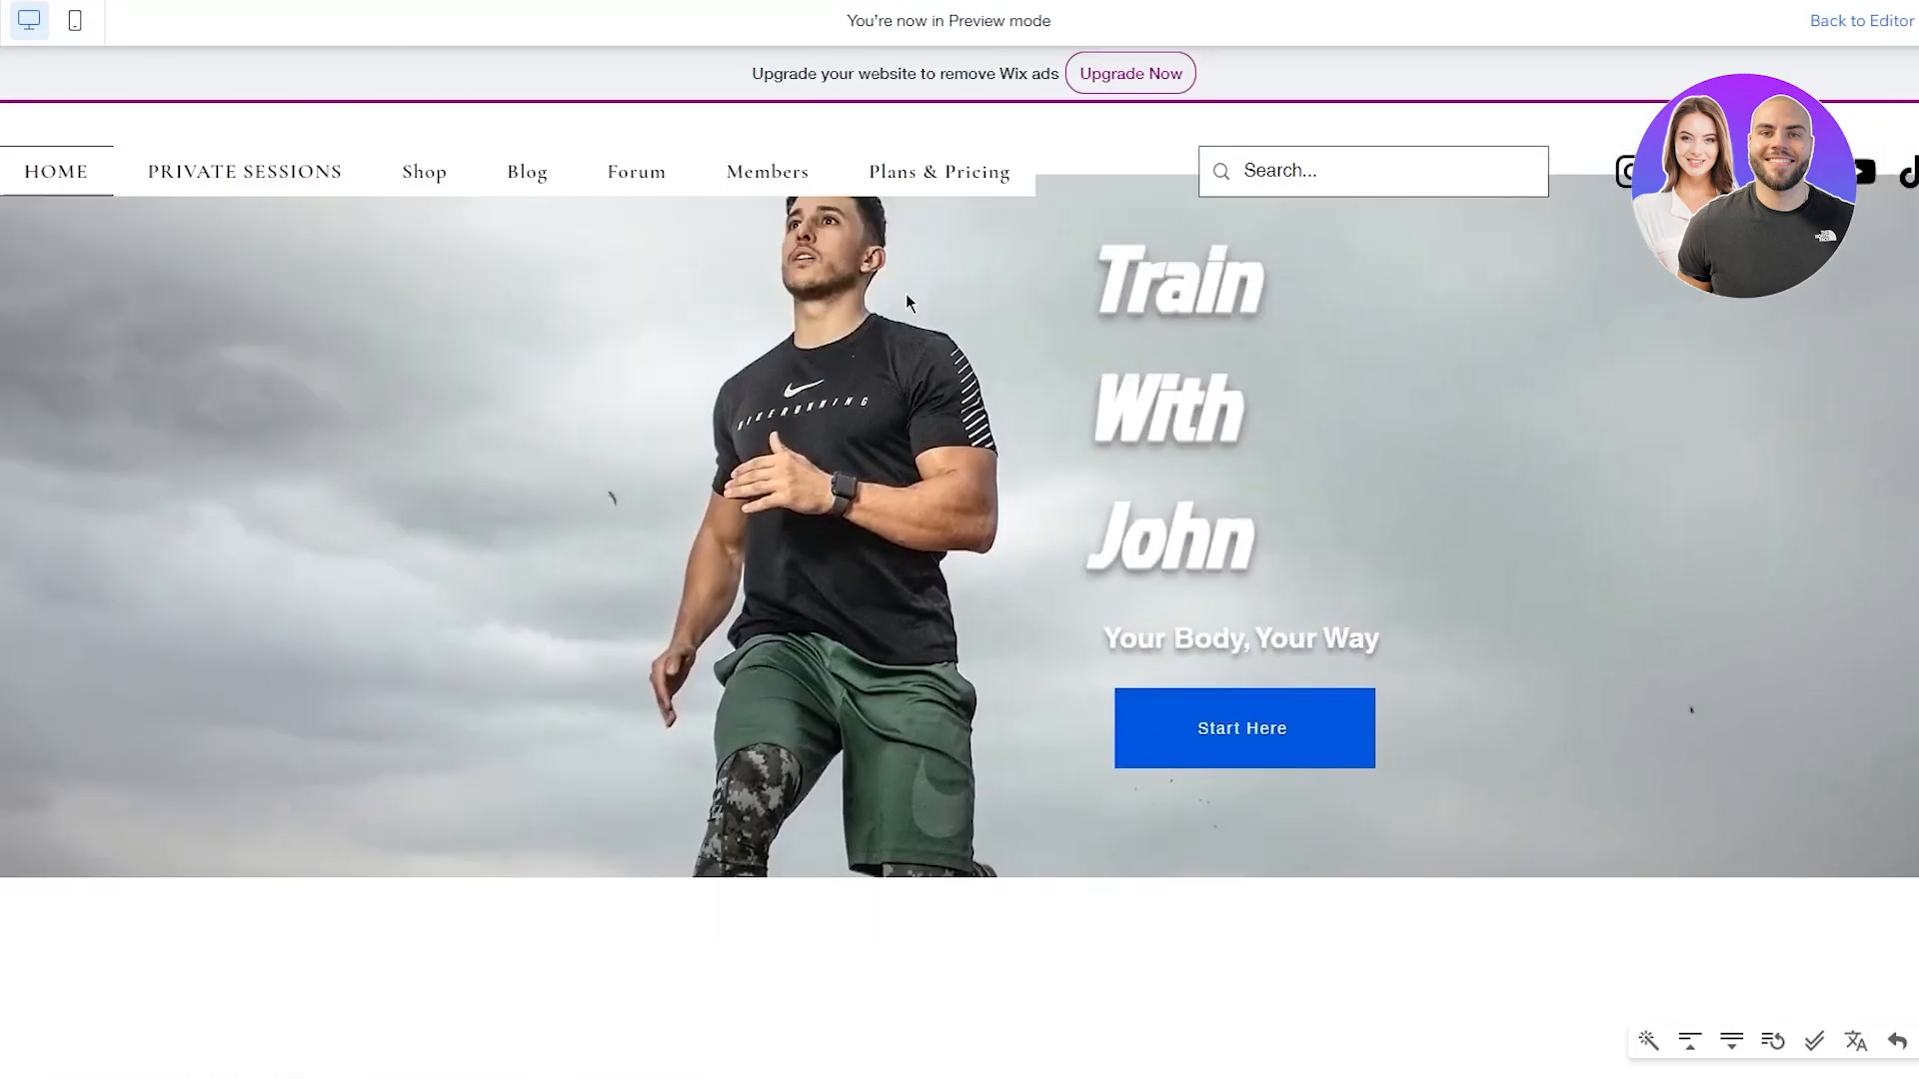
scroll(906, 291, up, 1)
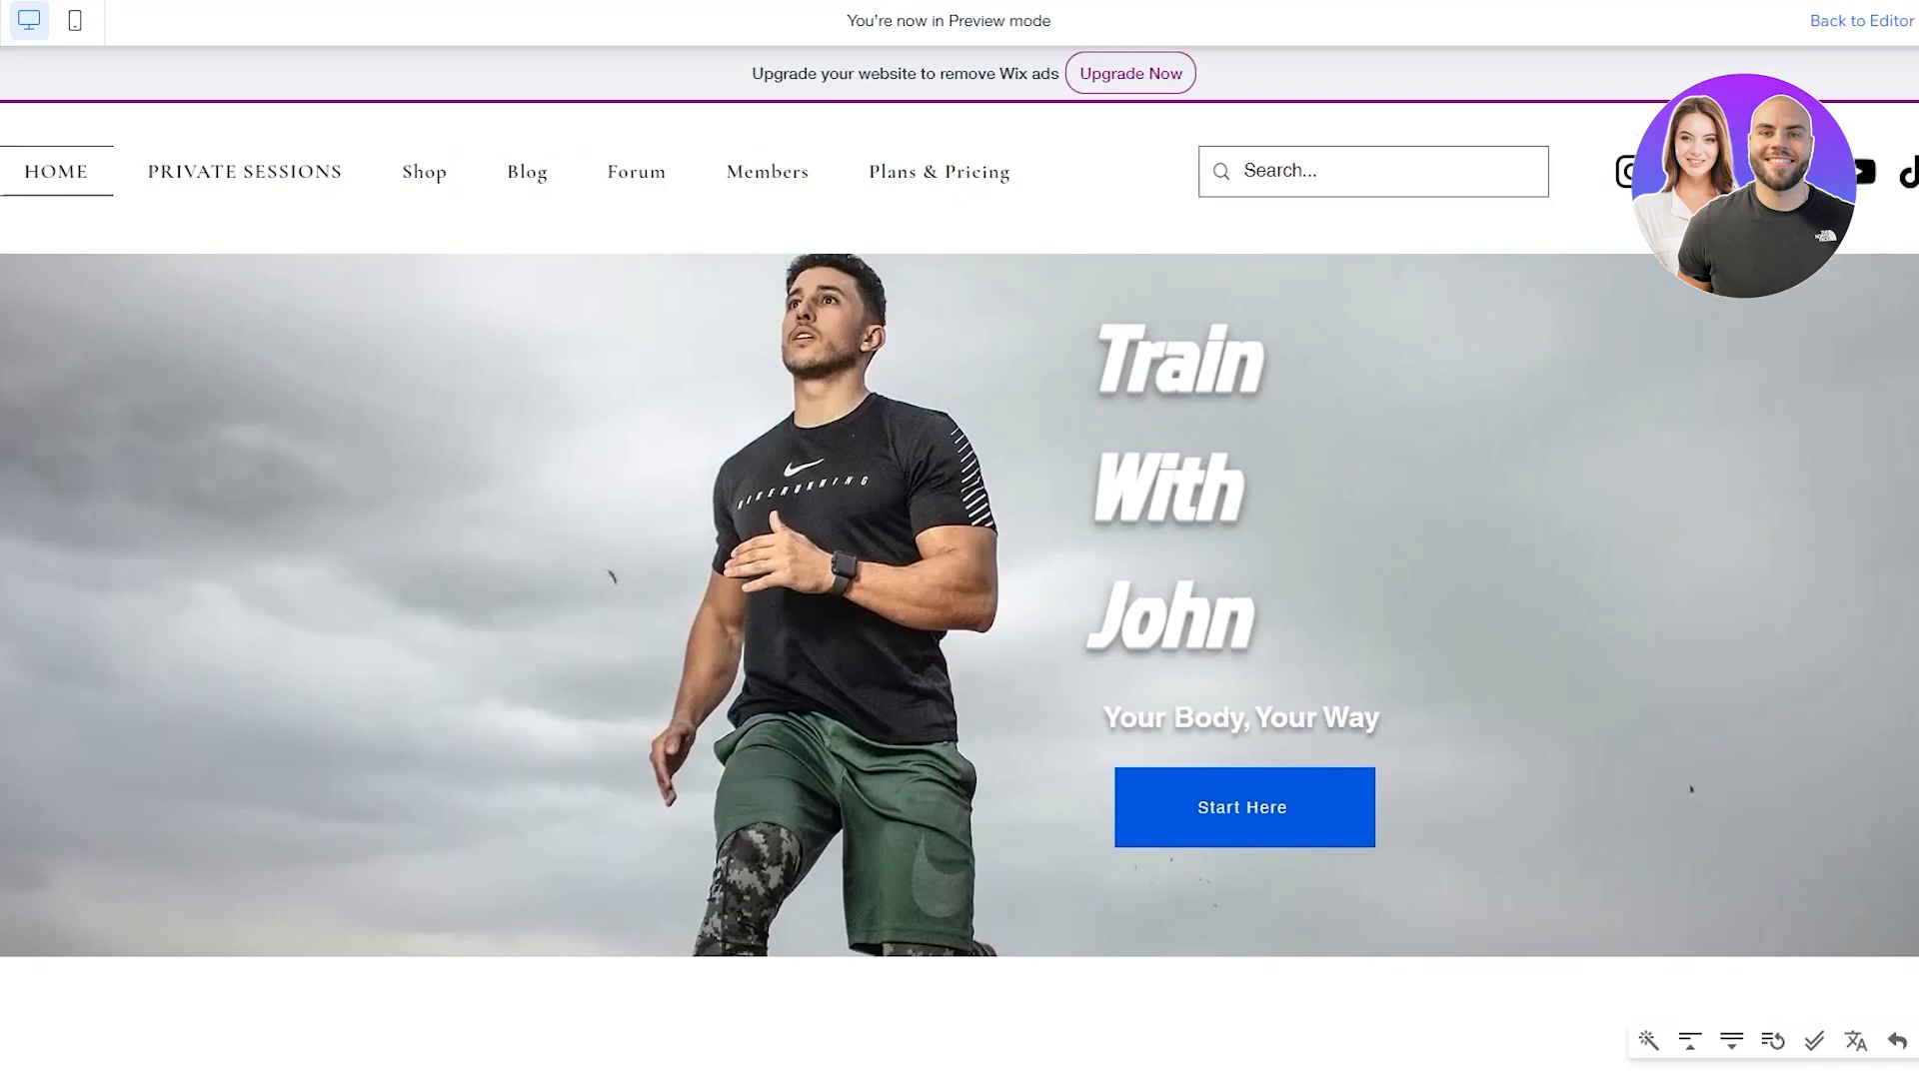
click(1876, 36)
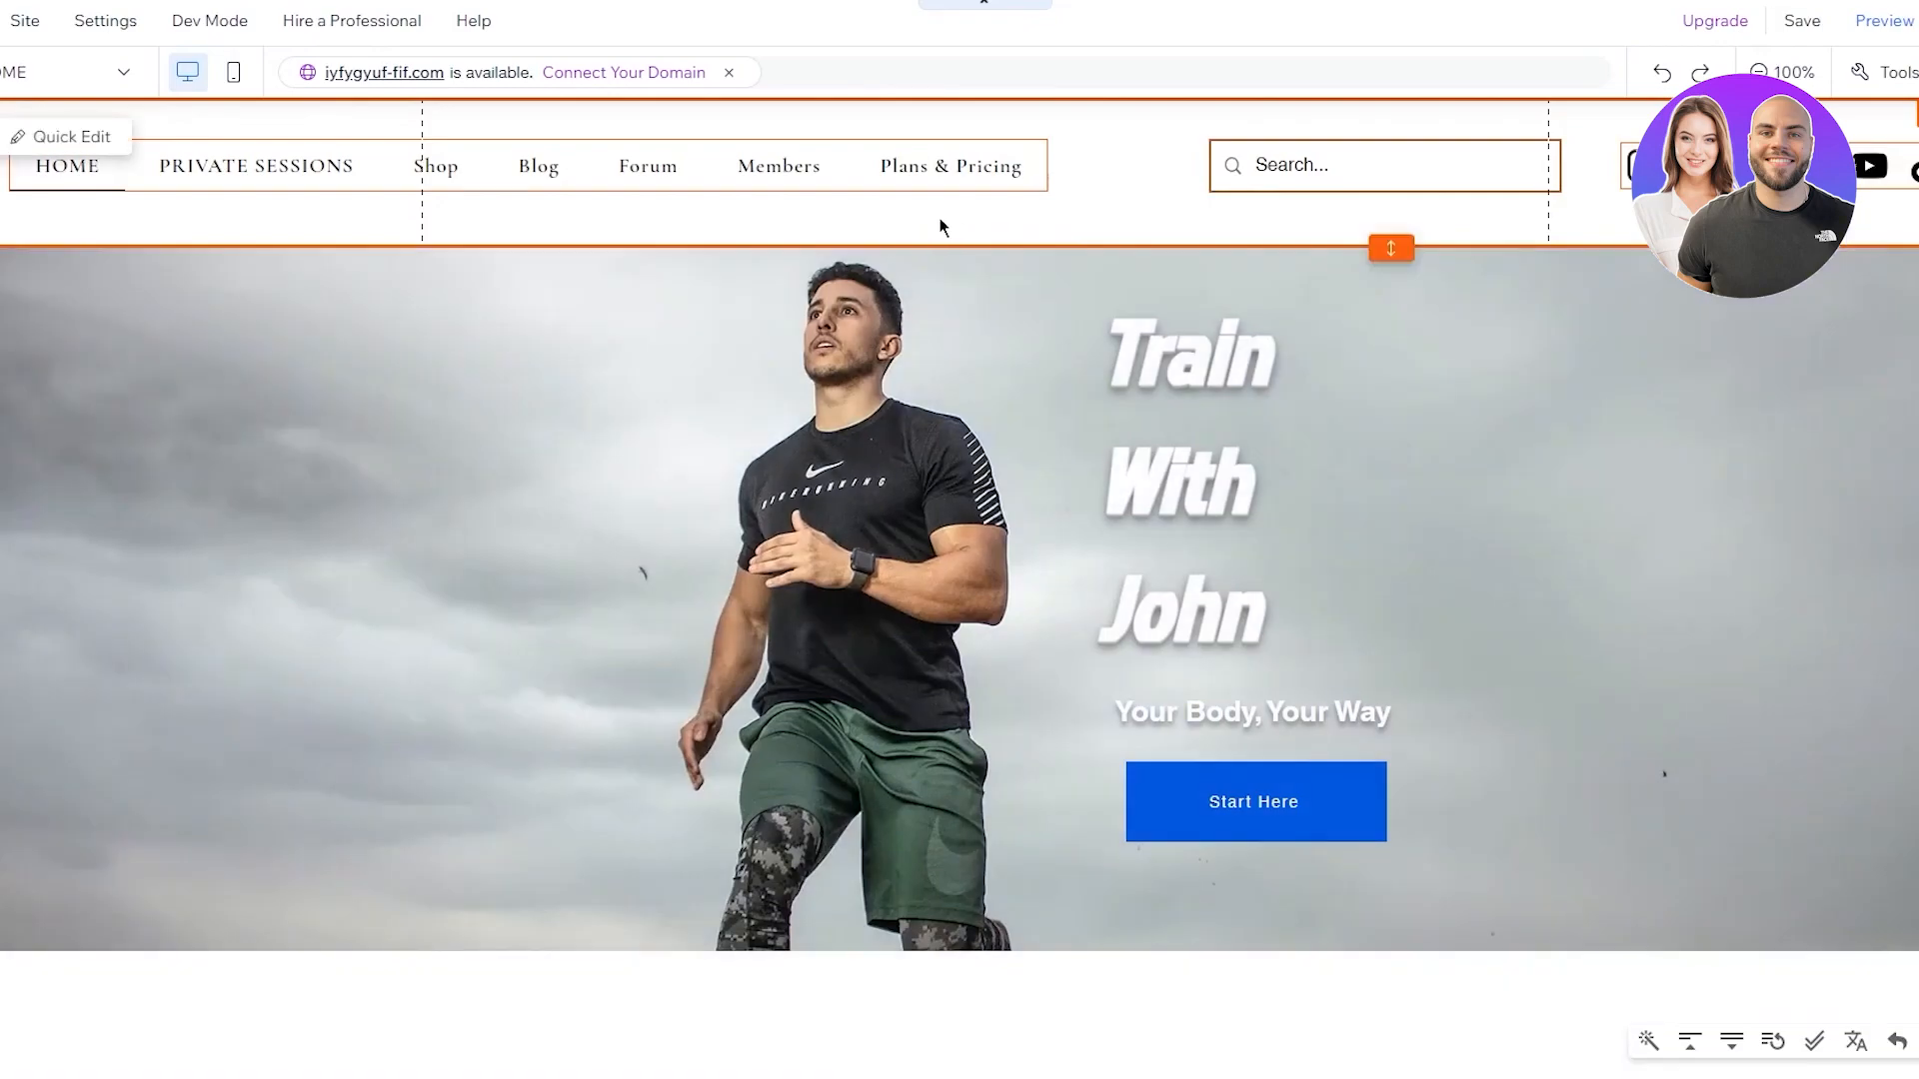
Set the header's scroll behaviour to Scrolls with site and close the settings
click(950, 222)
click(767, 310)
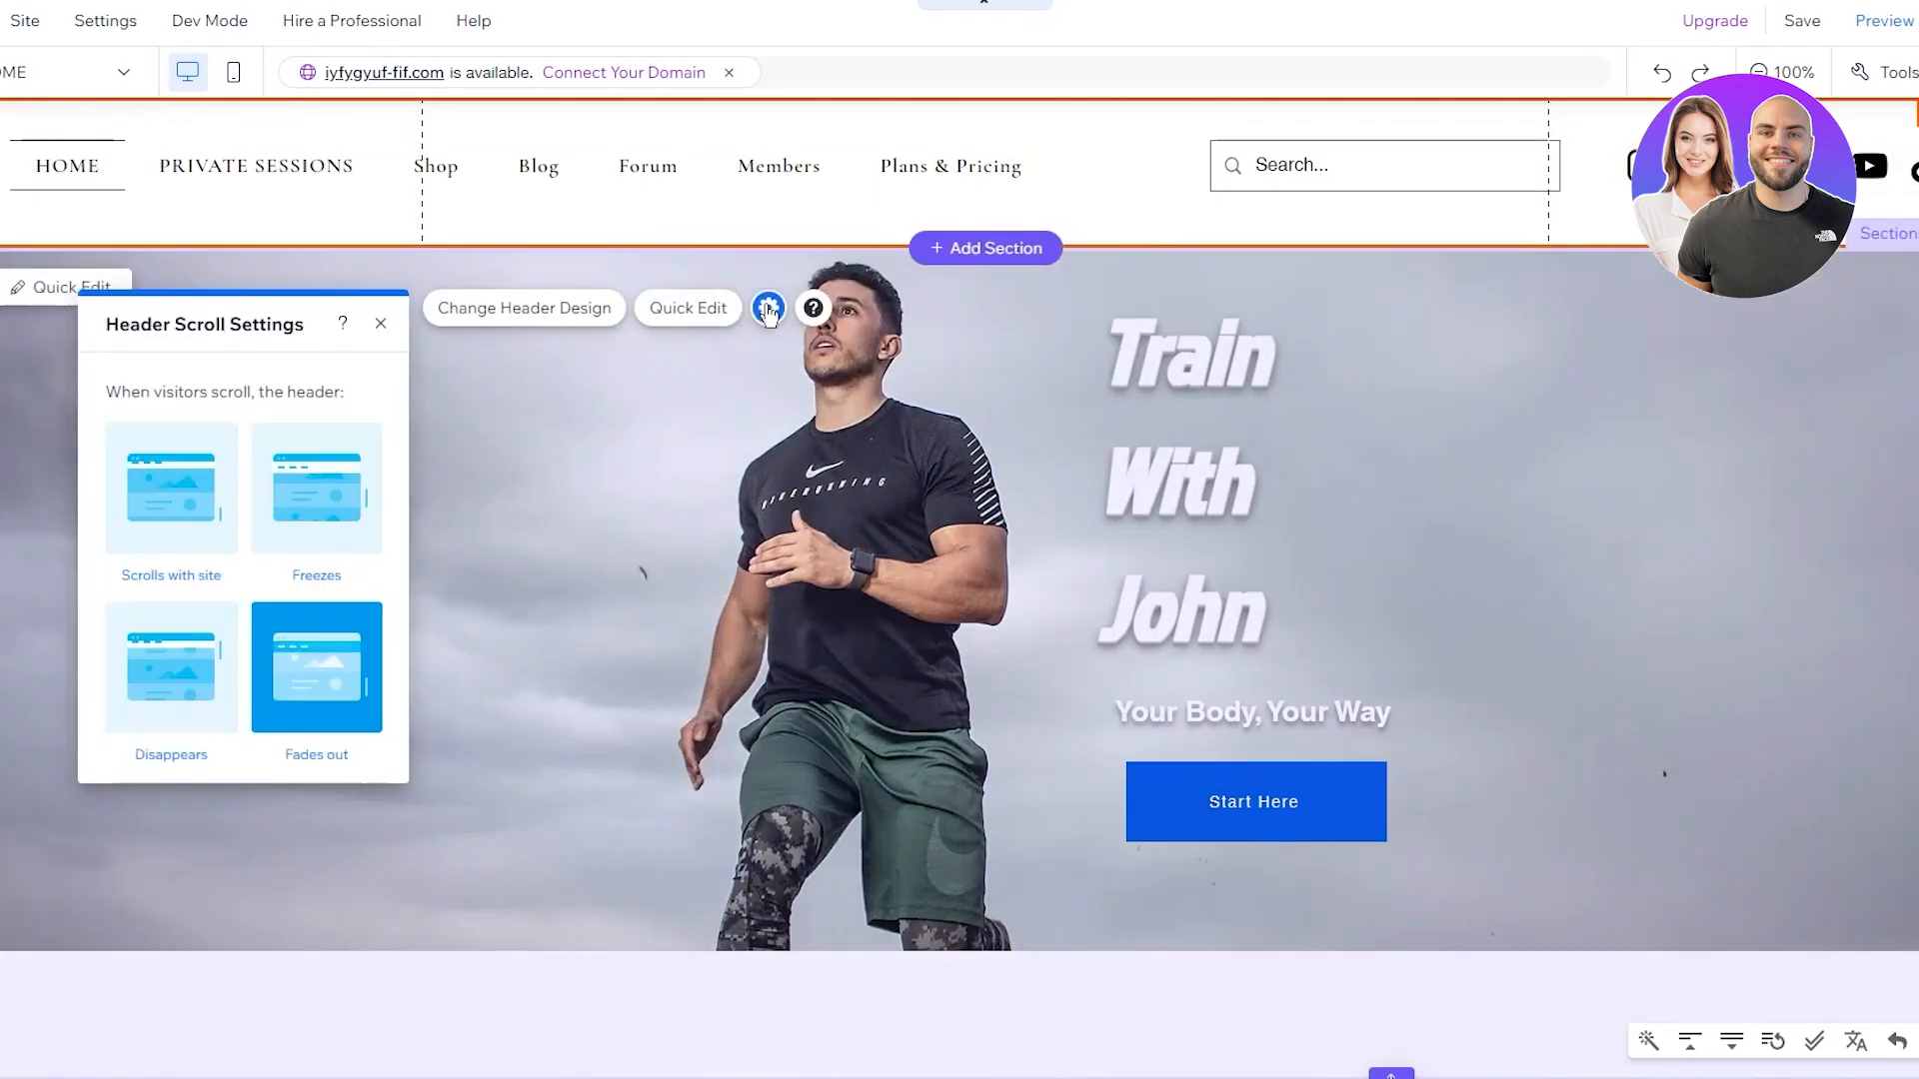
click(202, 526)
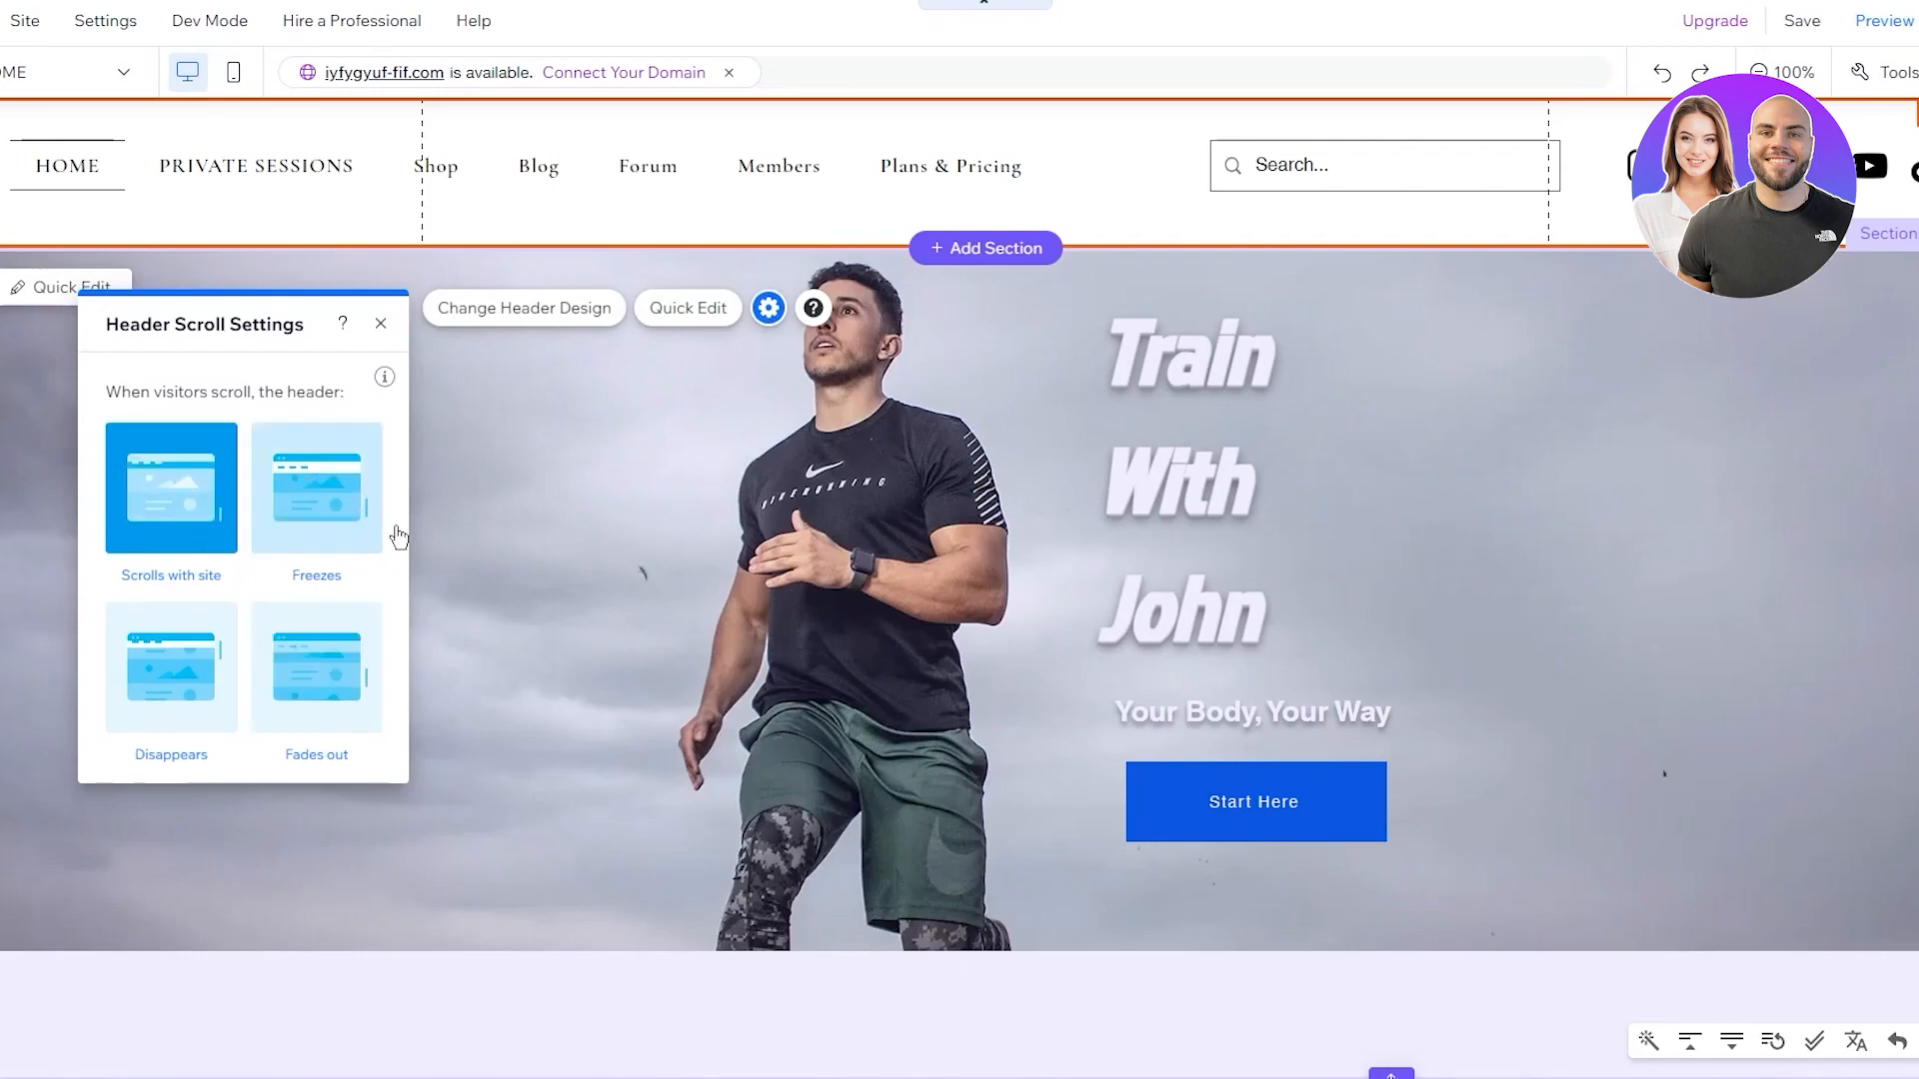
click(459, 520)
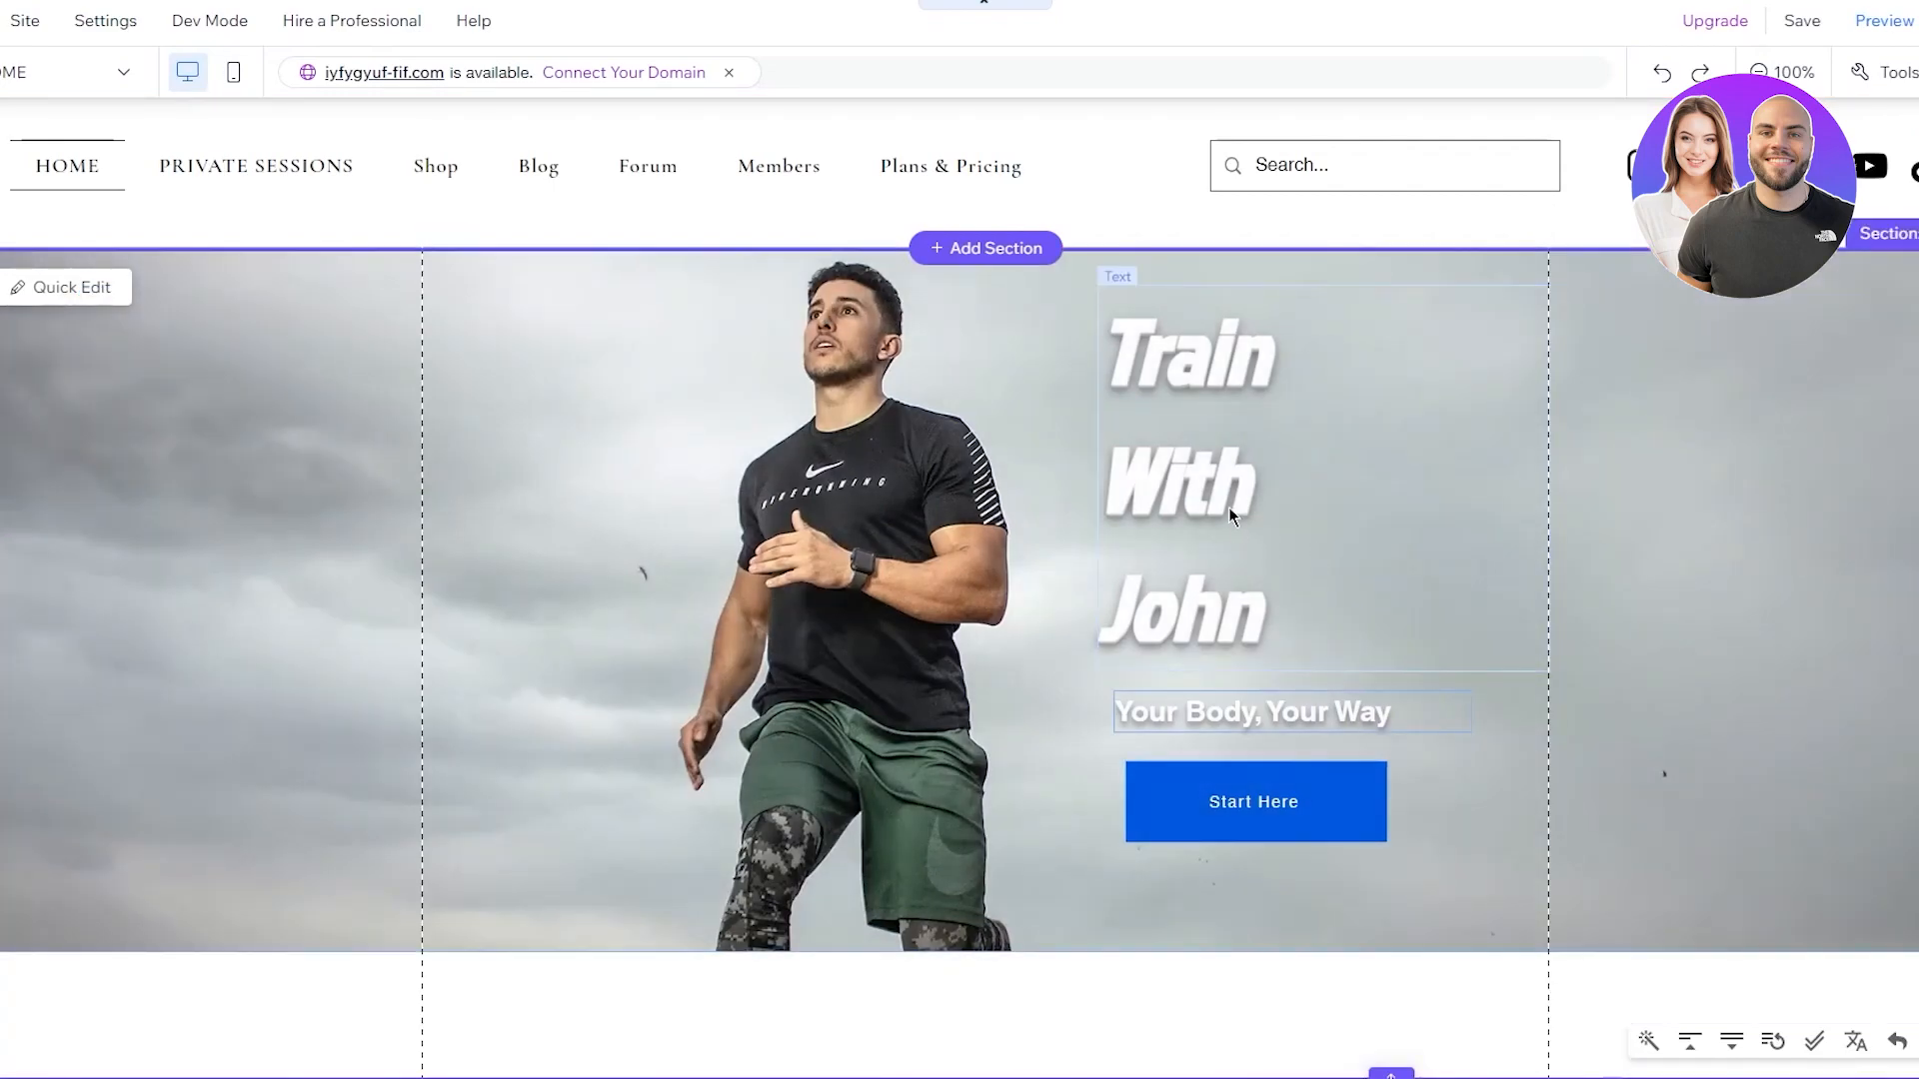
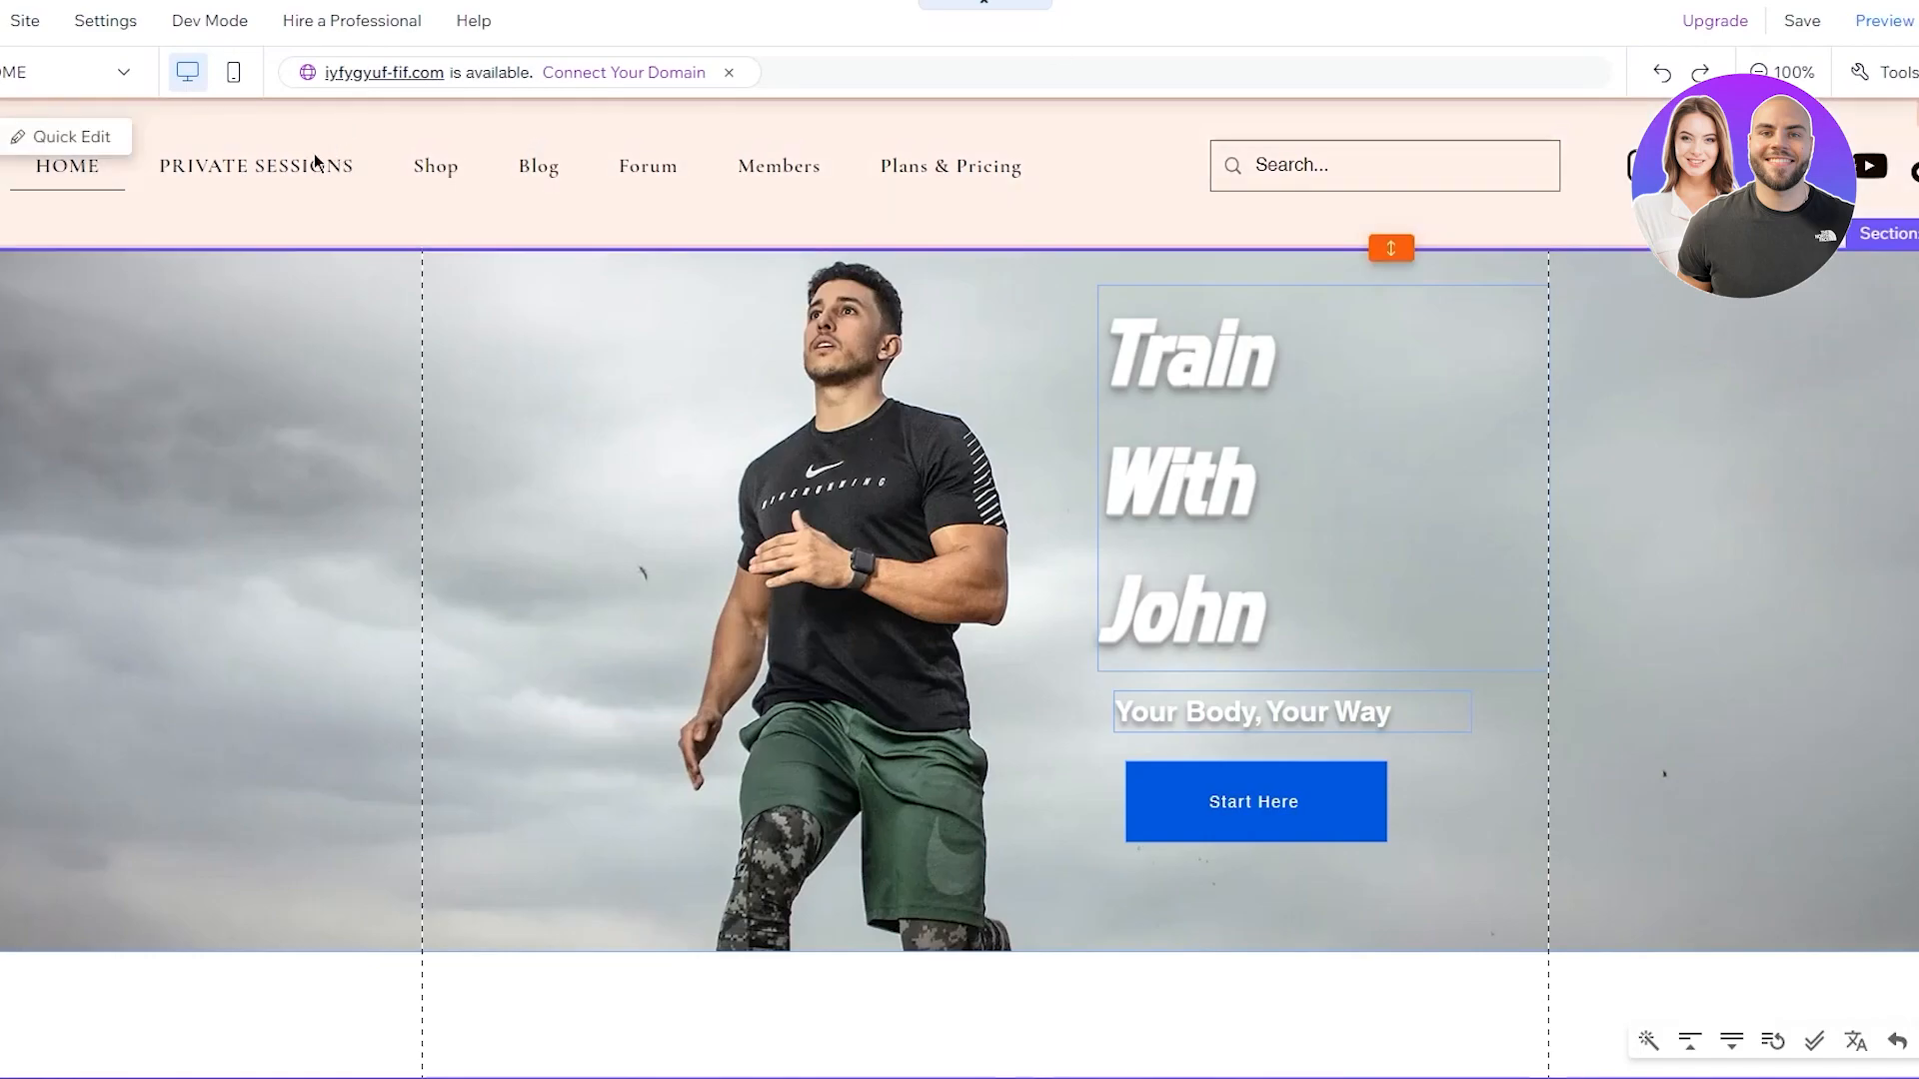
On the PRIVATE SESSIONS page, search the app market for 'bookings' and install Wix Bookings
click(60, 72)
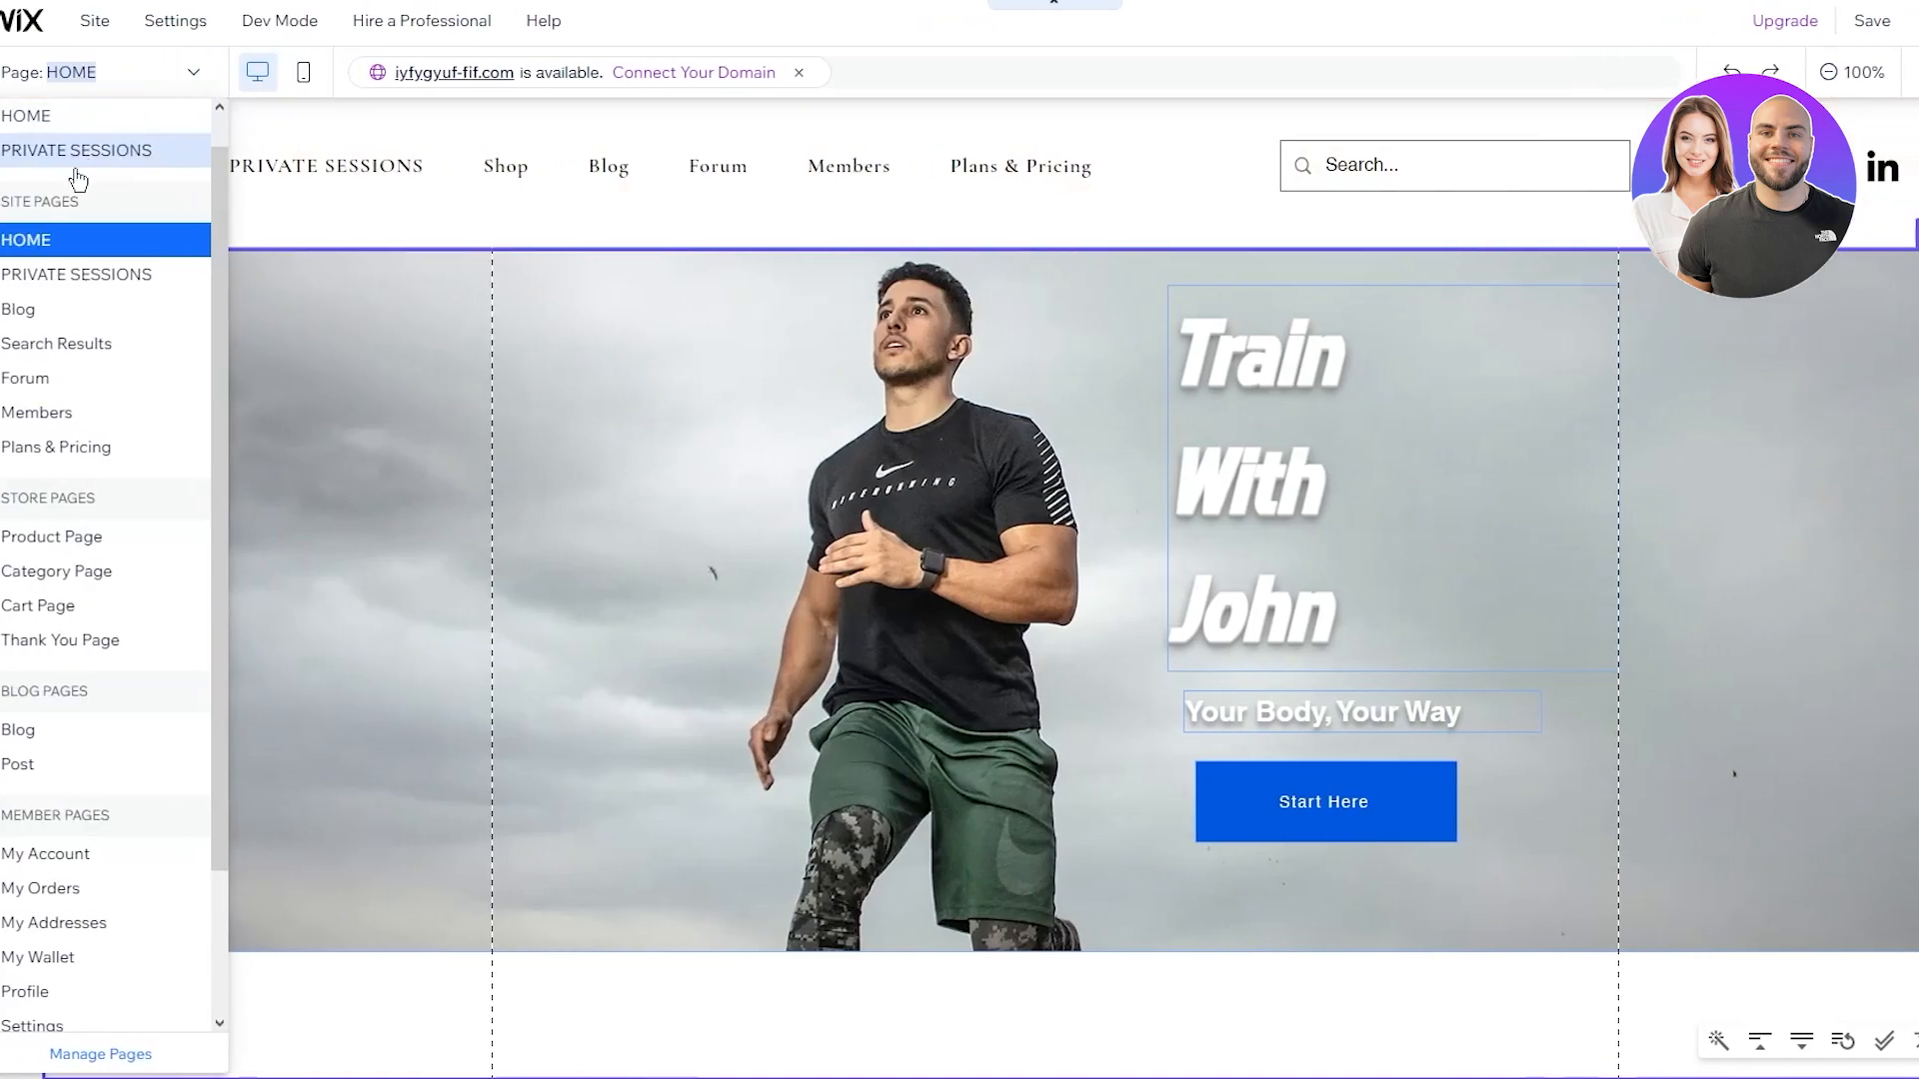
click(104, 170)
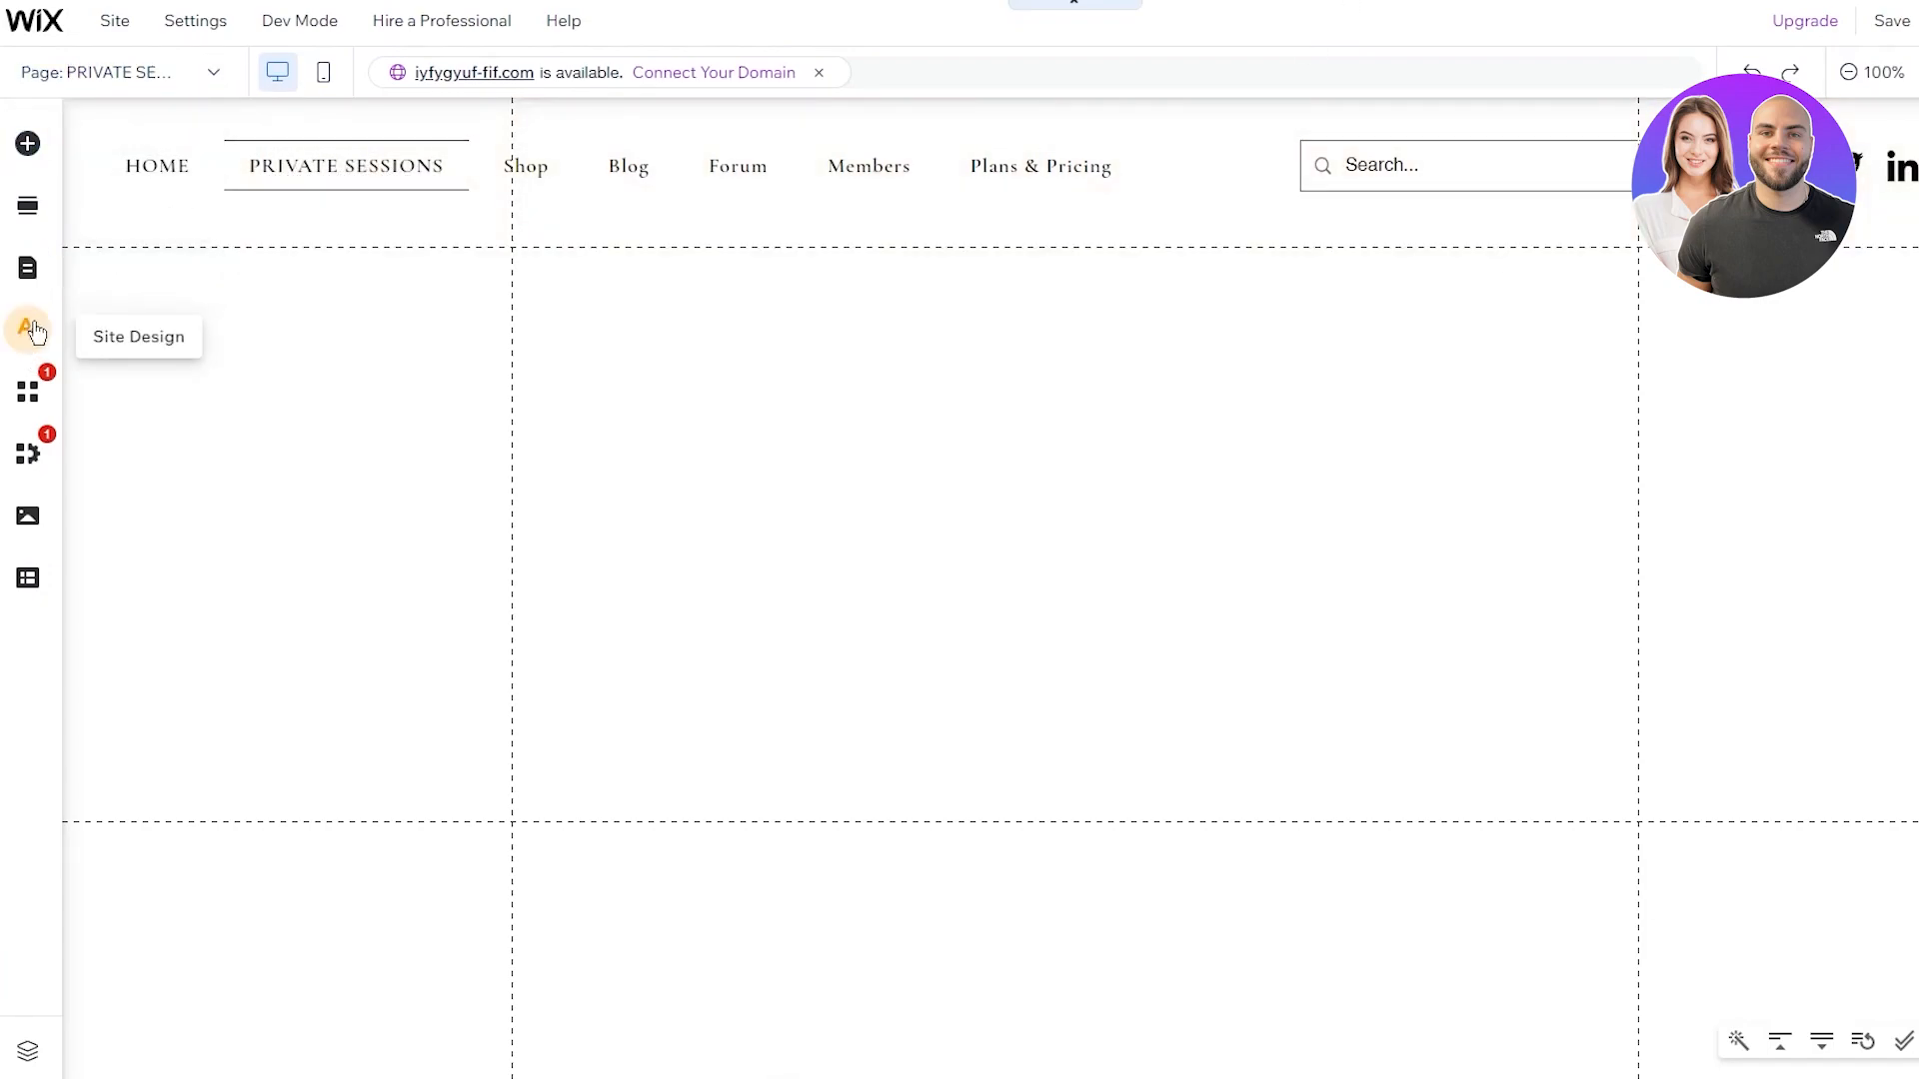
click(33, 400)
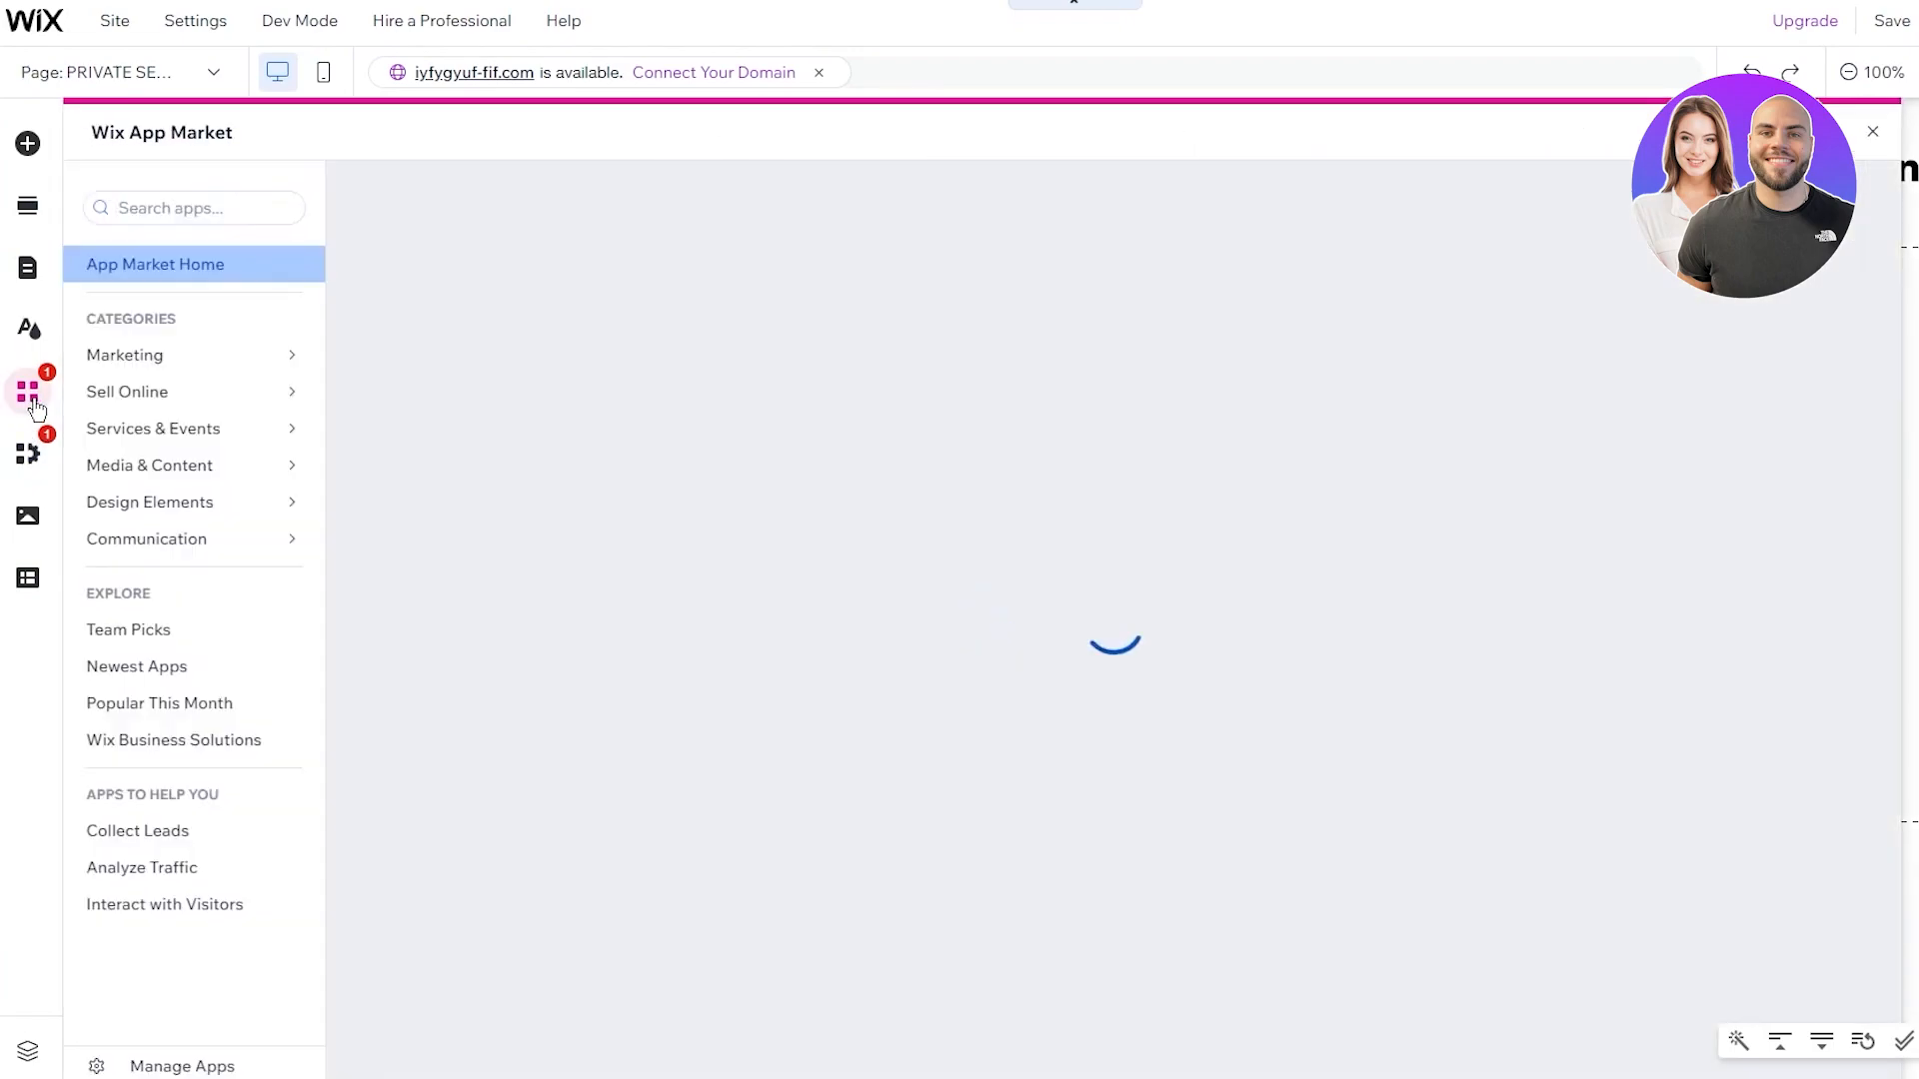
click(185, 205)
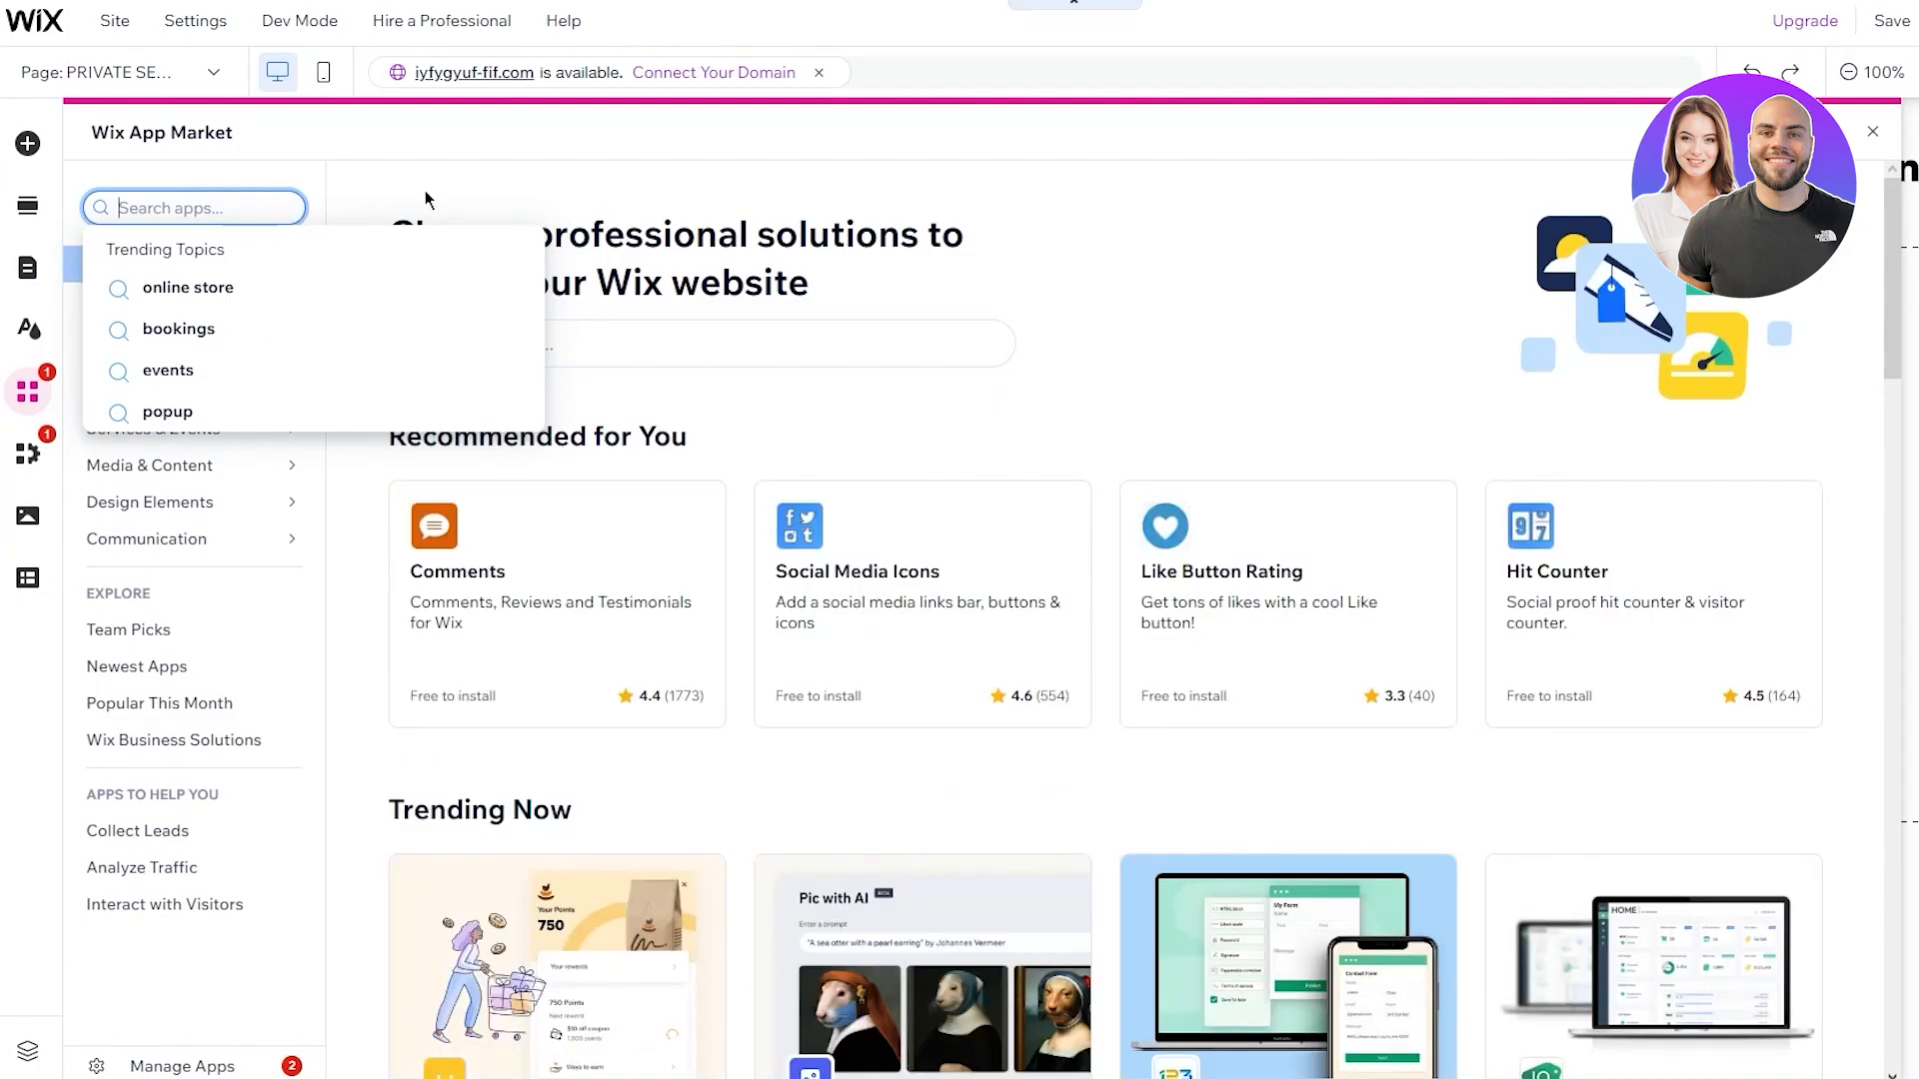
text(booki)
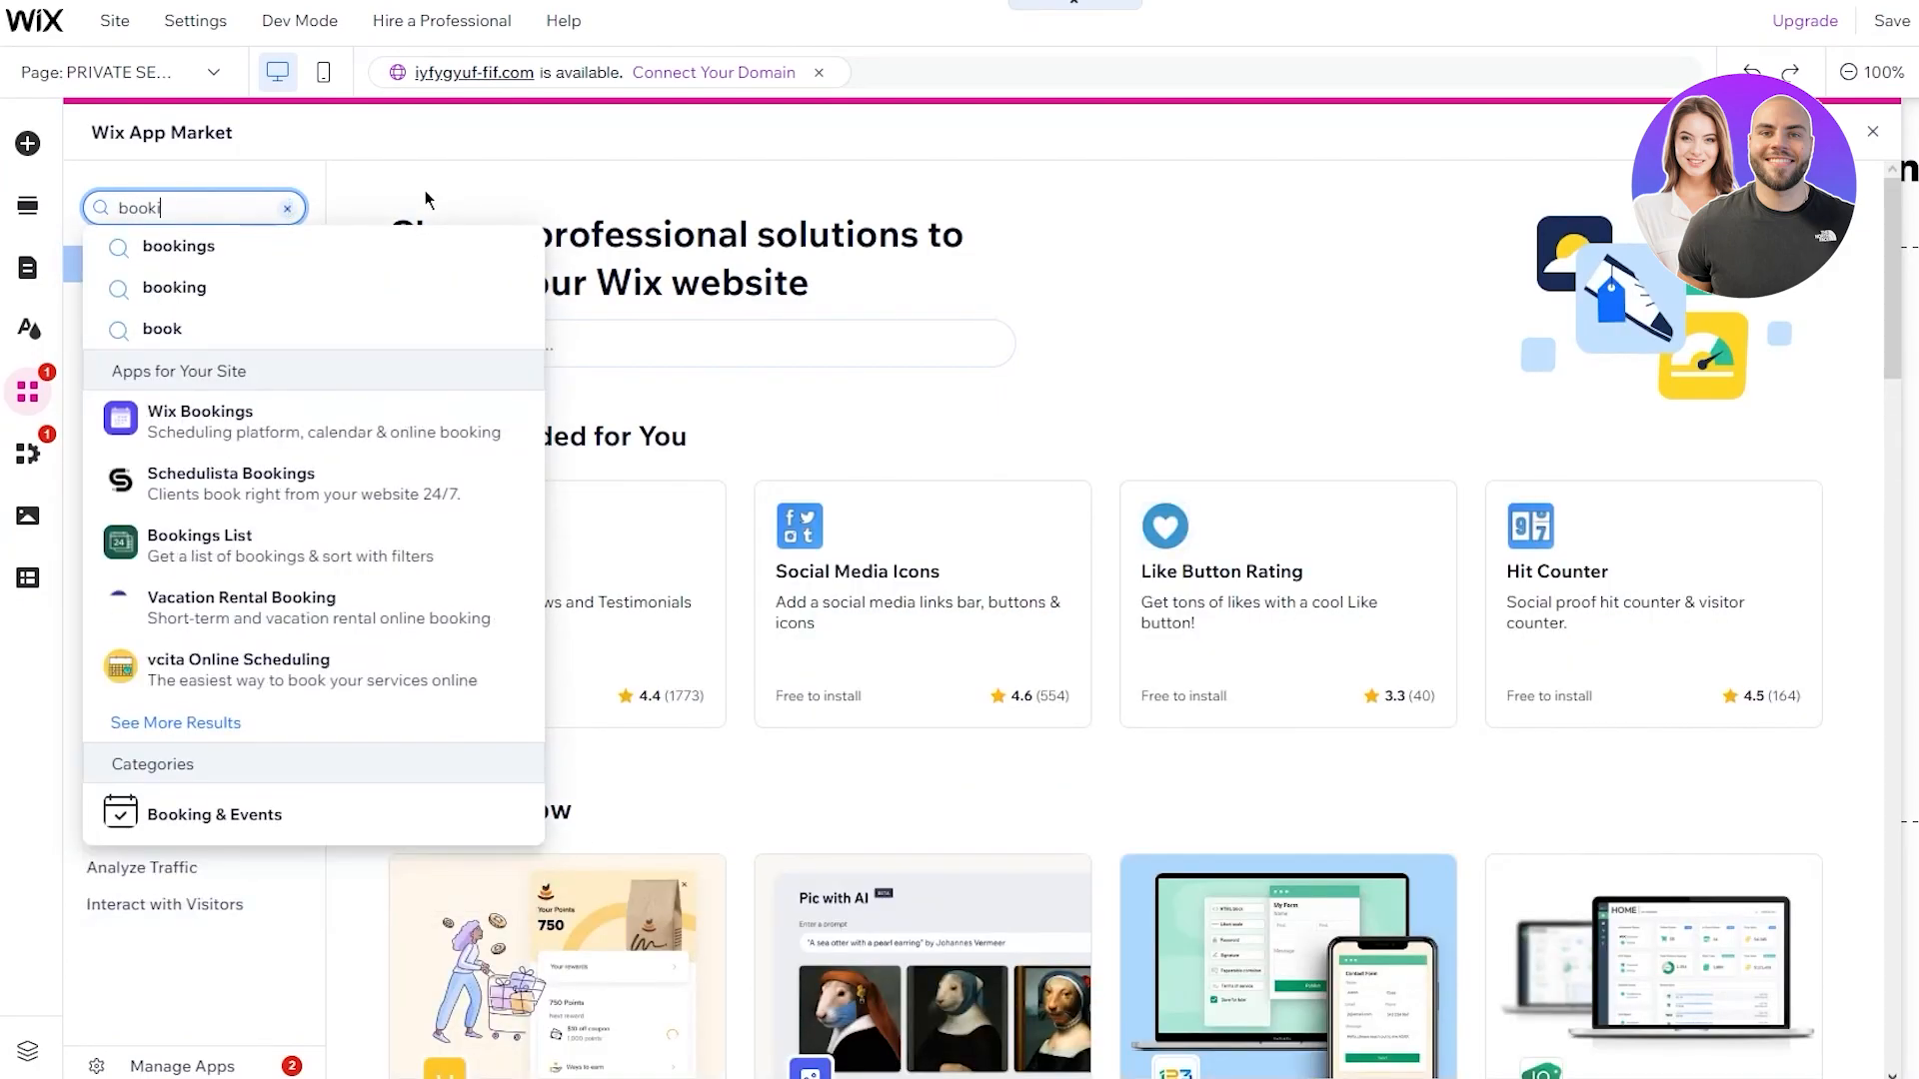
text(ngs)
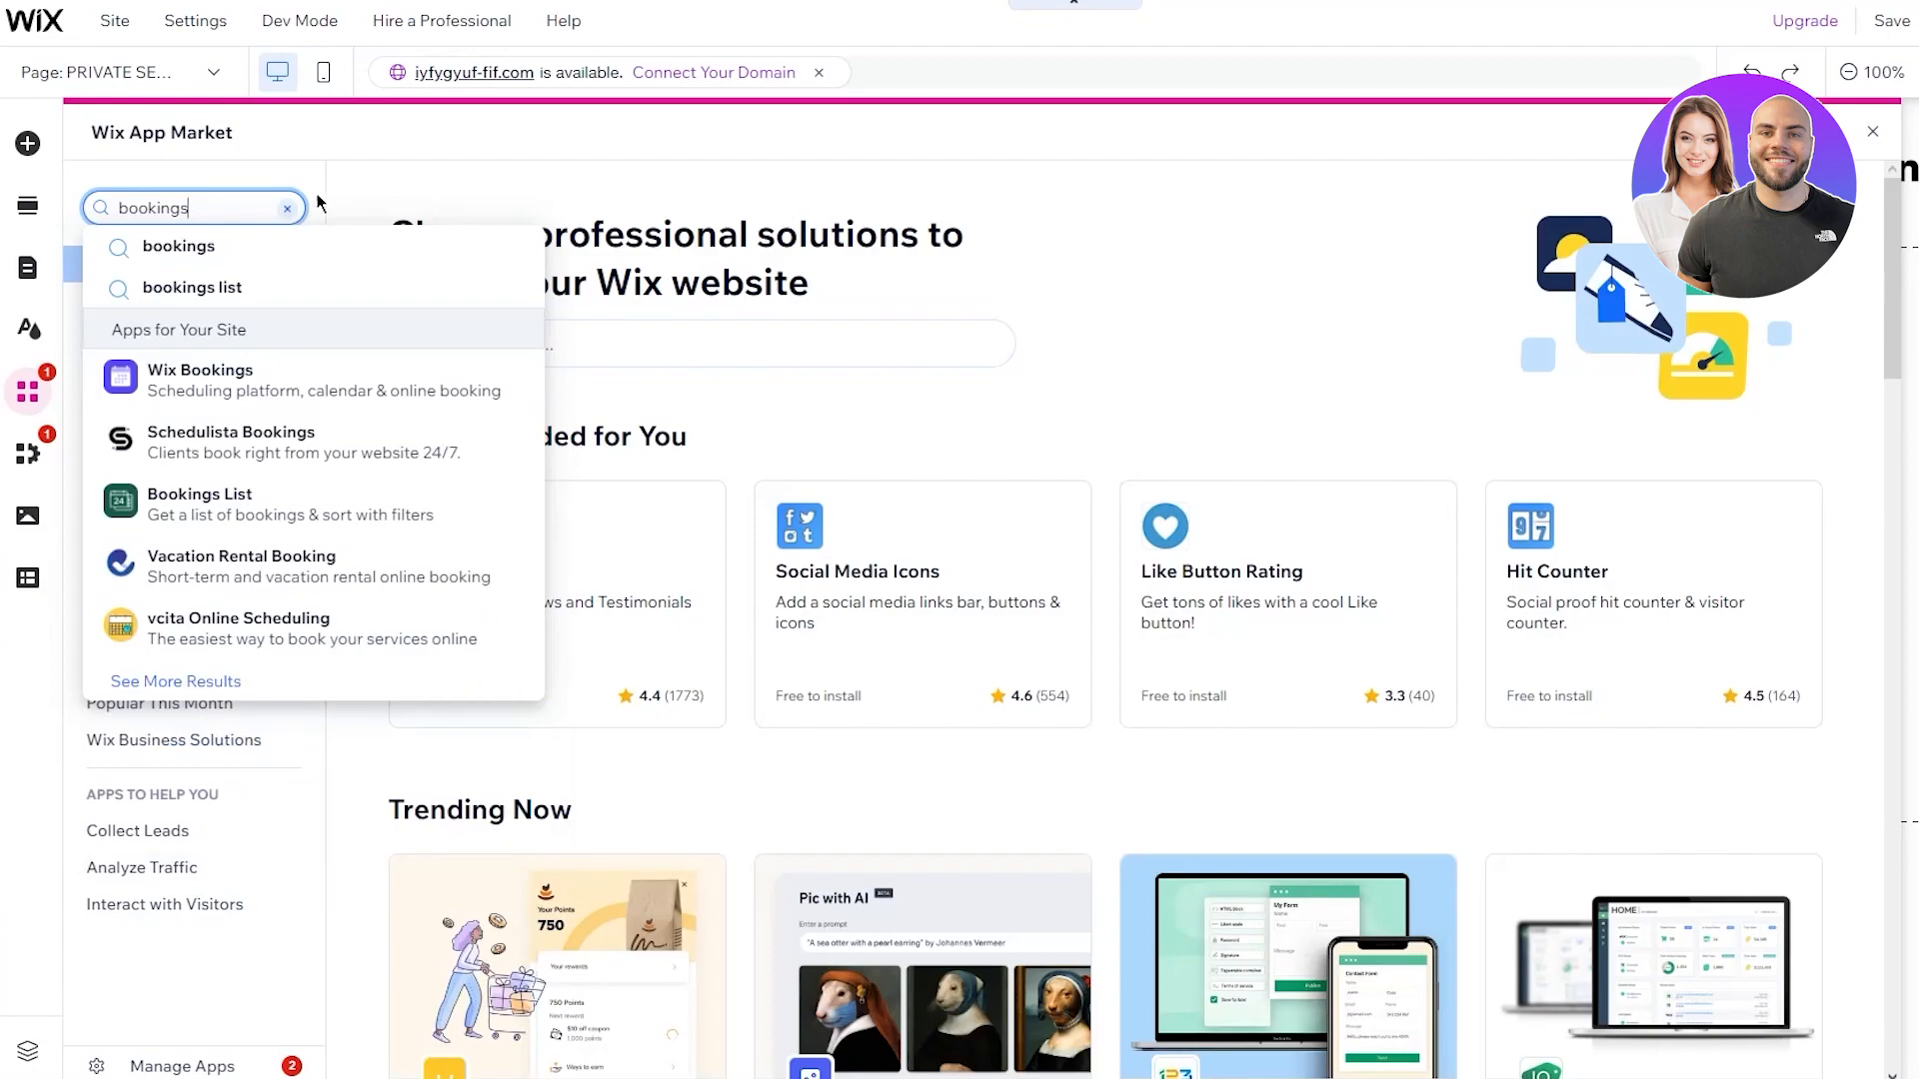
click(195, 388)
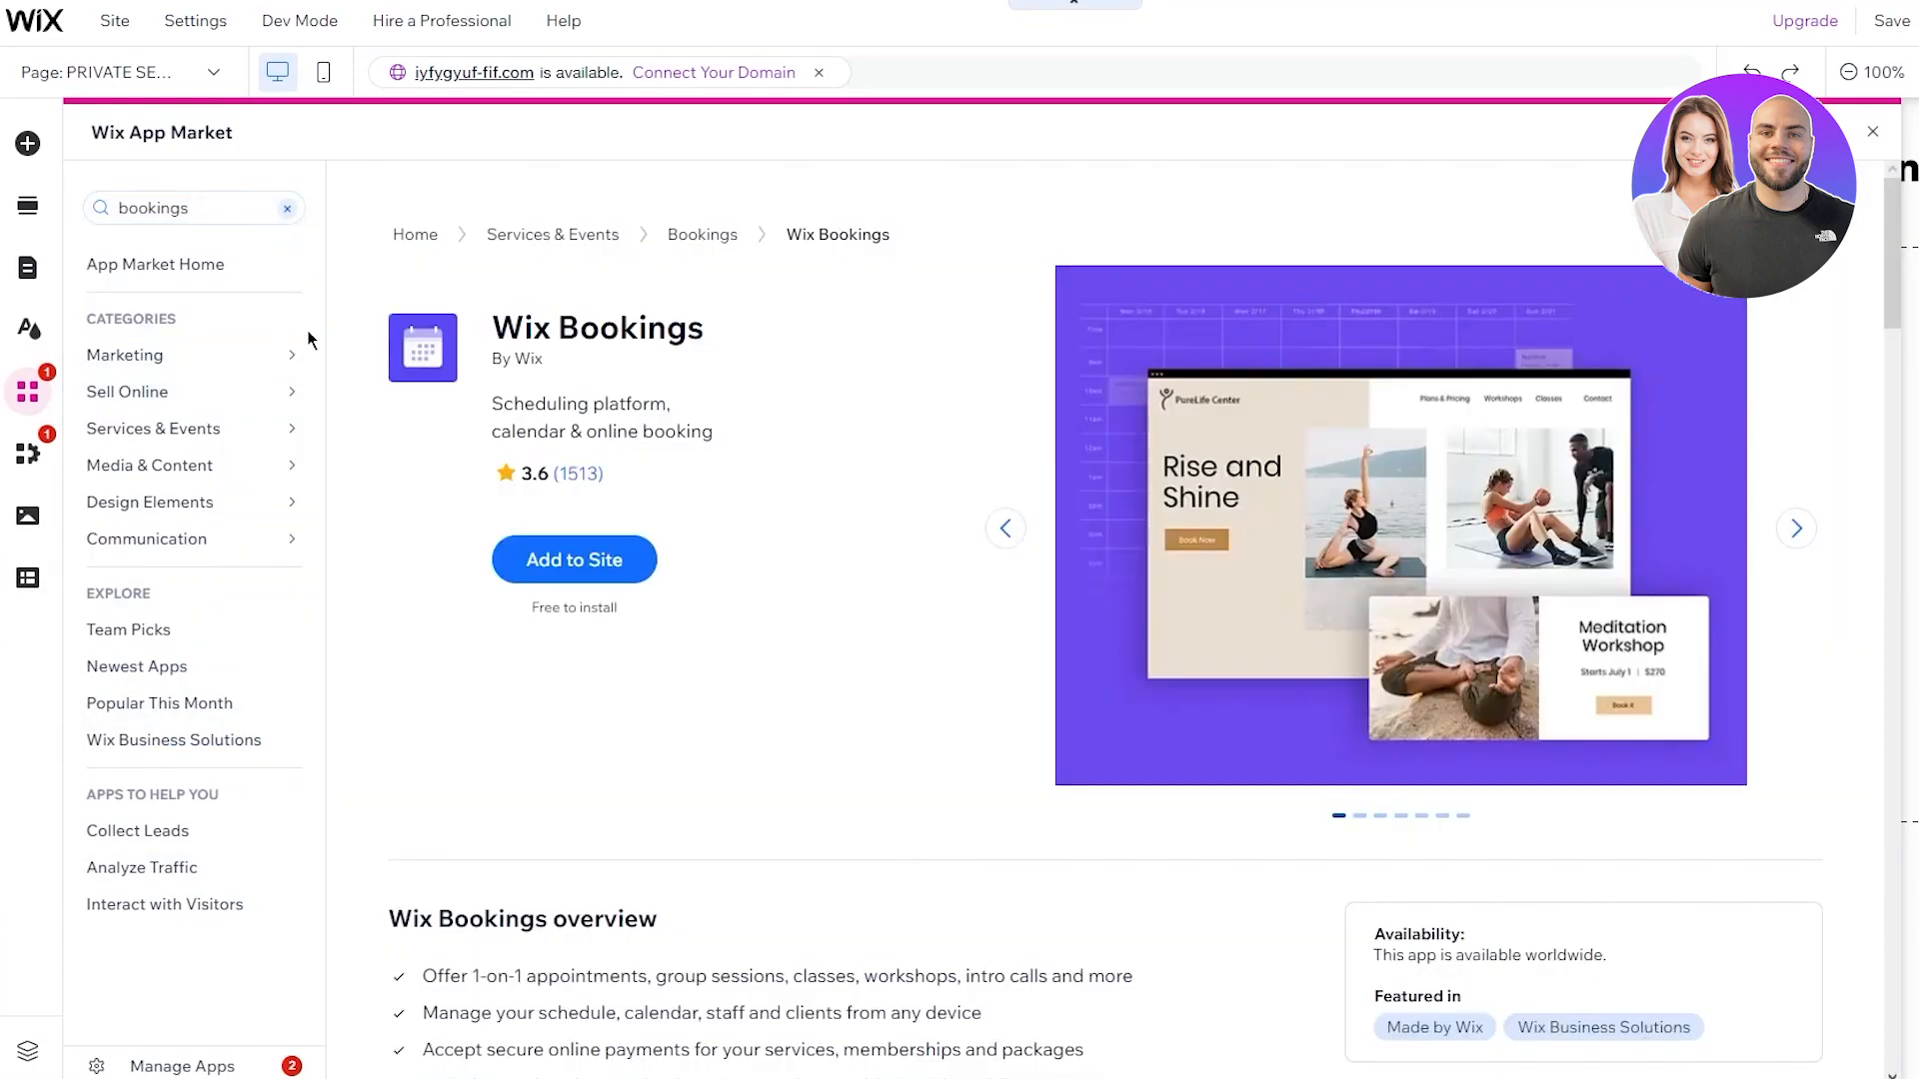
click(594, 560)
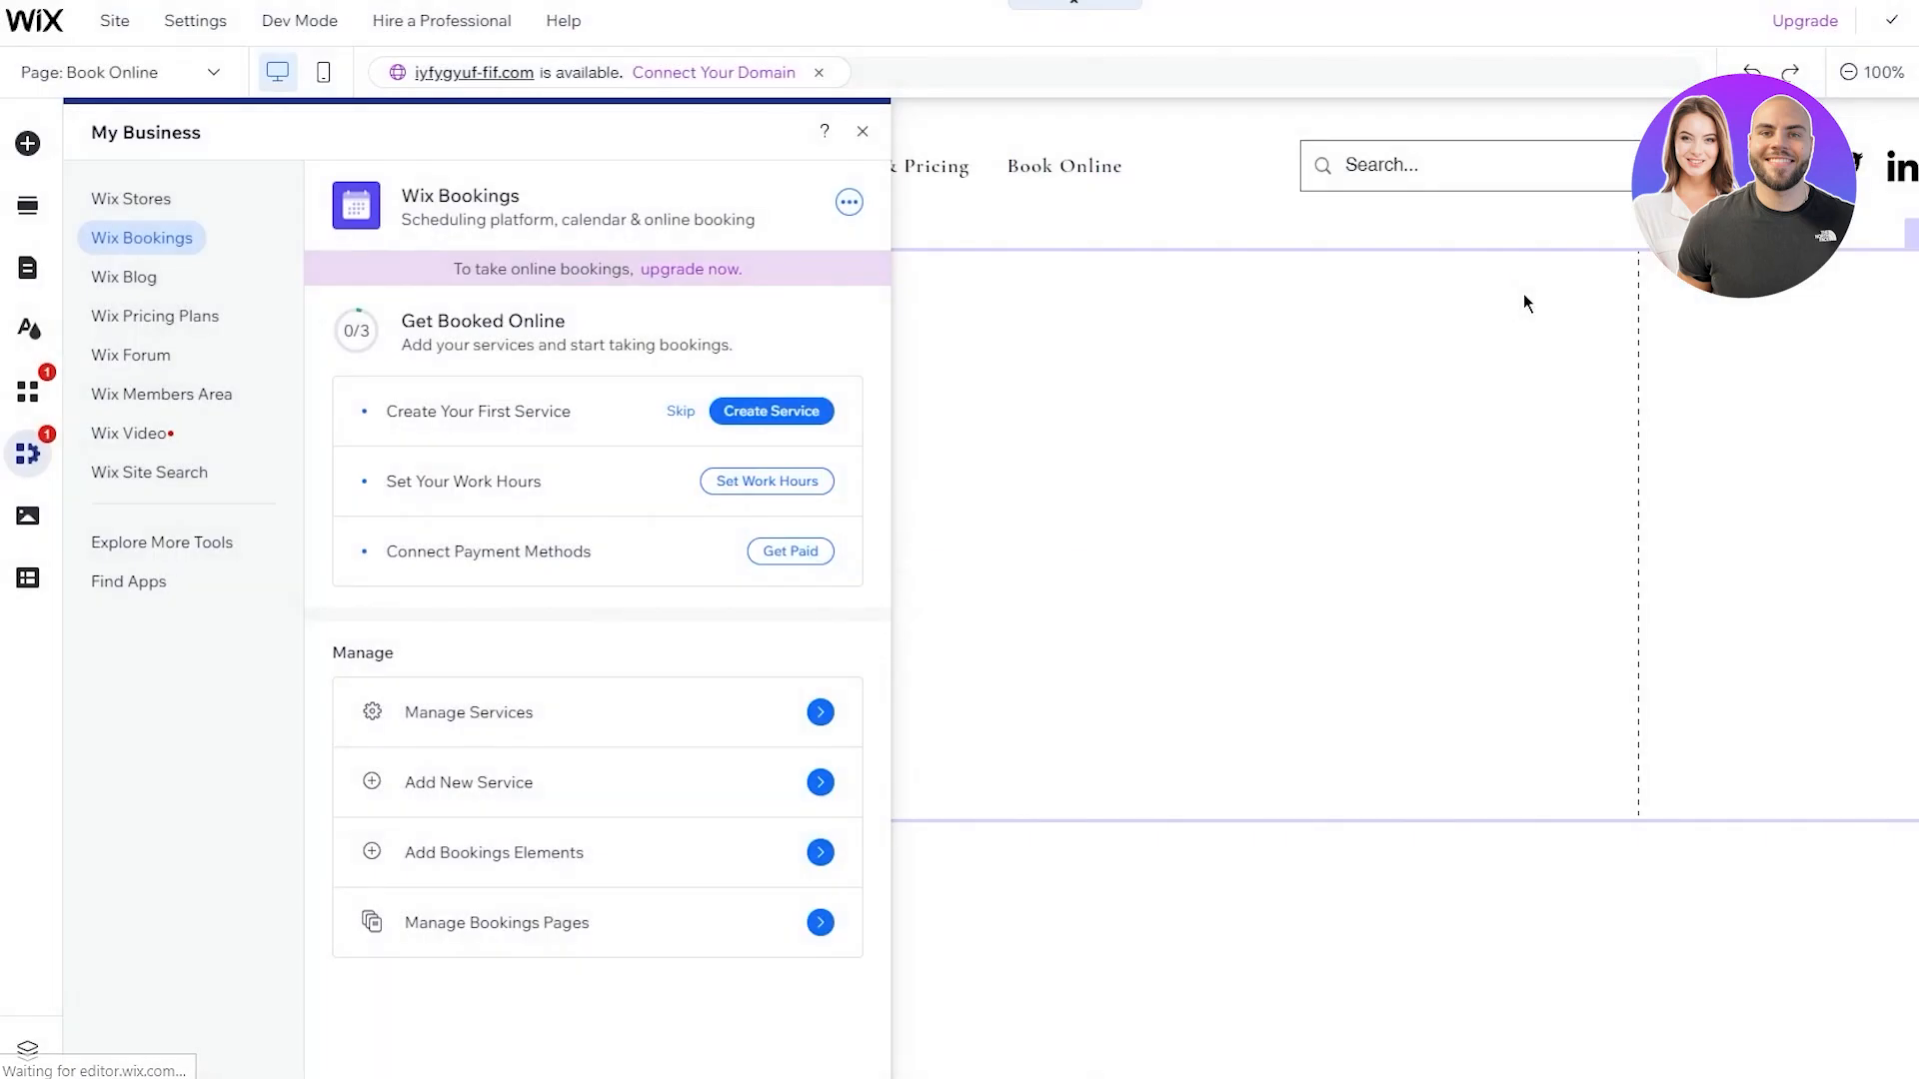
Close the bookings setup panel and switch back to editing the HOME page
click(863, 132)
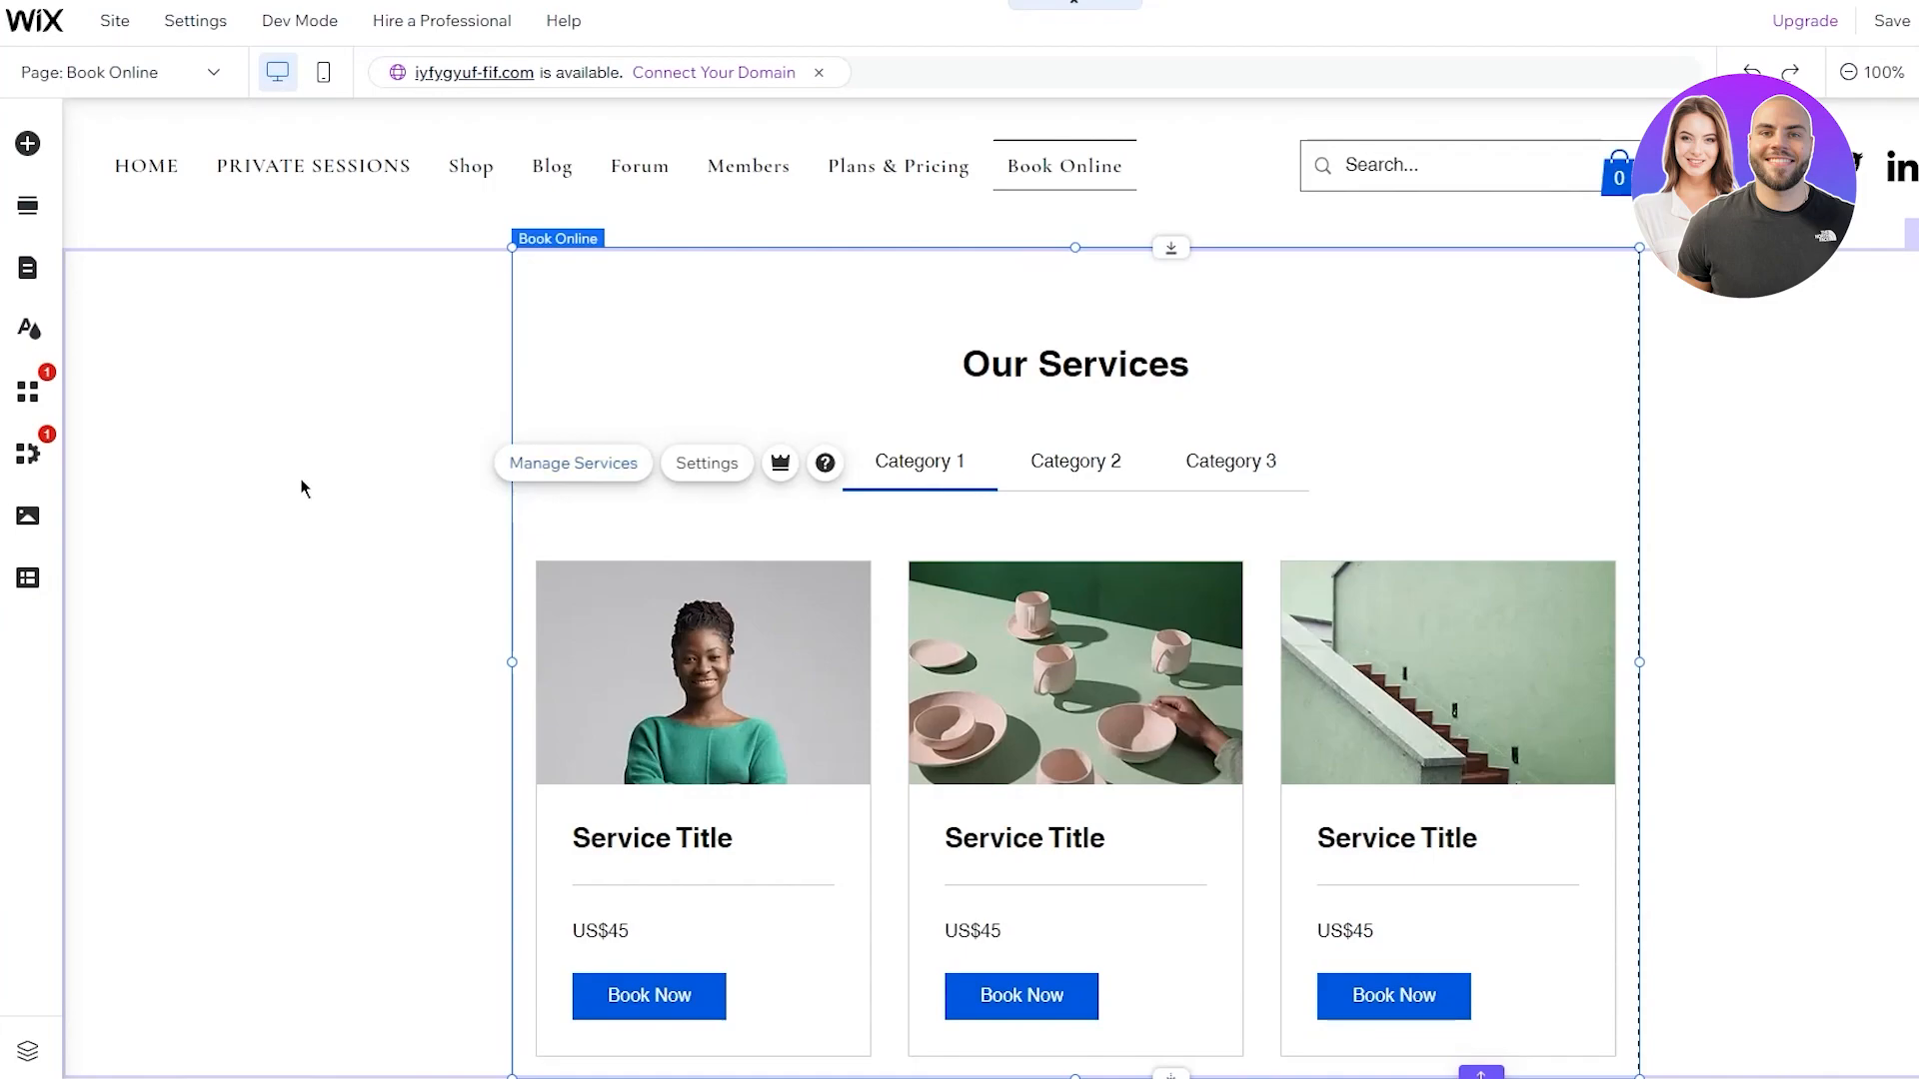
scroll(827, 437, down, 2)
scroll(827, 438, up, 2)
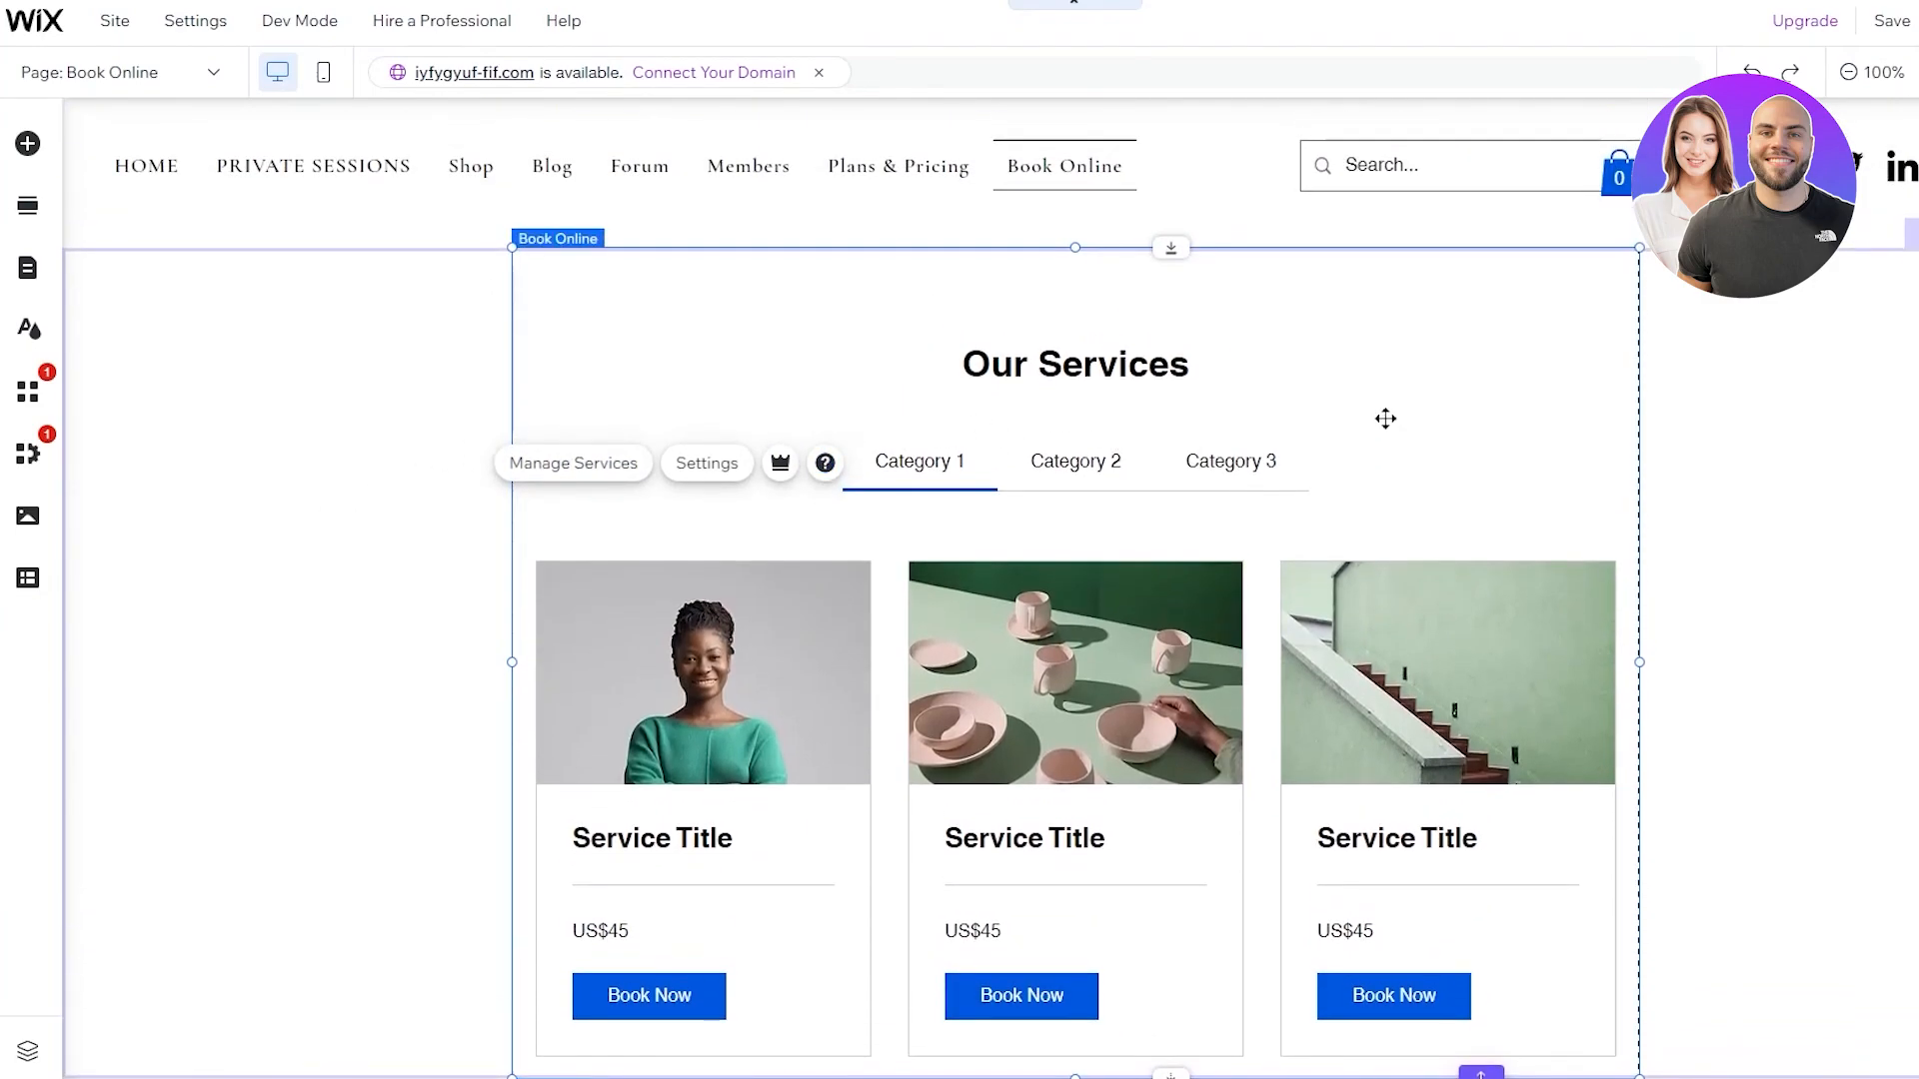
click(210, 70)
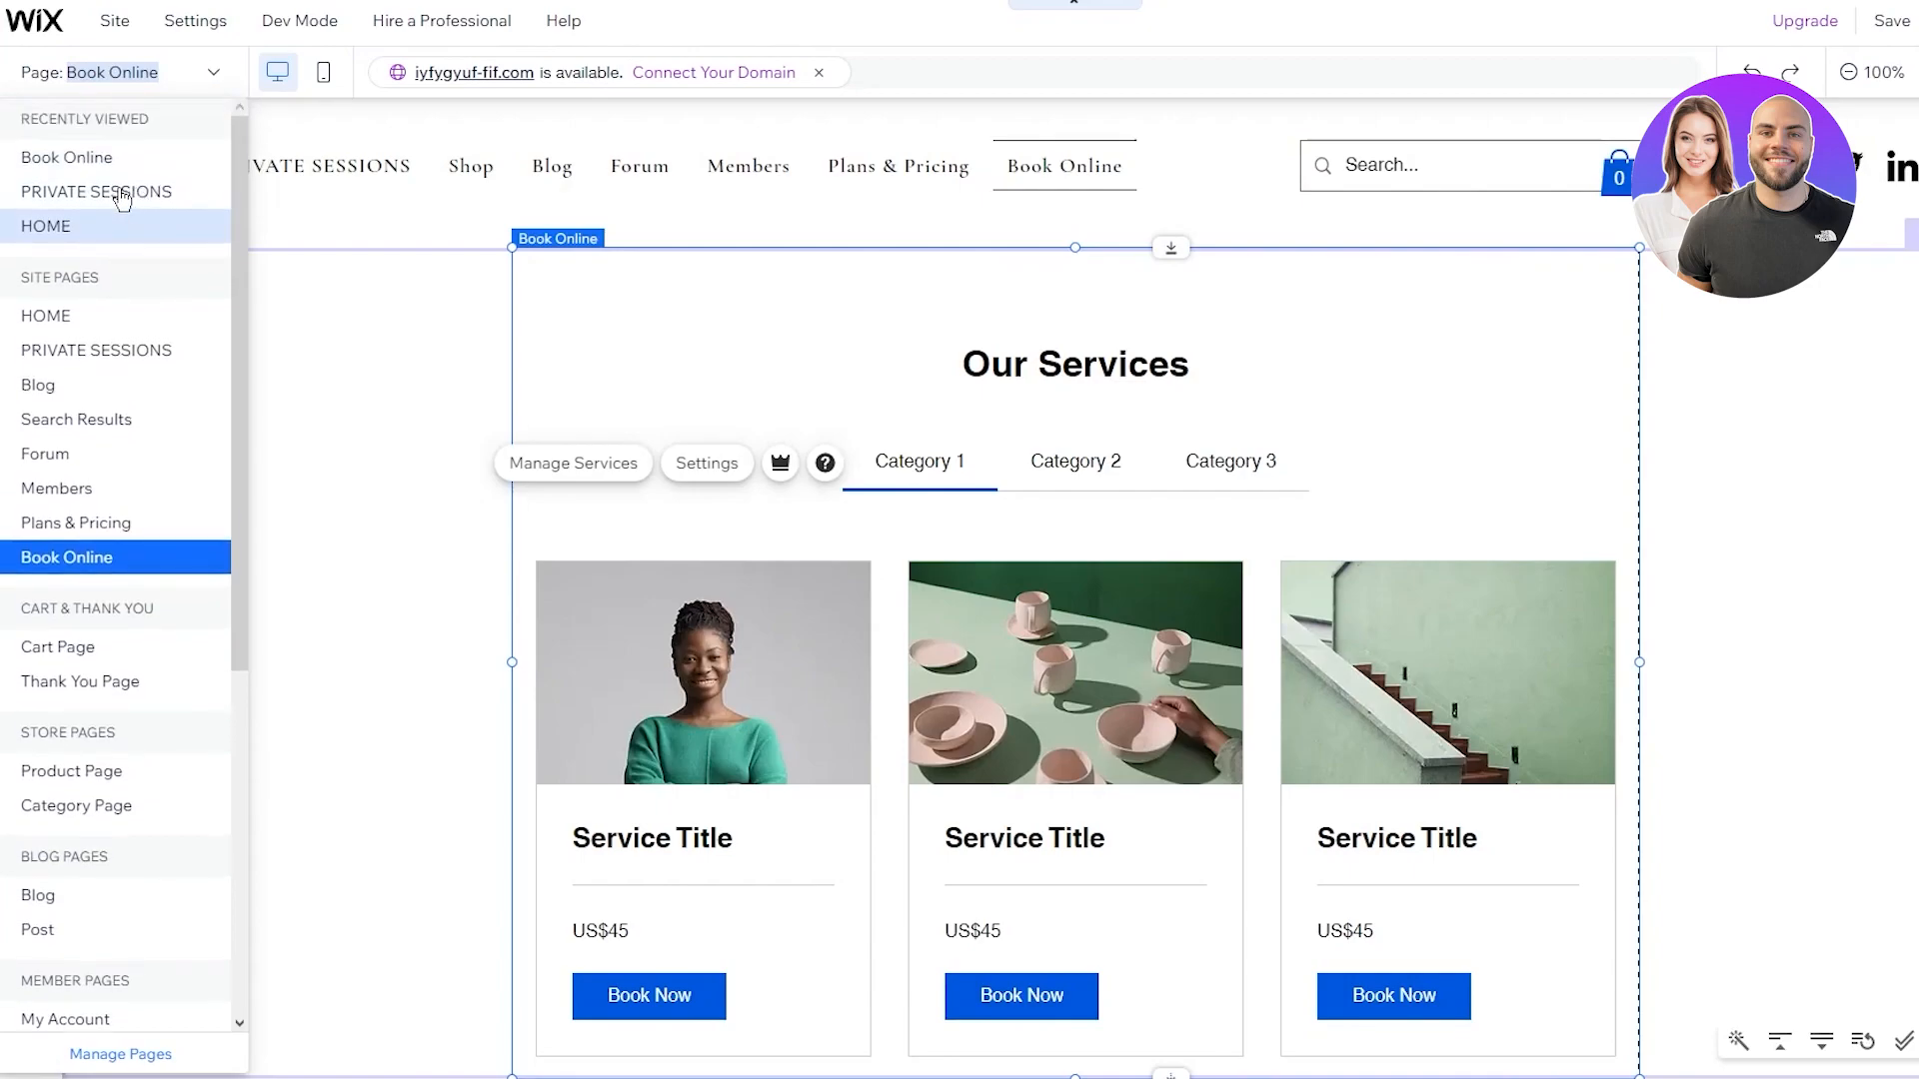
click(124, 222)
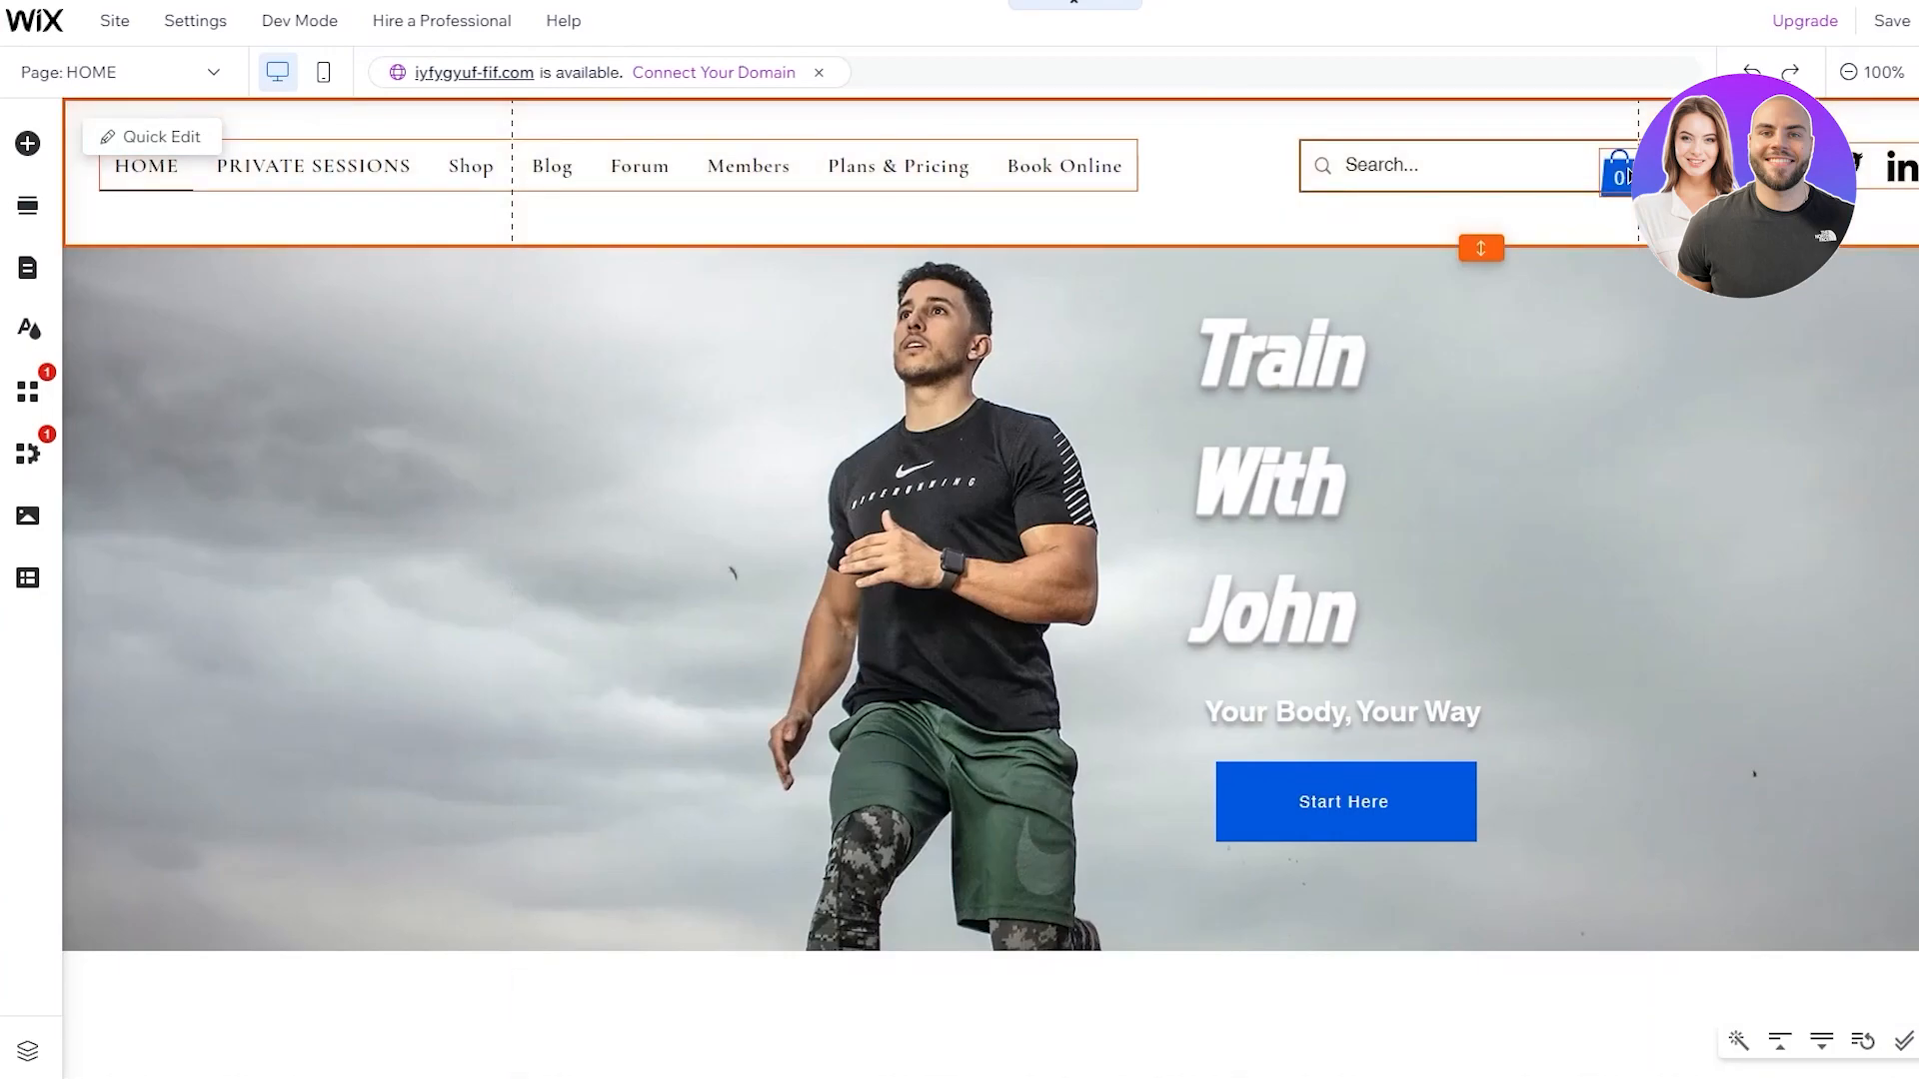
Delete the header's cart icon and shrink the empty section below the hero to close the gap
click(1619, 175)
key(Delete)
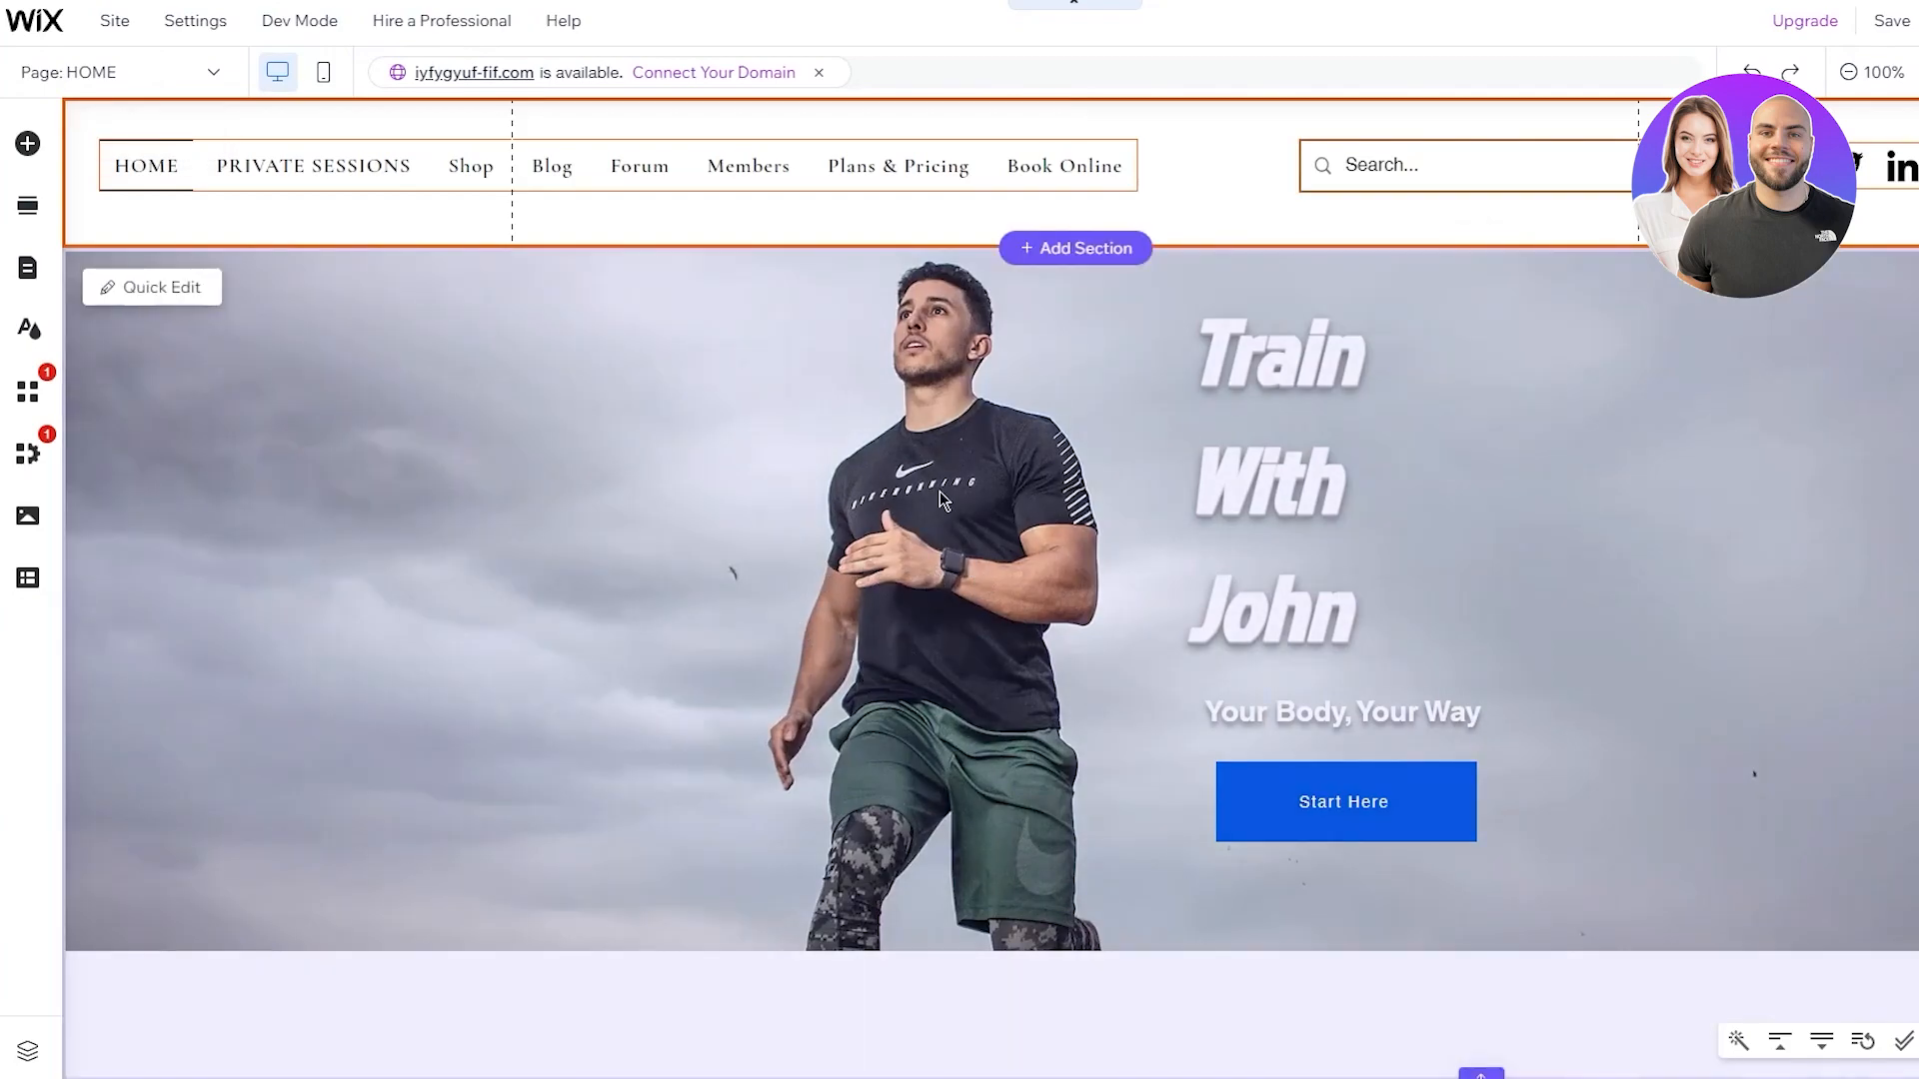
scroll(939, 490, down, 2)
scroll(939, 490, up, 2)
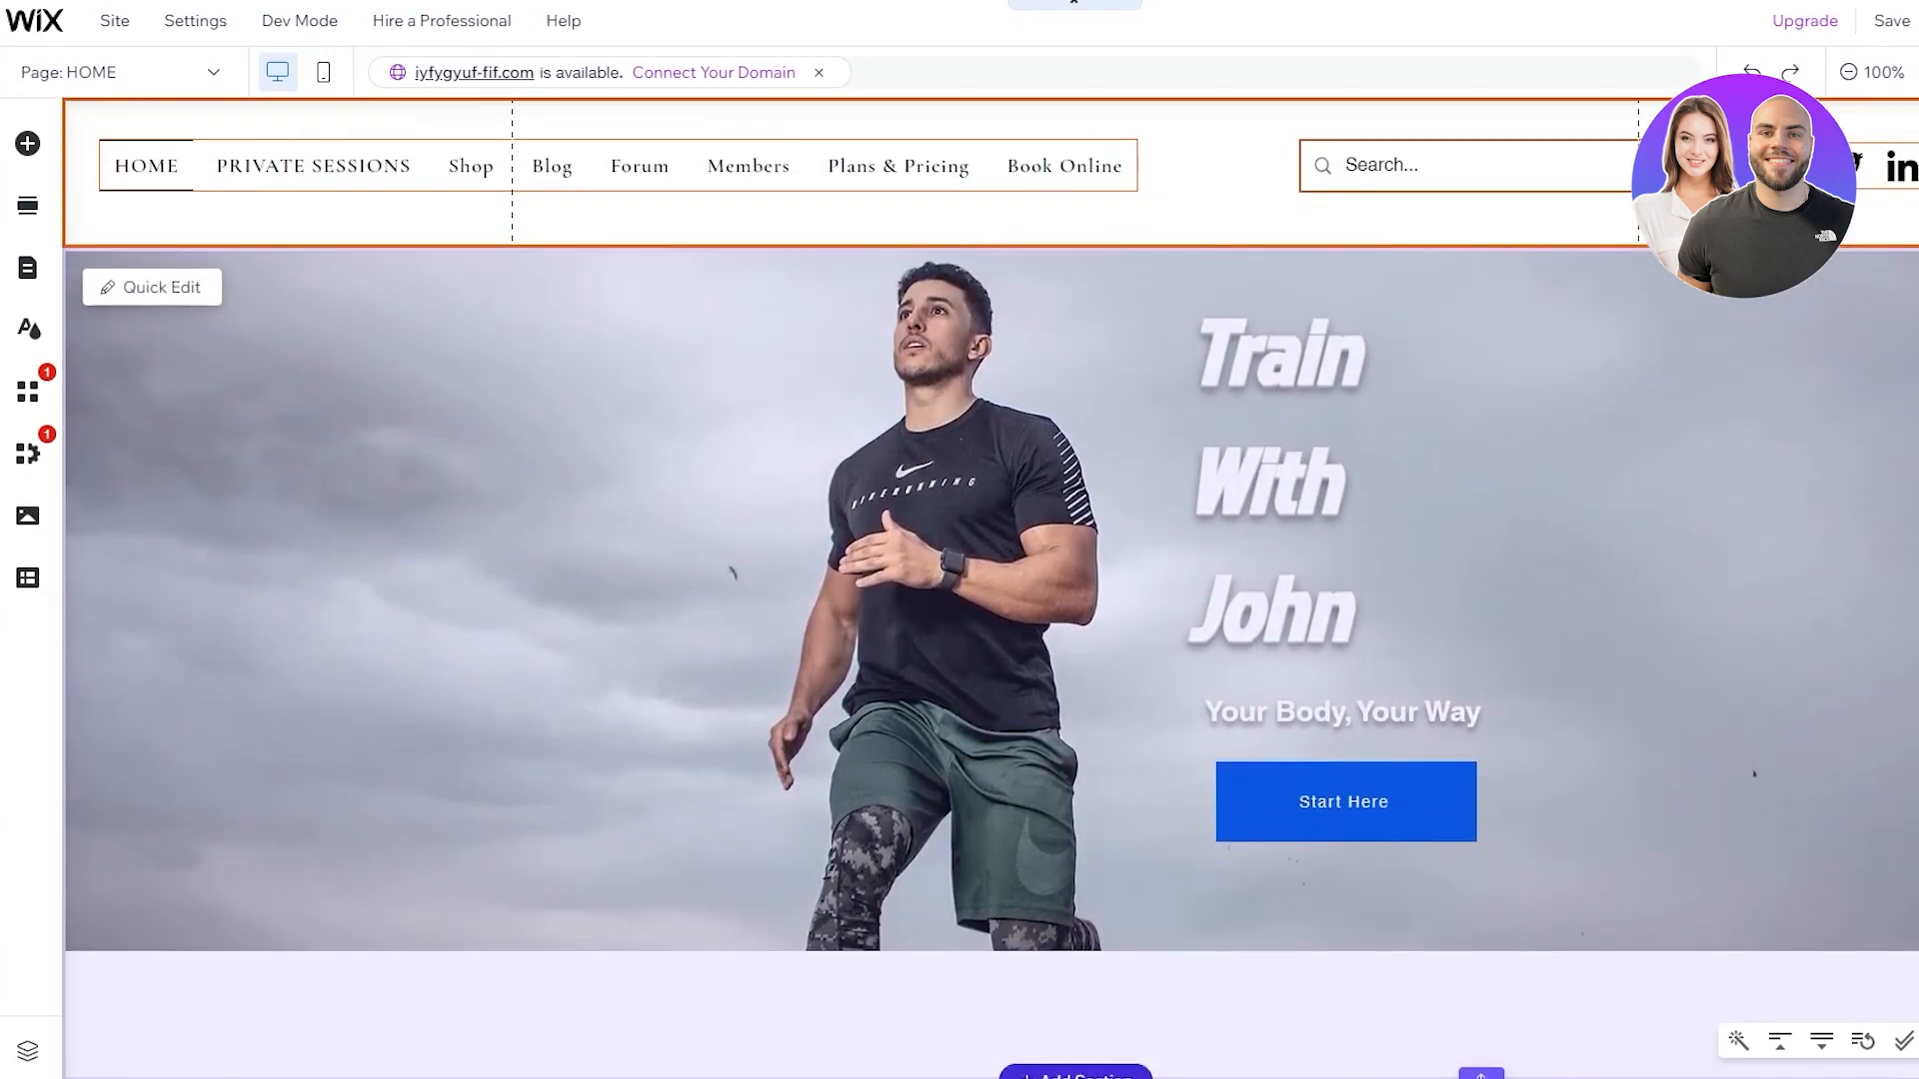
scroll(1041, 1020, down, 2)
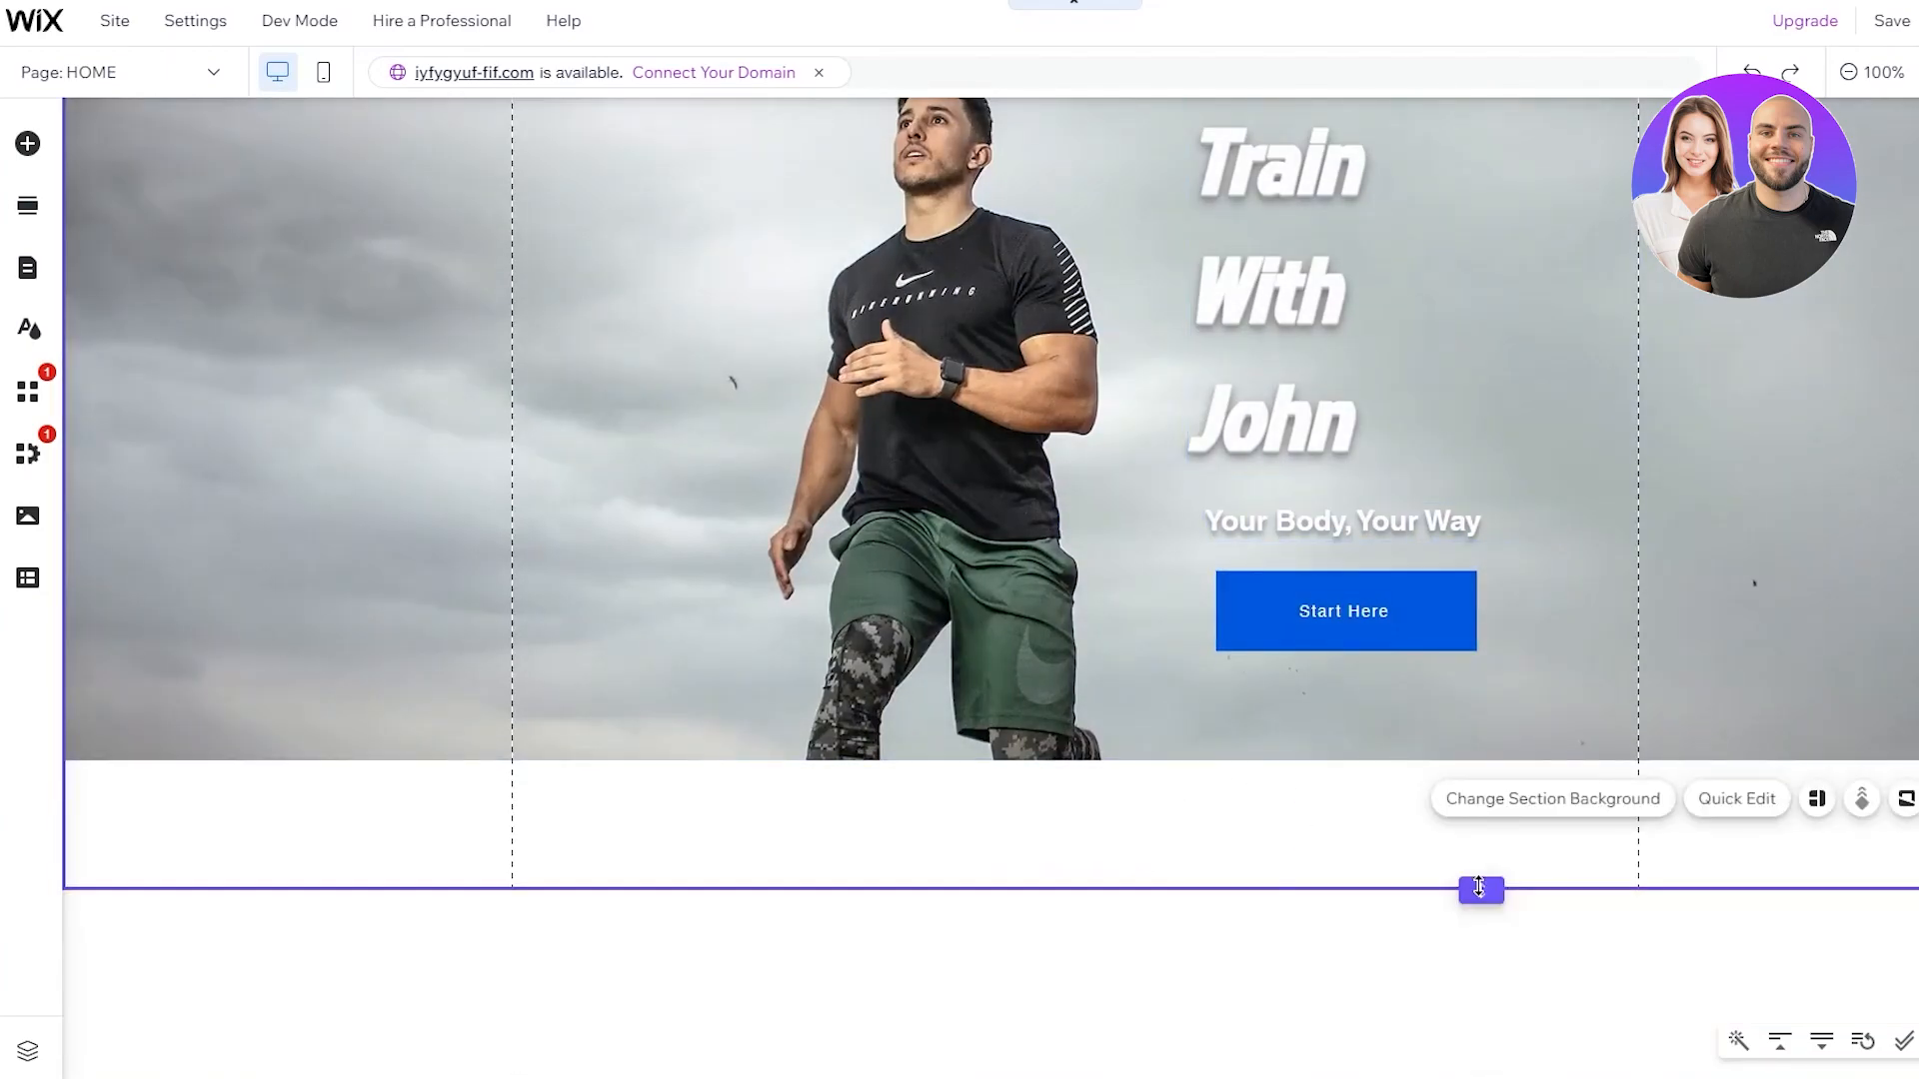
drag(1481, 890, 1486, 762)
scroll(1316, 885, up, 3)
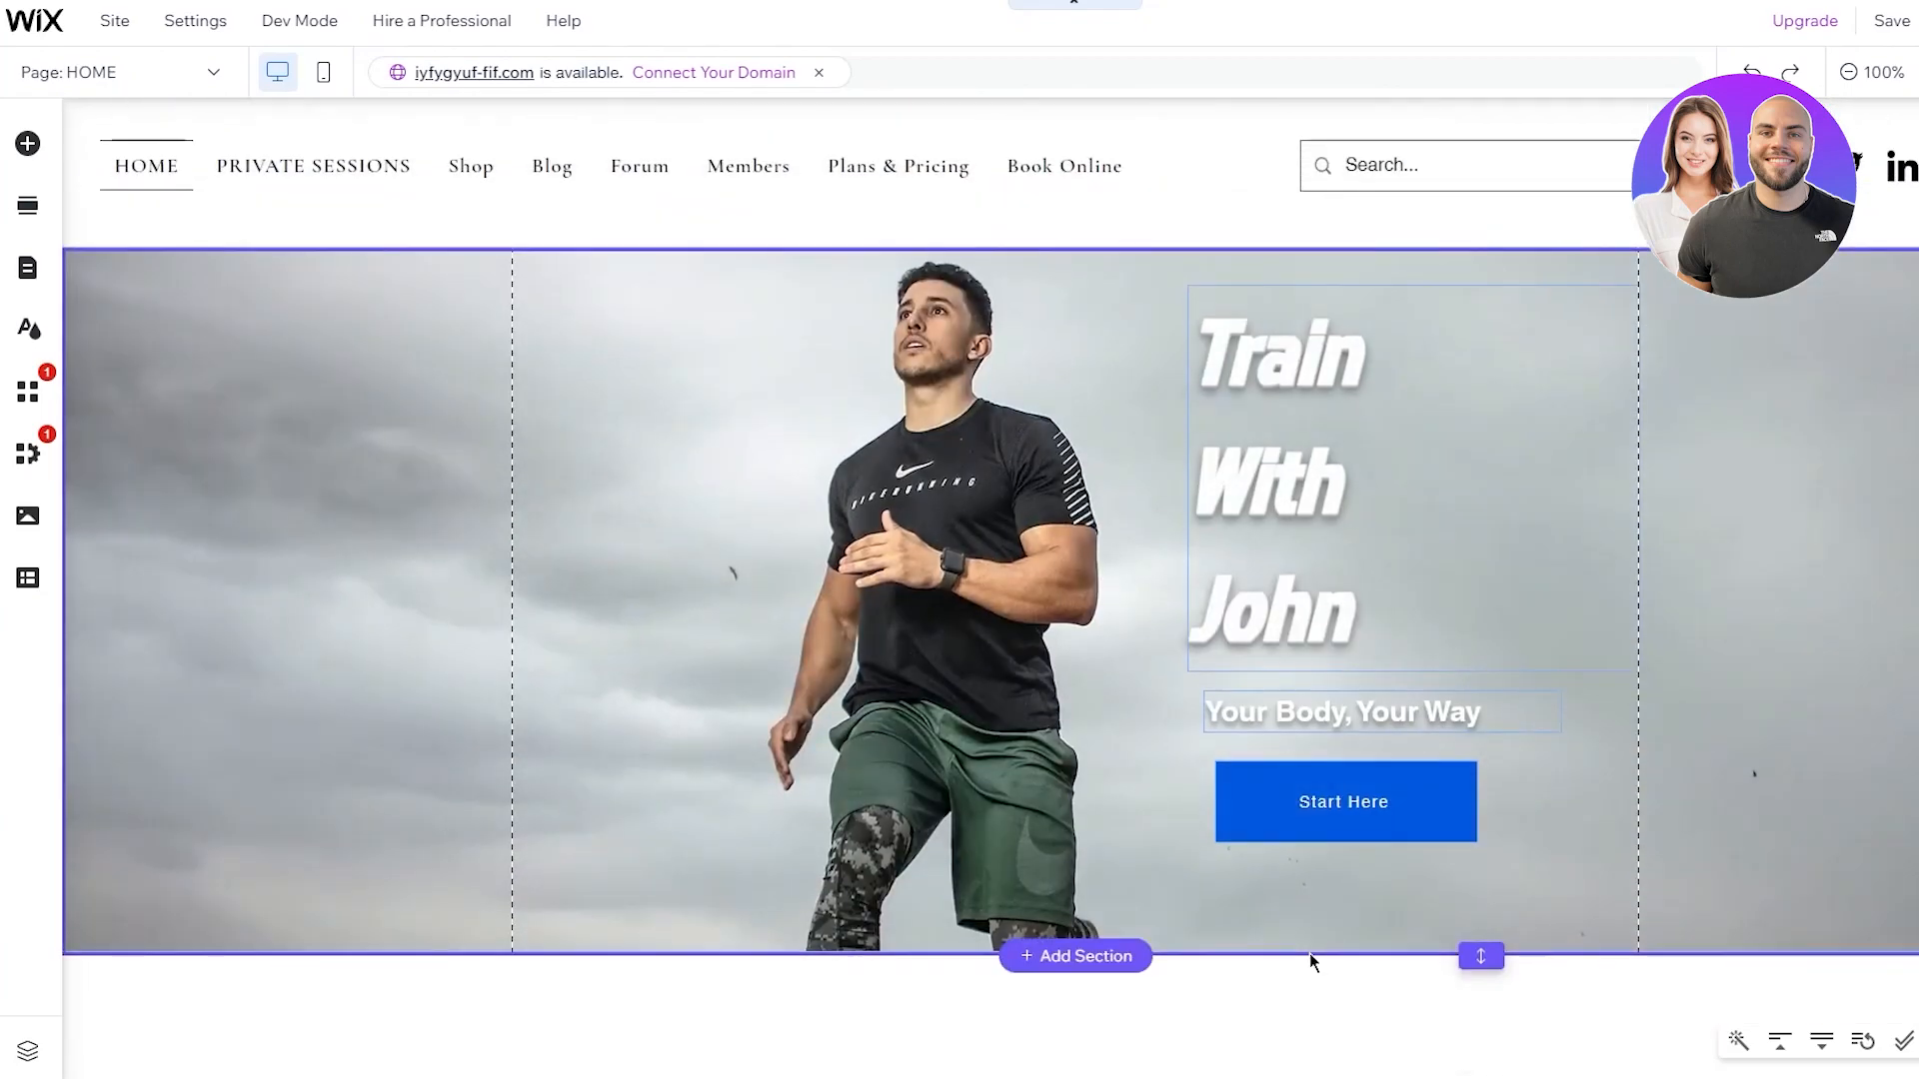
scroll(1310, 955, down, 1)
scroll(1309, 961, up, 1)
scroll(1494, 1041, down, 1)
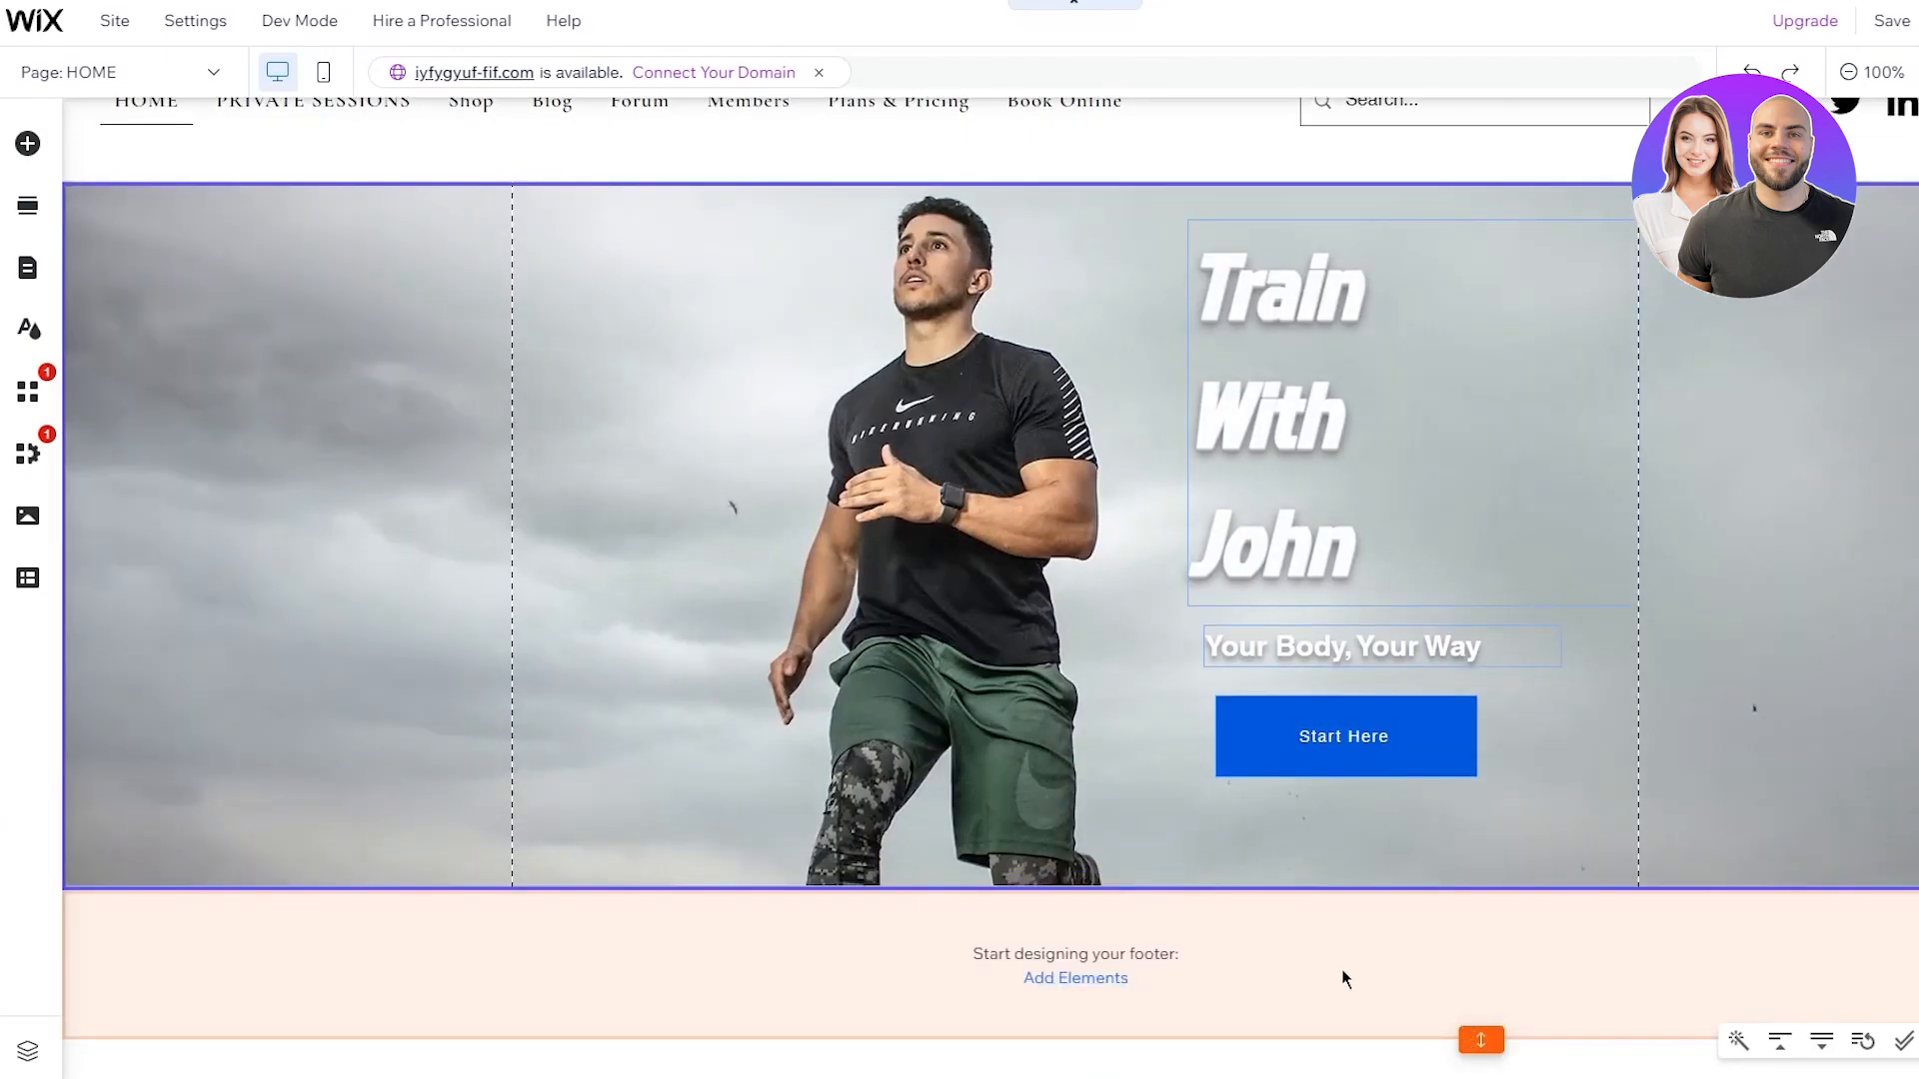
Add a classic plain black strip beneath the hero image, above the footer
click(1112, 982)
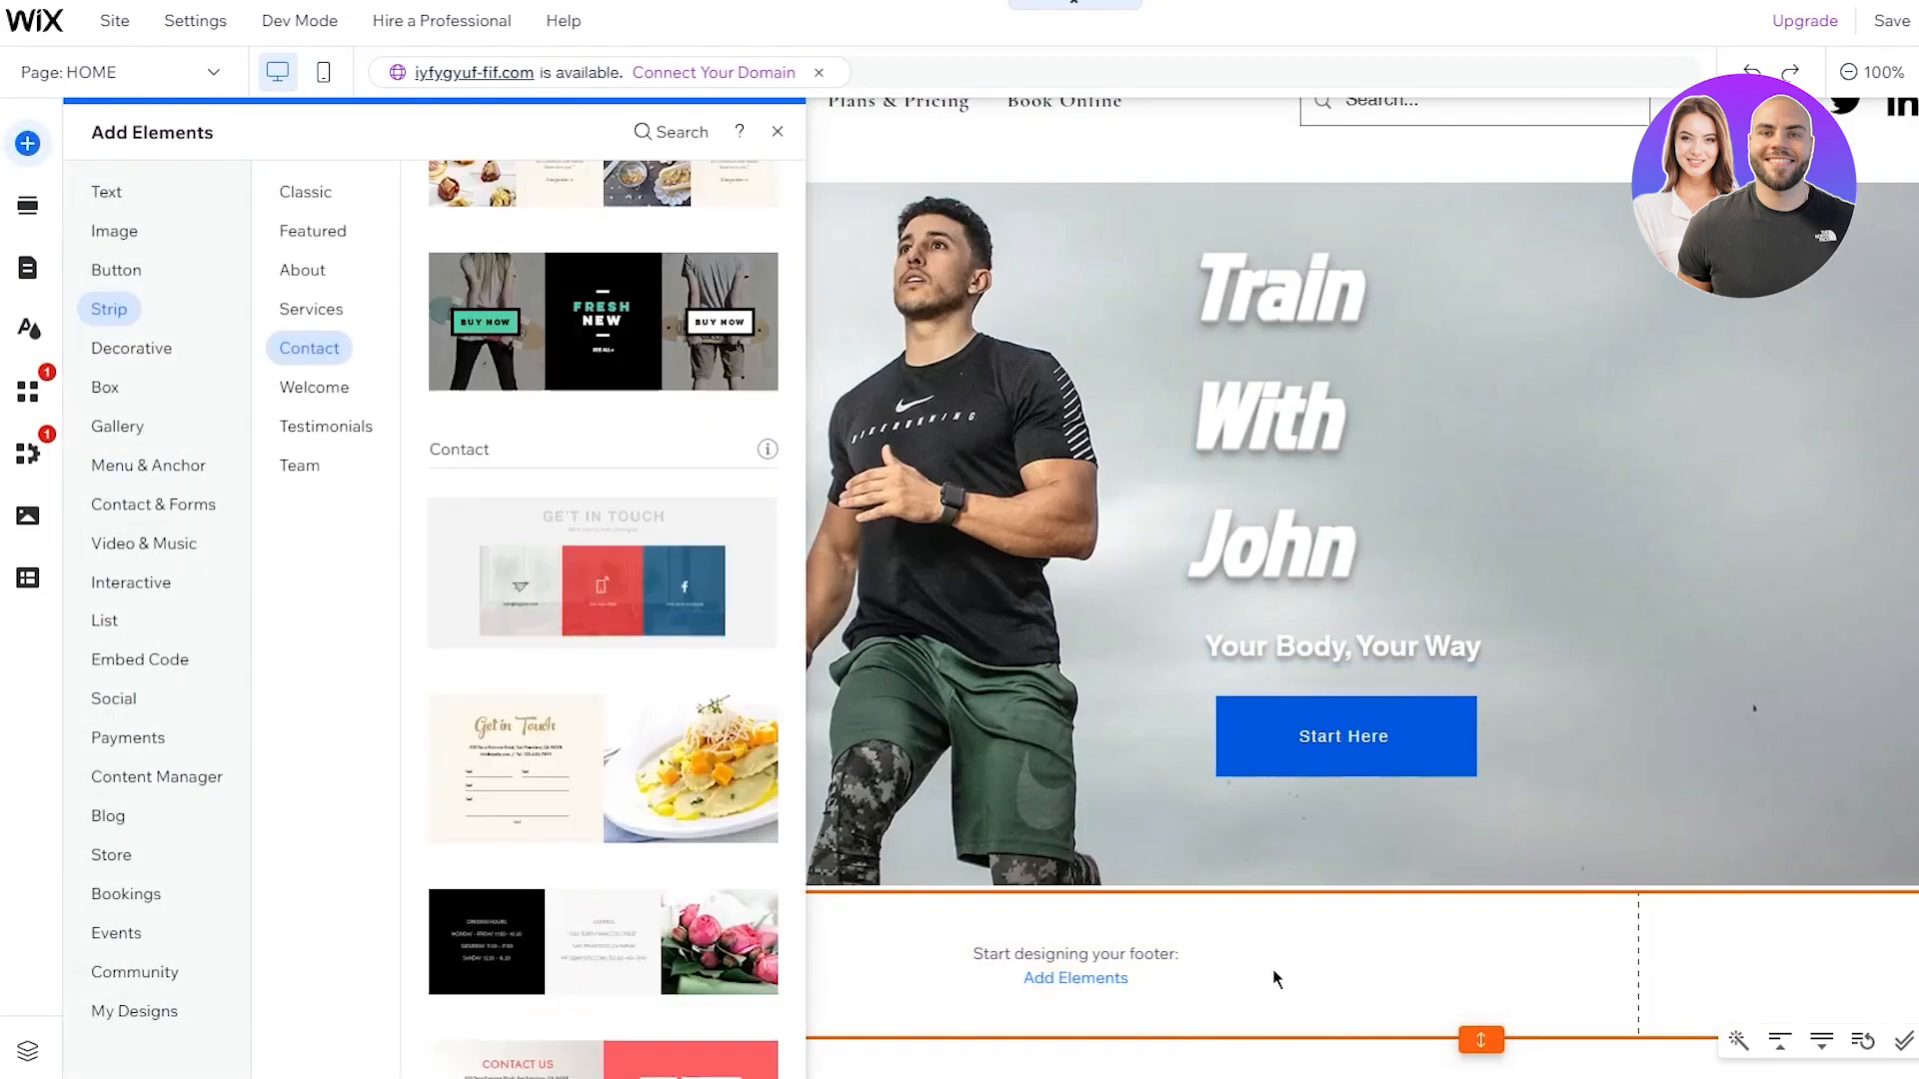
scroll(613, 352, up, 5)
scroll(613, 352, up, 8)
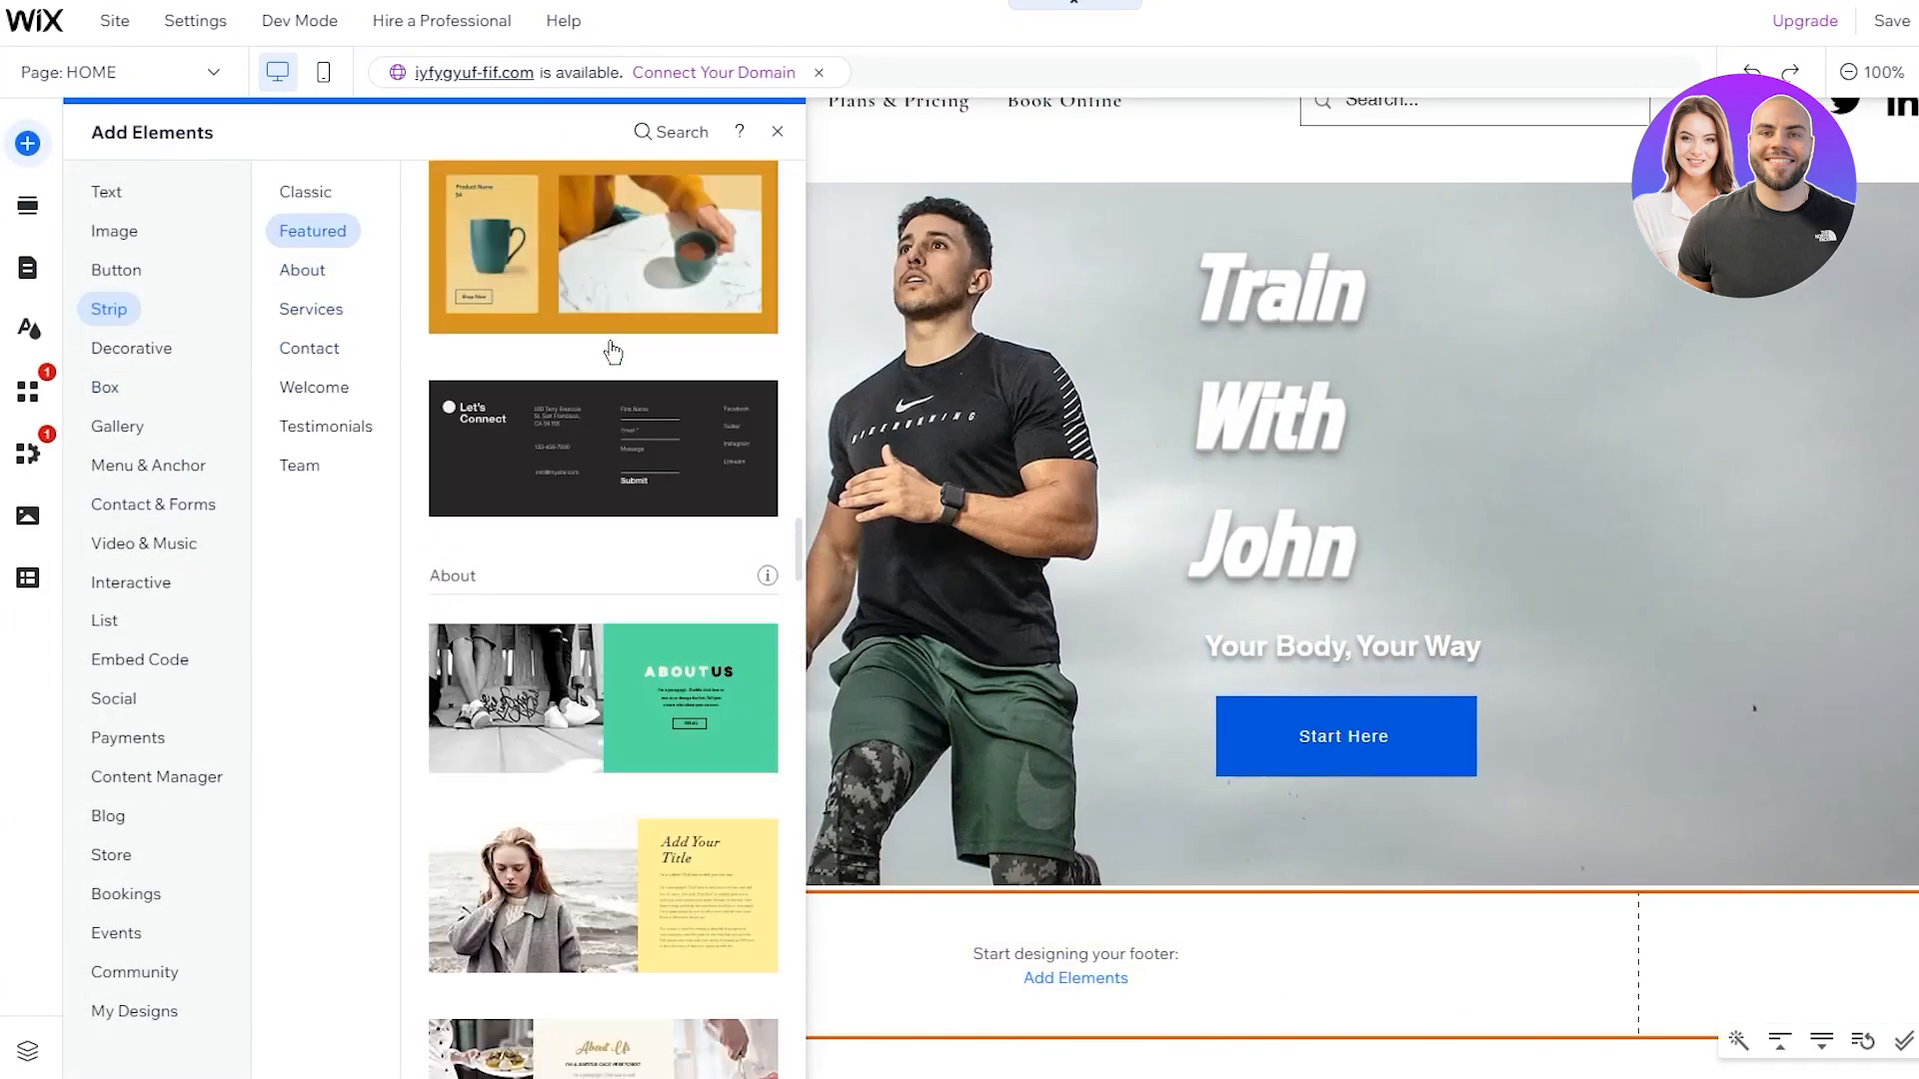
scroll(613, 352, up, 8)
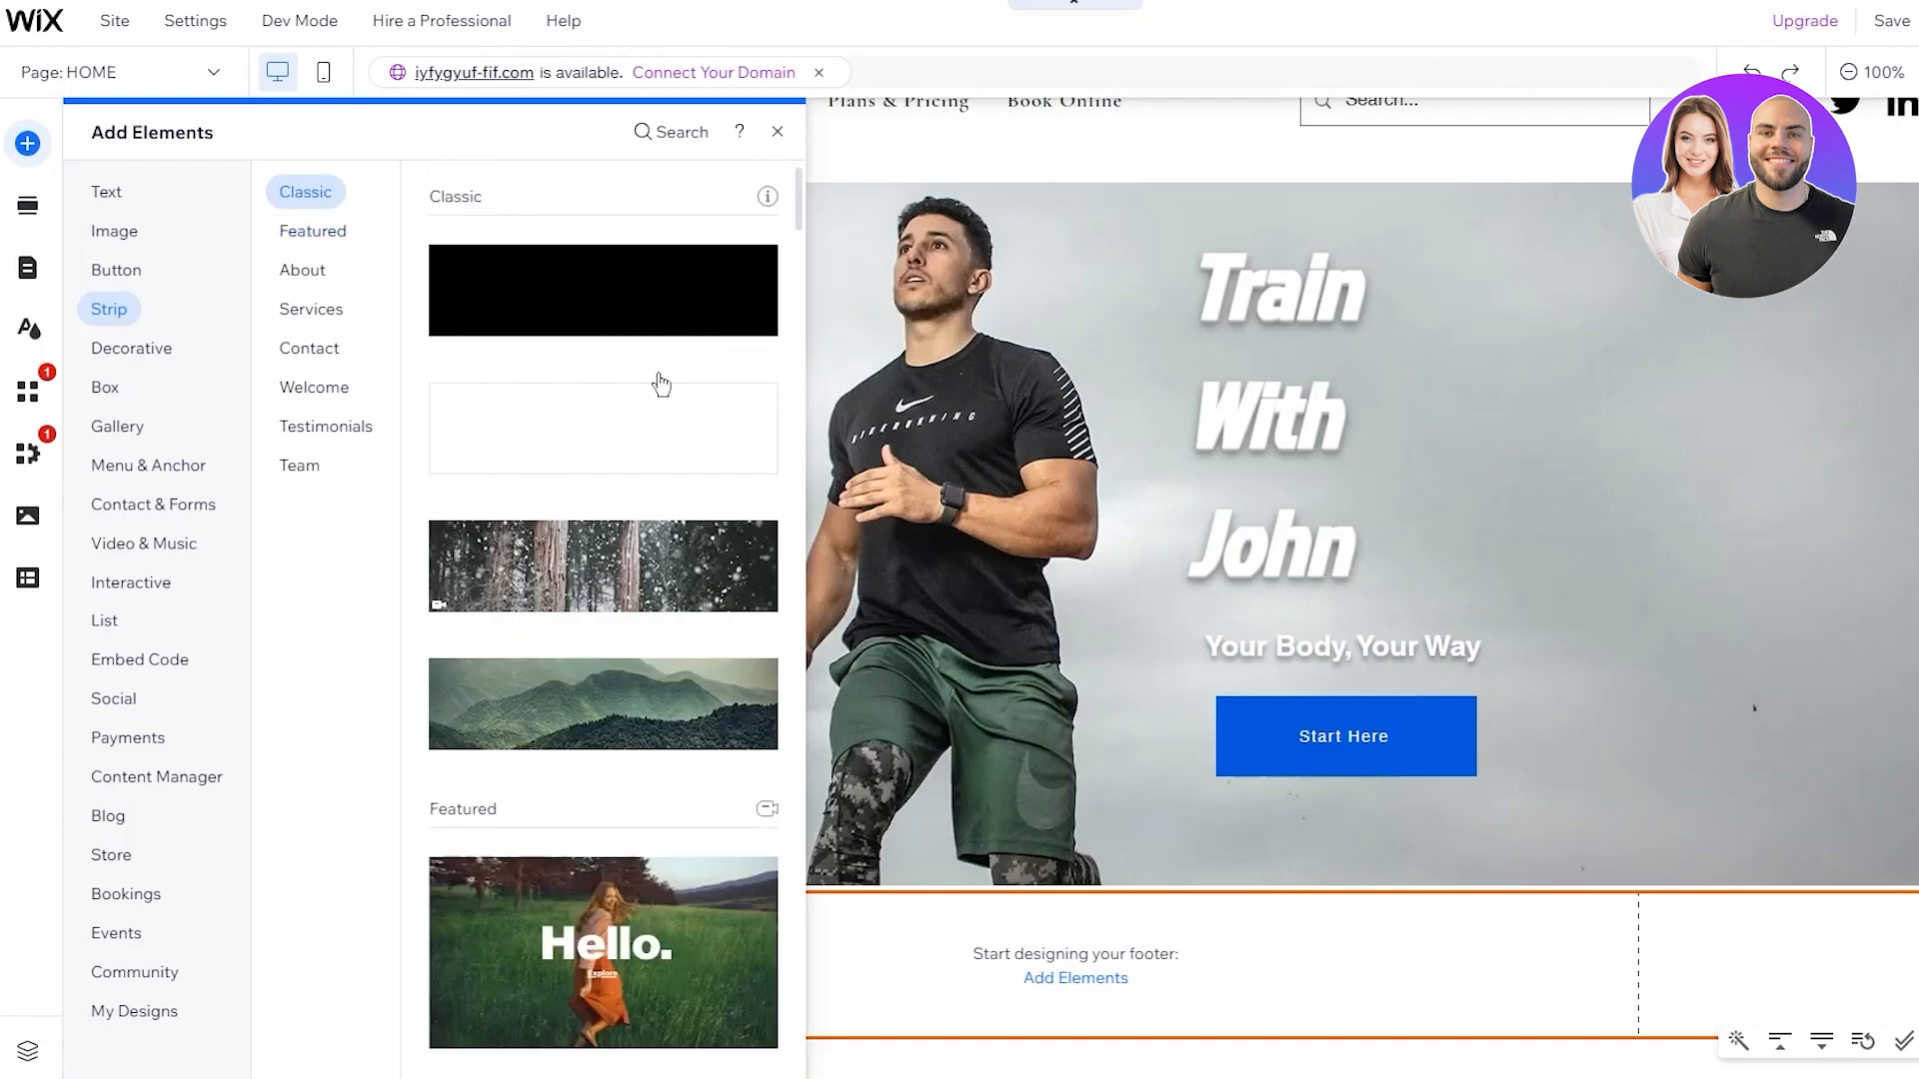
drag(638, 299, 1208, 787)
scroll(1208, 787, down, 3)
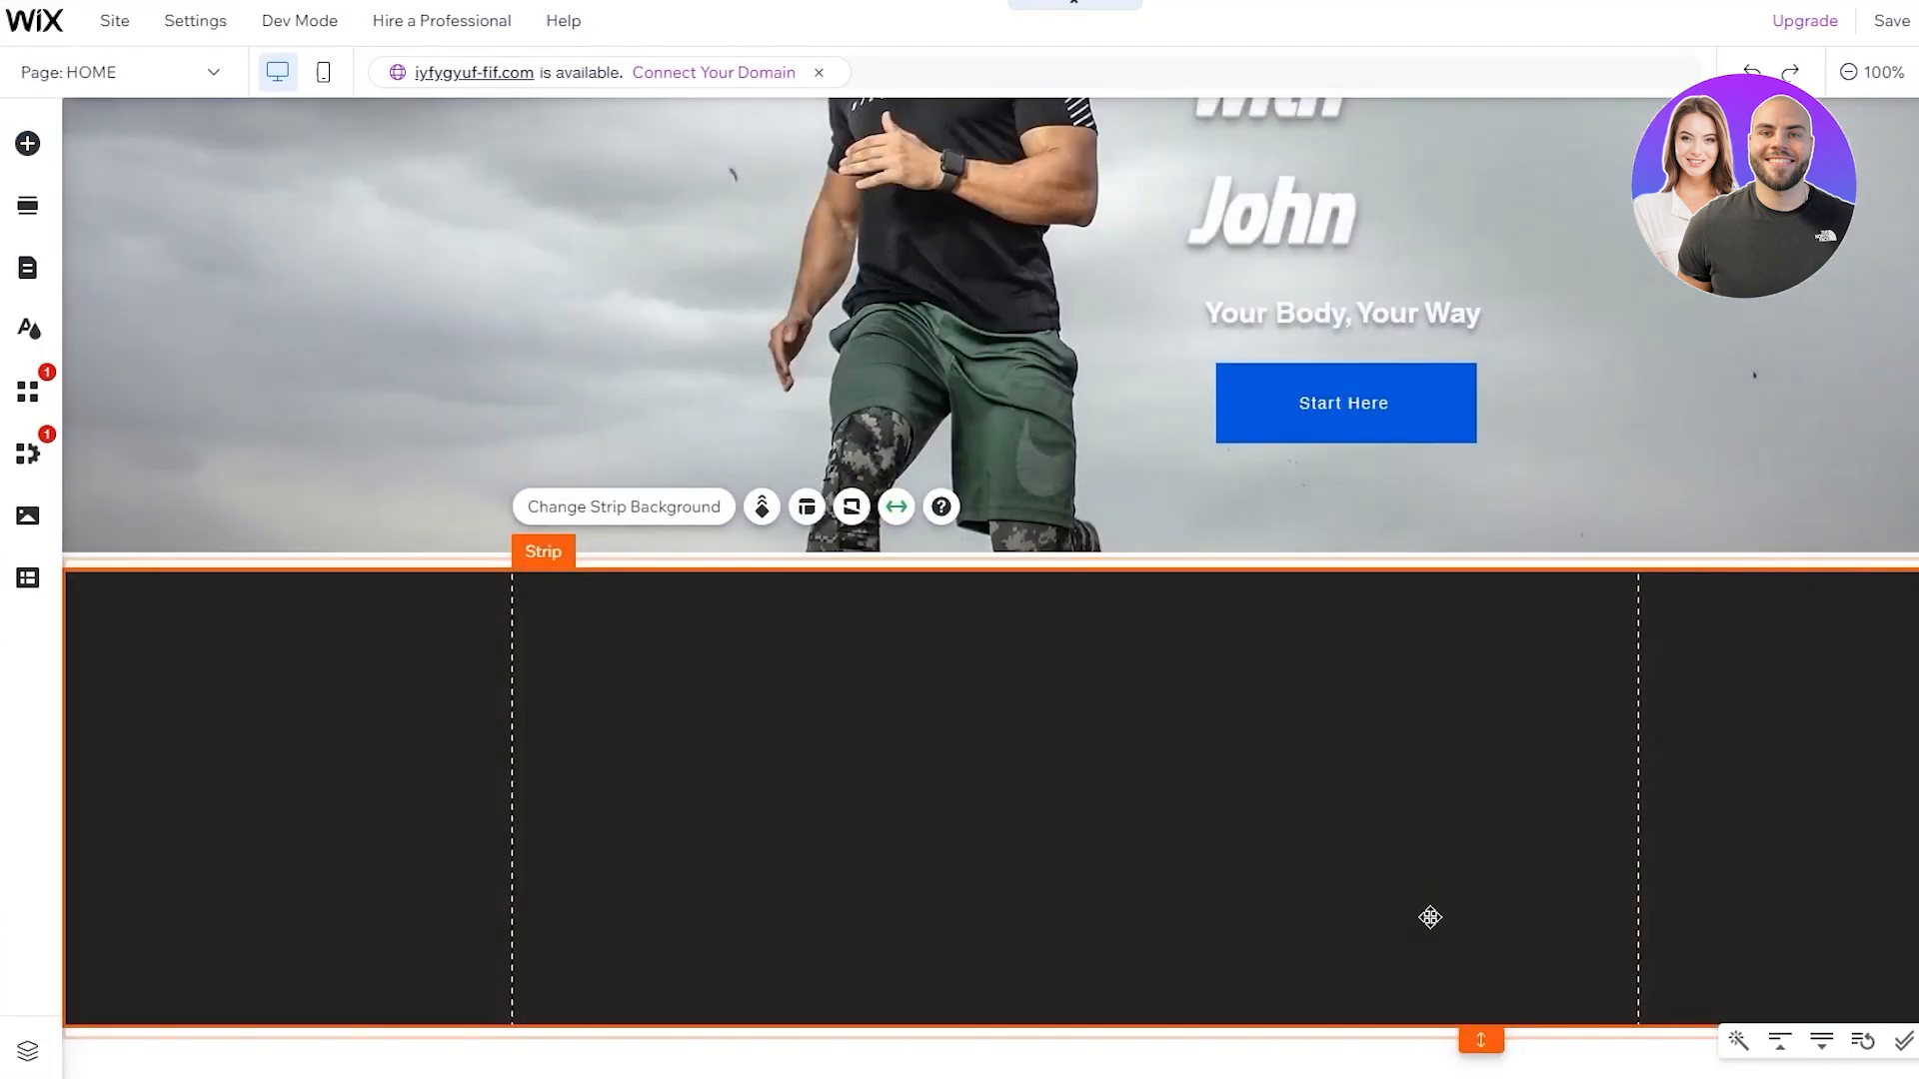
scroll(1430, 916, up, 4)
scroll(1443, 985, down, 4)
Resize the new dark strip down to about 155 px tall
drag(1480, 1044, 1486, 895)
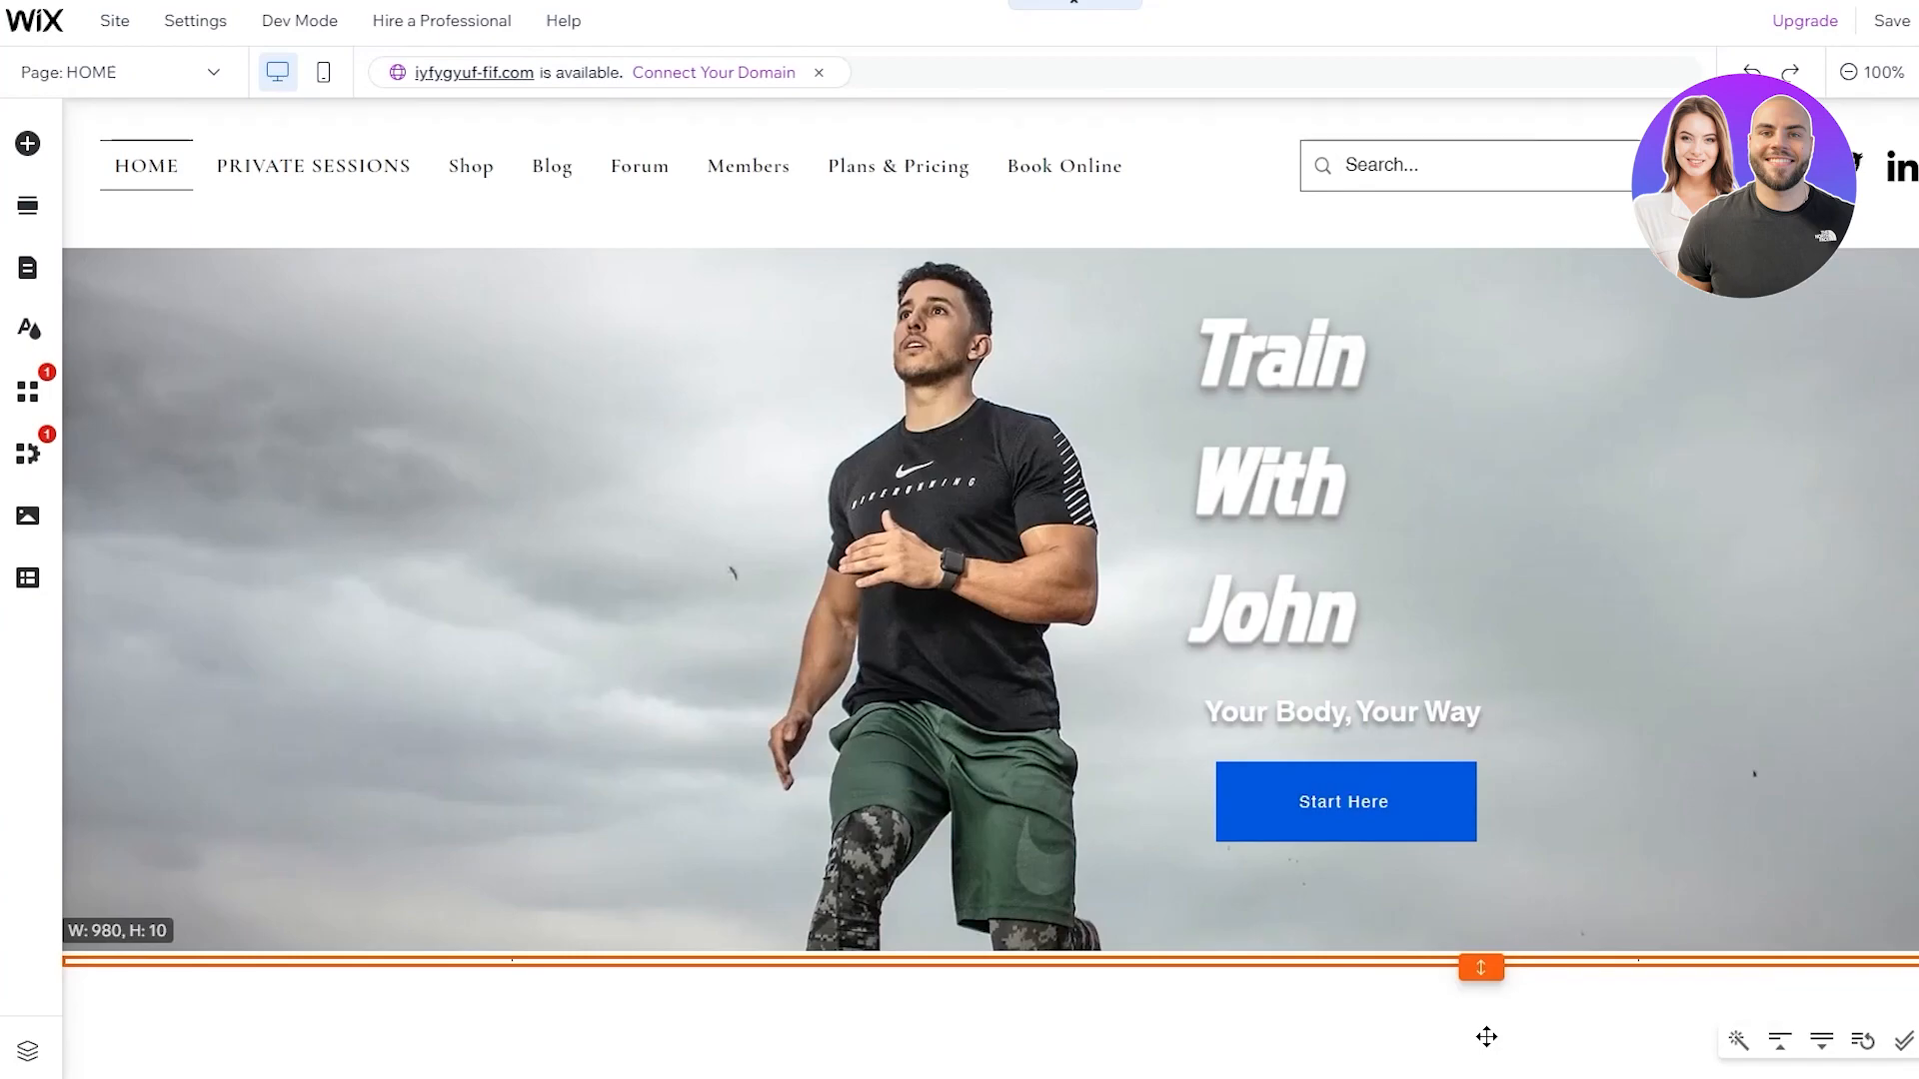
drag(1481, 968, 1480, 971)
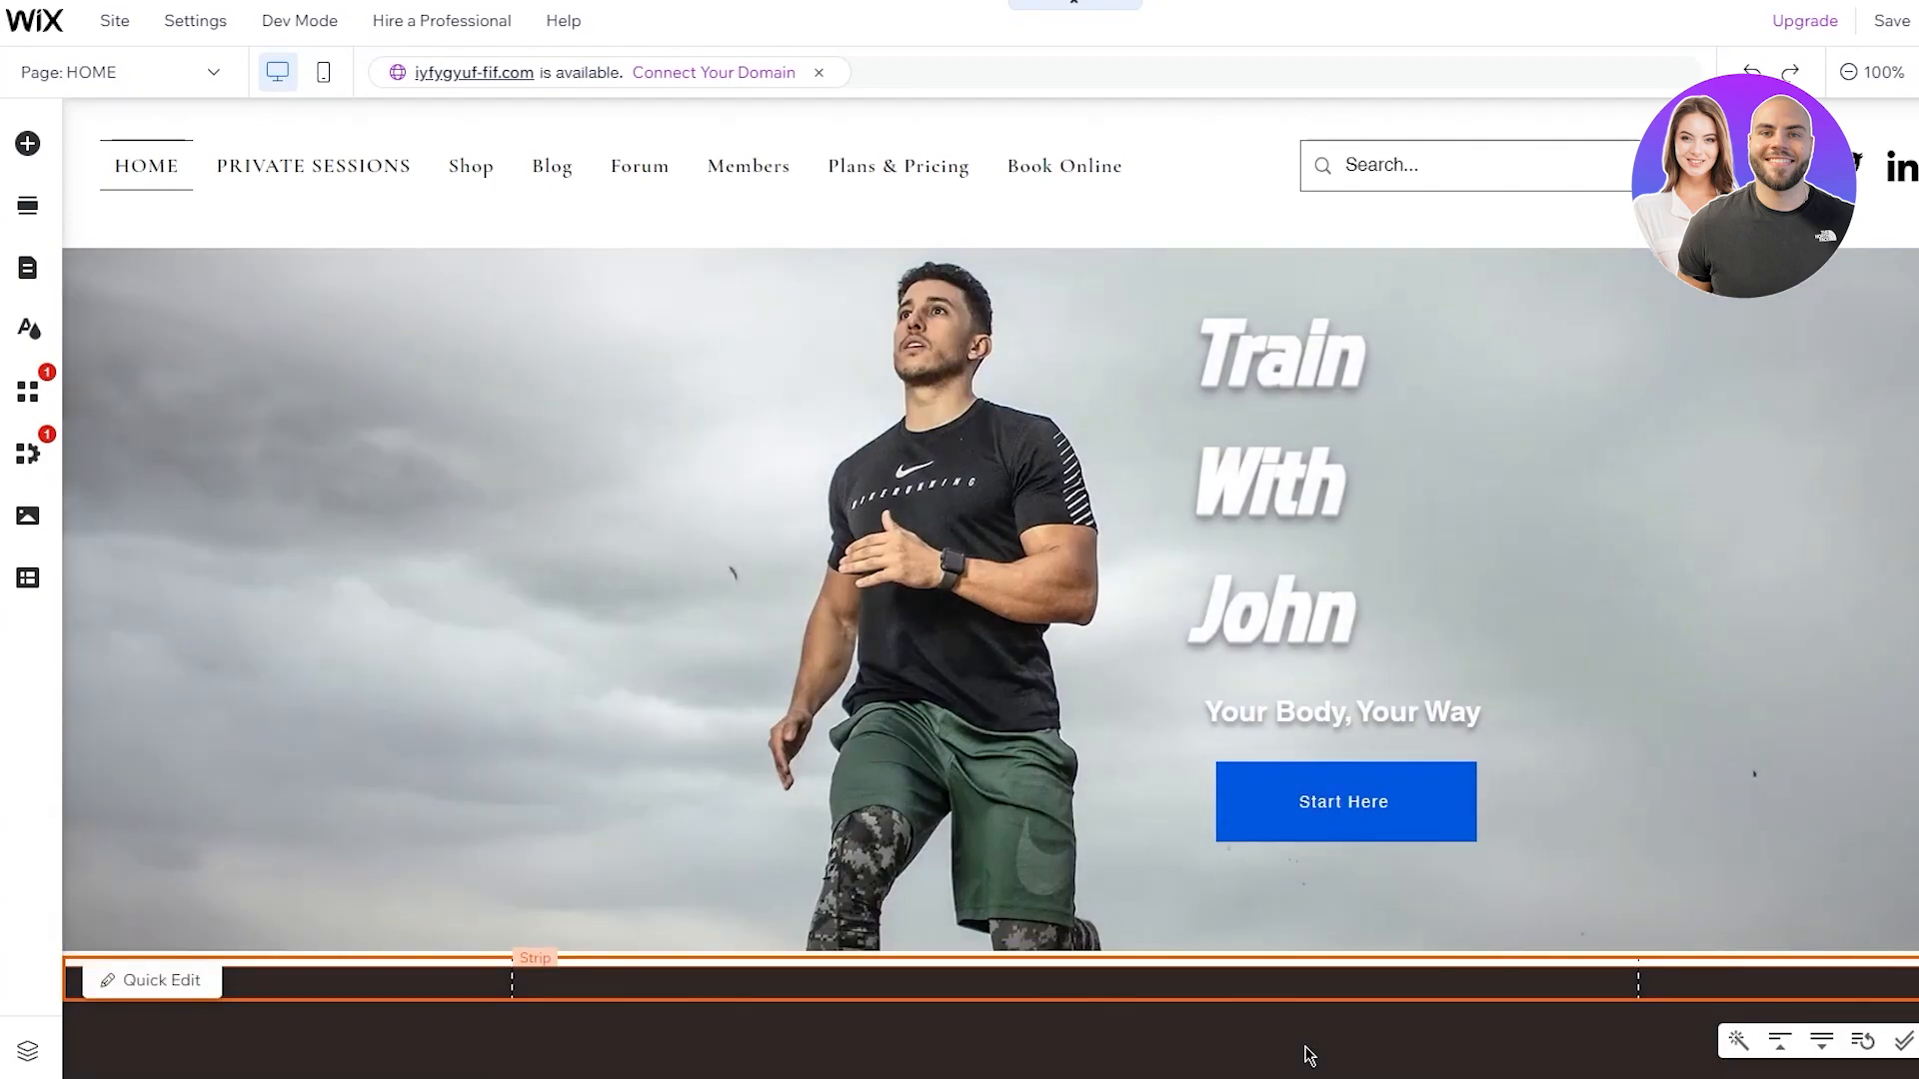
click(1361, 1009)
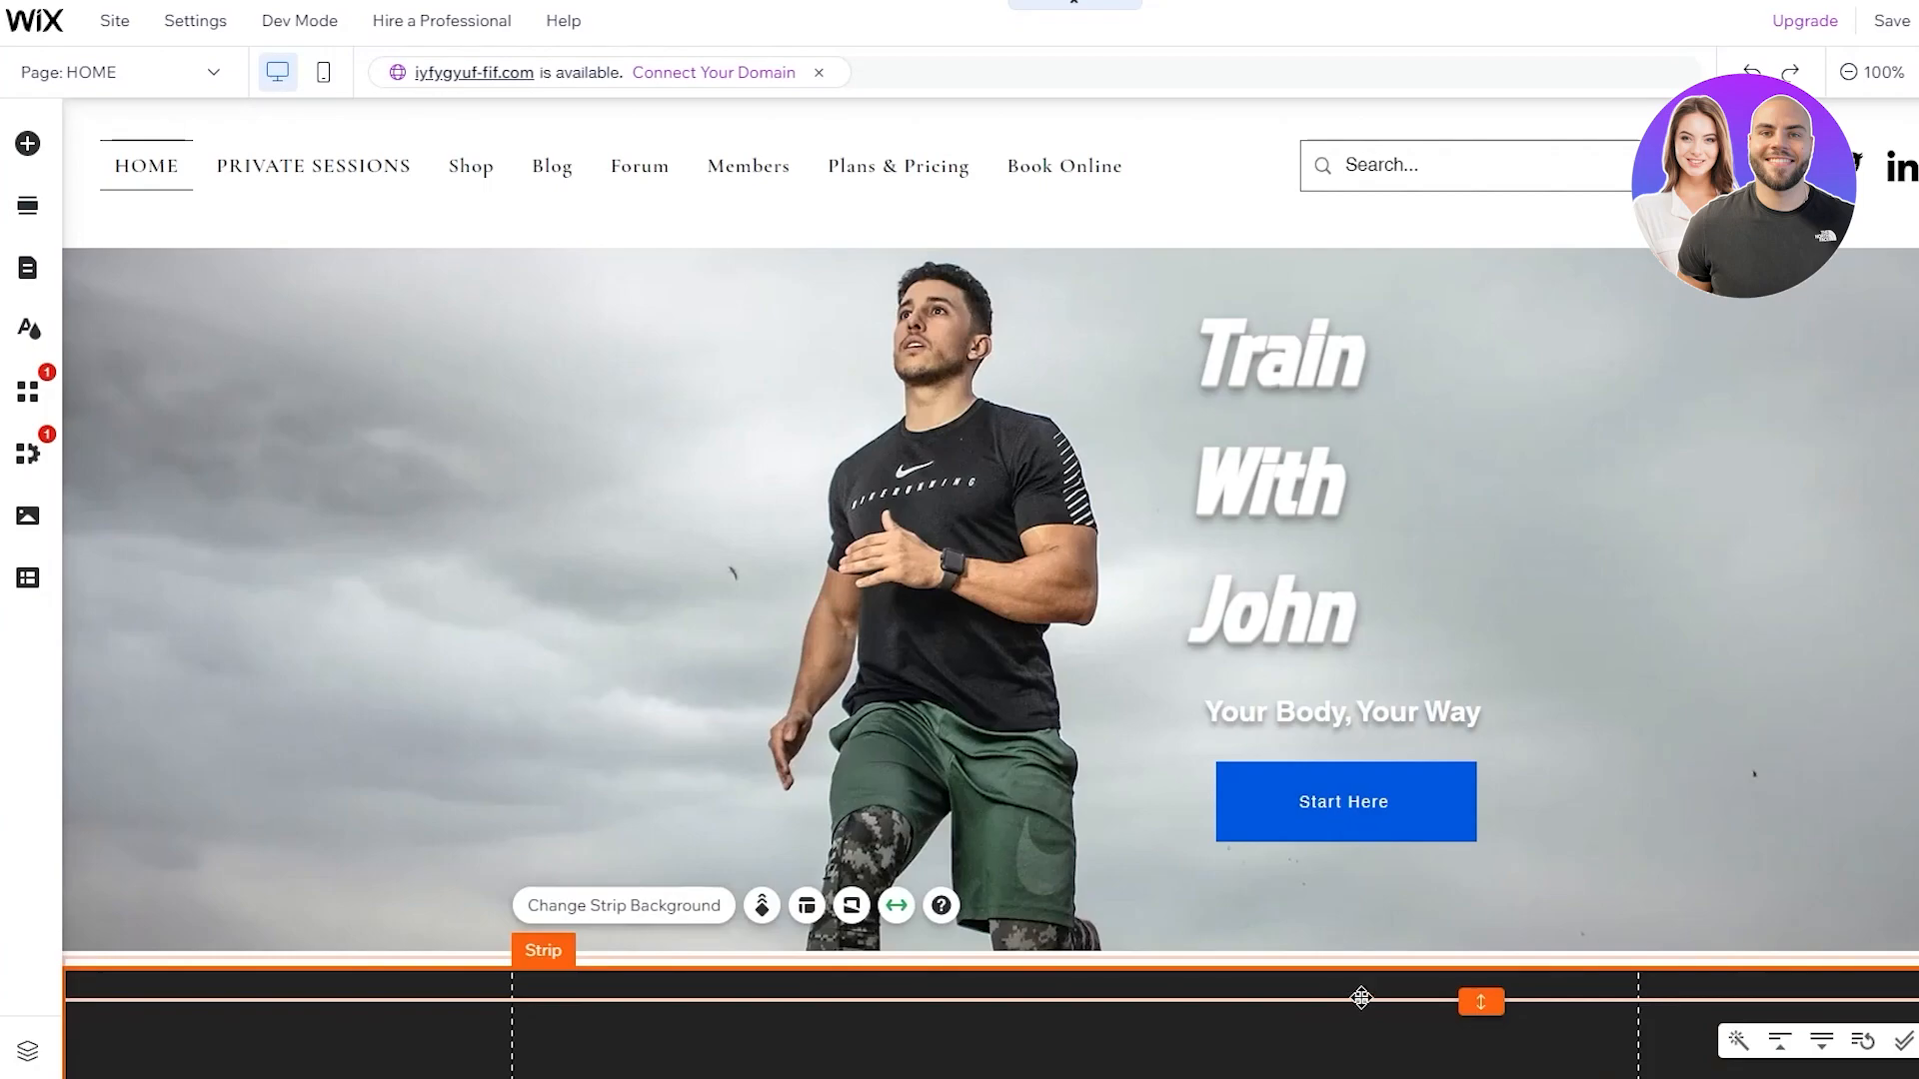
mouse_move(1479, 998)
mouse_down()
mouse_move(1486, 1071)
mouse_move(1492, 994)
mouse_up()
scroll(1429, 977, up, 1)
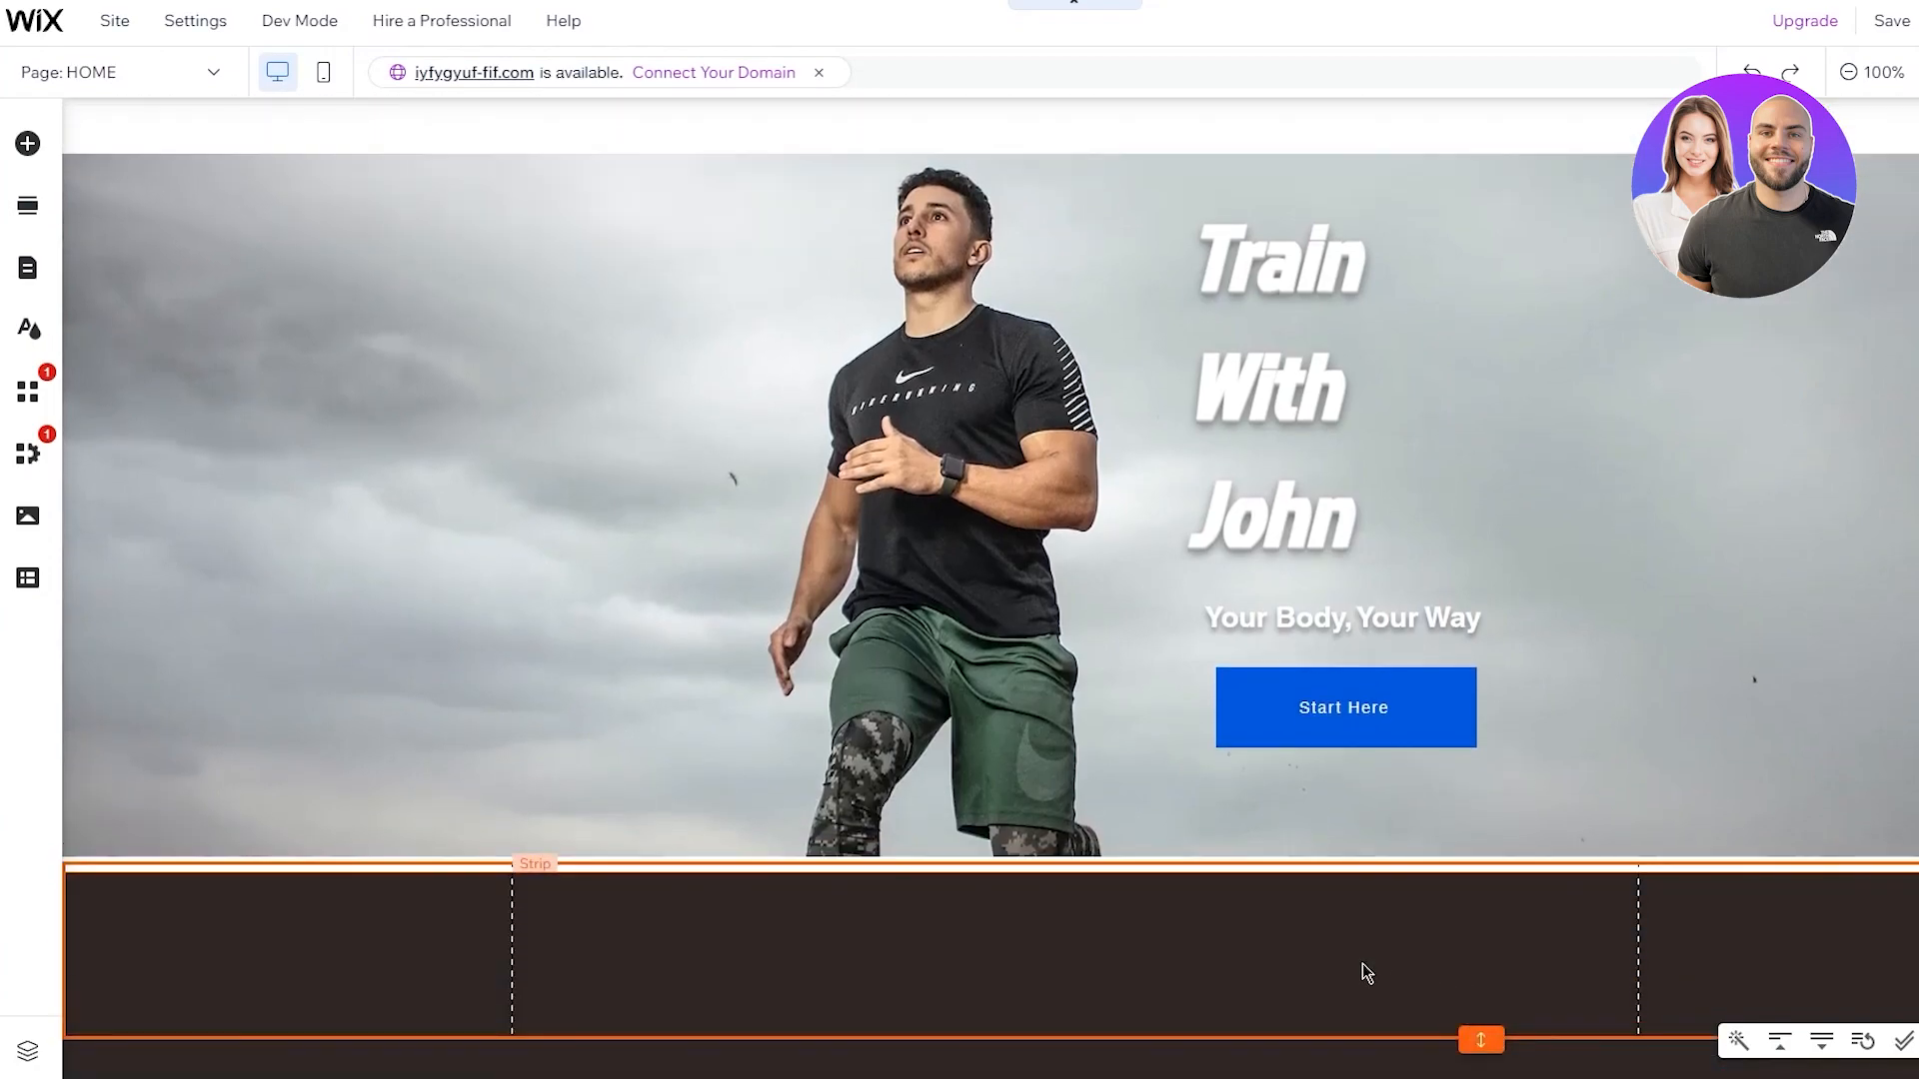
click(1363, 963)
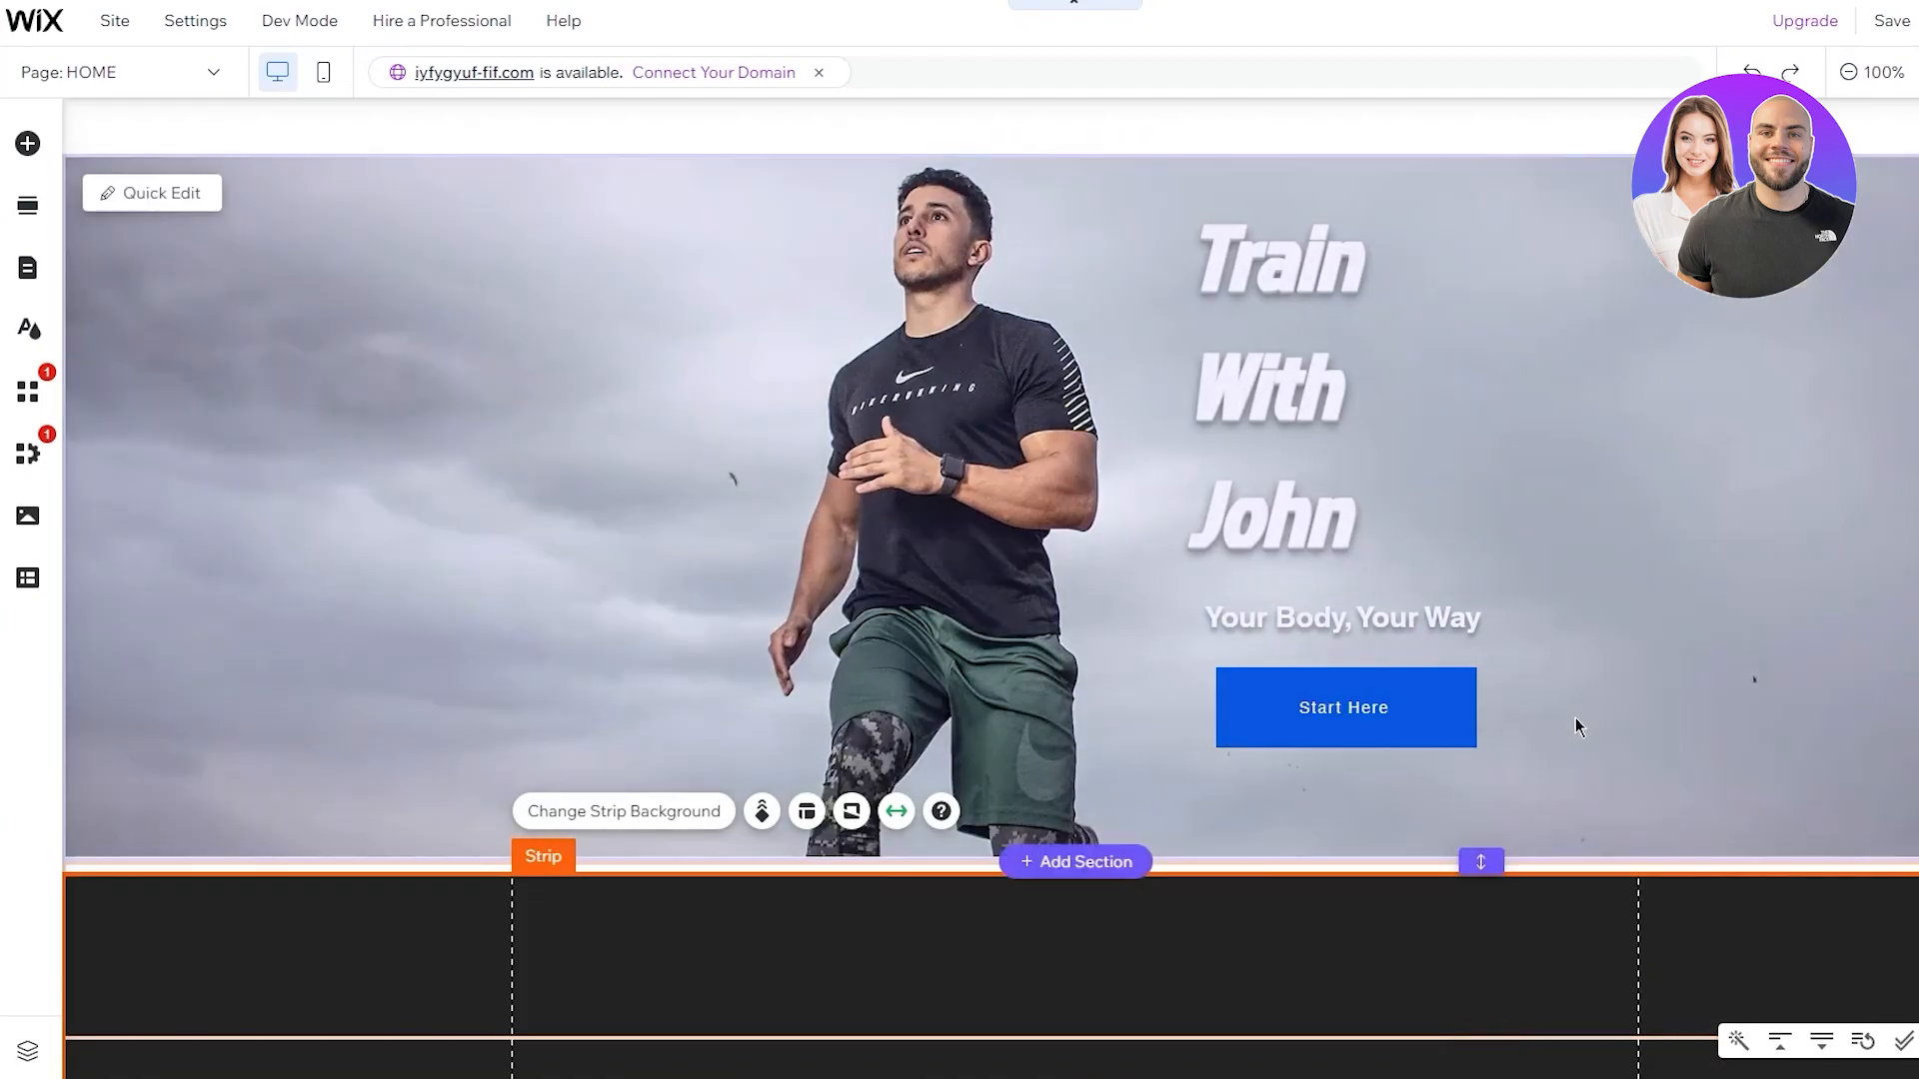
click(1575, 720)
click(1523, 984)
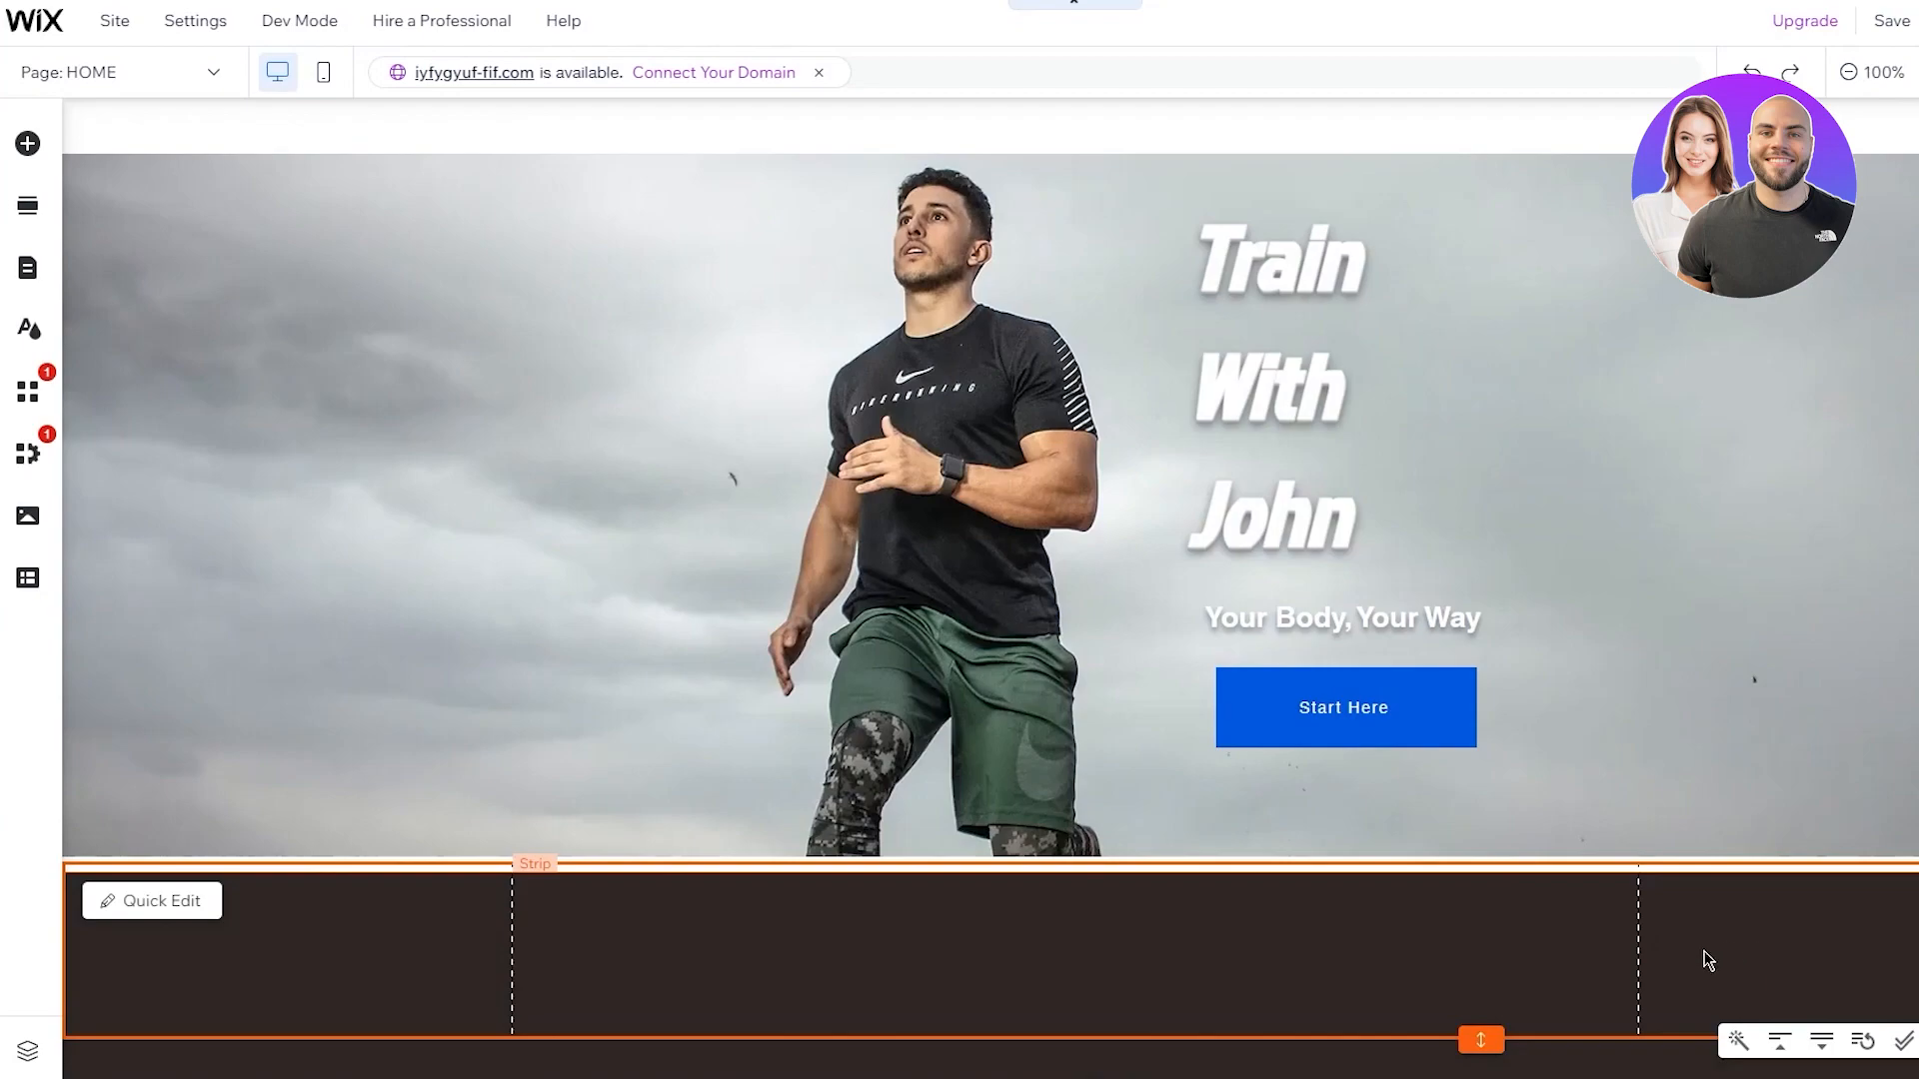
click(1703, 955)
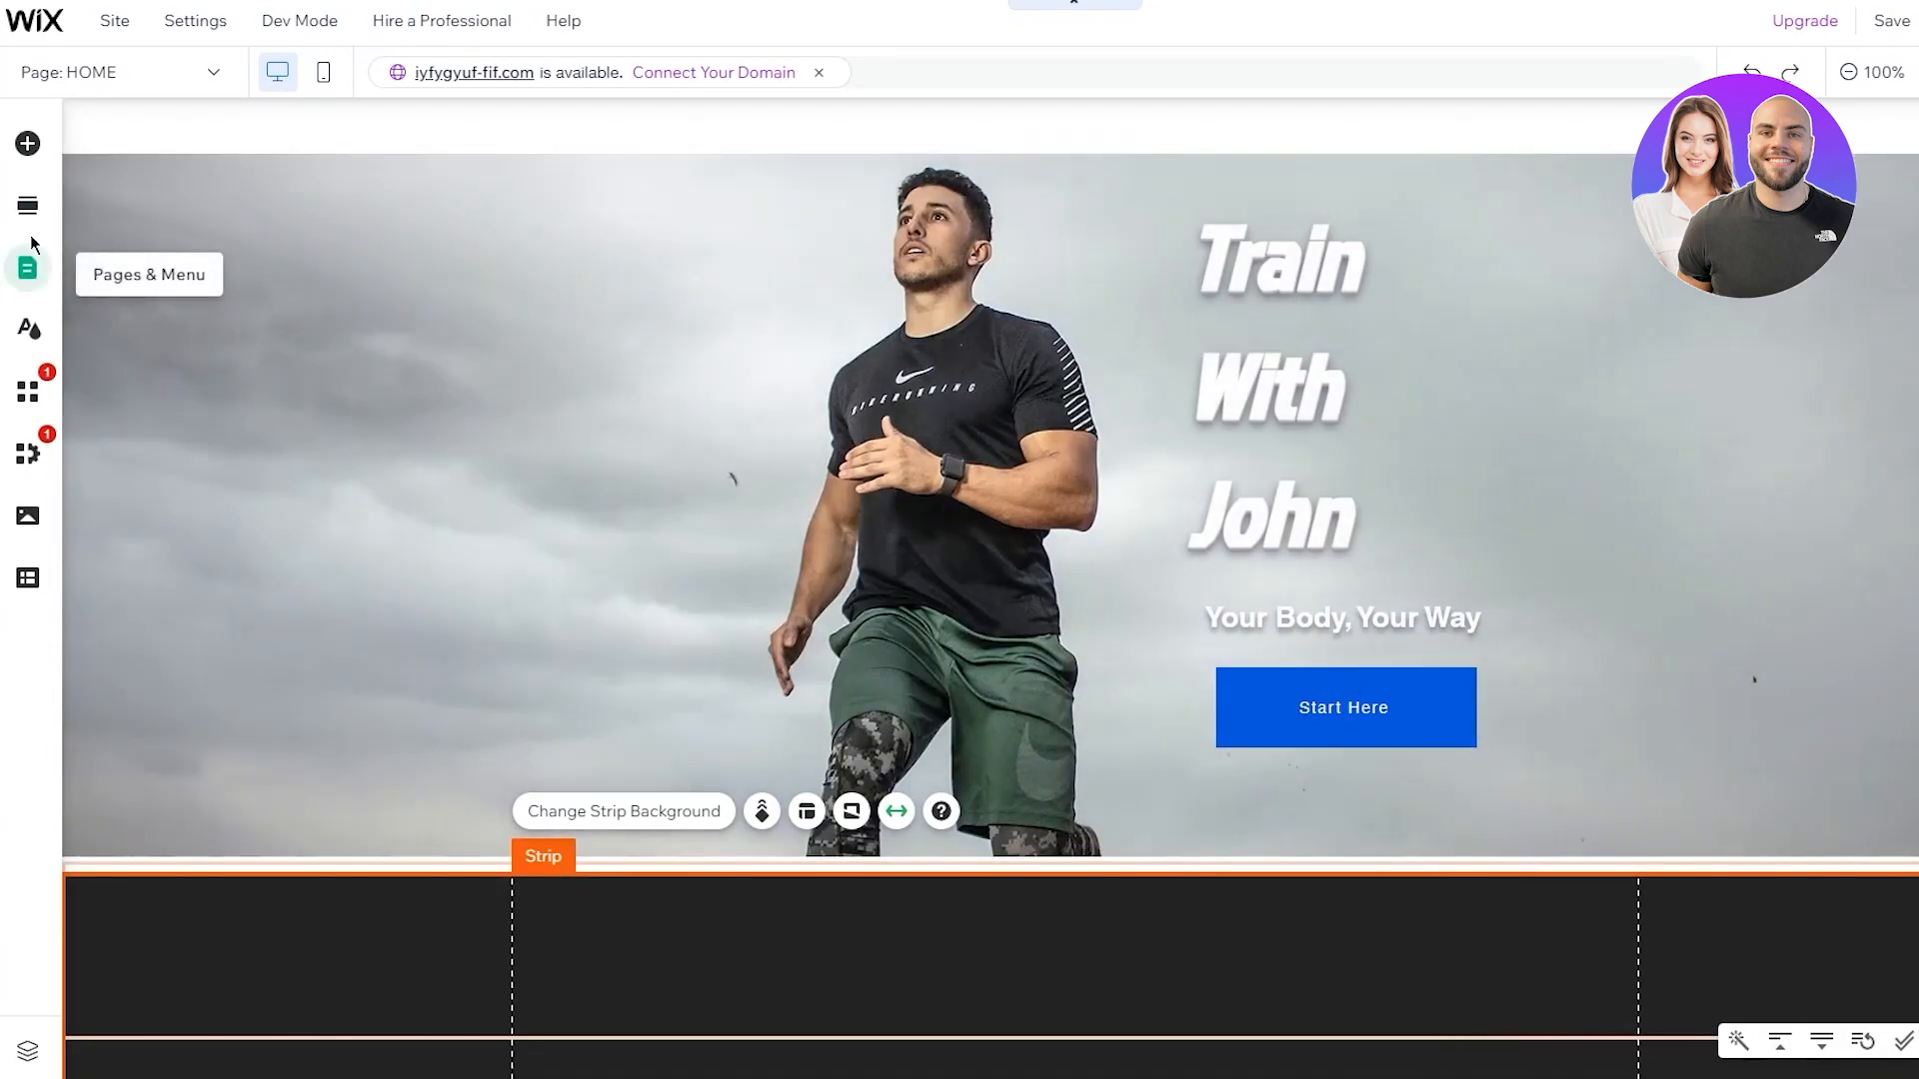
Browse the Add Elements categories, from Services strips through Embed Code
click(40, 146)
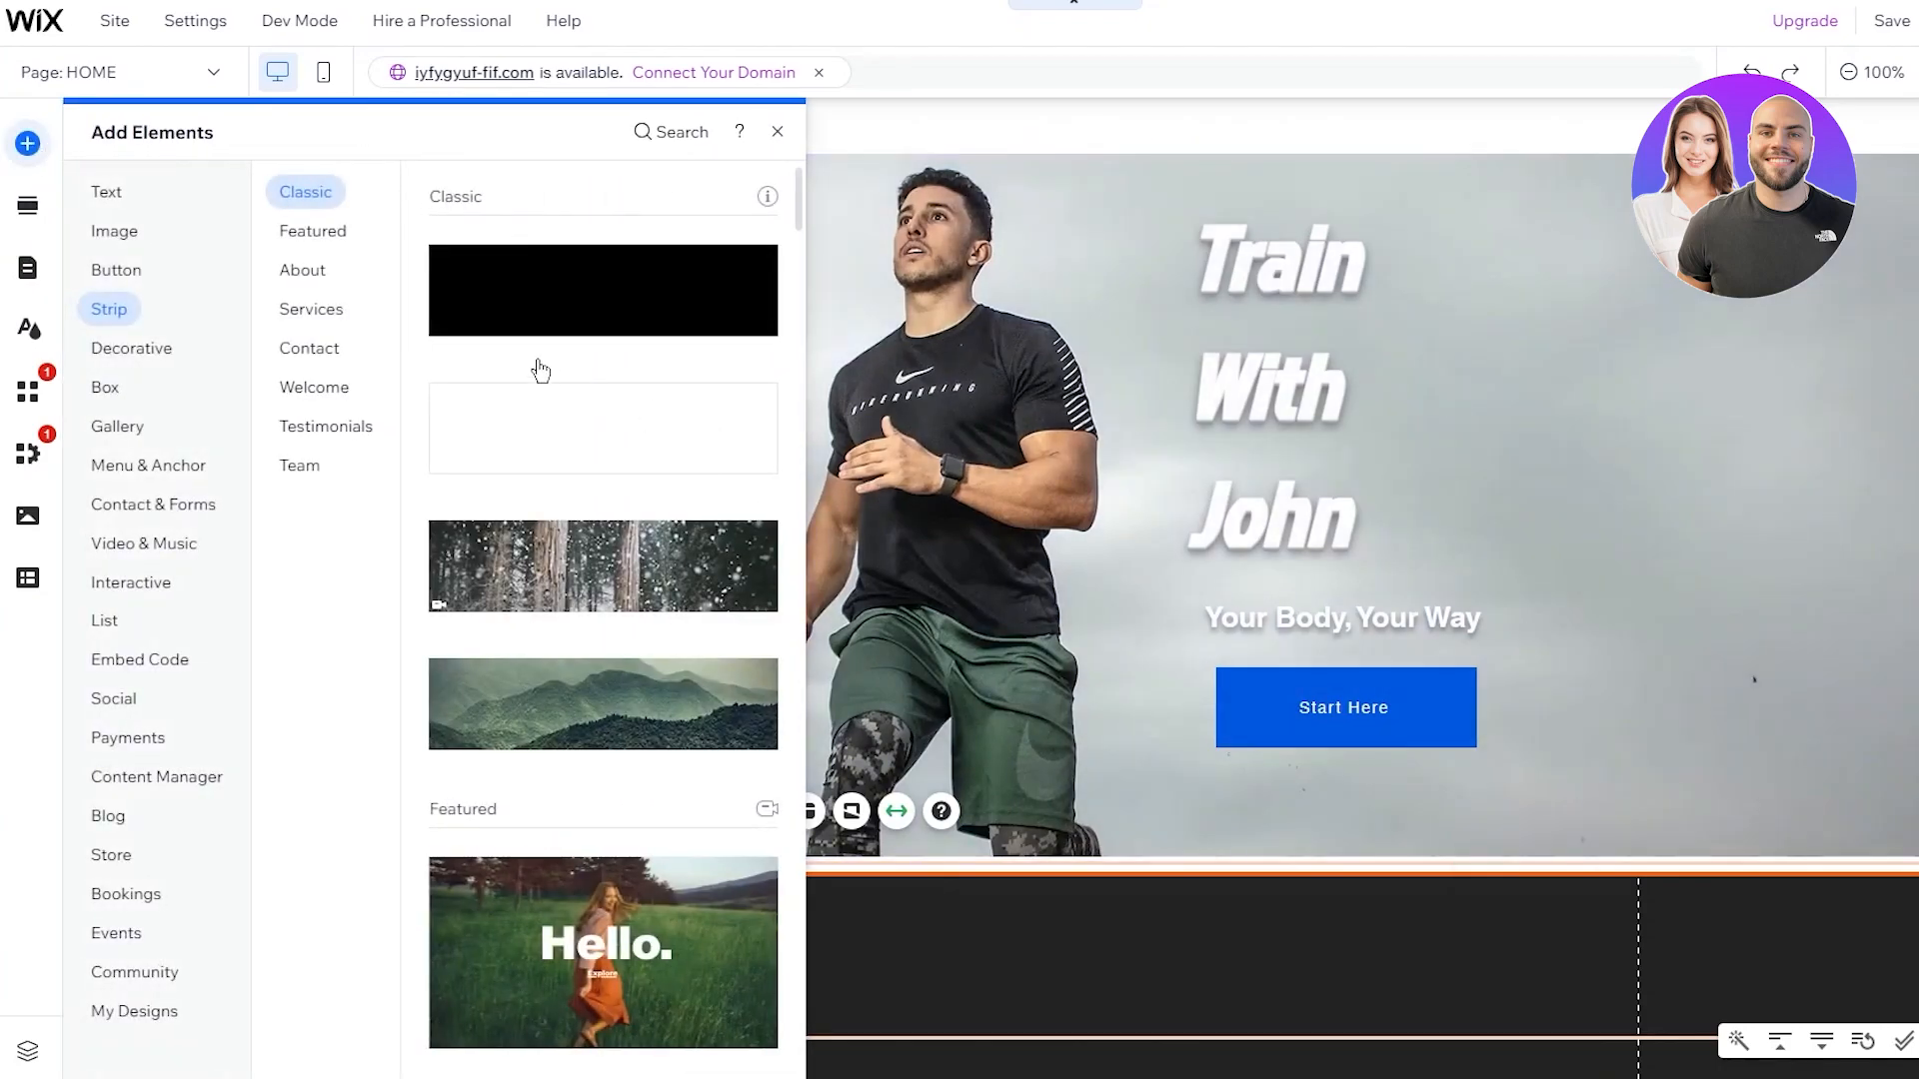
click(319, 305)
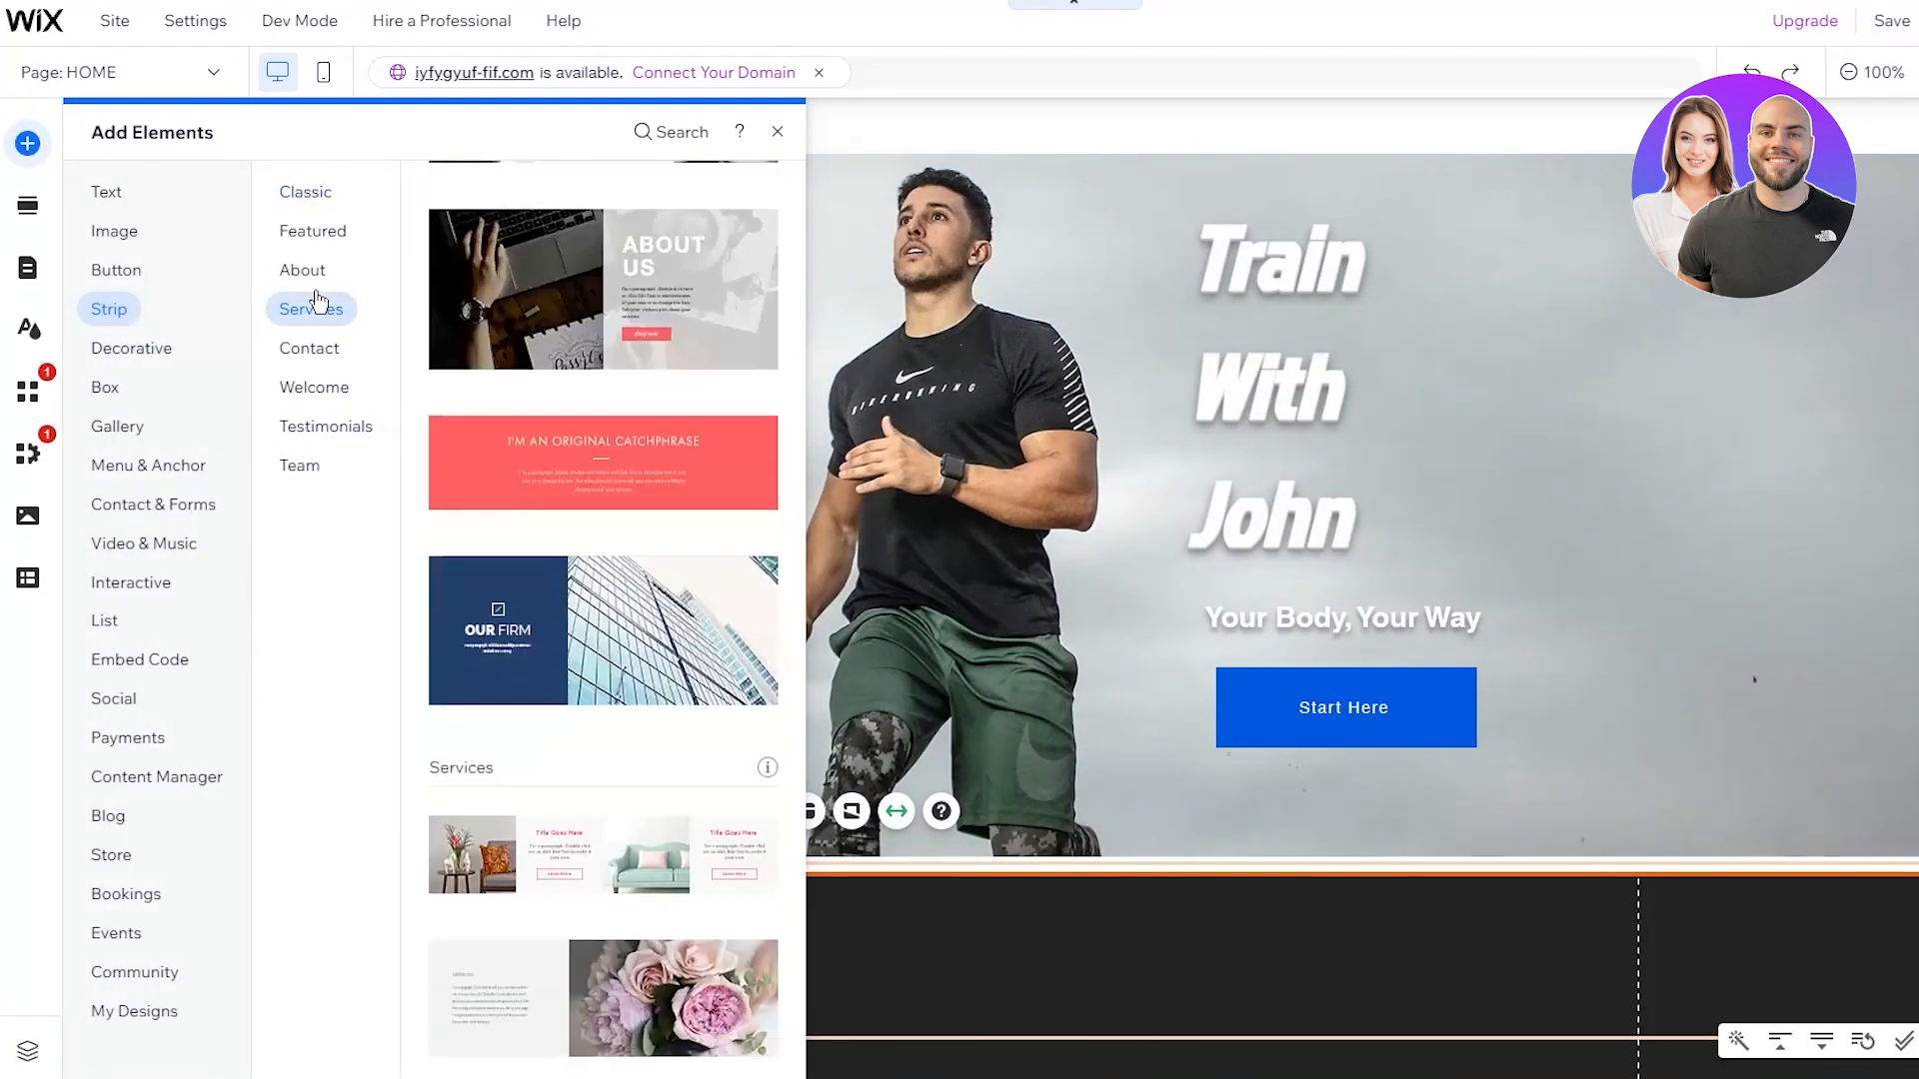
scroll(571, 515, down, 15)
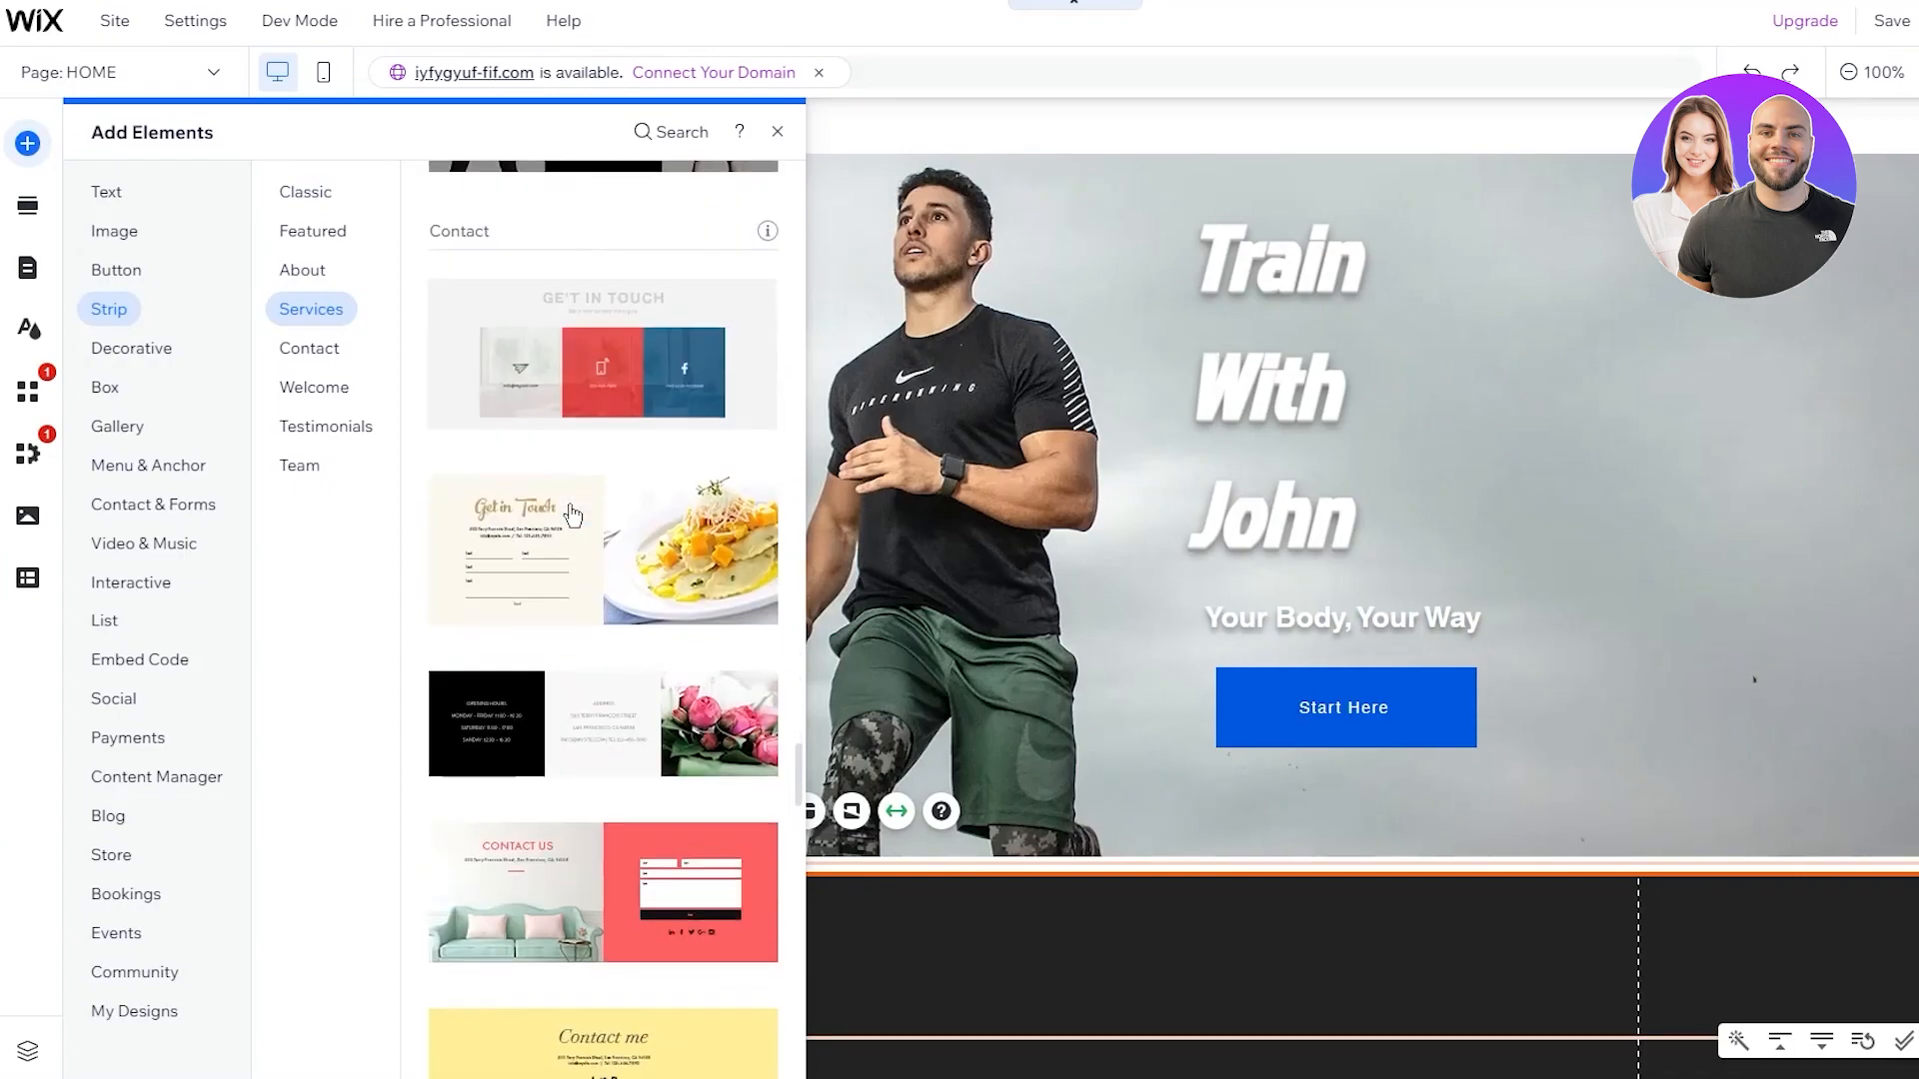
scroll(571, 515, down, 10)
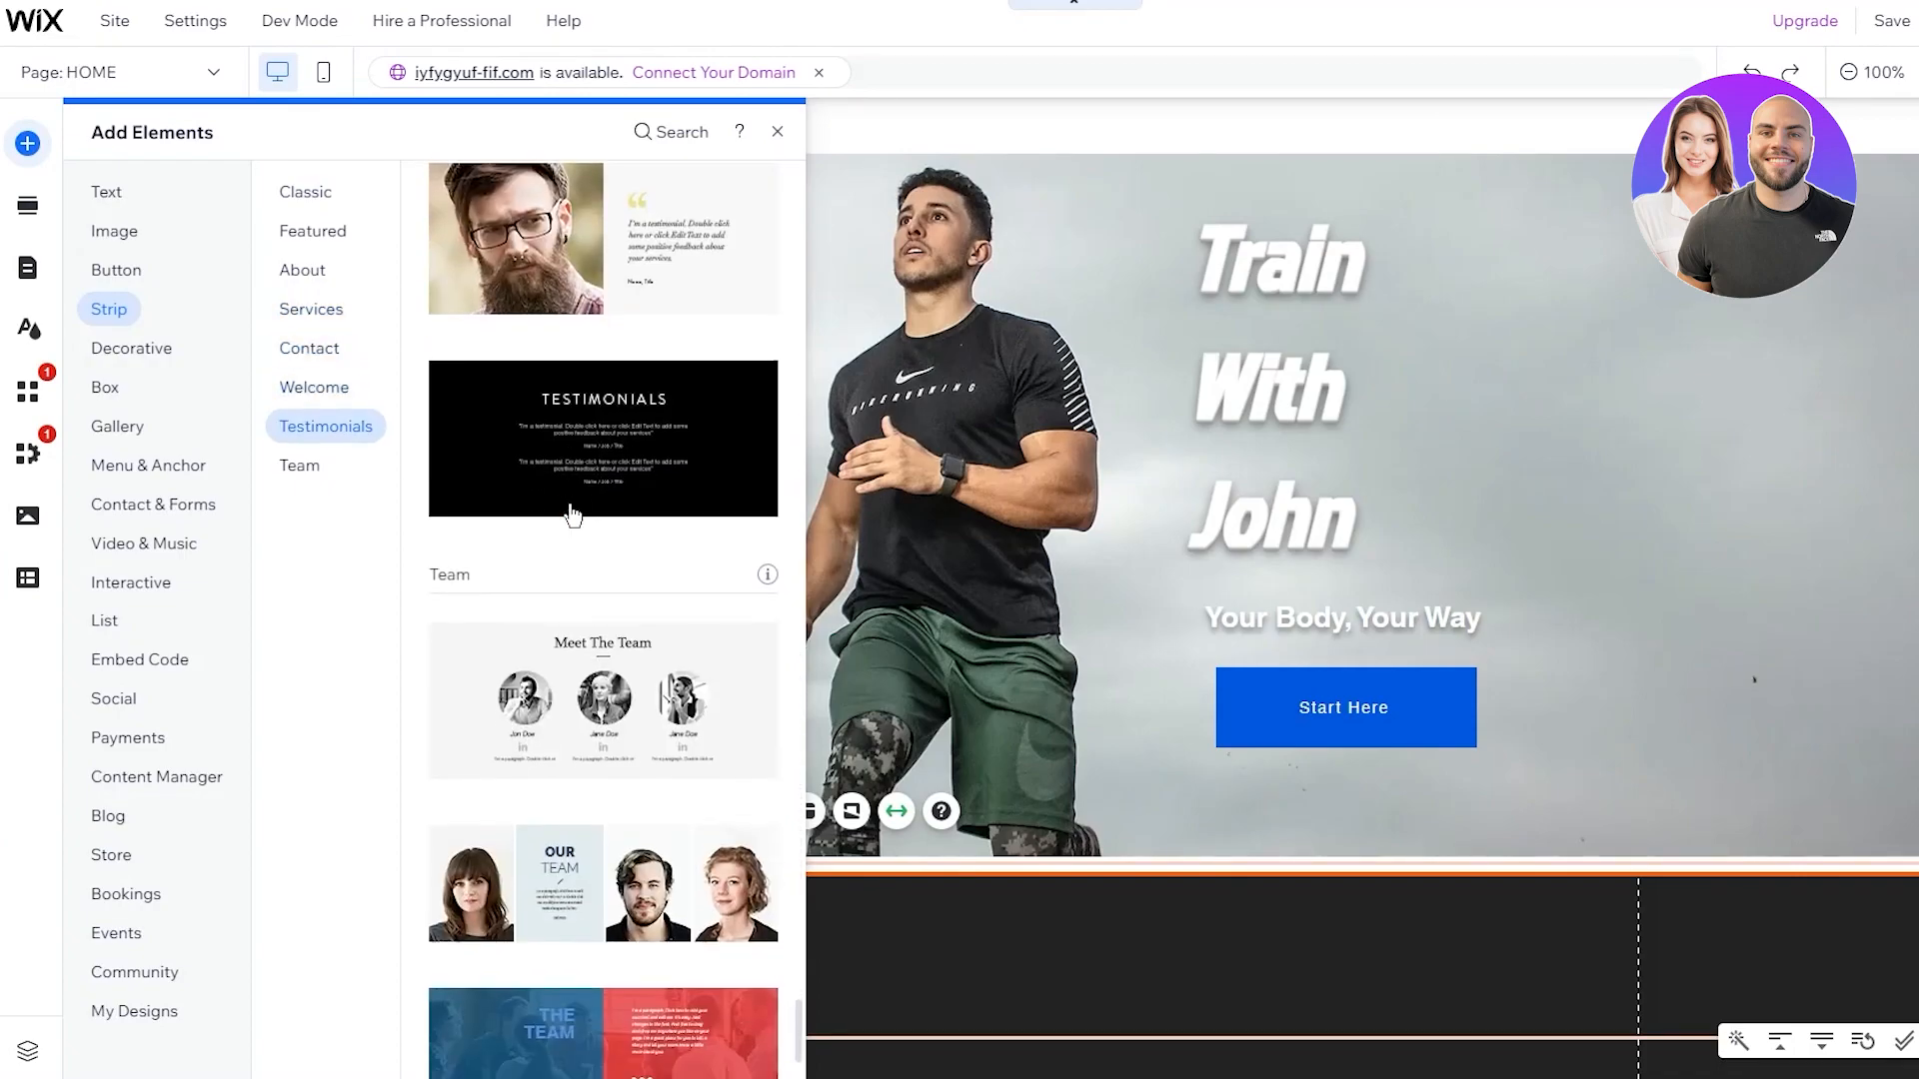
click(156, 510)
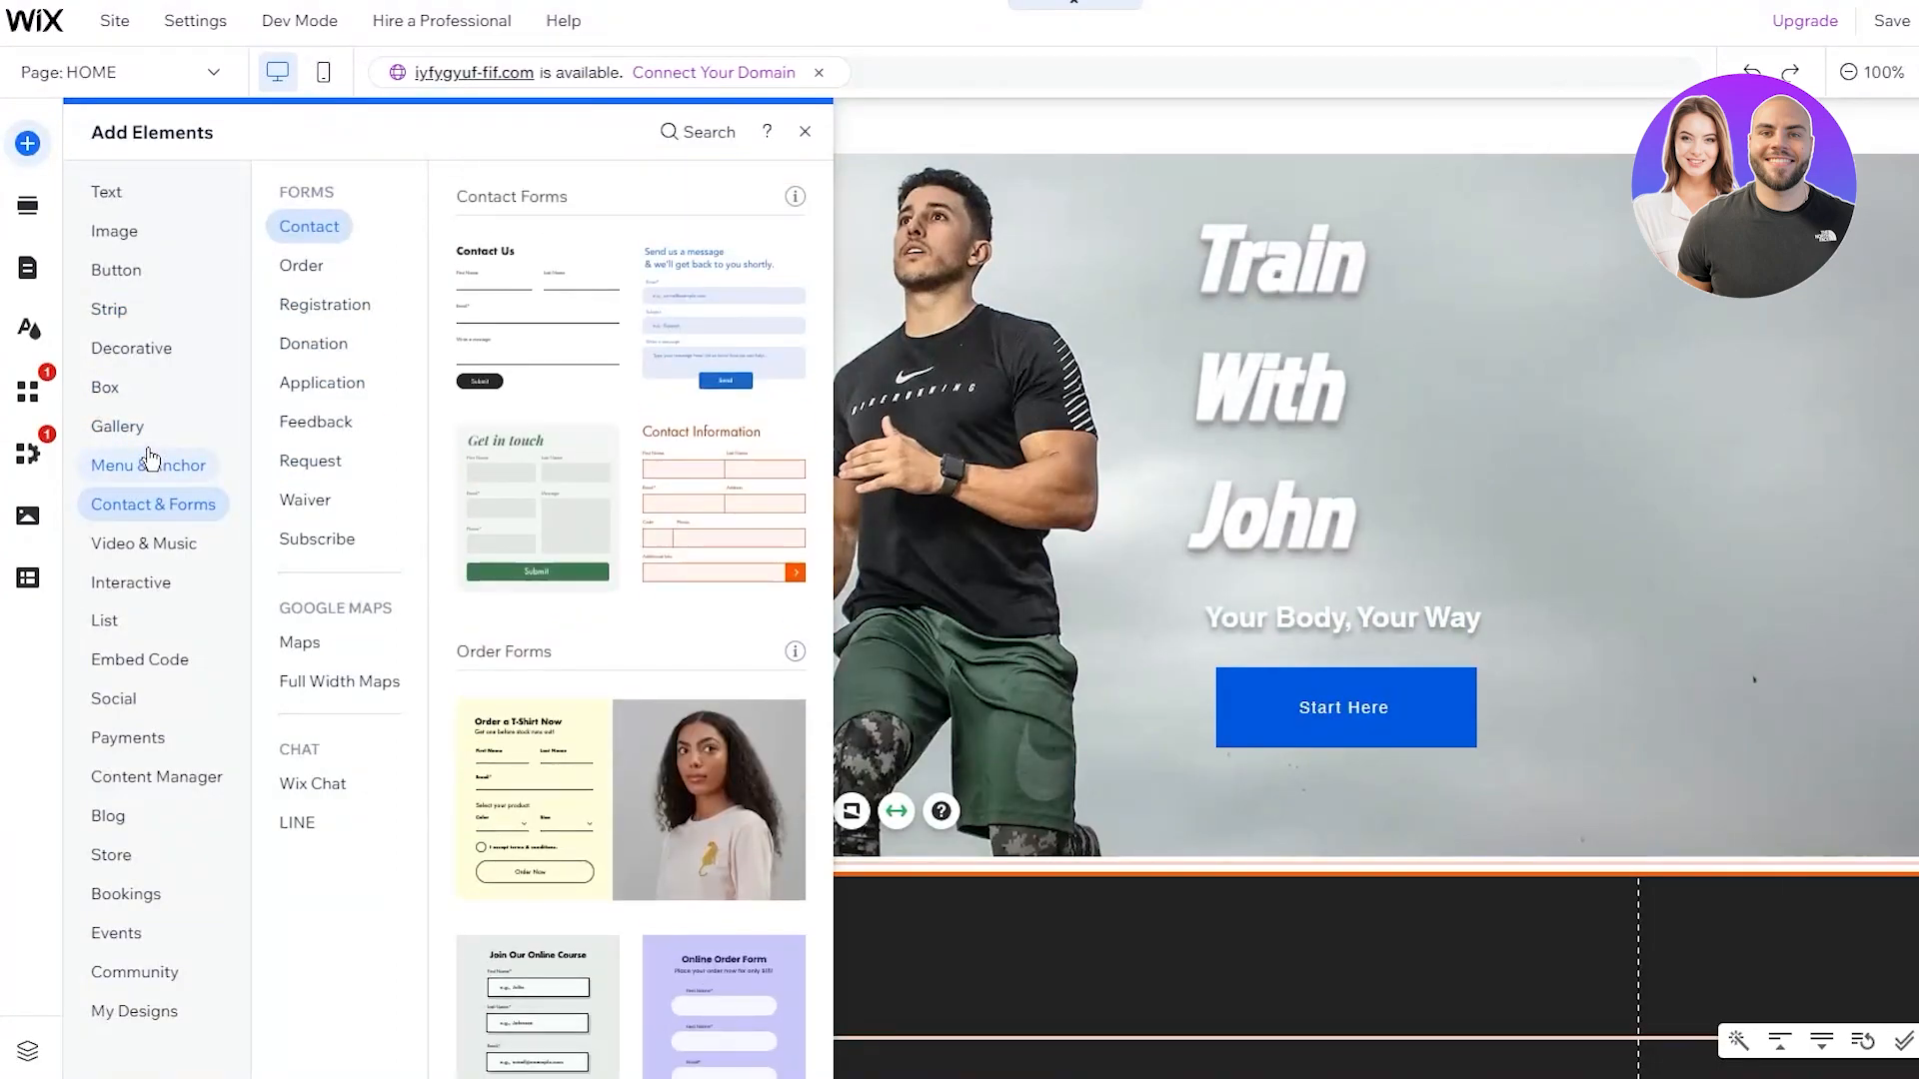
click(150, 544)
click(111, 590)
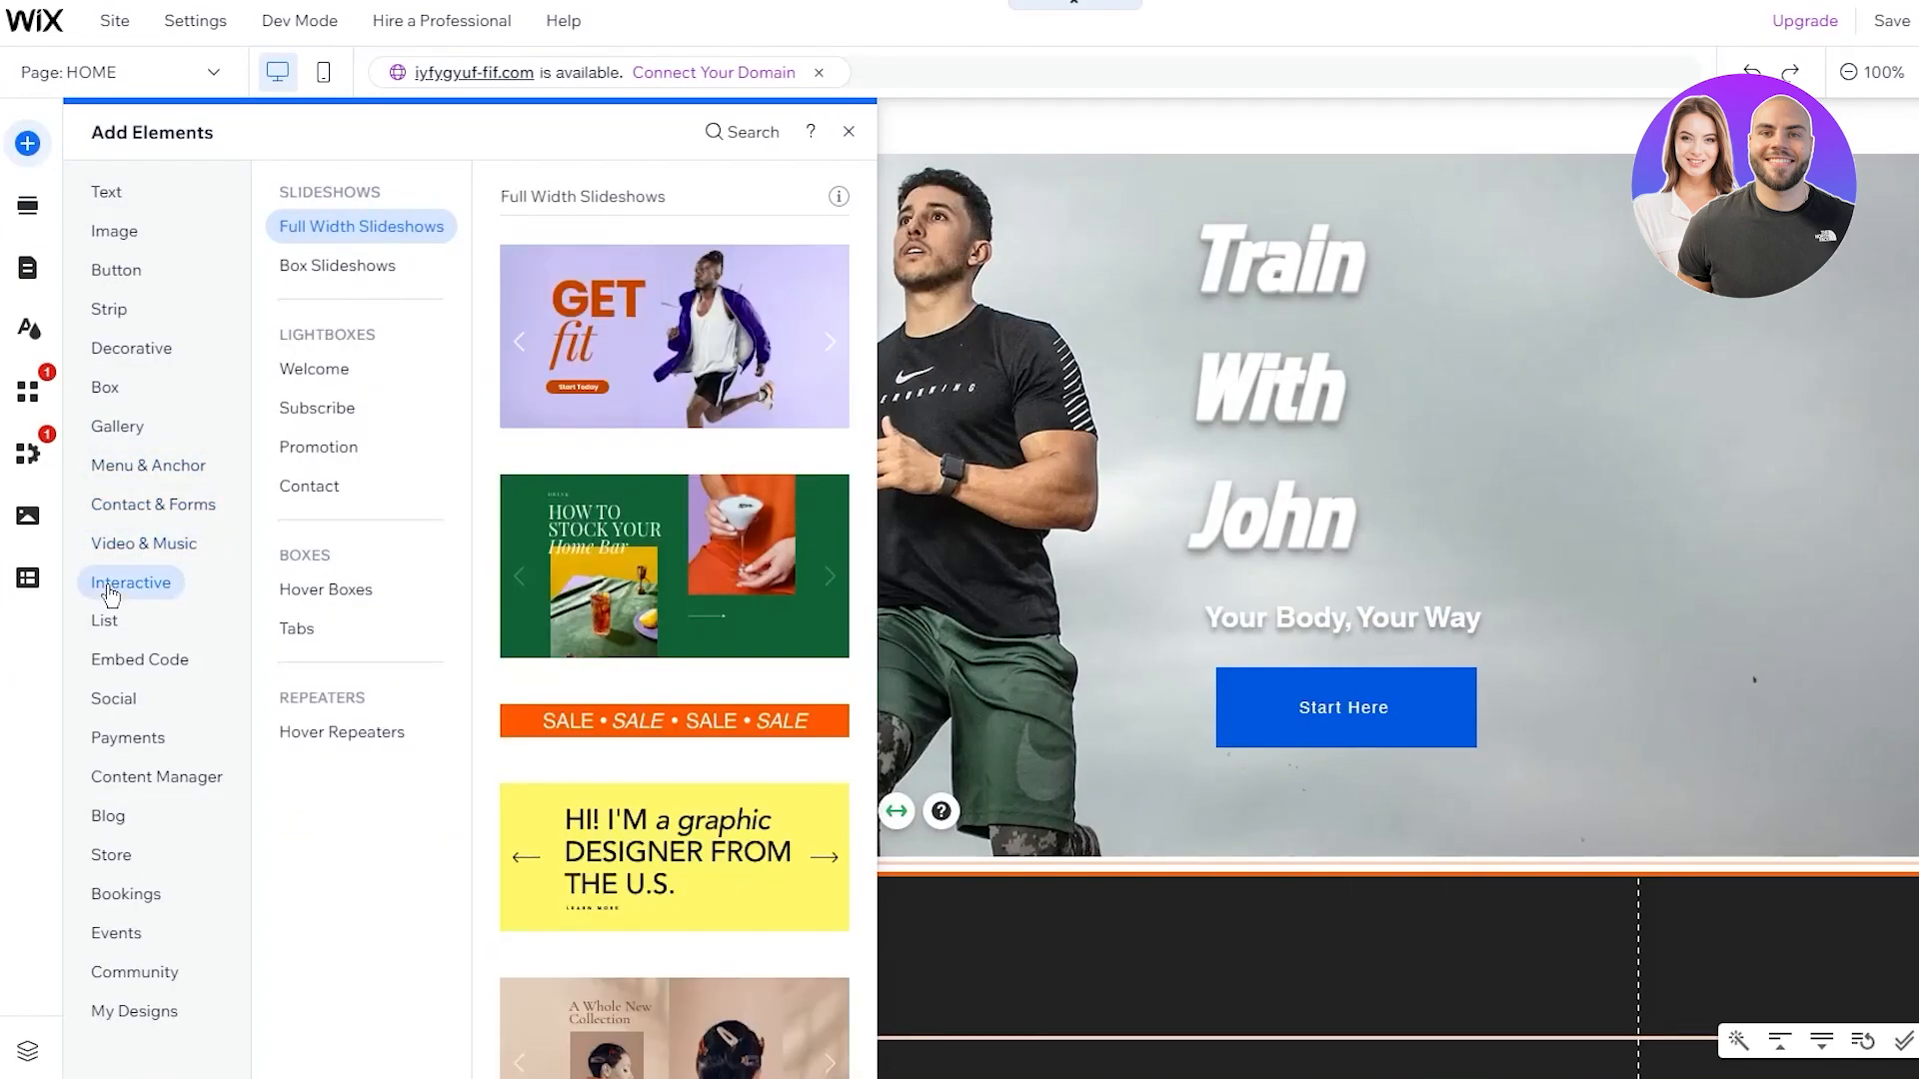
click(106, 621)
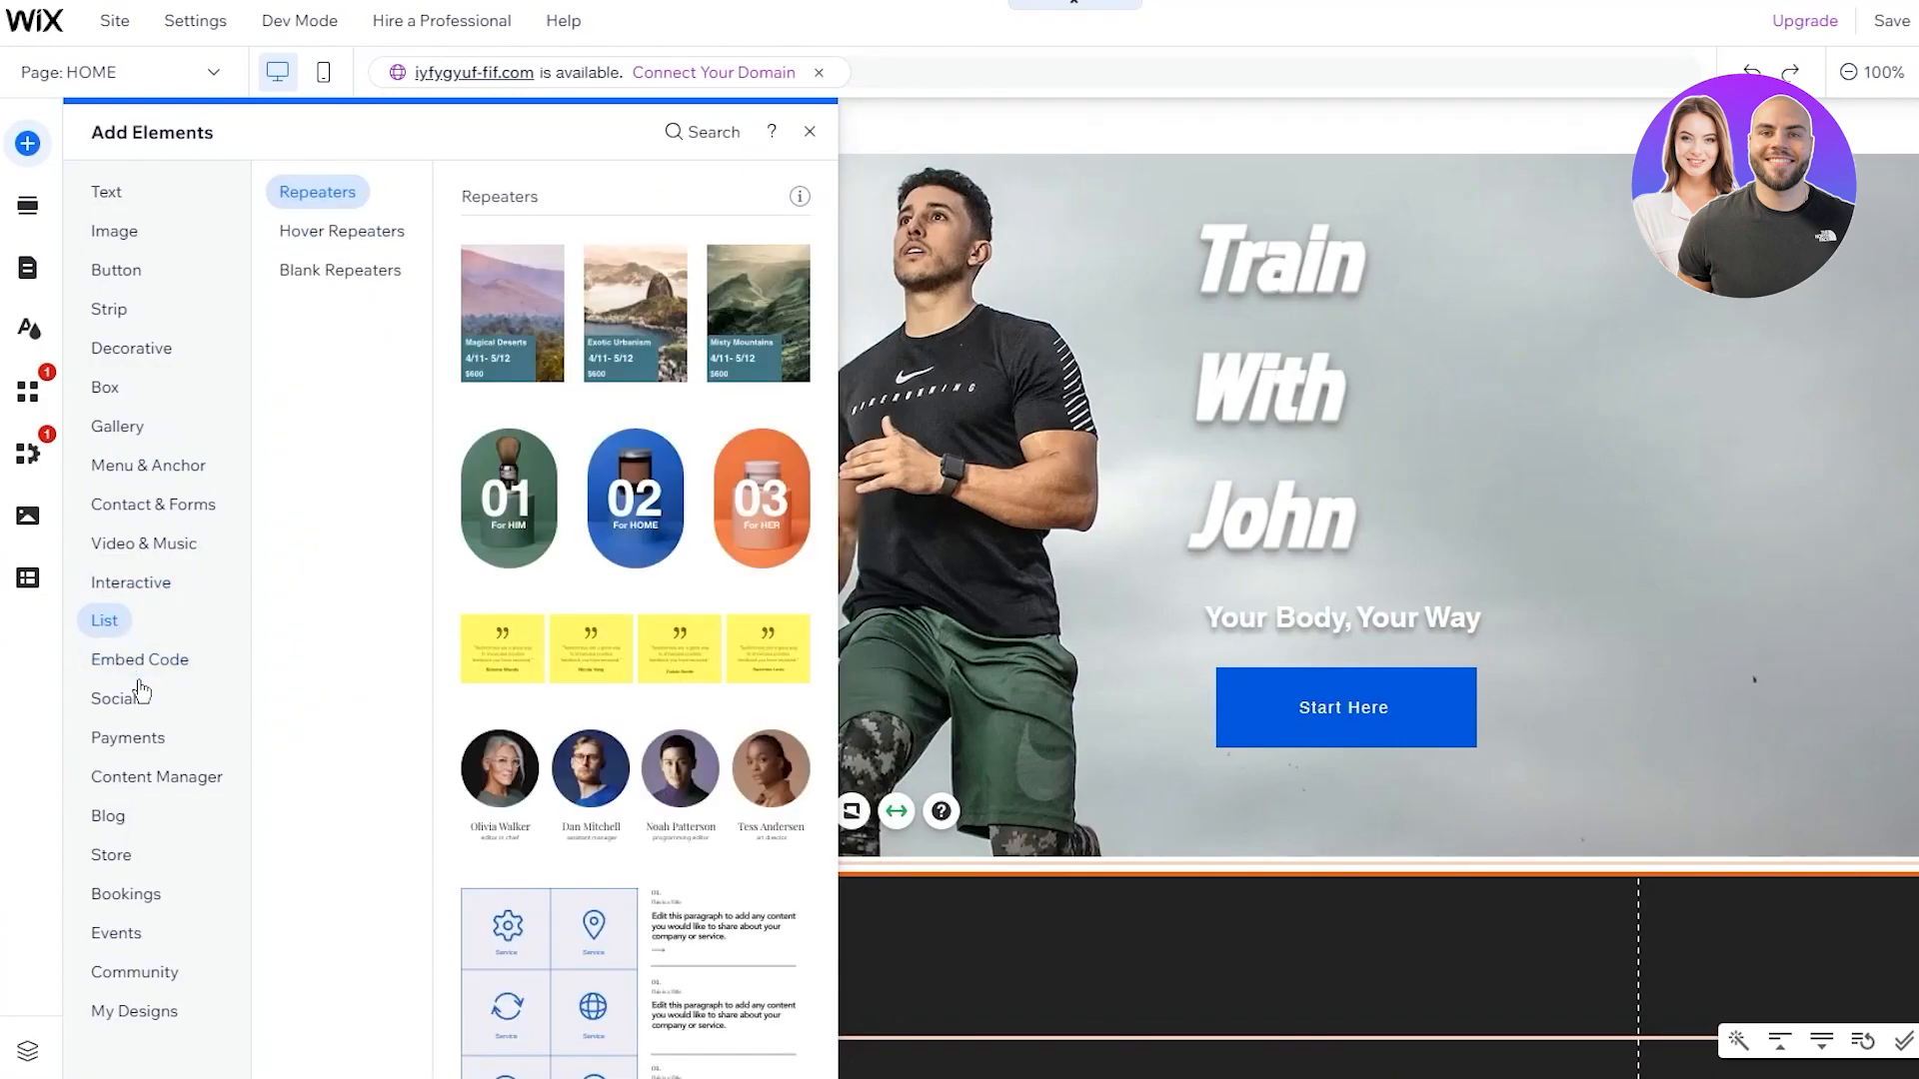
click(130, 660)
Place the grey circle social bar icons into the dark footer strip
click(130, 699)
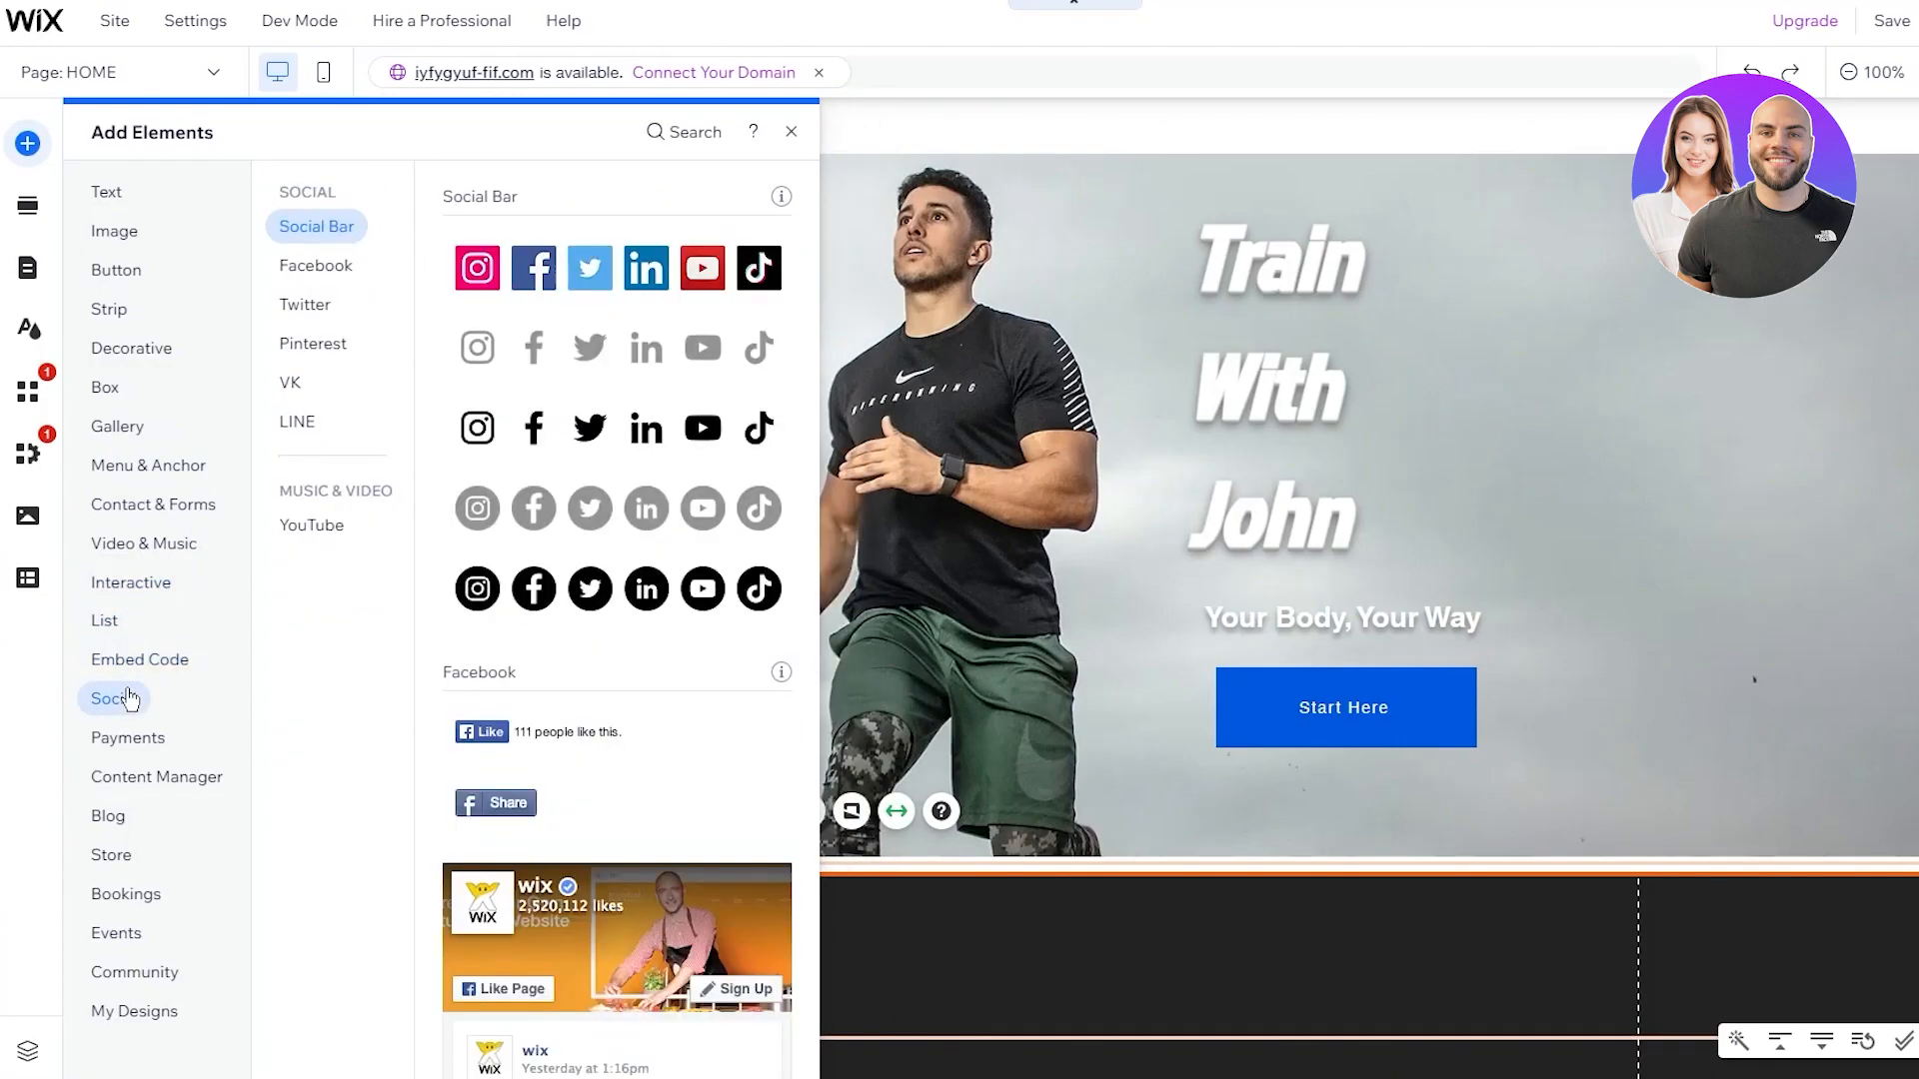
scroll(505, 664, down, 10)
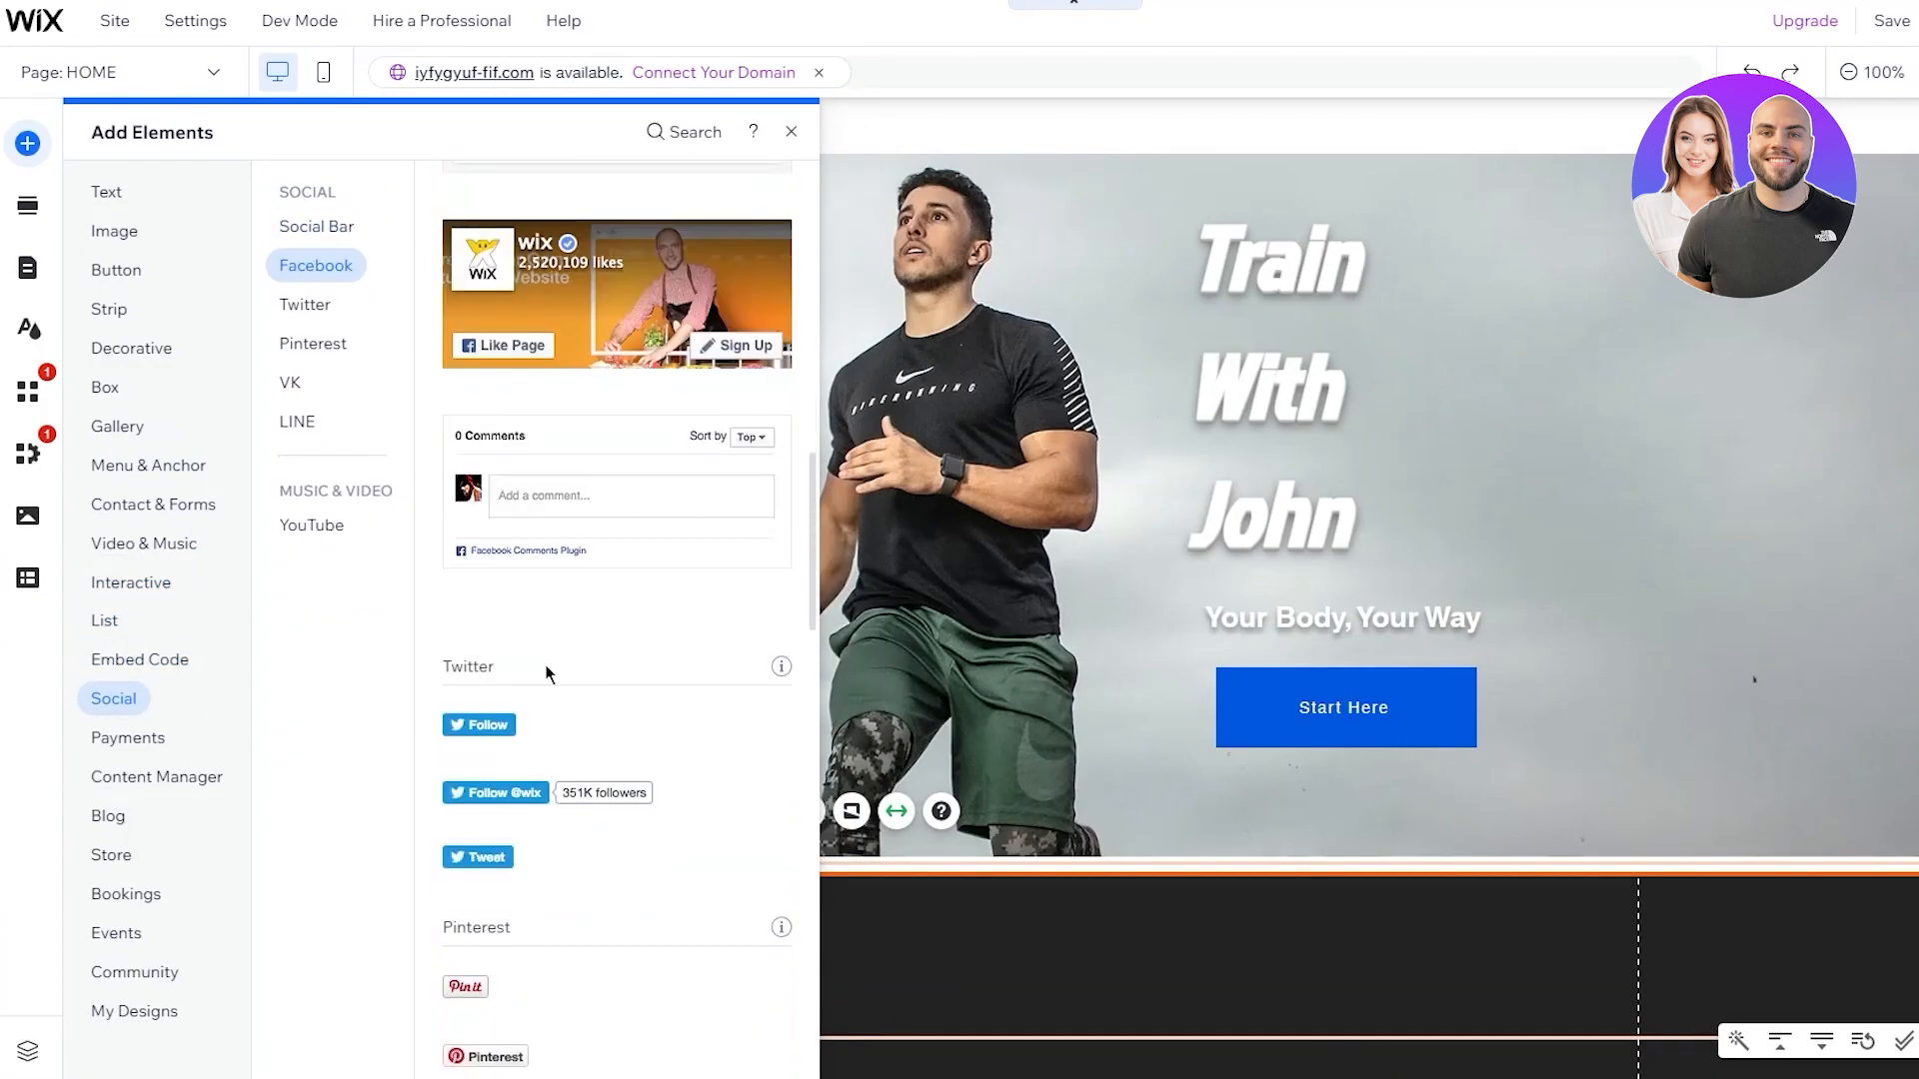
scroll(546, 671, down, 5)
scroll(548, 655, up, 12)
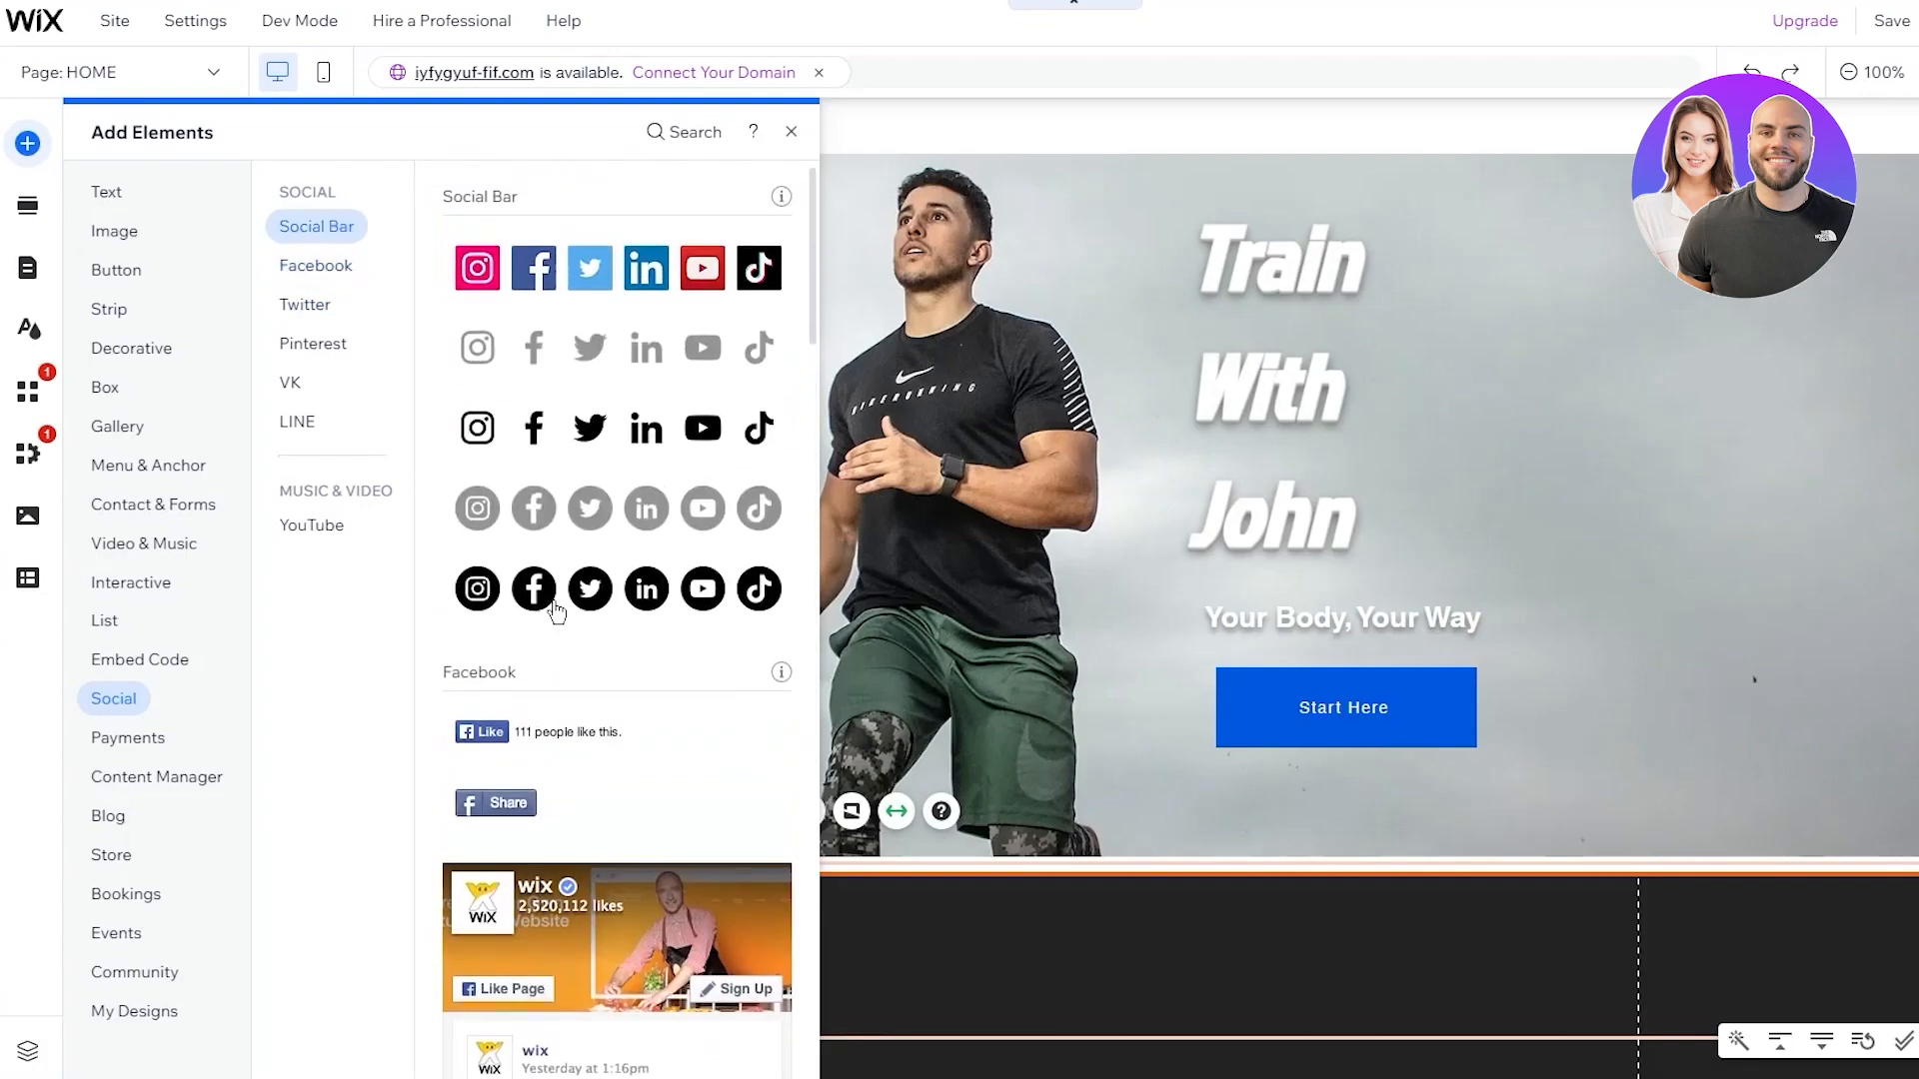
drag(604, 509, 1063, 949)
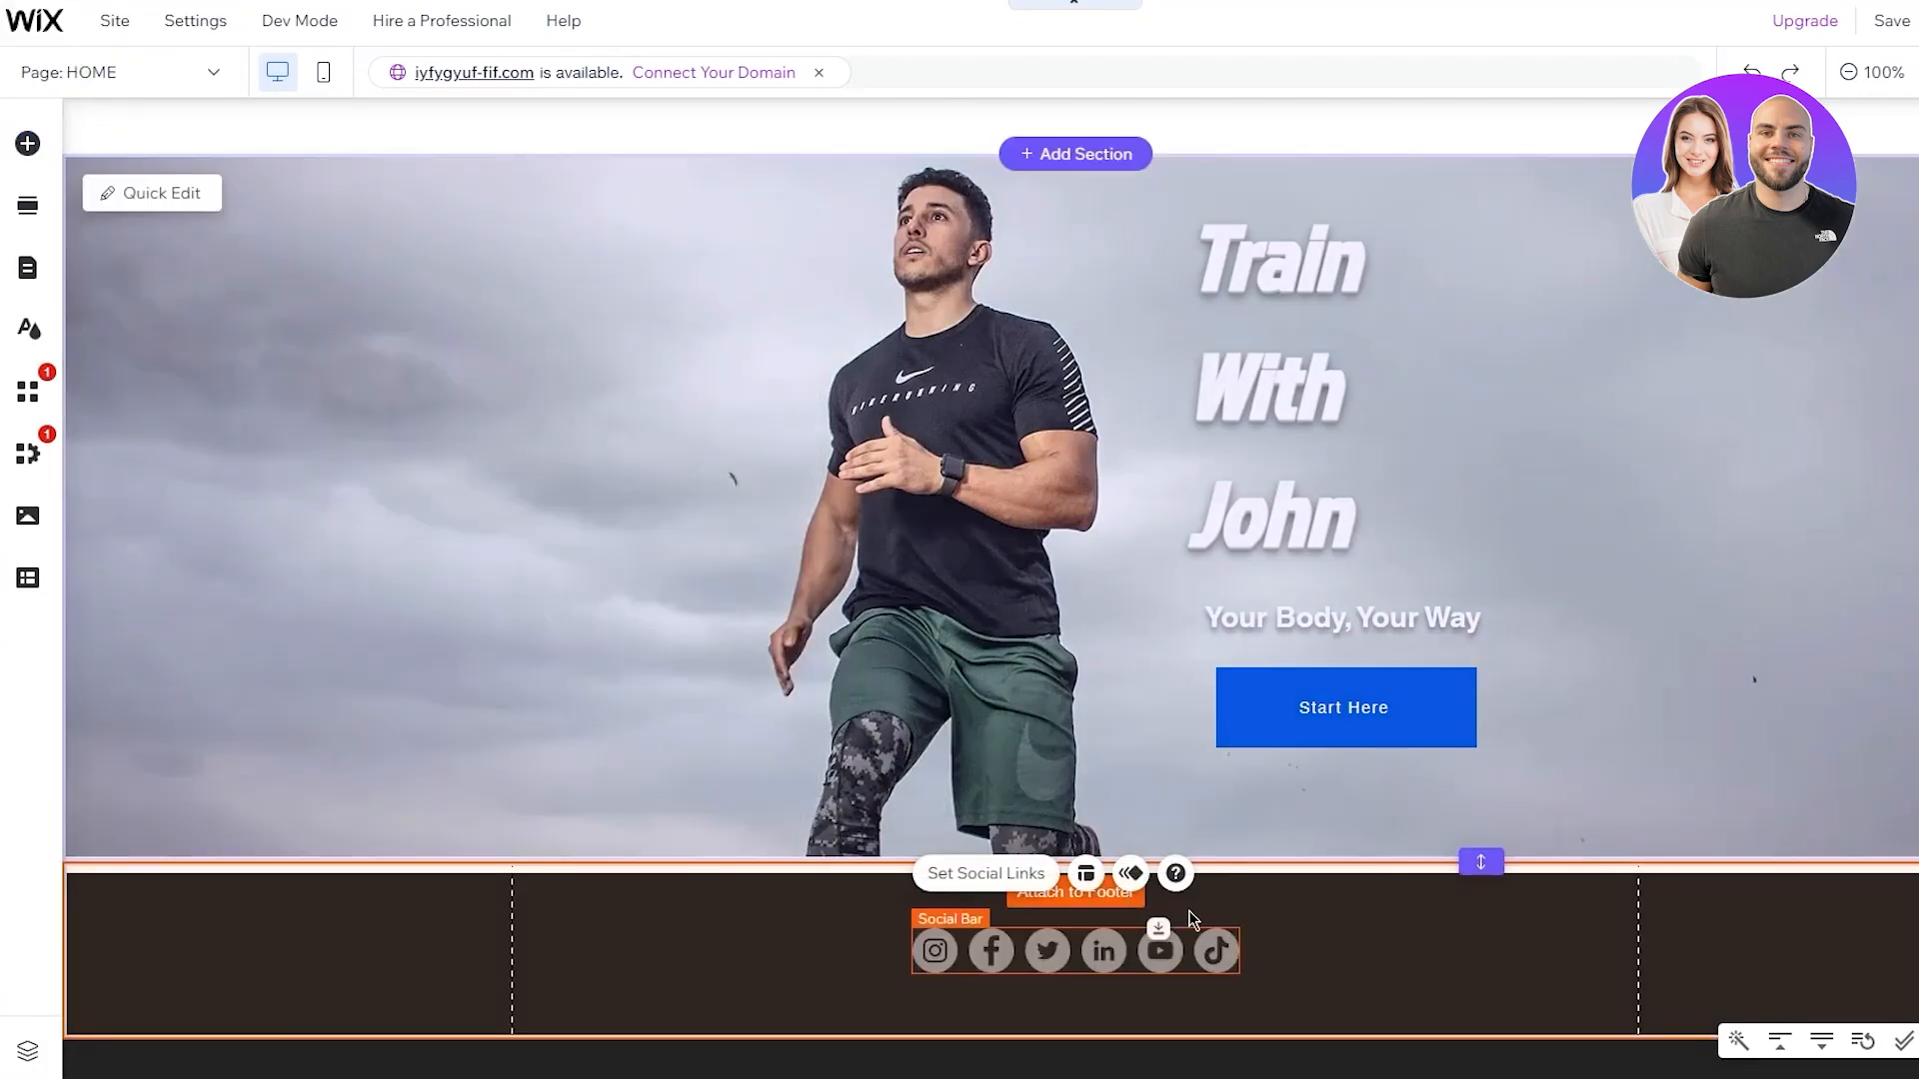
click(1334, 931)
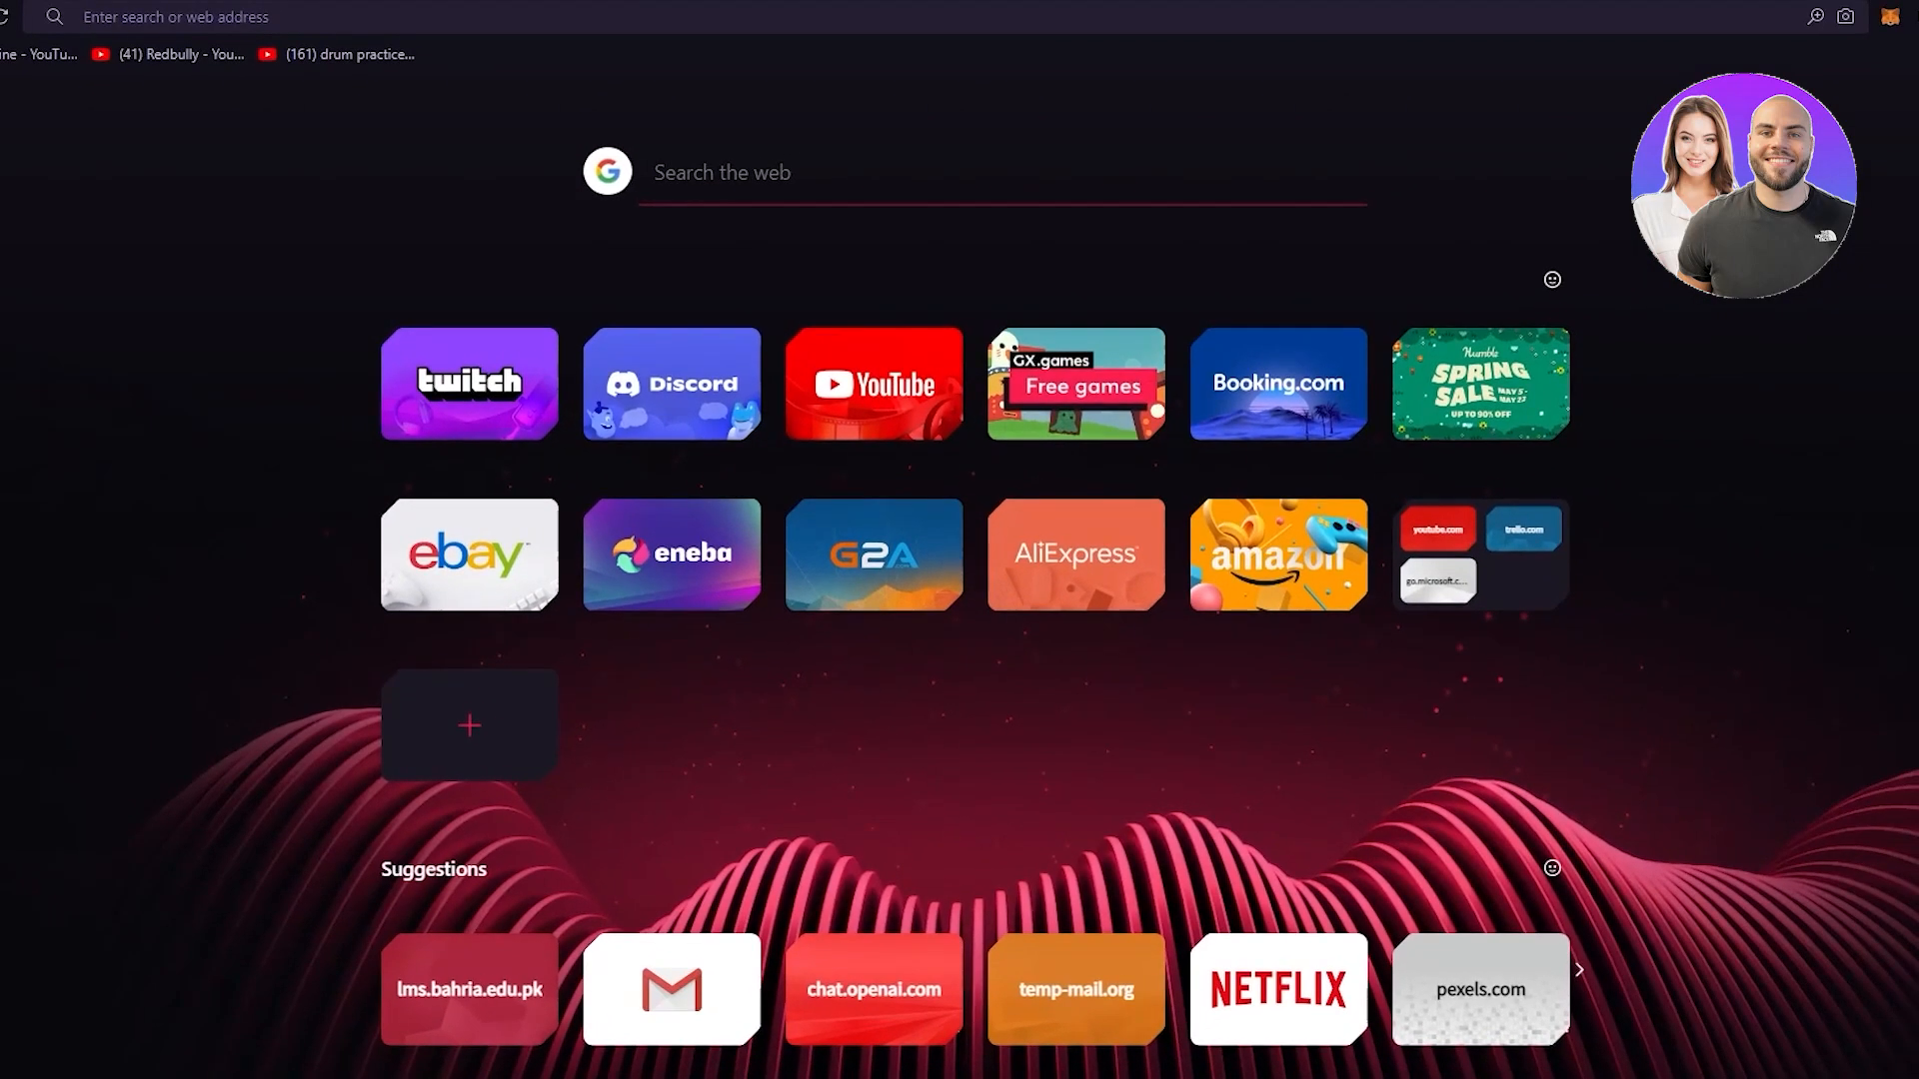
Search Google for 'C 2023 by', then for 'c in a circle symbol'
text(C 2023)
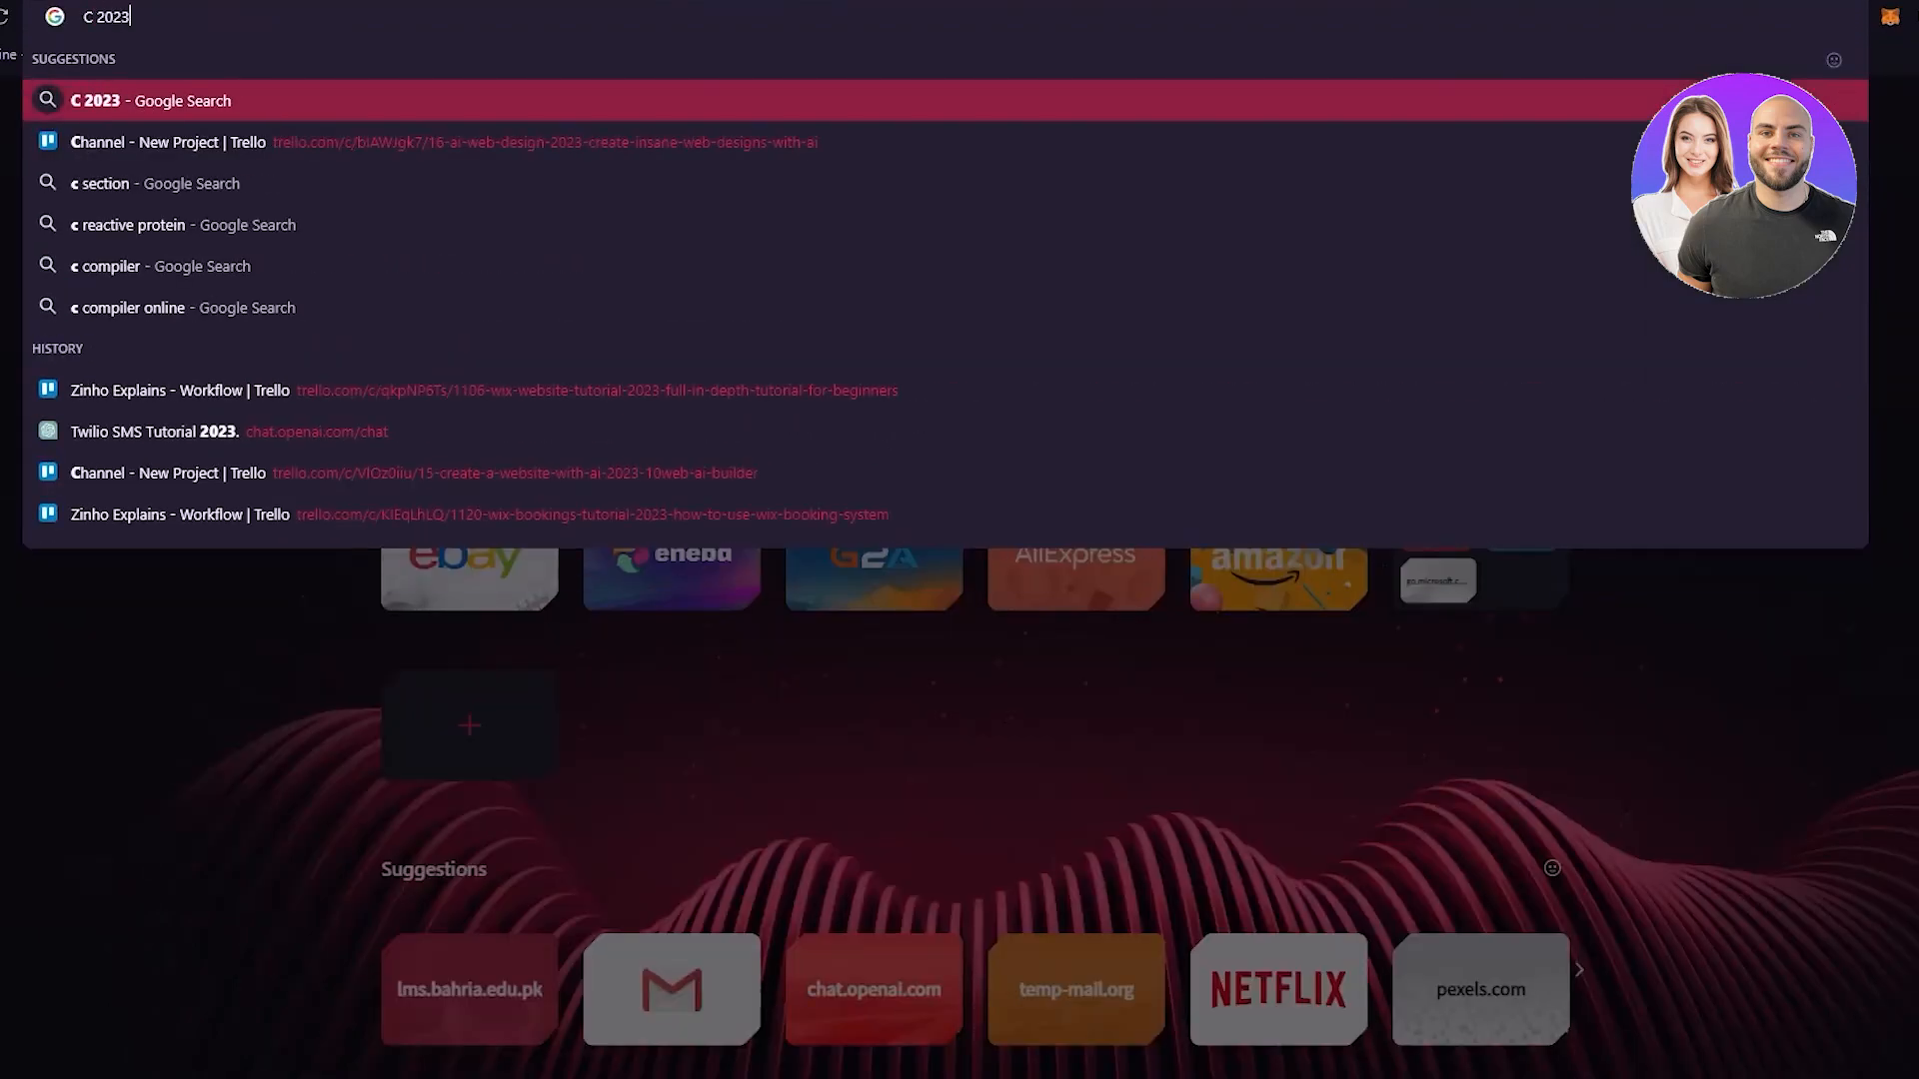
text( by)
key(Return)
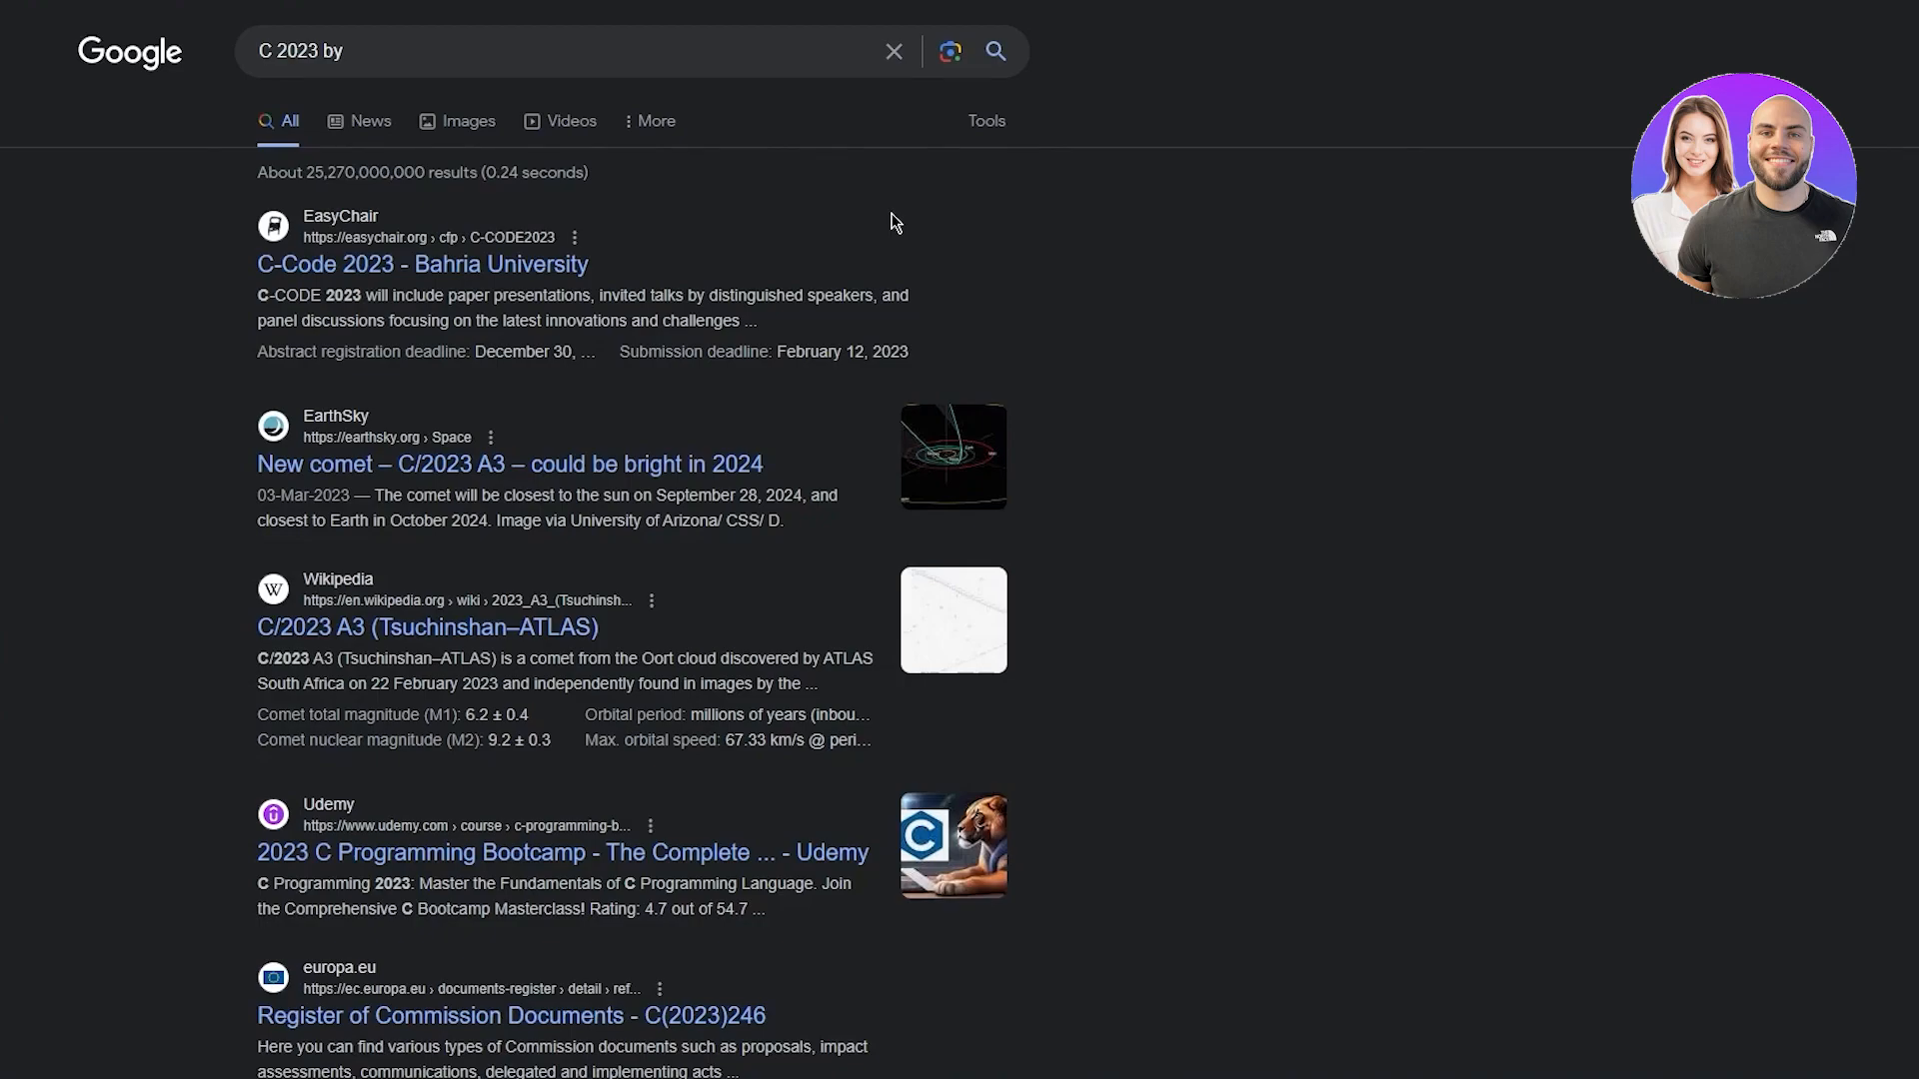
scroll(1093, 270, down, 10)
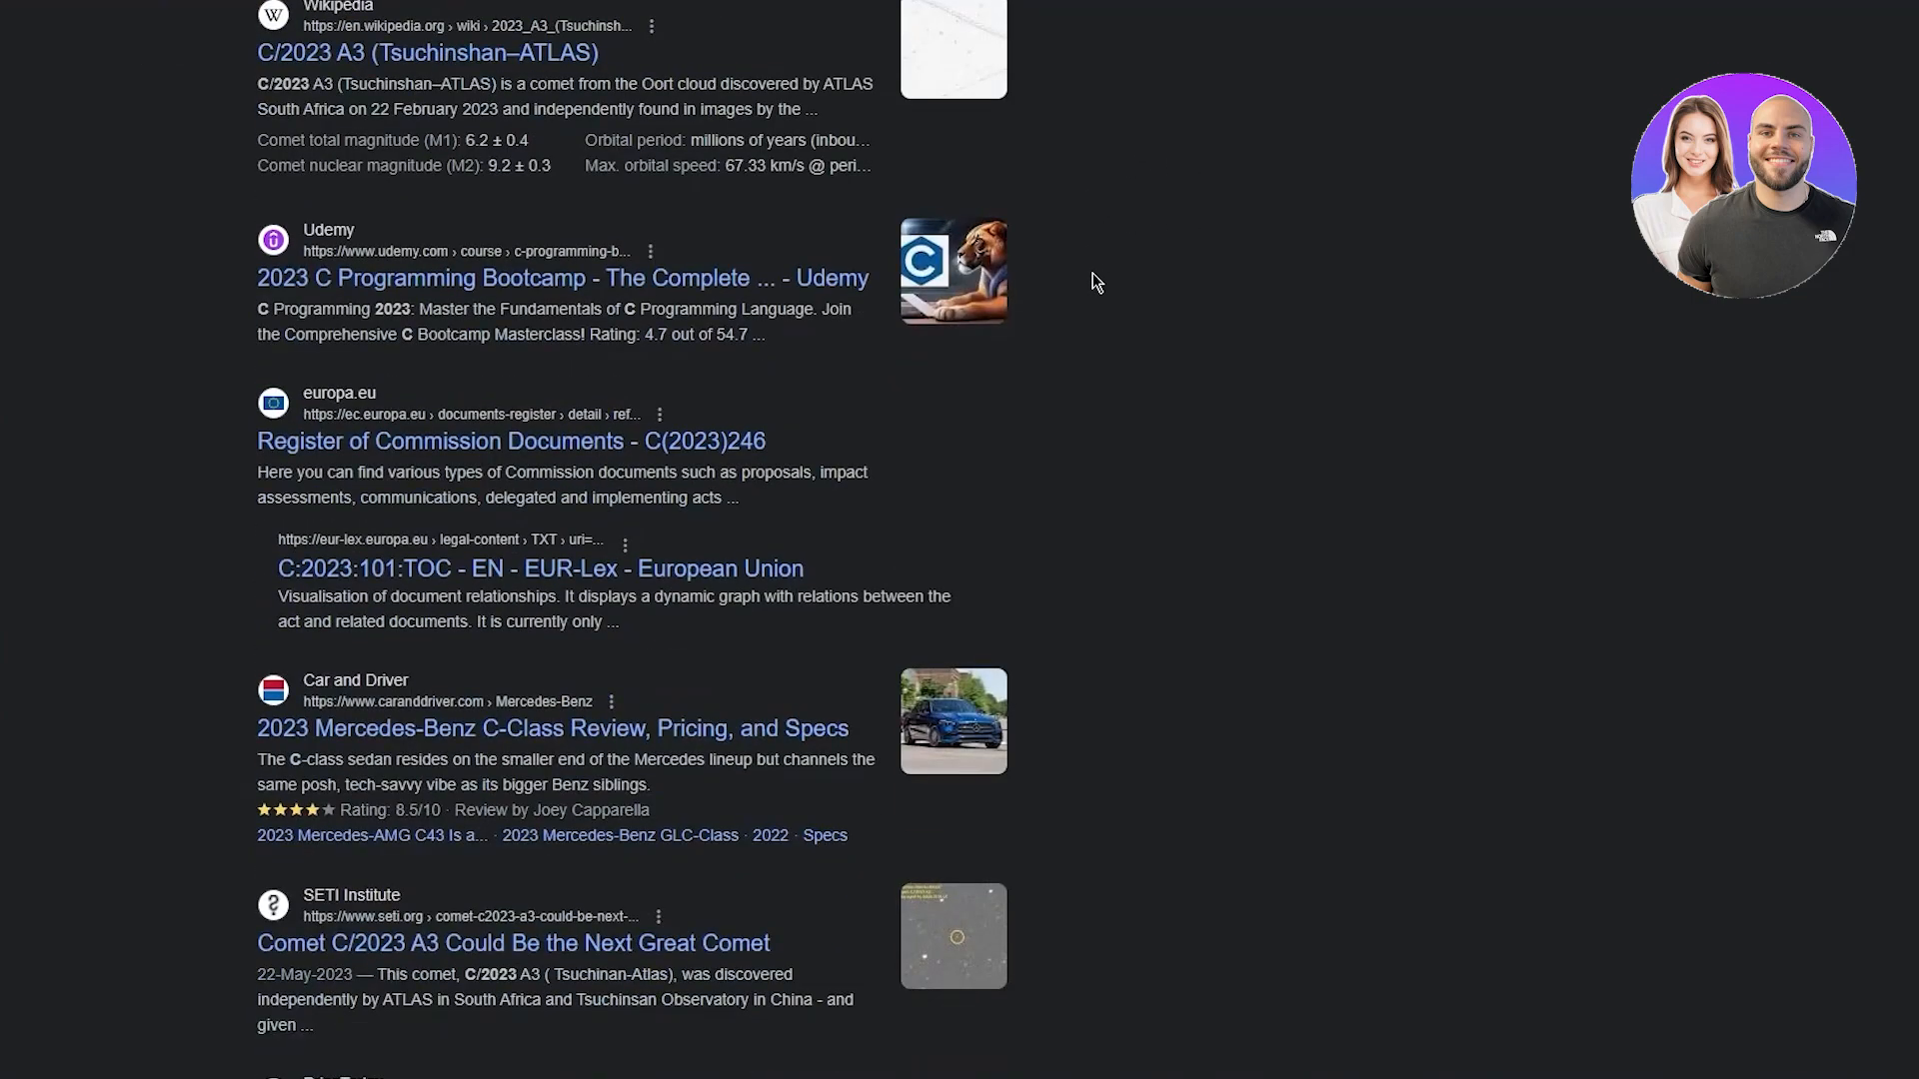
scroll(1093, 272, up, 10)
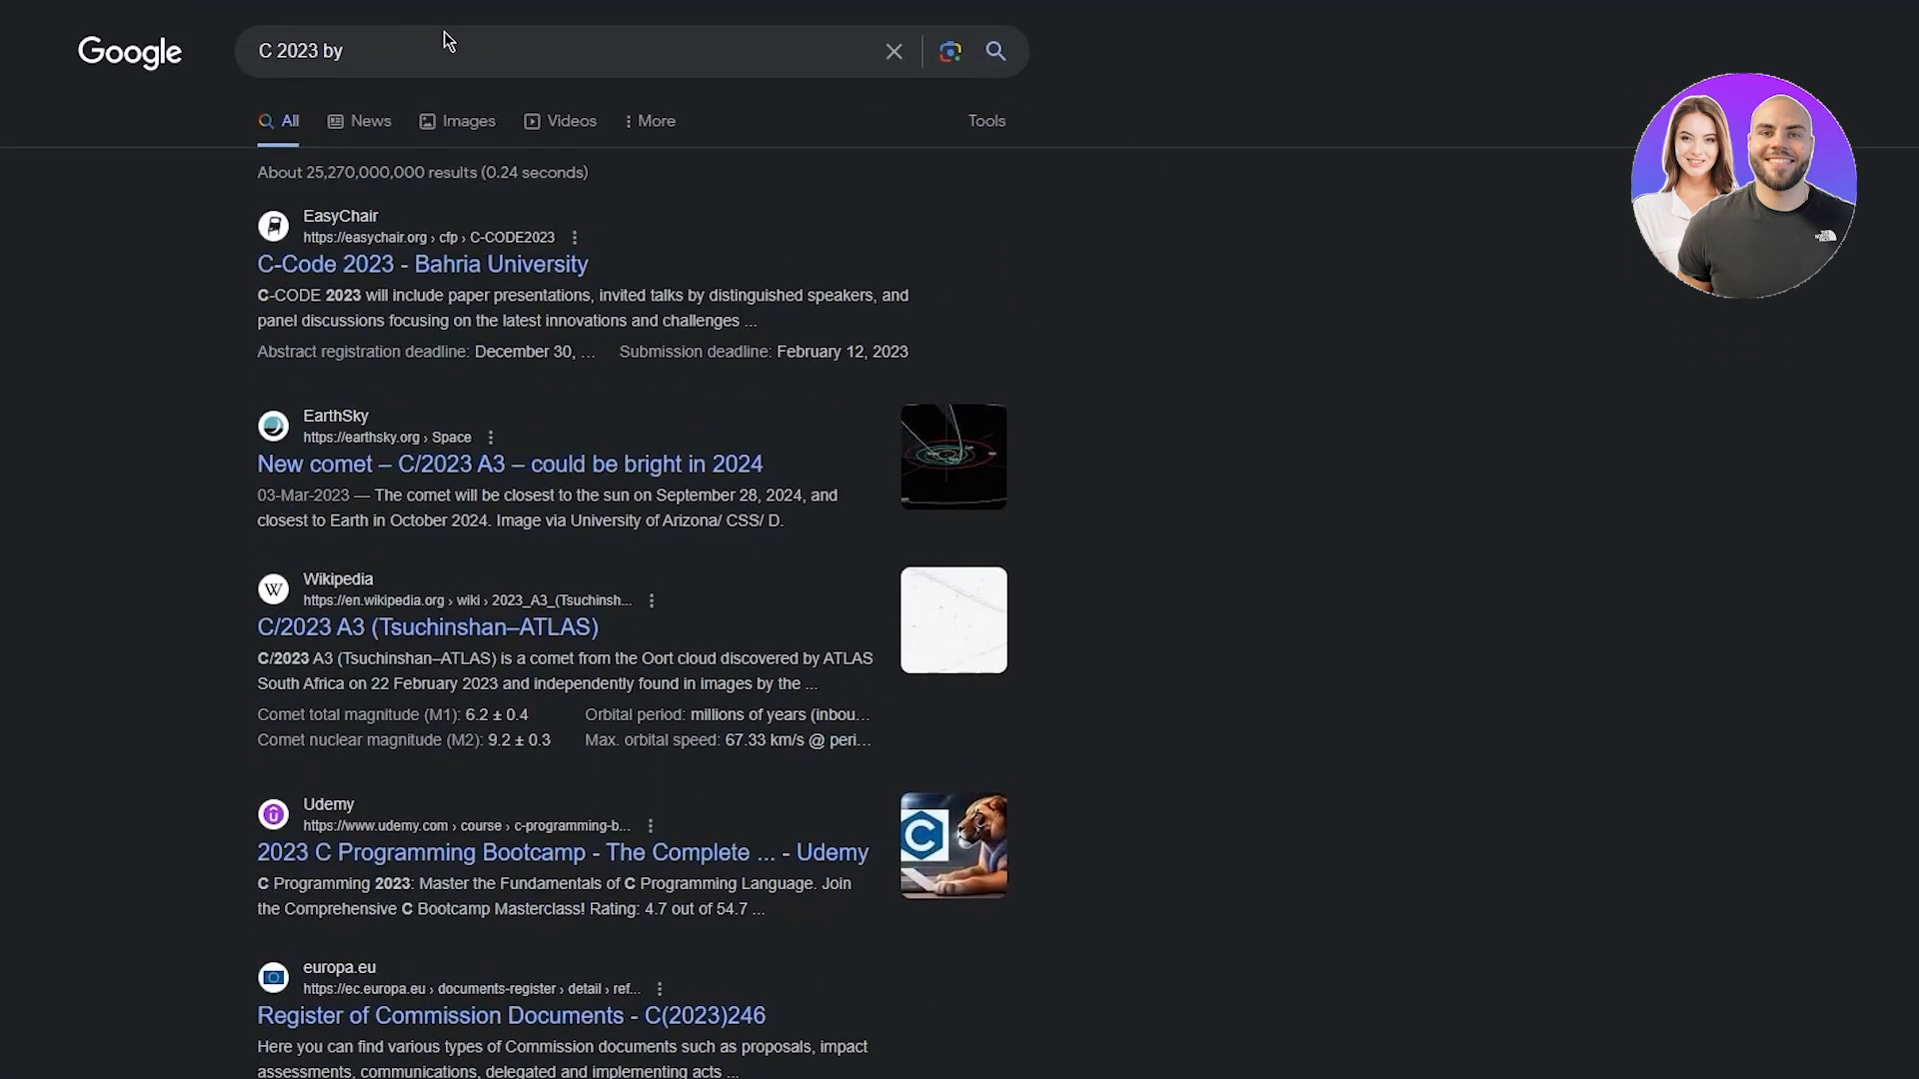
drag(362, 52, 168, 60)
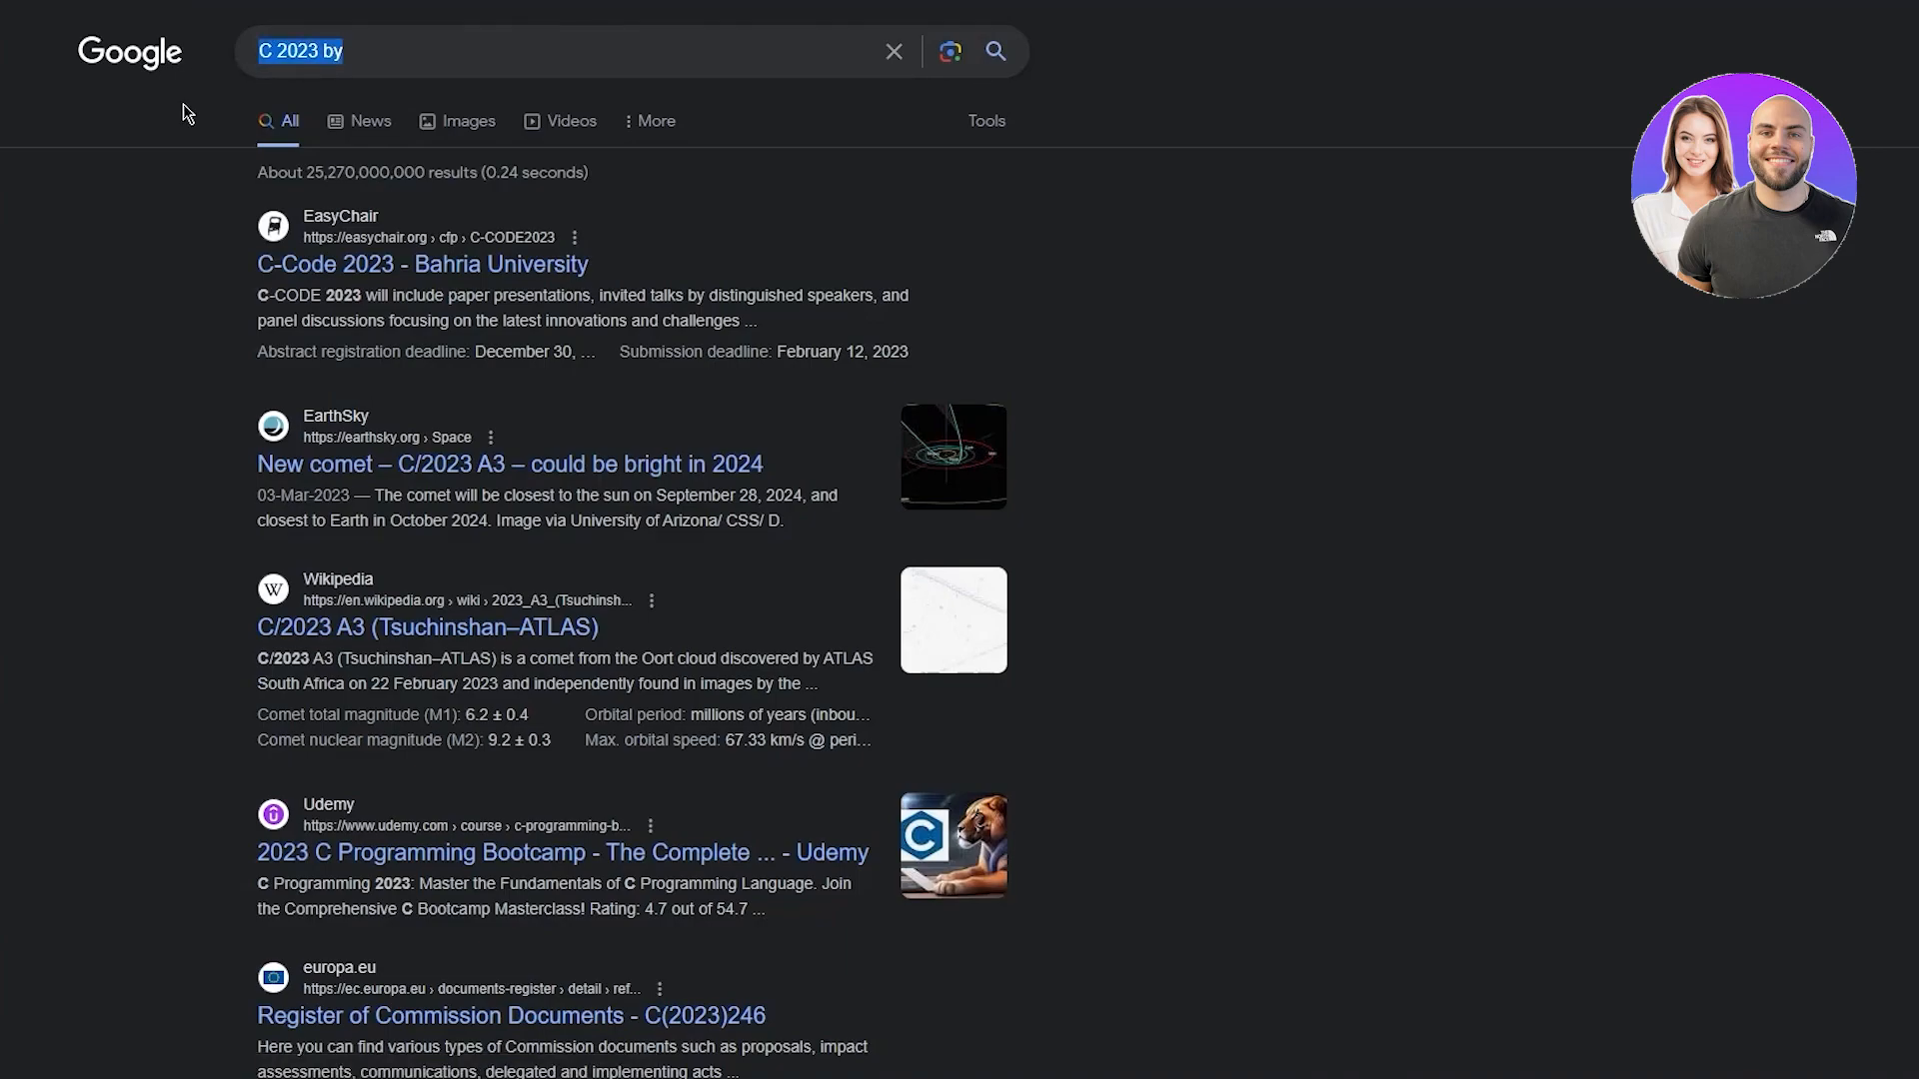
text(c in )
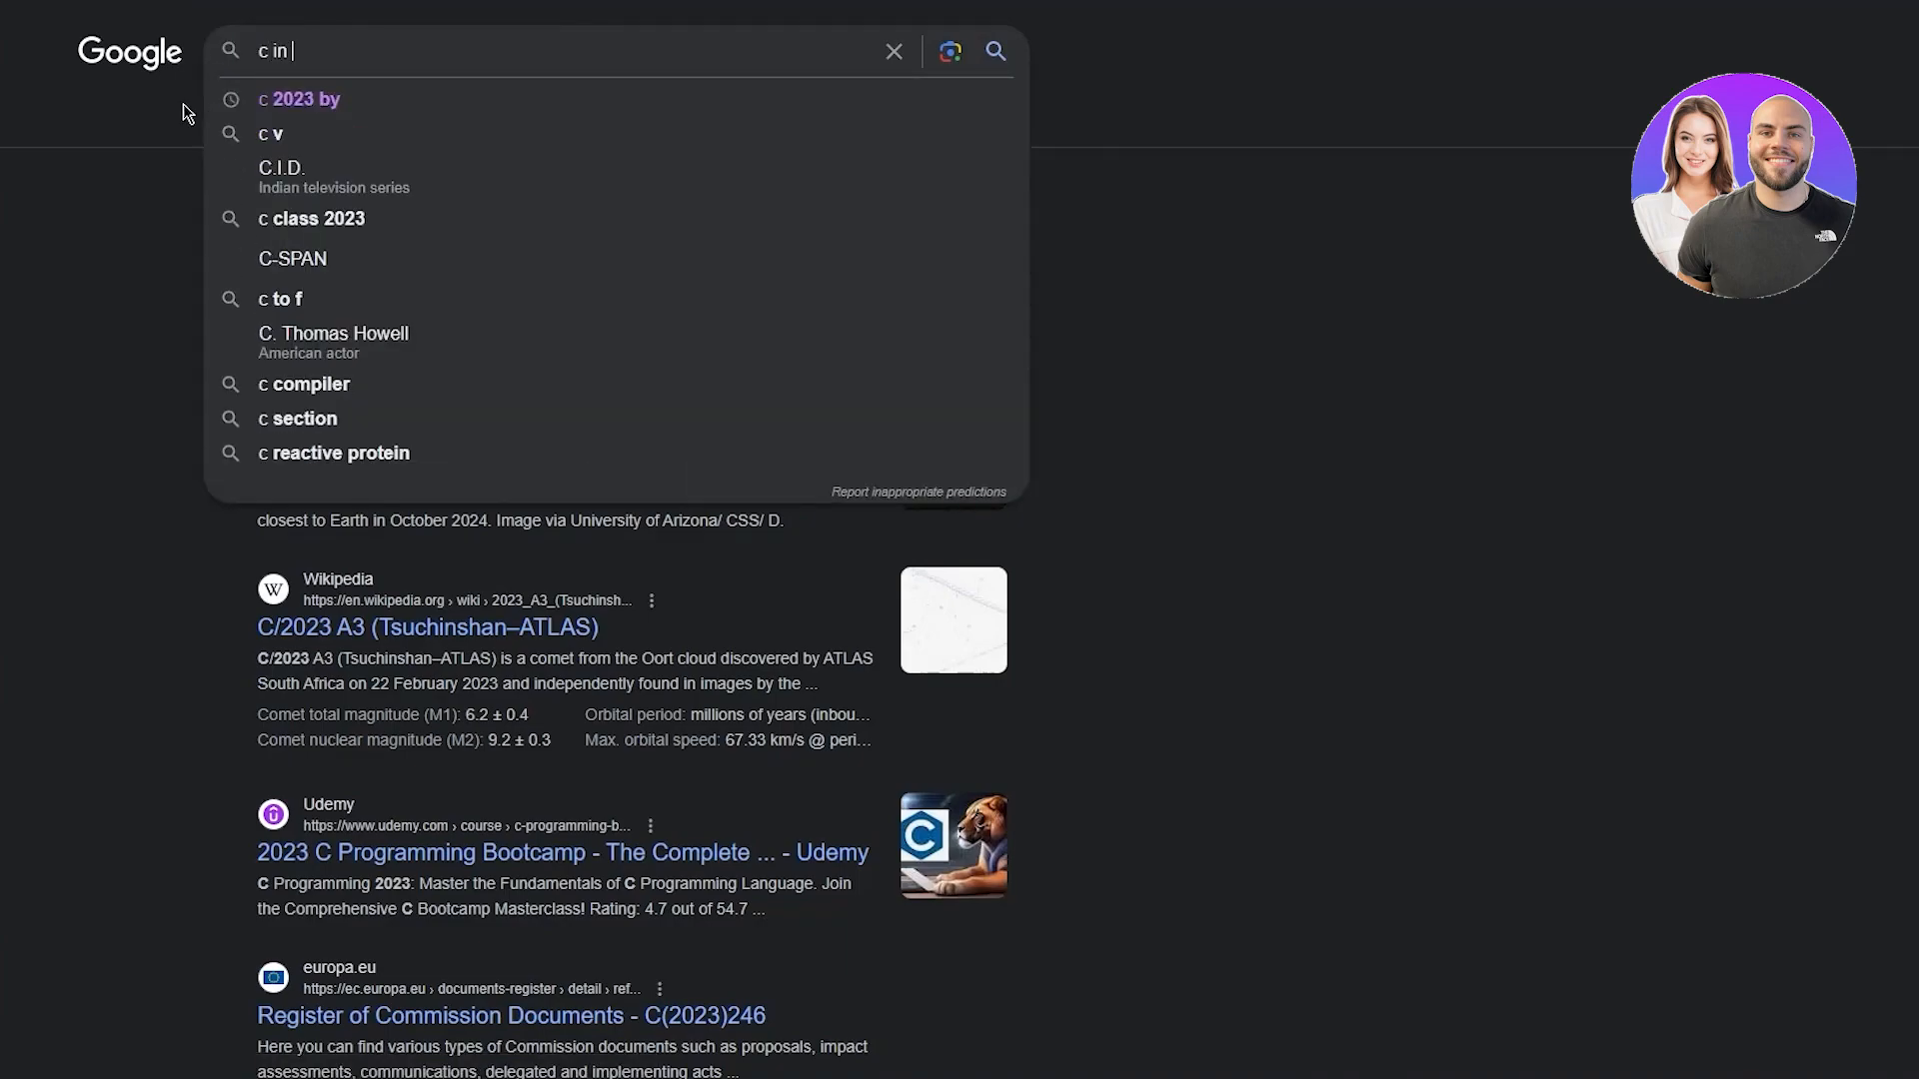
text(a circ)
key(Down)
key(Return)
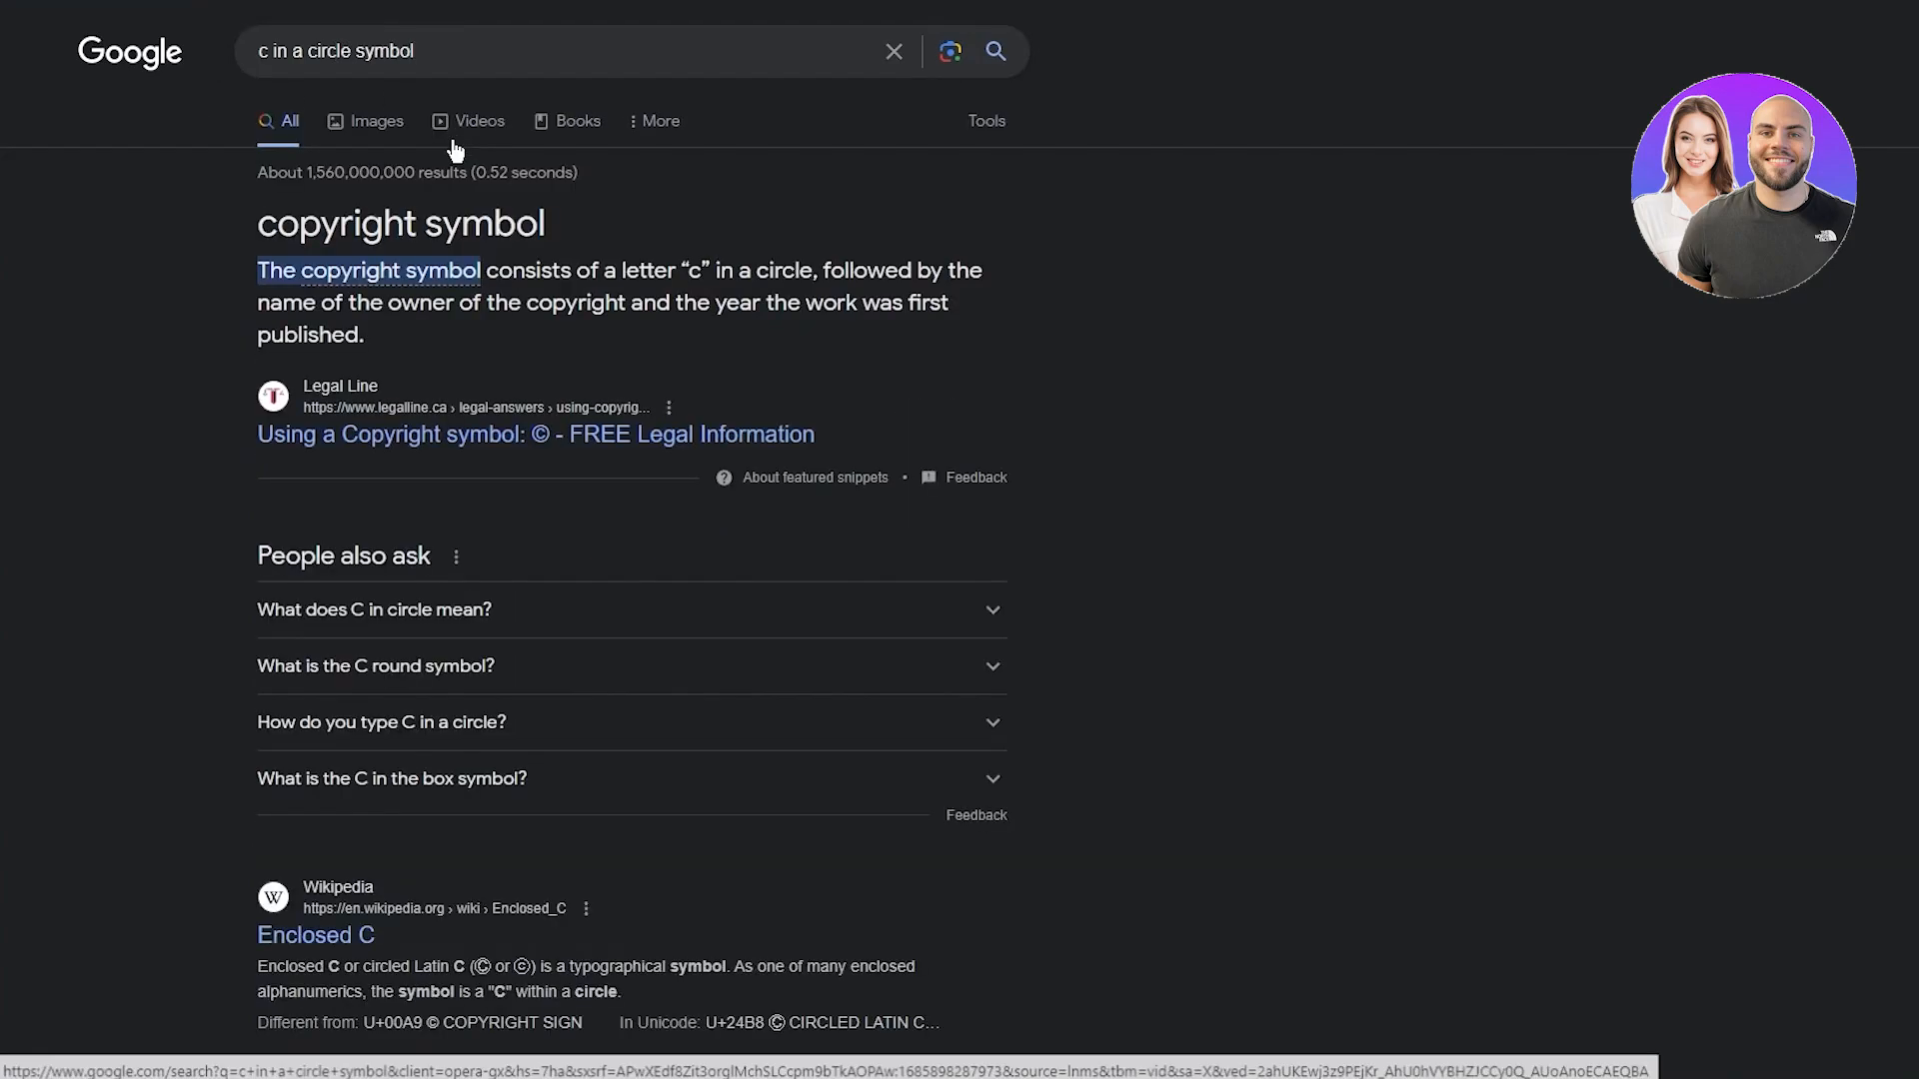
Copy the © symbol from a search result title and return to the Wix editor
mouse_move(533, 440)
mouse_down()
mouse_move(566, 441)
mouse_move(546, 443)
mouse_up()
right_click(540, 441)
click(641, 643)
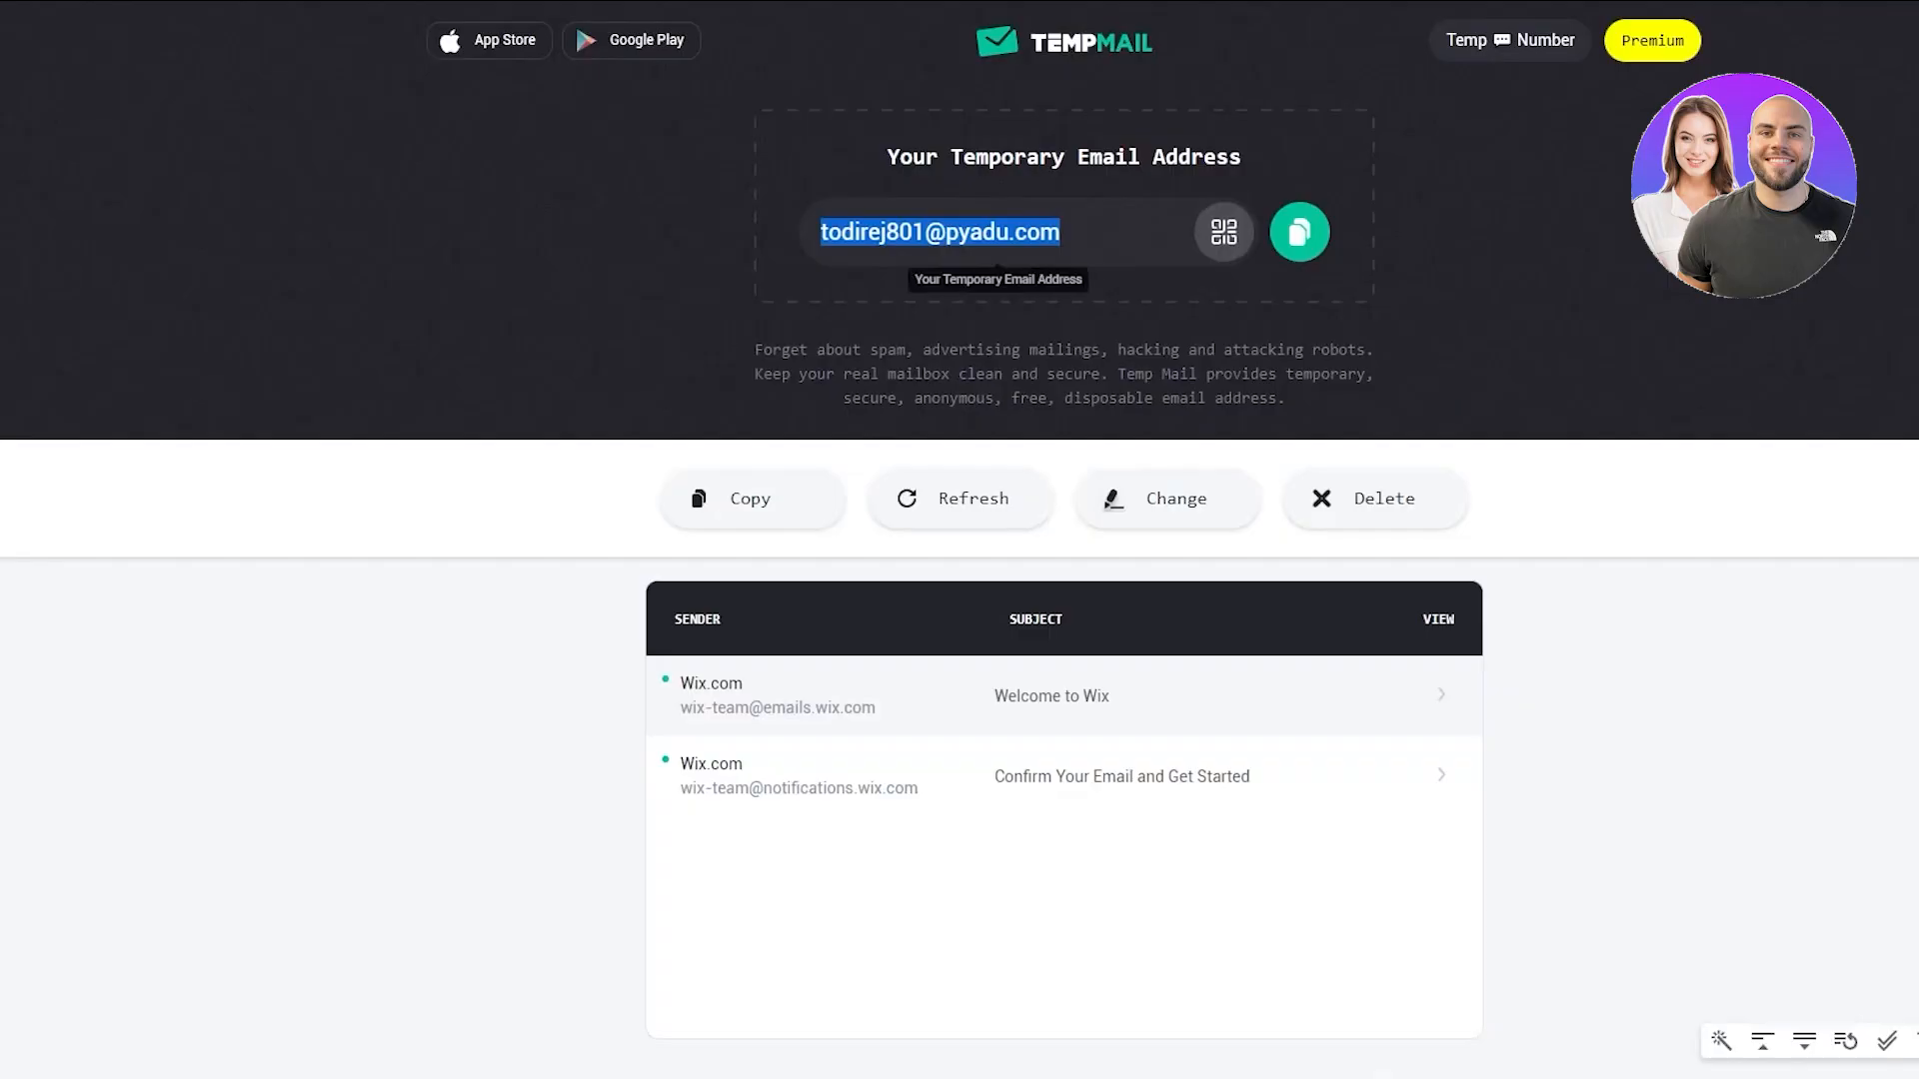
key(alt)
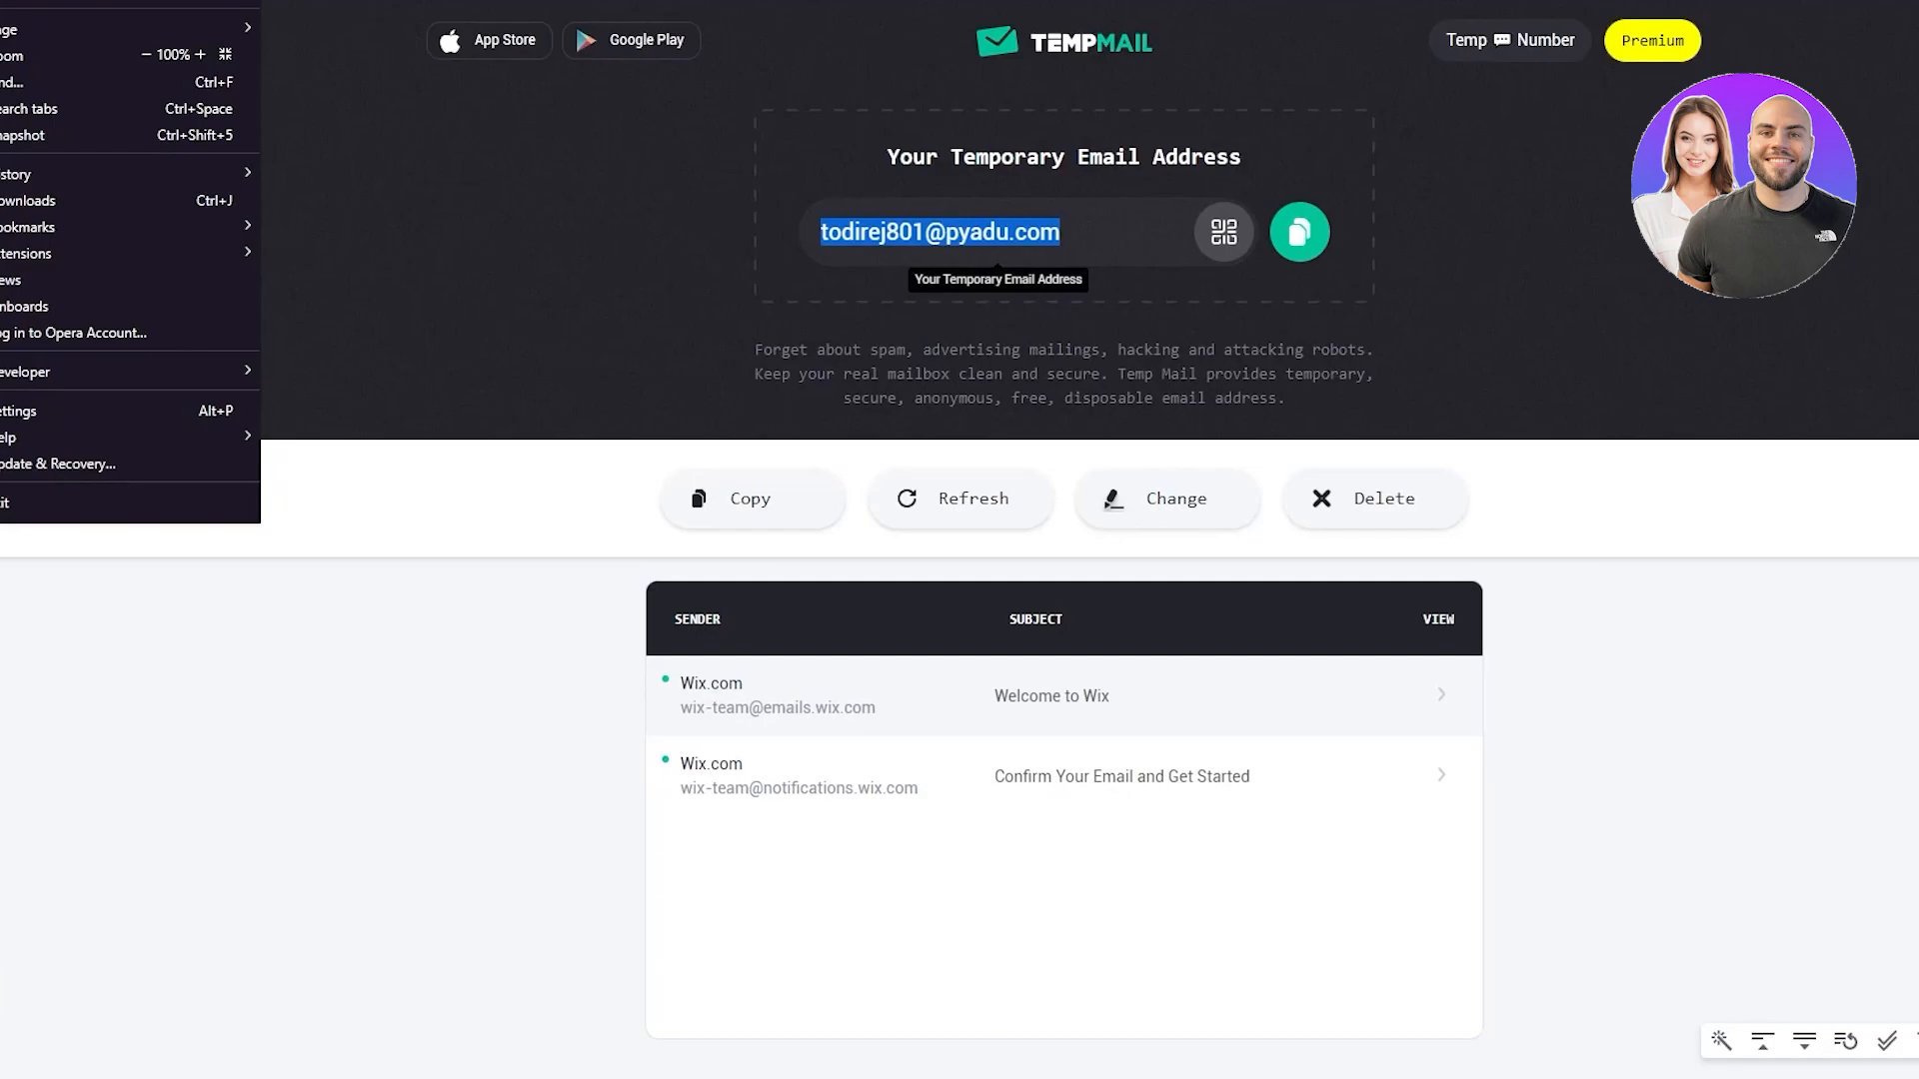
key(Escape)
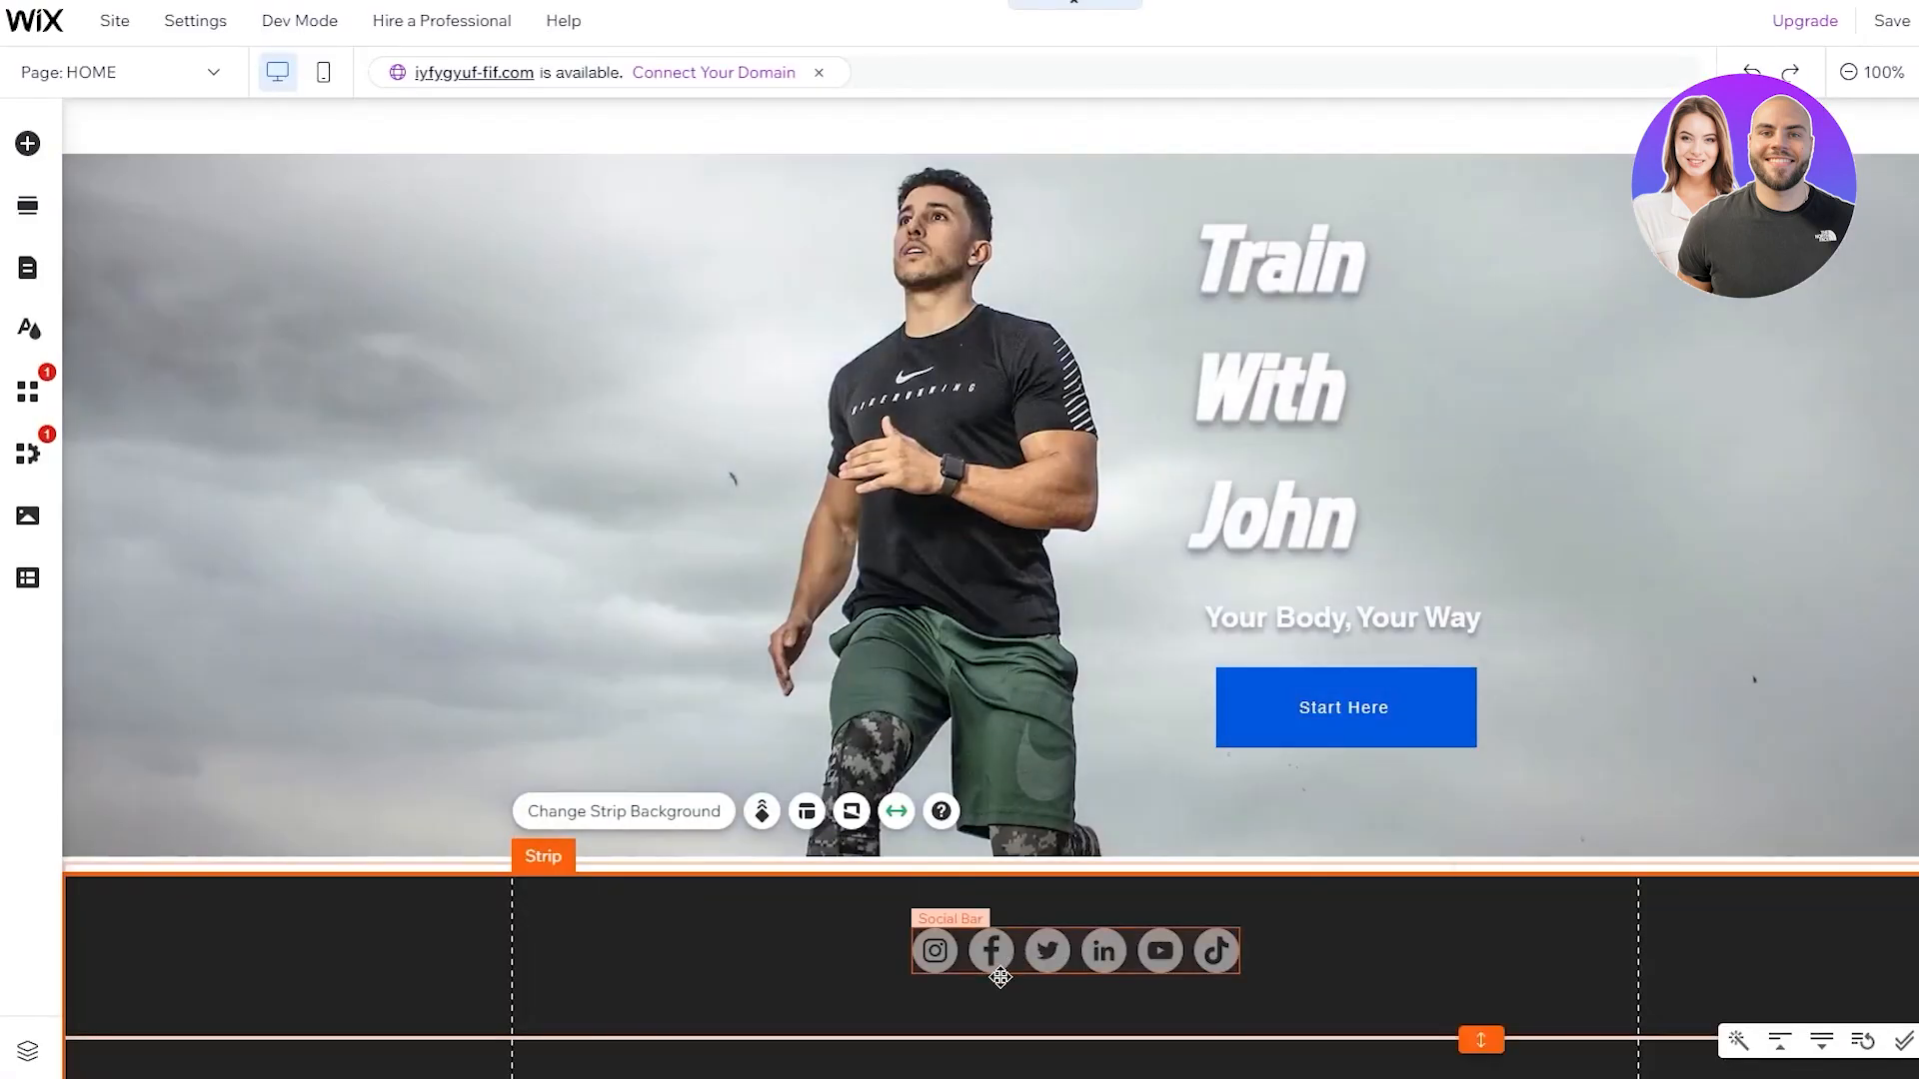
Add a Heading 5 text to the footer reading '© 2023 By' plus the owner's name
double_click(1019, 1005)
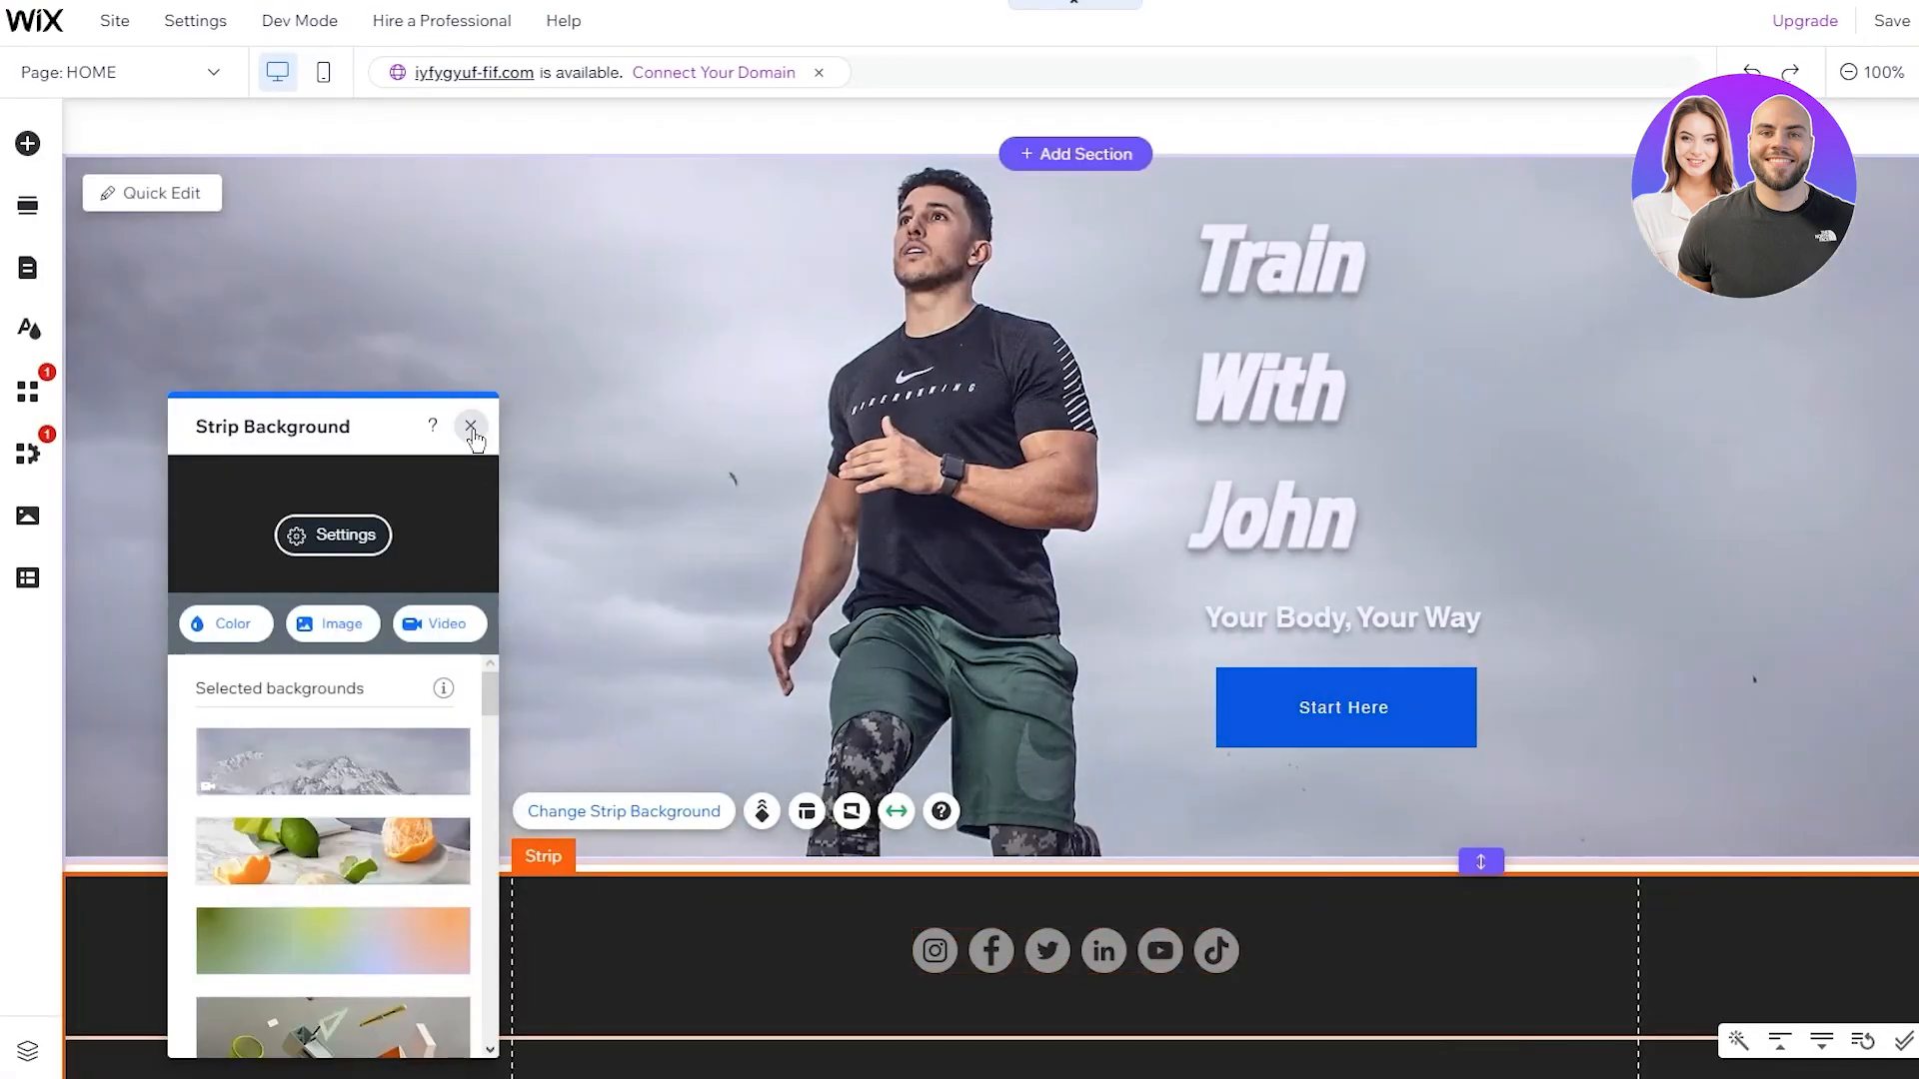
click(470, 426)
click(28, 143)
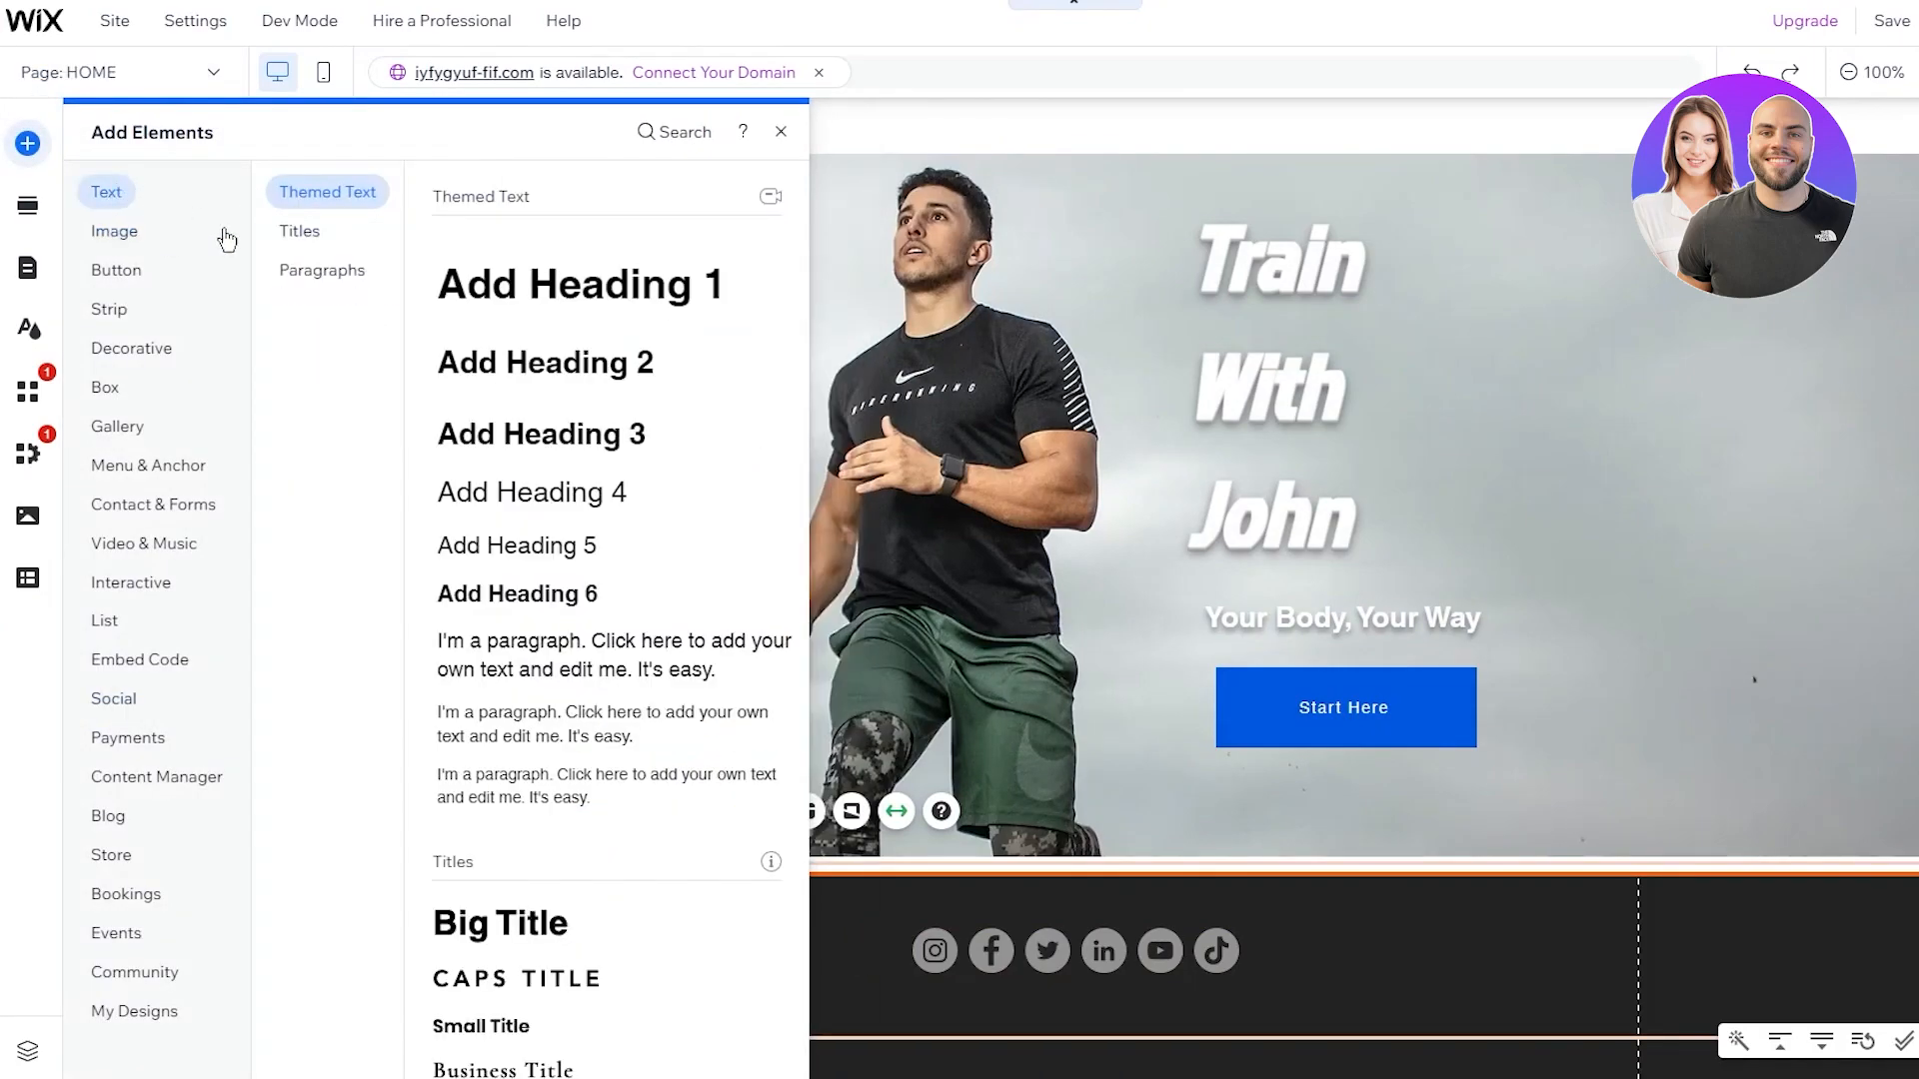
drag(566, 554, 1028, 1010)
double_click(1028, 1005)
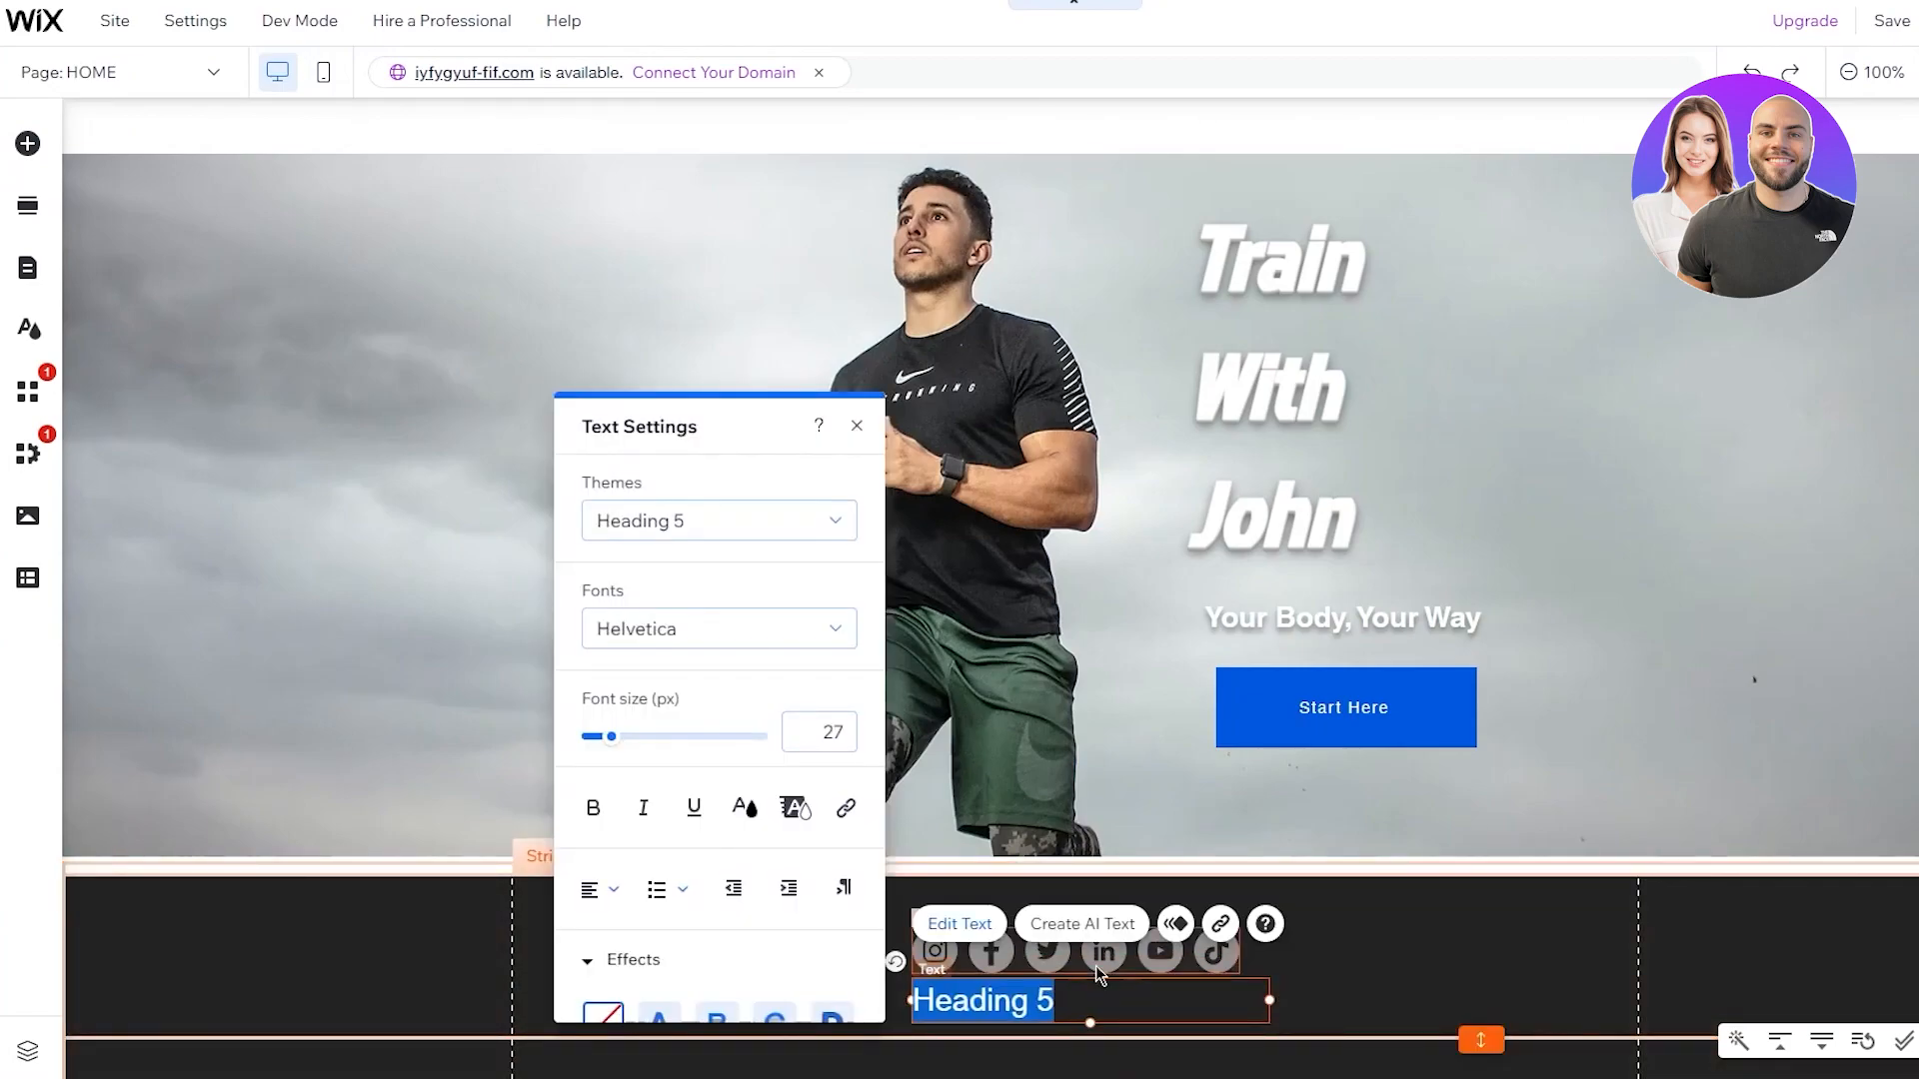
key(ctrl+v)
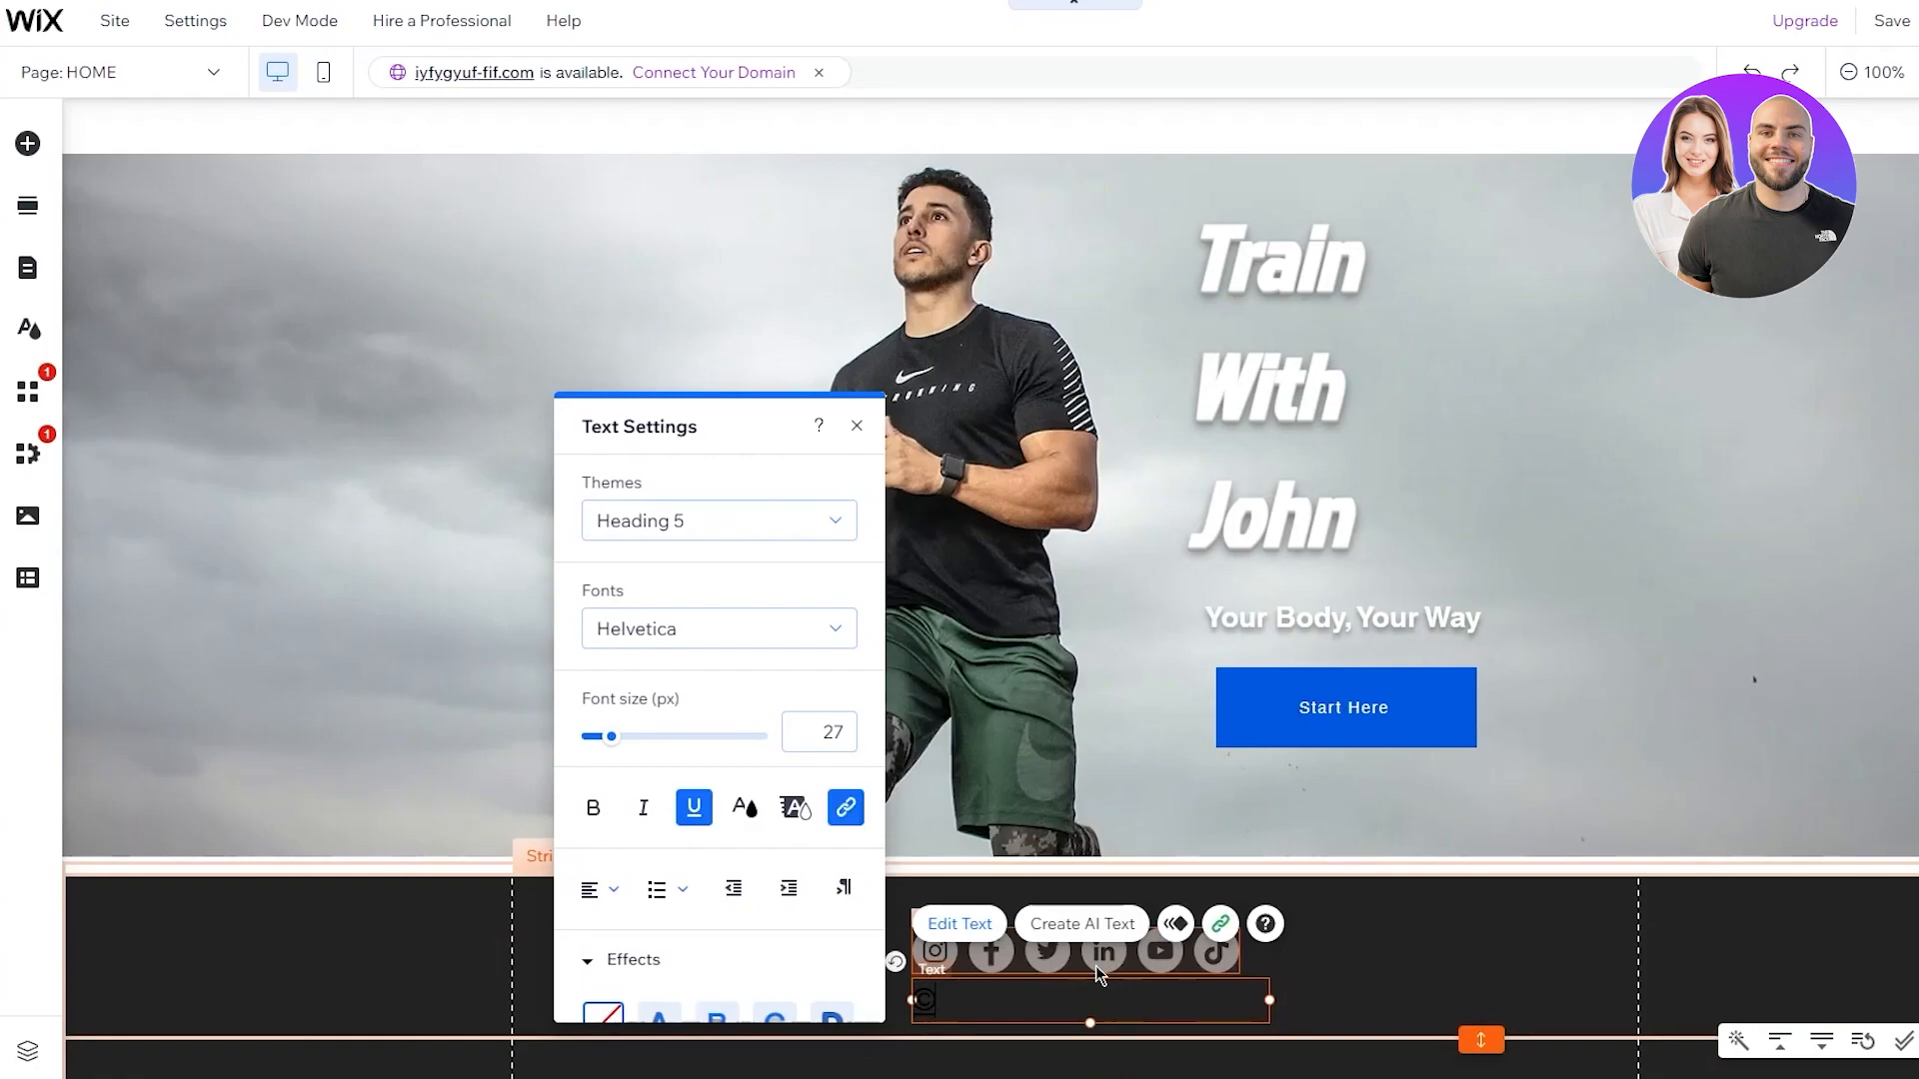
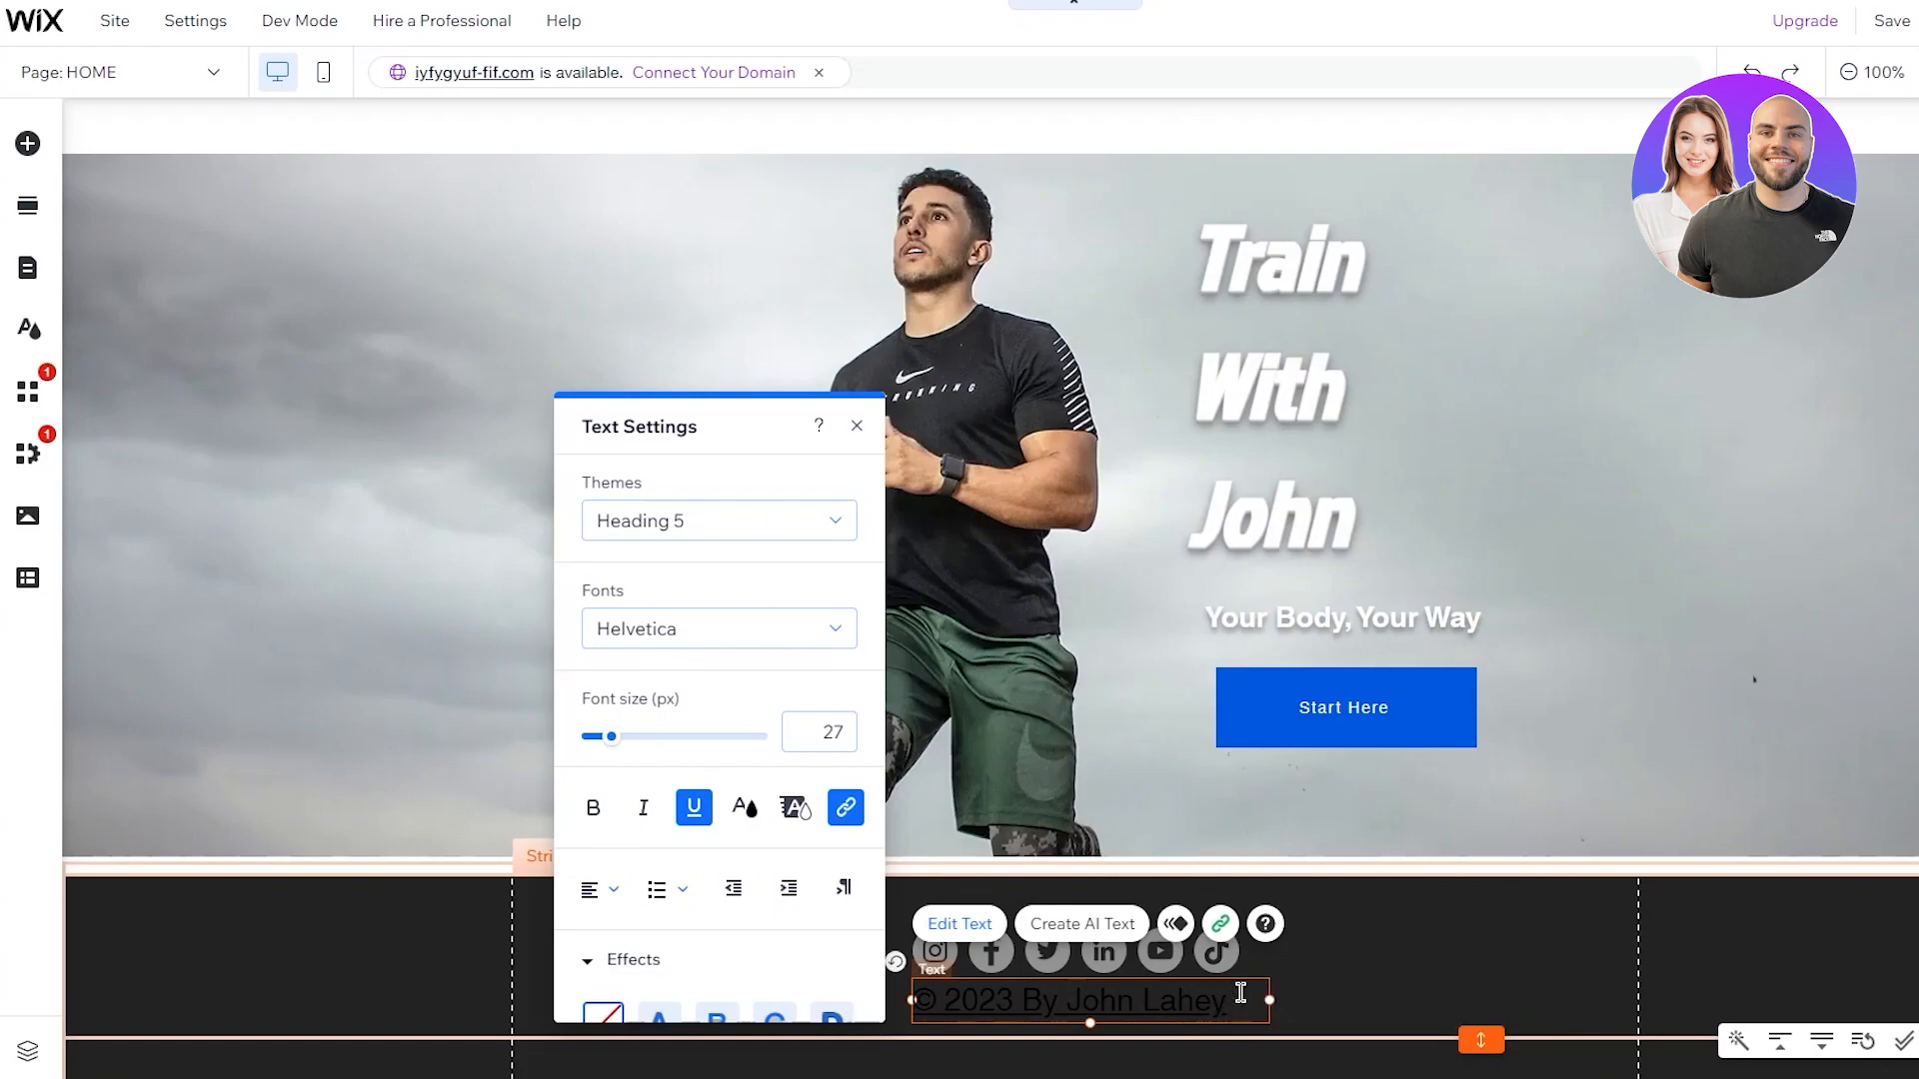
Make the footer copyright text dark grey and centre-aligned
drag(1240, 992, 887, 1016)
scroll(770, 780, down, 1)
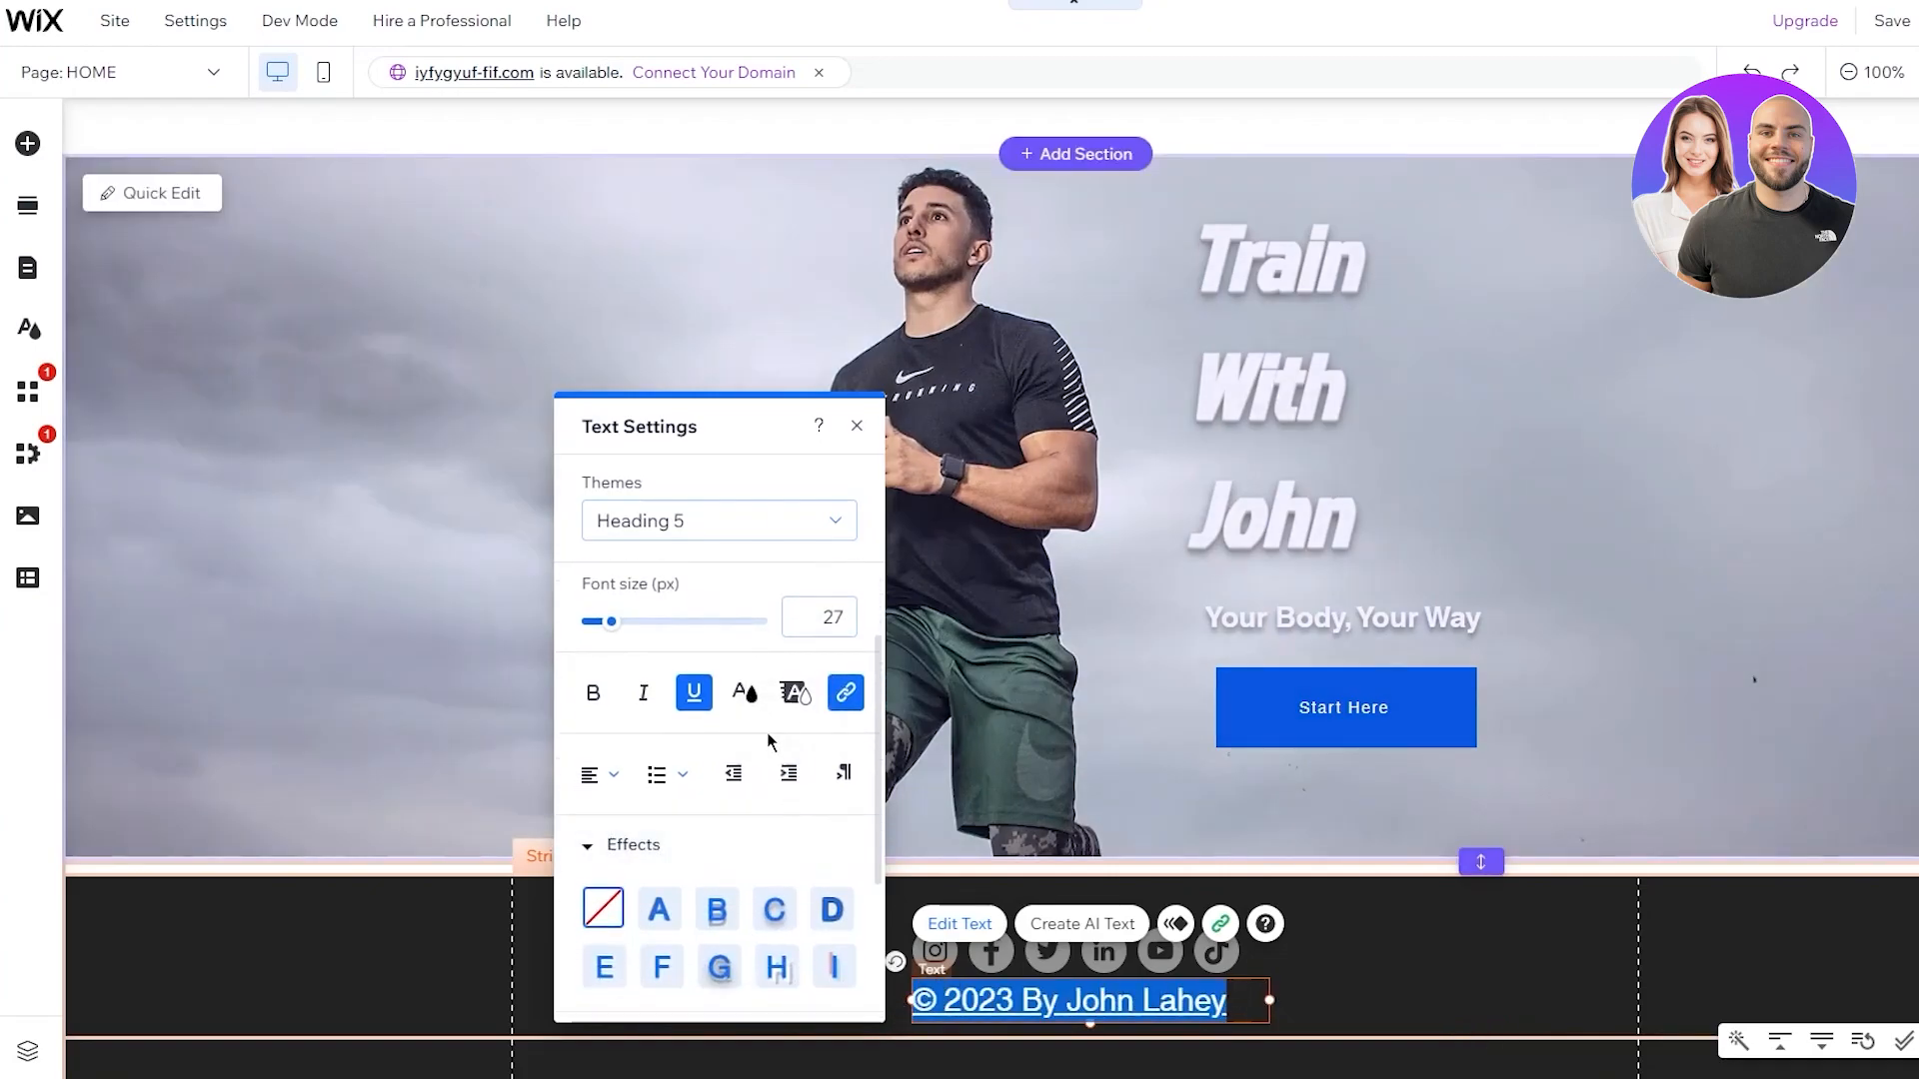
click(741, 691)
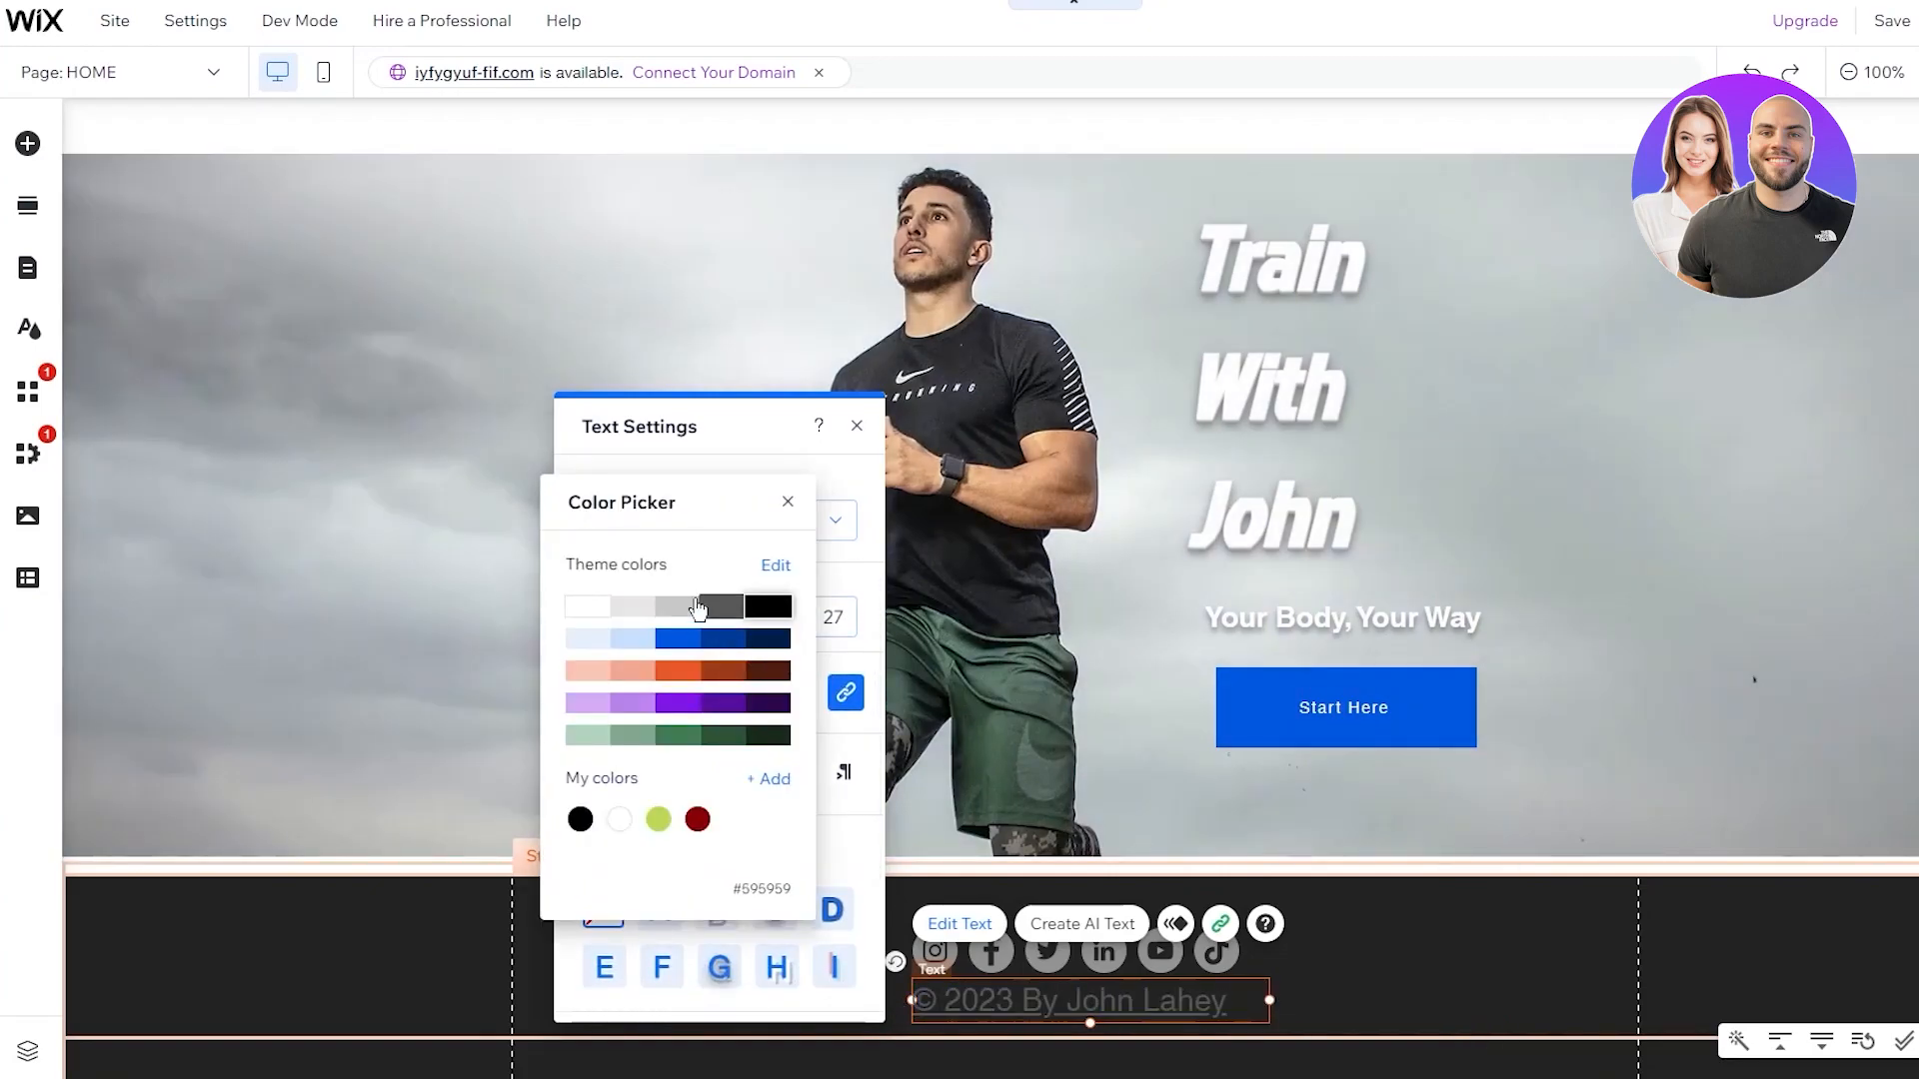
click(712, 608)
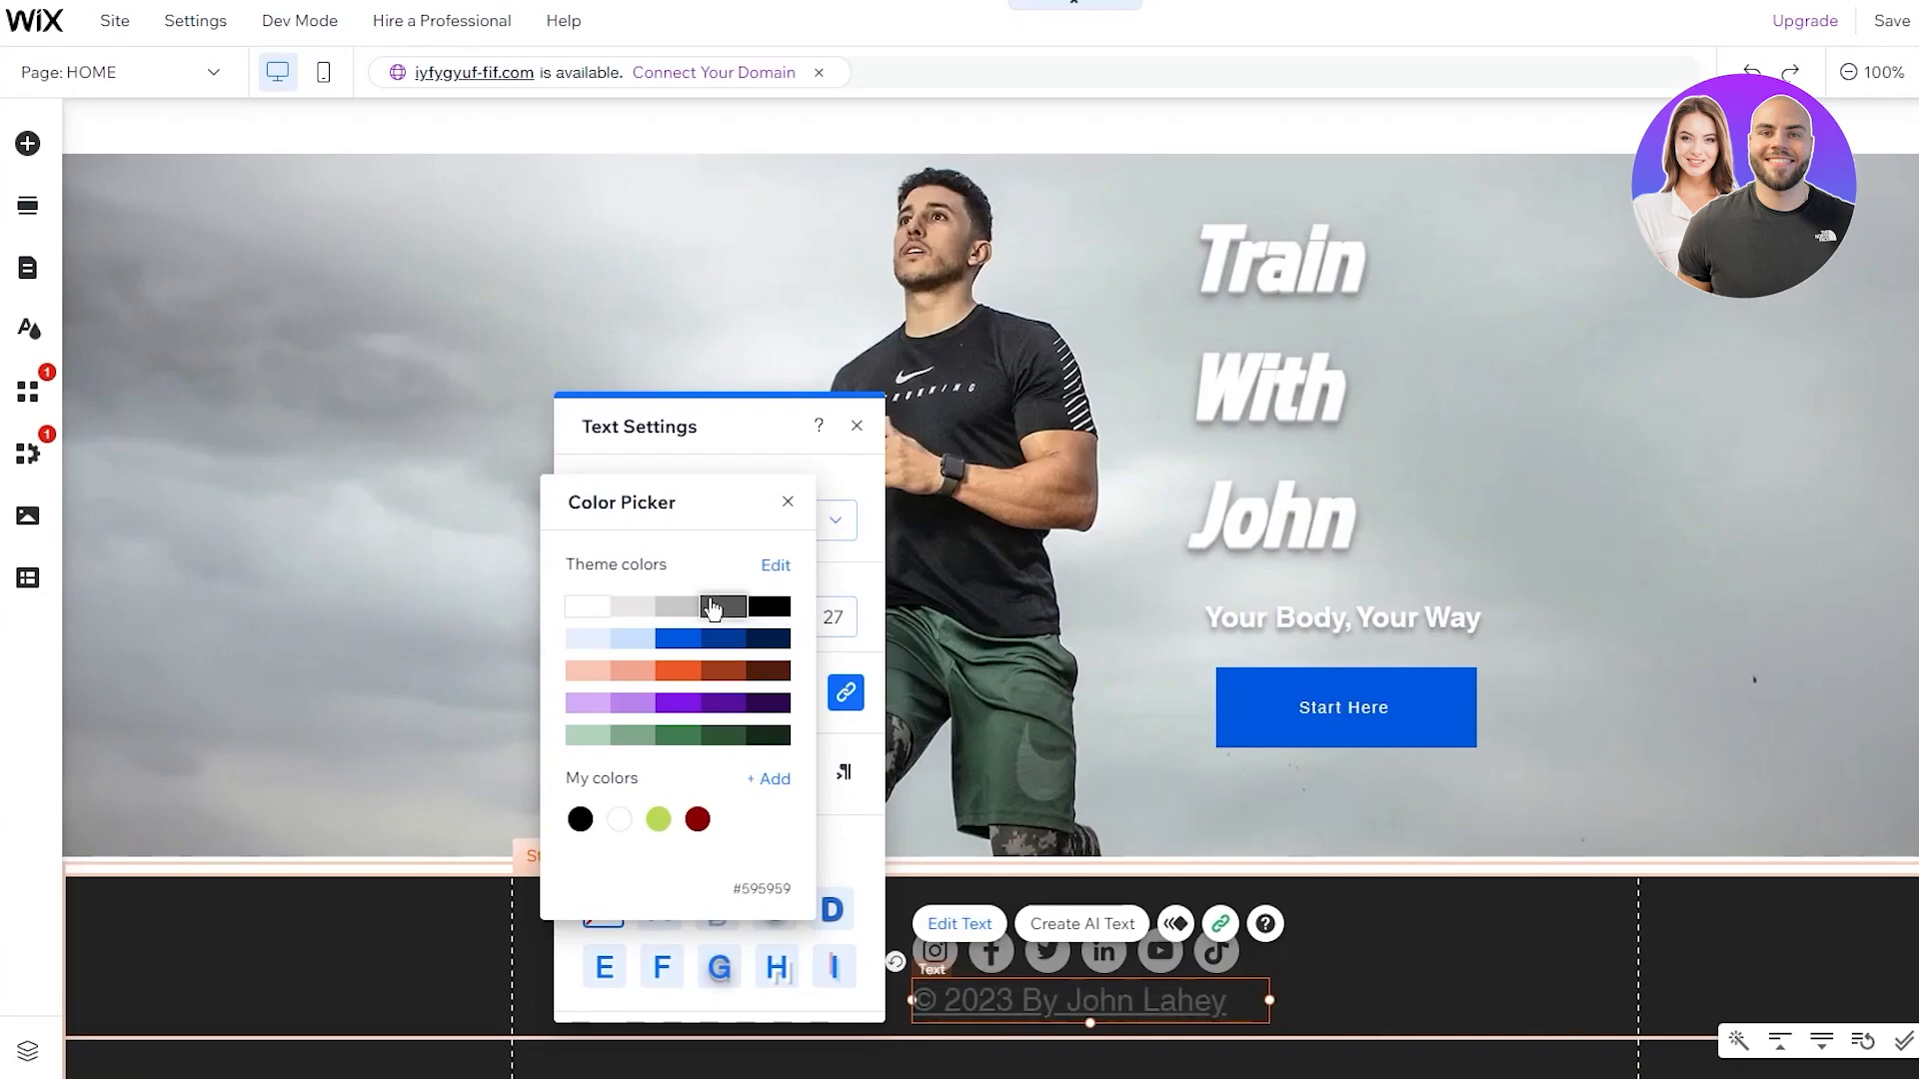
click(847, 839)
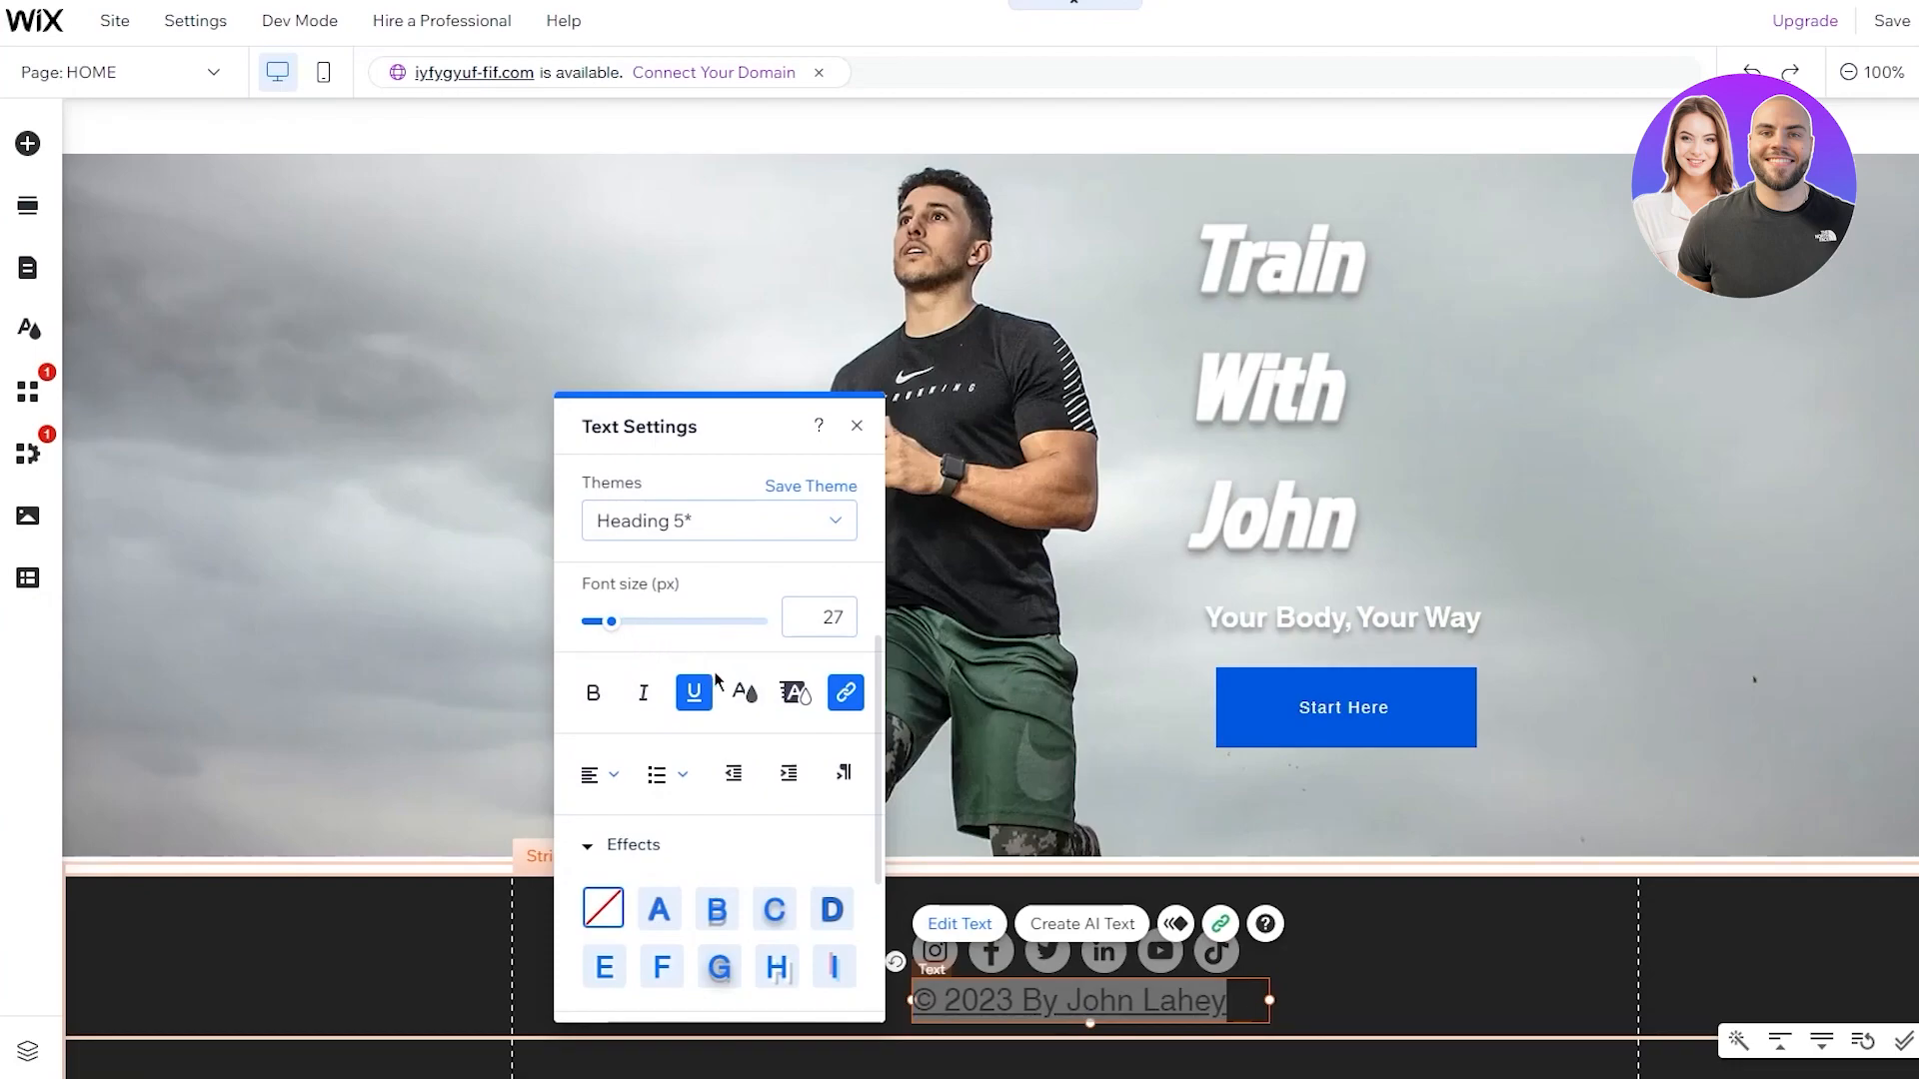
click(619, 778)
click(618, 822)
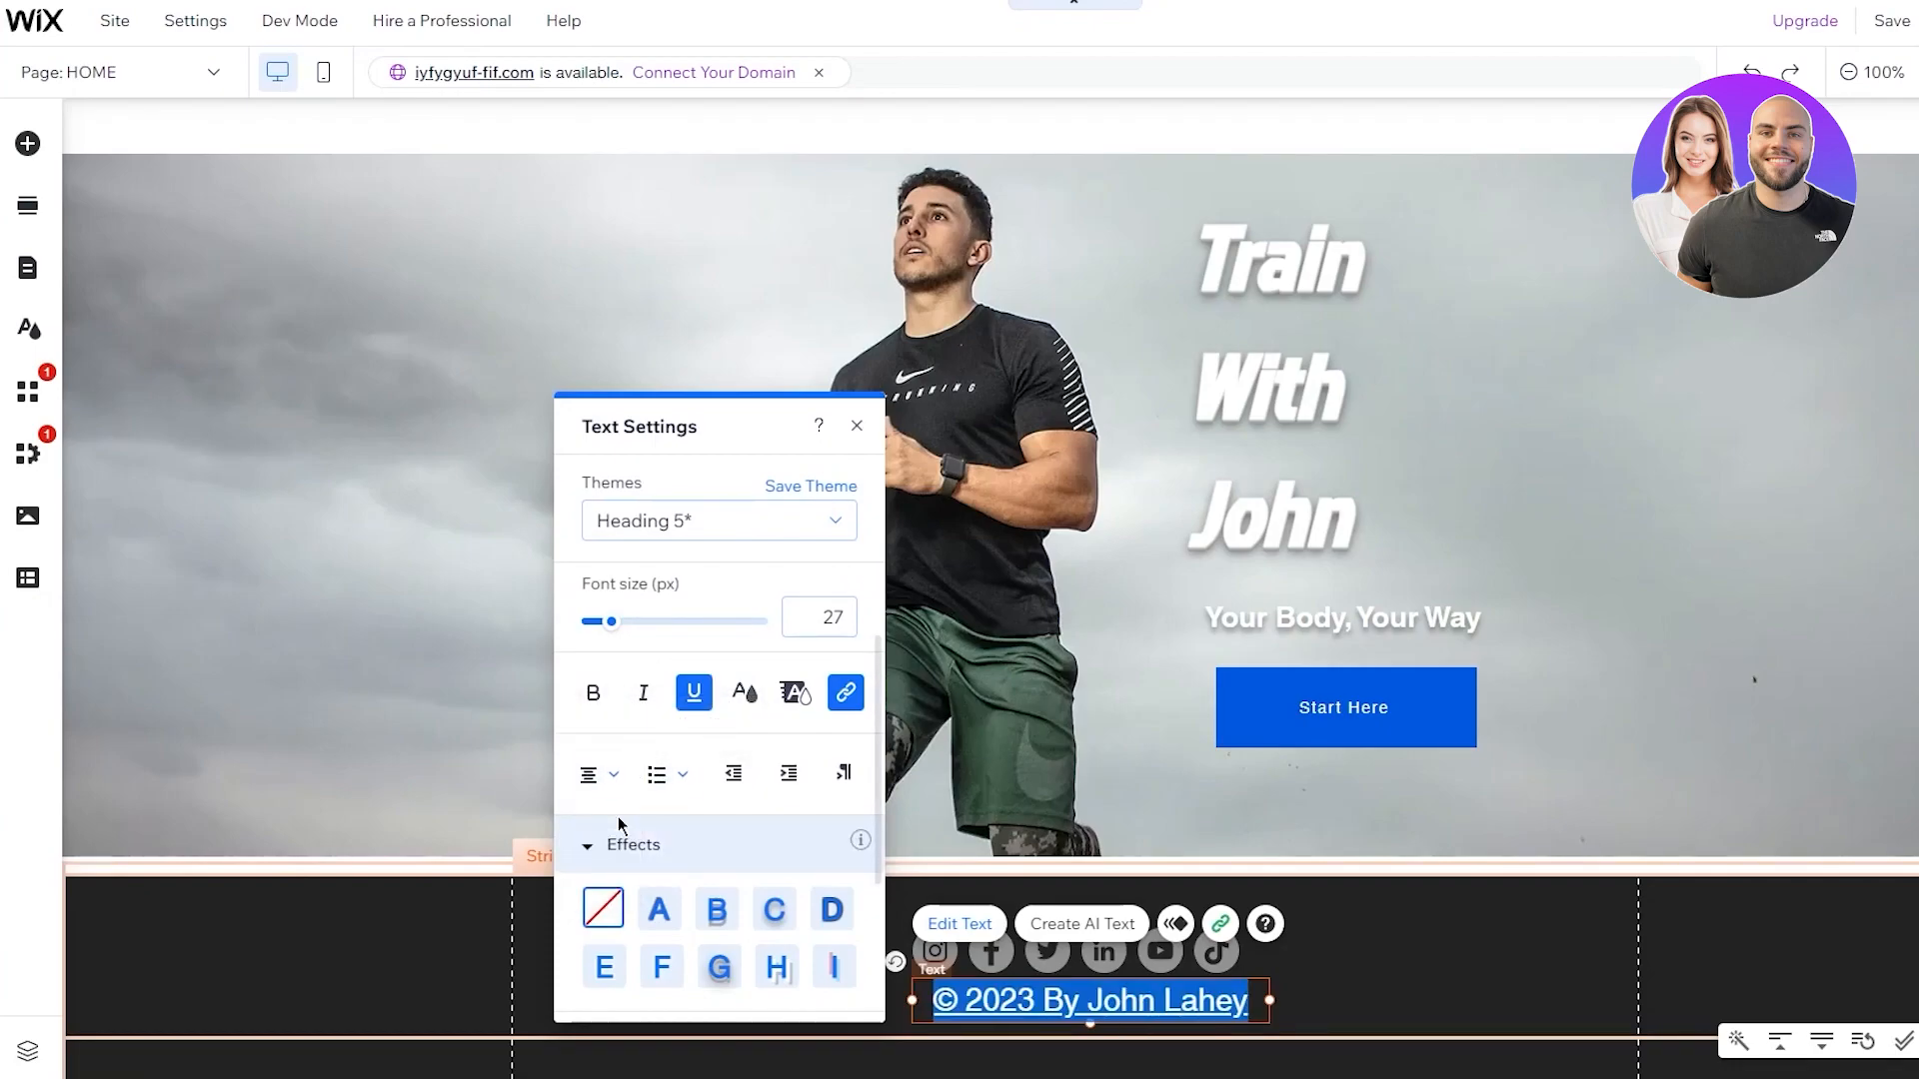
Set the copyright text to 21 px Helvetica Light and move it 24 px left
drag(610, 622, 603, 628)
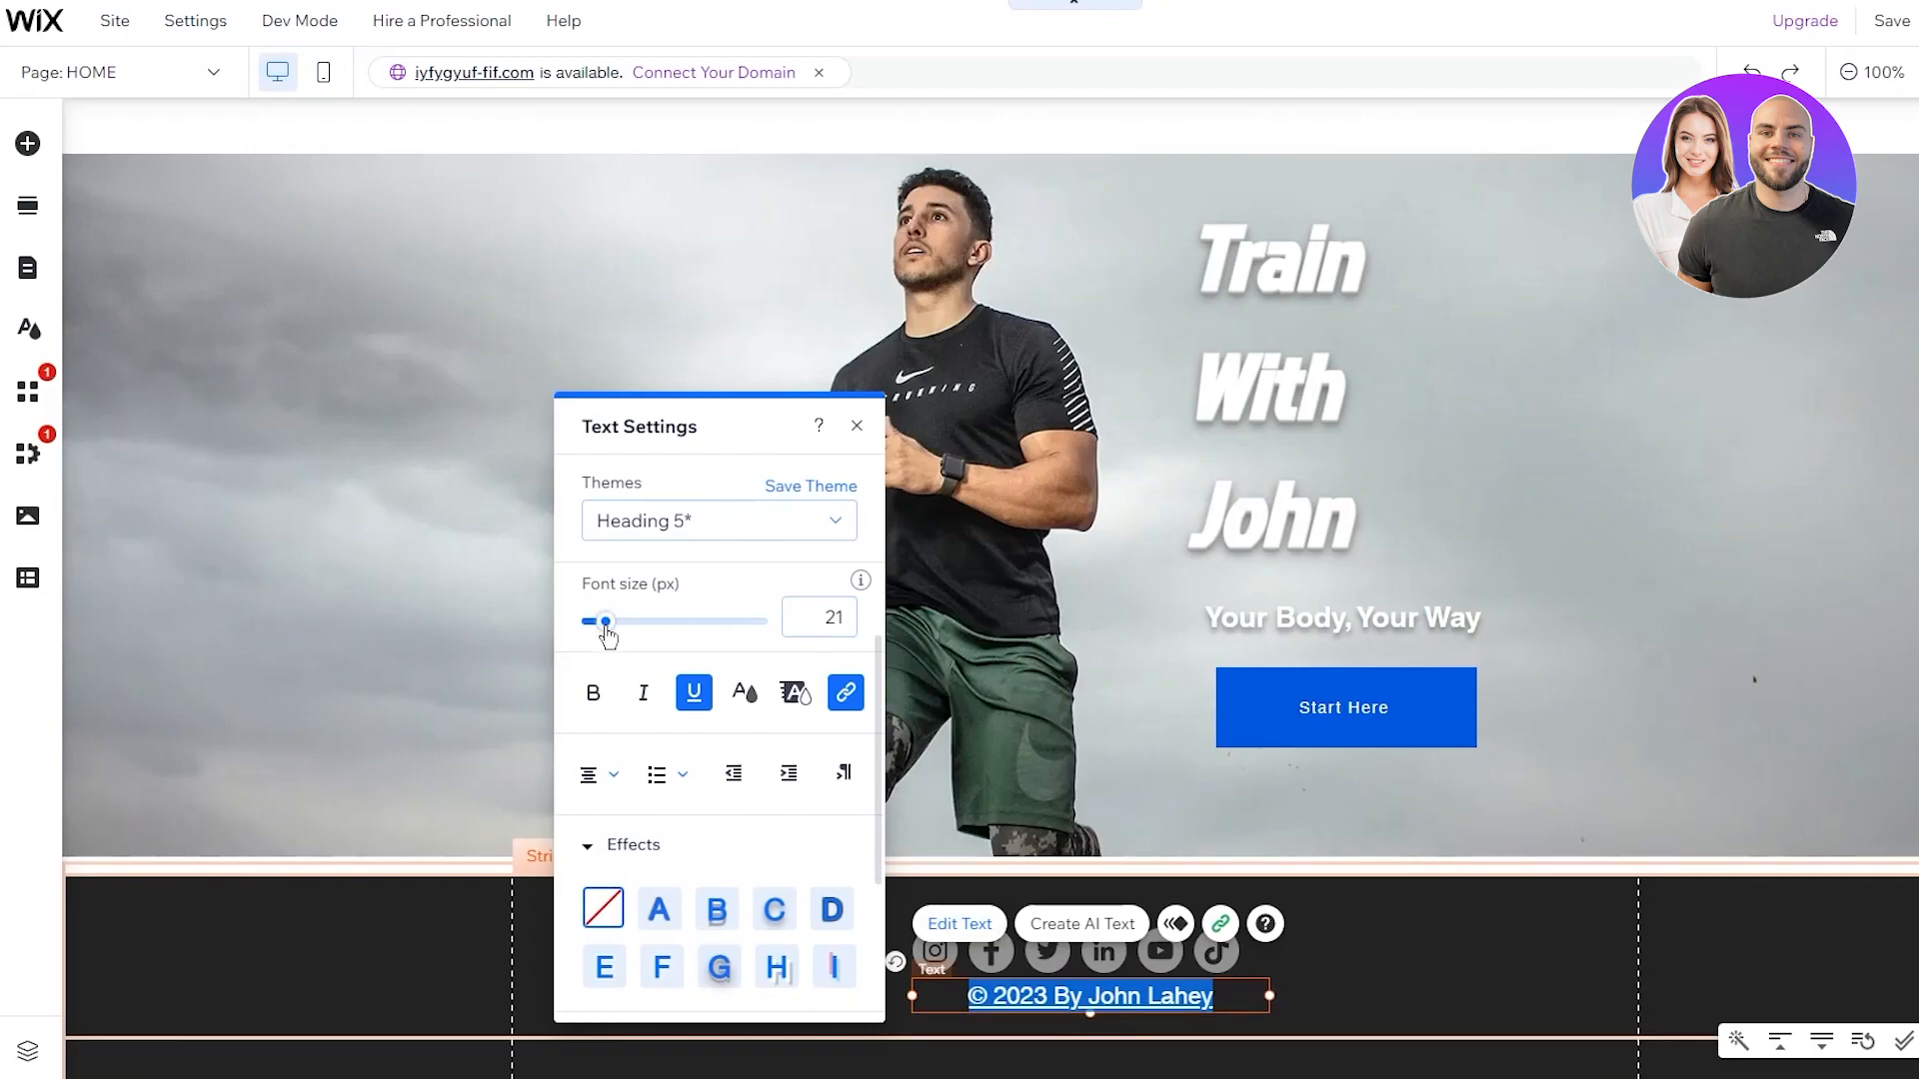
scroll(716, 559, up, 2)
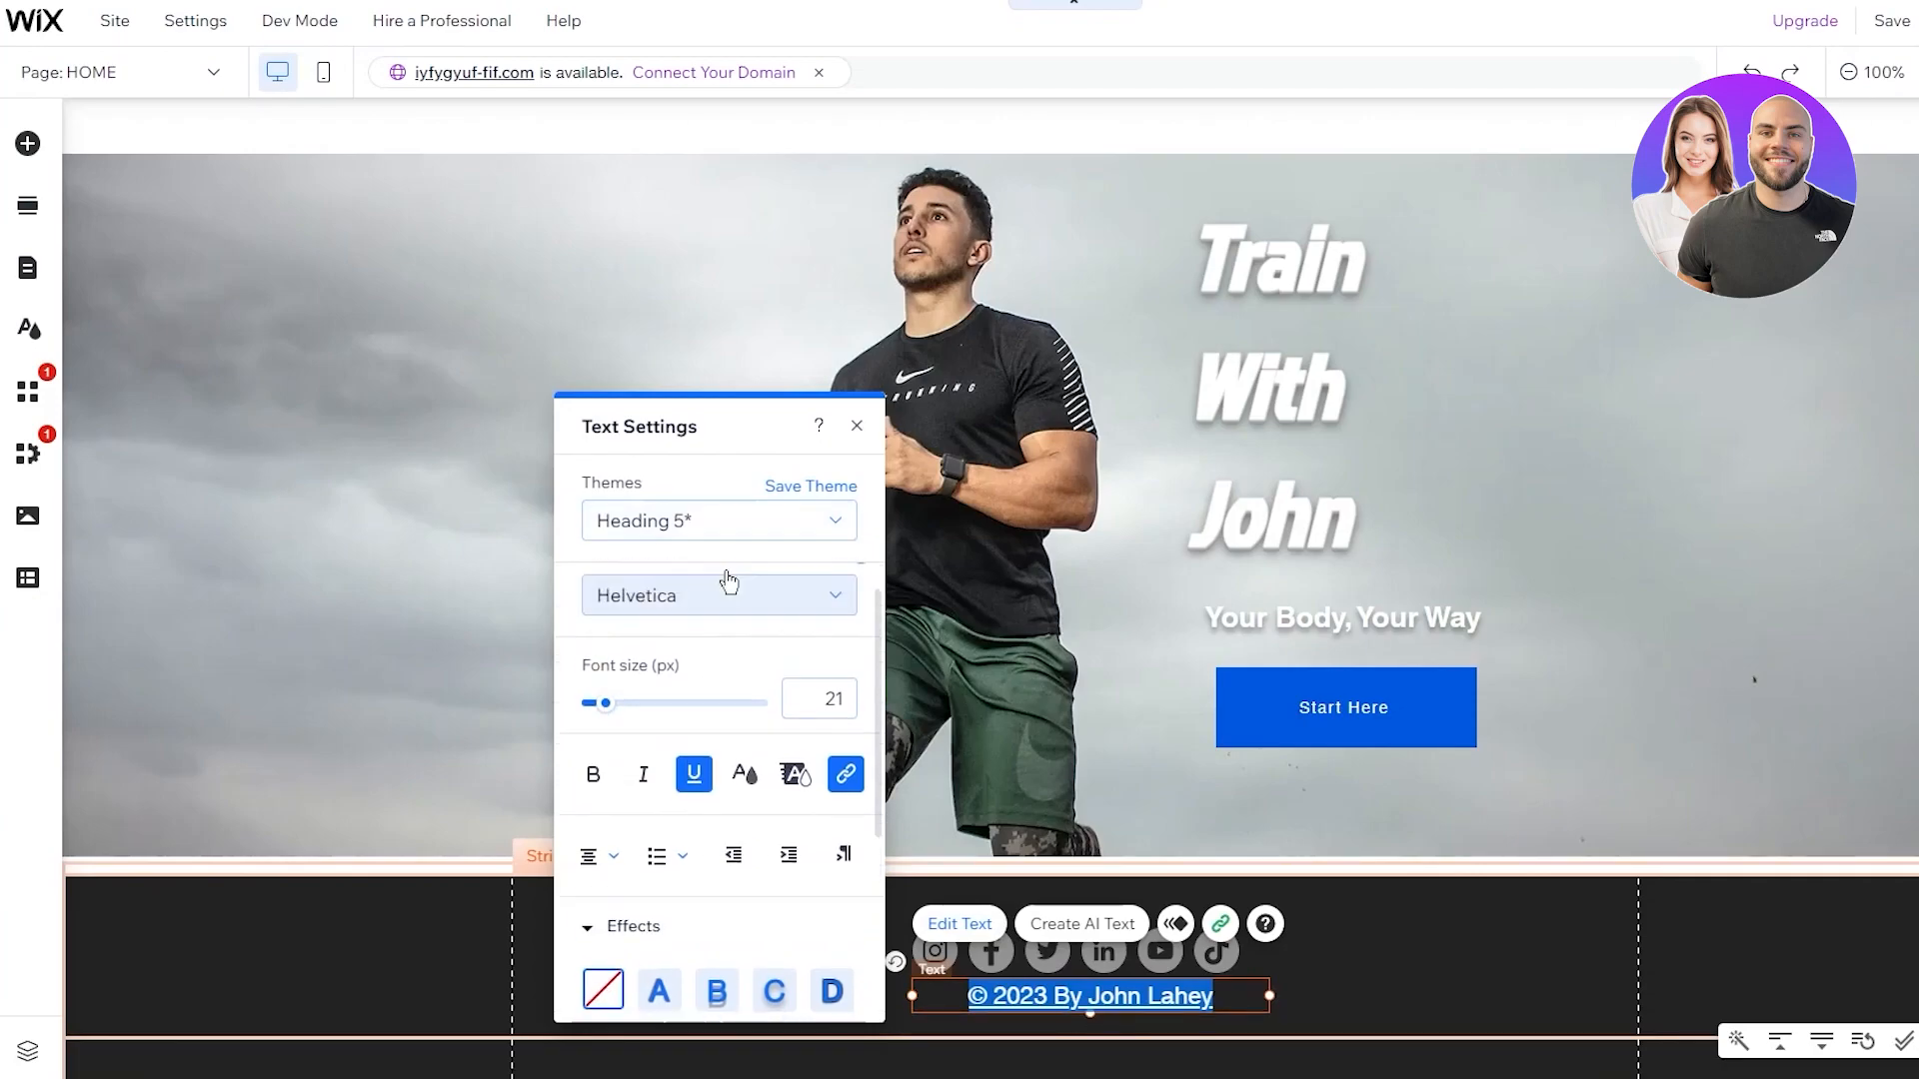
click(711, 626)
click(715, 751)
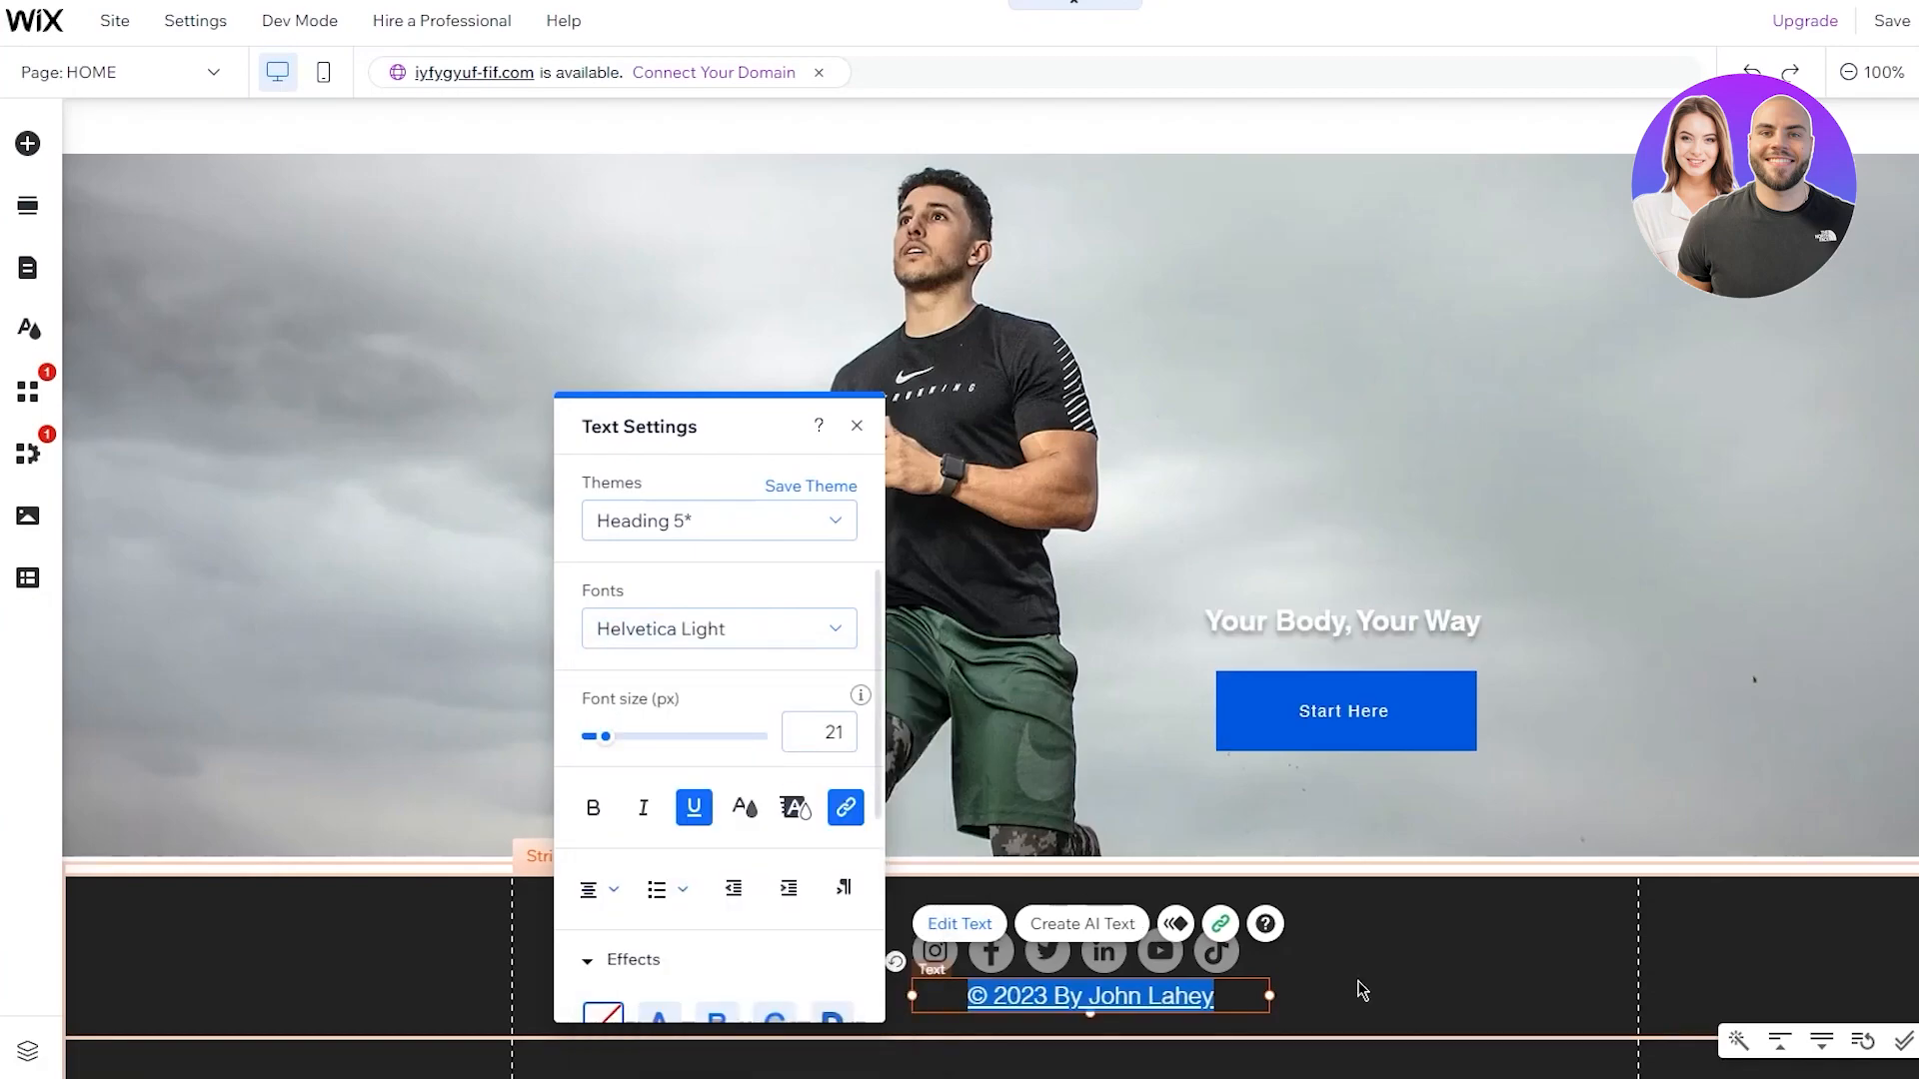
click(1415, 990)
click(1212, 1001)
drag(1212, 1000, 1186, 1005)
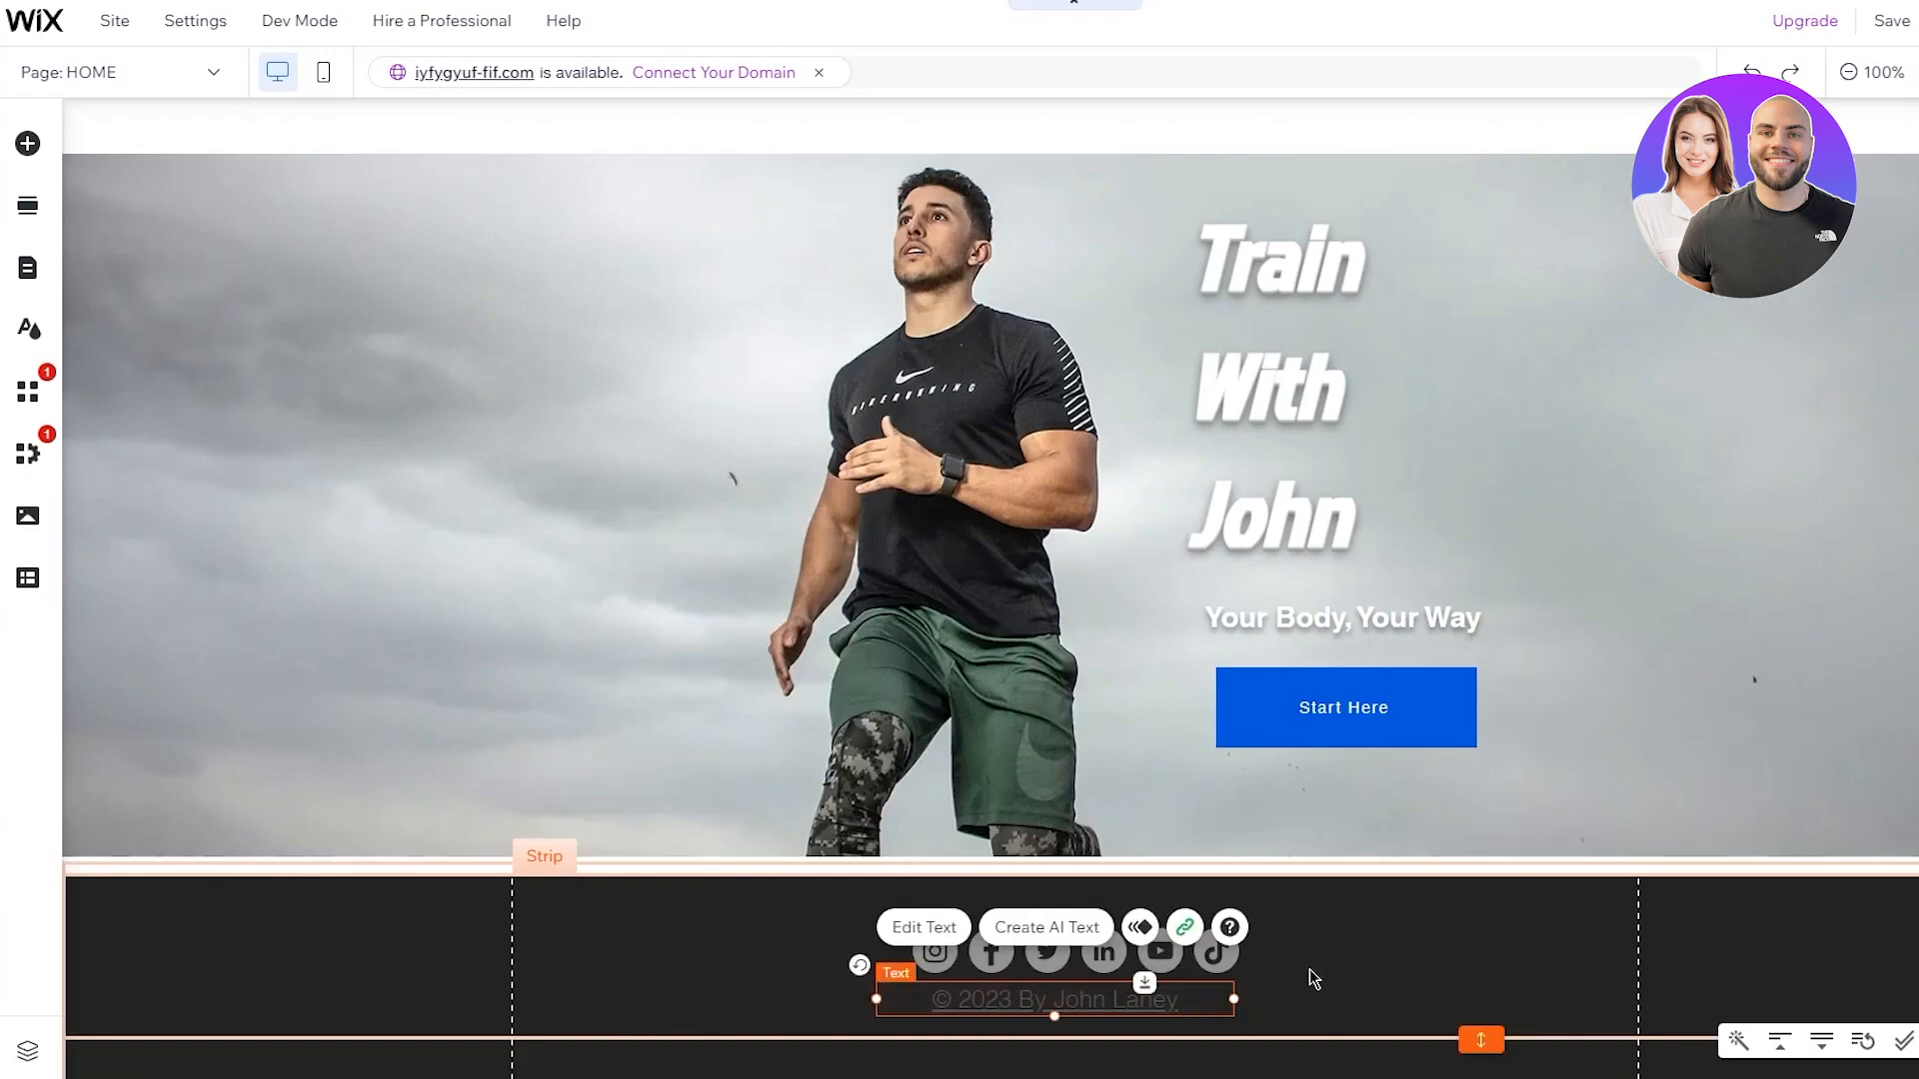
click(1289, 957)
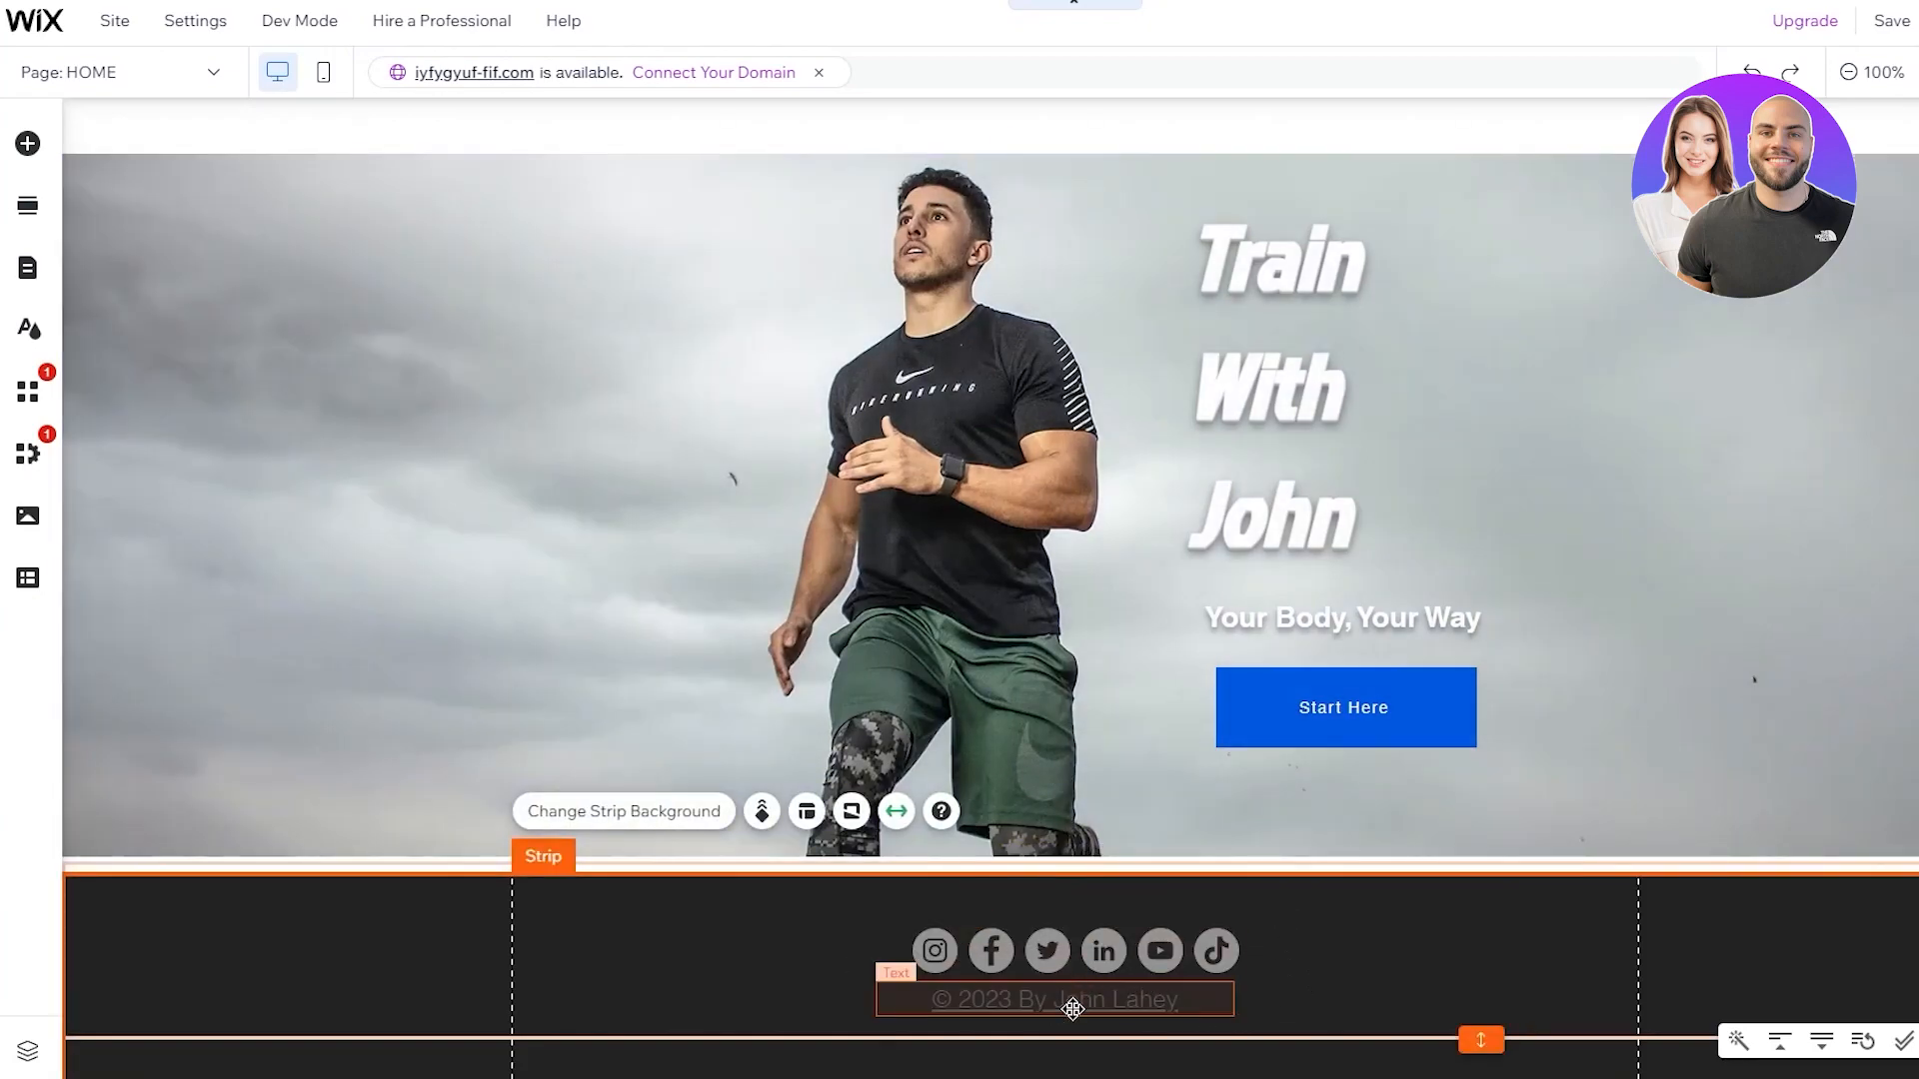
Nudge the footer copyright line slightly right under the social icons
click(1073, 1009)
drag(1072, 1009, 1078, 1009)
click(1315, 964)
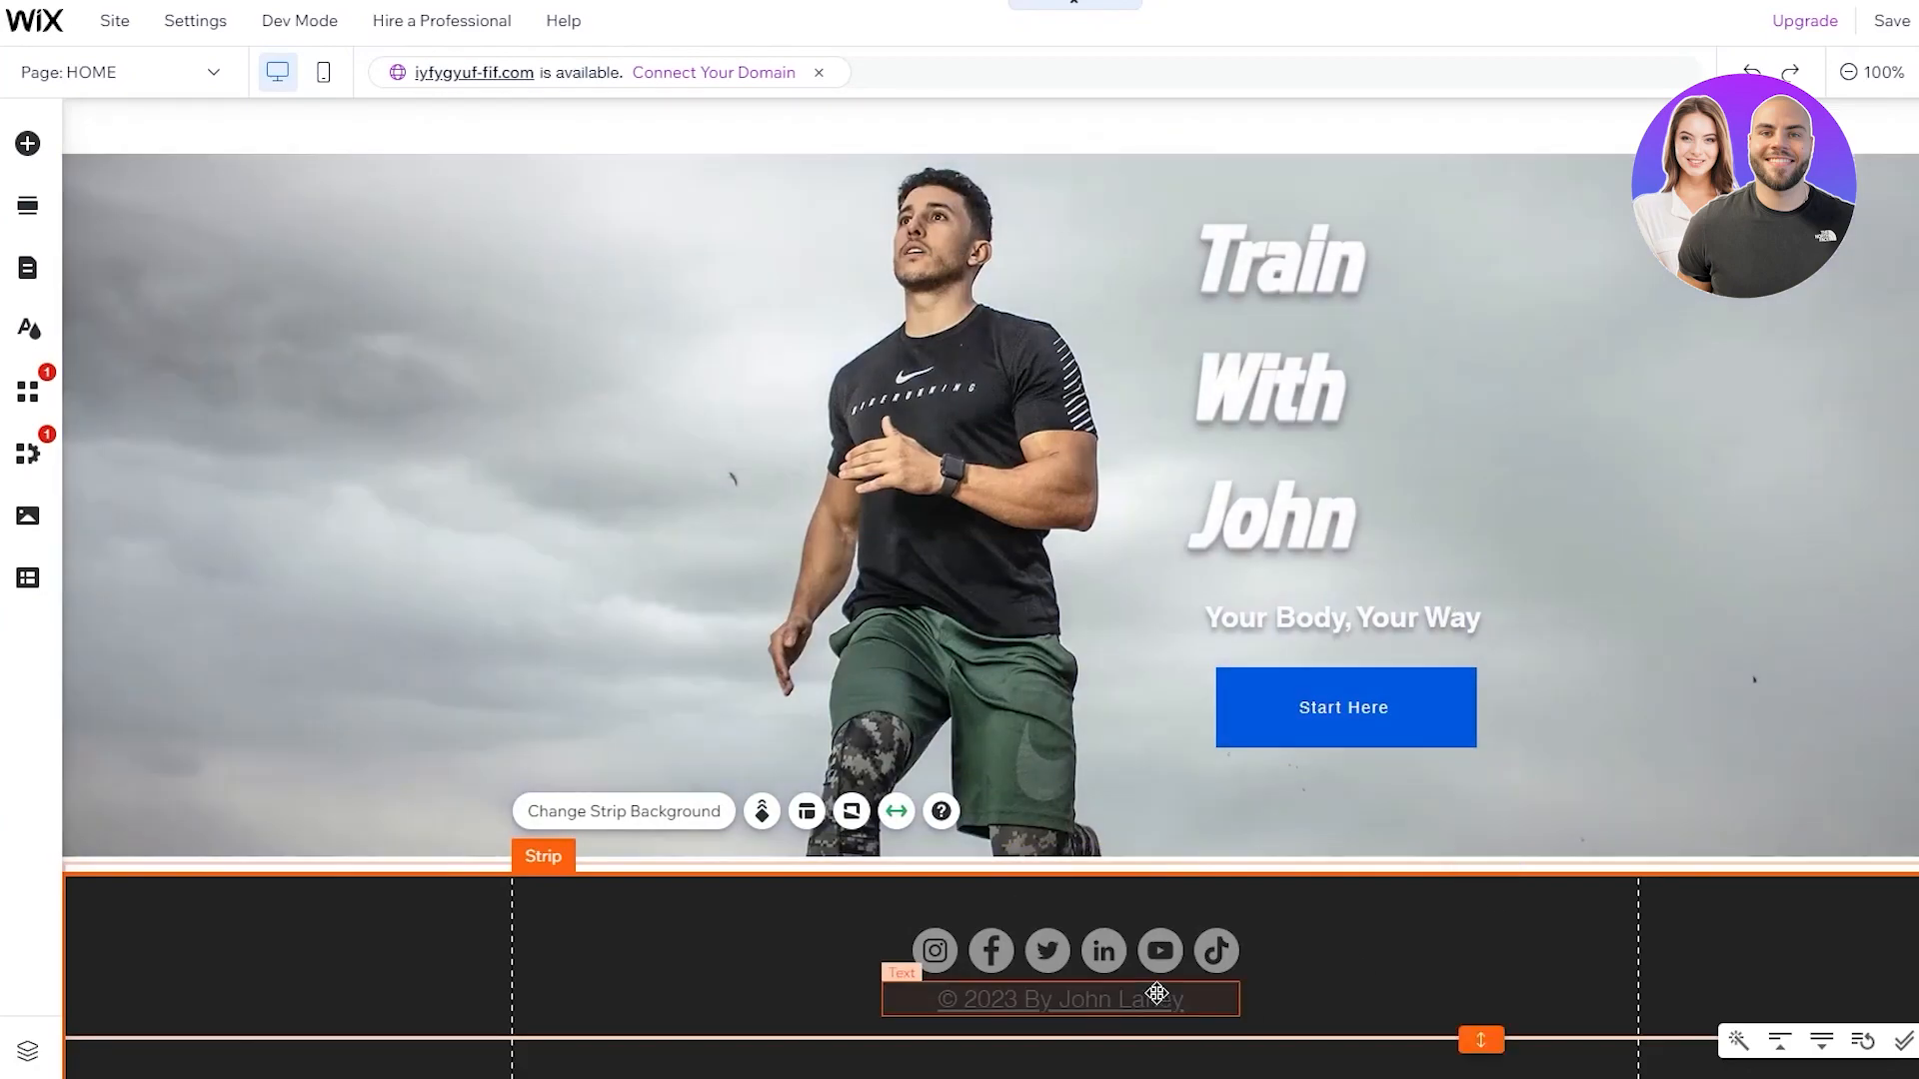
Turn off the underline on the footer copyright text
click(1107, 1002)
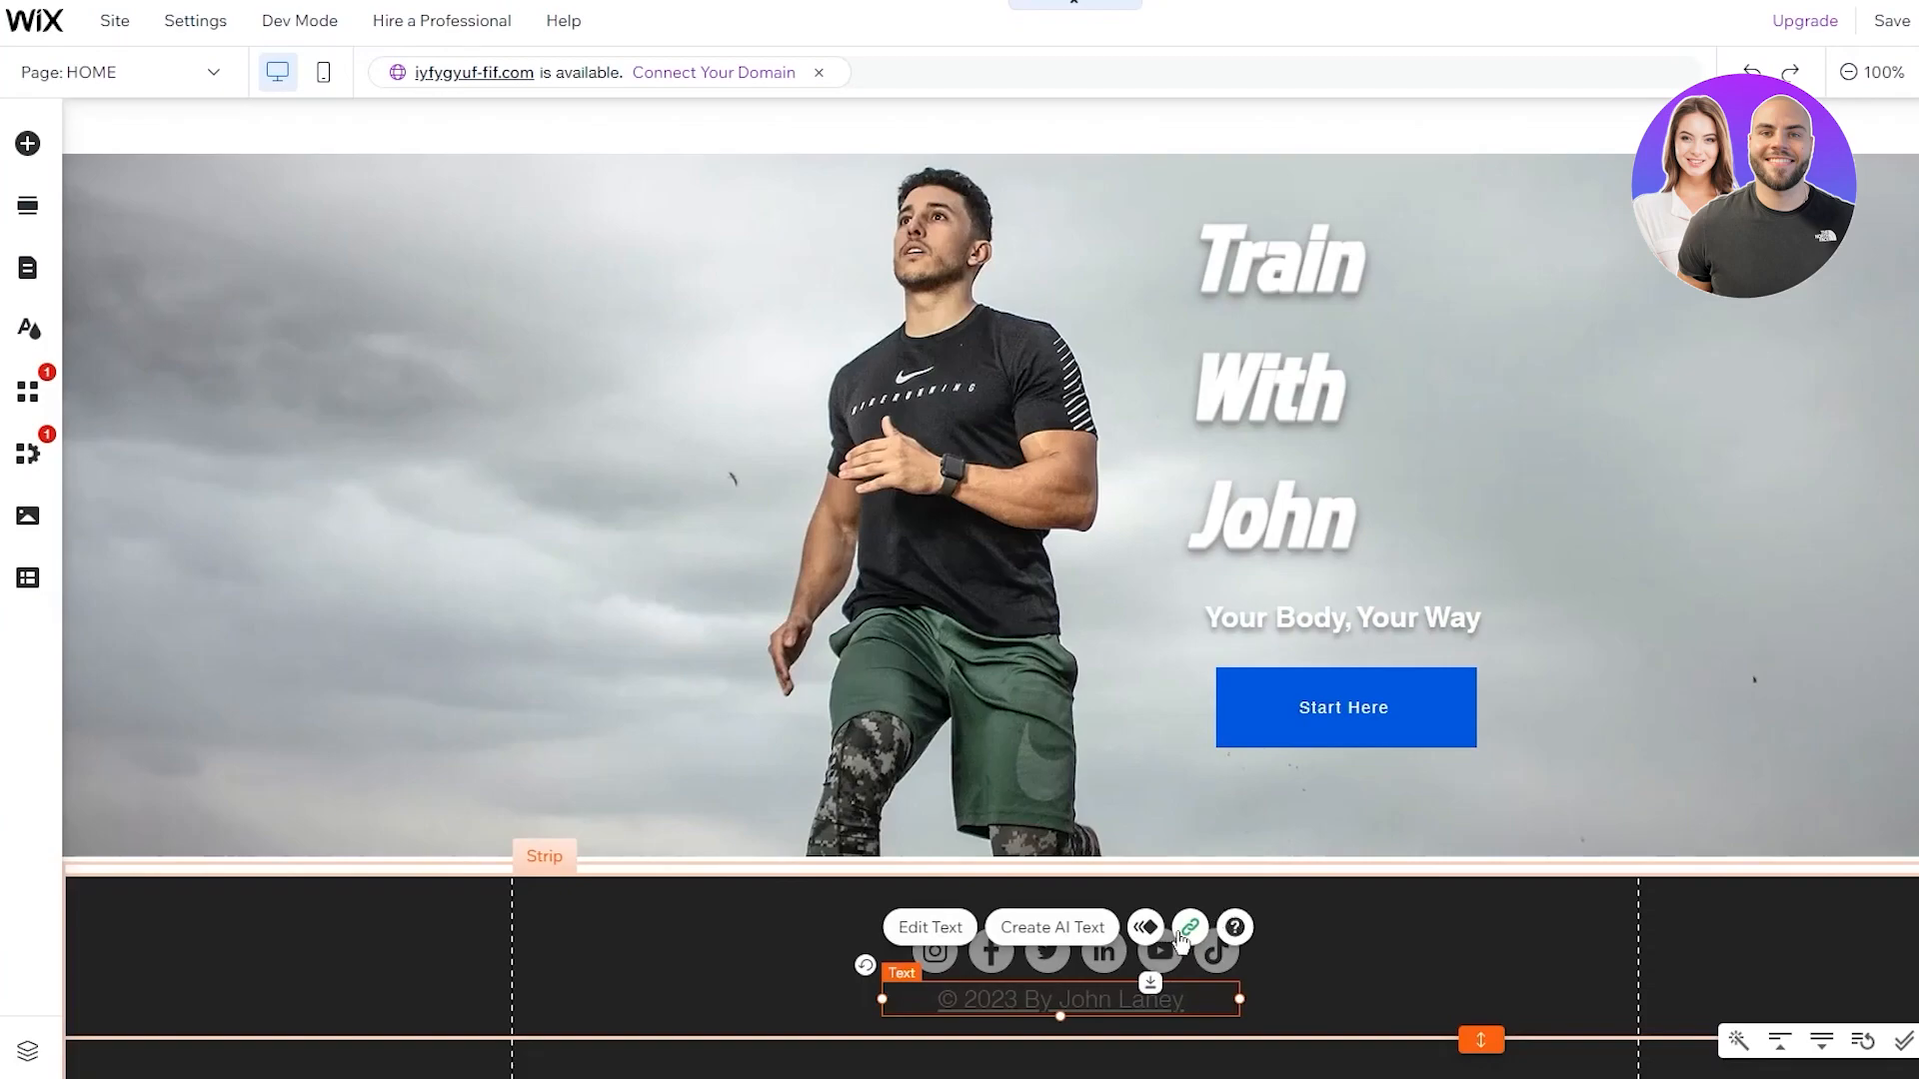
double_click(1043, 997)
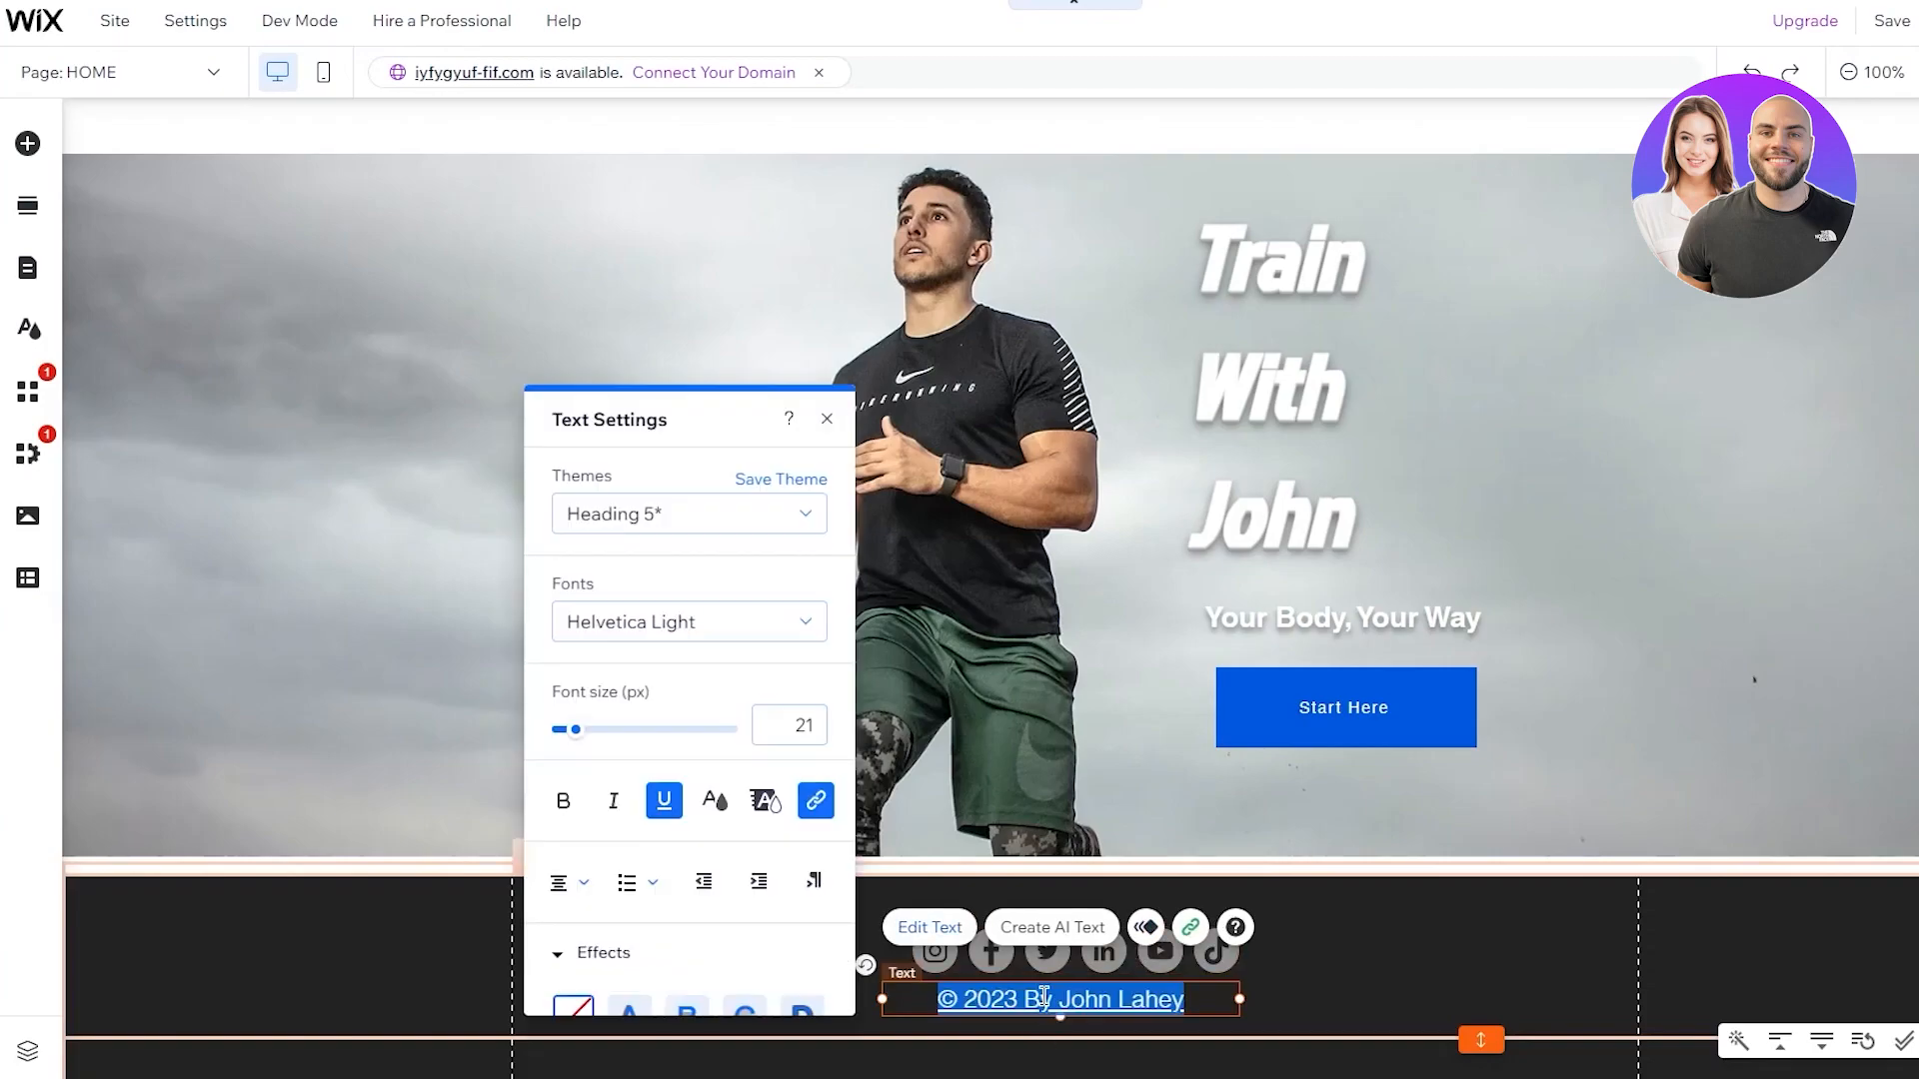
click(664, 811)
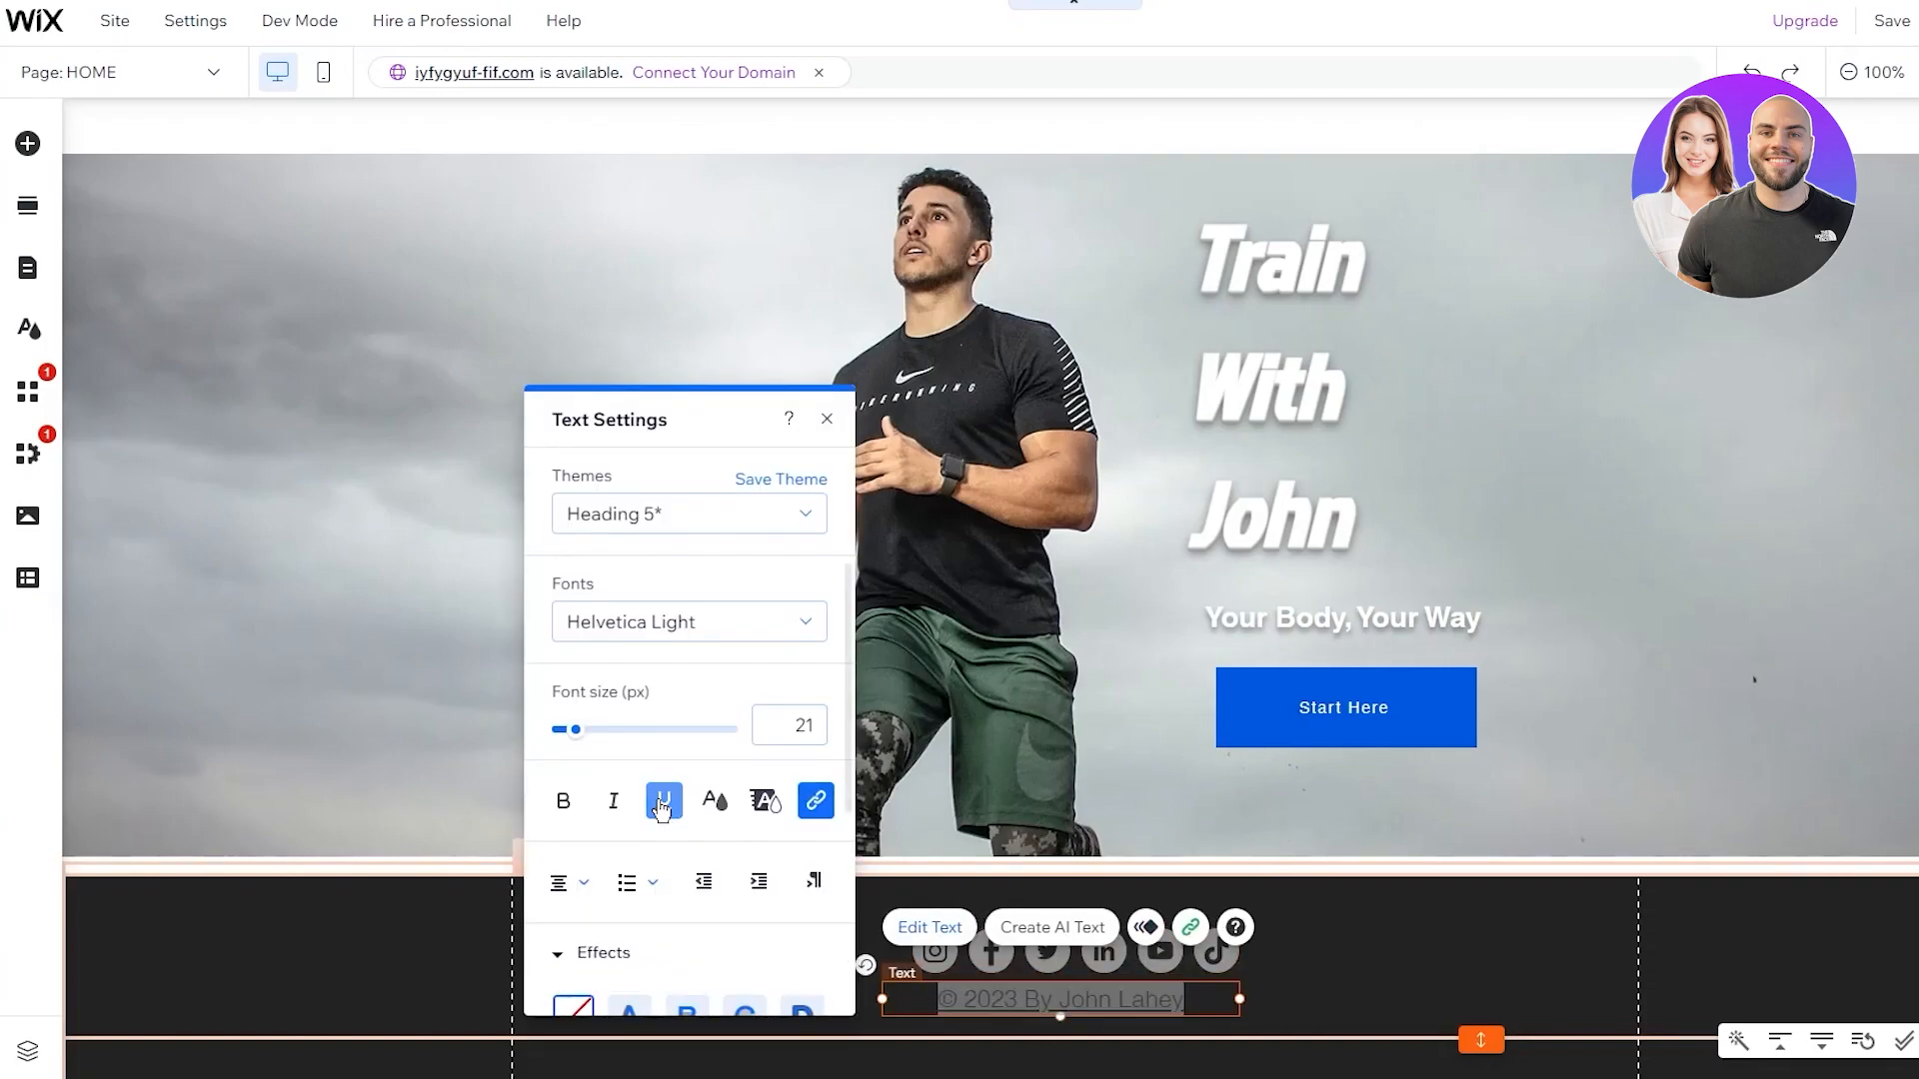
click(1351, 938)
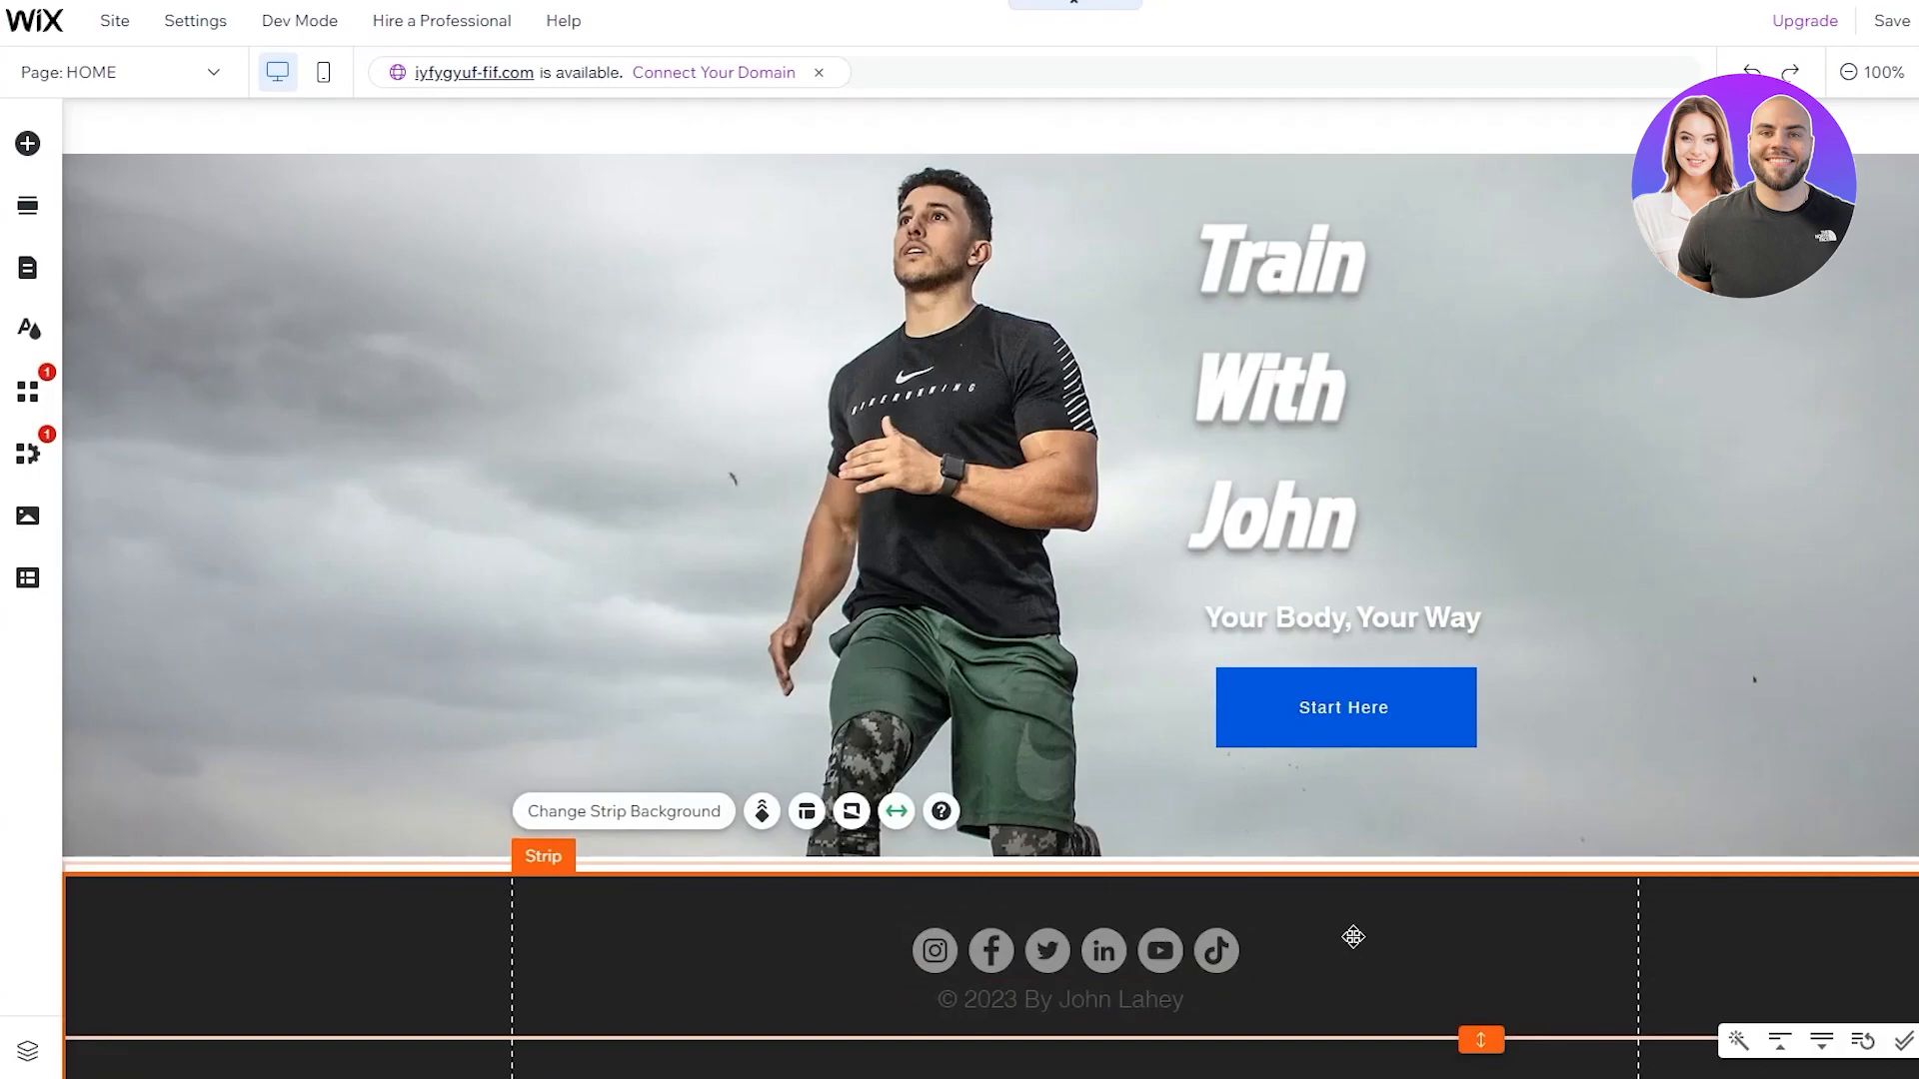
click(1105, 940)
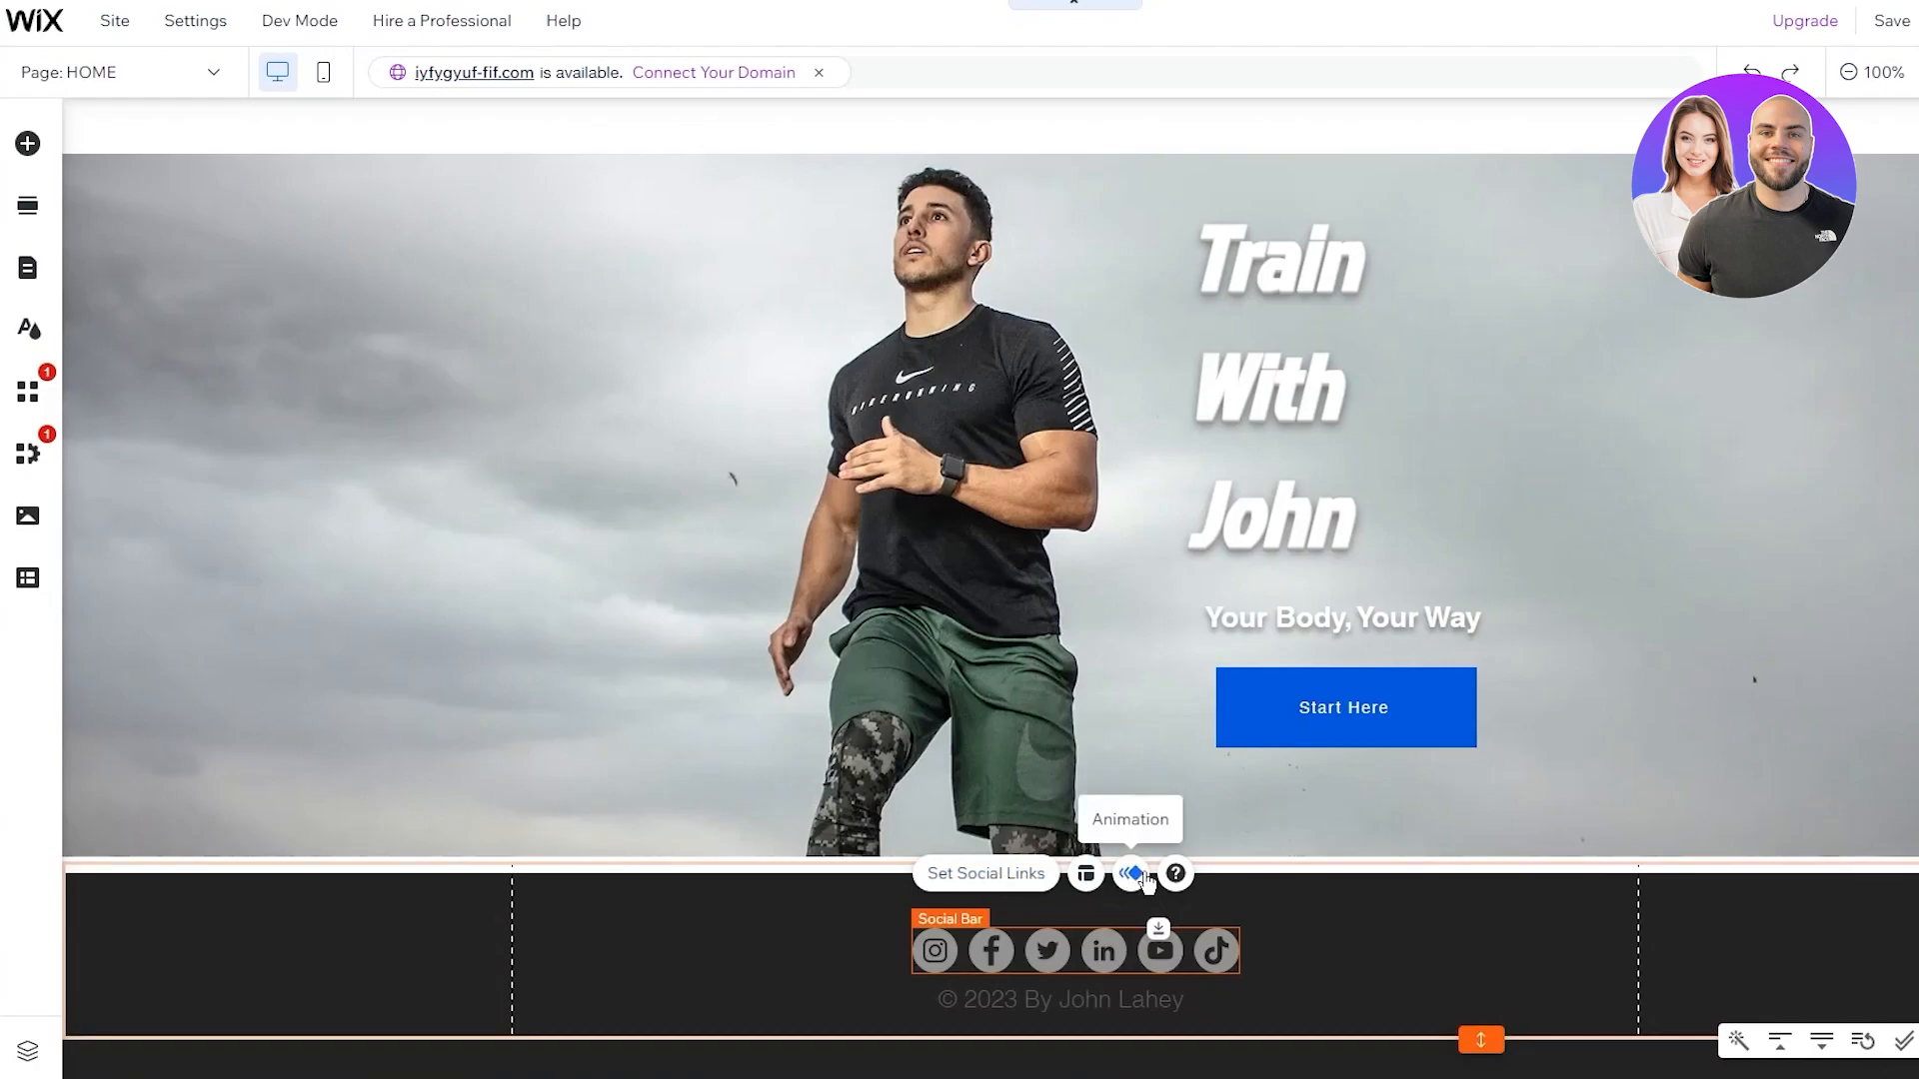
click(1353, 884)
Drag the hero strip's bottom handle down to extend it toward the footer
scroll(1353, 885, up, 1)
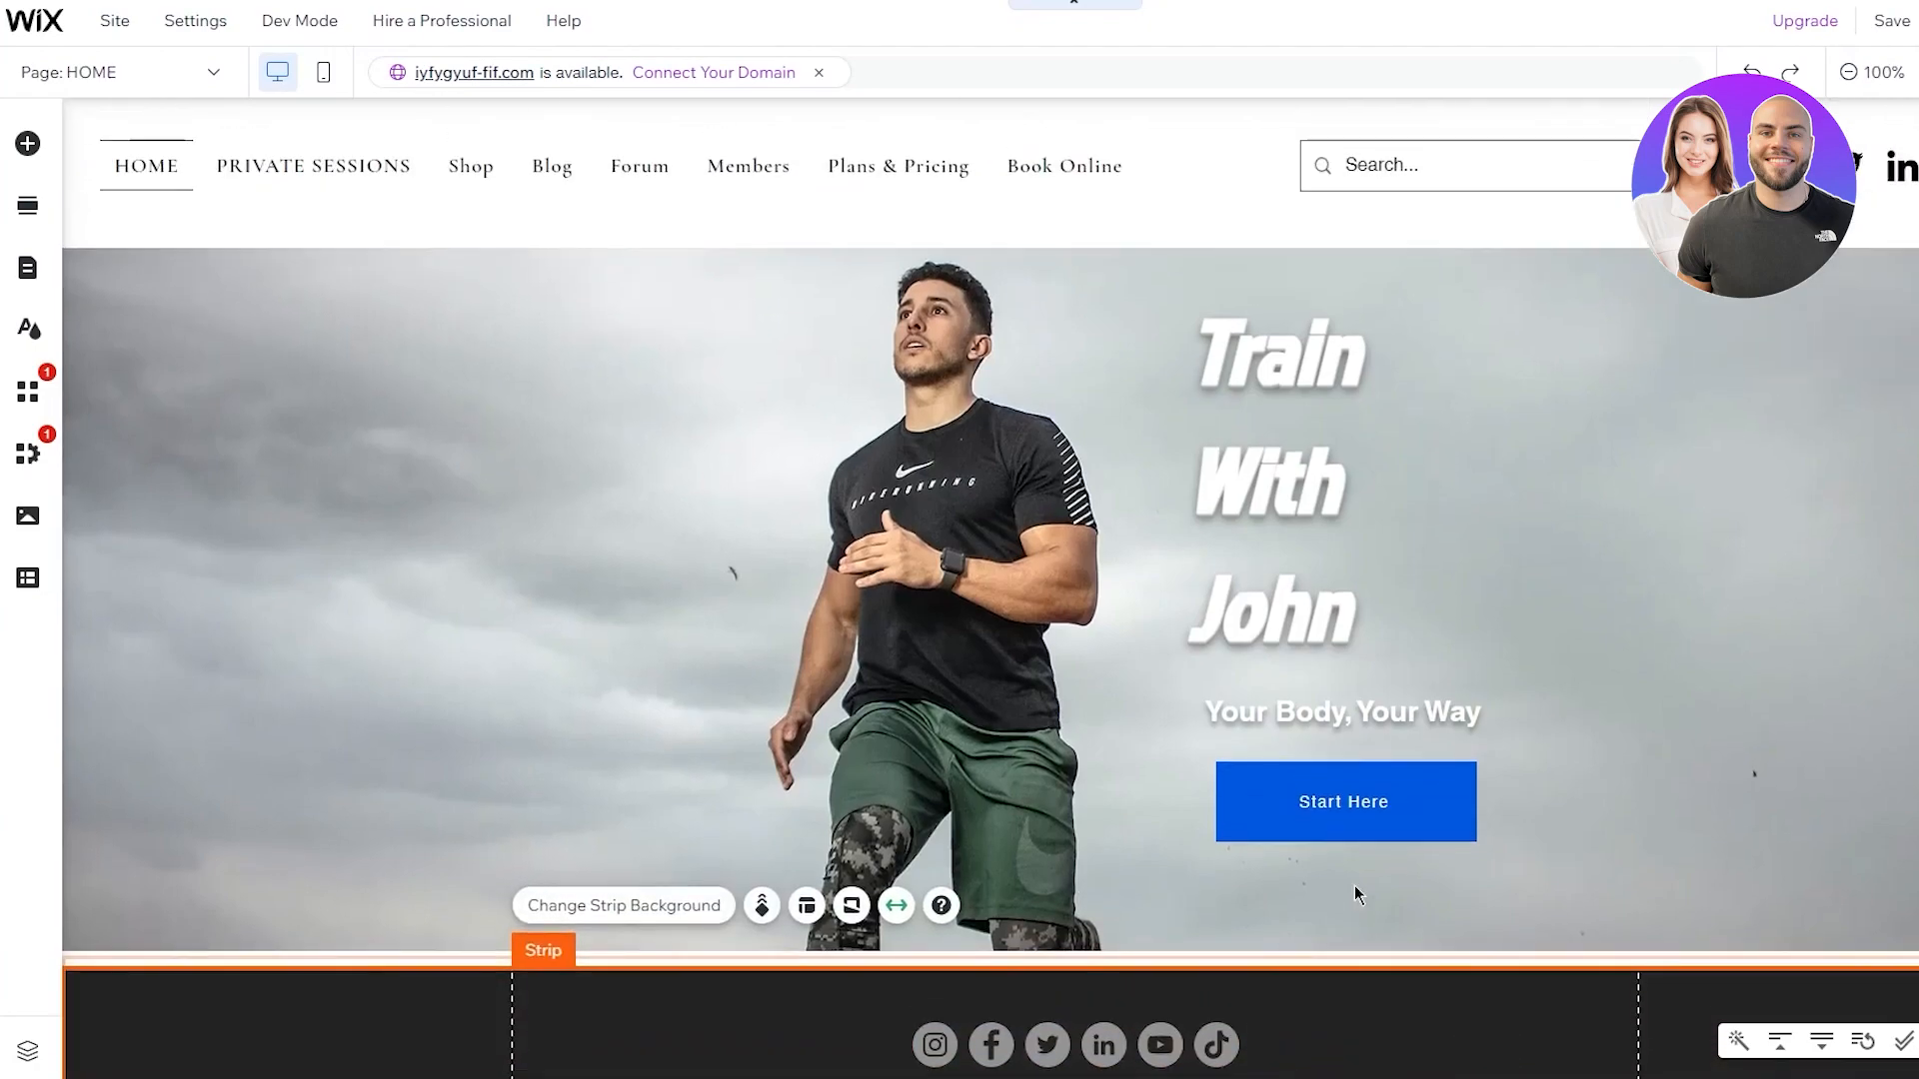
scroll(1382, 877, down, 1)
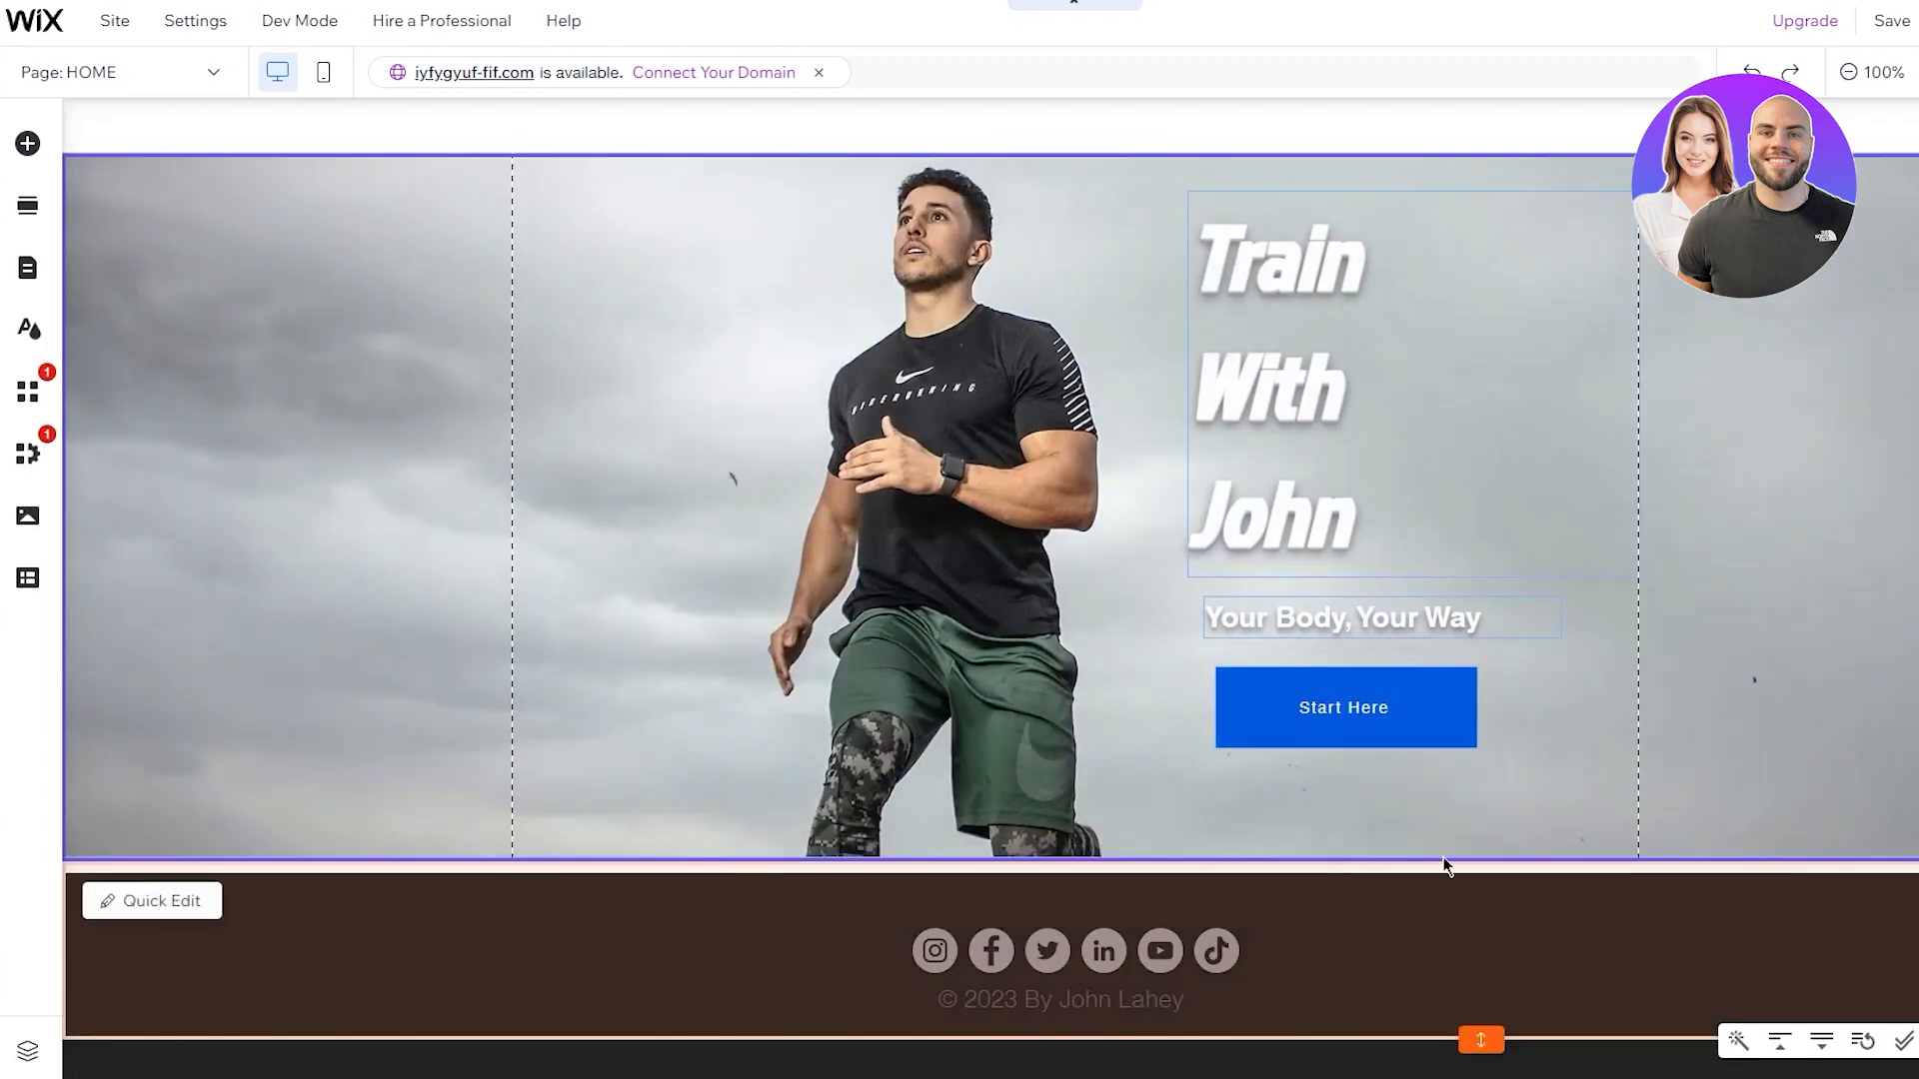
mouse_move(1477, 856)
mouse_down()
mouse_move(1470, 877)
mouse_move(1474, 848)
mouse_up()
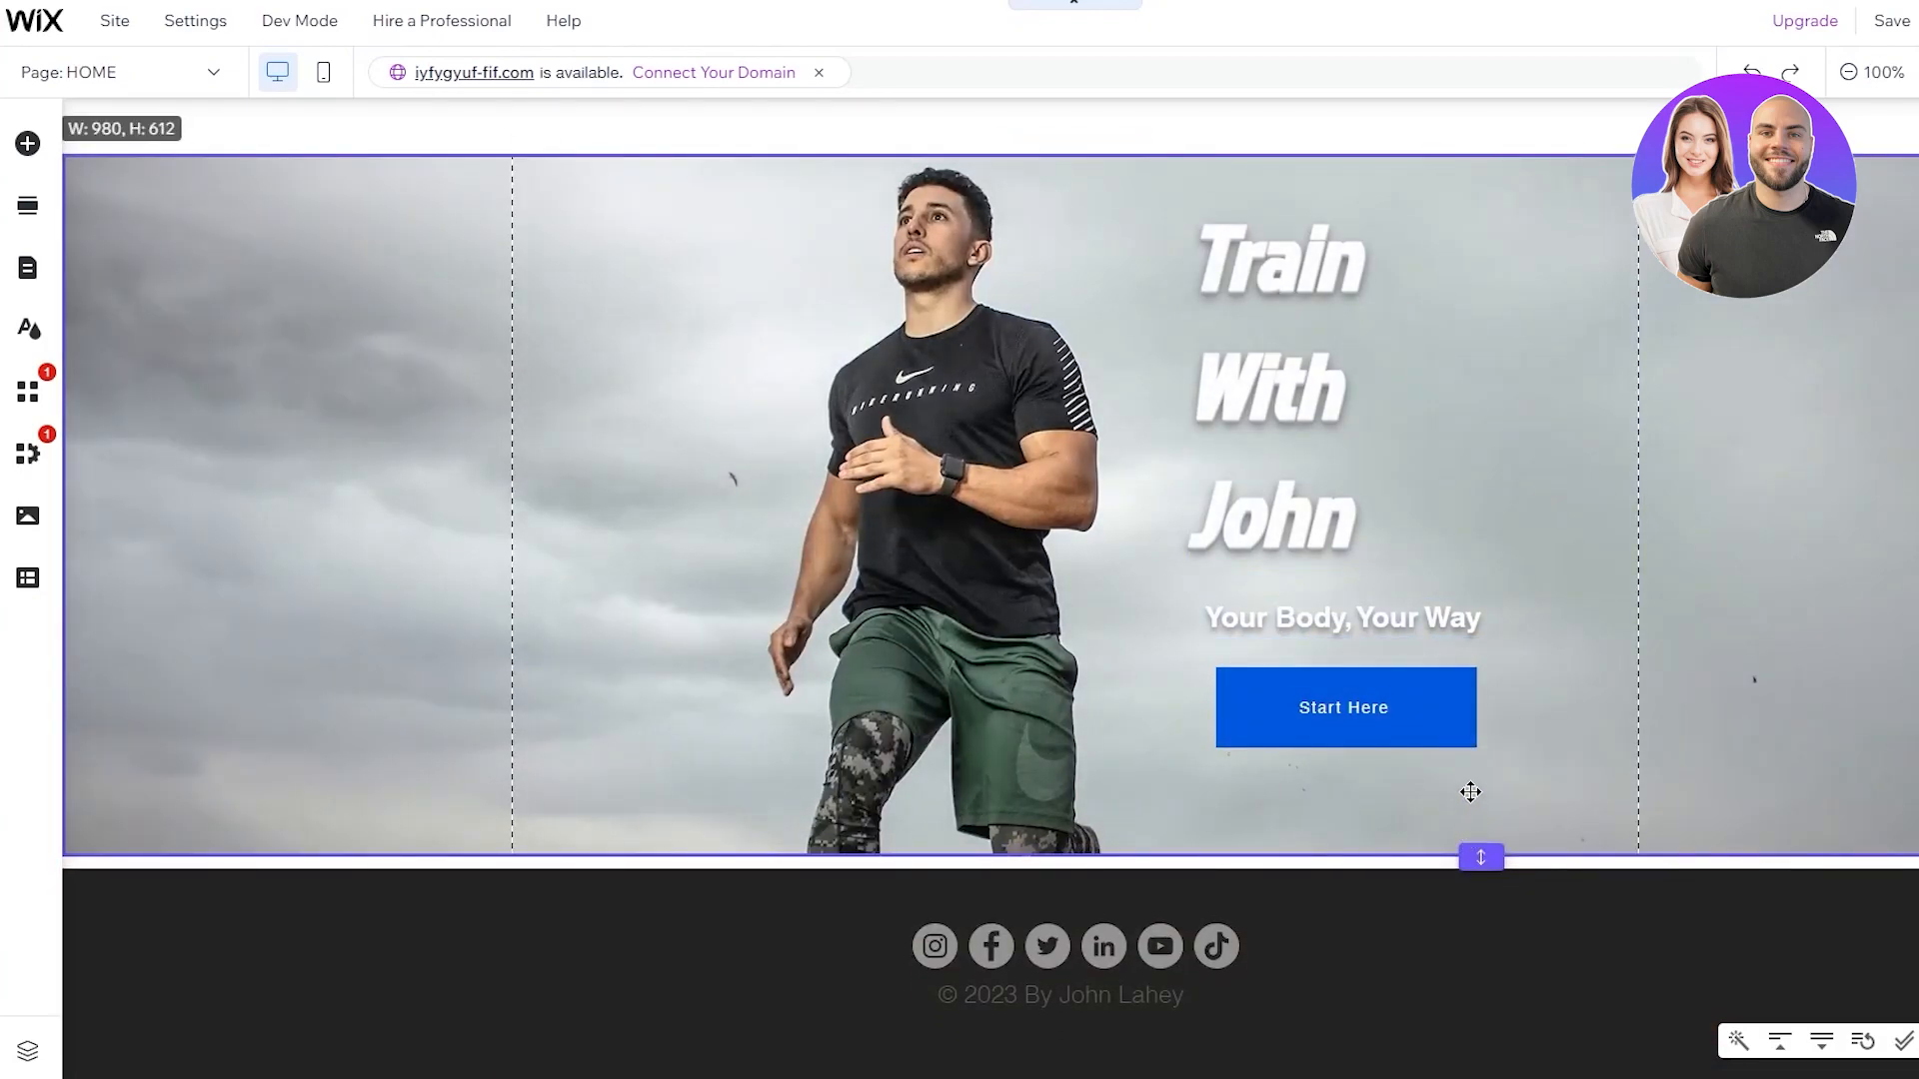
double_click(1560, 729)
click(954, 698)
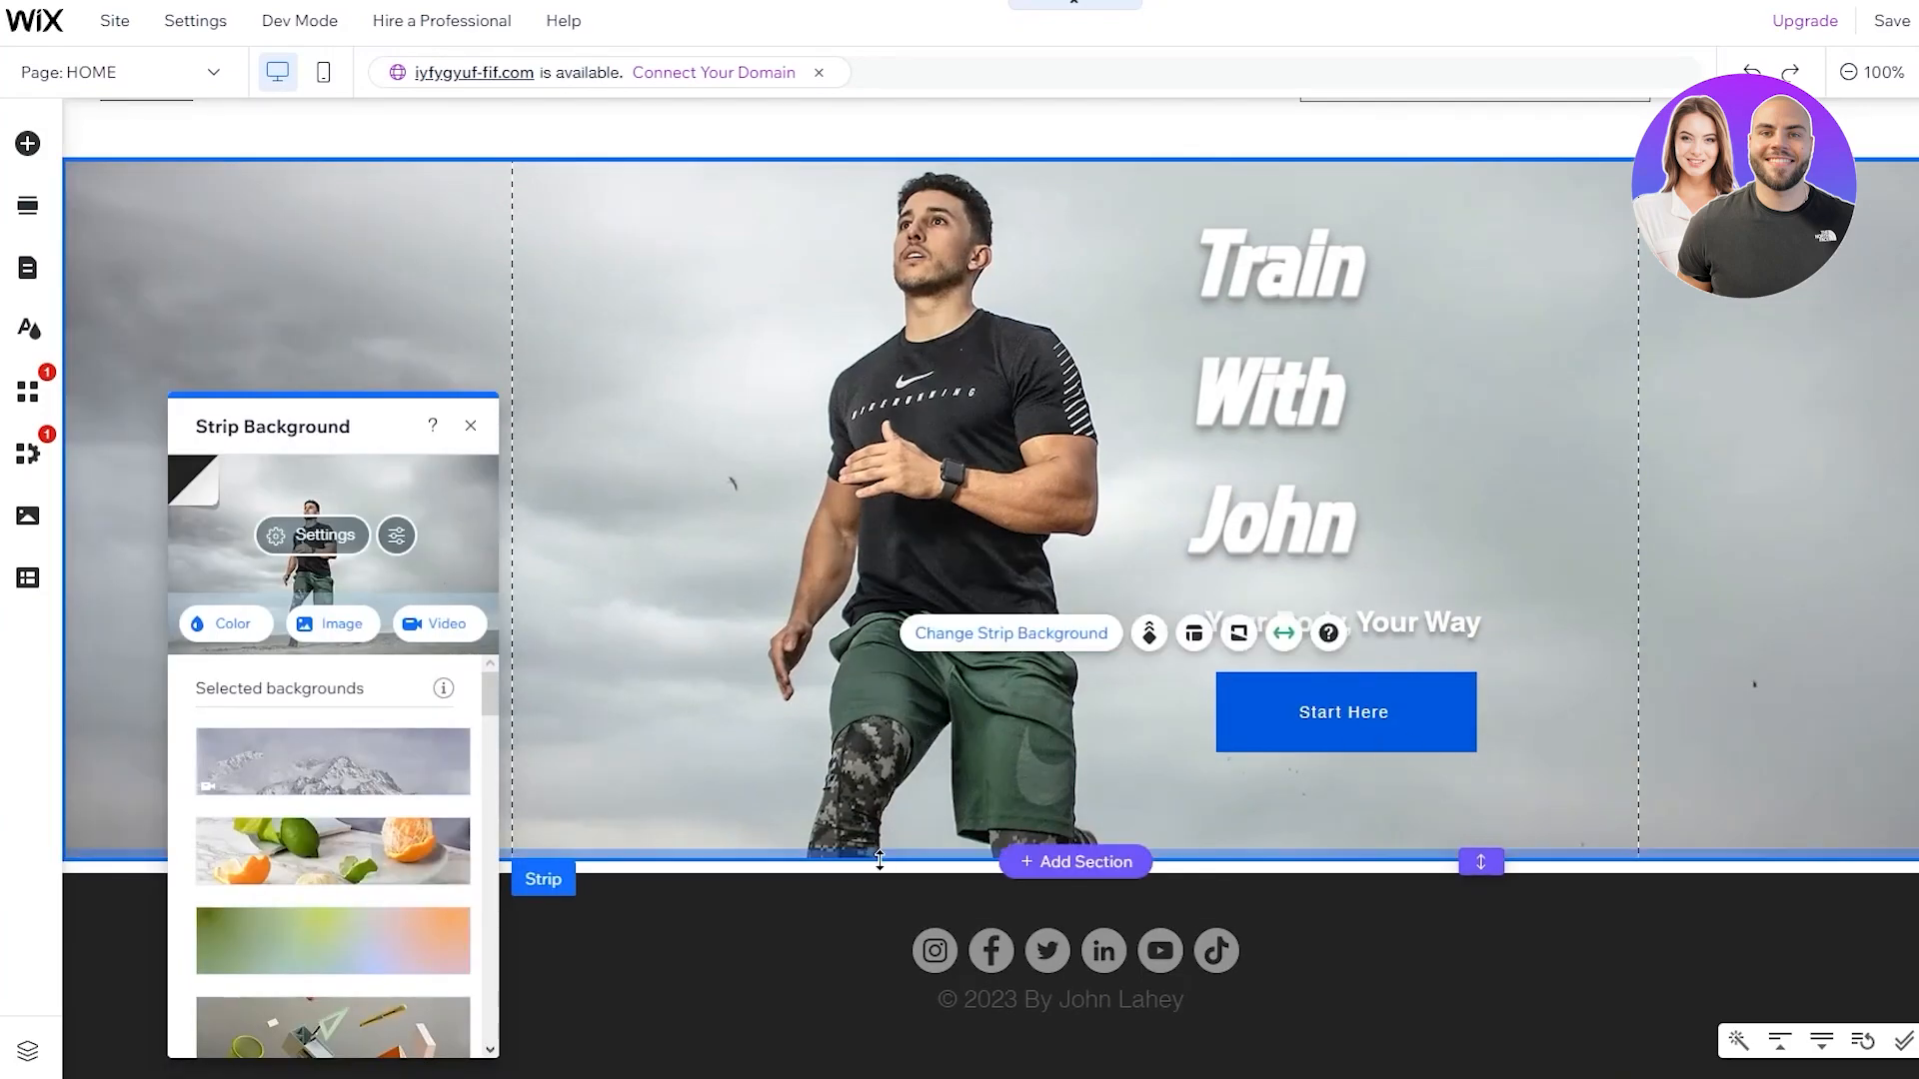
drag(864, 860, 864, 895)
Fine-tune the hero strip to about 647 px high so the footer strip sits directly beneath
click(1487, 974)
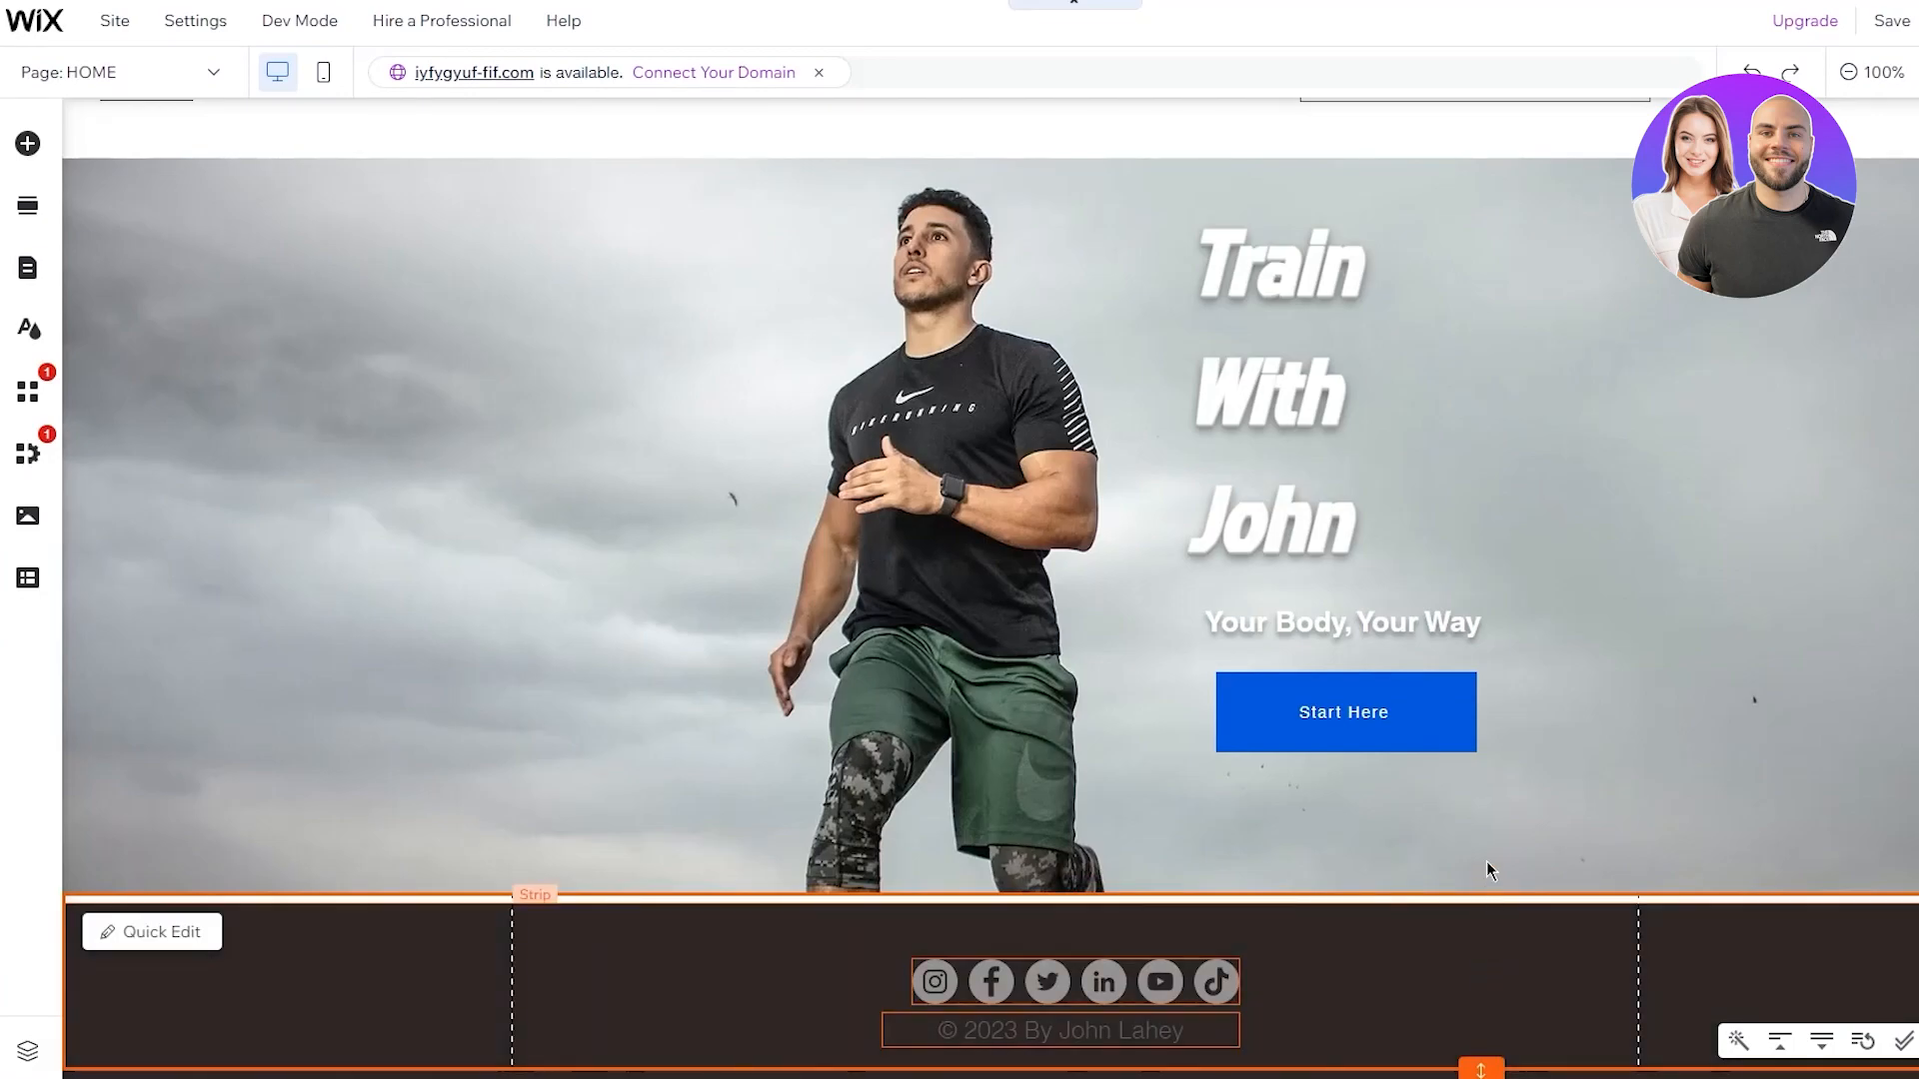
scroll(1487, 899, down, 1)
click(1508, 788)
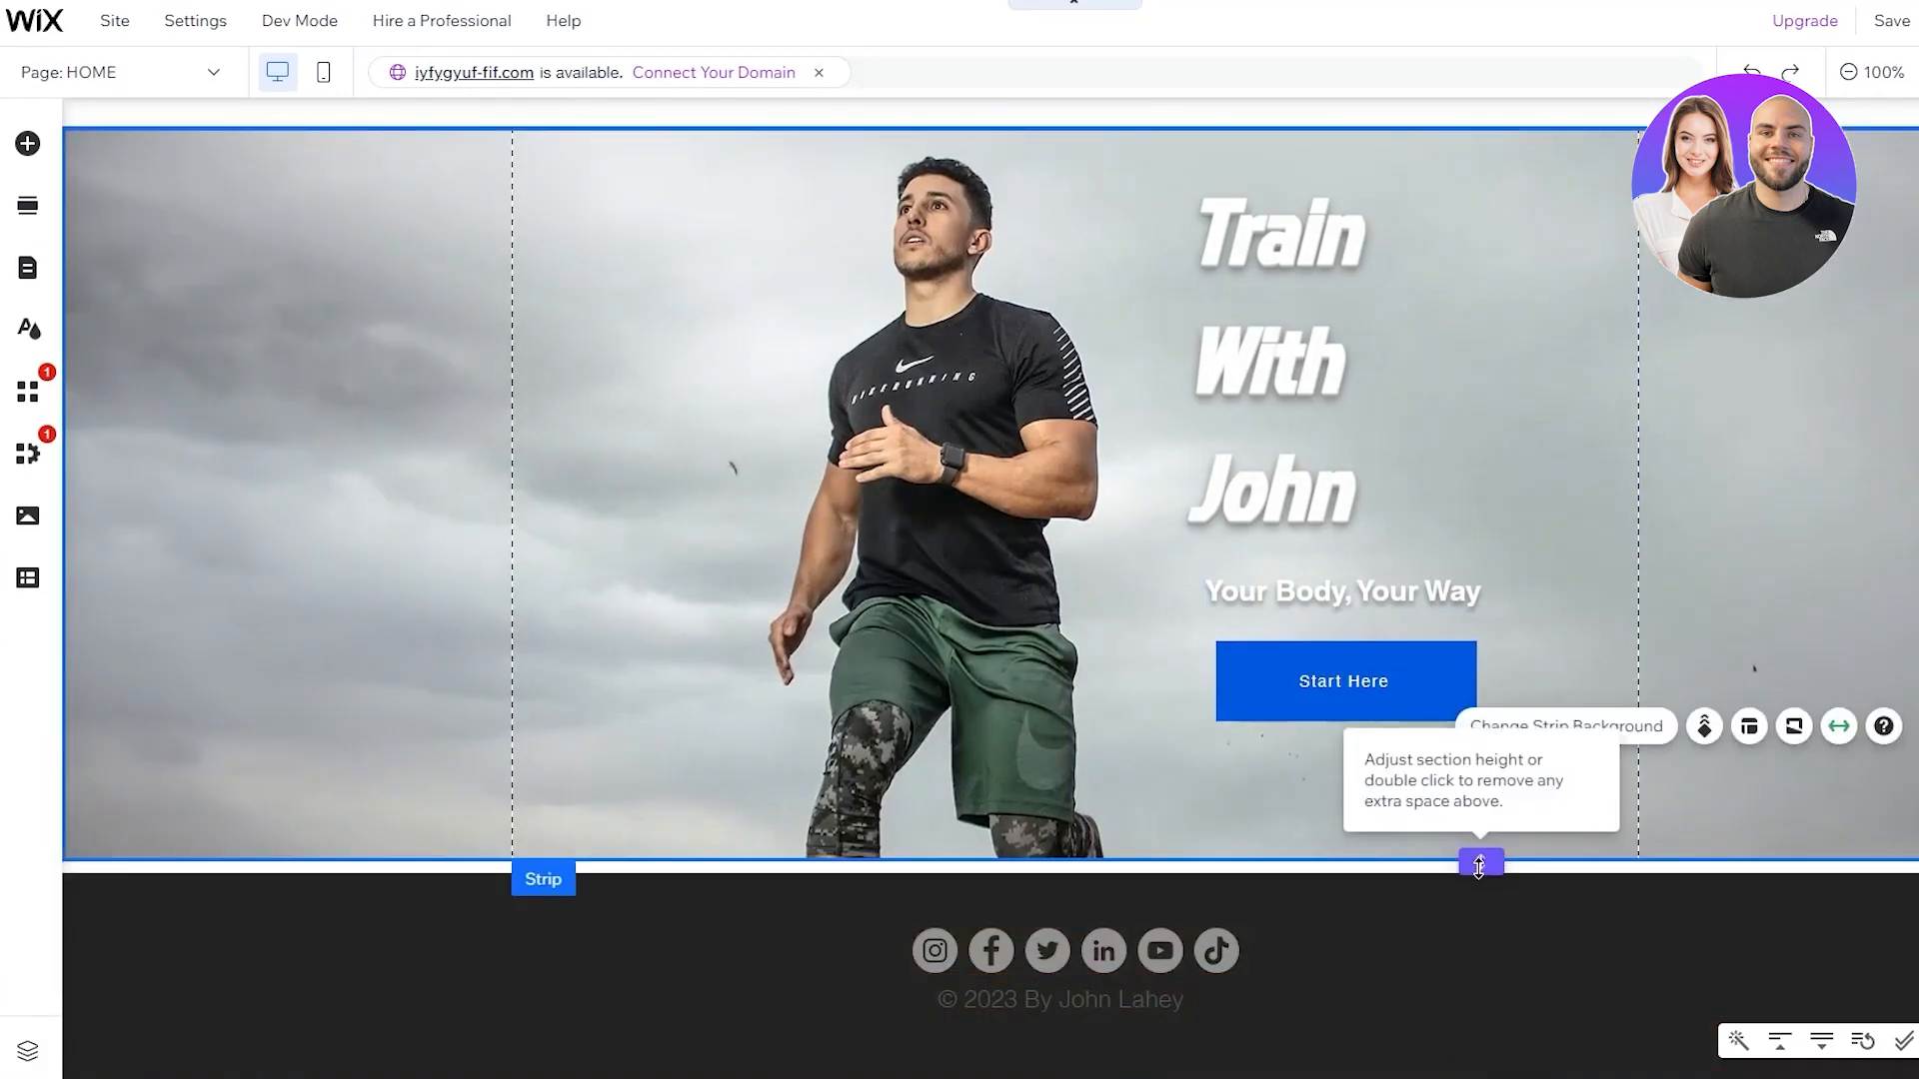
drag(1479, 865, 1479, 903)
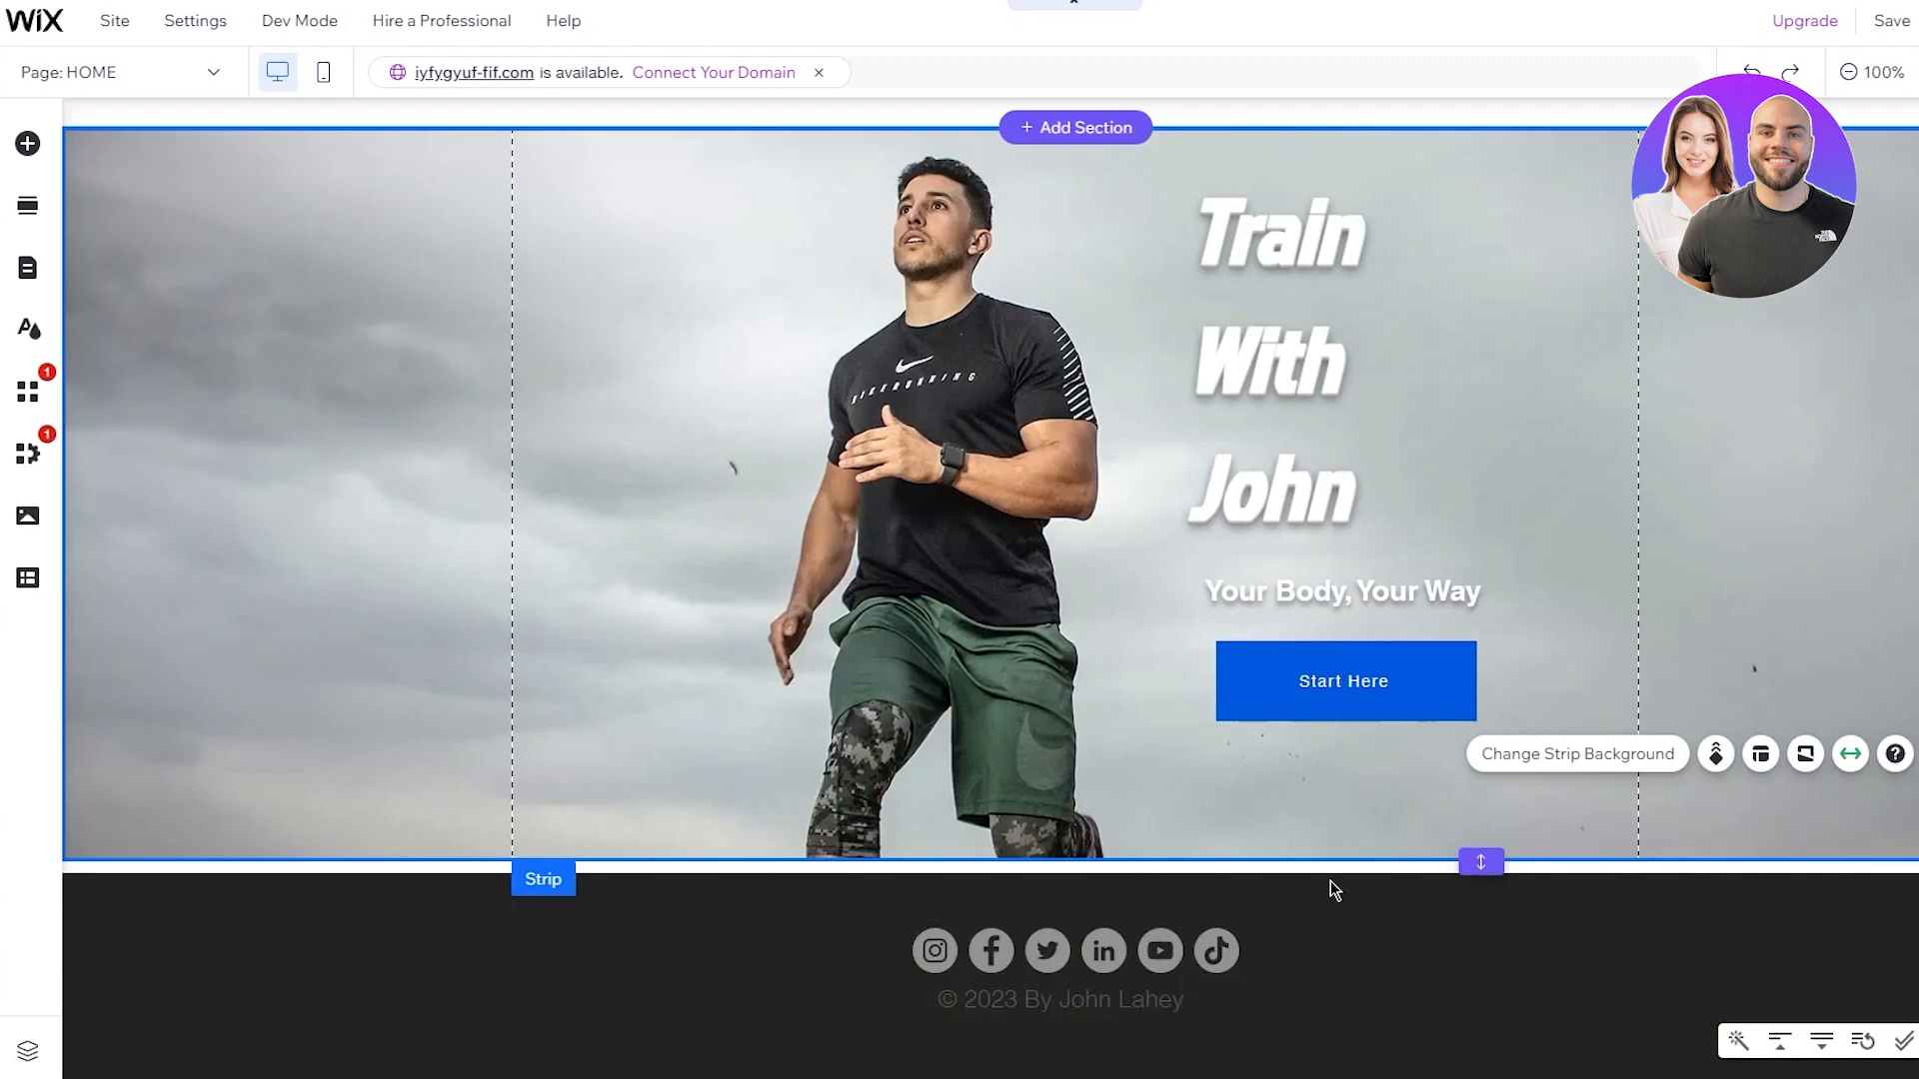
click(1425, 1037)
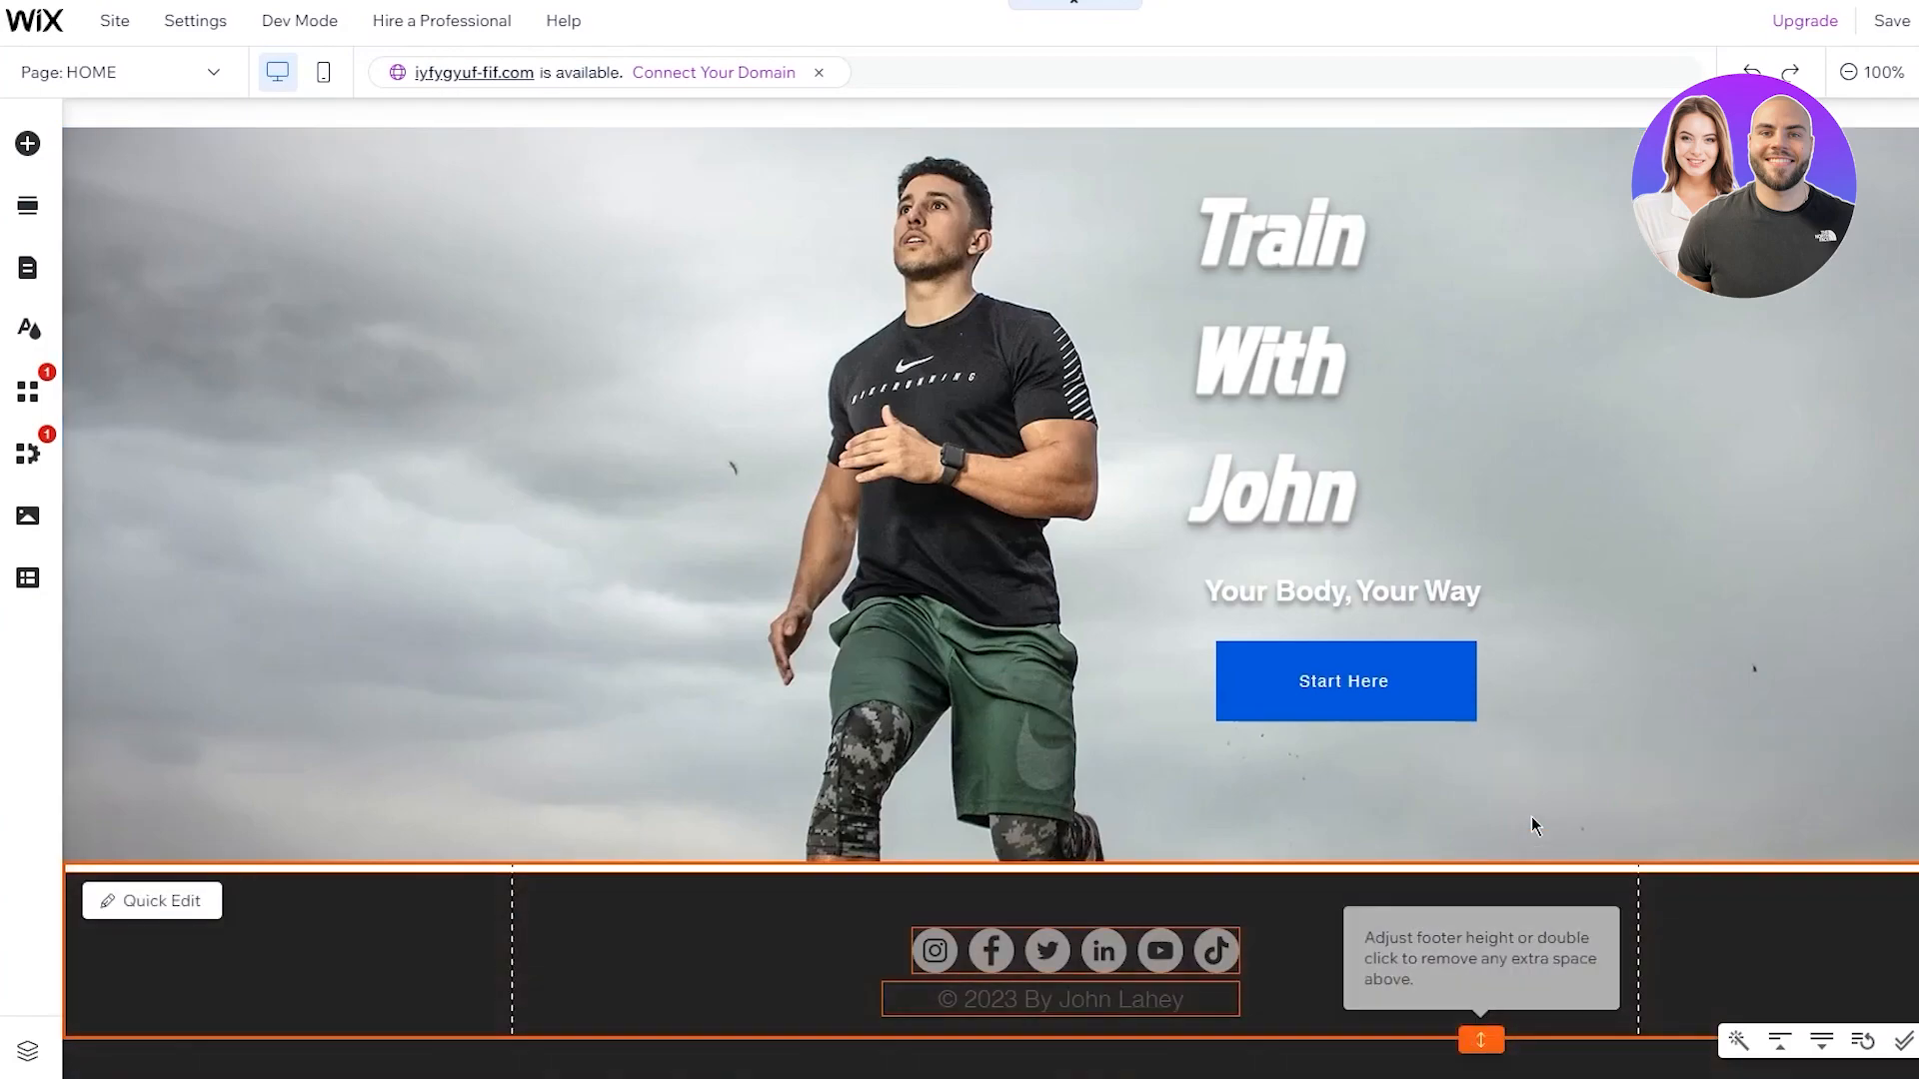
click(1567, 750)
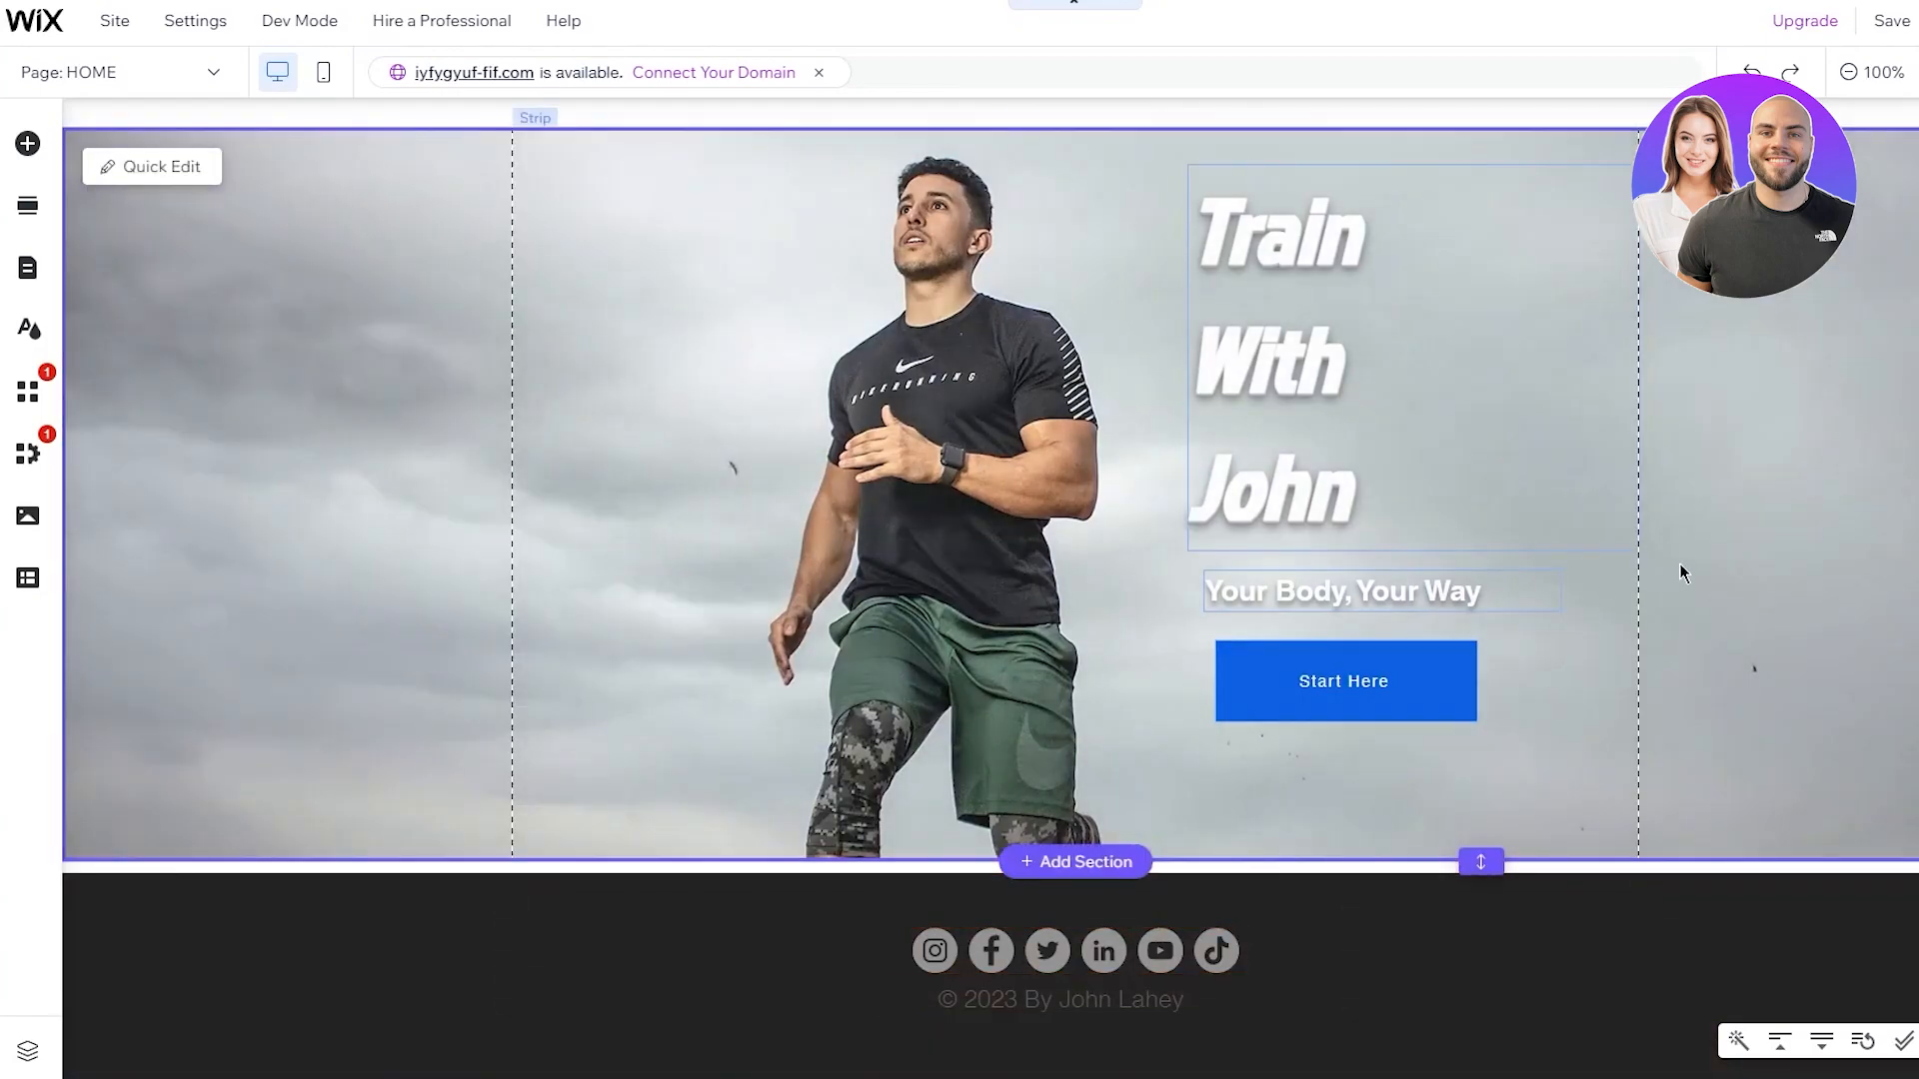
click(1100, 886)
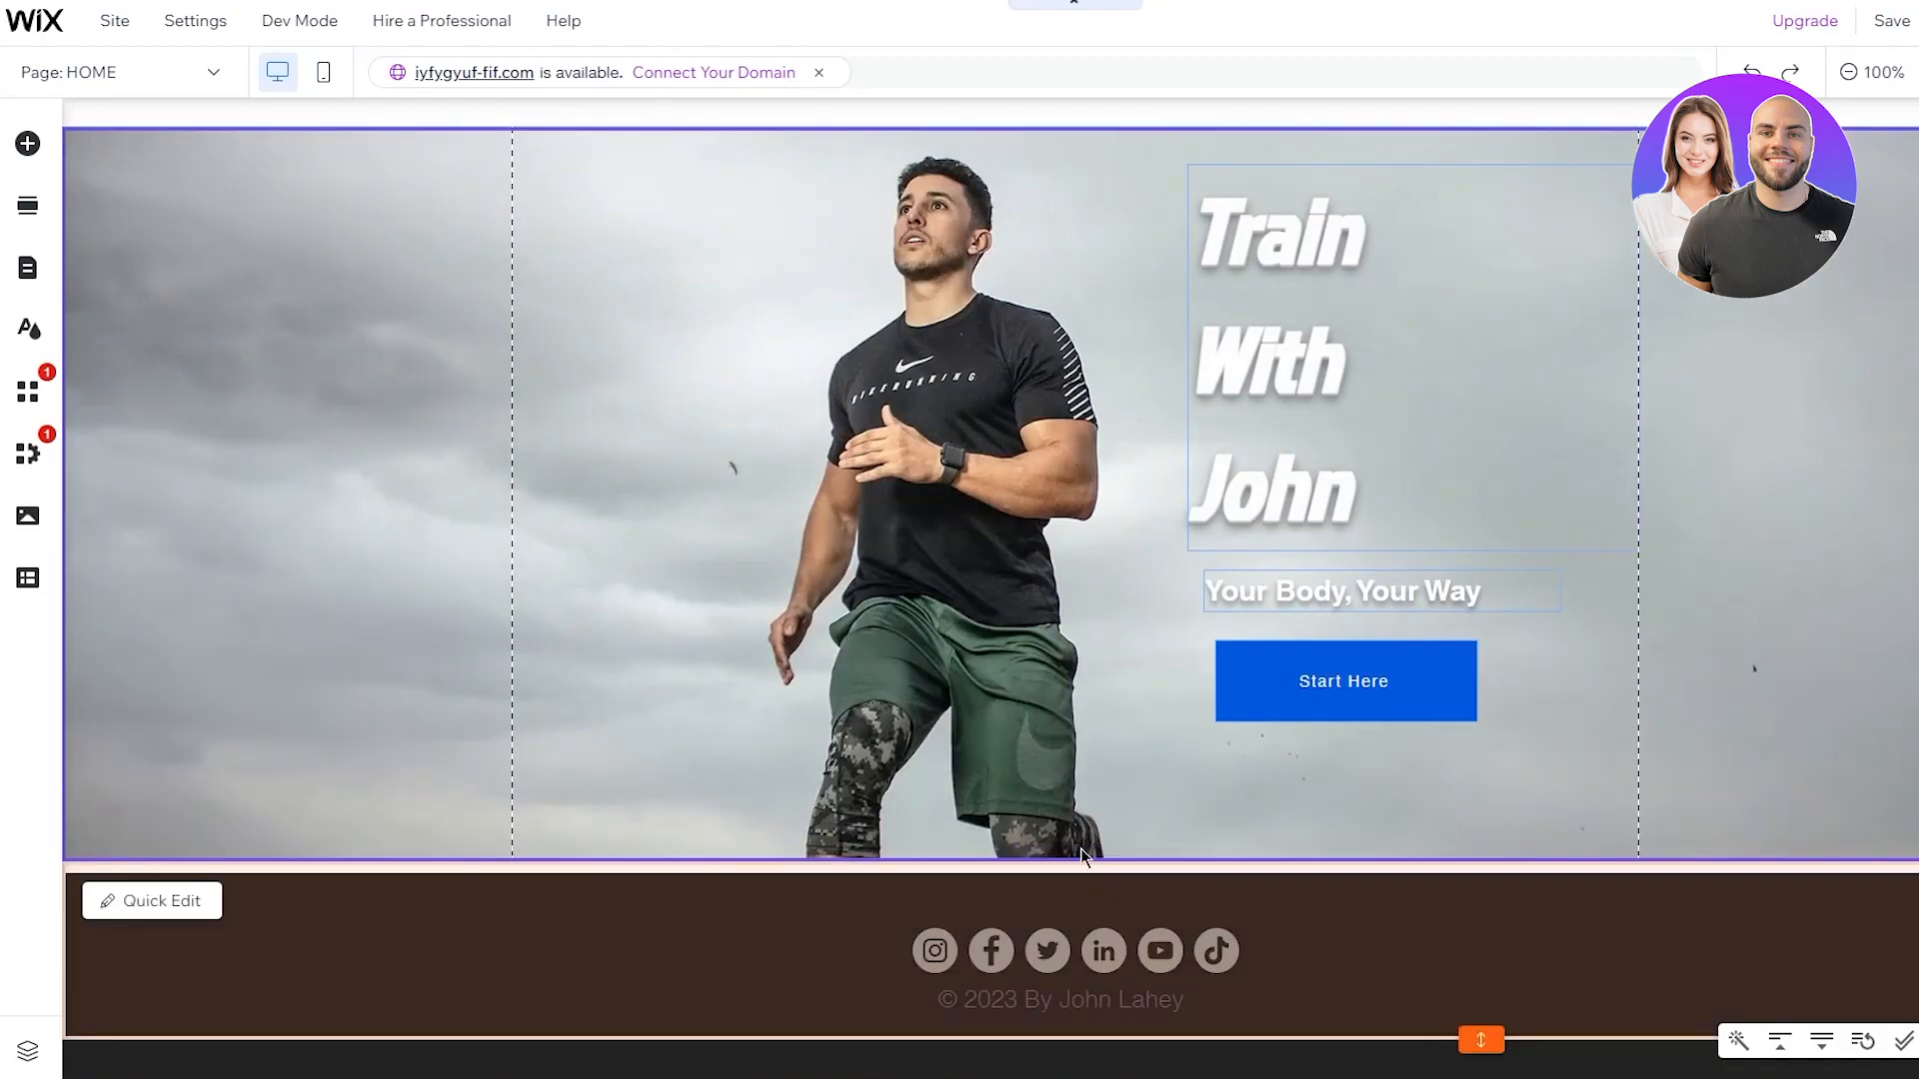
click(1082, 852)
scroll(1155, 692, up, 1)
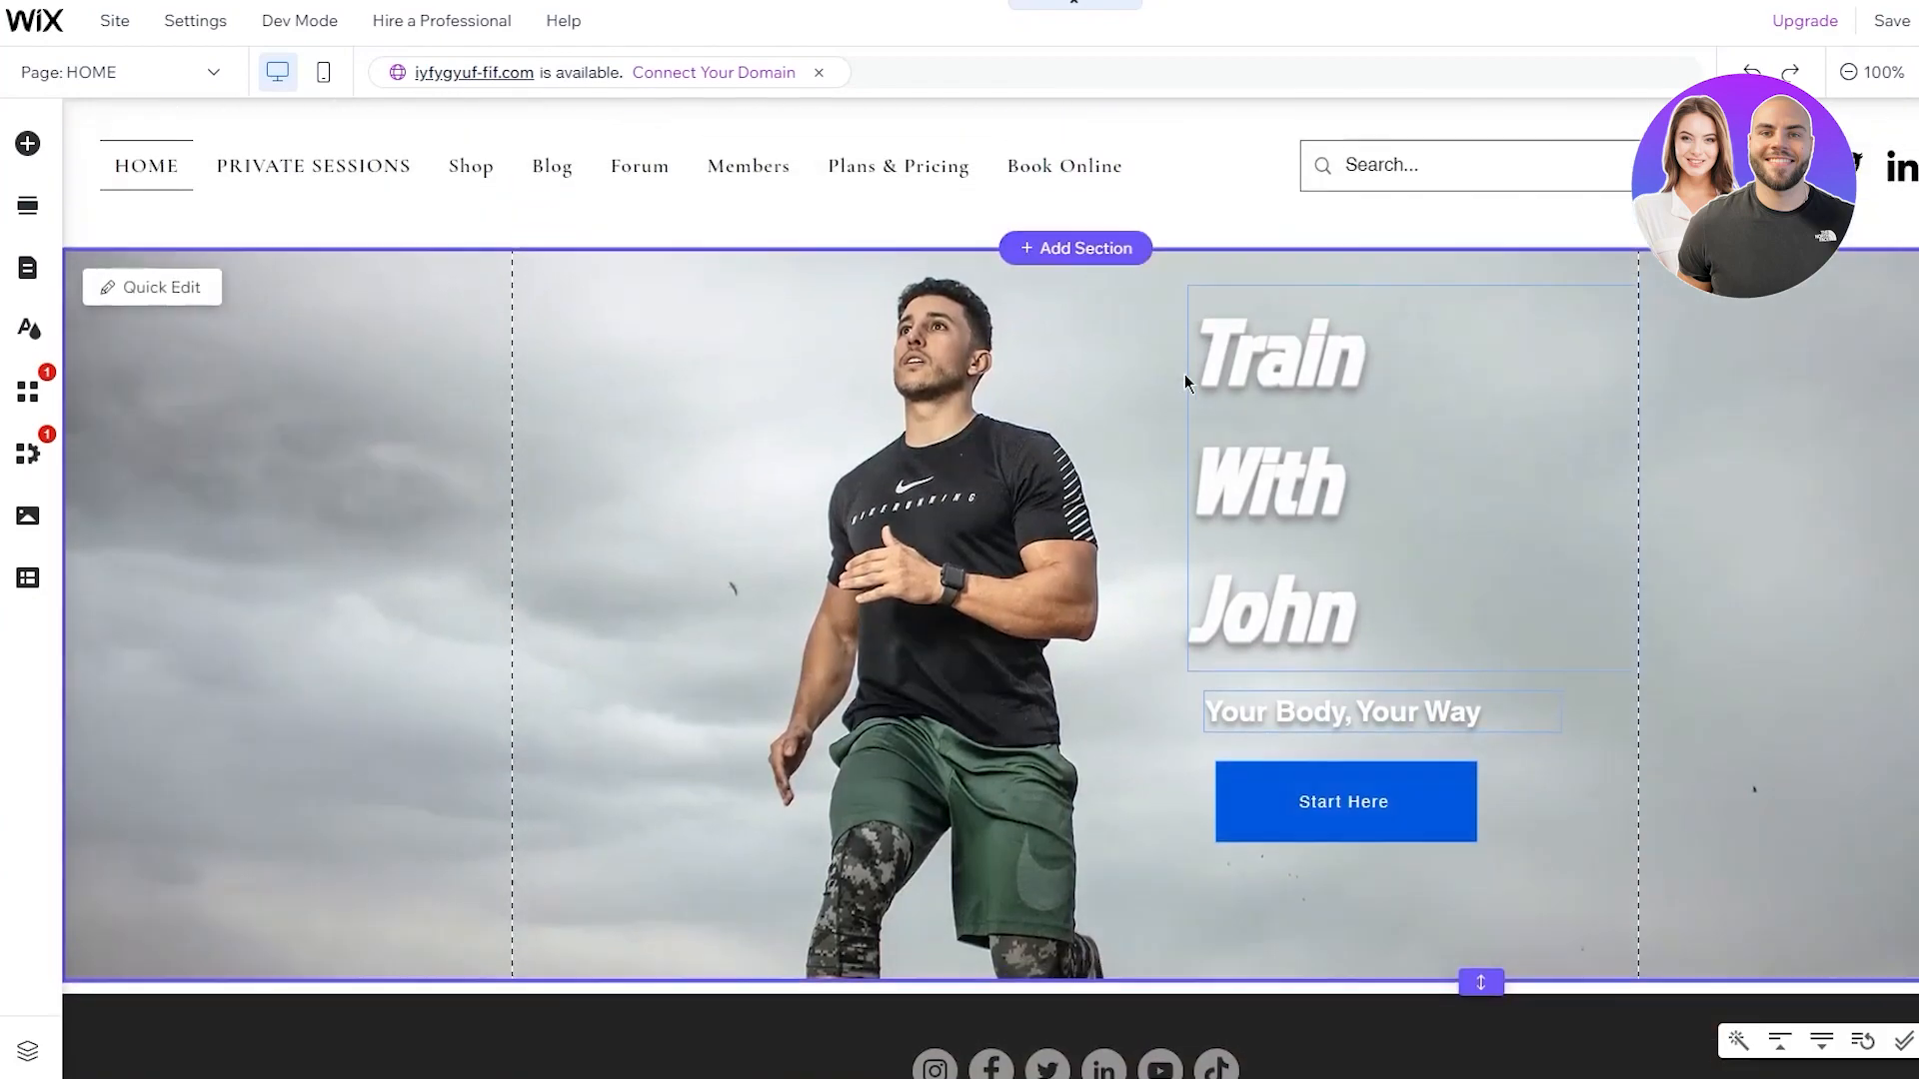
scroll(1178, 358, down, 1)
click(1099, 883)
click(1118, 806)
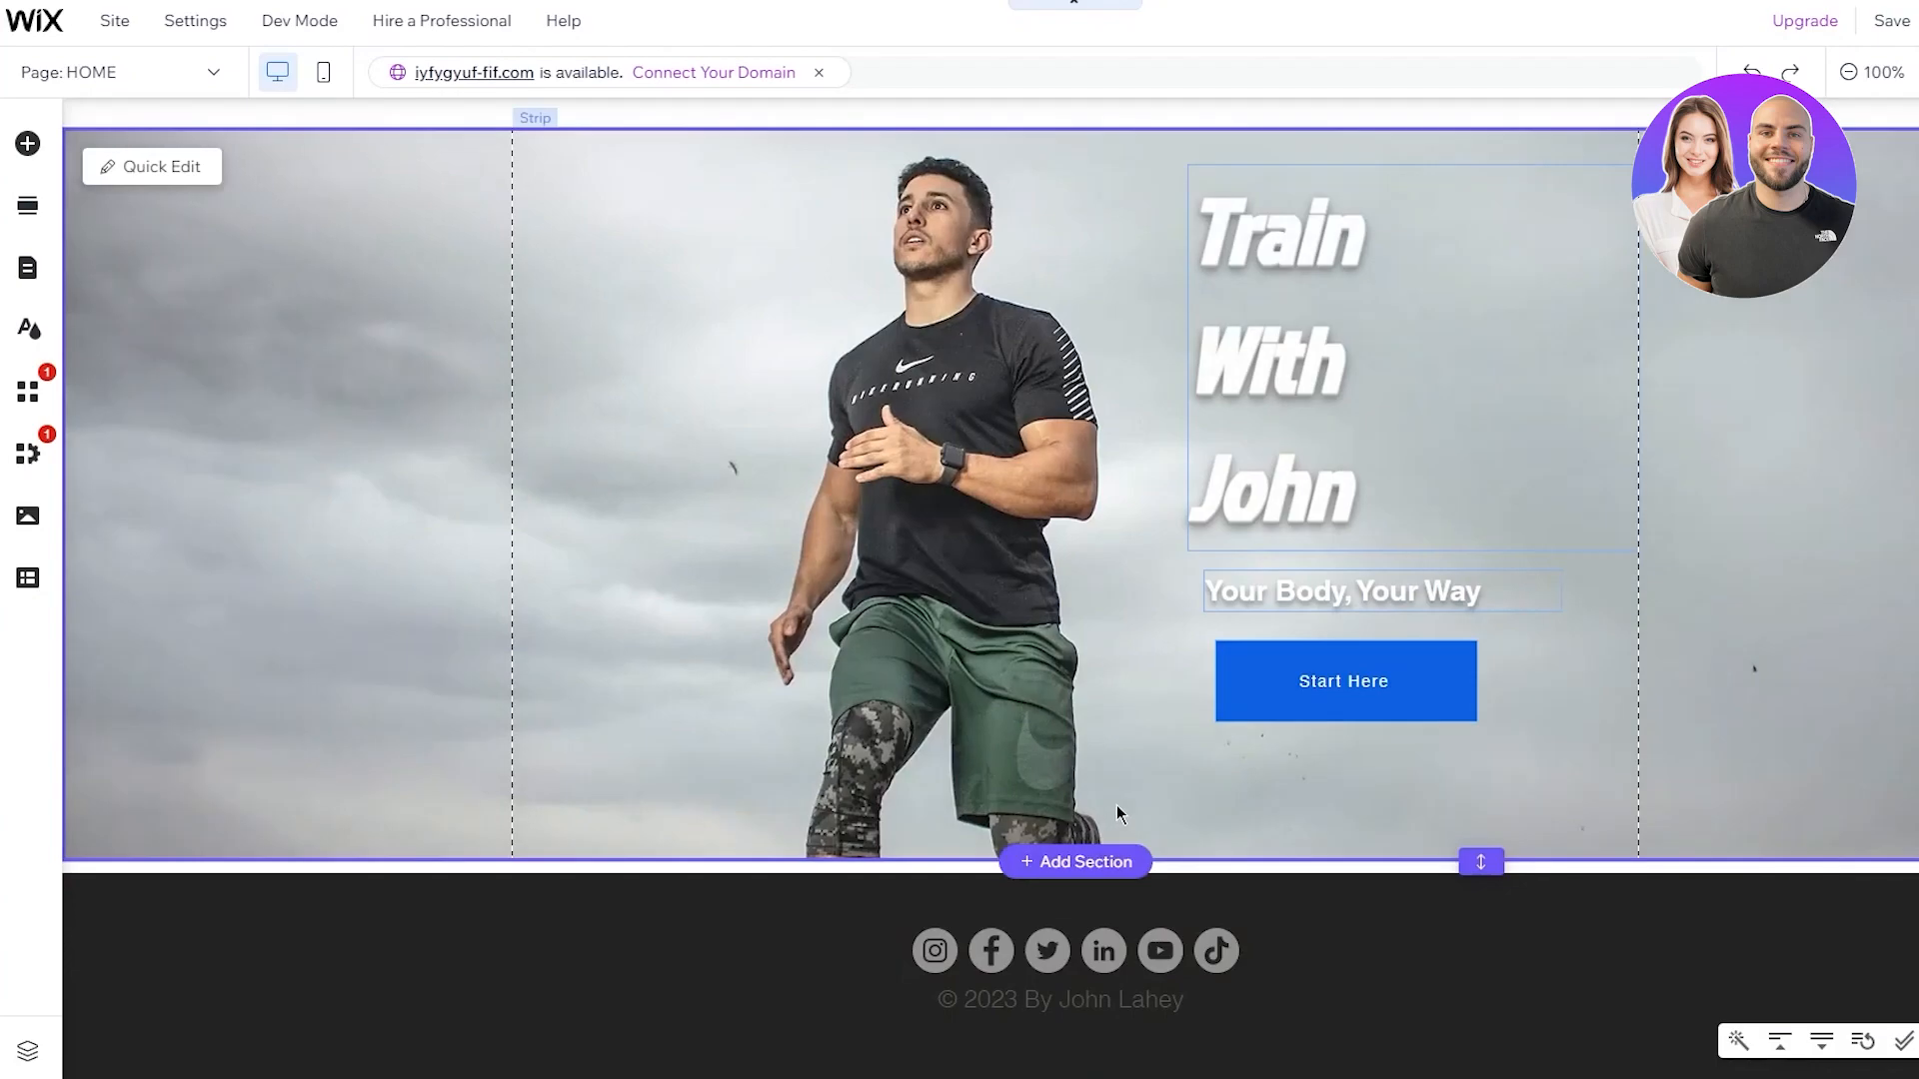
Insert a blank section directly below the hero image on the HOME page
click(1087, 862)
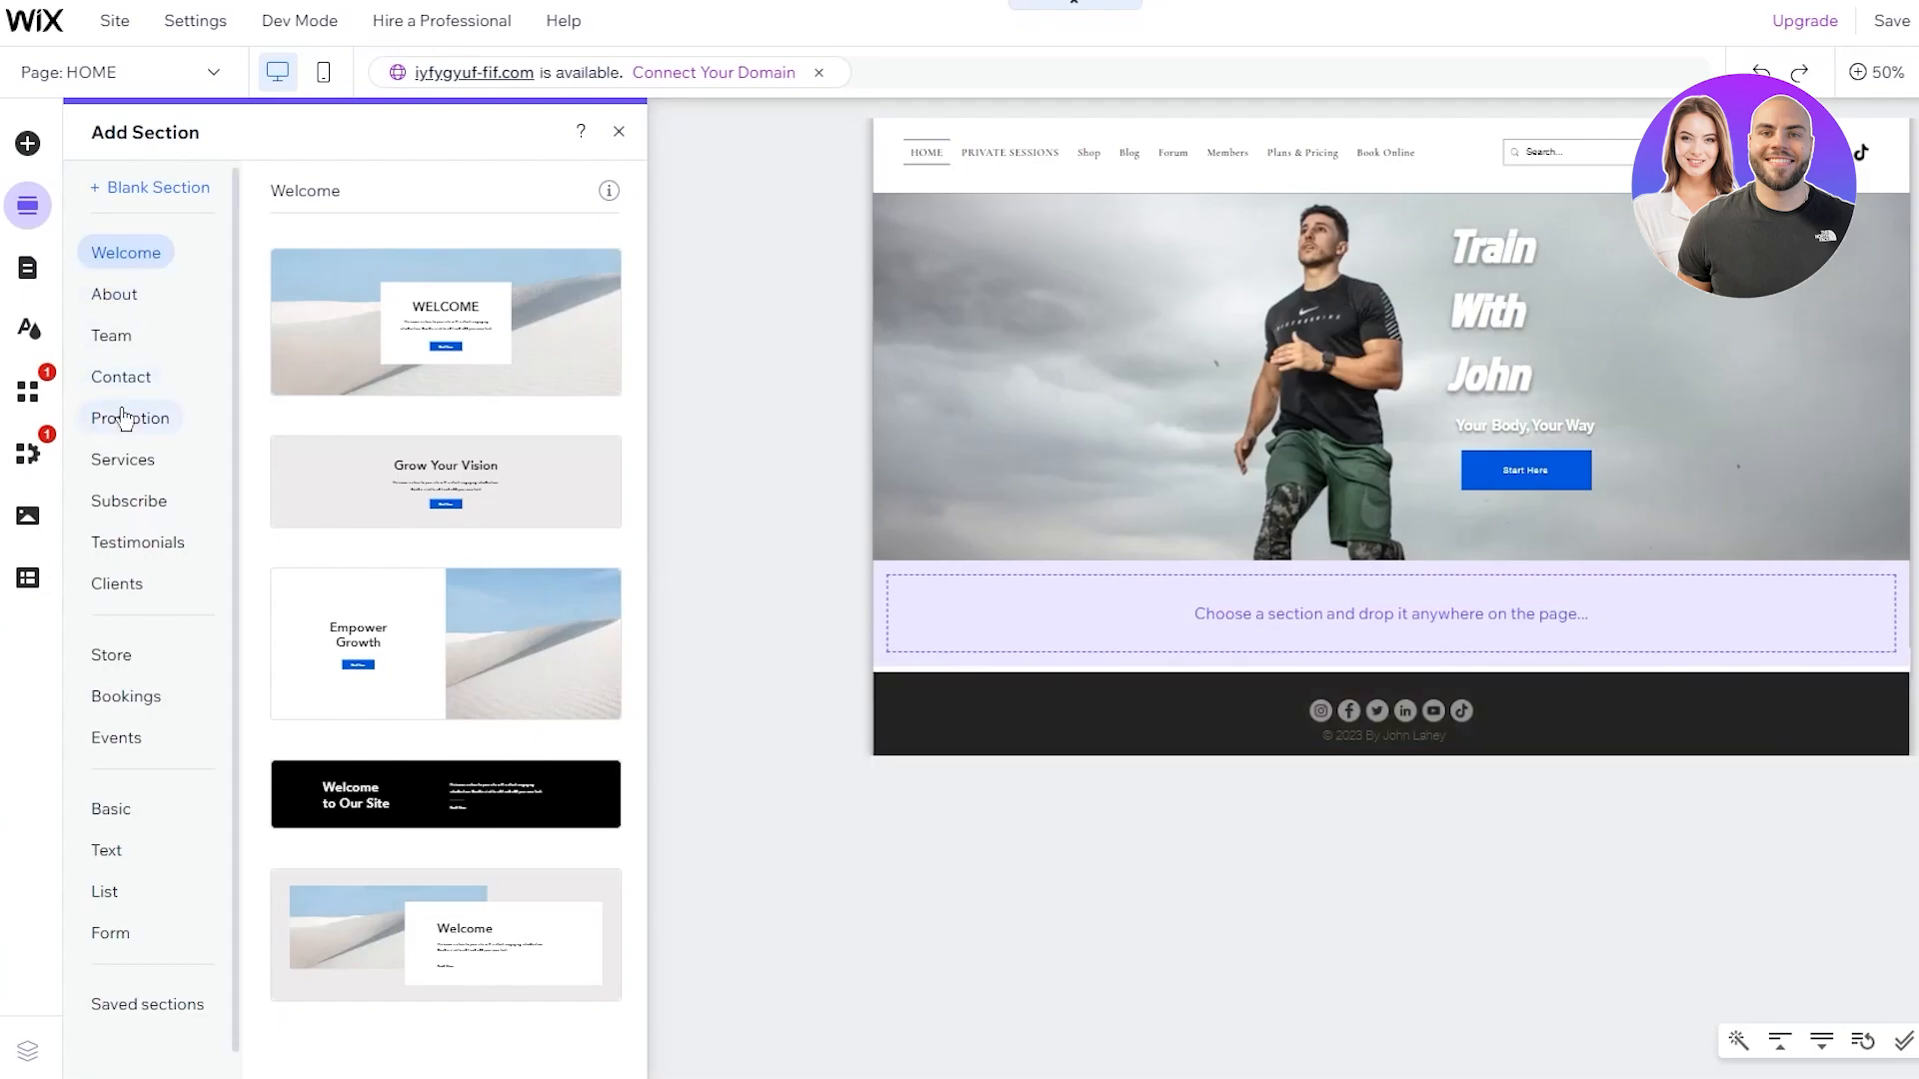
click(148, 189)
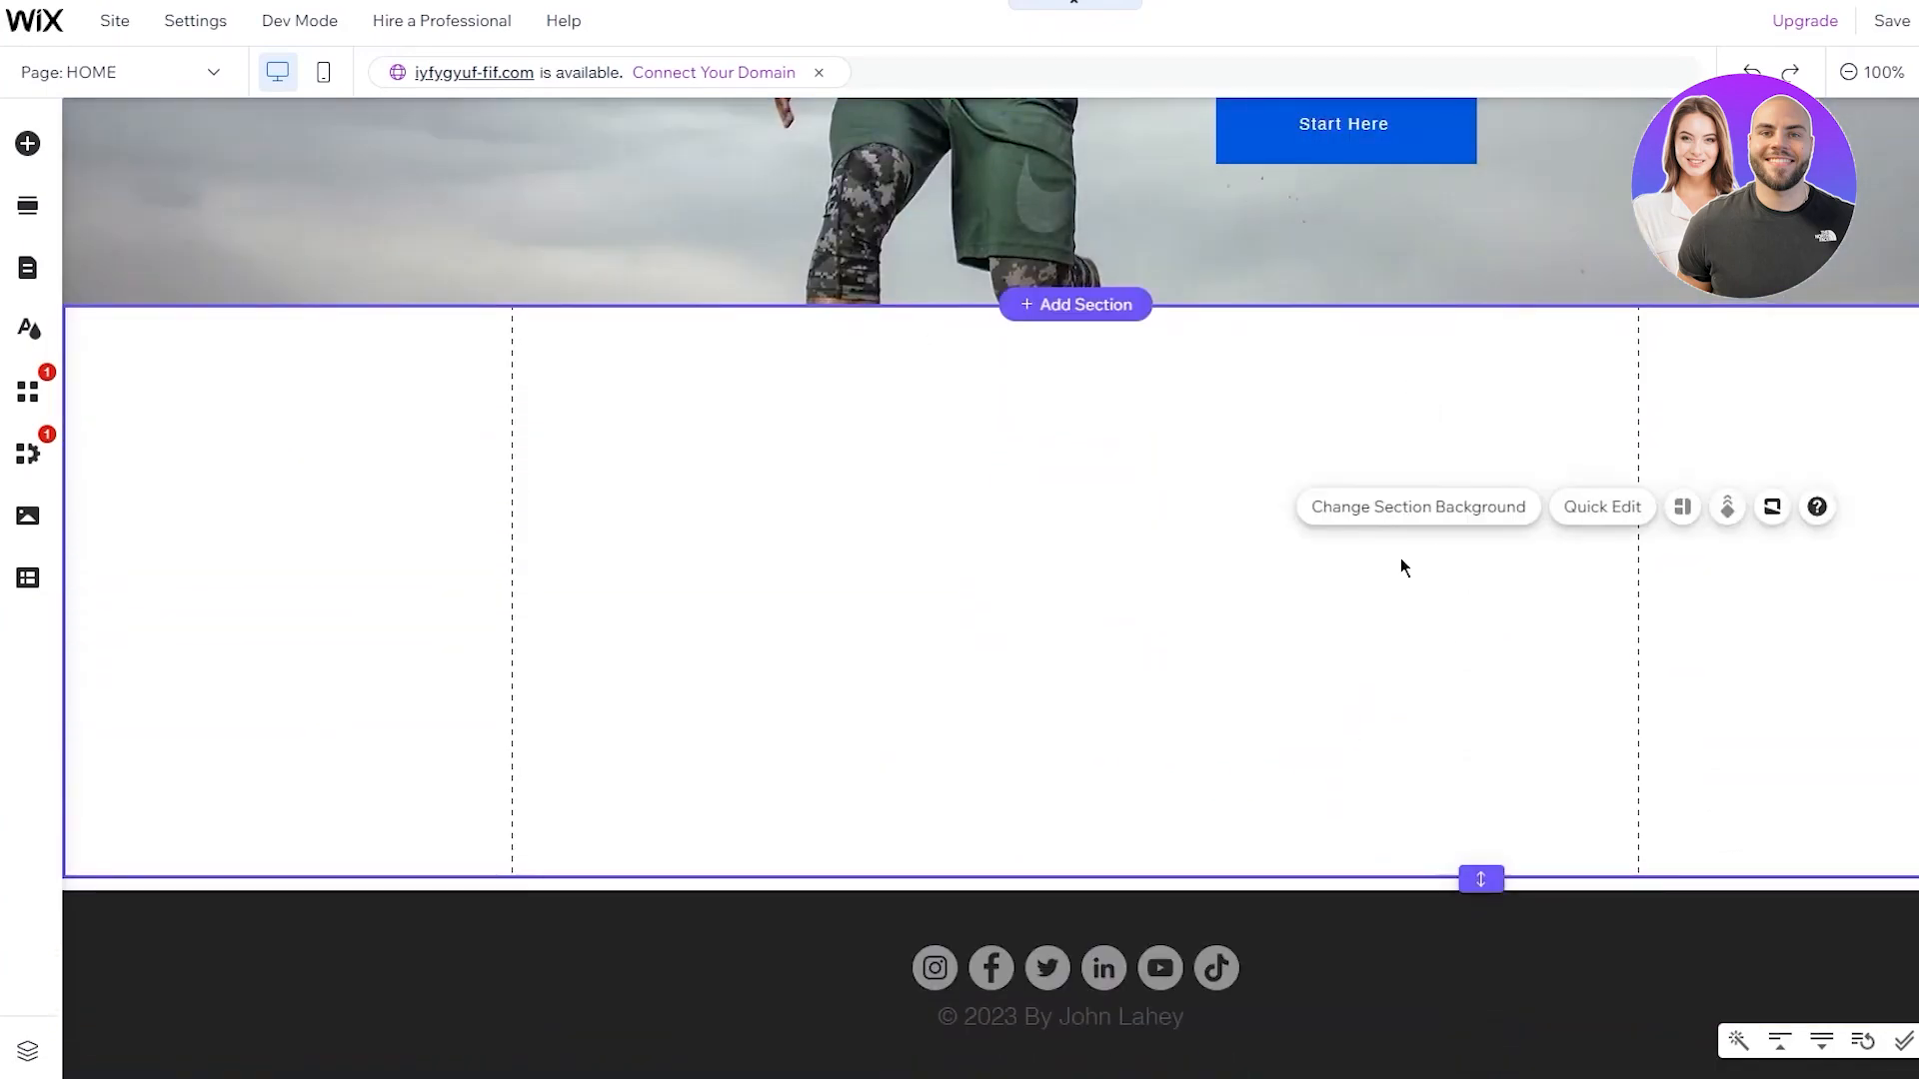
Browse the Add Elements panel's Menu, Contact & Forms and Button categories, ending on the Image options
click(1364, 512)
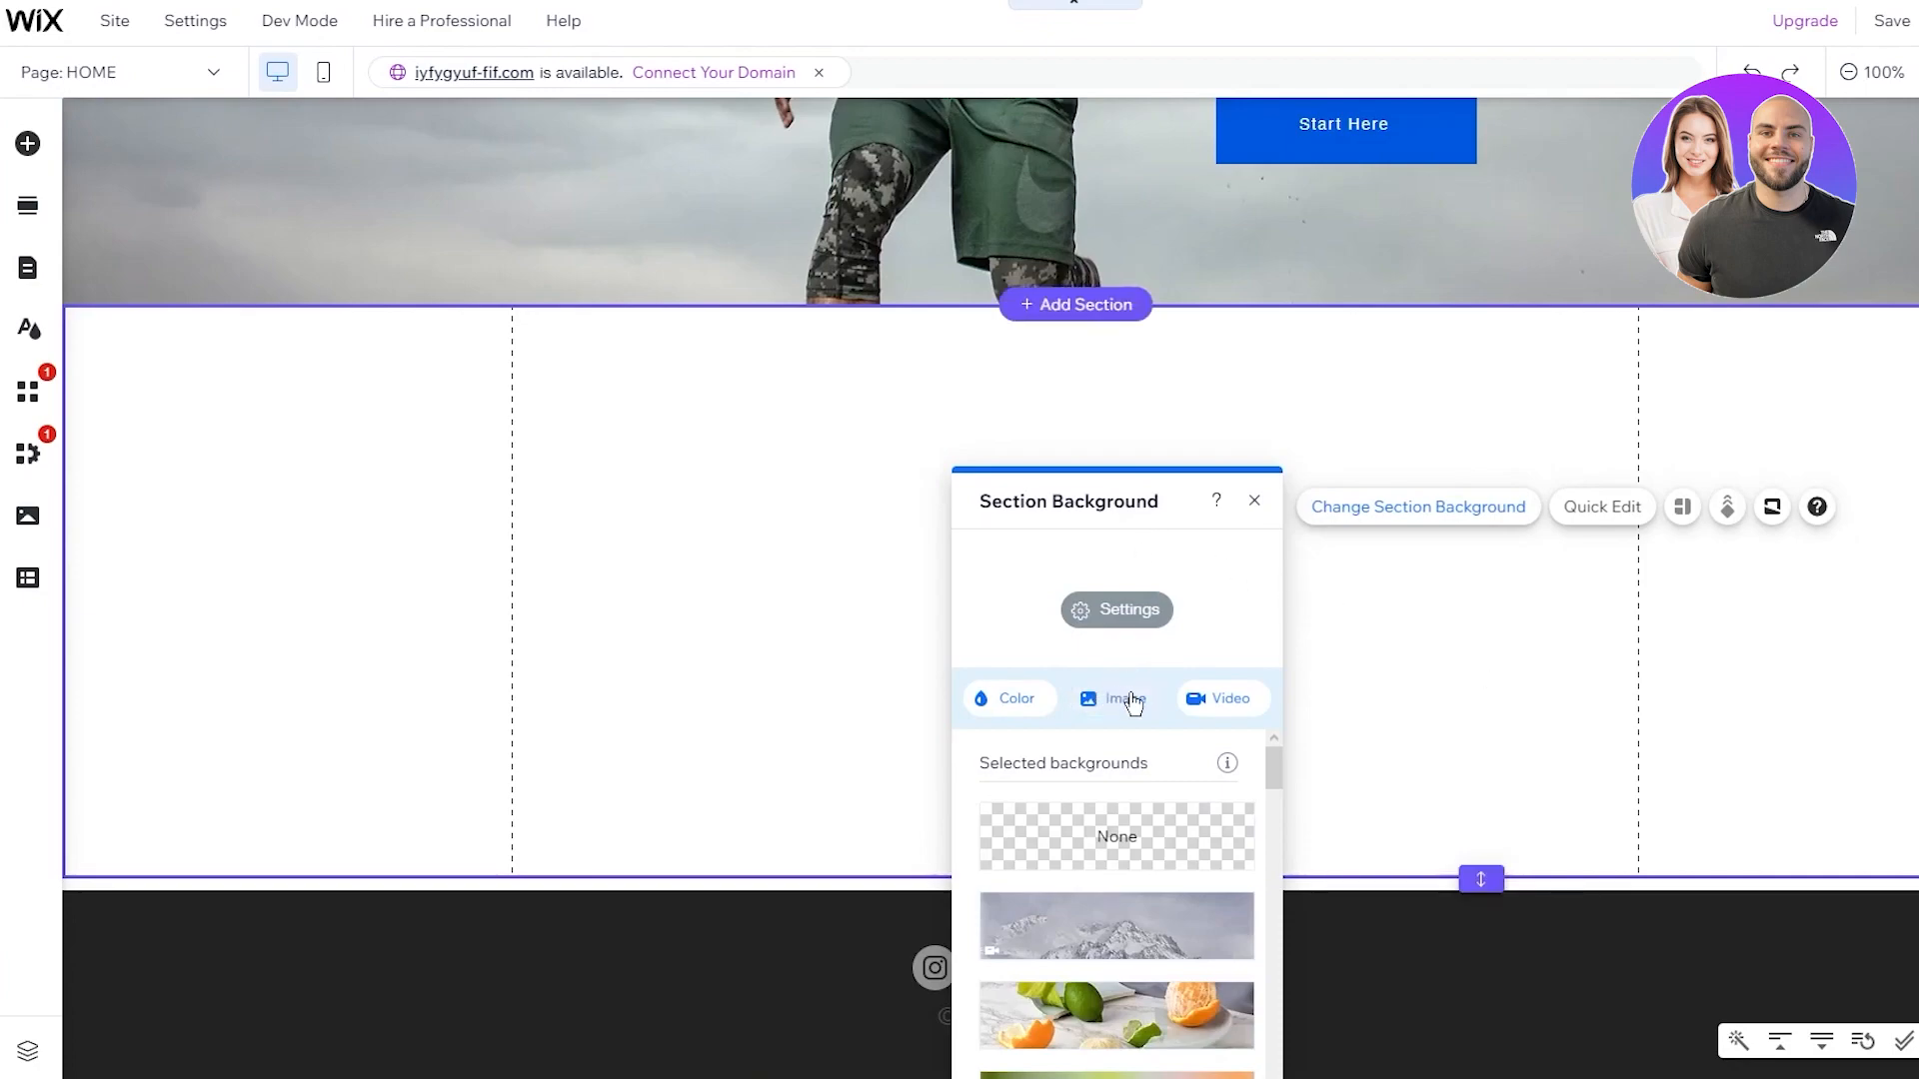
click(1255, 500)
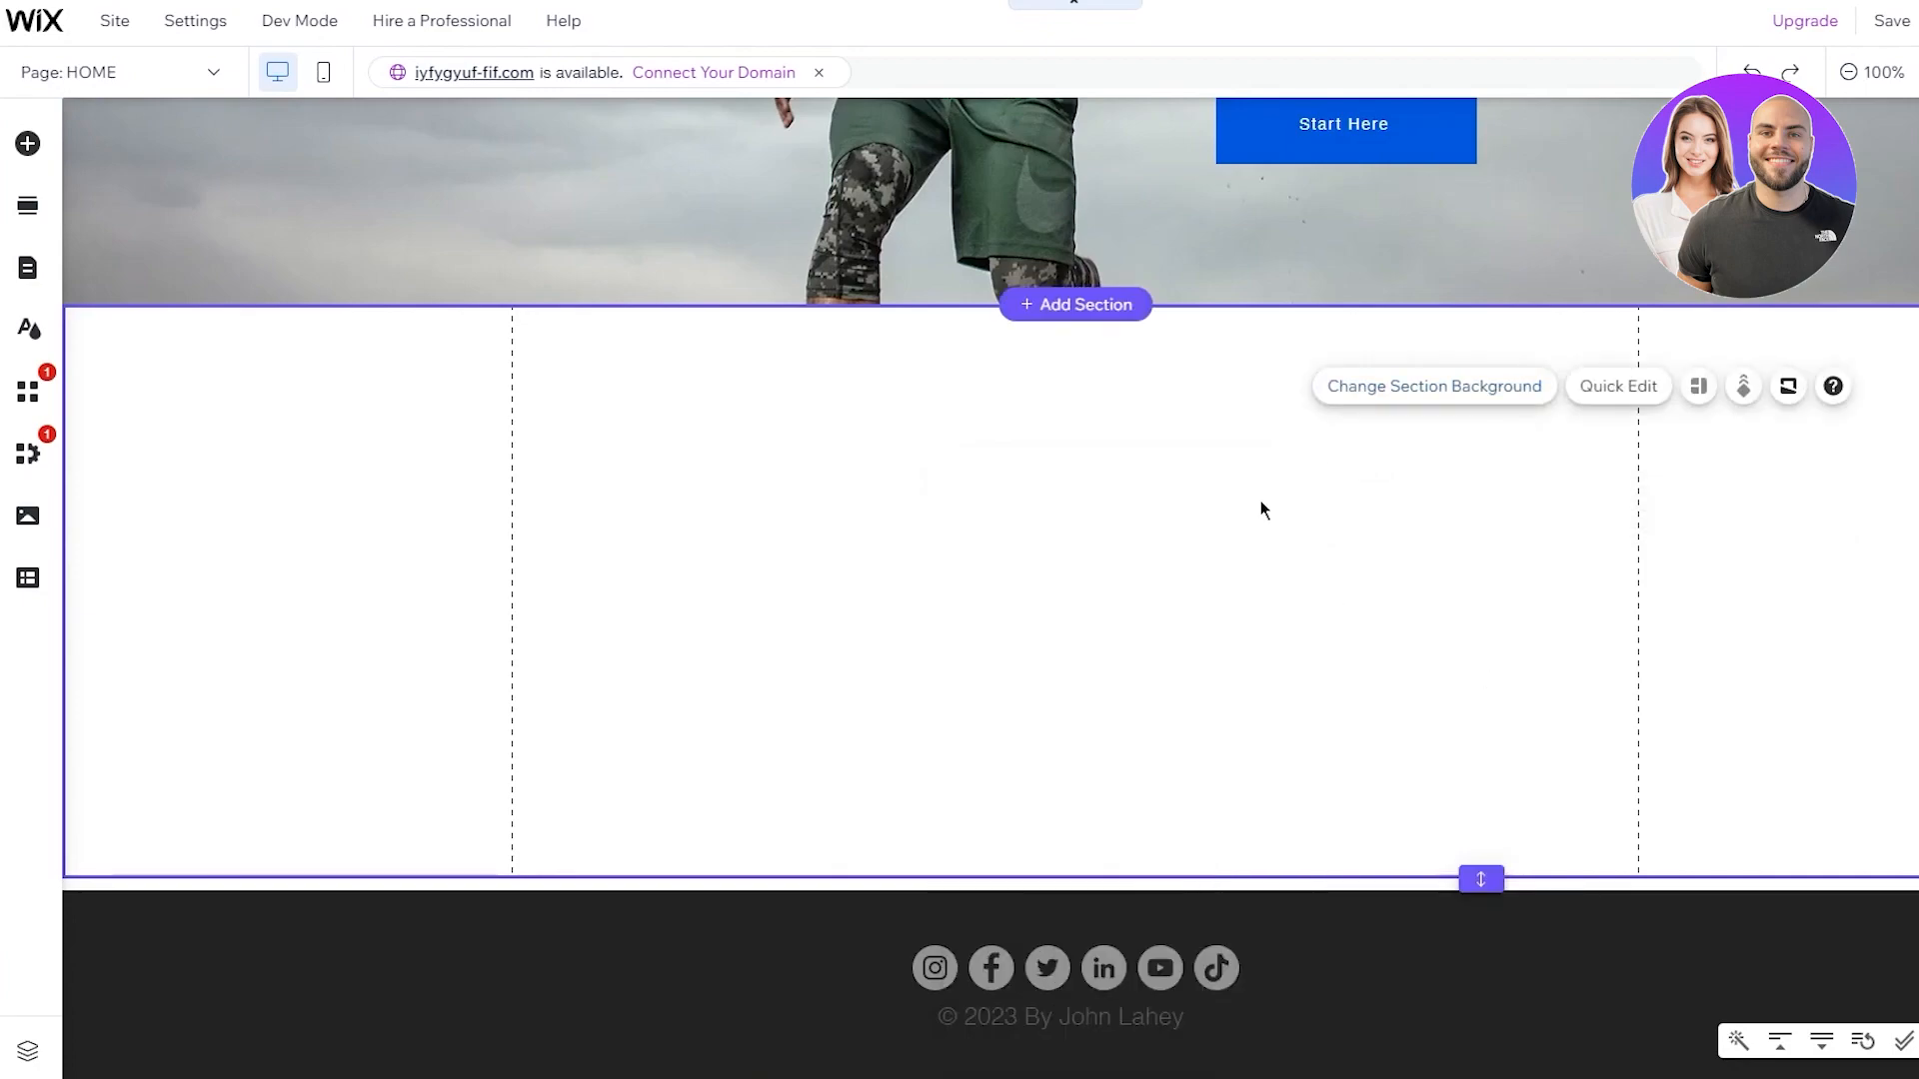
click(28, 143)
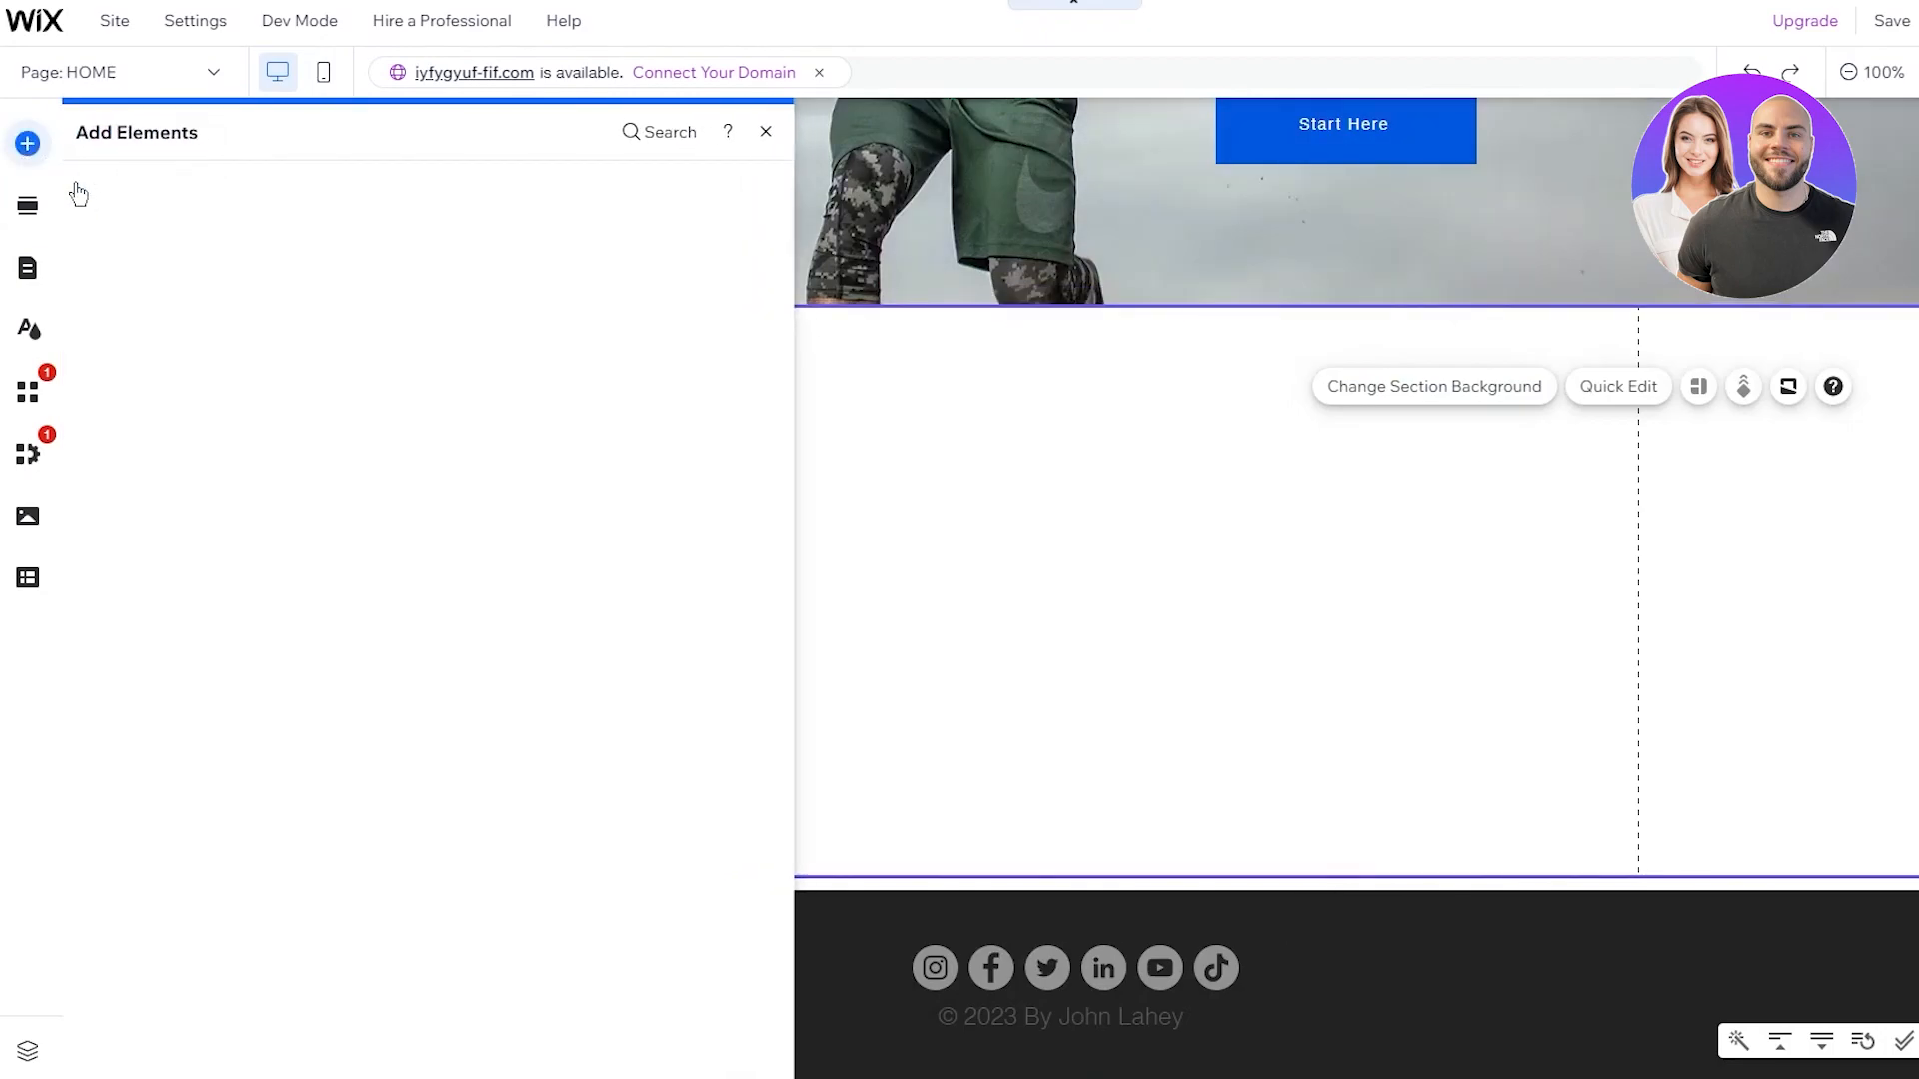
click(155, 466)
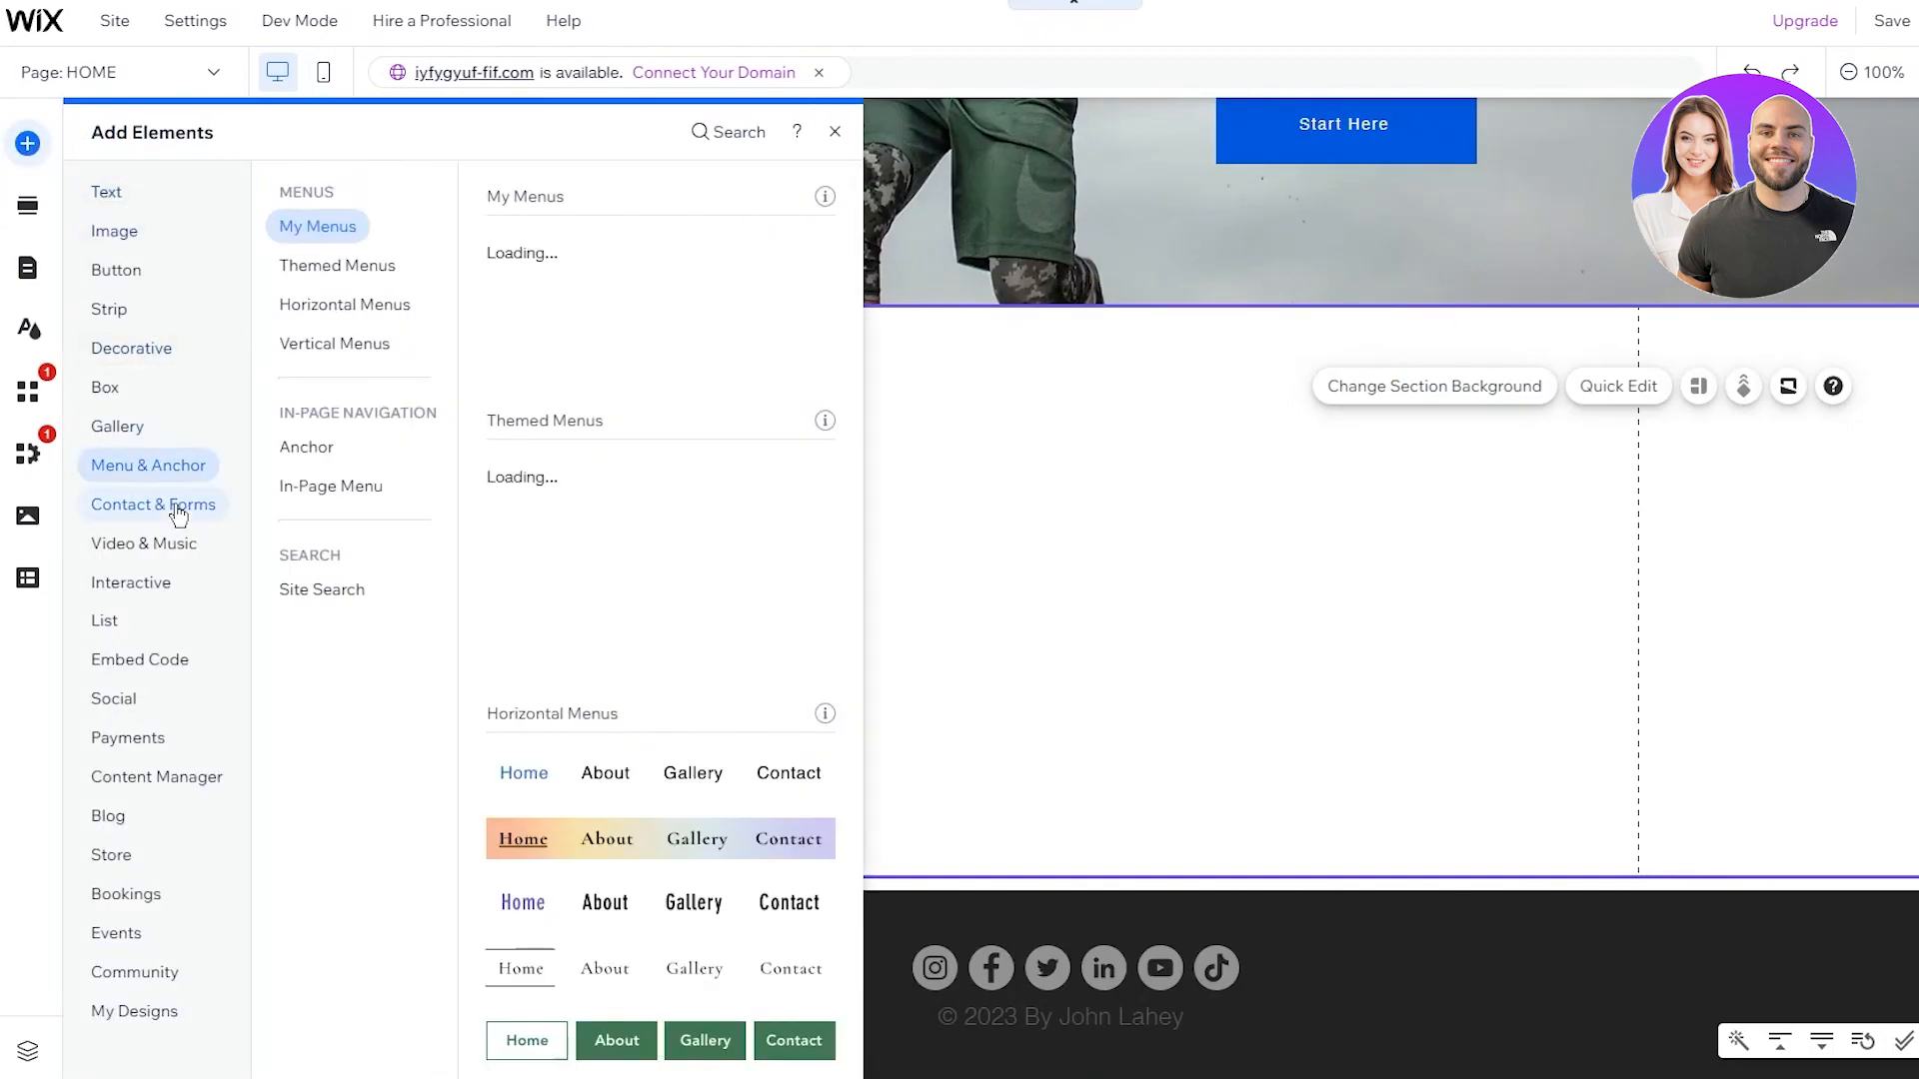
click(178, 510)
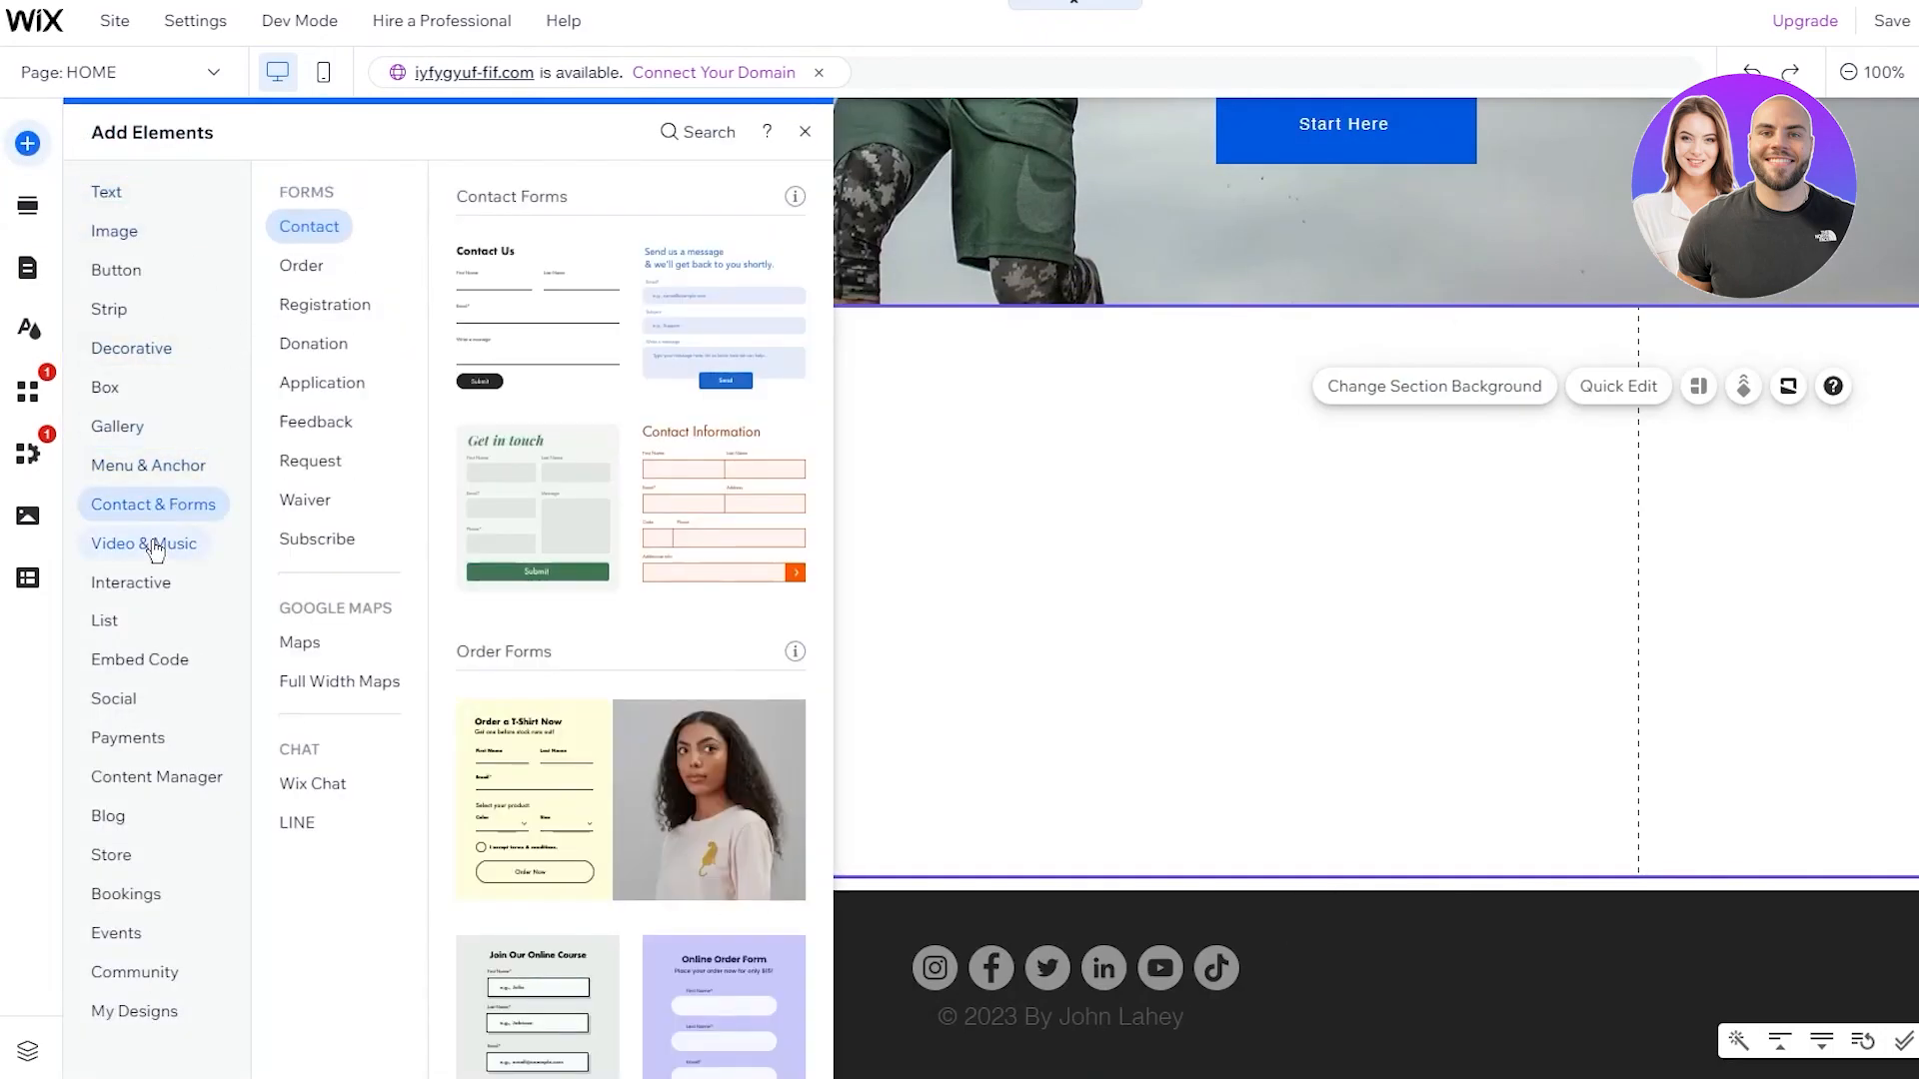
click(117, 268)
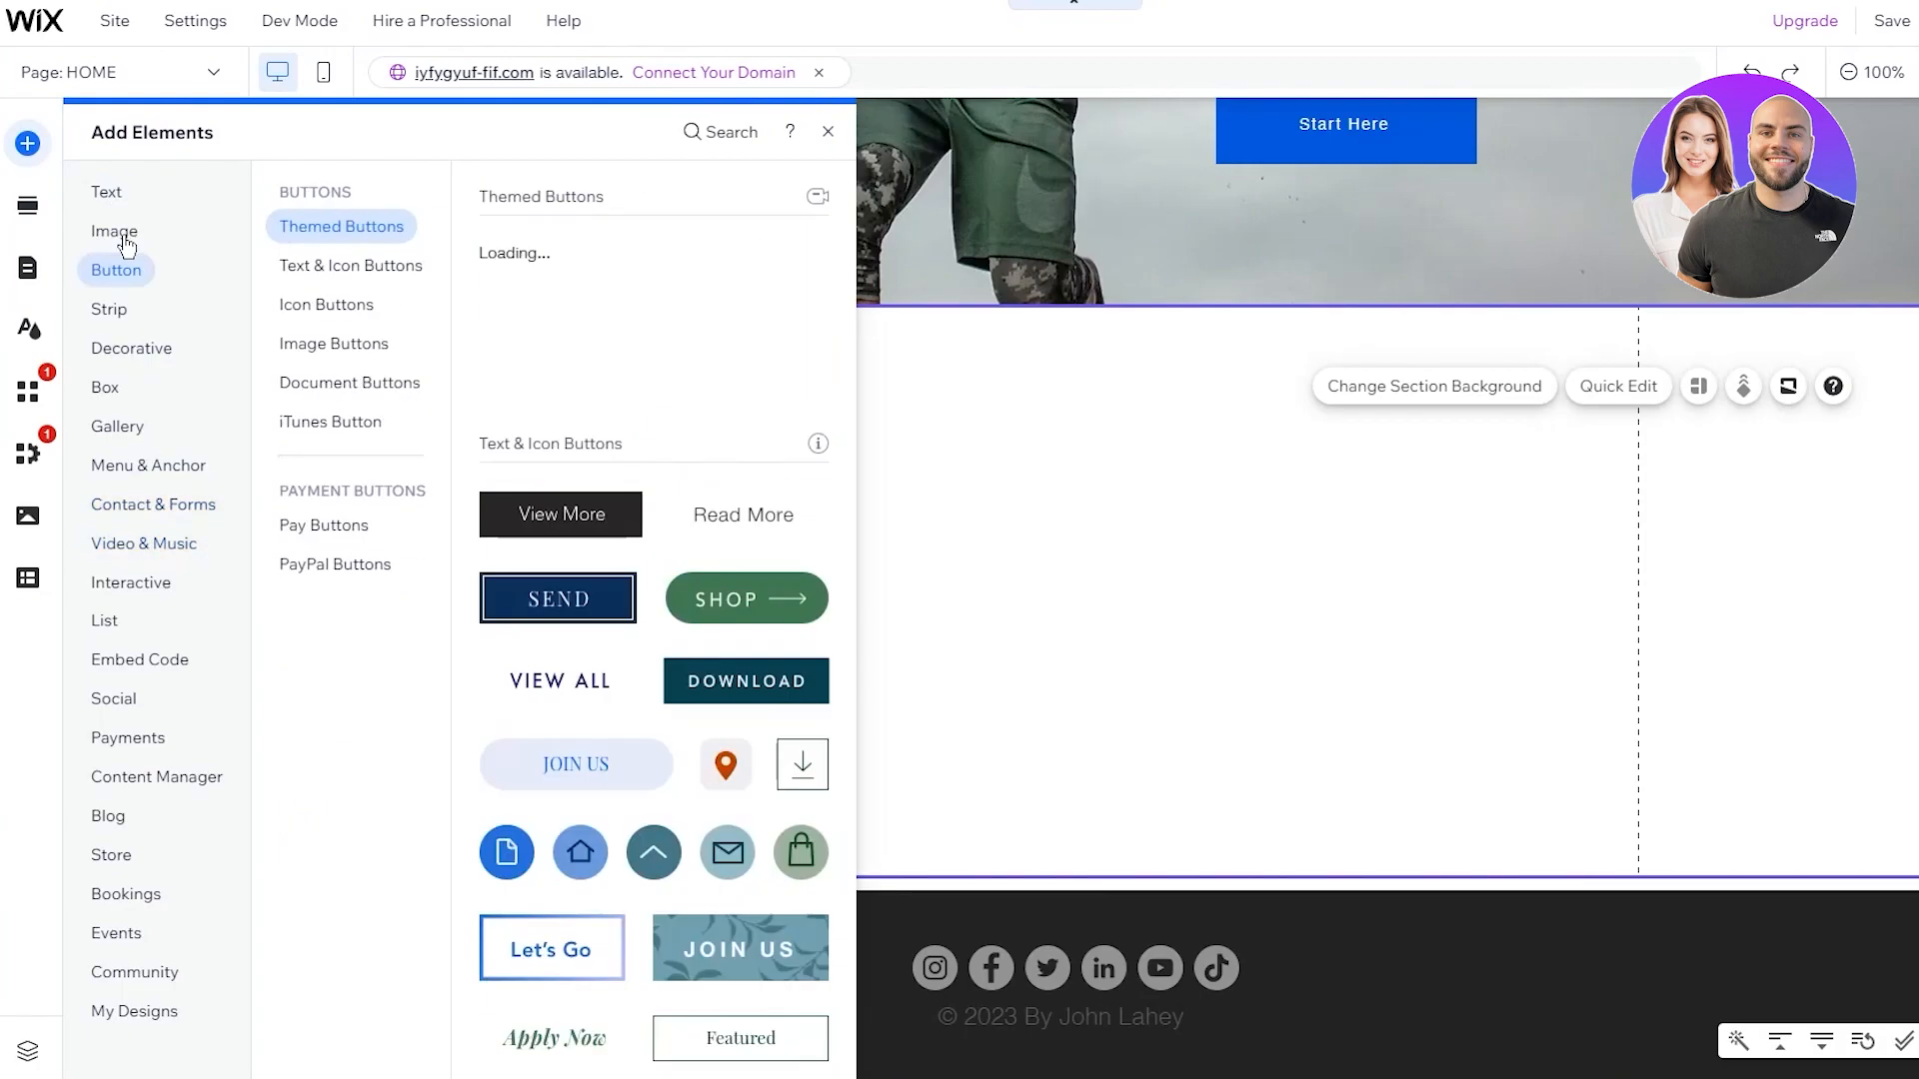
click(123, 242)
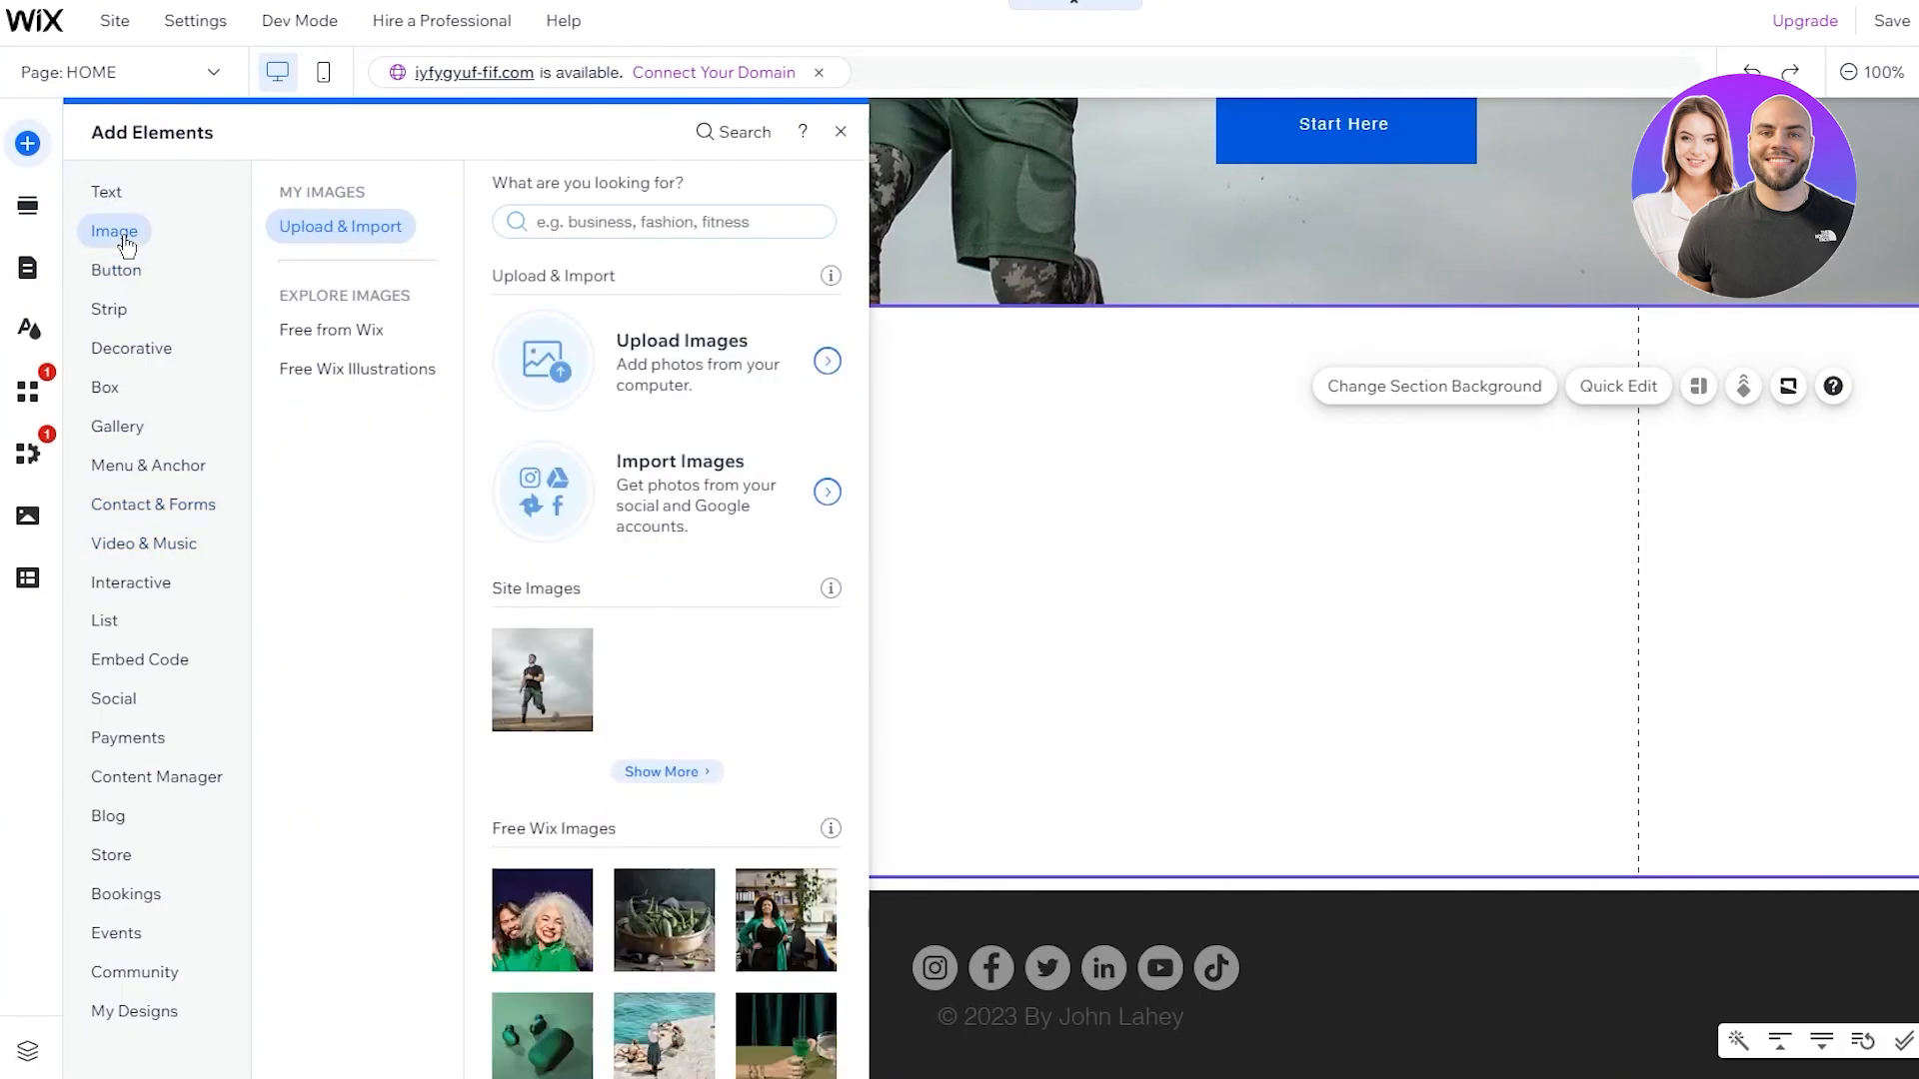
Download the pull-up photo from the Pexels 'fitness' results, dismissing the thank-you popups
click(716, 420)
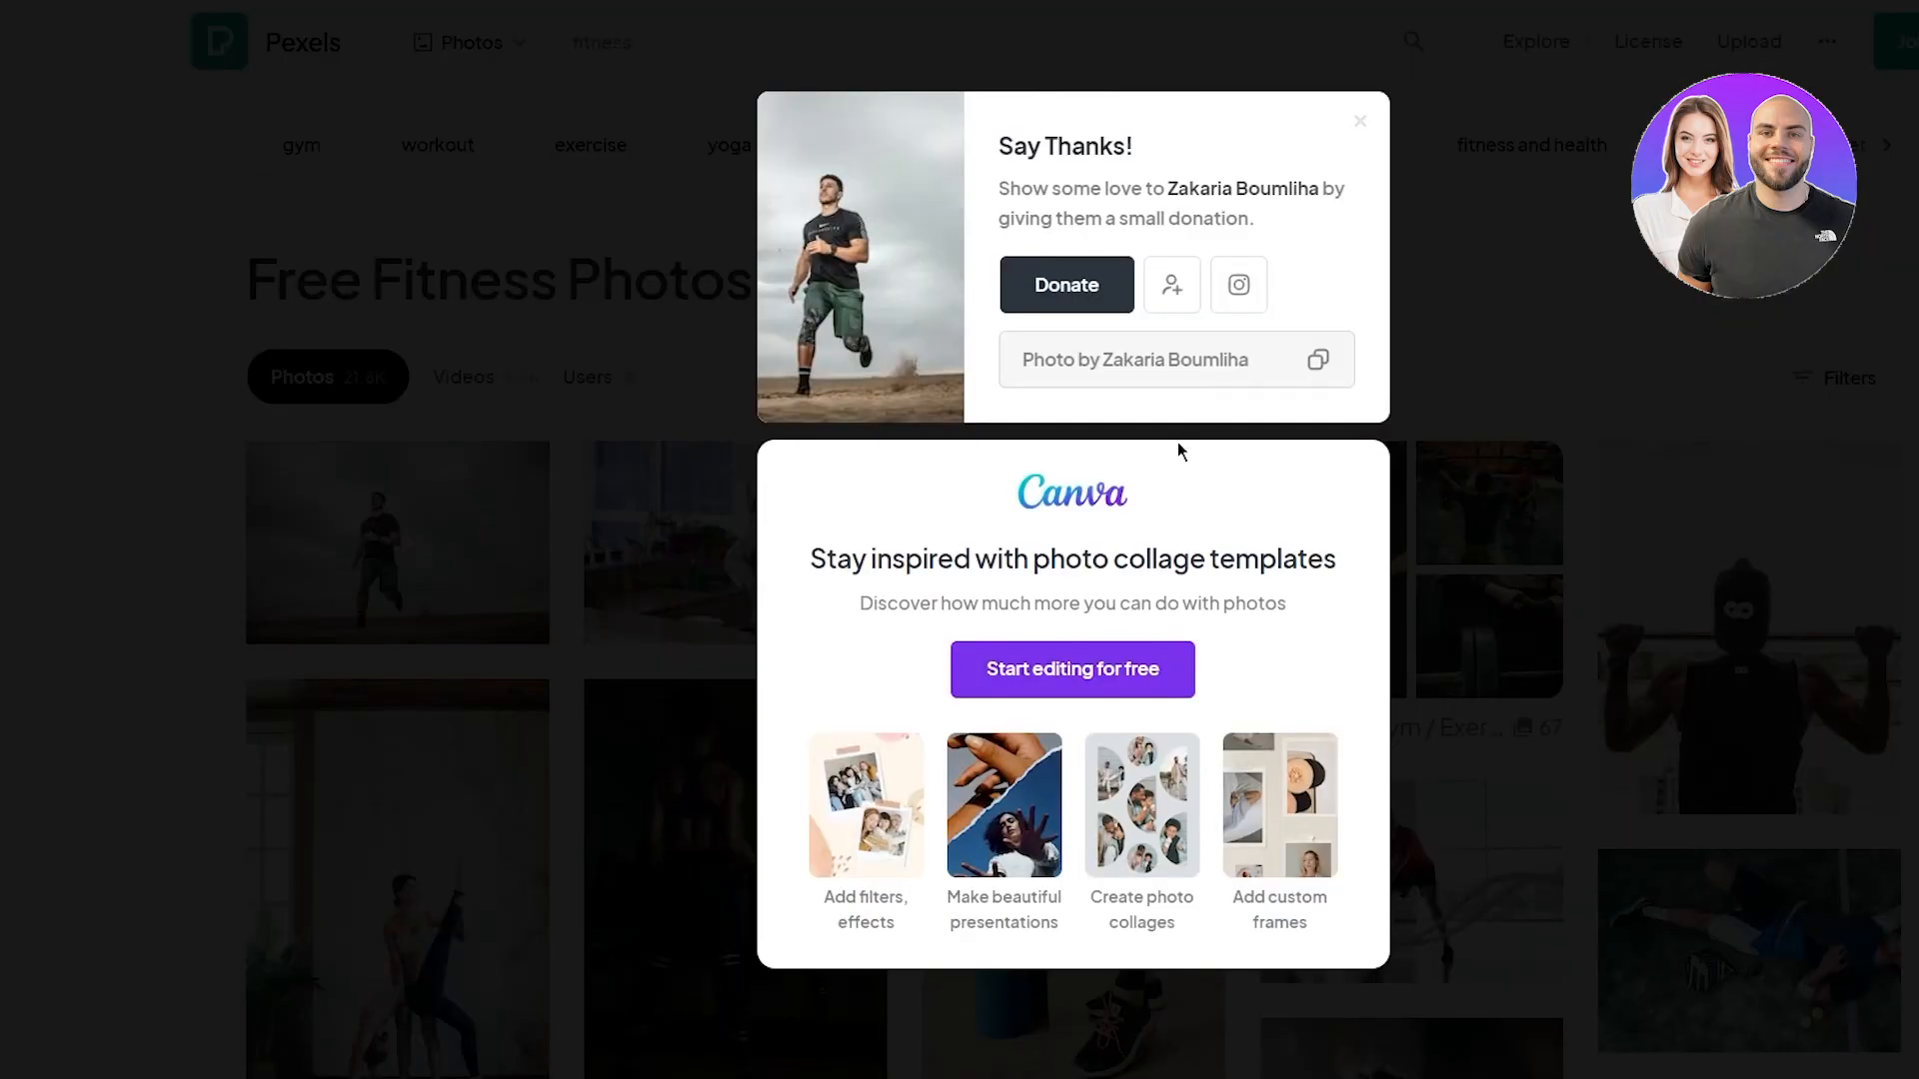
click(1570, 265)
scroll(1712, 390, down, 10)
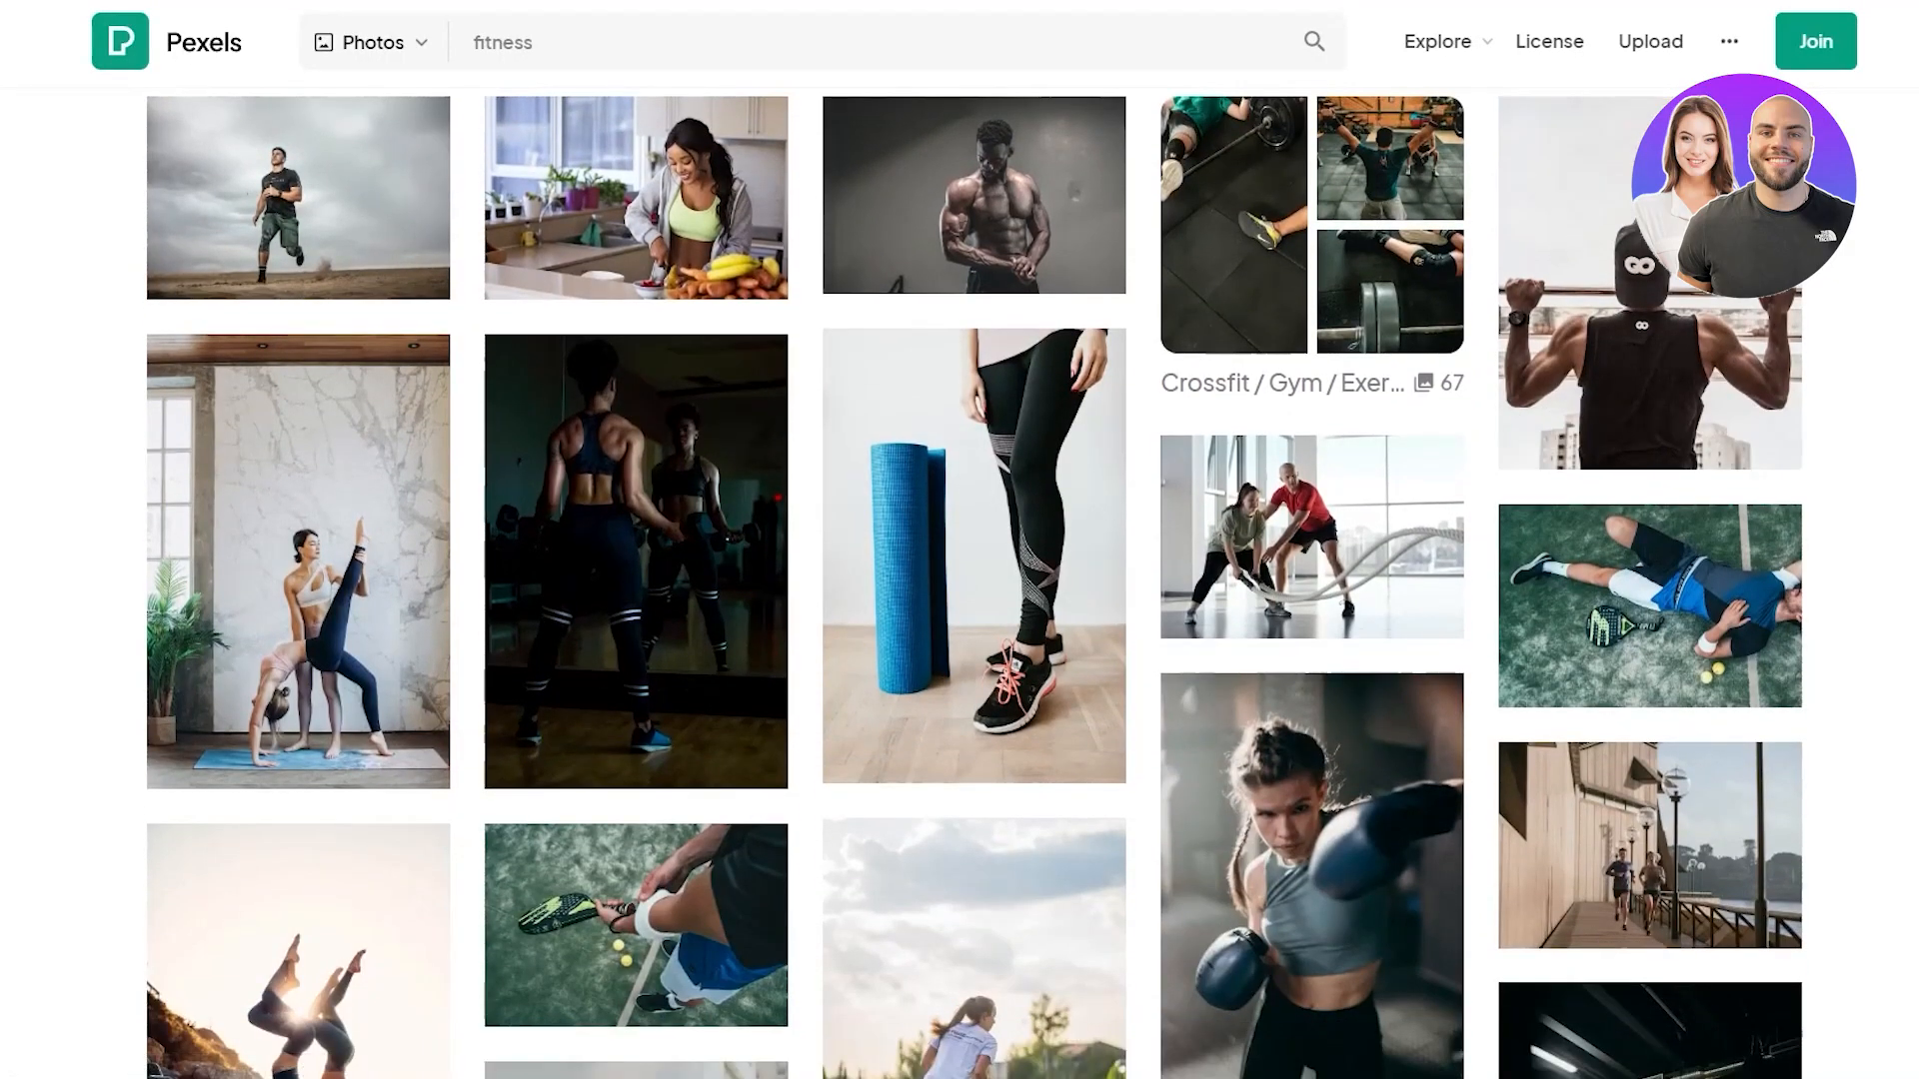
scroll(975, 583, down, 5)
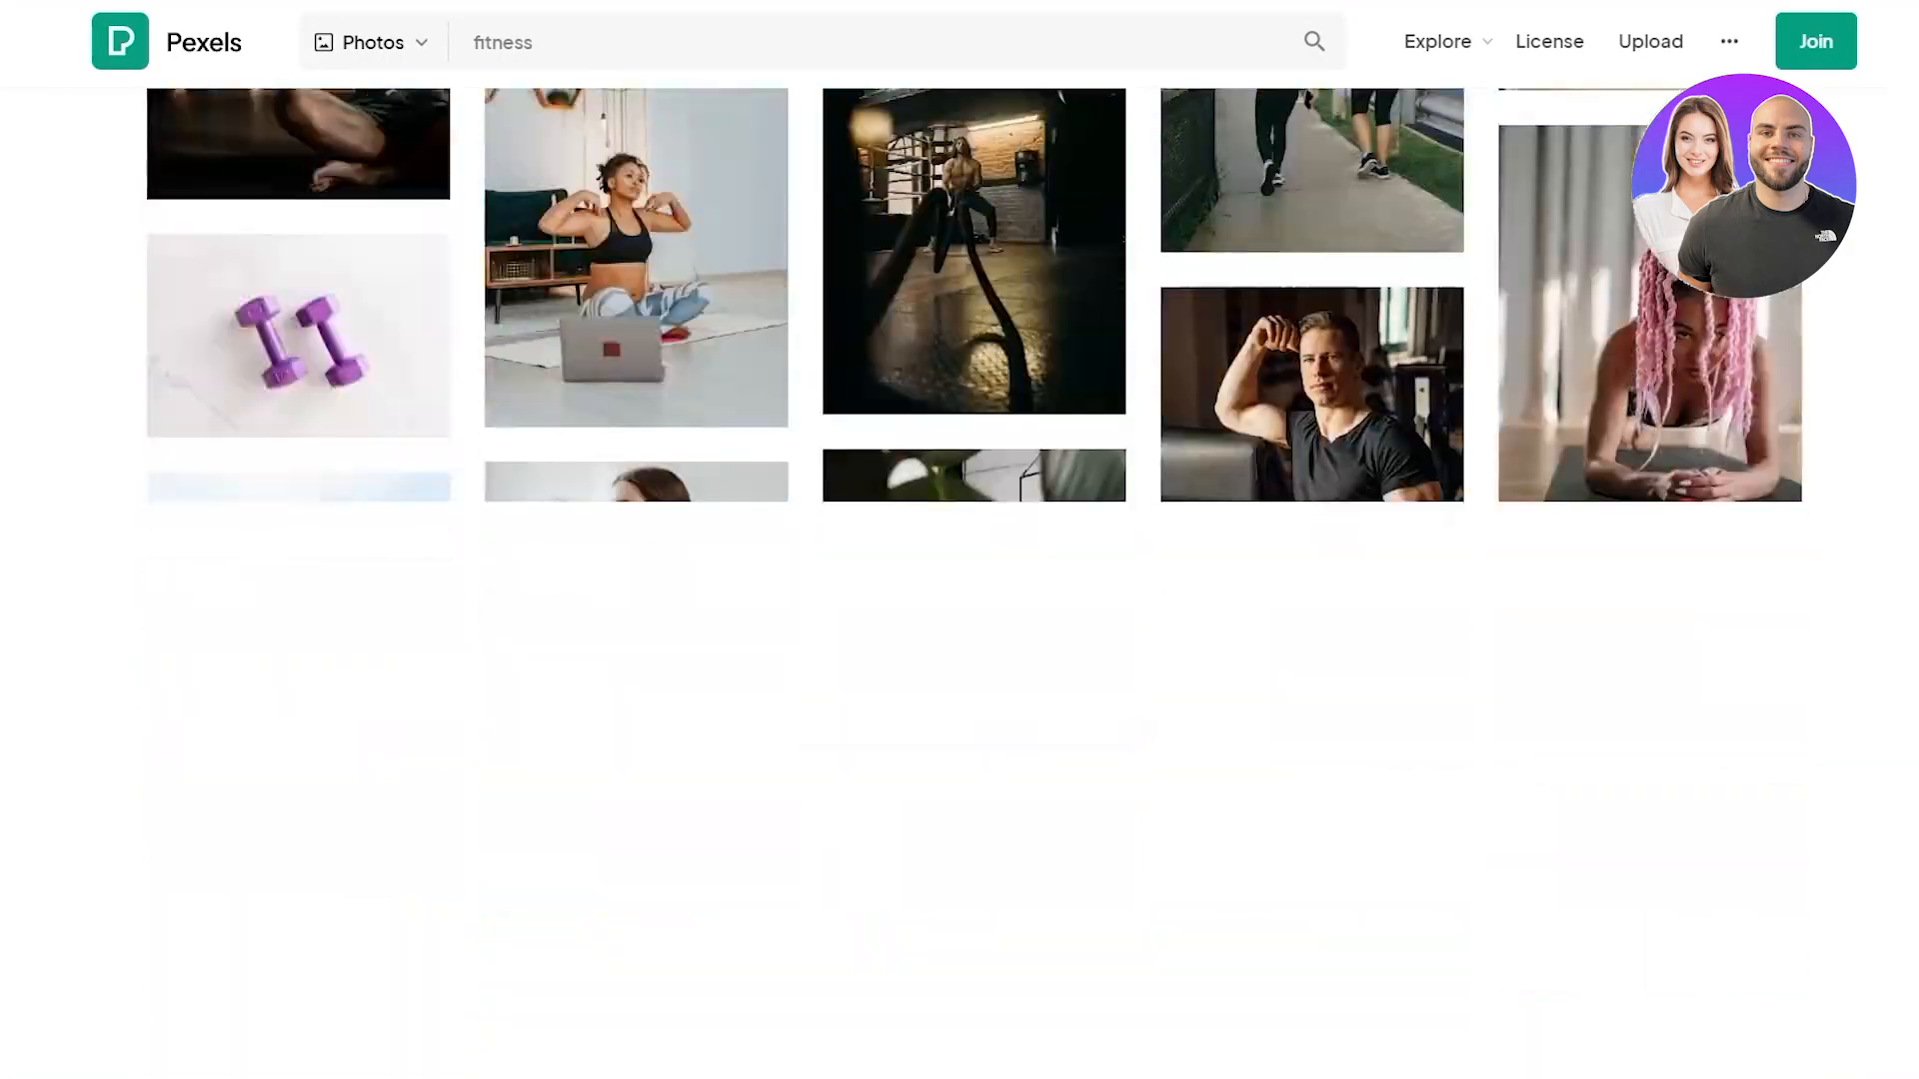
scroll(975, 582, down, 5)
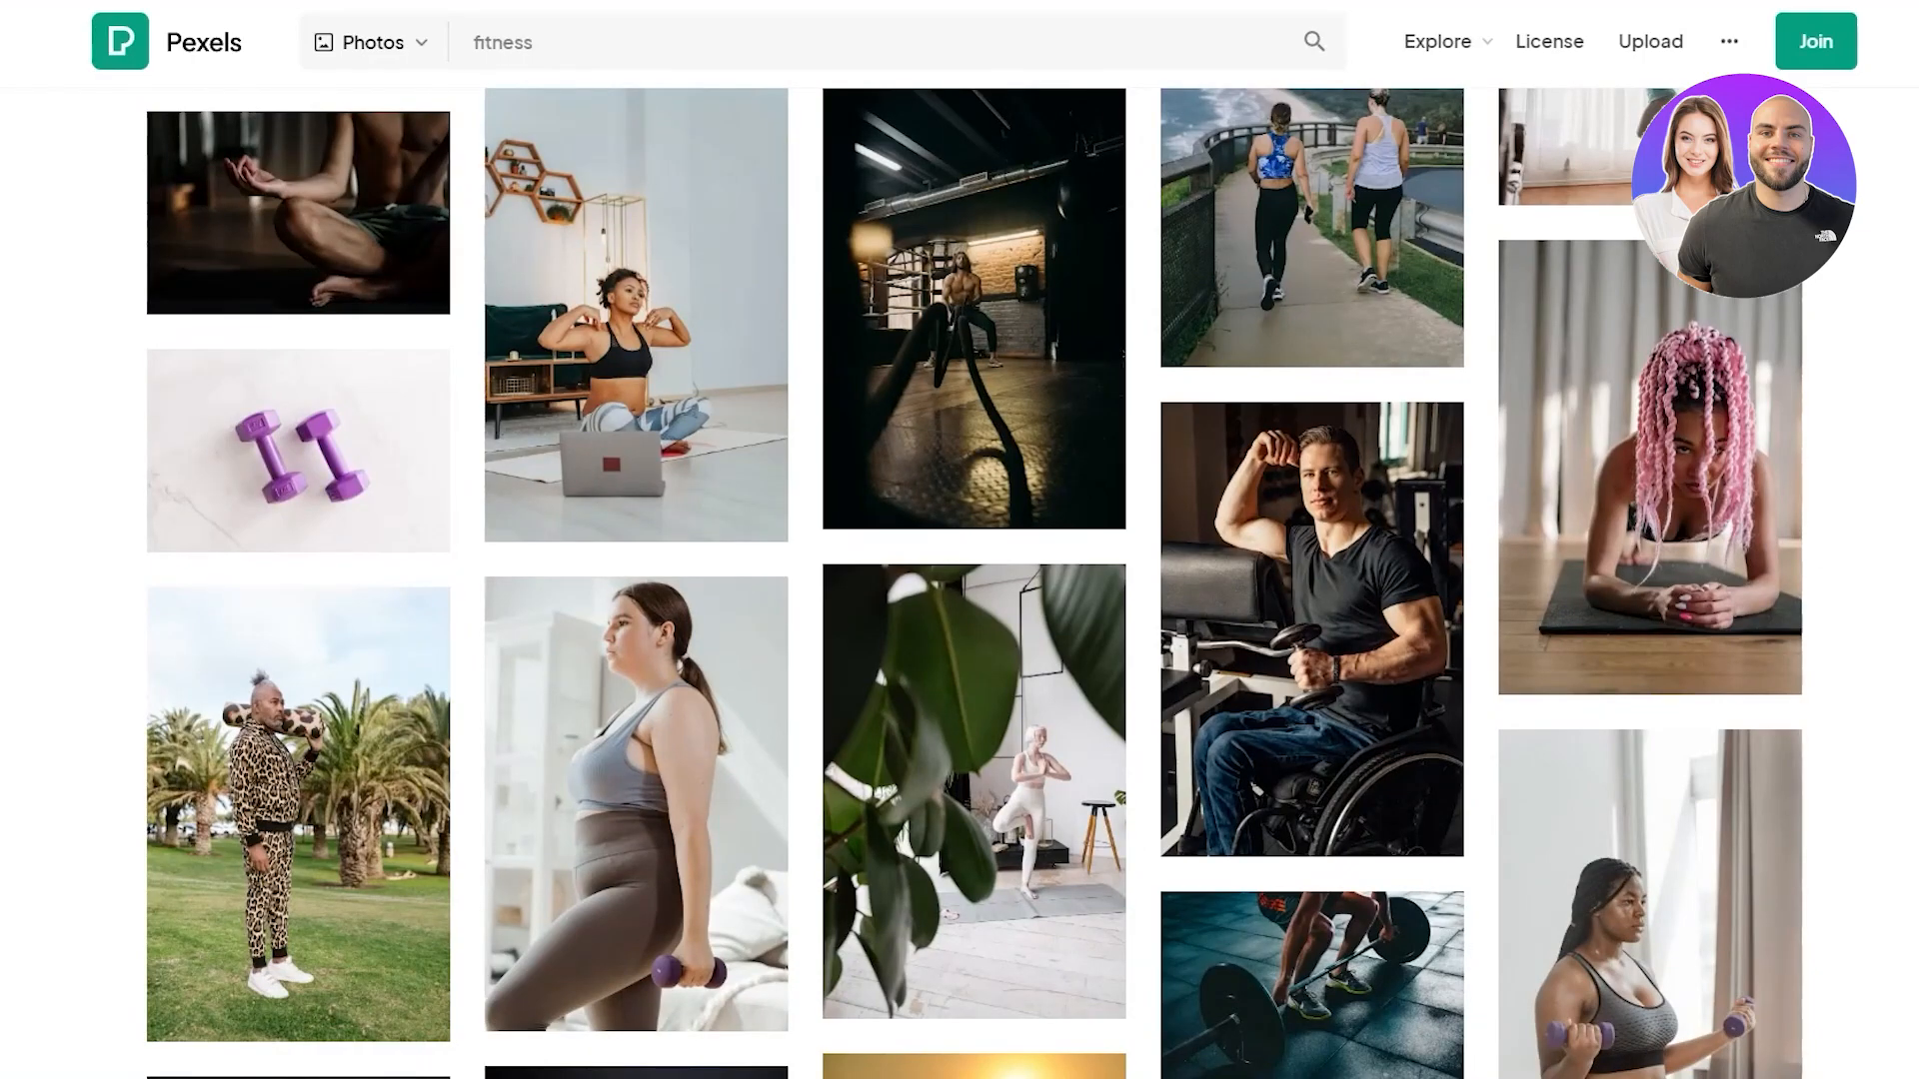
scroll(975, 582, down, 5)
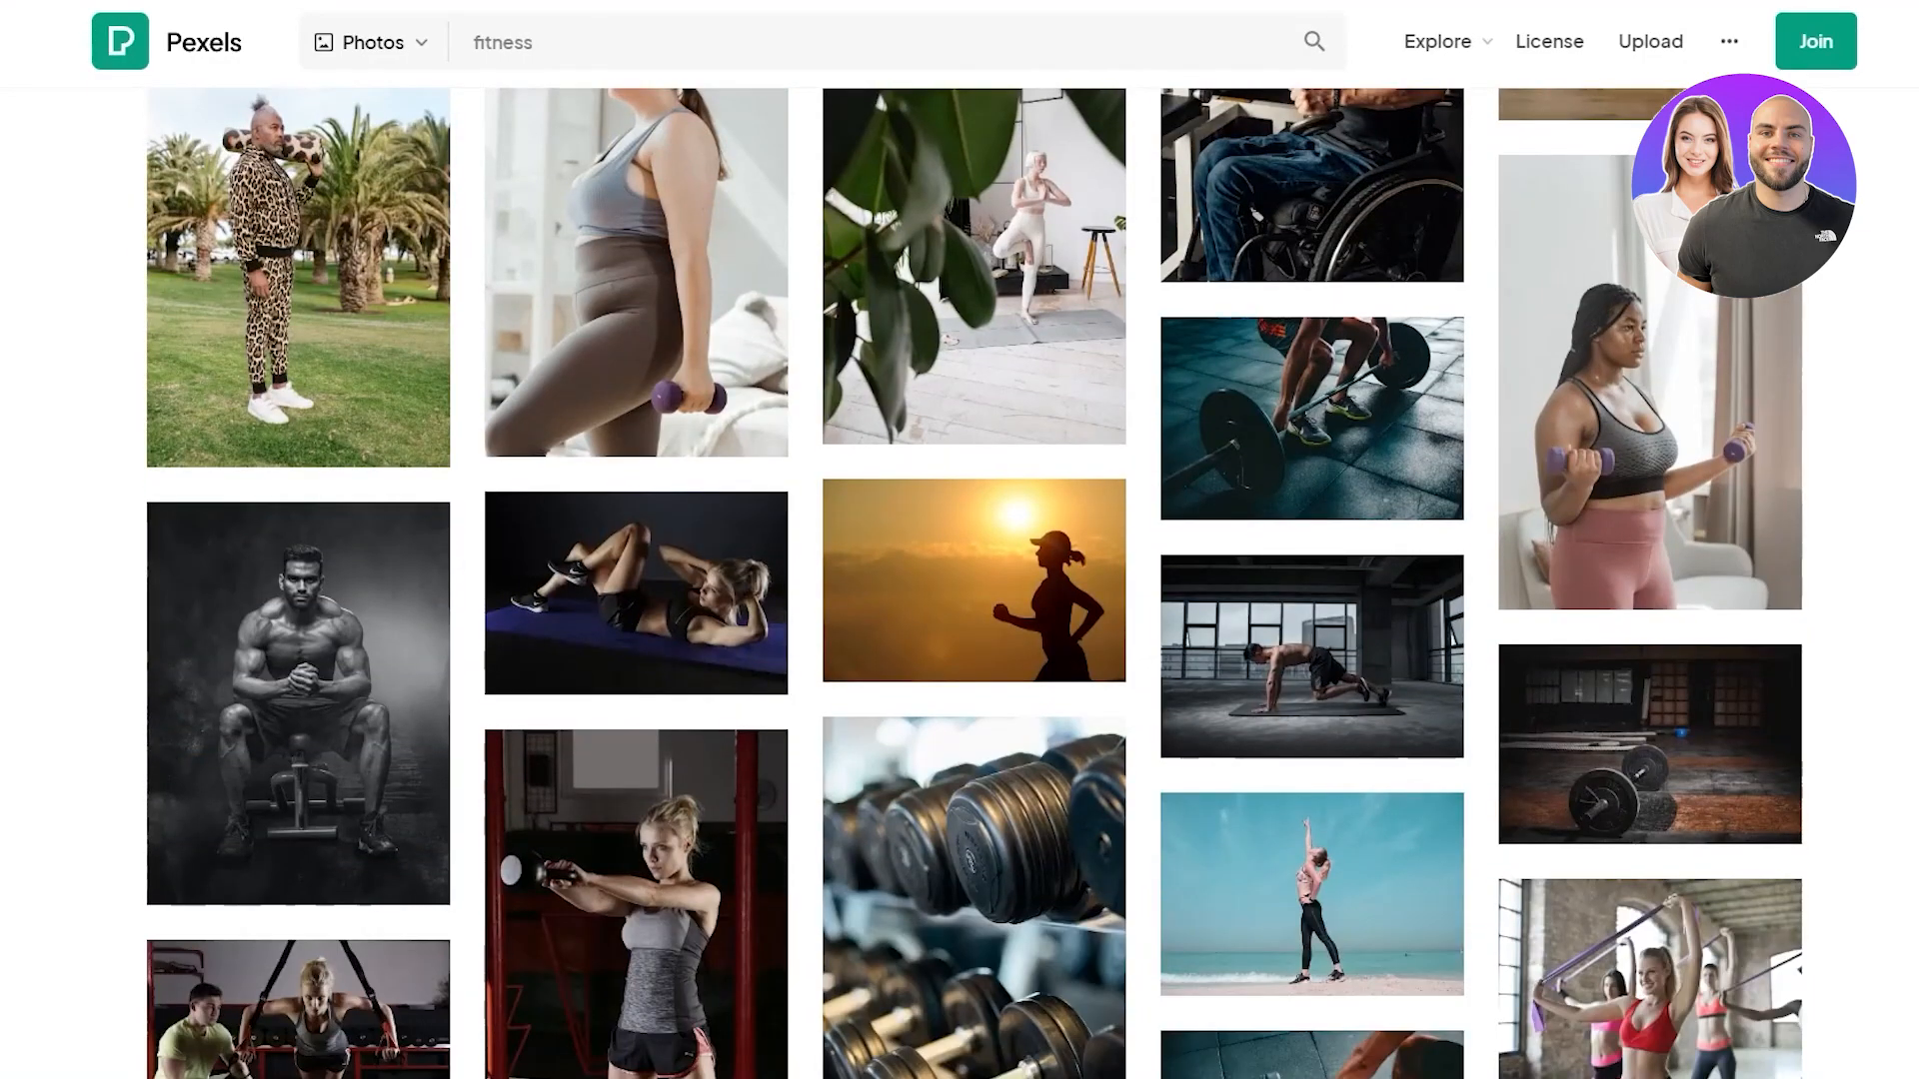
scroll(976, 582, down, 4)
scroll(975, 583, up, 20)
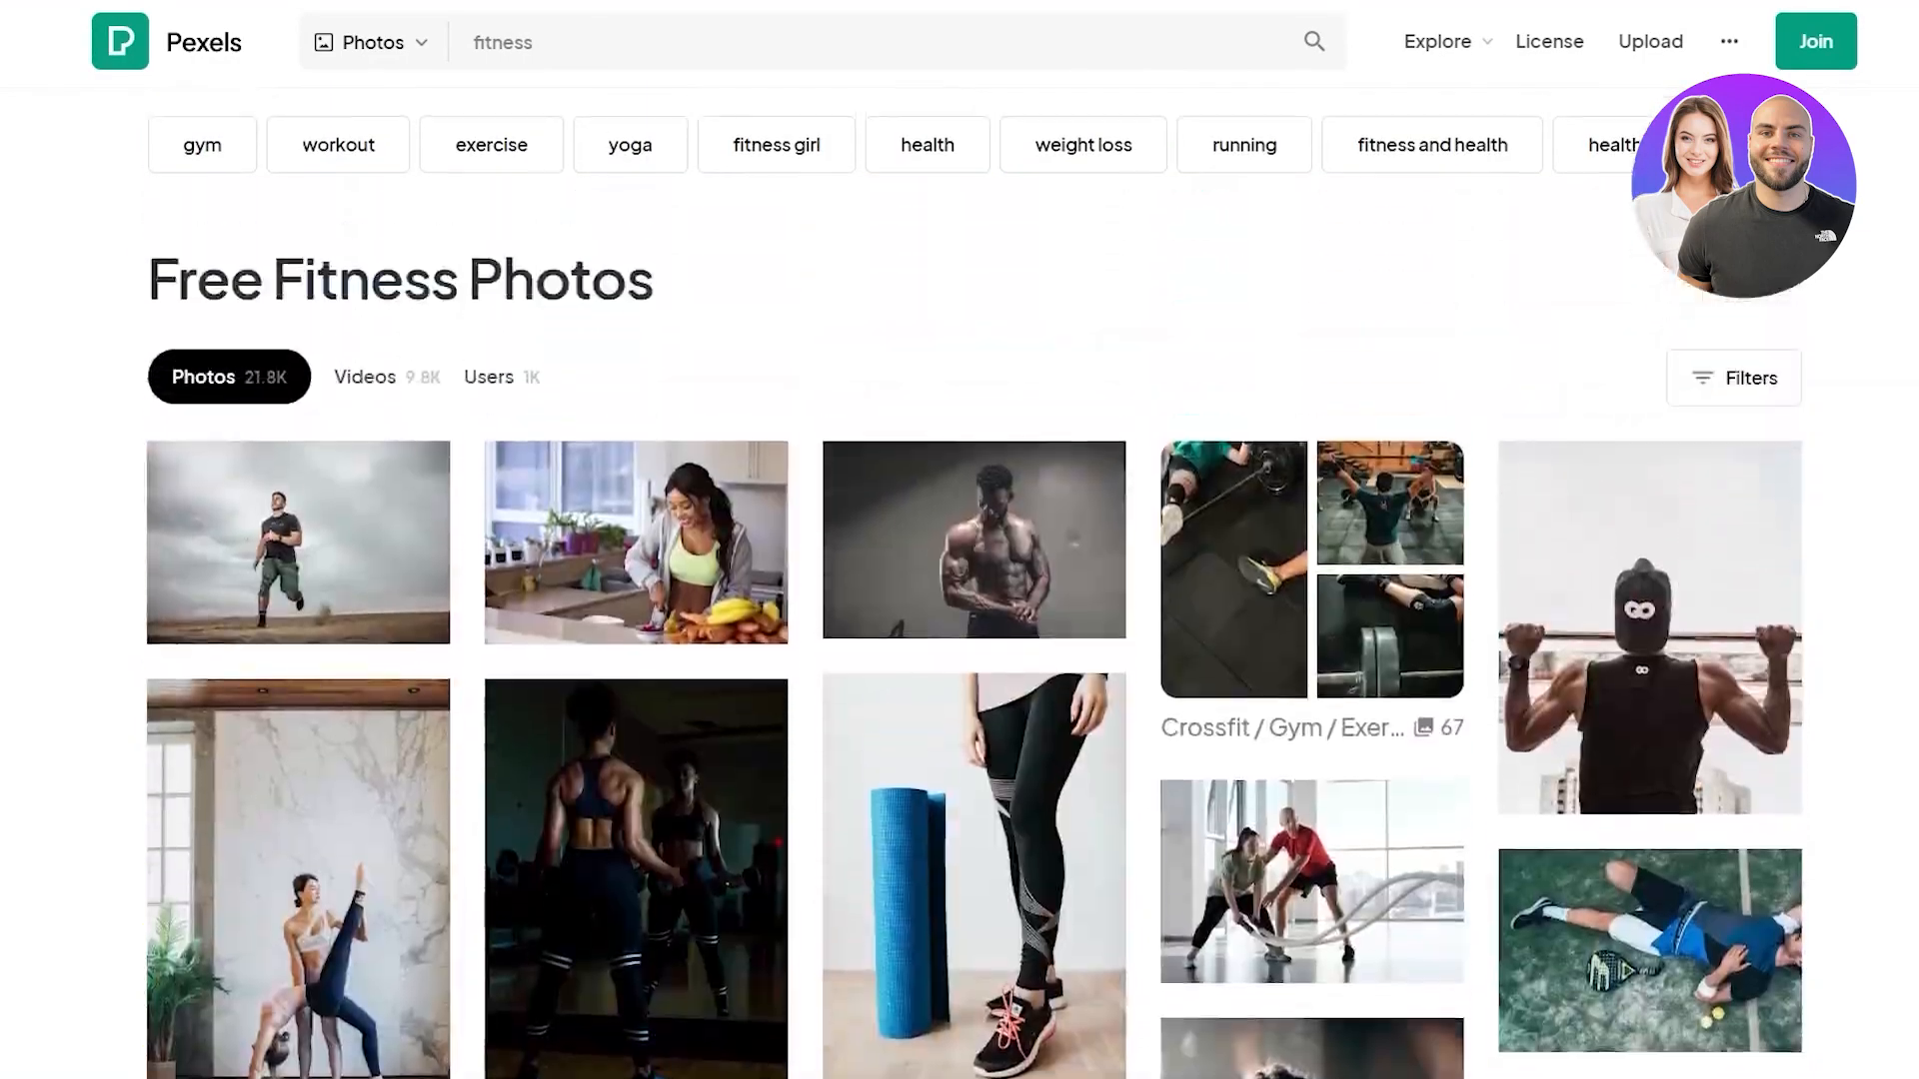
click(1753, 788)
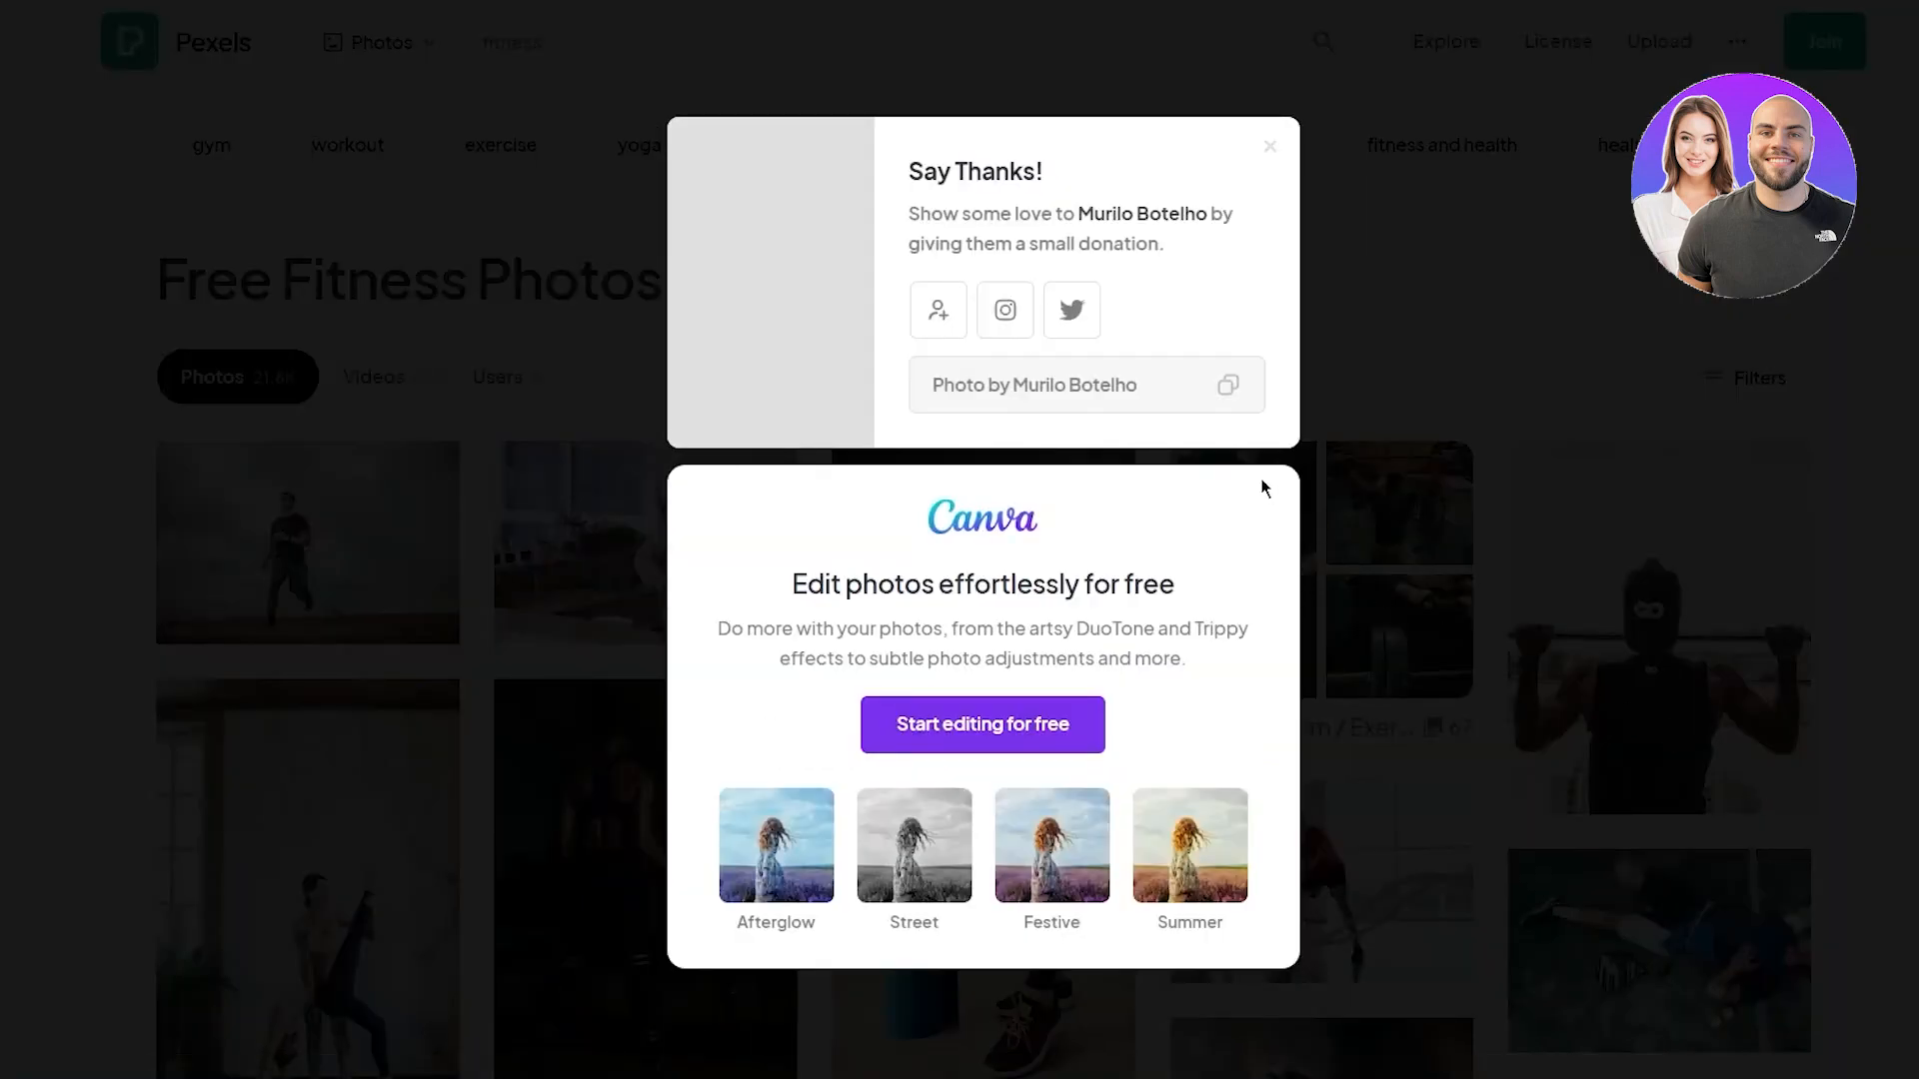
click(1856, 505)
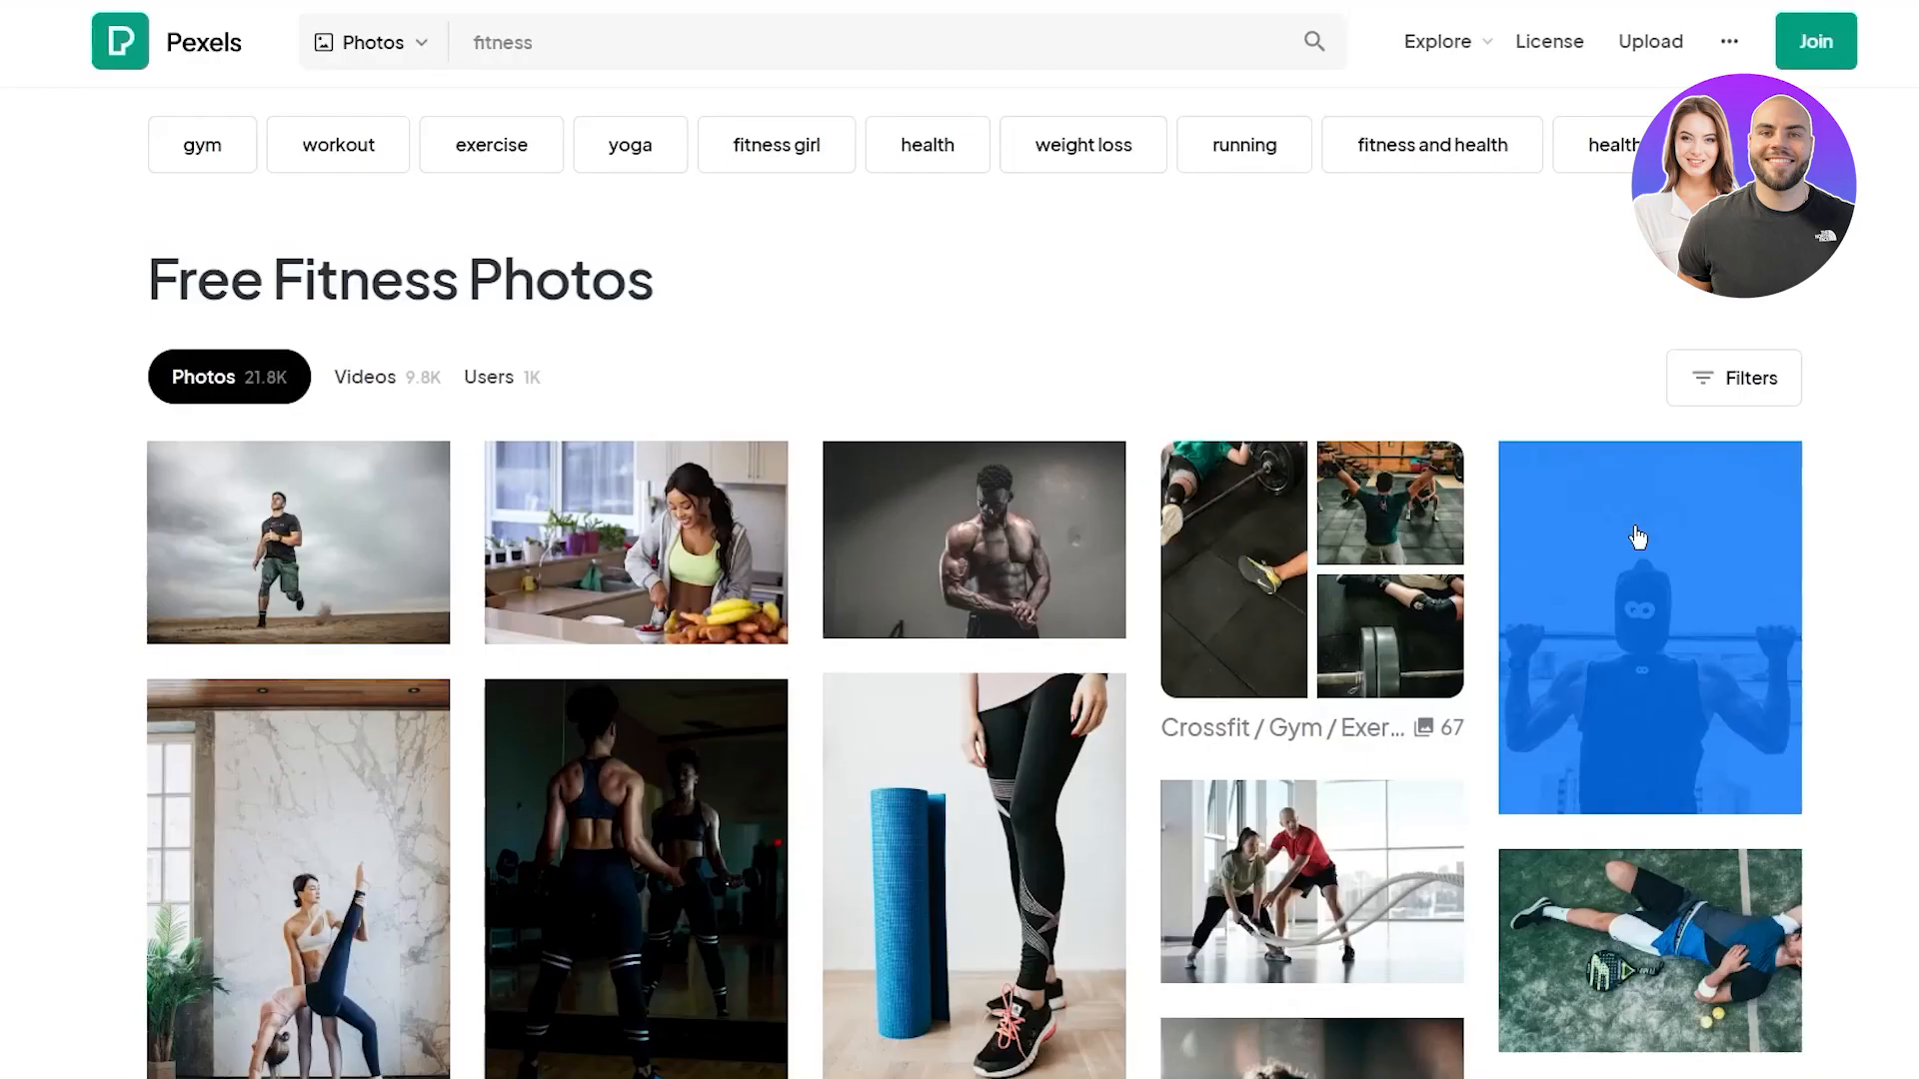
Scroll further down the results and download the barbell squat photo
scroll(20, 527, down, 5)
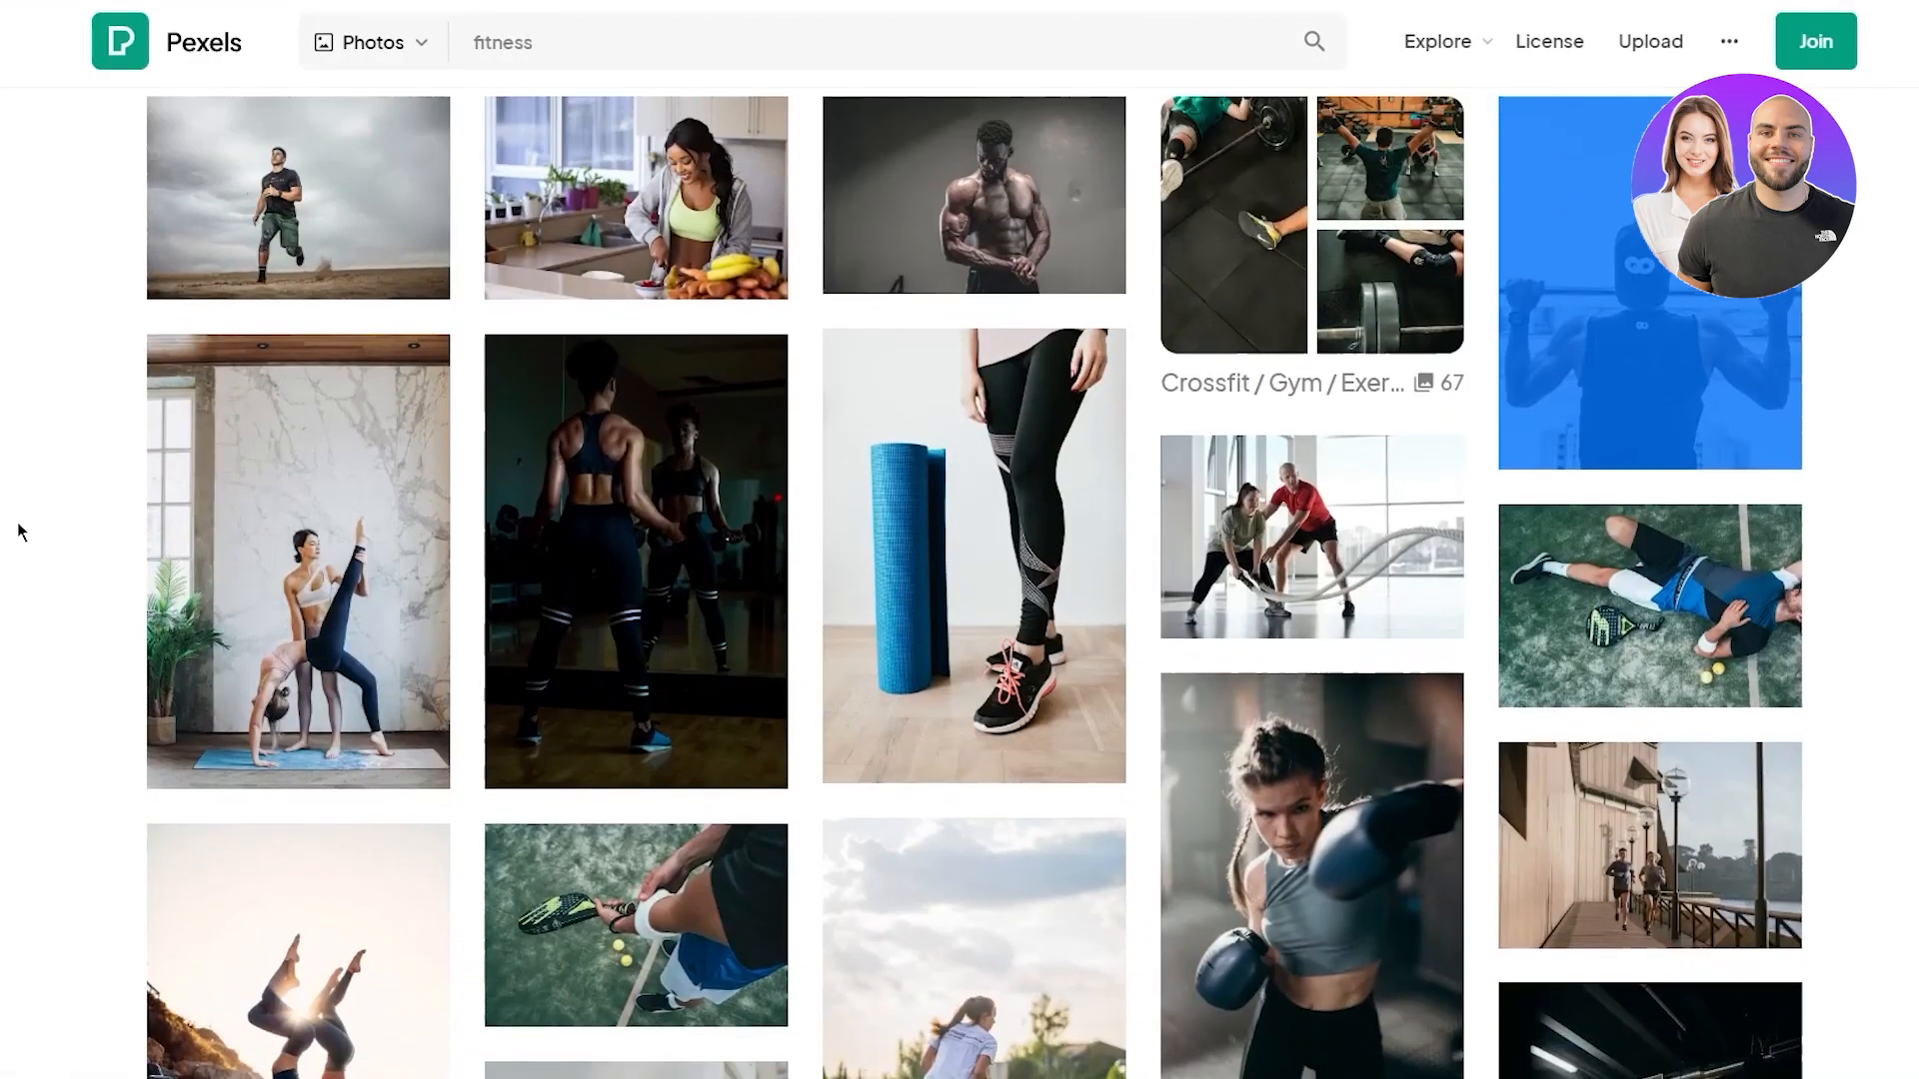
scroll(21, 516, down, 4)
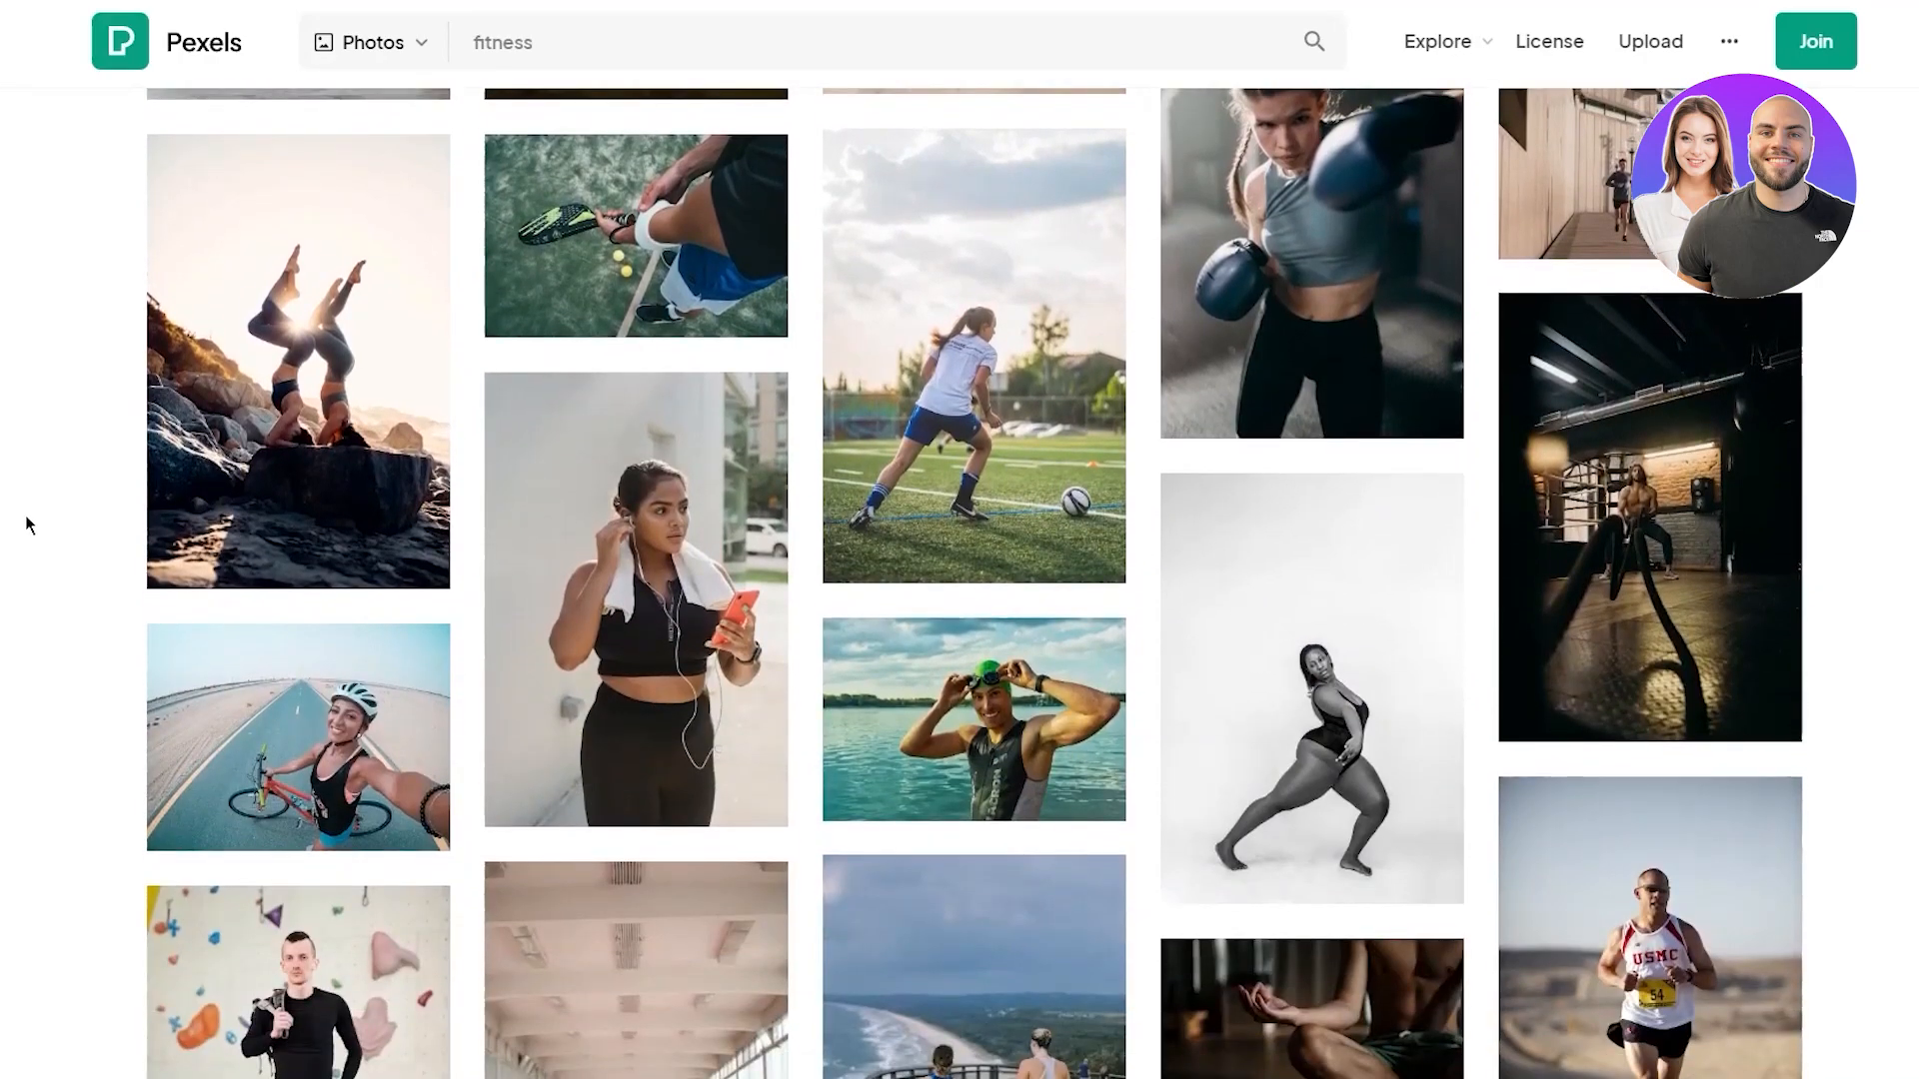
scroll(26, 514, down, 6)
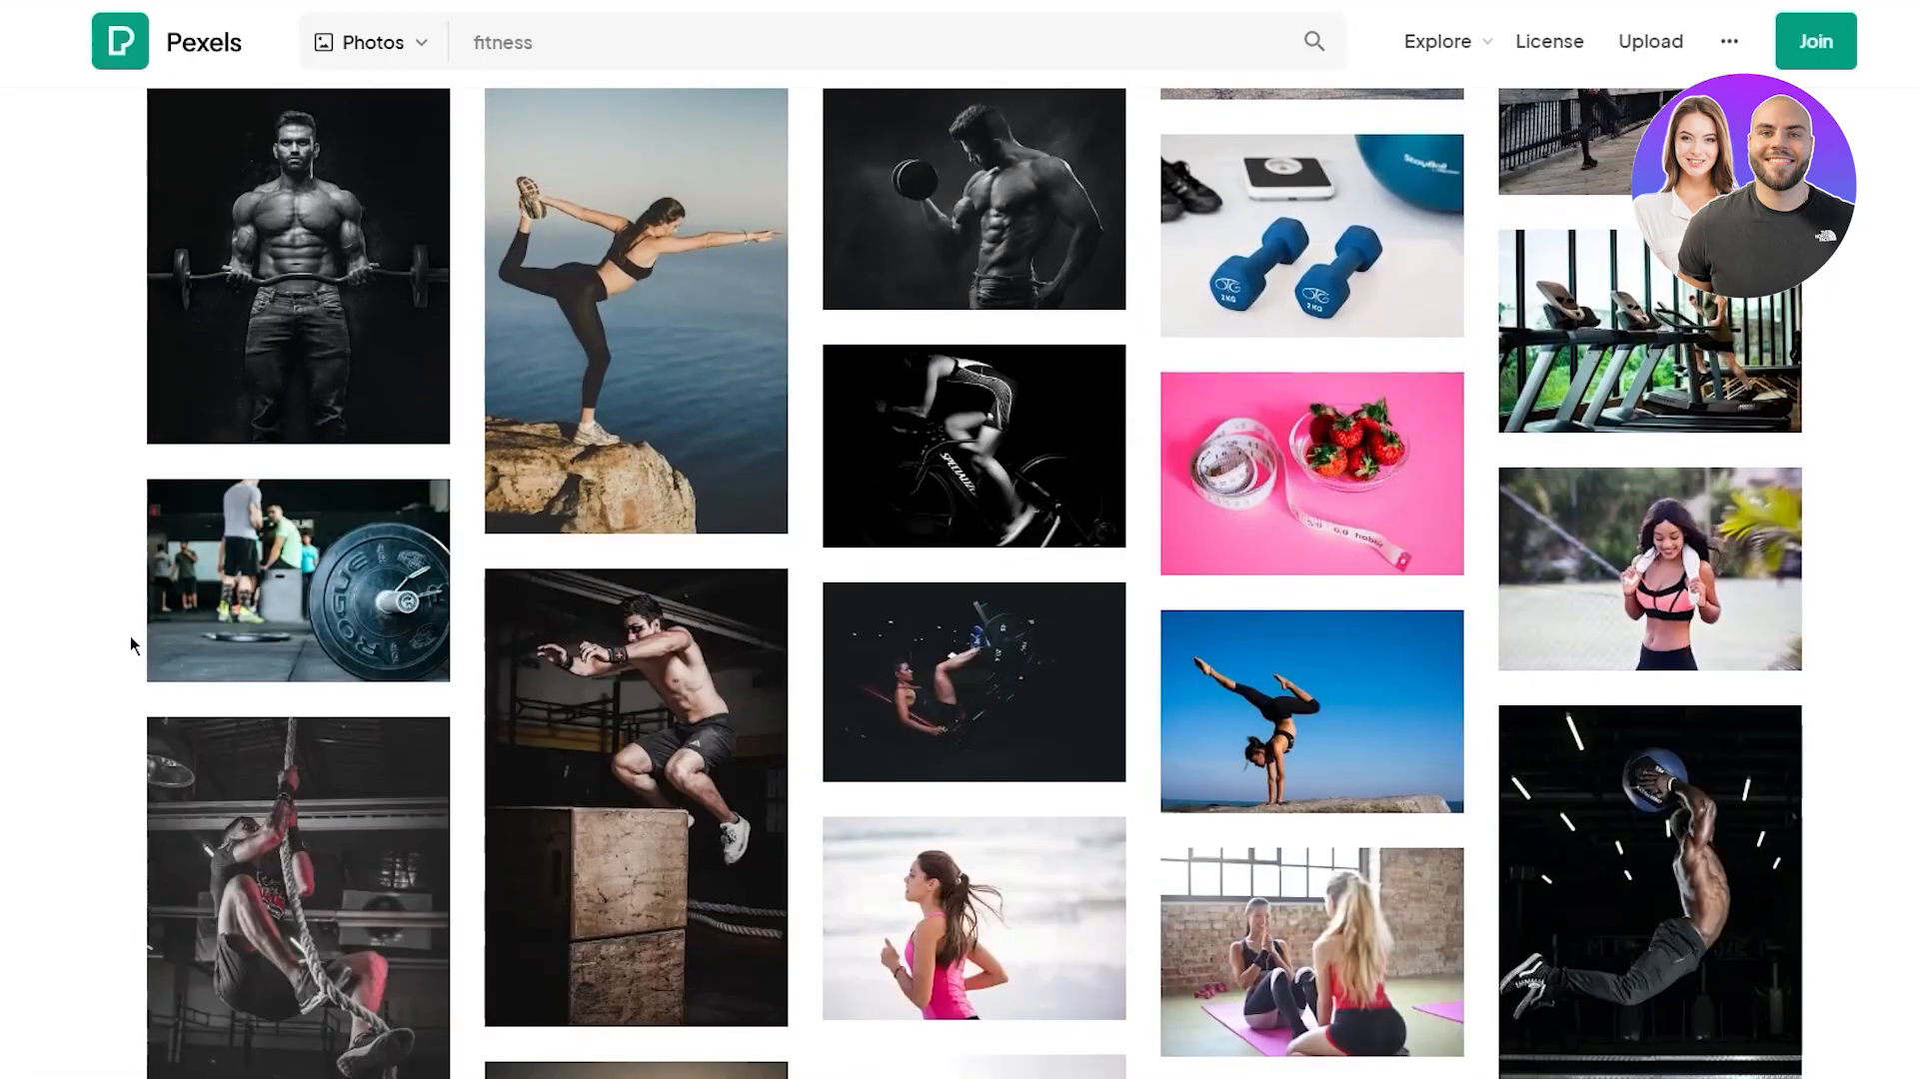
scroll(20, 610, down, 10)
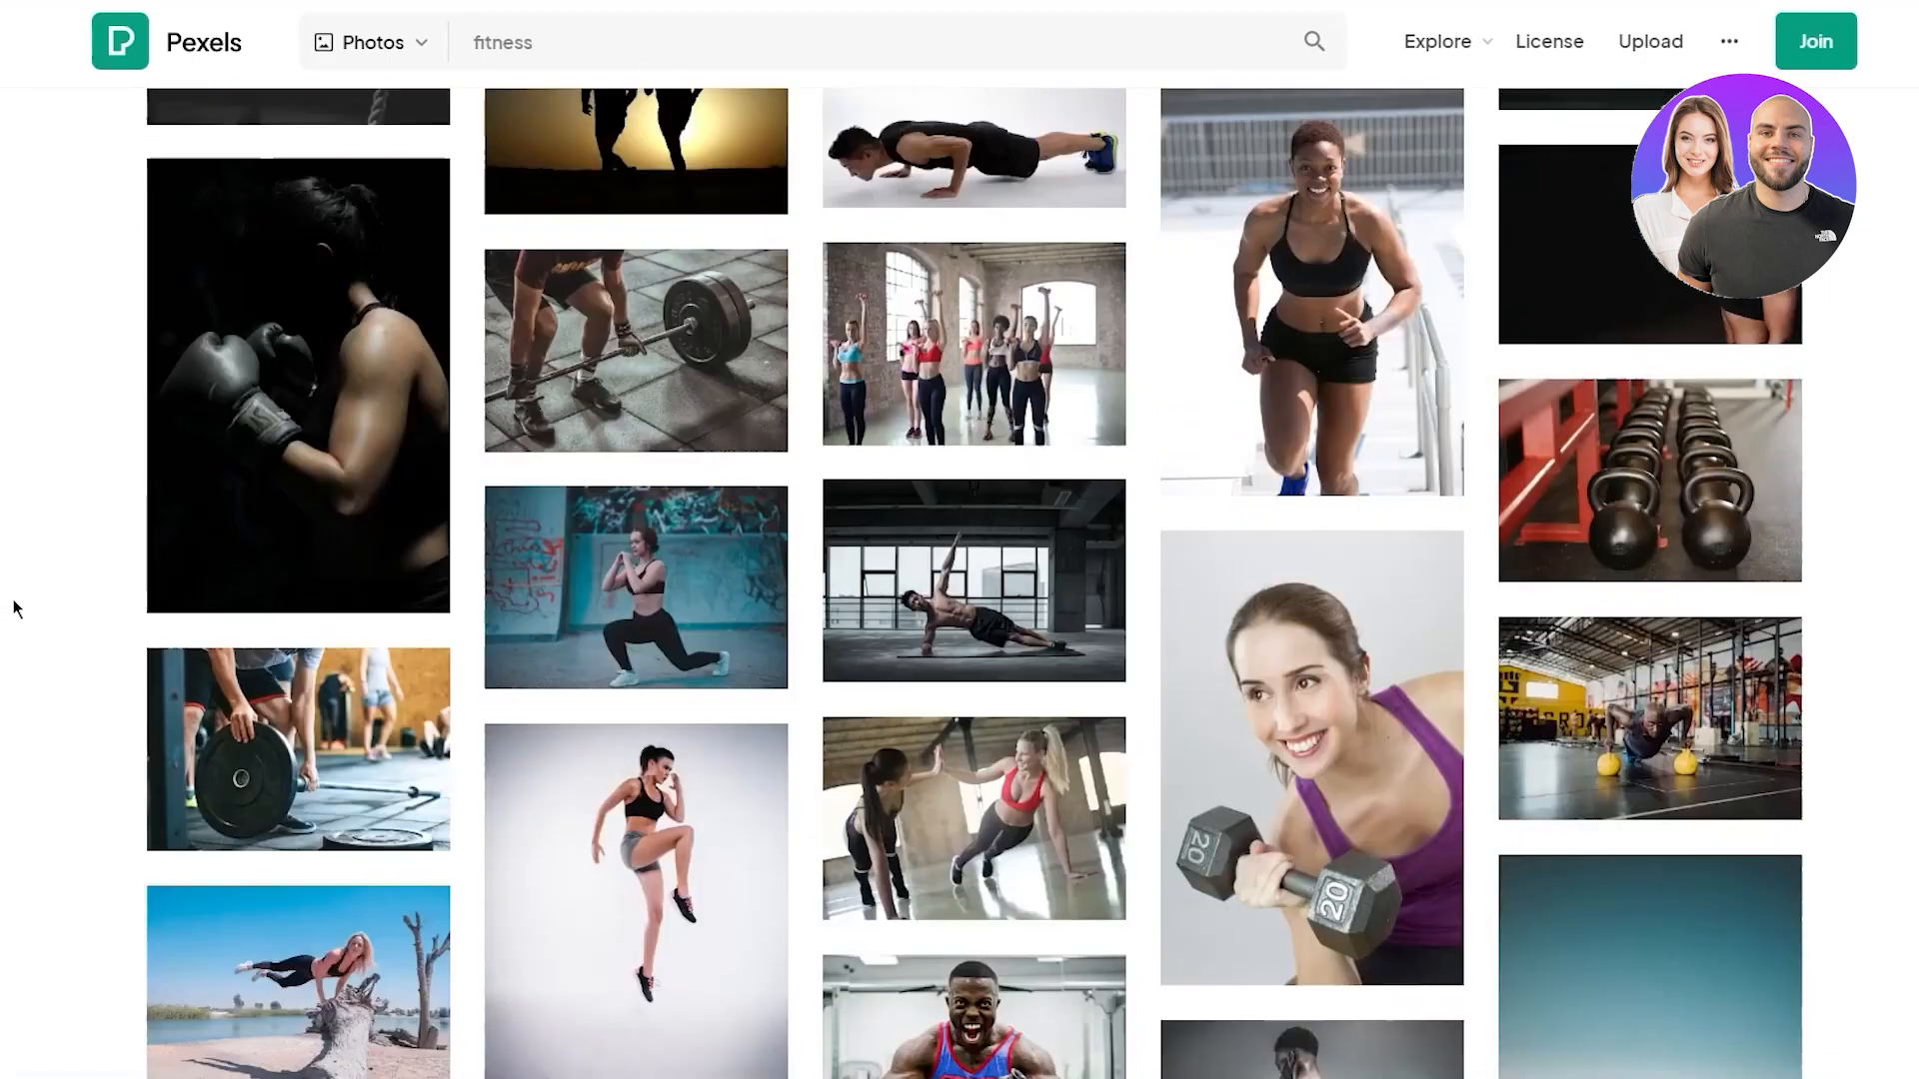
scroll(14, 600, down, 8)
mouse_move(1372, 411)
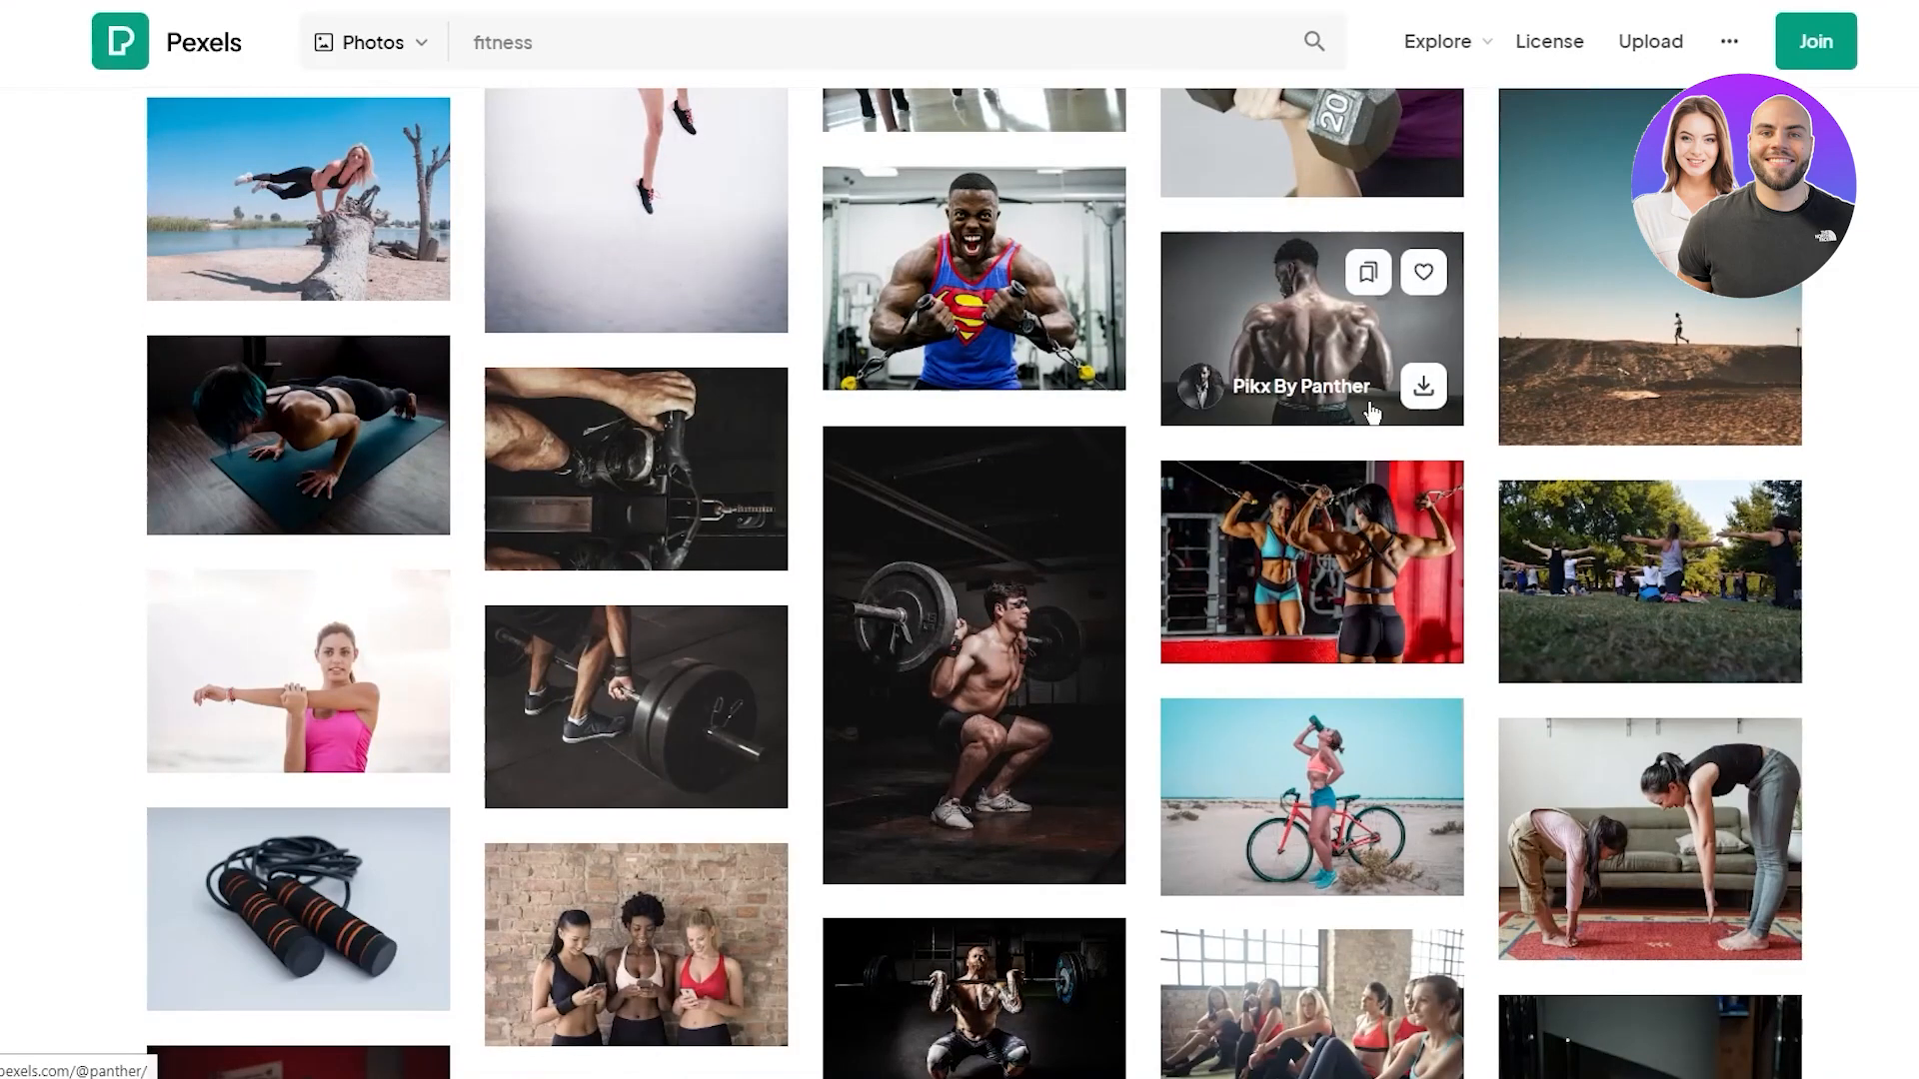
click(1086, 843)
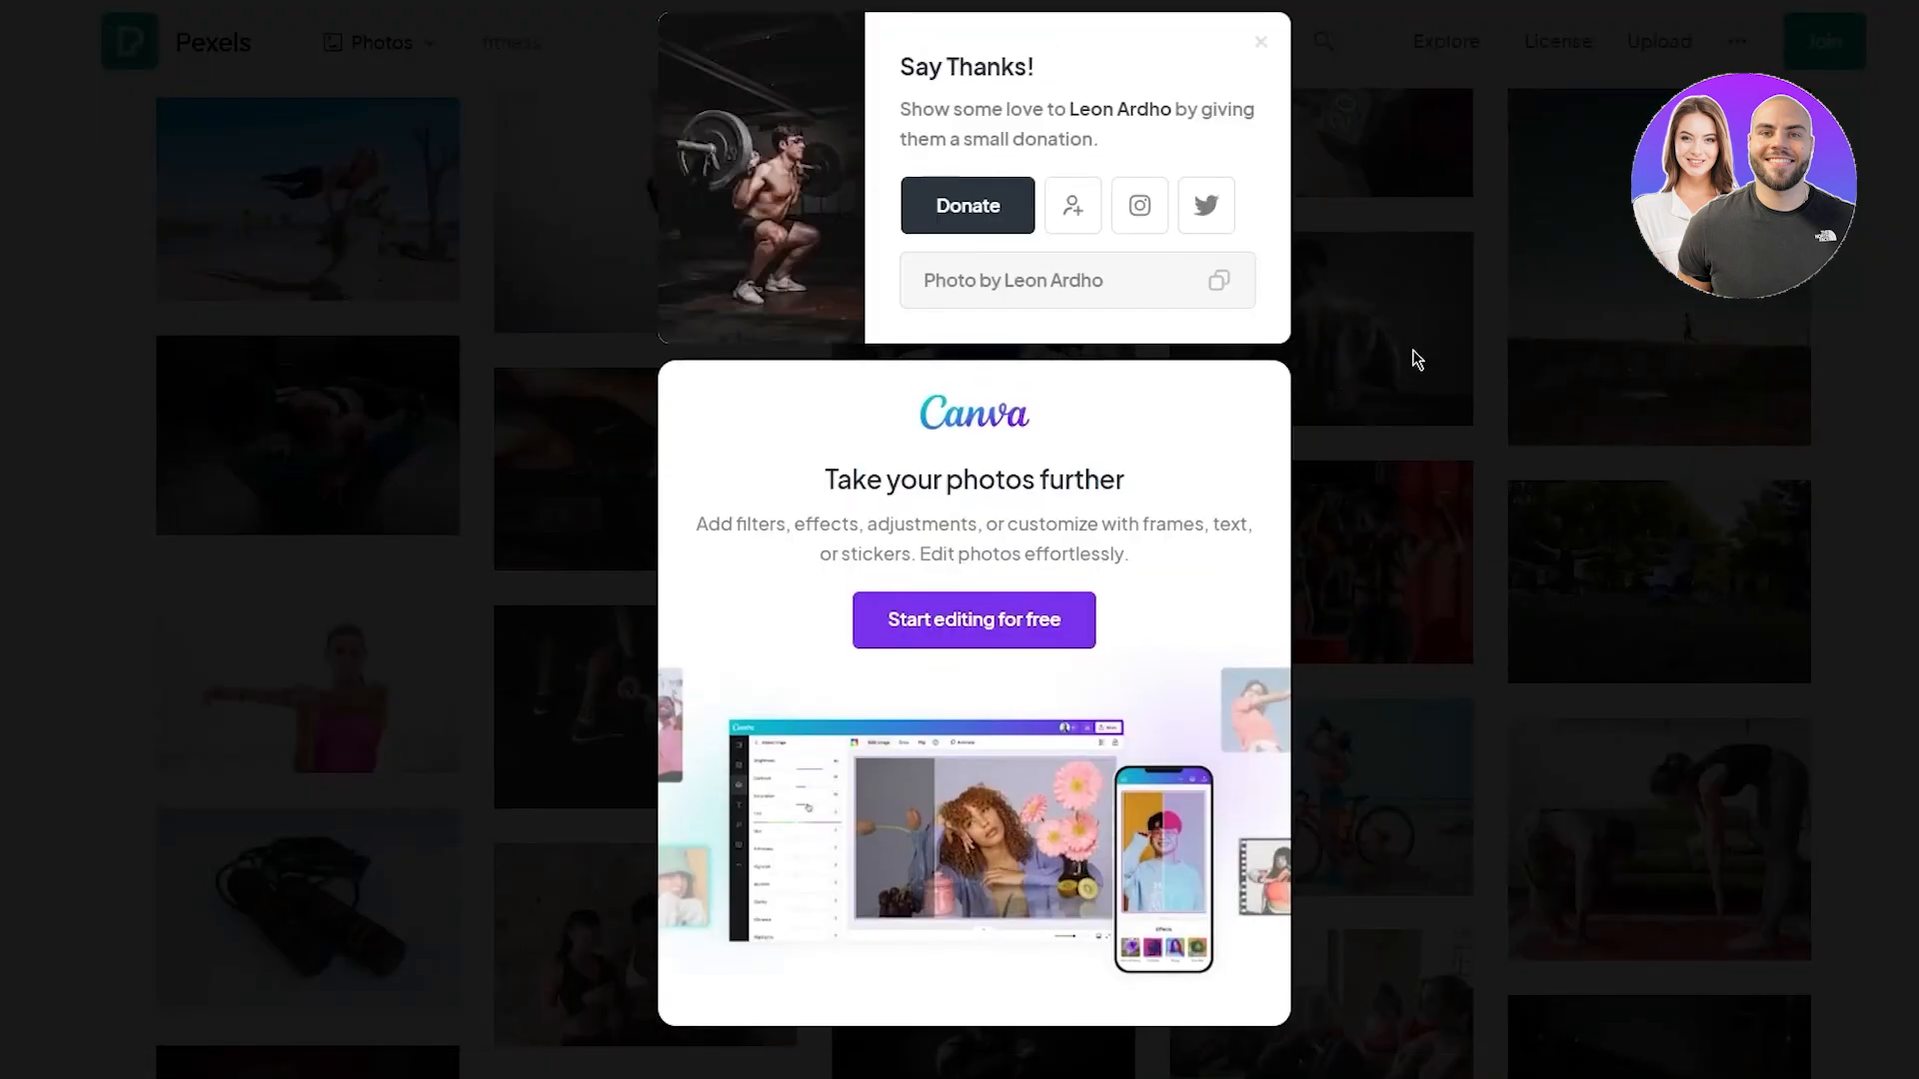
Select both downloaded Pexels photos, squat and pull-up, in the file chooser and upload them
click(1490, 270)
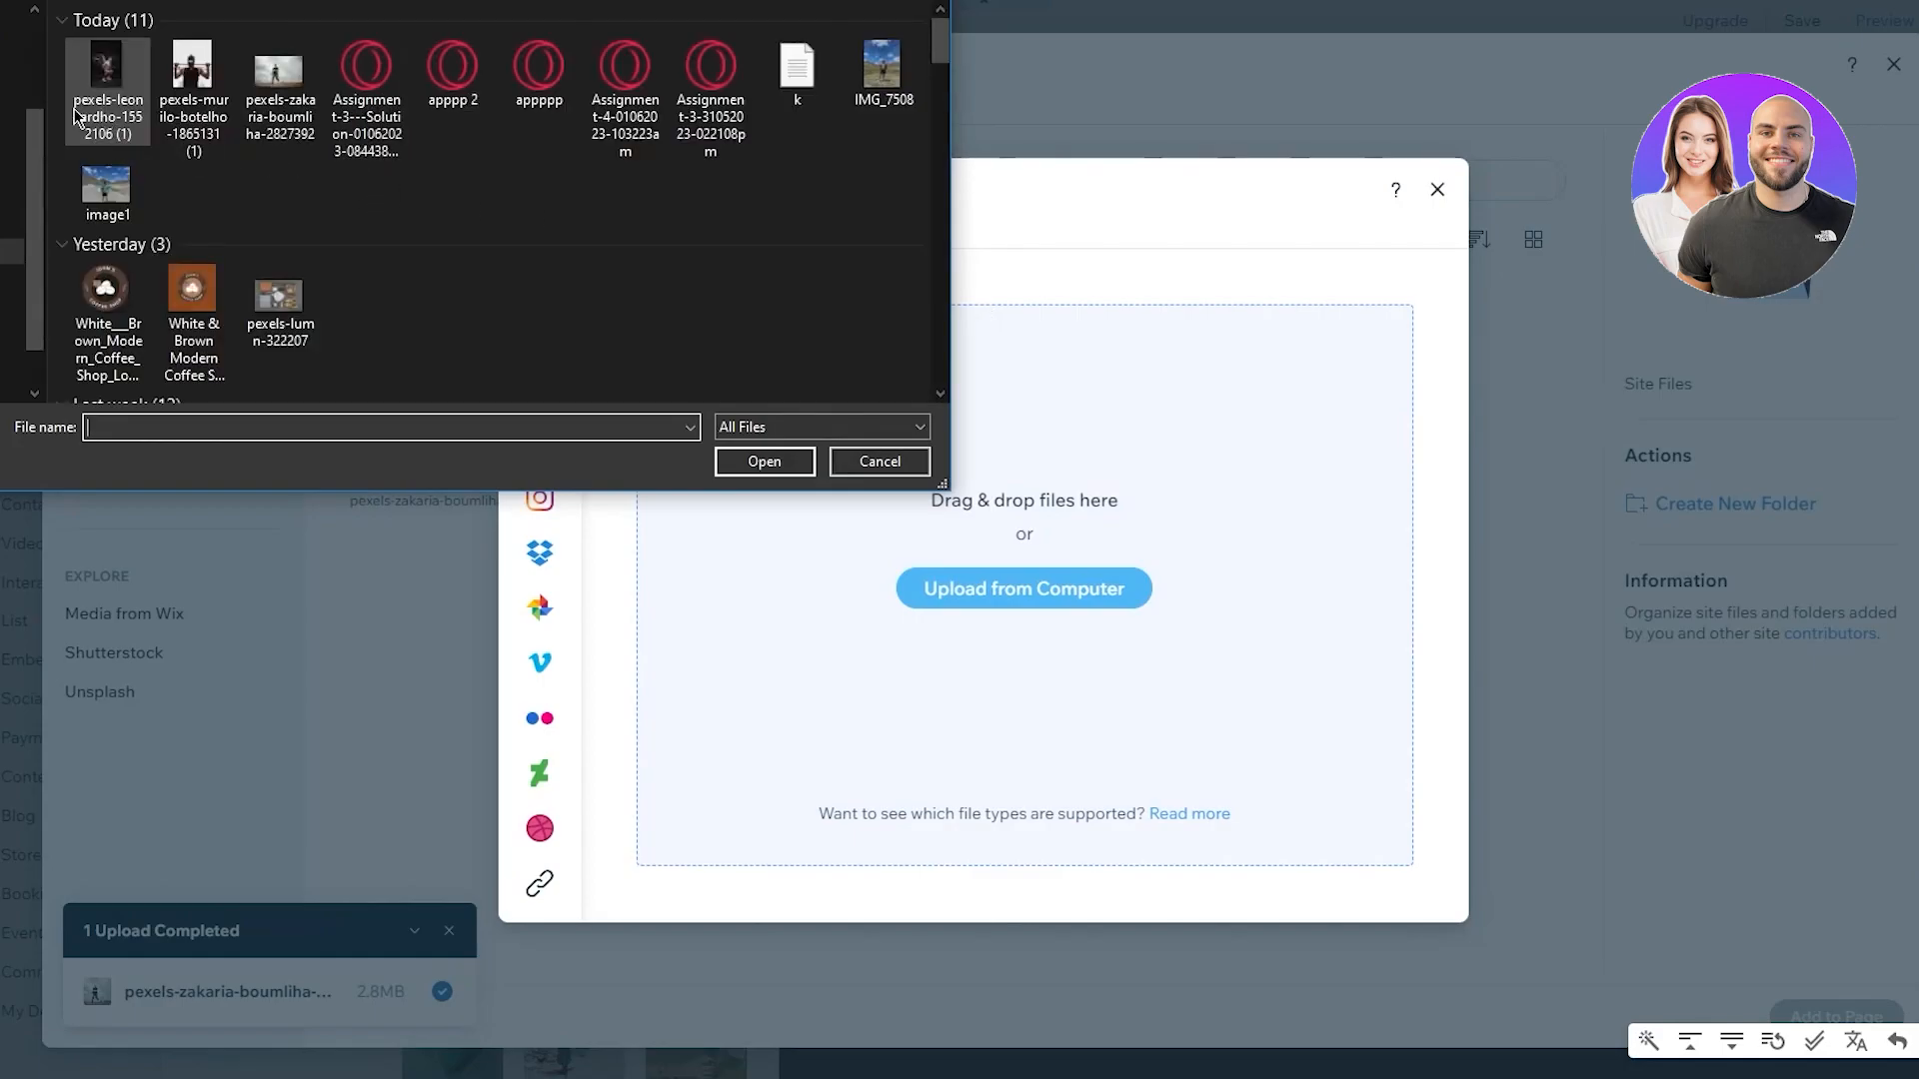
click(100, 118)
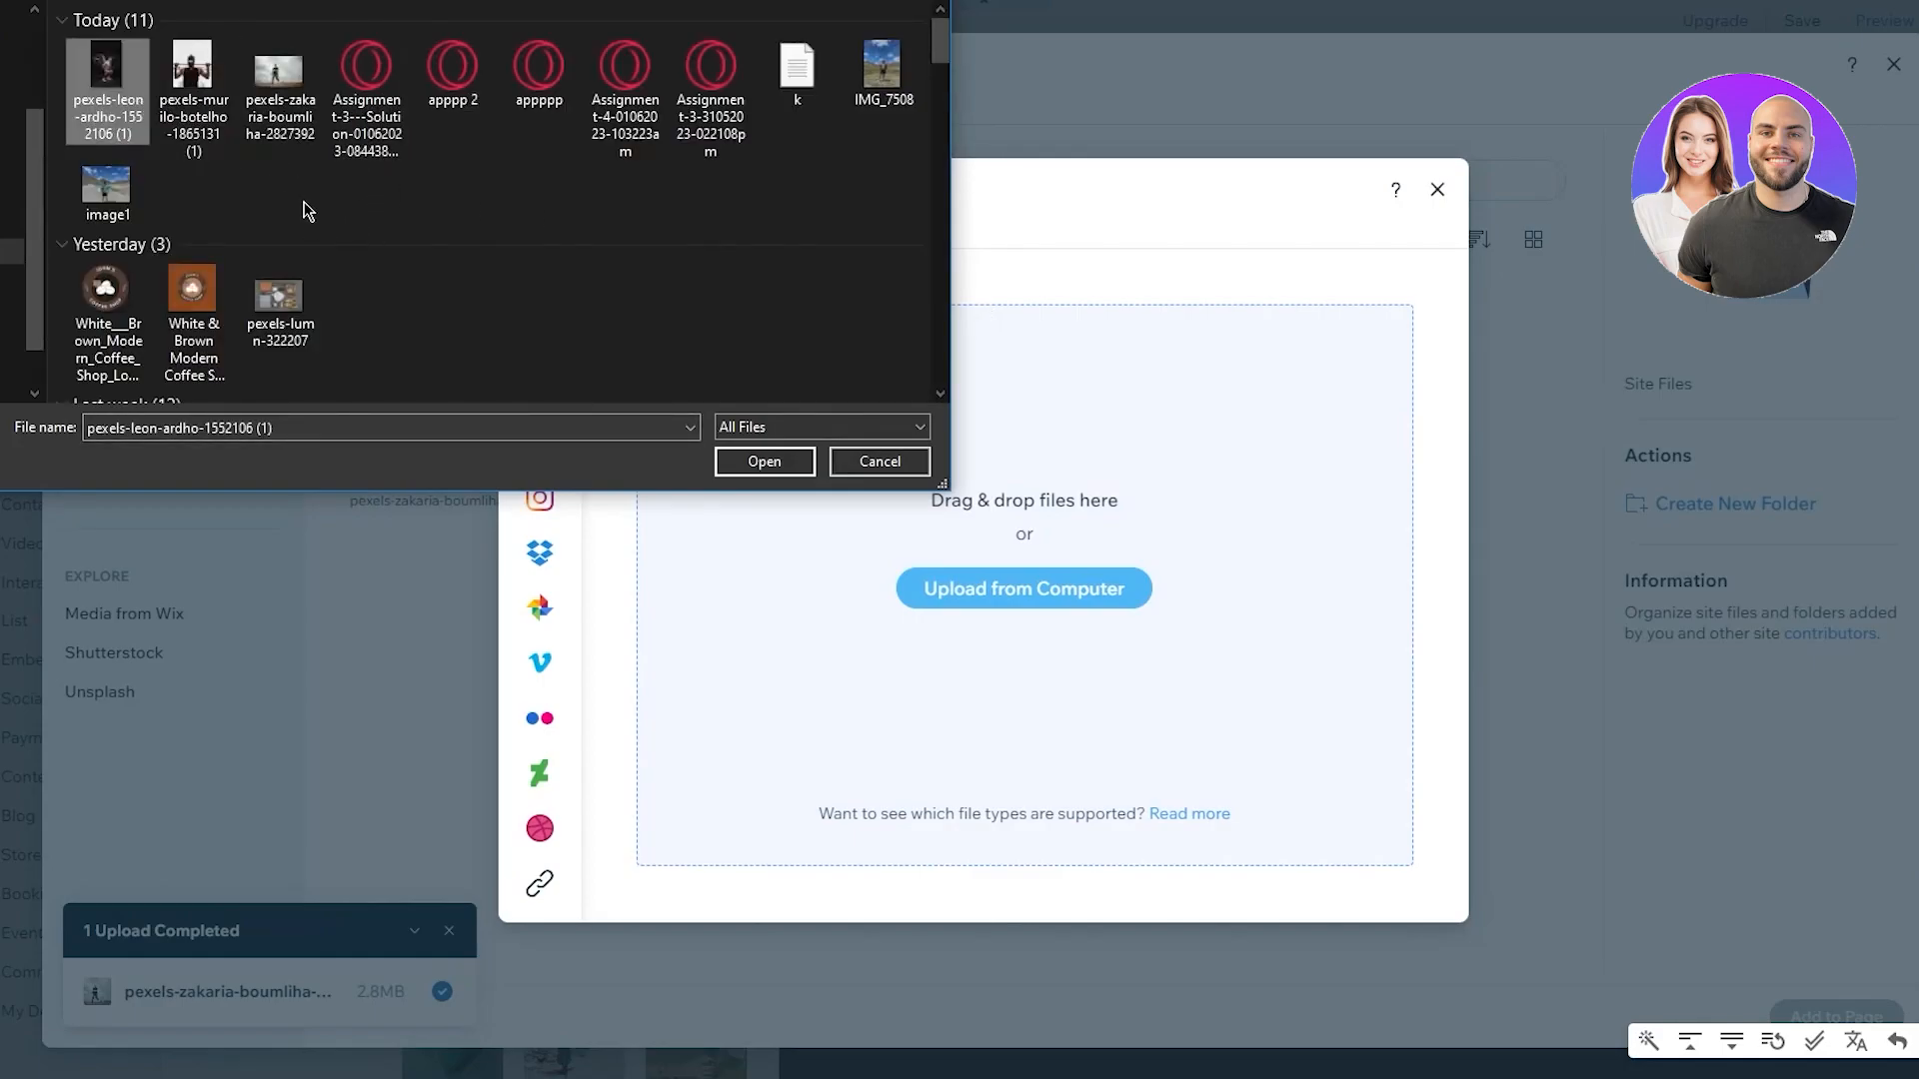
click(270, 187)
drag(224, 166, 190, 88)
drag(54, 47, 181, 92)
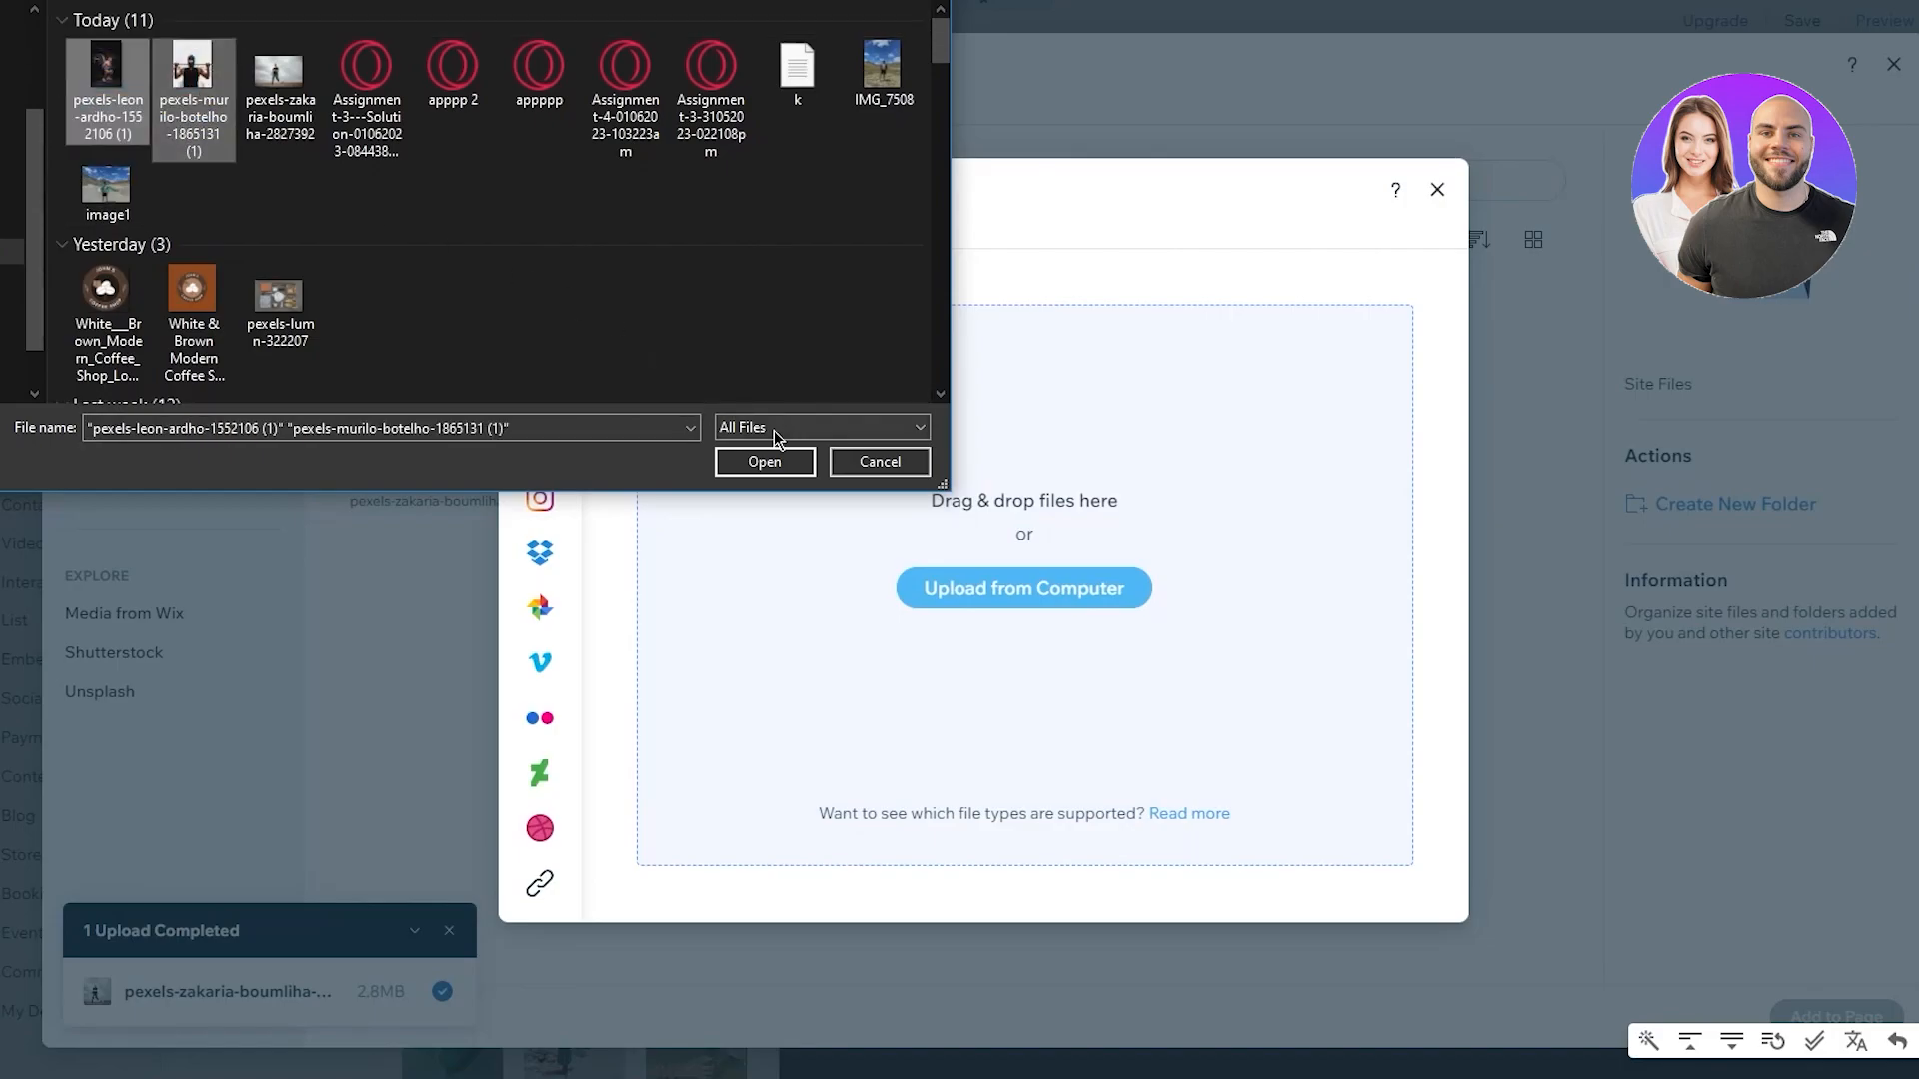
click(765, 461)
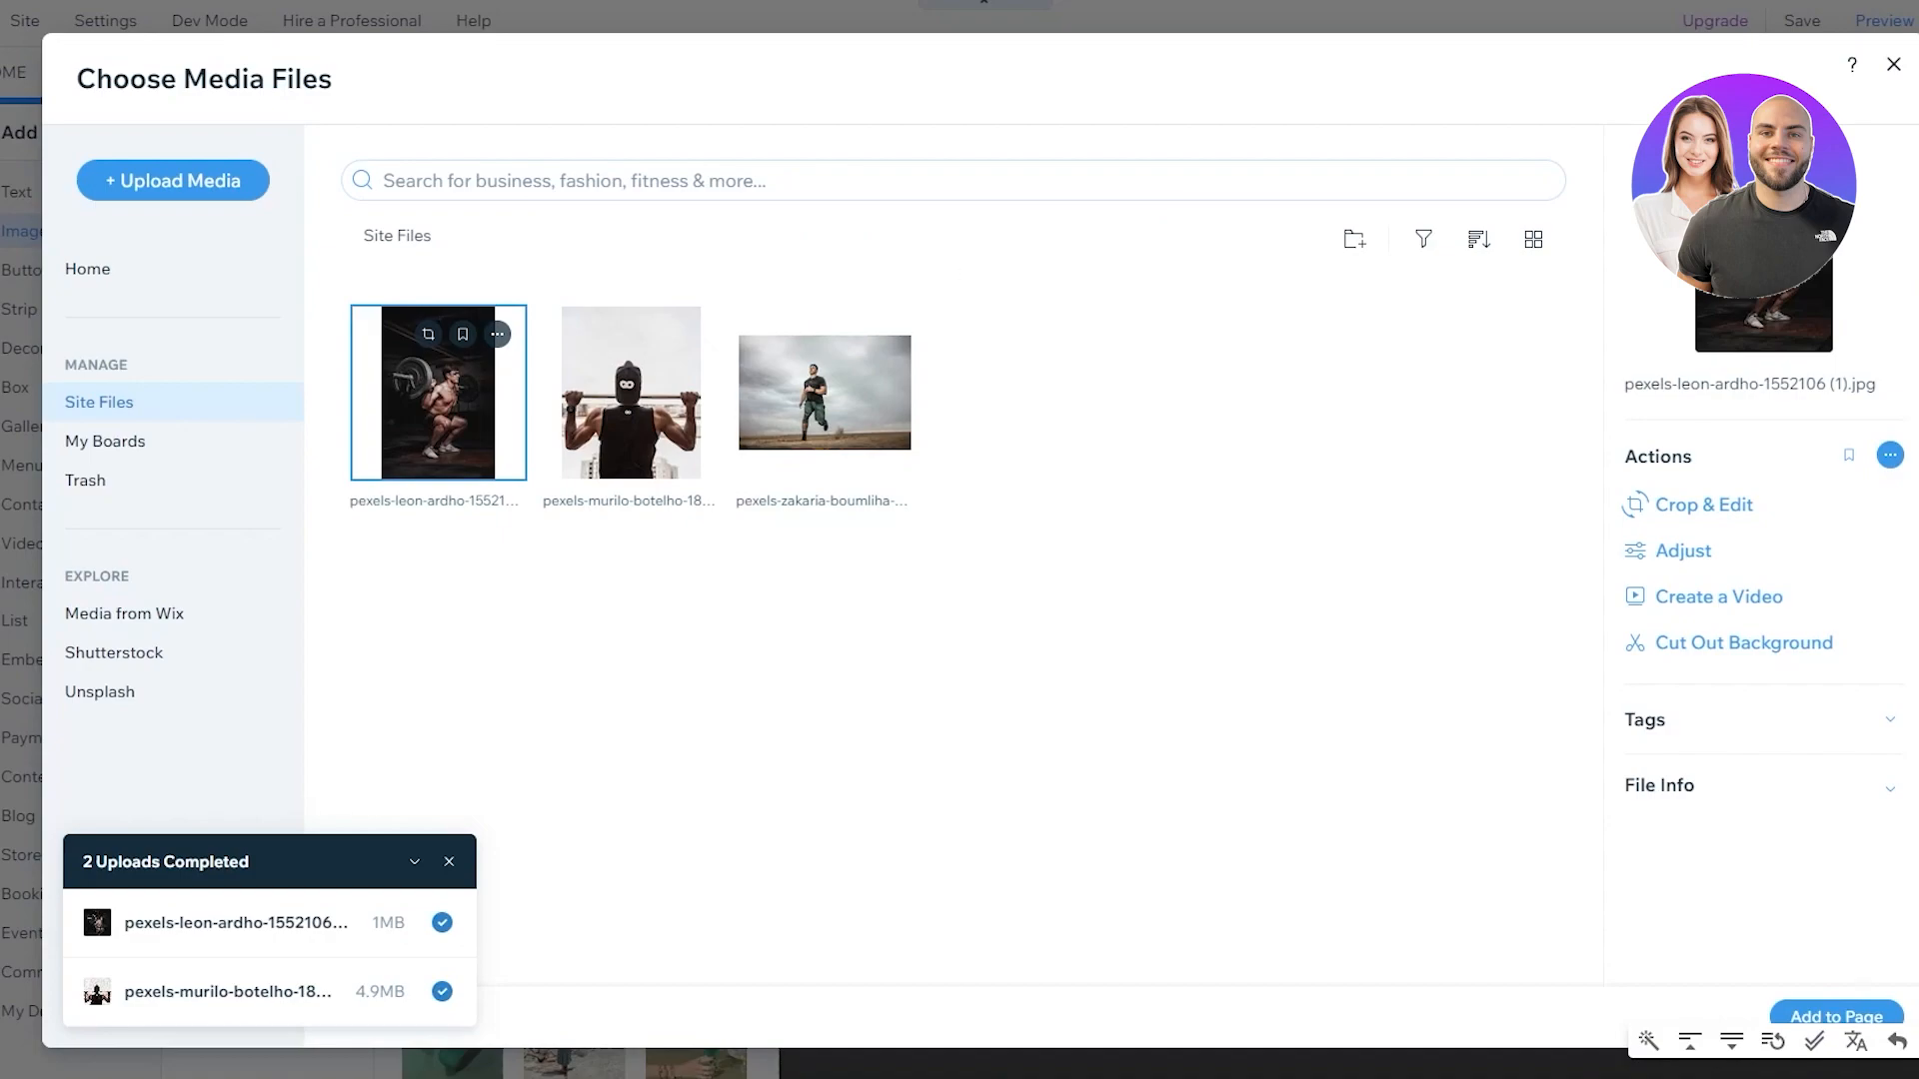
Add the pull-up photo to the page and drag it to the new section's left edge
click(668, 457)
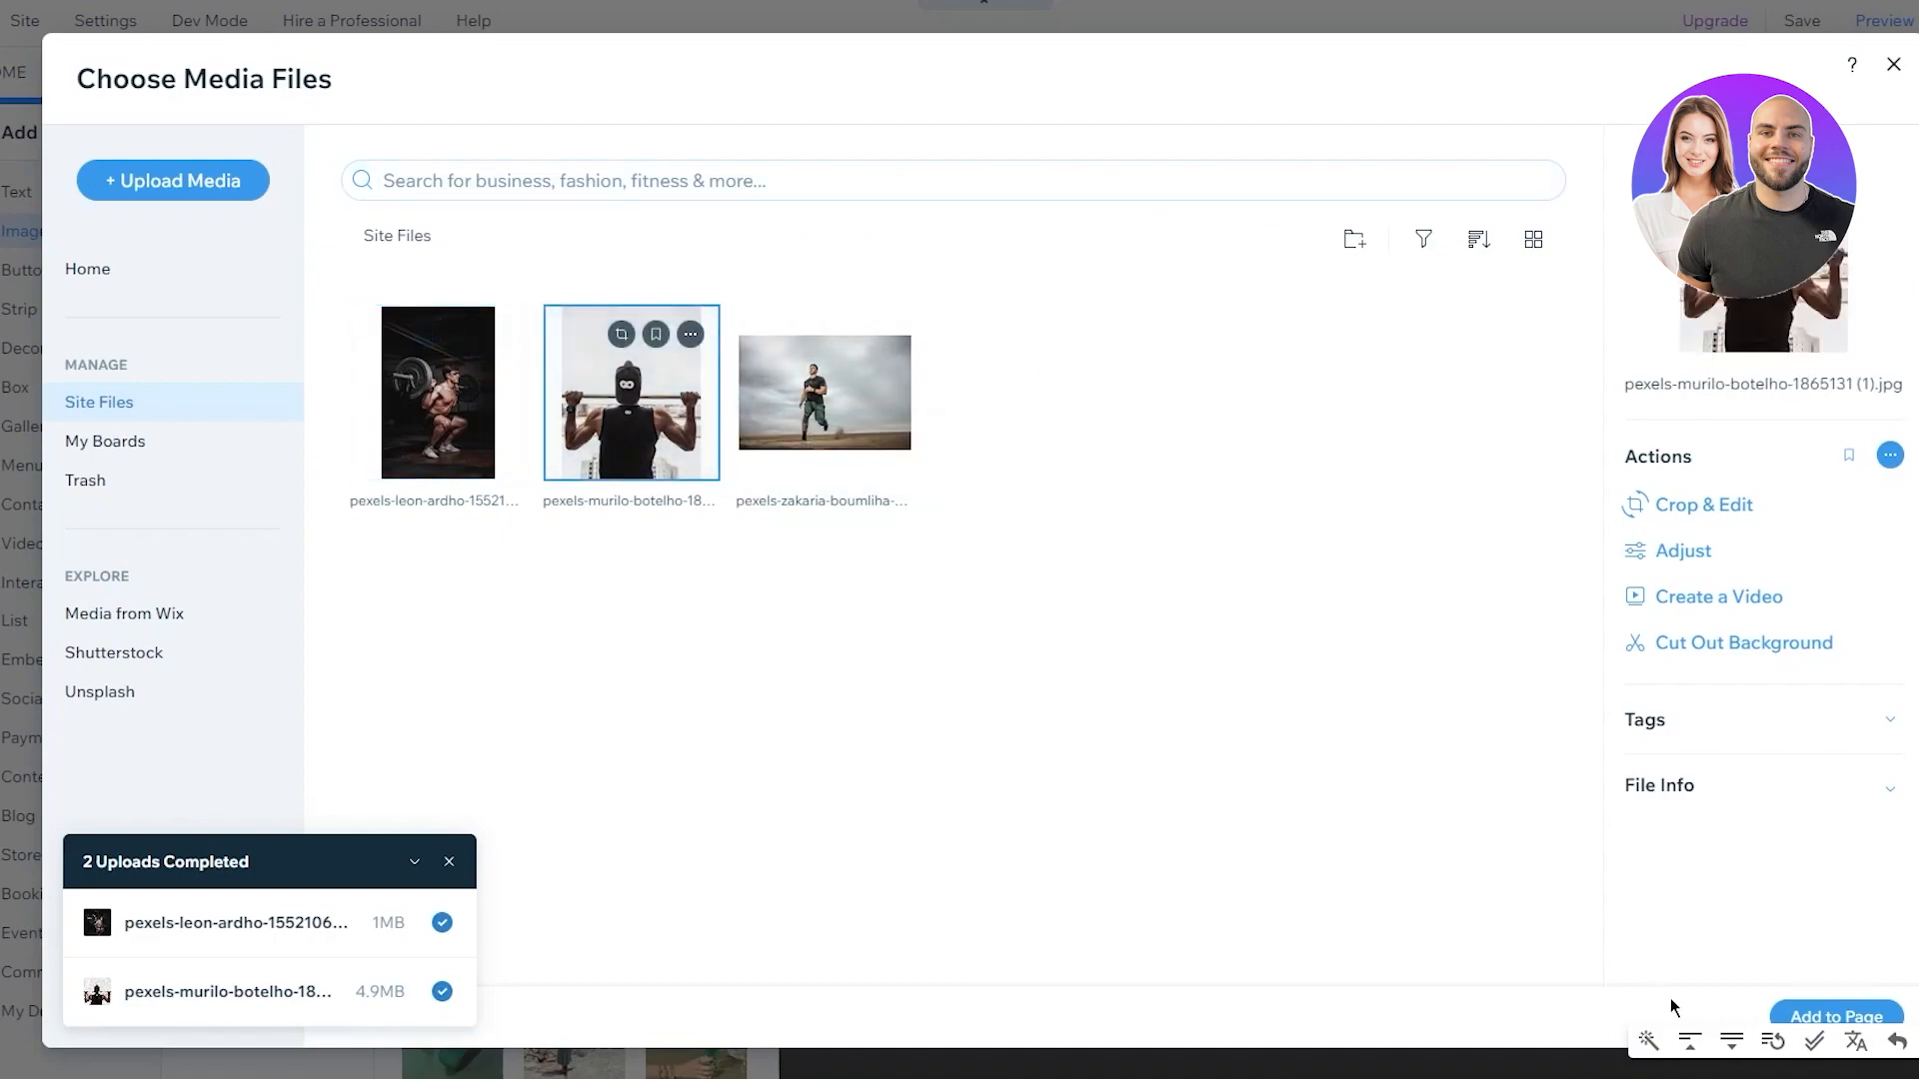
click(1832, 1015)
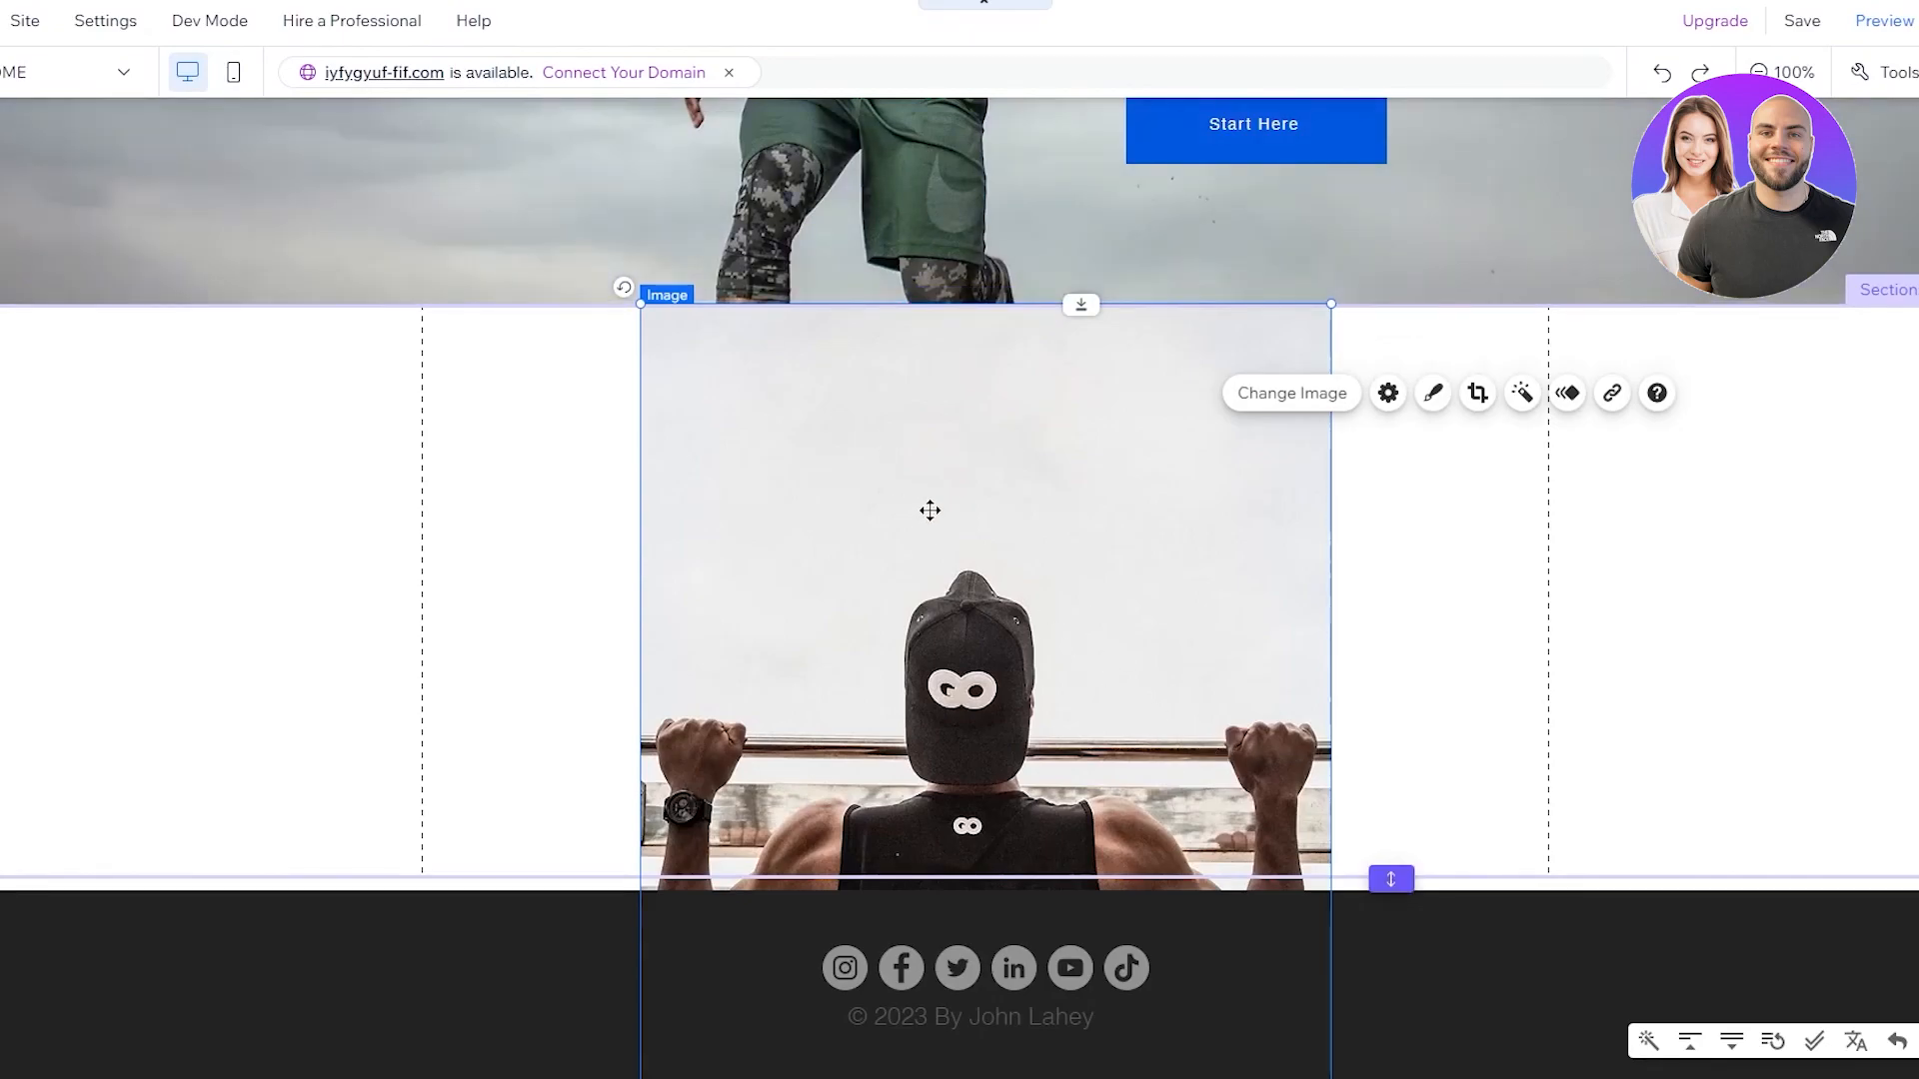
drag(529, 579, 557, 353)
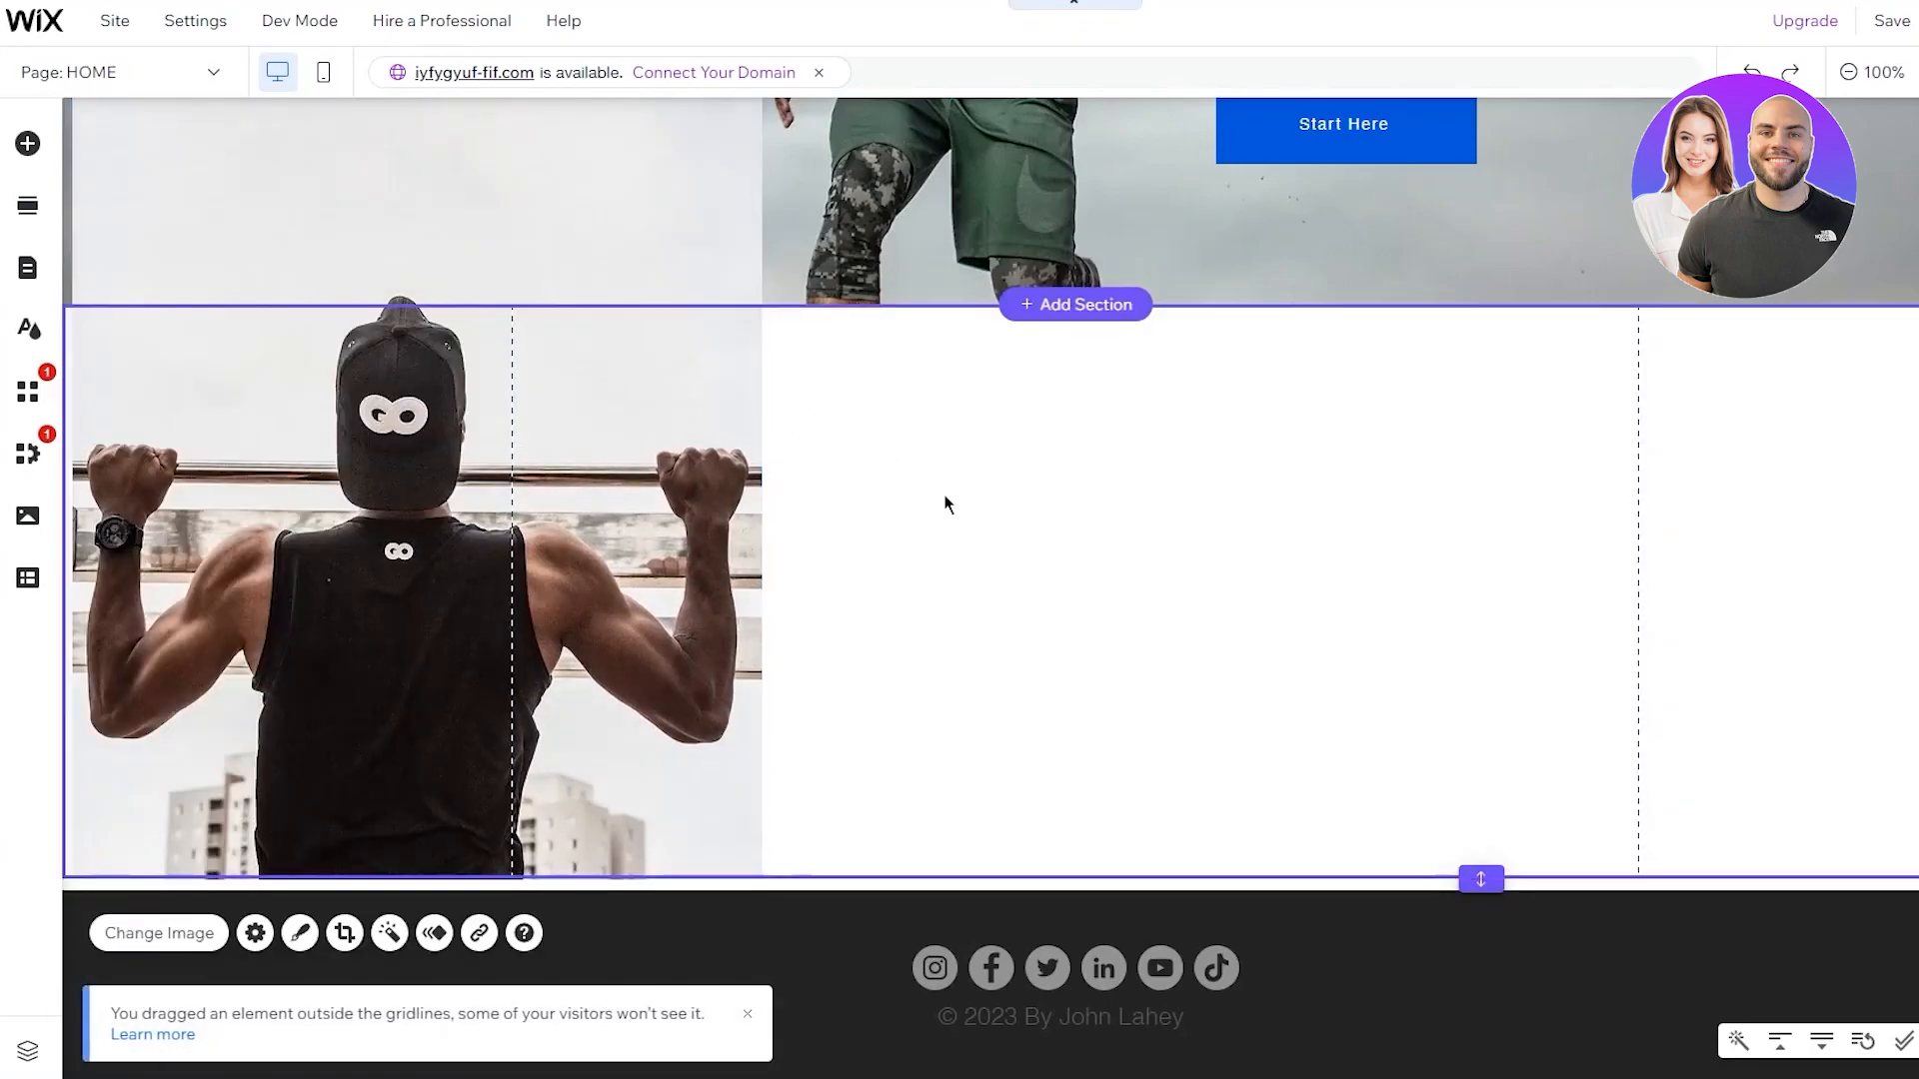
click(942, 530)
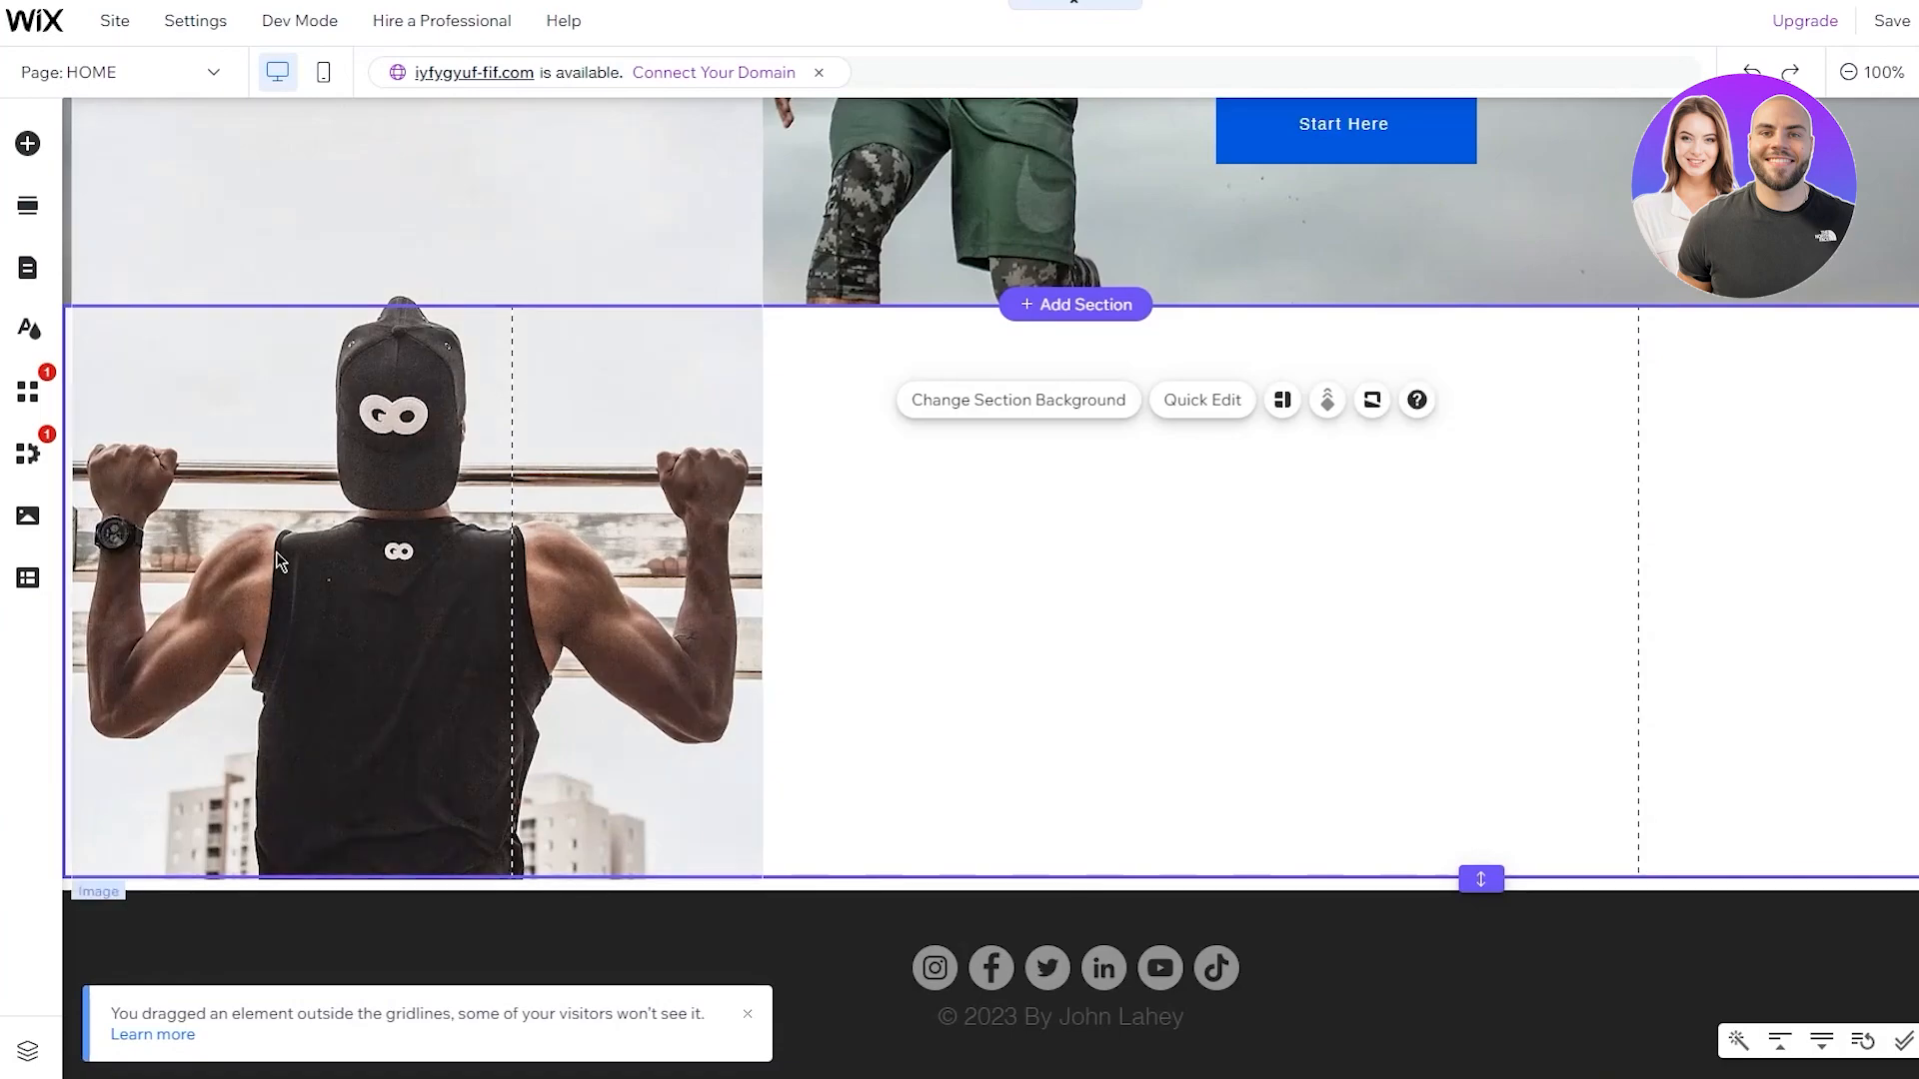
click(585, 493)
mouse_move(502, 493)
mouse_down()
mouse_move(606, 494)
mouse_move(571, 493)
mouse_up()
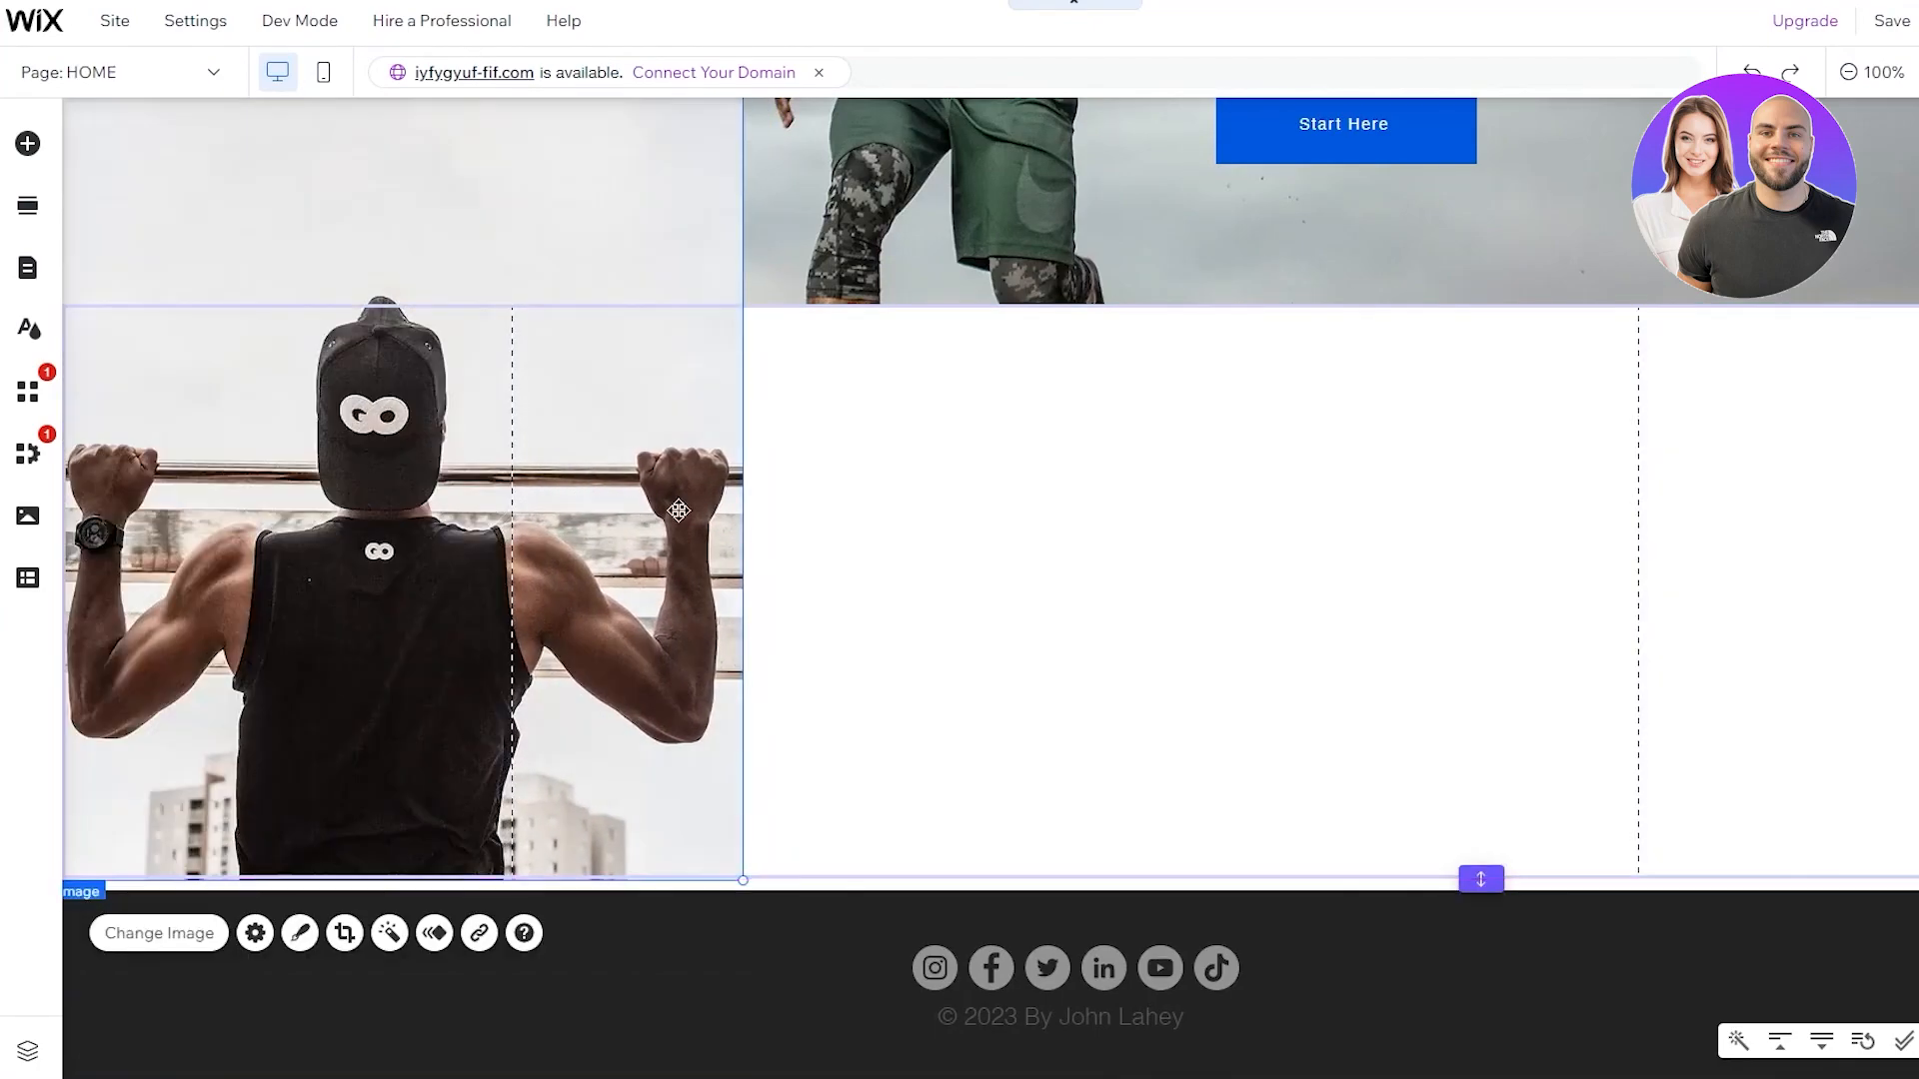
Resize the pull-up photo to fit the section's full height
click(968, 540)
scroll(626, 404, up, 5)
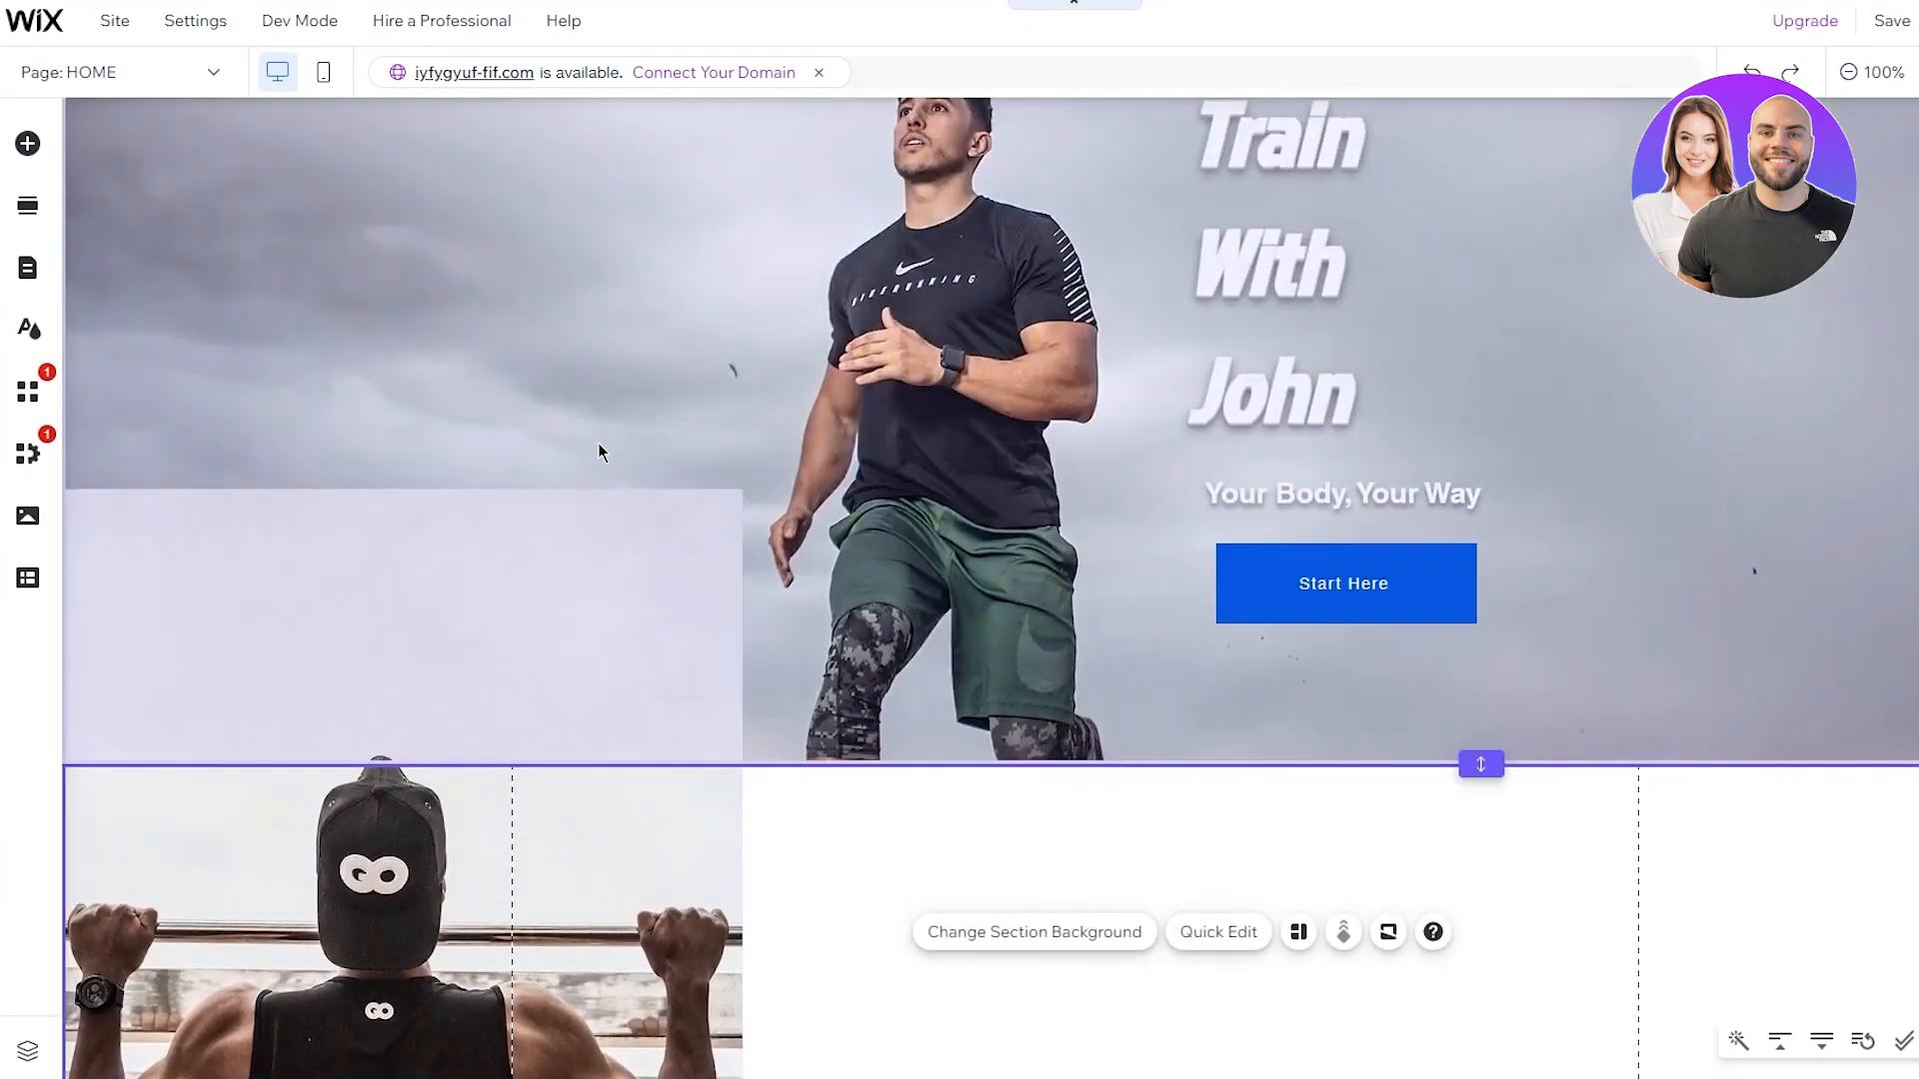
click(578, 557)
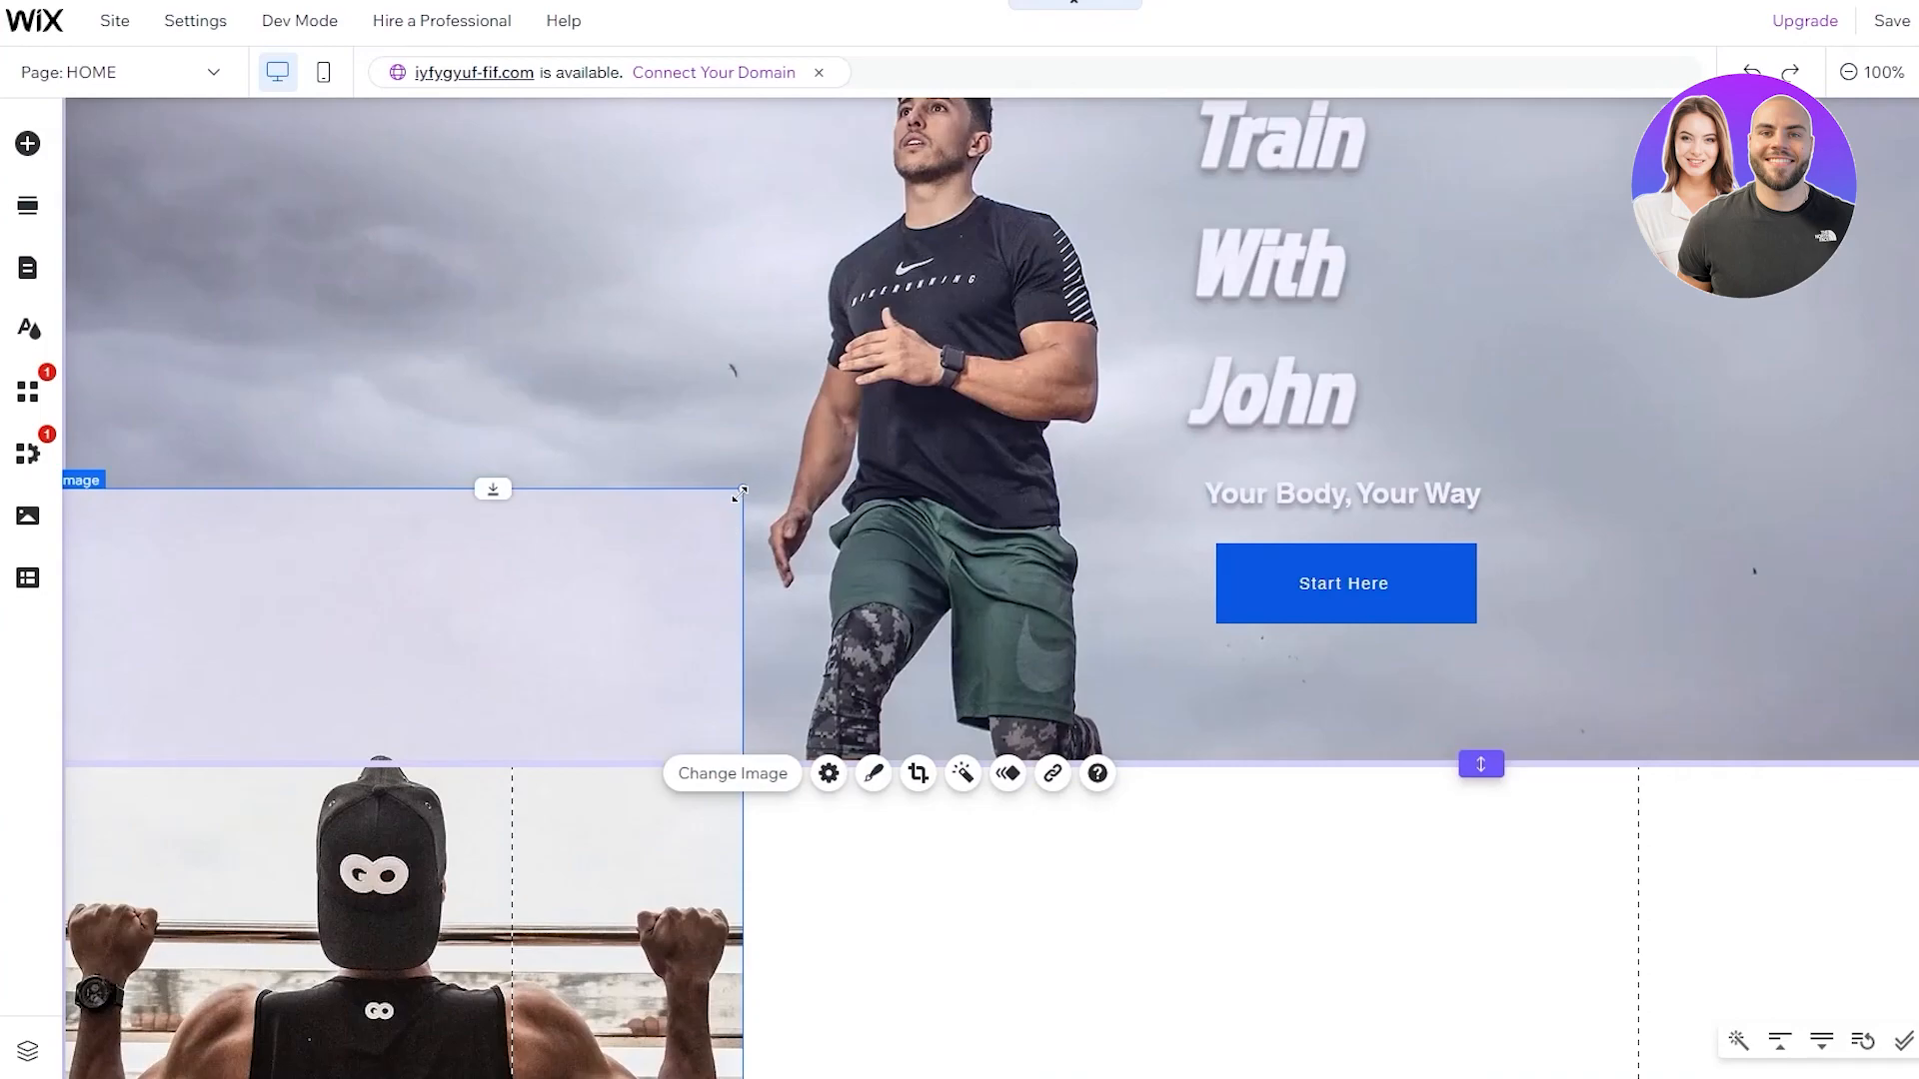
drag(742, 490, 658, 826)
scroll(670, 785, down, 5)
click(670, 785)
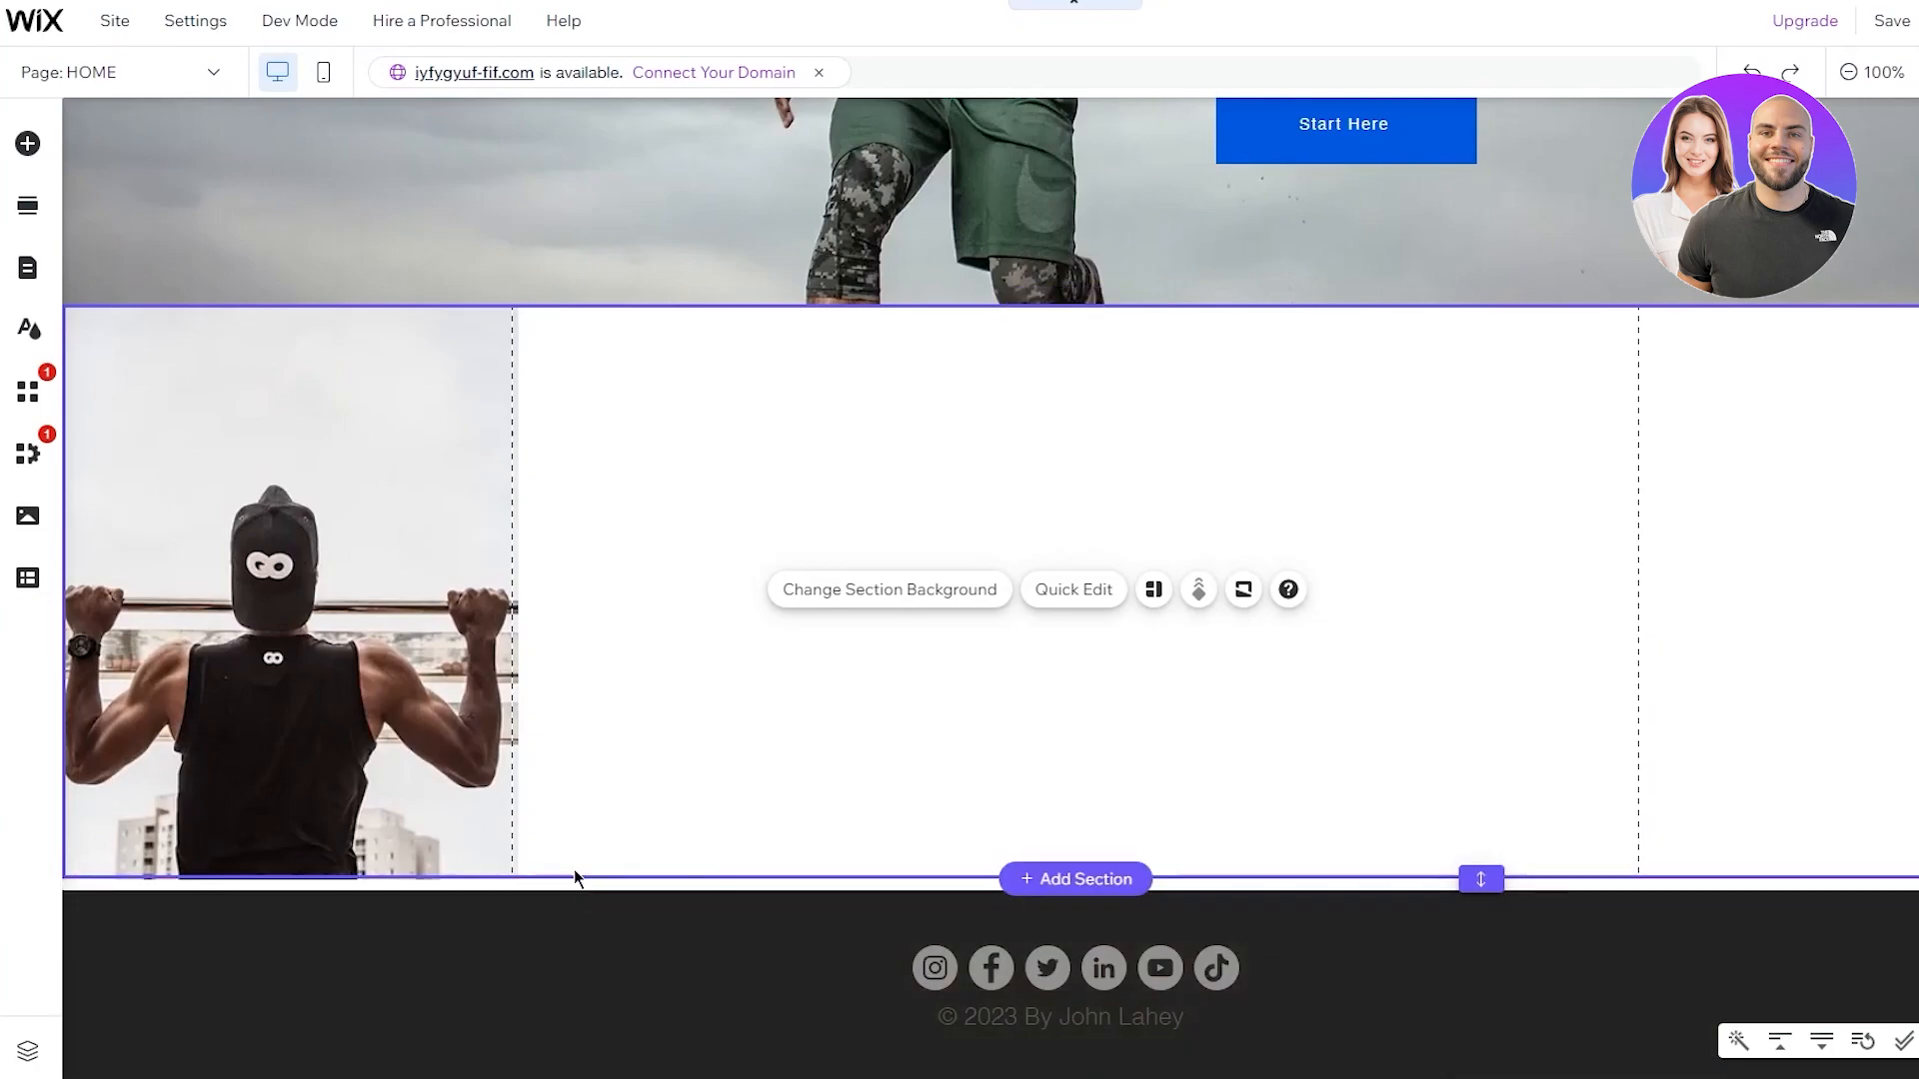
scroll(599, 779, up, 3)
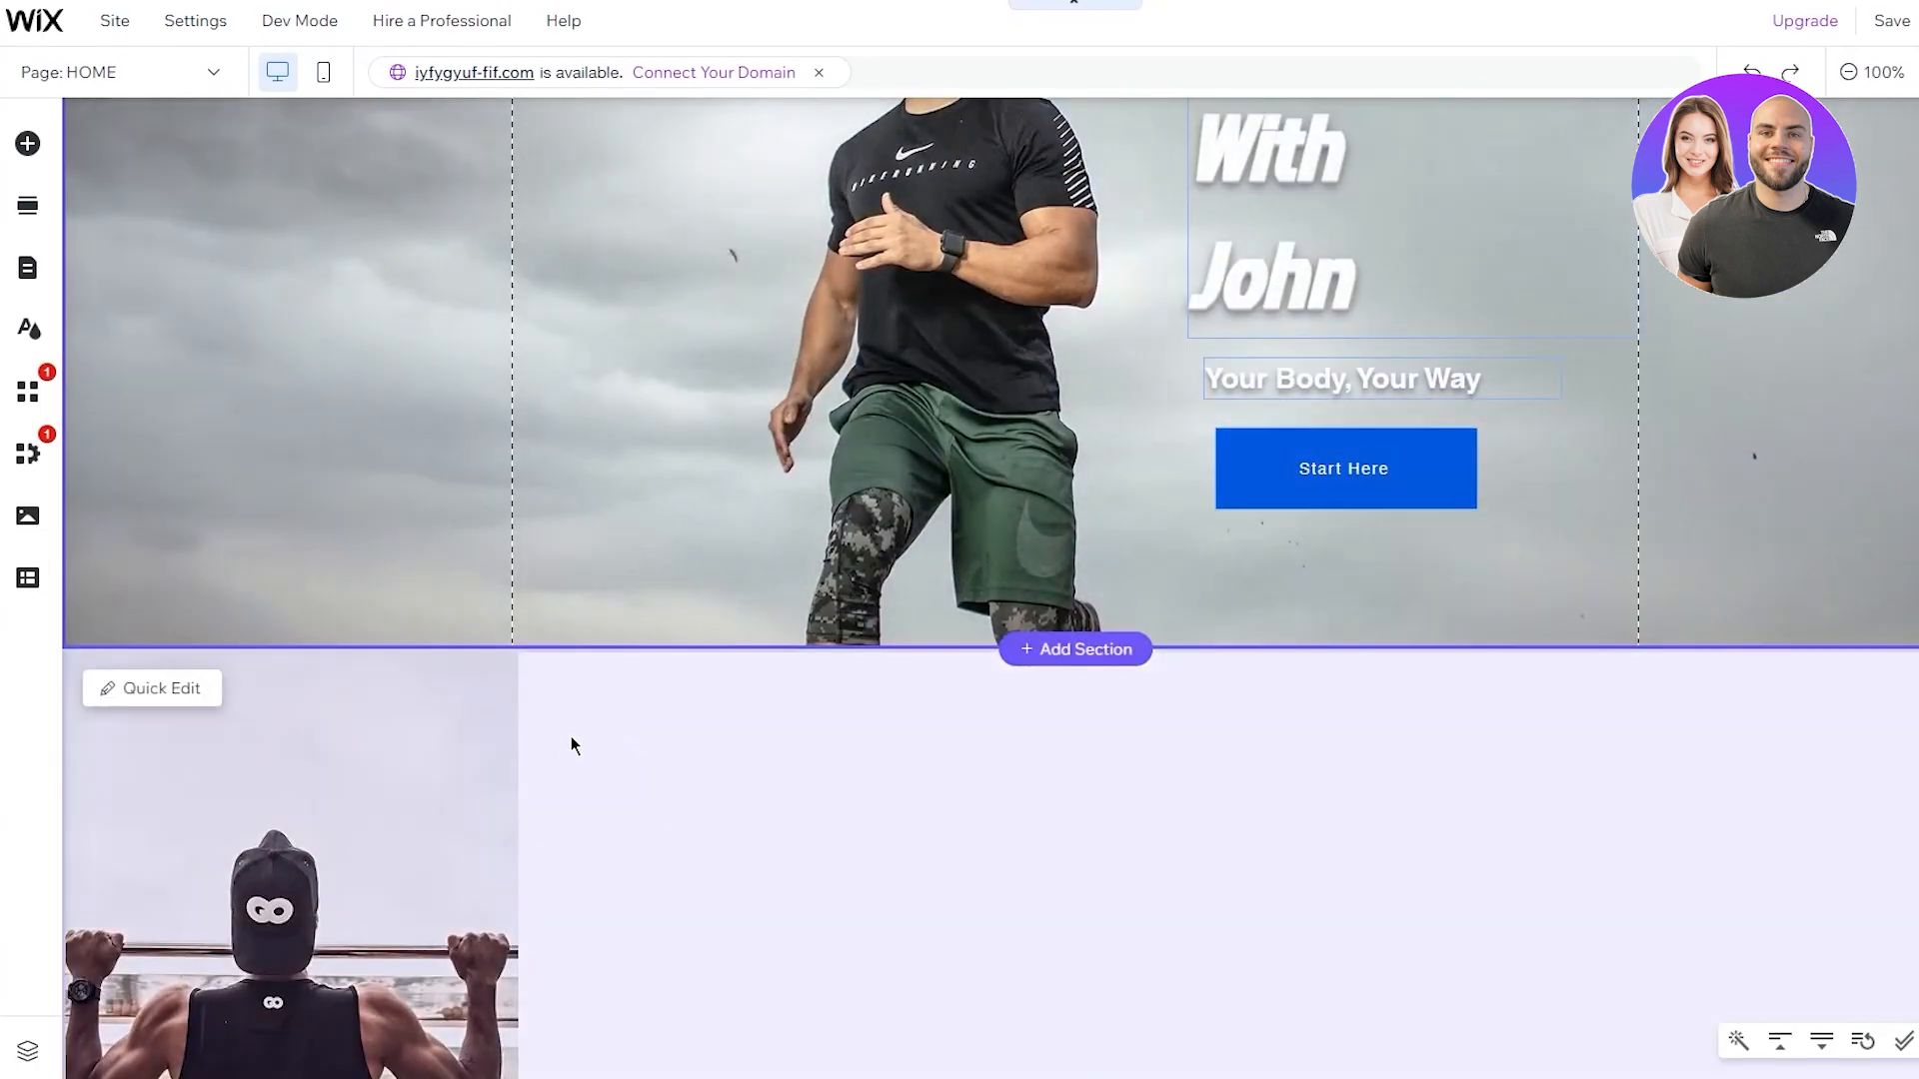
click(610, 765)
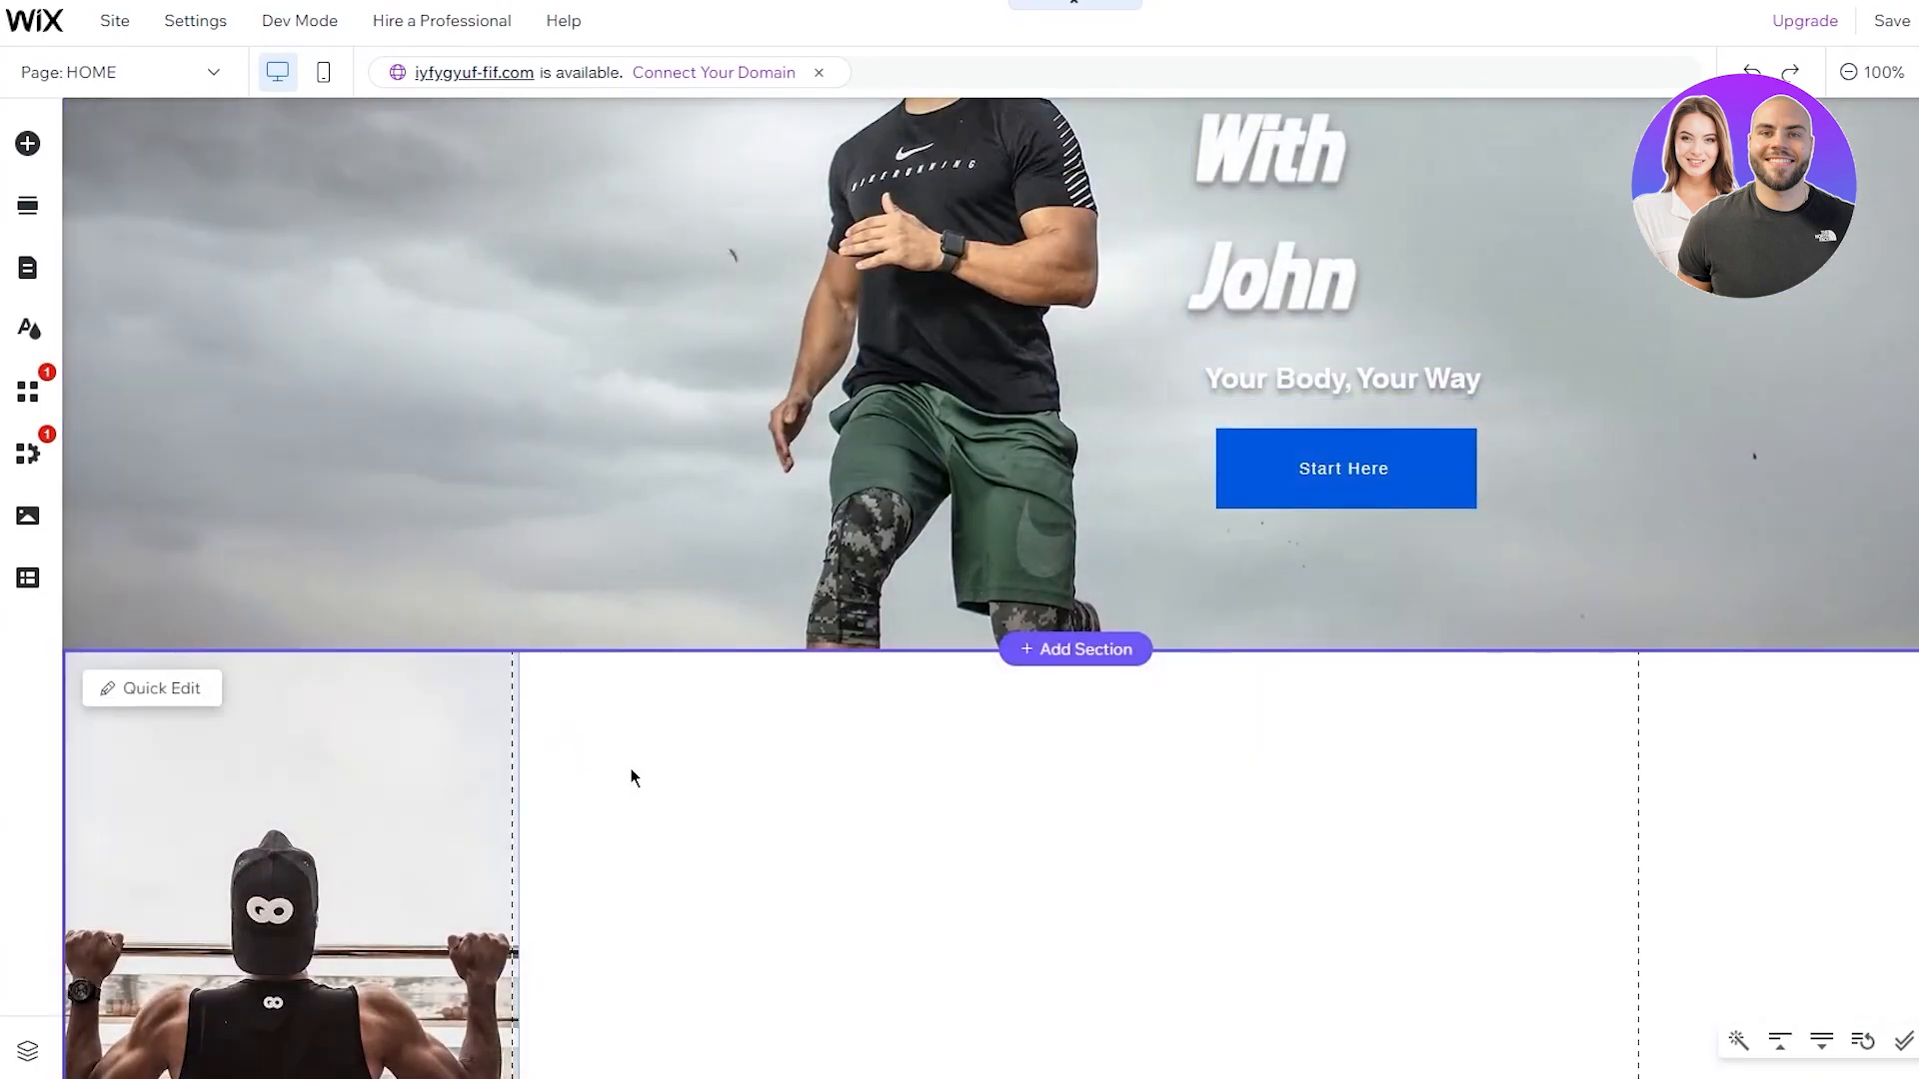
Move the pull-up photo down into the section's left side above the footer
scroll(847, 796, down, 3)
click(343, 726)
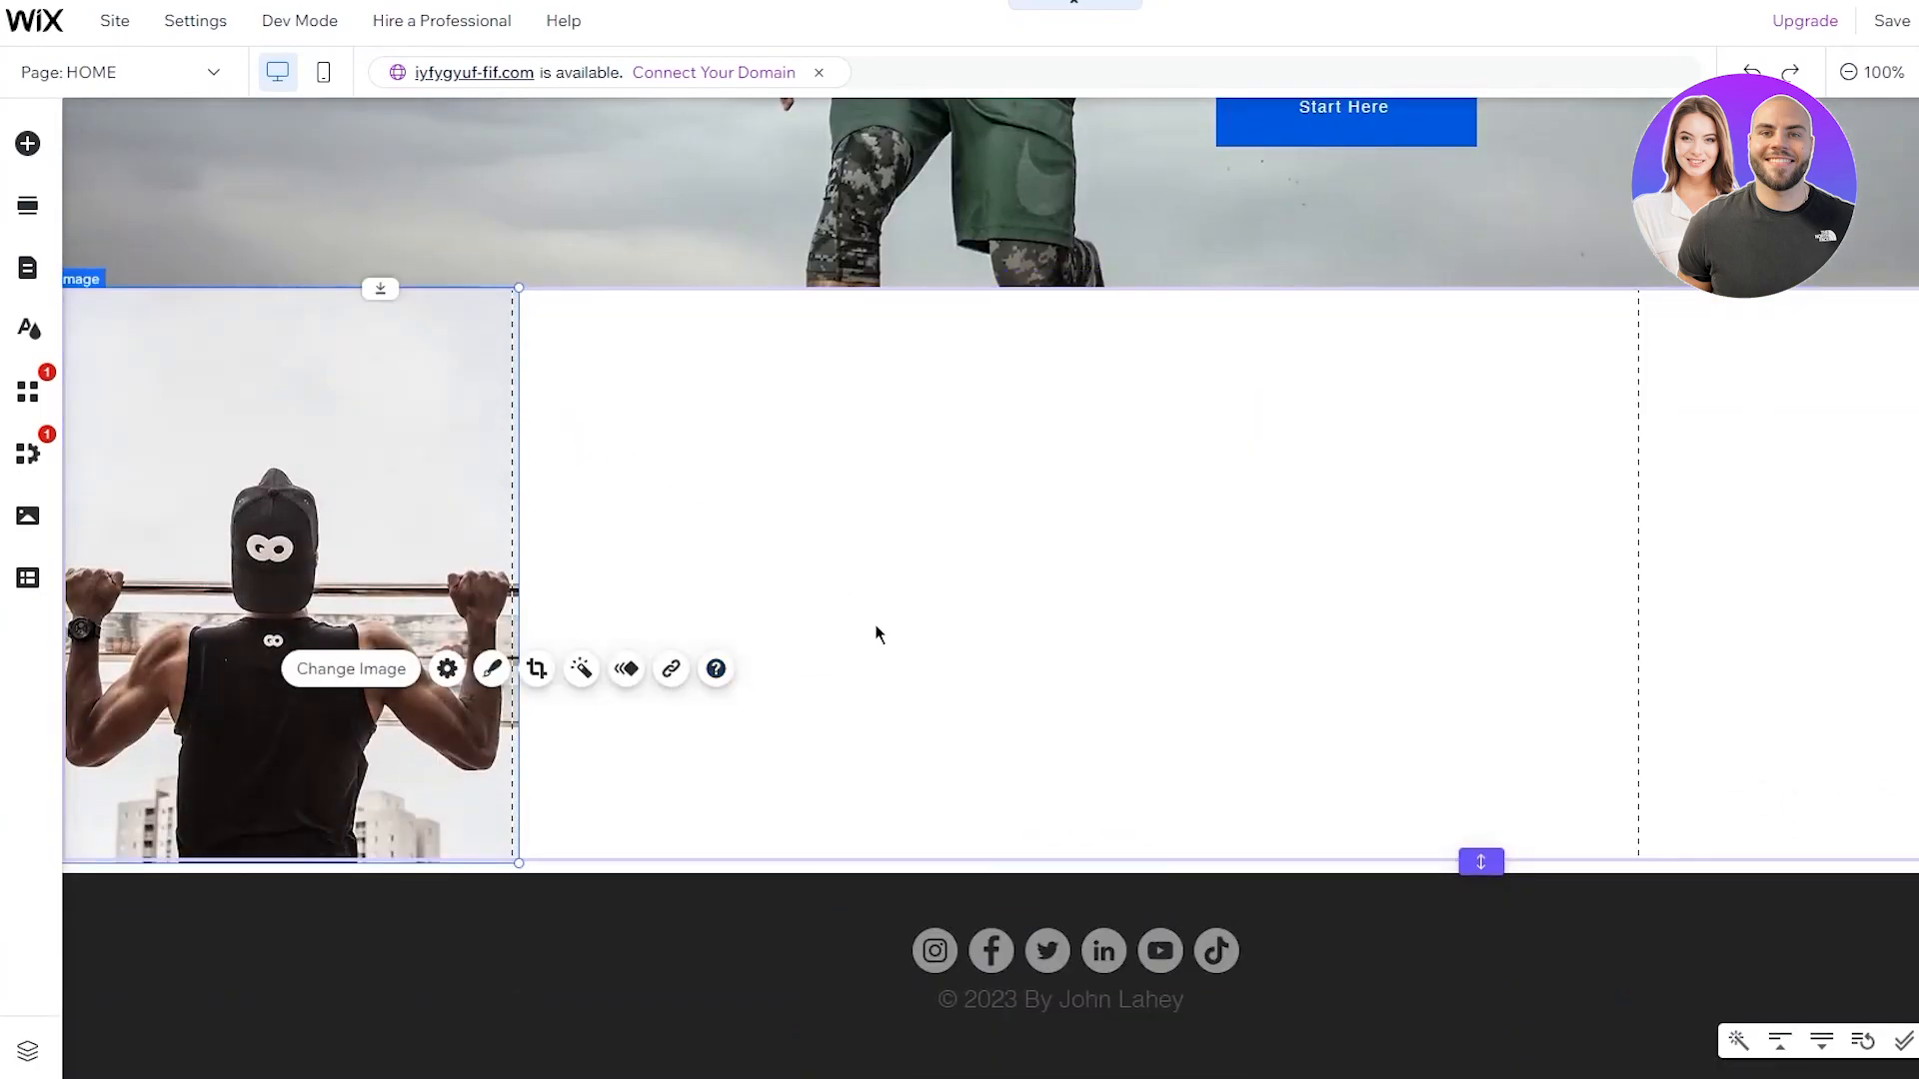
click(1029, 611)
click(252, 628)
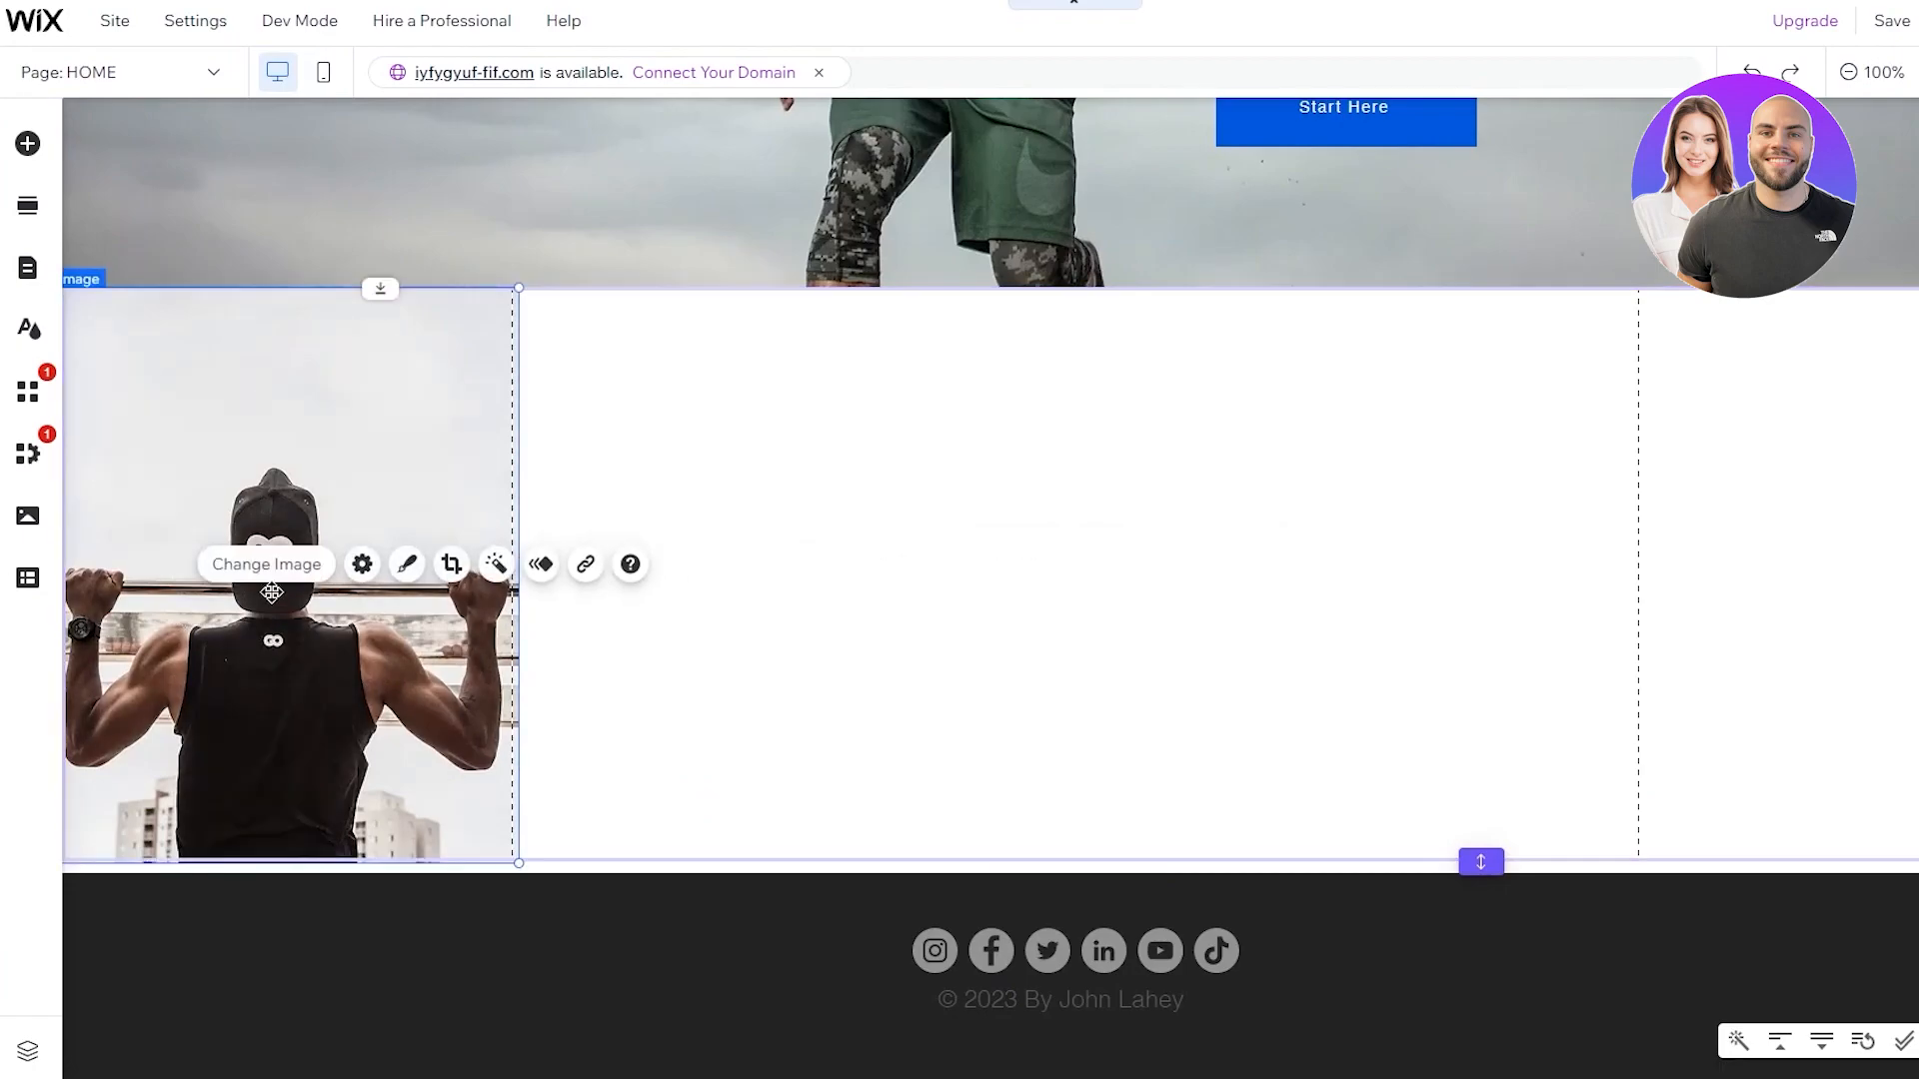
mouse_move(321, 462)
mouse_down()
mouse_move(364, 480)
mouse_move(329, 472)
mouse_up()
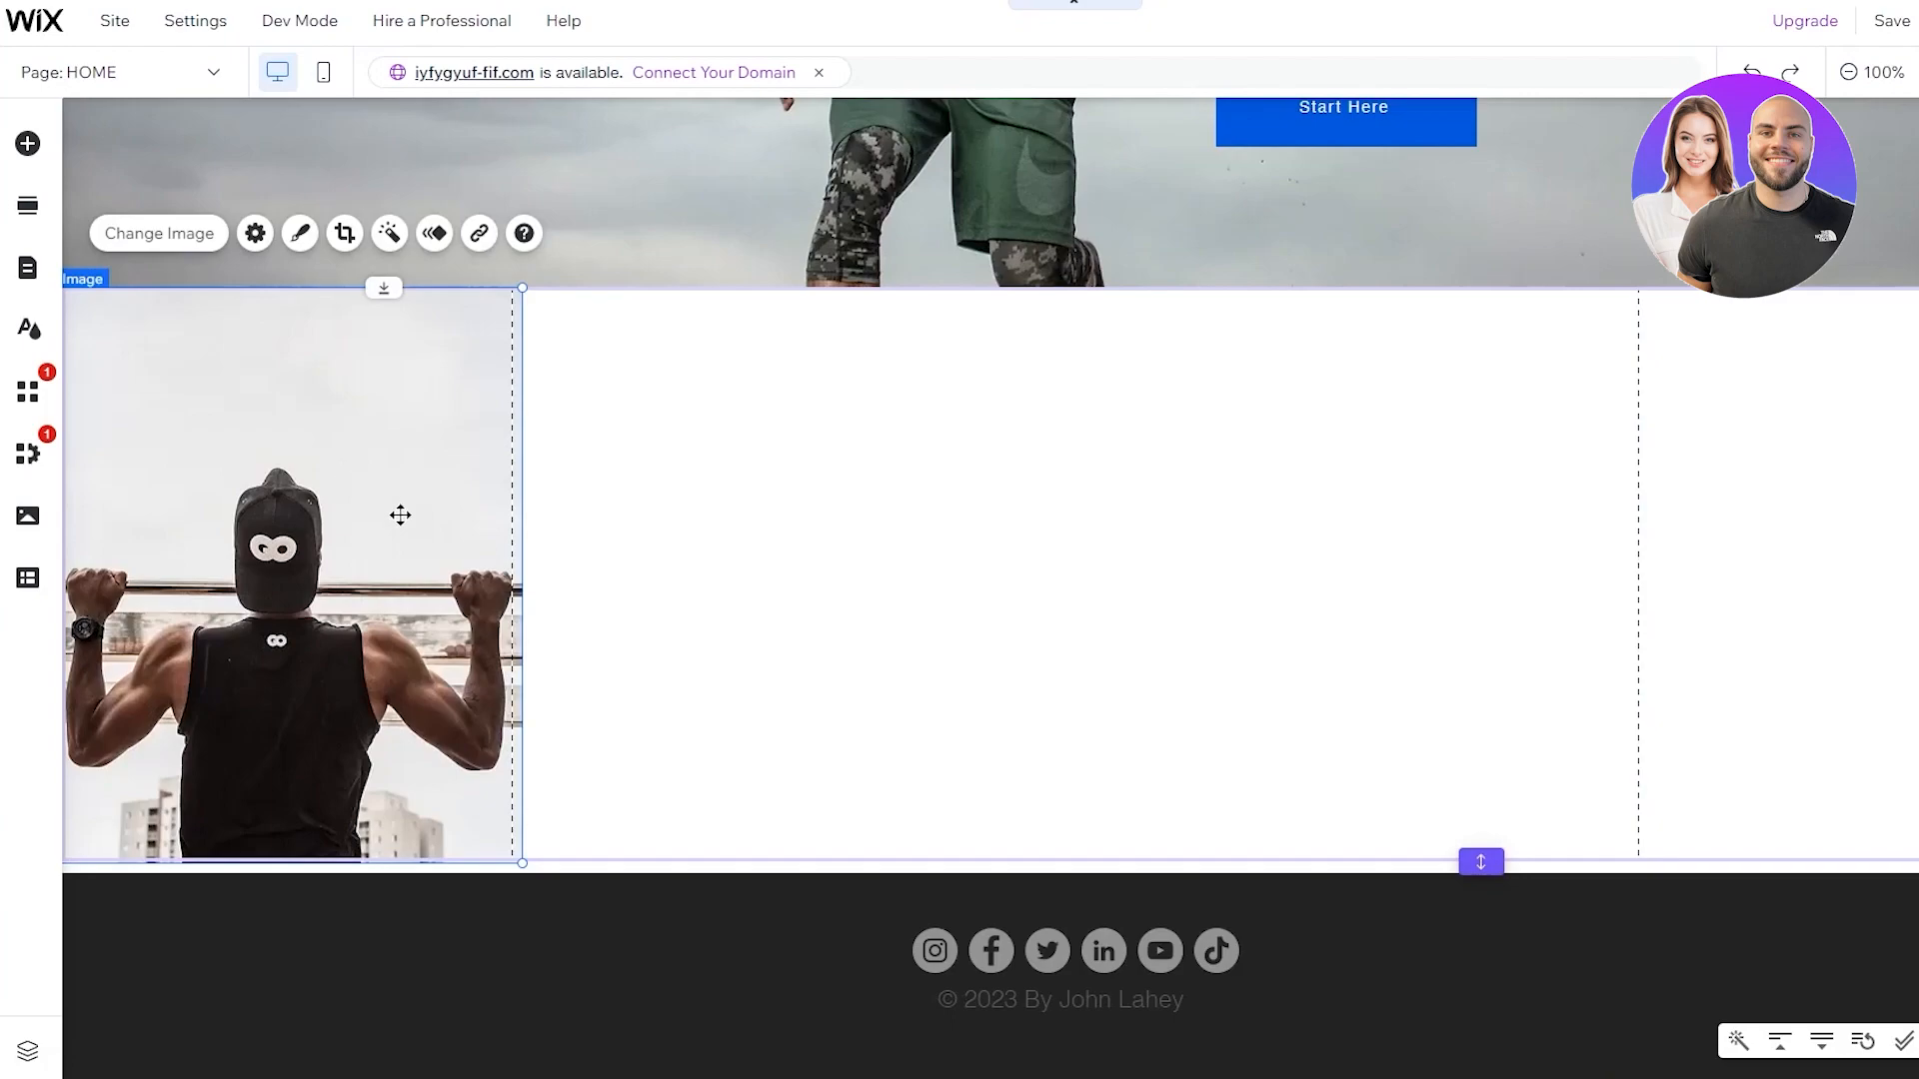
click(621, 575)
click(639, 960)
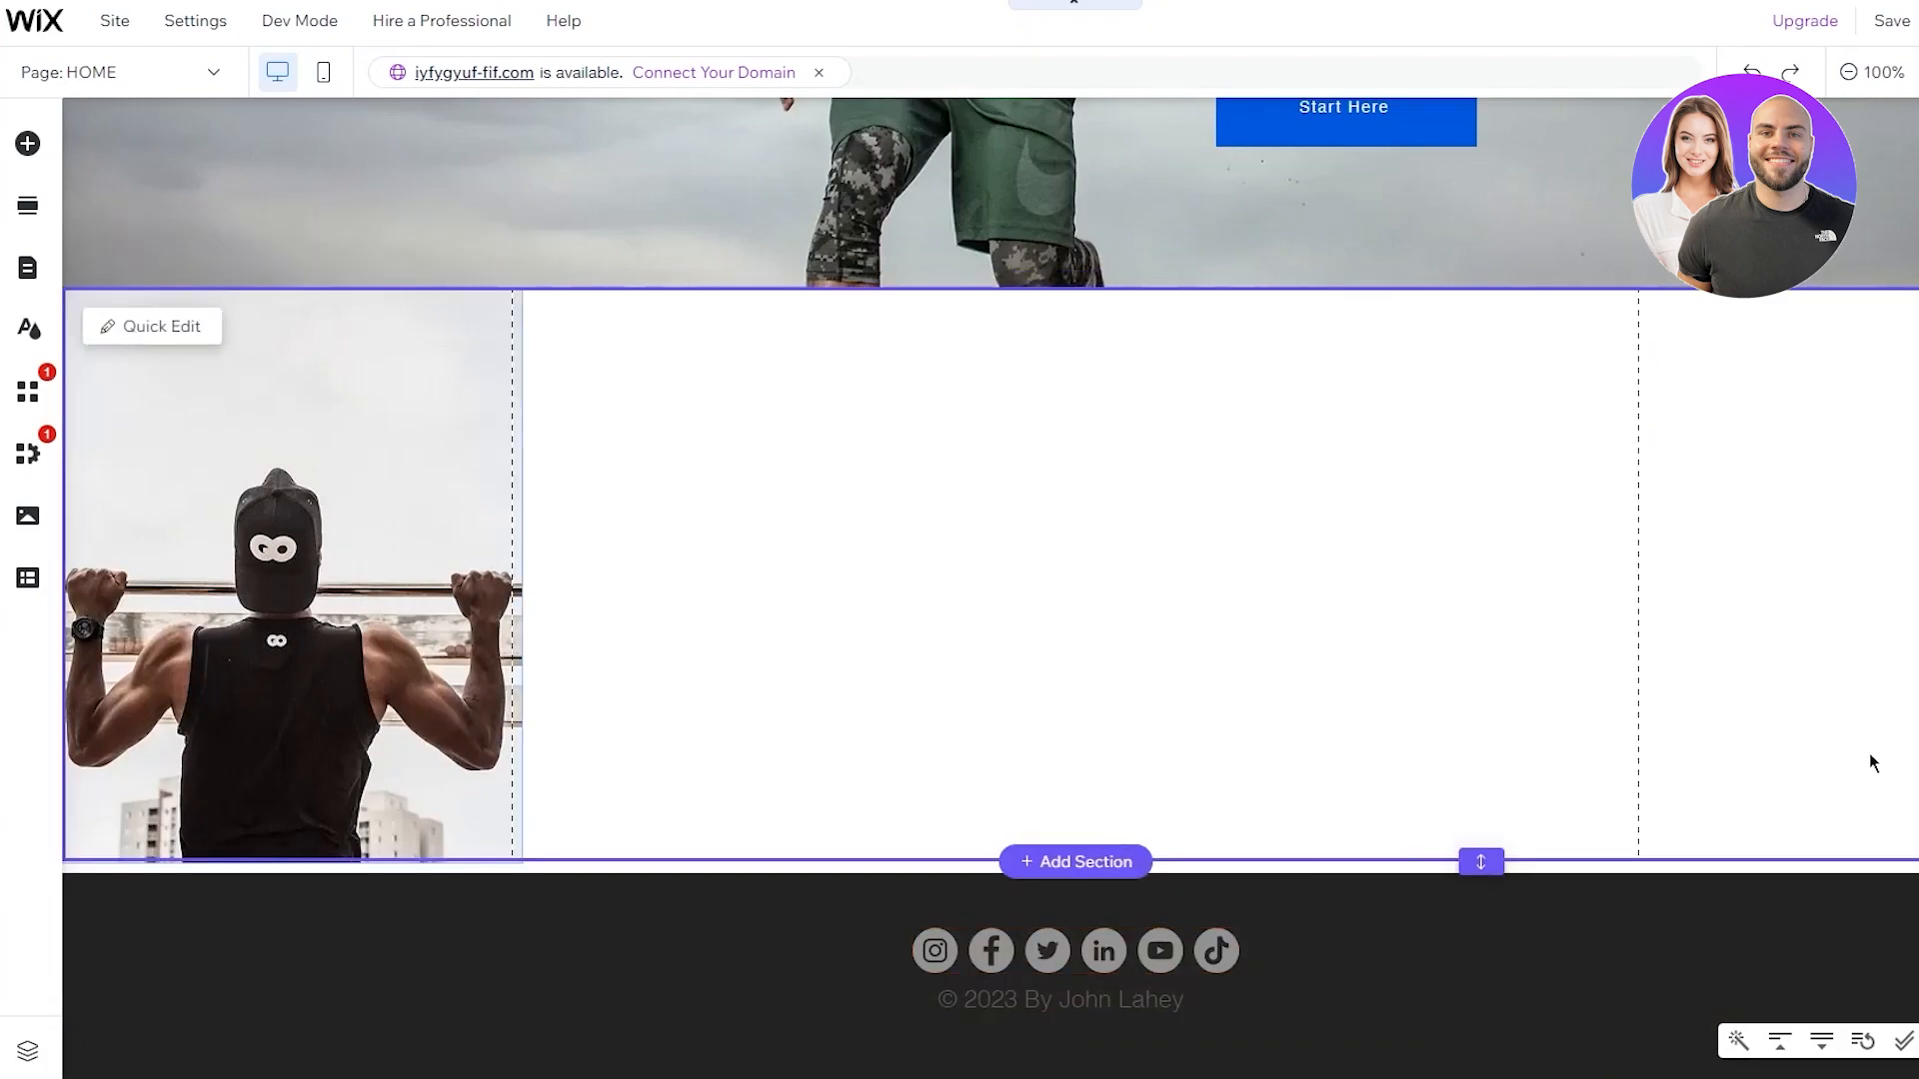
click(1813, 716)
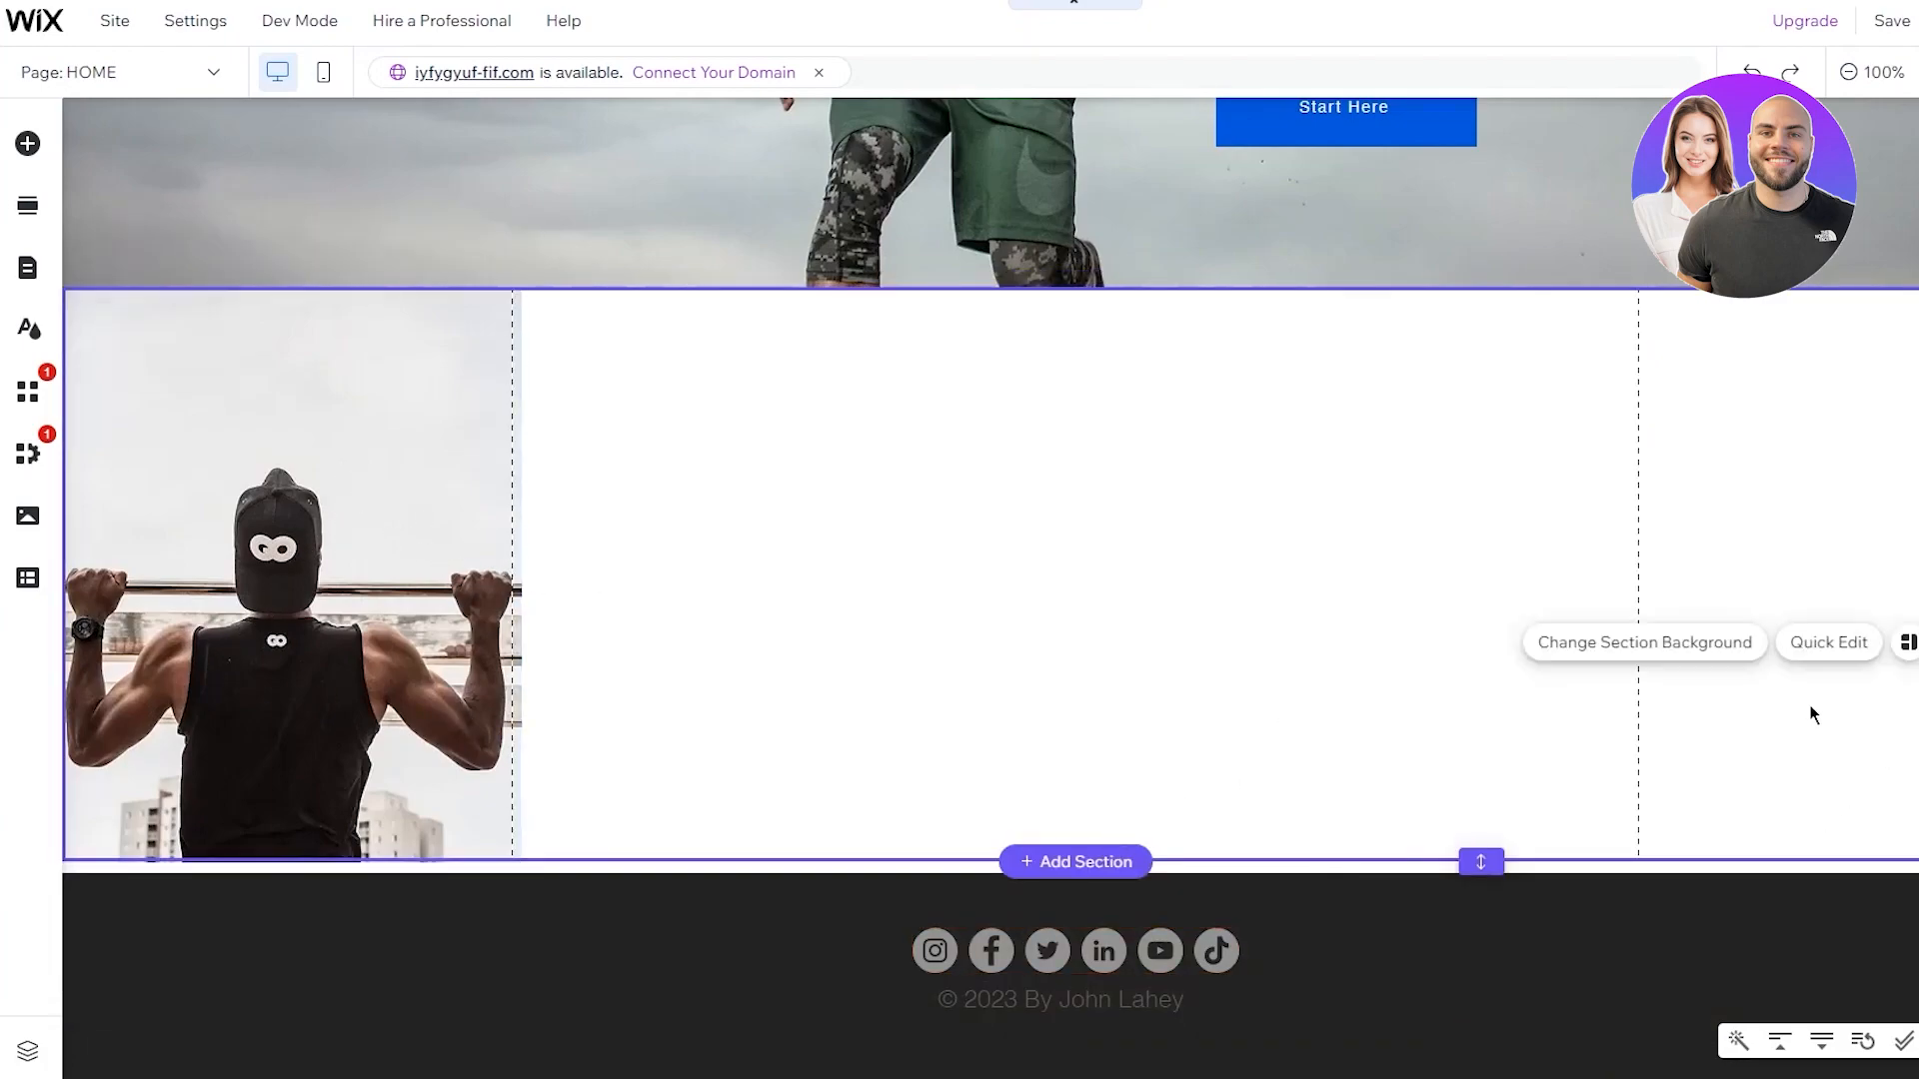
Upload the barbell squat photo from the computer and add it to the page
click(27, 143)
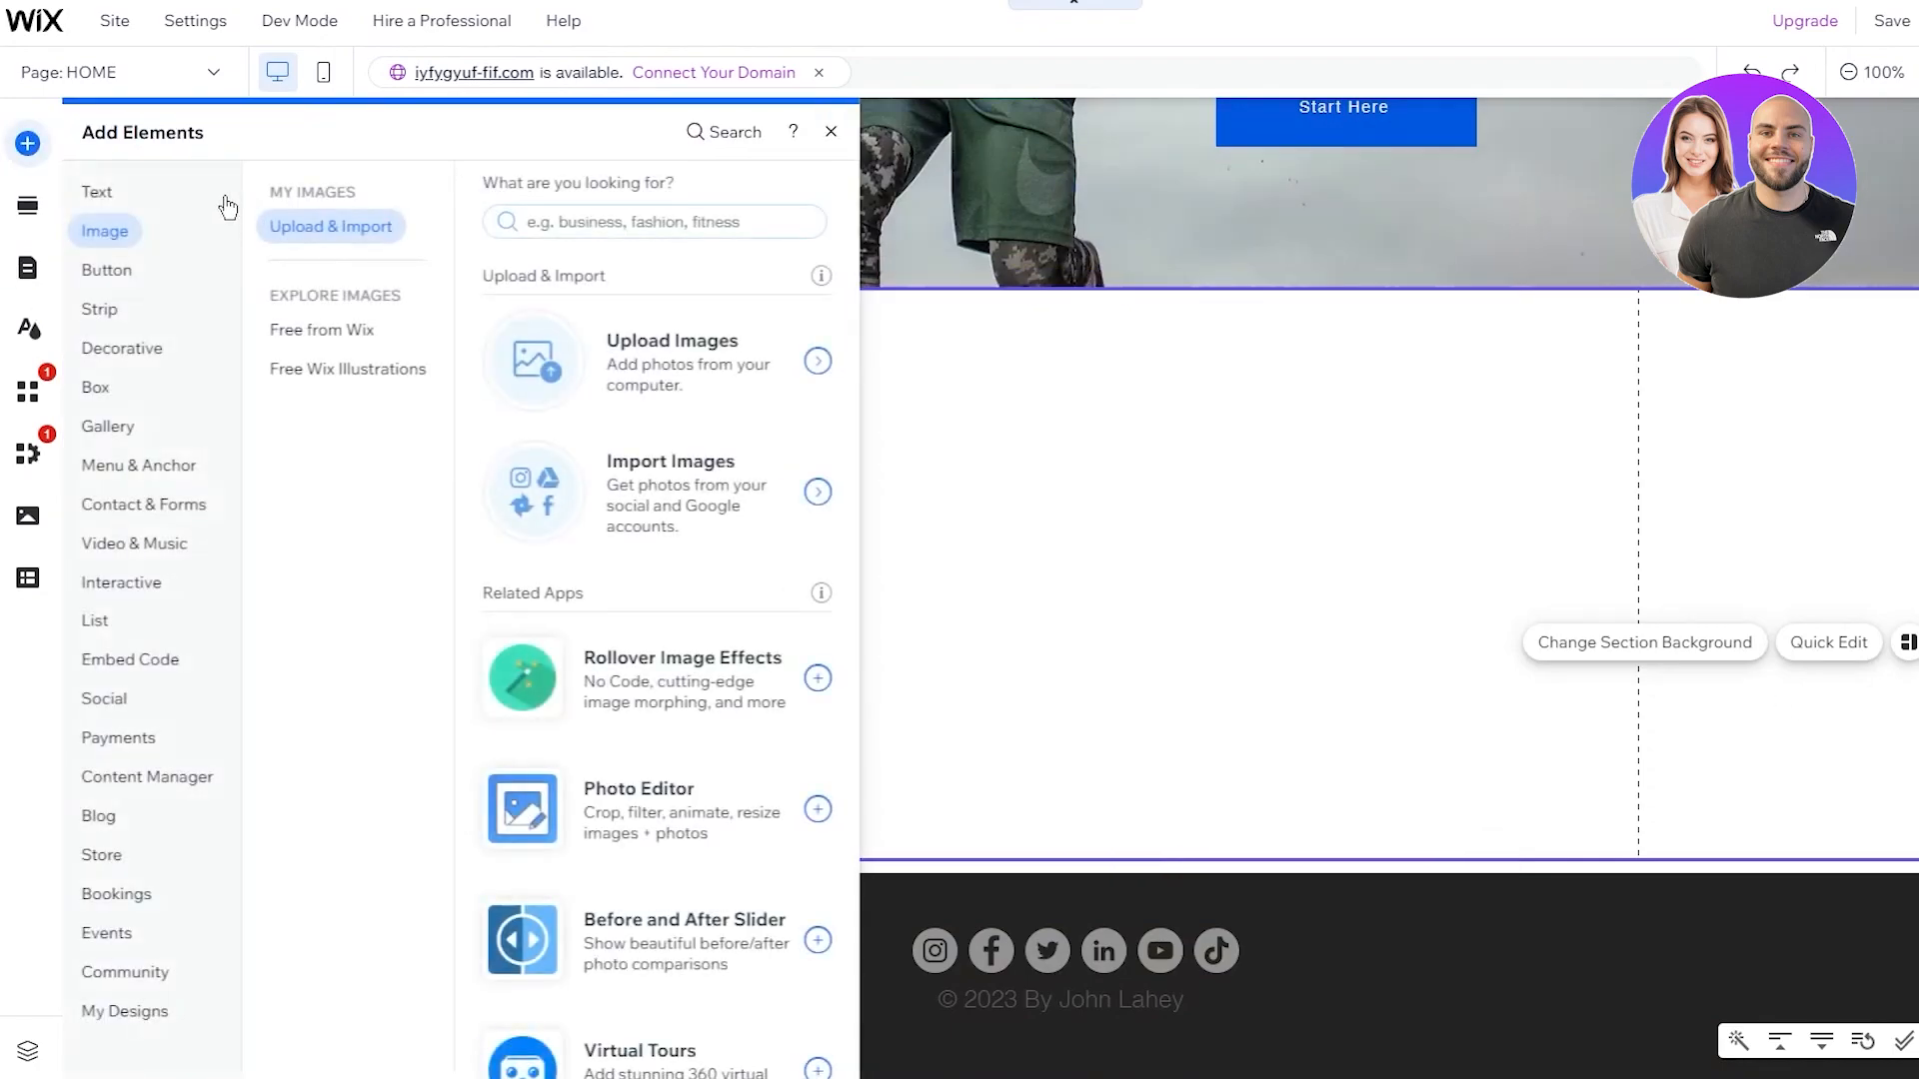
click(638, 398)
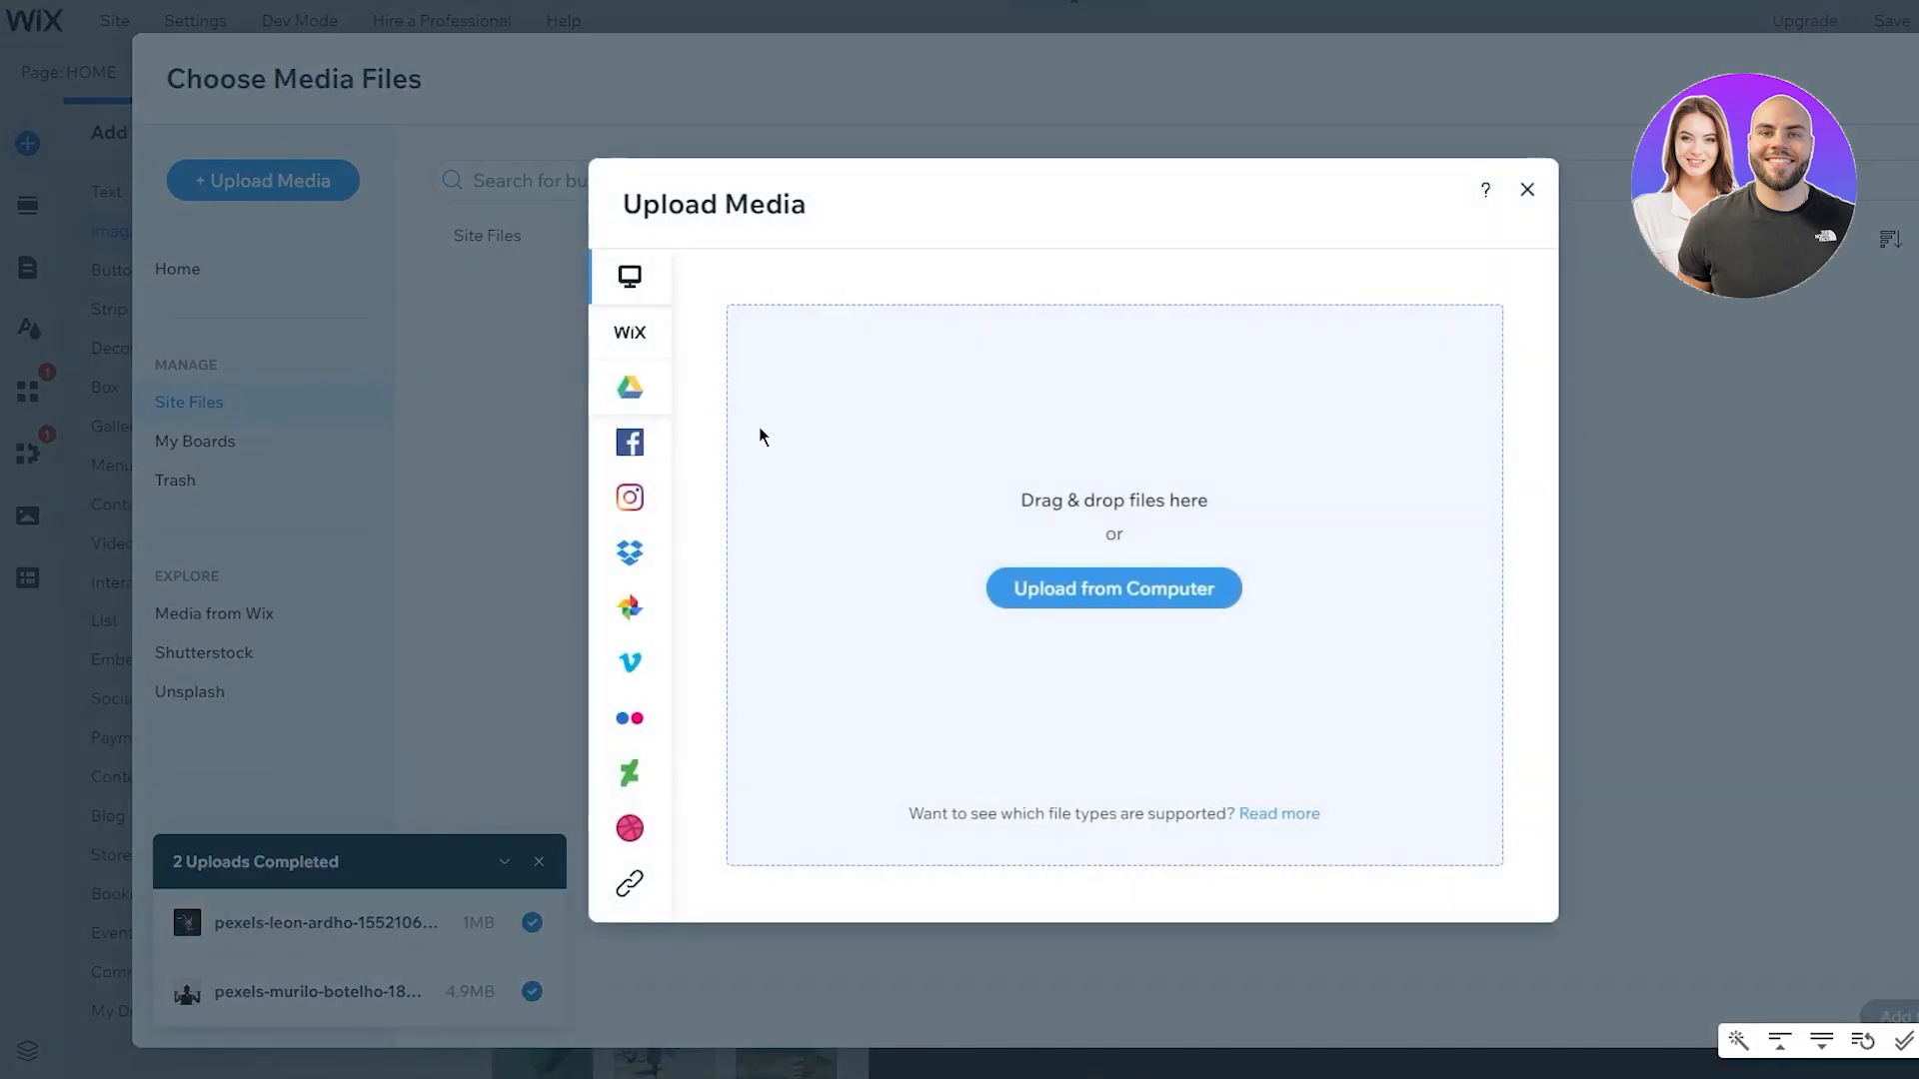
click(1059, 608)
double_click(198, 72)
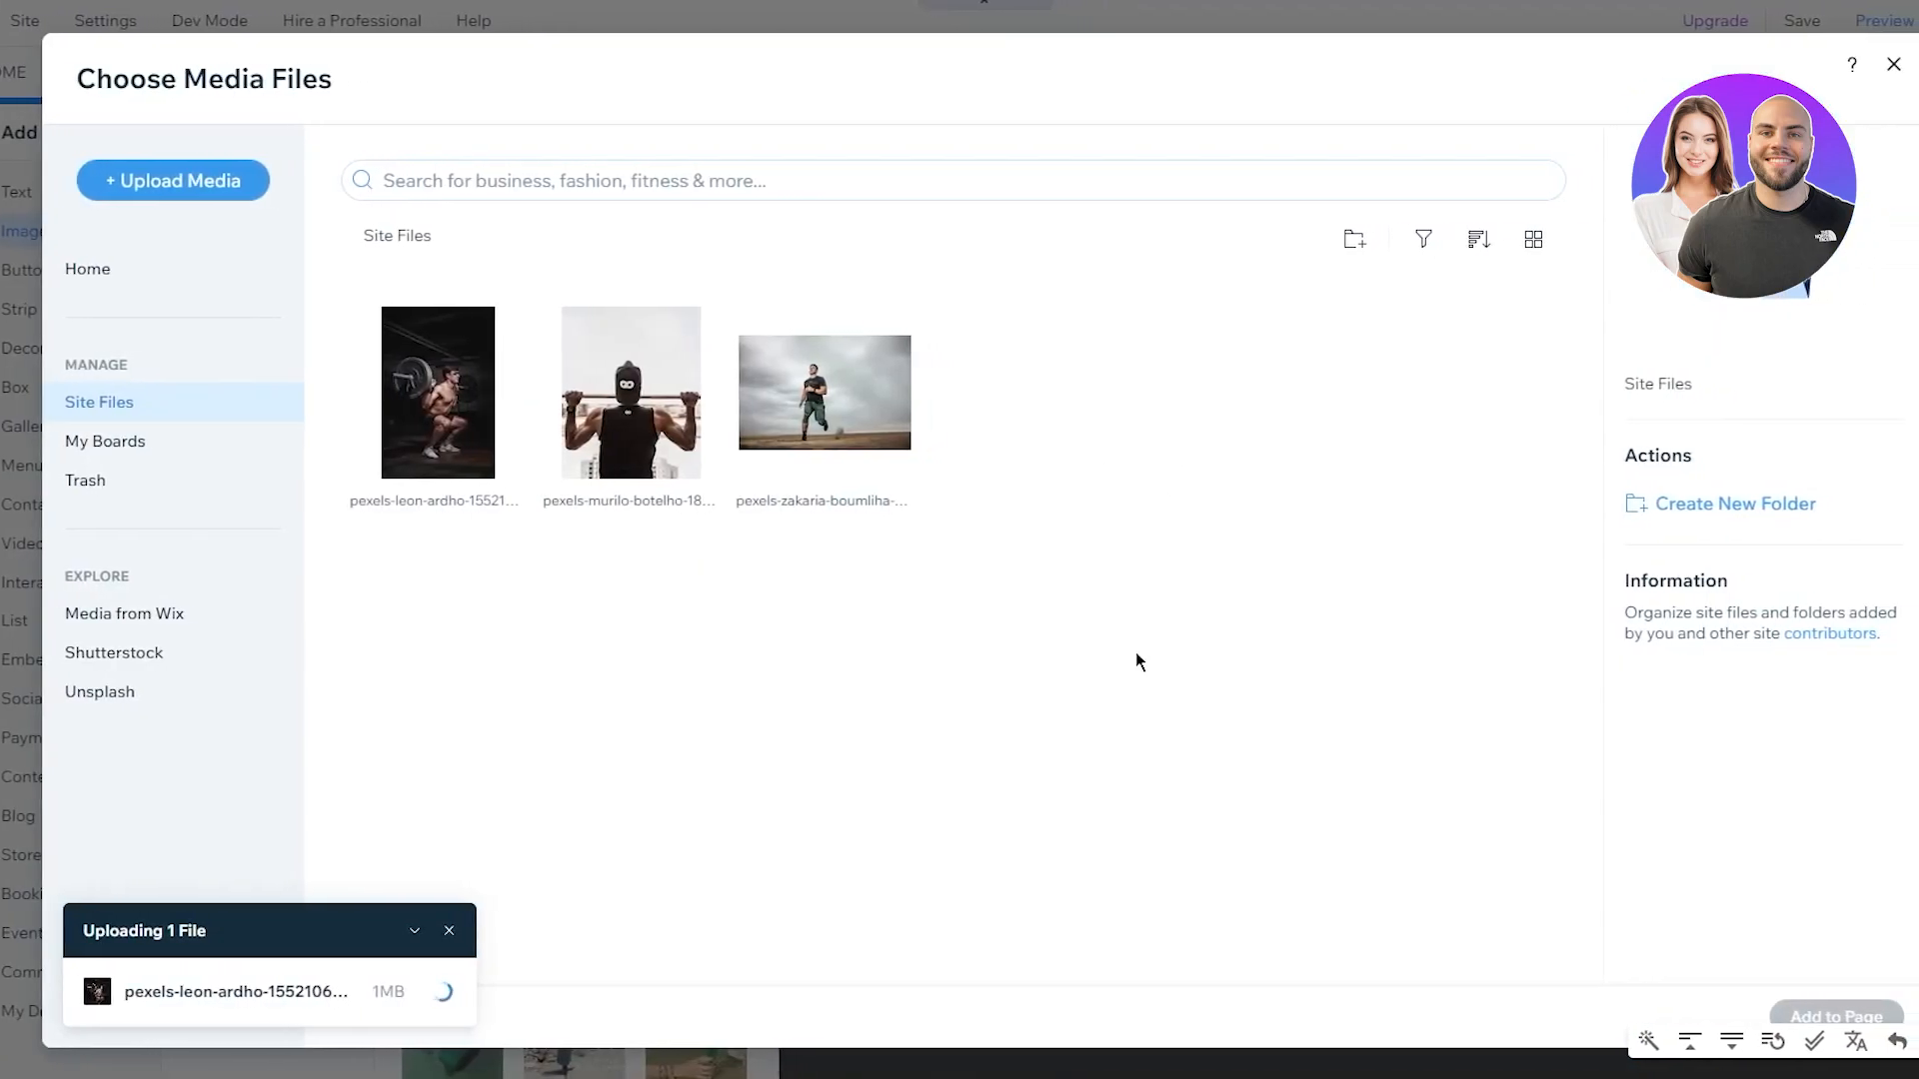
click(432, 362)
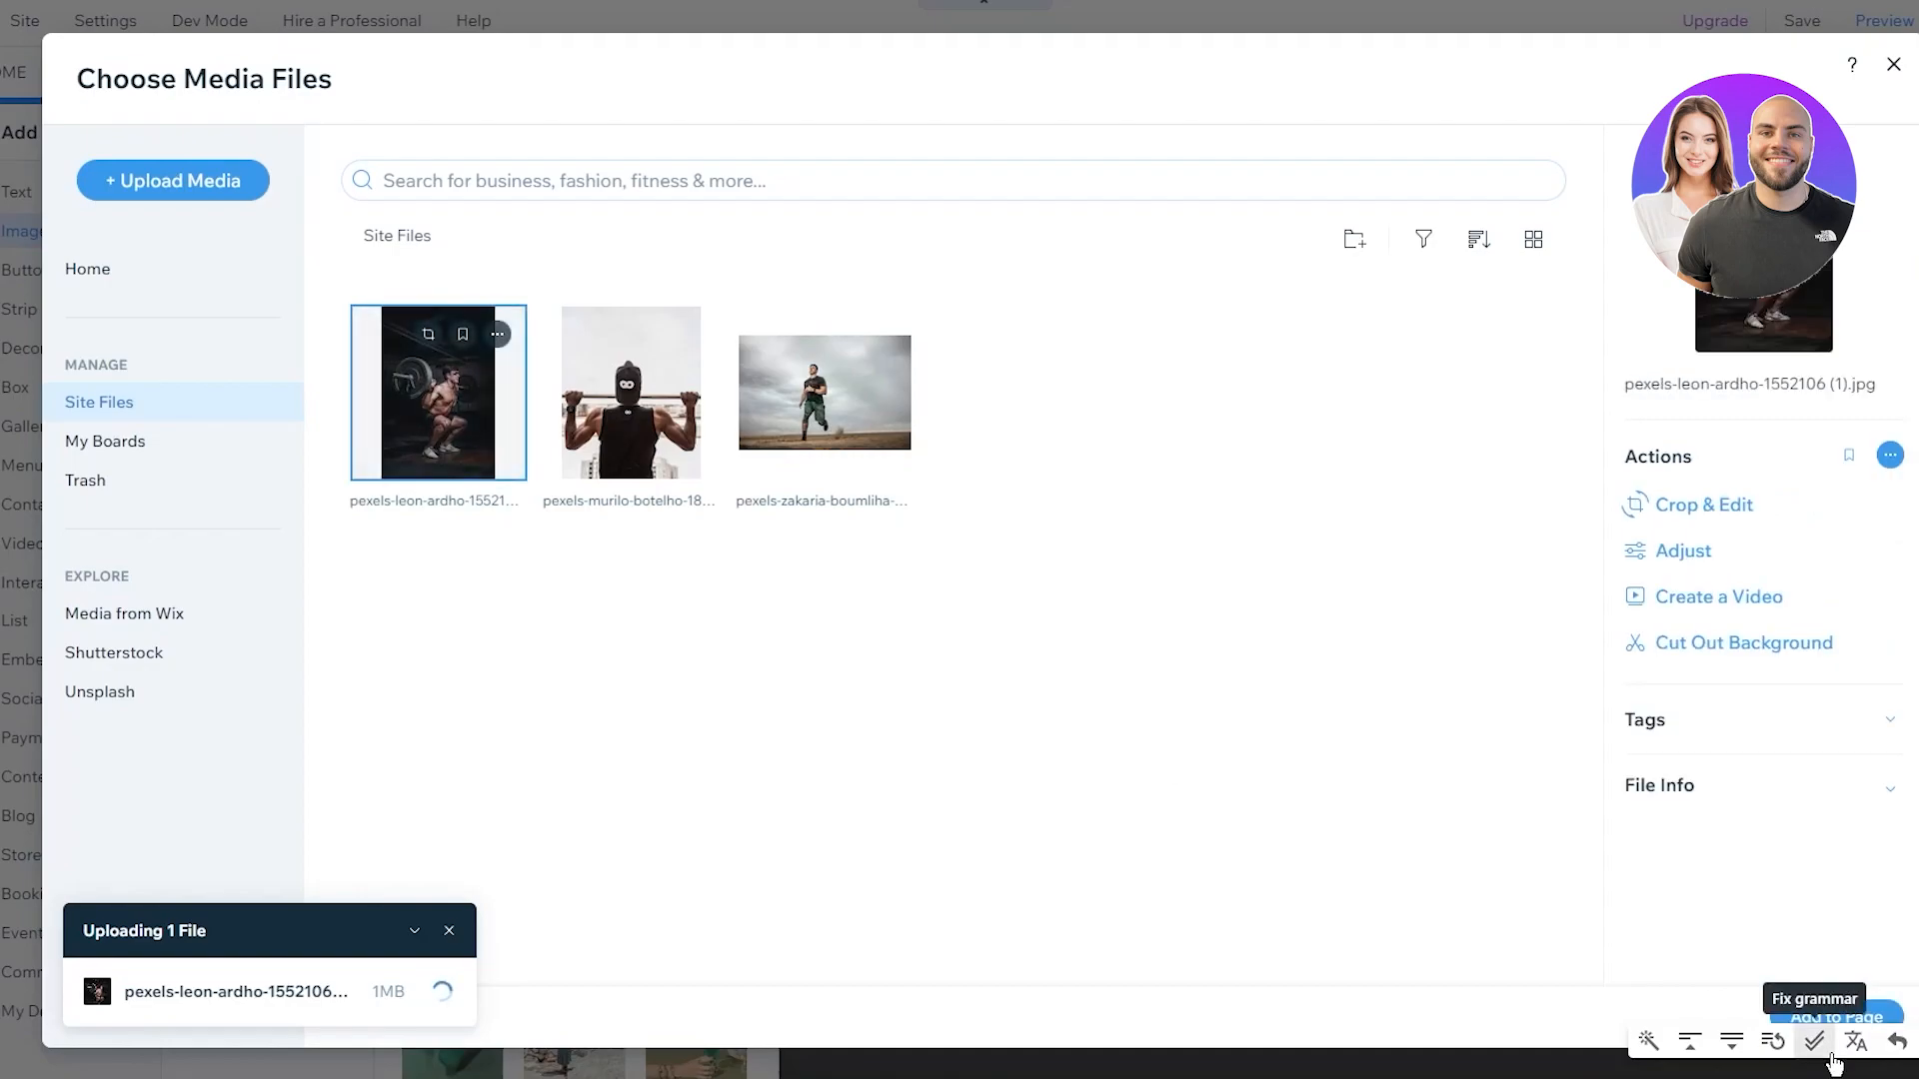
click(1818, 1014)
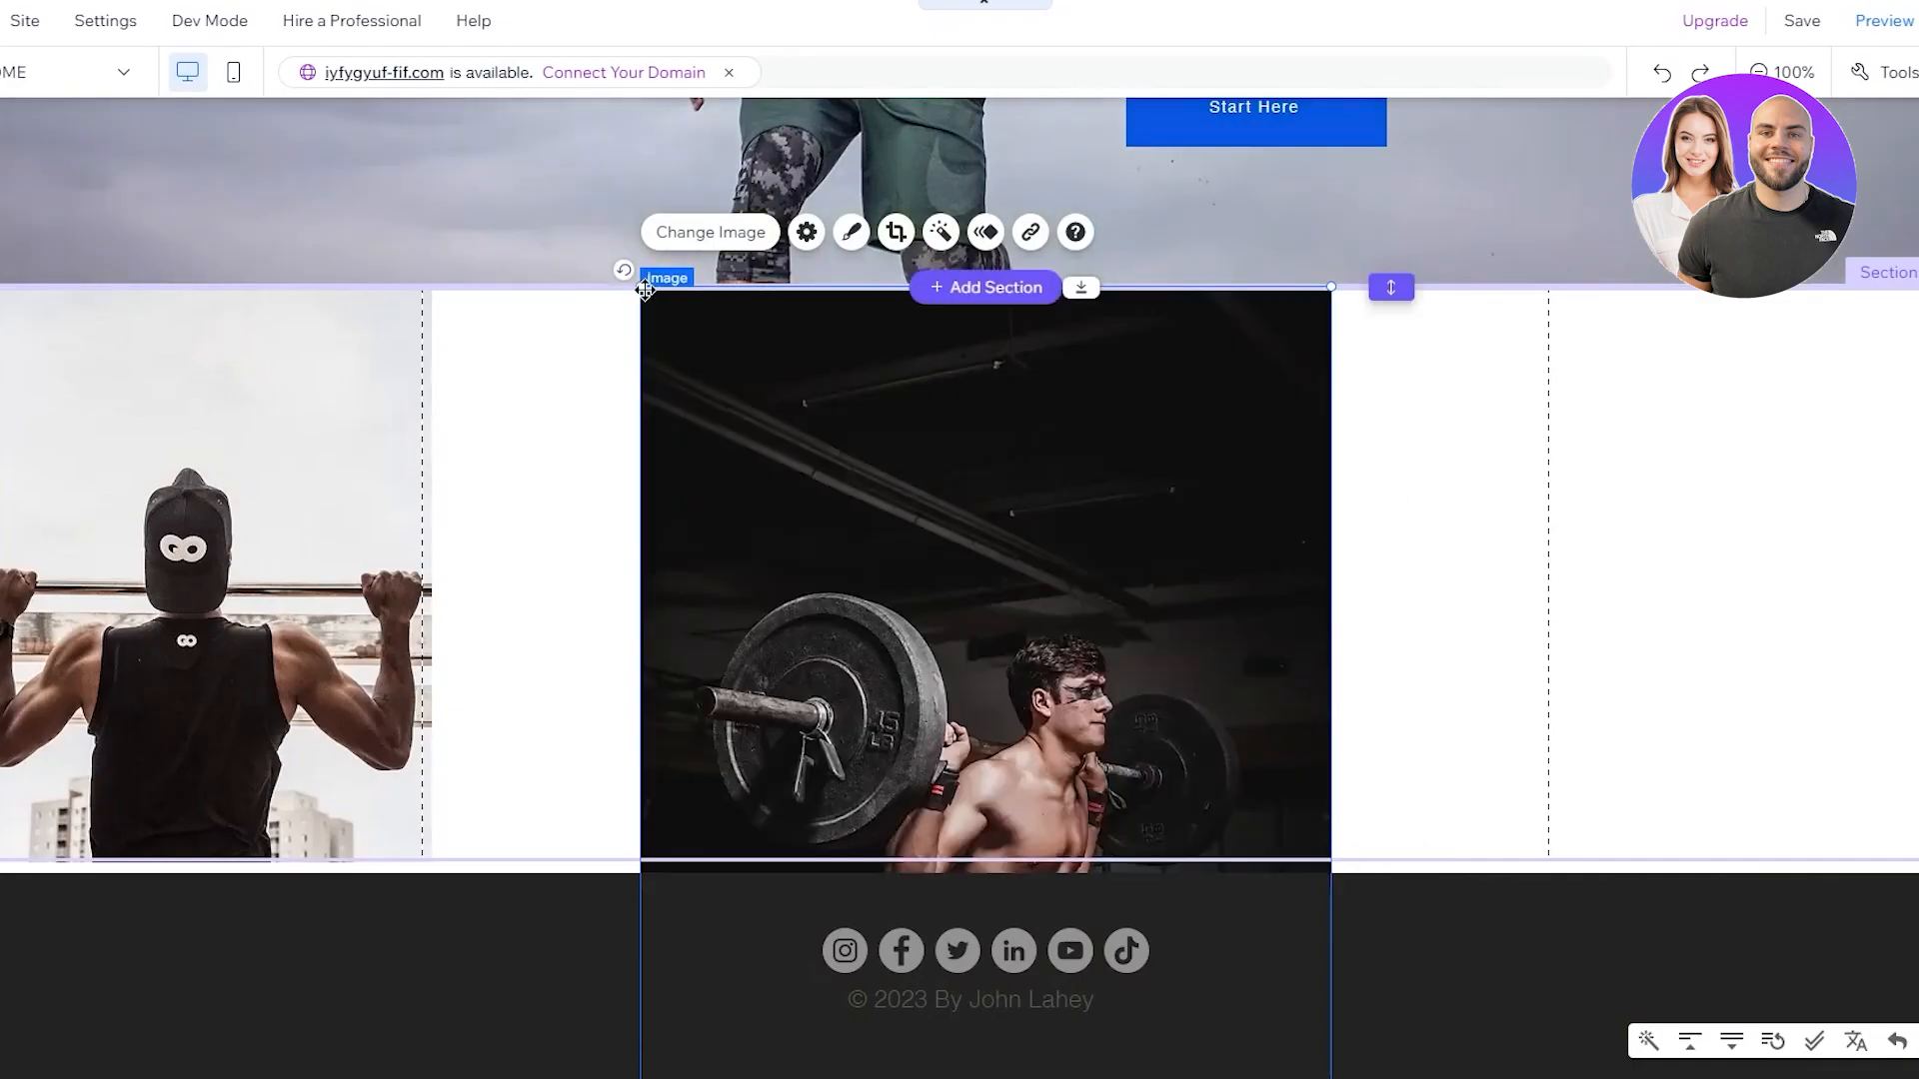
Enlarge the barbell squat photo and move it to the section's right edge
drag(640, 287, 918, 331)
drag(1016, 496, 1761, 624)
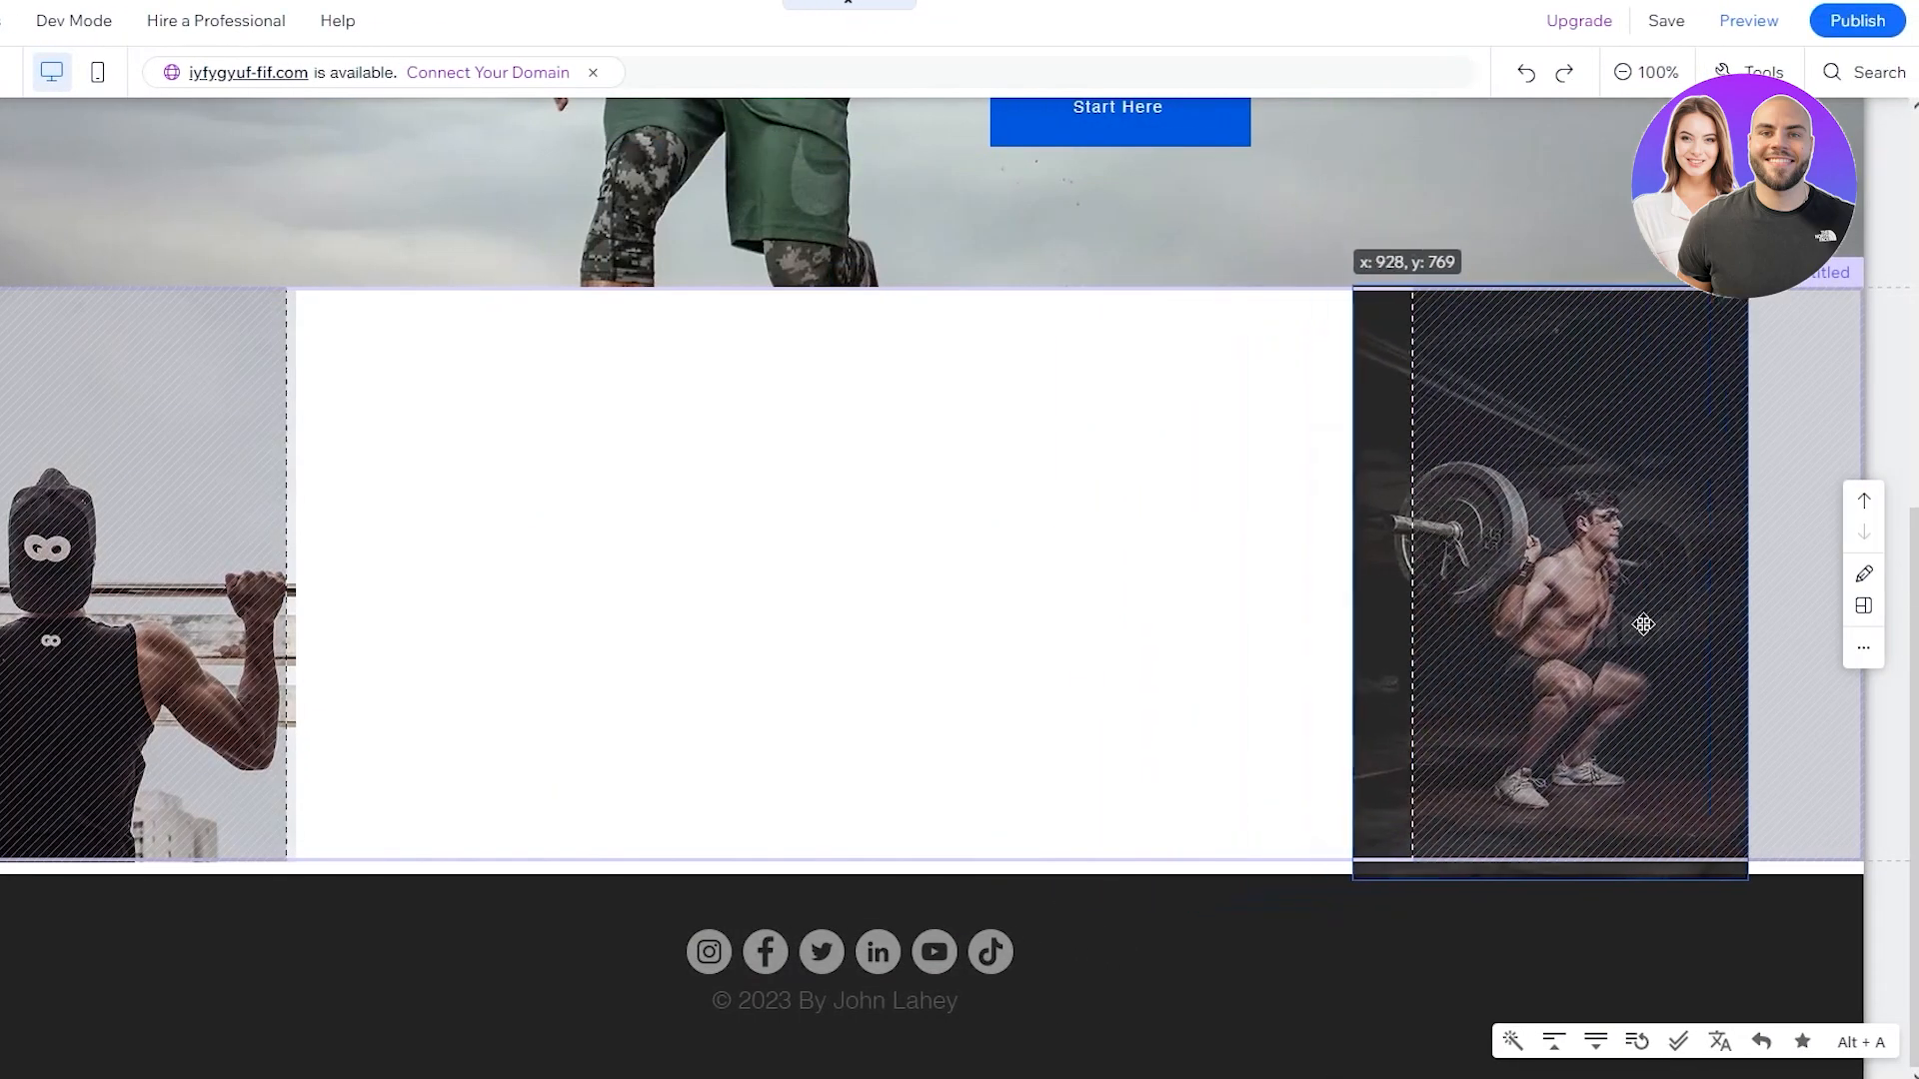
mouse_move(1642, 624)
mouse_down()
mouse_move(1769, 608)
mouse_move(1707, 603)
mouse_move(1730, 603)
mouse_up()
drag(1469, 268, 1305, 262)
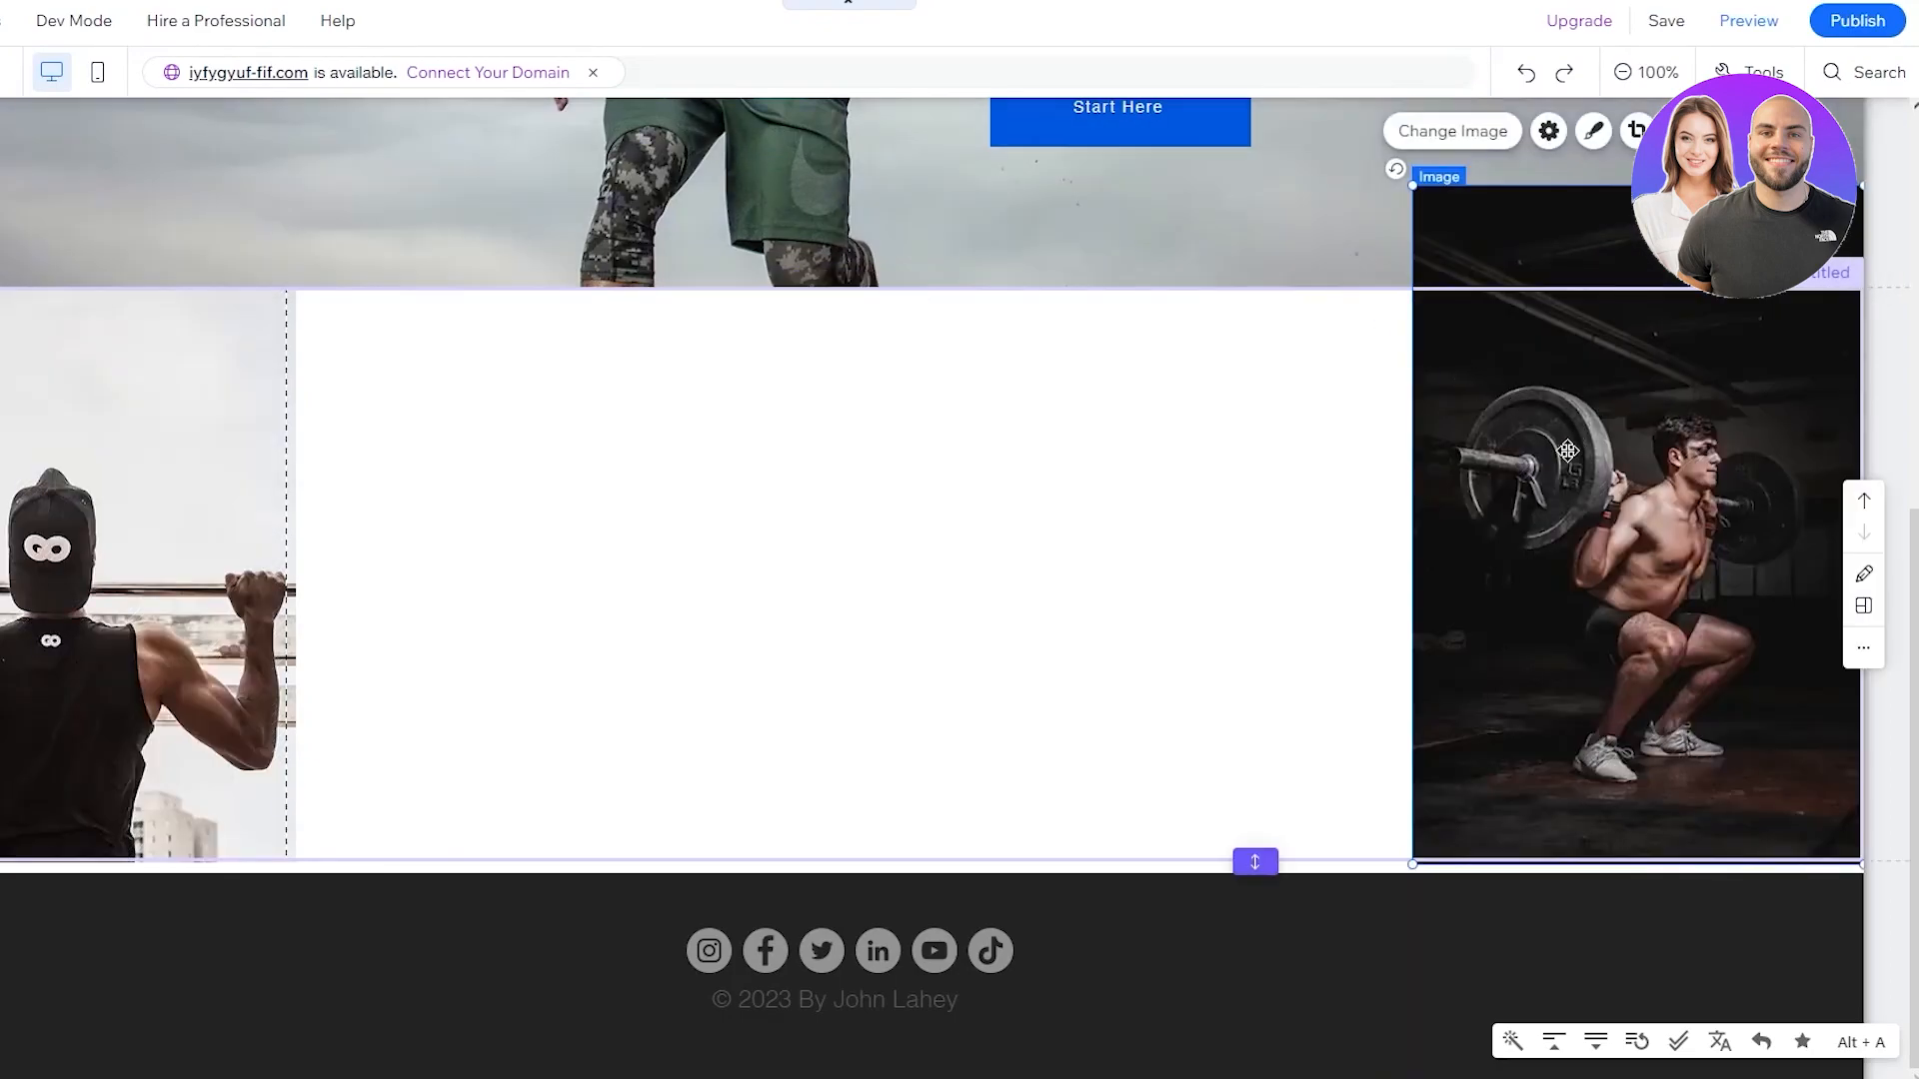
Crop the barbell squat photo, trimming its top-left corner and widening its left side
click(1227, 461)
scroll(1209, 784, up, 5)
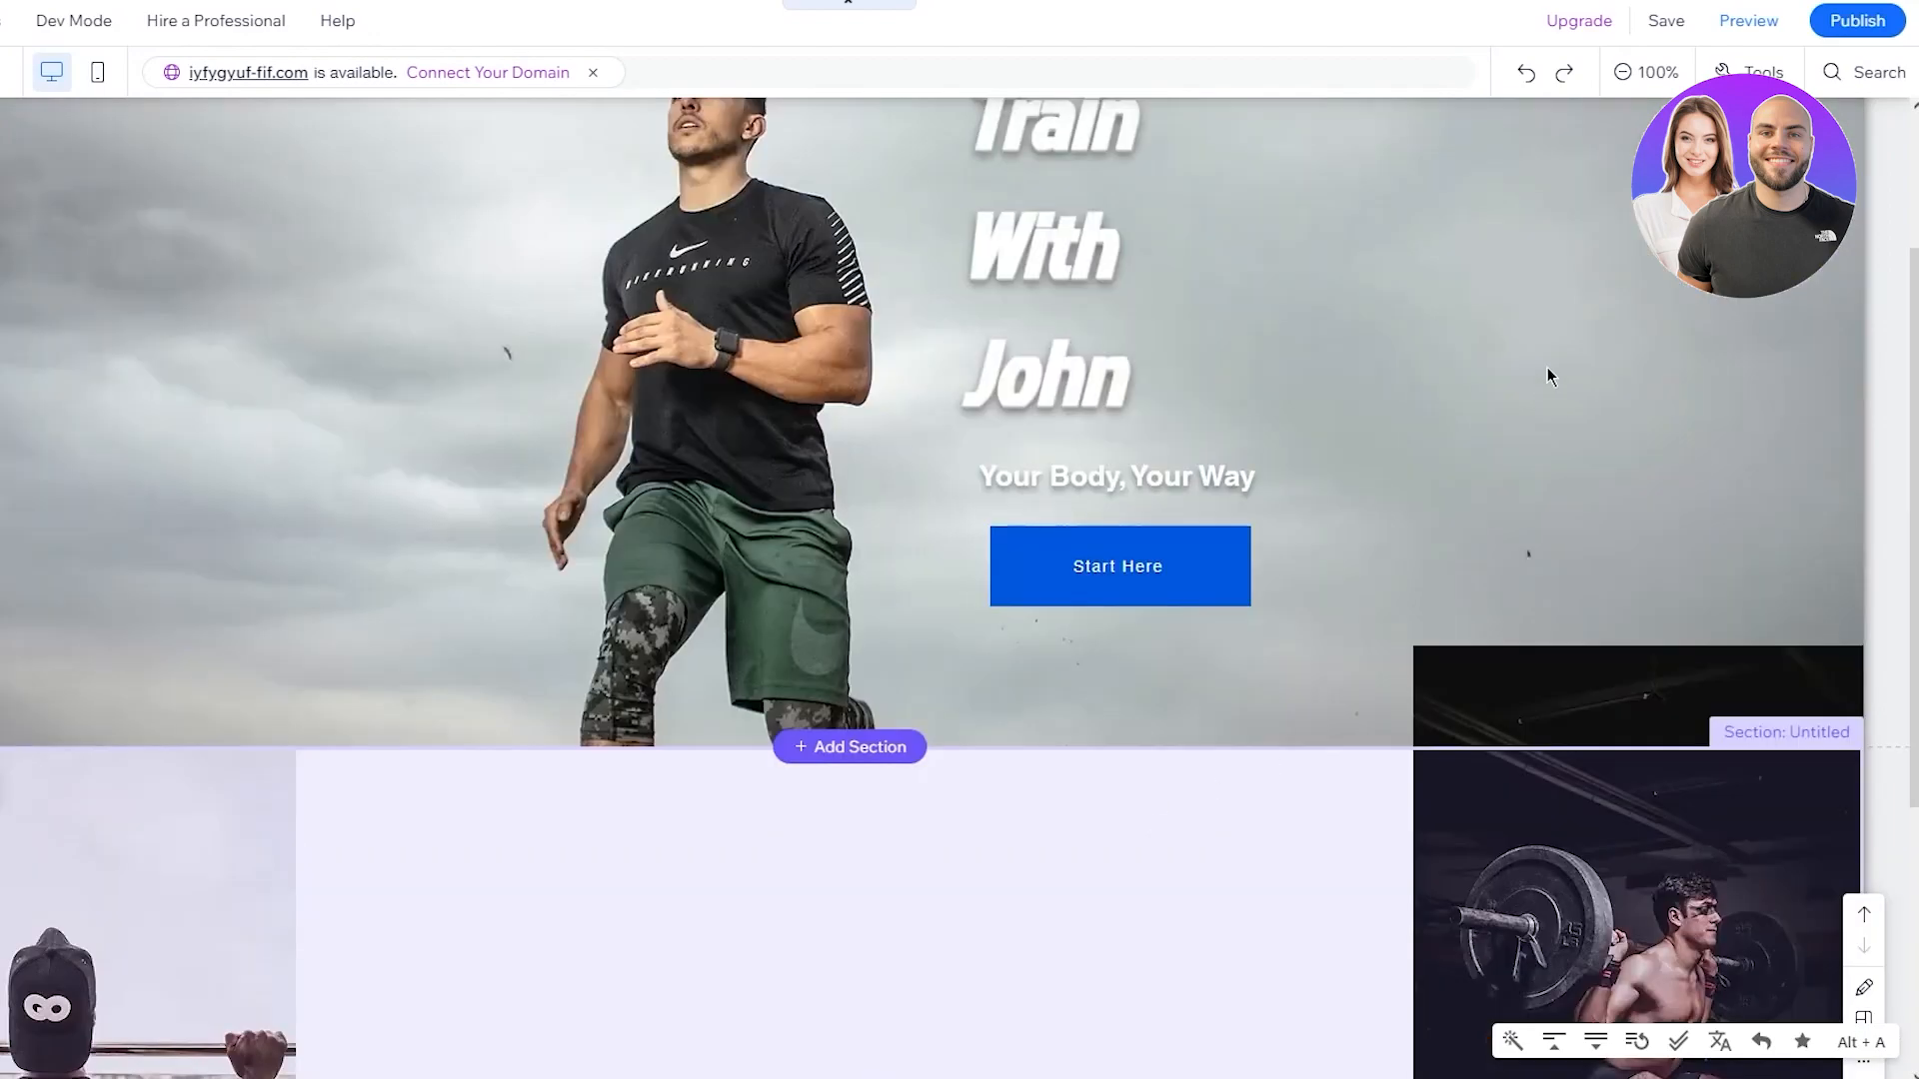
scroll(1509, 710, down, 4)
scroll(1595, 691, up, 2)
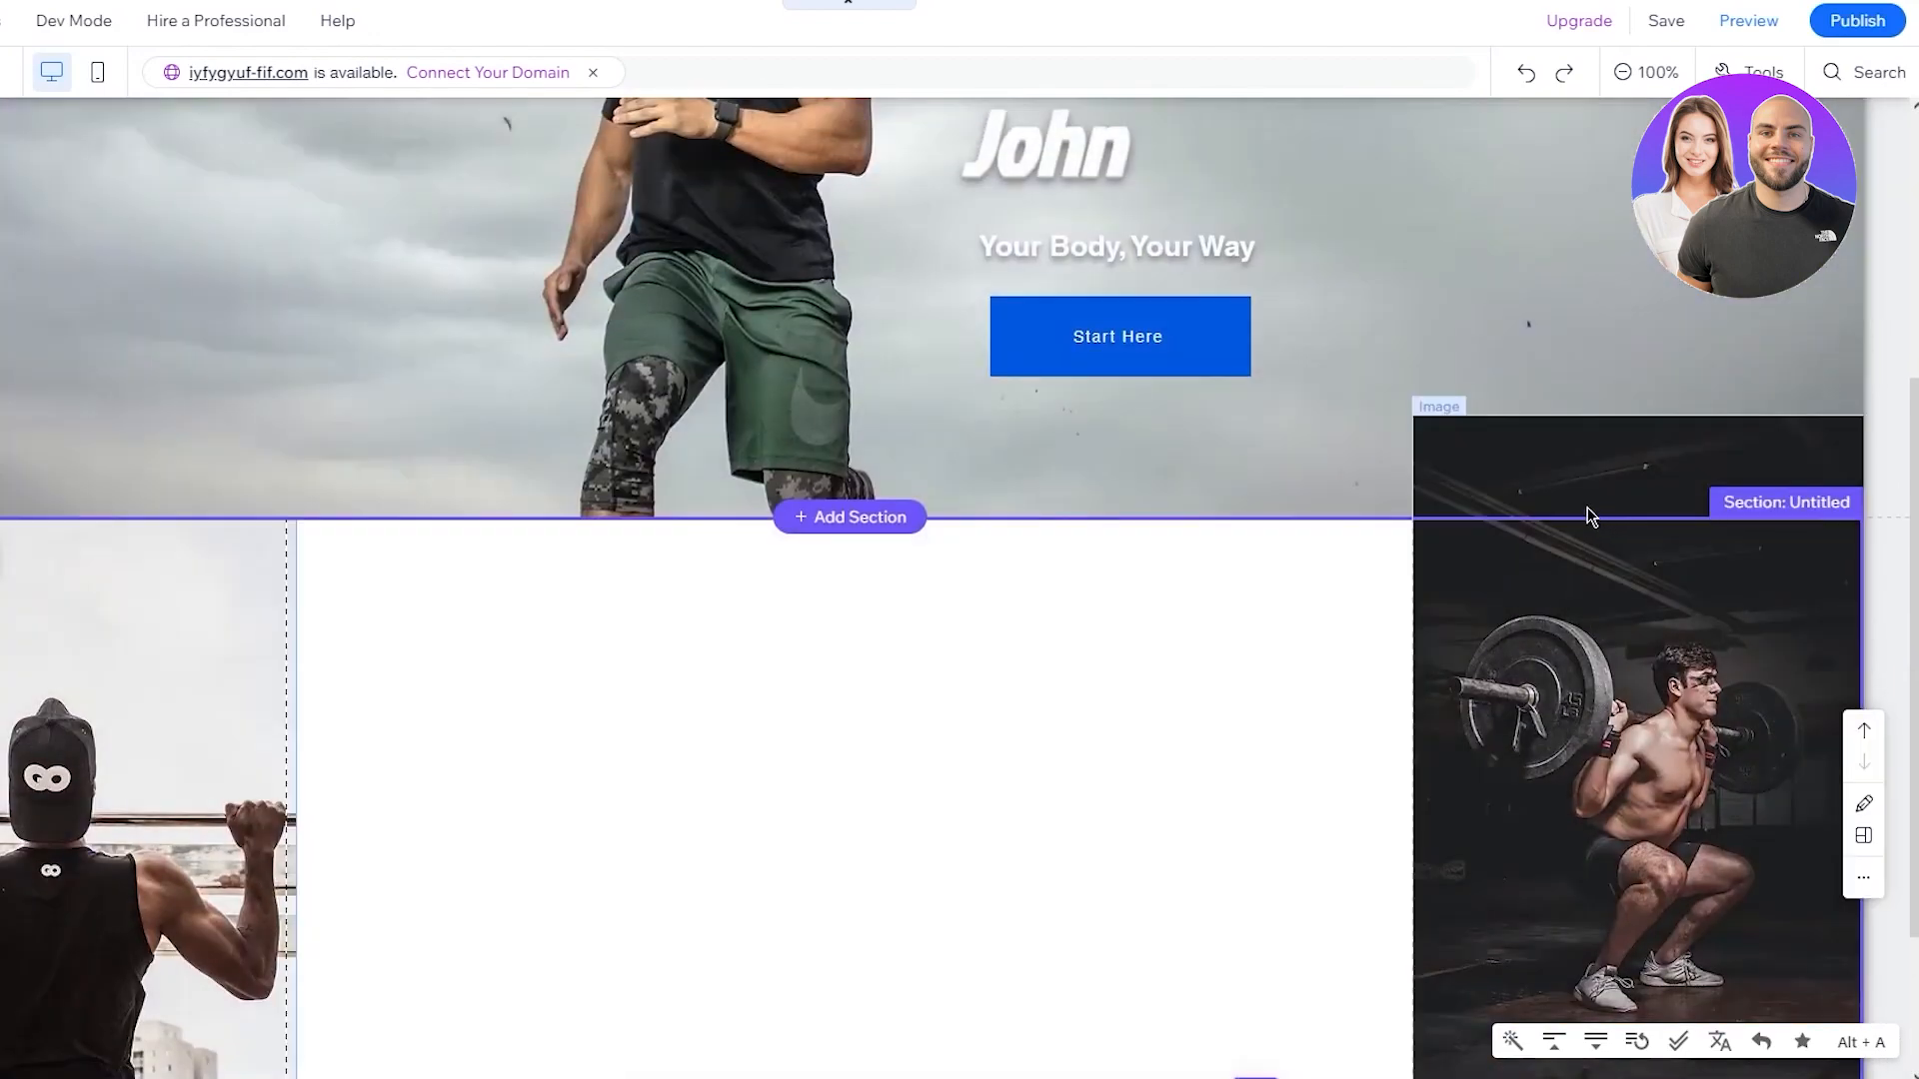
click(1589, 511)
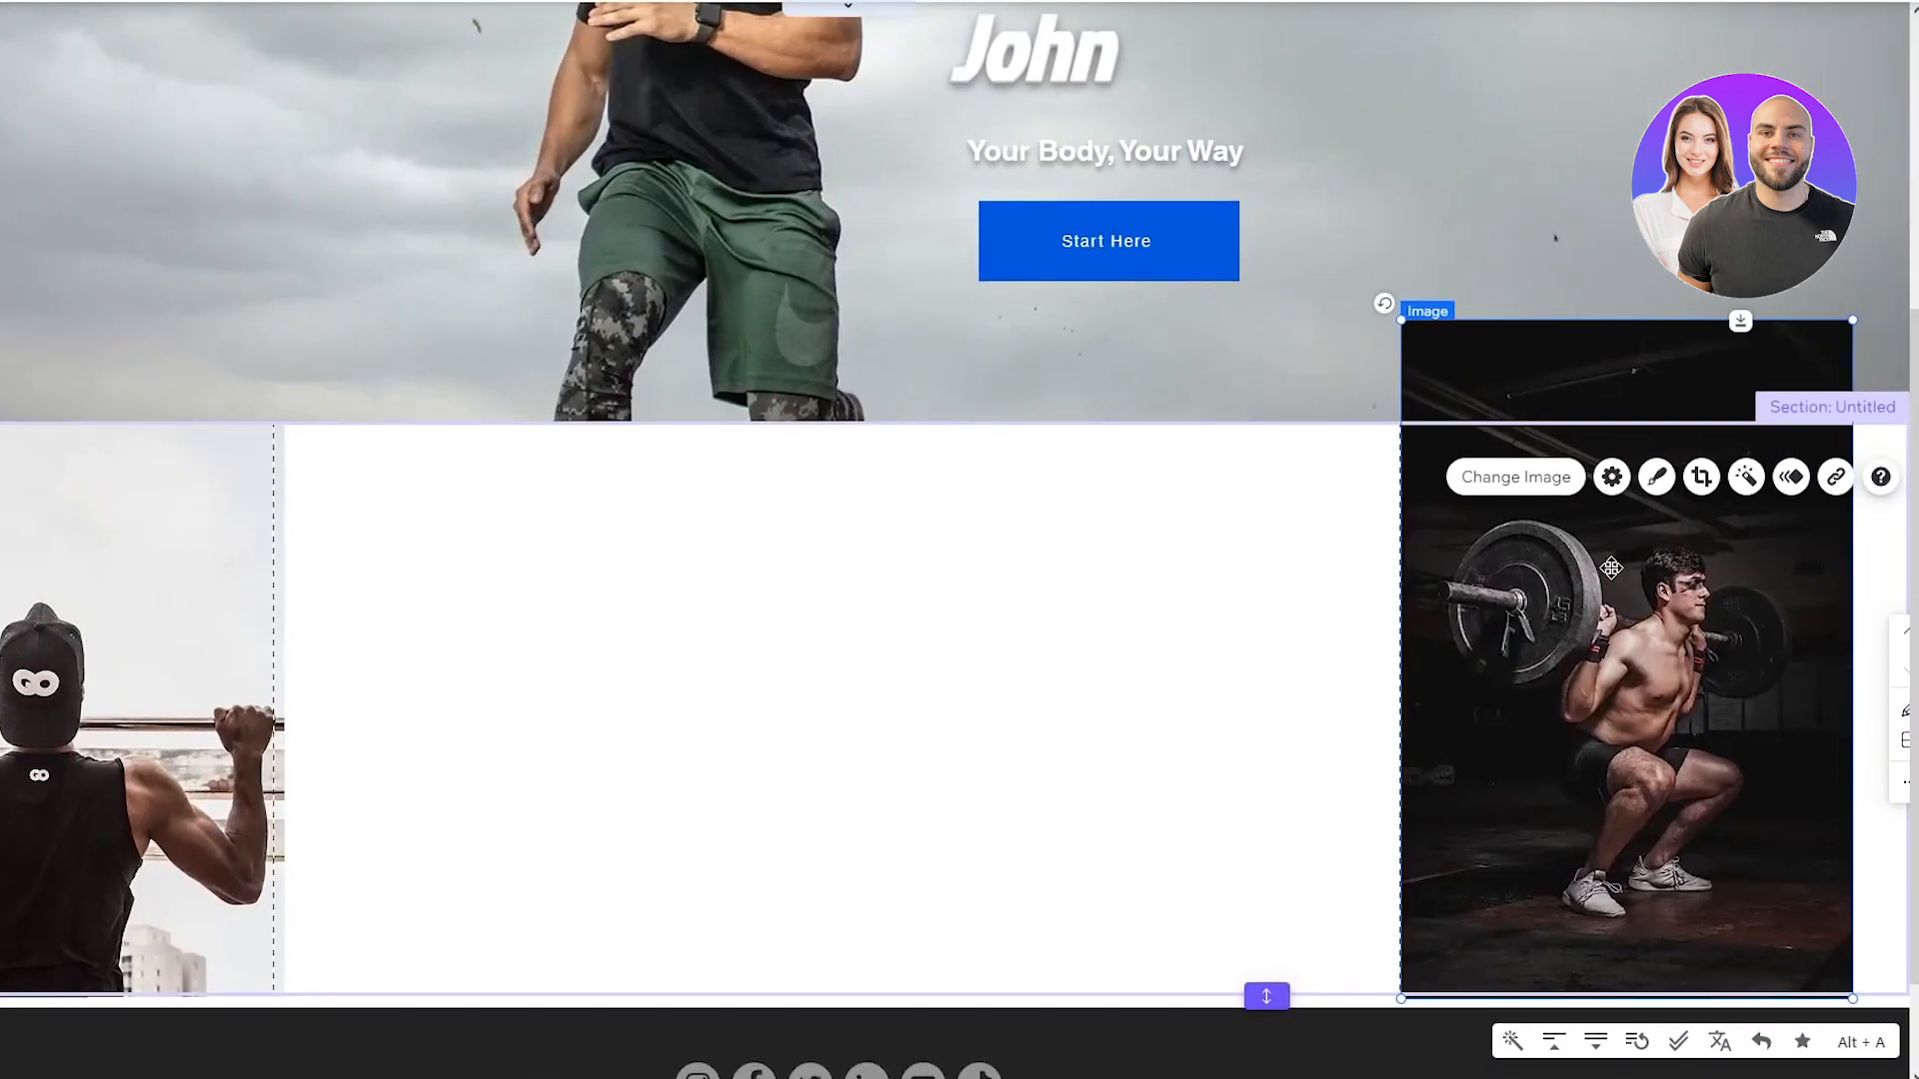
click(1700, 476)
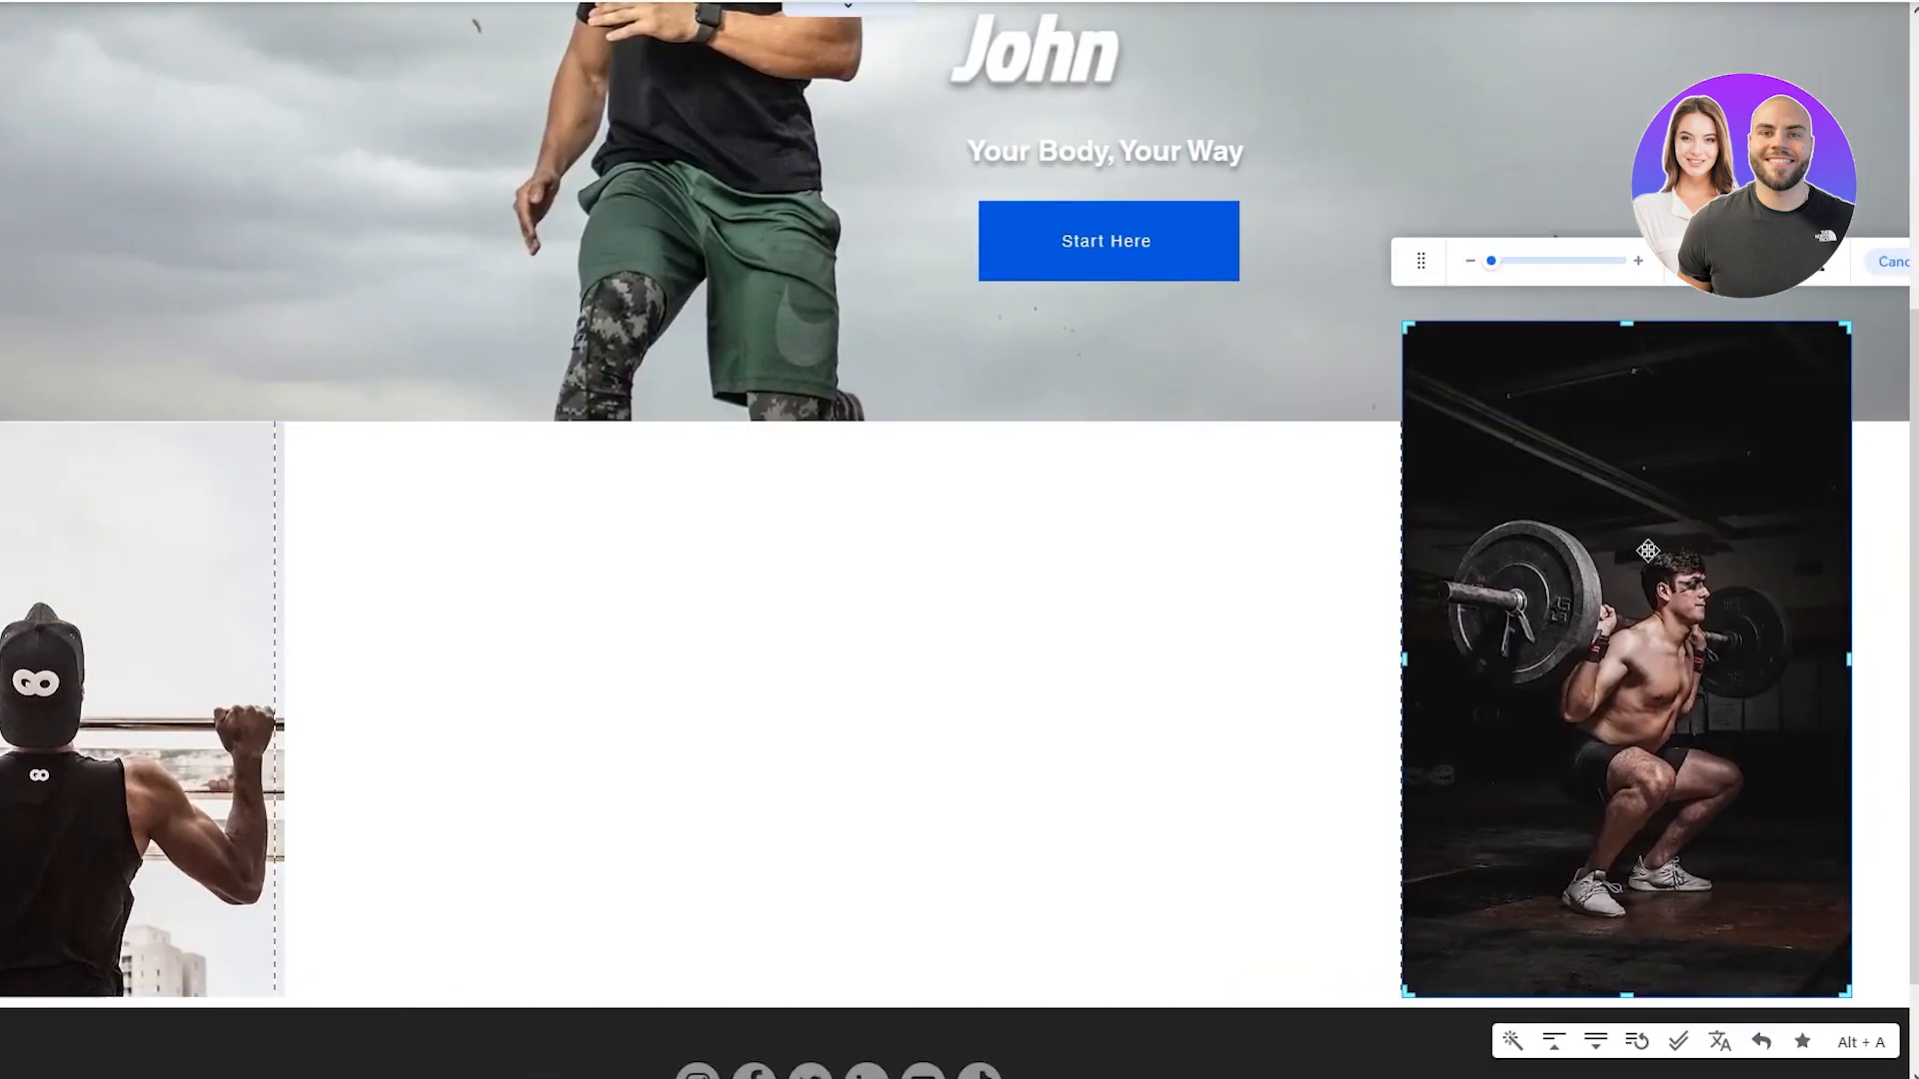
drag(1409, 327, 1465, 414)
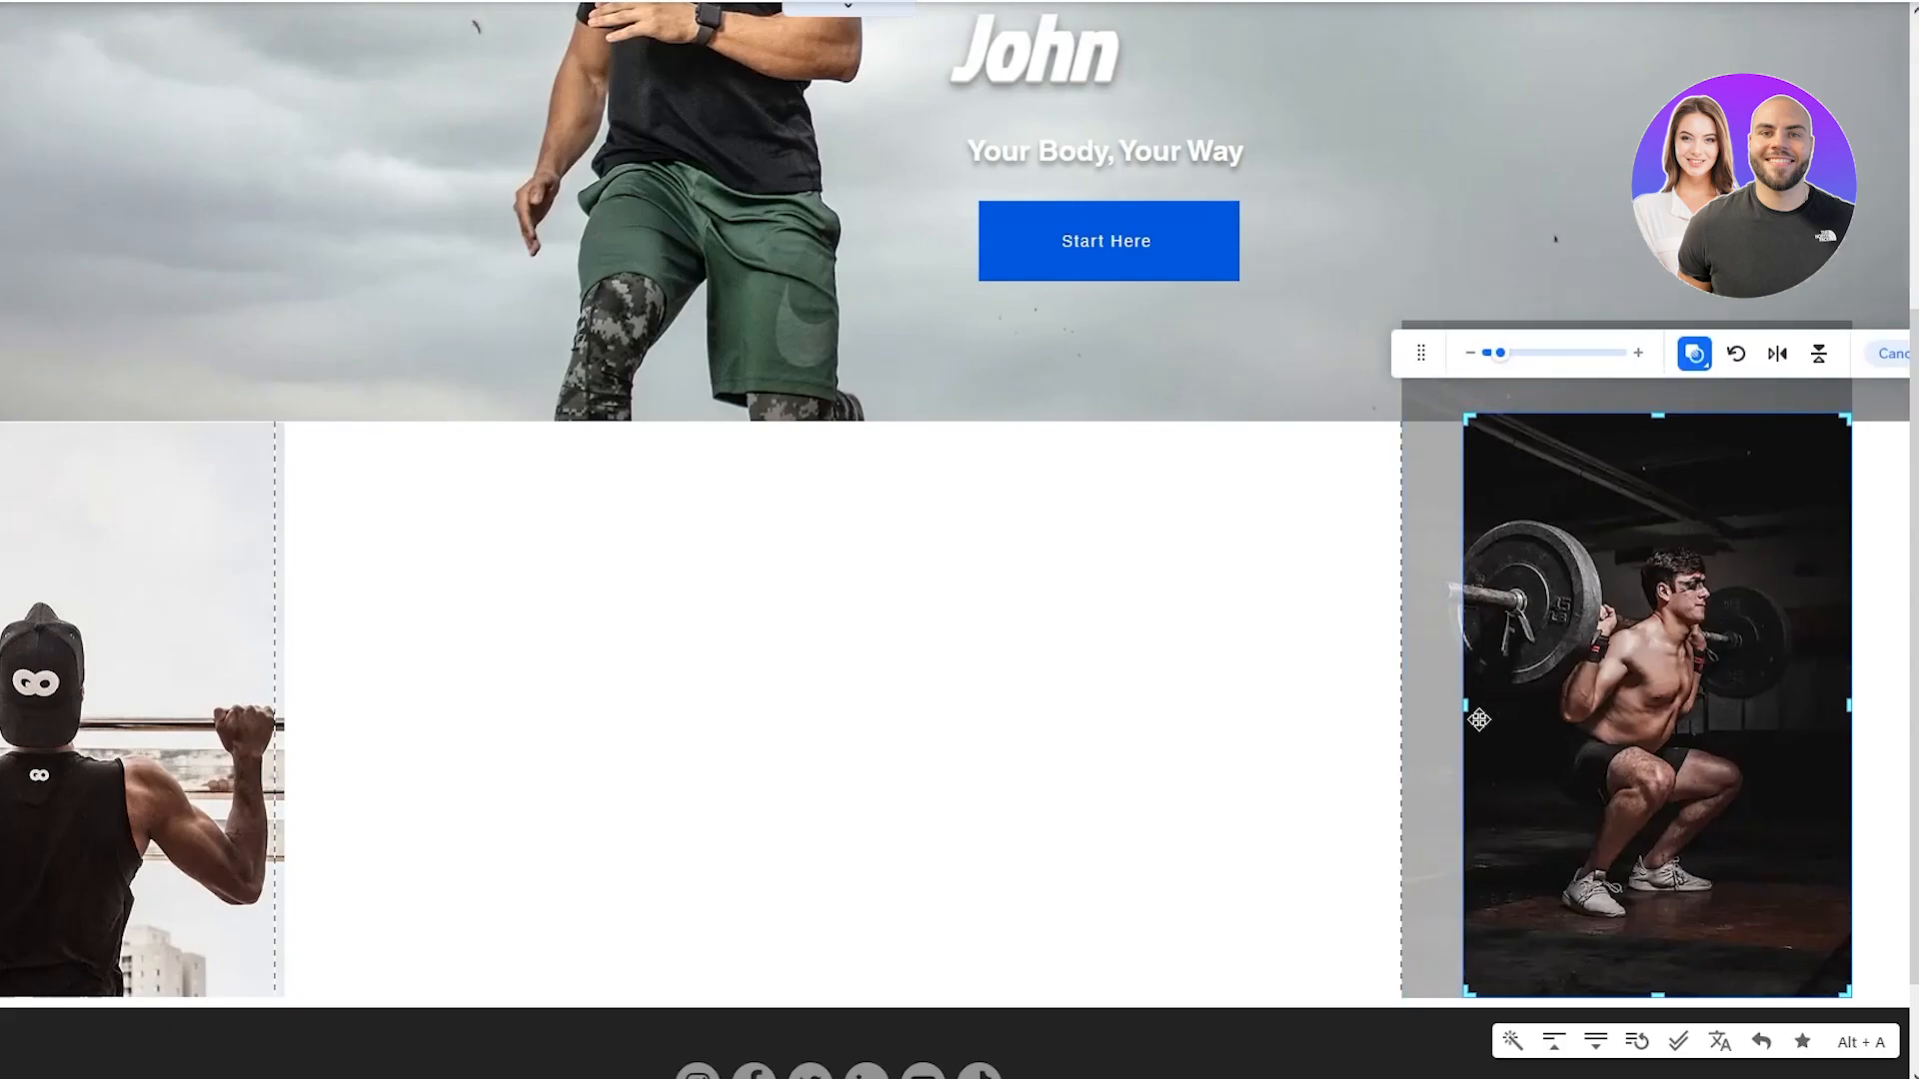
drag(1458, 703, 1408, 712)
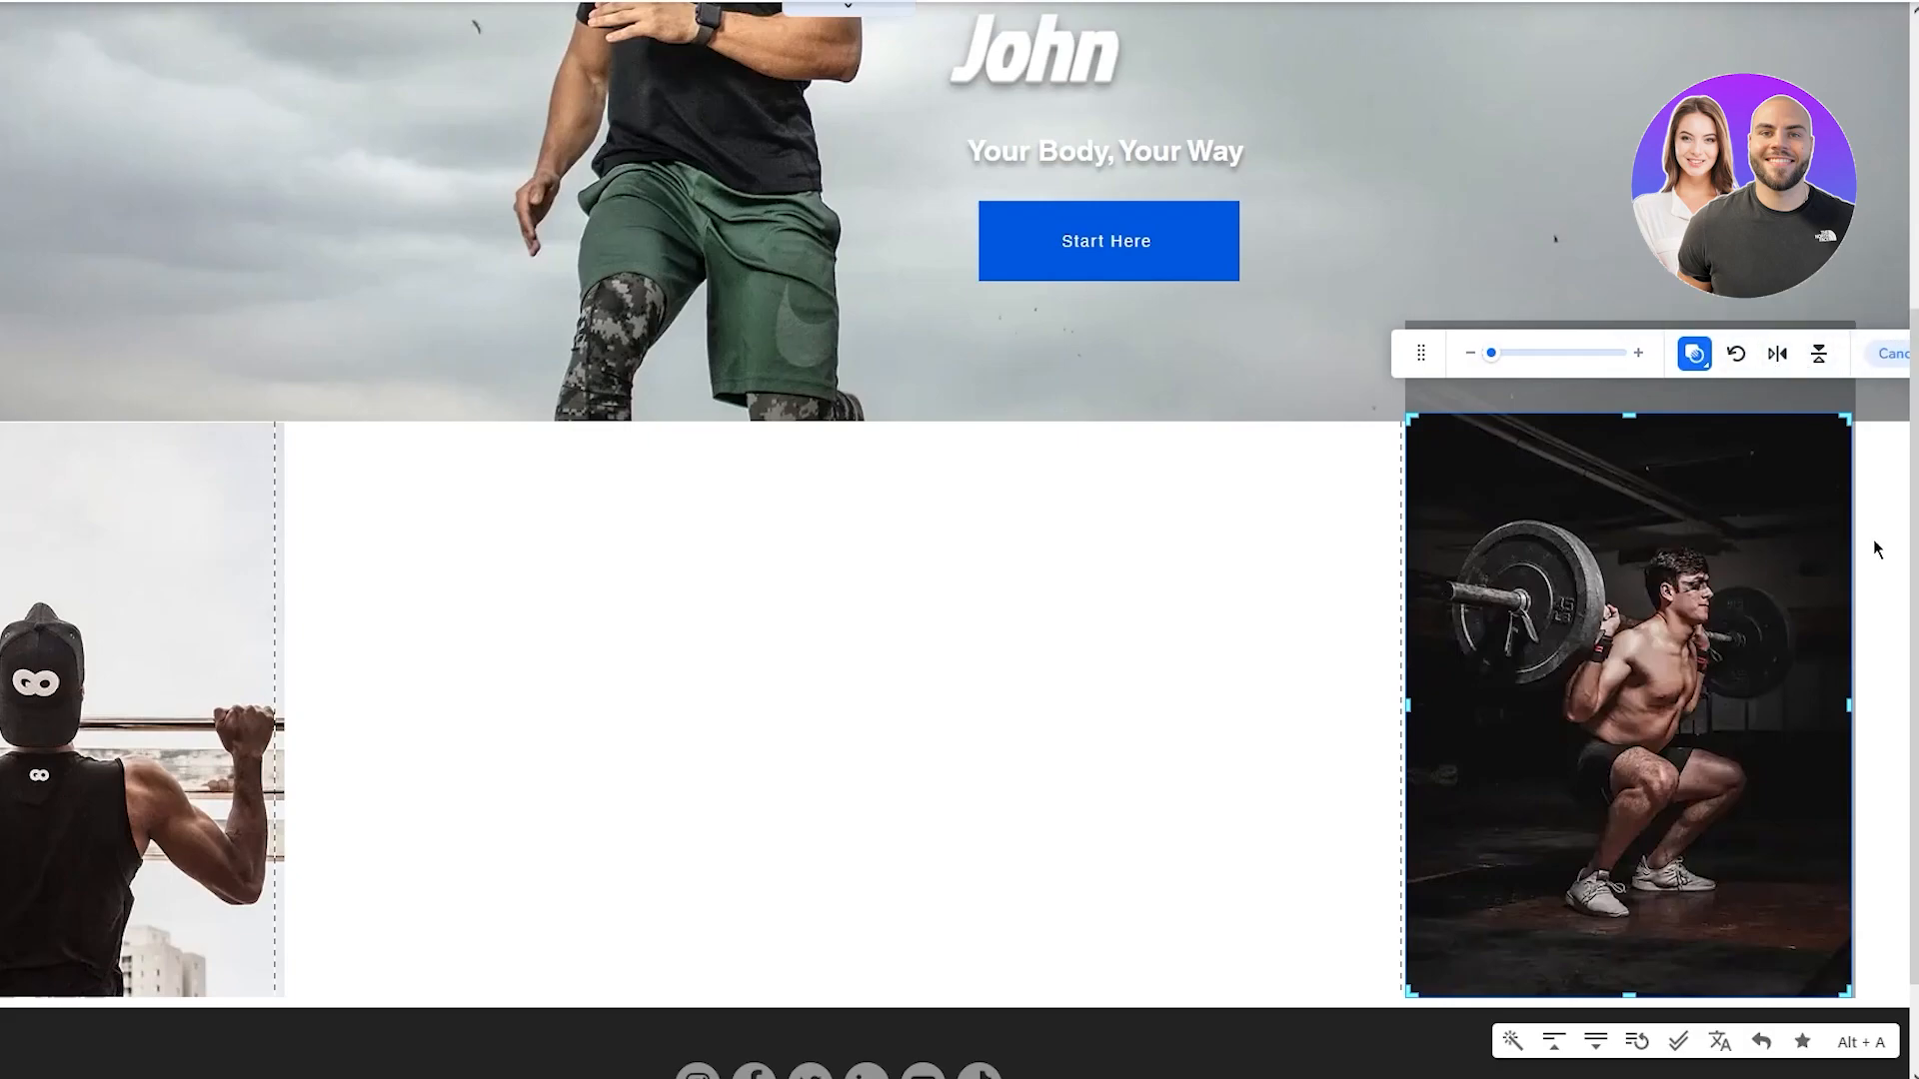
click(1863, 482)
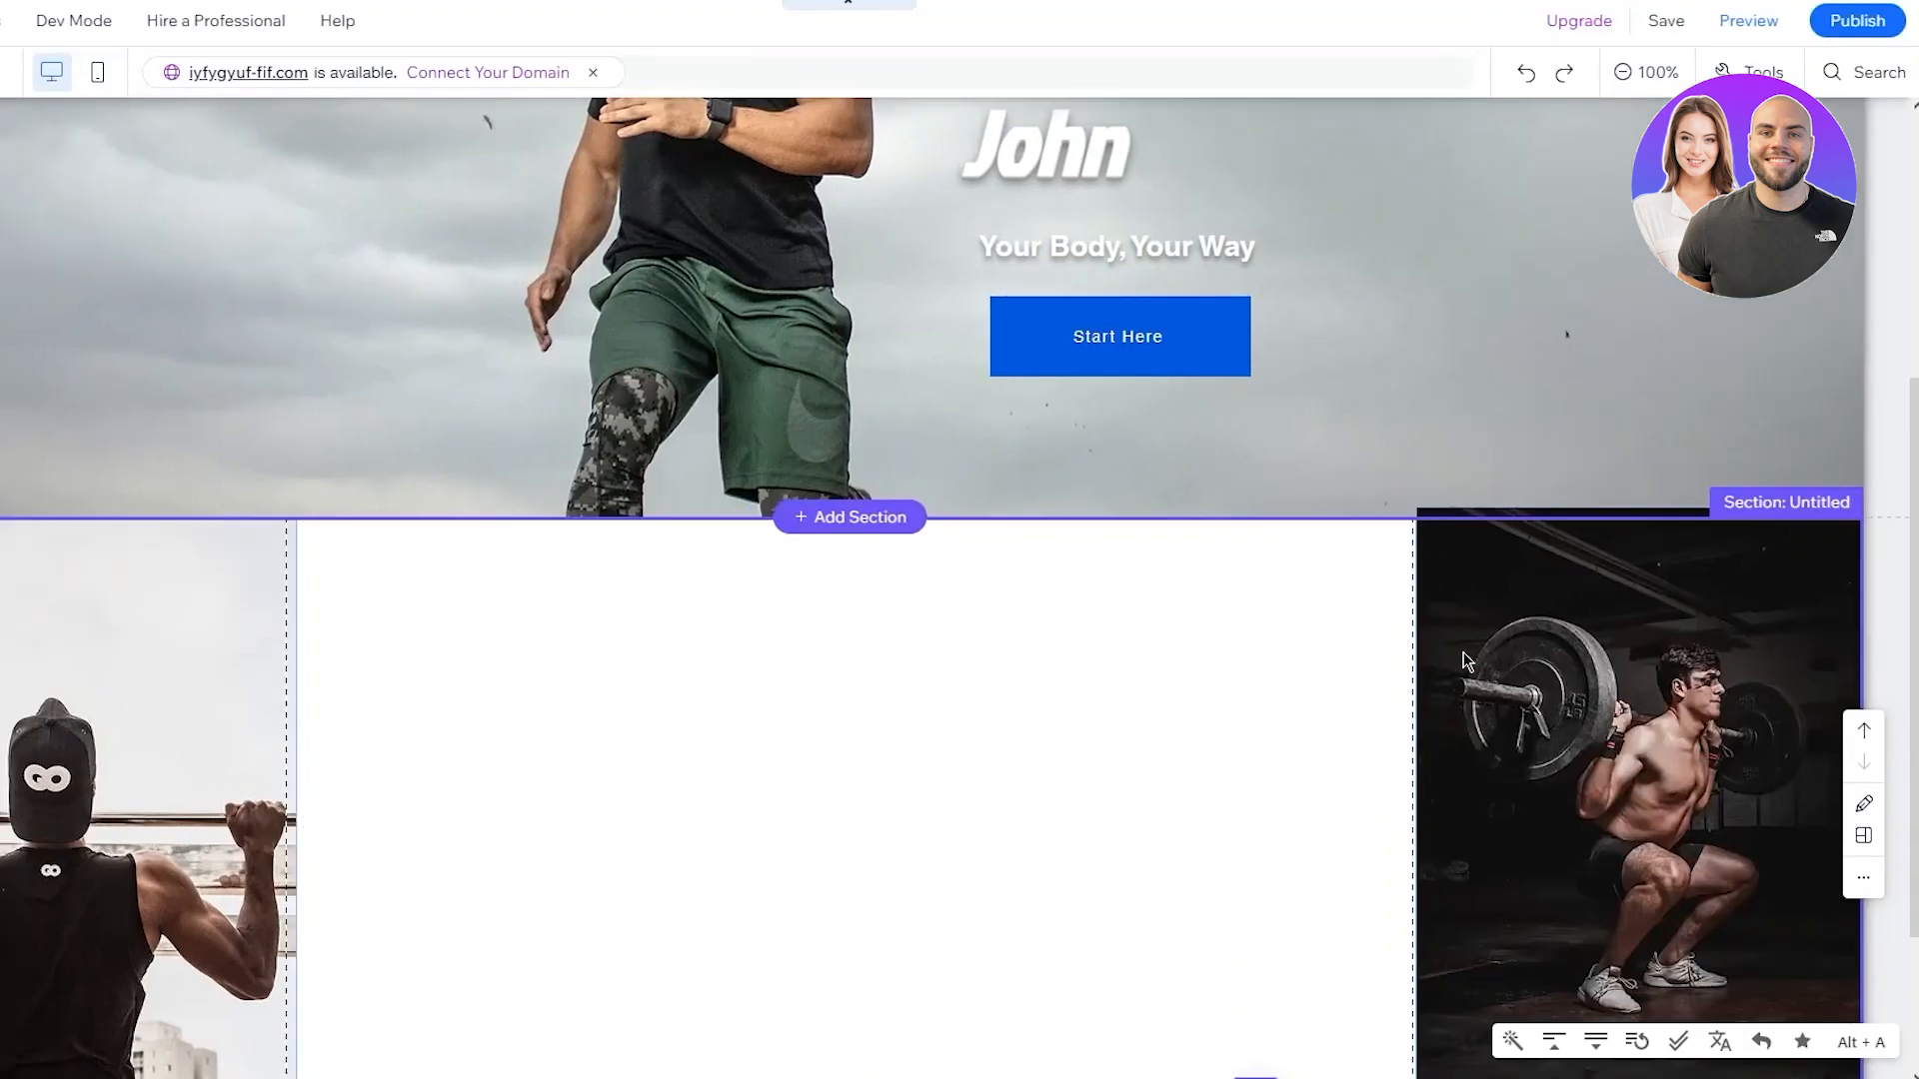
Nudge the barbell squat photo slightly right and down
scroll(1341, 724, down, 2)
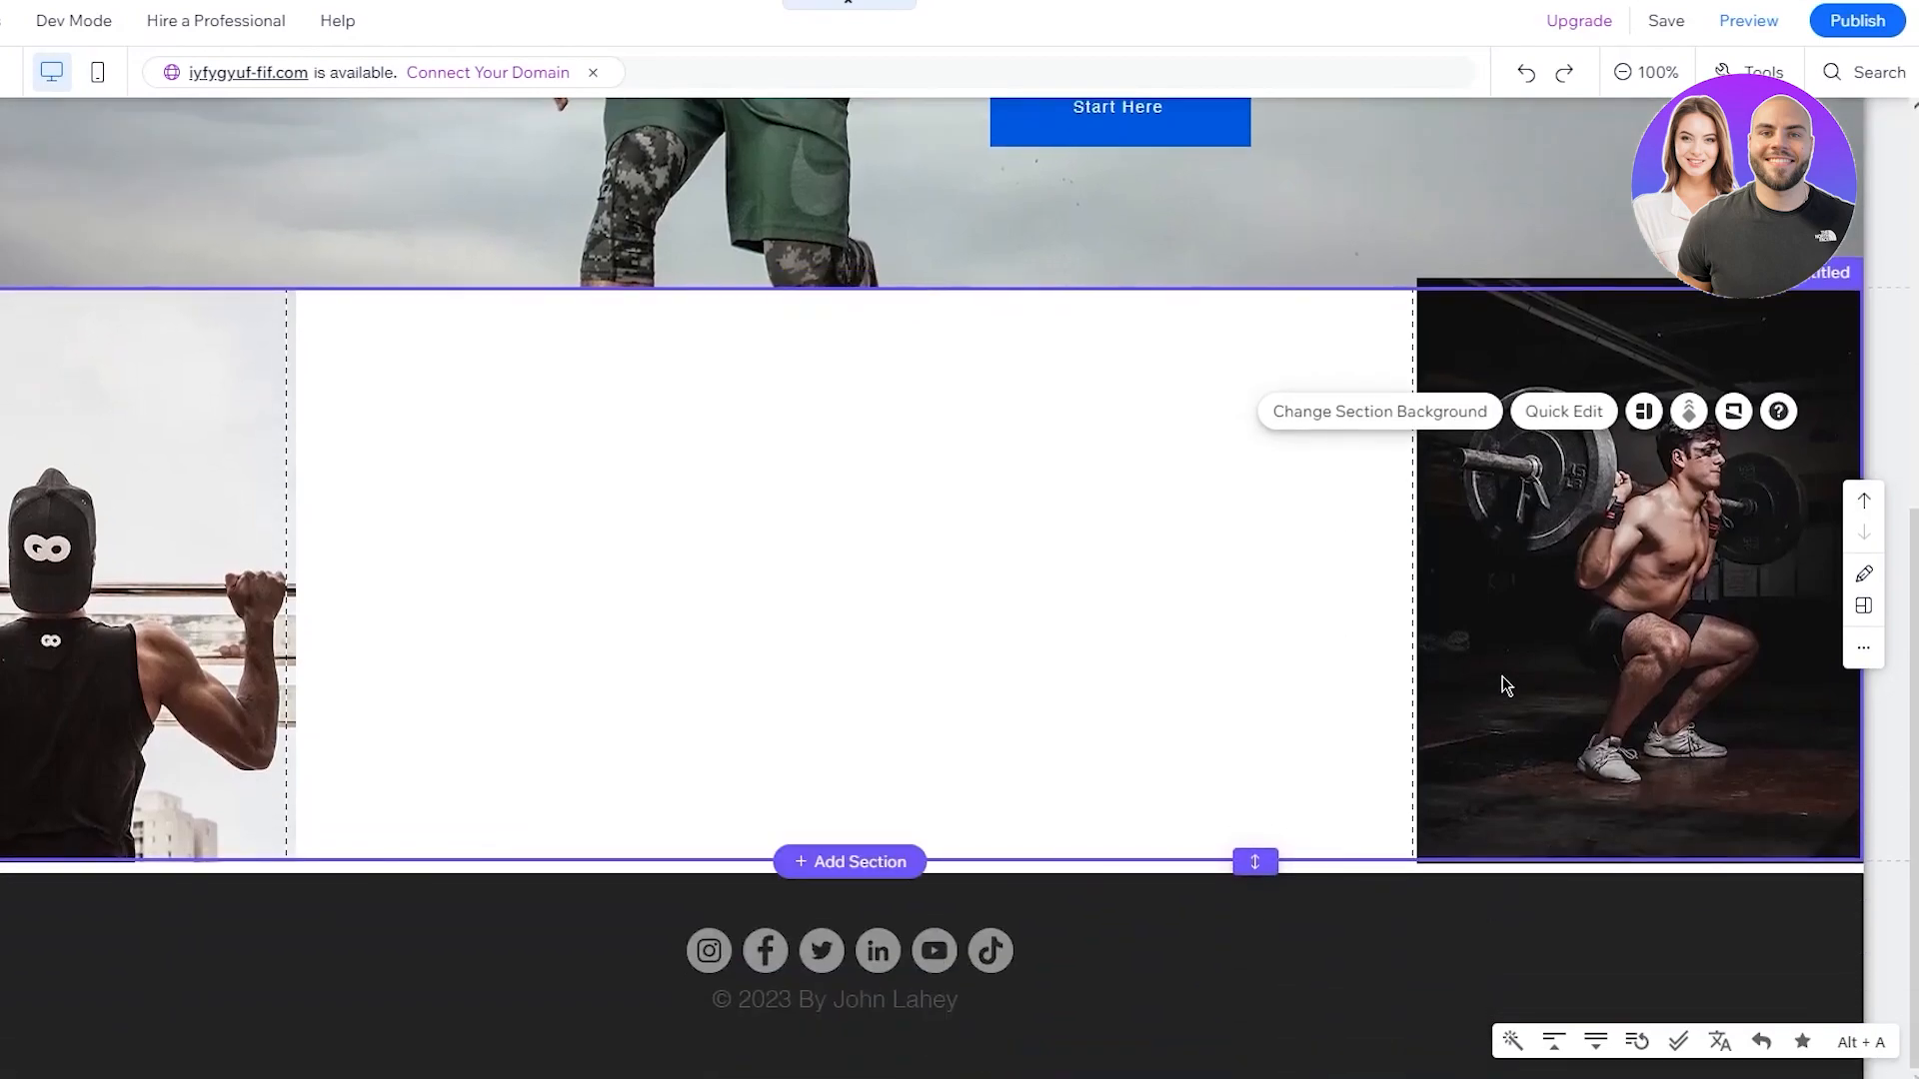
click(1424, 298)
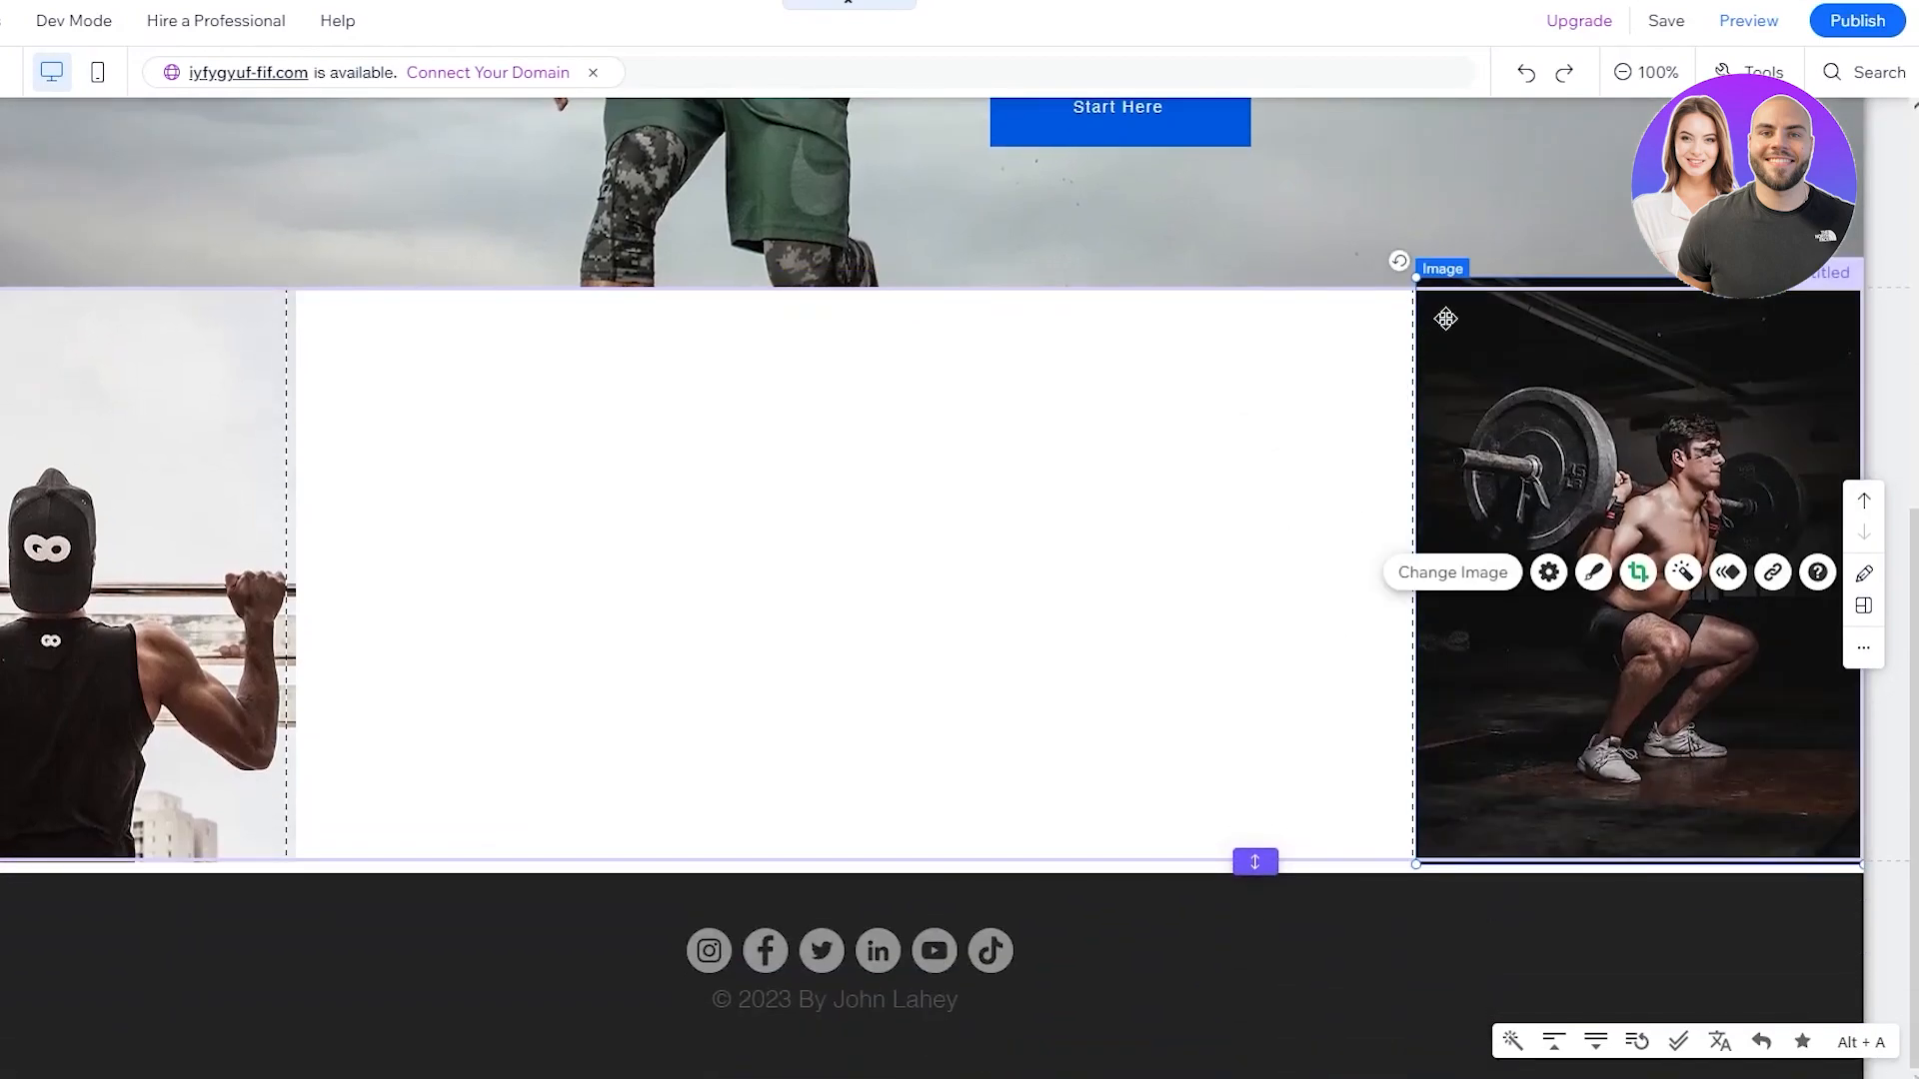
drag(1423, 290, 1429, 298)
click(1291, 384)
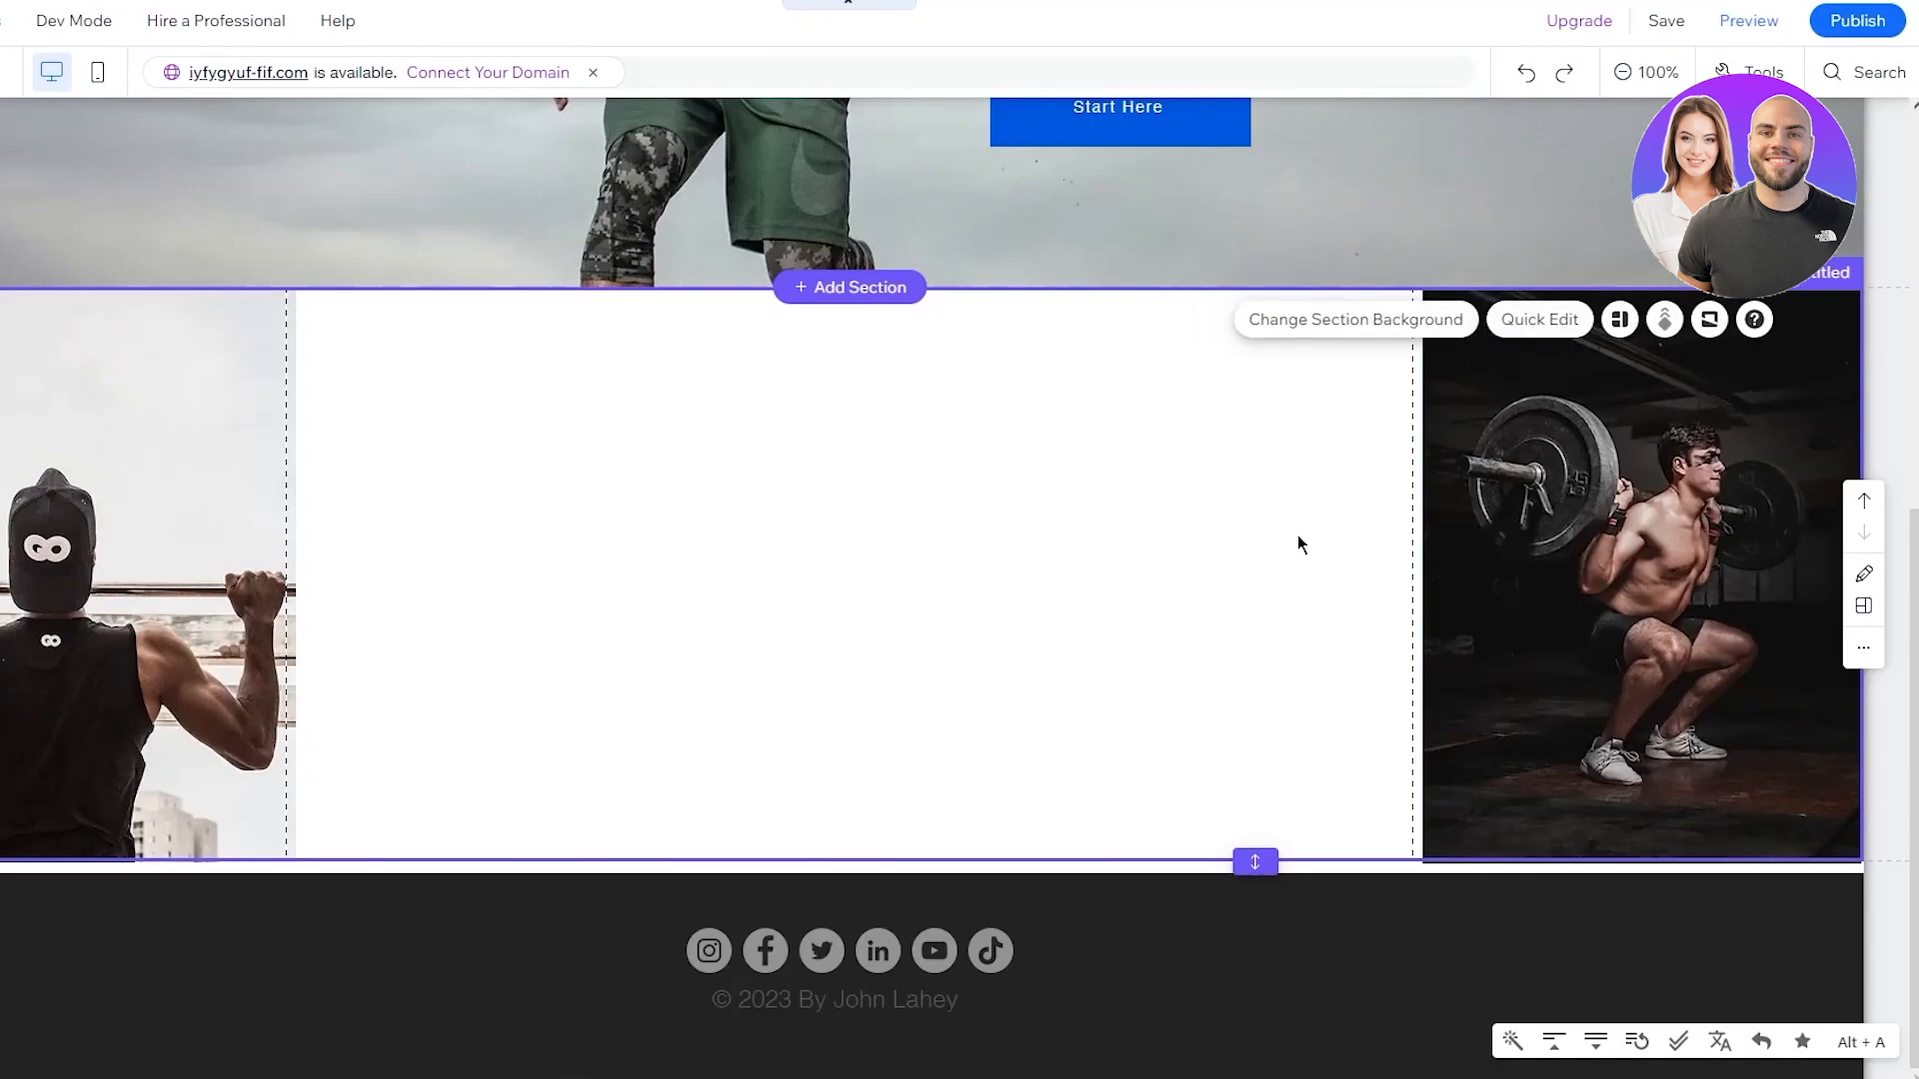
click(1297, 959)
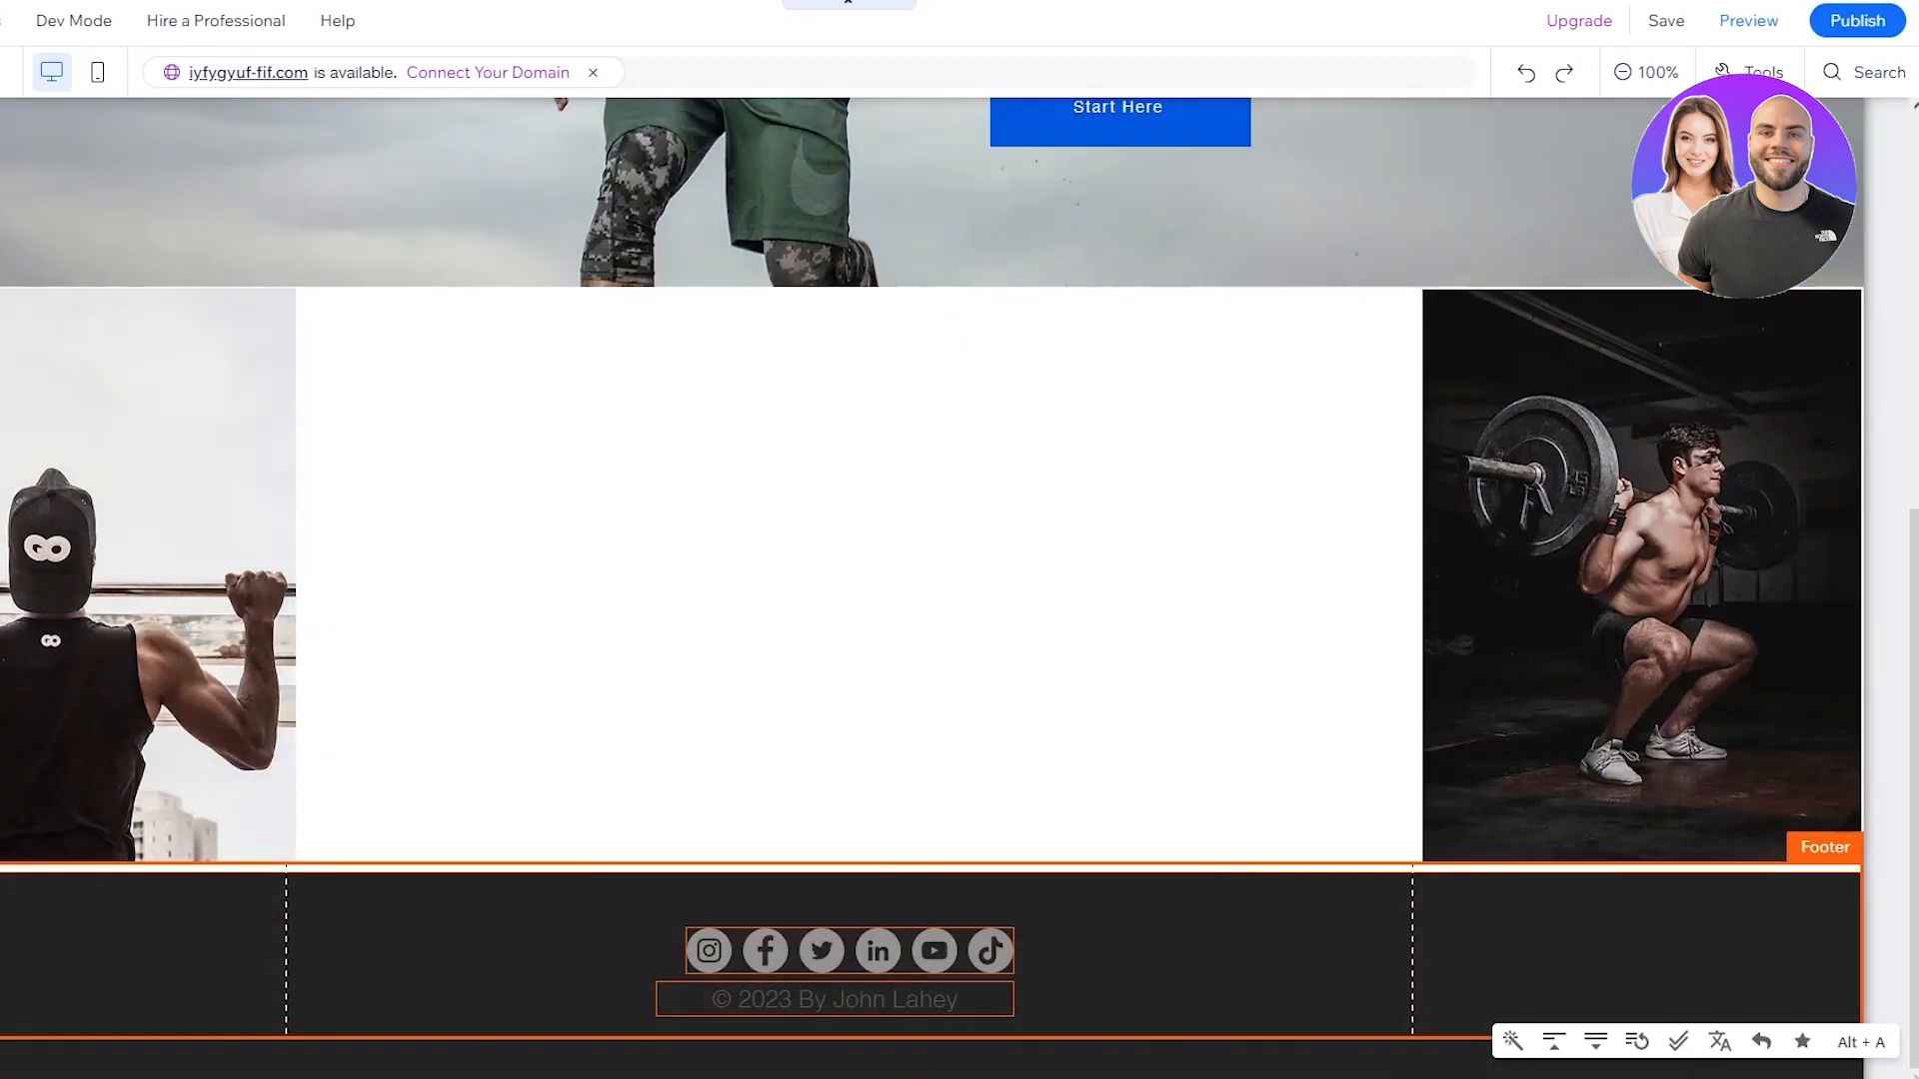
Add a Heading 2 text element and move it up into the middle section
click(0, 185)
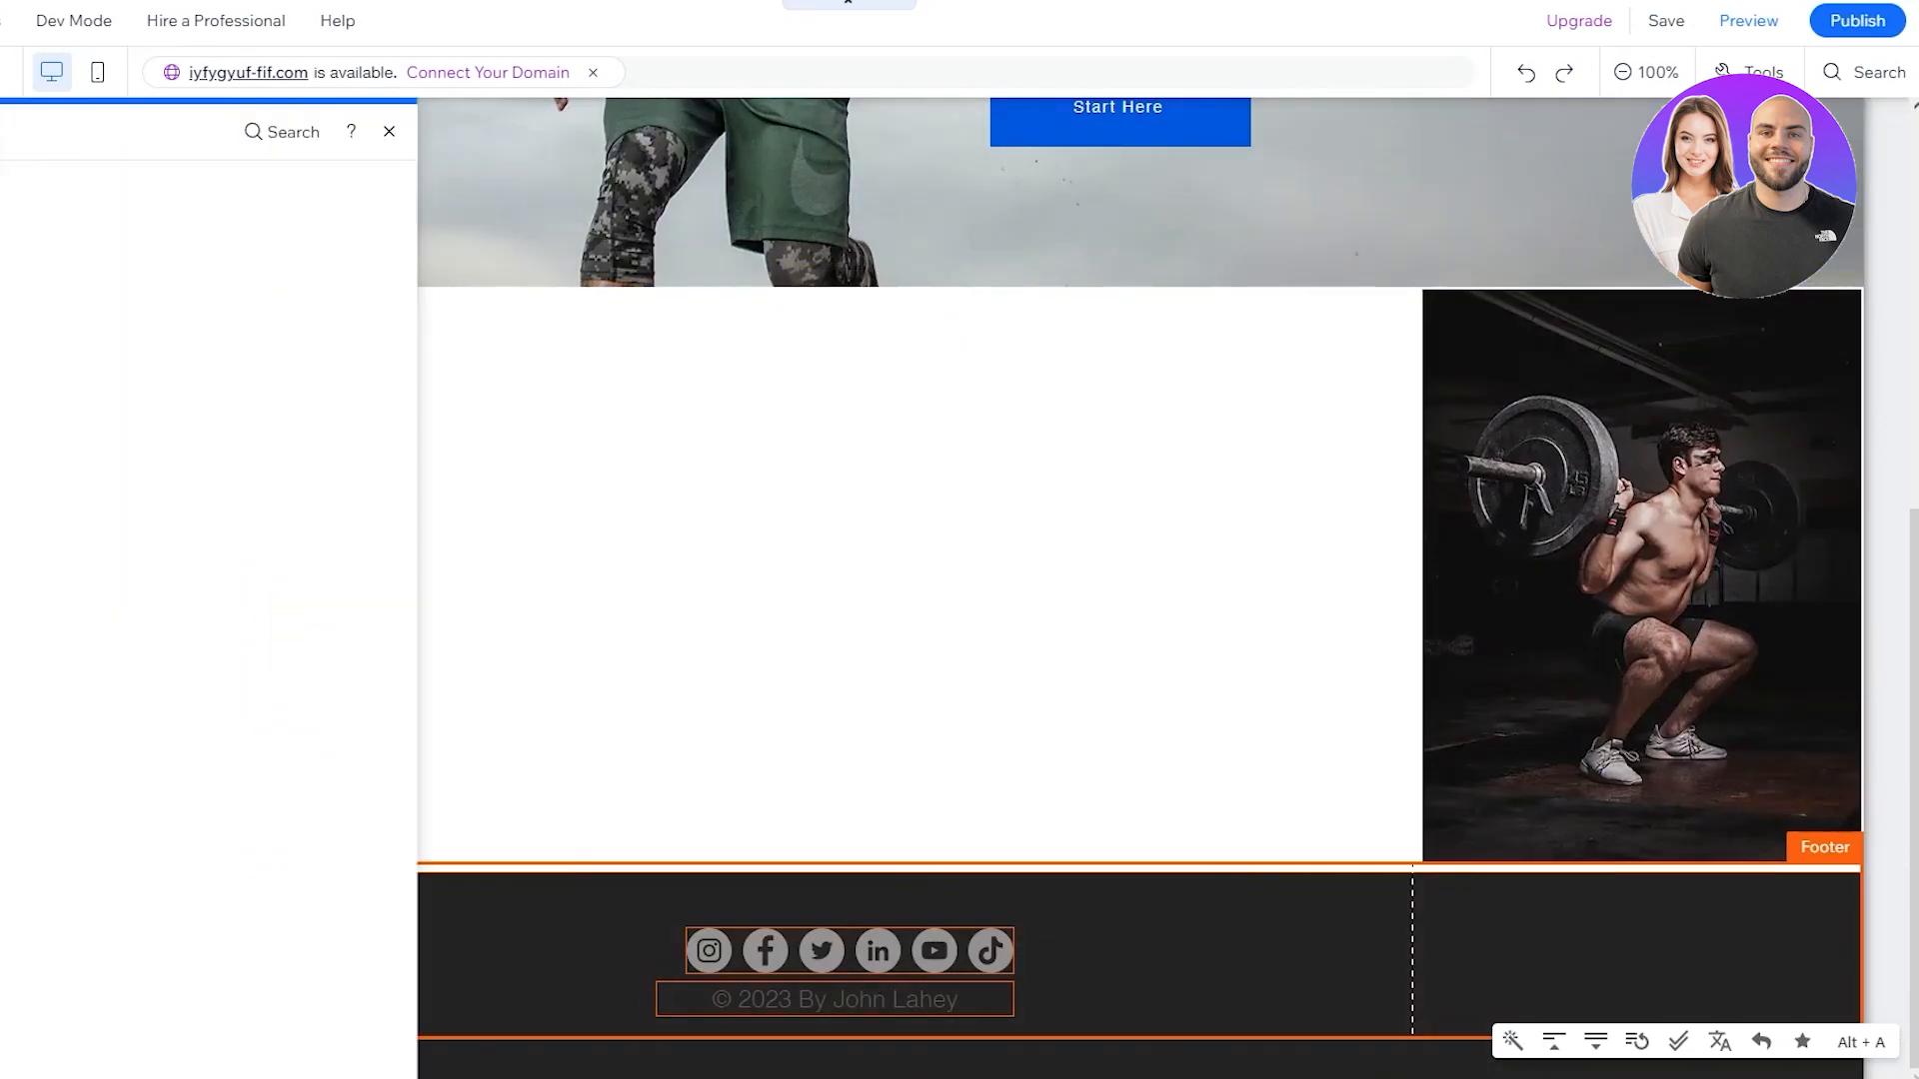
click(2, 191)
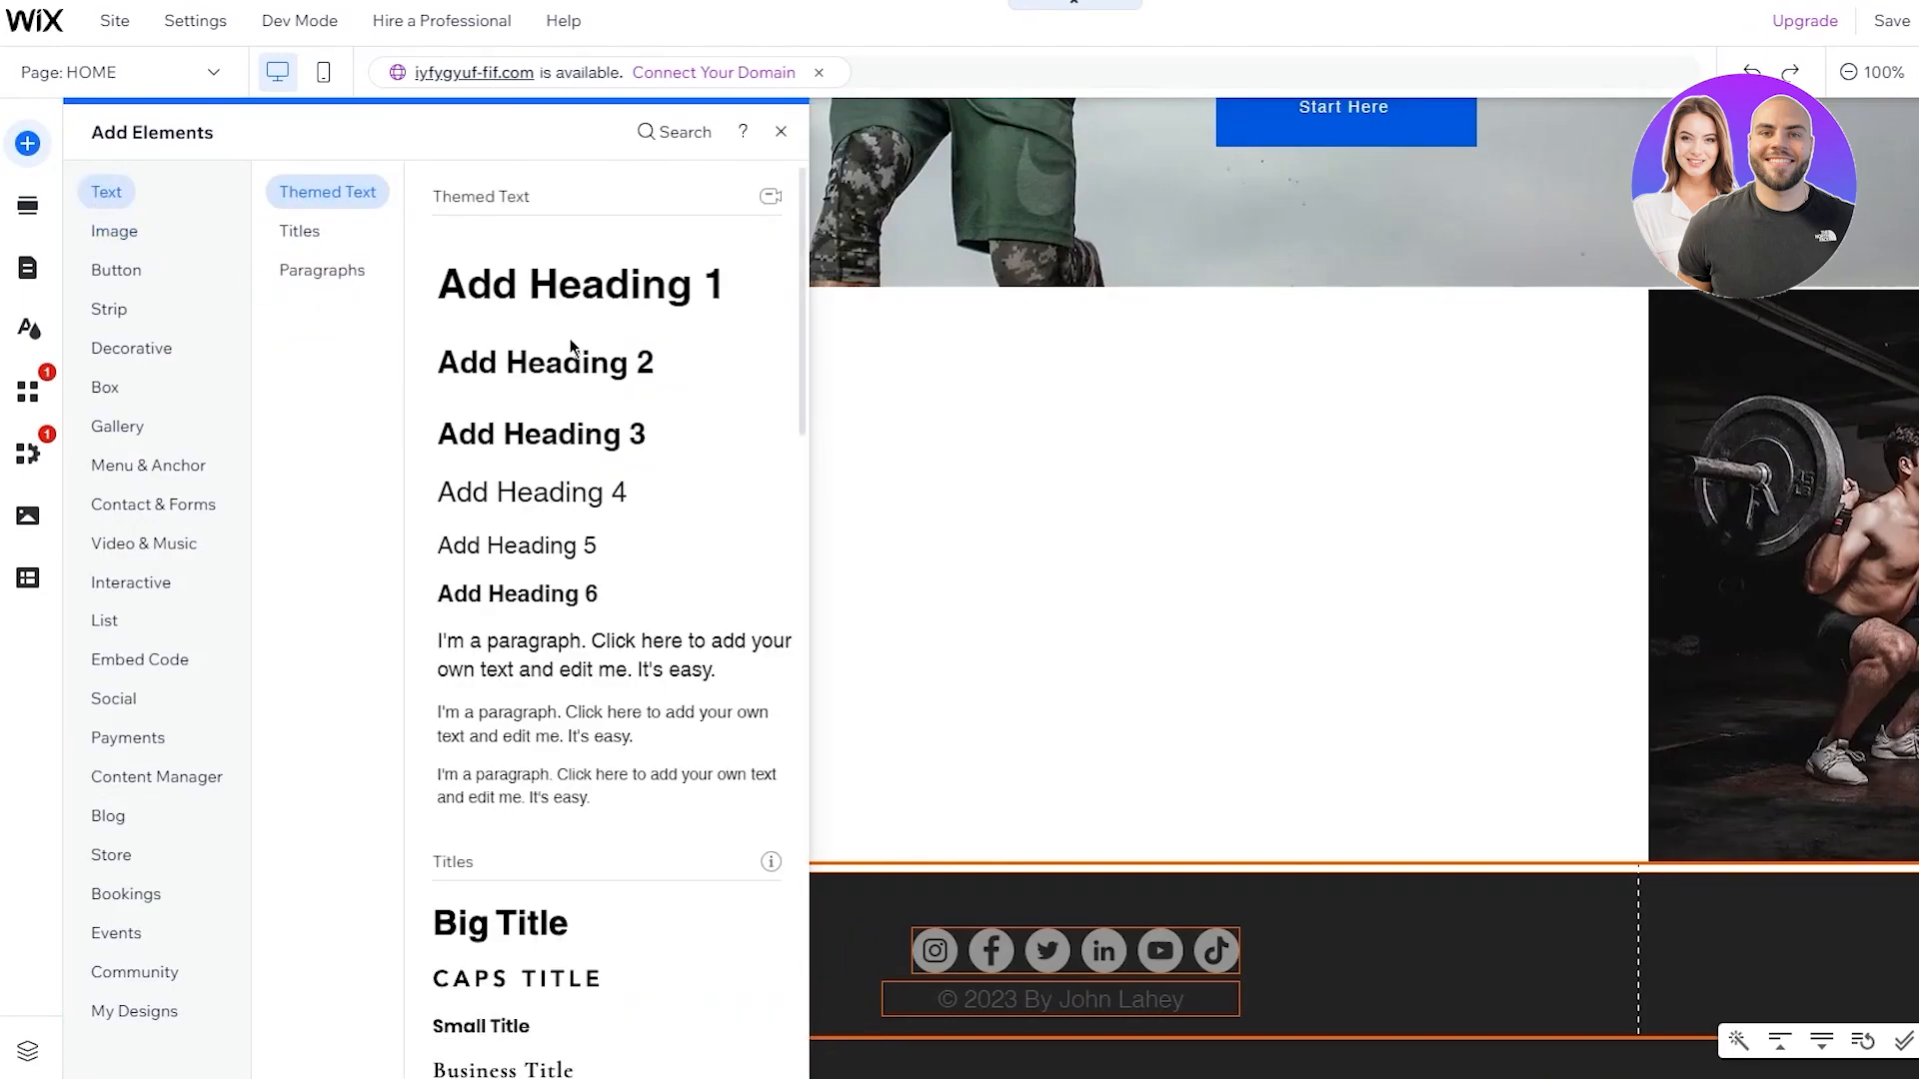
click(533, 378)
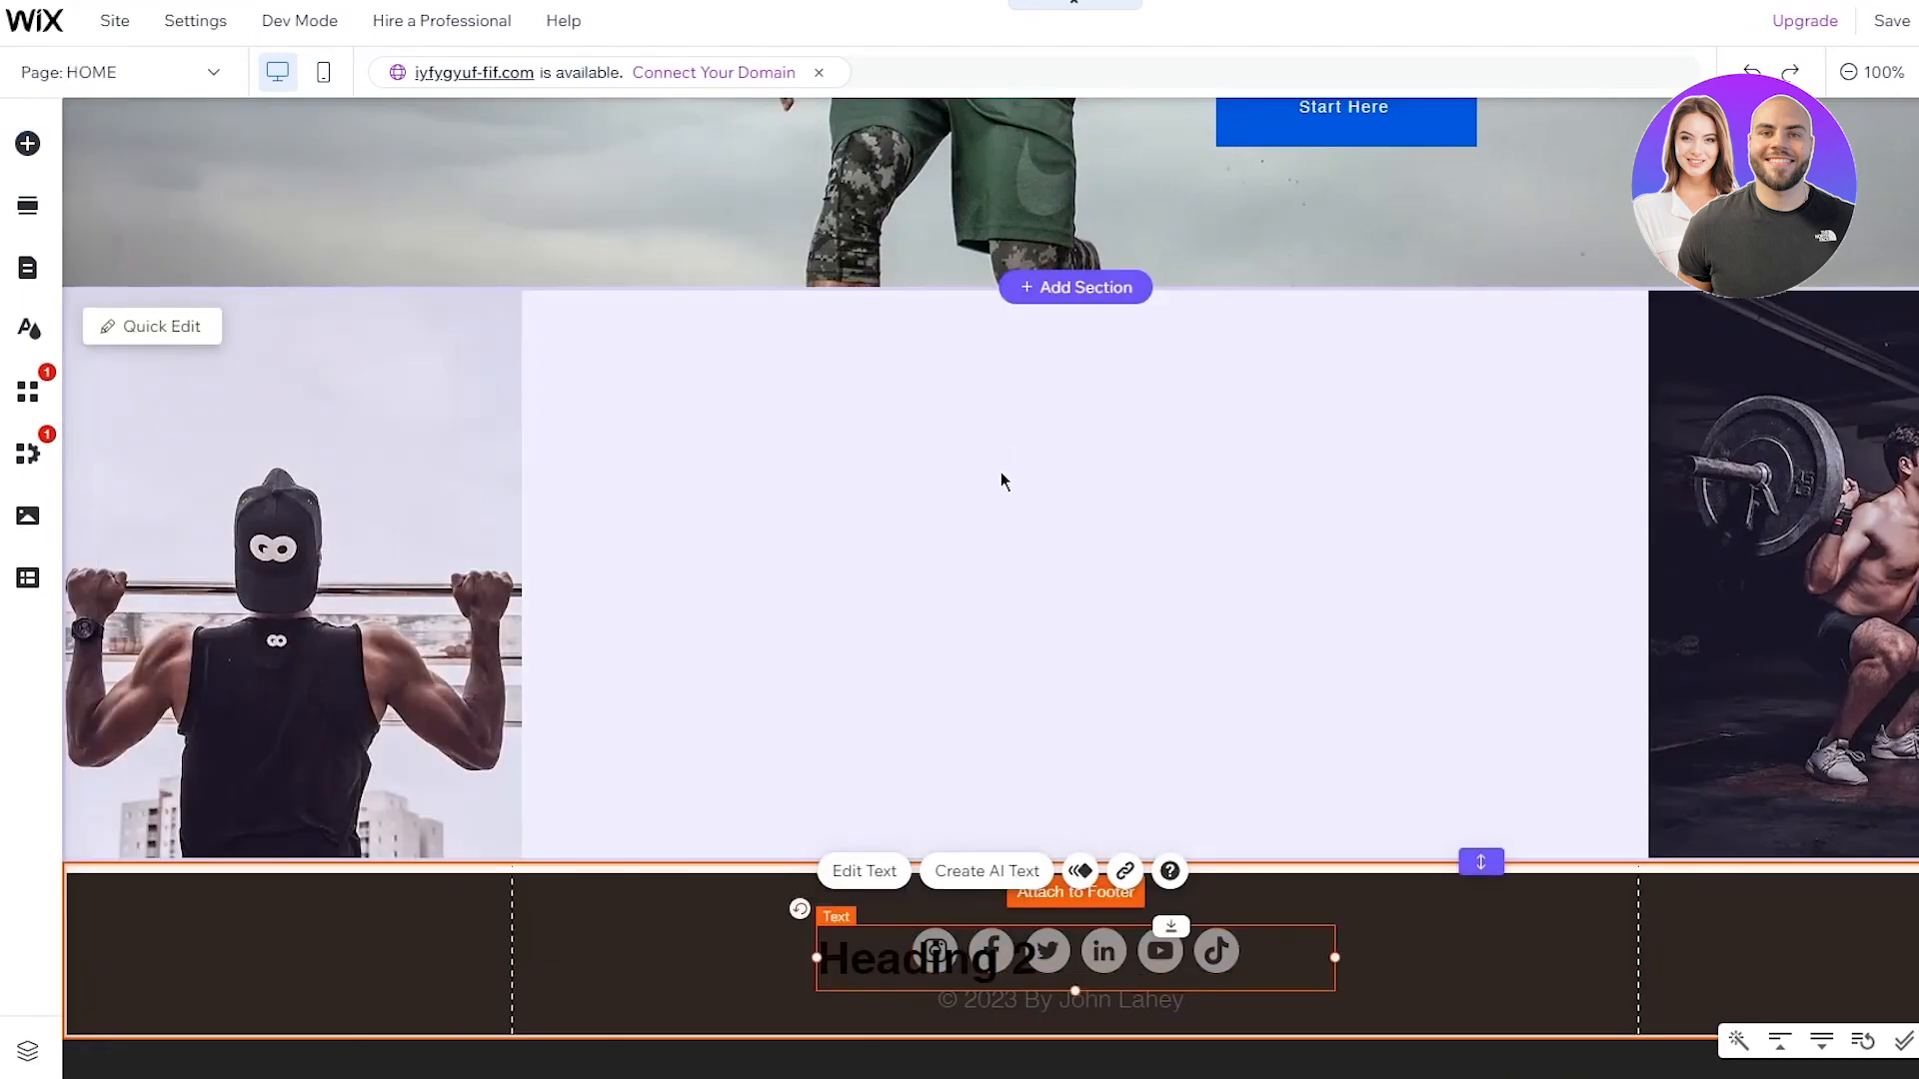
drag(1050, 940, 1074, 398)
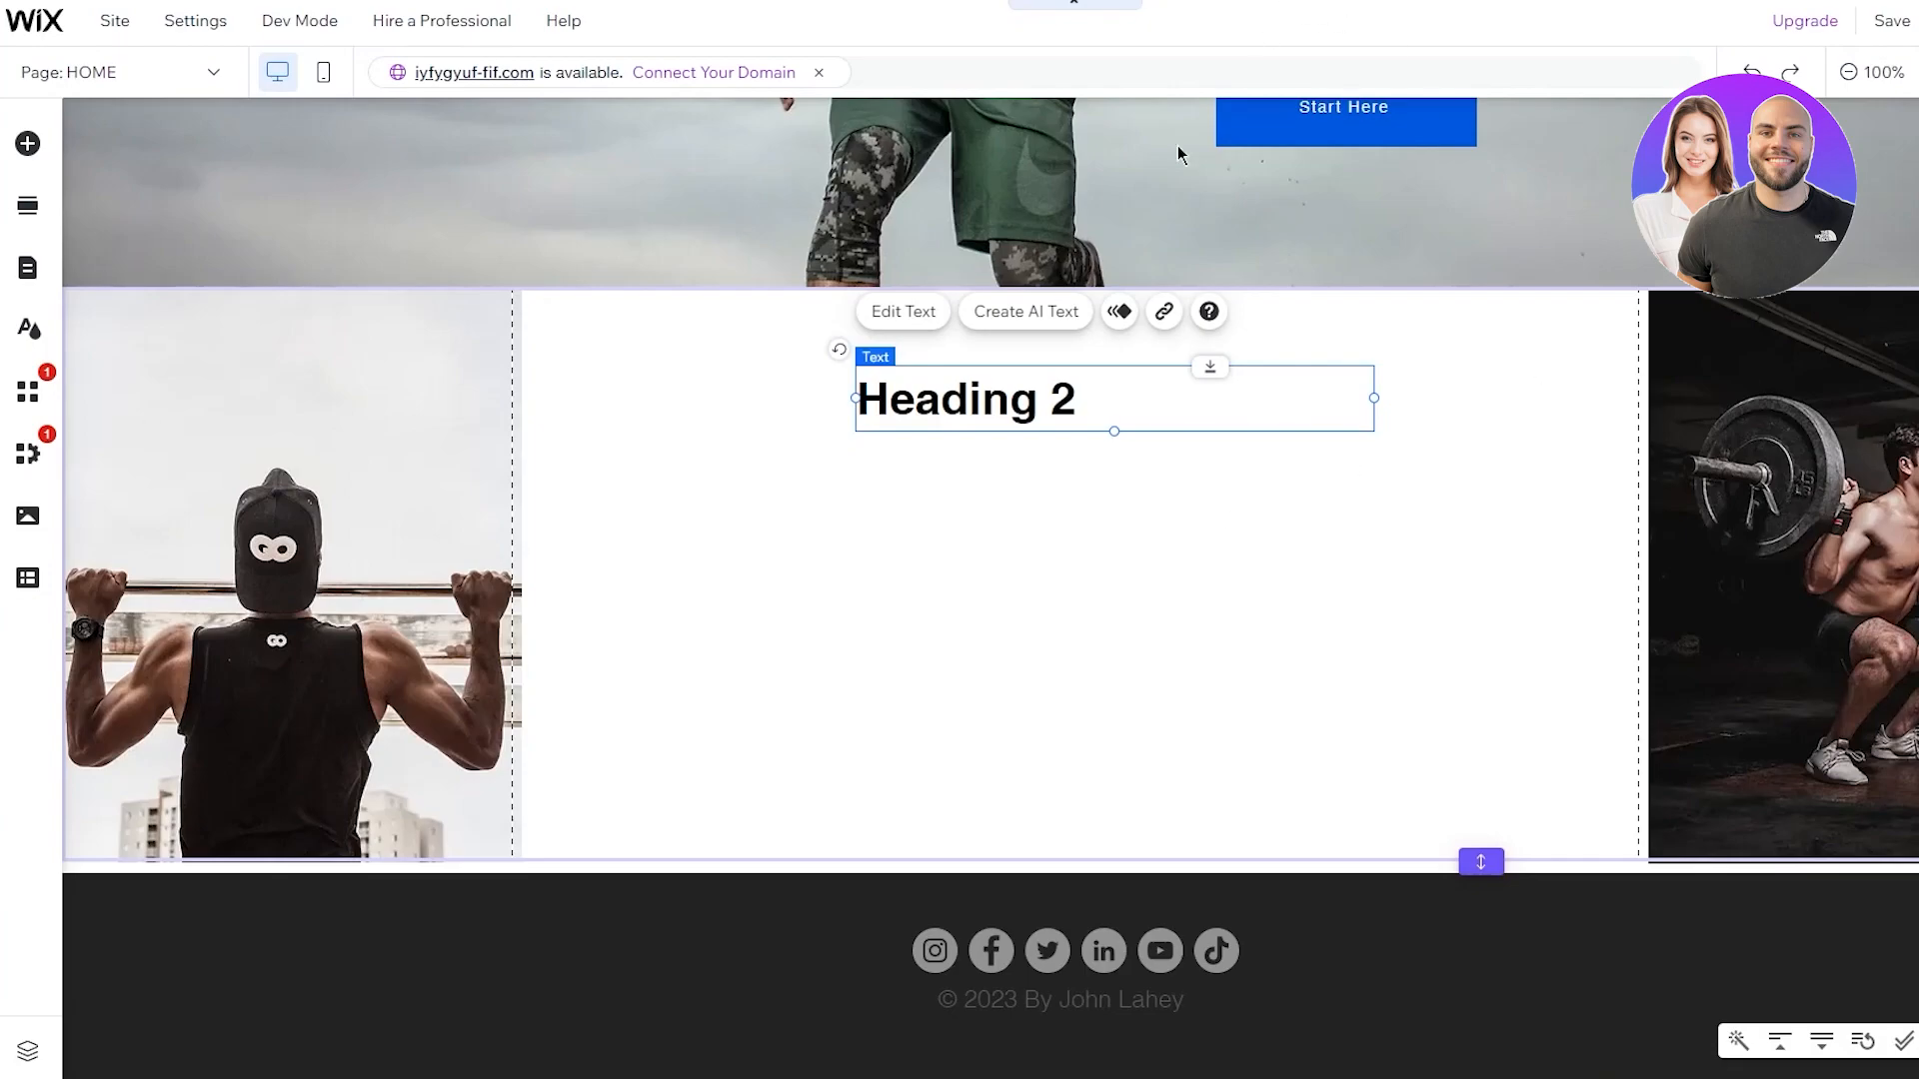
Change the heading text to 'GET FIT RIGHT NOW'
double_click(1101, 407)
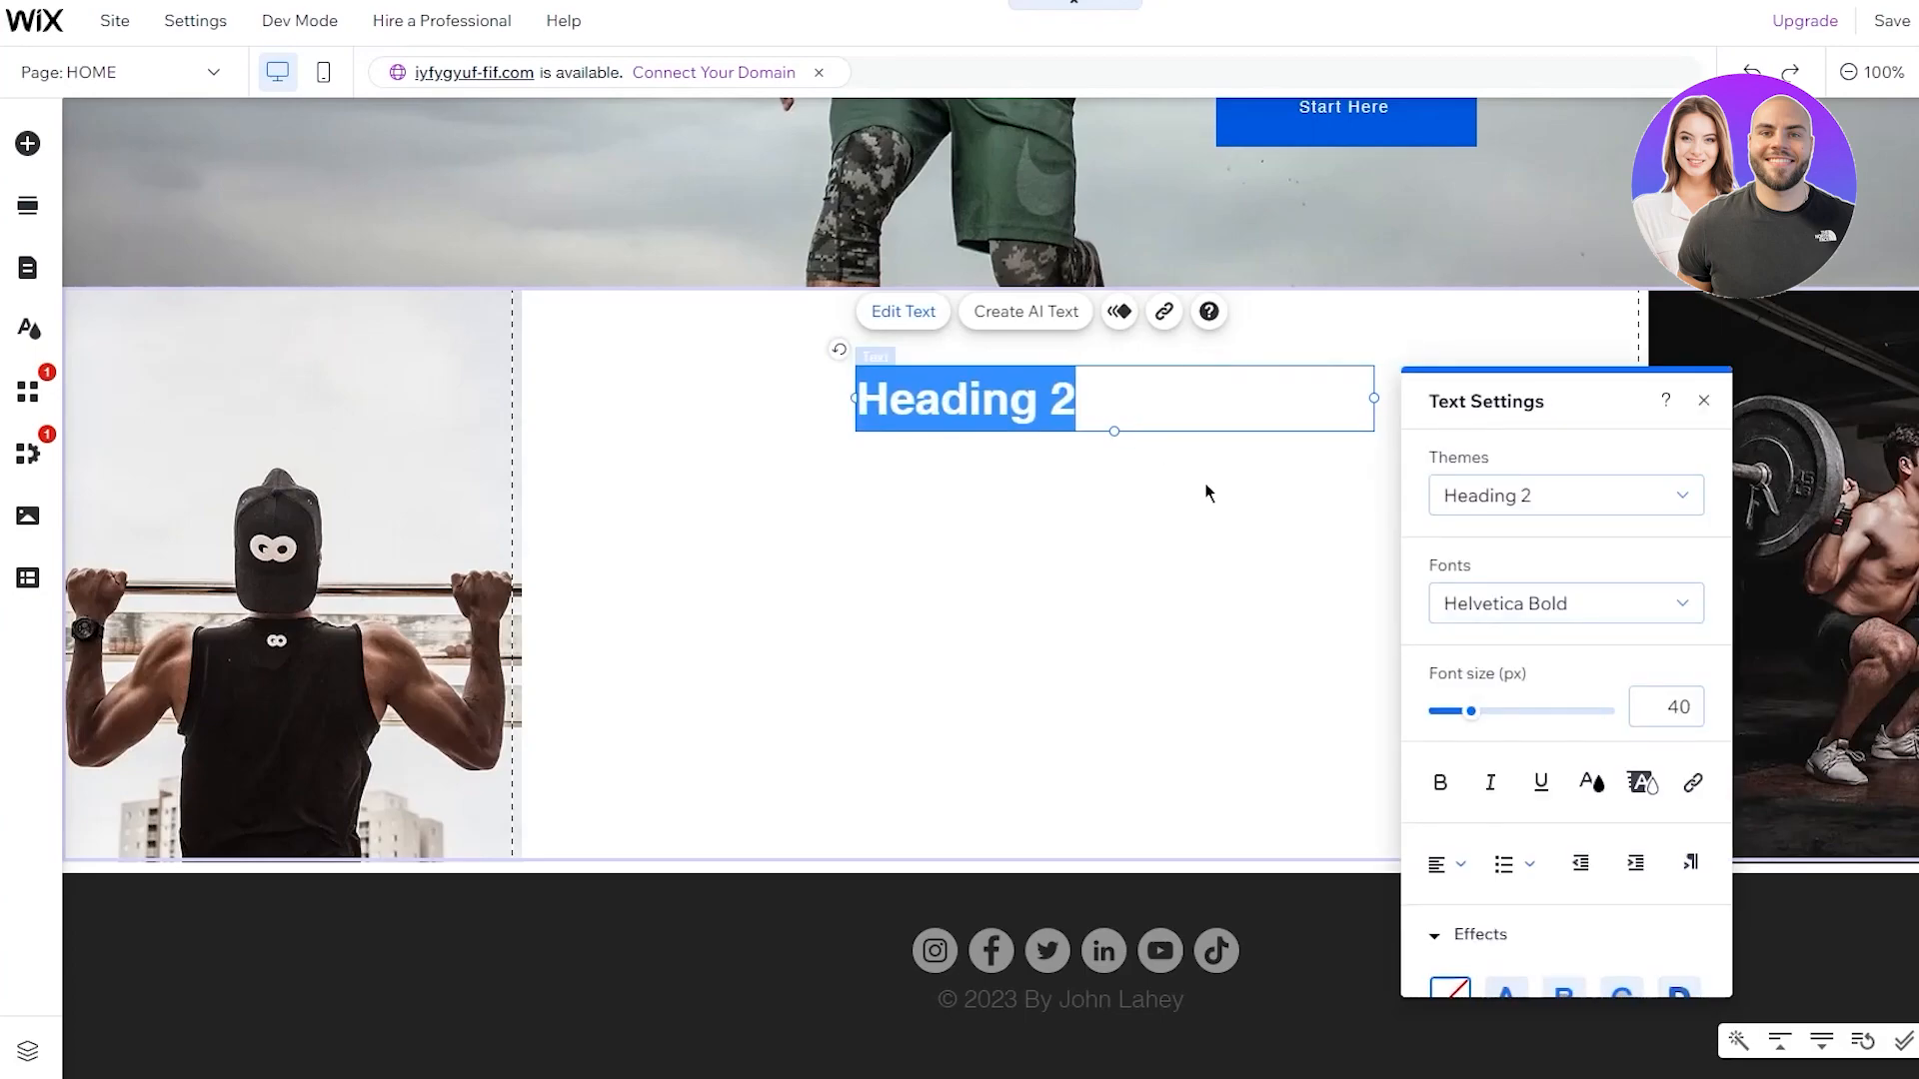
text(GE)
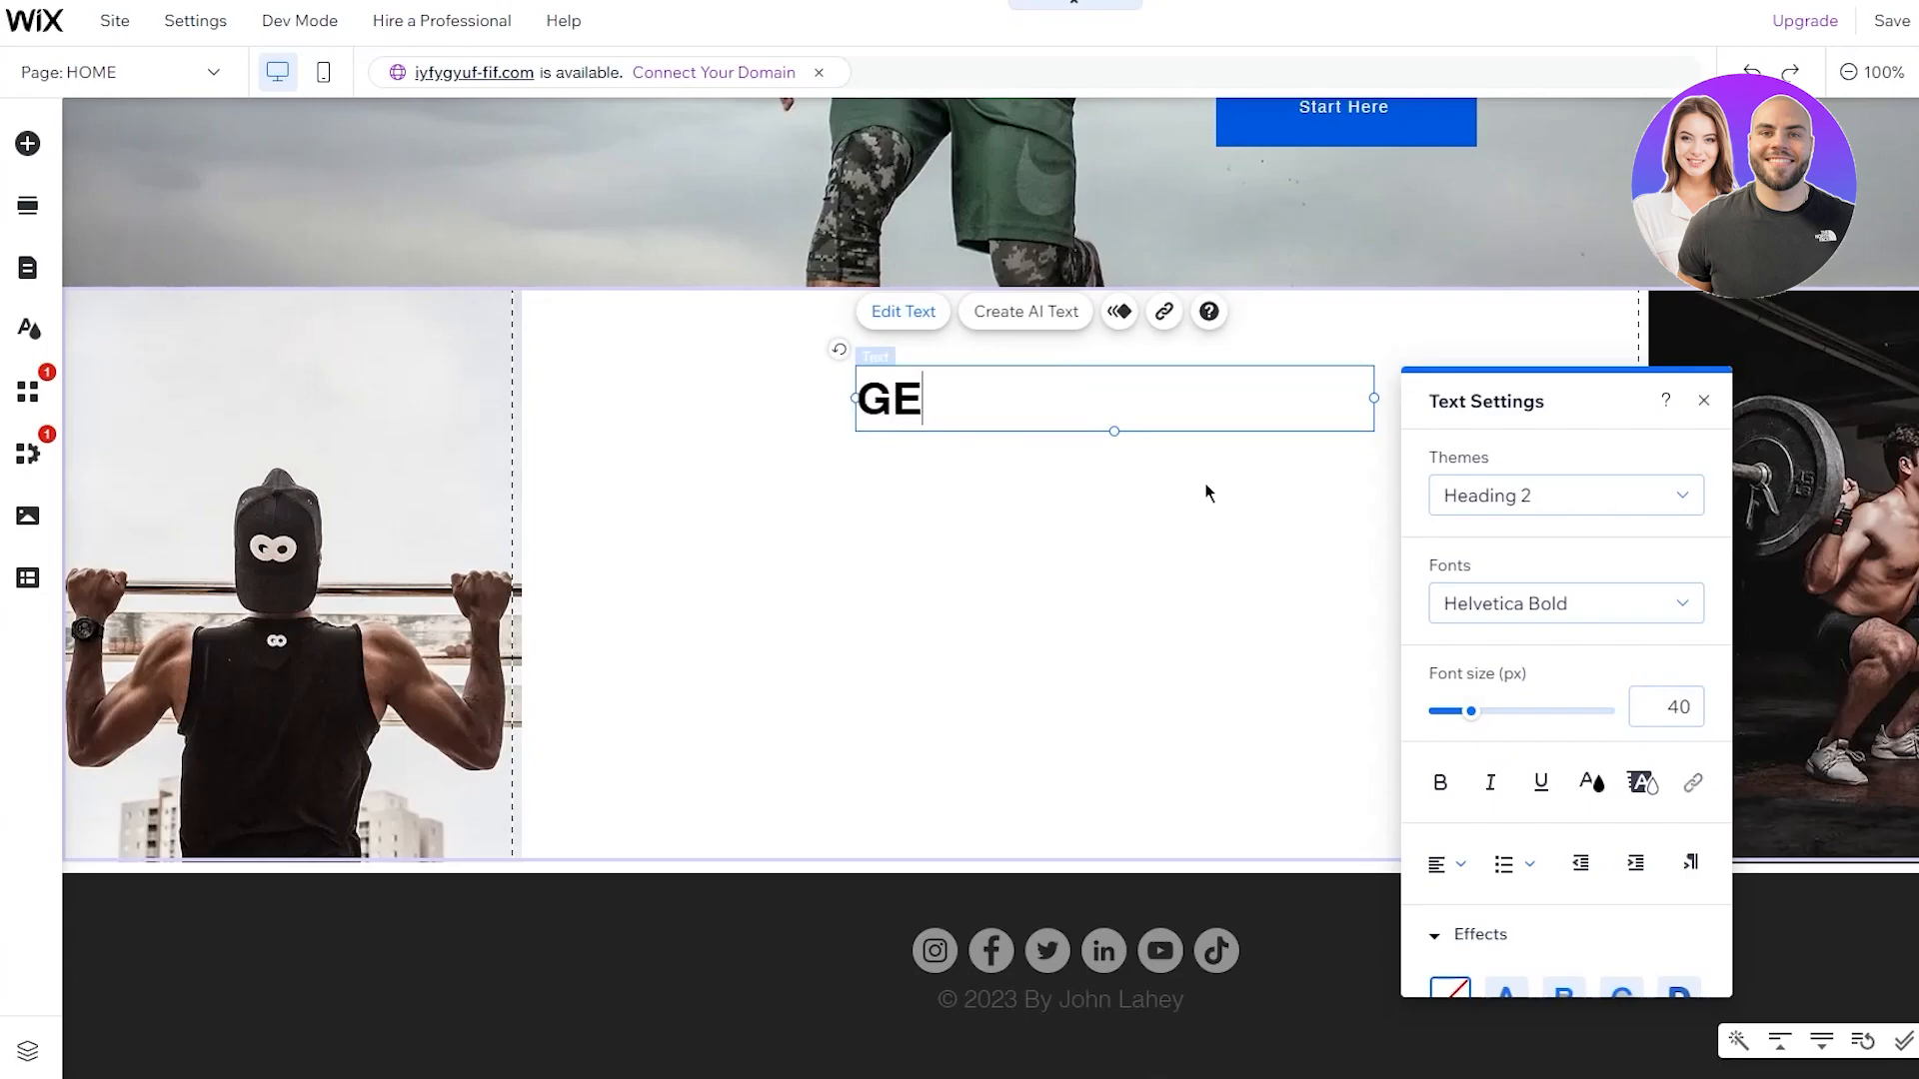
text(T FIT)
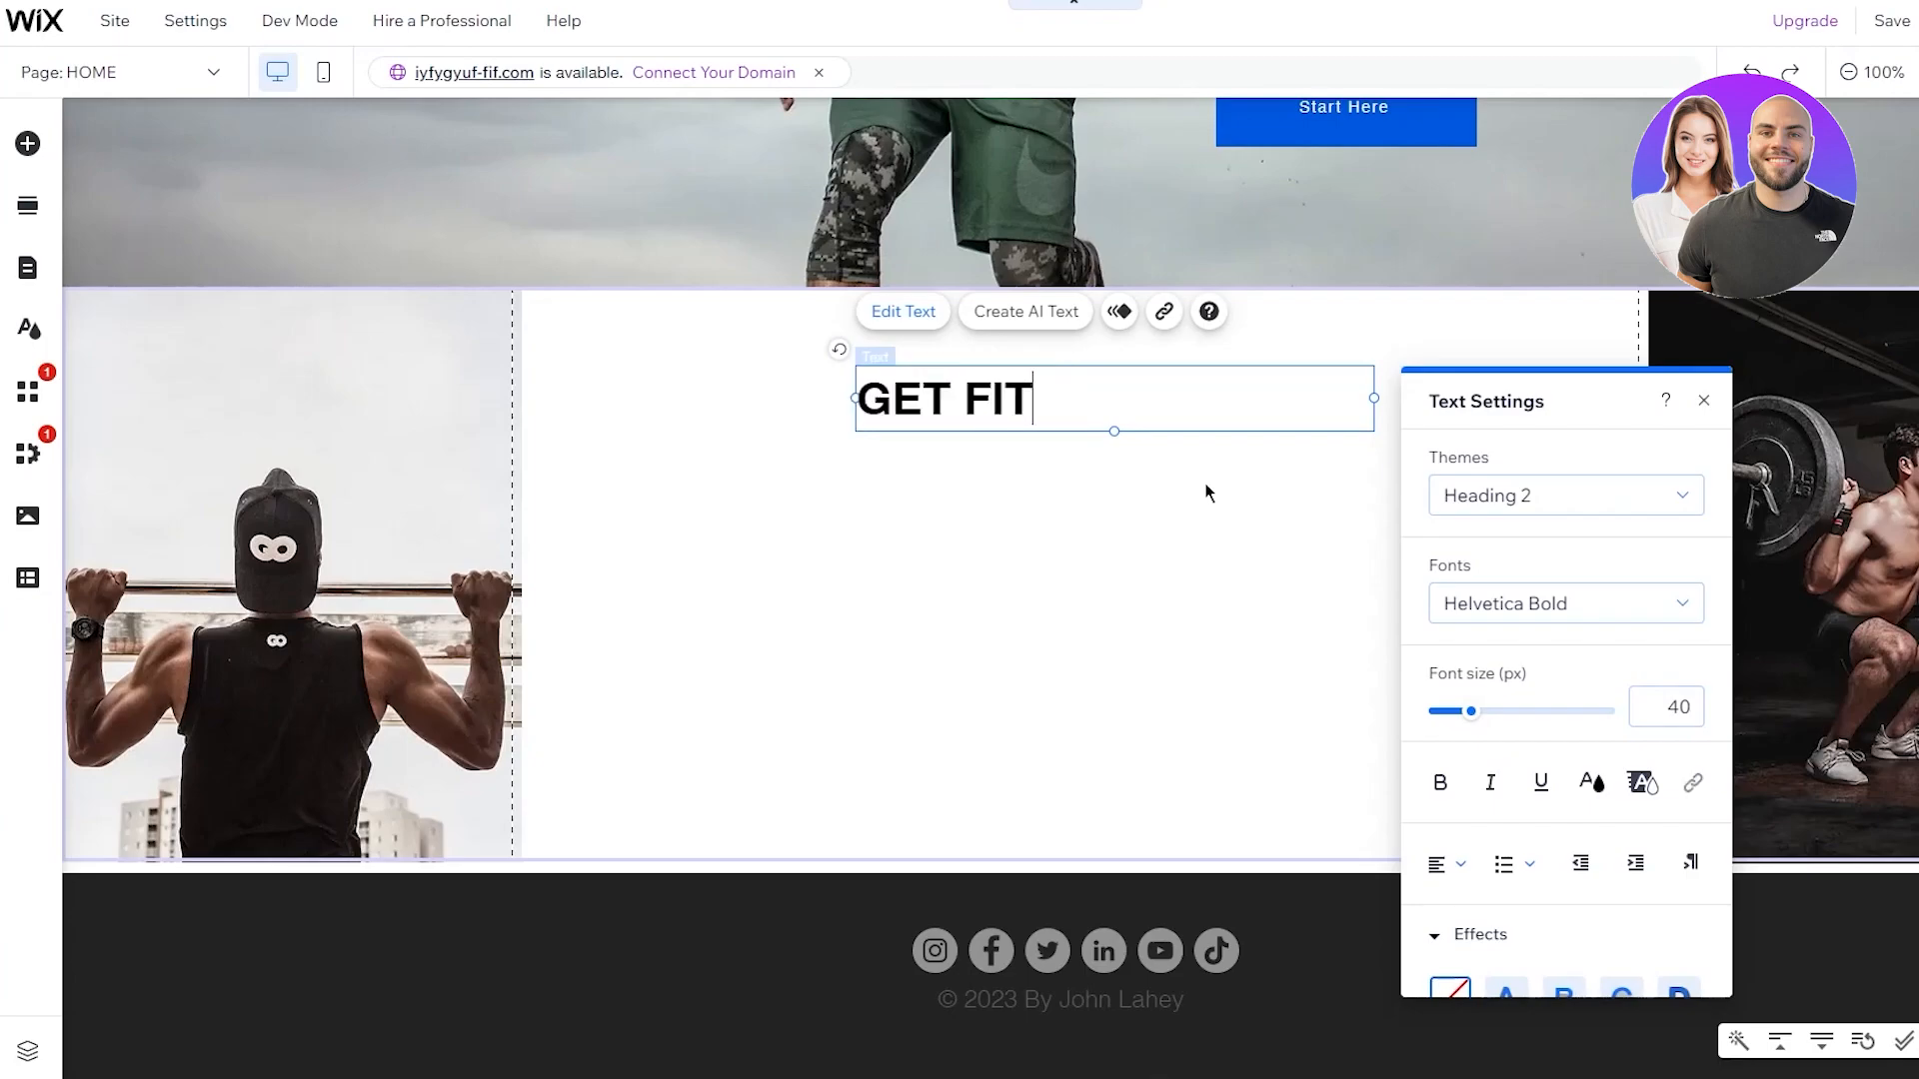
text( RIH)
key(BackSpace)
text(GHT Now)
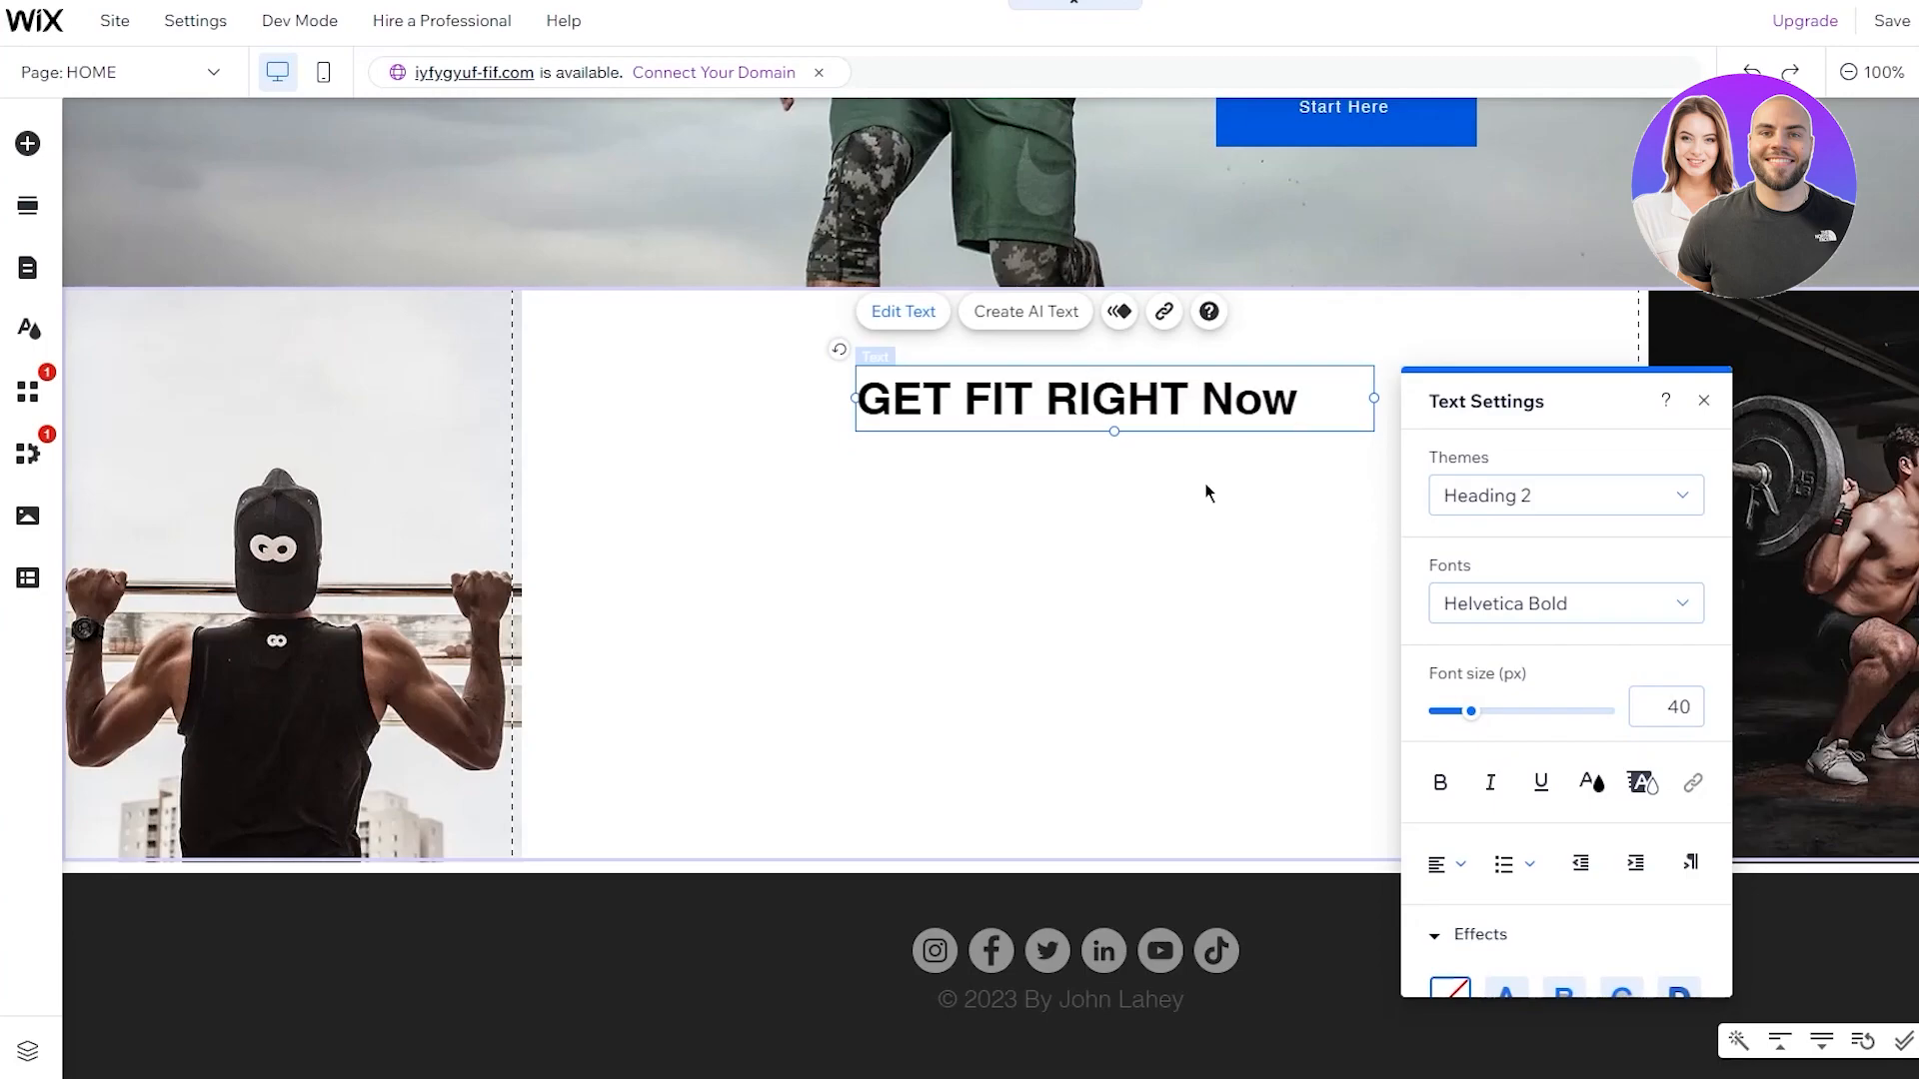
key(BackSpace)
key(BackSpace)
text(OW)
click(1114, 529)
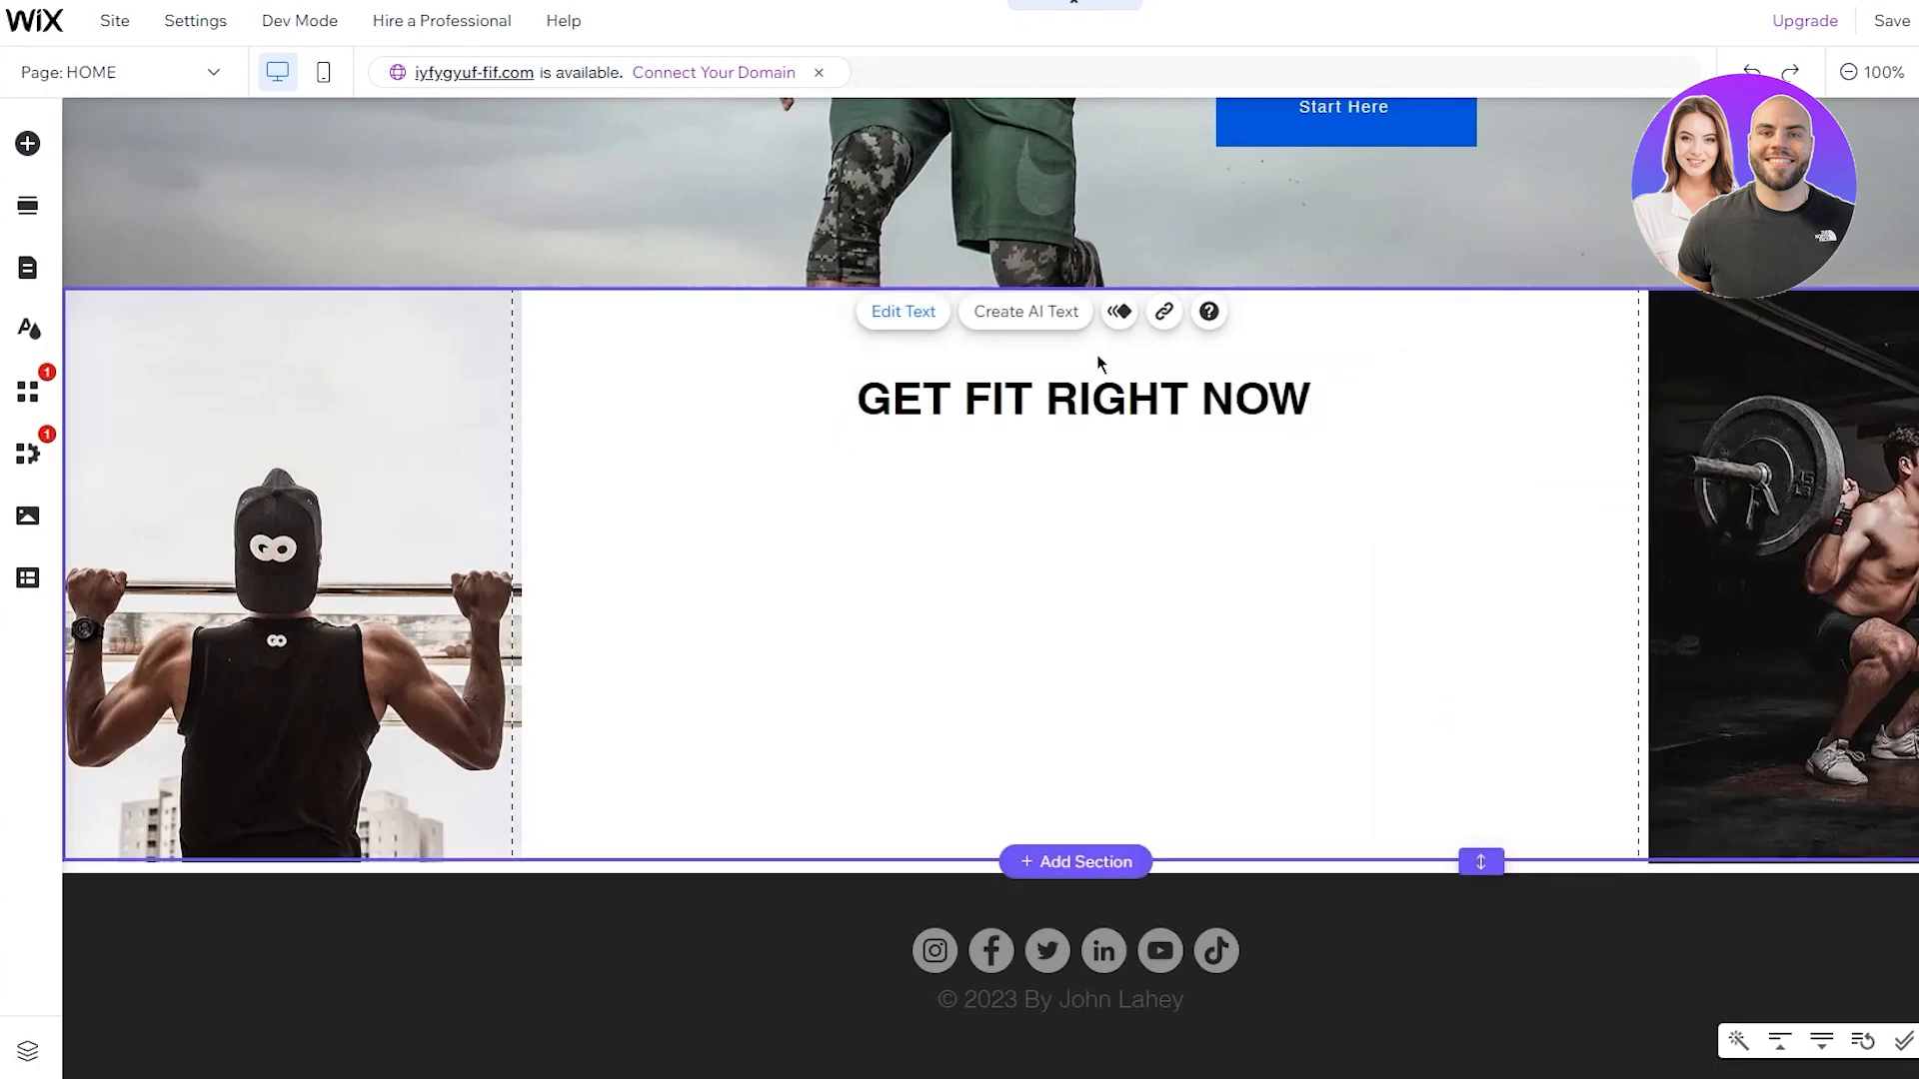
click(1271, 413)
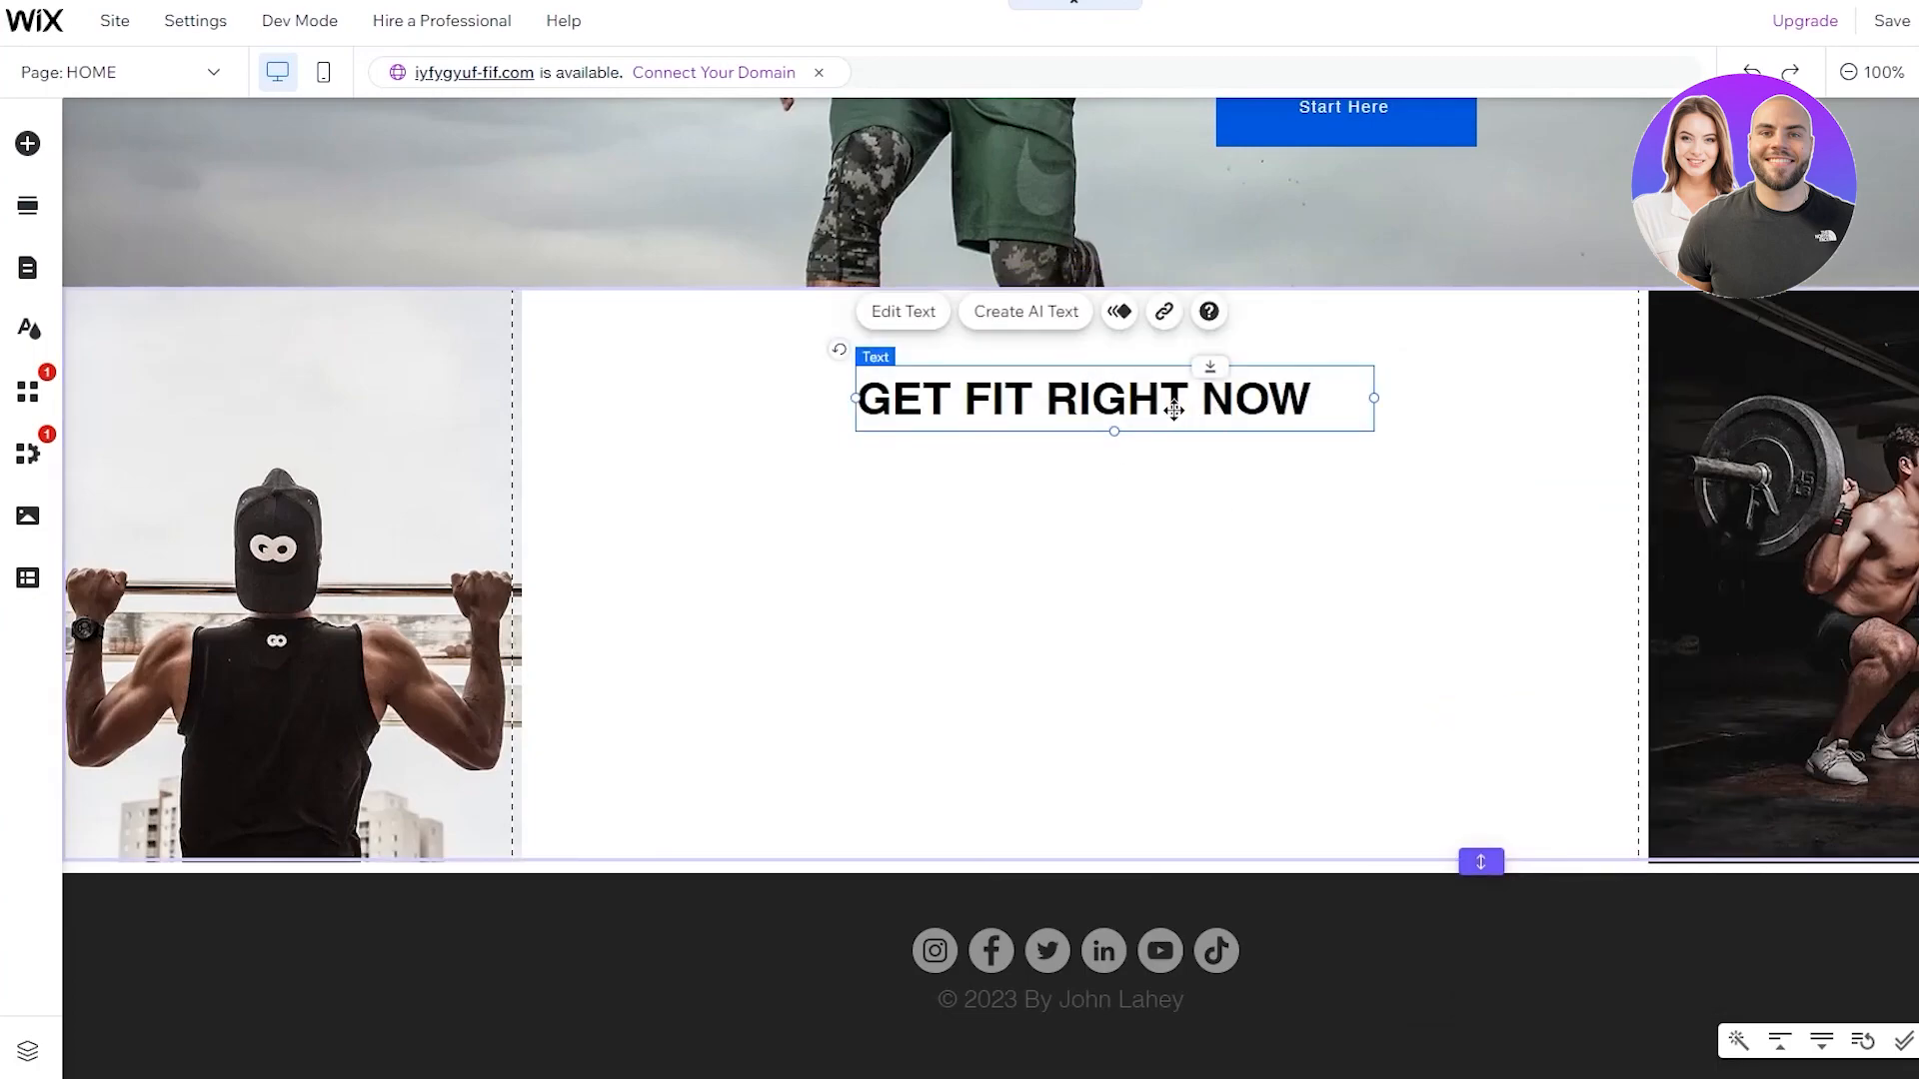
mouse_move(1160, 409)
mouse_down()
mouse_move(1126, 415)
mouse_move(1169, 418)
mouse_up()
Centre-align the heading text and move the heading to the section's centre
double_click(1221, 409)
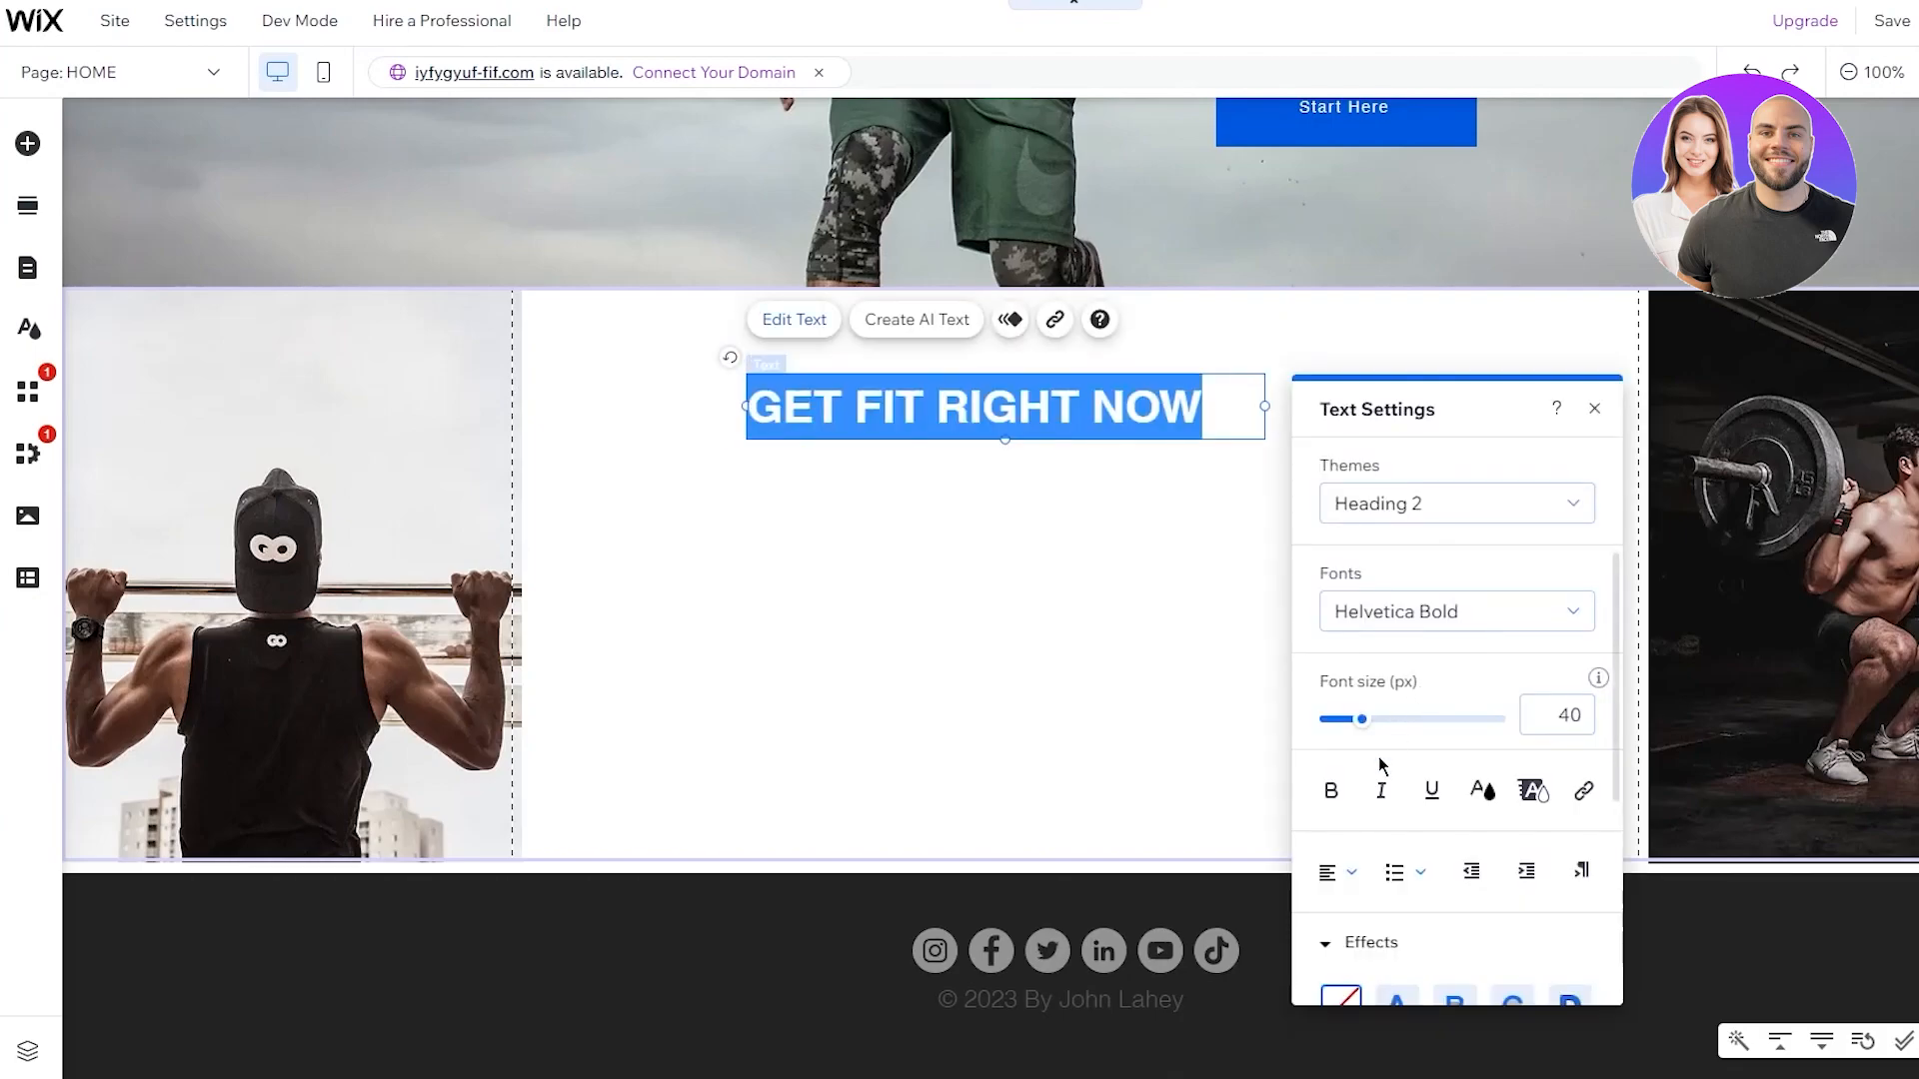
click(1337, 872)
click(1344, 902)
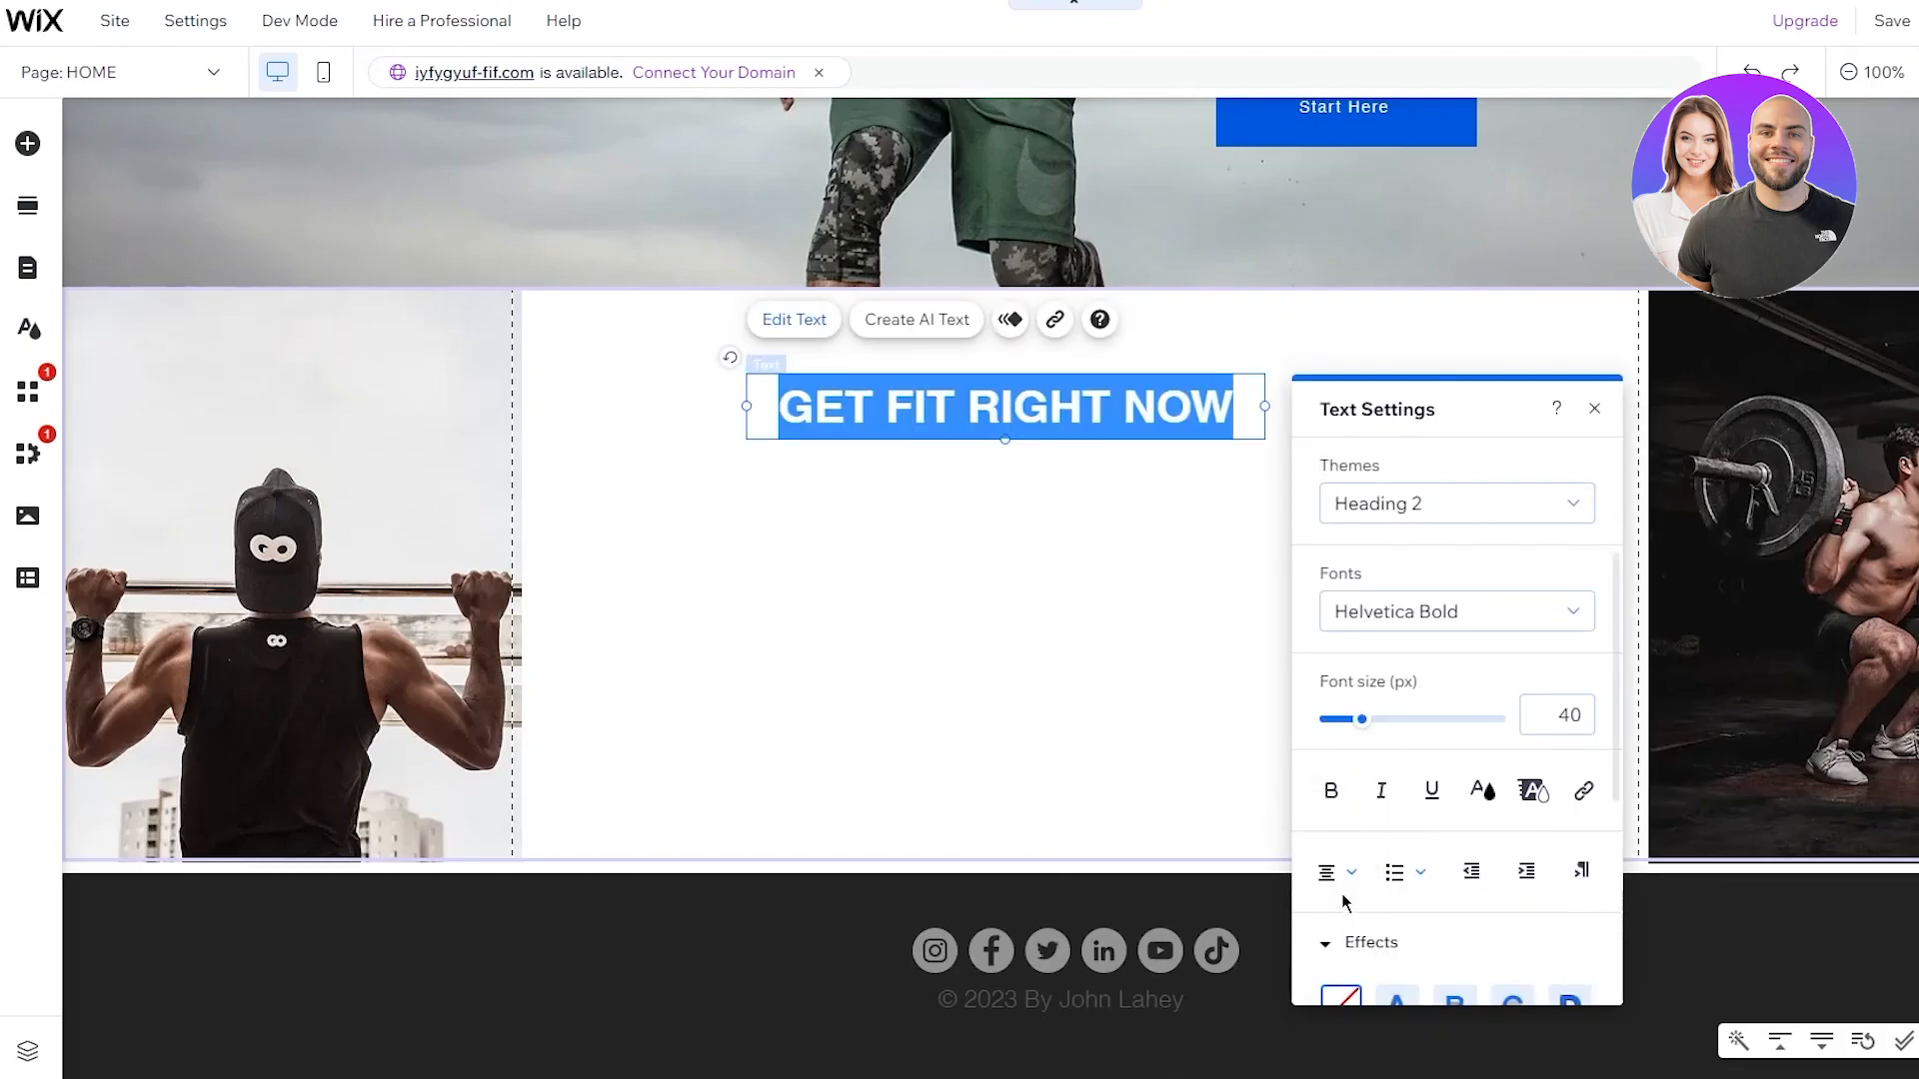
click(1123, 574)
drag(1034, 416, 1062, 379)
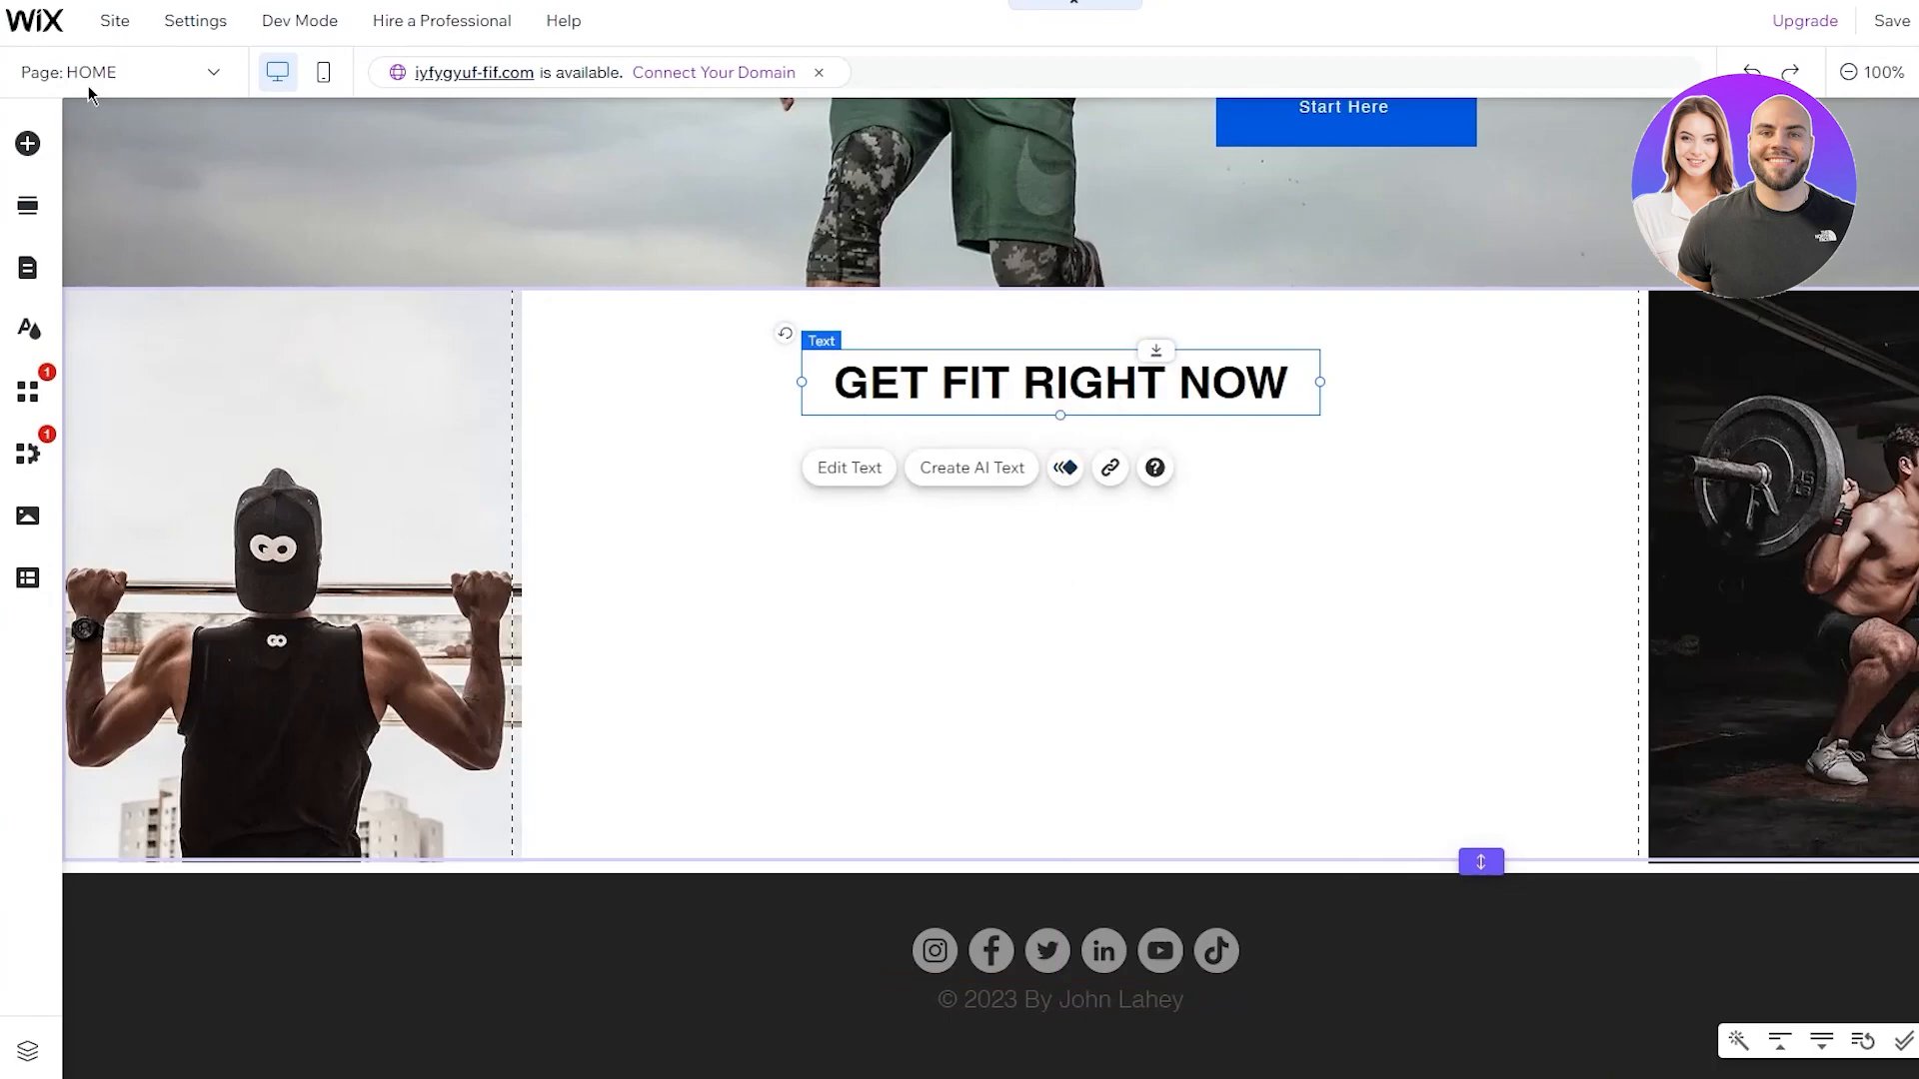
Browse Add Elements categories (Button, Strip, Box, Community, Store, Blog, Interactive, Contact, Decorative) ending on Image
click(34, 146)
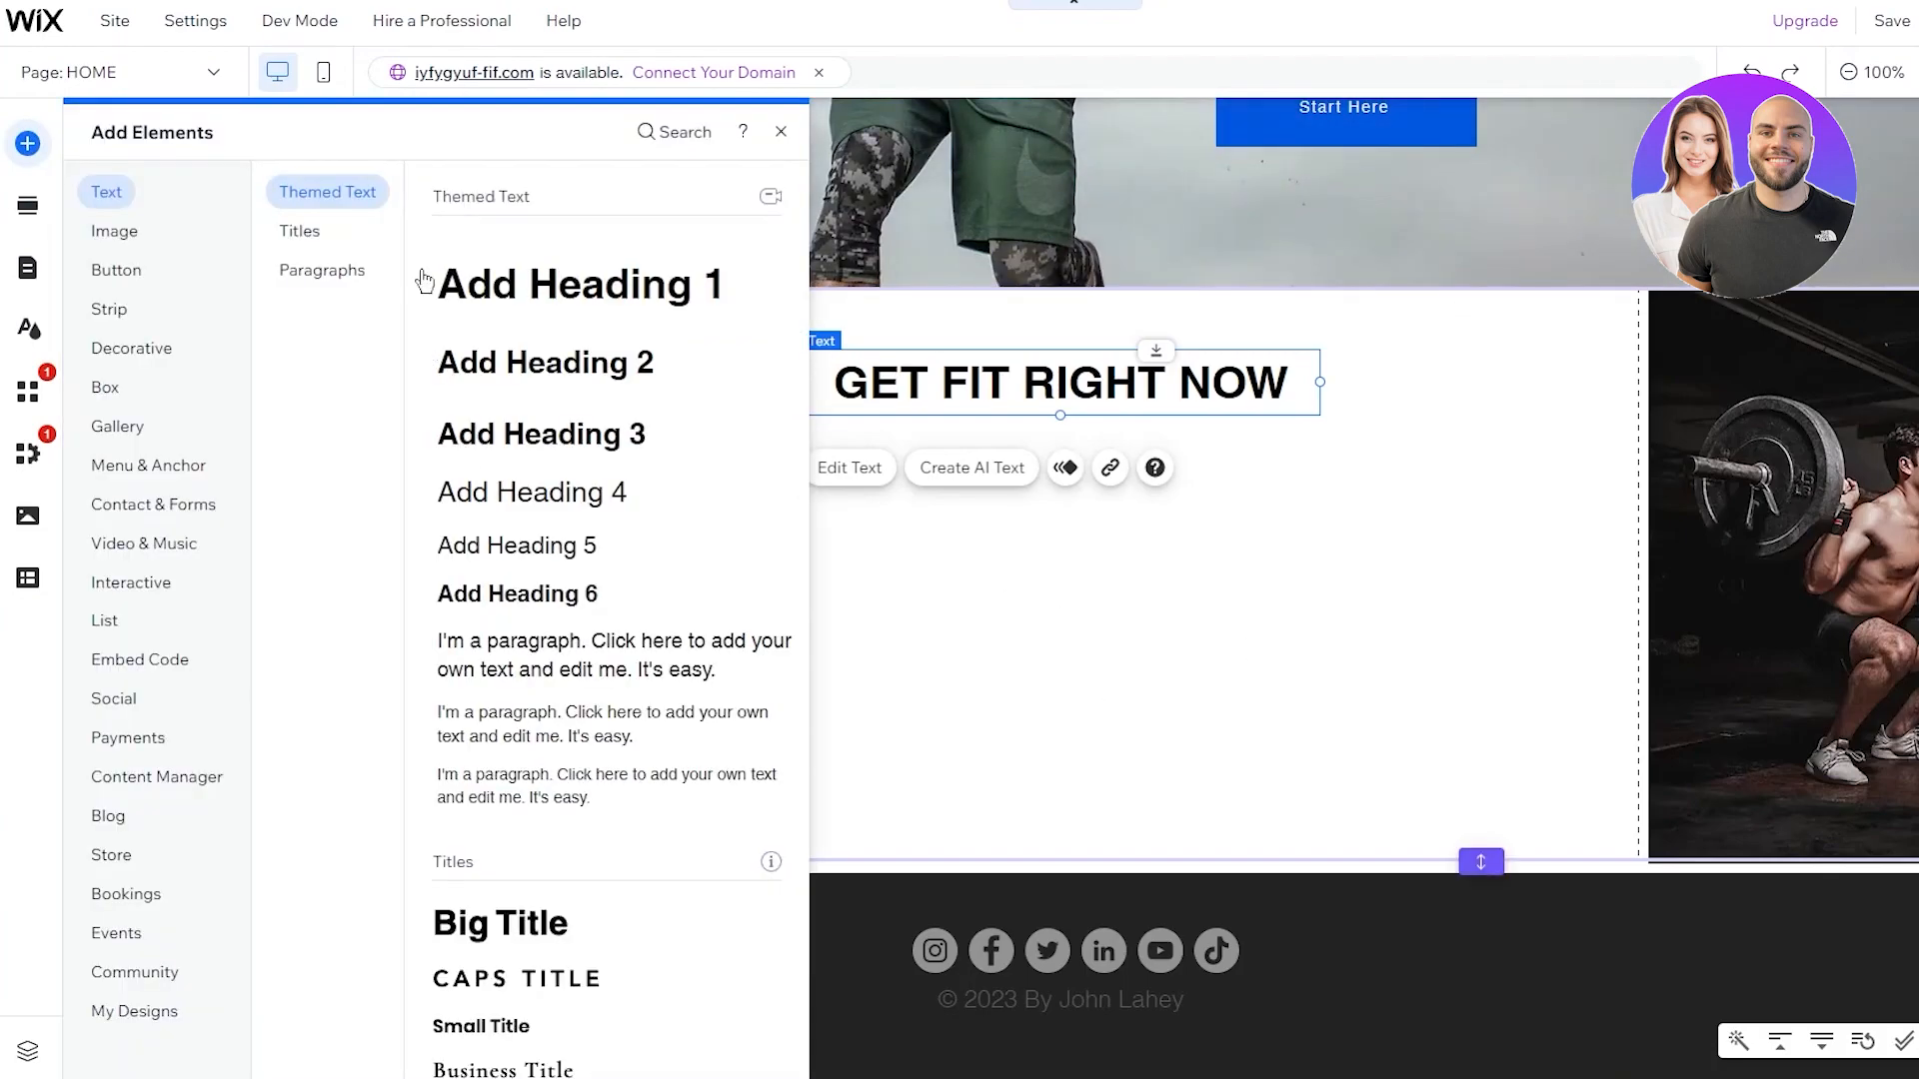
click(117, 234)
click(120, 269)
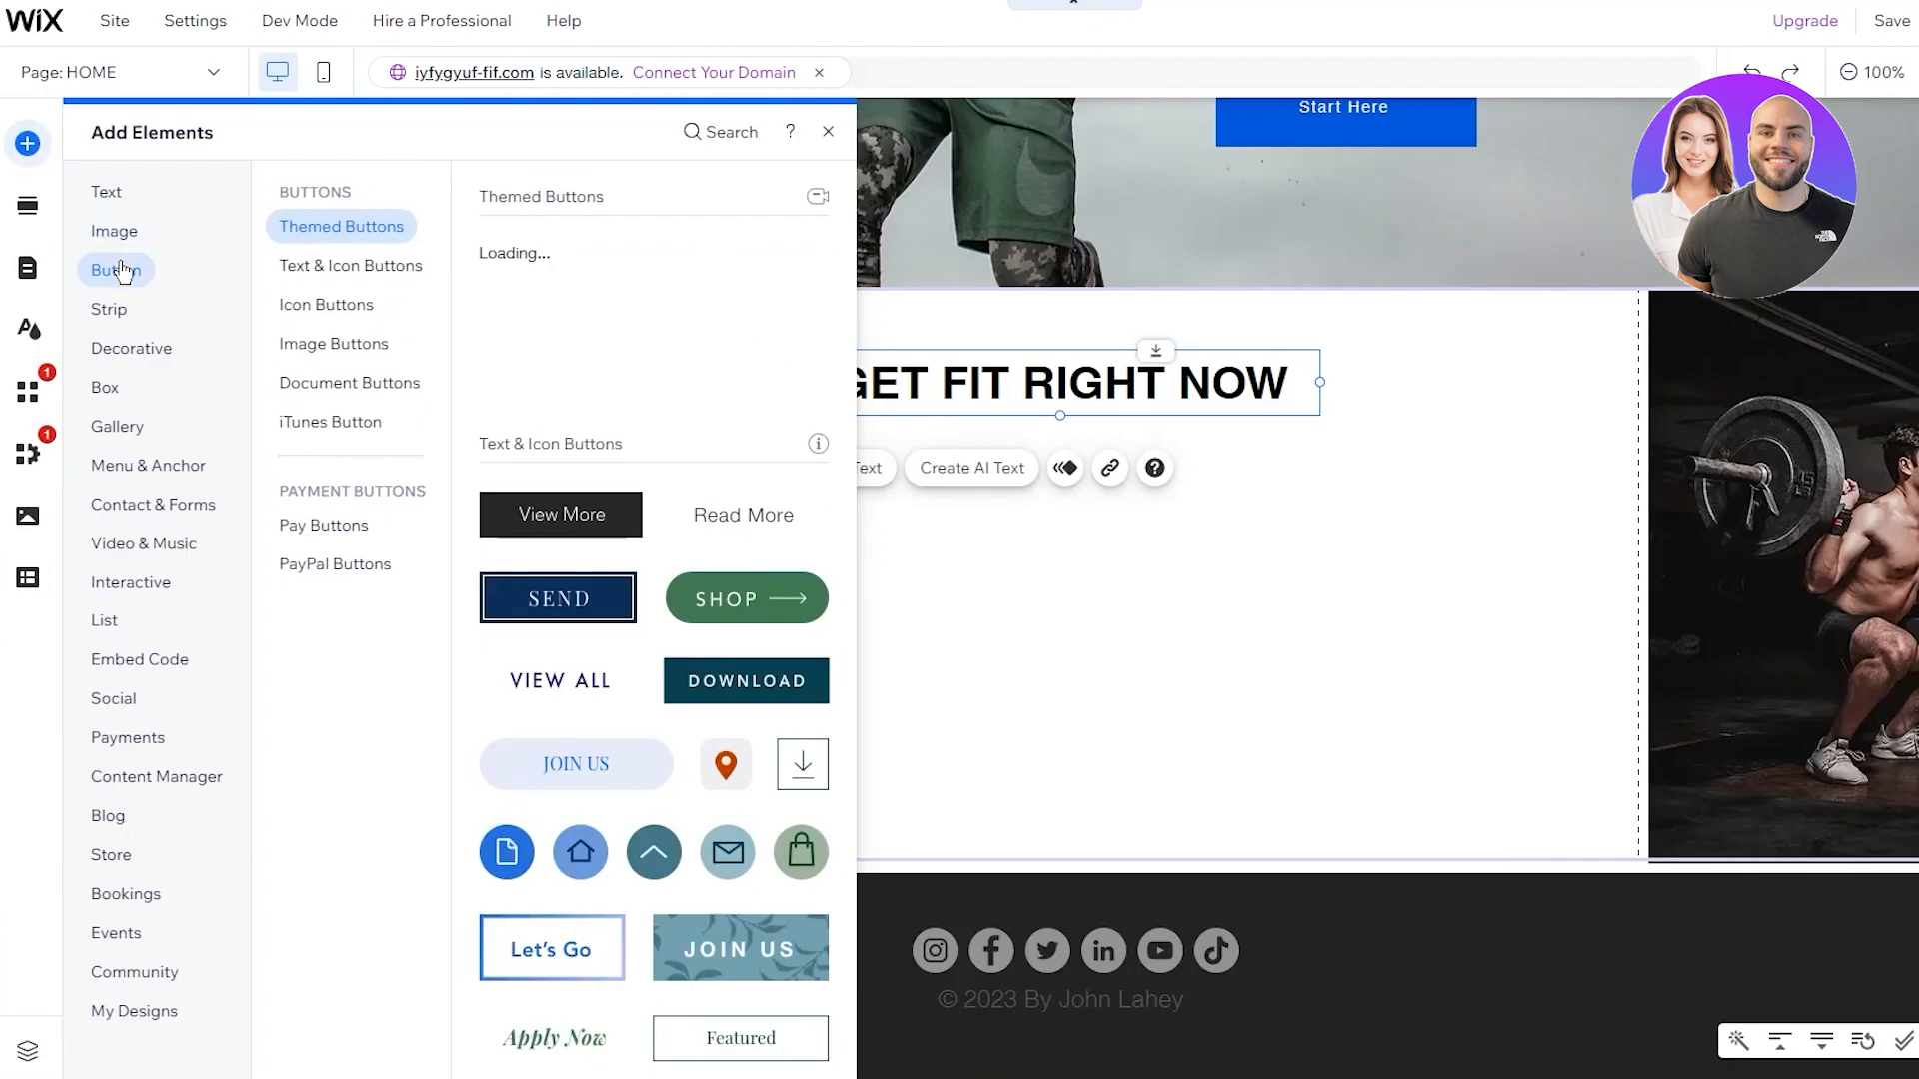
click(115, 311)
click(120, 389)
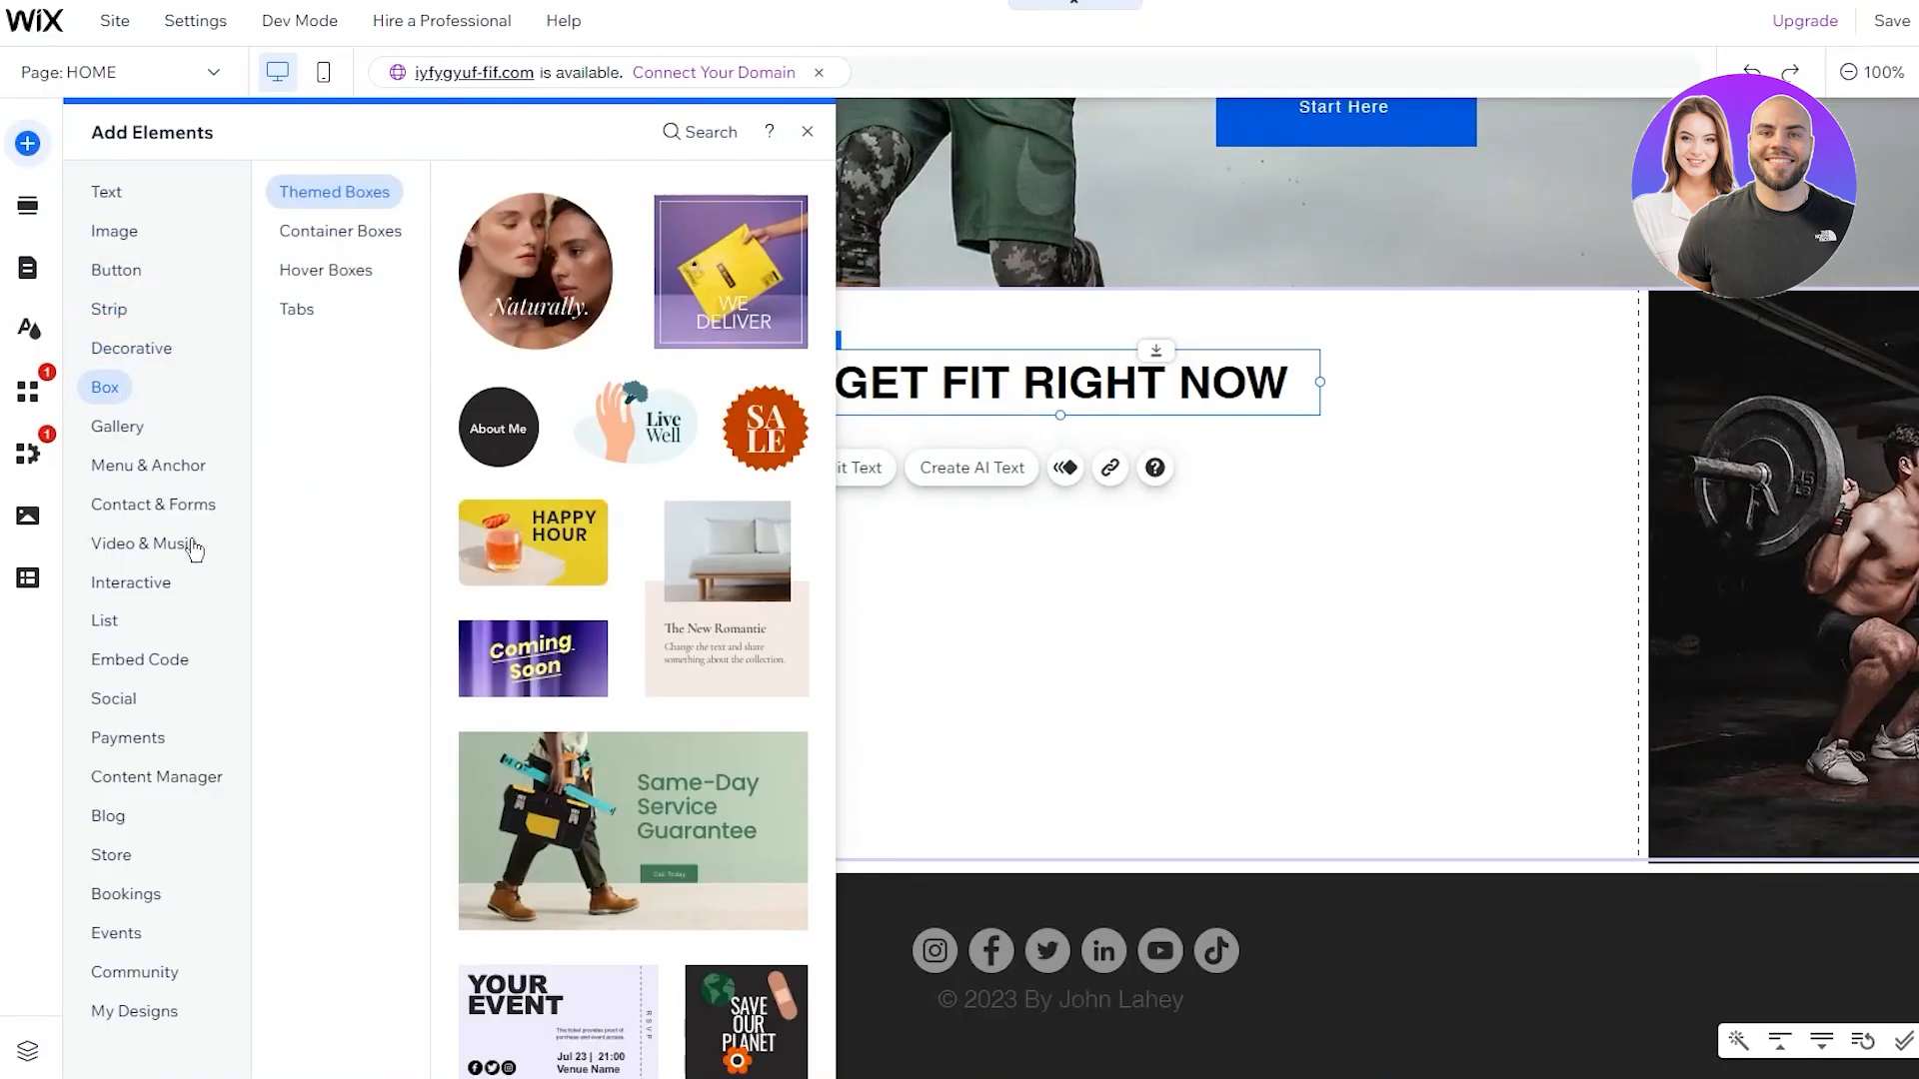
click(128, 973)
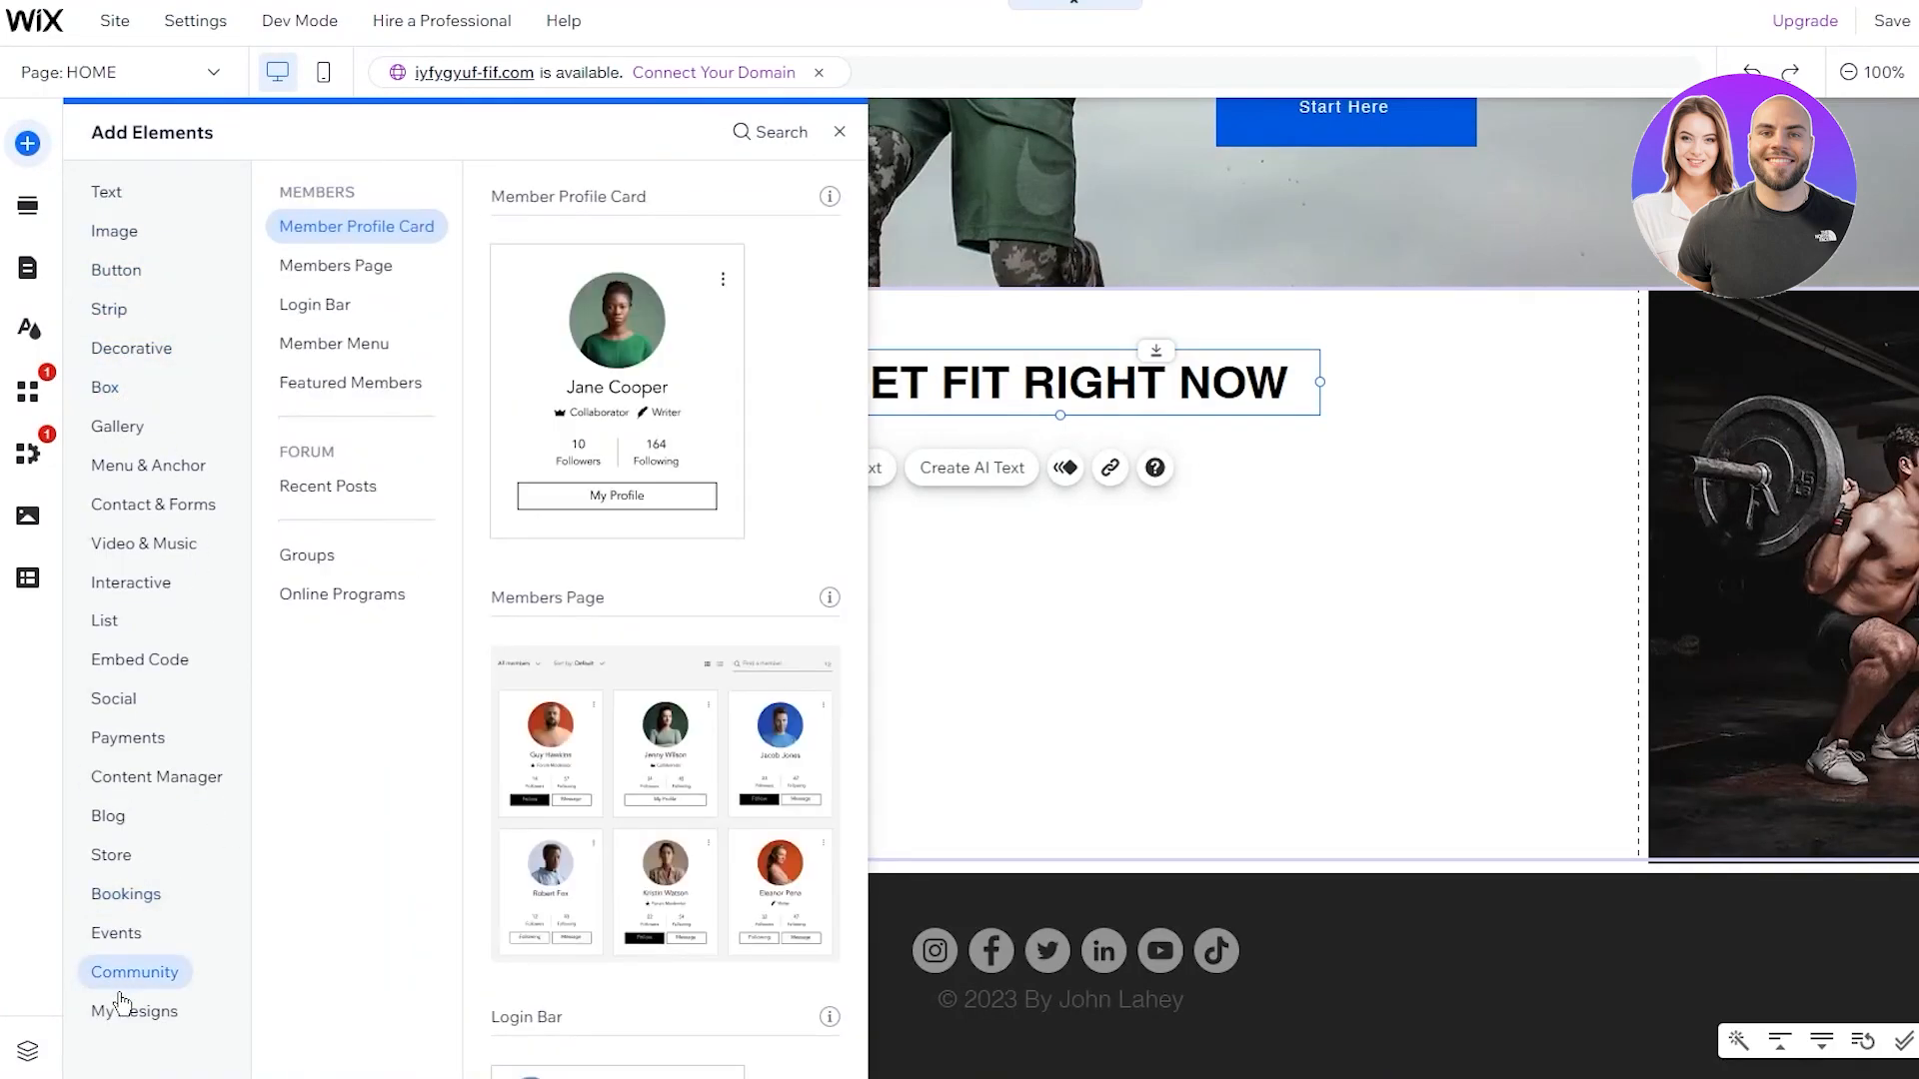
click(121, 1007)
click(112, 857)
click(114, 830)
click(112, 779)
click(100, 586)
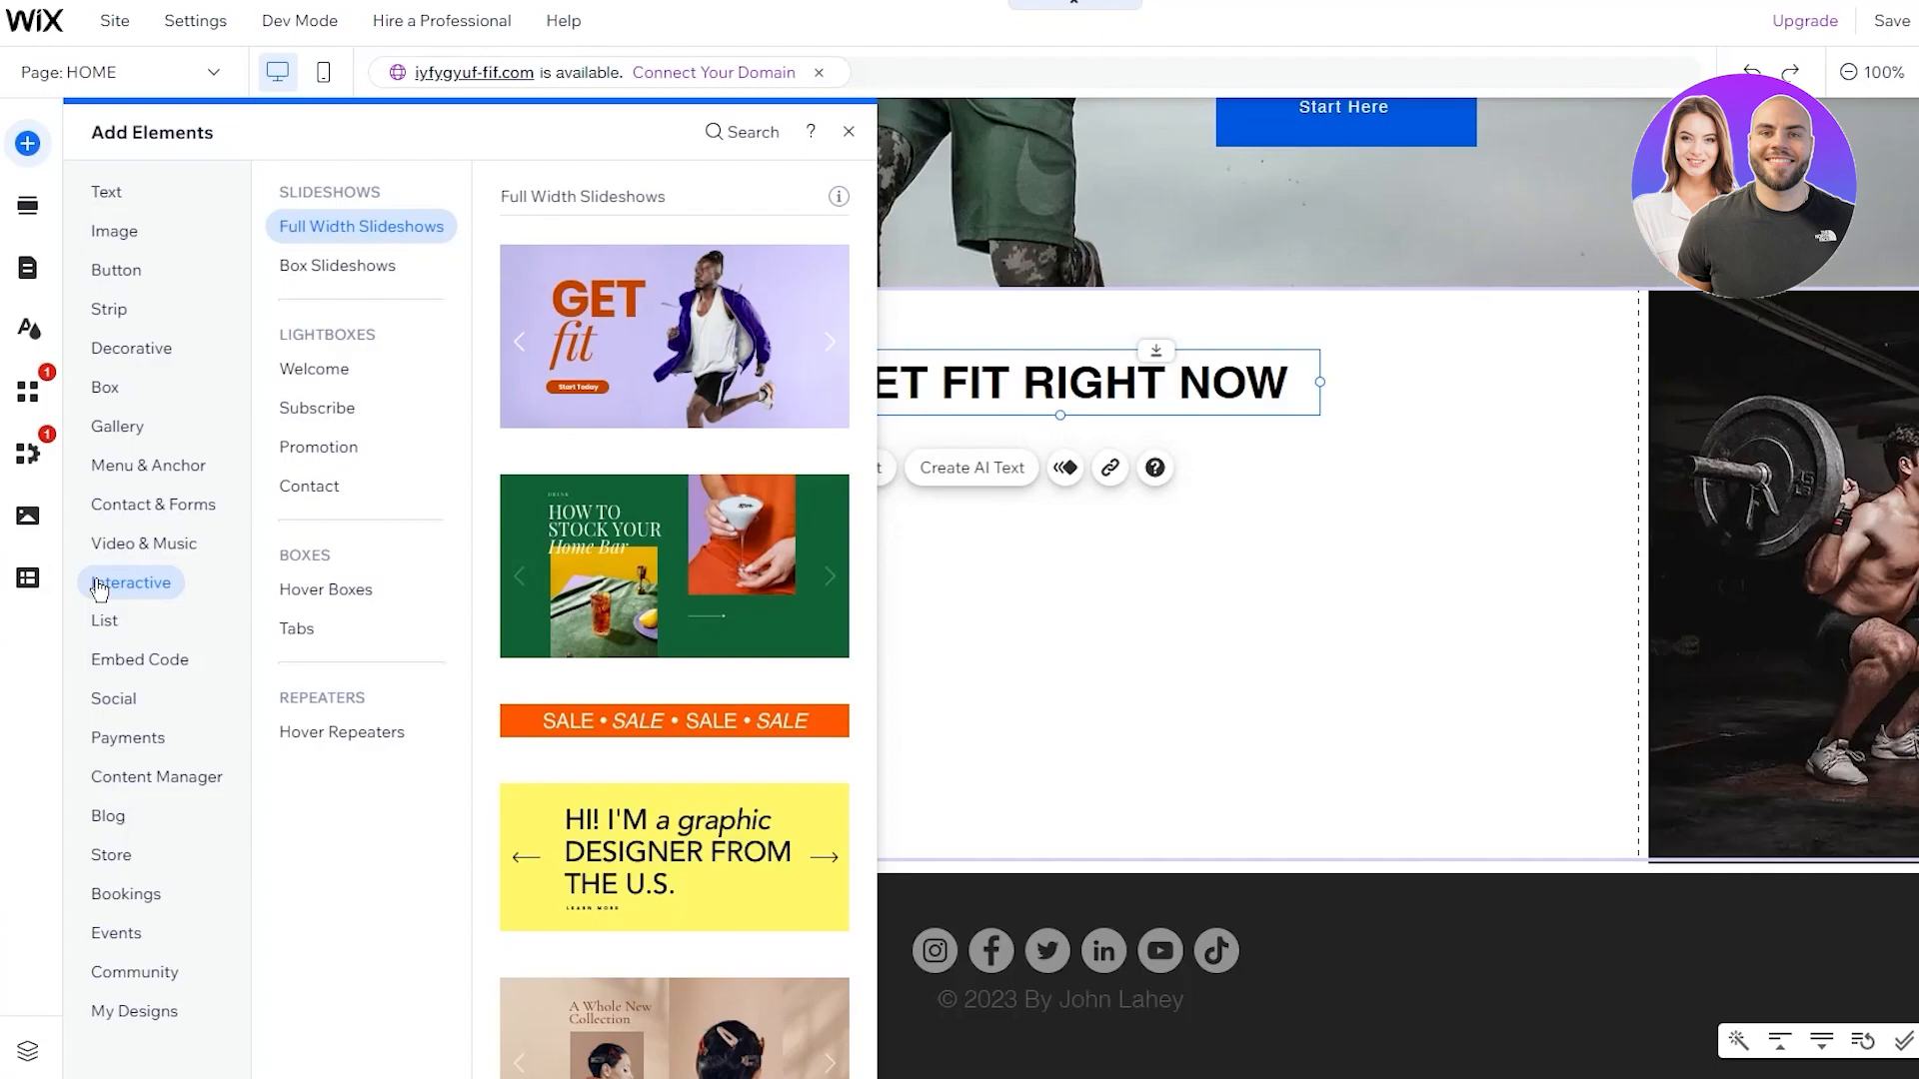
click(118, 505)
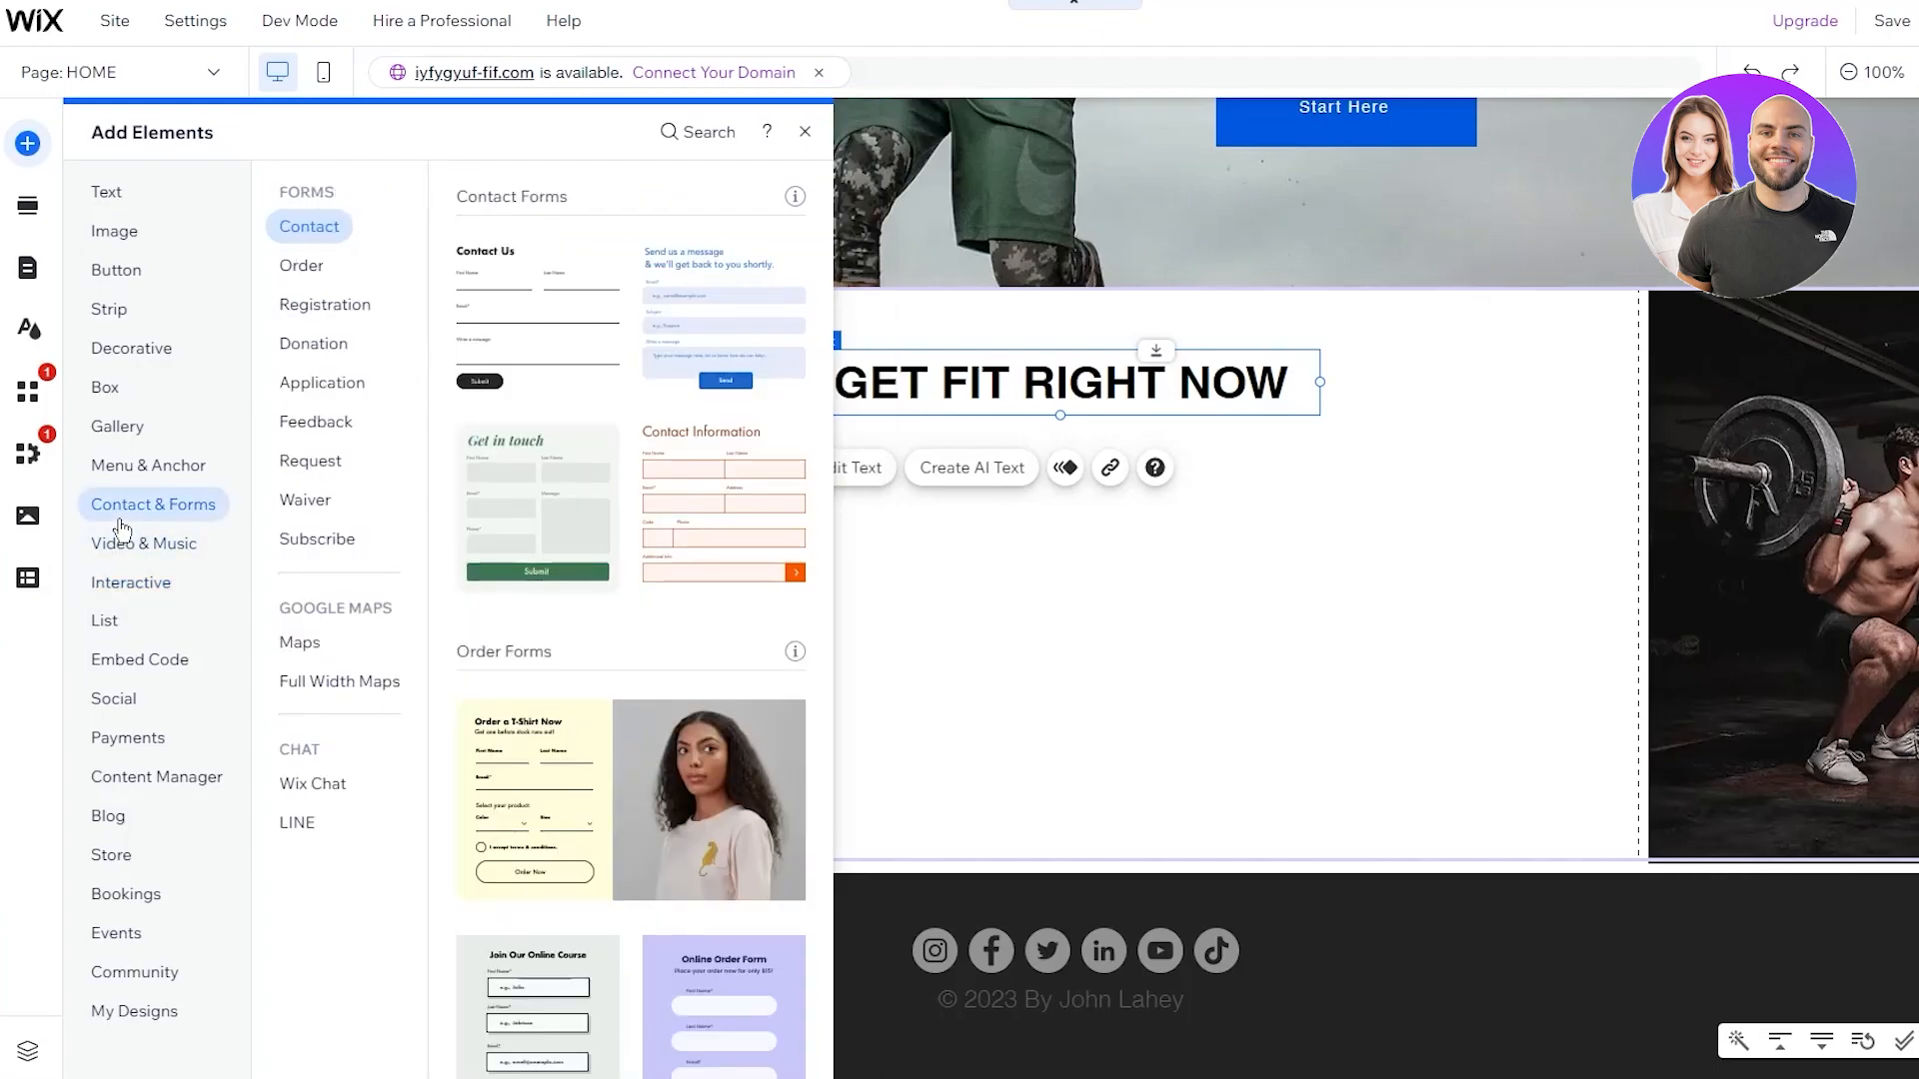
click(107, 384)
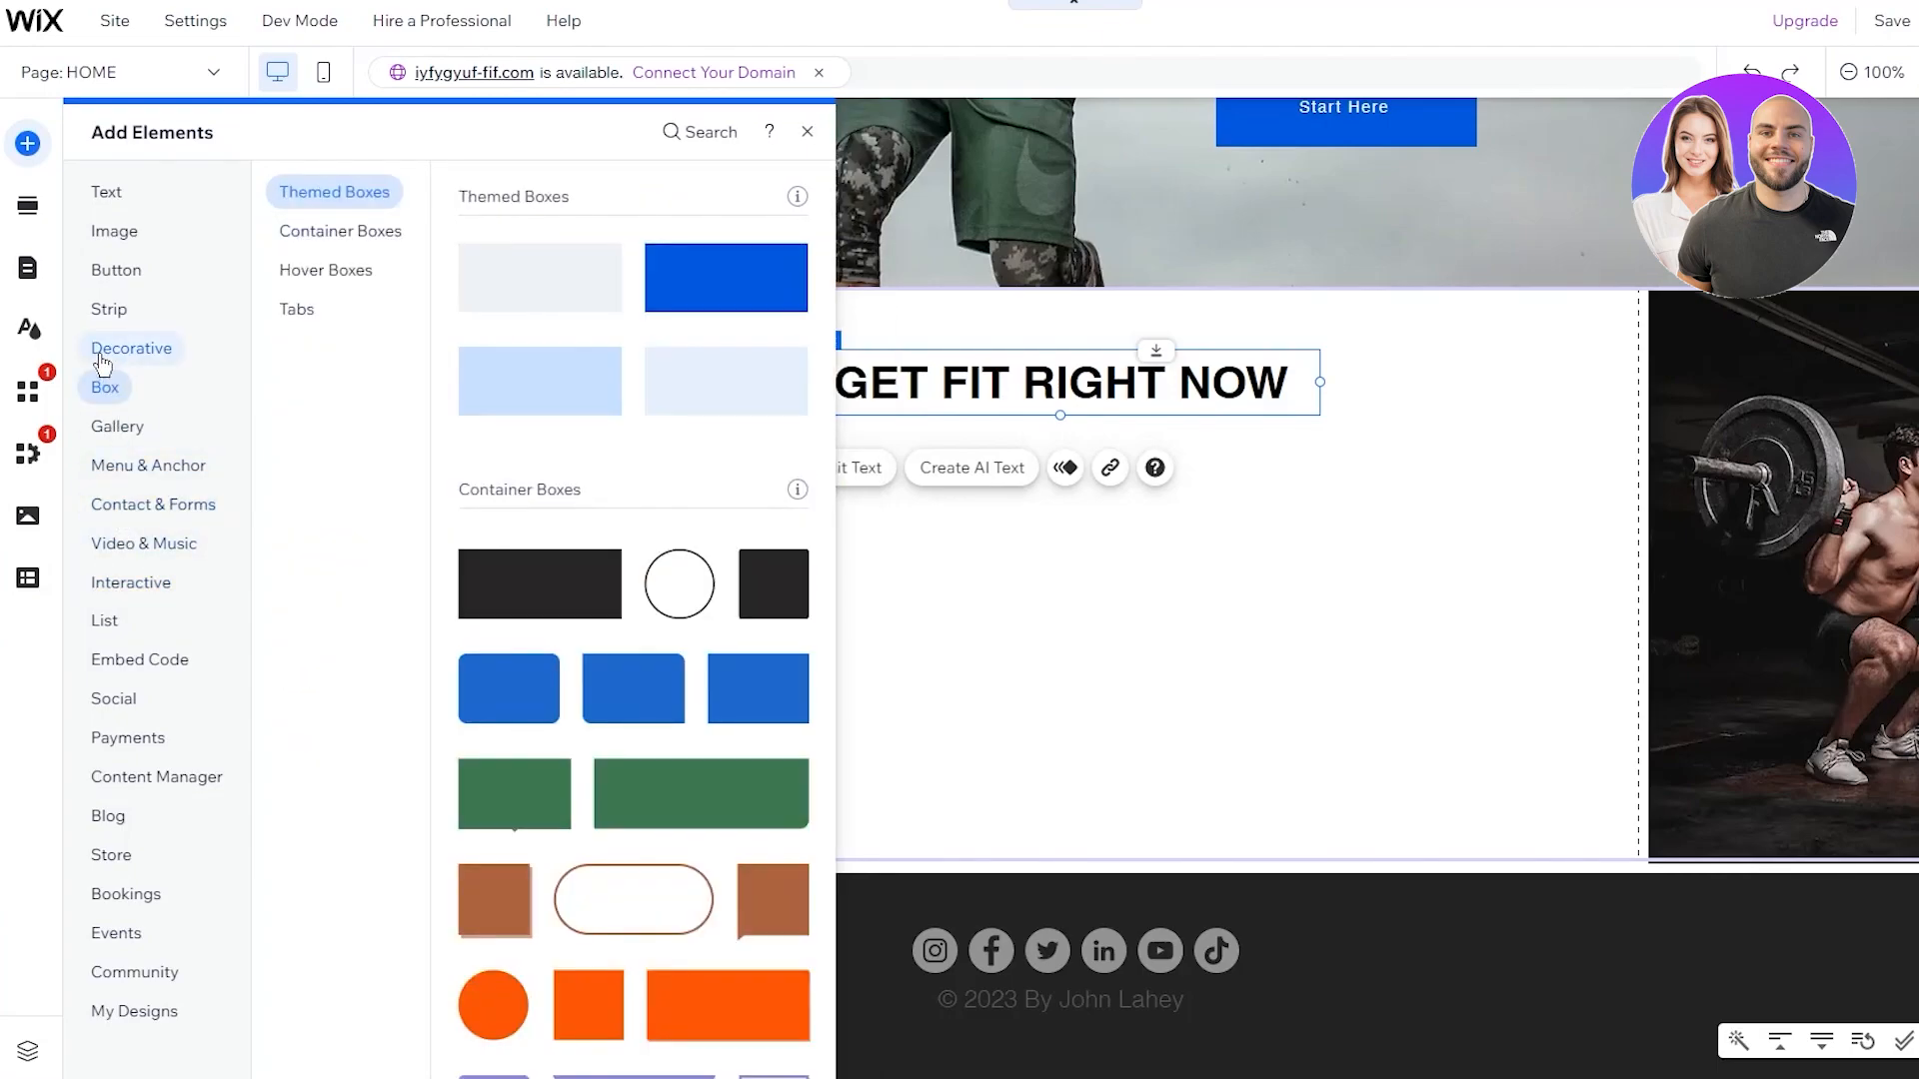
click(115, 349)
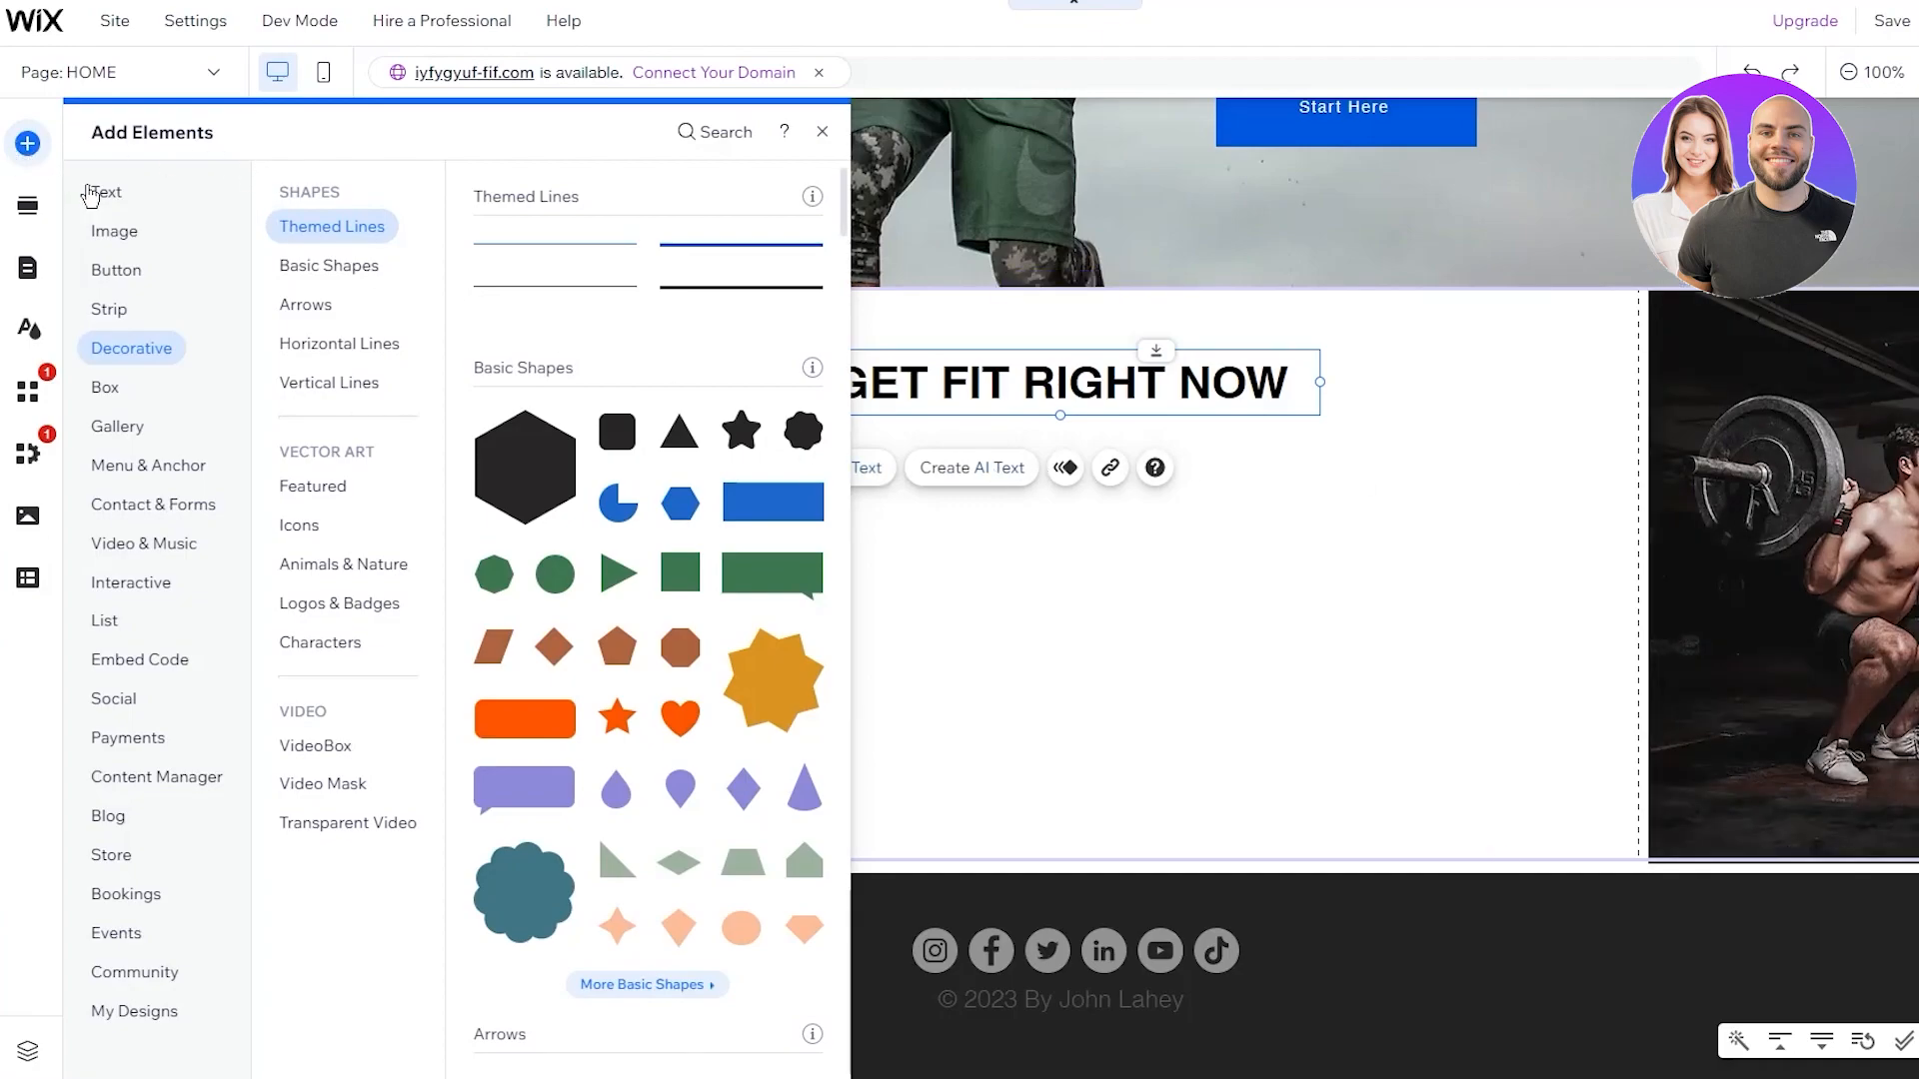
click(107, 236)
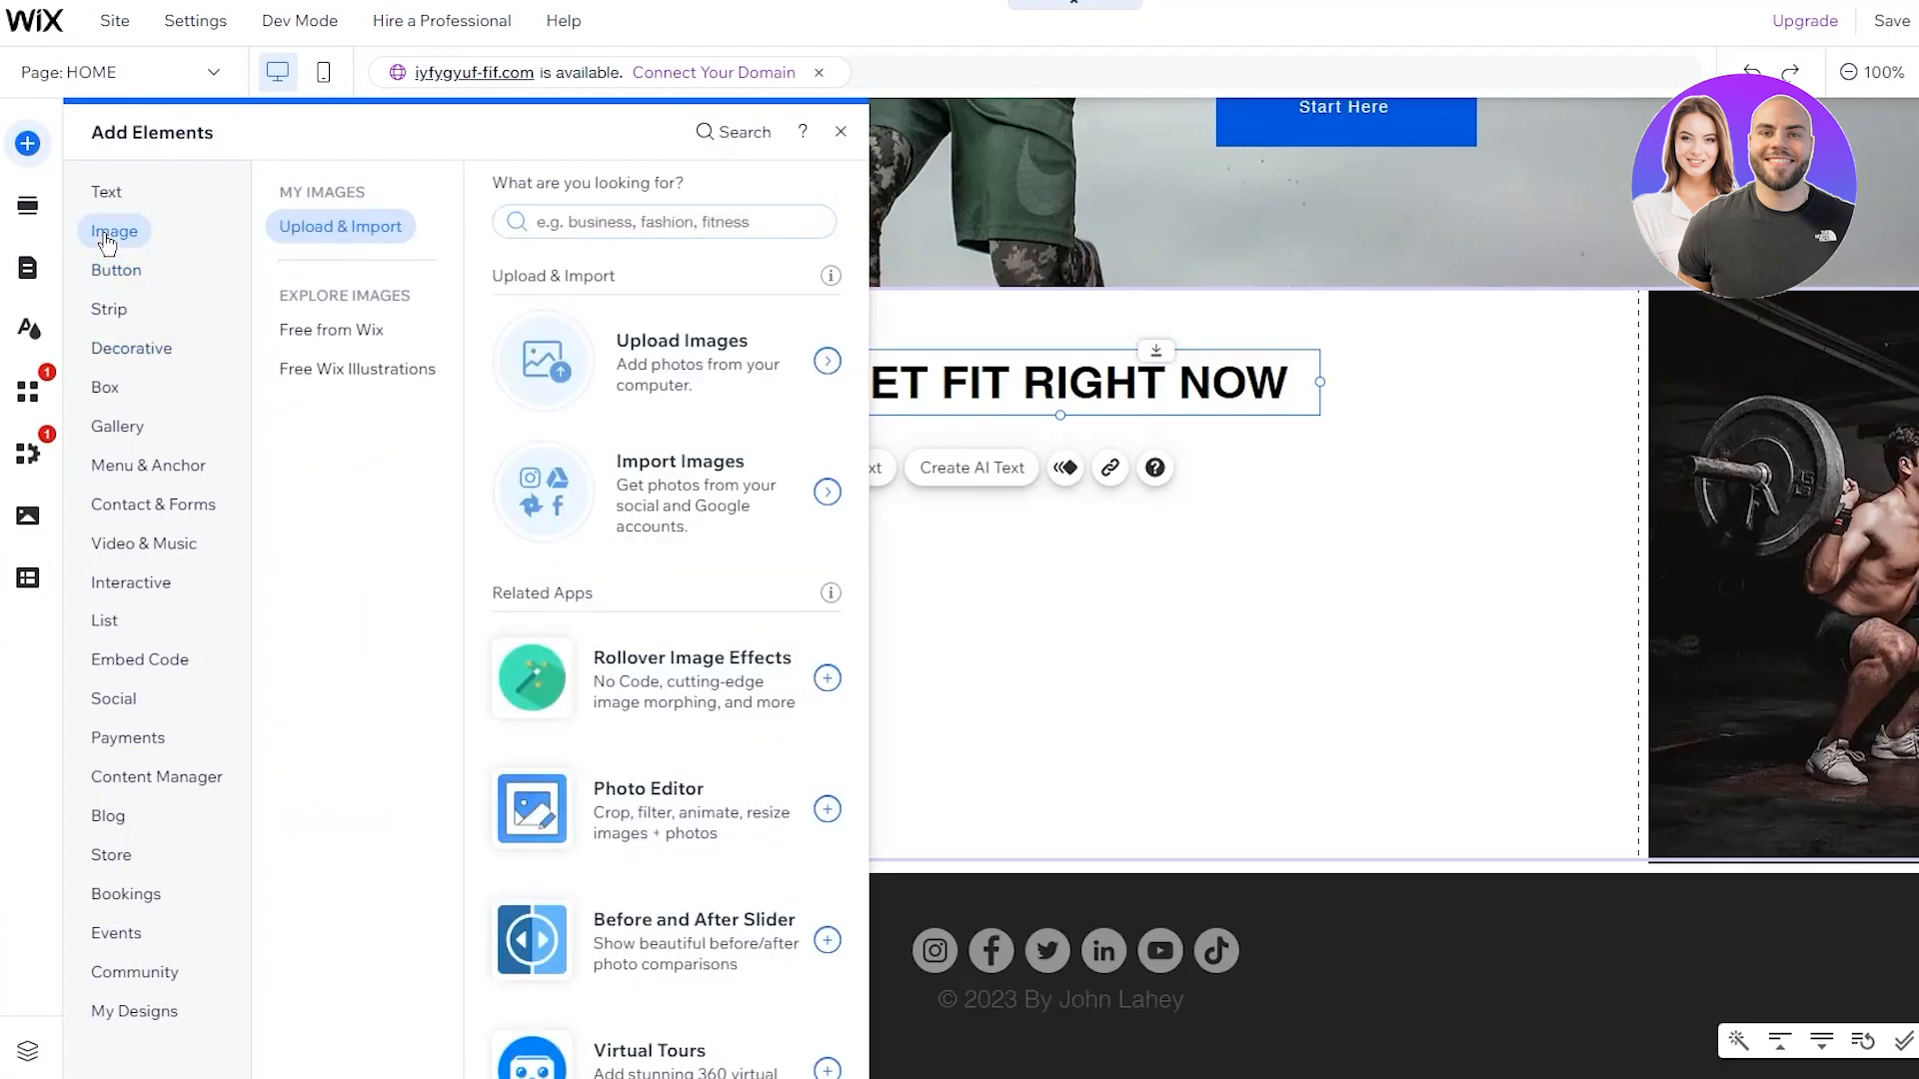
Open the media library and search Wix's free media for 'gym'
click(757, 418)
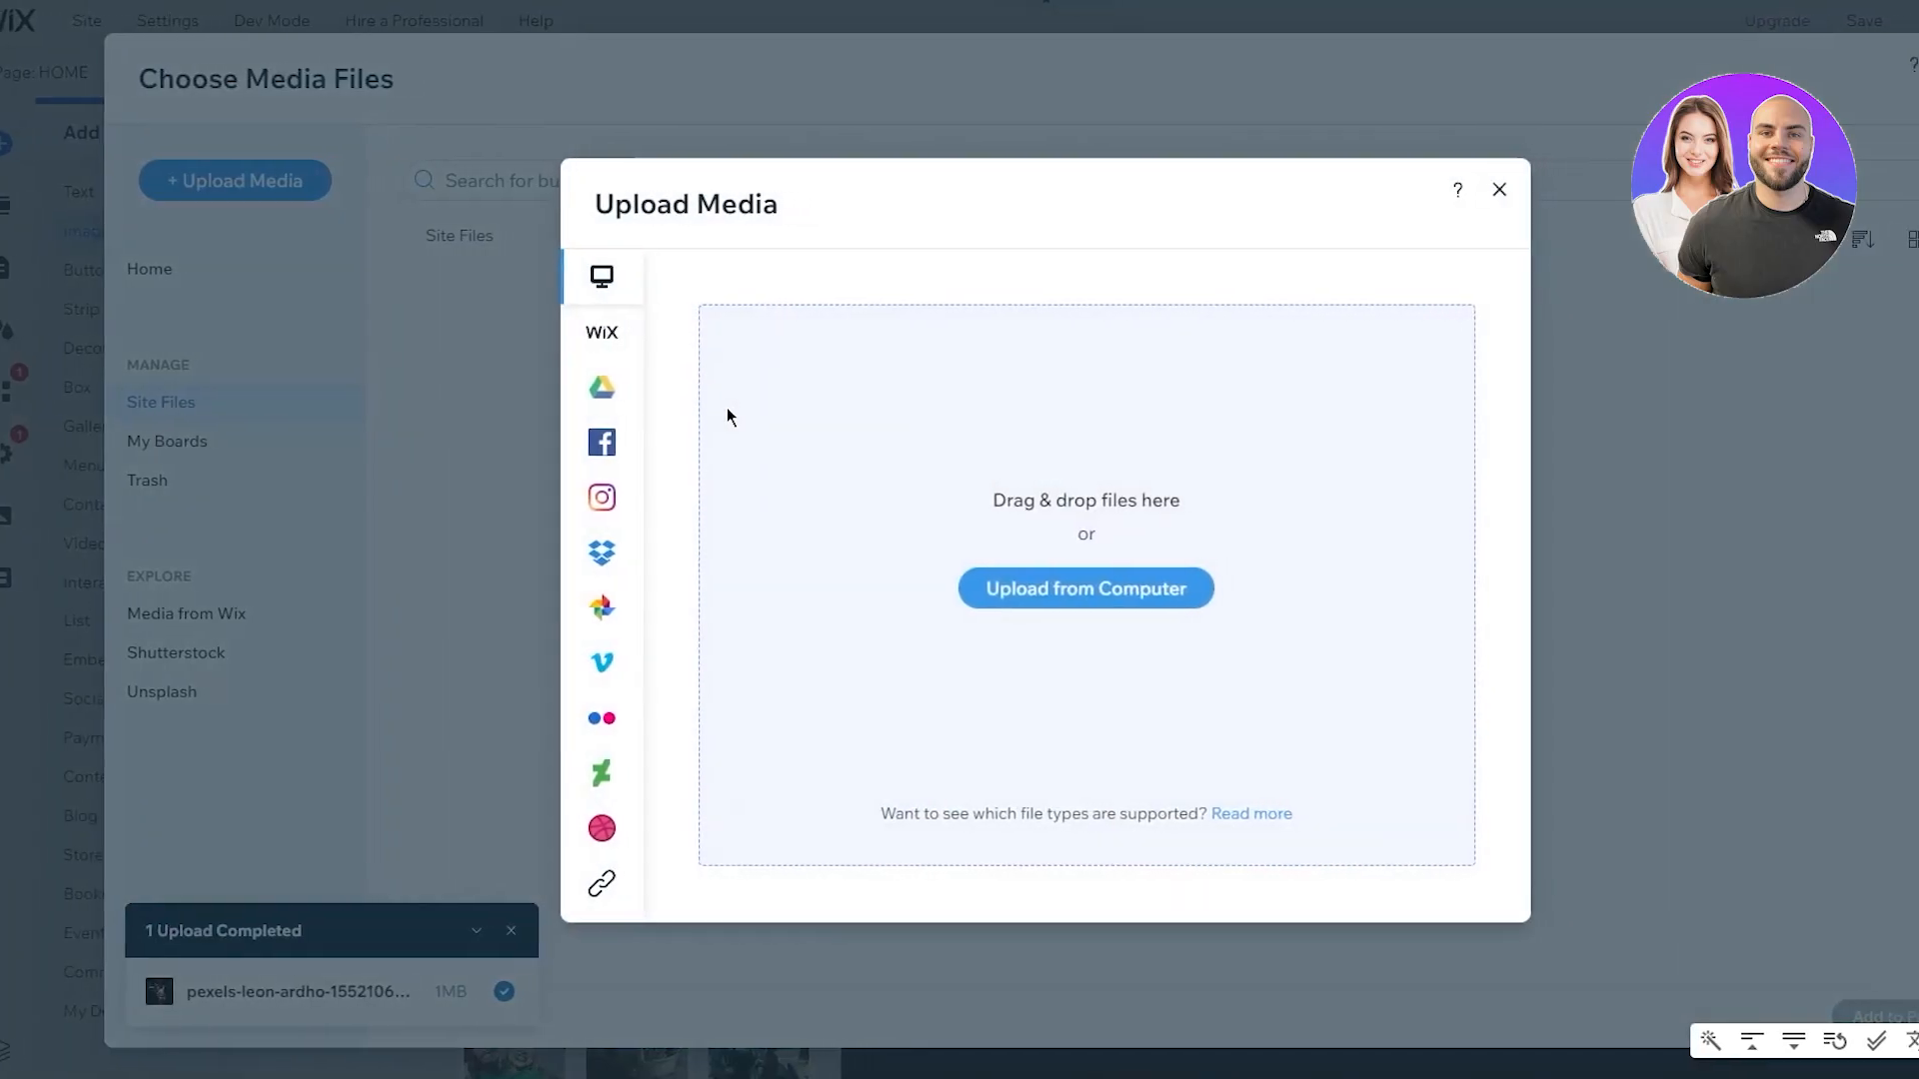
click(556, 352)
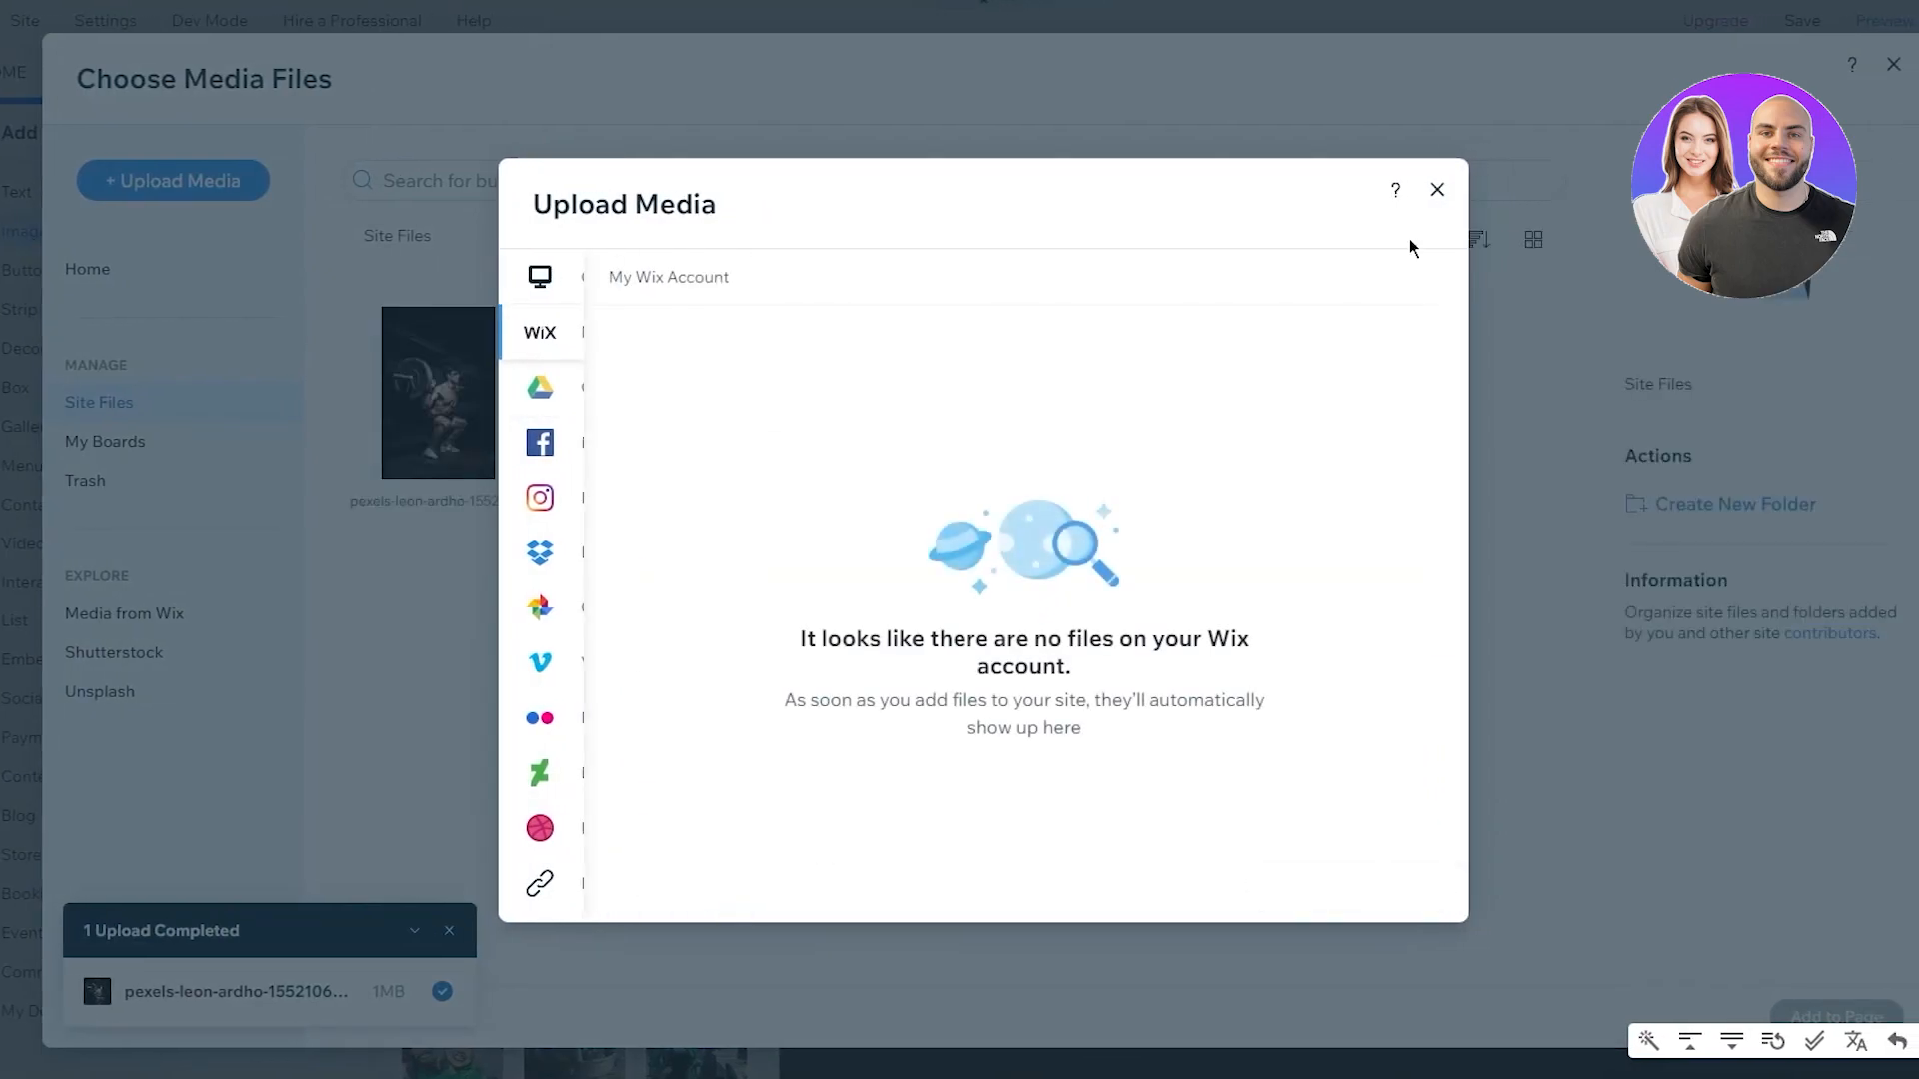
click(1437, 190)
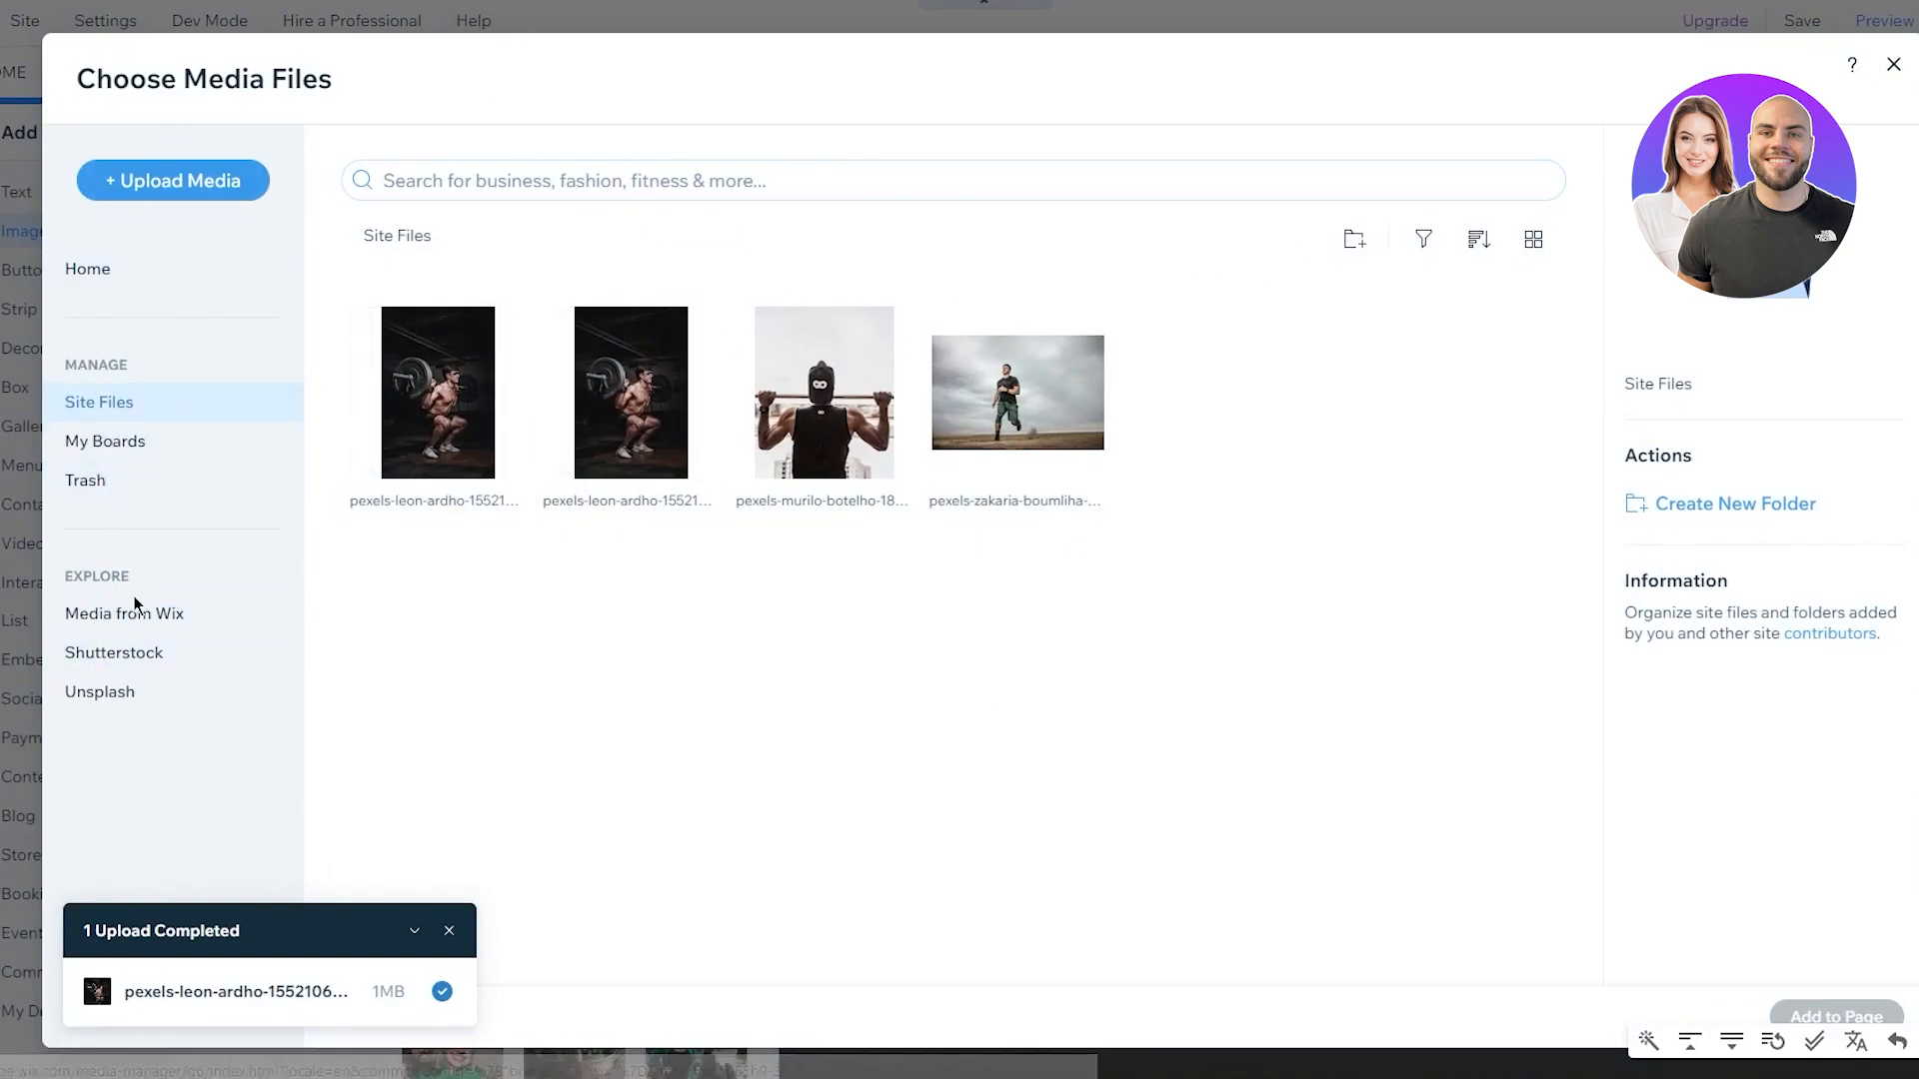
click(172, 613)
click(585, 176)
text(gym)
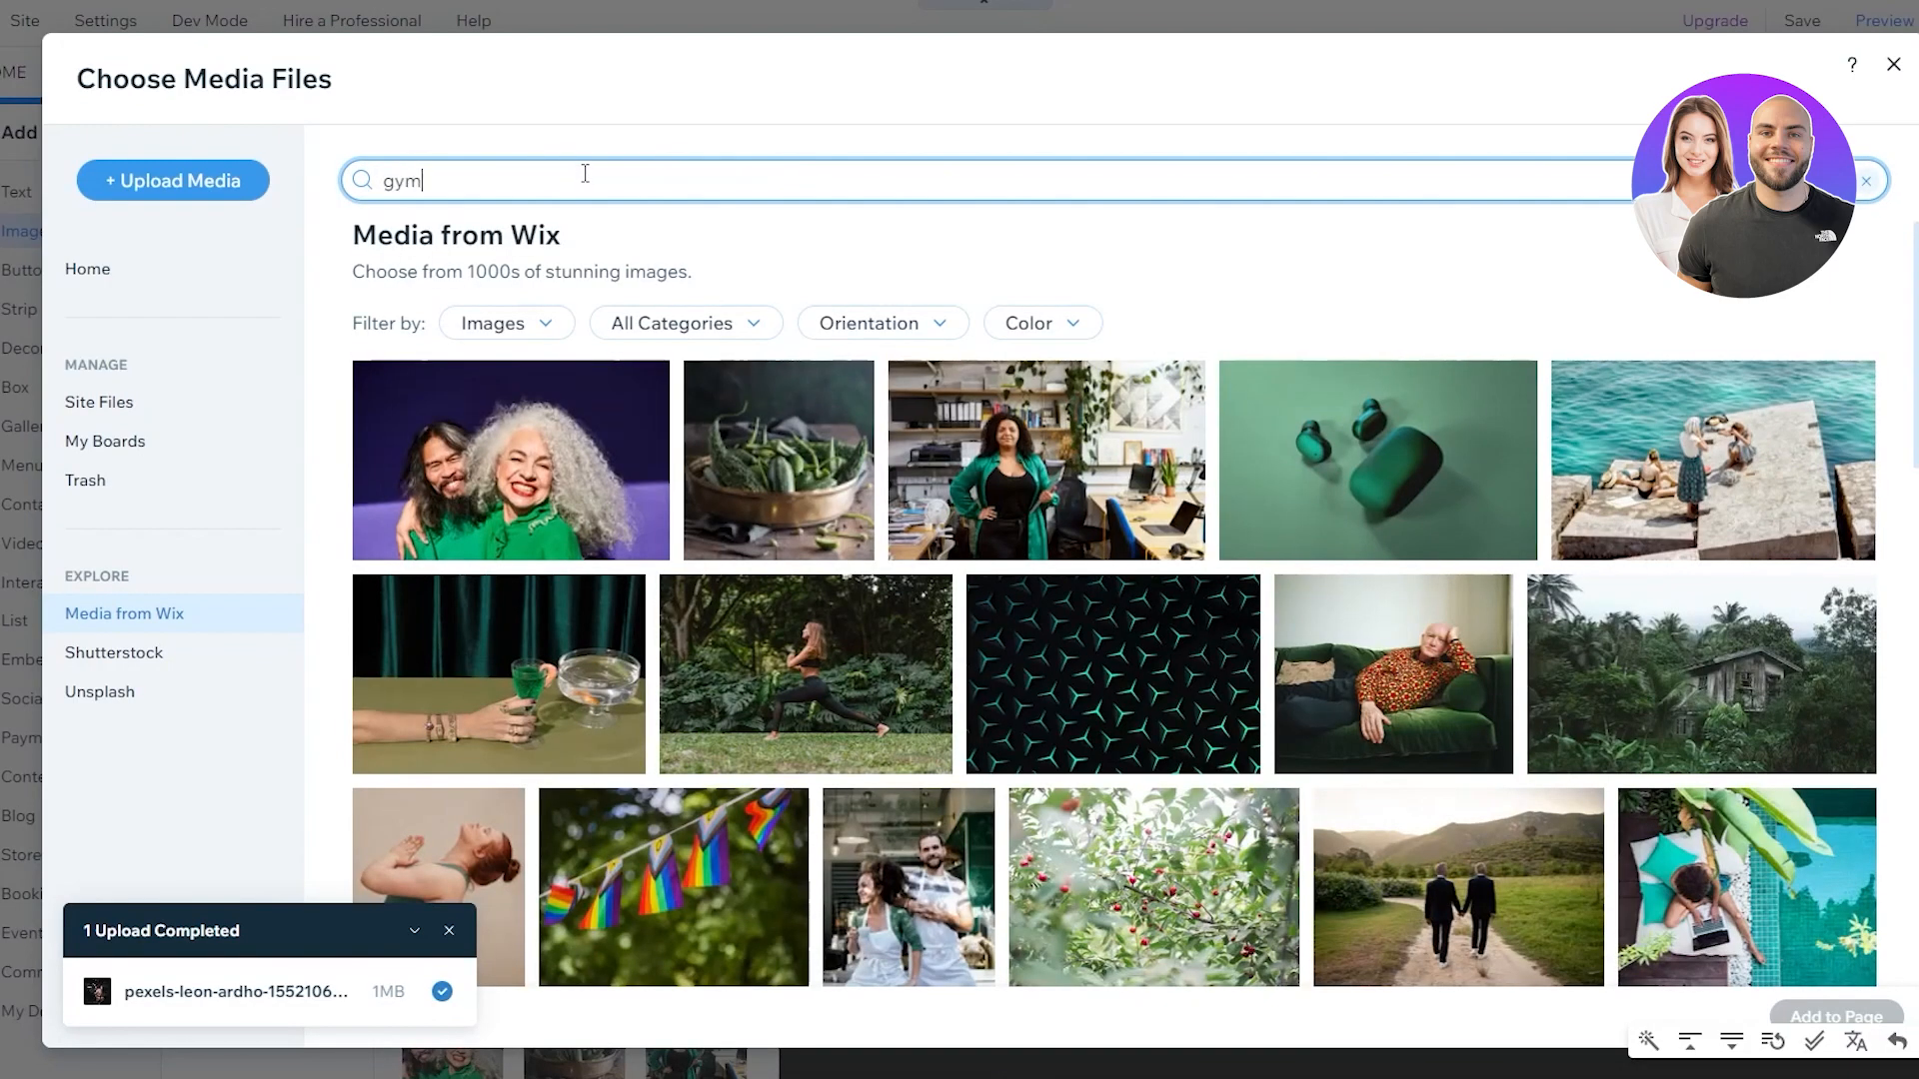
key(Return)
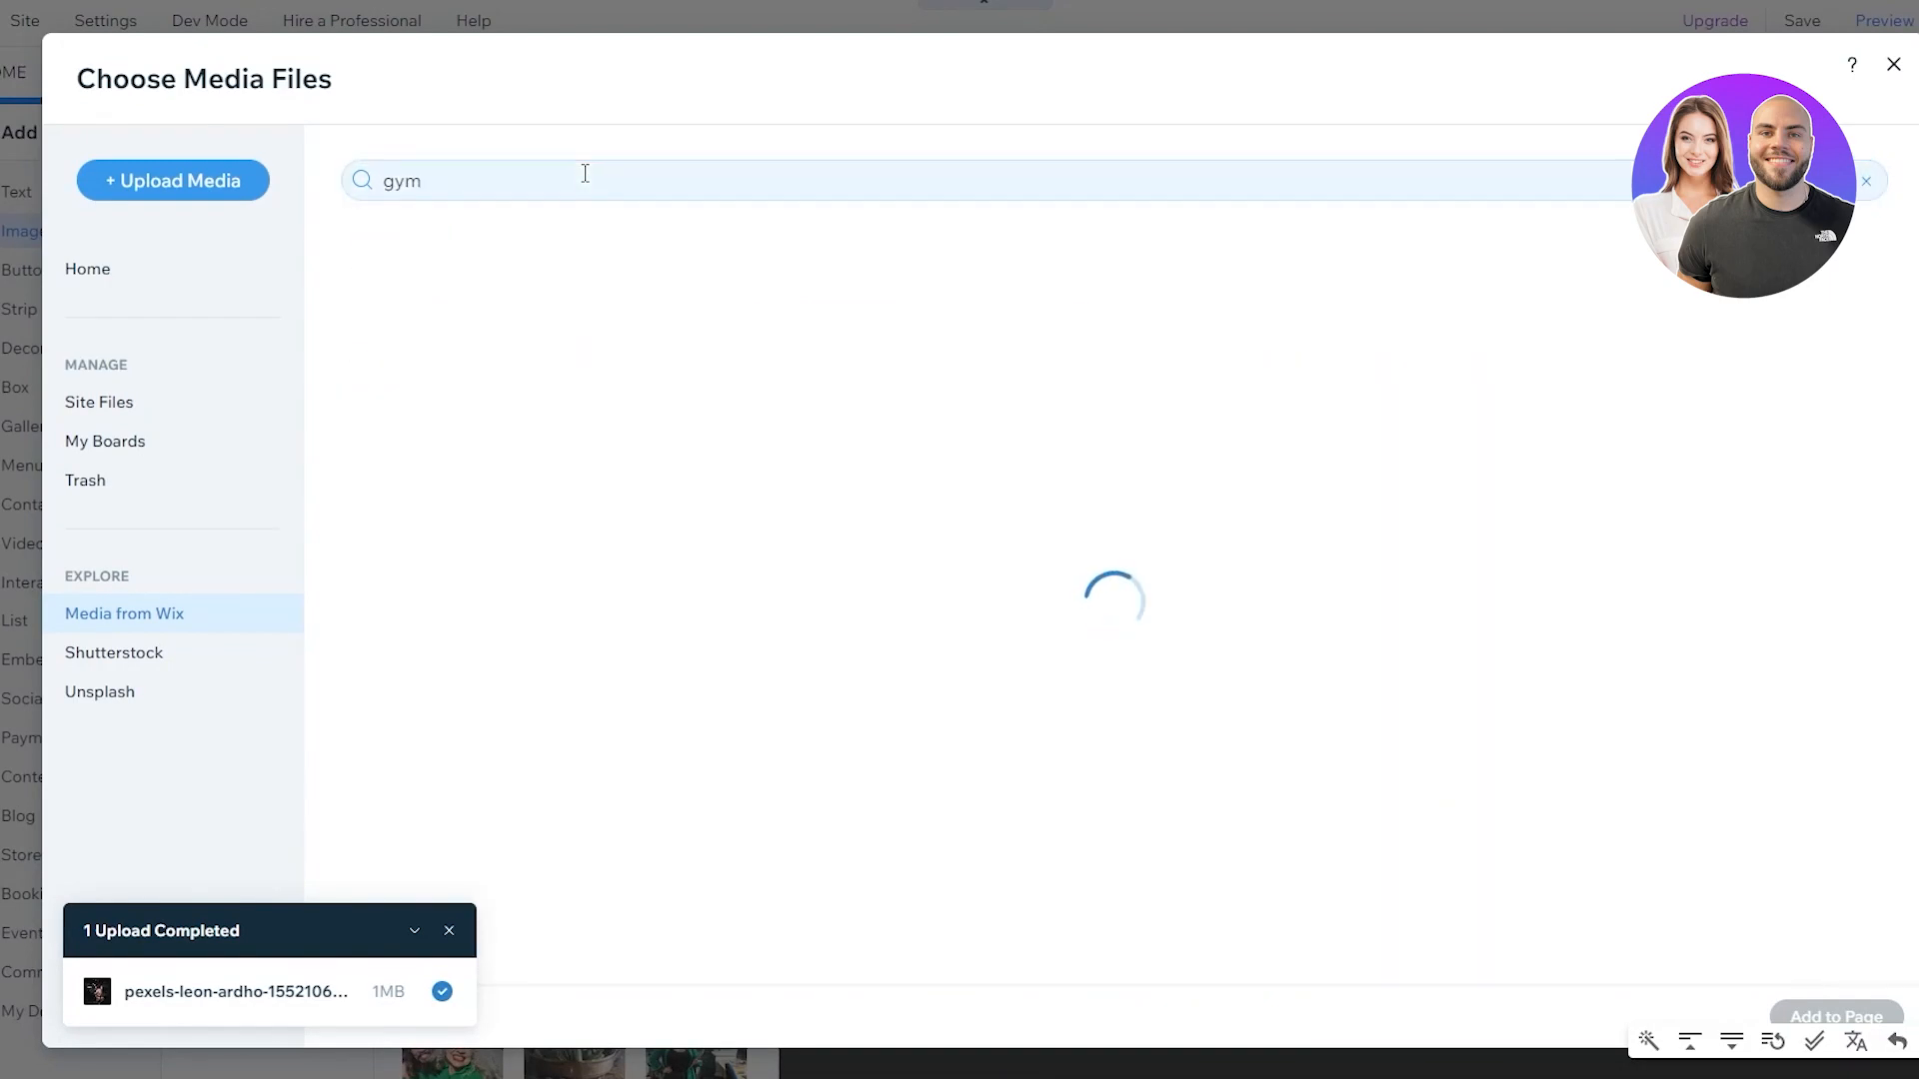
Filter results to Vector Art and place the teal dumbbell graphic under the heading
double_click(585, 174)
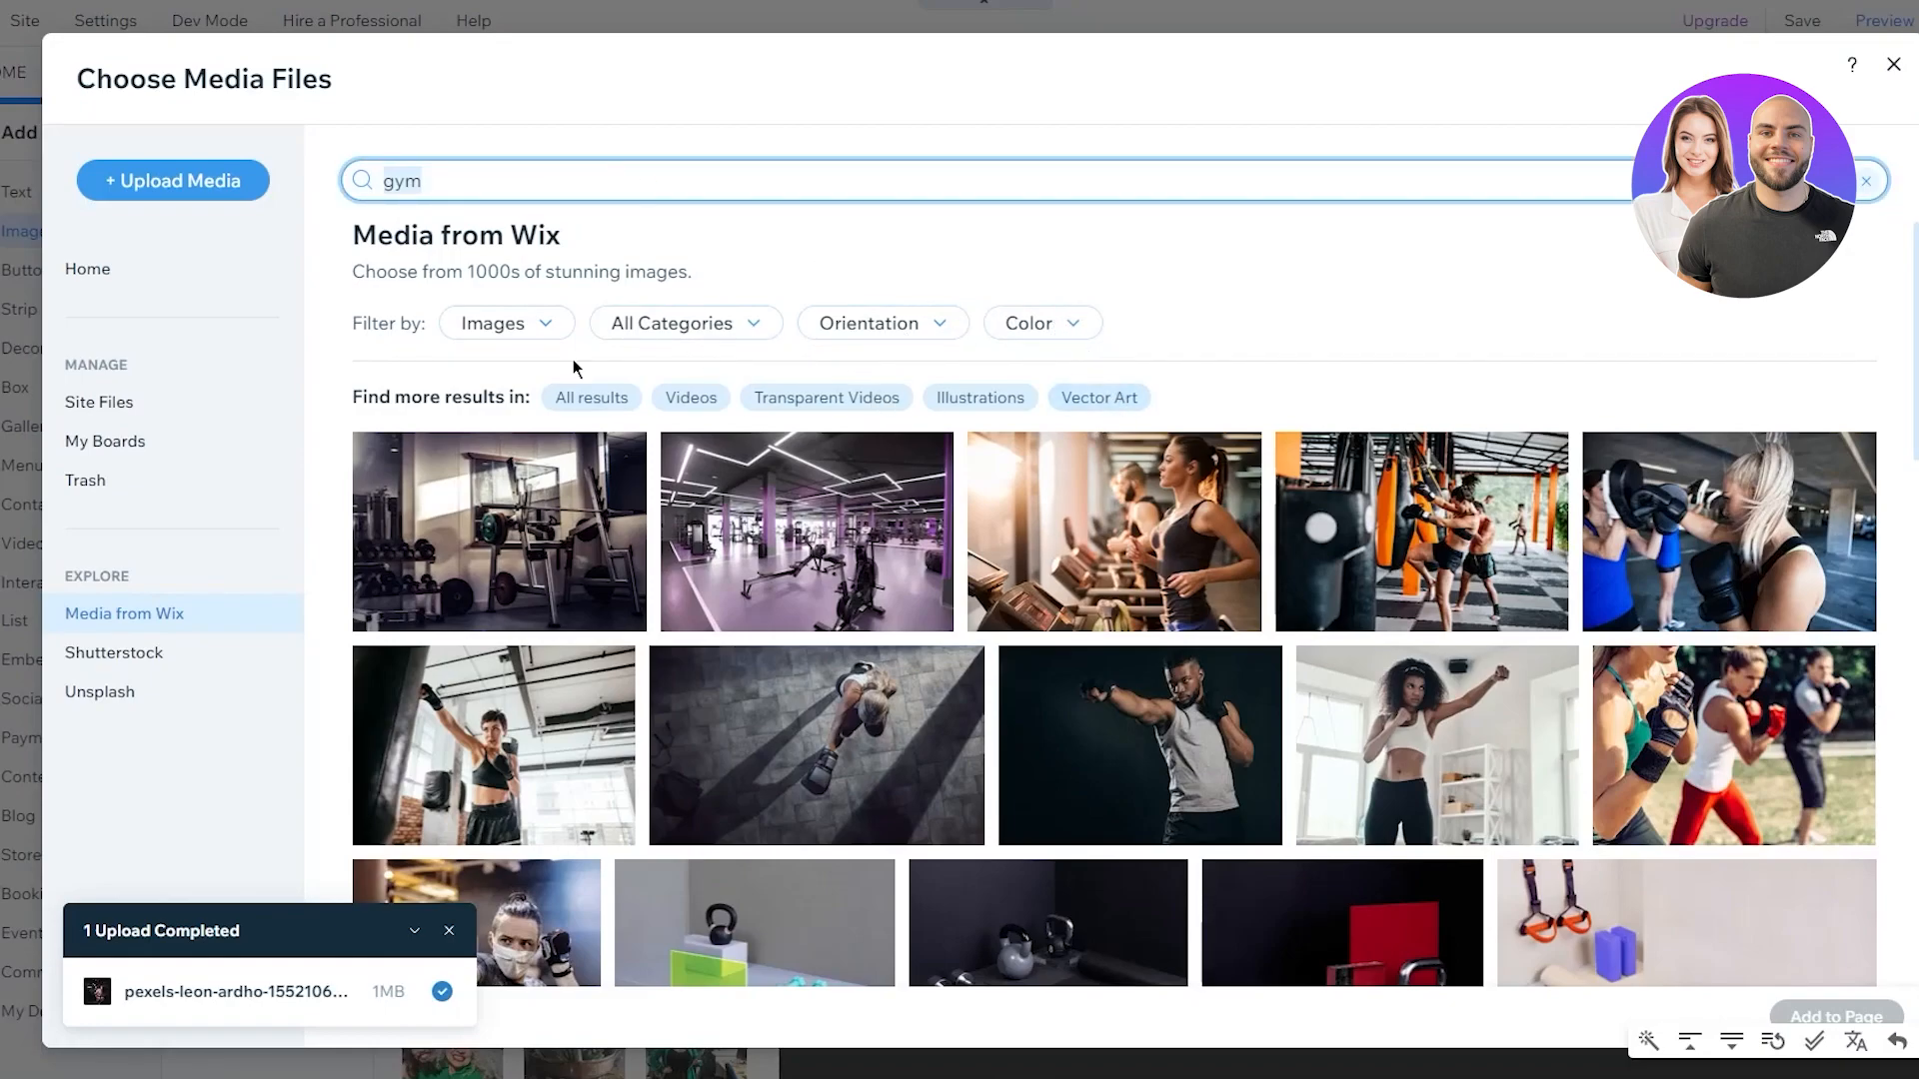
click(523, 331)
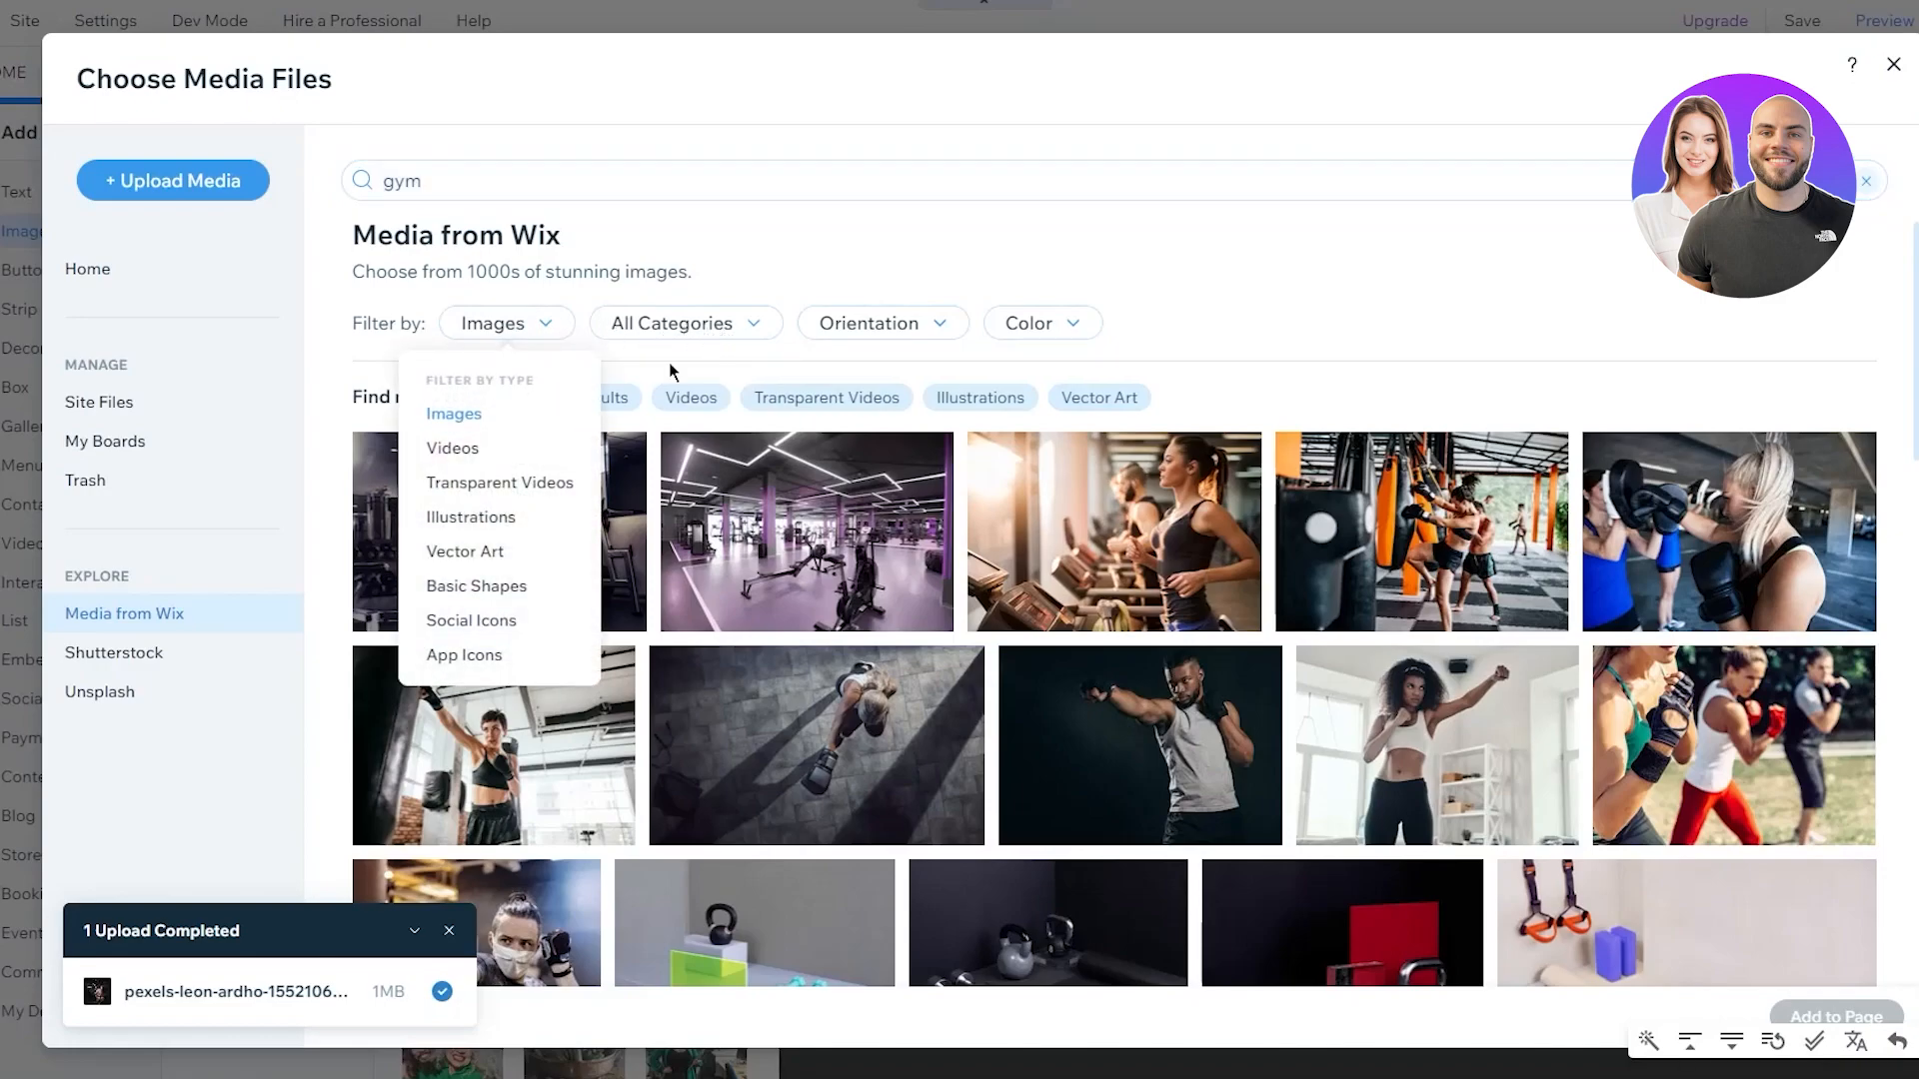
click(509, 561)
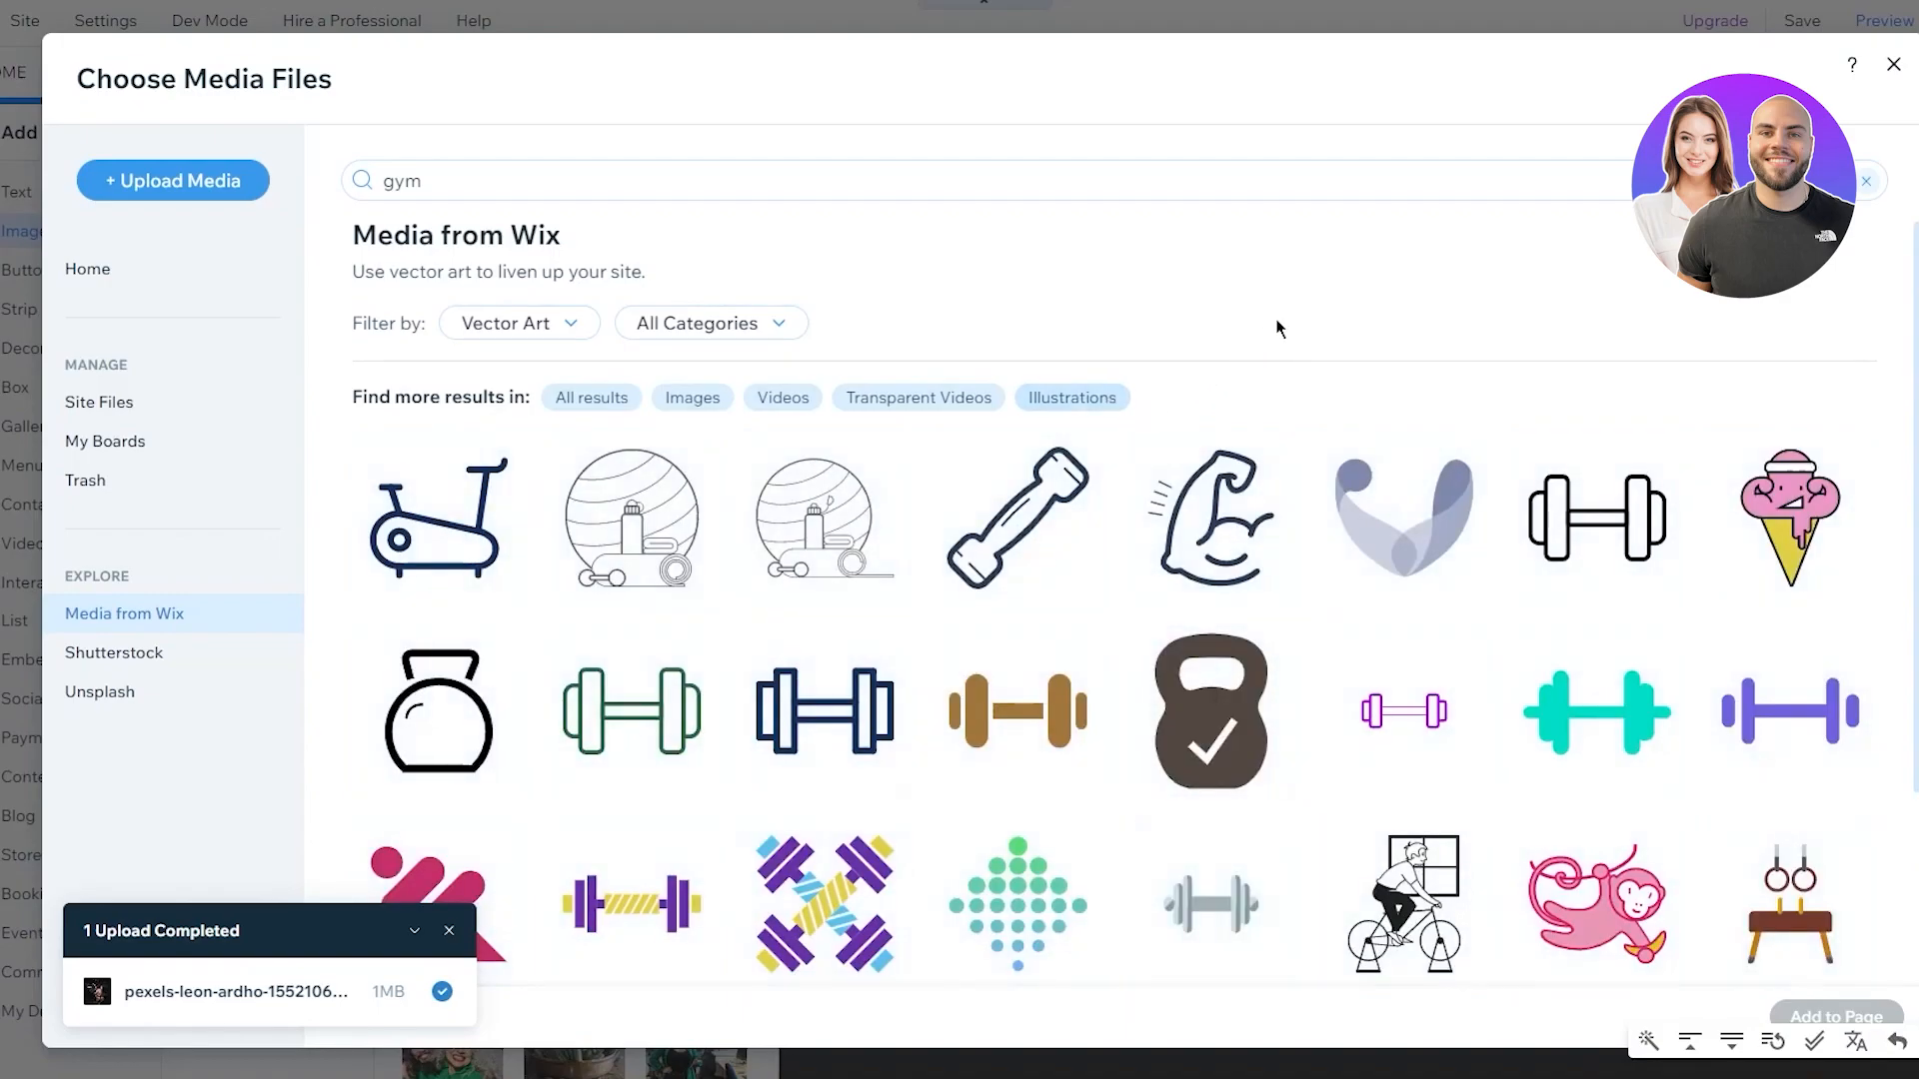
scroll(1446, 312, down, 3)
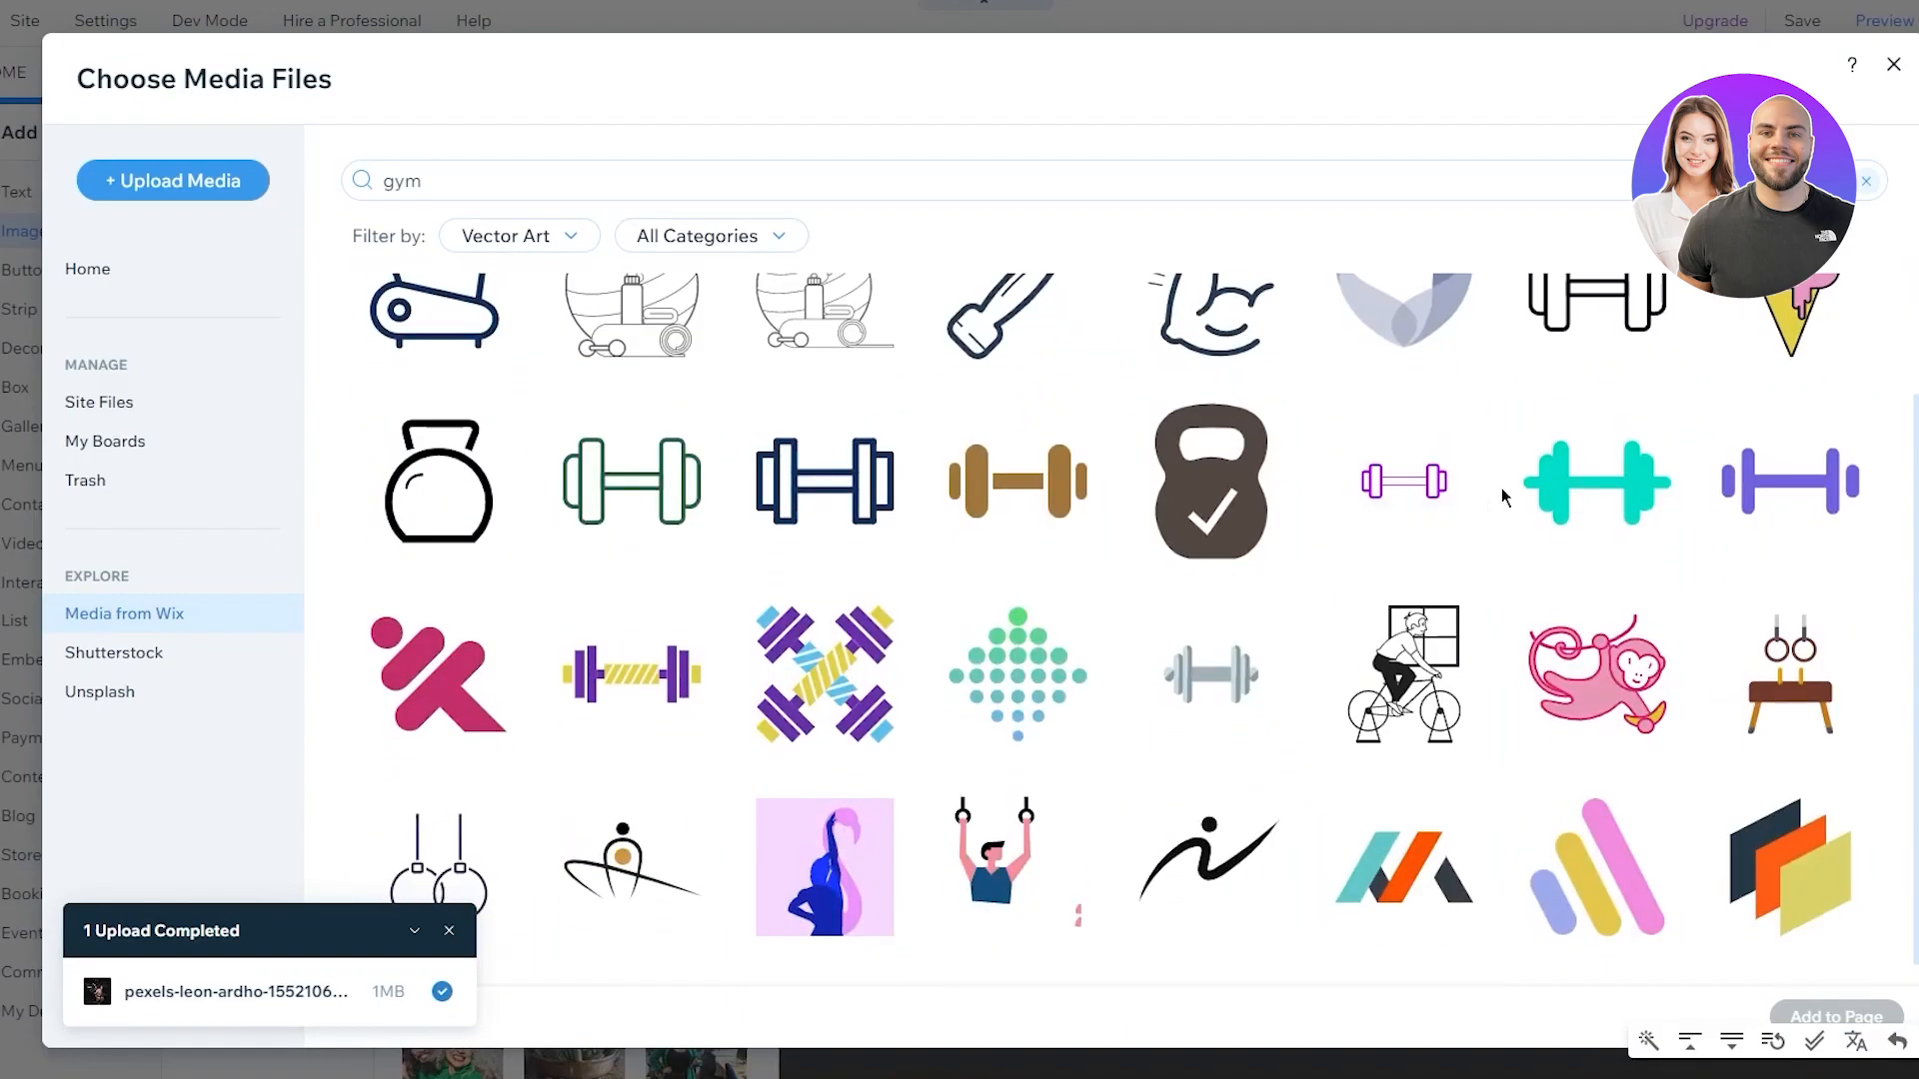
scroll(1605, 505, down, 1)
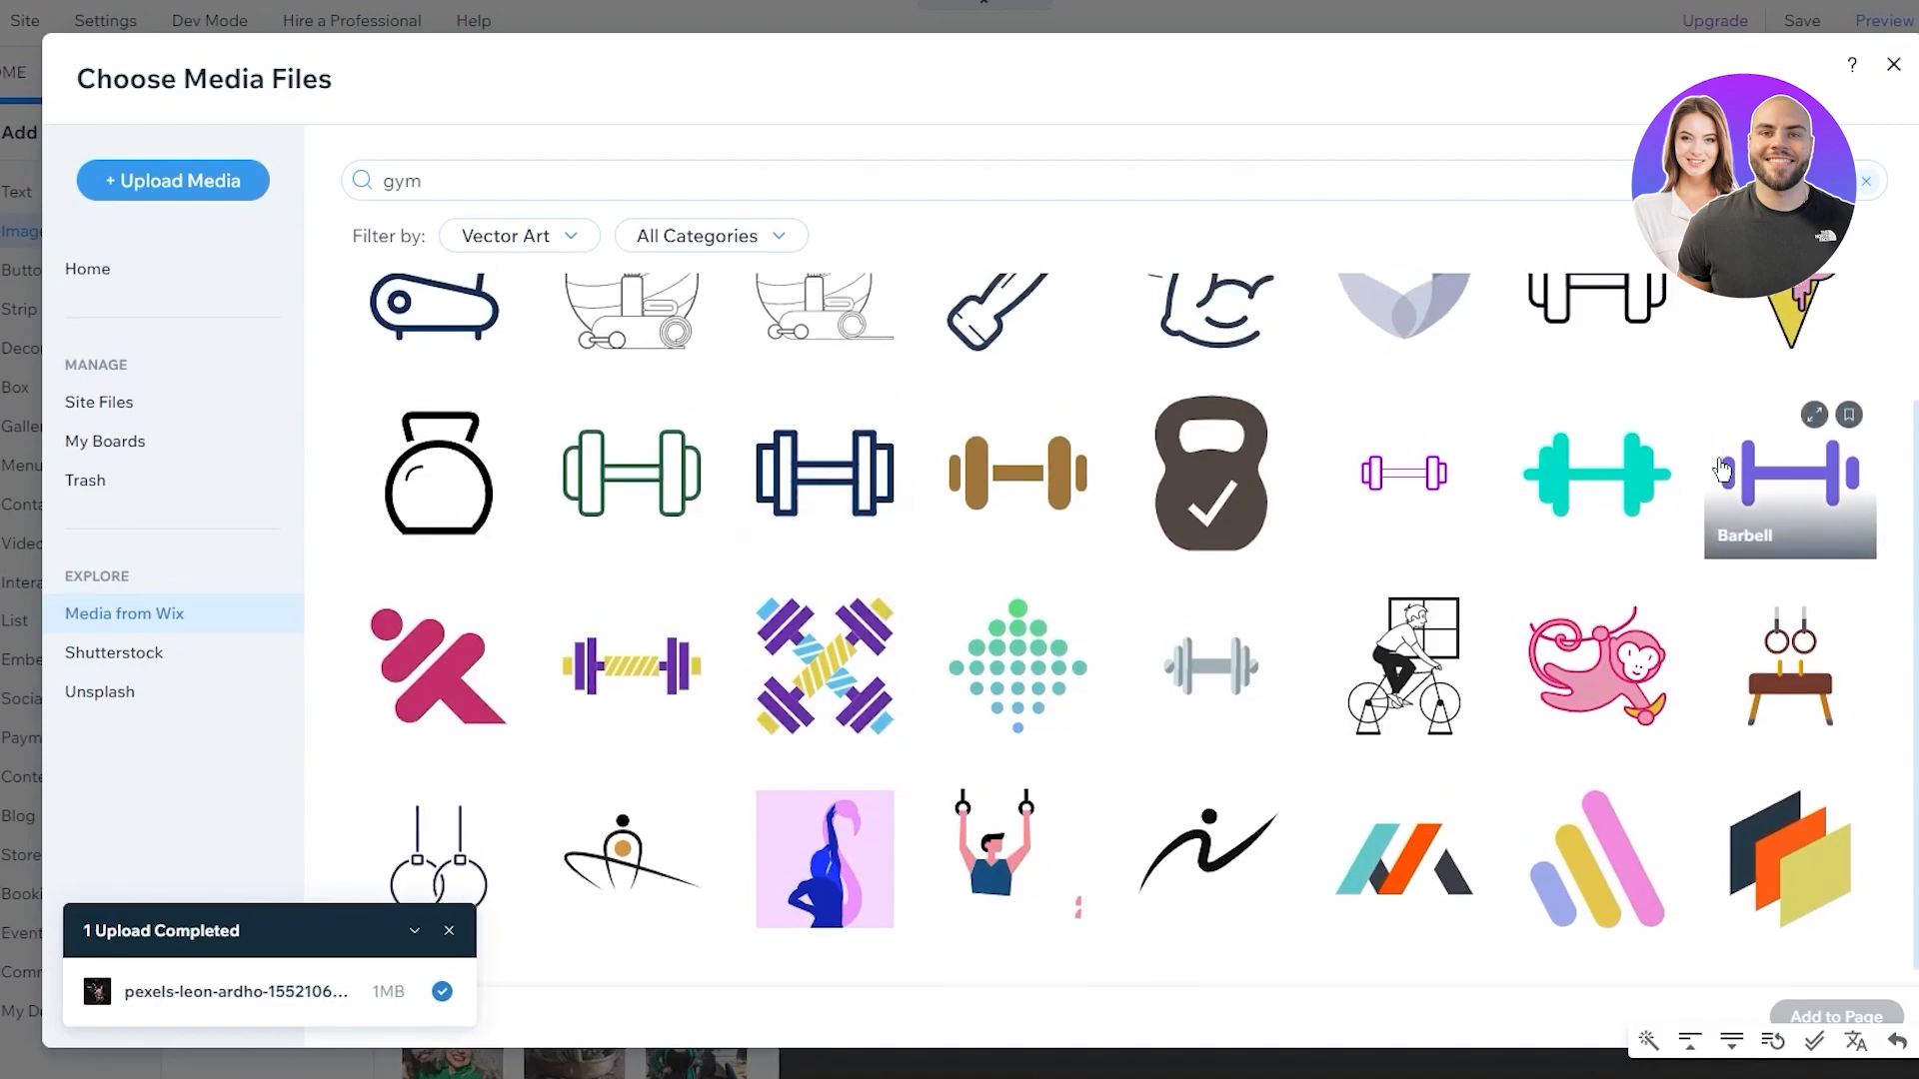
scroll(1789, 480, up, 3)
click(1664, 736)
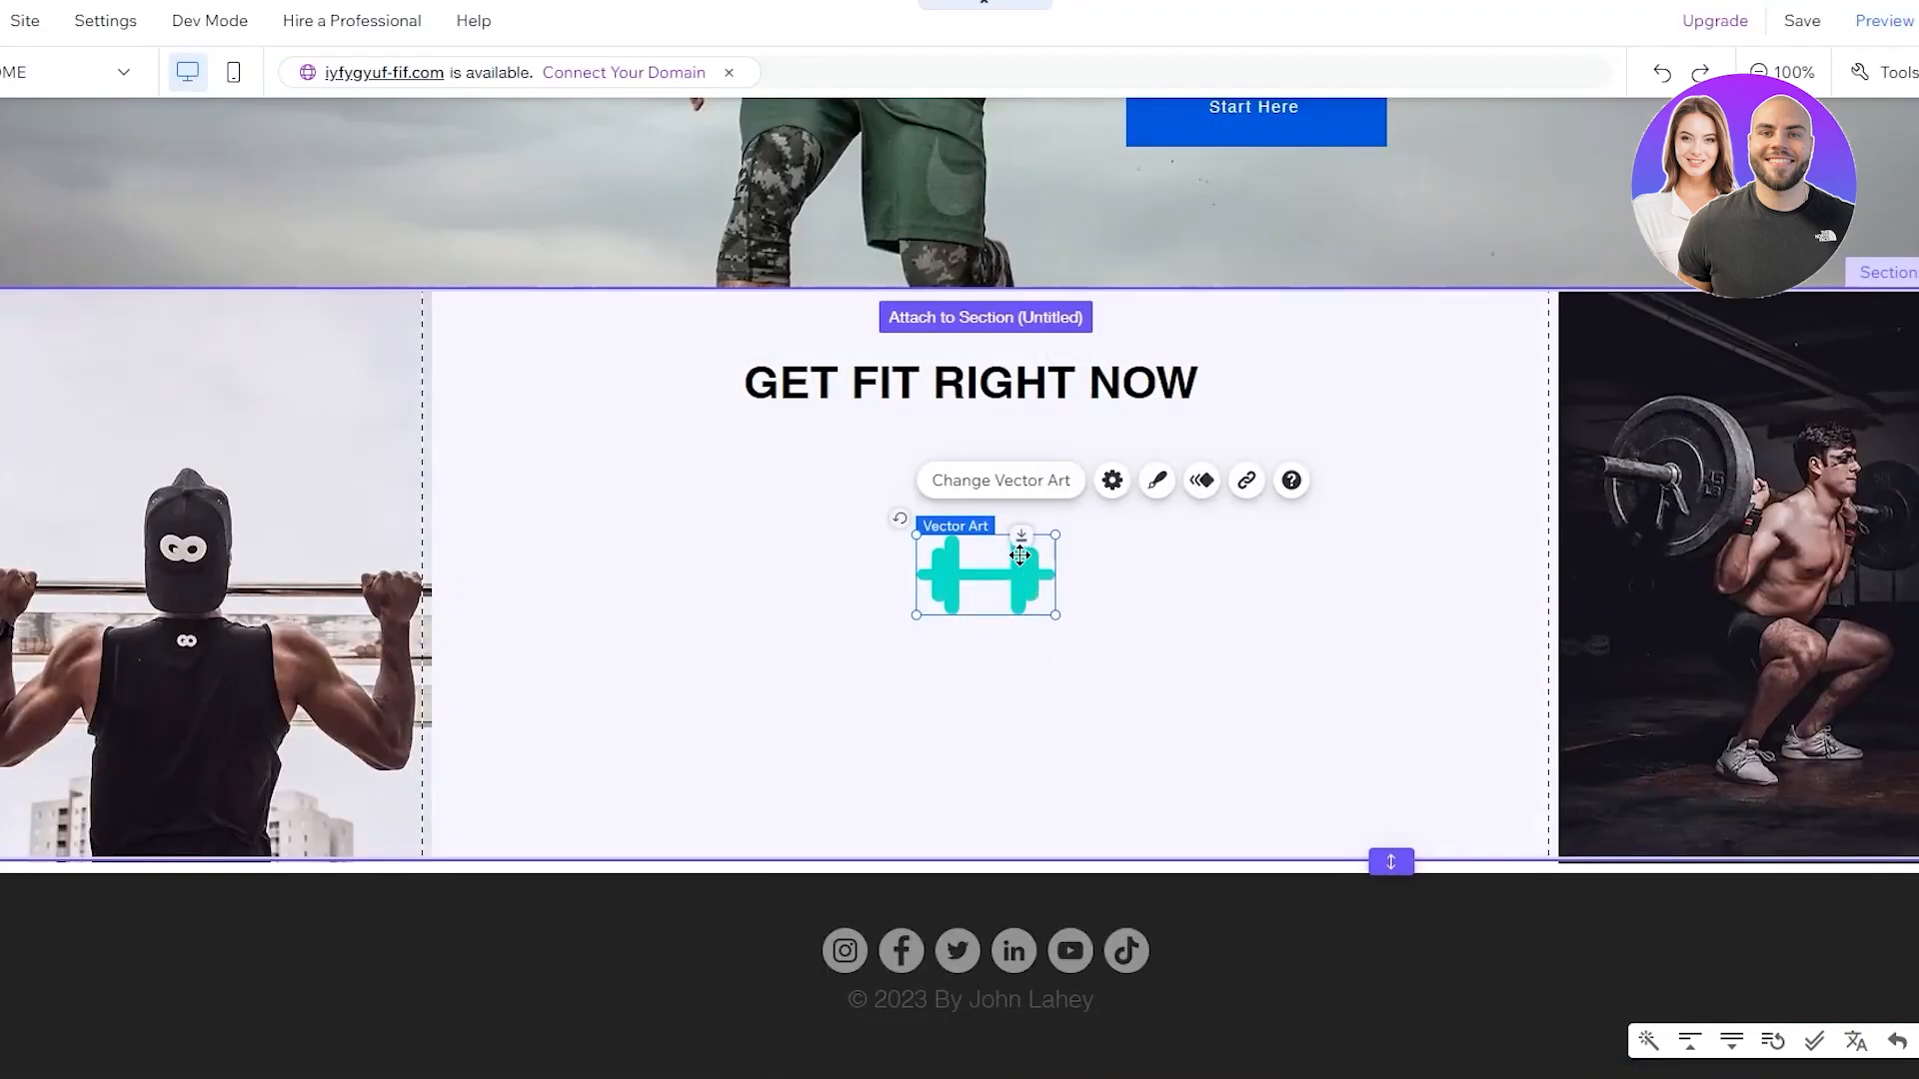
drag(1019, 554, 1109, 549)
Nudge the teal dumbbell into place centred under the 'GET FIT RIGHT NOW' heading
click(1212, 582)
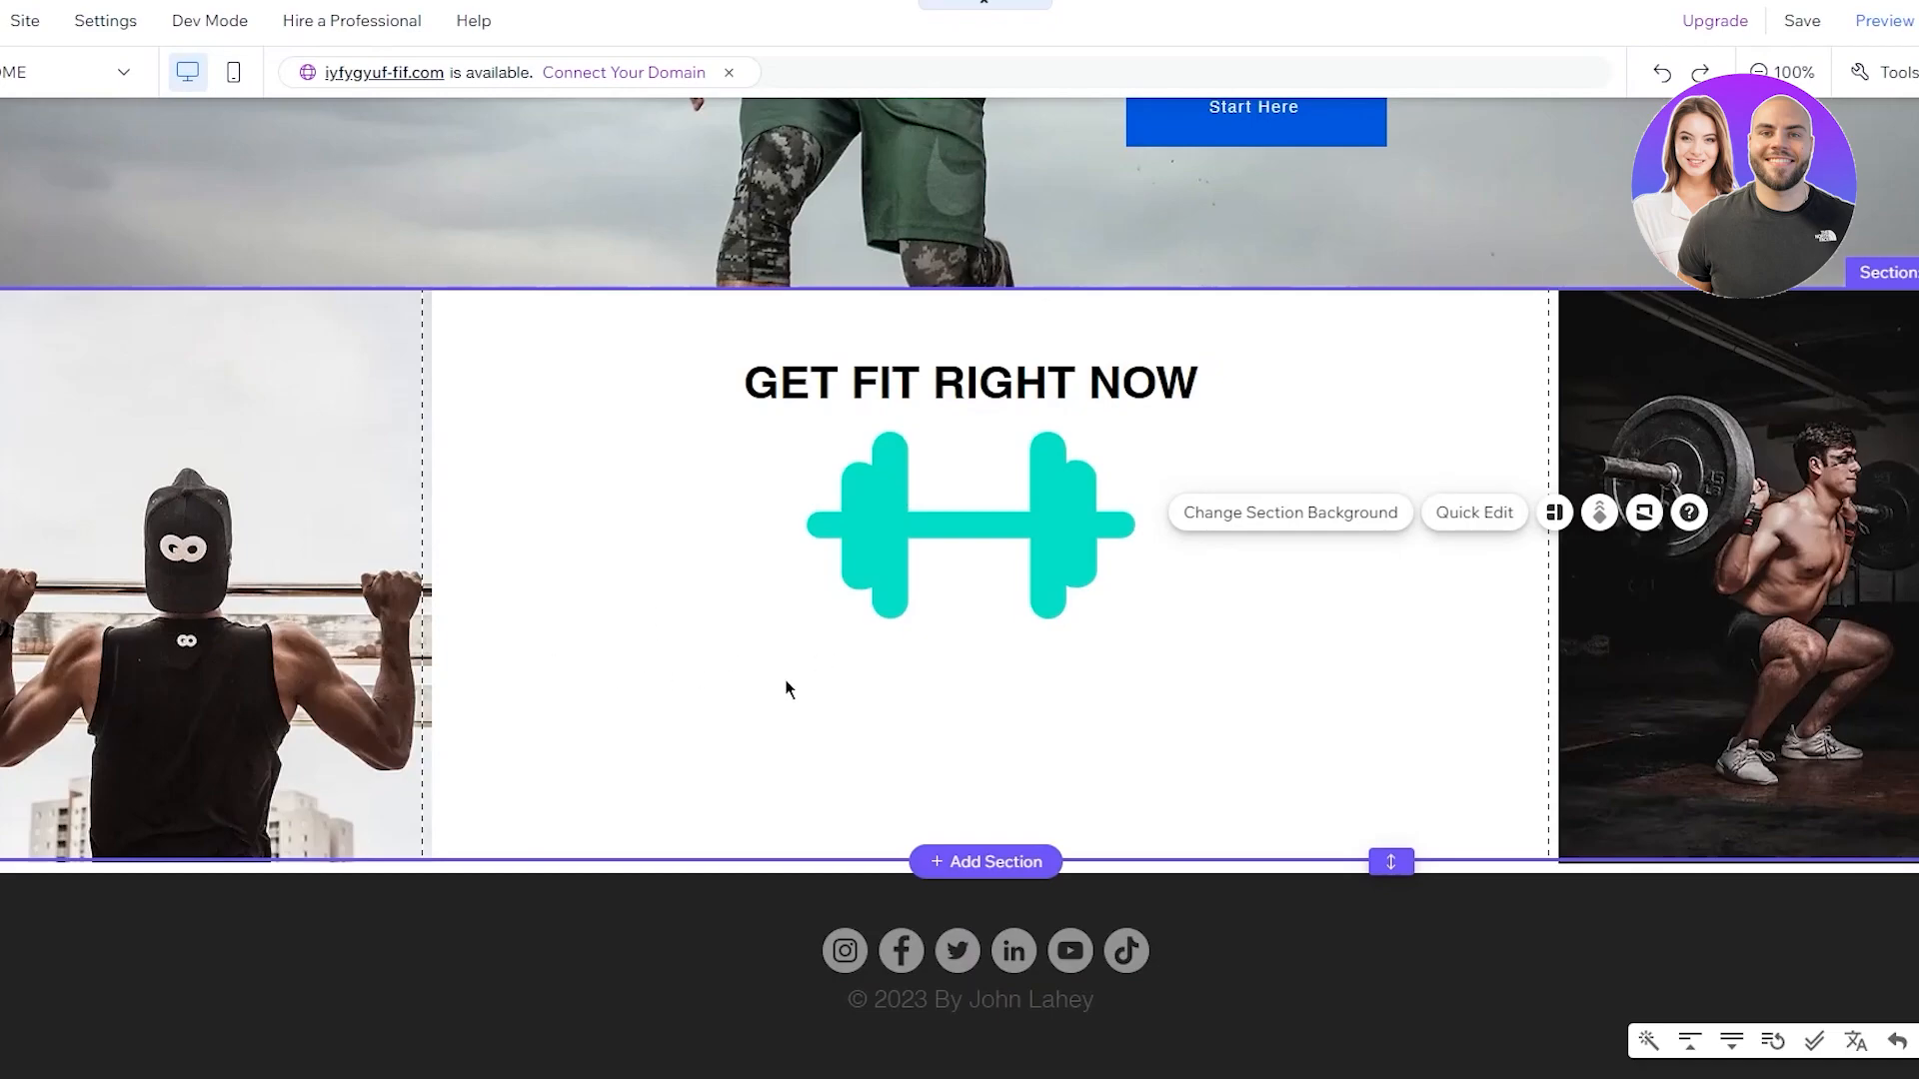
scroll(938, 643, up, 5)
scroll(950, 646, down, 4)
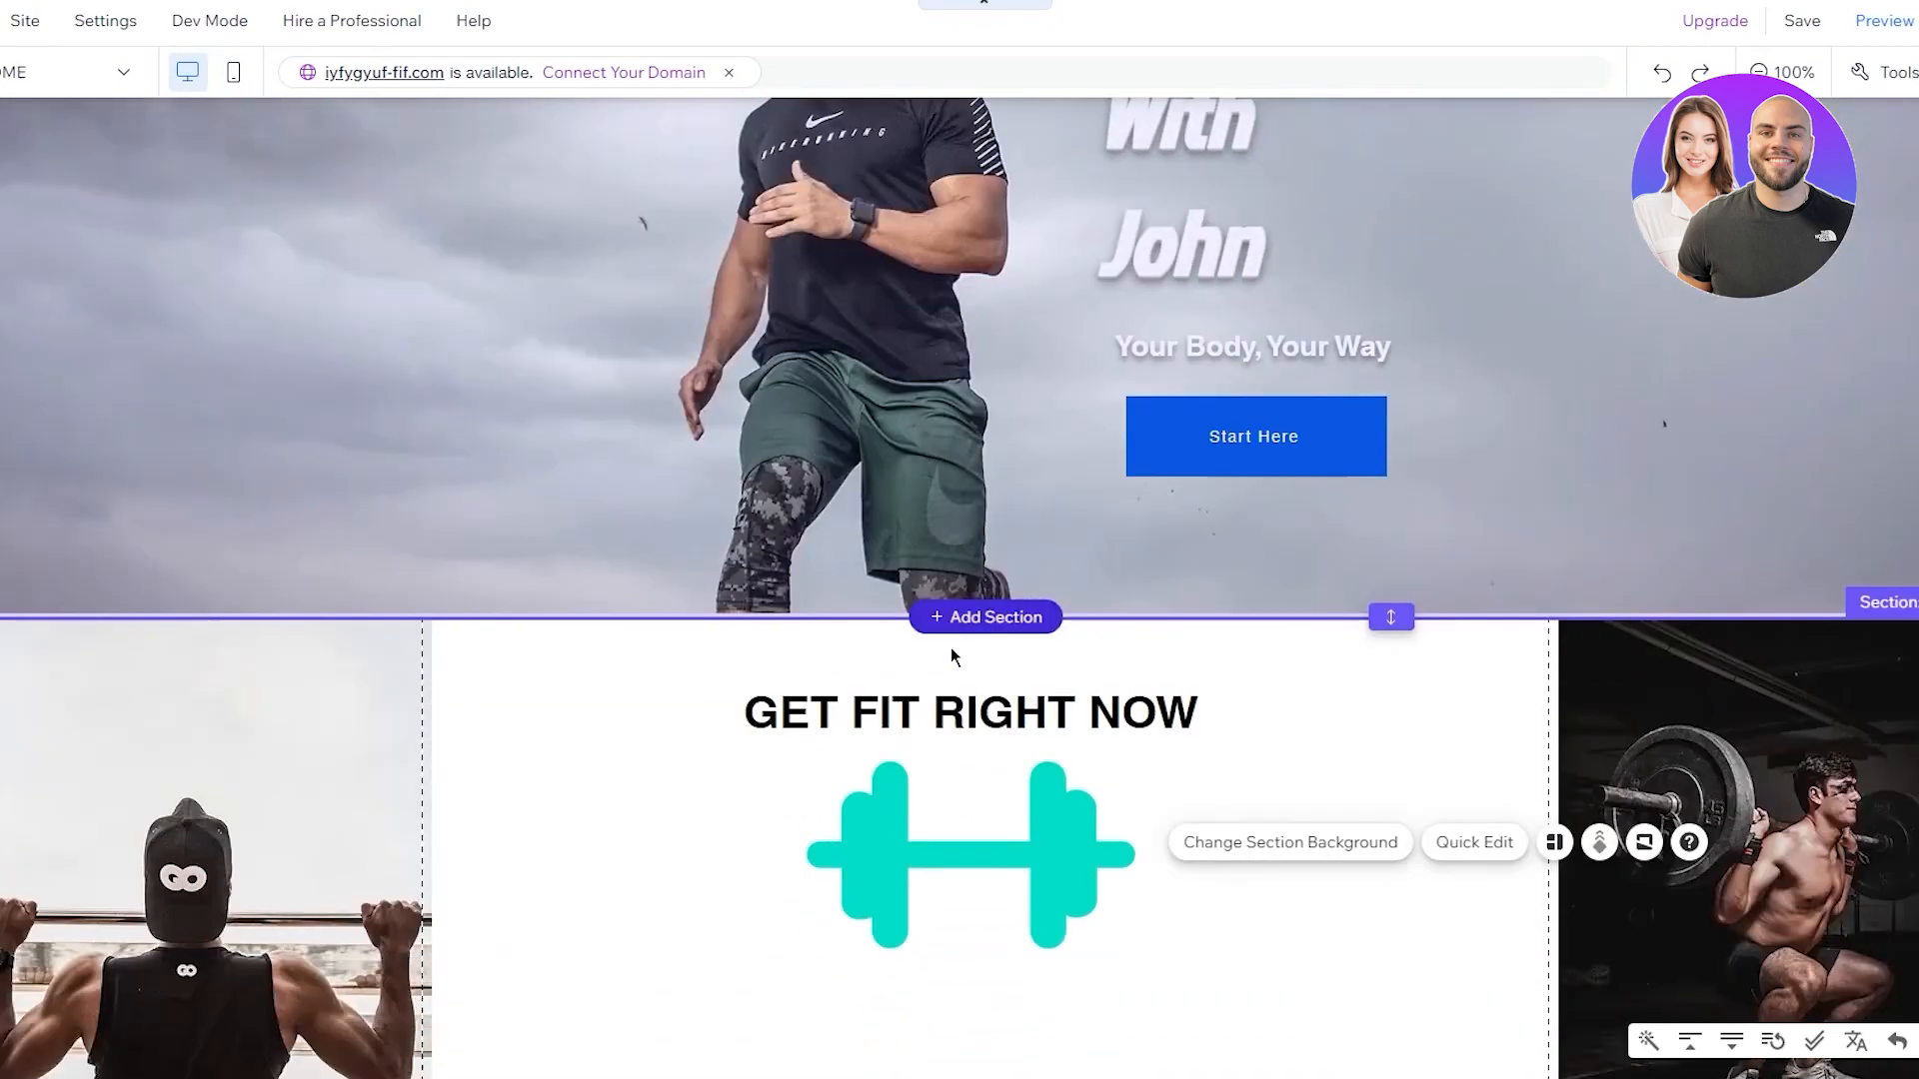
click(1072, 650)
mouse_move(1072, 650)
mouse_down()
mouse_move(1032, 650)
mouse_move(1082, 660)
mouse_up()
mouse_move(1082, 660)
mouse_down()
mouse_move(1058, 655)
mouse_move(1076, 656)
mouse_up()
click(1239, 660)
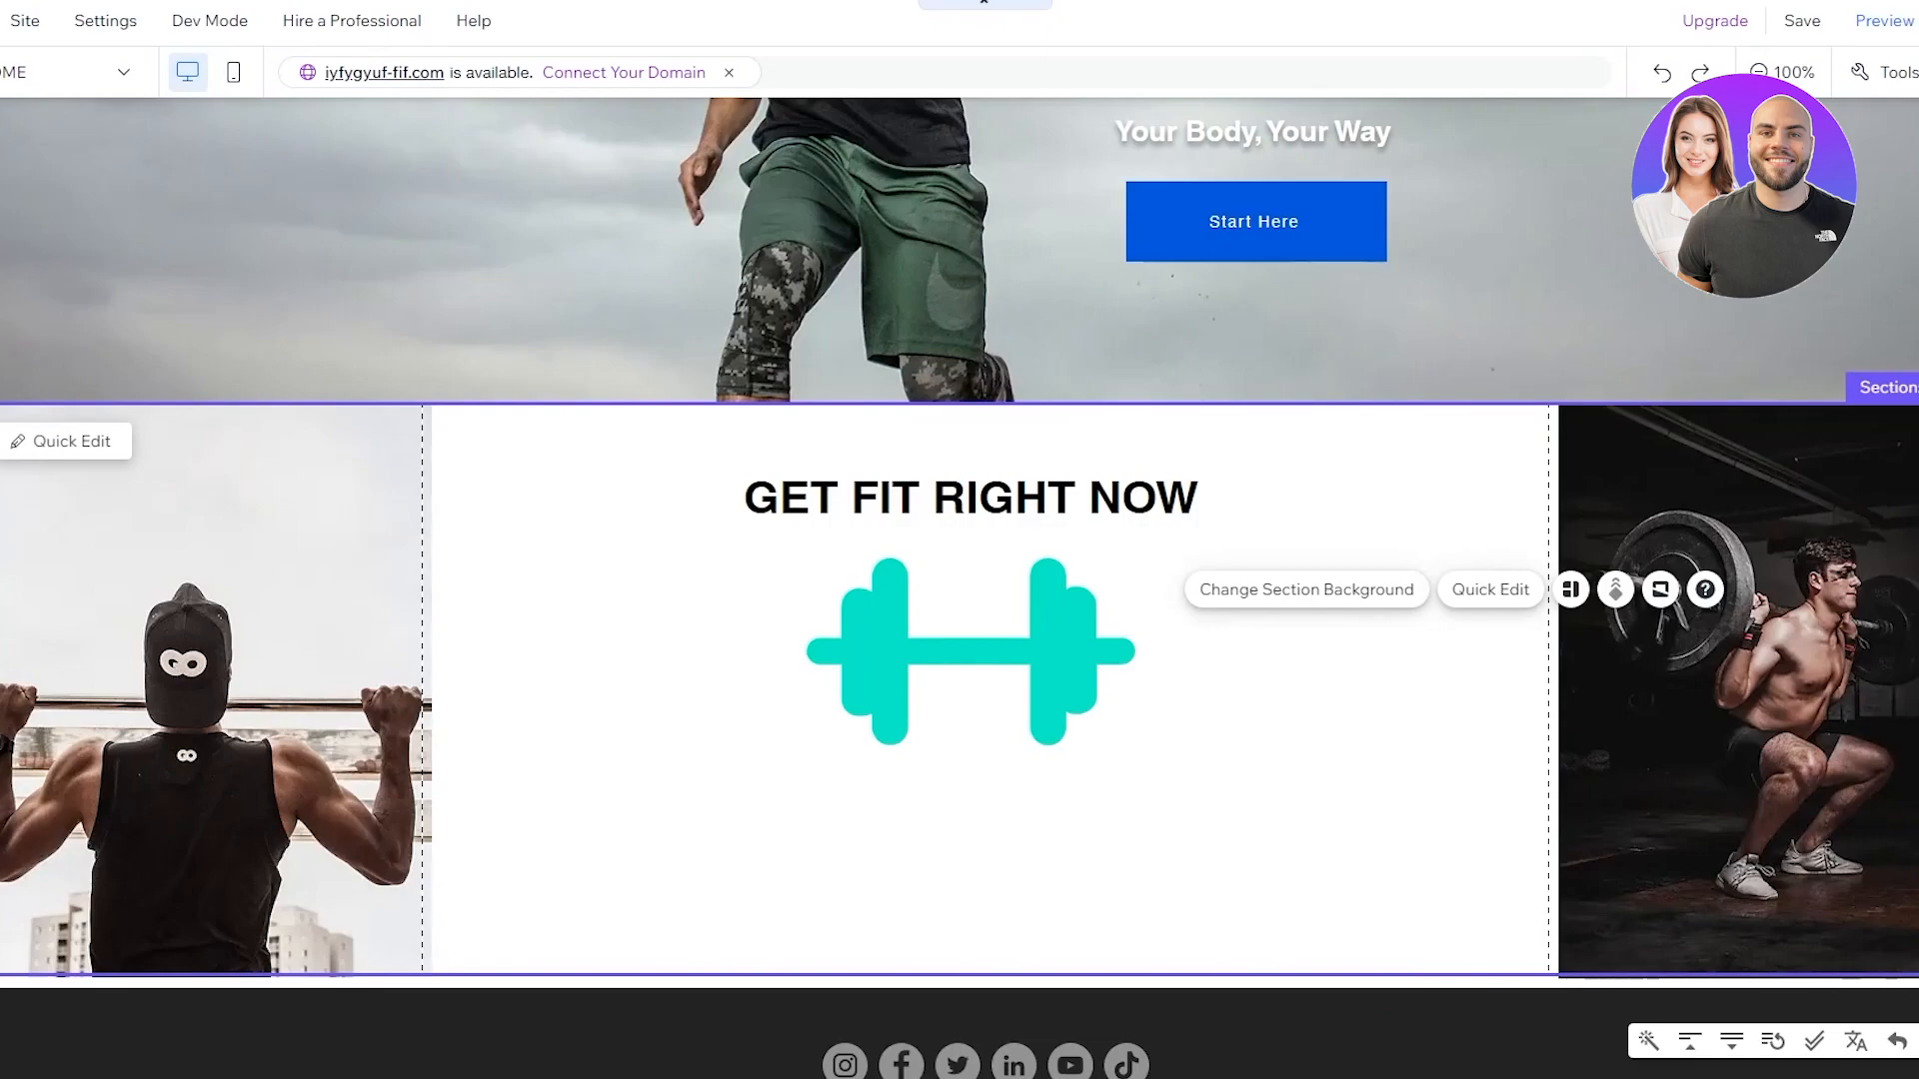
Bring up the Add Elements panel
scroll(1129, 636, down, 1)
scroll(1044, 665, up, 4)
scroll(1049, 629, down, 4)
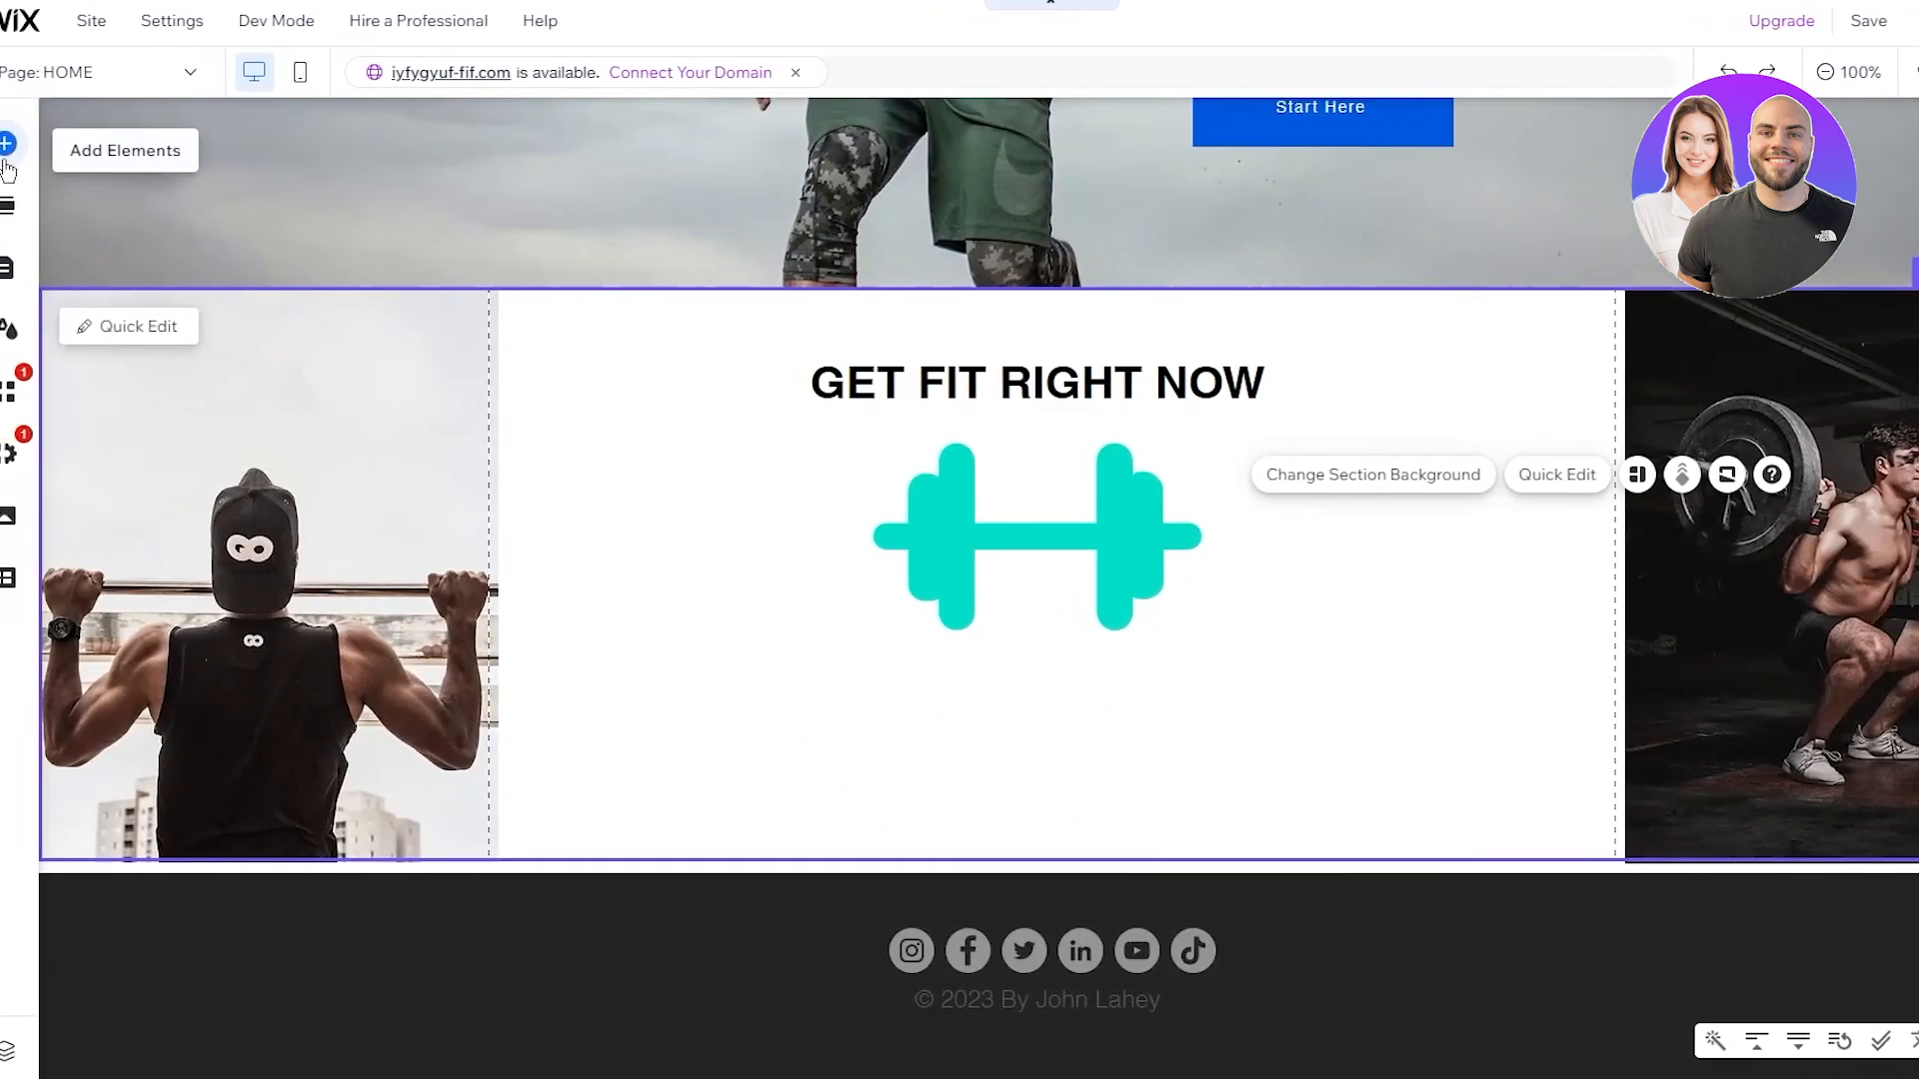
click(28, 150)
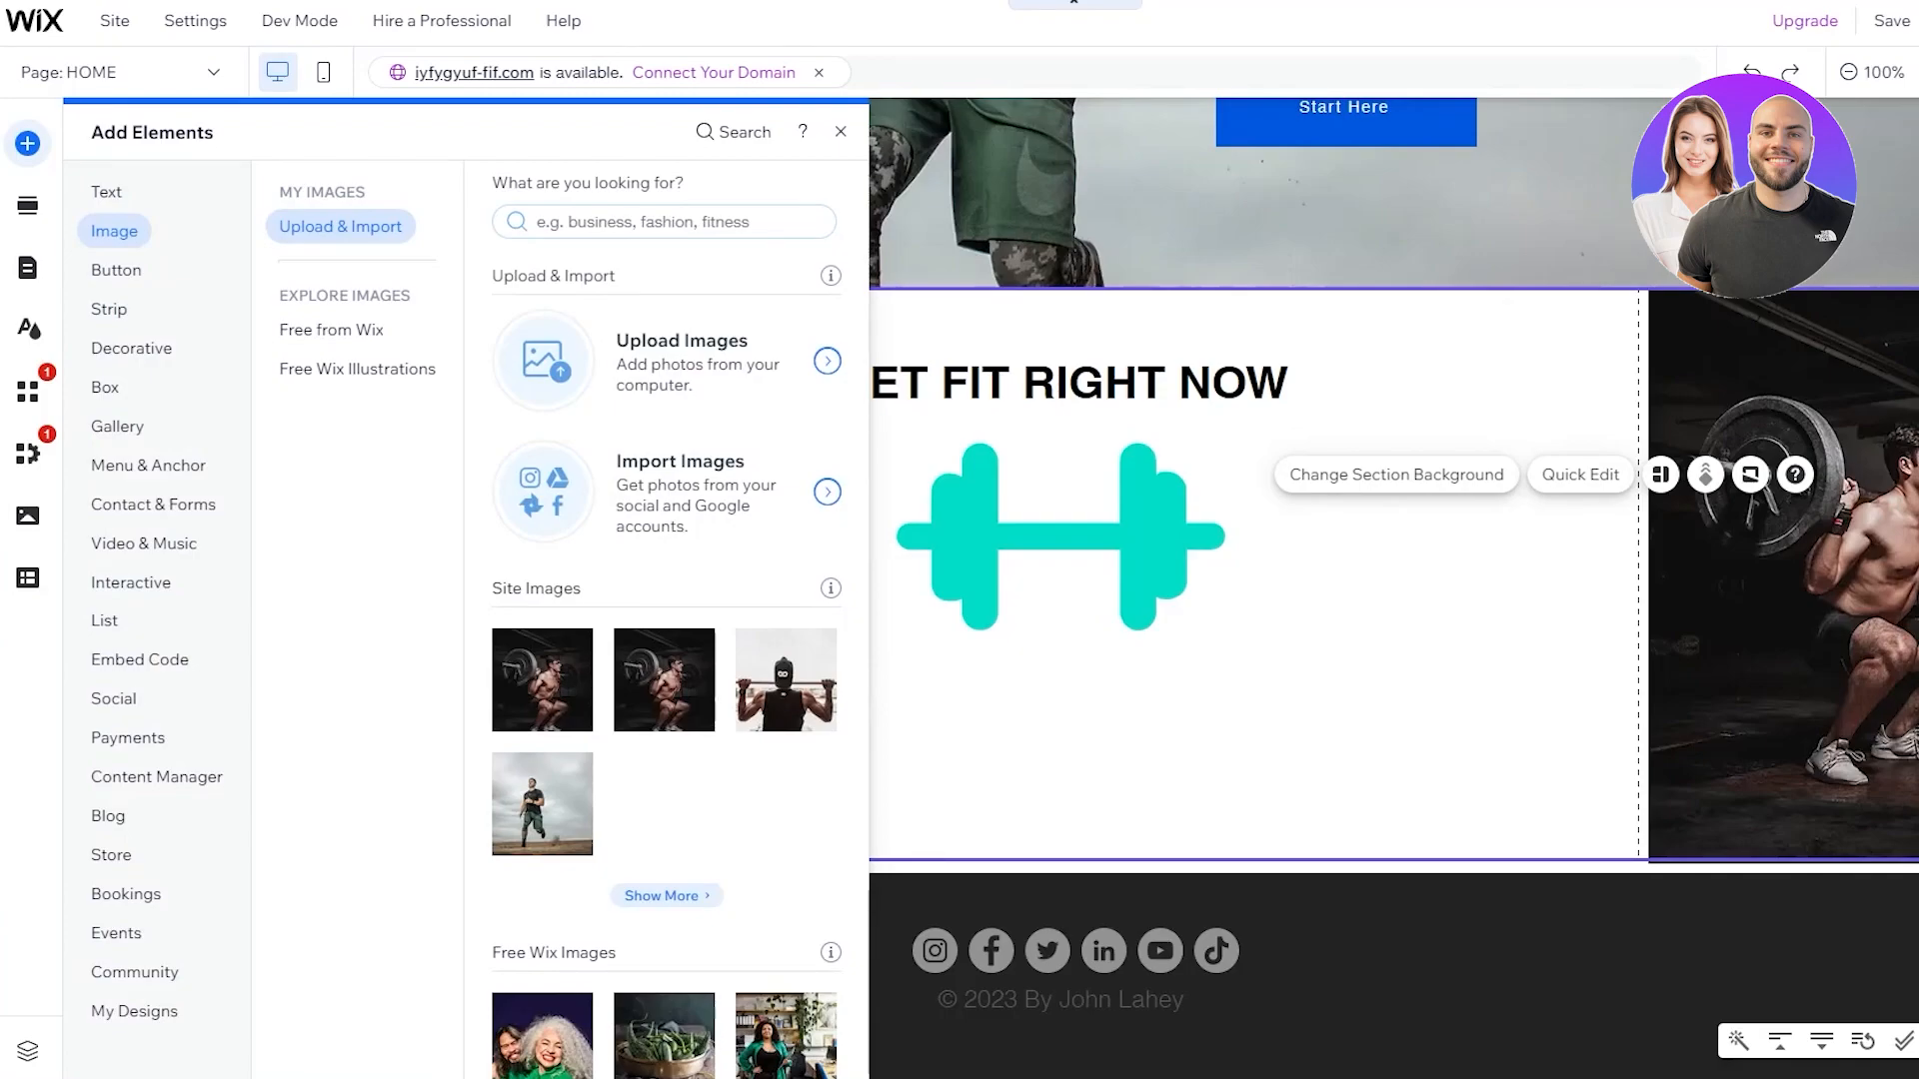
Add a Heading 4 text box reading 'Contact Us :' followed by the contact e-mail address
click(128, 192)
drag(548, 512, 1039, 591)
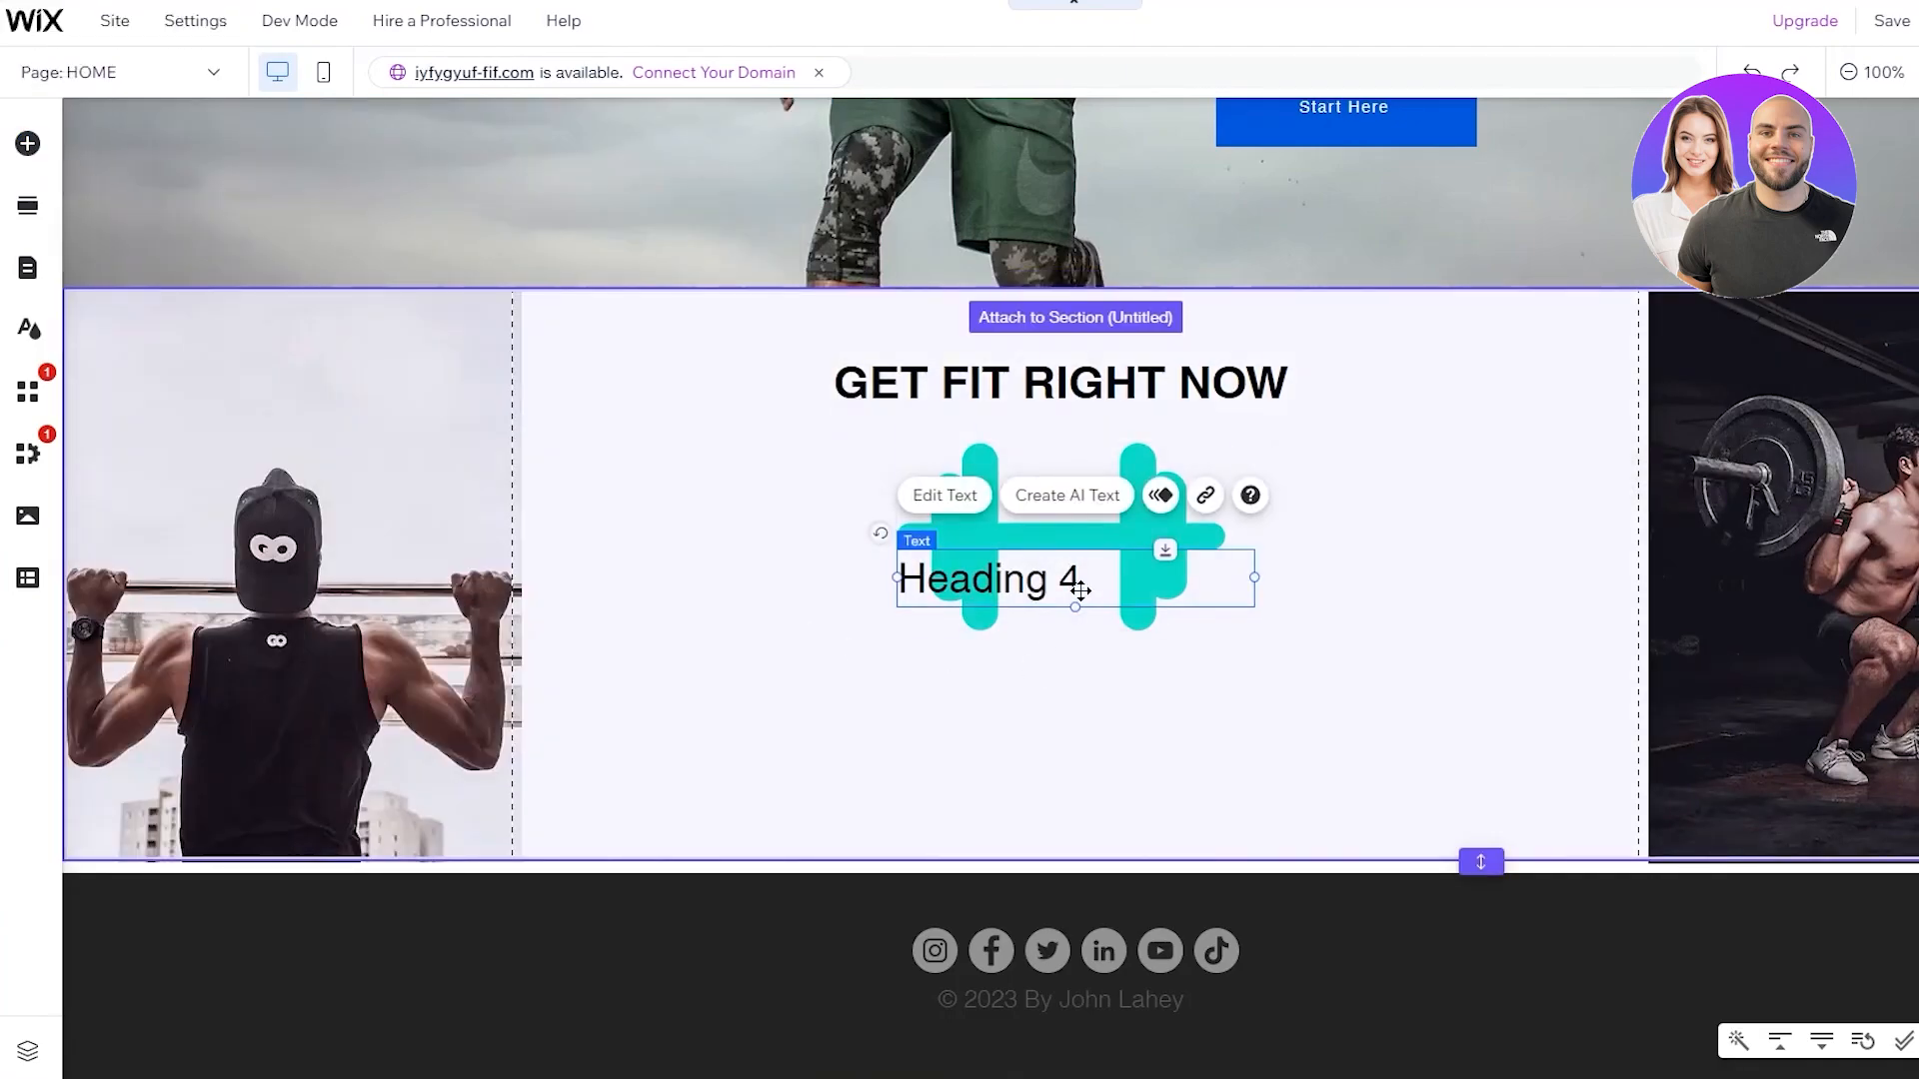
double_click(1080, 590)
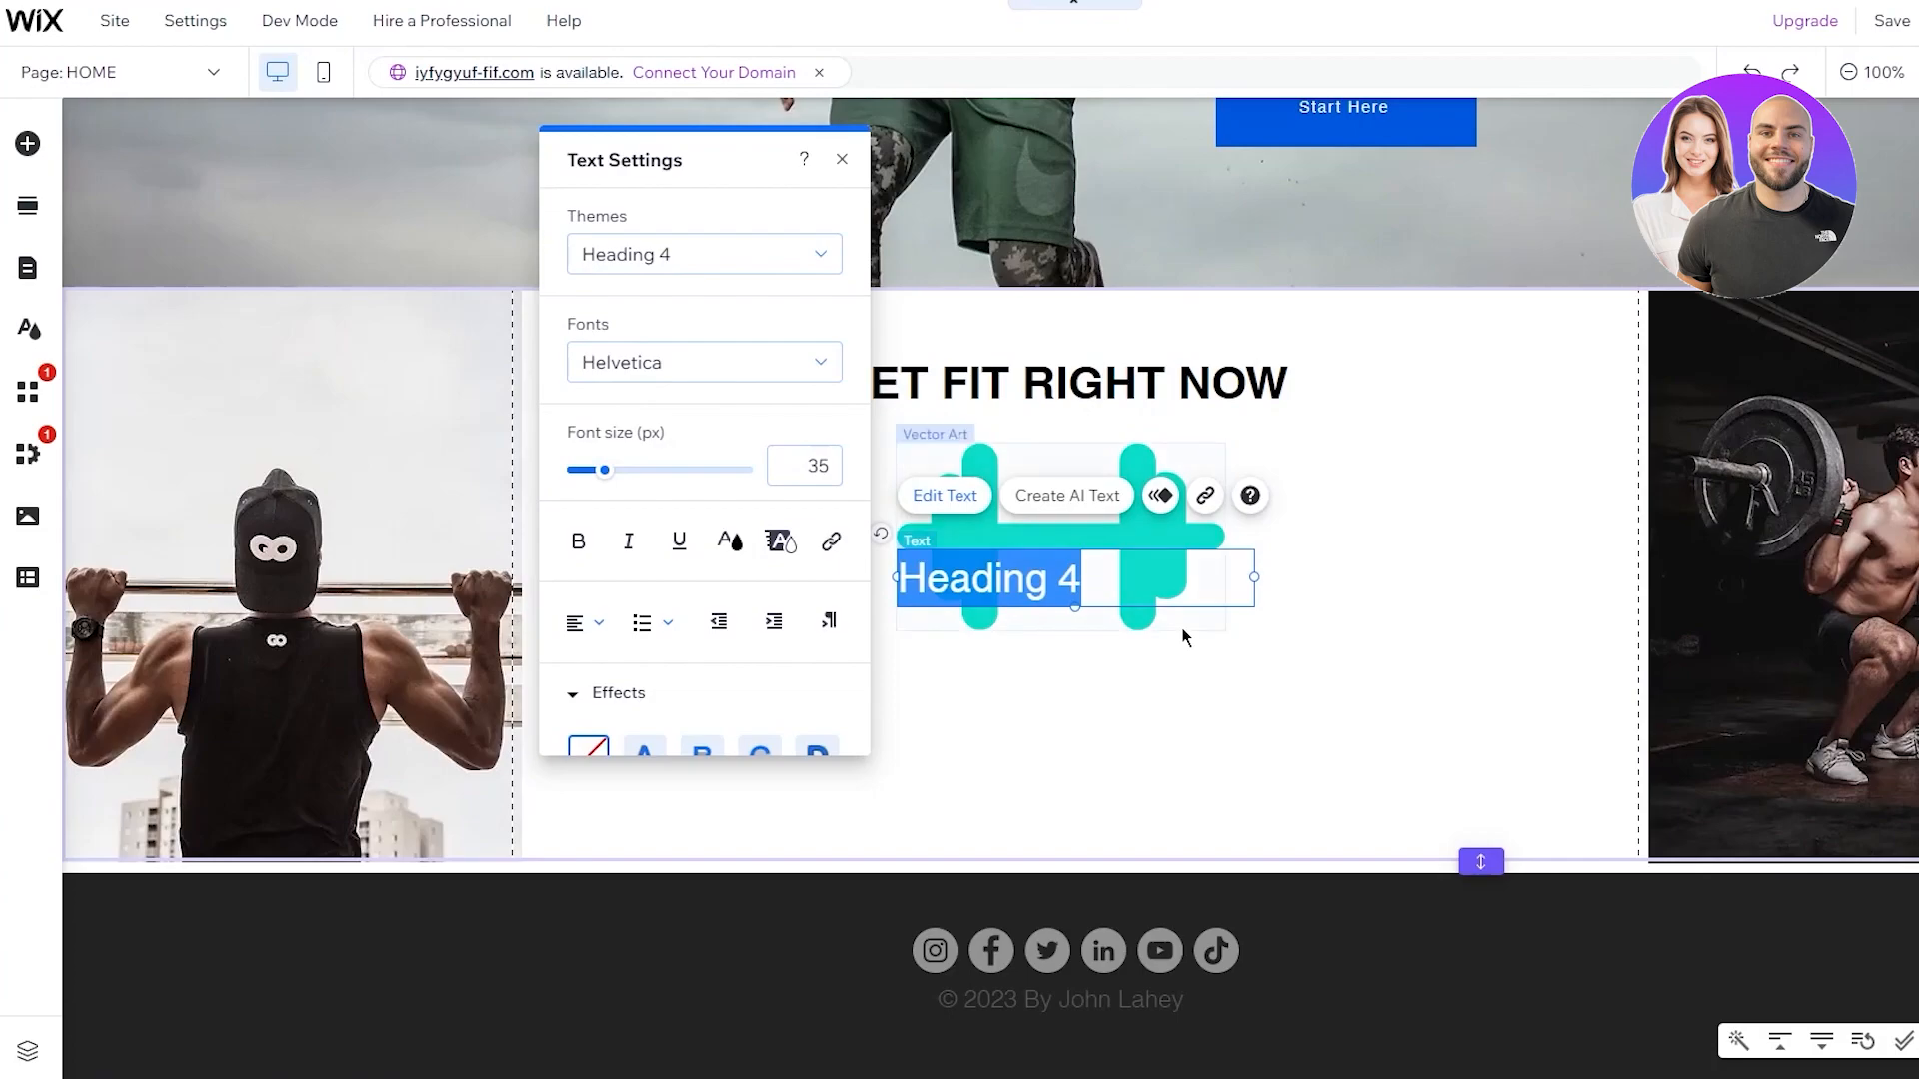
text(C)
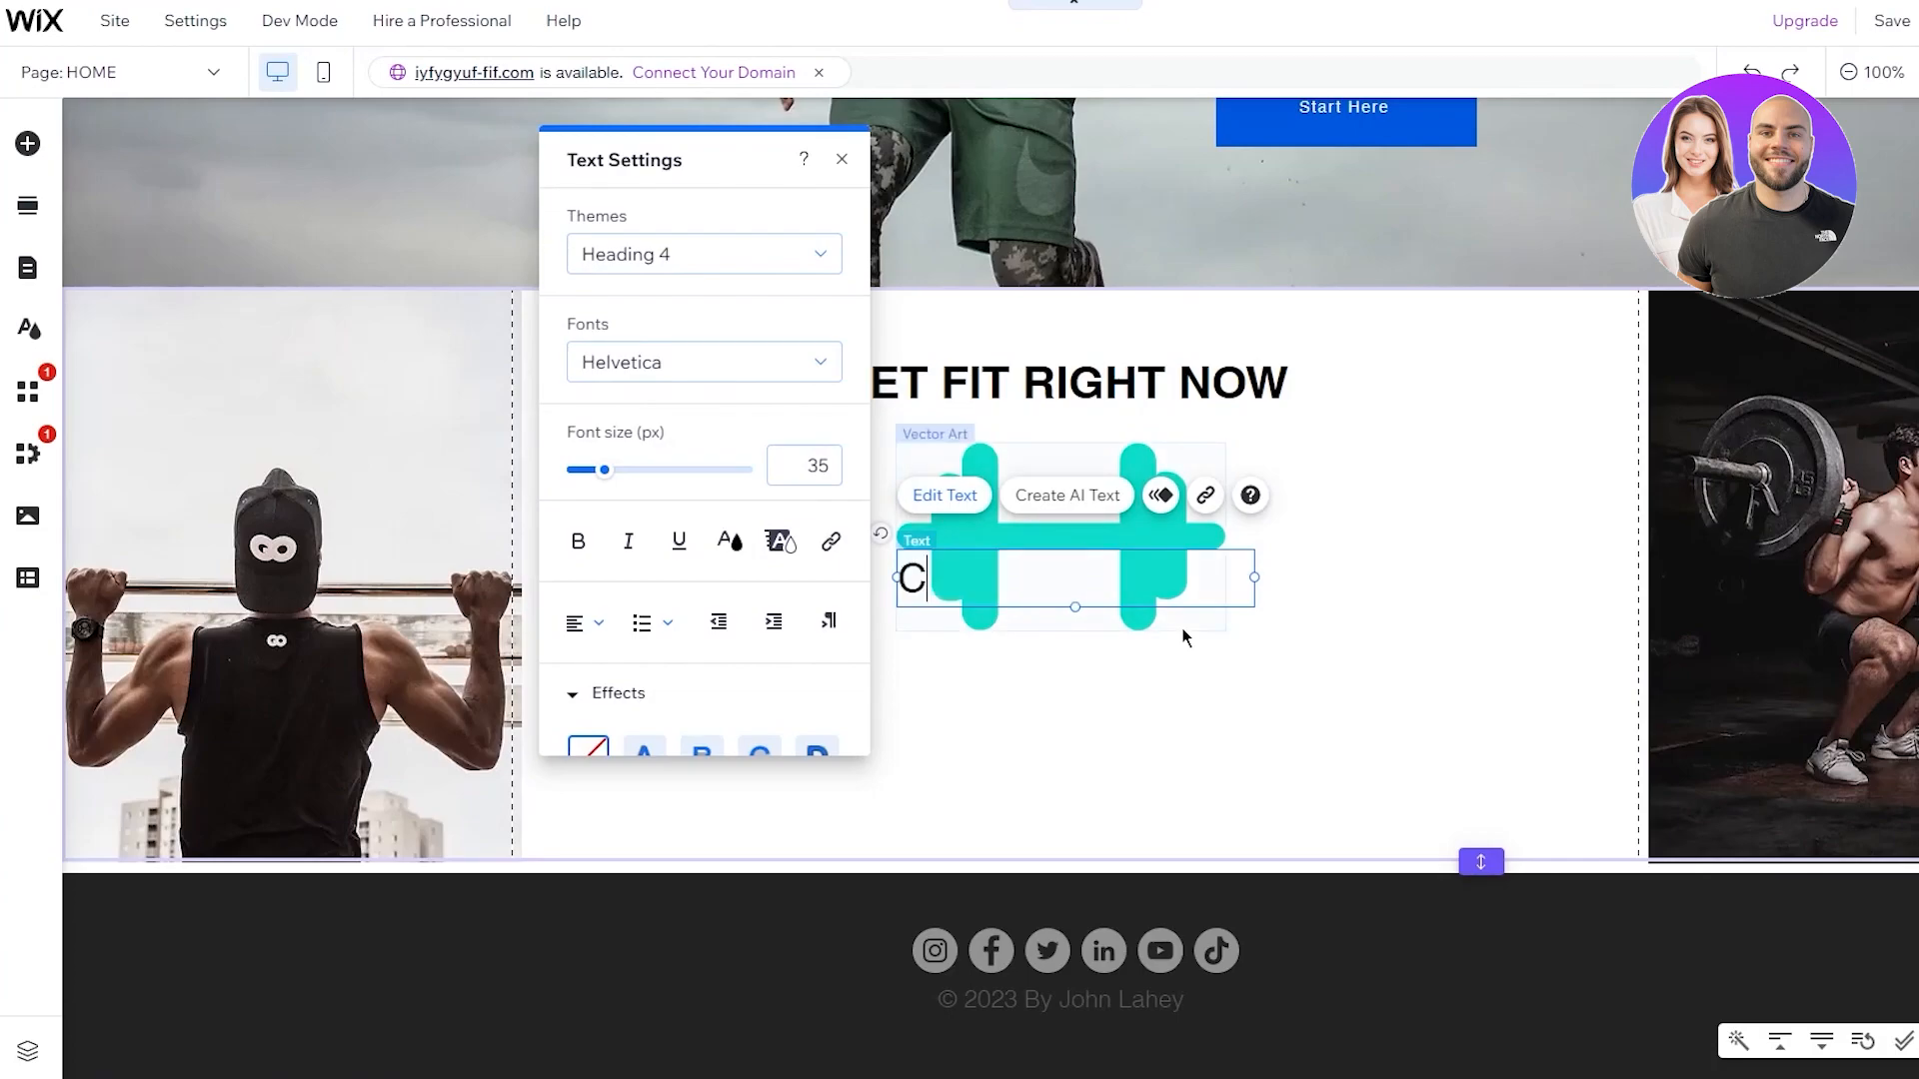
text(ontact U)
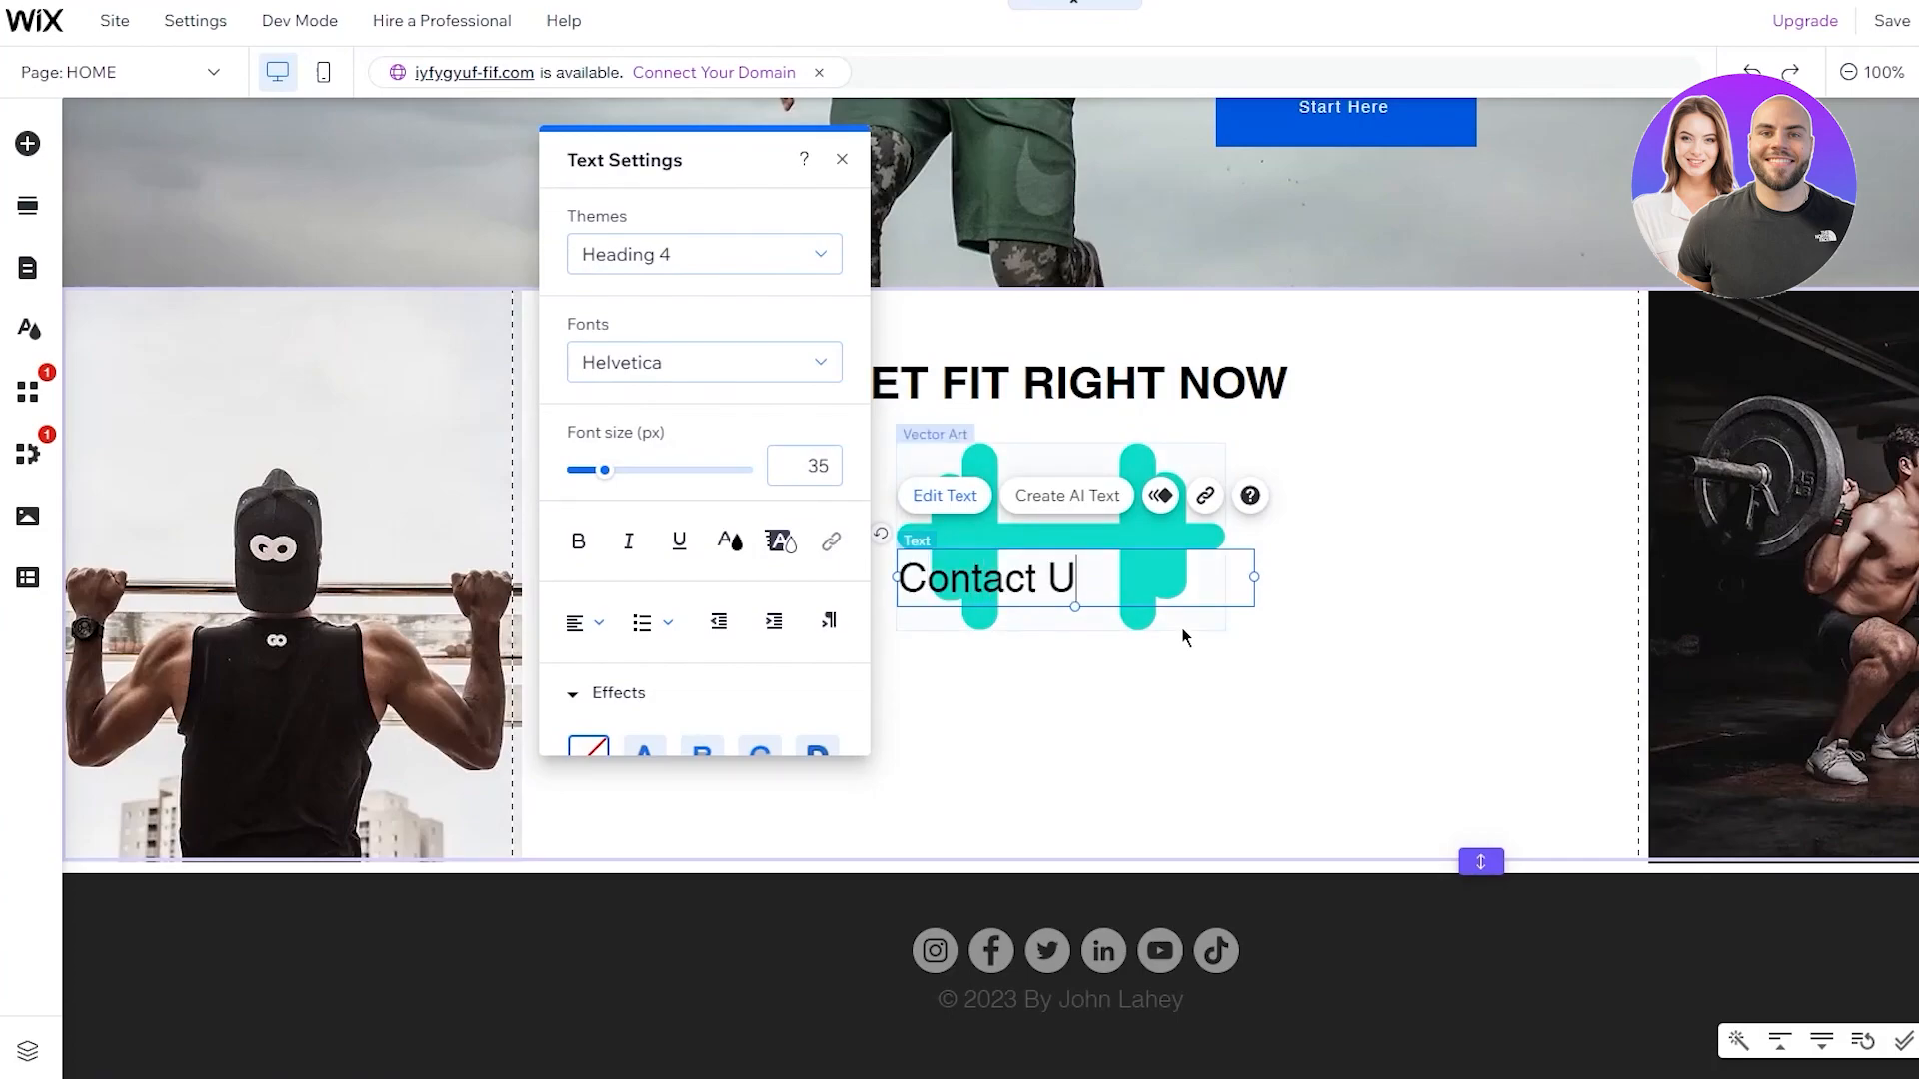
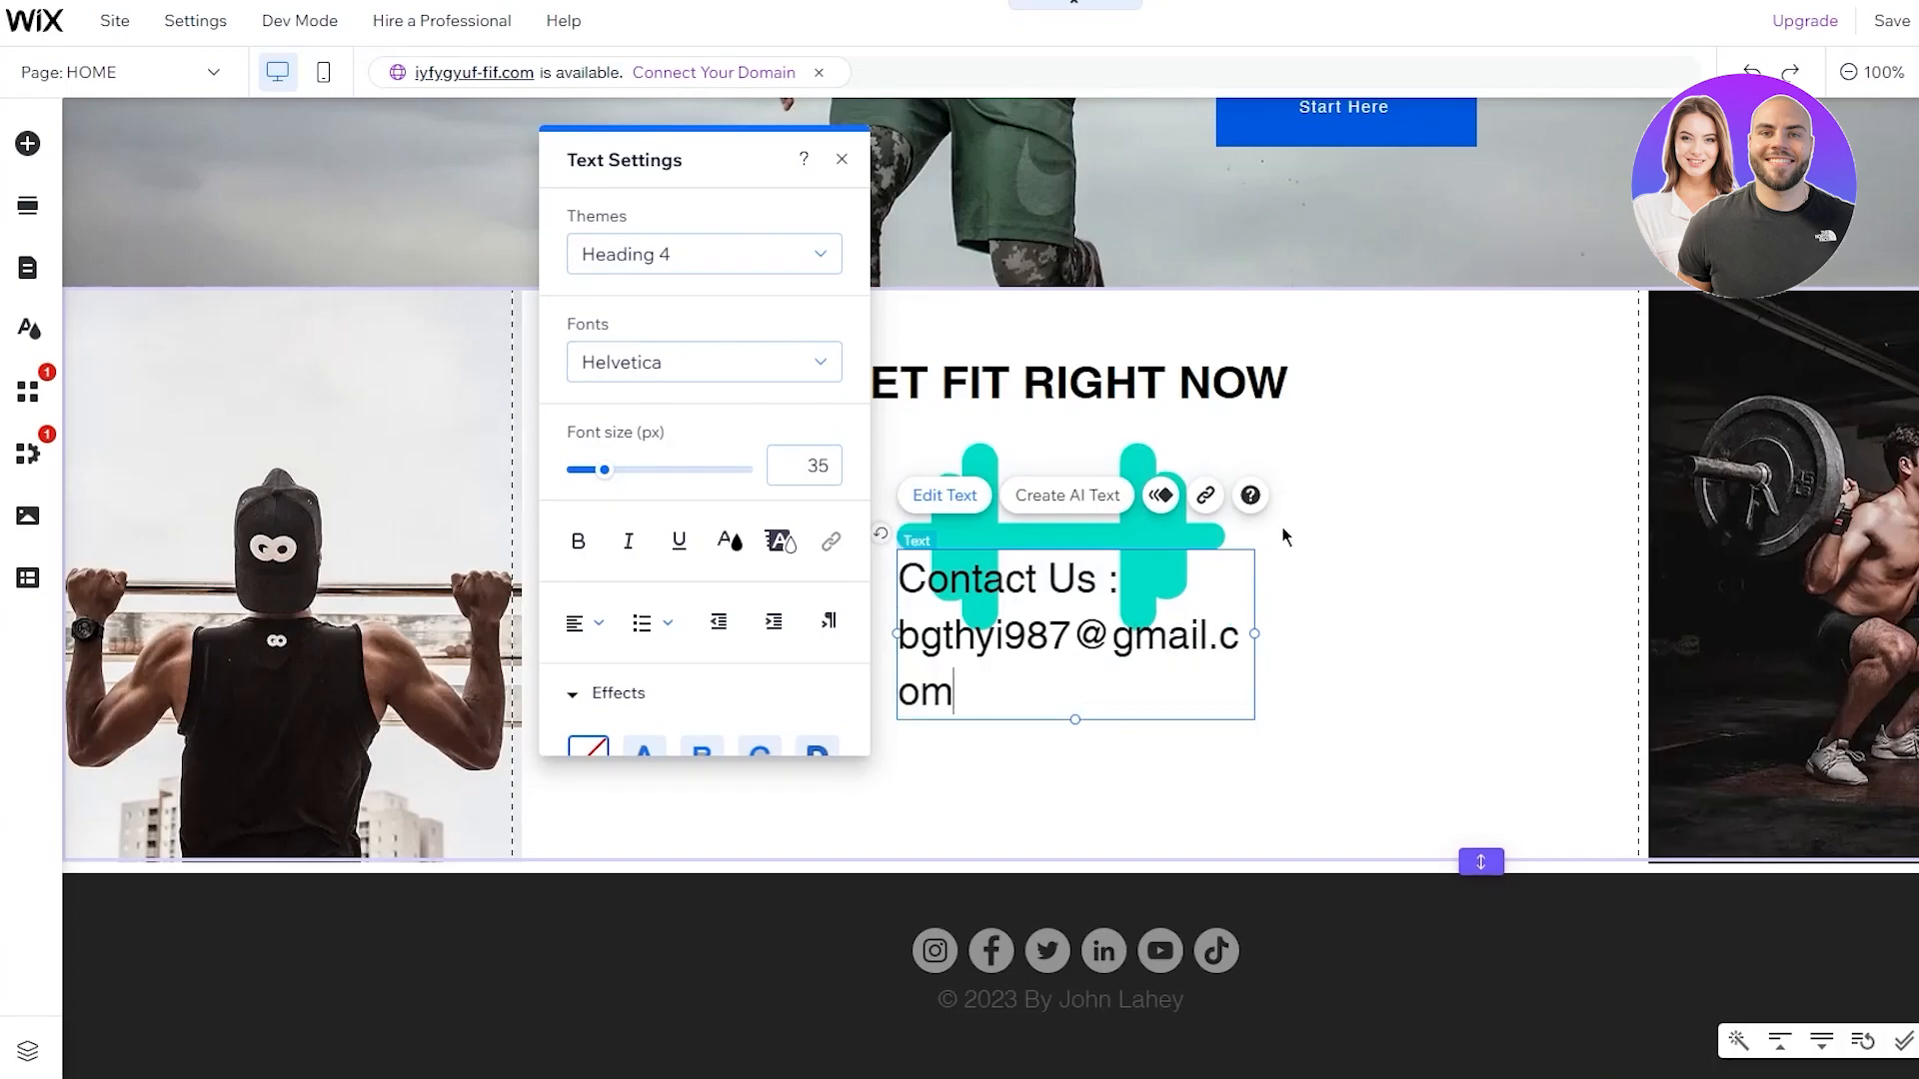
Widen the Contact Us text box so the e-mail fits, and centre-align the text
drag(1255, 631, 1454, 632)
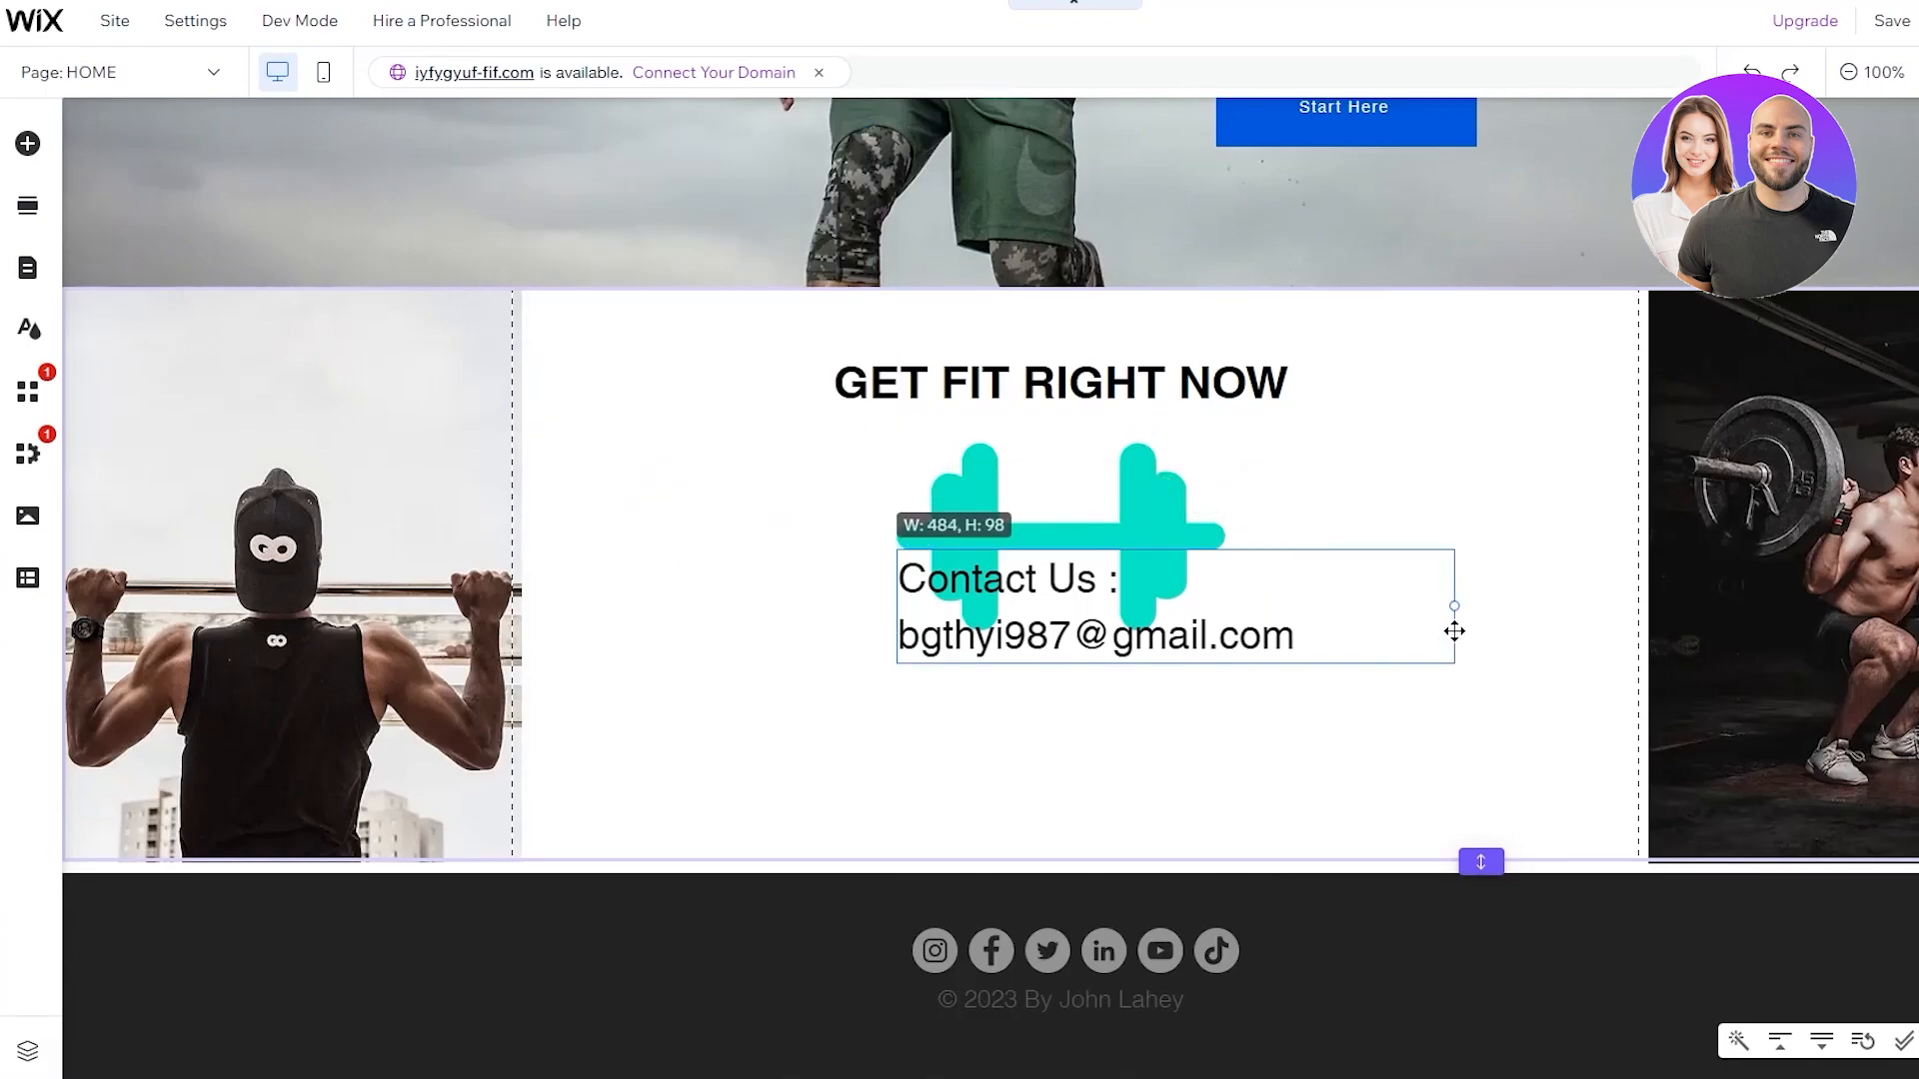
drag(1302, 636, 897, 570)
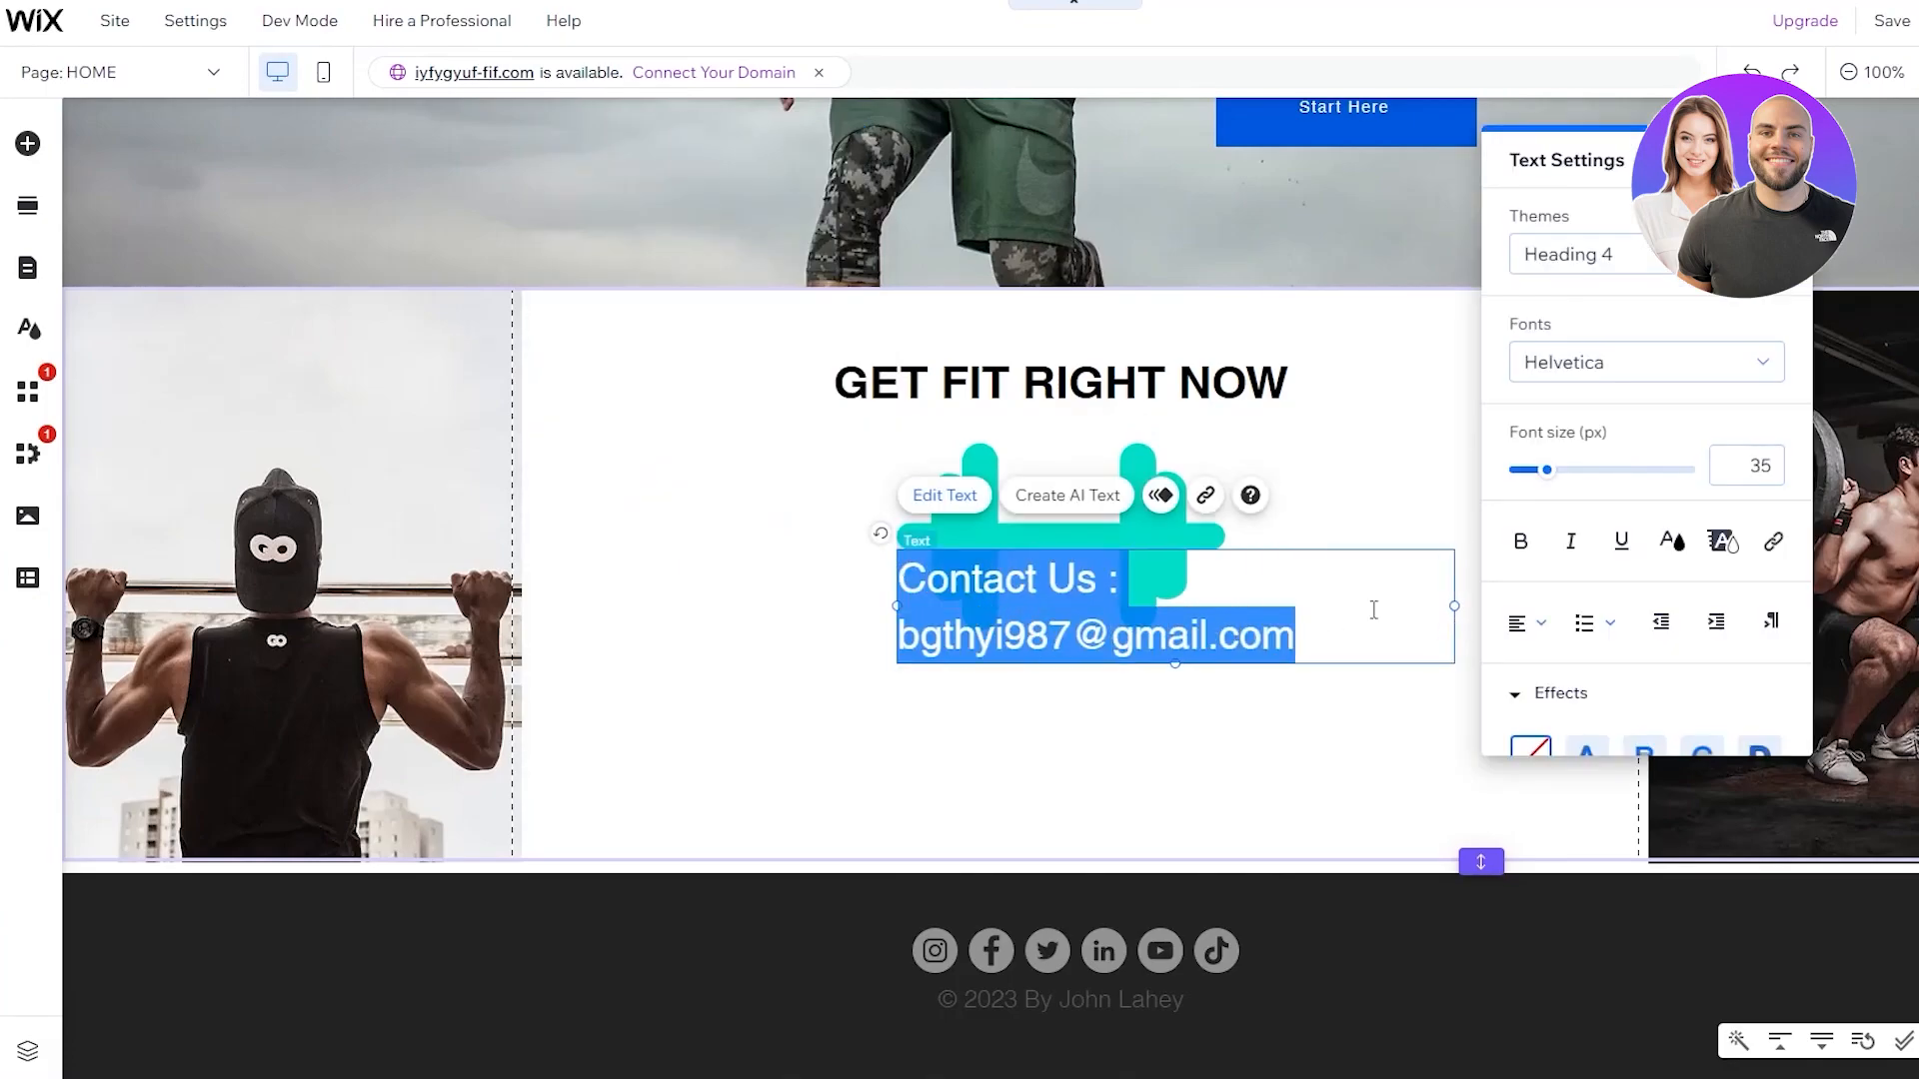
click(1527, 623)
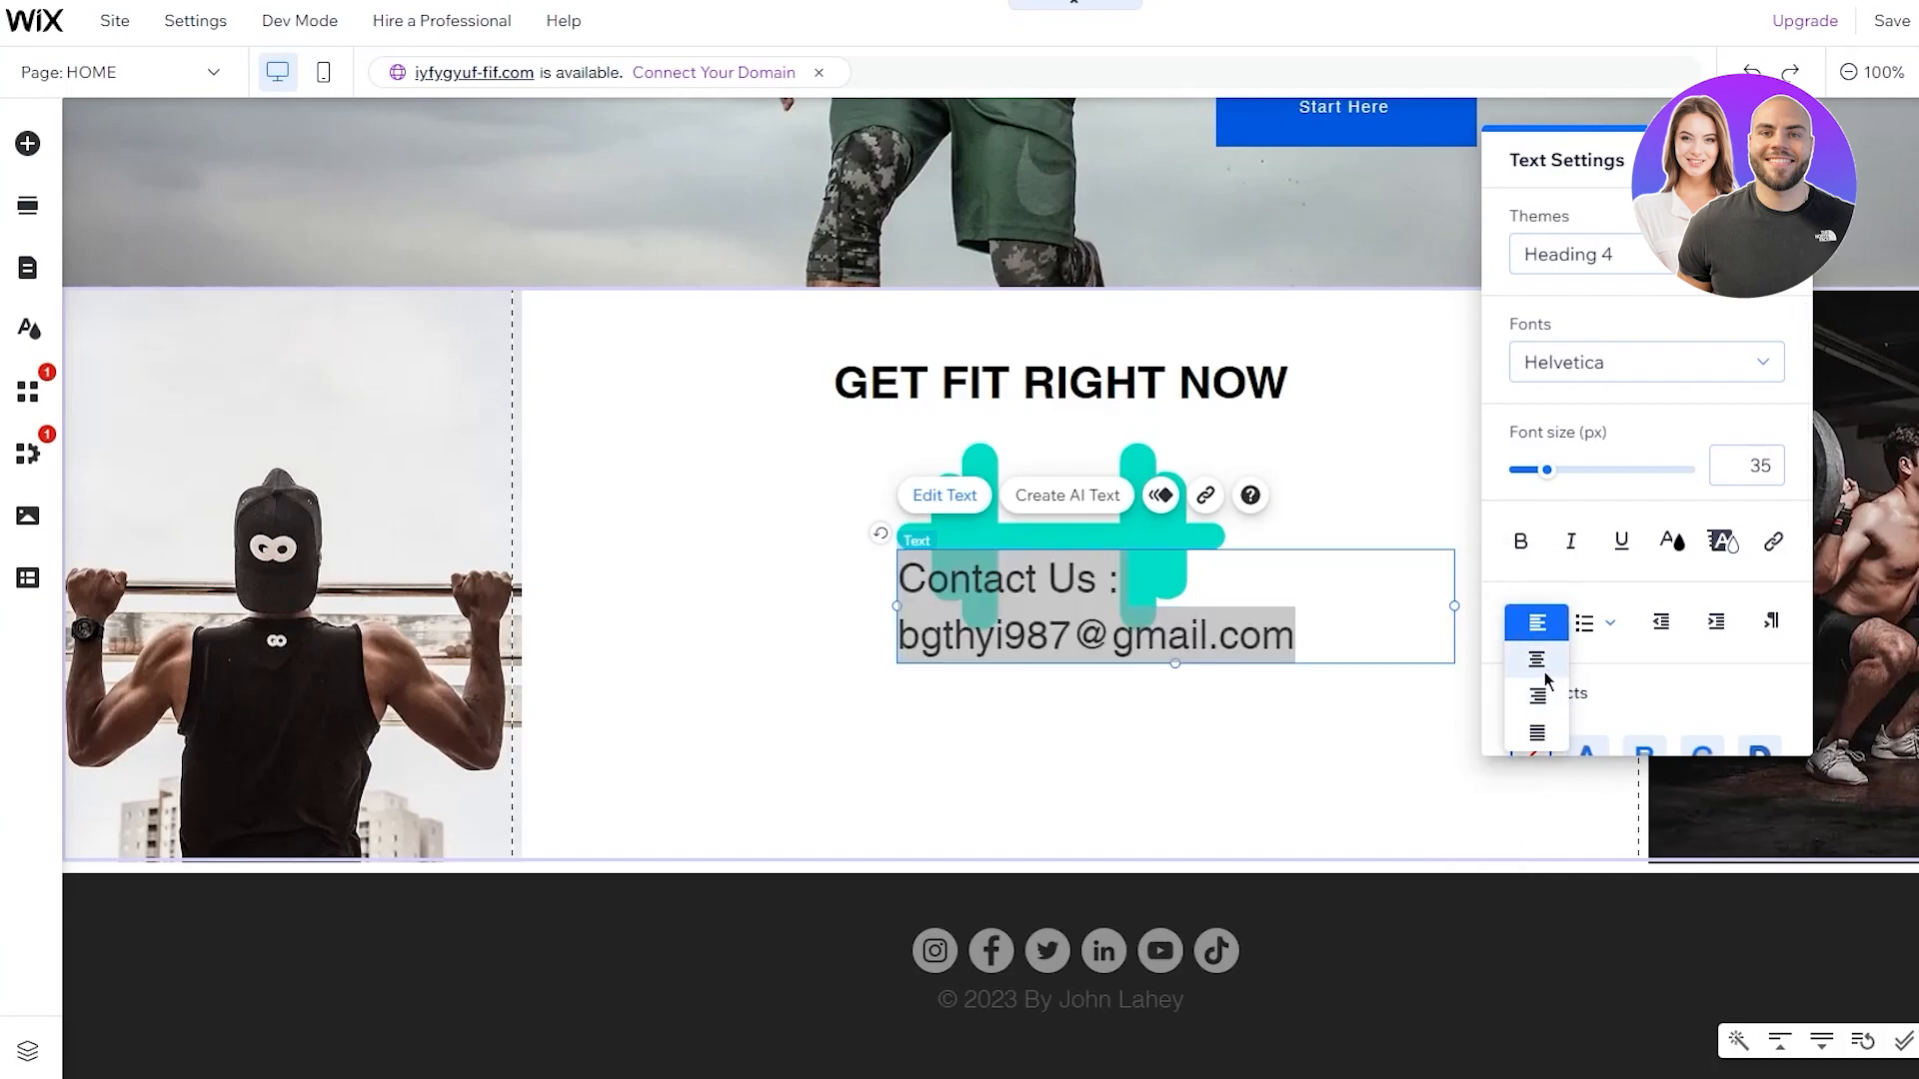
click(1555, 662)
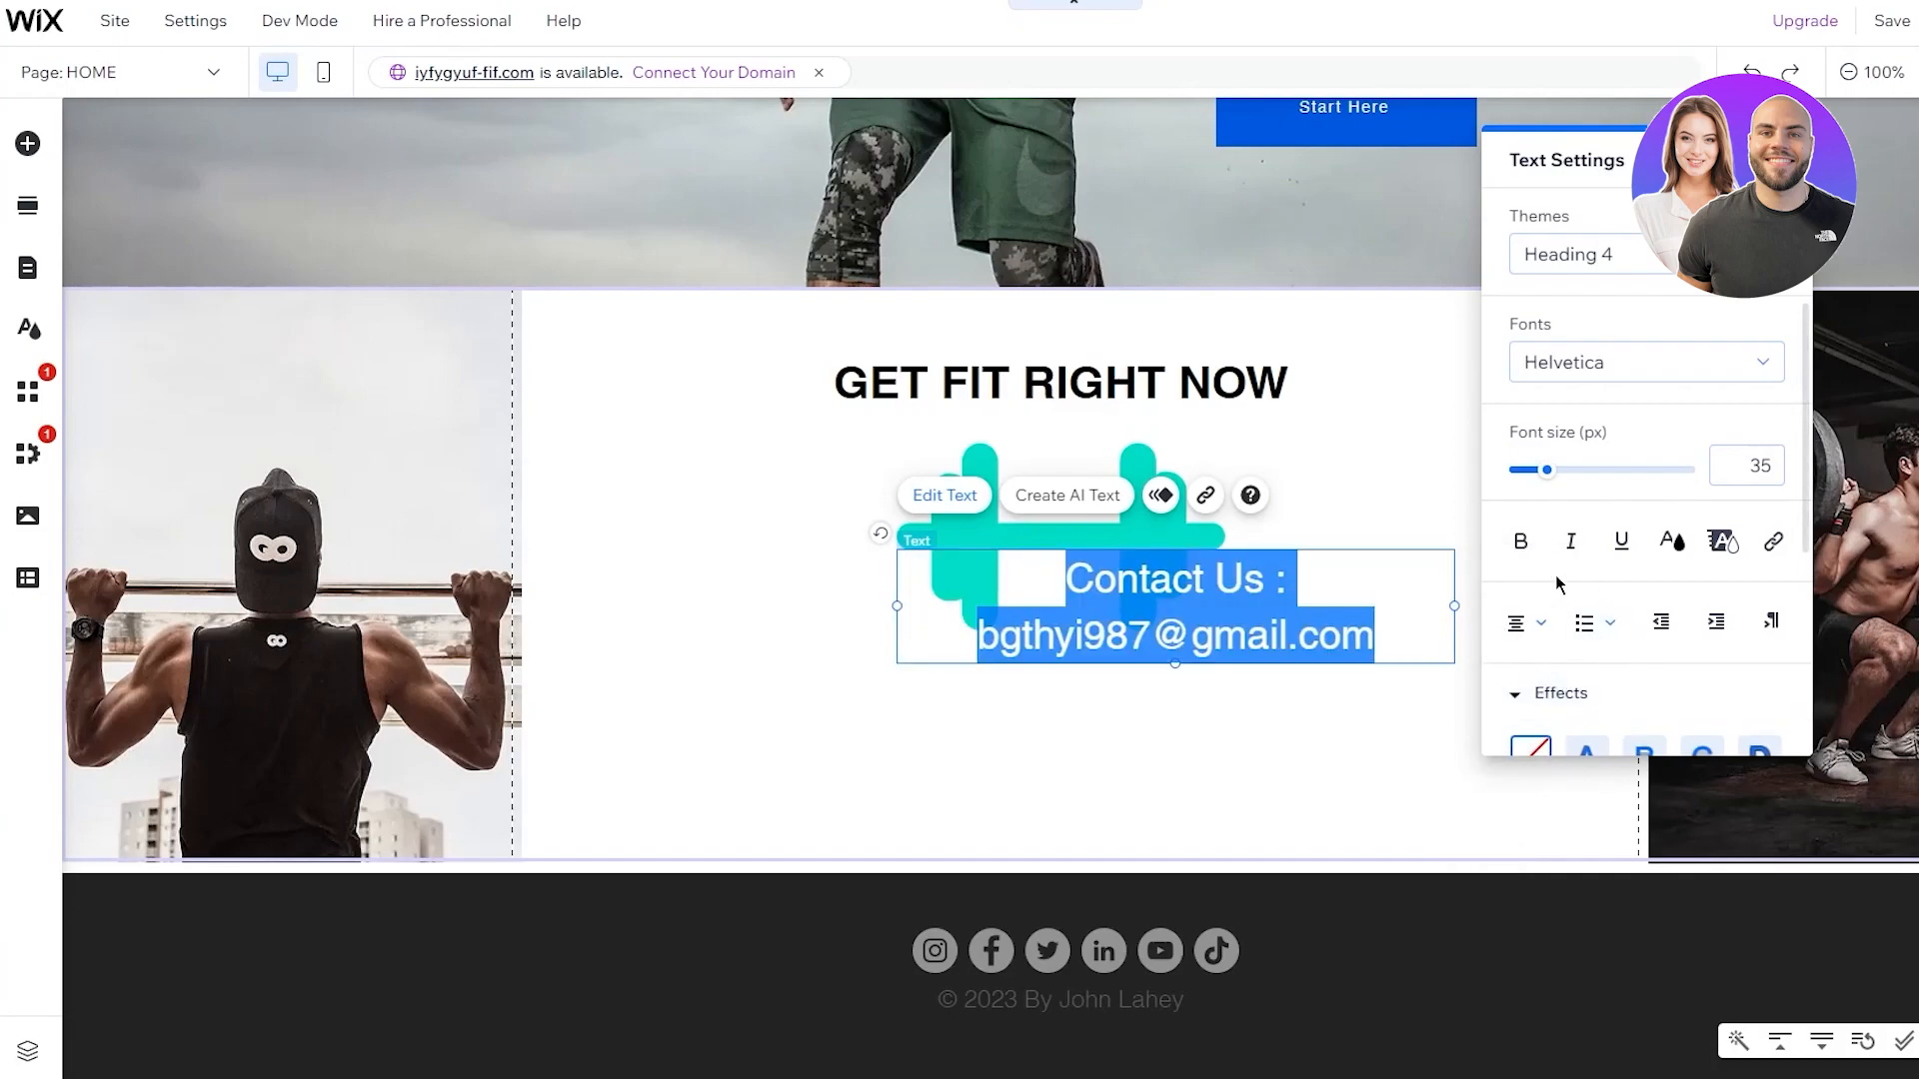
click(1336, 706)
Move the Contact Us text below the dumbbell
click(1274, 590)
drag(1274, 591, 1135, 717)
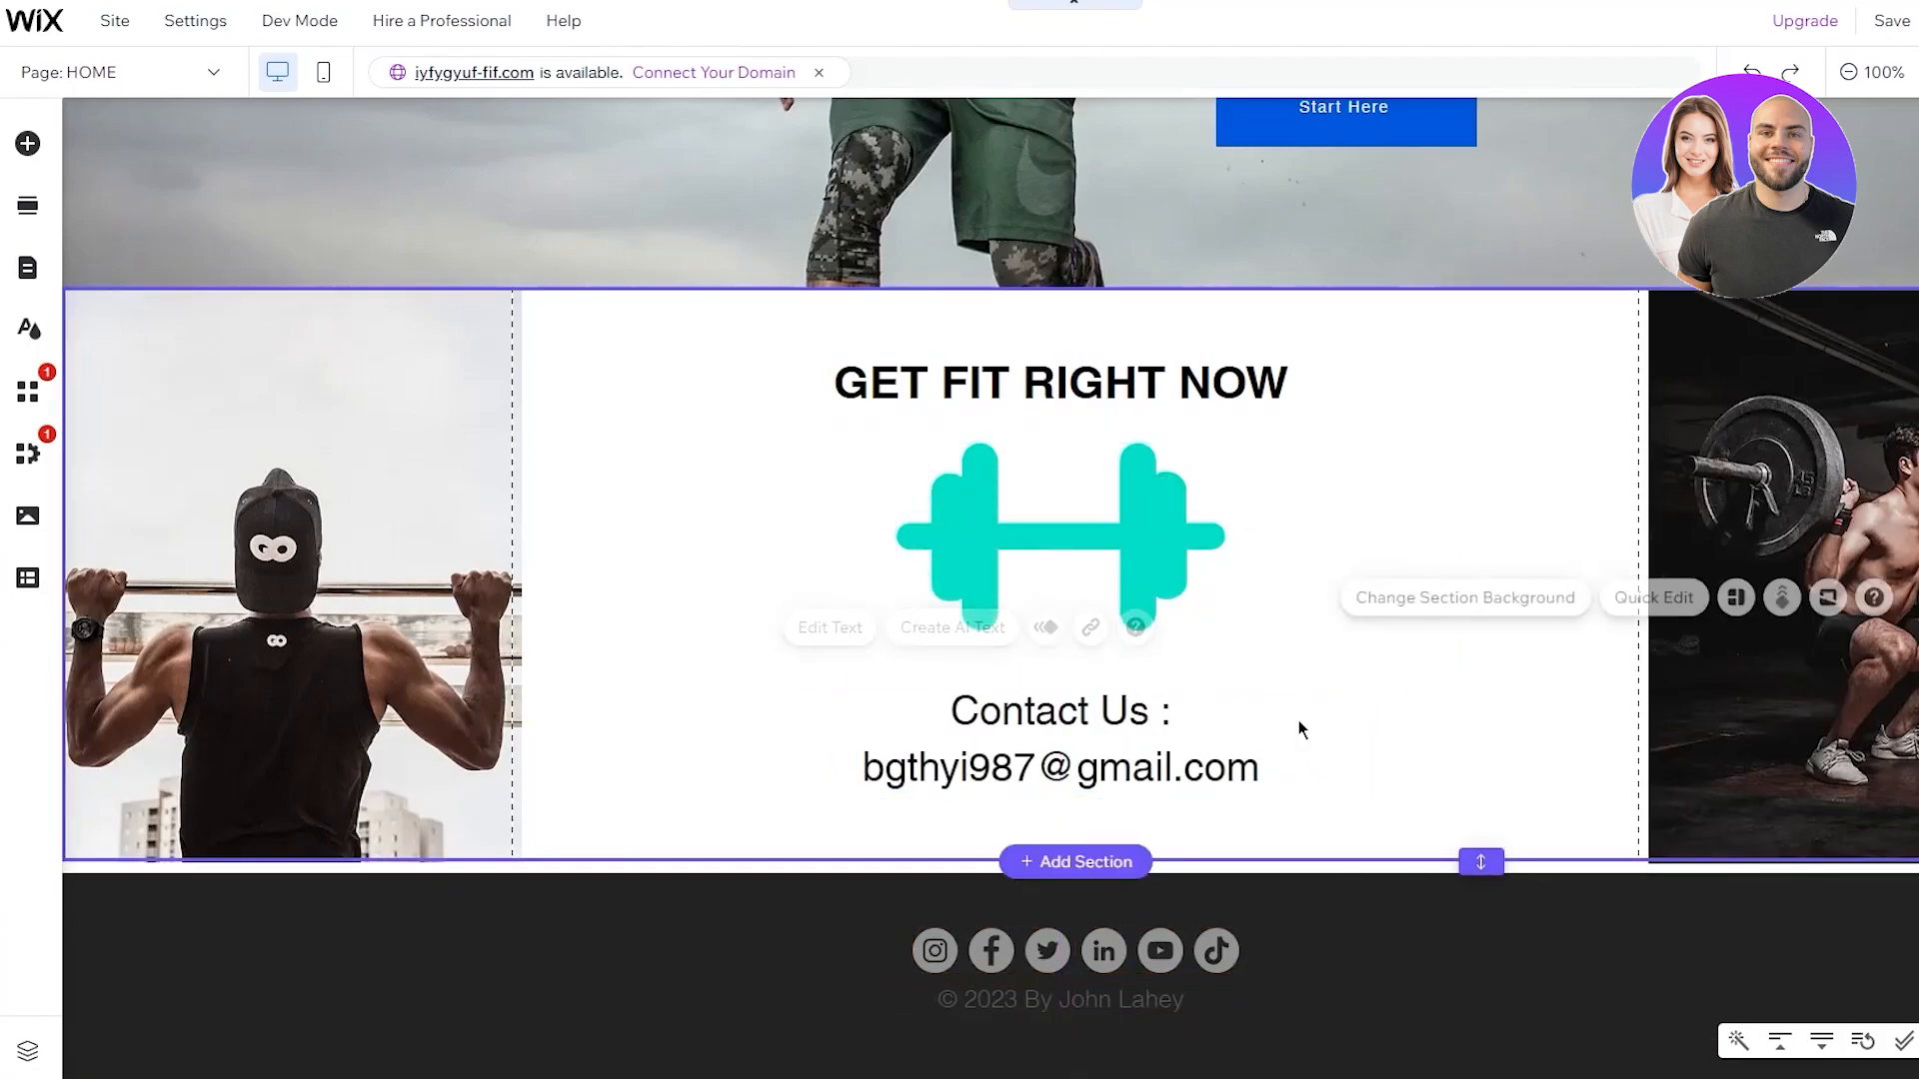
double_click(1279, 776)
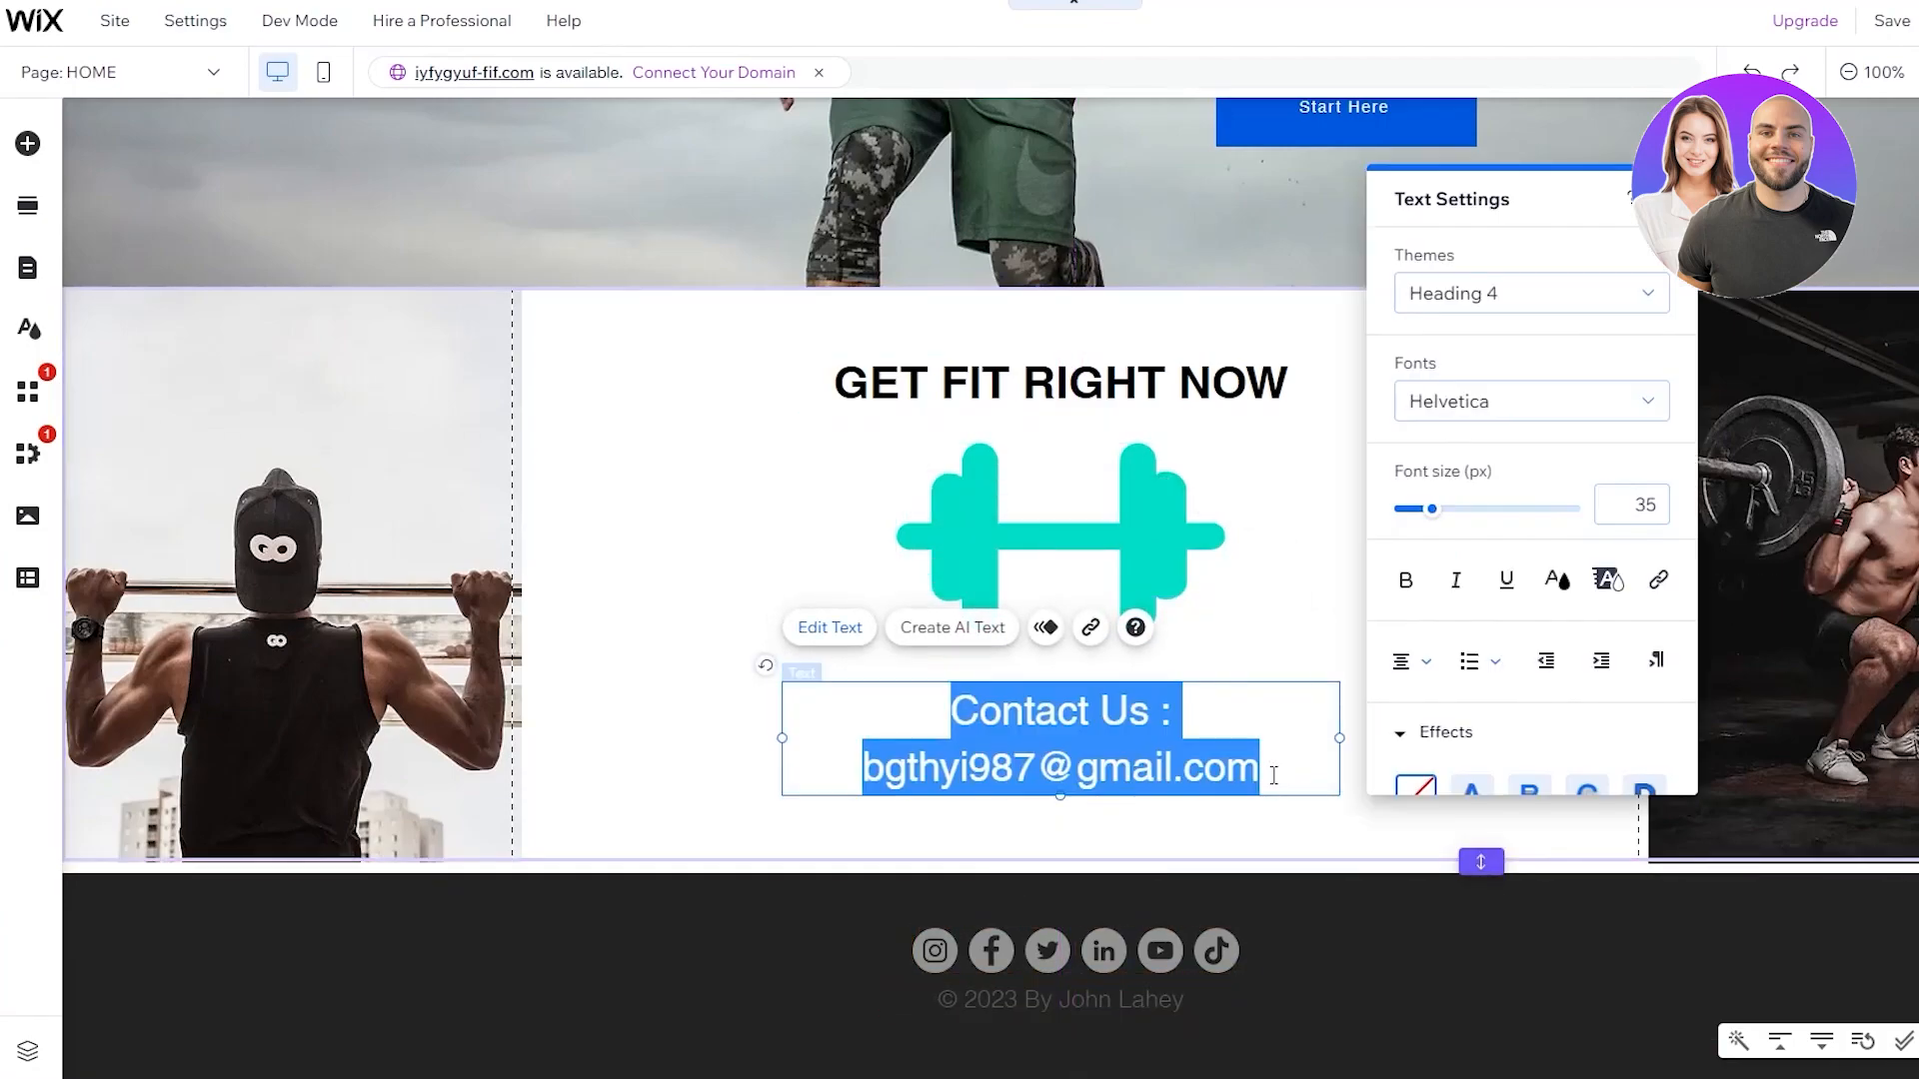
click(1539, 401)
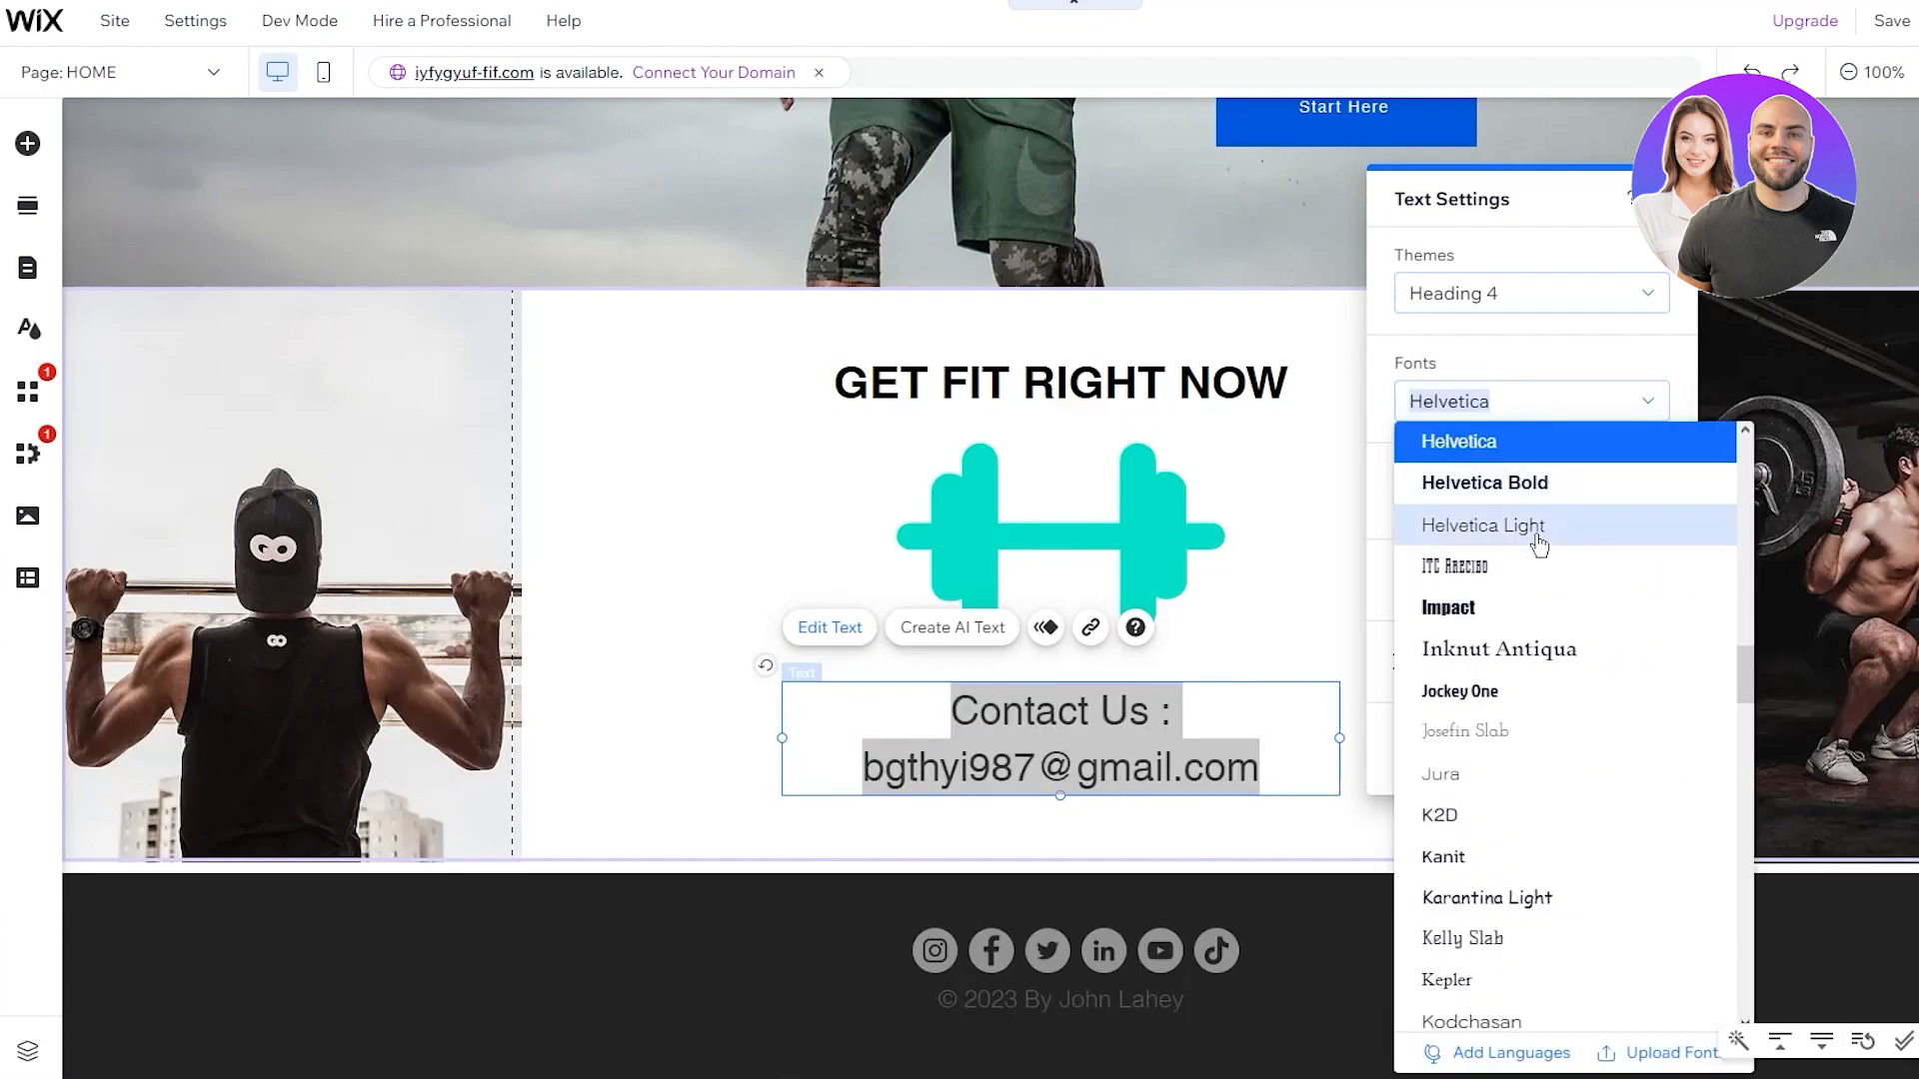
Set the Contact Us text to the Josefin Slab font at 32 px, not bold
click(1526, 563)
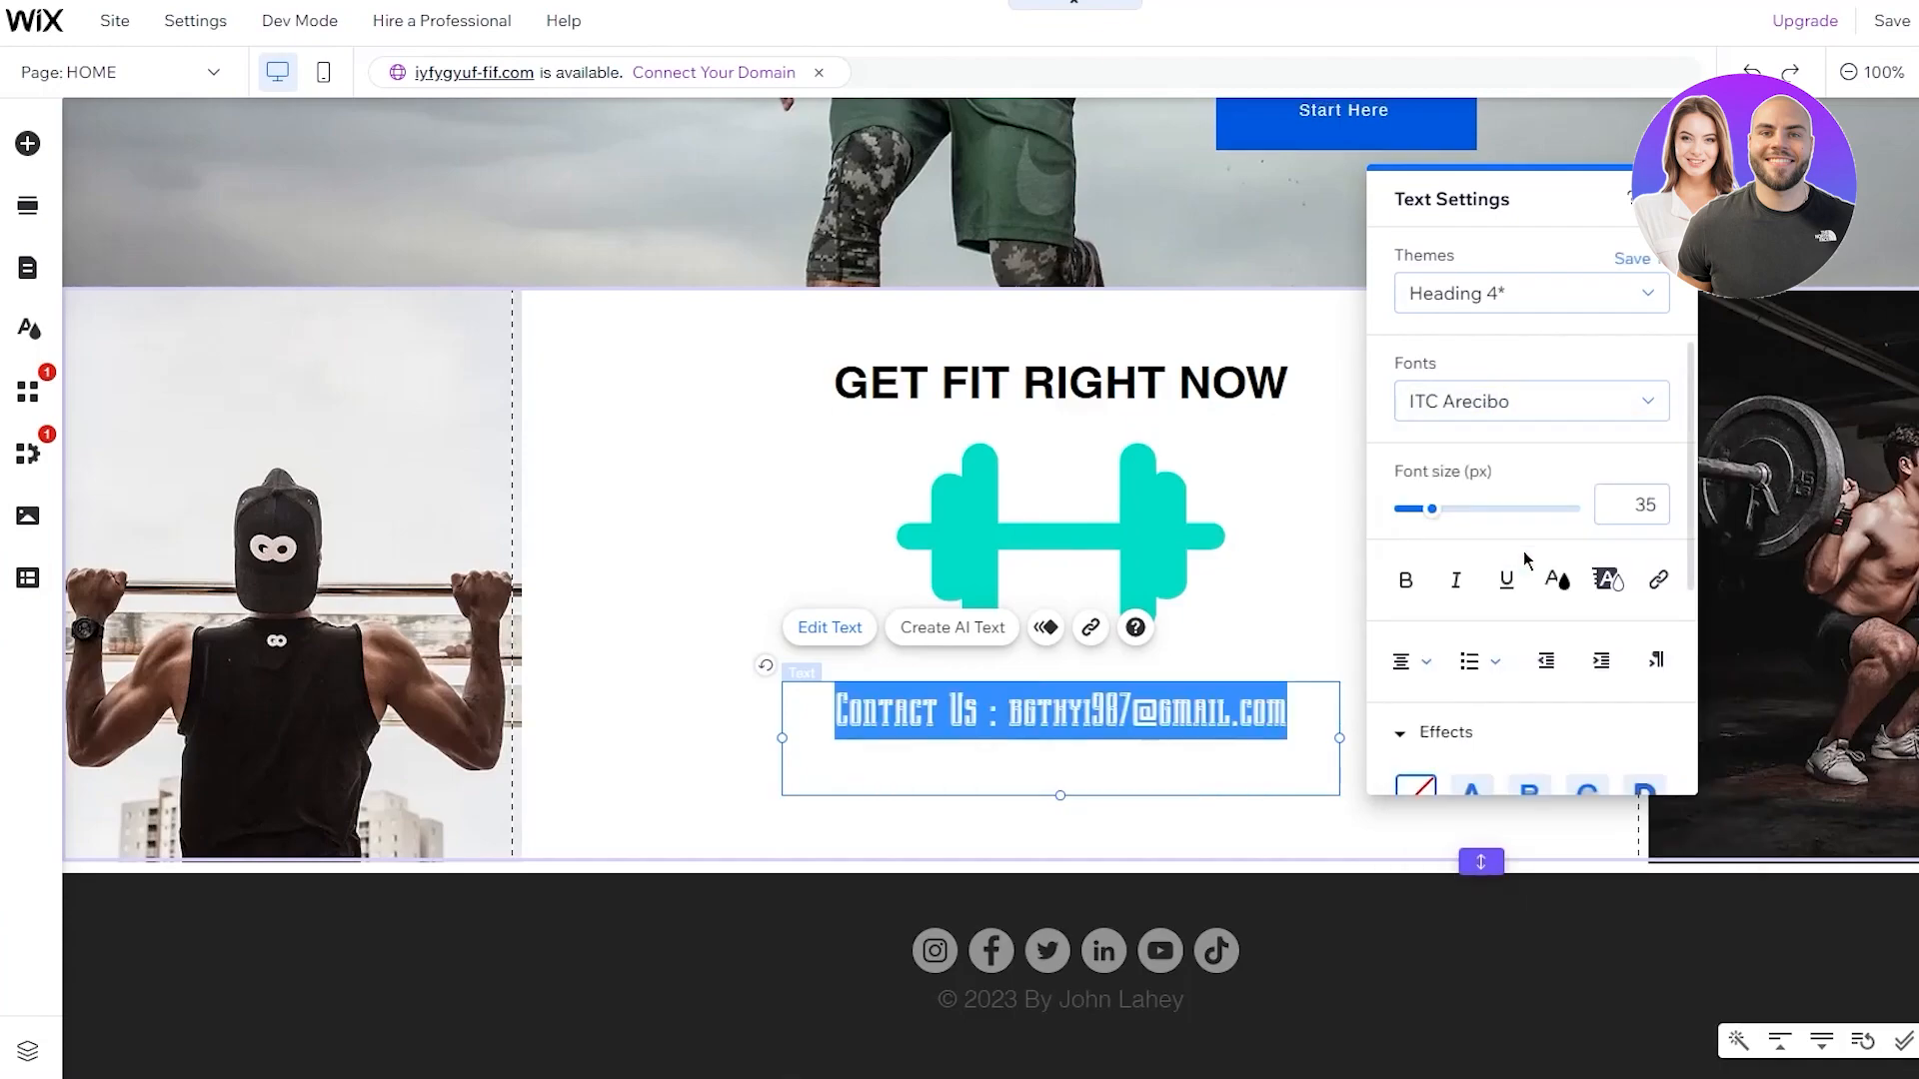
click(1529, 400)
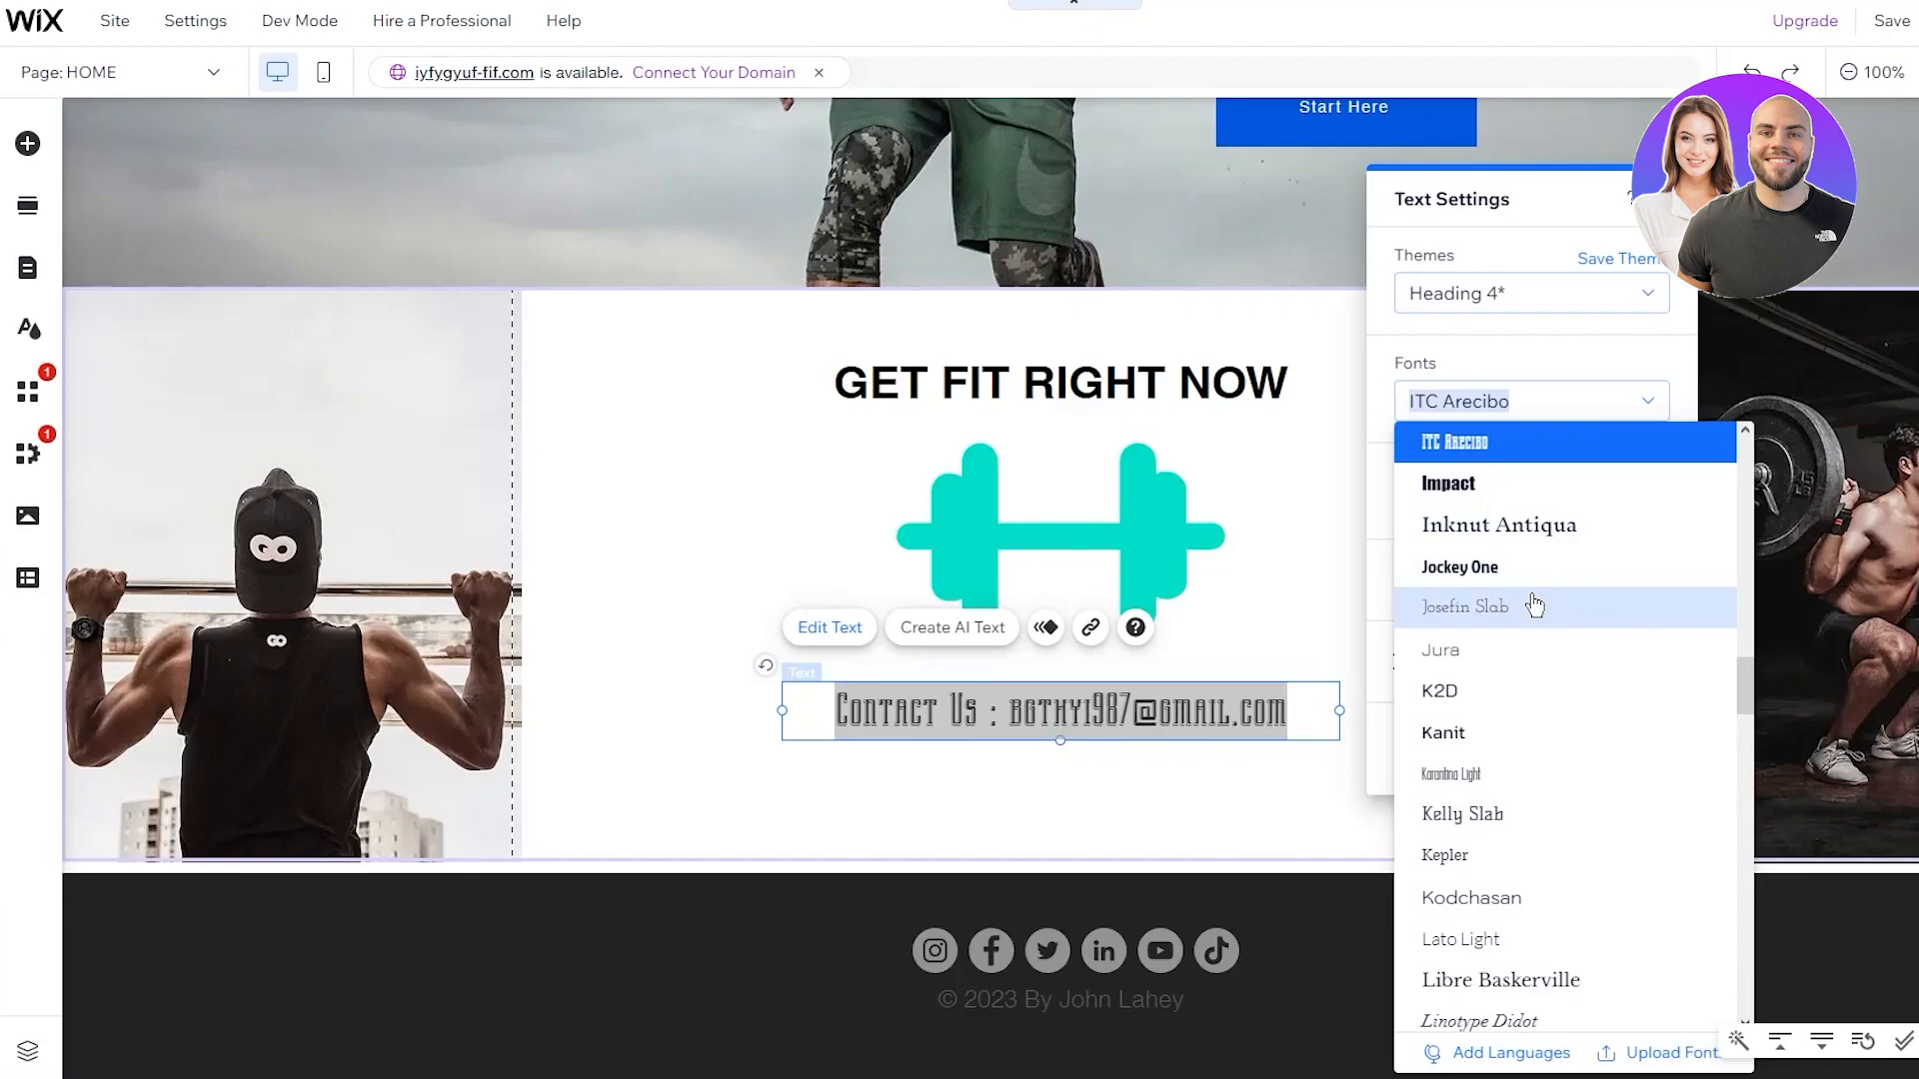
click(1534, 606)
click(1411, 584)
click(1411, 583)
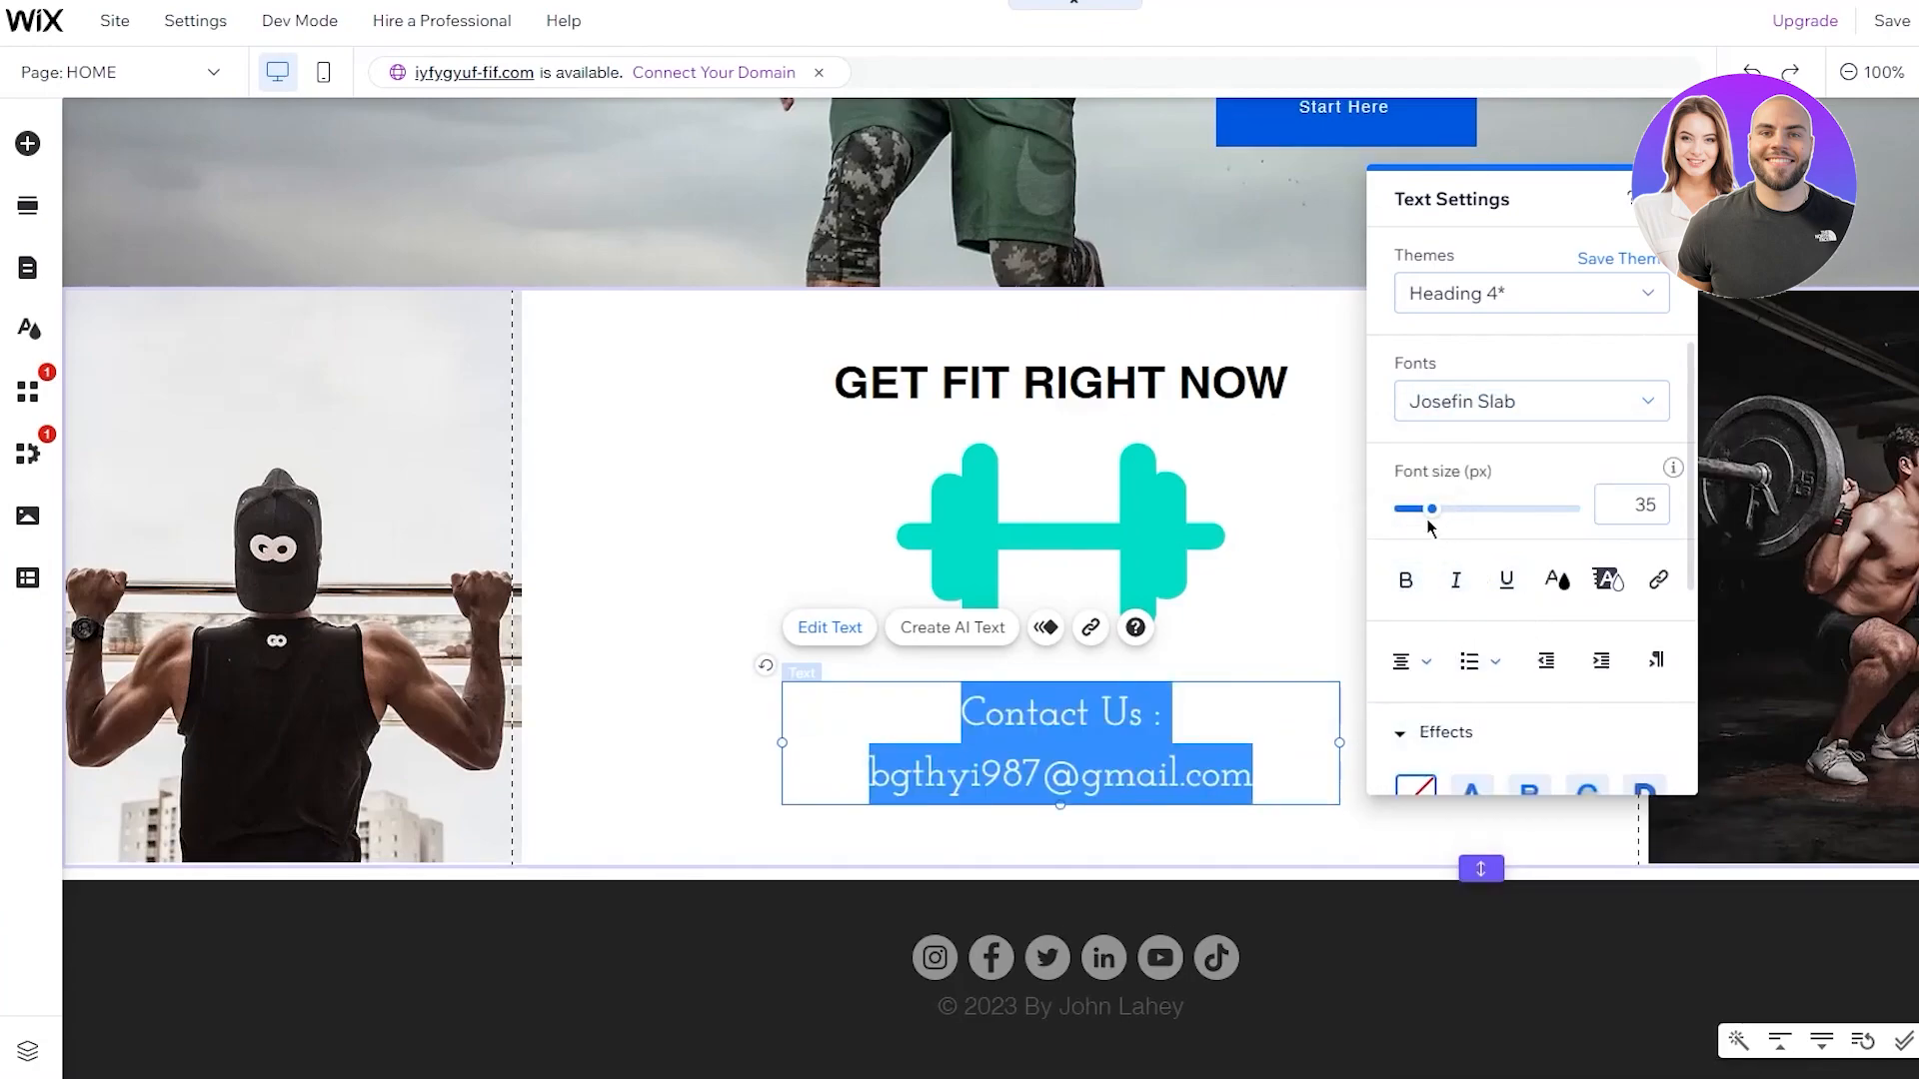
mouse_move(1436, 518)
mouse_down()
mouse_move(1409, 515)
mouse_move(1427, 527)
mouse_up()
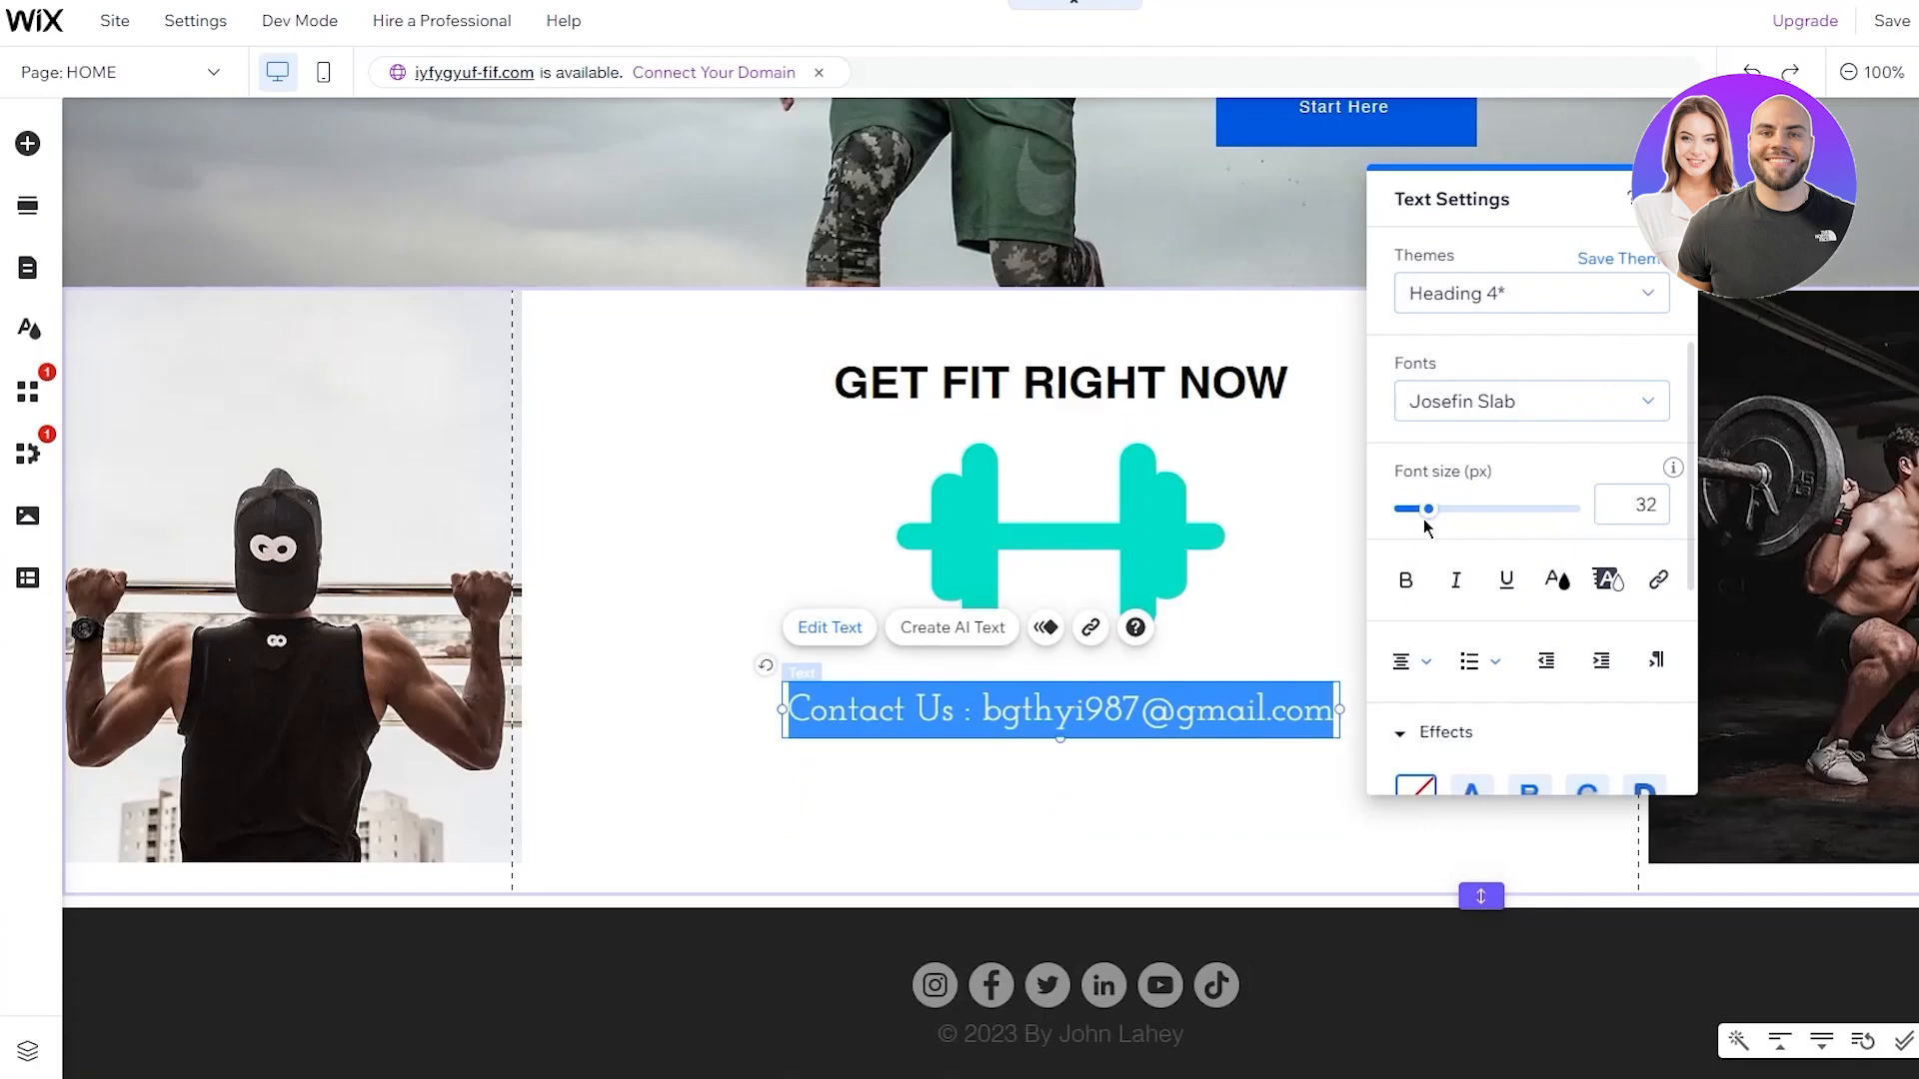
click(1269, 560)
Move the Contact Us line slightly lower beneath the dumbbell
click(1204, 705)
drag(1204, 706, 1216, 763)
click(1363, 639)
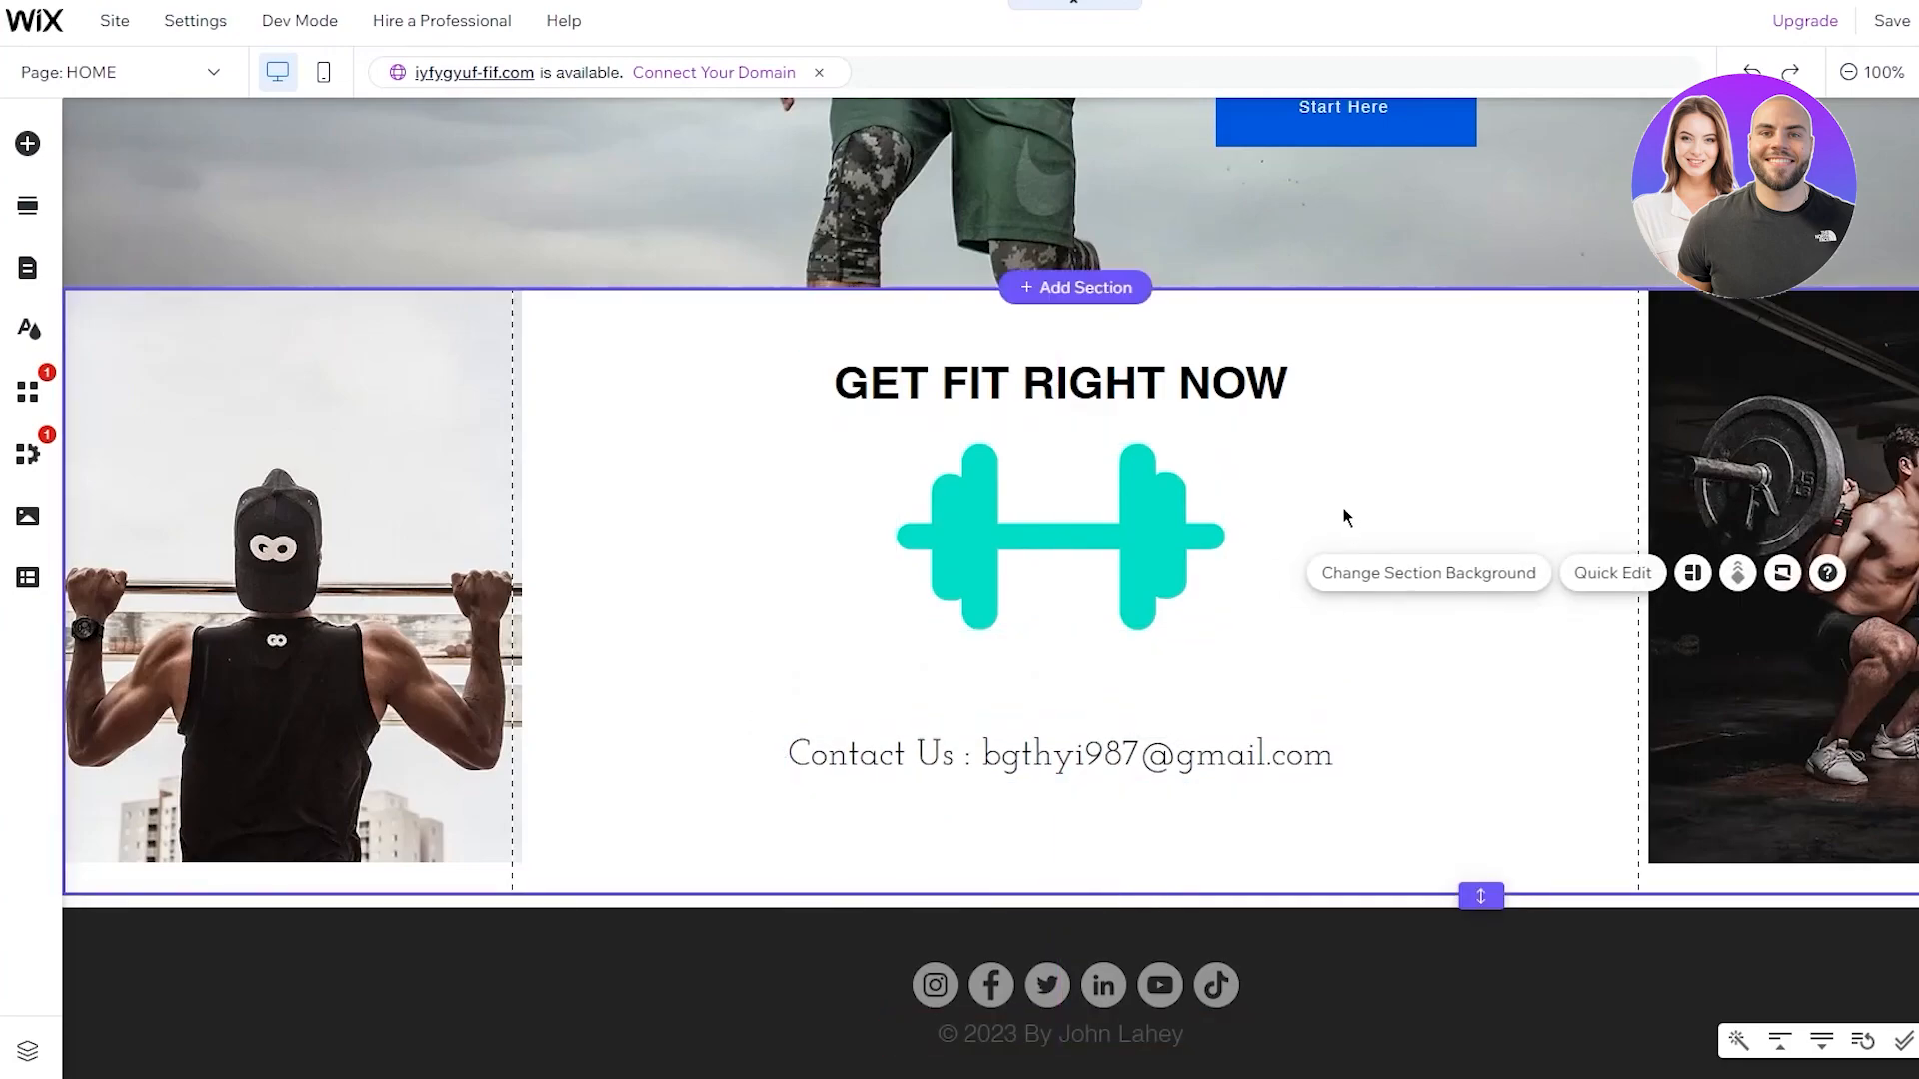
Stretch the right gym photo down to the white section's bottom edge
scroll(1431, 545, up, 7)
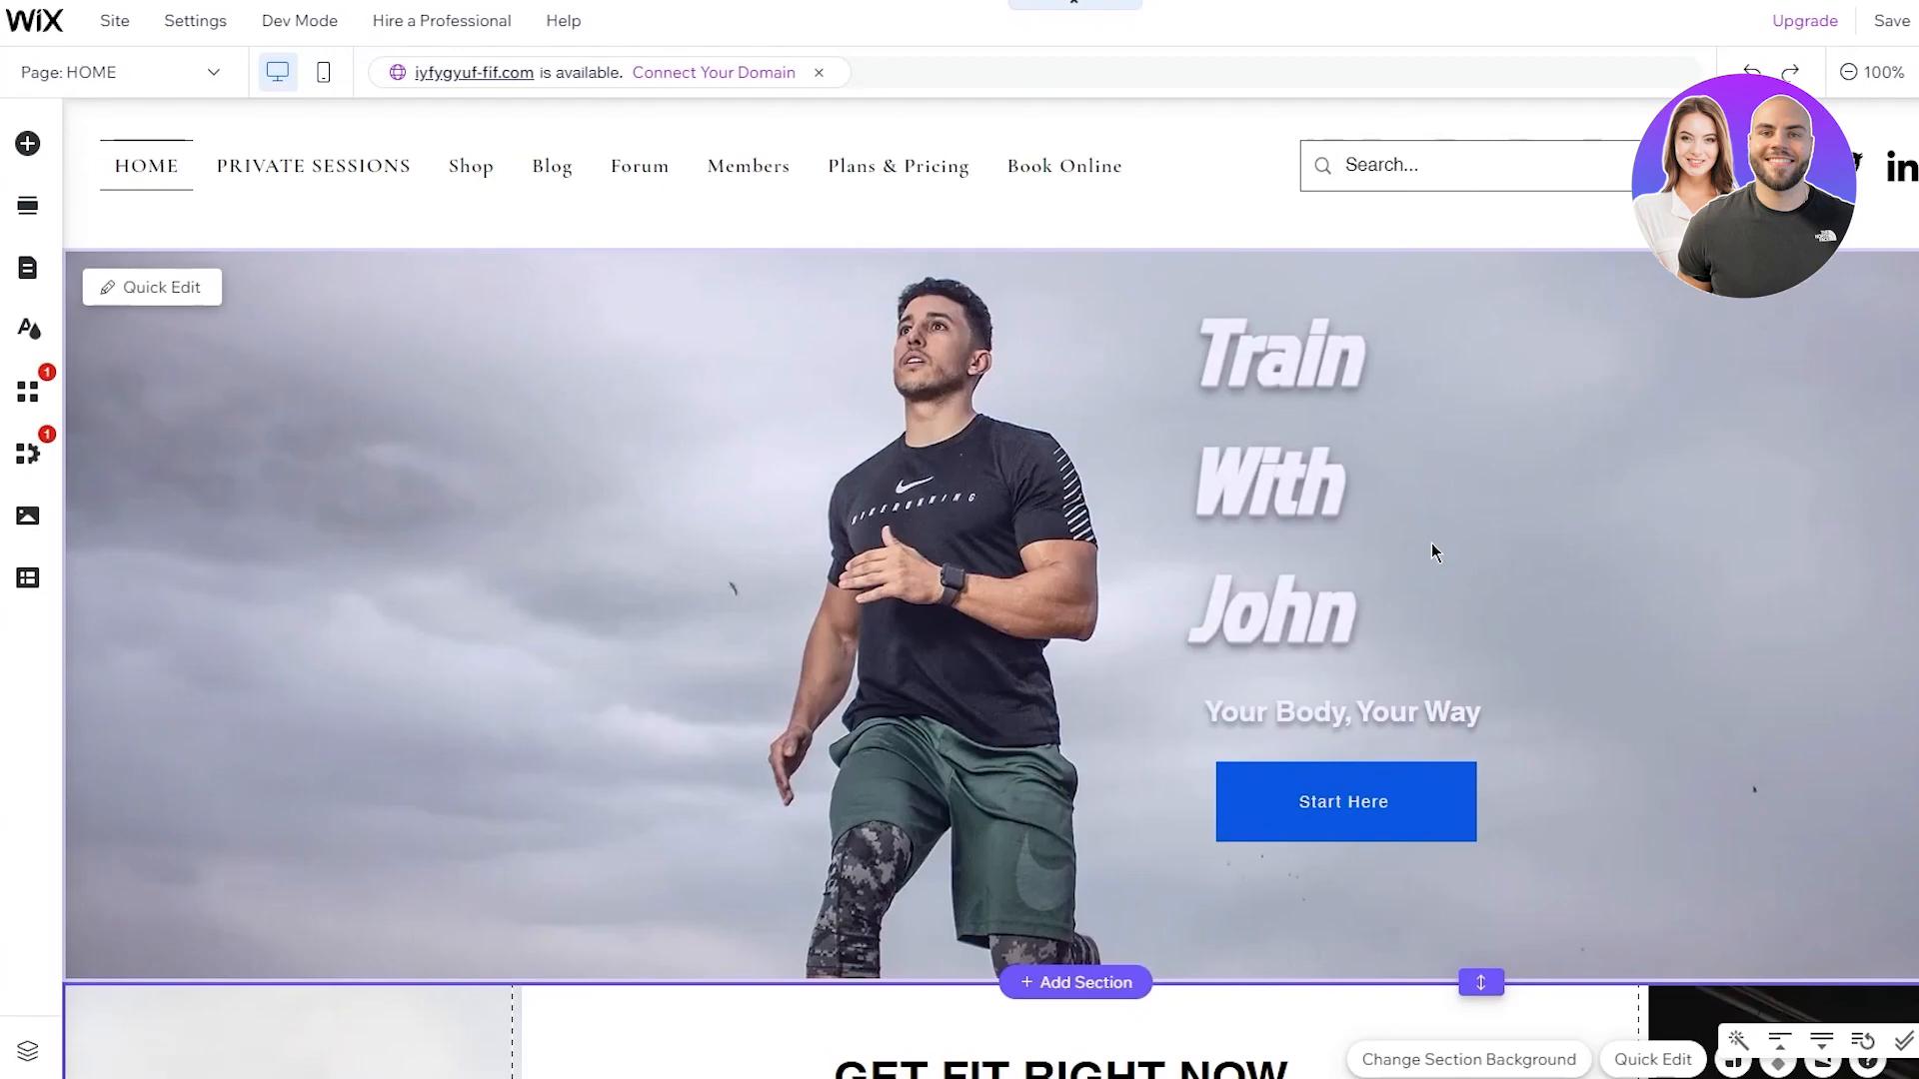
scroll(1413, 545, down, 7)
scroll(1572, 574, up, 7)
scroll(1579, 584, down, 7)
scroll(1589, 586, up, 7)
scroll(1604, 590, down, 7)
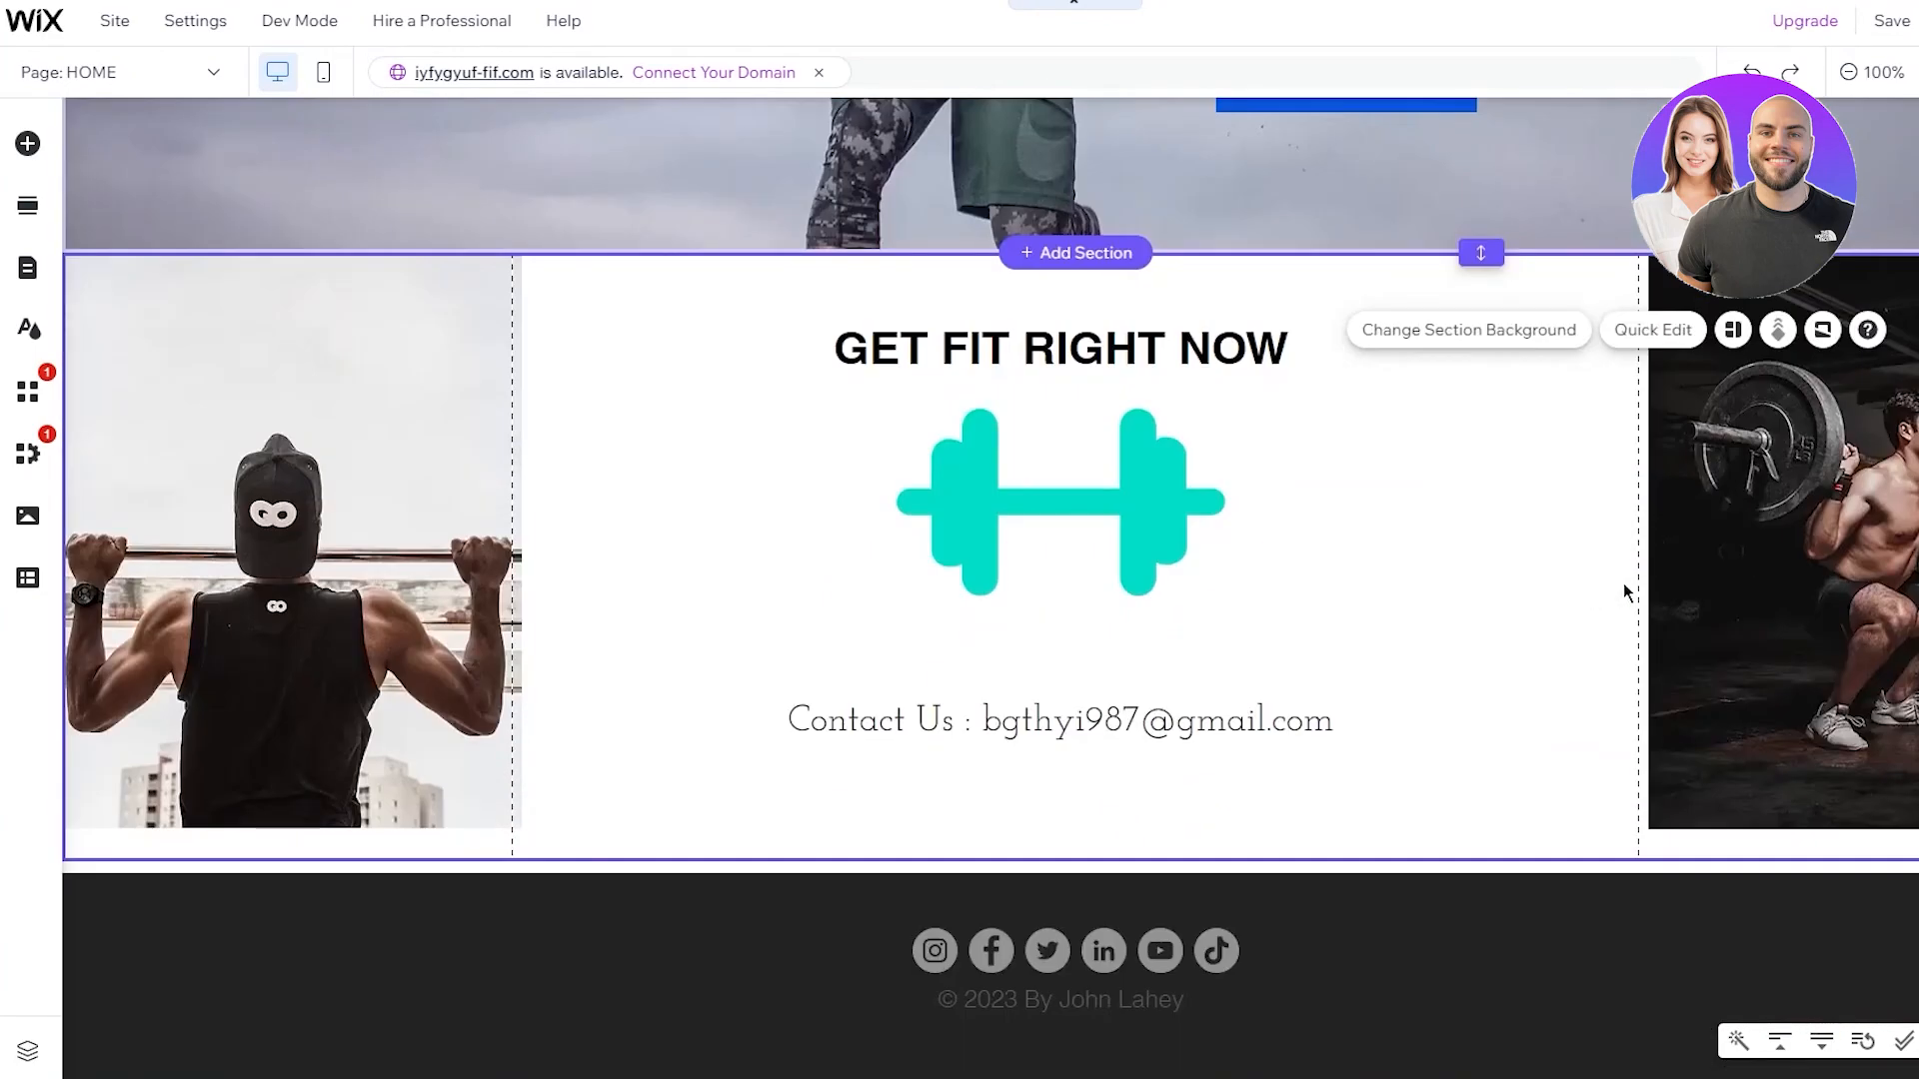
click(1699, 794)
drag(1647, 839, 1645, 875)
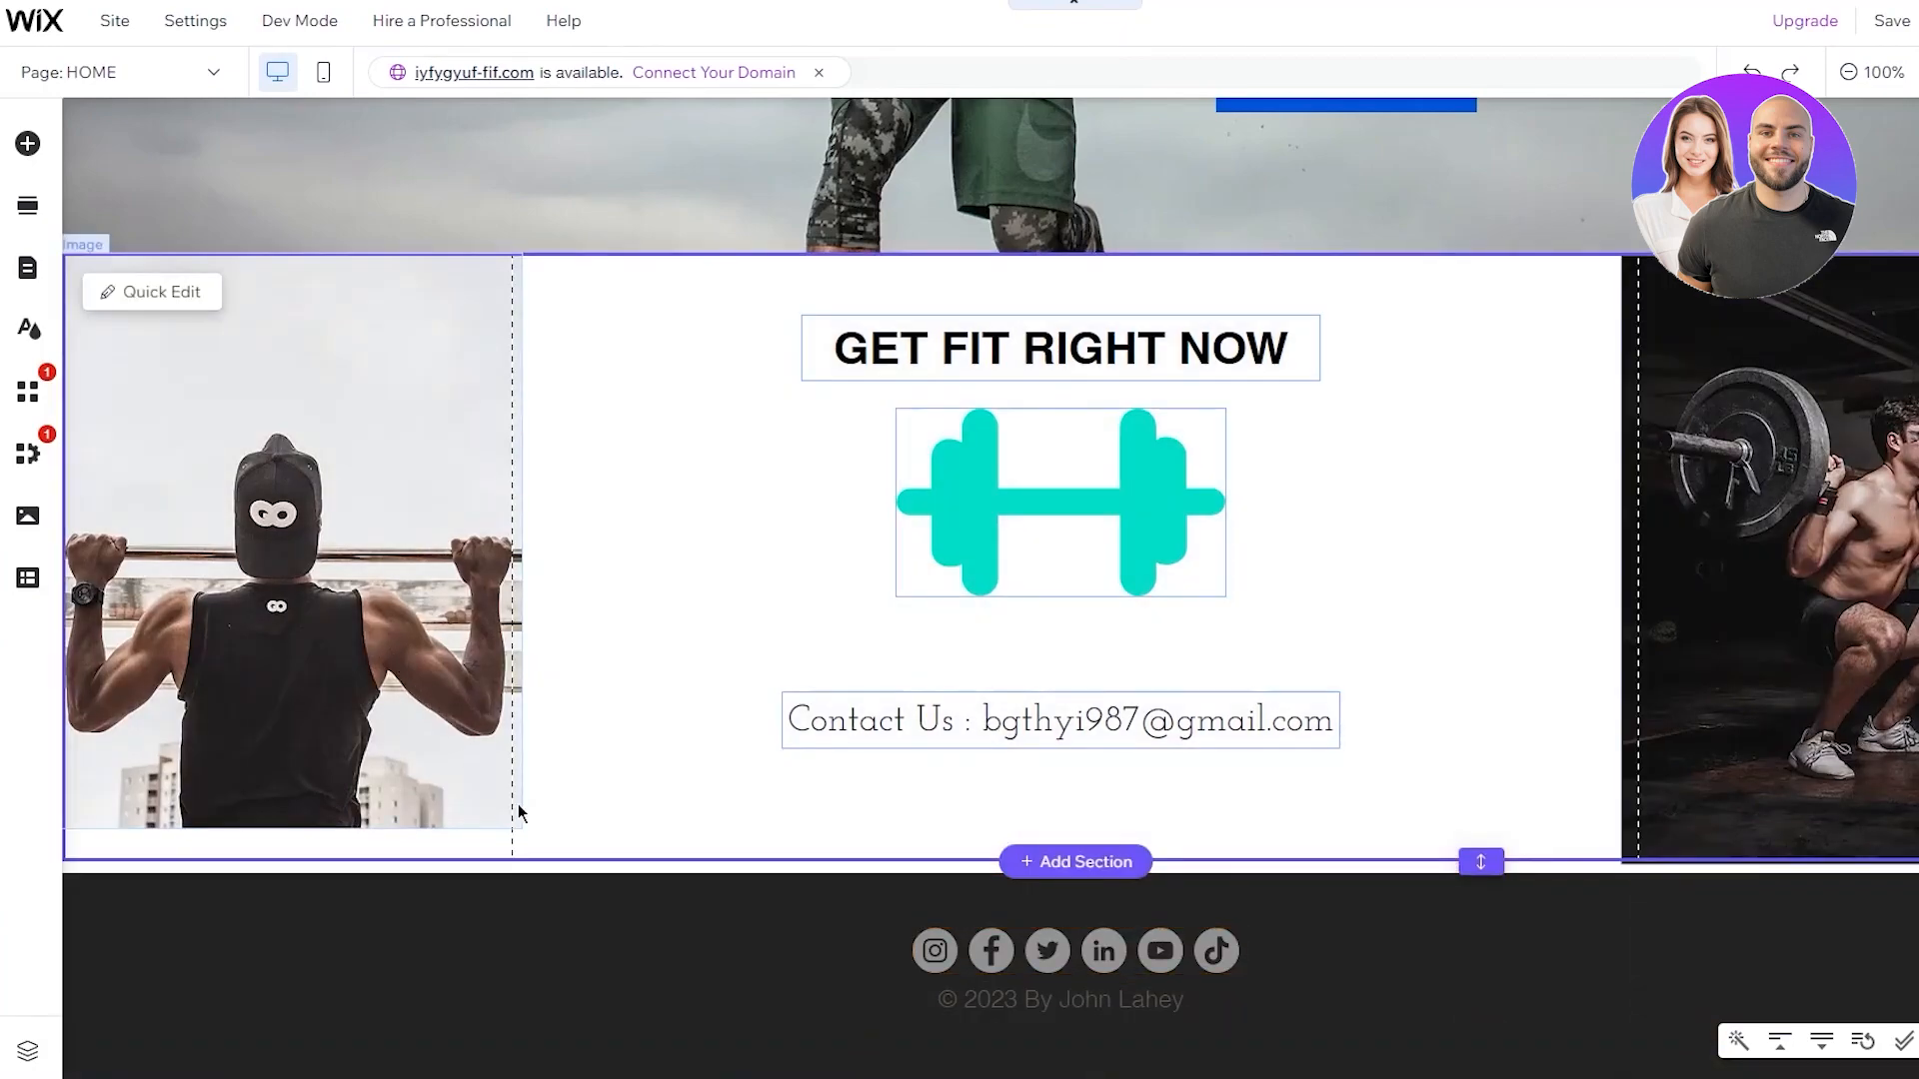
Enlarge the left pull-up photo to 420 × 518 so it reaches the section bottom
click(505, 809)
drag(525, 856, 548, 881)
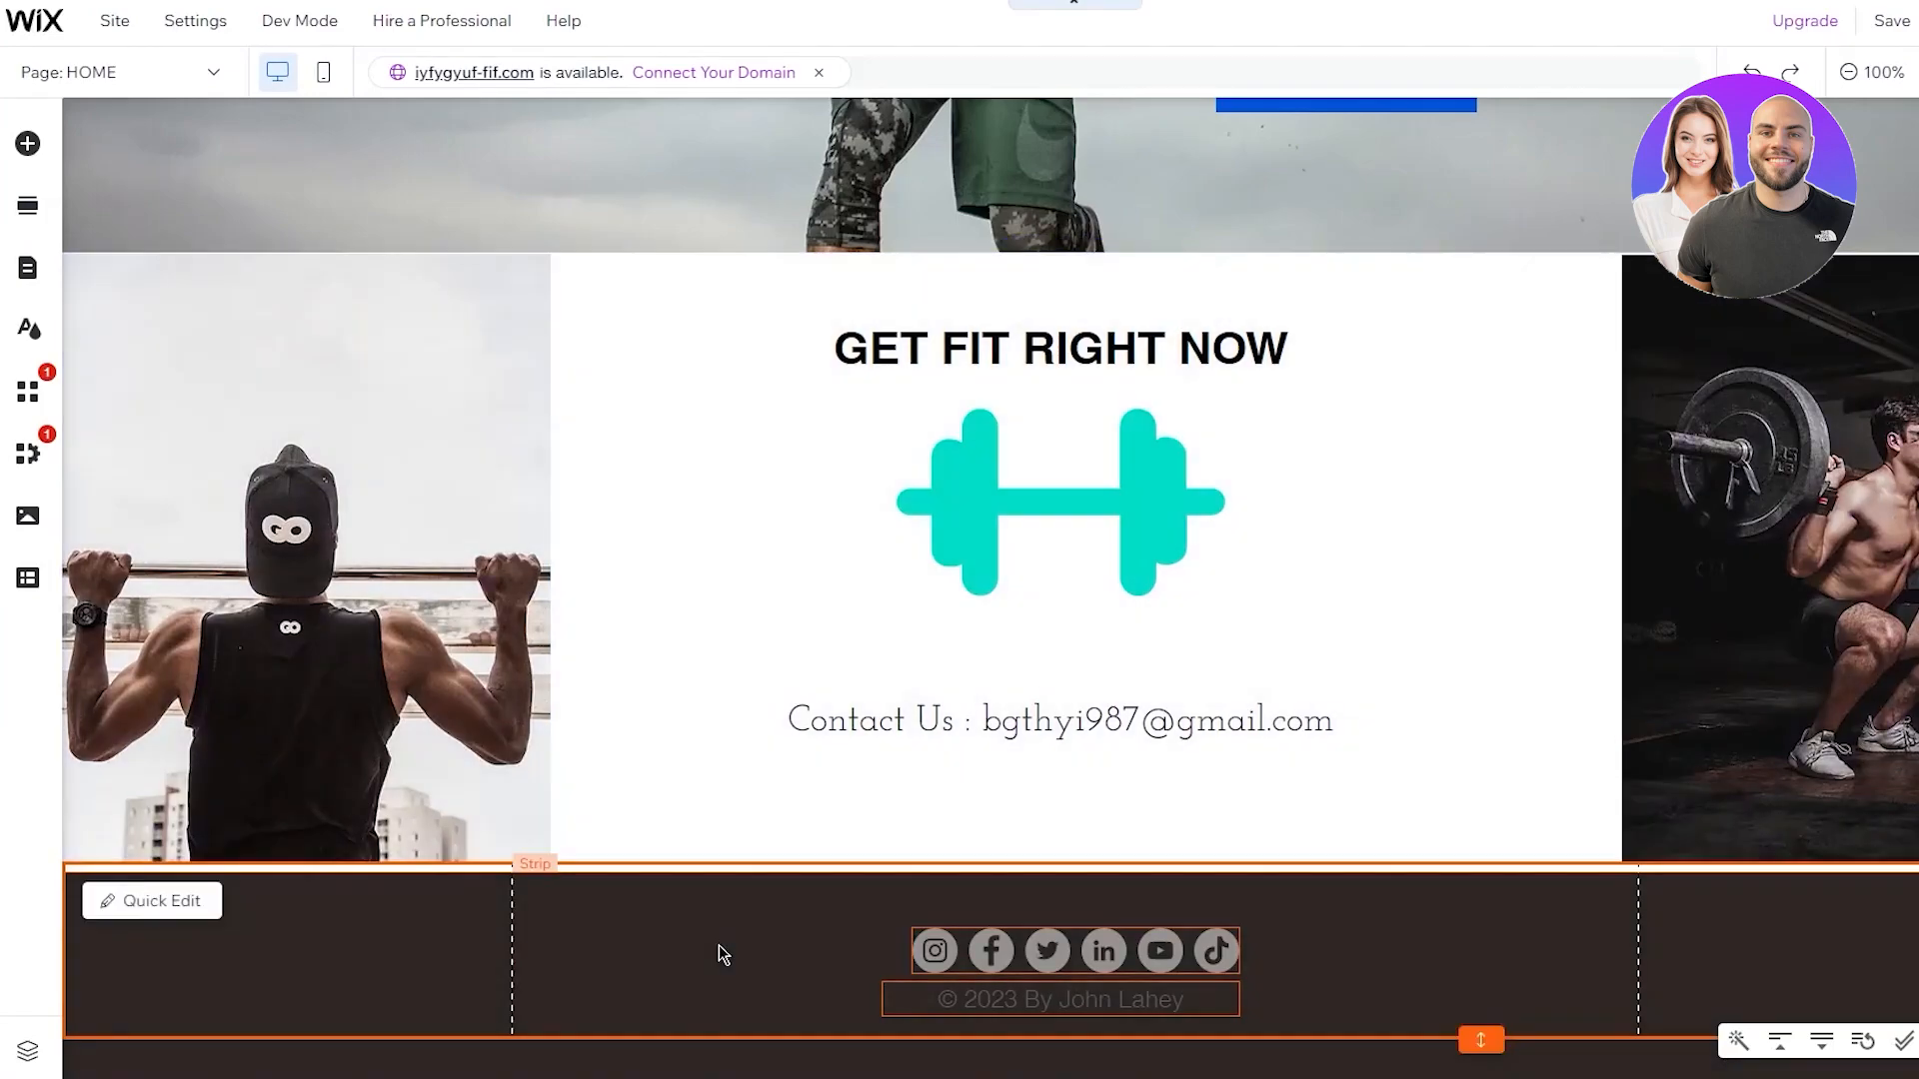
scroll(1311, 255, up, 7)
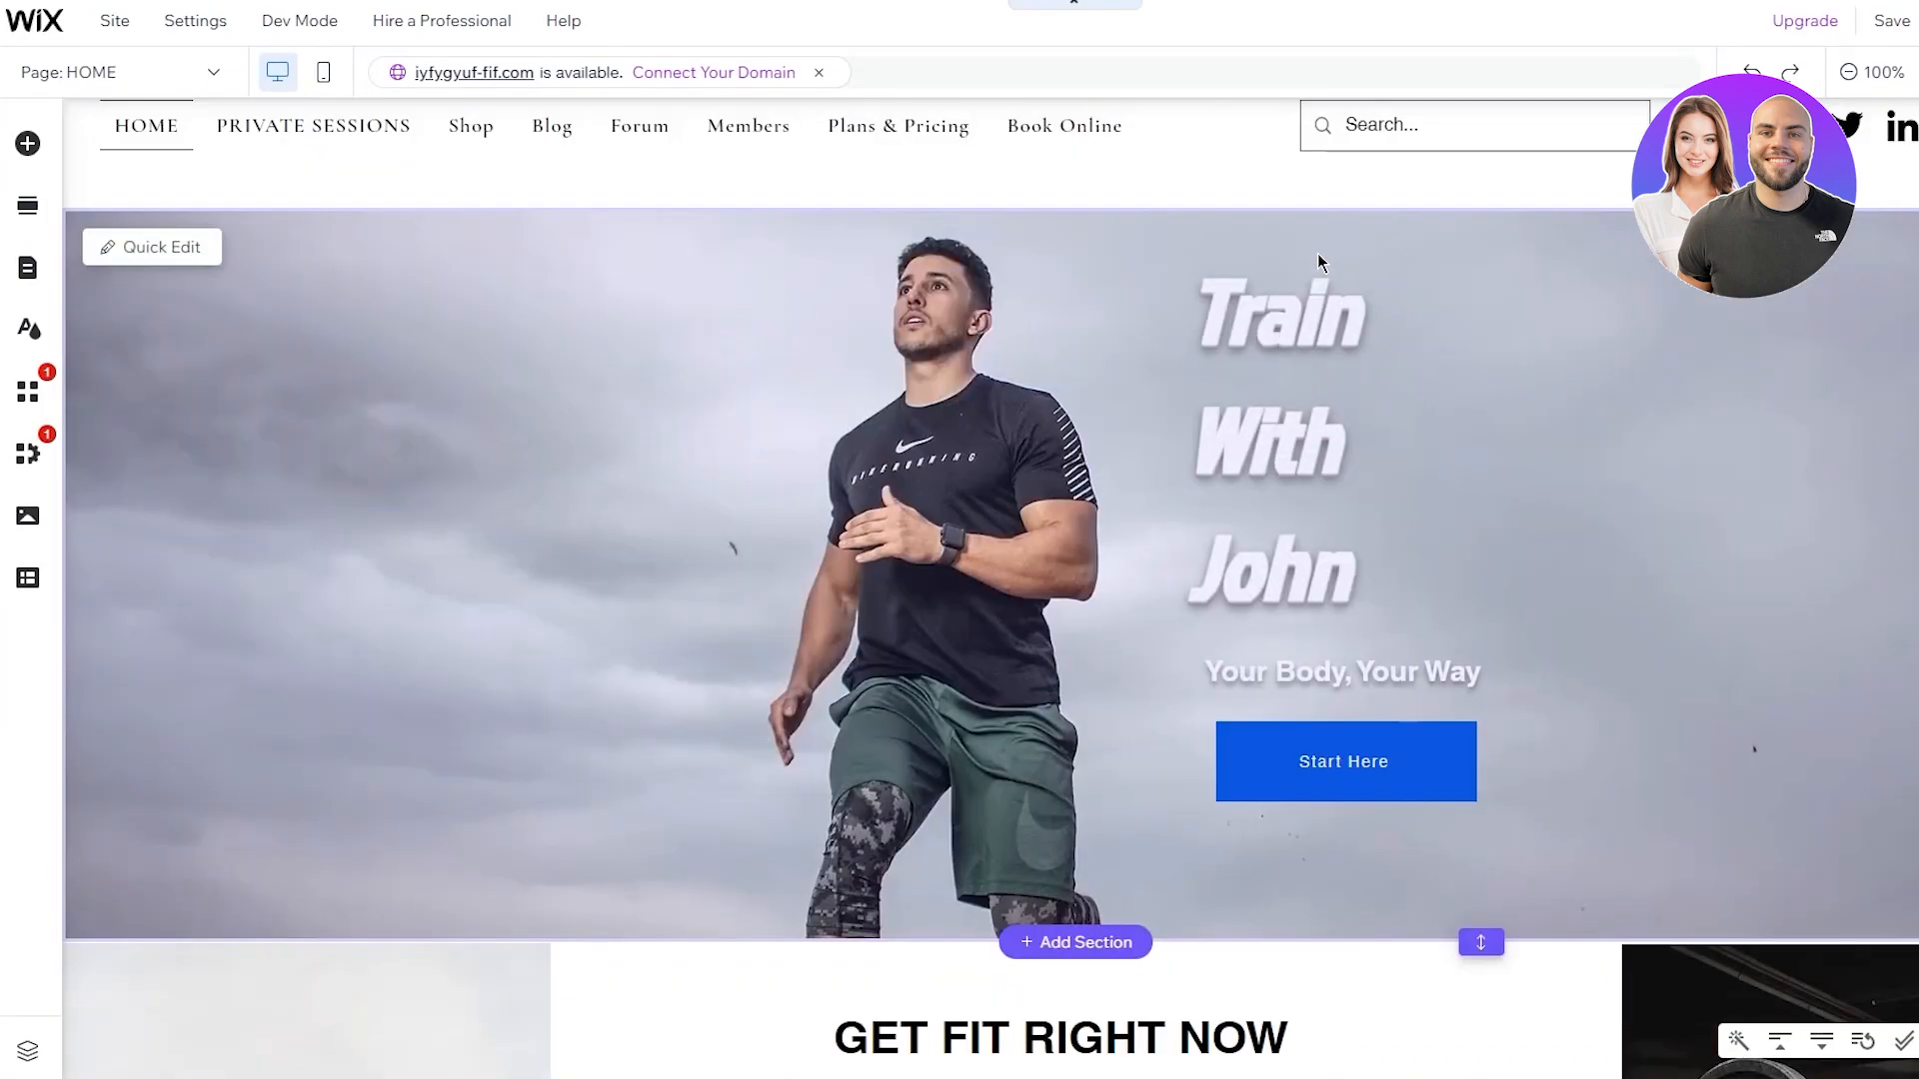
scroll(1317, 257, down, 5)
scroll(1322, 264, up, 5)
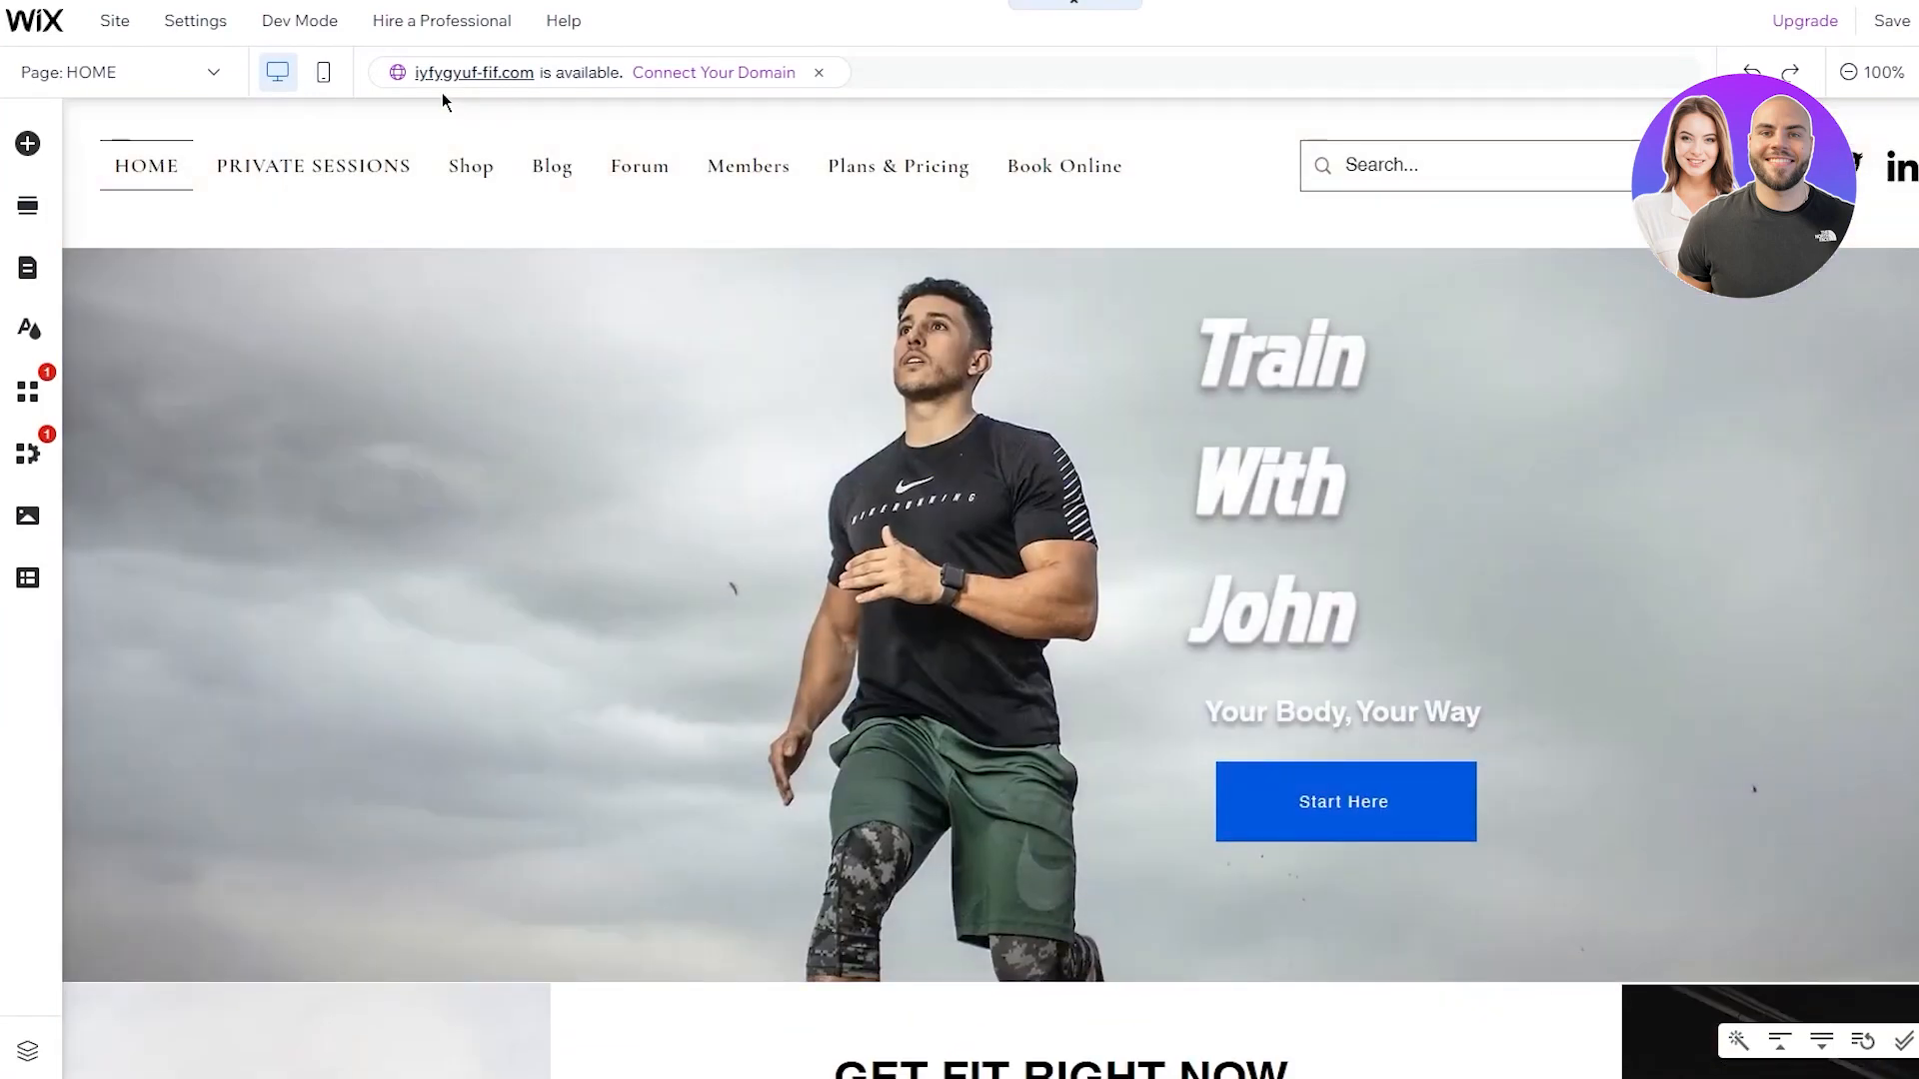
On the PRIVATE SESSIONS page, add a Bookings service widget to the section
click(172, 76)
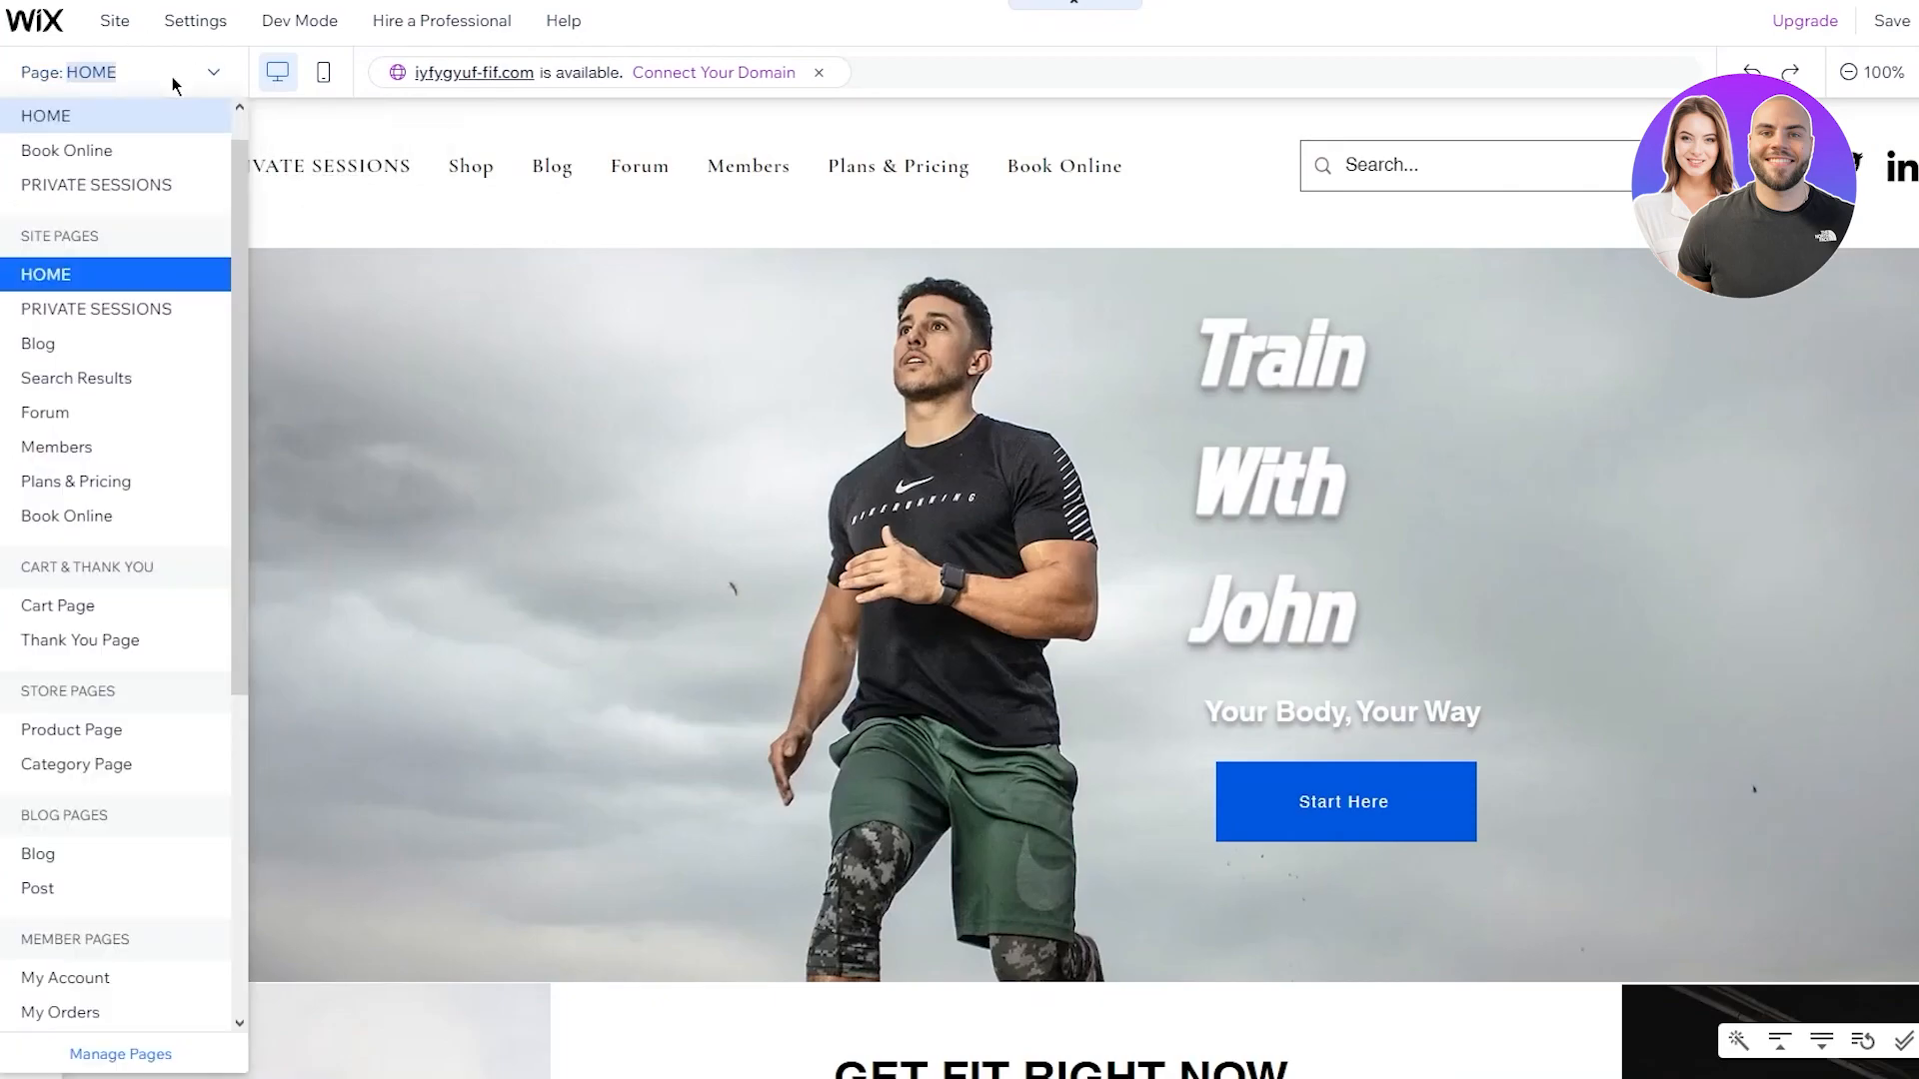
click(152, 195)
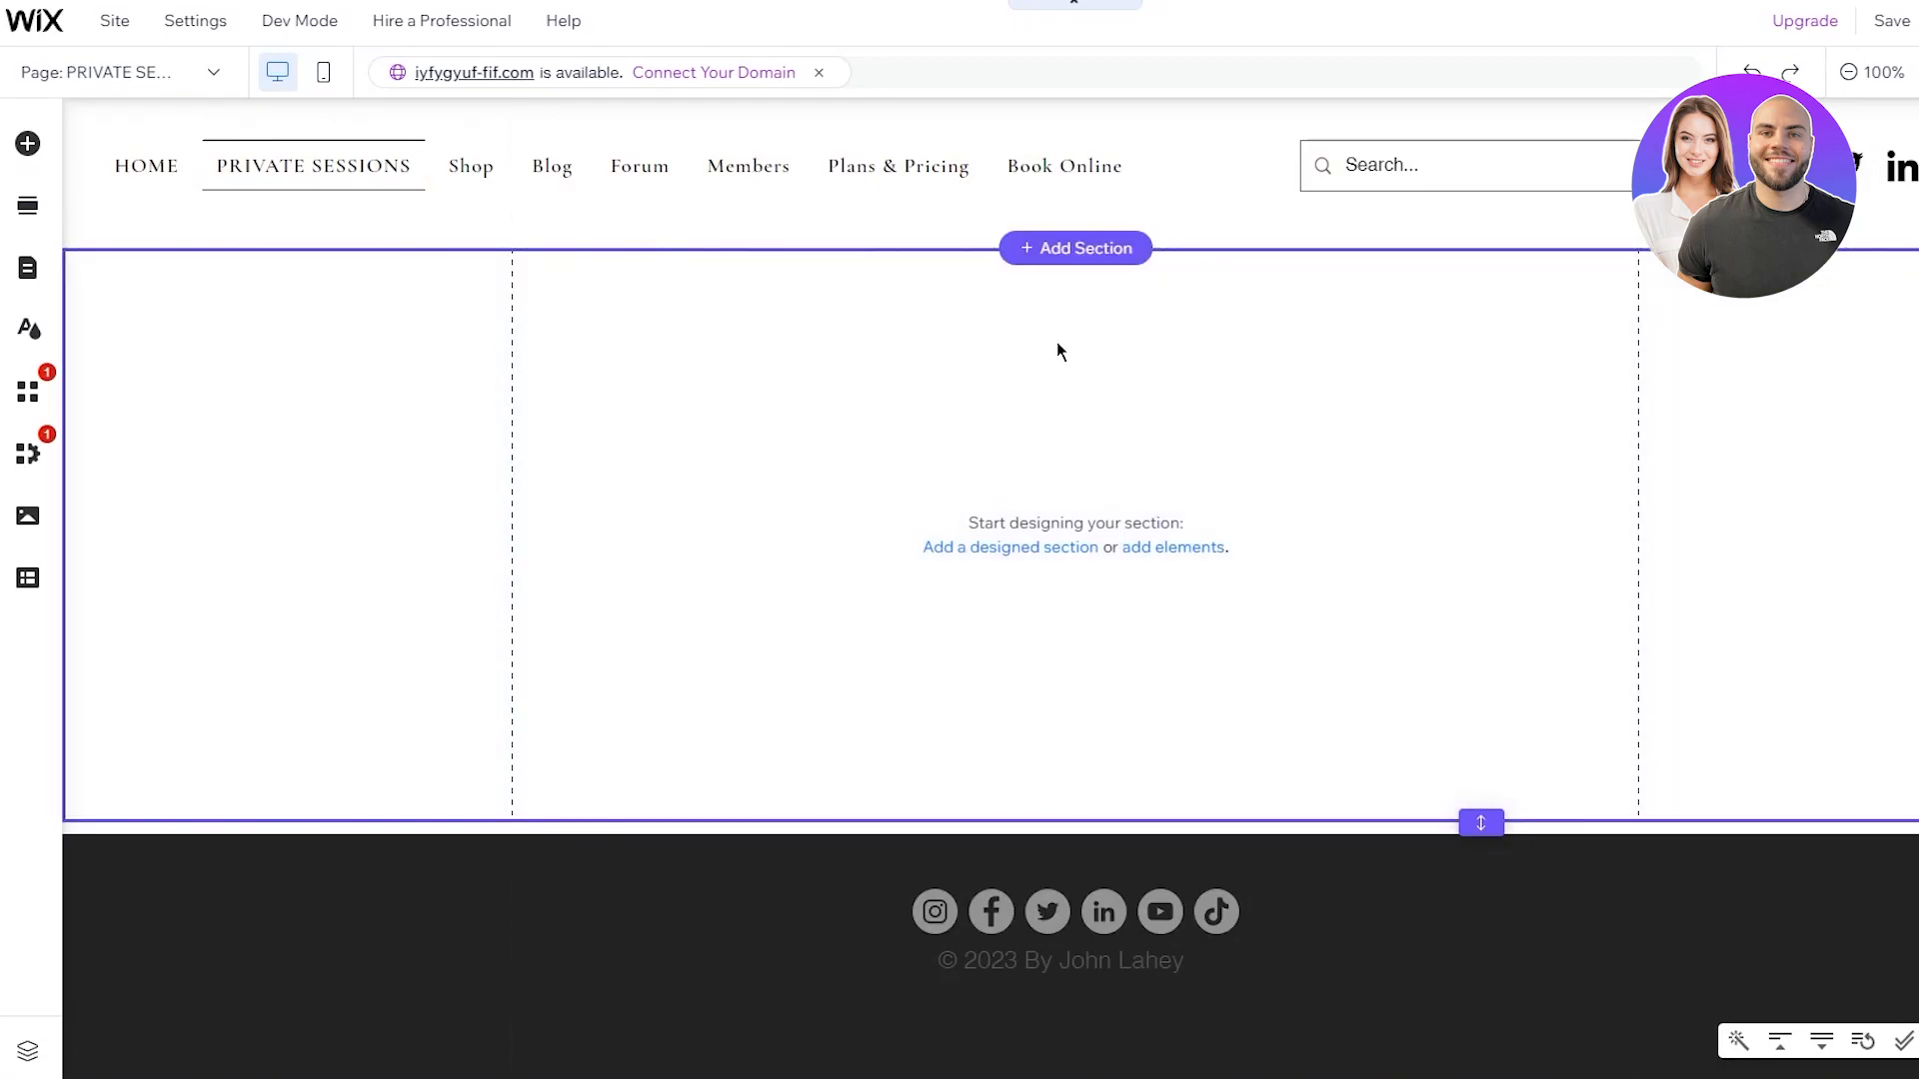
click(29, 144)
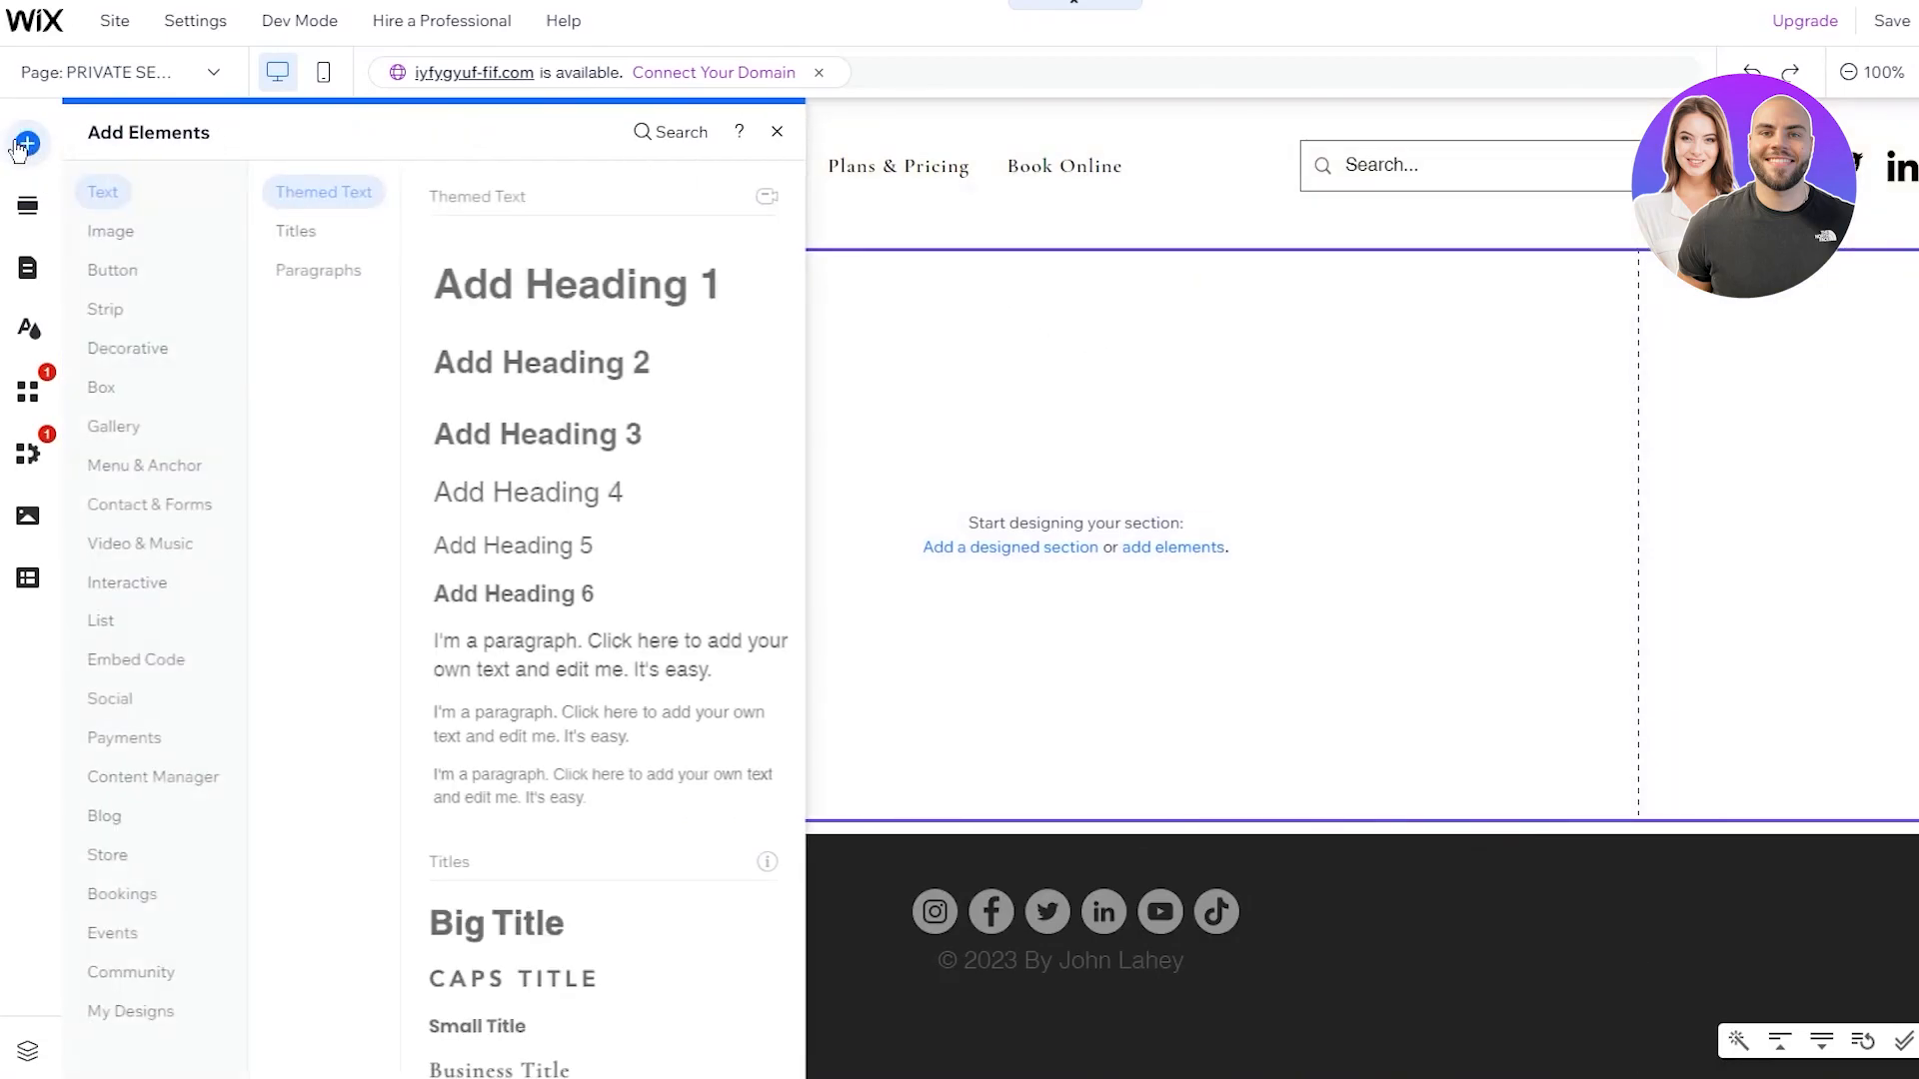
click(128, 905)
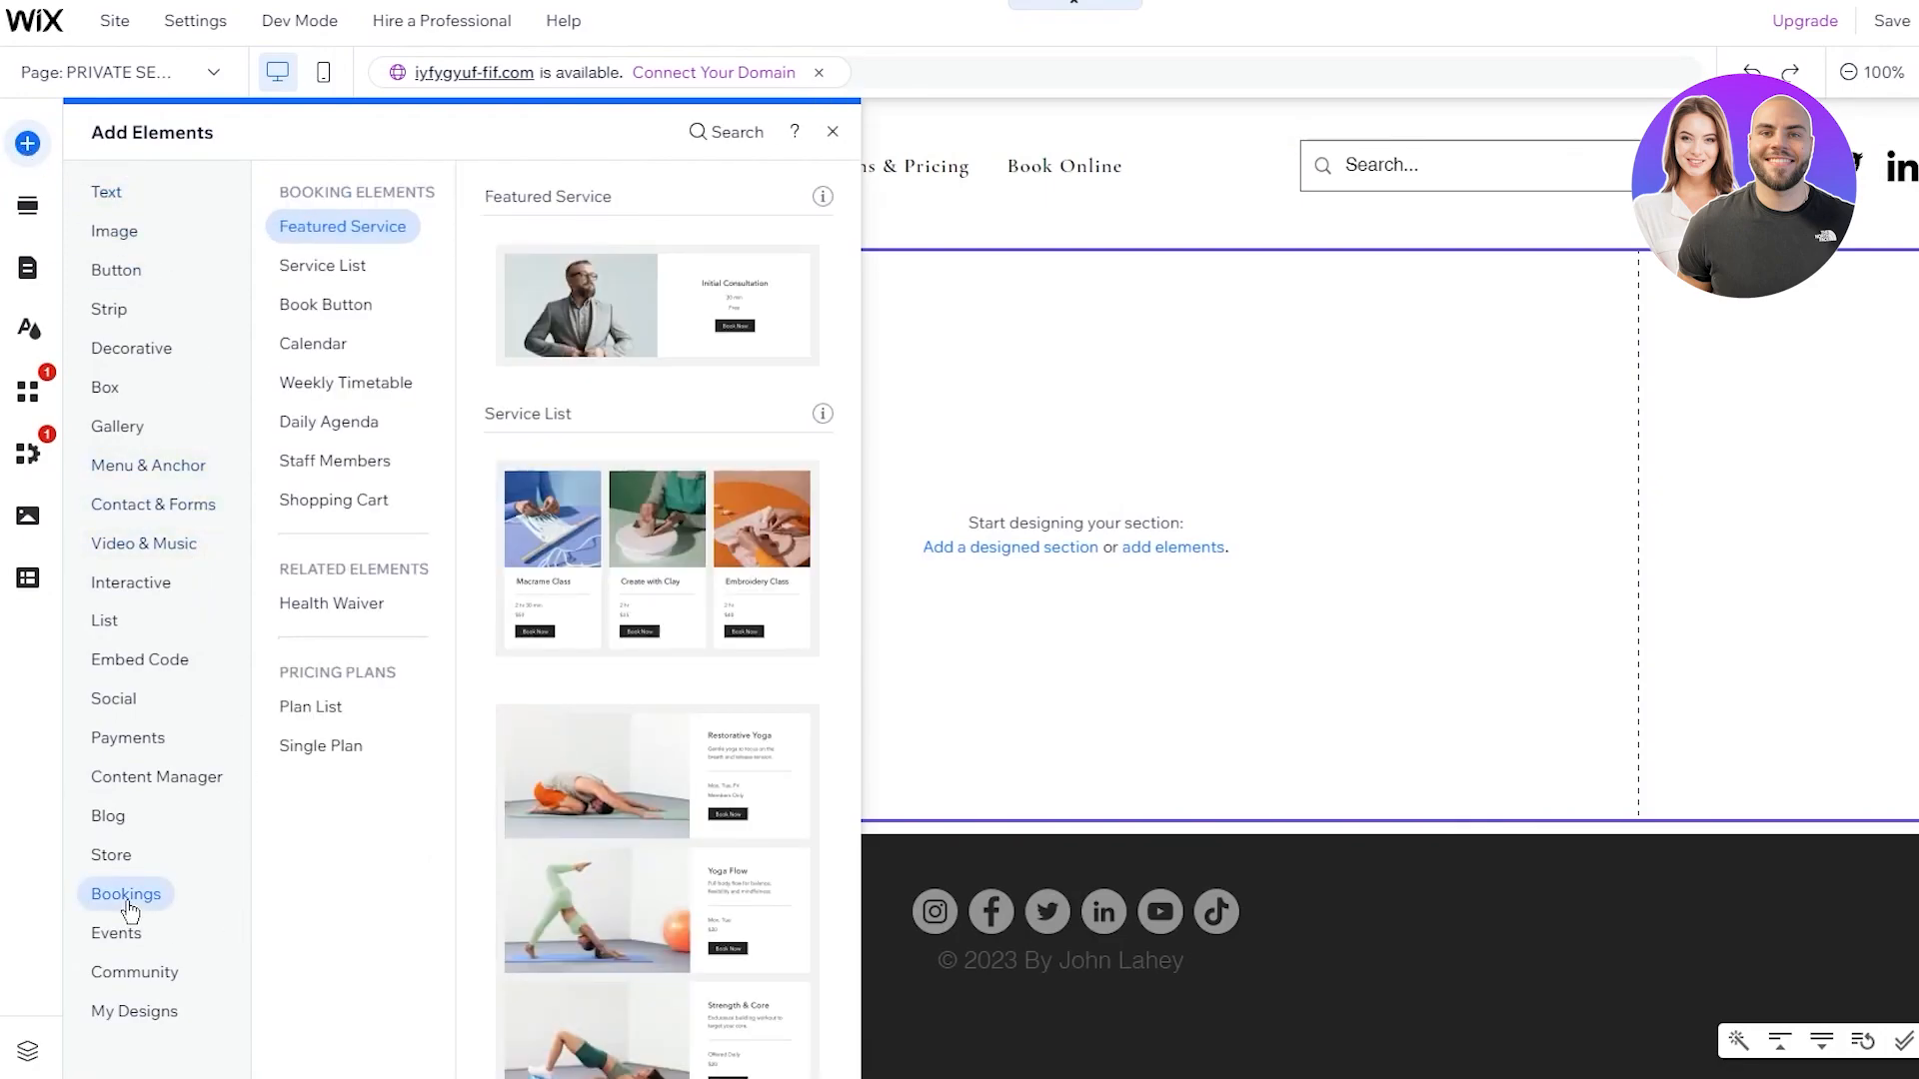
click(672, 300)
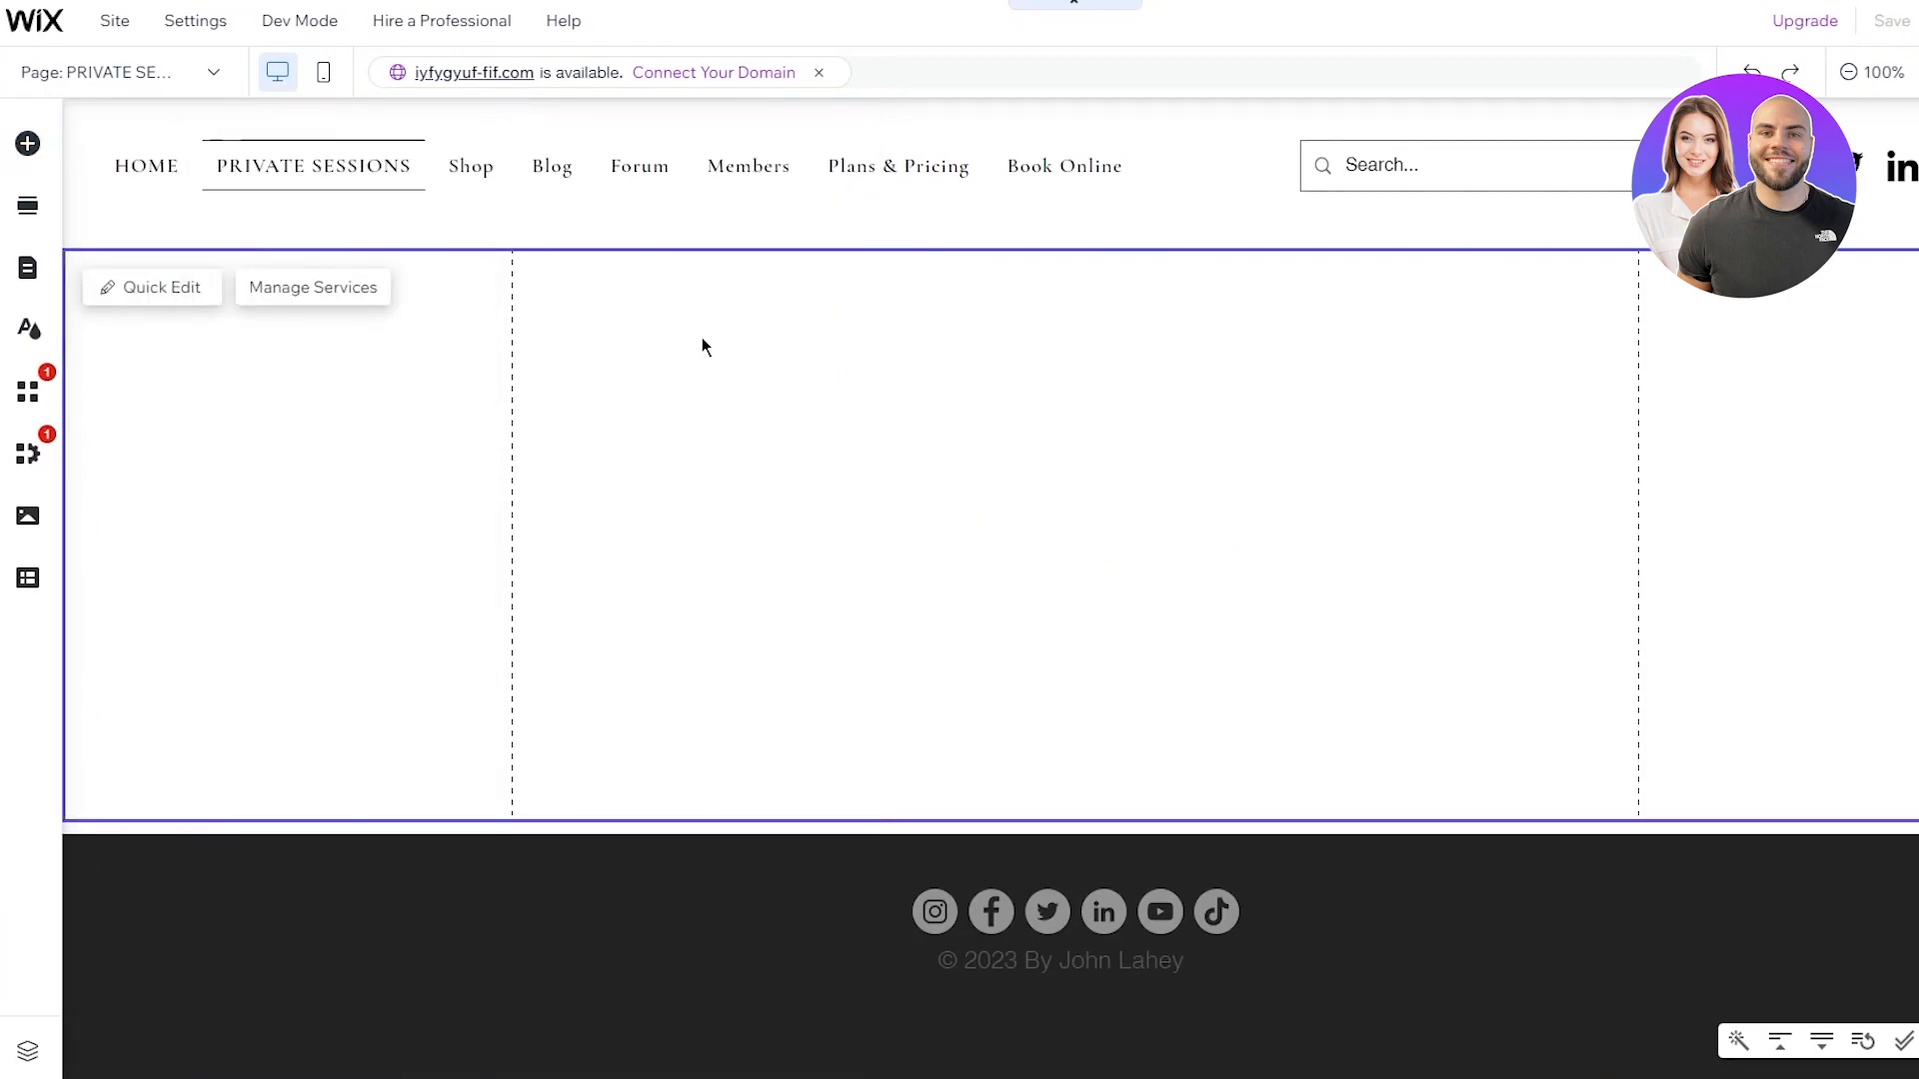
Fine-tune the service list widget's vertical position and open its settings
click(1059, 474)
drag(1059, 475, 1060, 462)
click(1775, 471)
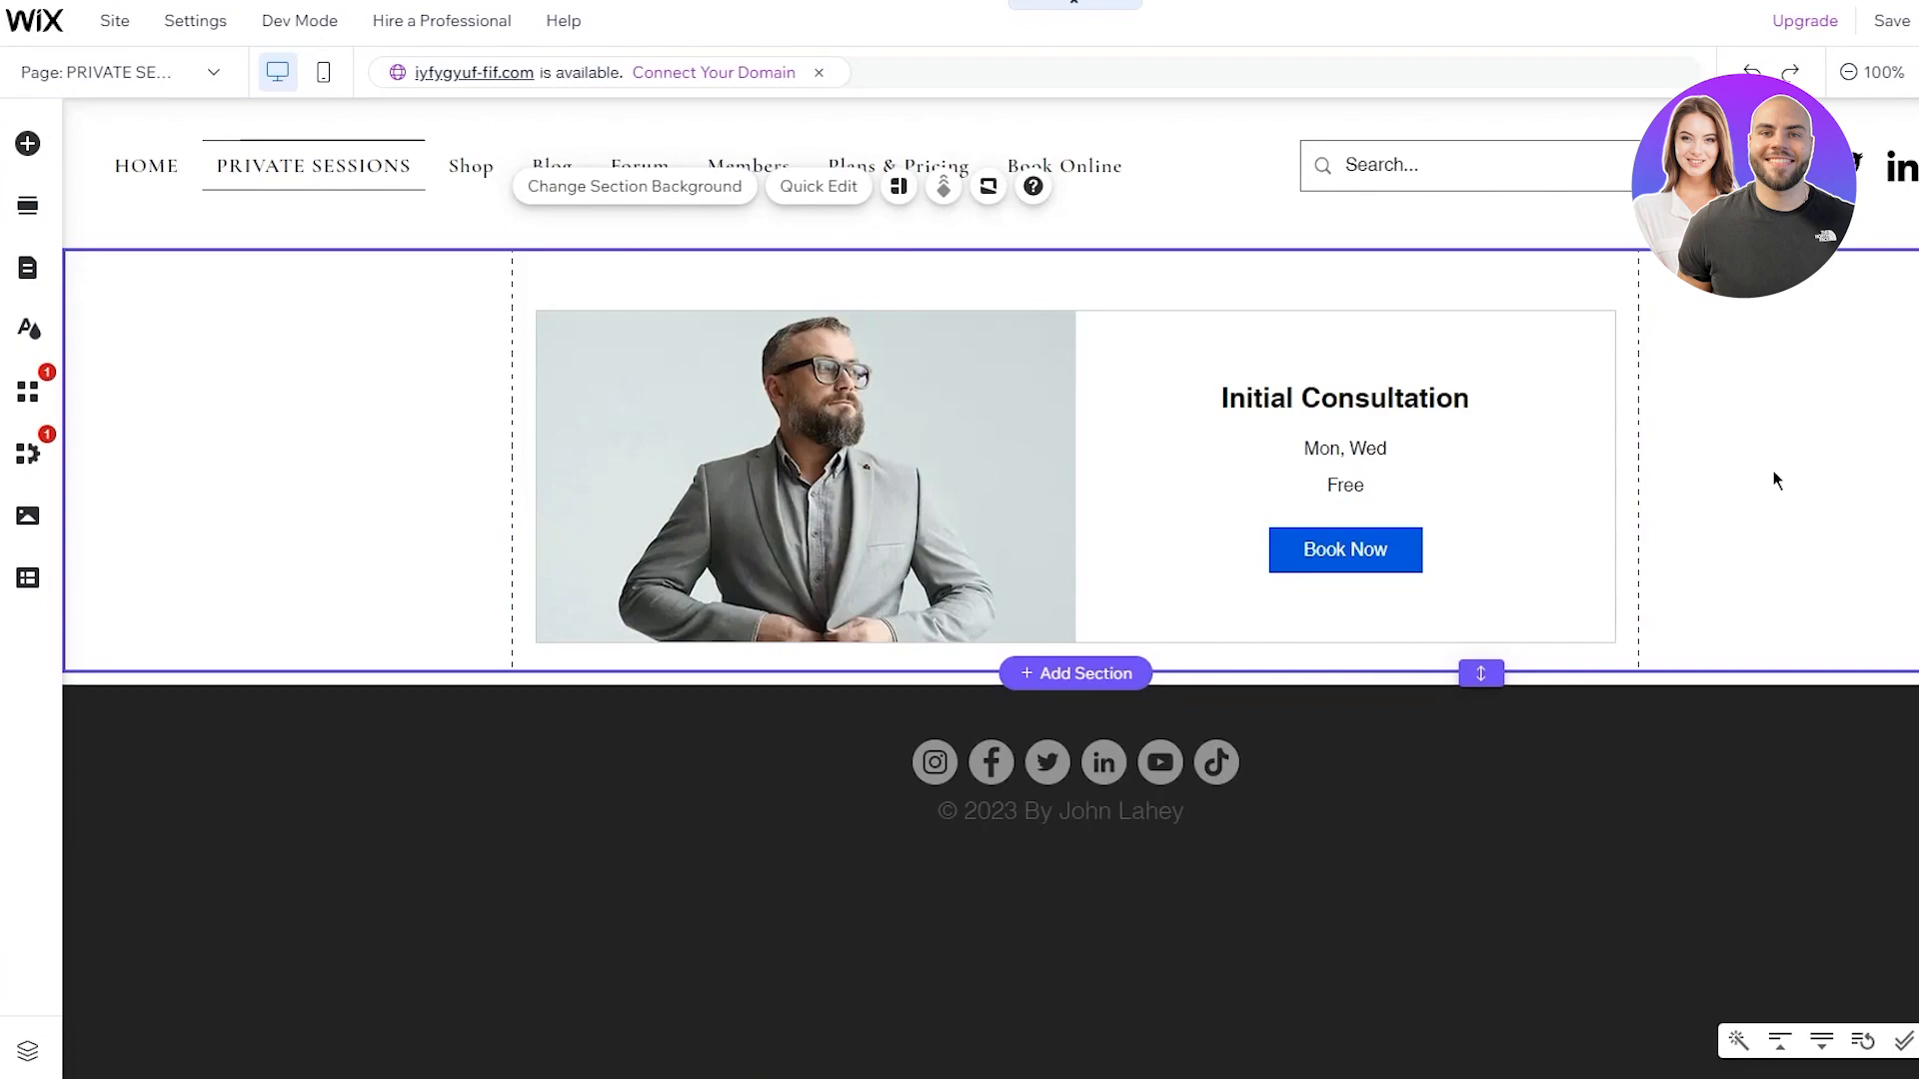
drag(1100, 432, 1109, 411)
click(1860, 428)
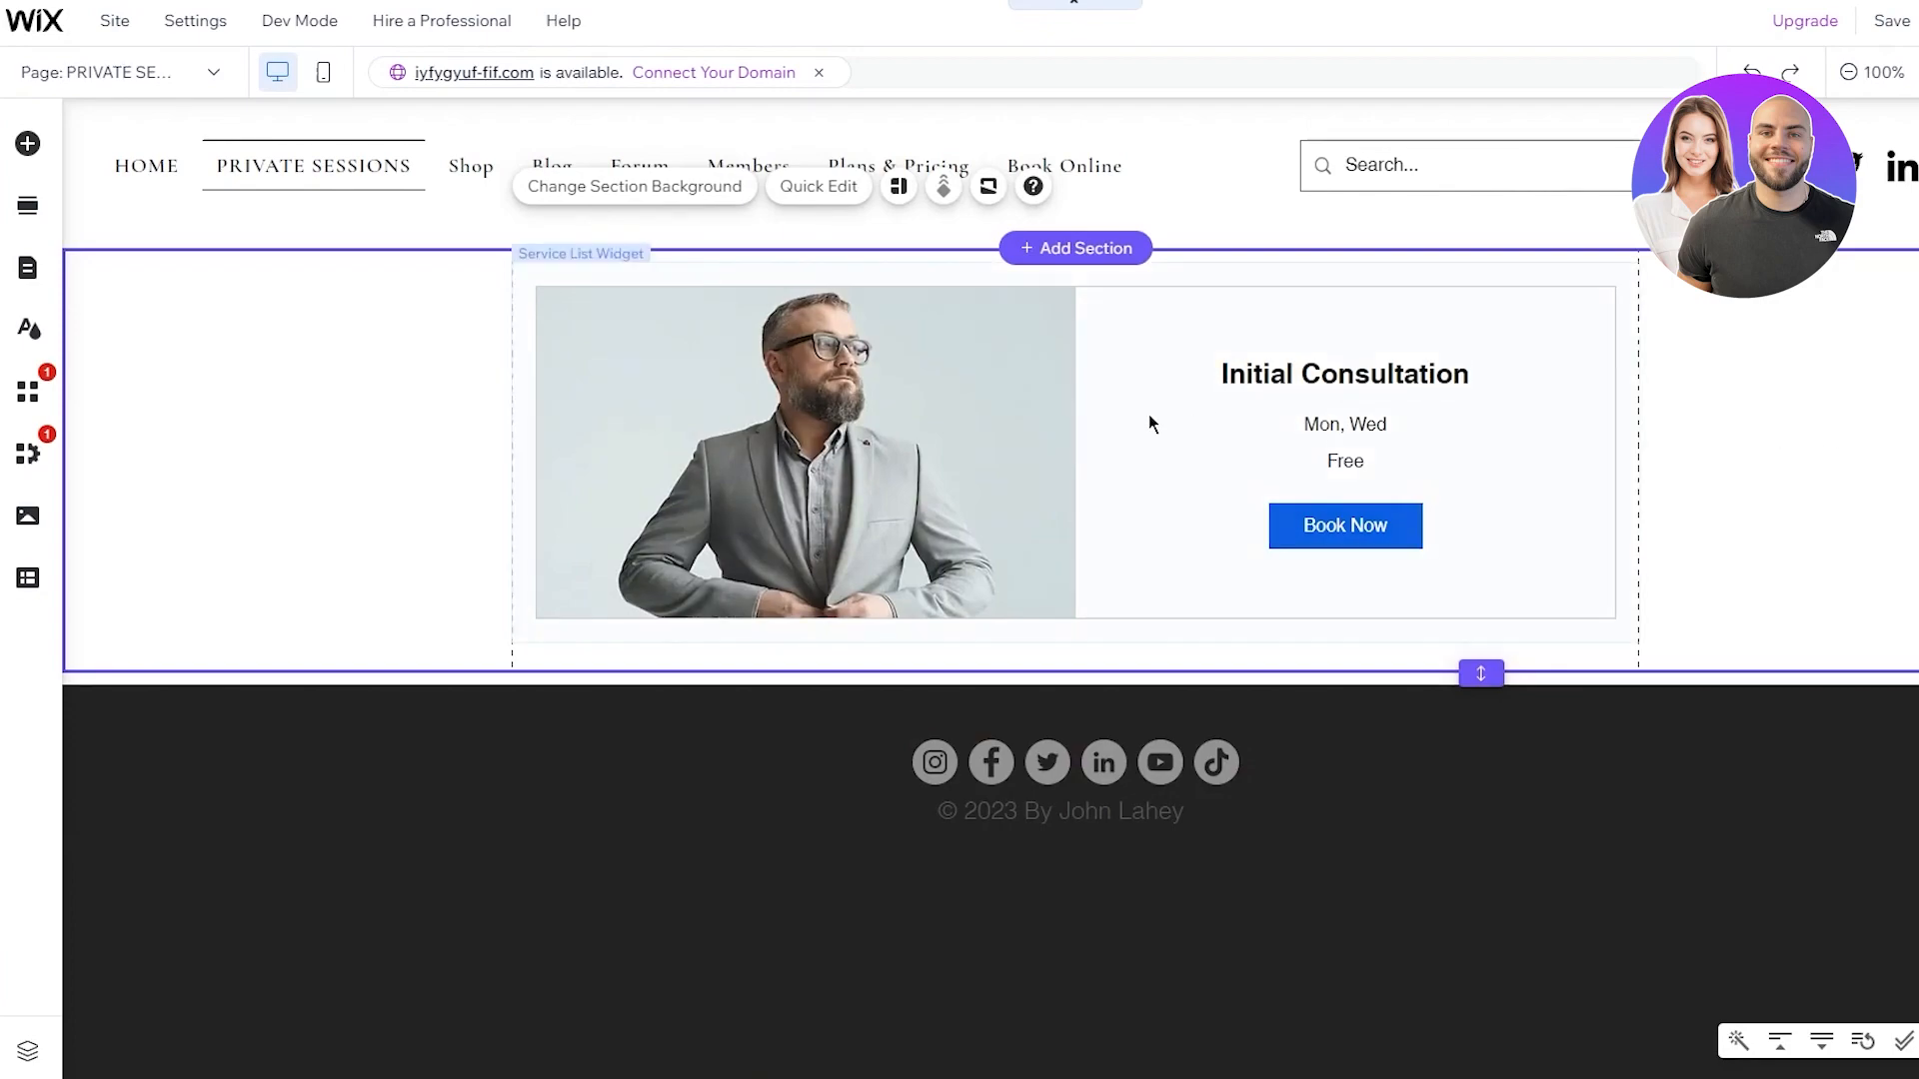
drag(1109, 439, 1104, 428)
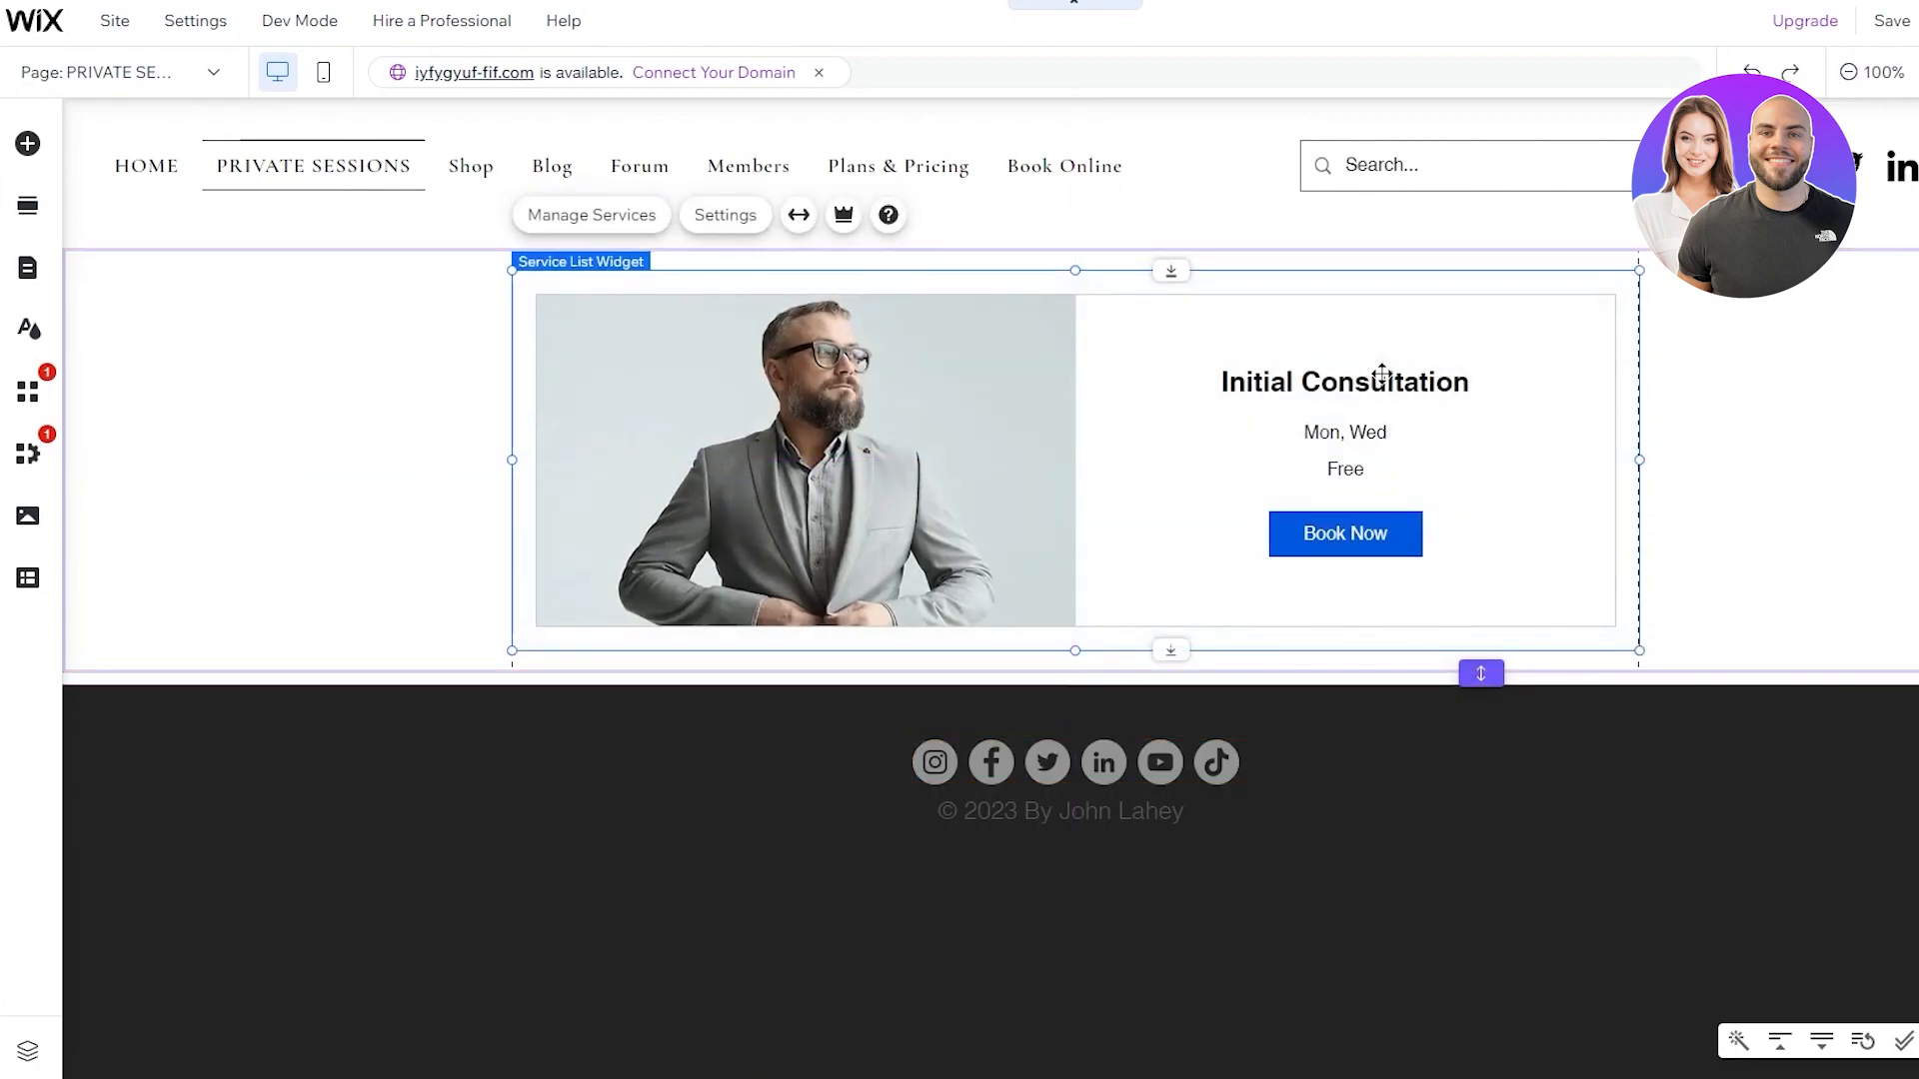
double_click(1414, 382)
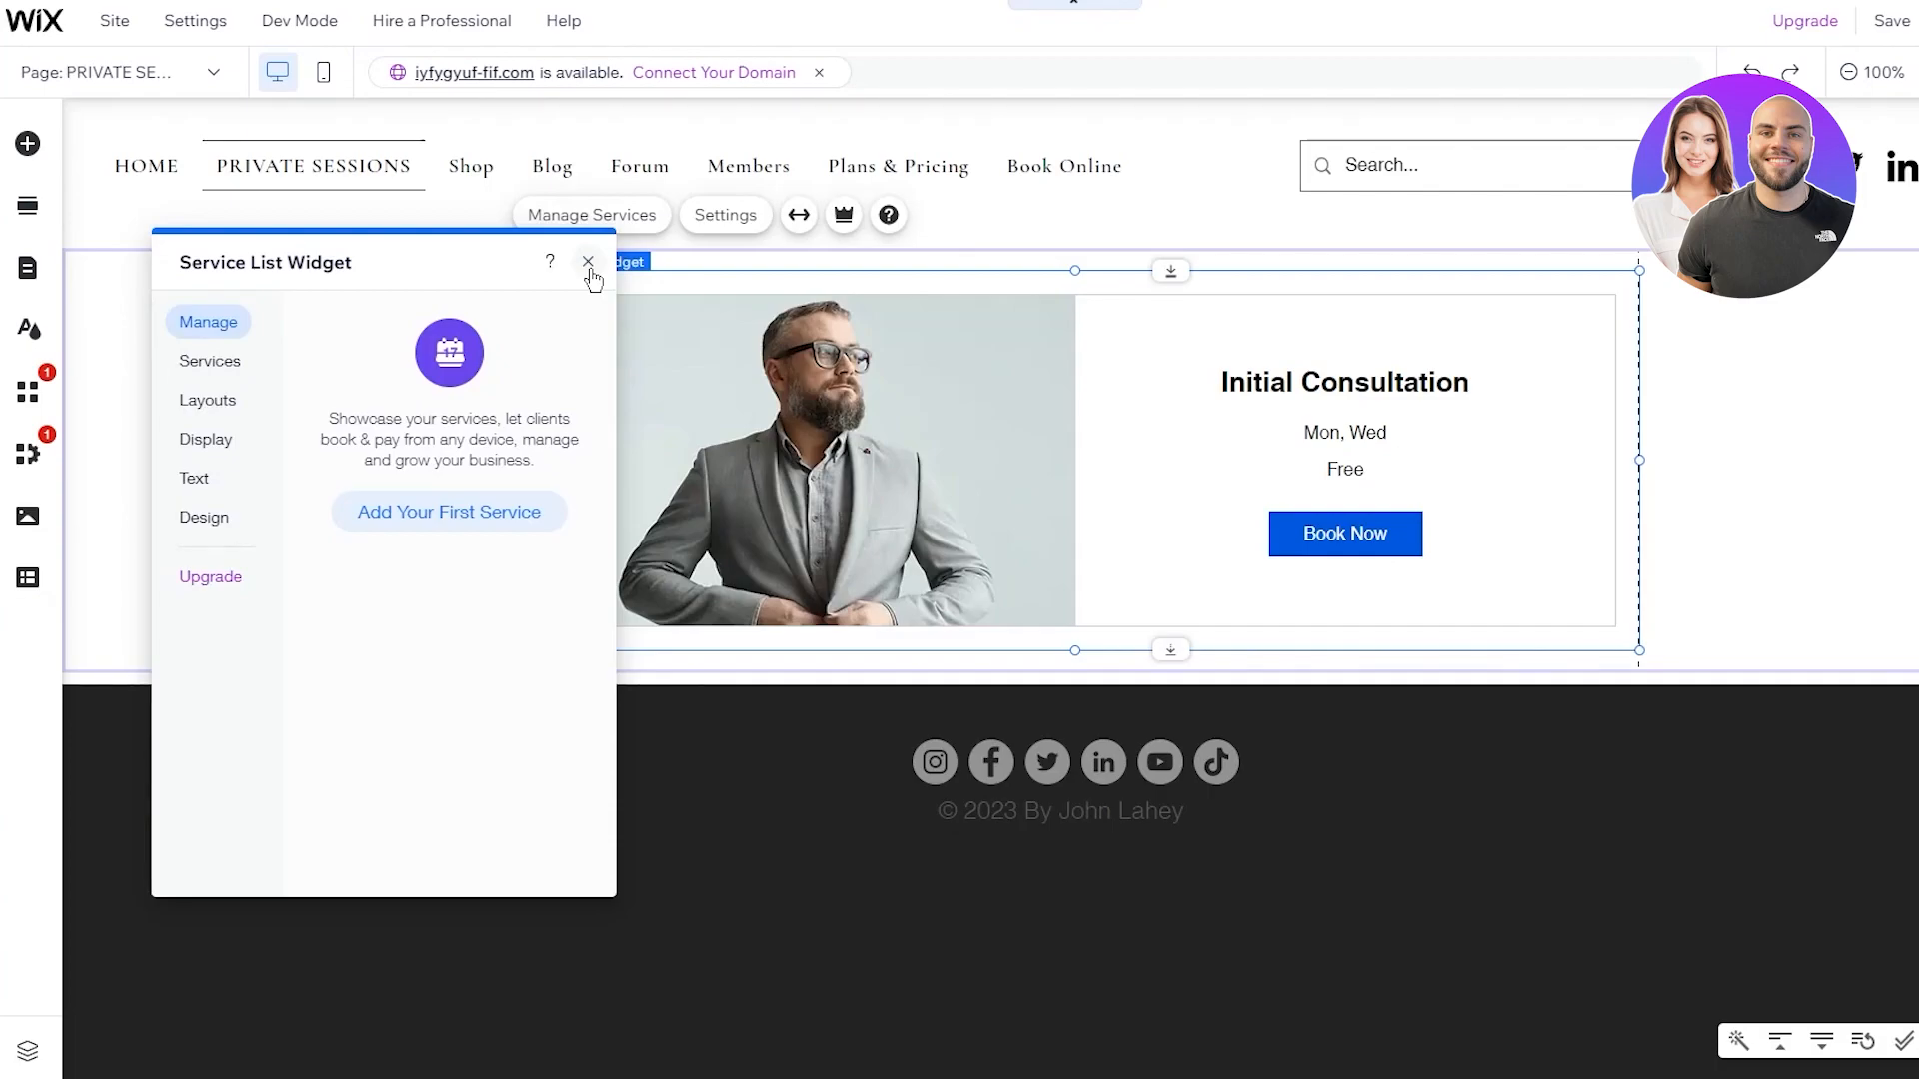
Add a first service based on the In-Person Appointment template and open it for editing
click(455, 518)
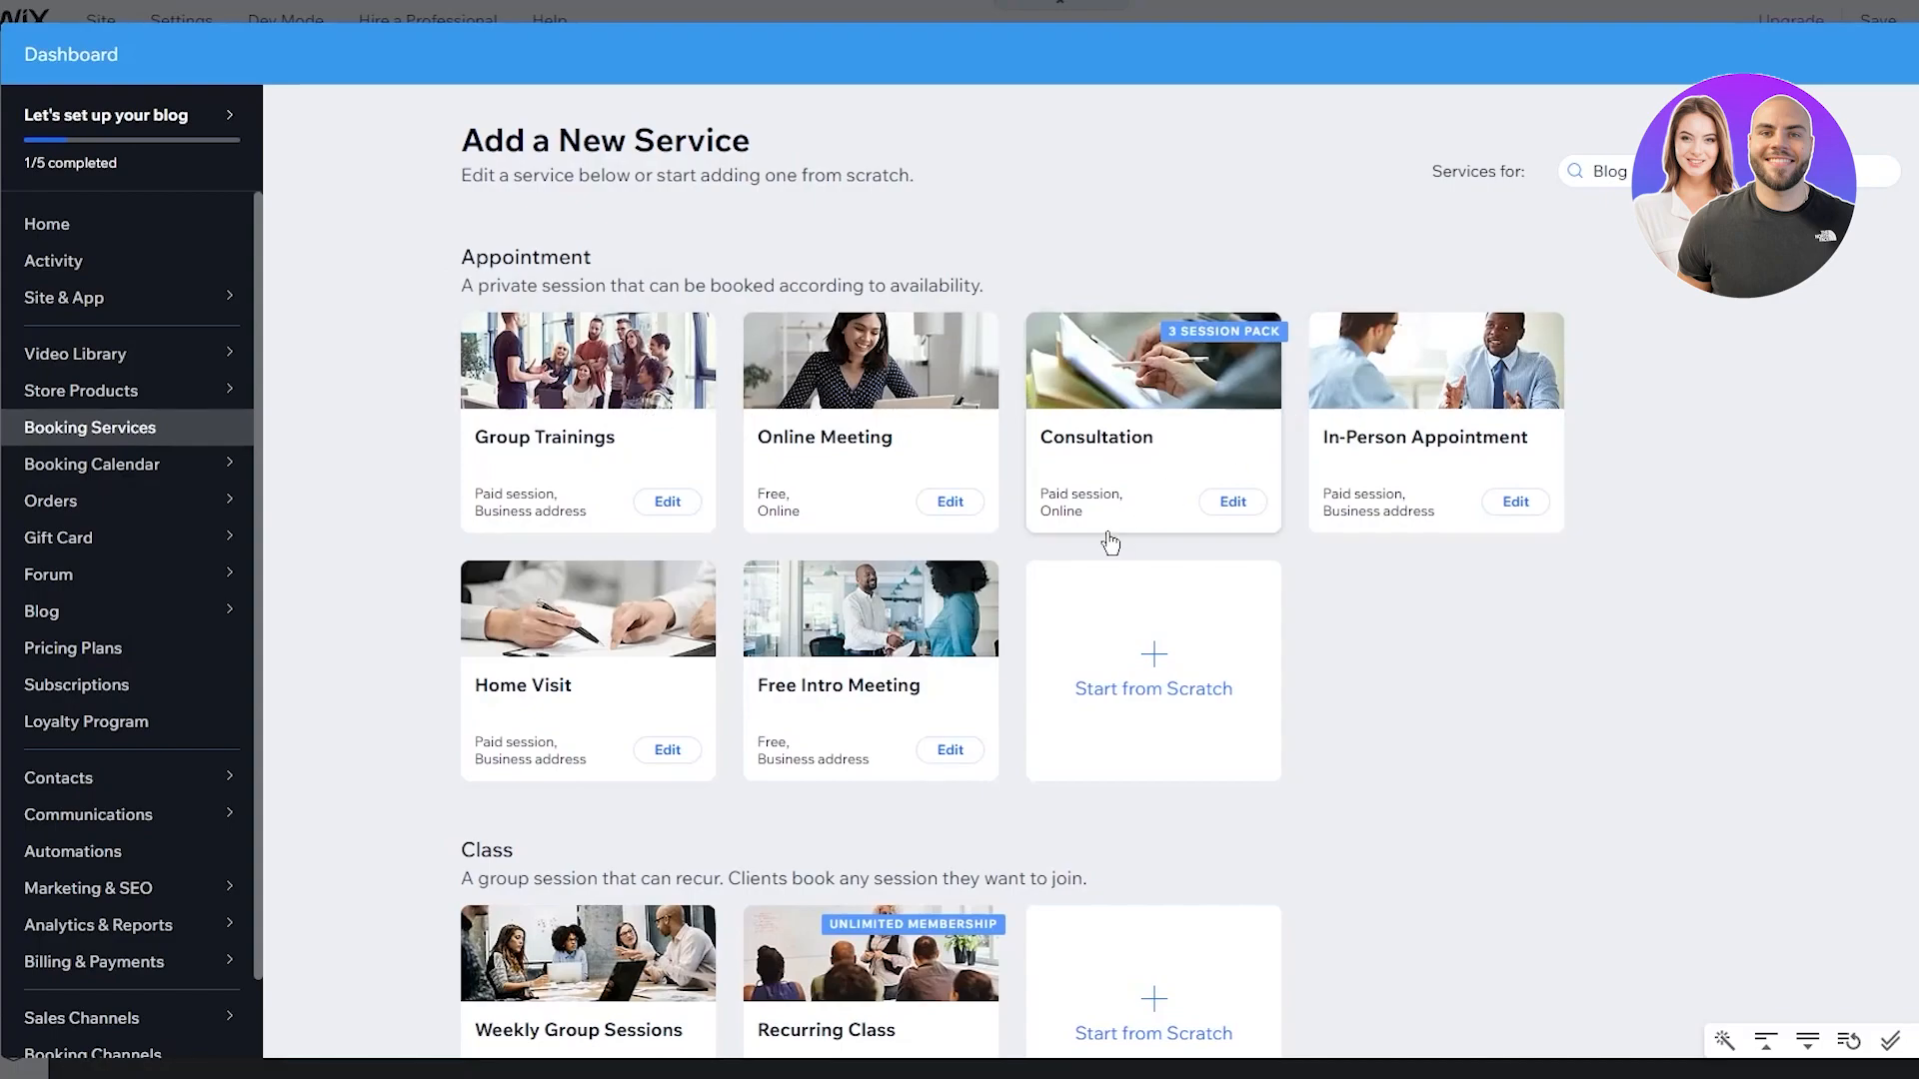
click(1492, 503)
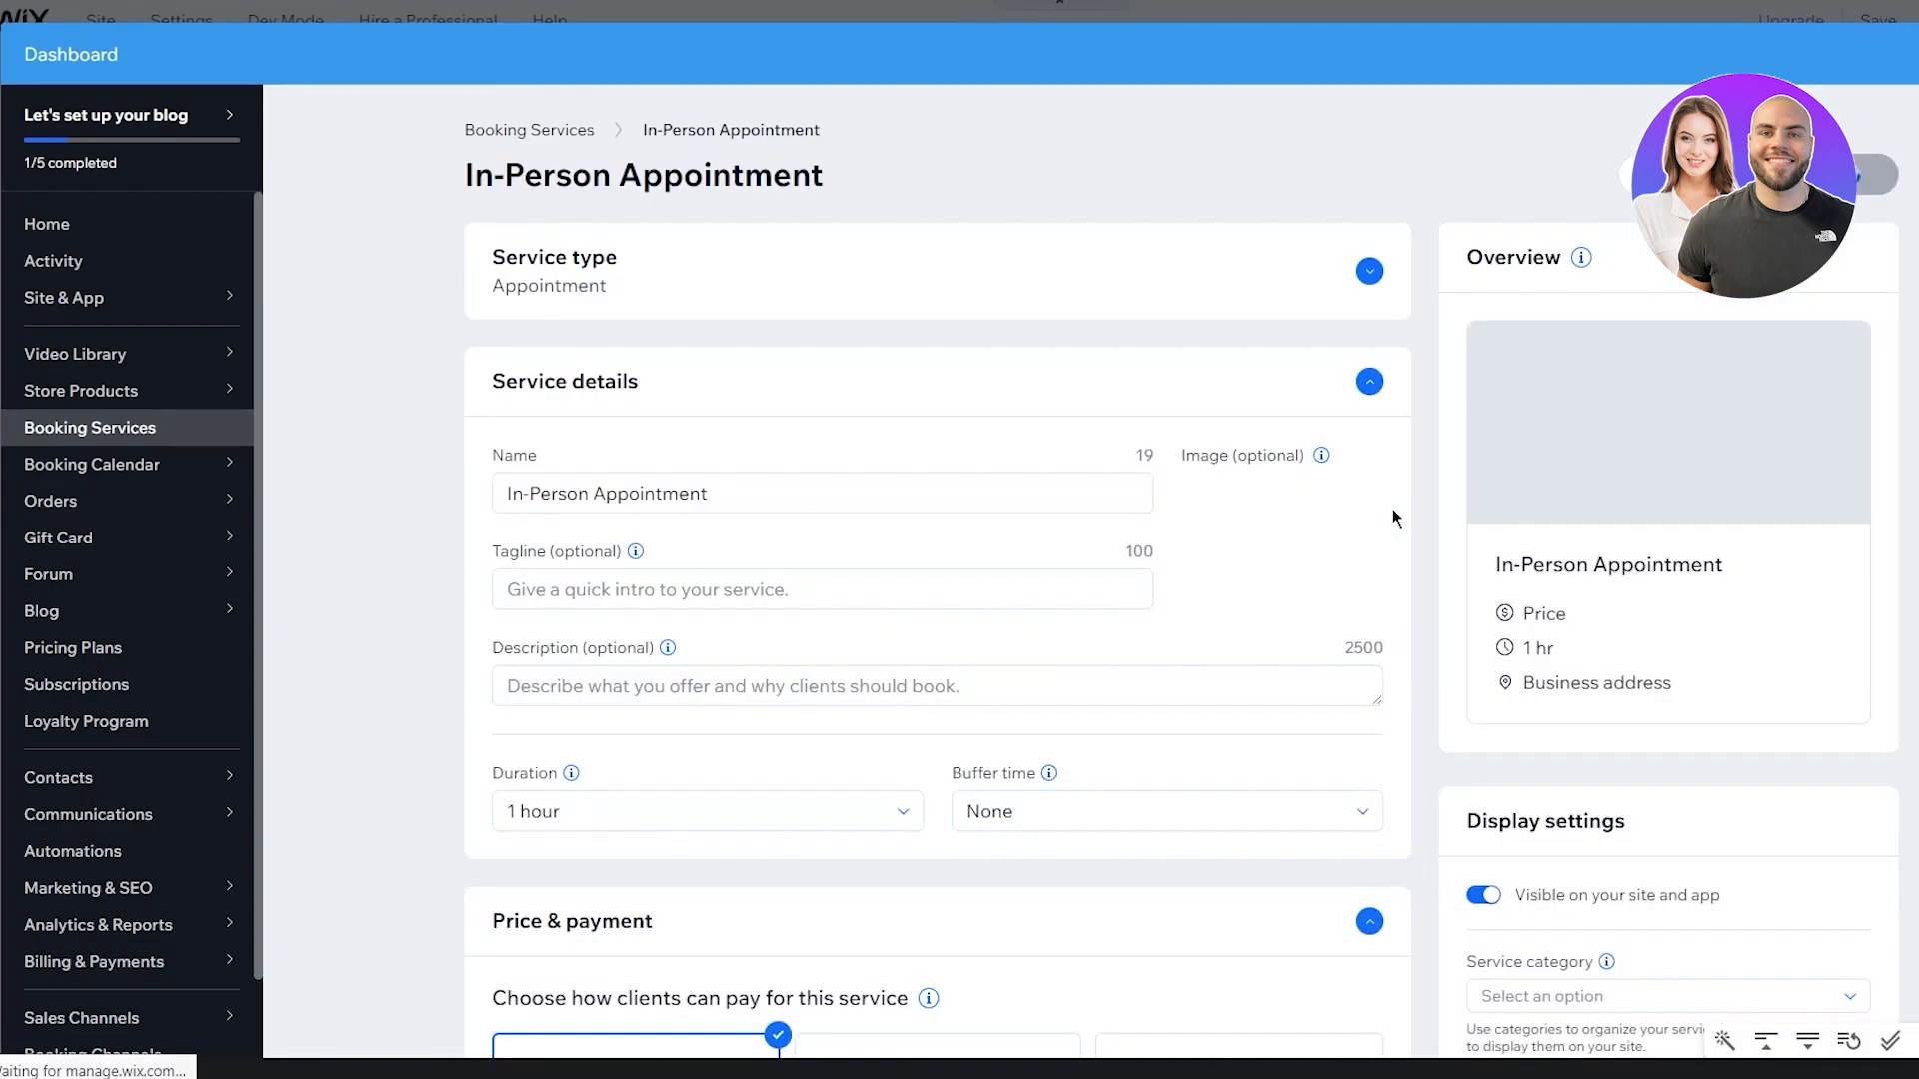
Name the service GYM, keep buffer time at None and payment per session
triple_click(748, 507)
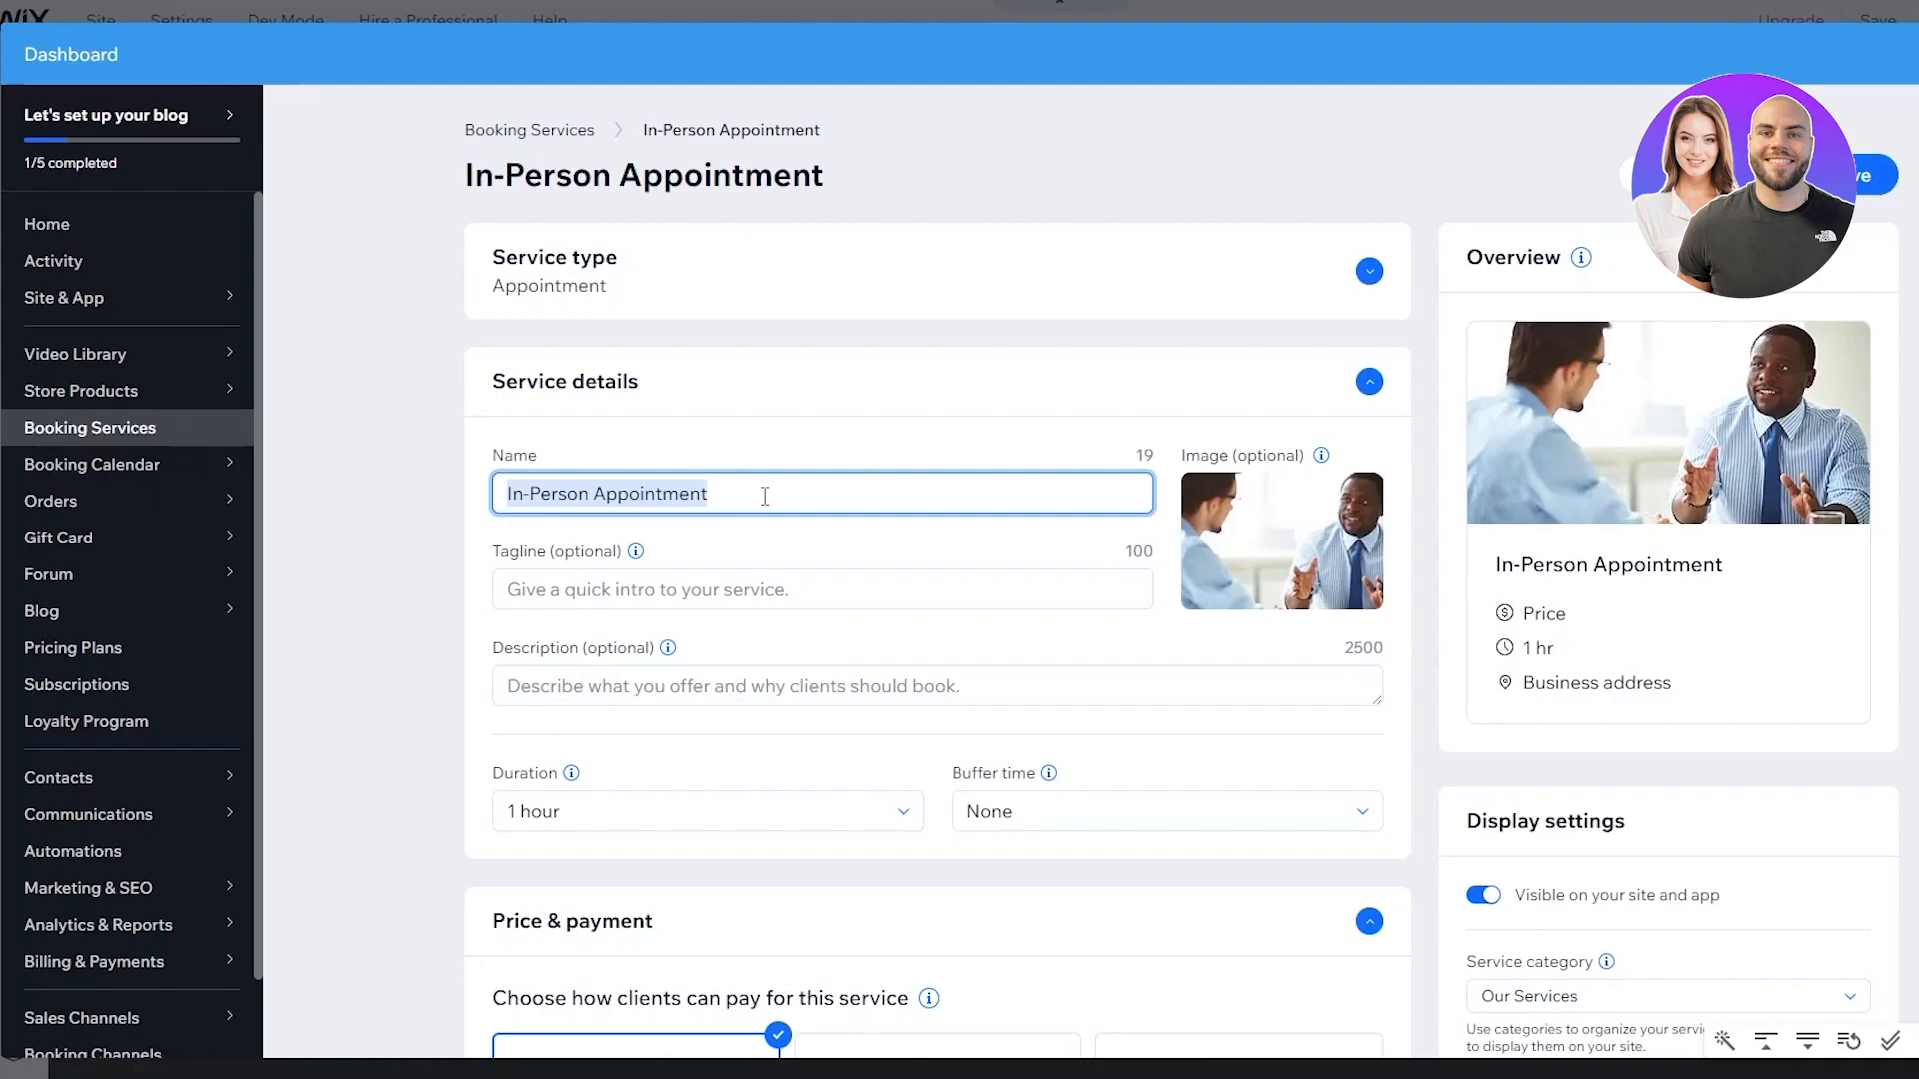
text(GYM)
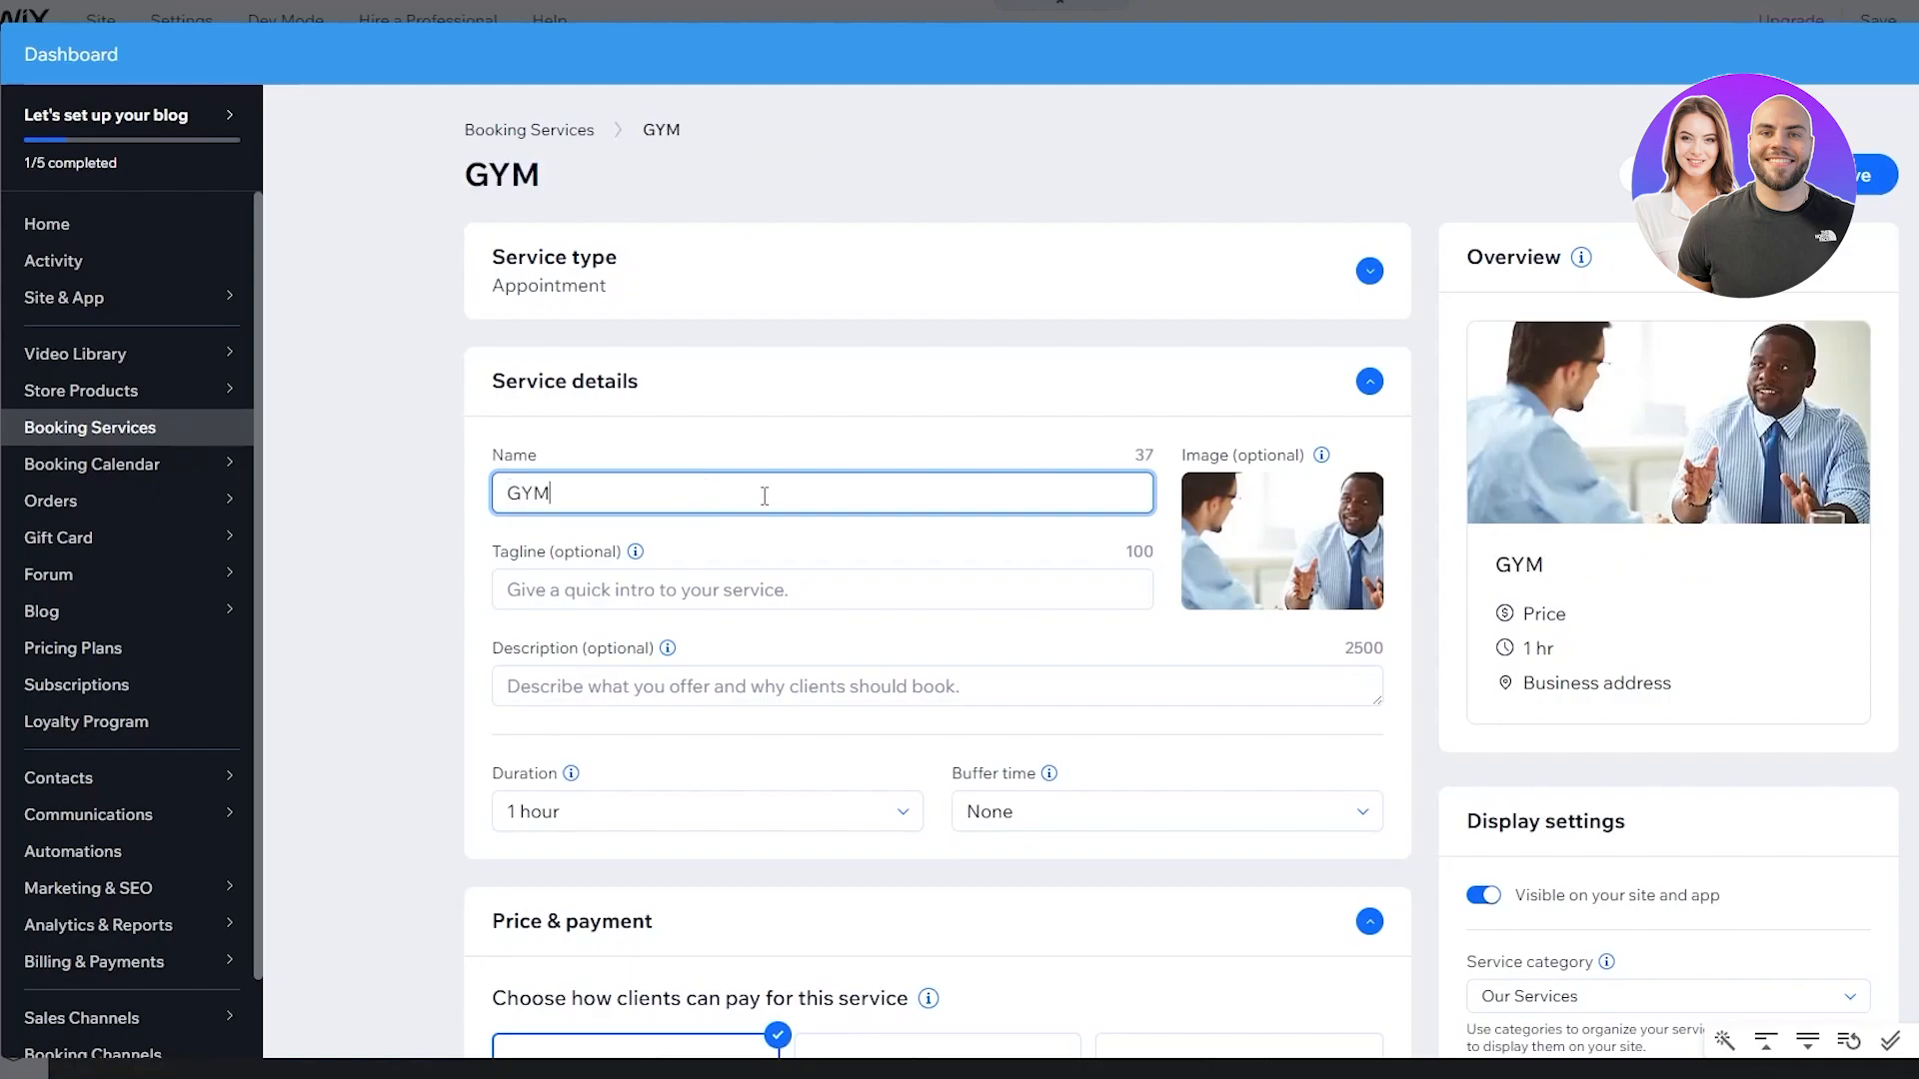
click(747, 562)
scroll(764, 506, down, 3)
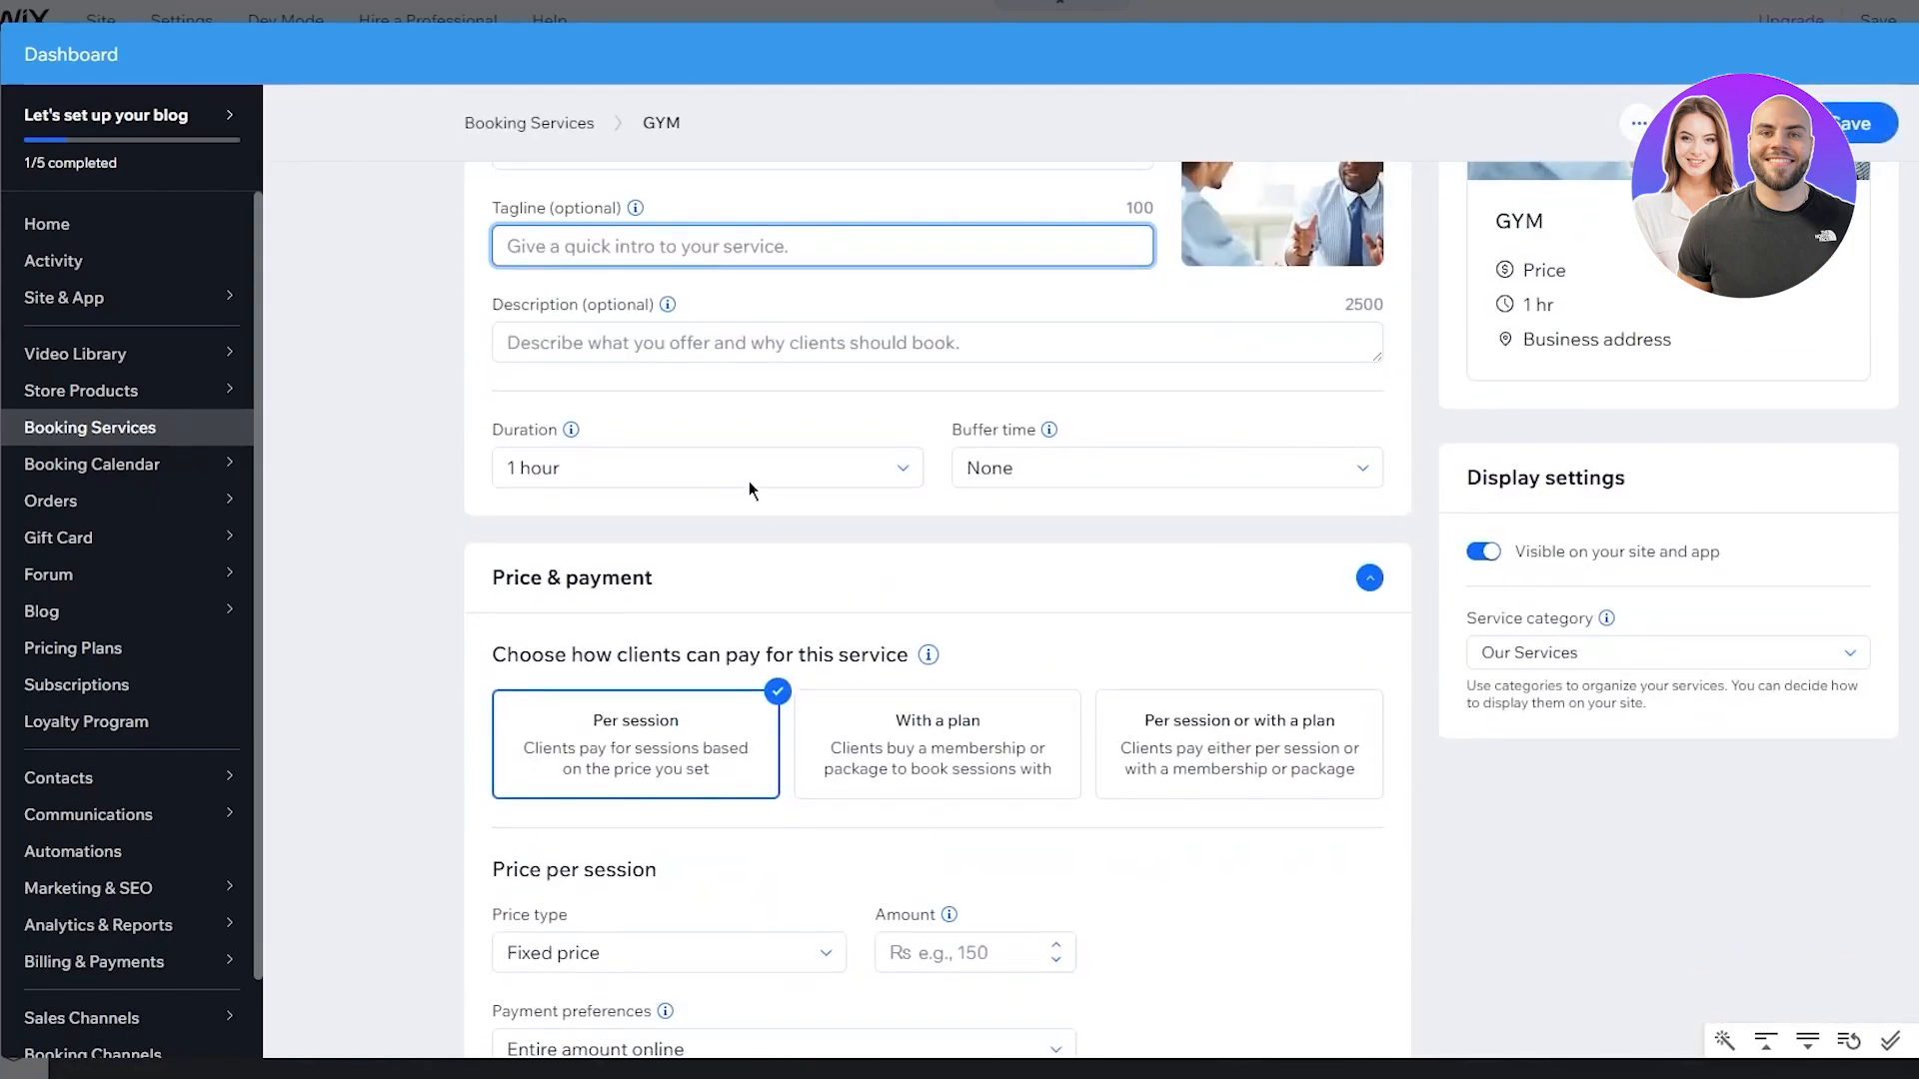
click(994, 468)
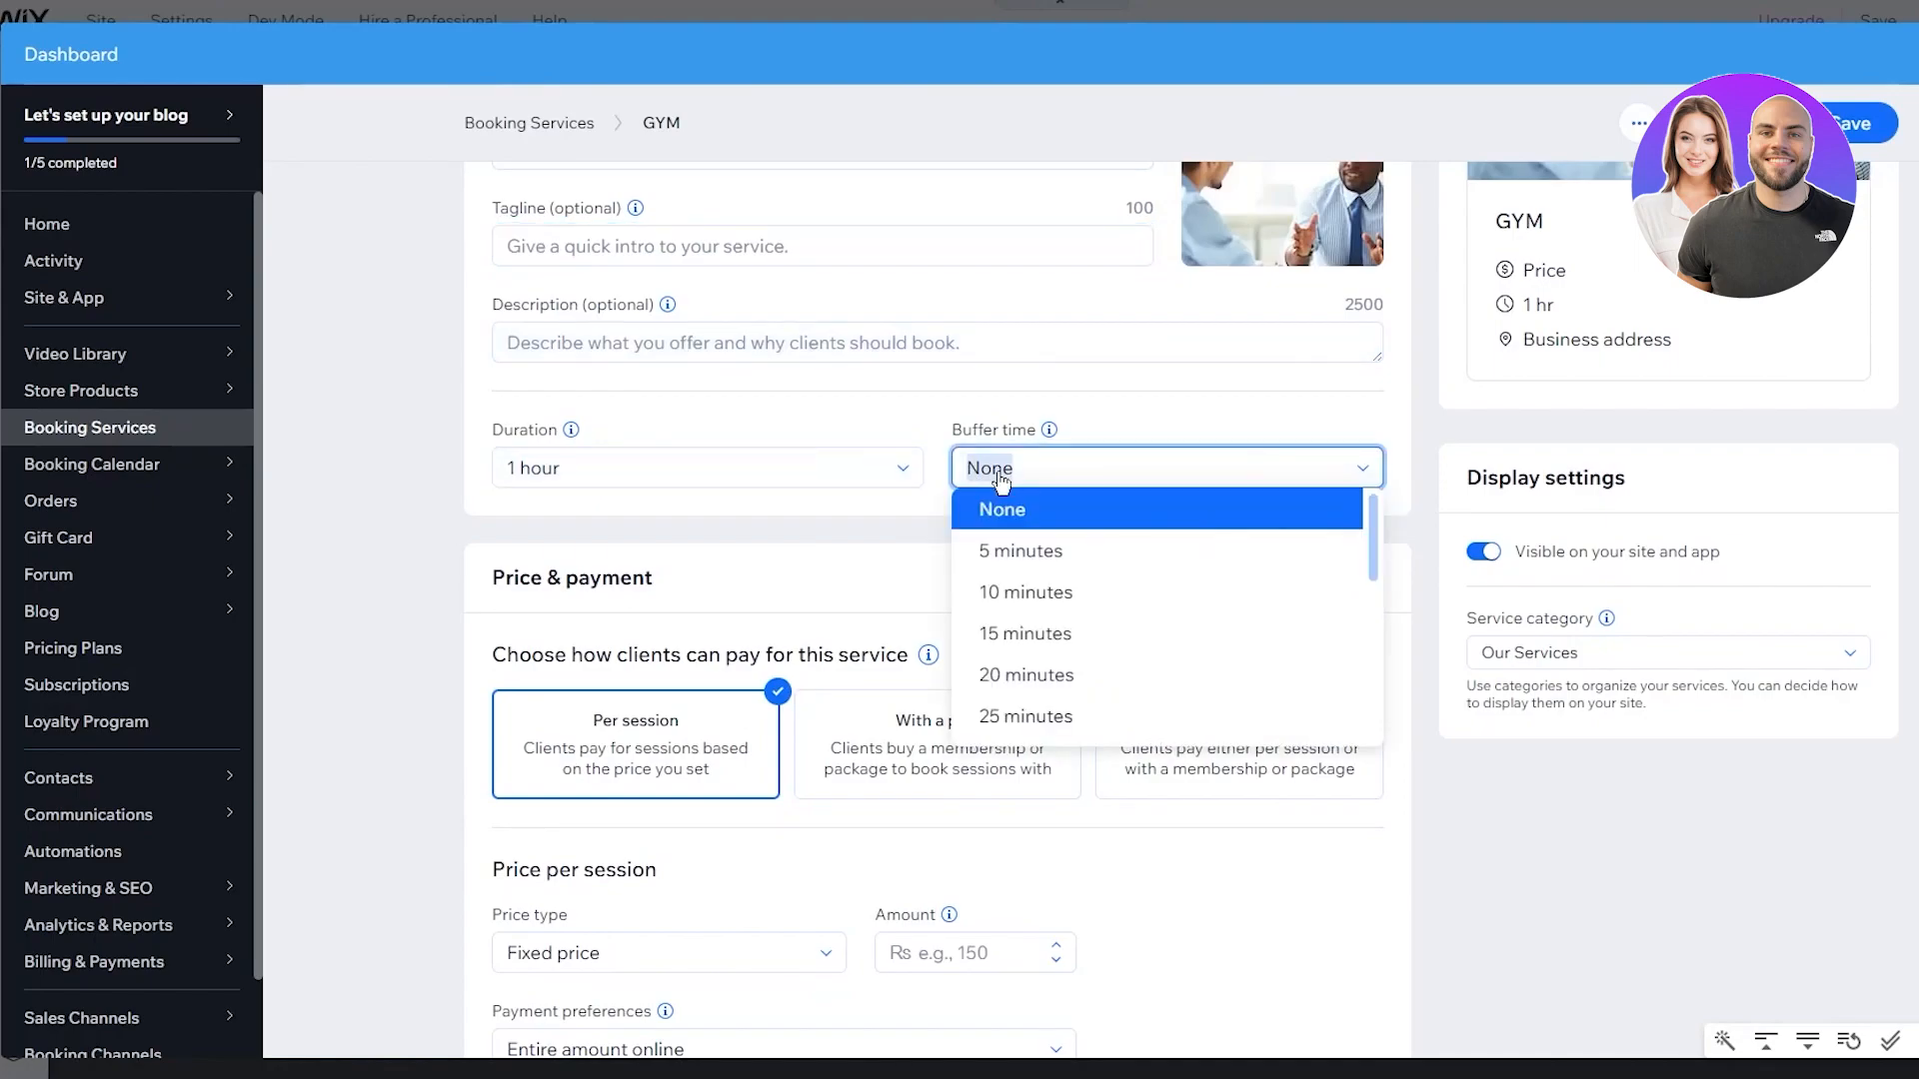
click(1161, 388)
scroll(981, 468, down, 4)
click(985, 284)
click(1162, 294)
click(659, 298)
scroll(913, 387, down, 3)
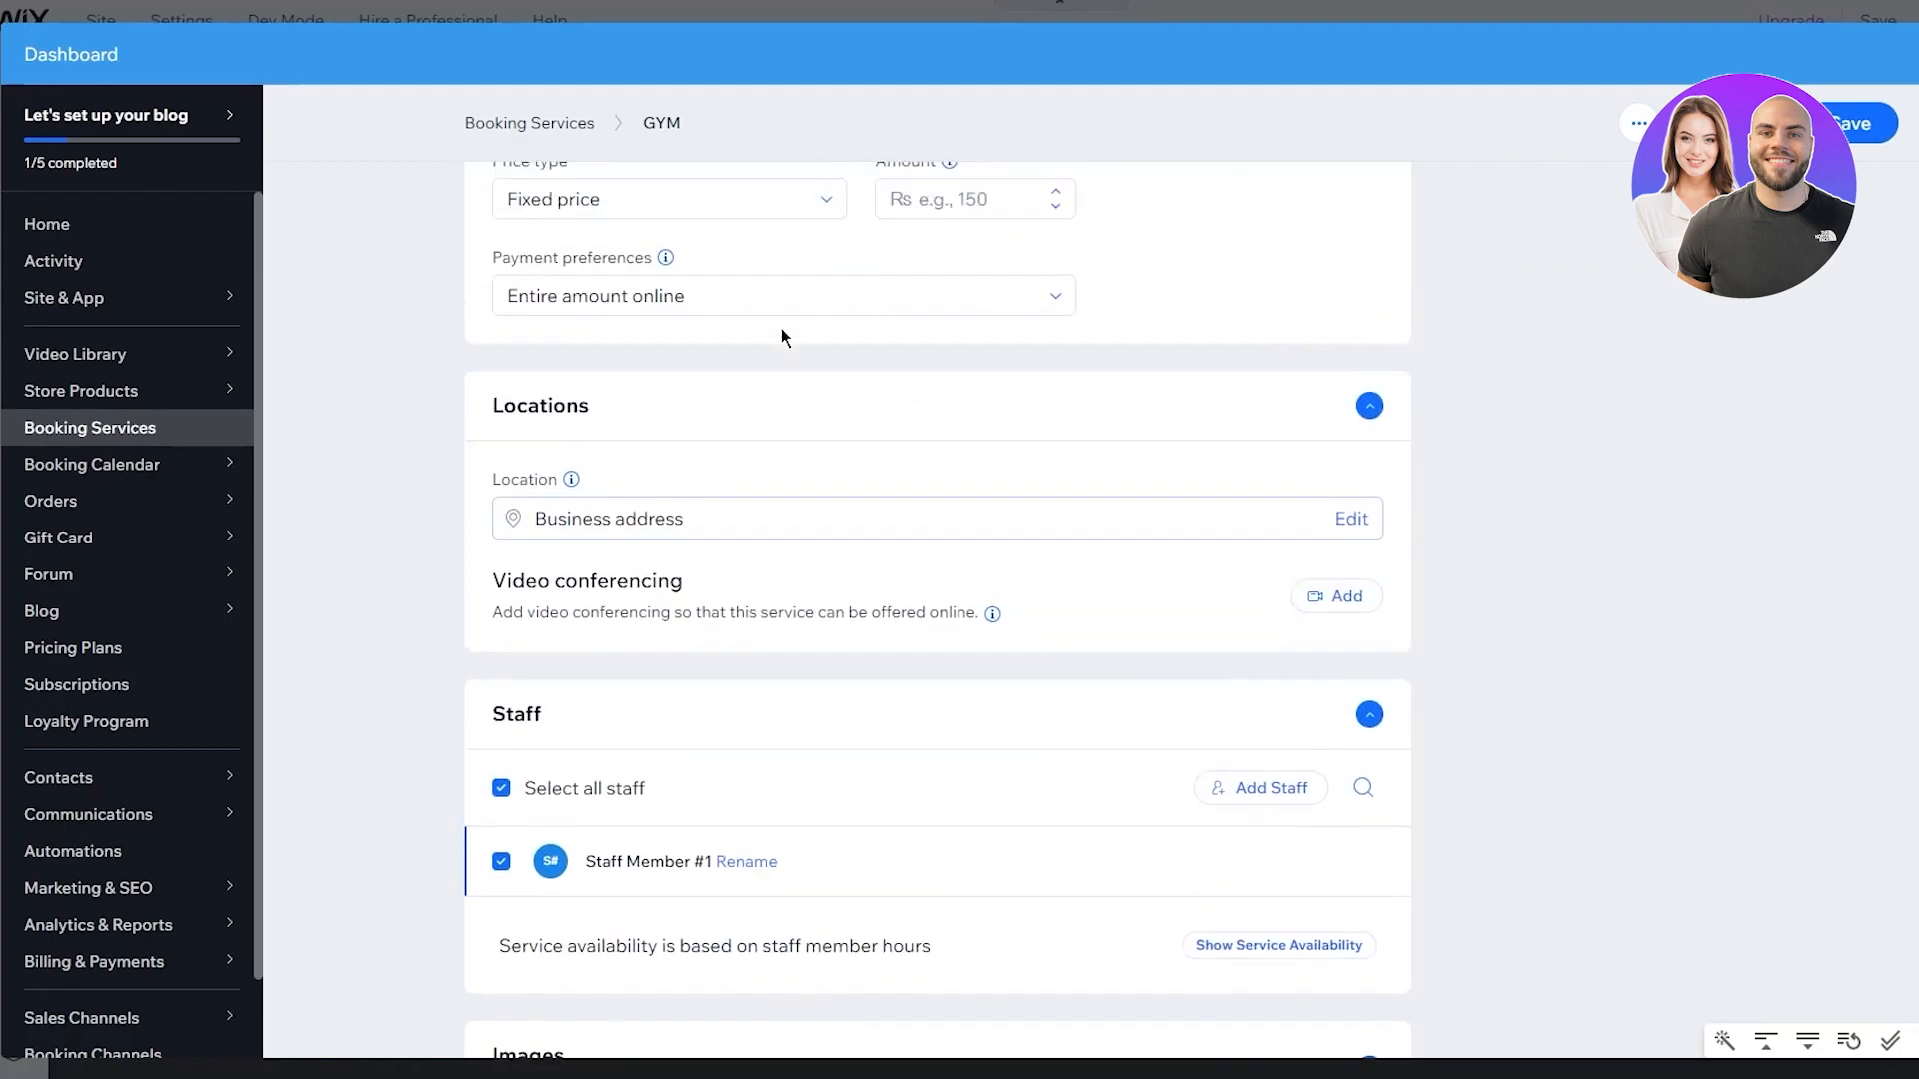
scroll(782, 327, up, 2)
Enter a 9988 session price, save the GYM service and dismiss the upgrade offer
click(898, 371)
text(9988)
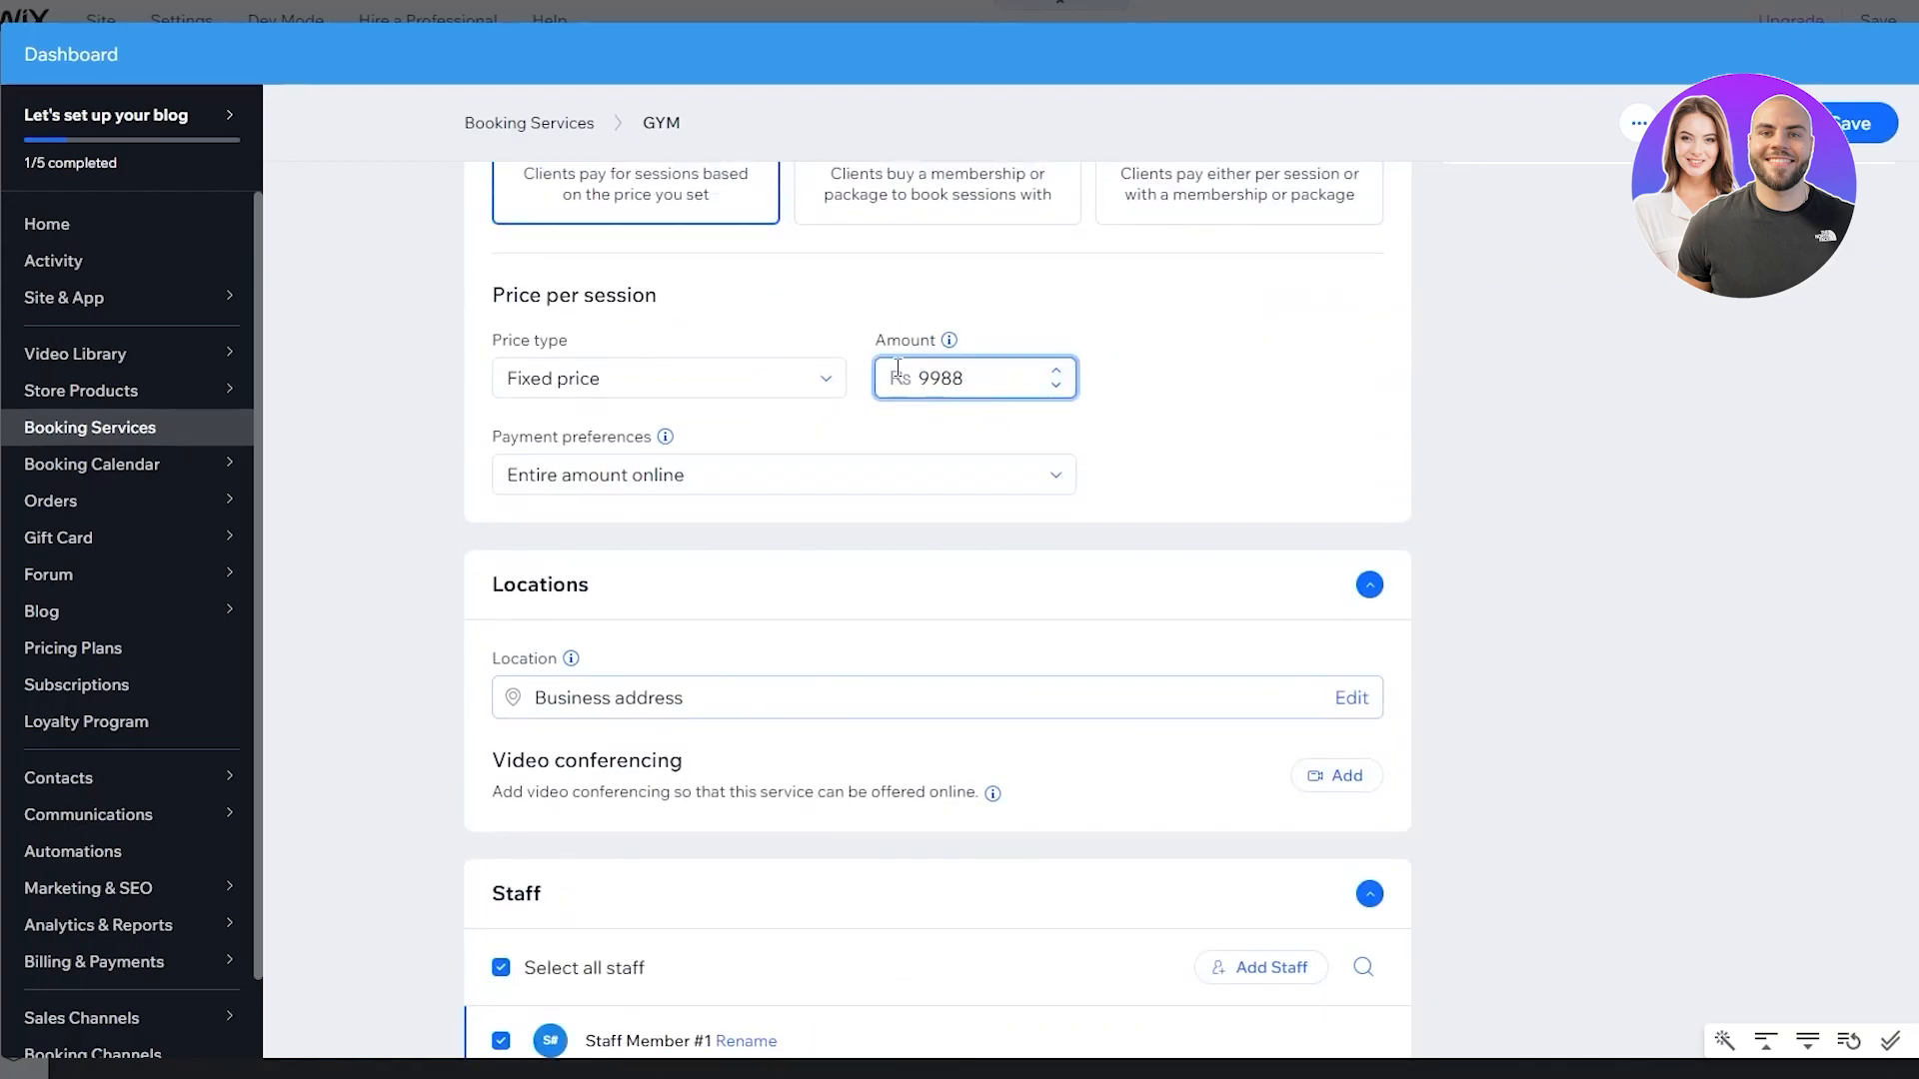
scroll(897, 390, down, 5)
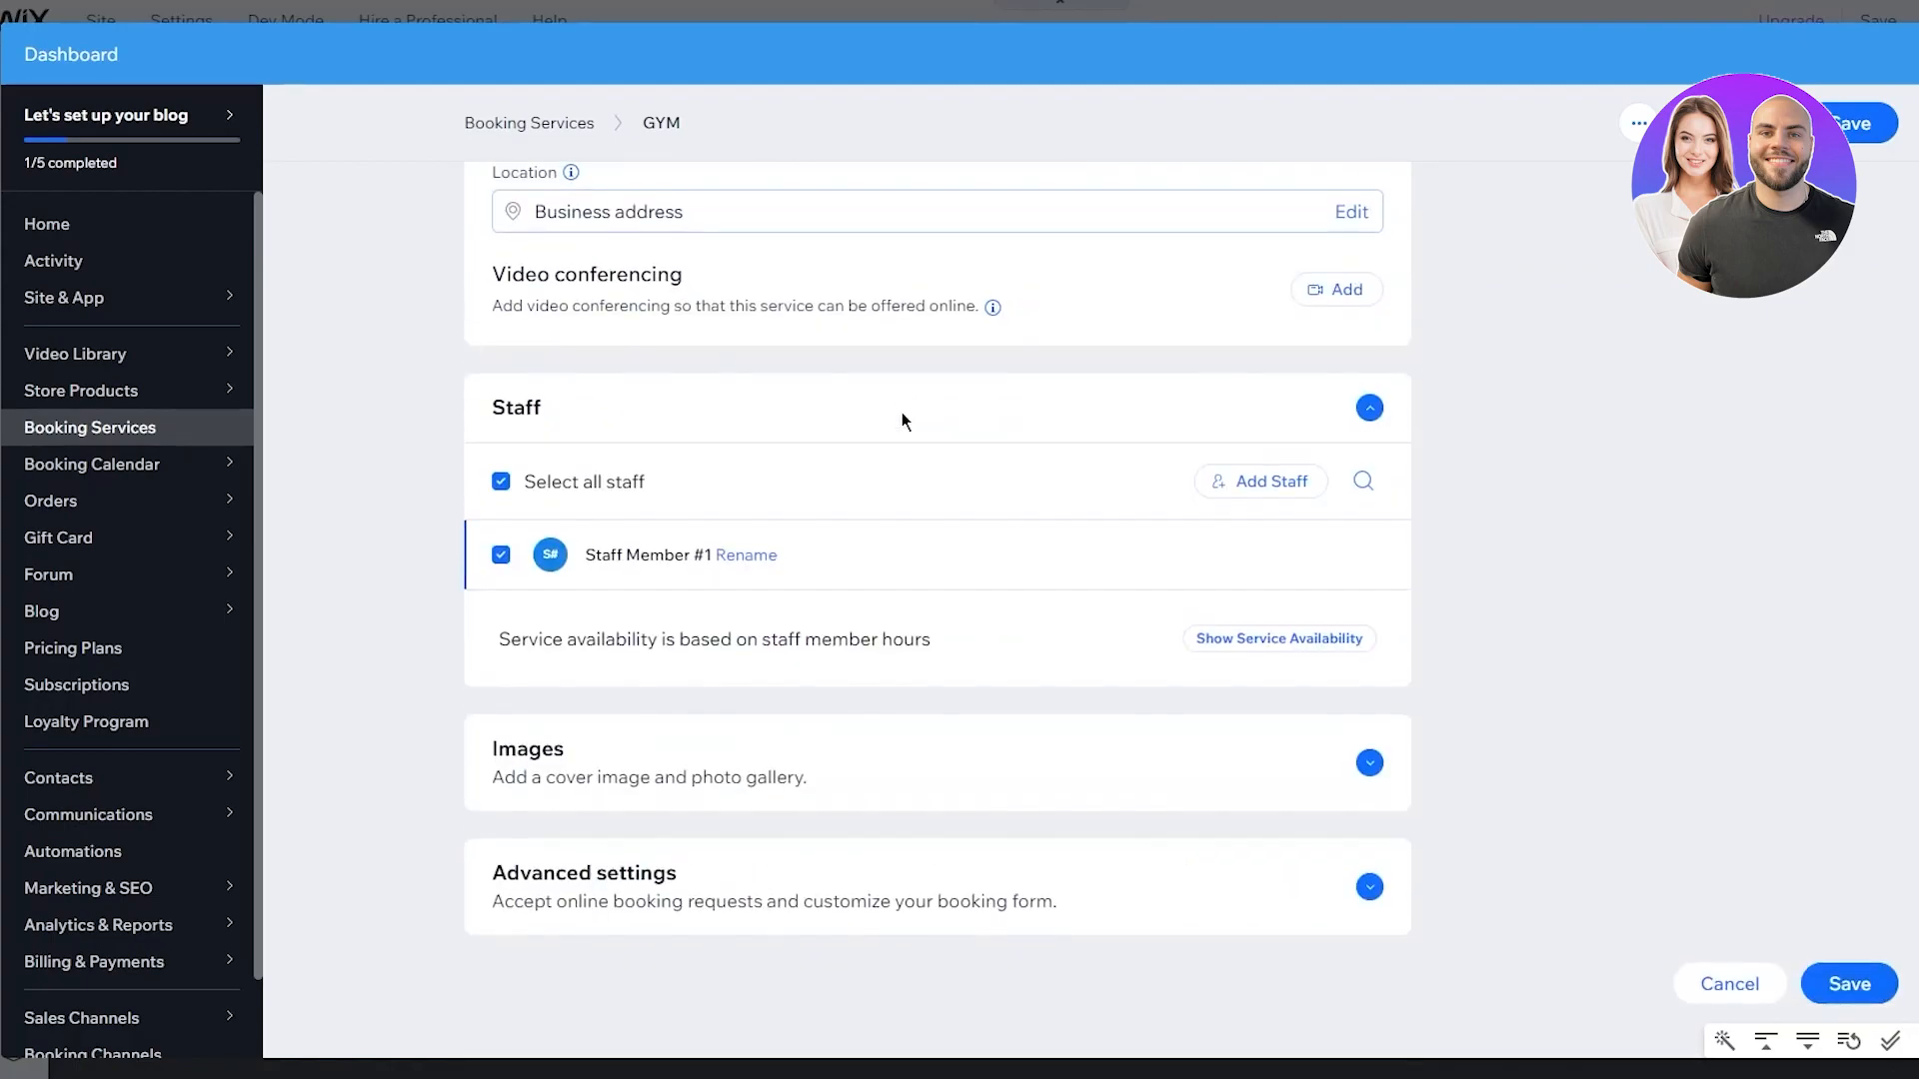
click(1848, 984)
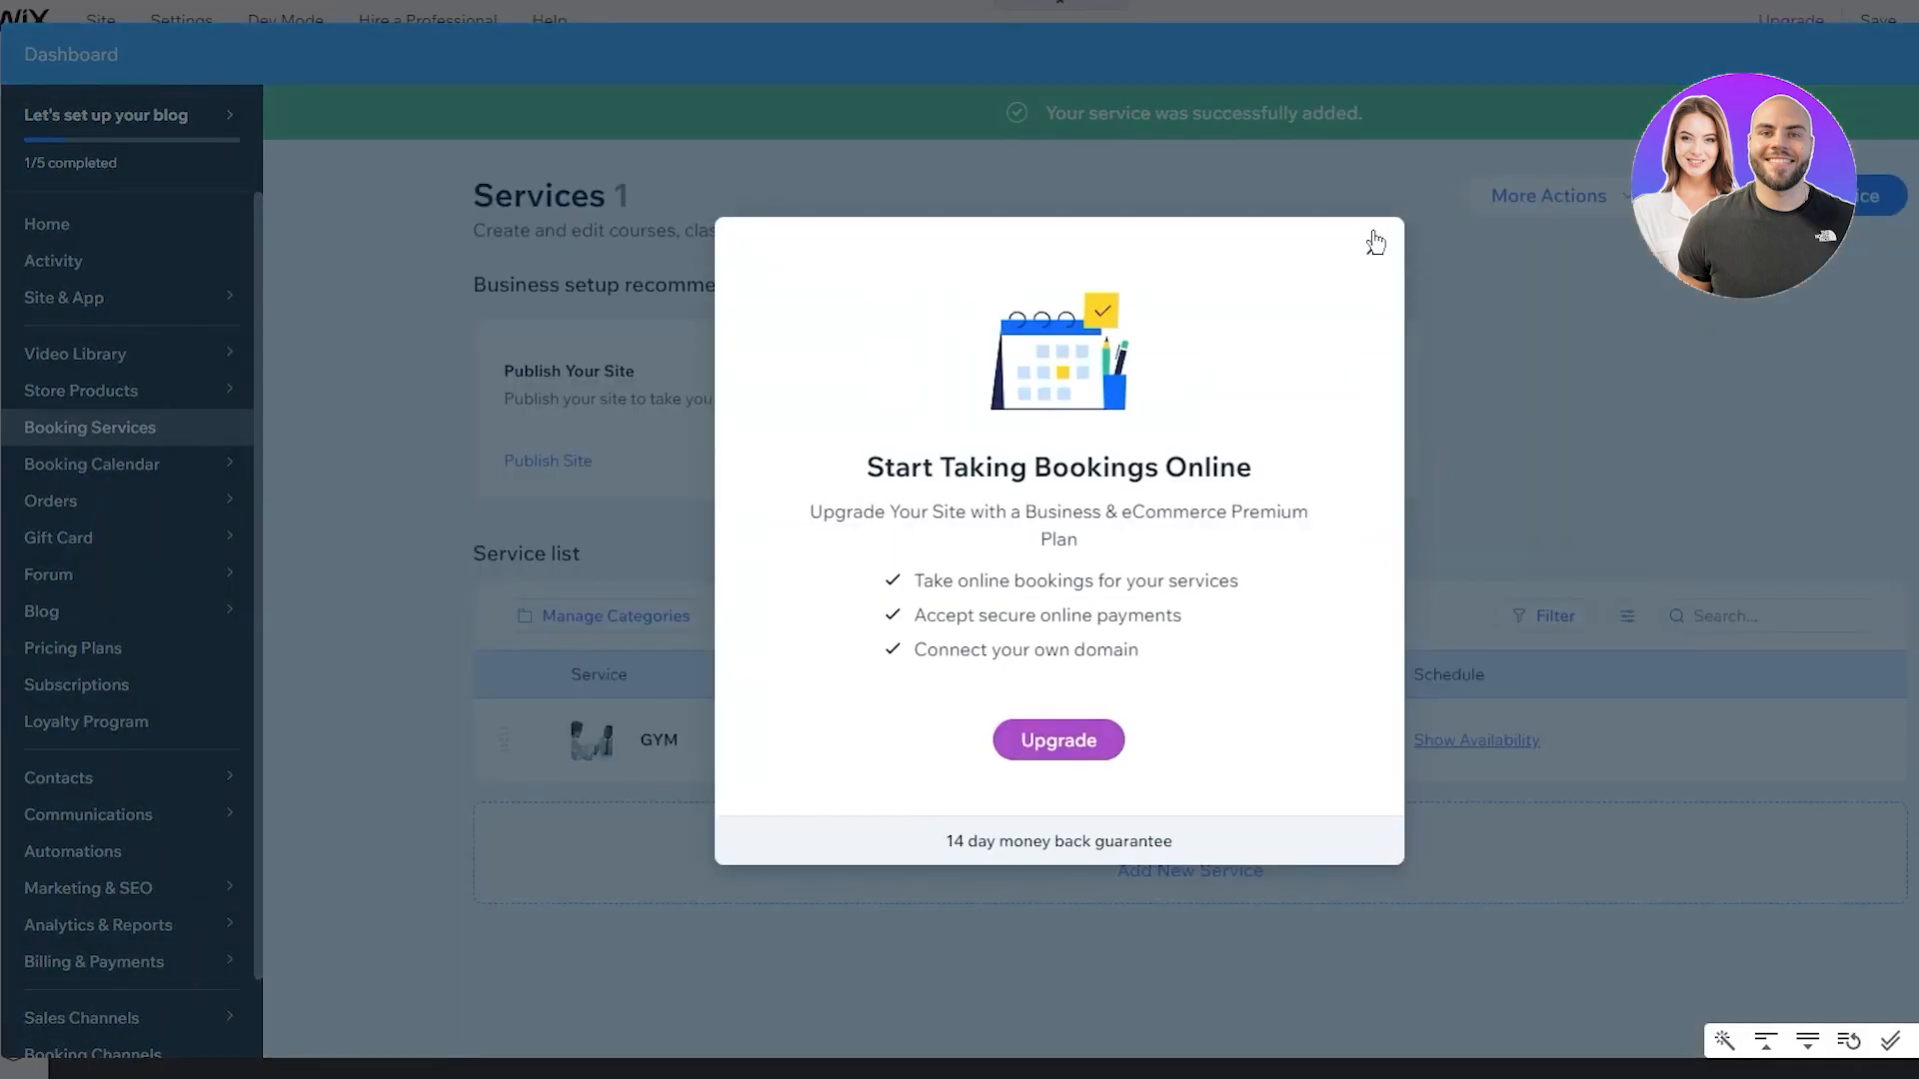
click(1375, 242)
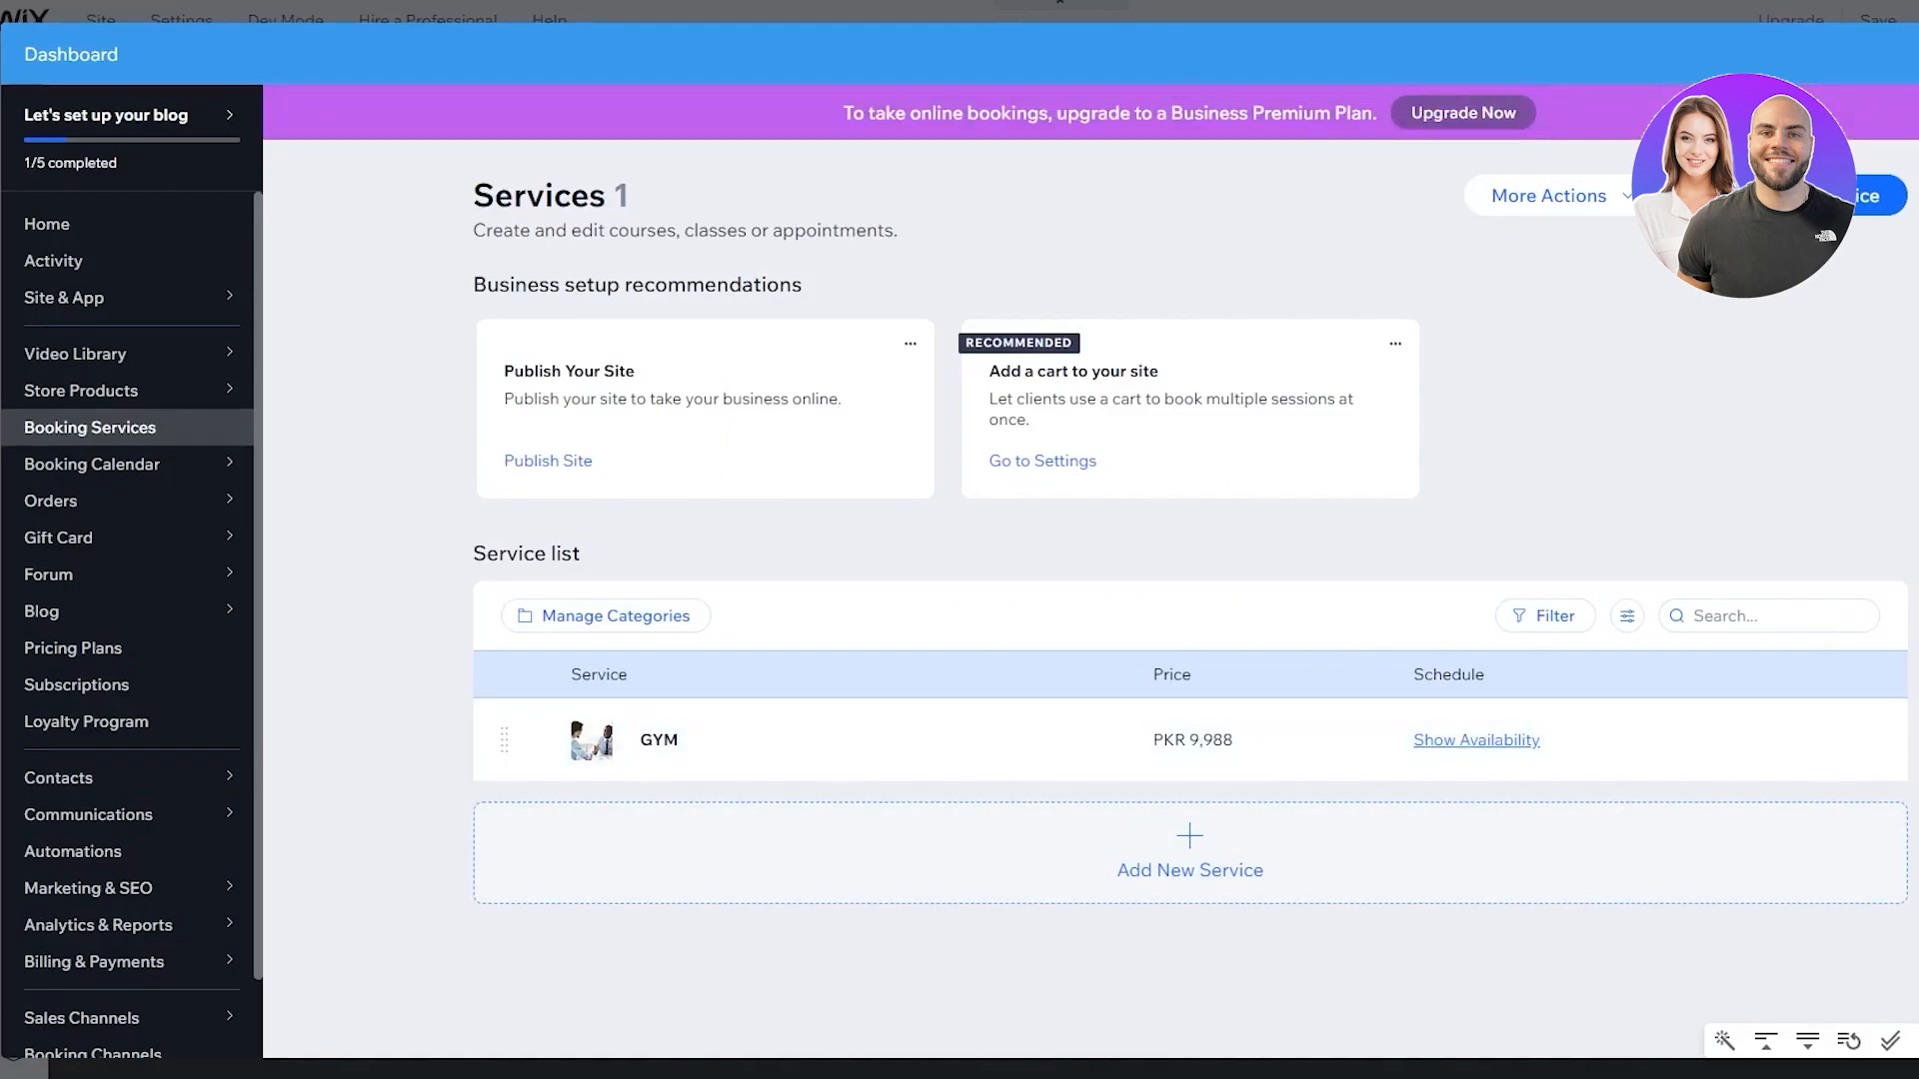
Close the dashboard and widget settings, then preview the site
key(Escape)
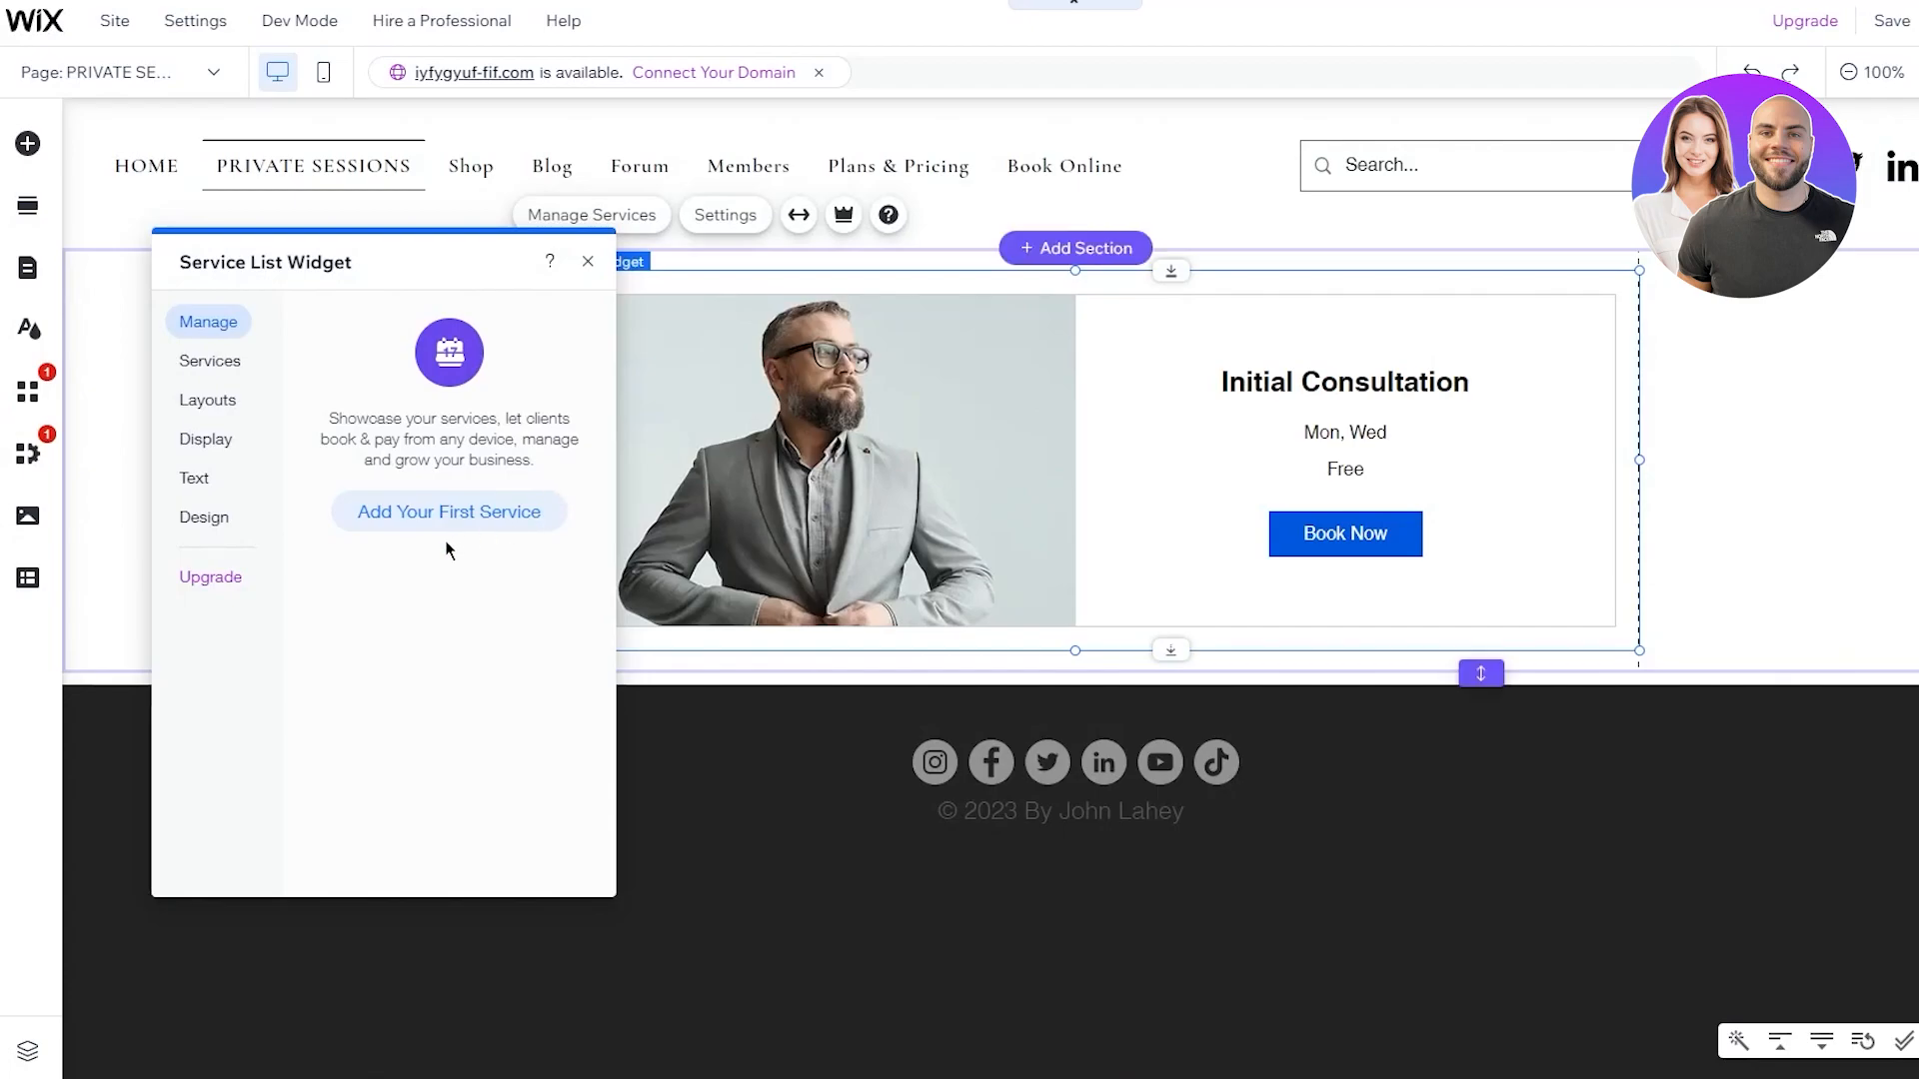
click(1786, 536)
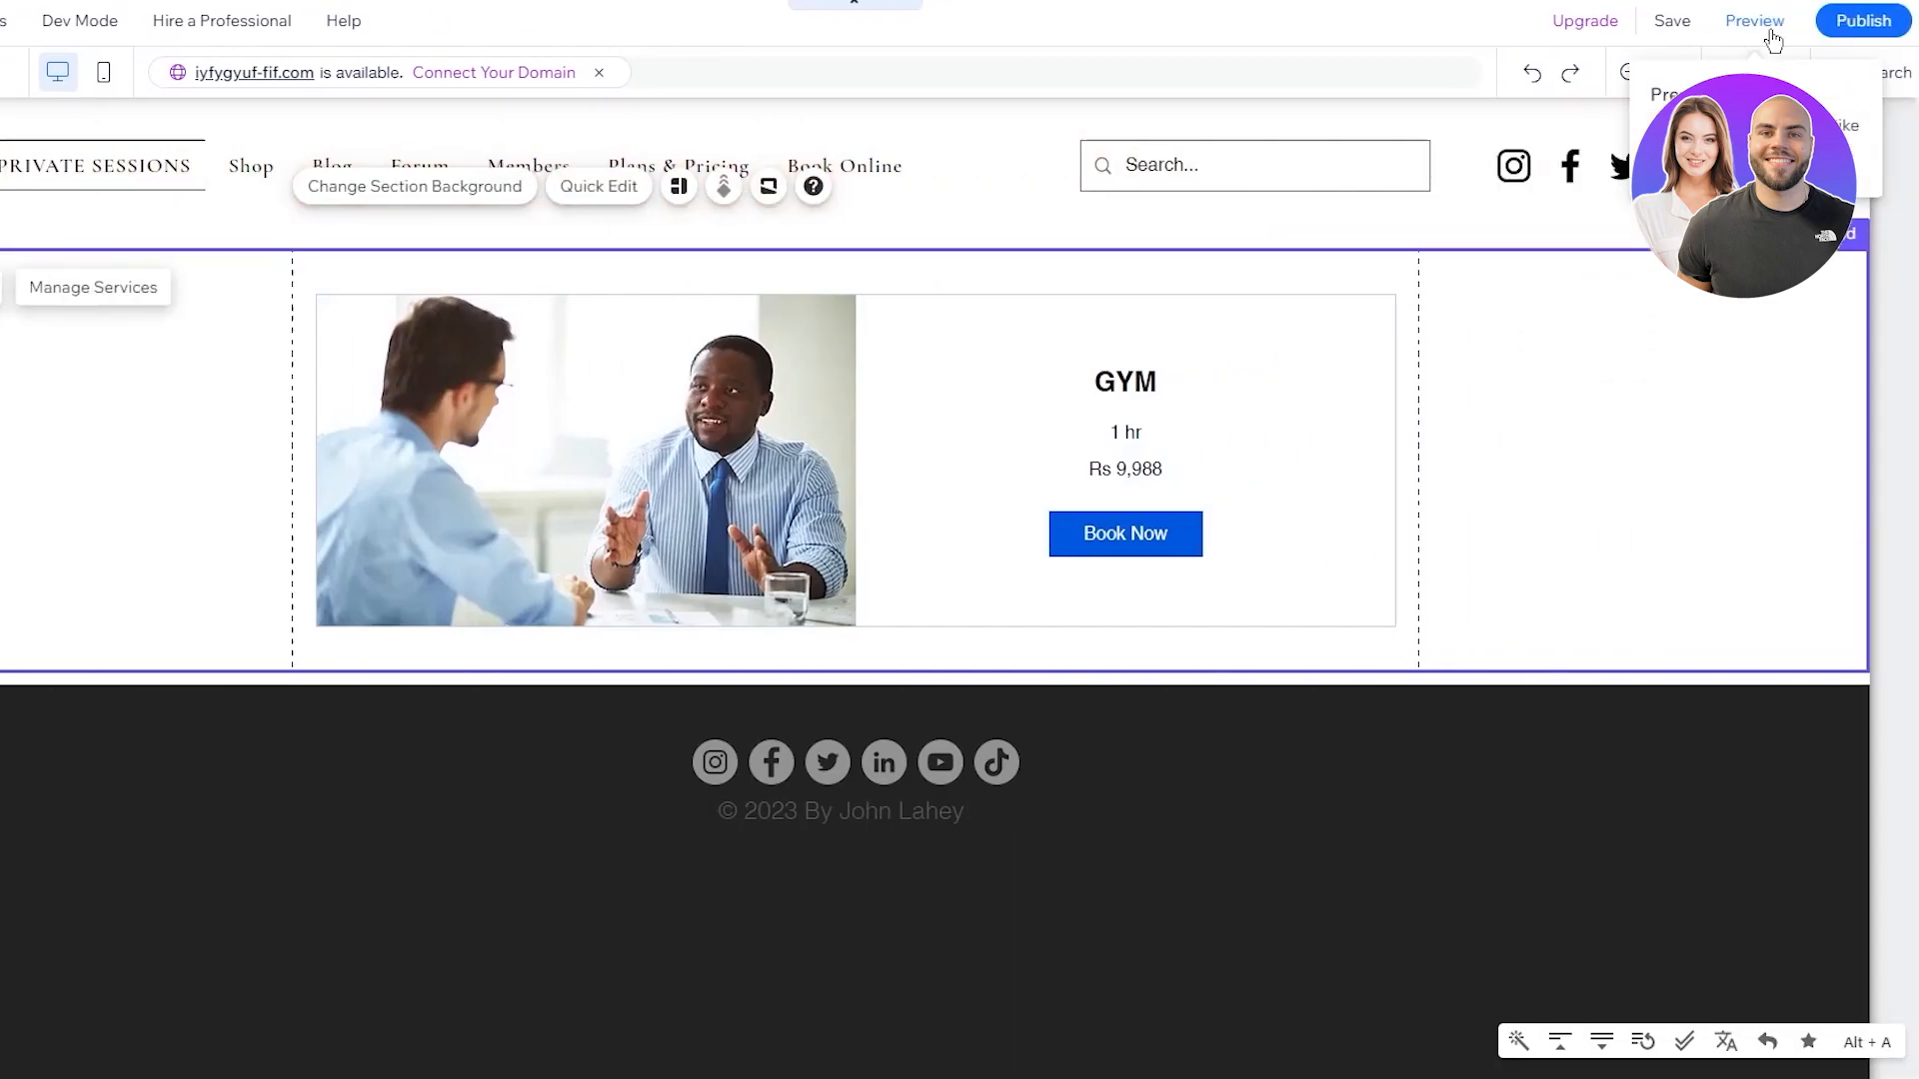
click(1755, 21)
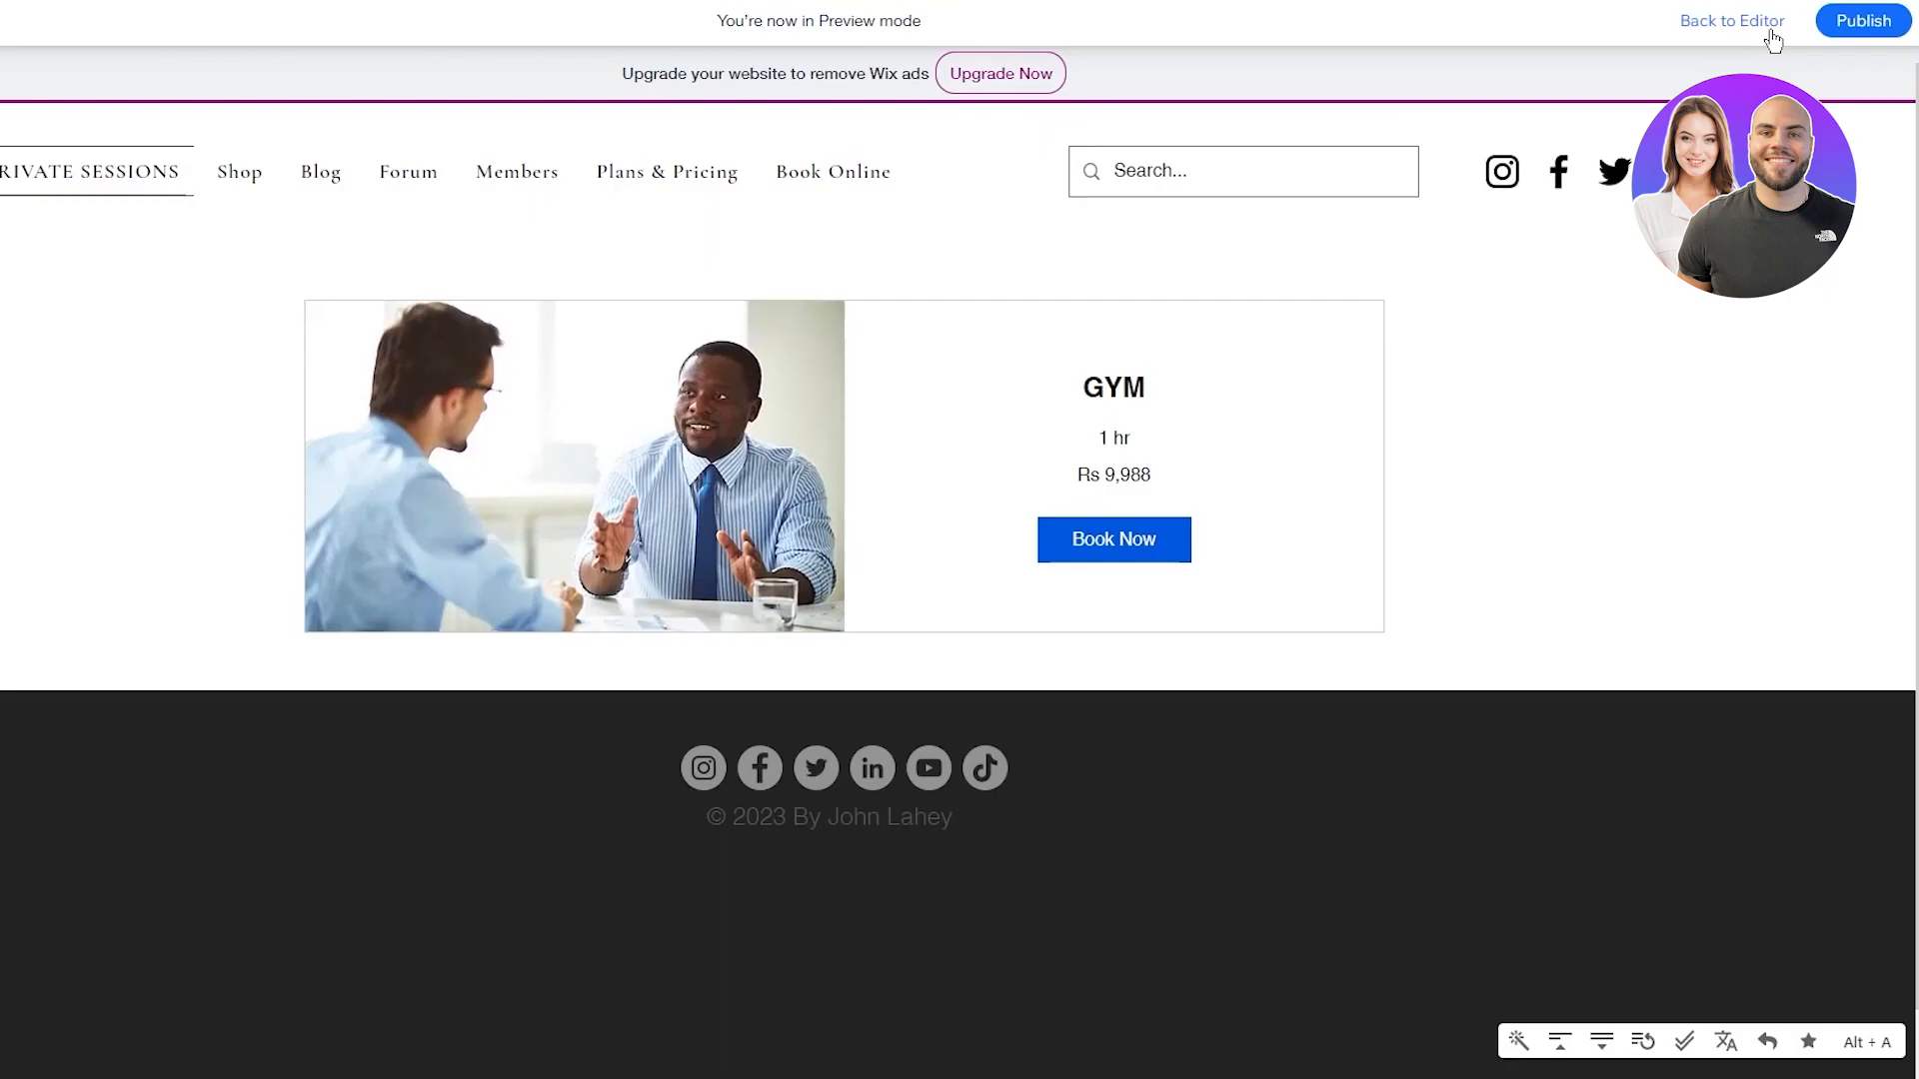
Look over the preview homepage, then follow Start Here to the Private Sessions GYM card
click(6, 178)
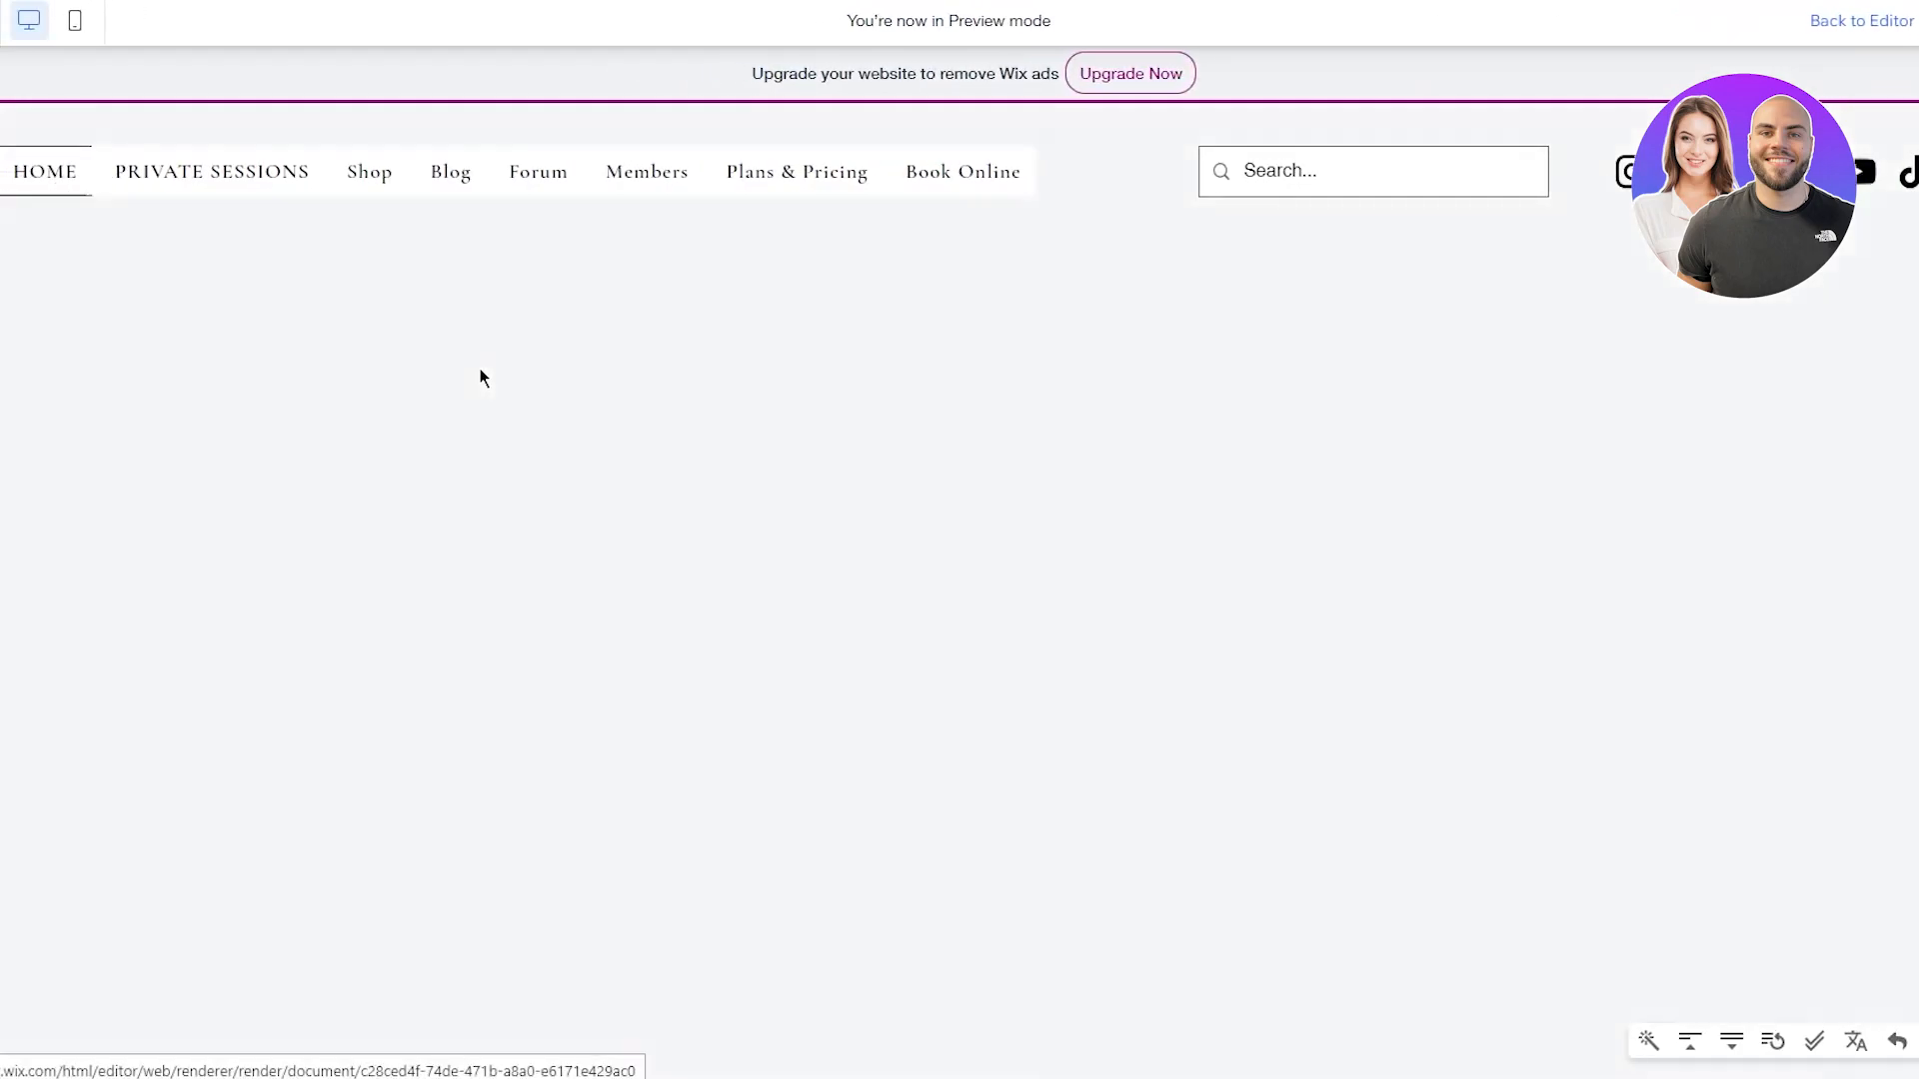
scroll(454, 330, down, 10)
scroll(462, 375, up, 7)
scroll(464, 380, down, 5)
scroll(469, 384, up, 5)
scroll(806, 616, down, 5)
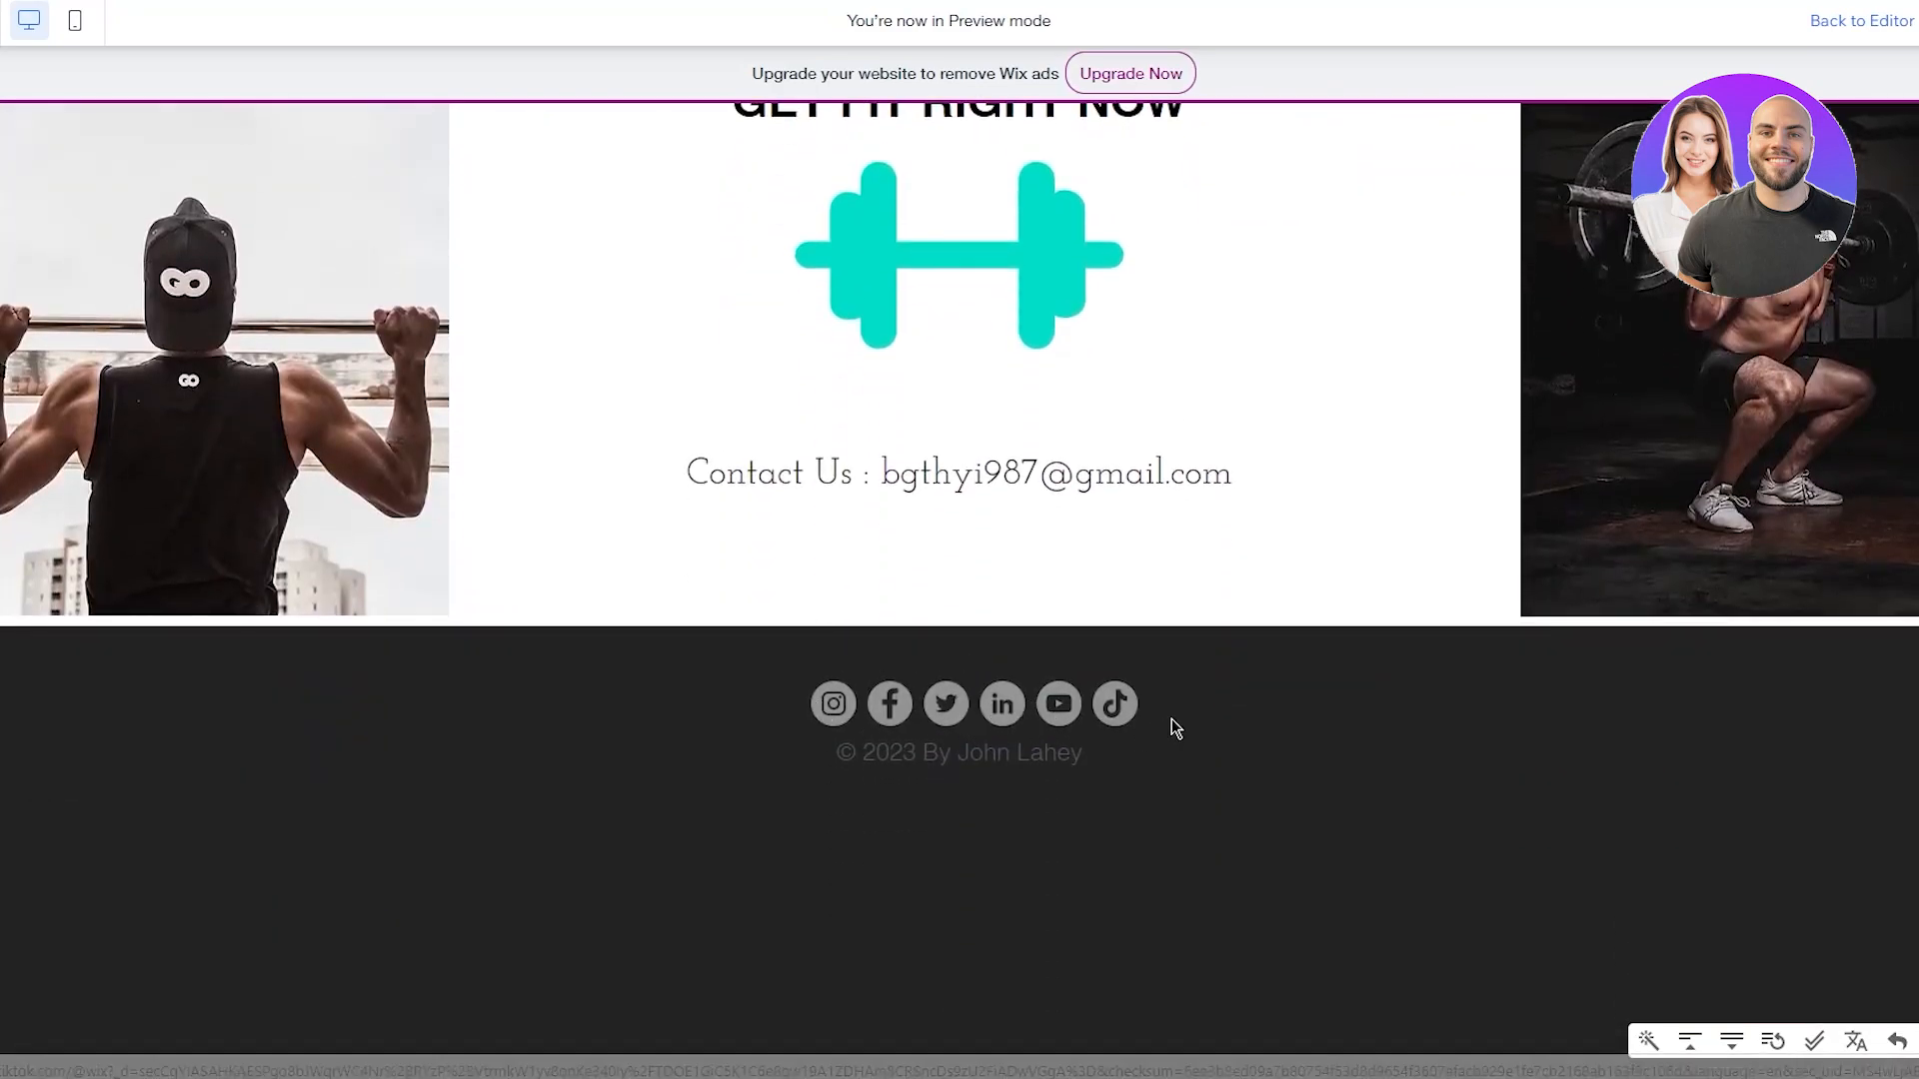
scroll(1169, 722, up, 10)
scroll(1159, 715, down, 5)
scroll(1145, 703, up, 5)
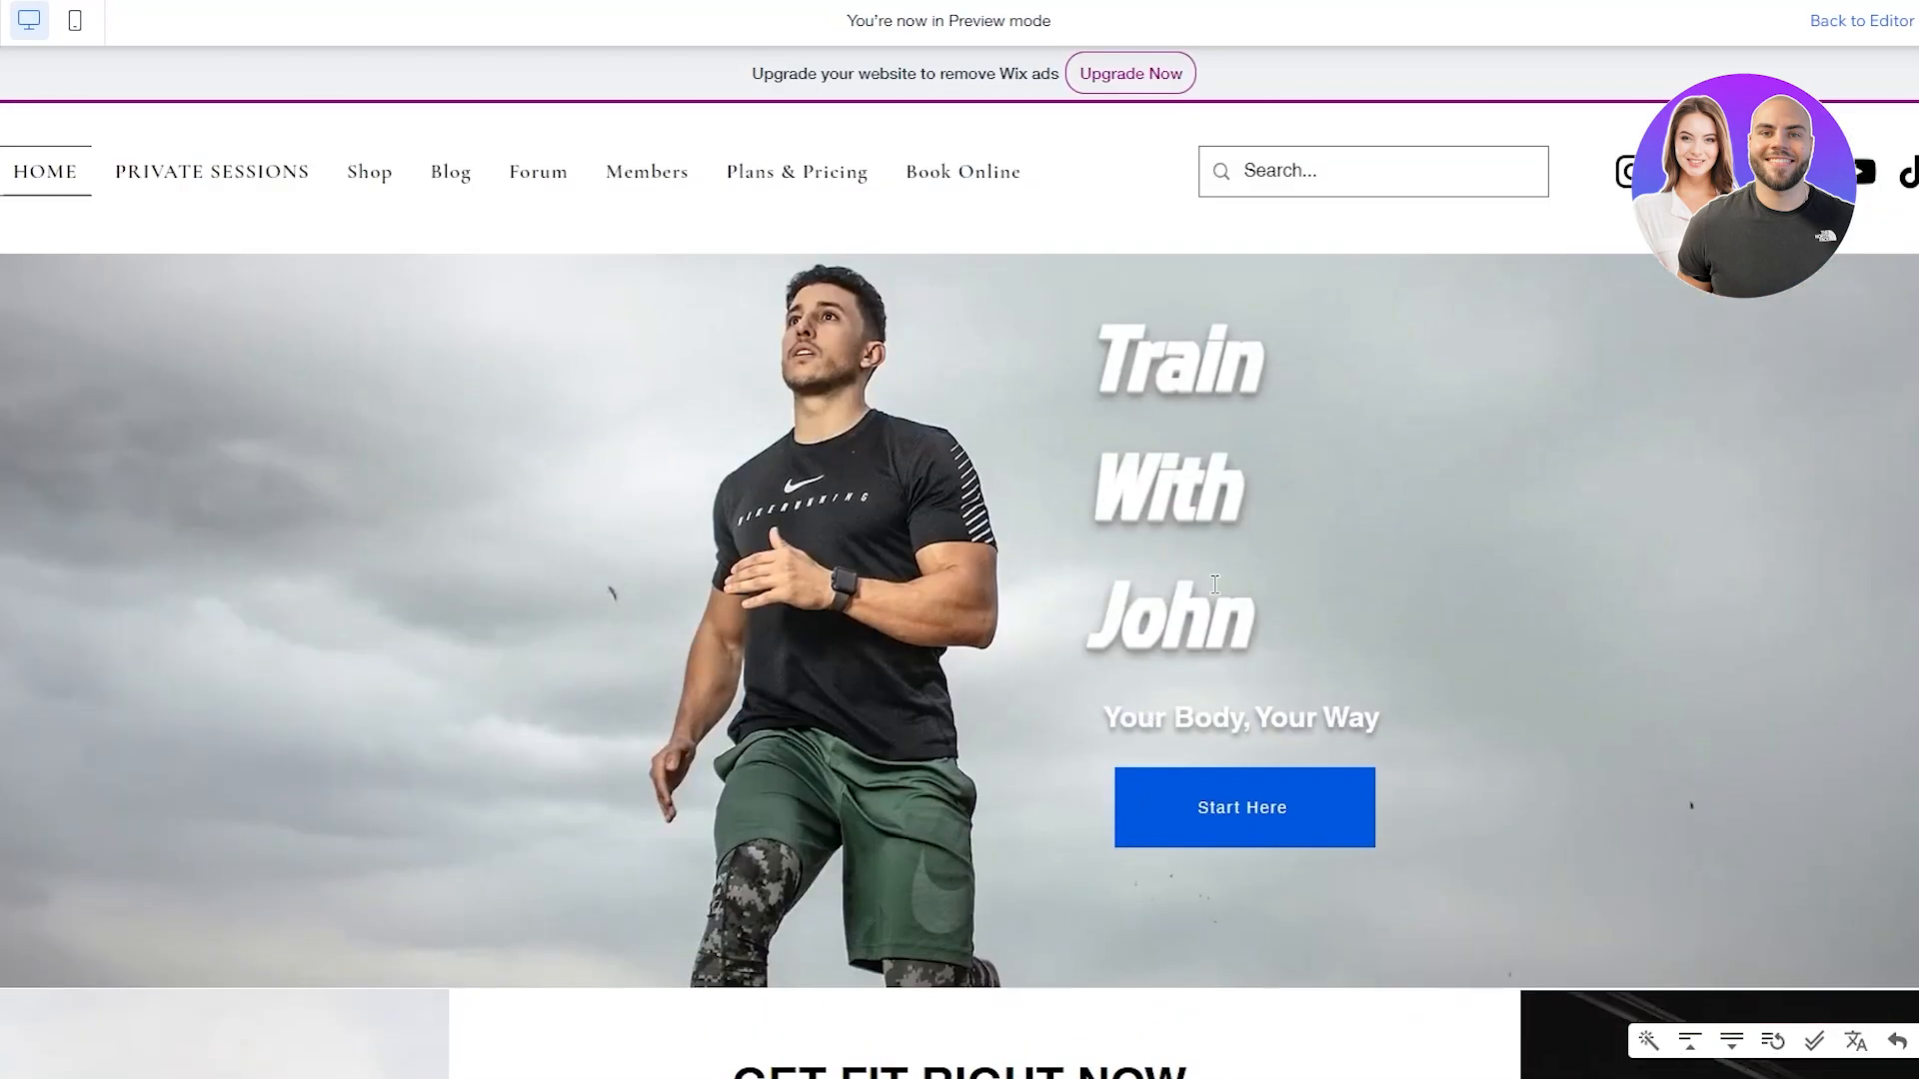
drag(1160, 359, 1395, 628)
click(1393, 626)
click(1245, 812)
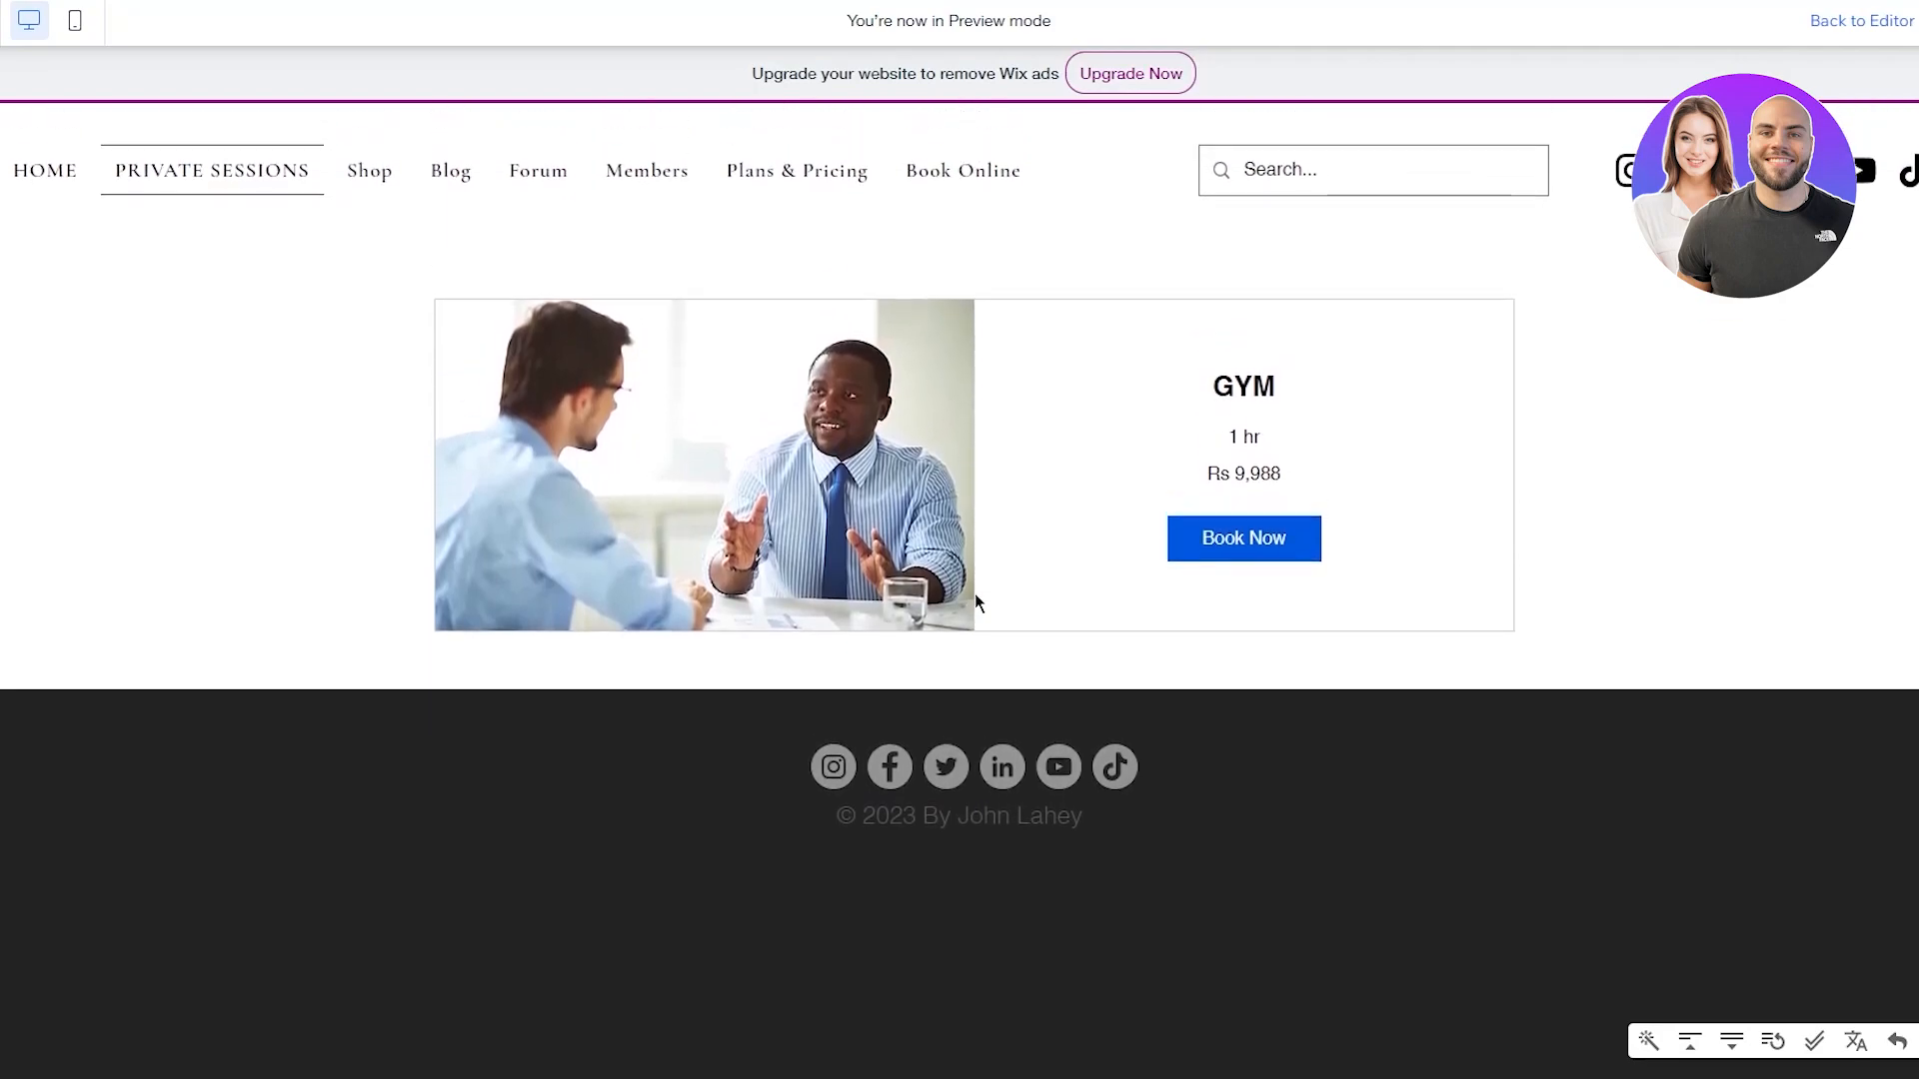
scroll(976, 596, down, 1)
Open the GYM booking page and try the calendar dates 16, 17 and 24 June
drag(367, 274, 1399, 464)
click(1398, 462)
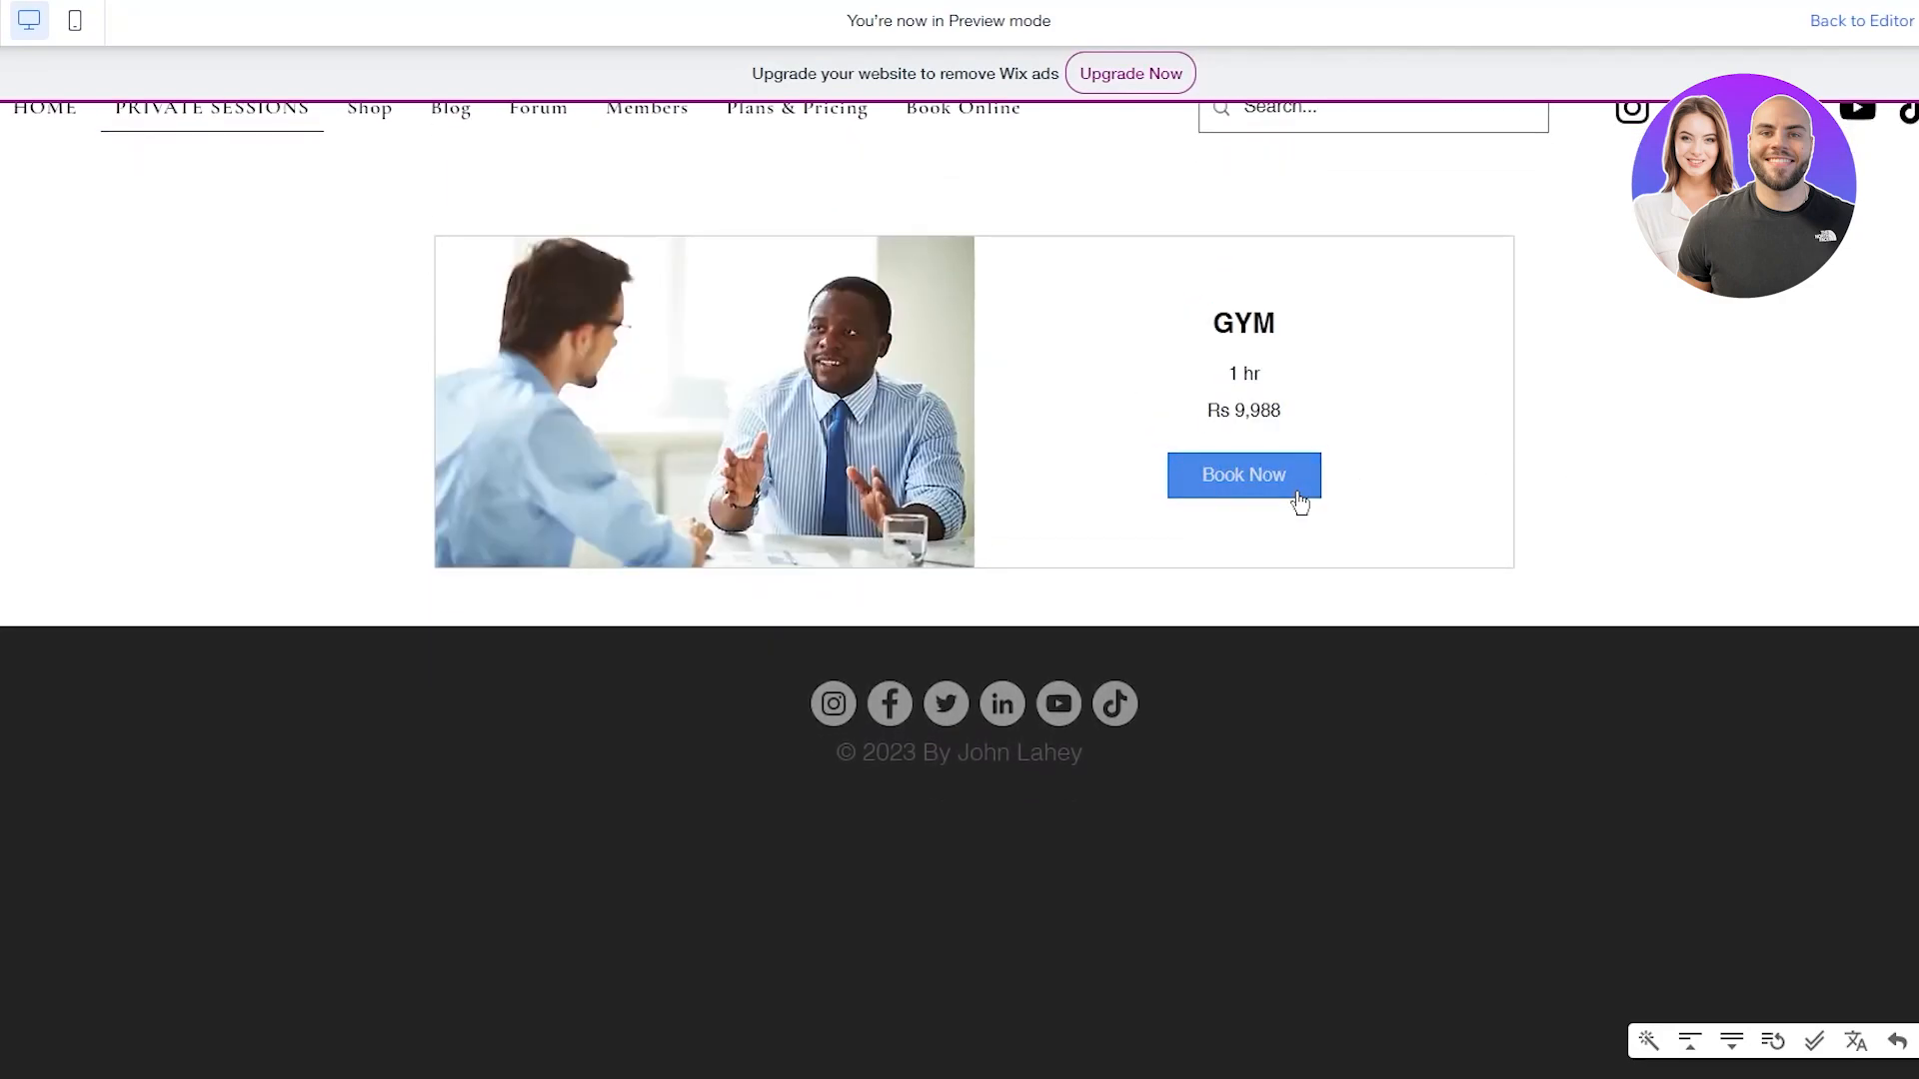
click(1298, 495)
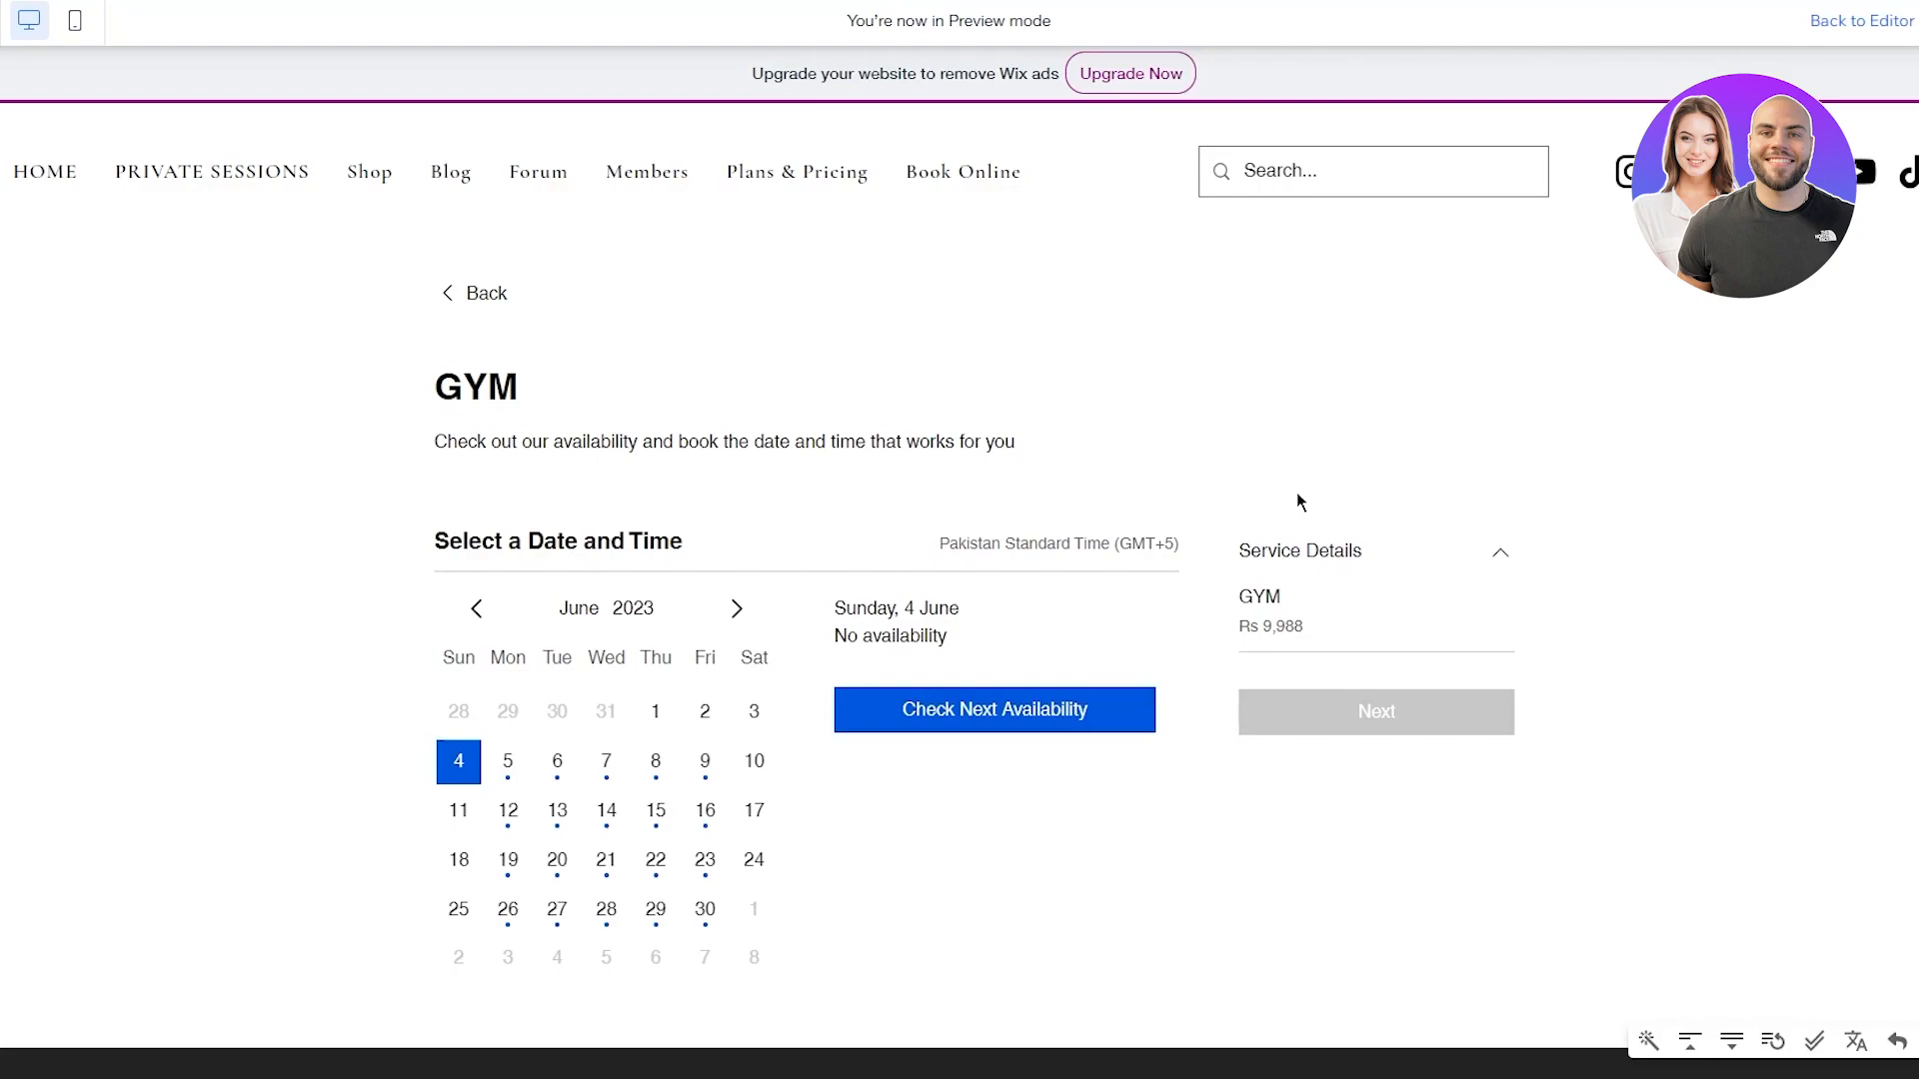
scroll(893, 399, down, 4)
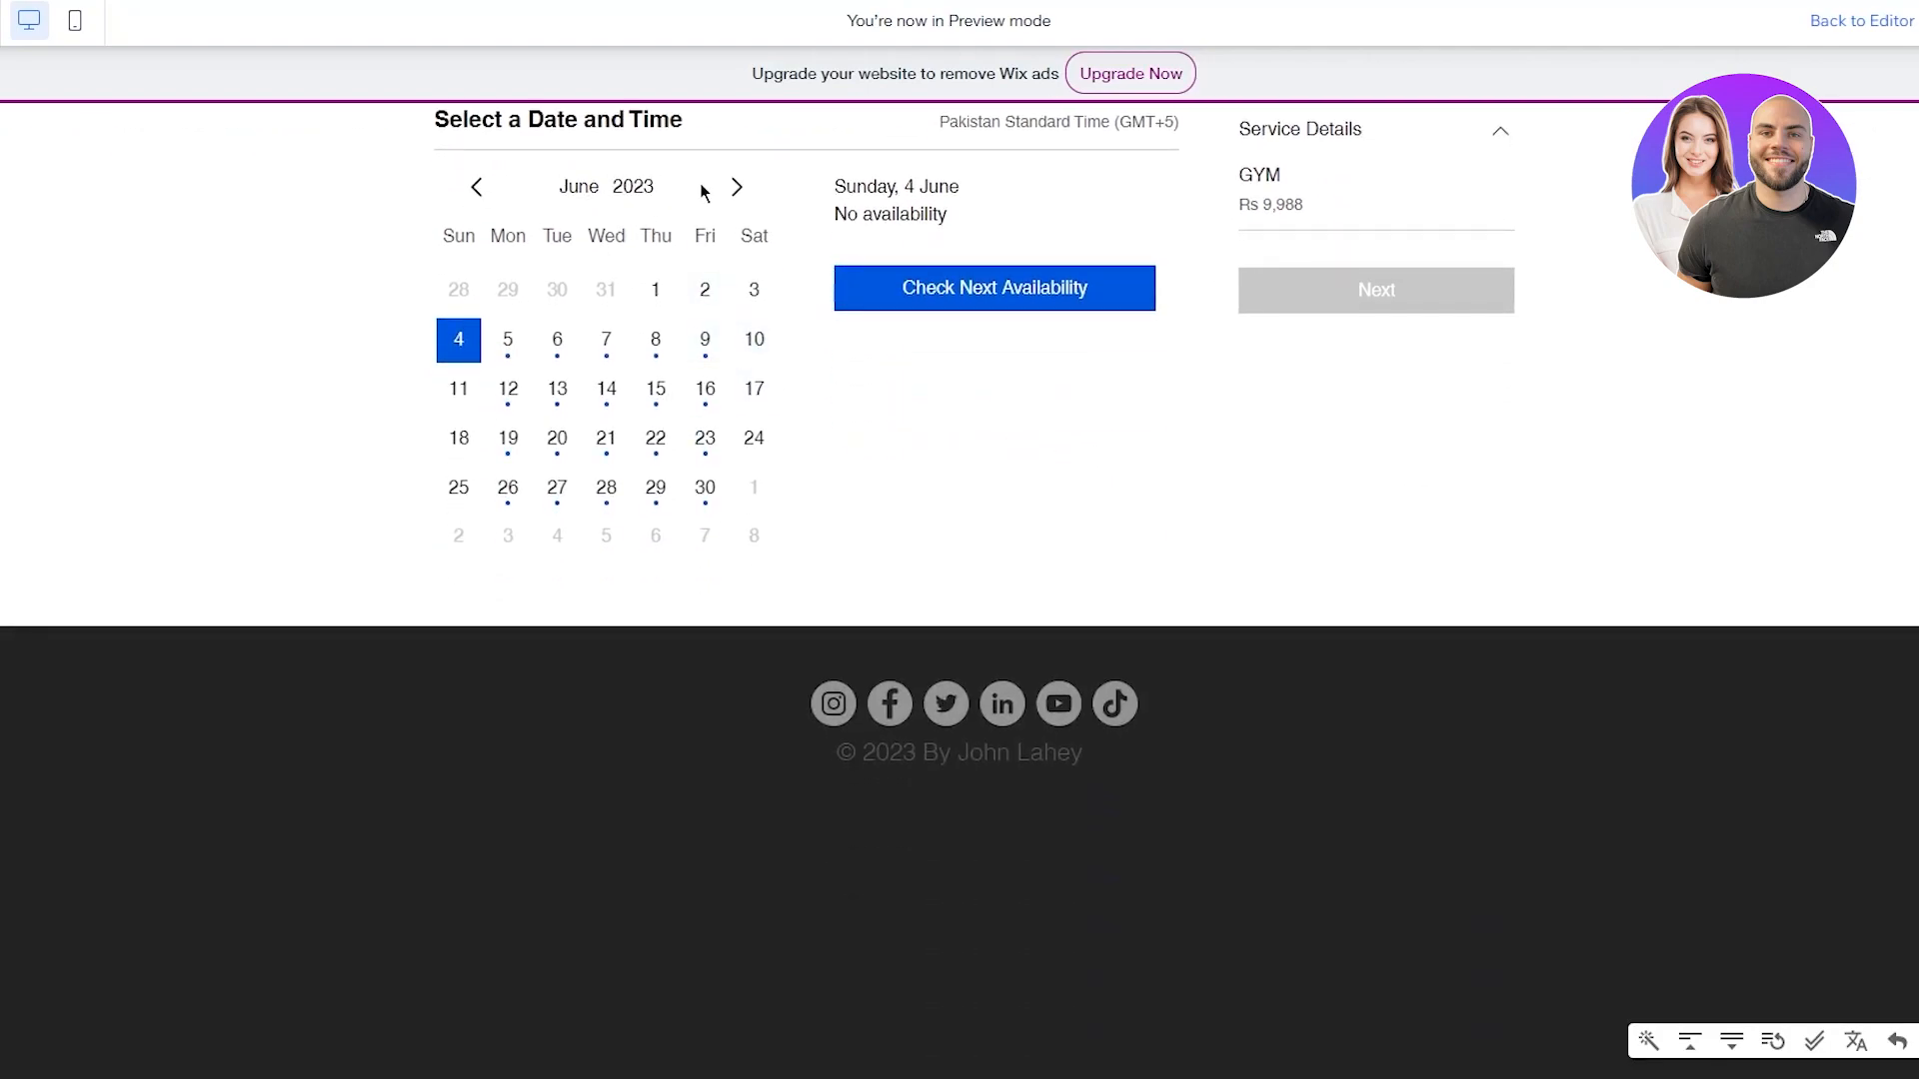
scroll(862, 300, up, 3)
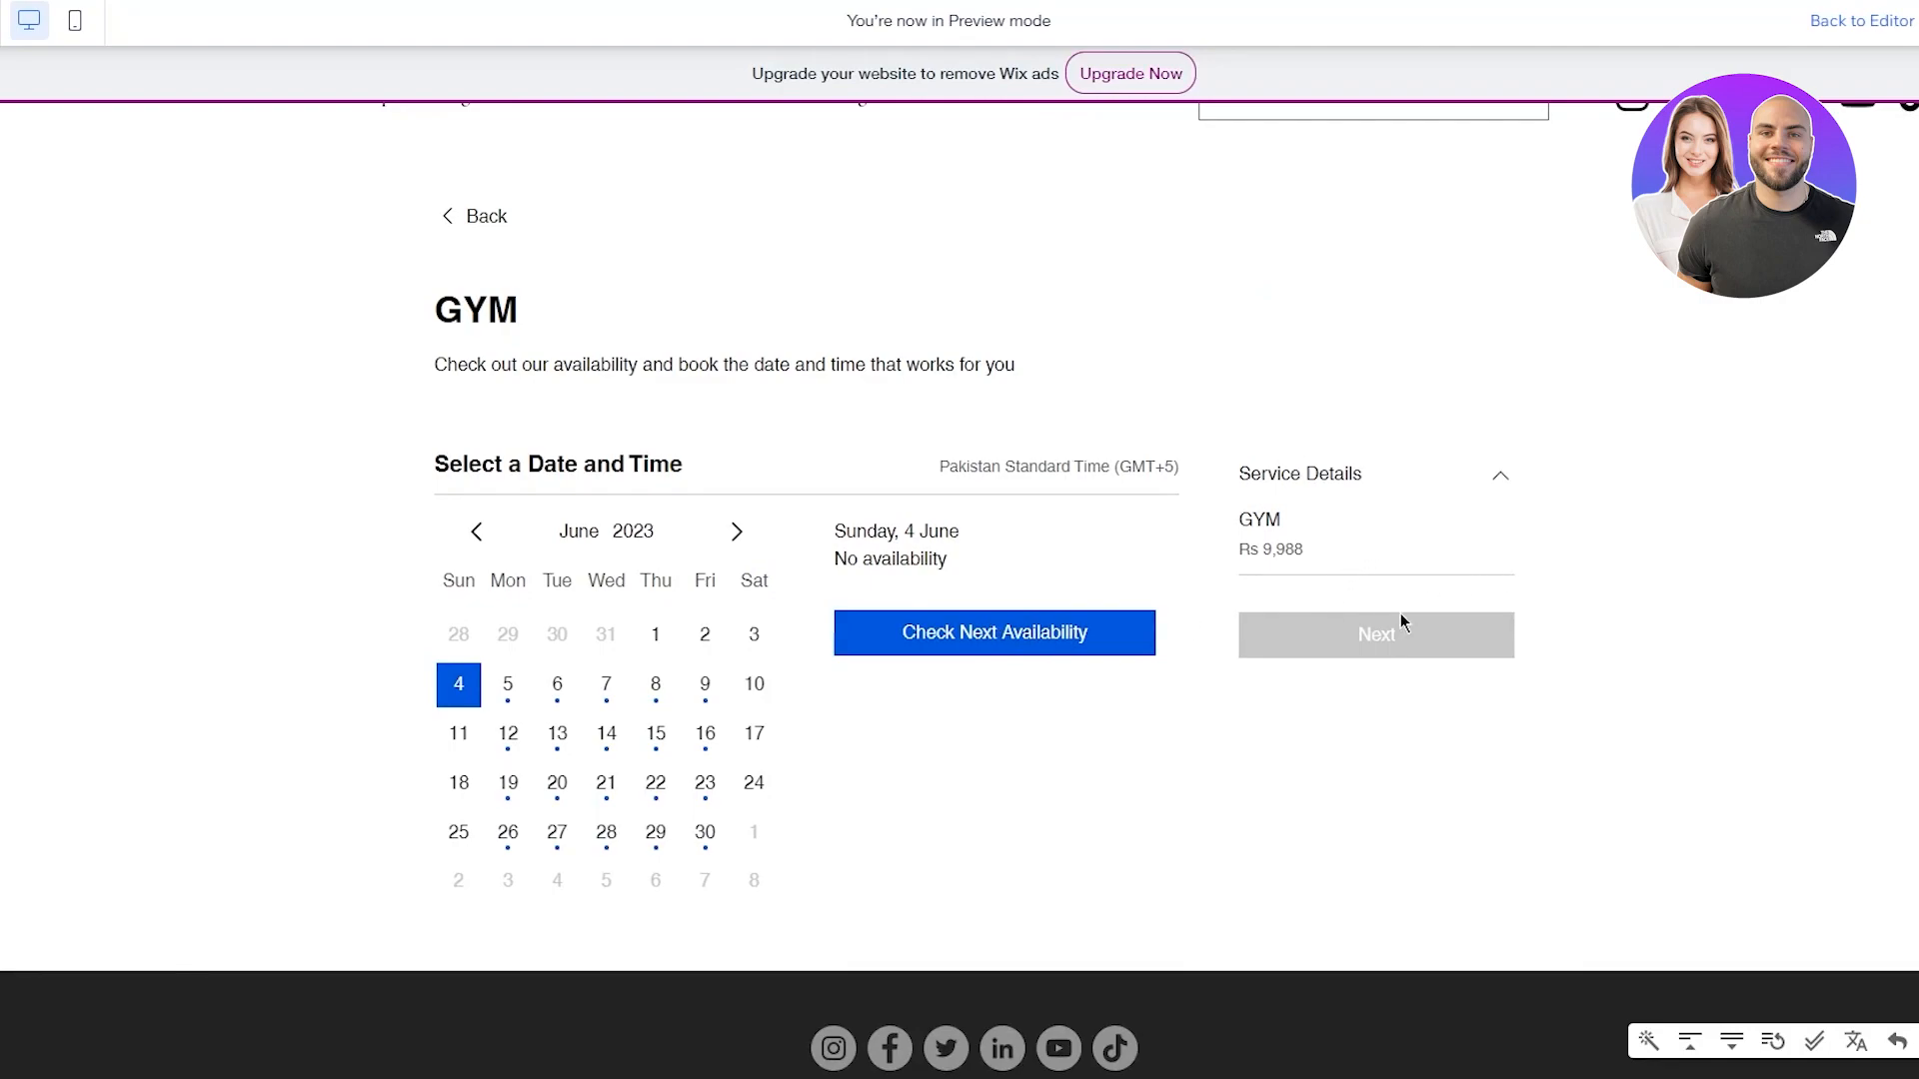
click(706, 735)
click(762, 759)
click(752, 782)
Return to the HOME page with the 'Train With John' hero in preview
scroll(1431, 649, up, 1)
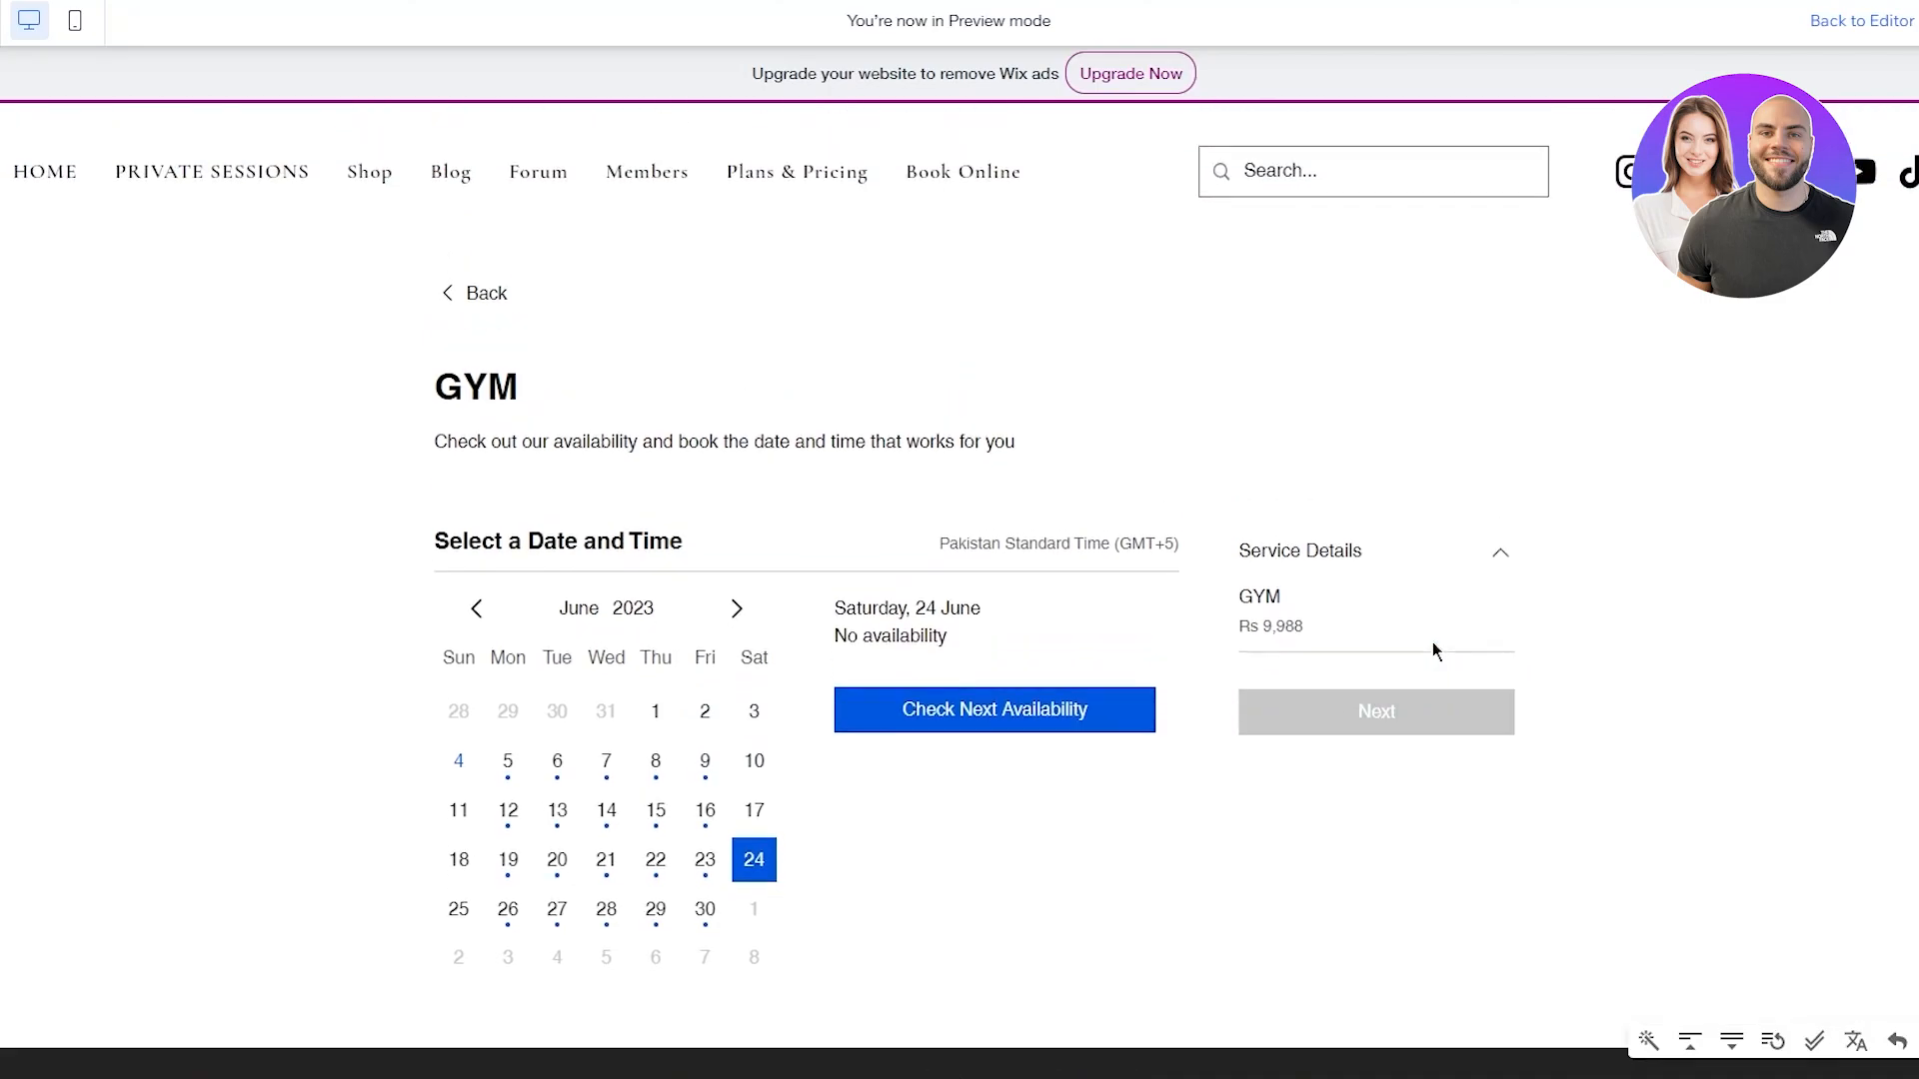
click(22, 171)
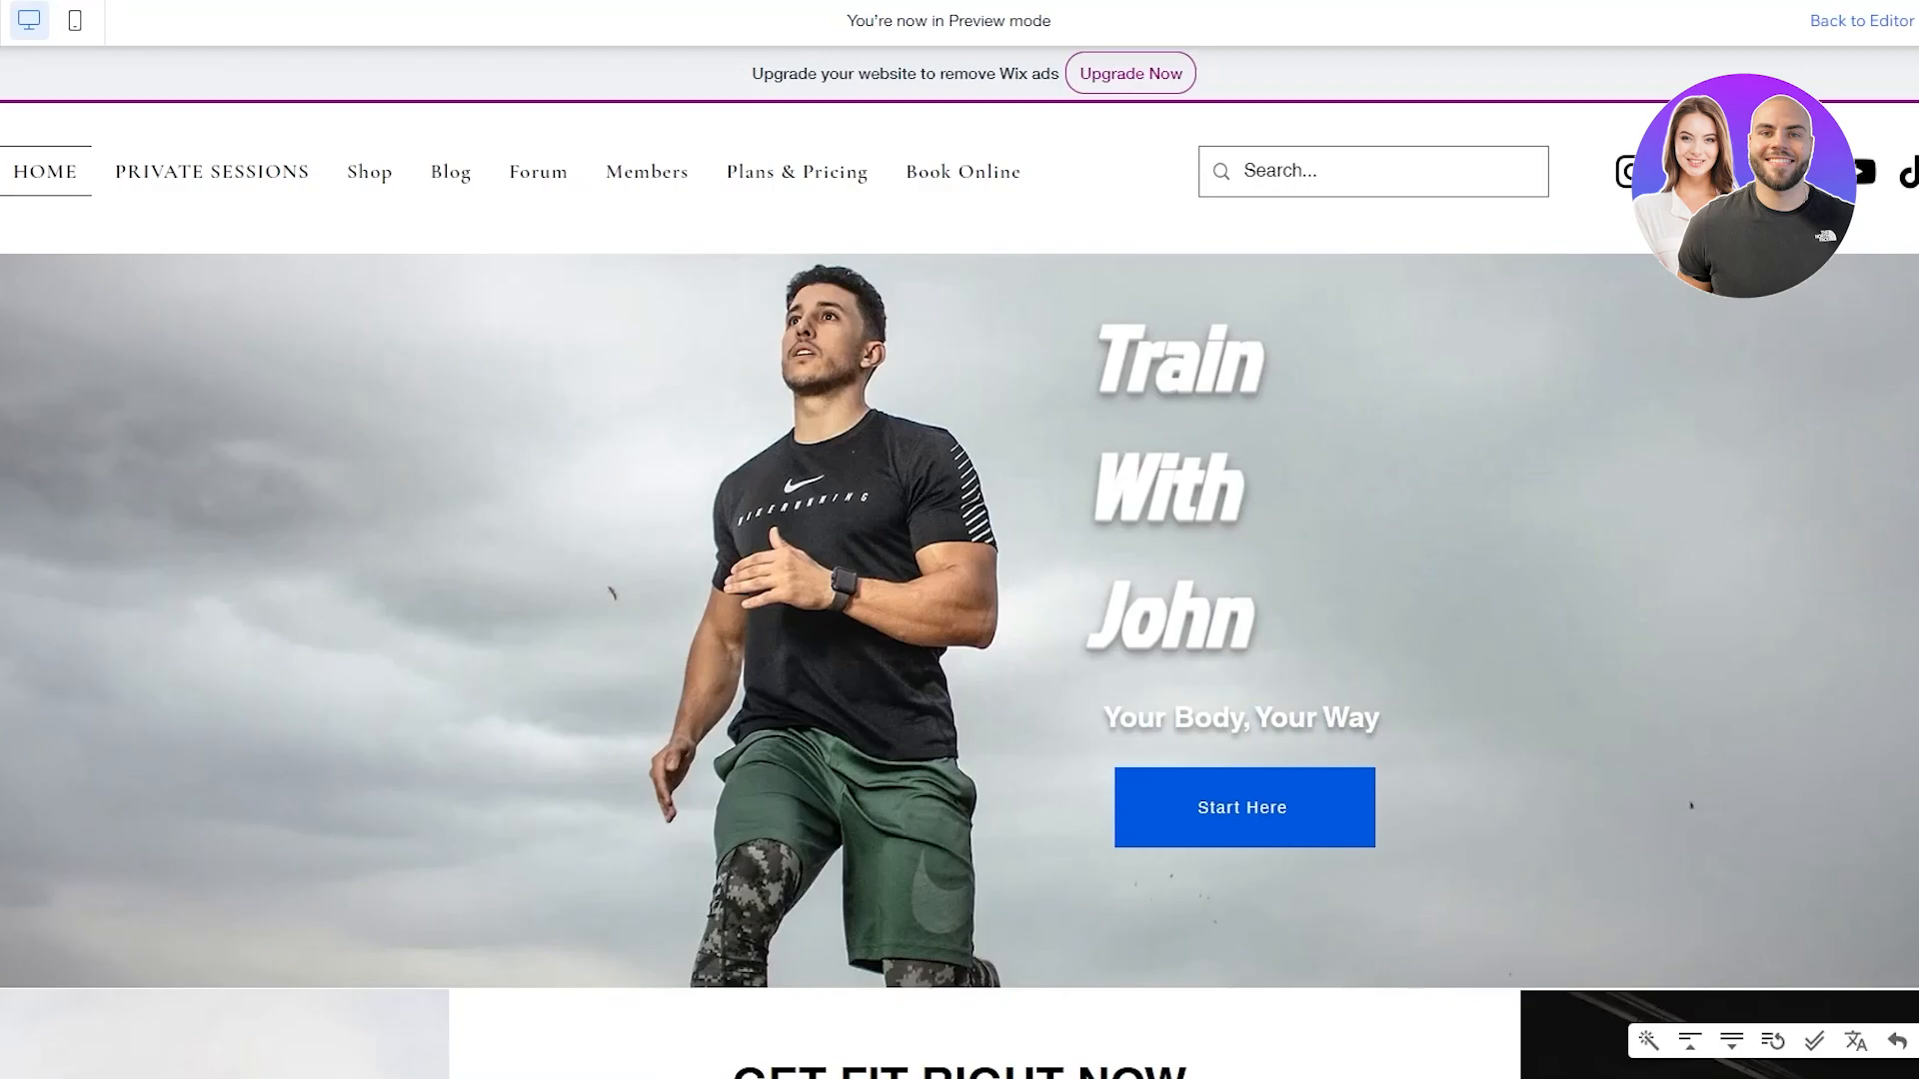
scroll(1271, 445, down, 3)
scroll(1221, 363, up, 3)
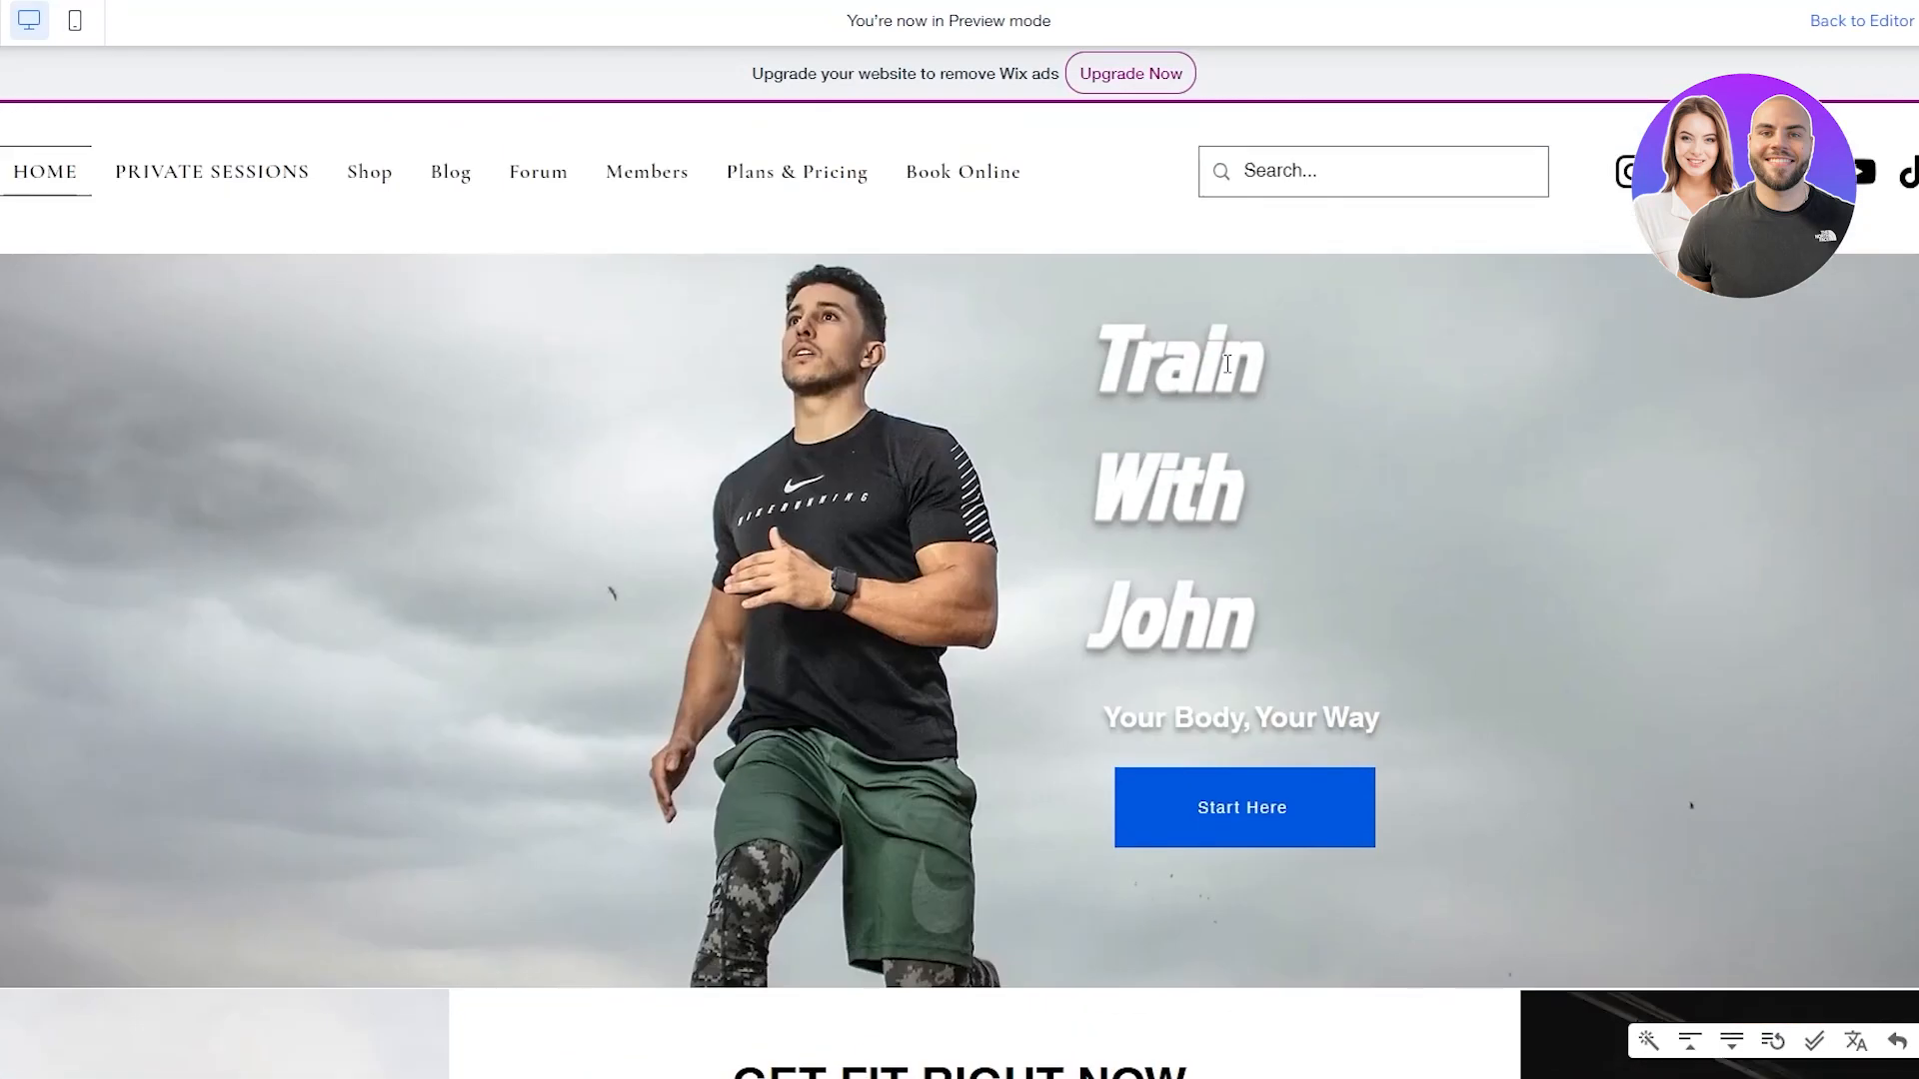